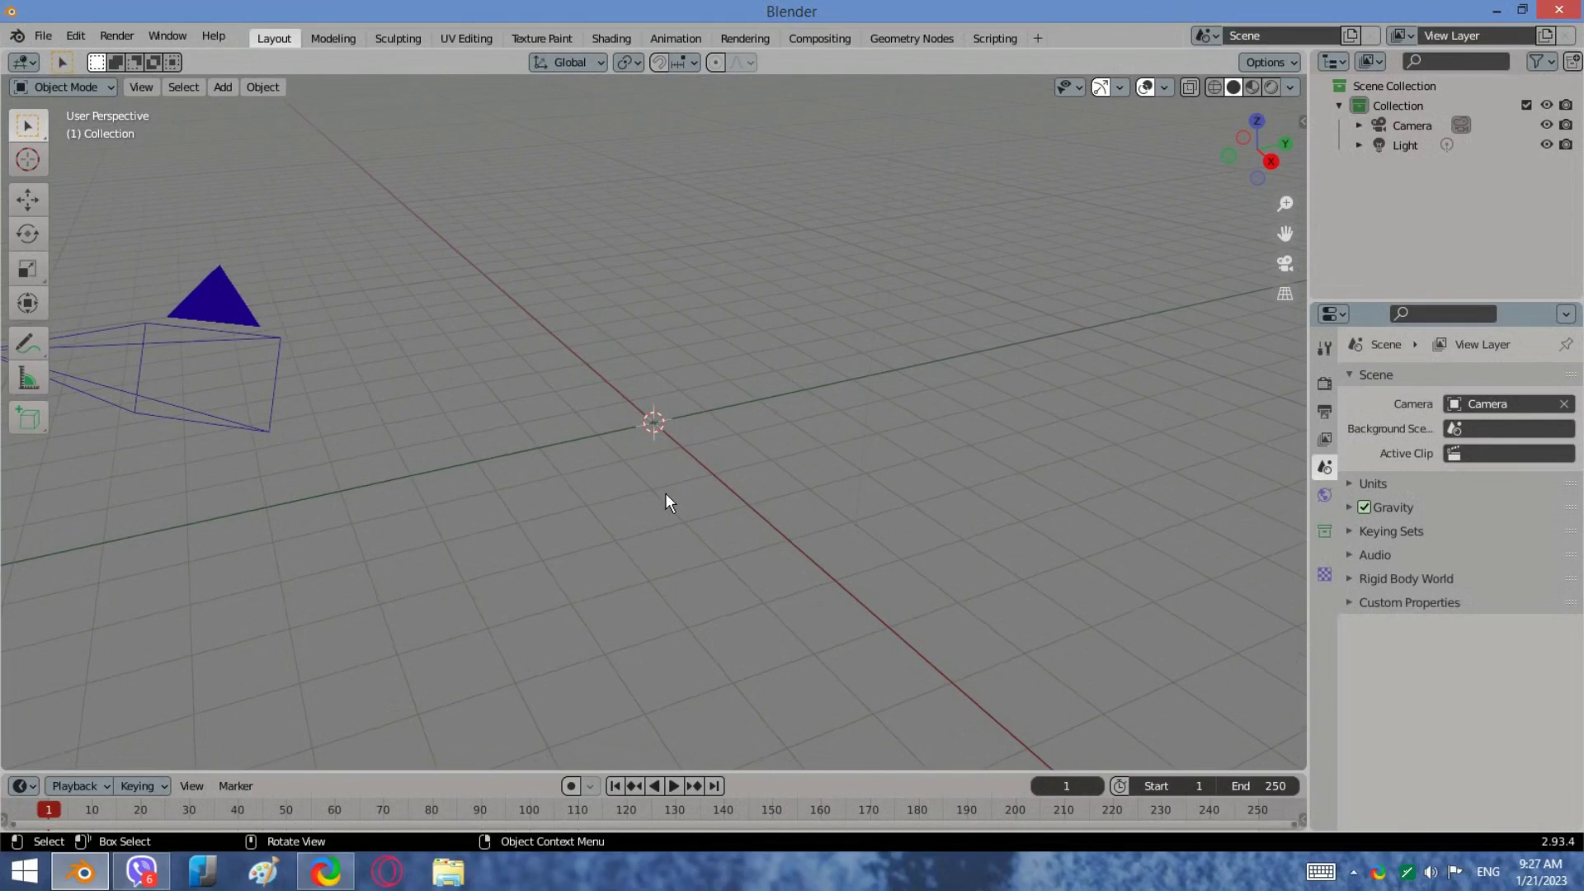
# Step: Start adding a reference image and browse from Documents through Свободна професия, Software, Blender and New folder to the seal folder
pyautogui.hotkey('shift', 'a')
pyautogui.moveTo(666, 494)
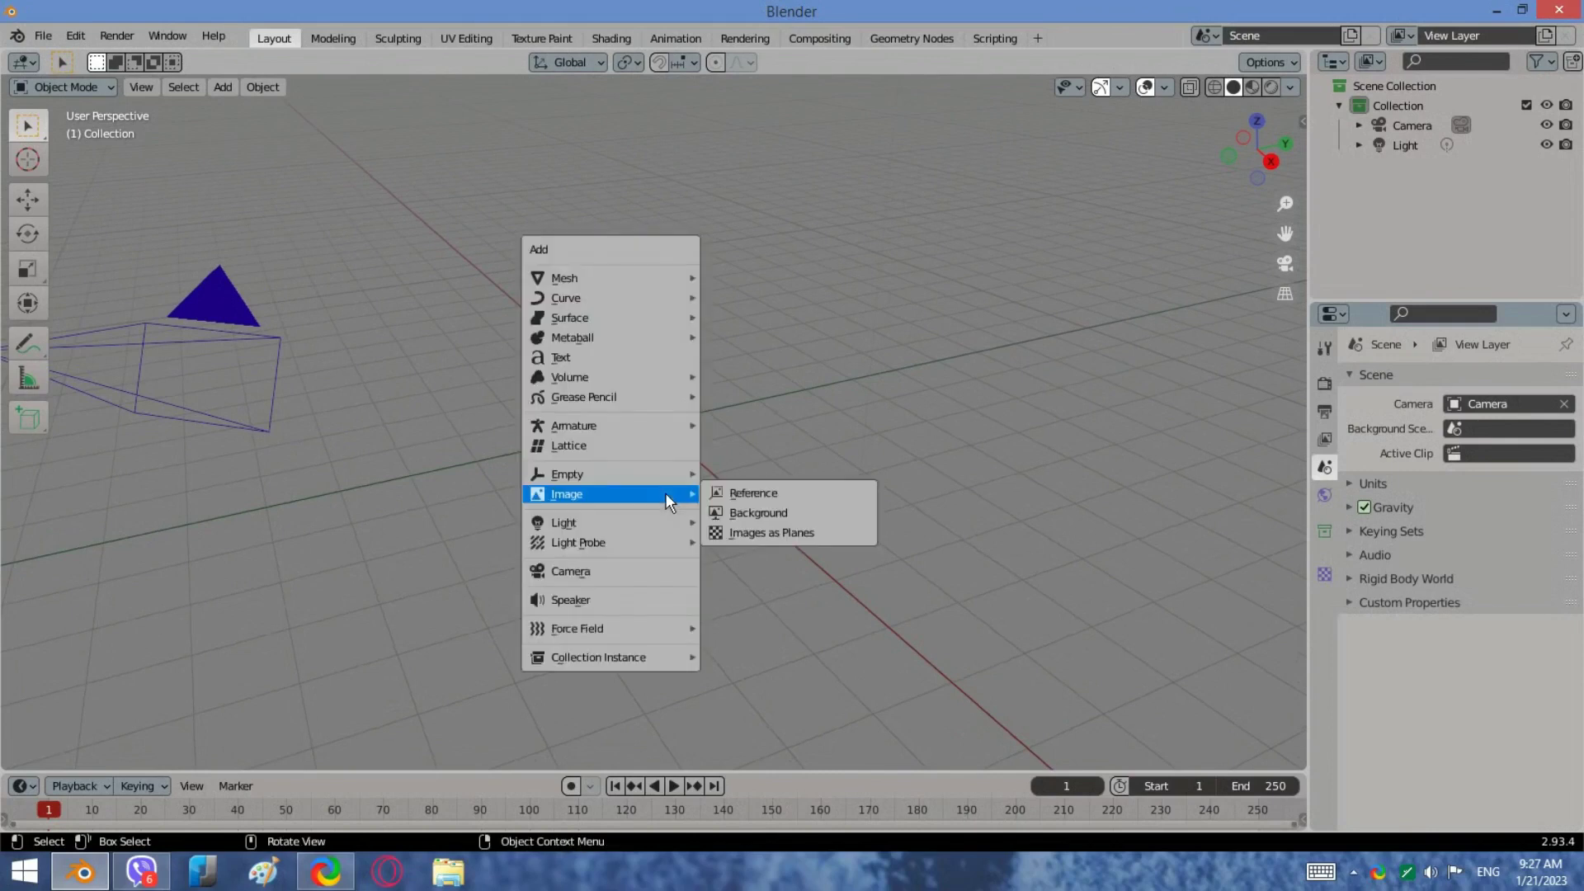
pyautogui.click(744, 491)
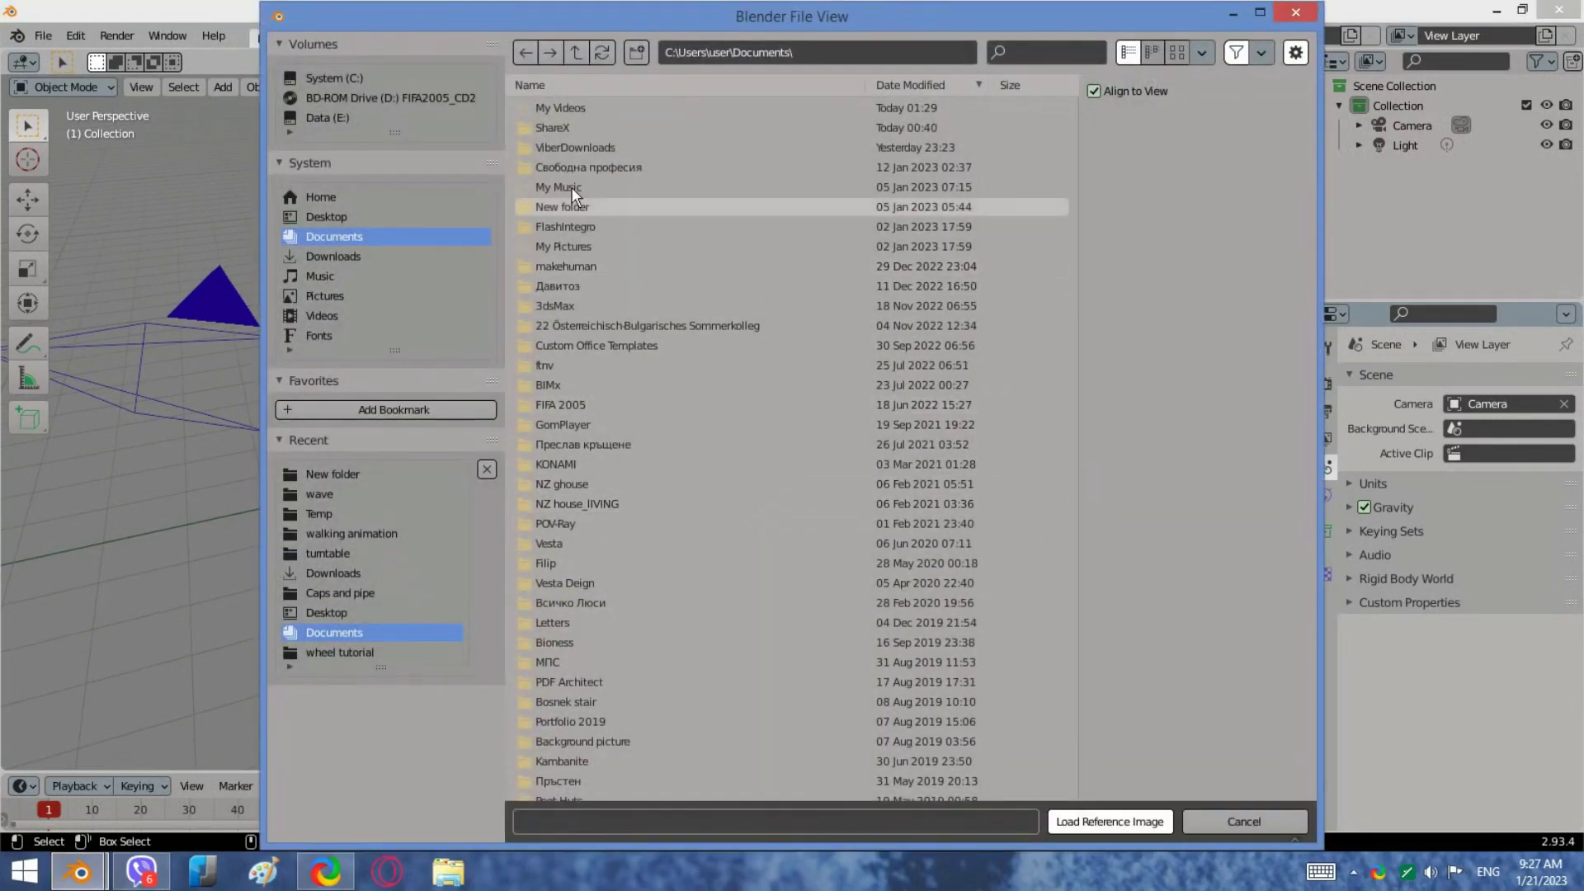
pyautogui.doubleClick(573, 169)
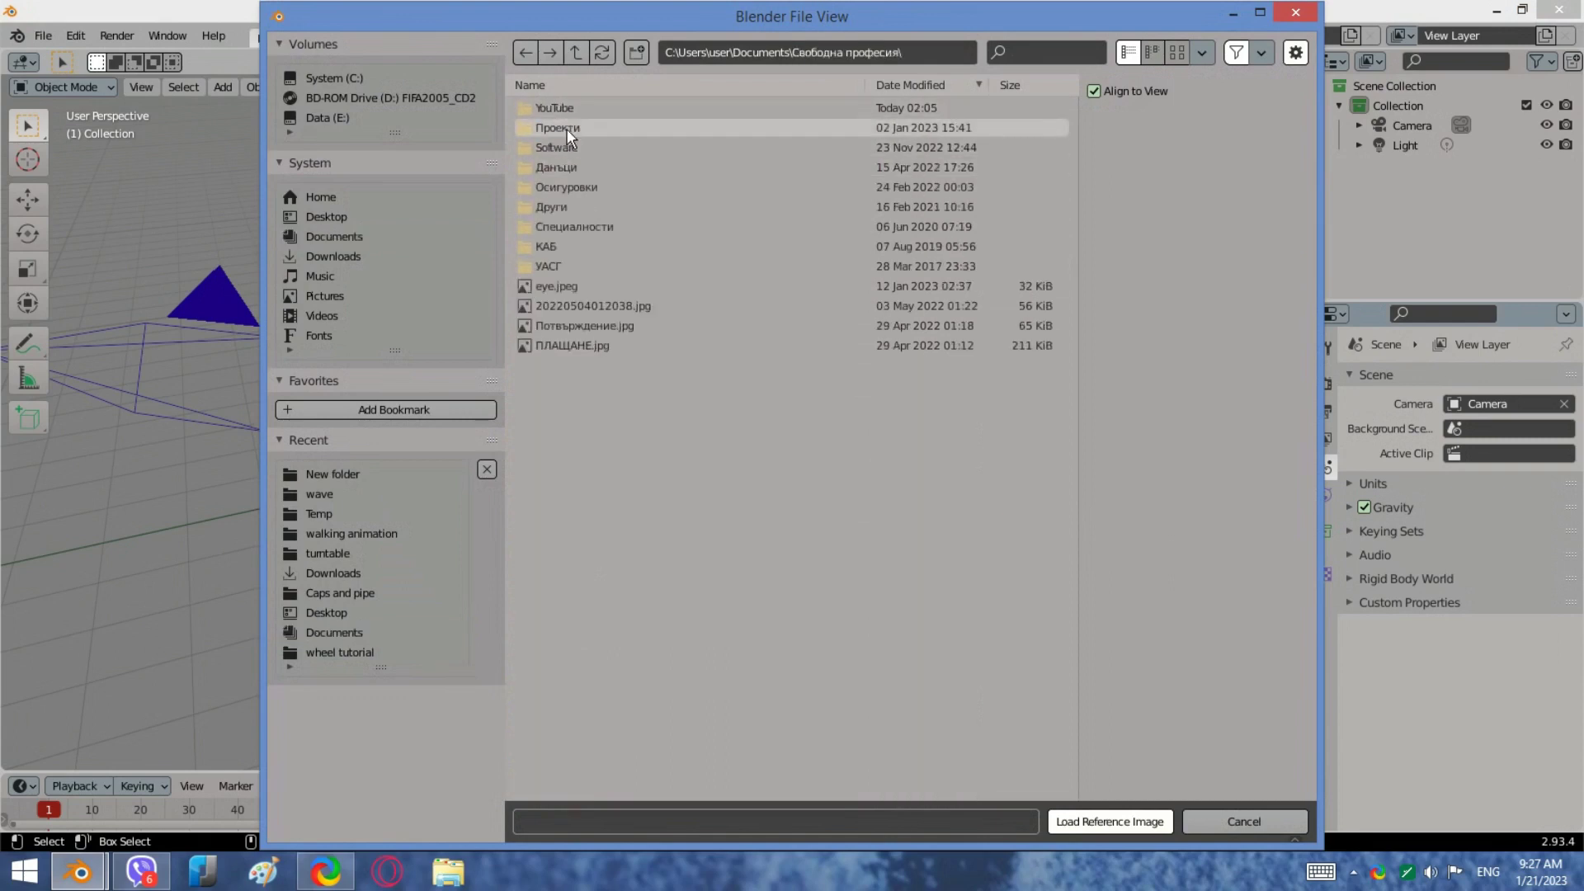
pyautogui.doubleClick(565, 146)
pyautogui.doubleClick(560, 126)
pyautogui.click(558, 109)
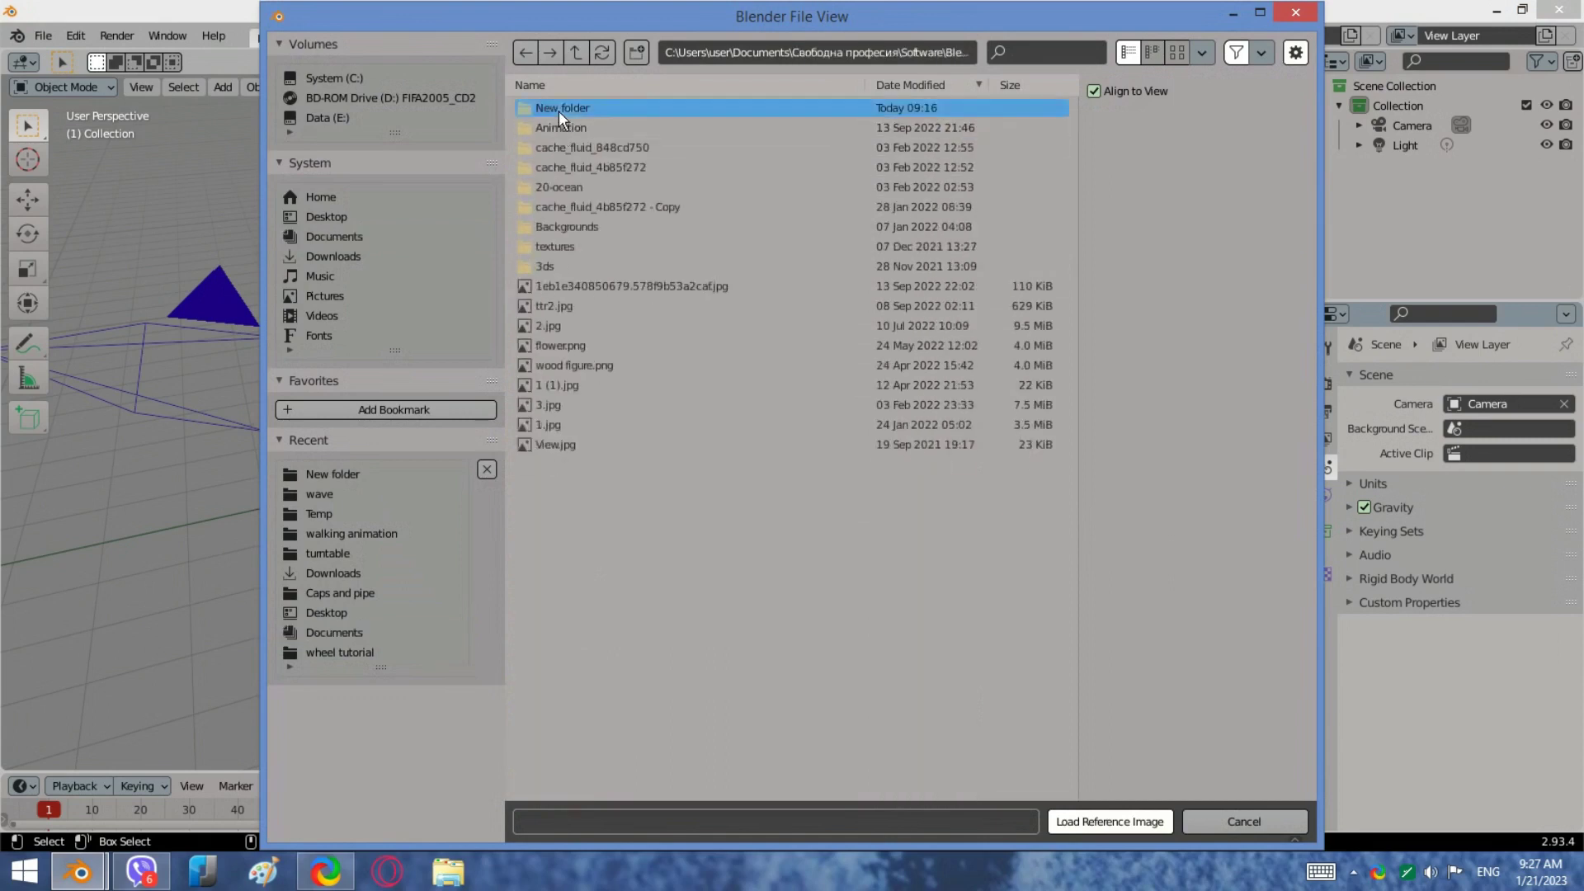
pyautogui.doubleClick(558, 109)
pyautogui.doubleClick(555, 111)
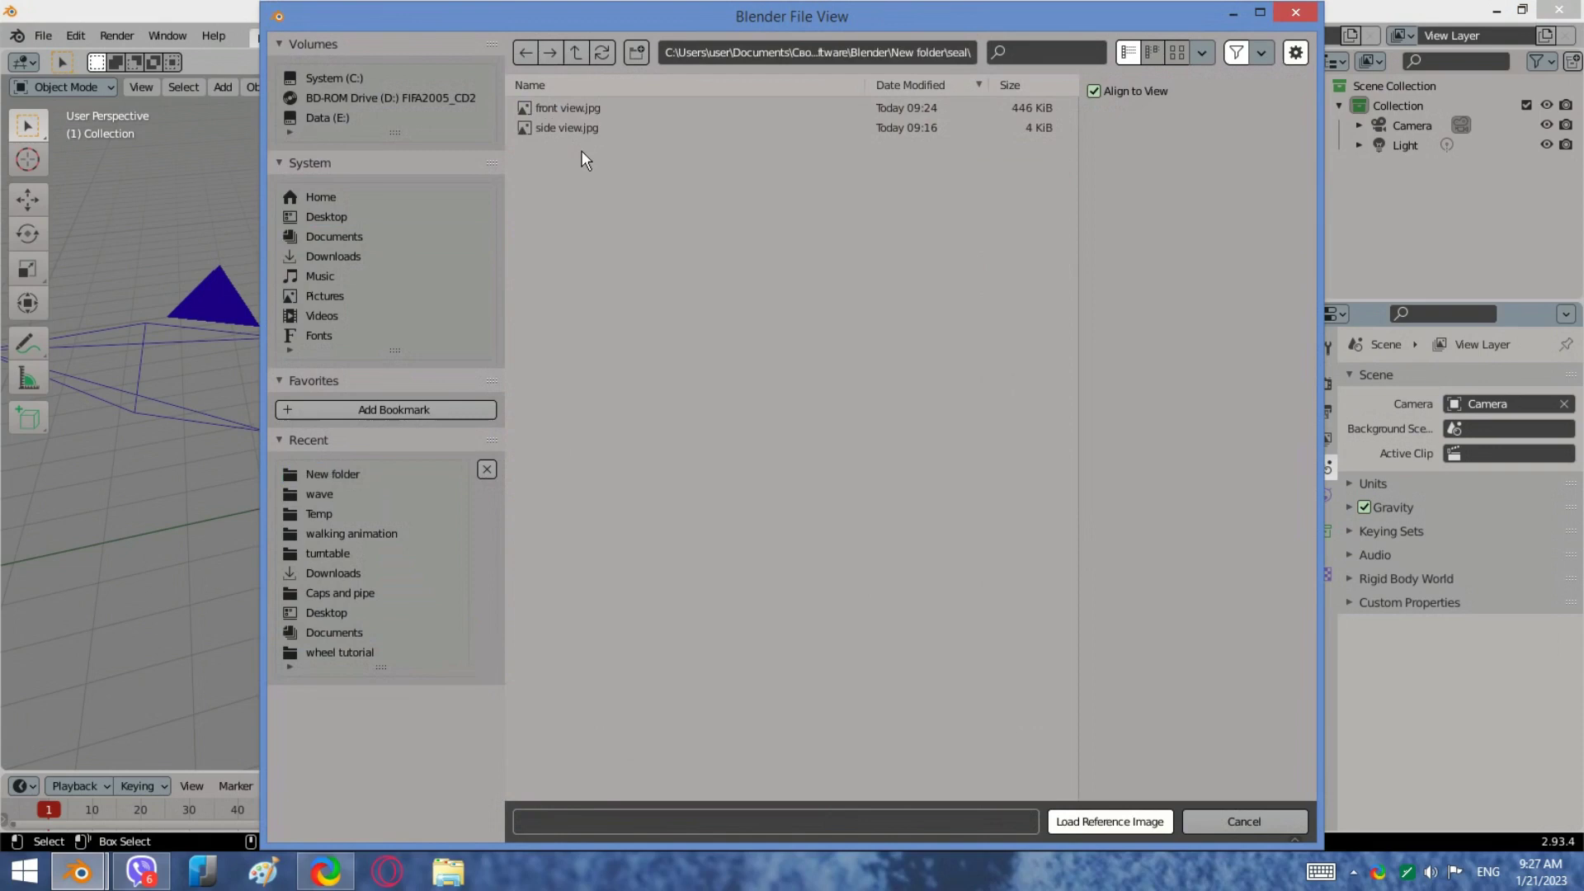
# Step: Load side view.jpg as the reference image
pyautogui.click(576, 109)
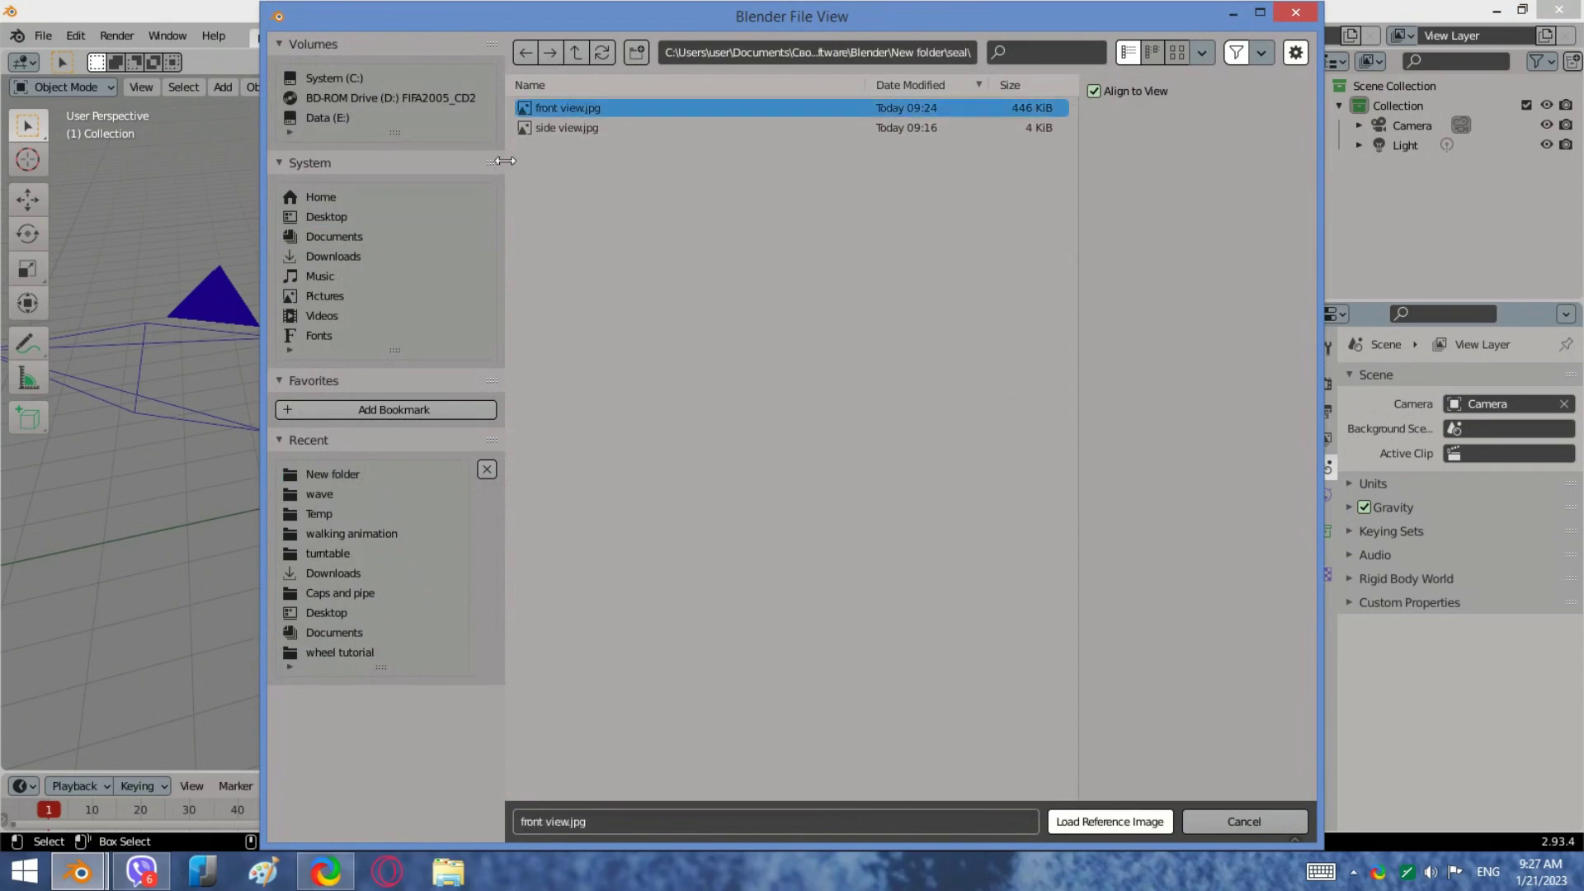
pyautogui.keyDown('shift'); pyautogui.click(533, 129); pyautogui.keyUp('shift')
pyautogui.click(1066, 822)
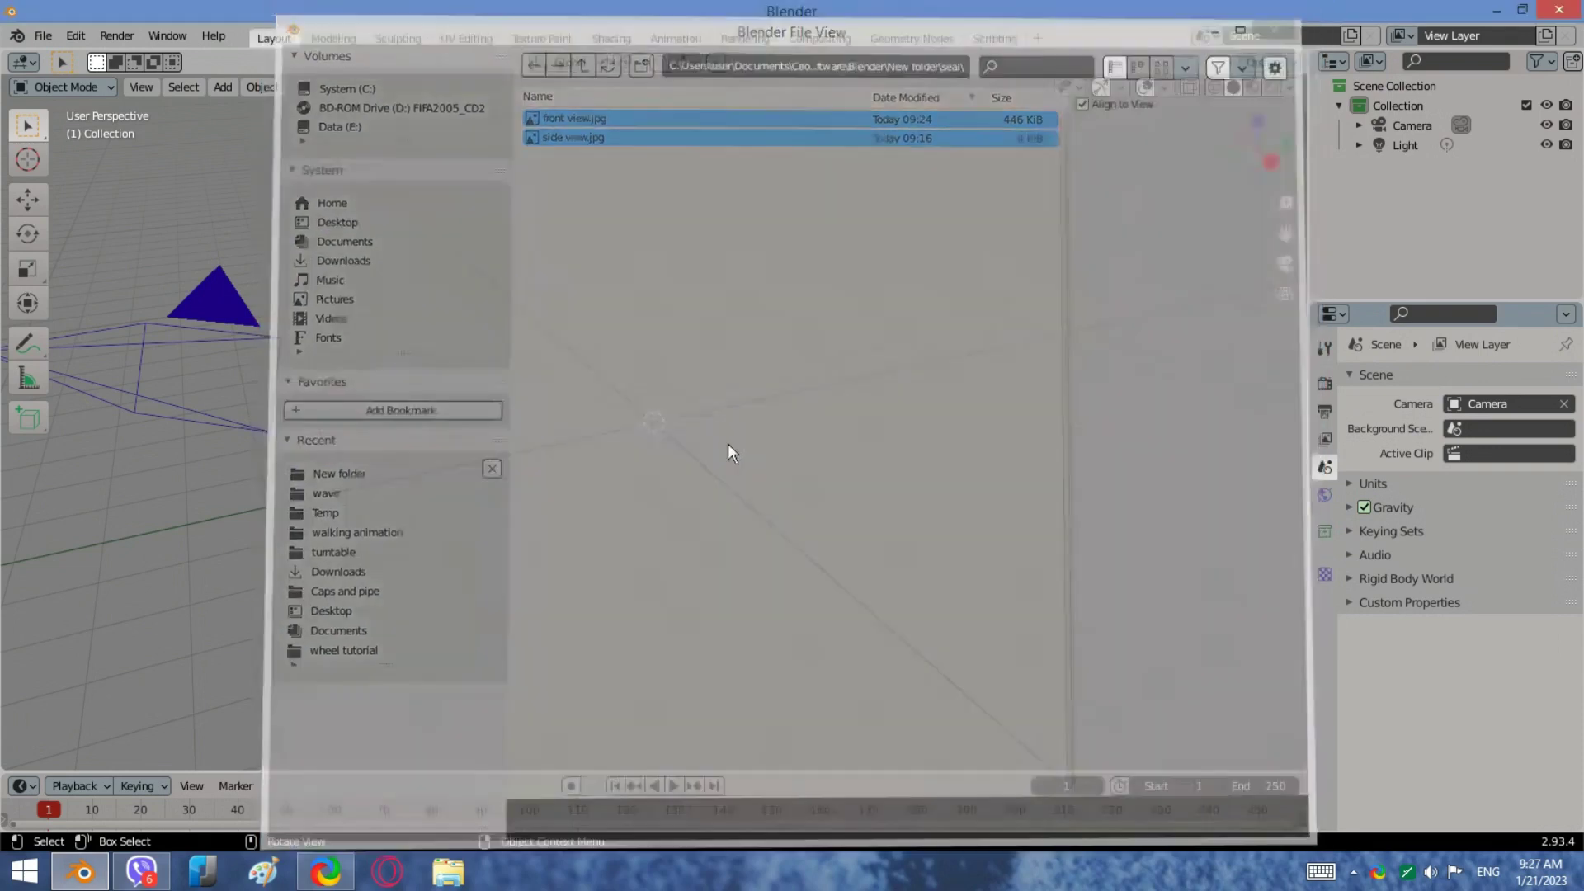
pyautogui.moveTo(728, 445); pyautogui.dragTo(708, 471, button='middle')
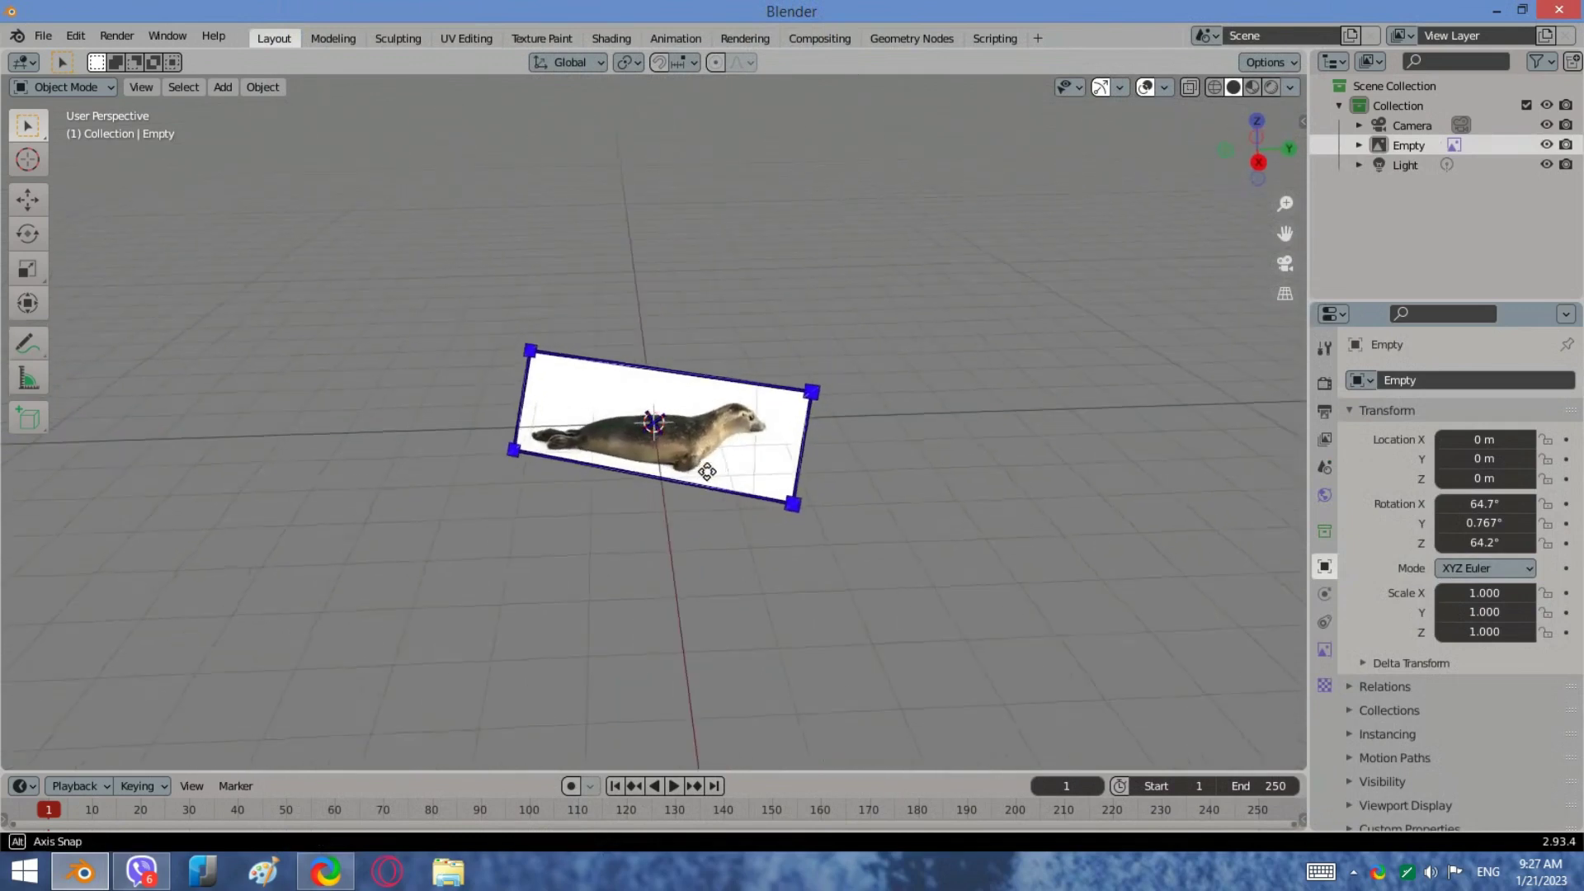
# Step: Select the light, show its transform properties and set its X, Y and Z rotation to 0°
pyautogui.click(1355, 145)
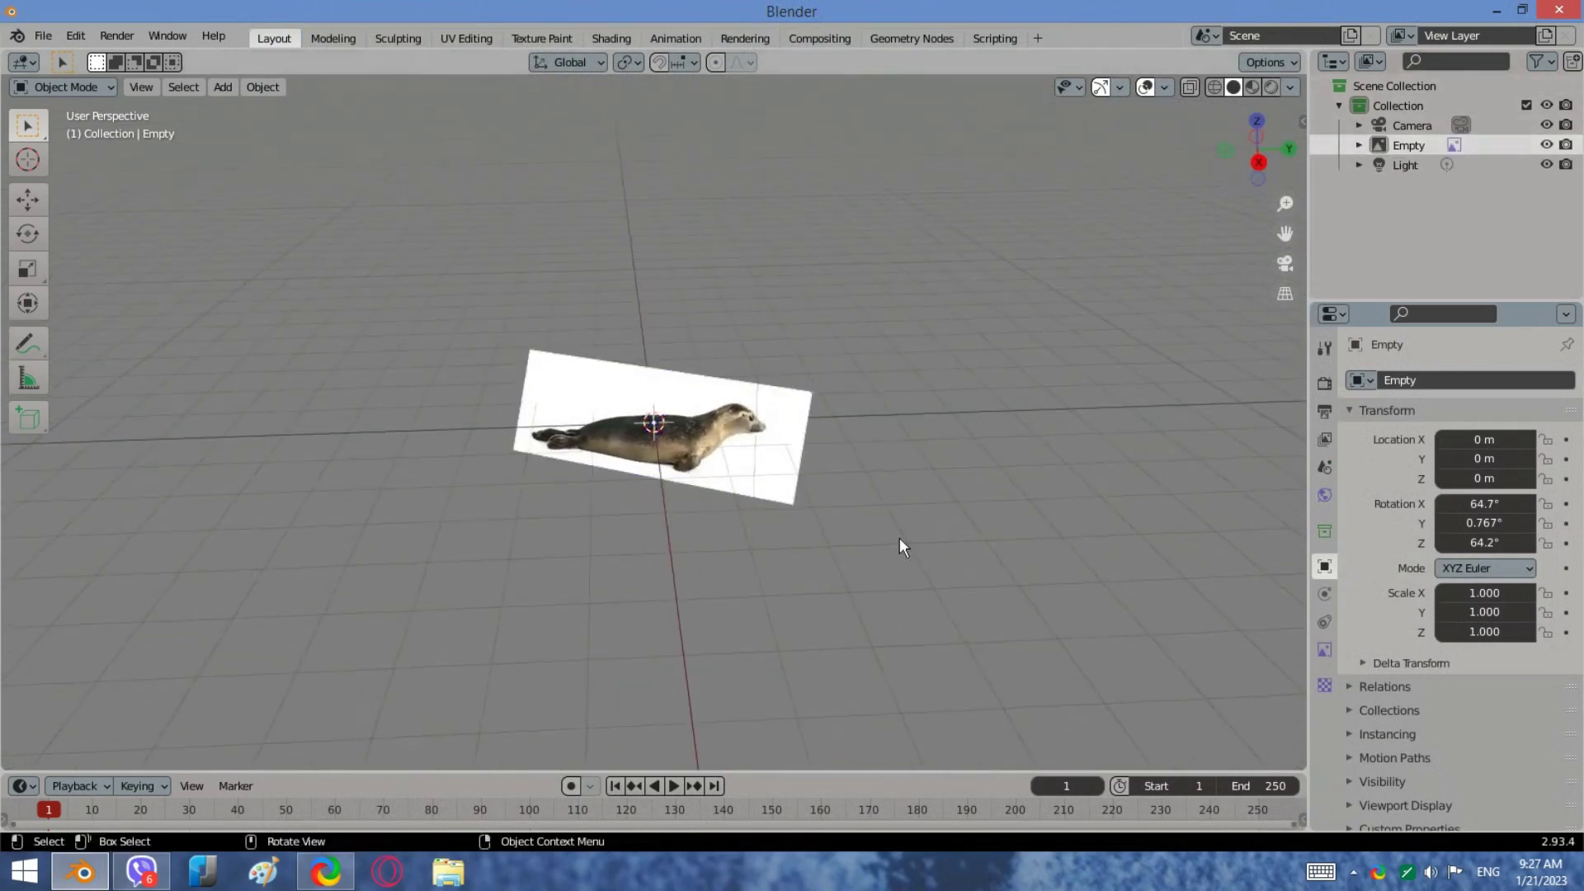
pyautogui.click(686, 452)
pyautogui.click(762, 383)
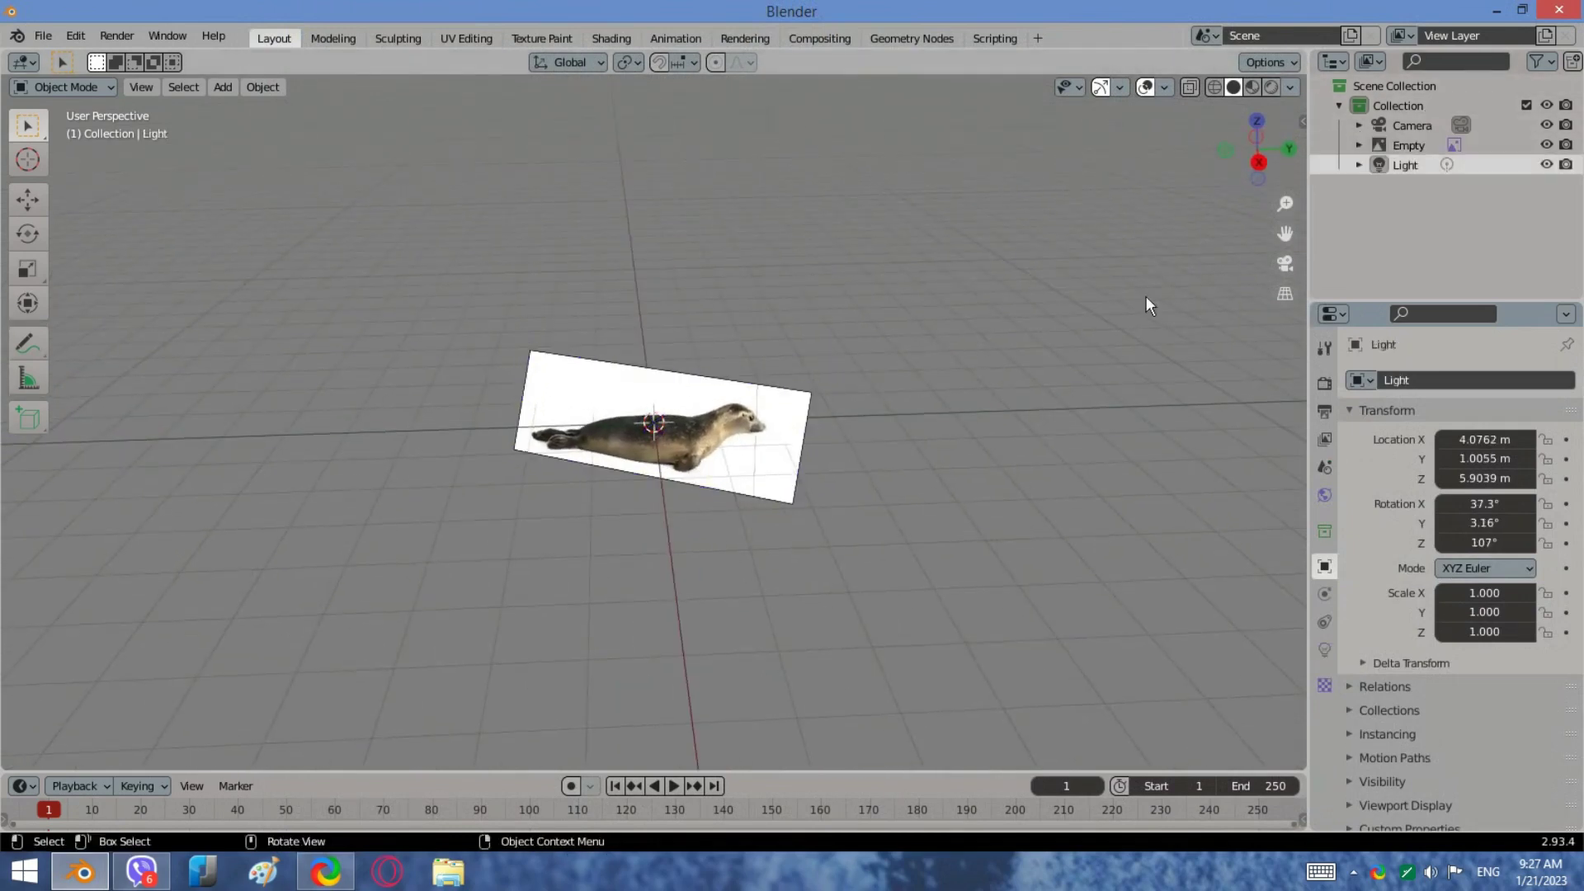
pyautogui.click(814, 408)
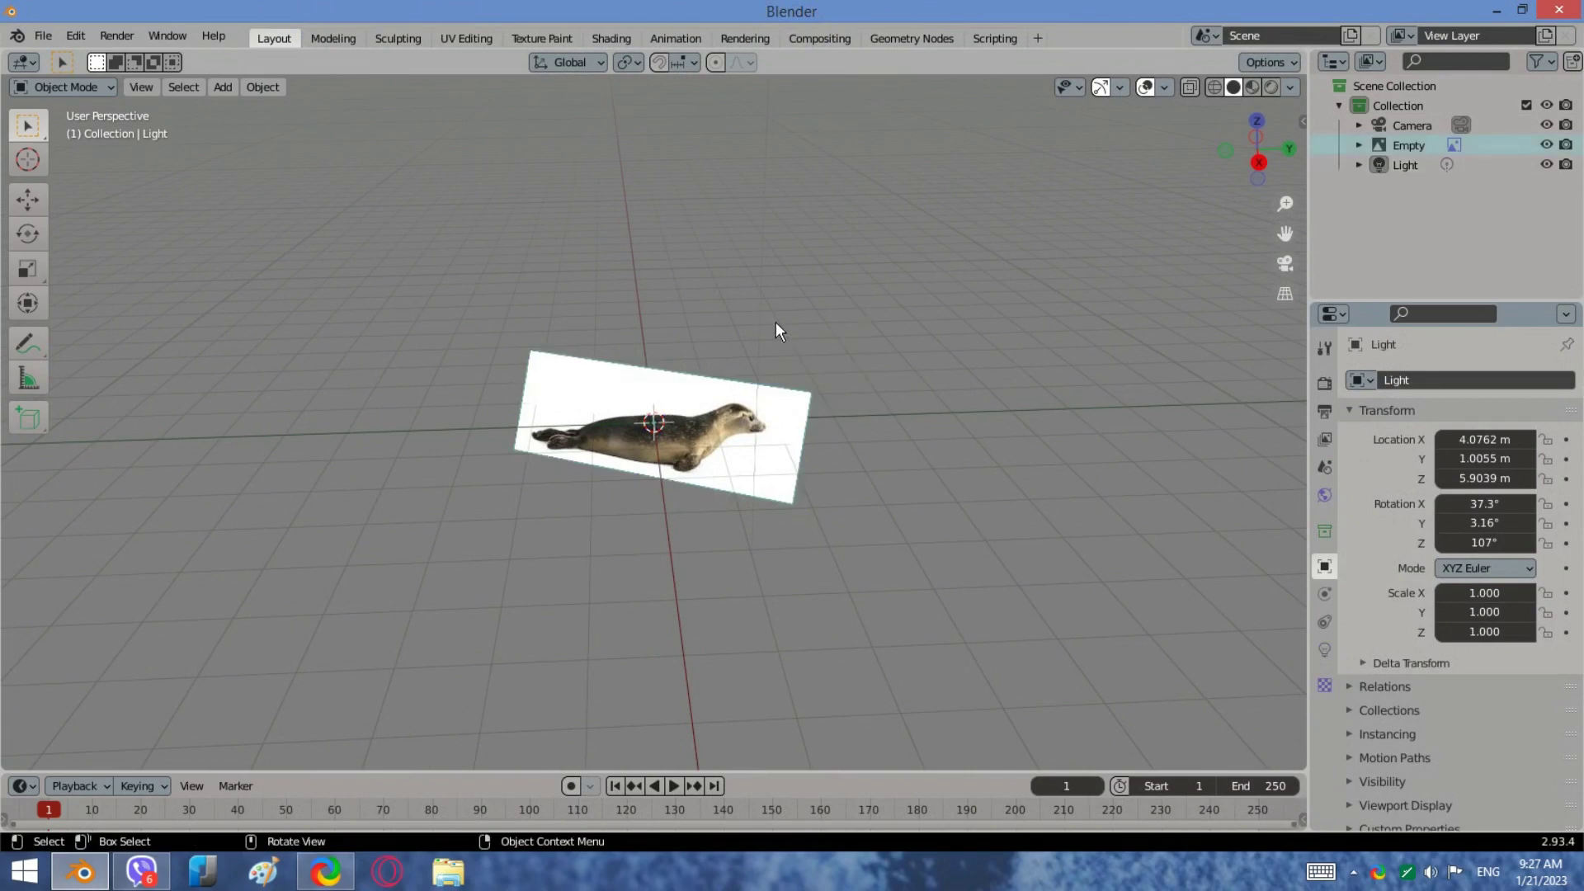
pyautogui.click(1298, 121)
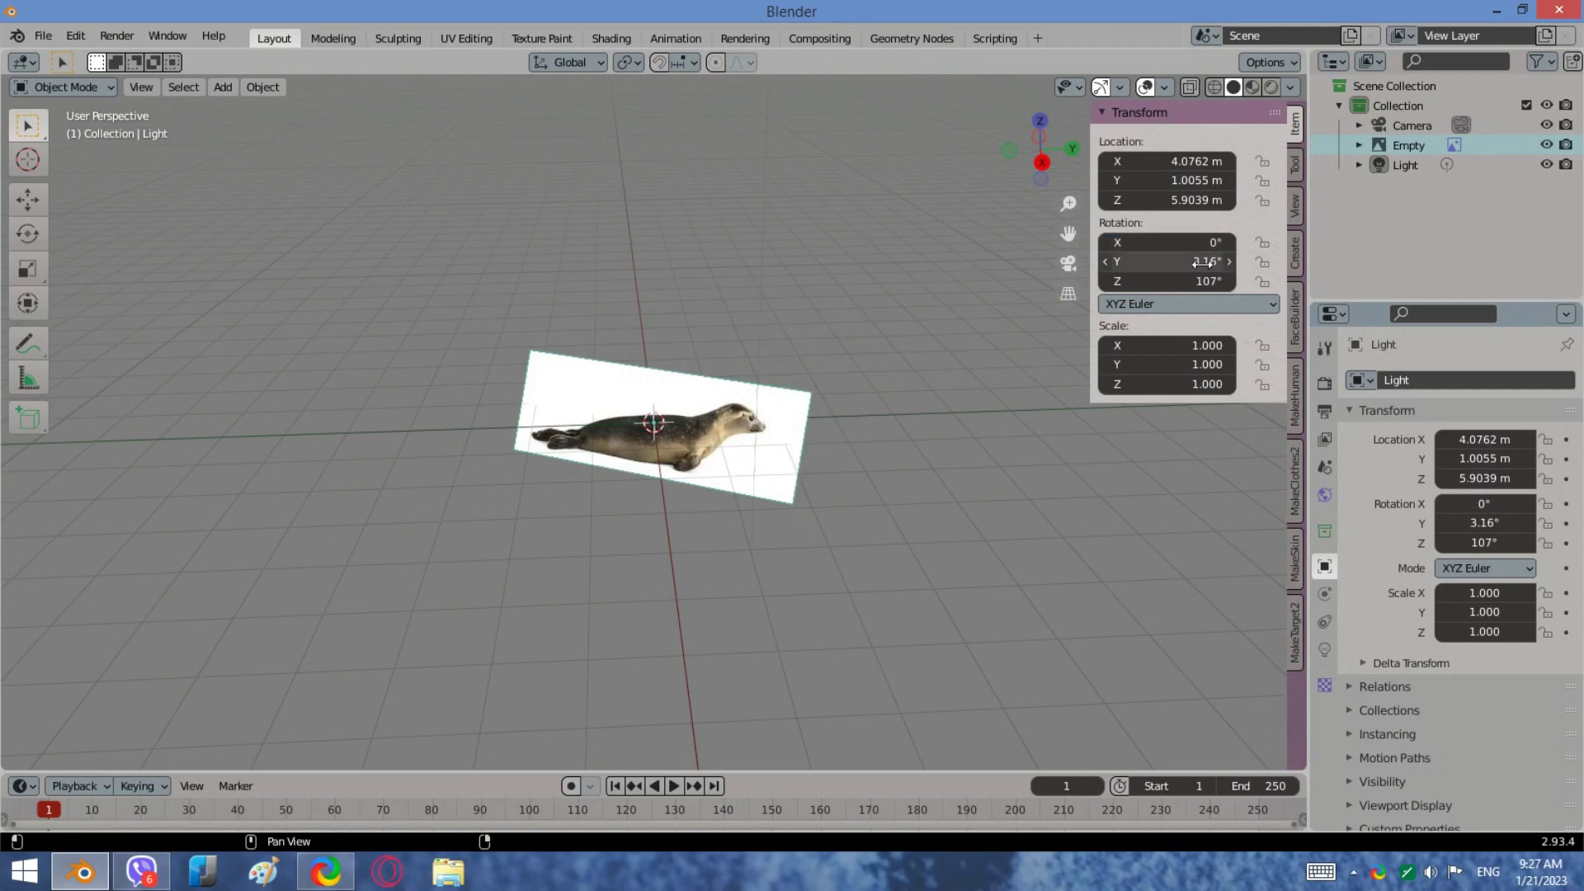
pyautogui.click(1204, 263)
pyautogui.write('0')
pyautogui.press('Return')
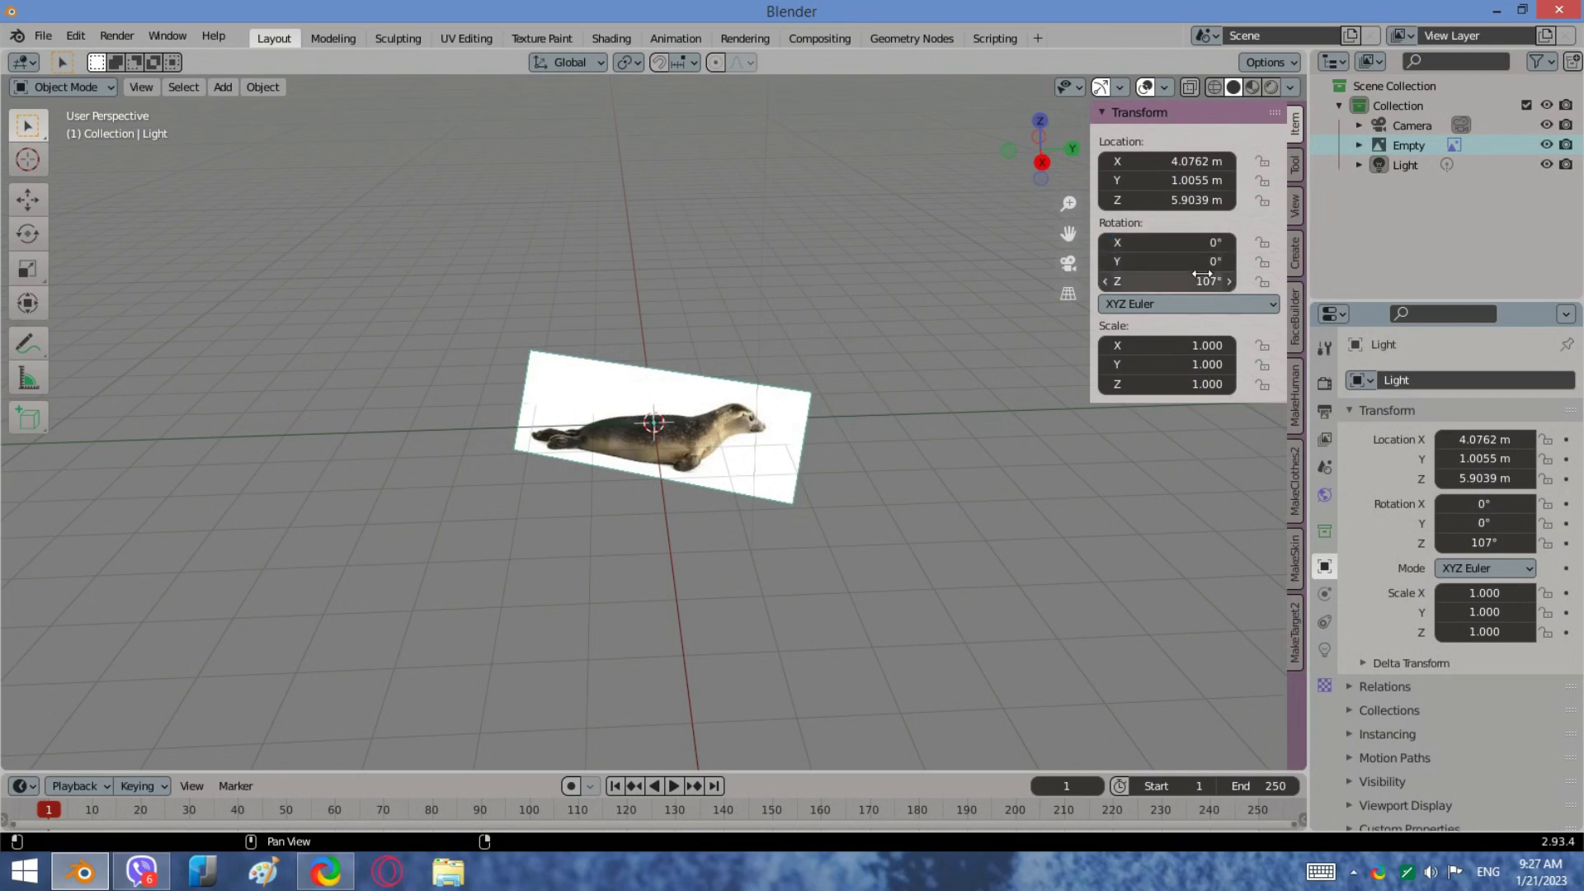
pyautogui.click(1204, 275)
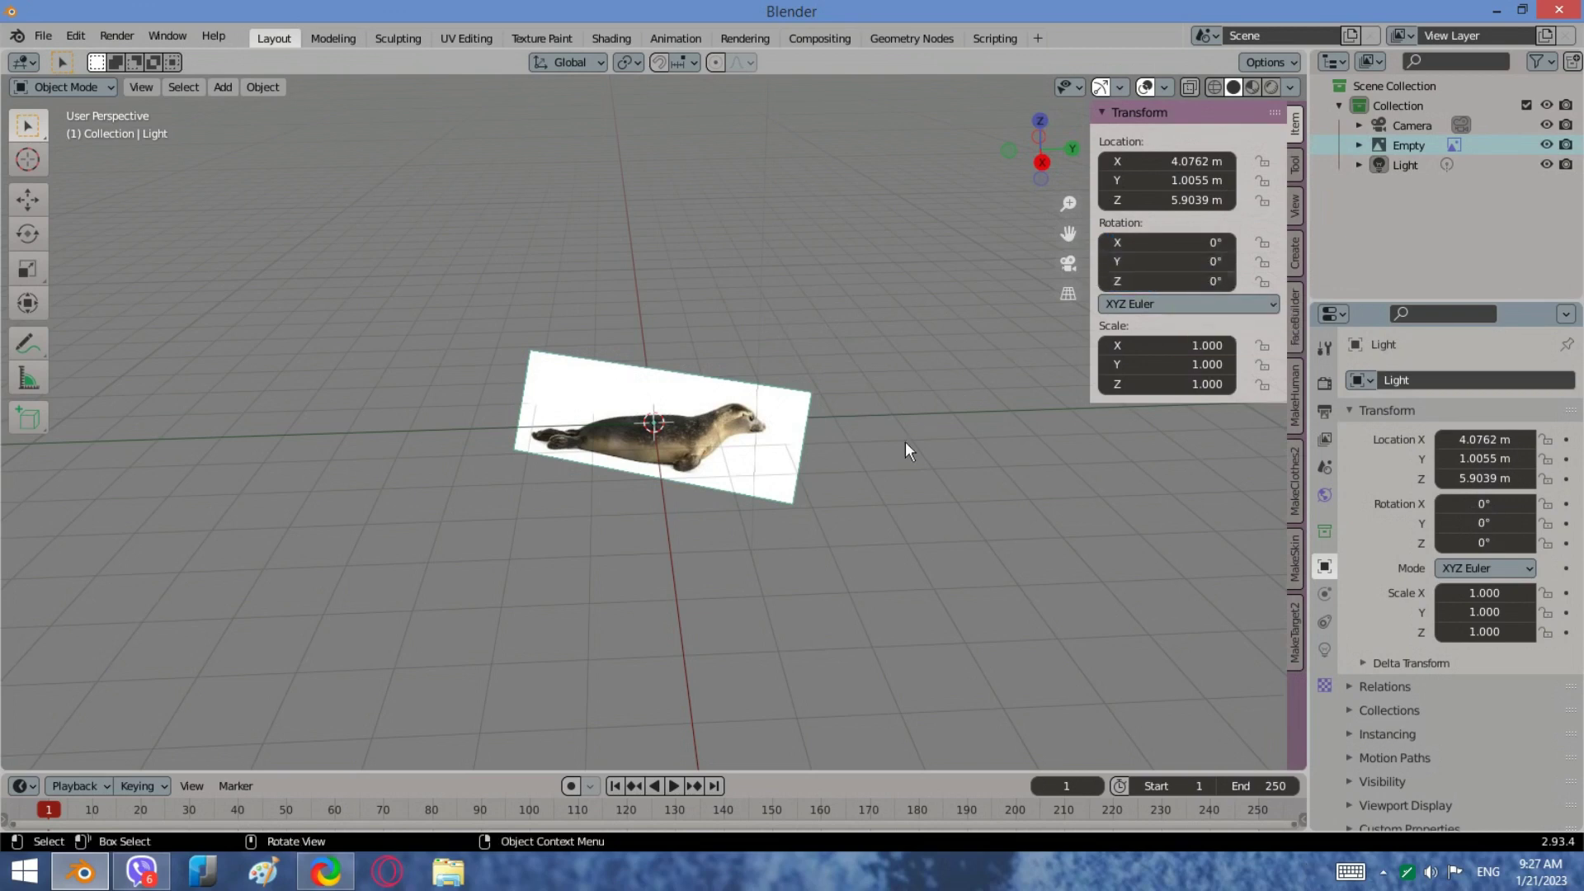
# Step: Select the side-view seal image and set its X, Y and Z rotation to 0°
pyautogui.click(758, 402)
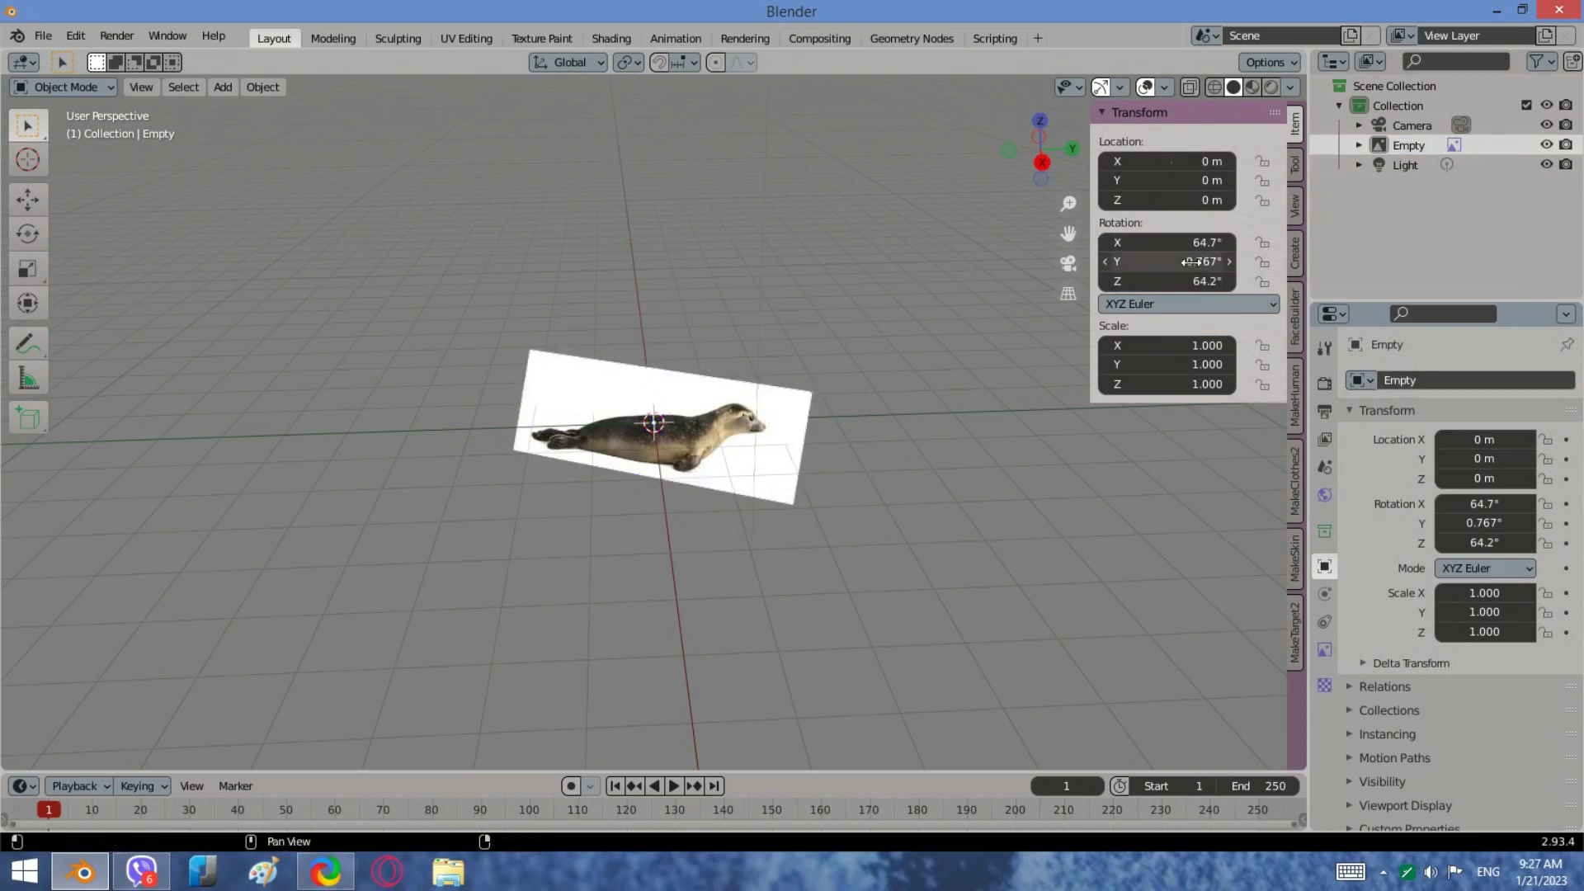
pyautogui.write('0')
pyautogui.press('Return')
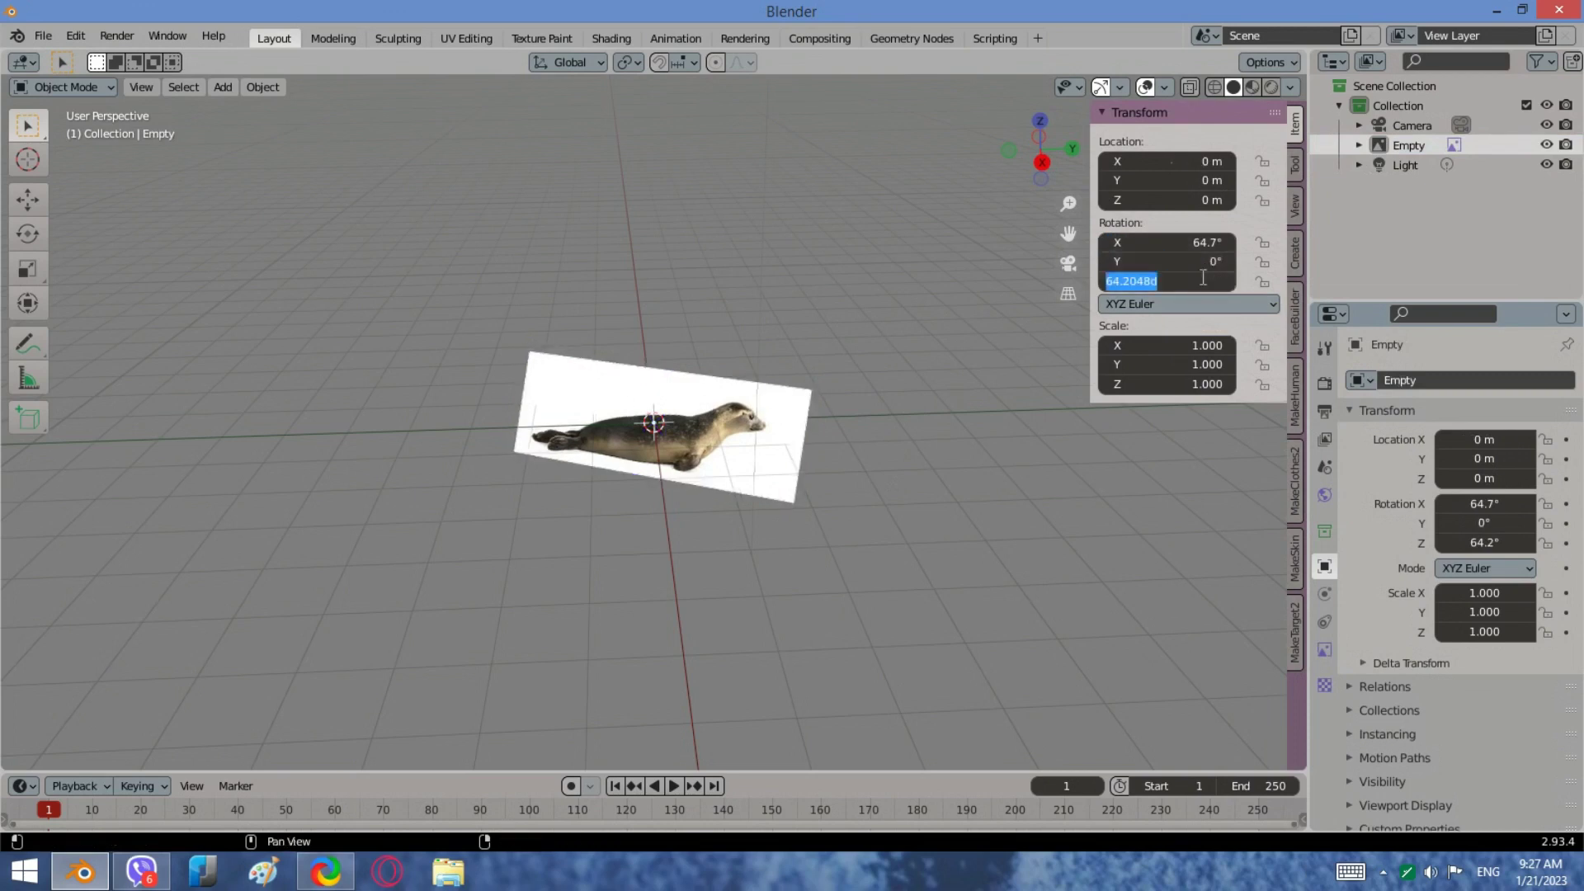
pyautogui.click(1204, 278)
pyautogui.write('0')
pyautogui.press('Return')
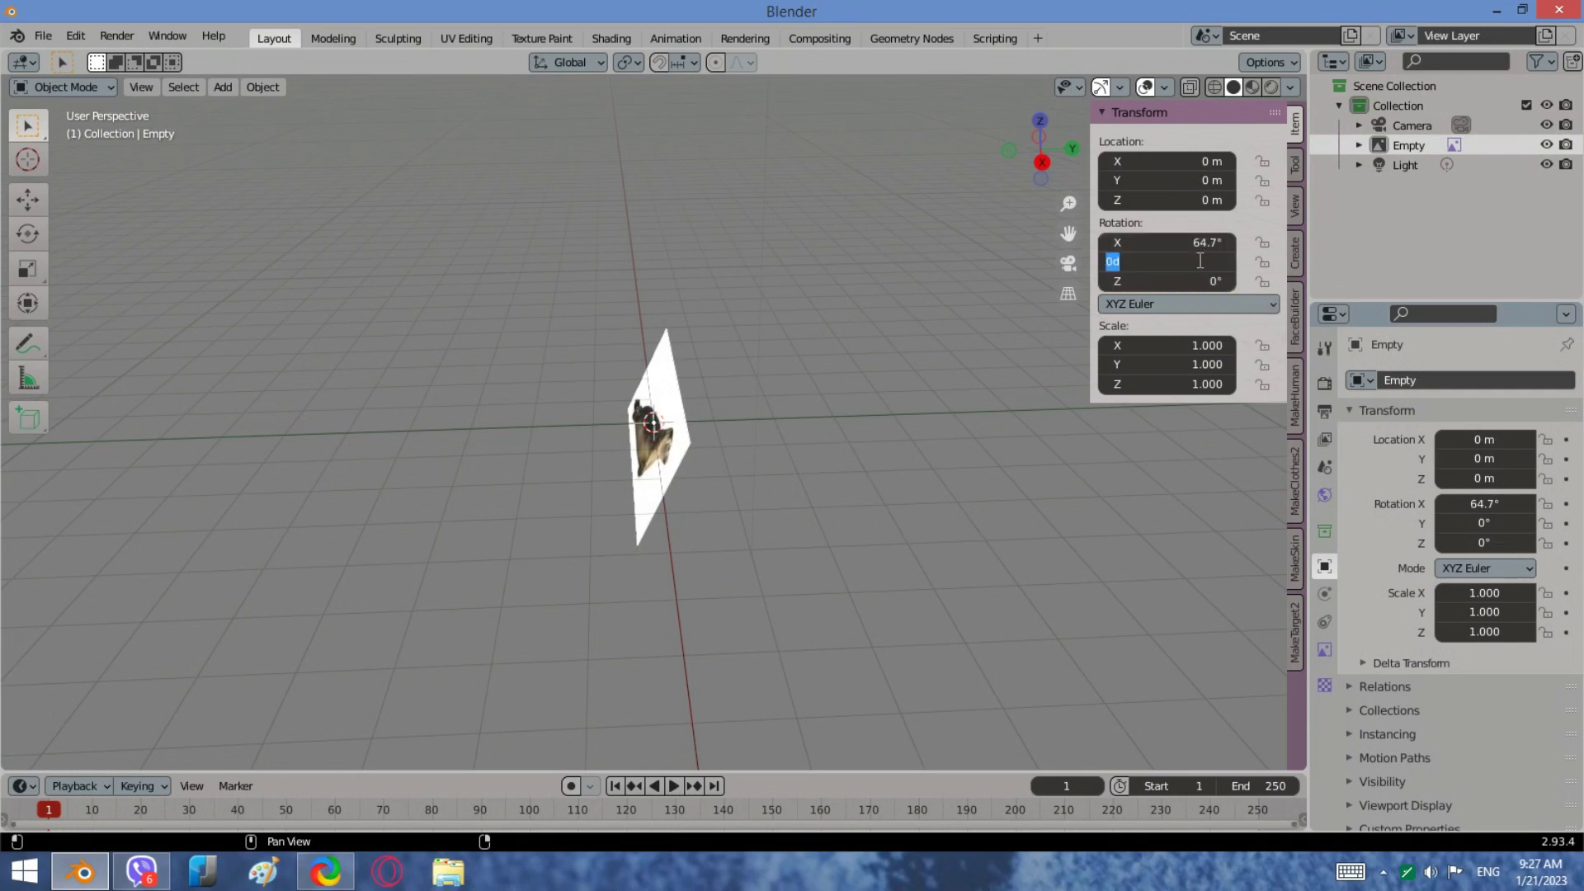
pyautogui.doubleClick(1204, 239)
pyautogui.write('0')
pyautogui.press('Return')
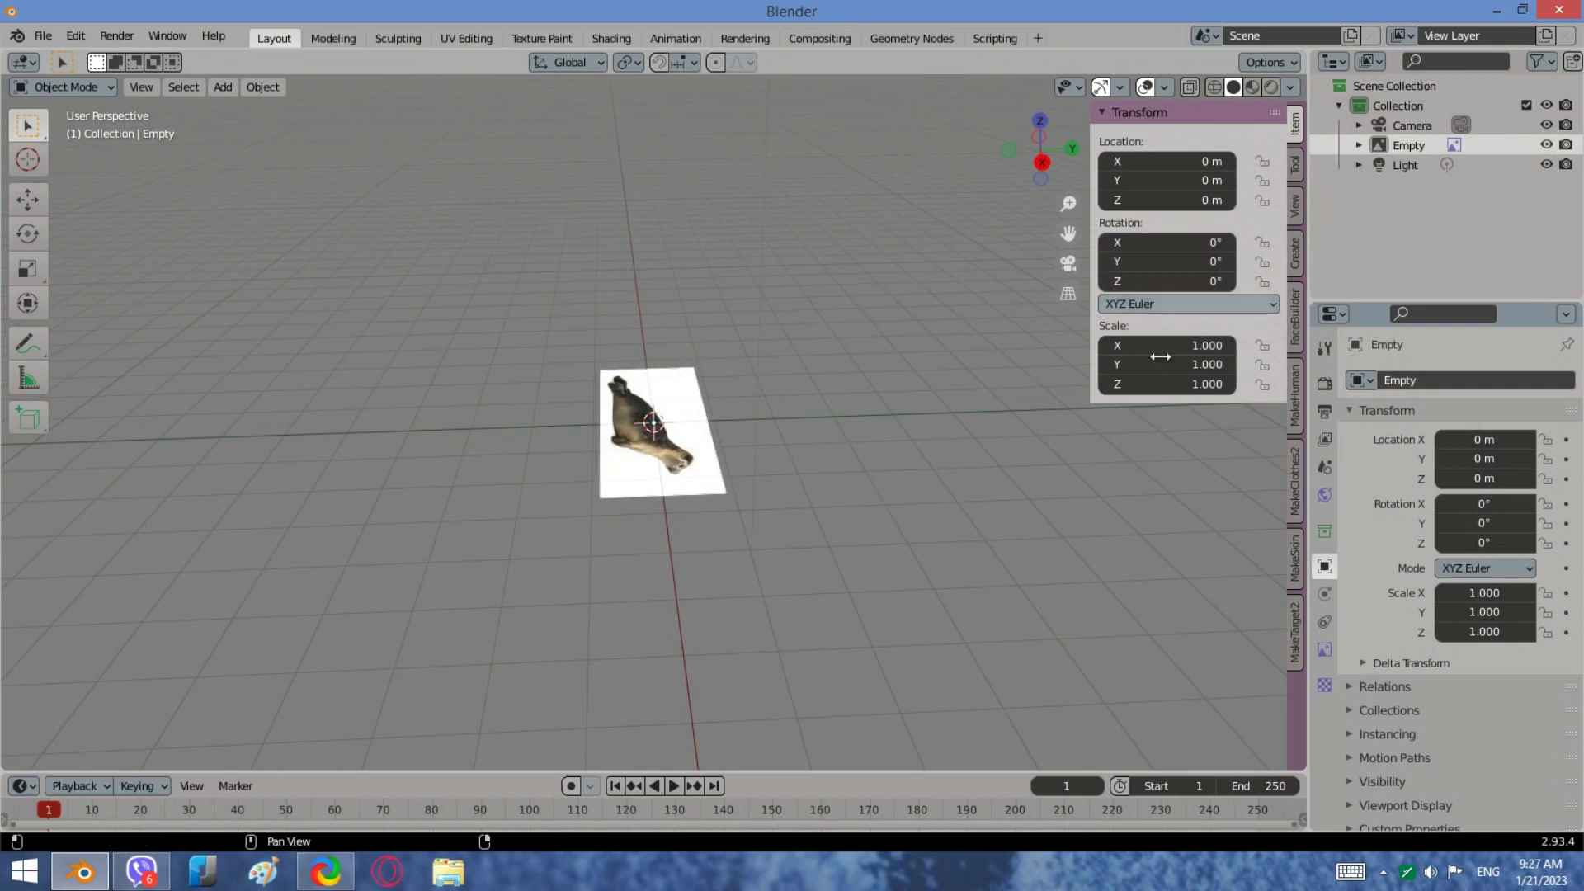
# Step: Stand the side-view image upright along the Y axis by setting its X and Z rotation to 90°
pyautogui.click(1209, 246)
pyautogui.write('90')
pyautogui.press('Return')
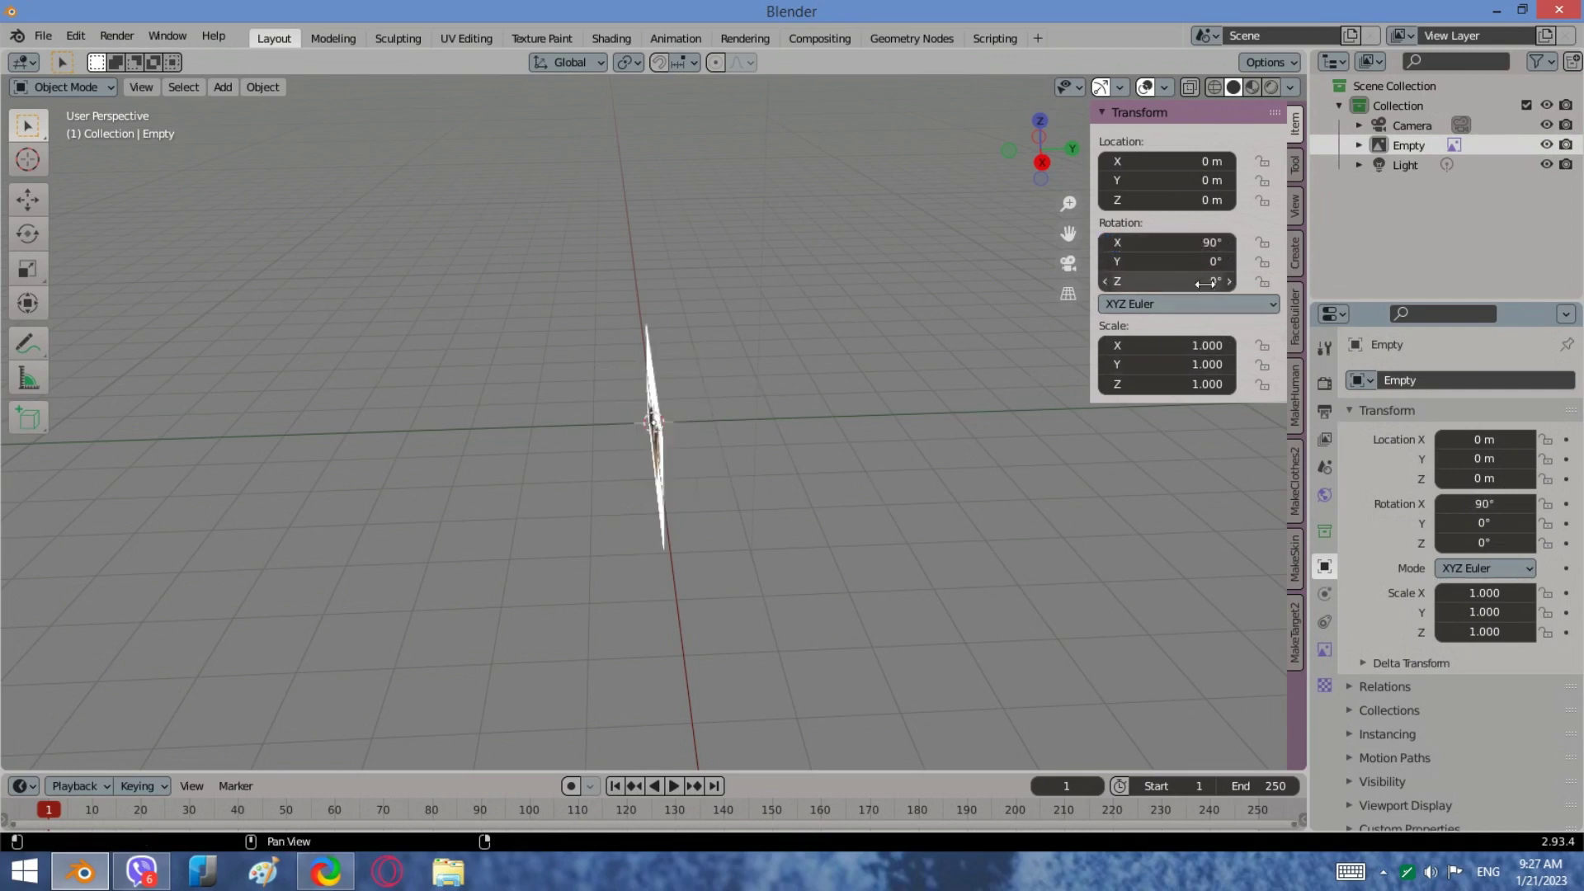
pyautogui.click(1211, 277)
pyautogui.write('90')
pyautogui.press('Return')
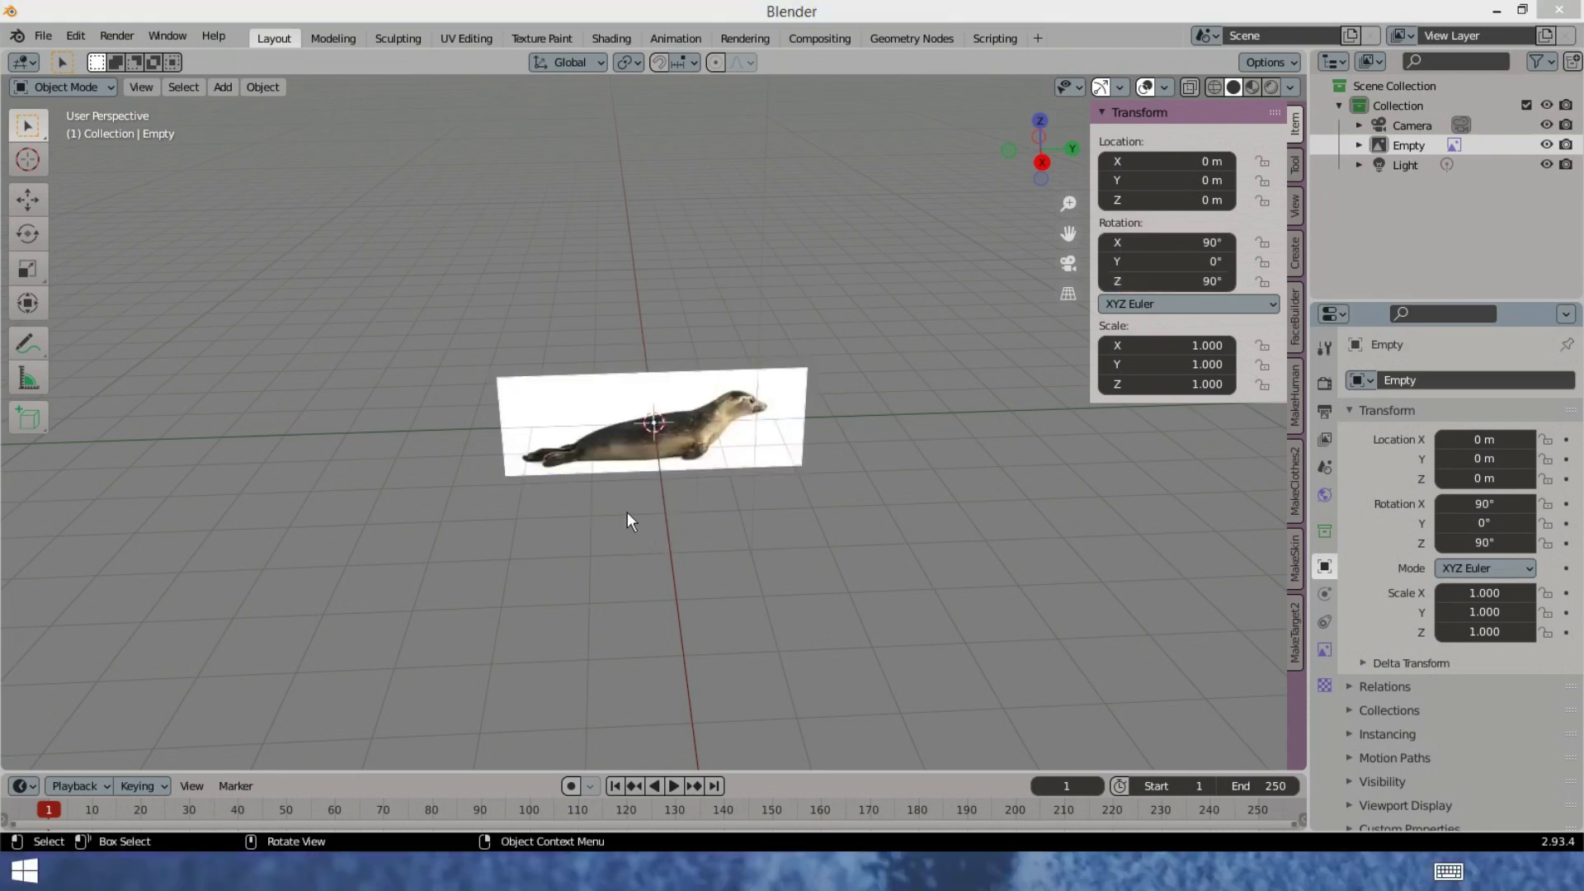
# Step: Add front view.jpg from the seal folder as a second reference image
pyautogui.moveTo(645, 512); pyautogui.dragTo(732, 466, button='middle')
pyautogui.scroll(5, 678, 442)
pyautogui.scroll(-5, 704, 414)
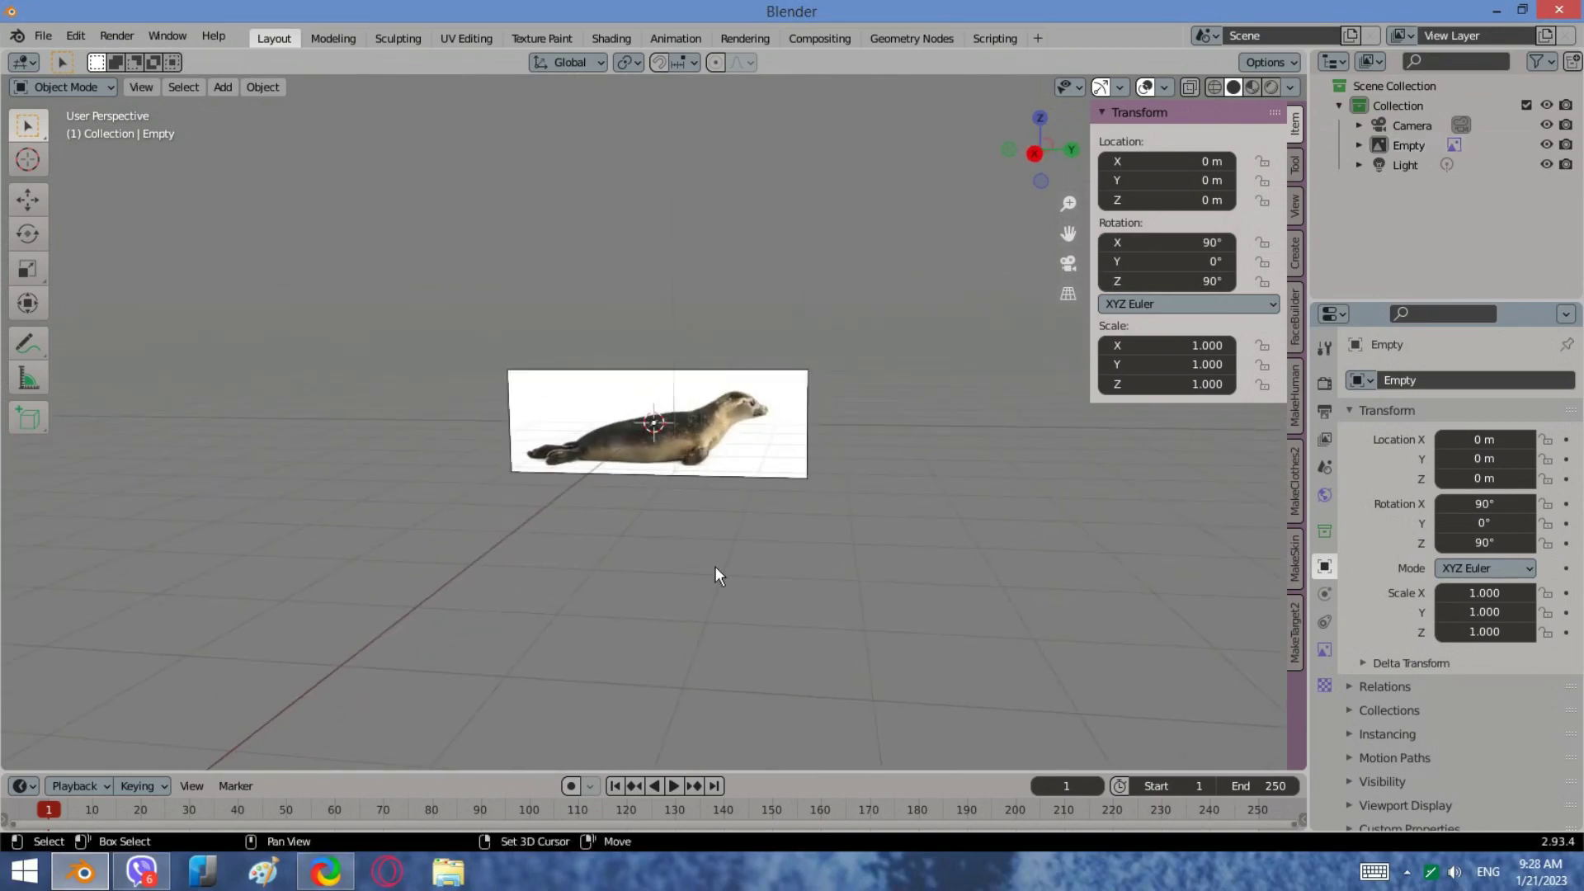
pyautogui.hotkey('shift', 'a')
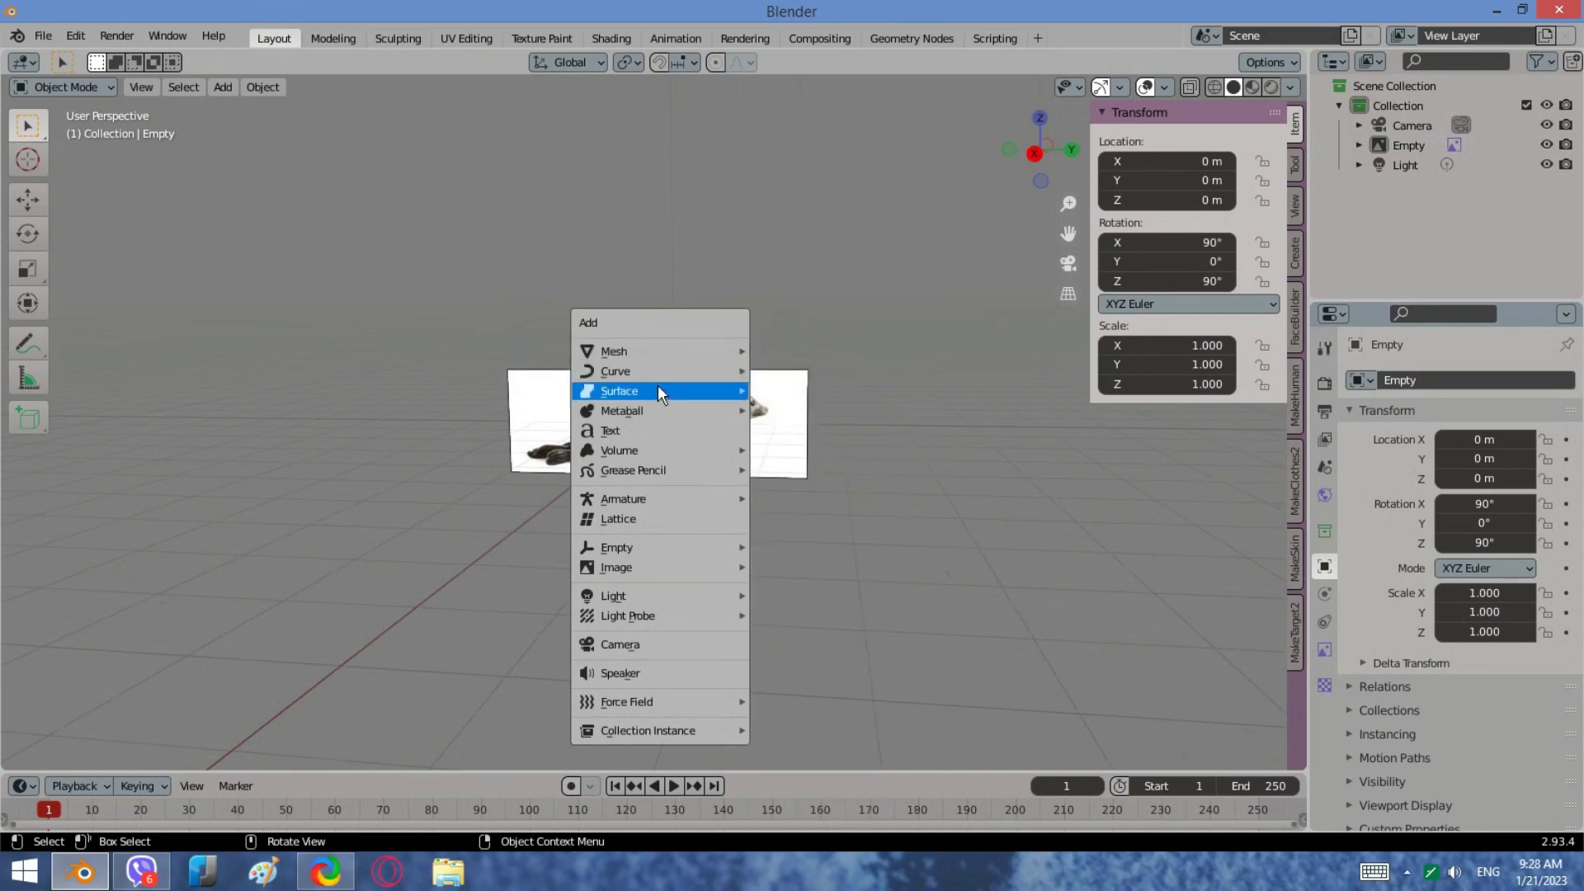
pyautogui.moveTo(670, 569)
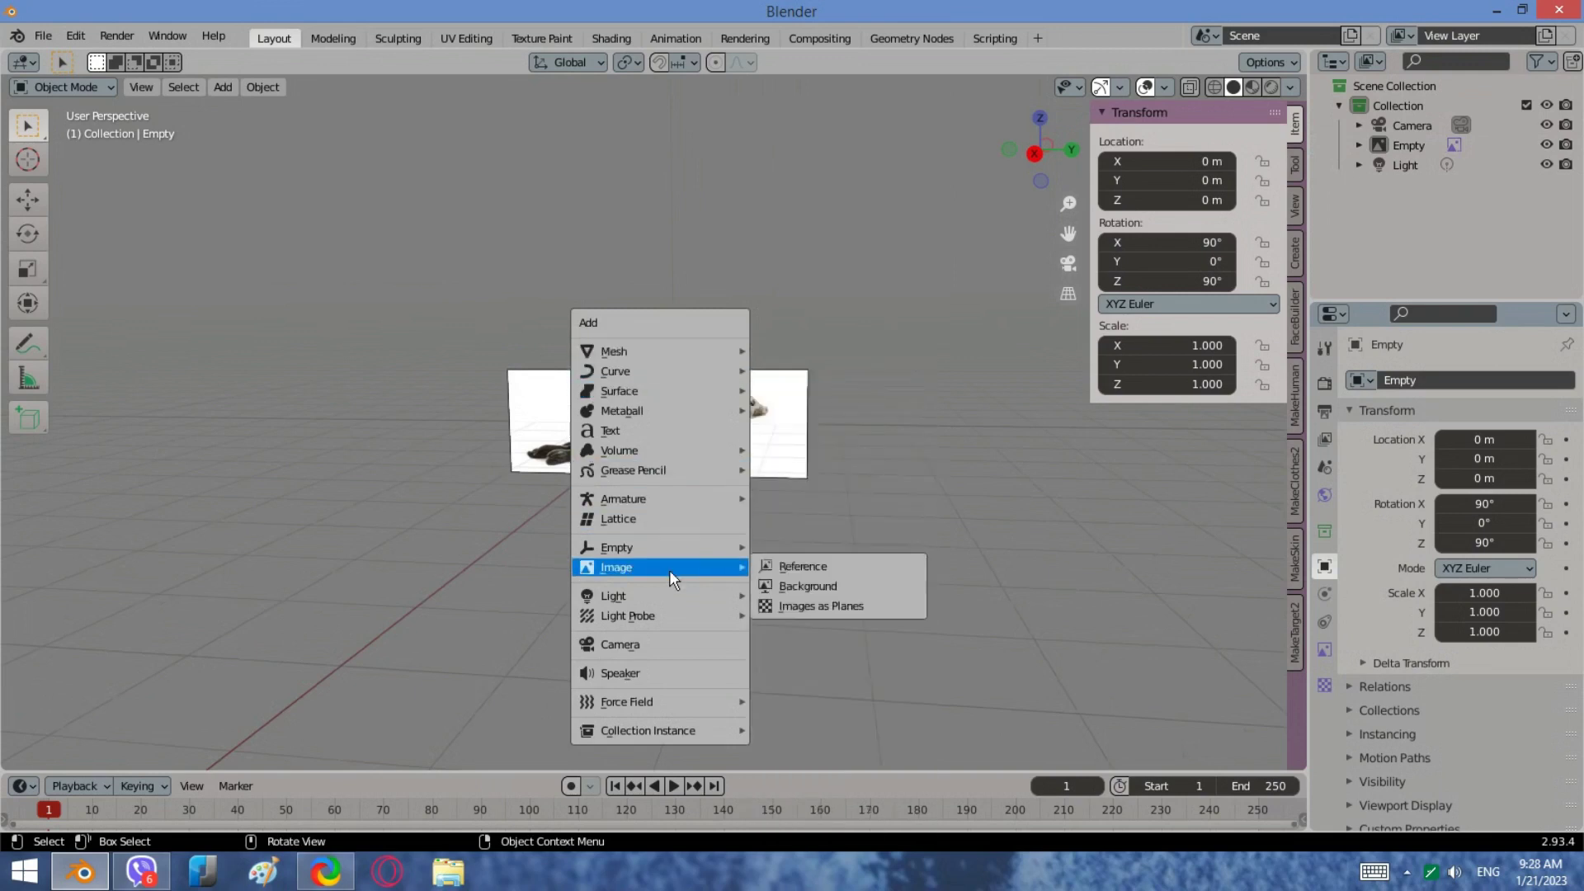
pyautogui.click(799, 556)
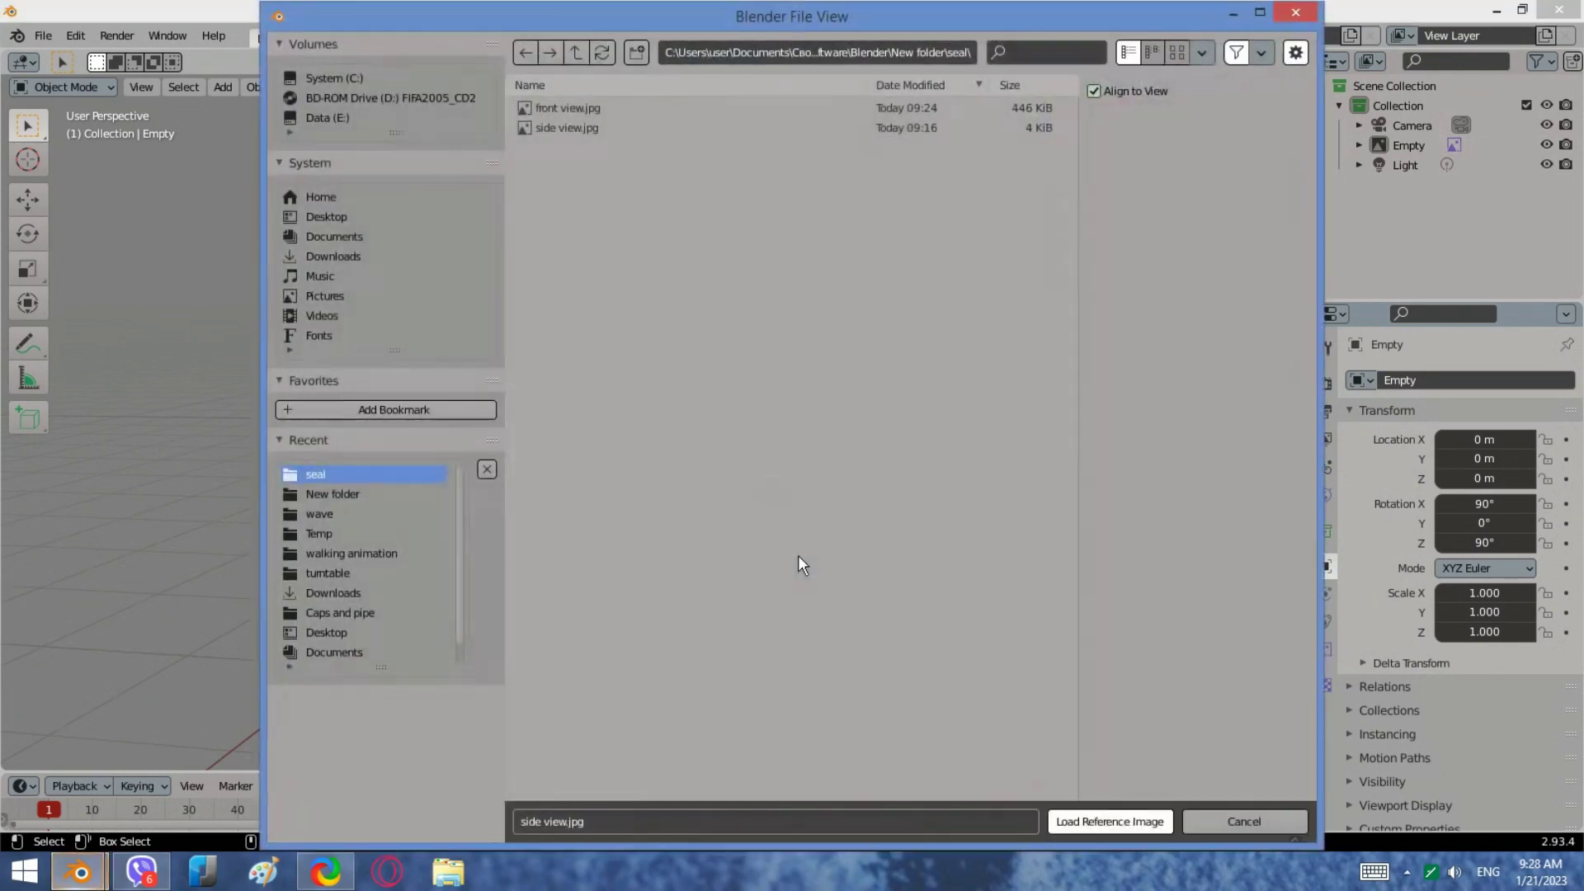
pyautogui.click(569, 108)
pyautogui.click(1106, 823)
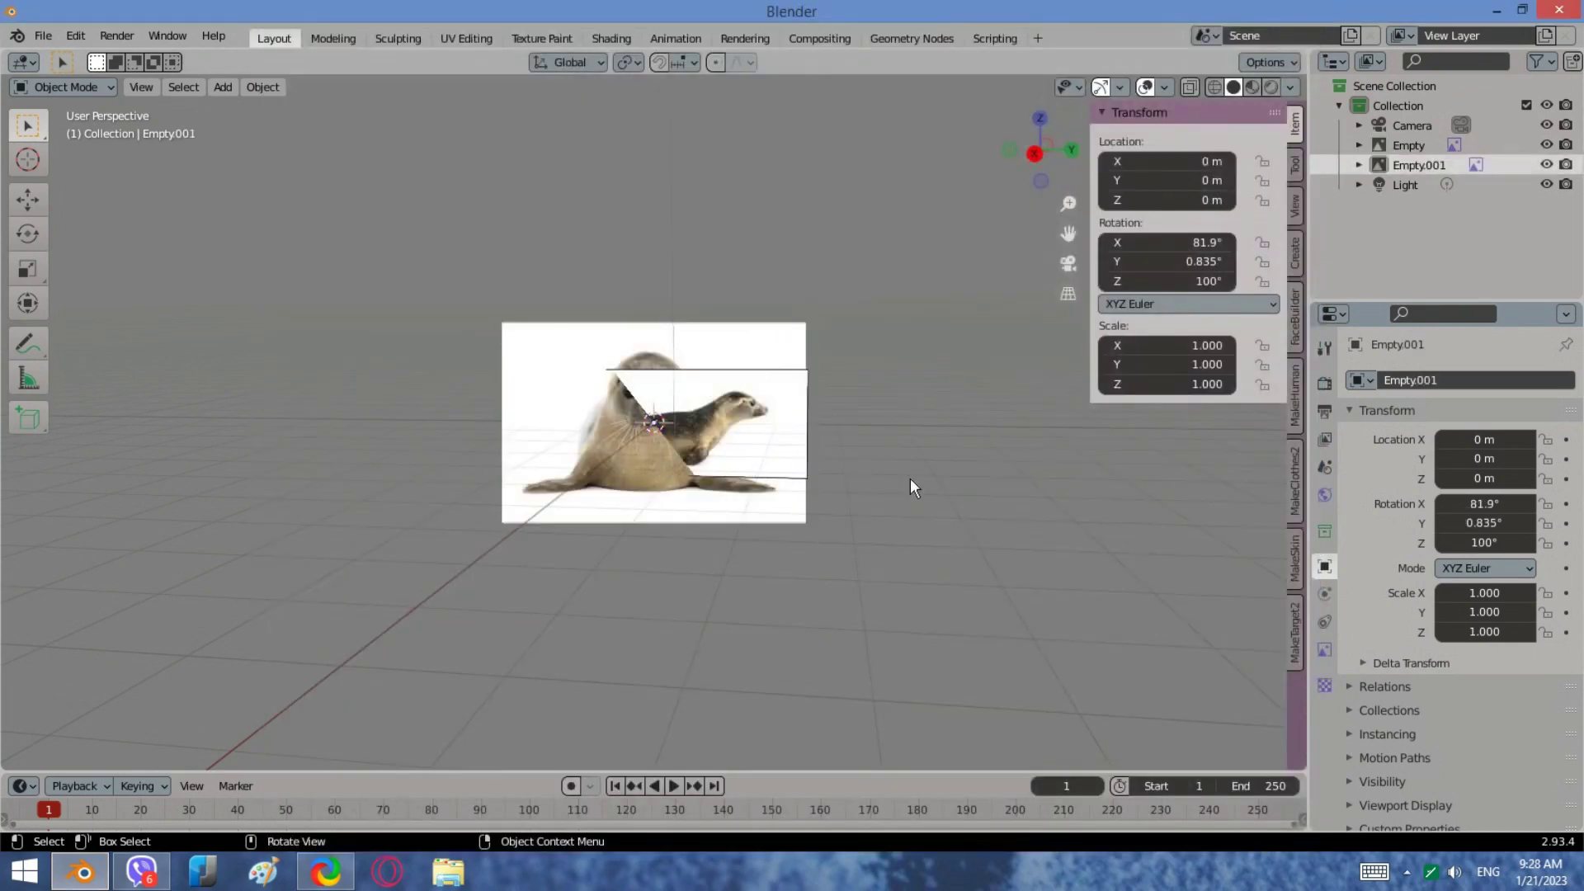
# Step: Scale the front-view image to about 0.747 and move it about 1.37 m along the X axis
pyautogui.press('s')
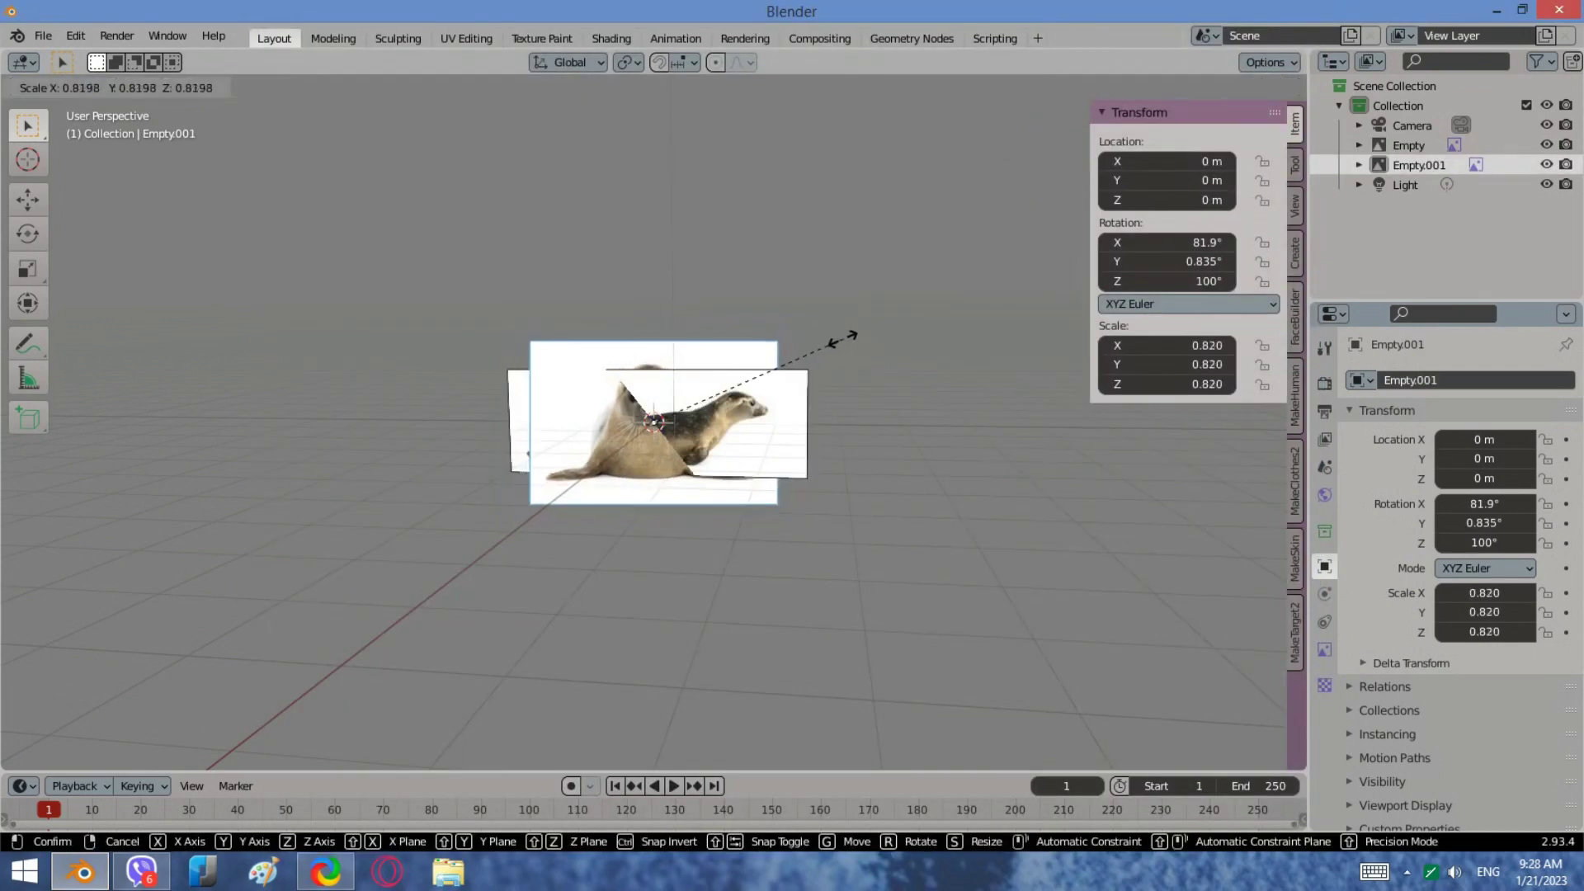
pyautogui.click(822, 340)
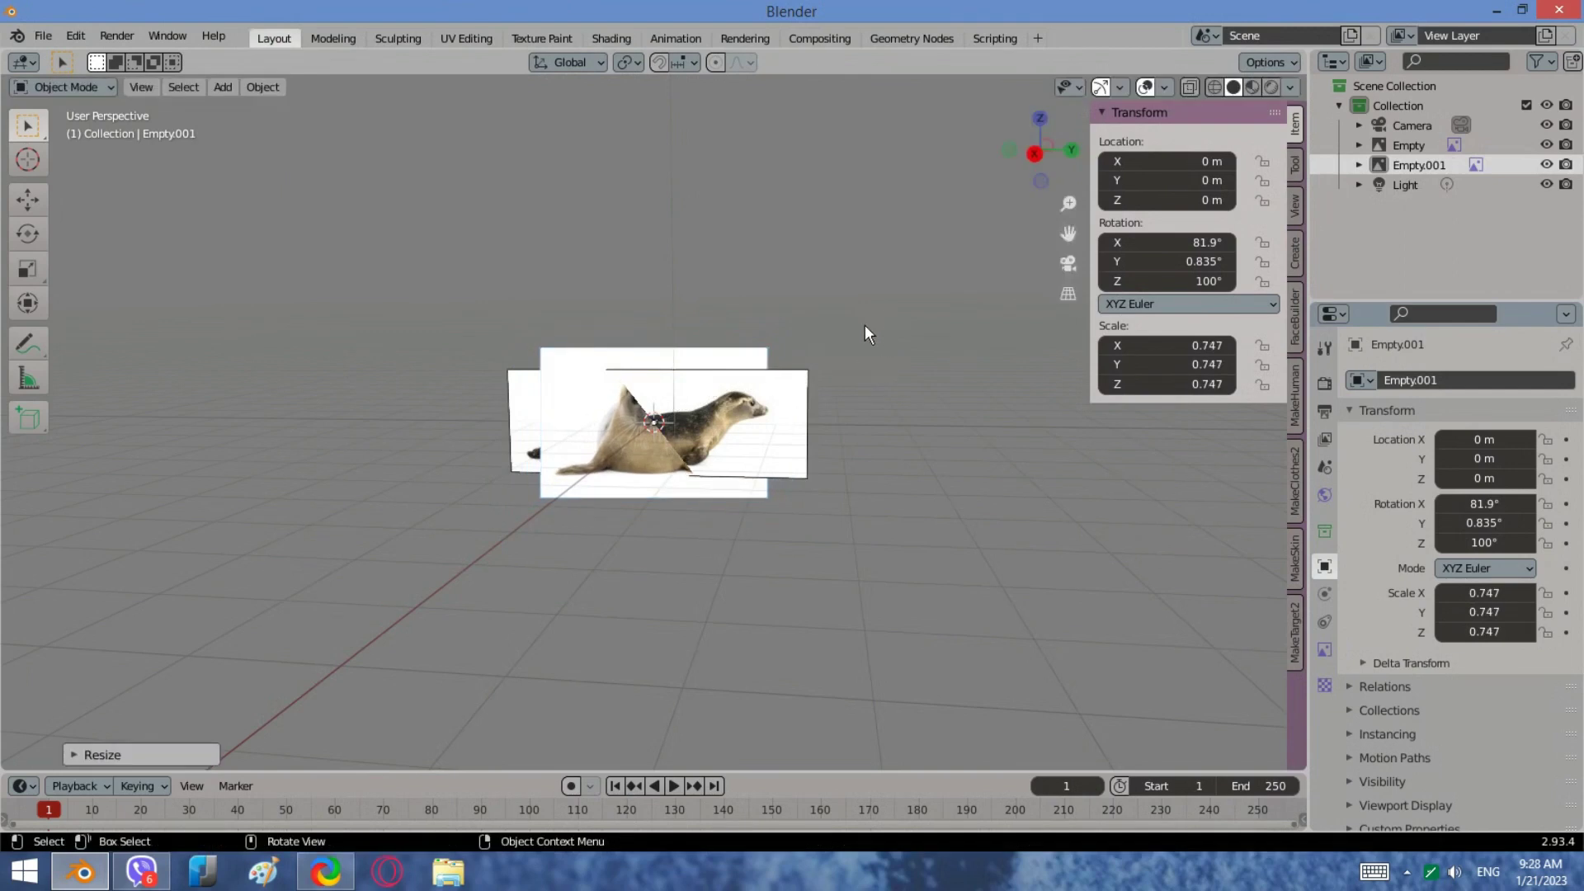
pyautogui.press('KP_7')
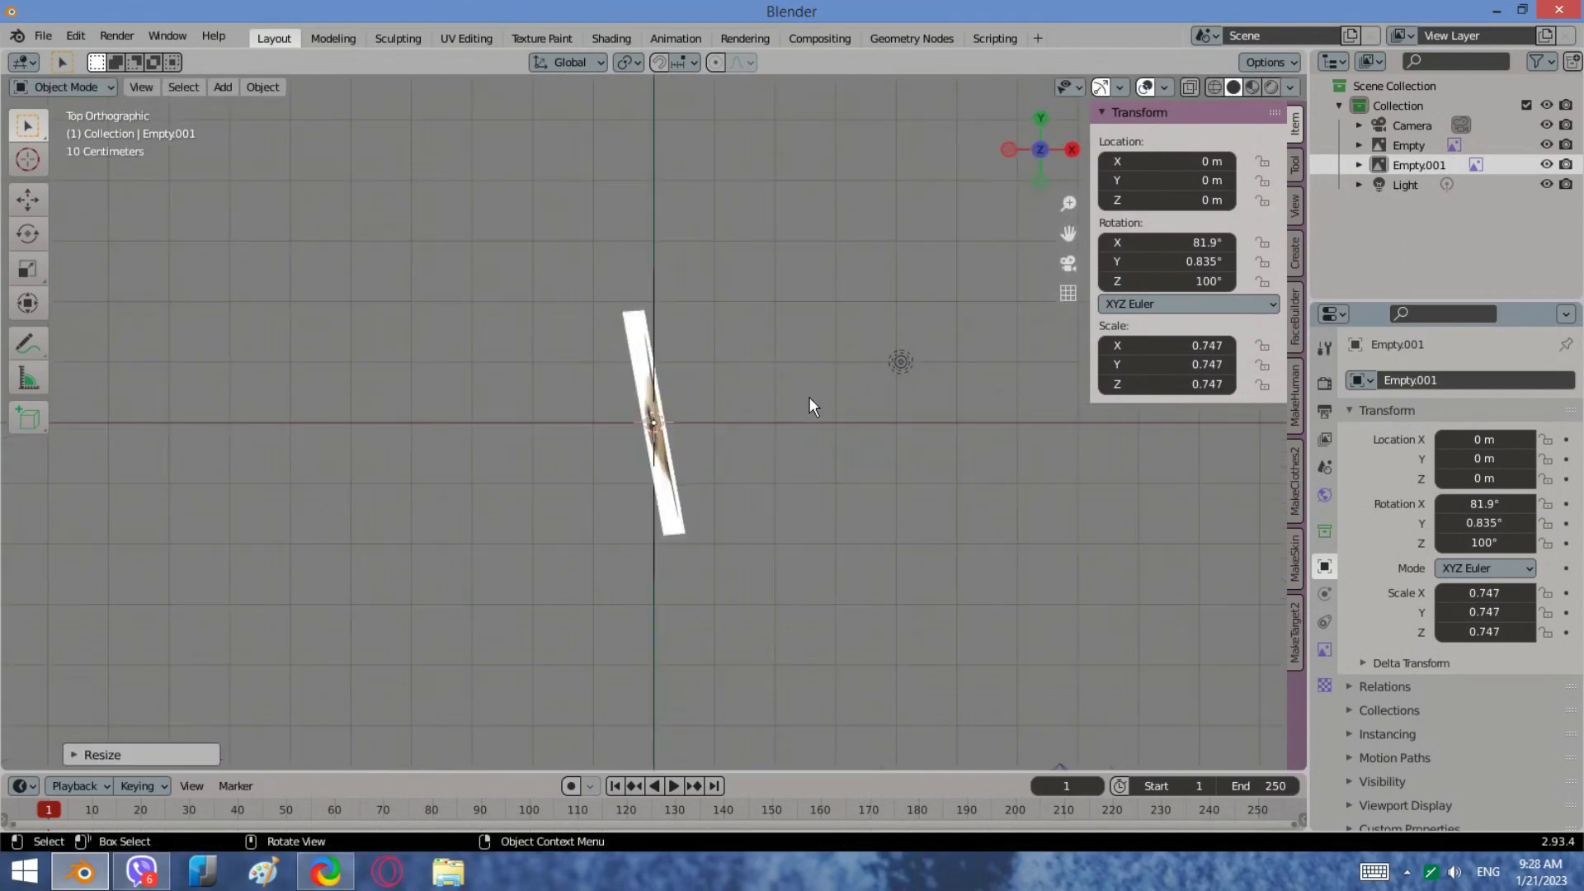
pyautogui.press('g')
pyautogui.press('x')
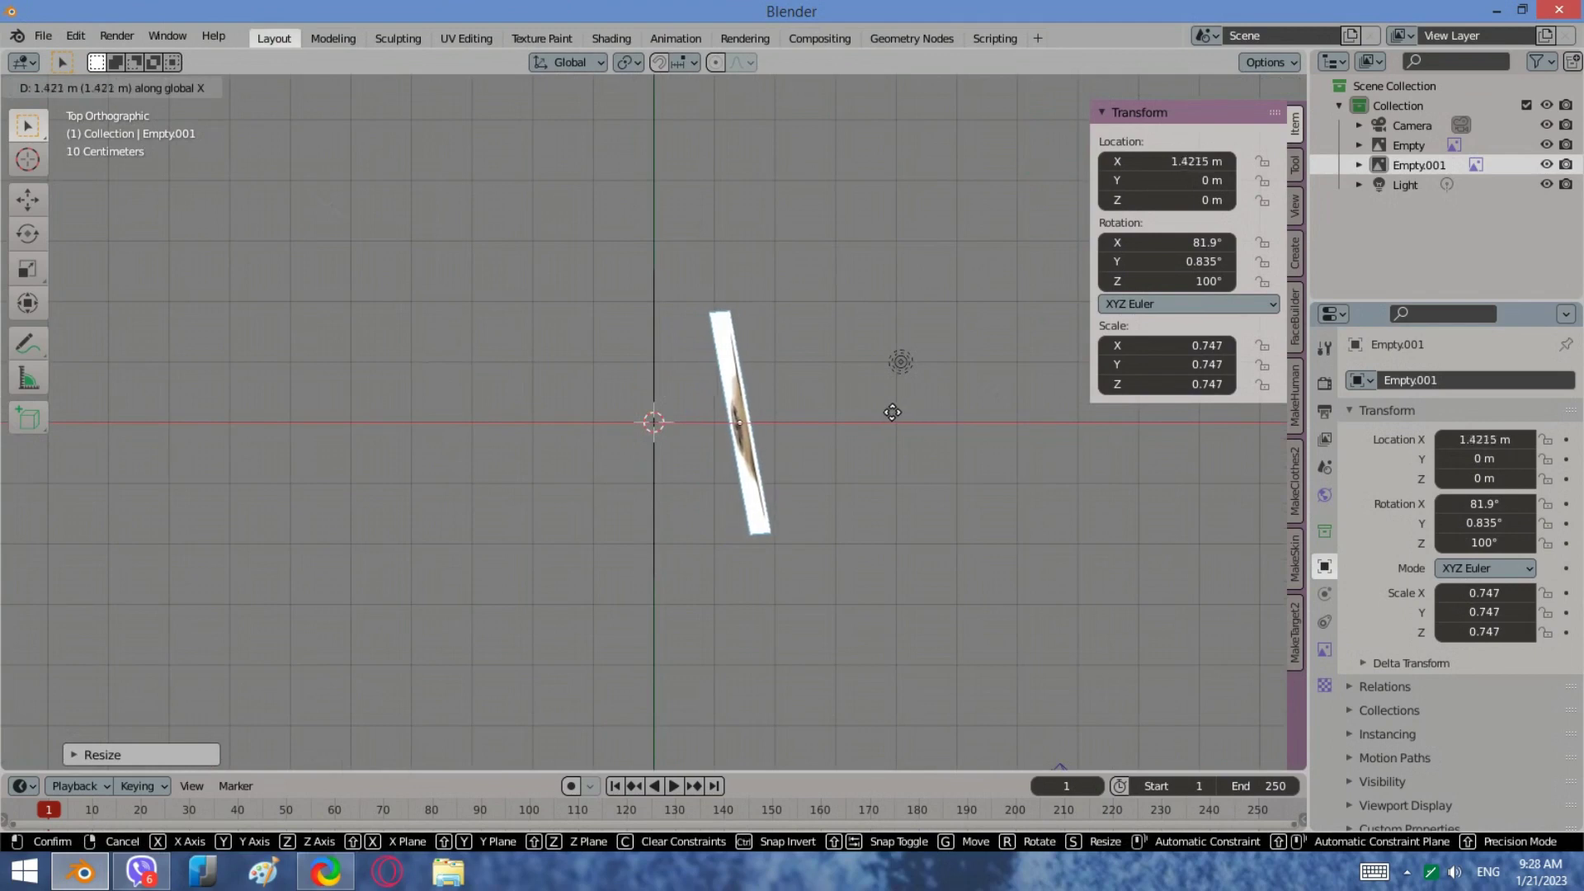
pyautogui.click(892, 412)
# Step: Set the front-view image's rotation to 90° on X and 0° on Y and Z
pyautogui.moveTo(870, 512); pyautogui.dragTo(769, 430, button='middle')
pyautogui.press('r')
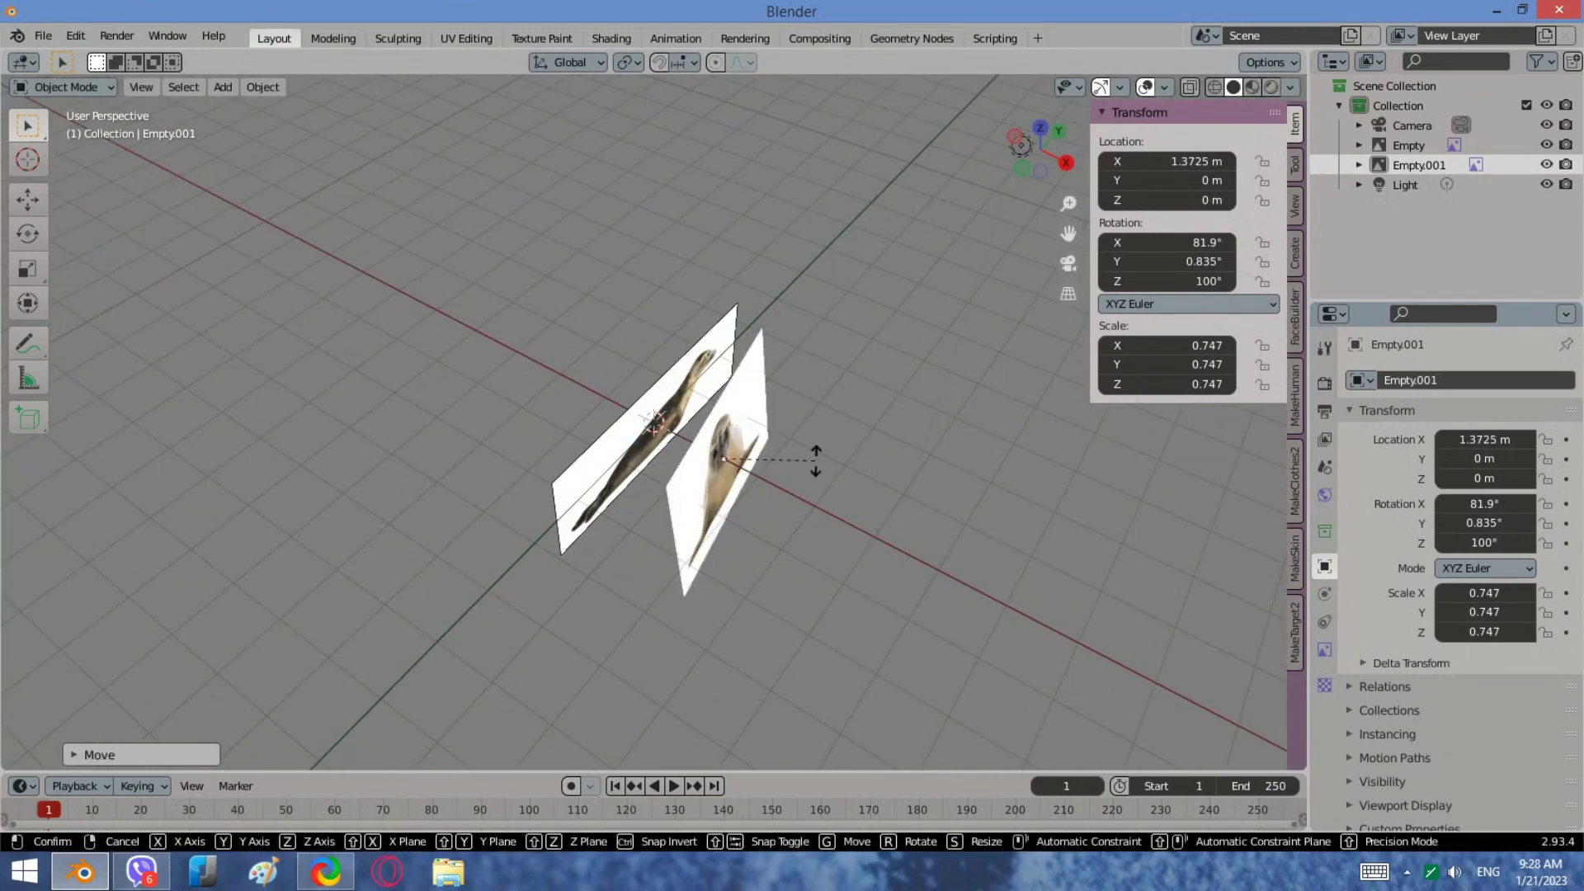
pyautogui.rightClick(764, 512)
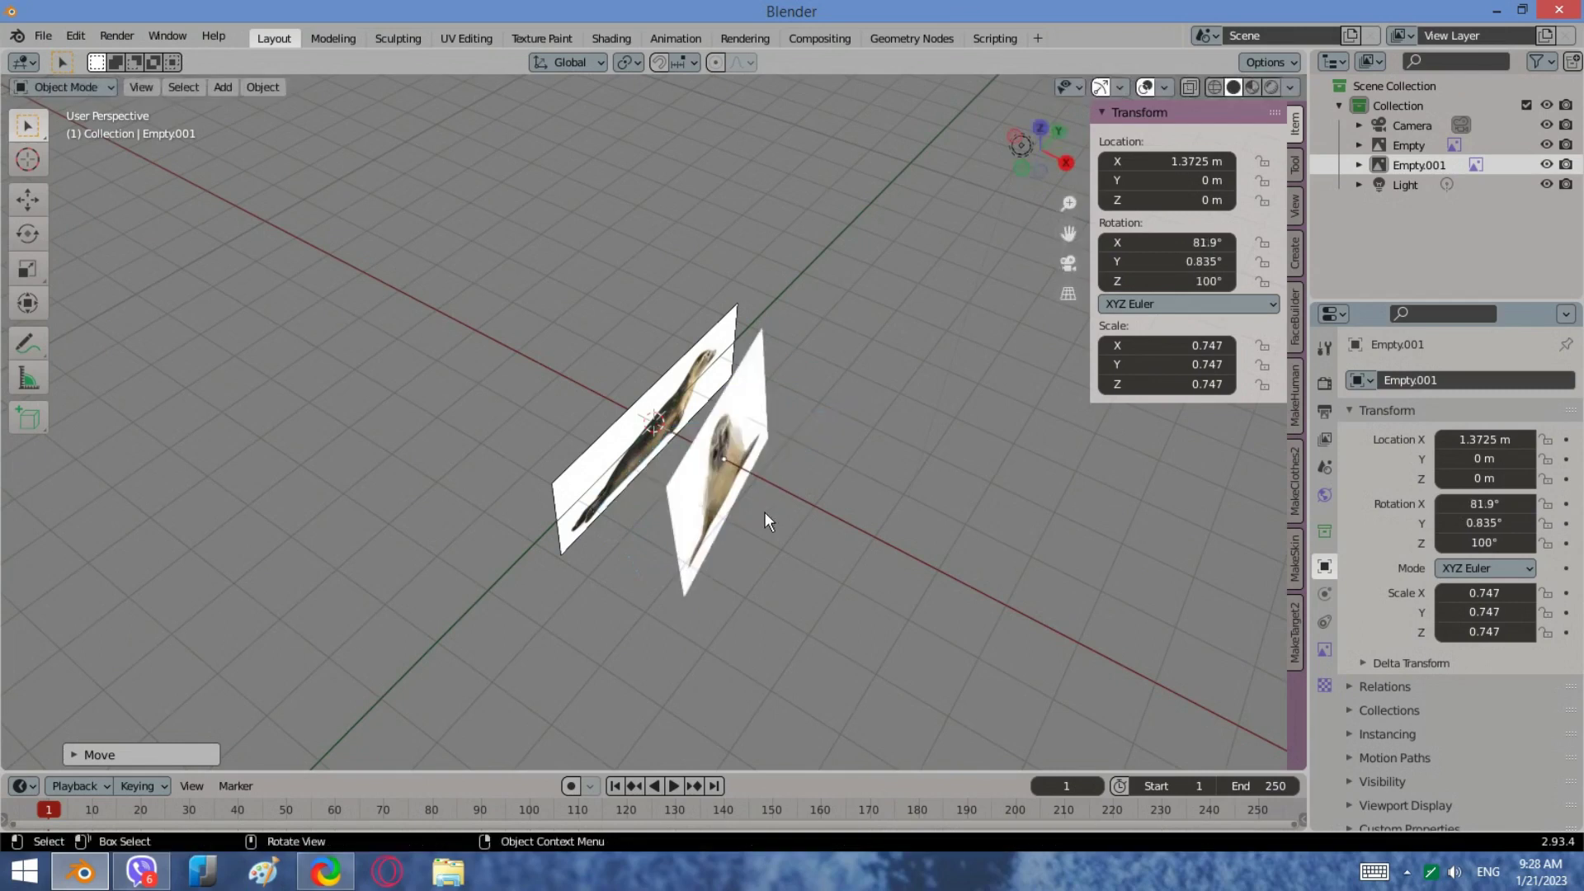
pyautogui.click(1180, 263)
pyautogui.write('0')
pyautogui.press('Return')
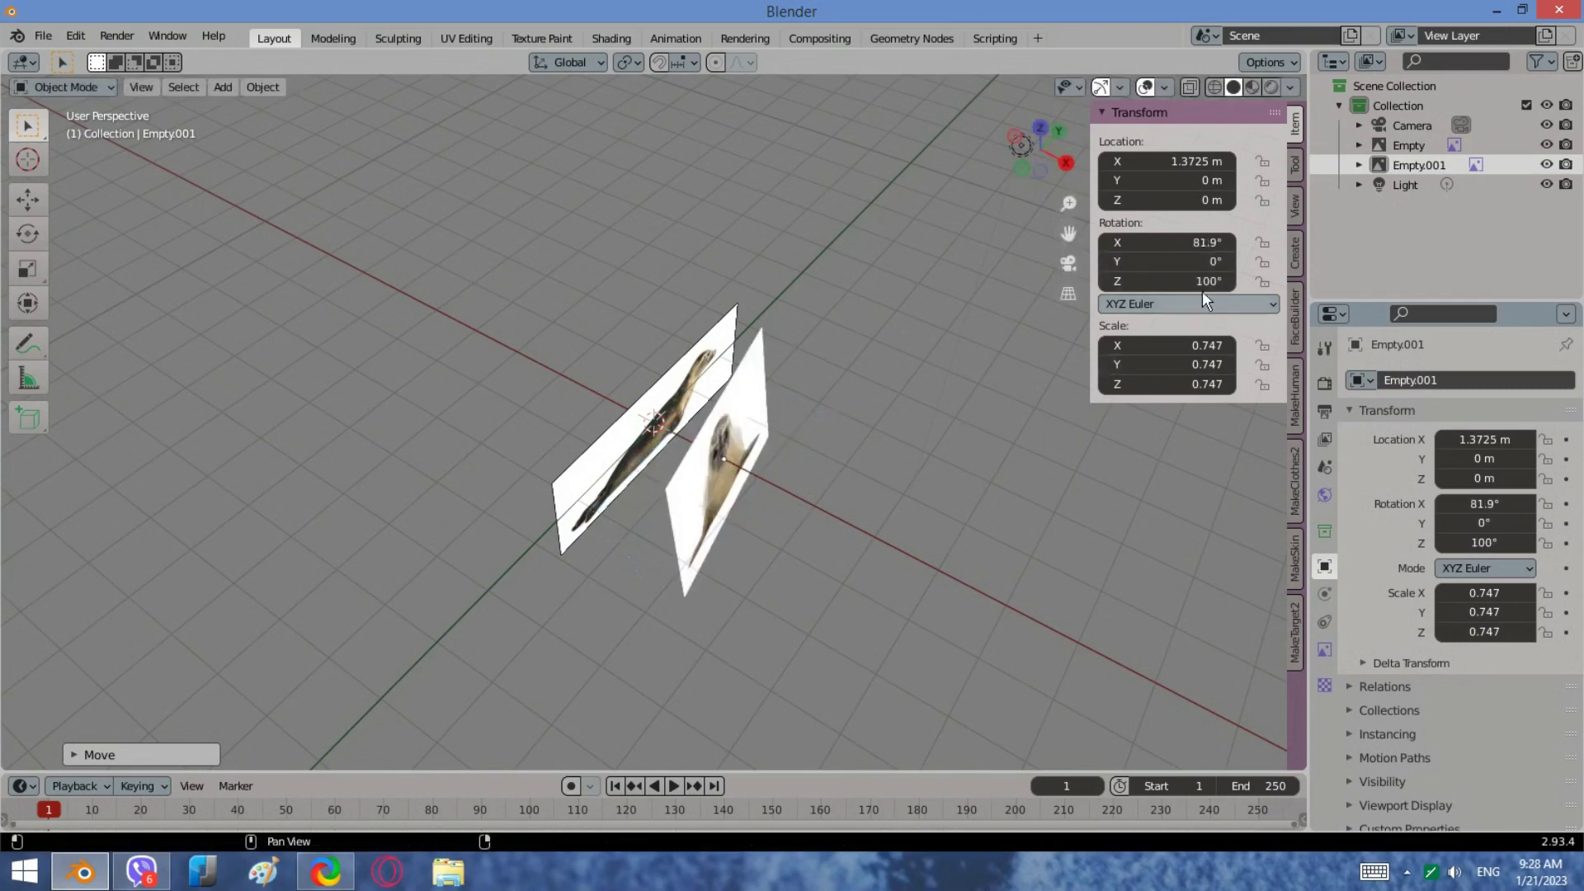
pyautogui.write('0')
pyautogui.press('Return')
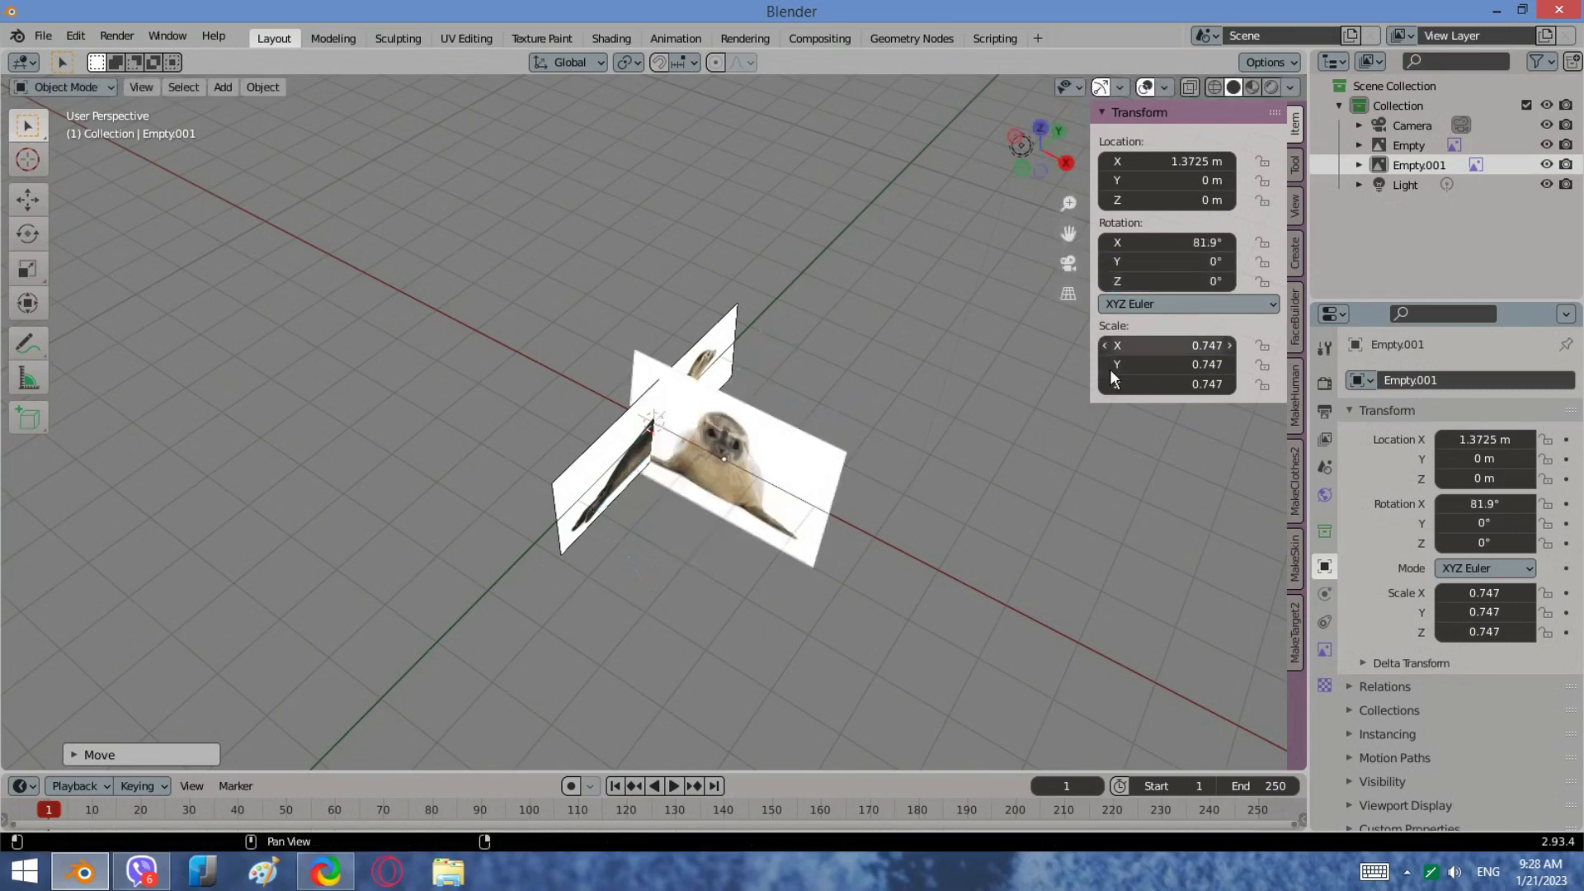
pyautogui.press('Return')
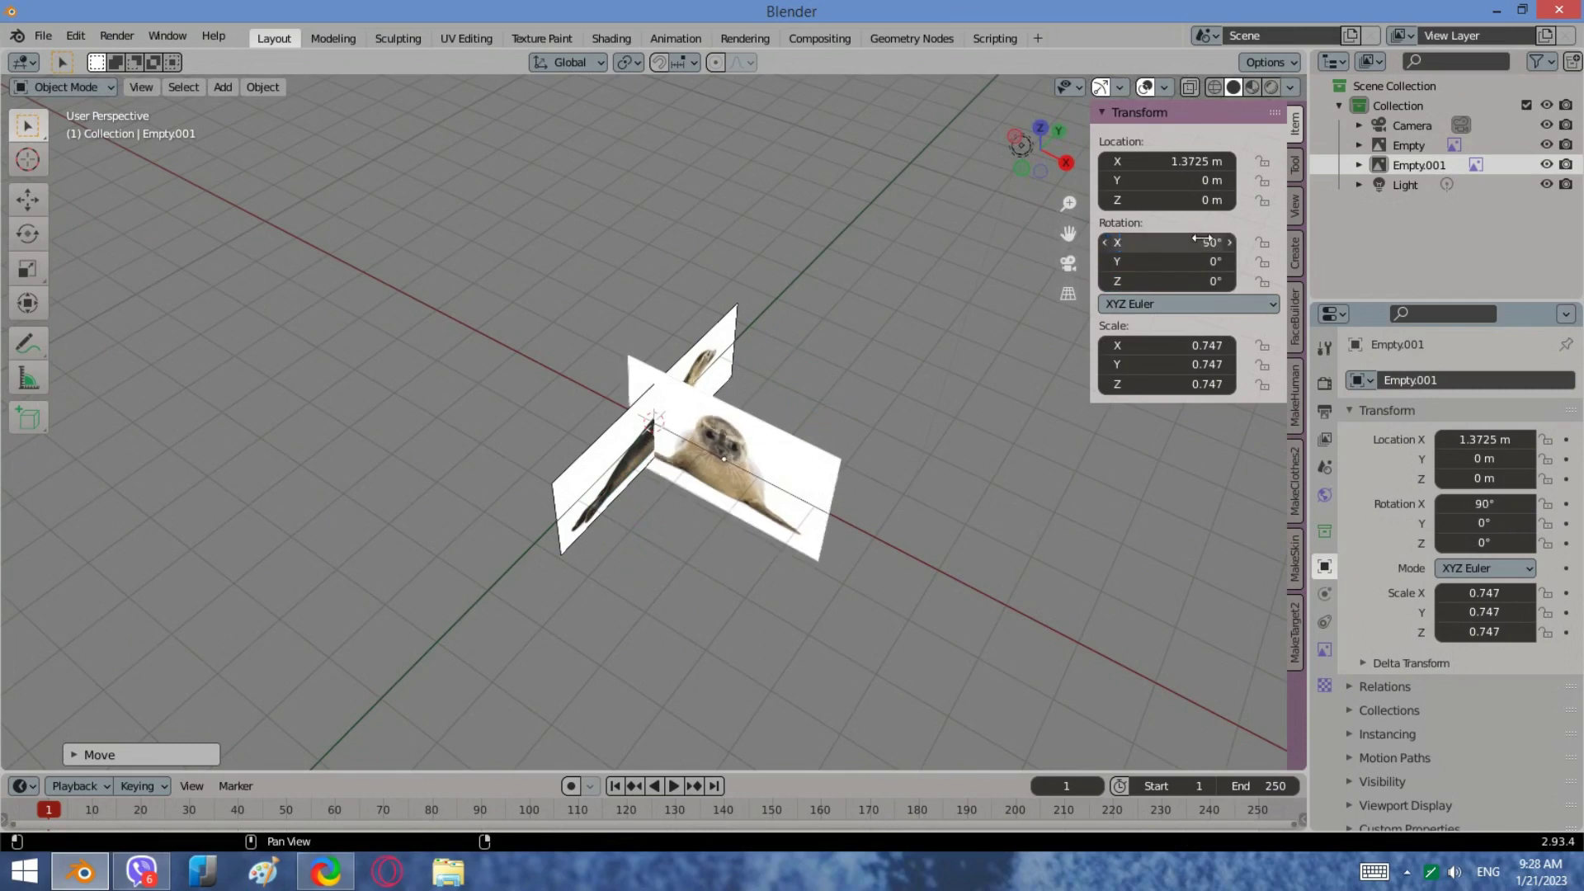
pyautogui.click(1021, 165)
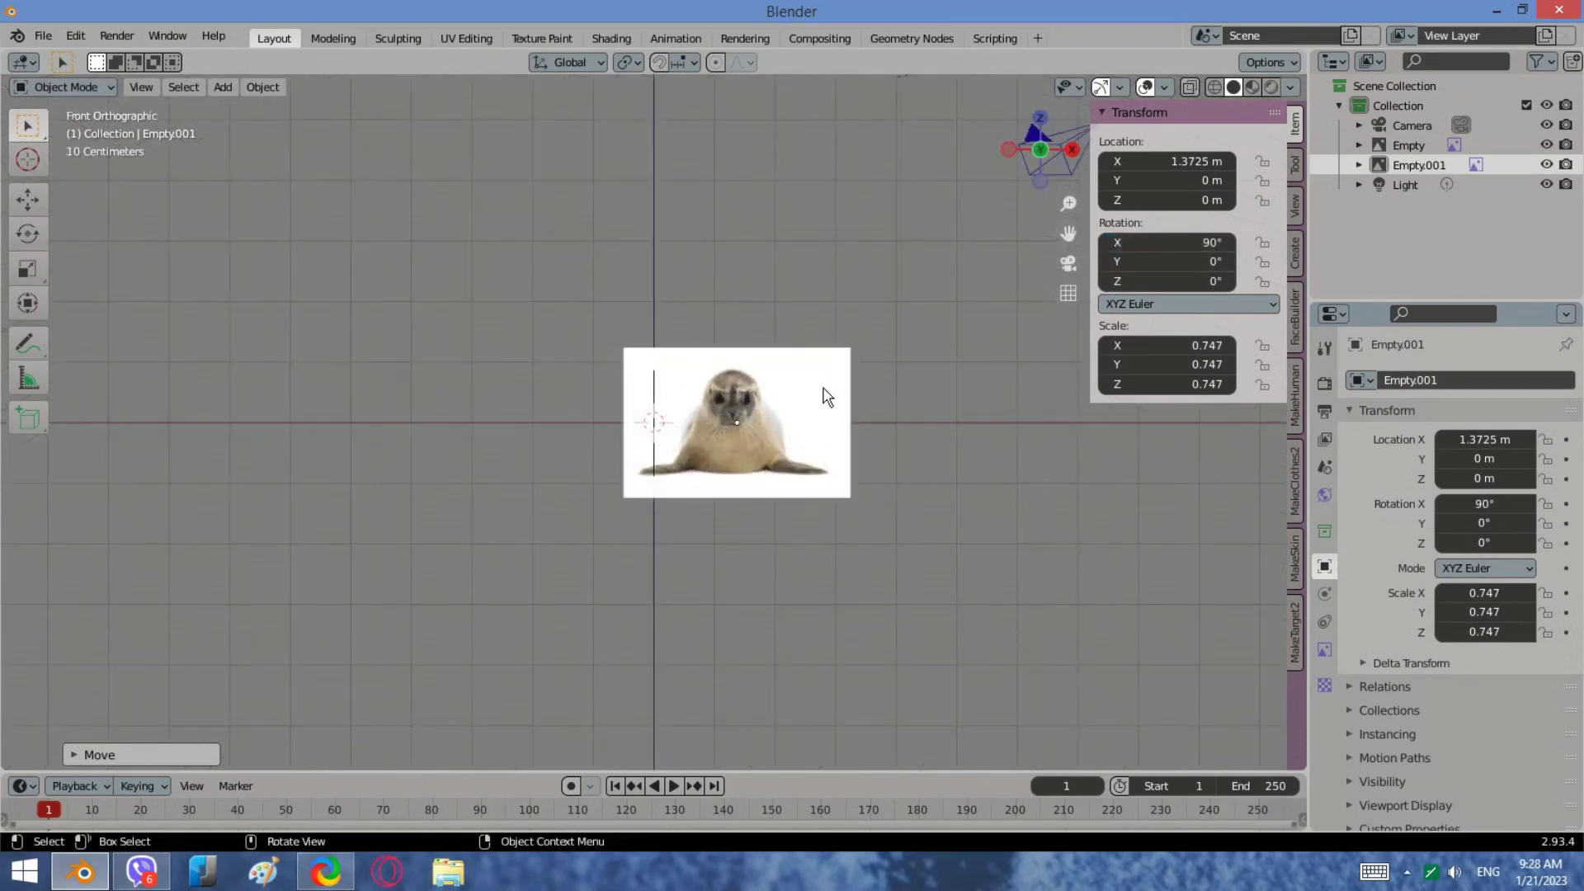
# Step: Move the front-view image farther along the X axis, clear of the side-view image
pyautogui.press('g')
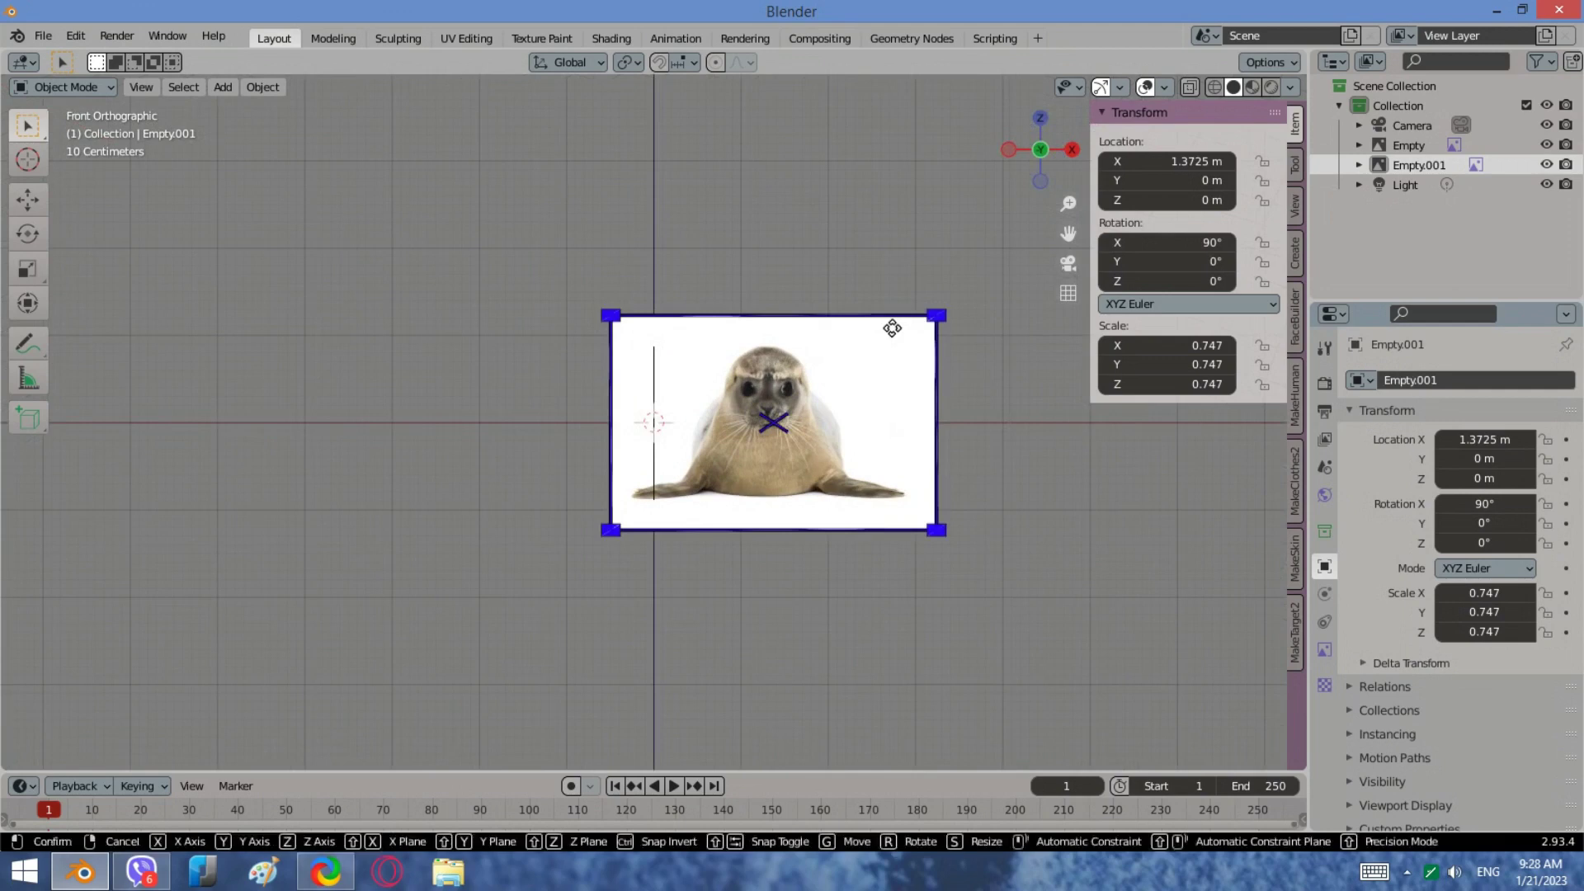
pyautogui.press('x')
pyautogui.click(986, 332)
pyautogui.moveTo(986, 333); pyautogui.dragTo(873, 523, button='middle')
# Step: Move the side-view image along the Y axis to about -3.26 m
pyautogui.click(506, 389)
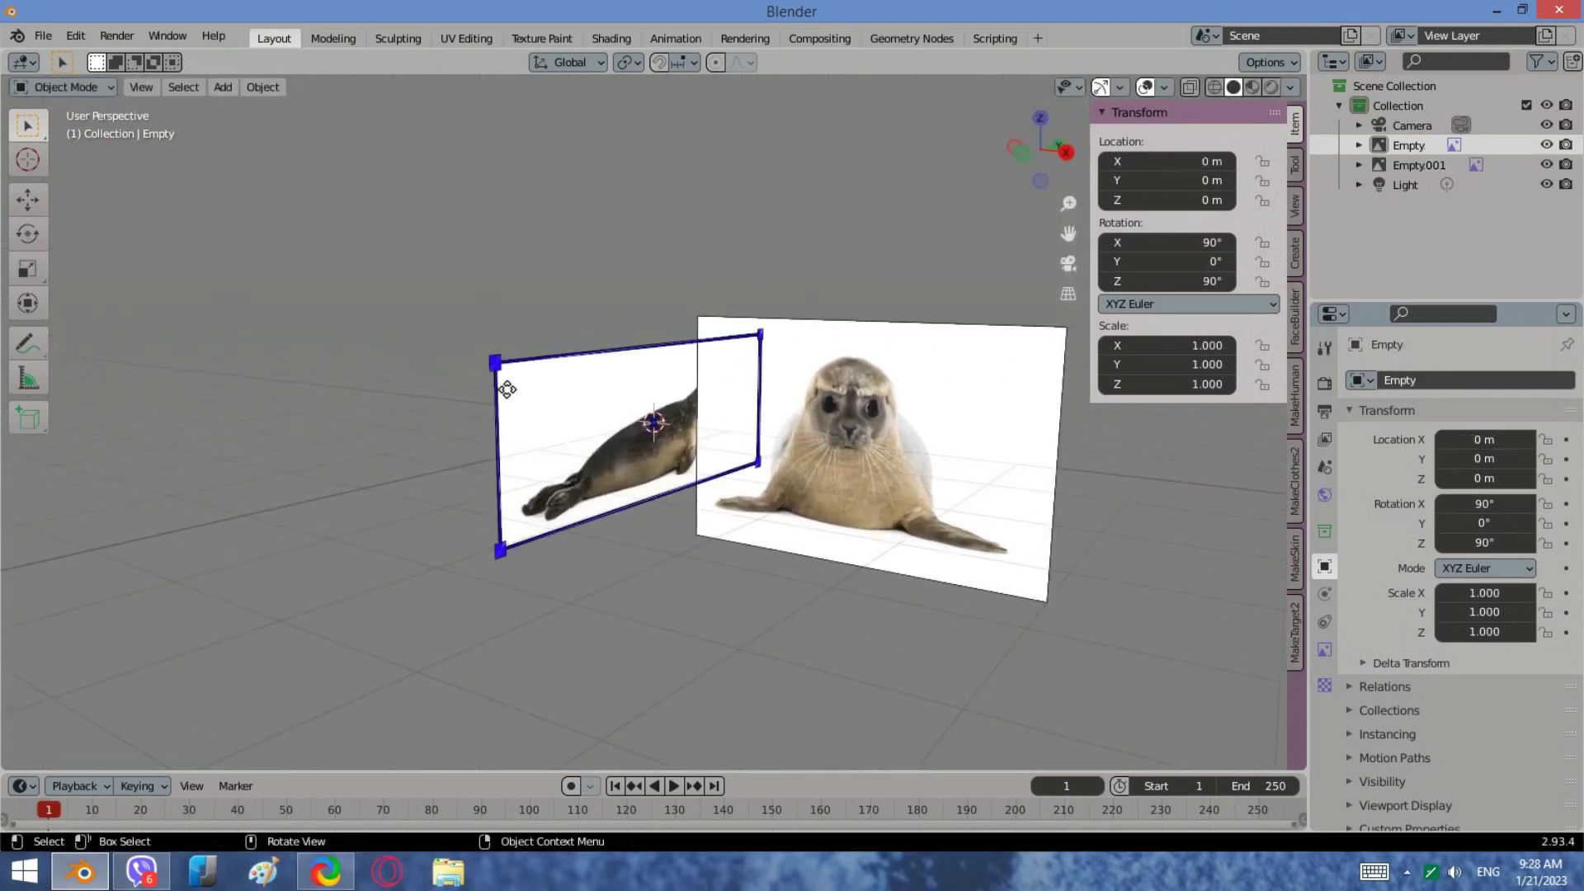
pyautogui.press('g')
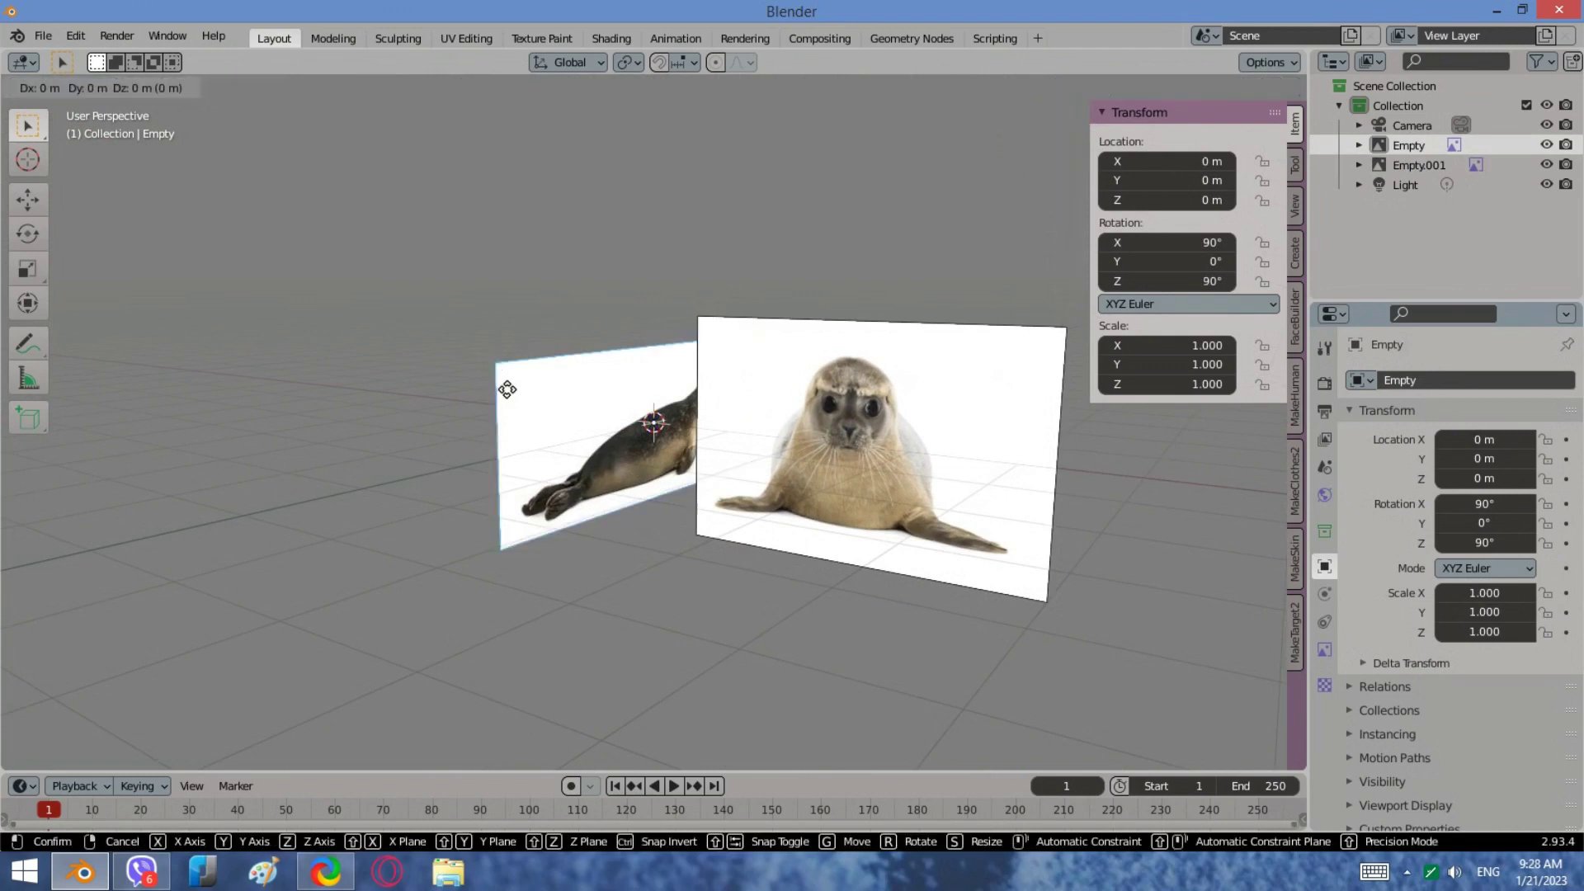
pyautogui.press('y')
pyautogui.click(296, 449)
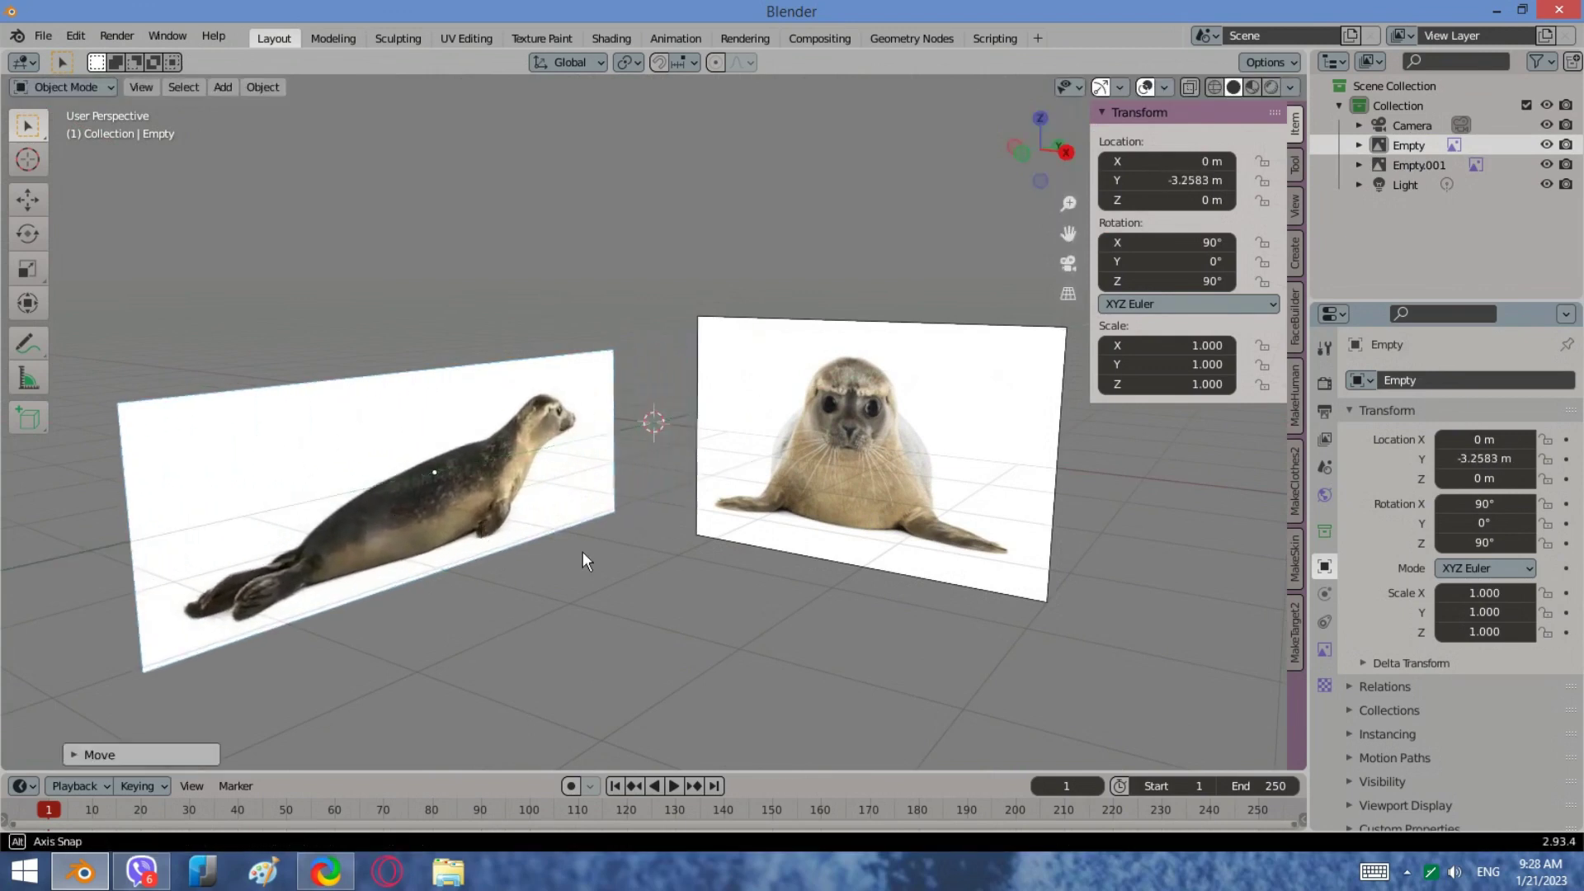
pyautogui.moveTo(583, 551); pyautogui.dragTo(766, 532, button='middle')
# Step: Scale the front-view image down uniformly, closer to the size of the seal in the side-view image
pyautogui.click(969, 508)
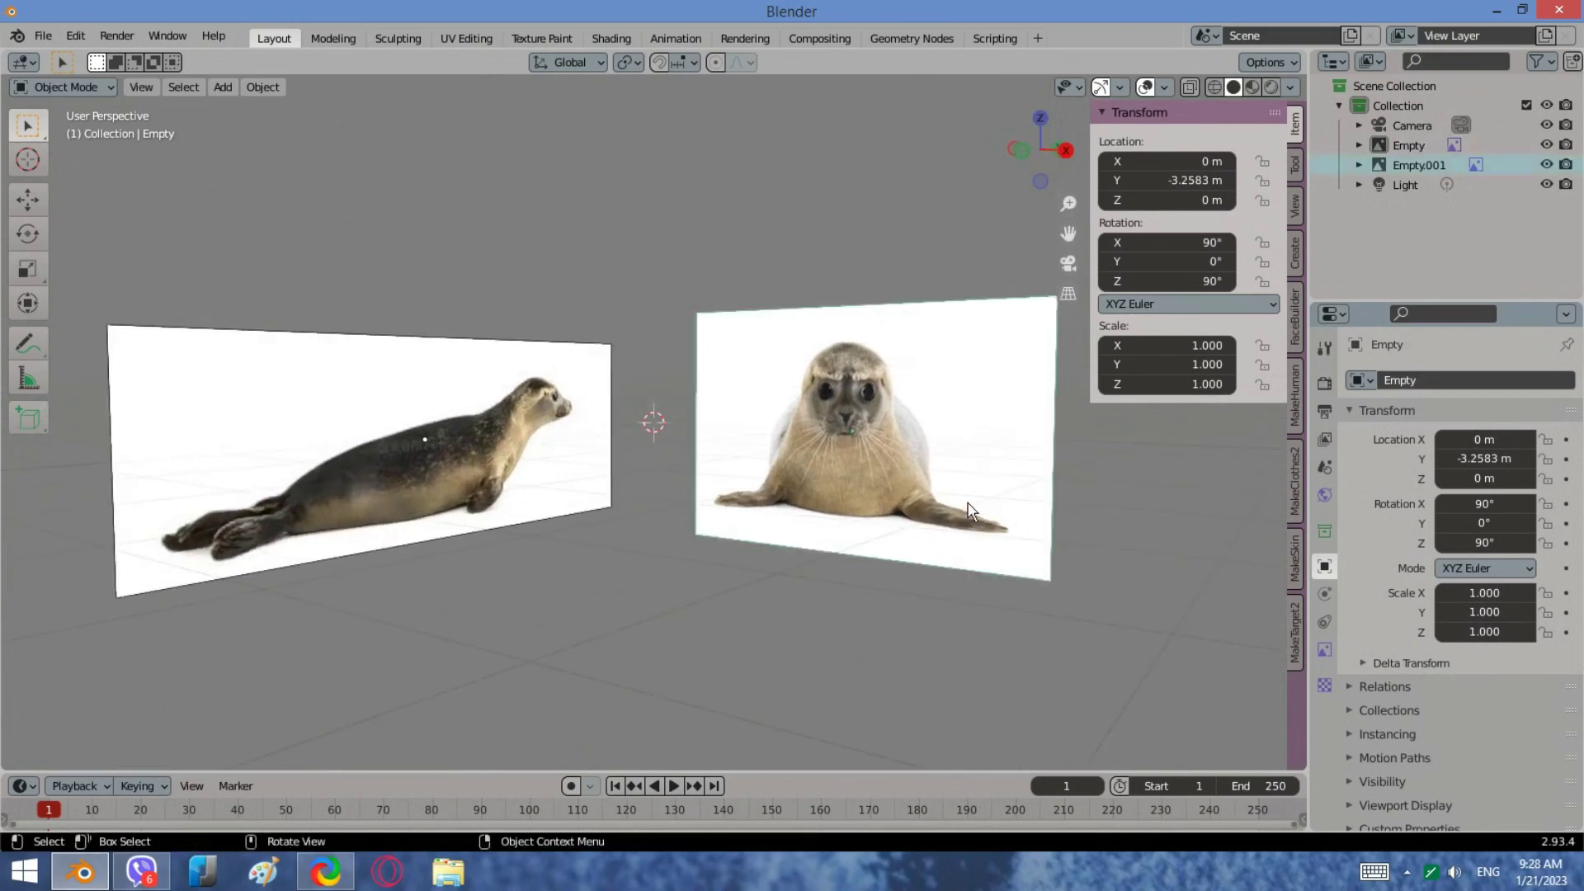
pyautogui.press('s')
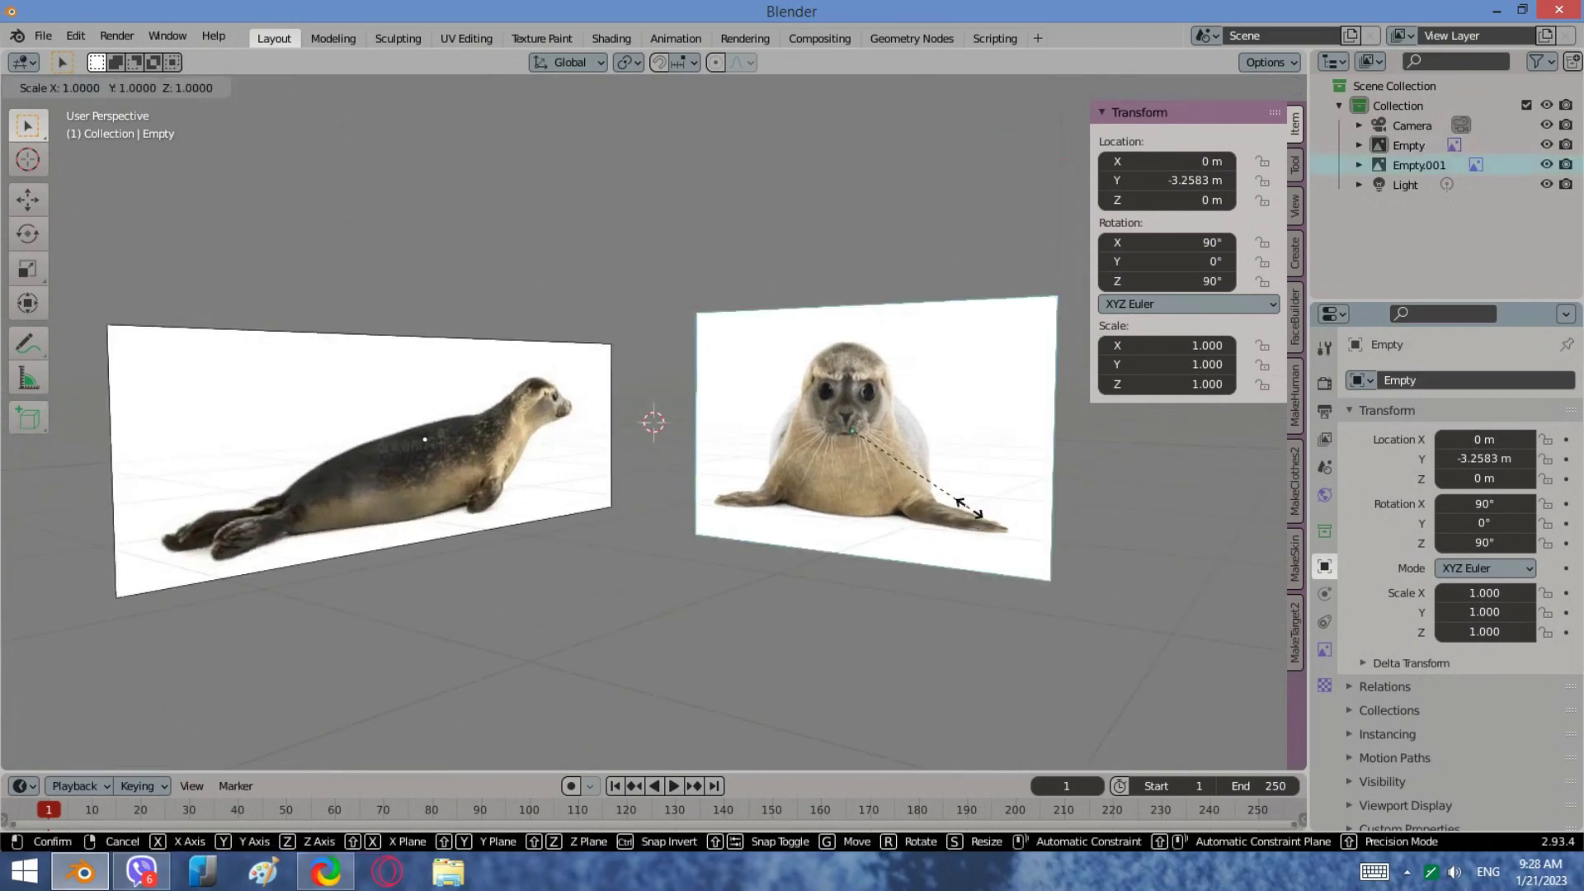
pyautogui.click(937, 513)
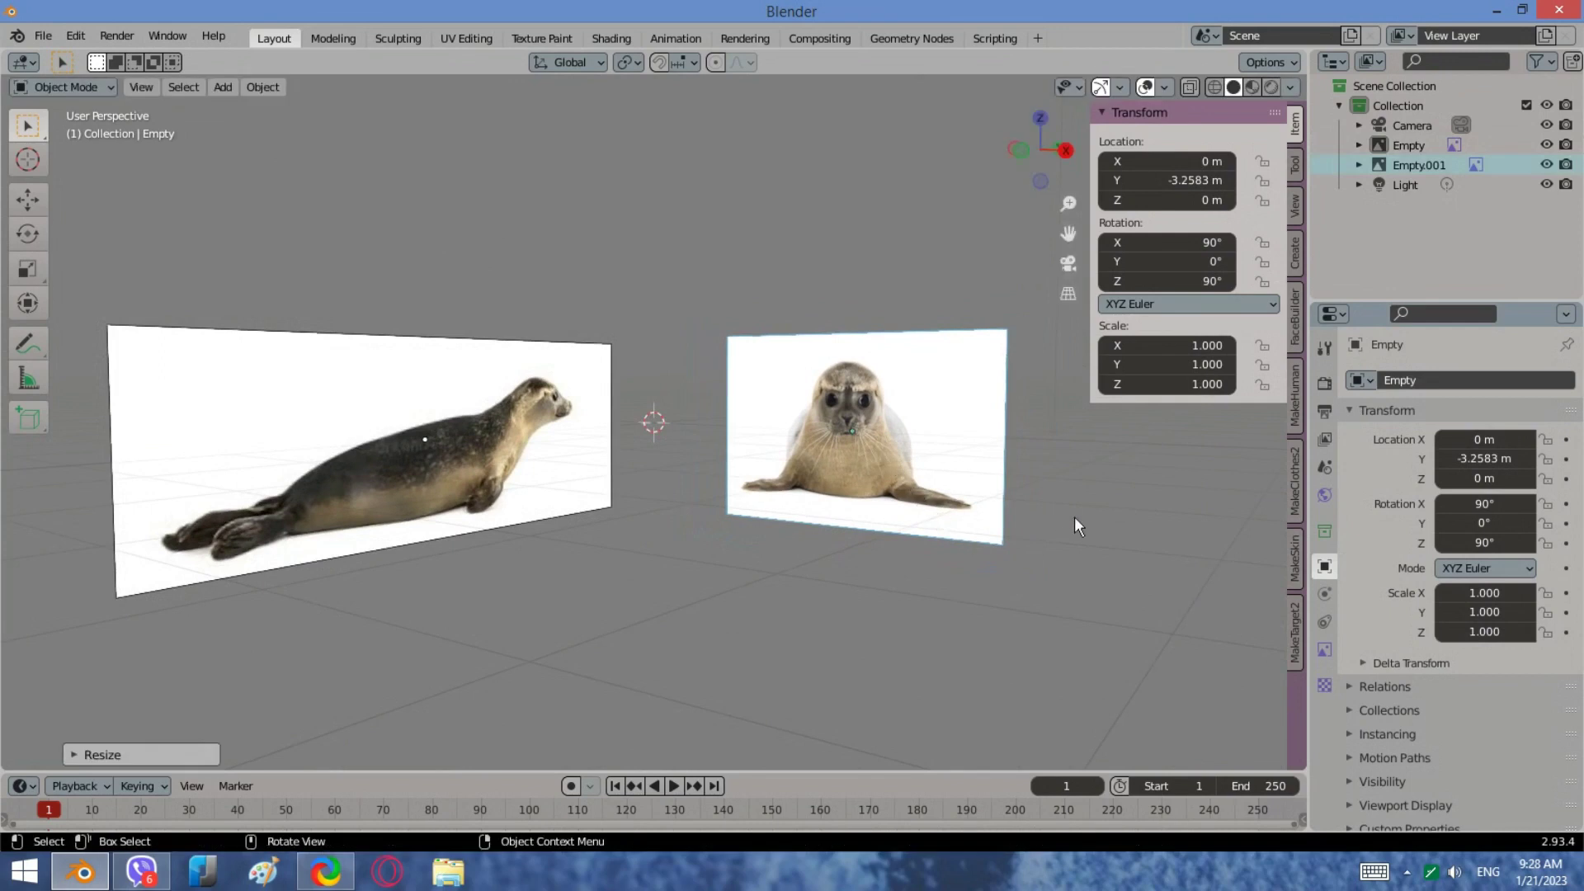
pyautogui.moveTo(1074, 516); pyautogui.dragTo(887, 657, button='middle')
pyautogui.press('s')
pyautogui.rightClick(996, 551)
# Step: Move the front-view image back along the X axis until it lines up with the side-view image
pyautogui.press('g')
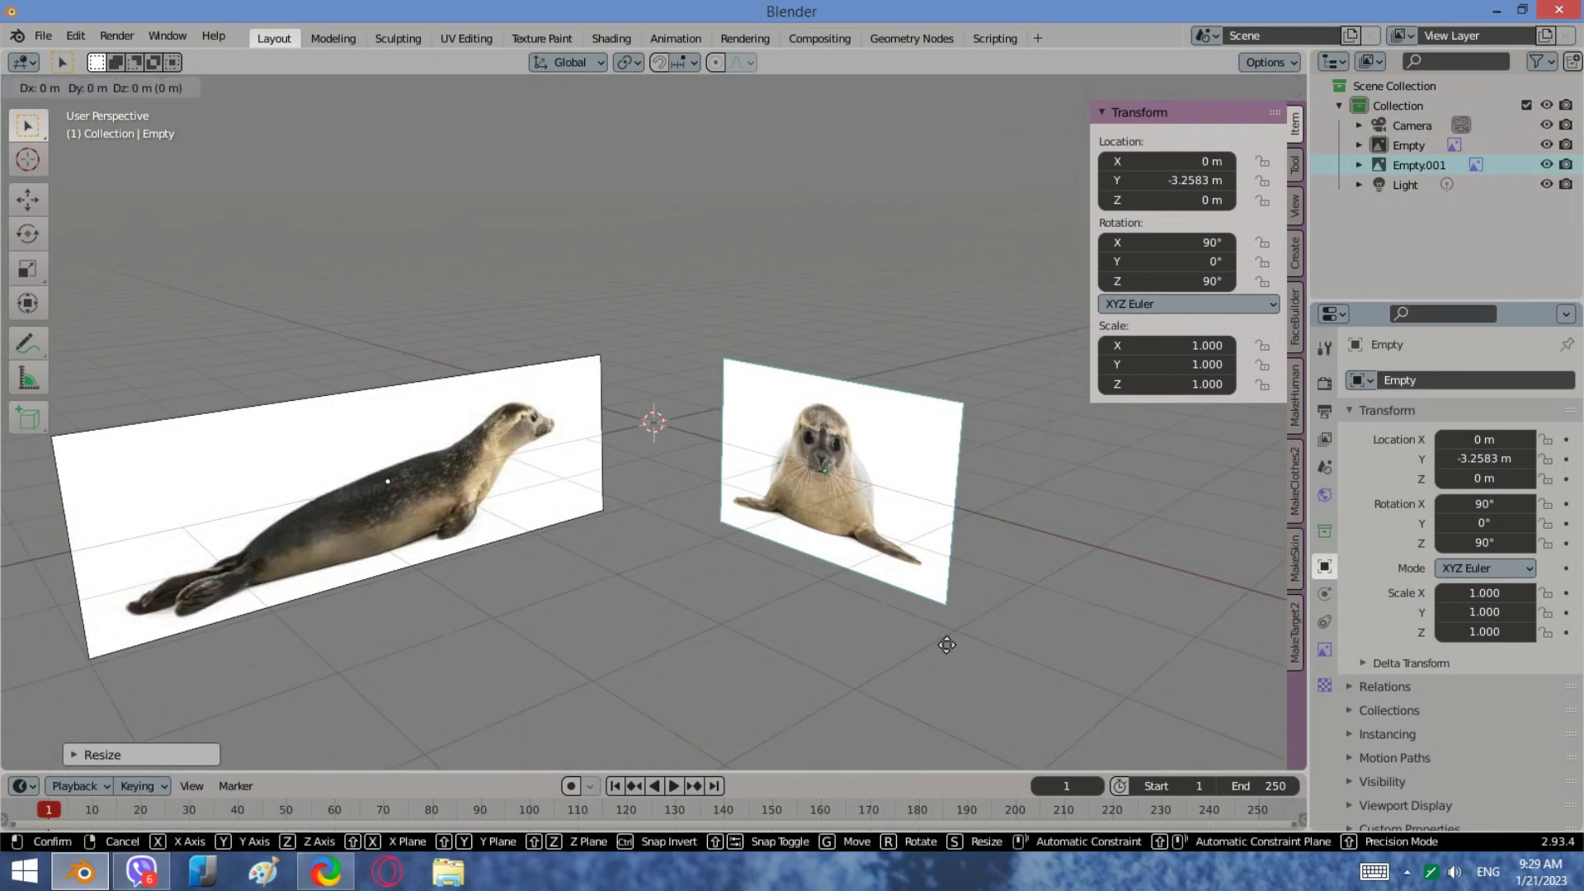
pyautogui.press('x')
pyautogui.click(807, 584)
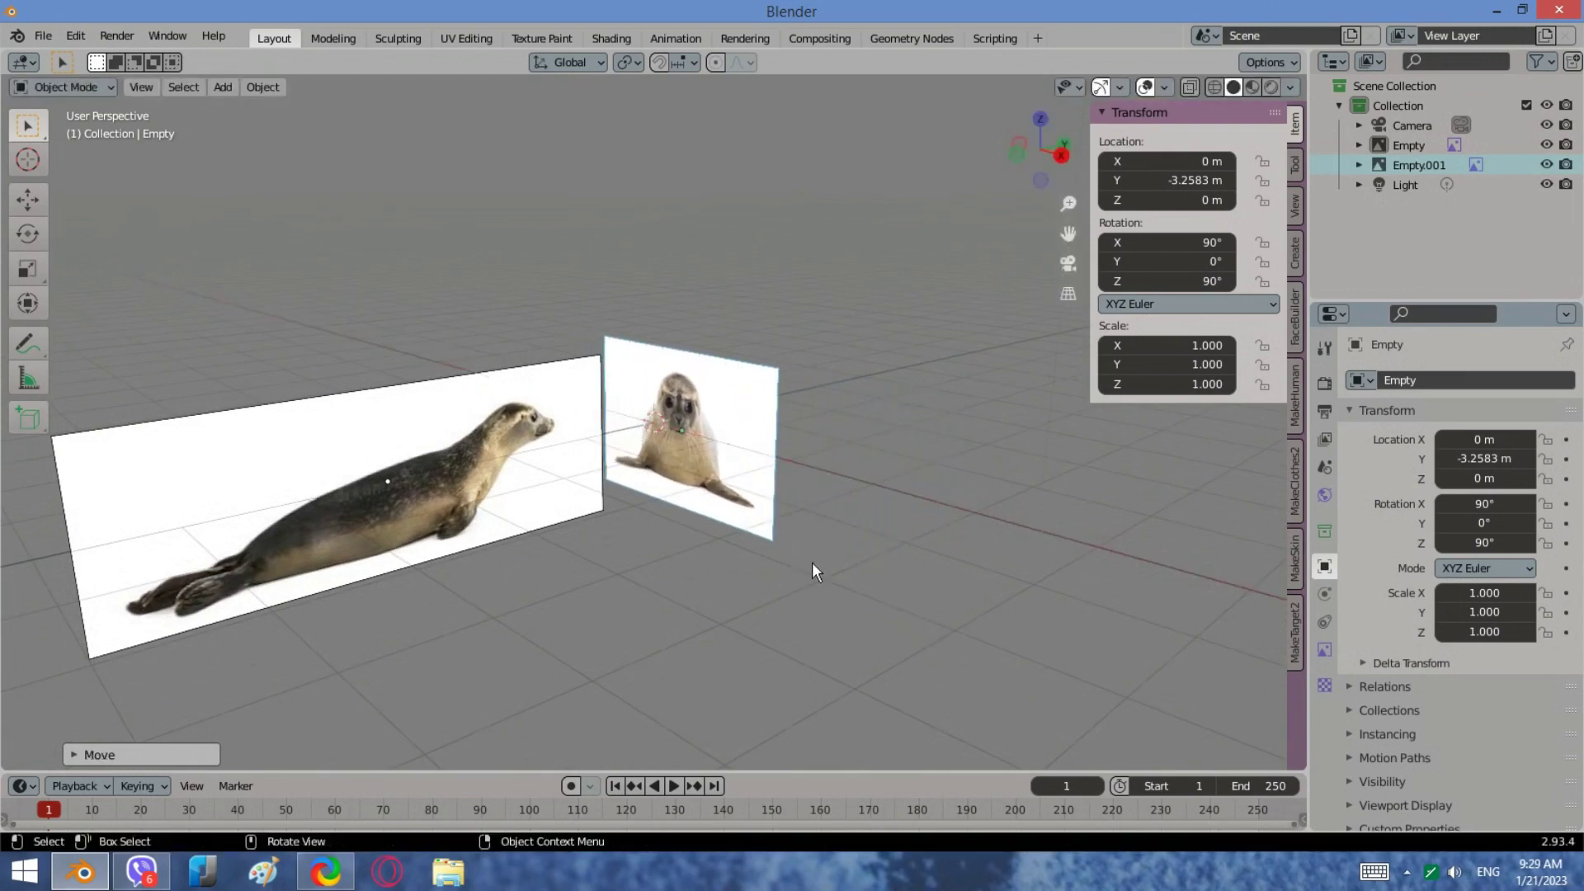
pyautogui.moveTo(813, 566); pyautogui.dragTo(850, 562, button='middle')
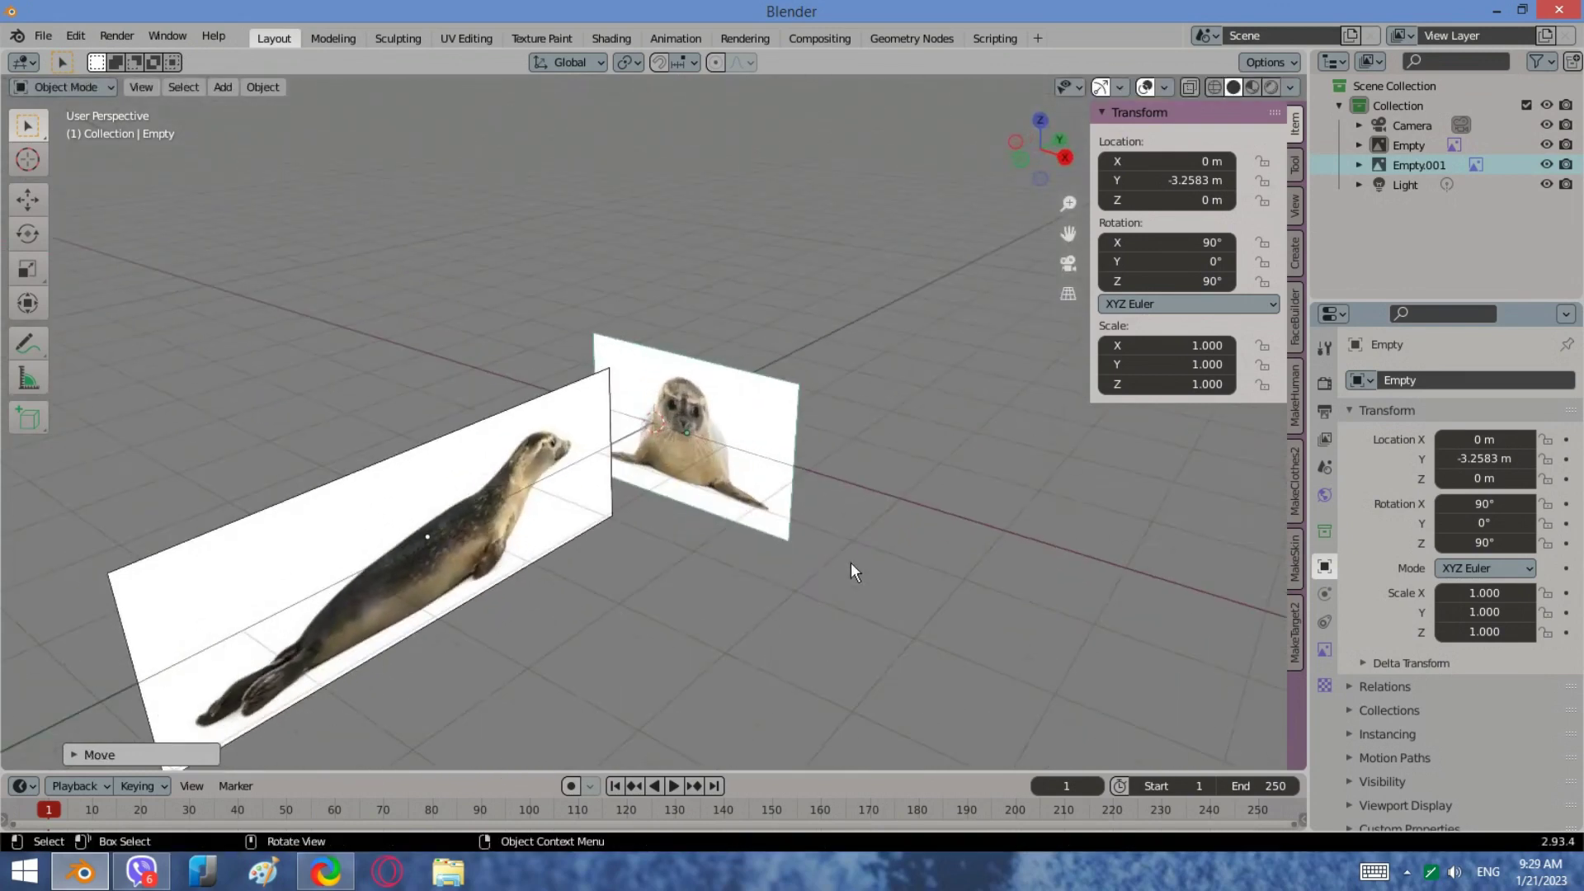
pyautogui.press('g')
pyautogui.press('x')
pyautogui.click(829, 559)
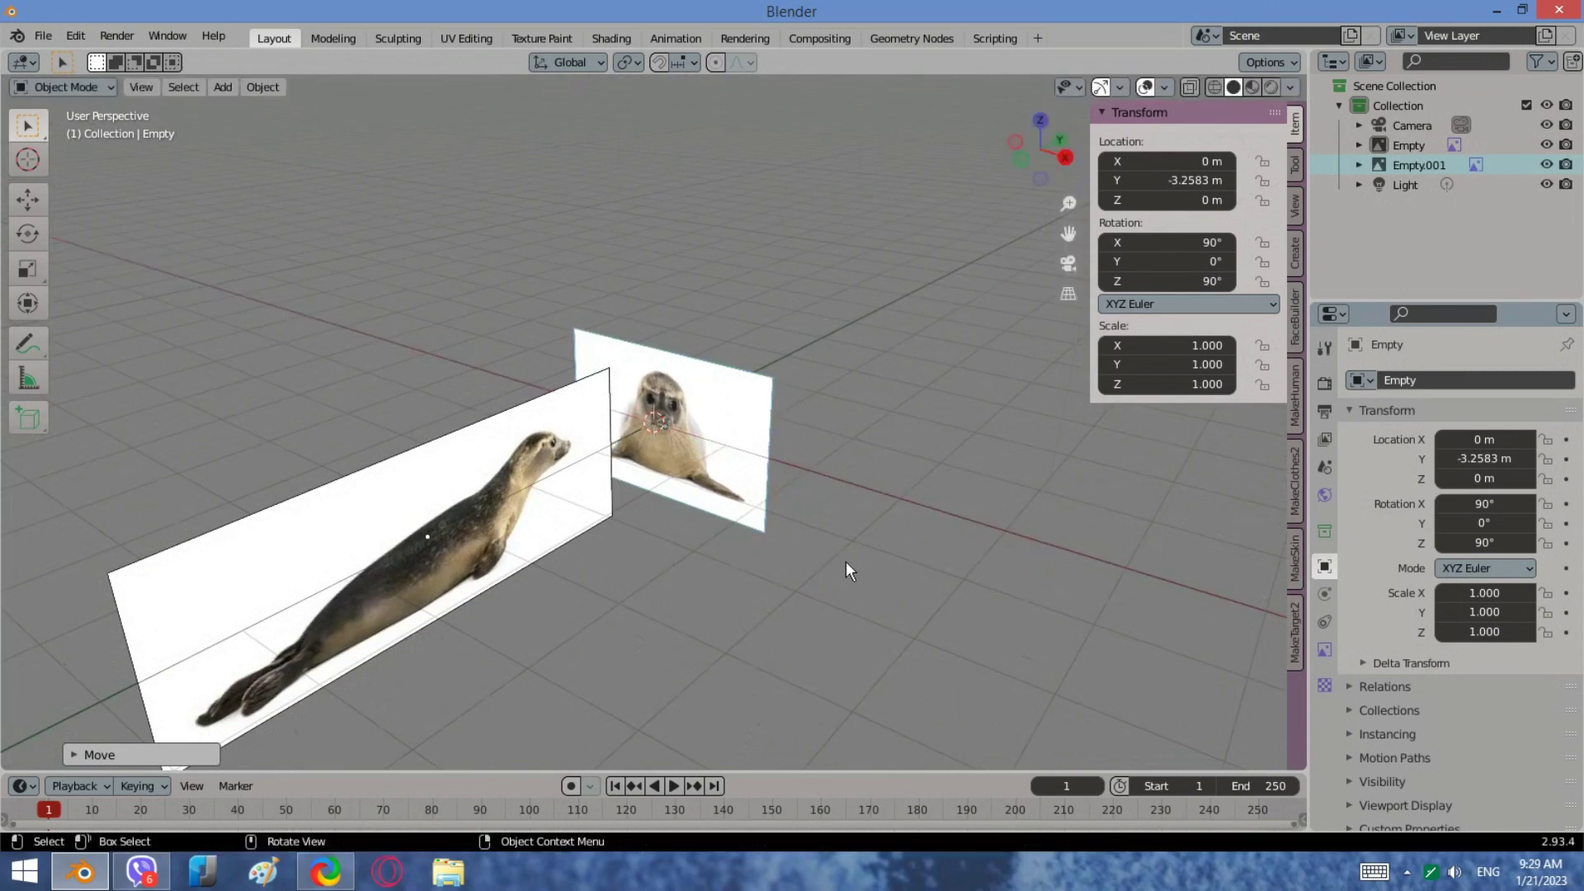
# Step: Move the front-view image along the Y axis to about -1.67 m so it crosses the side-view image at the seal's head
pyautogui.press('g')
pyautogui.press('y')
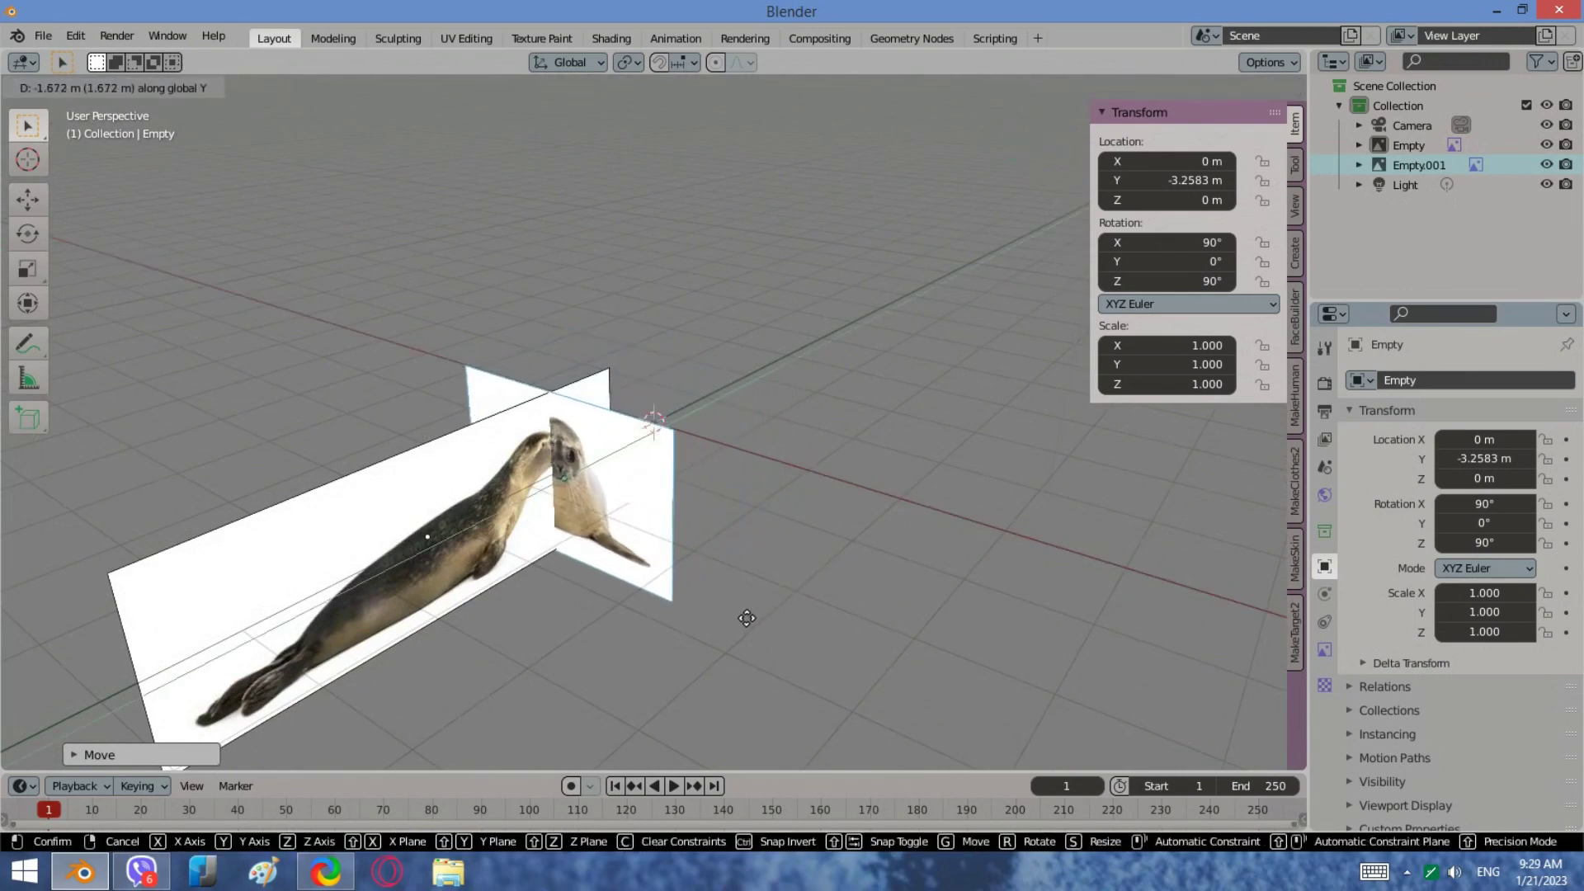
pyautogui.click(747, 618)
pyautogui.moveTo(666, 624); pyautogui.dragTo(607, 545, button='middle')
pyautogui.scroll(4, 433, 374)
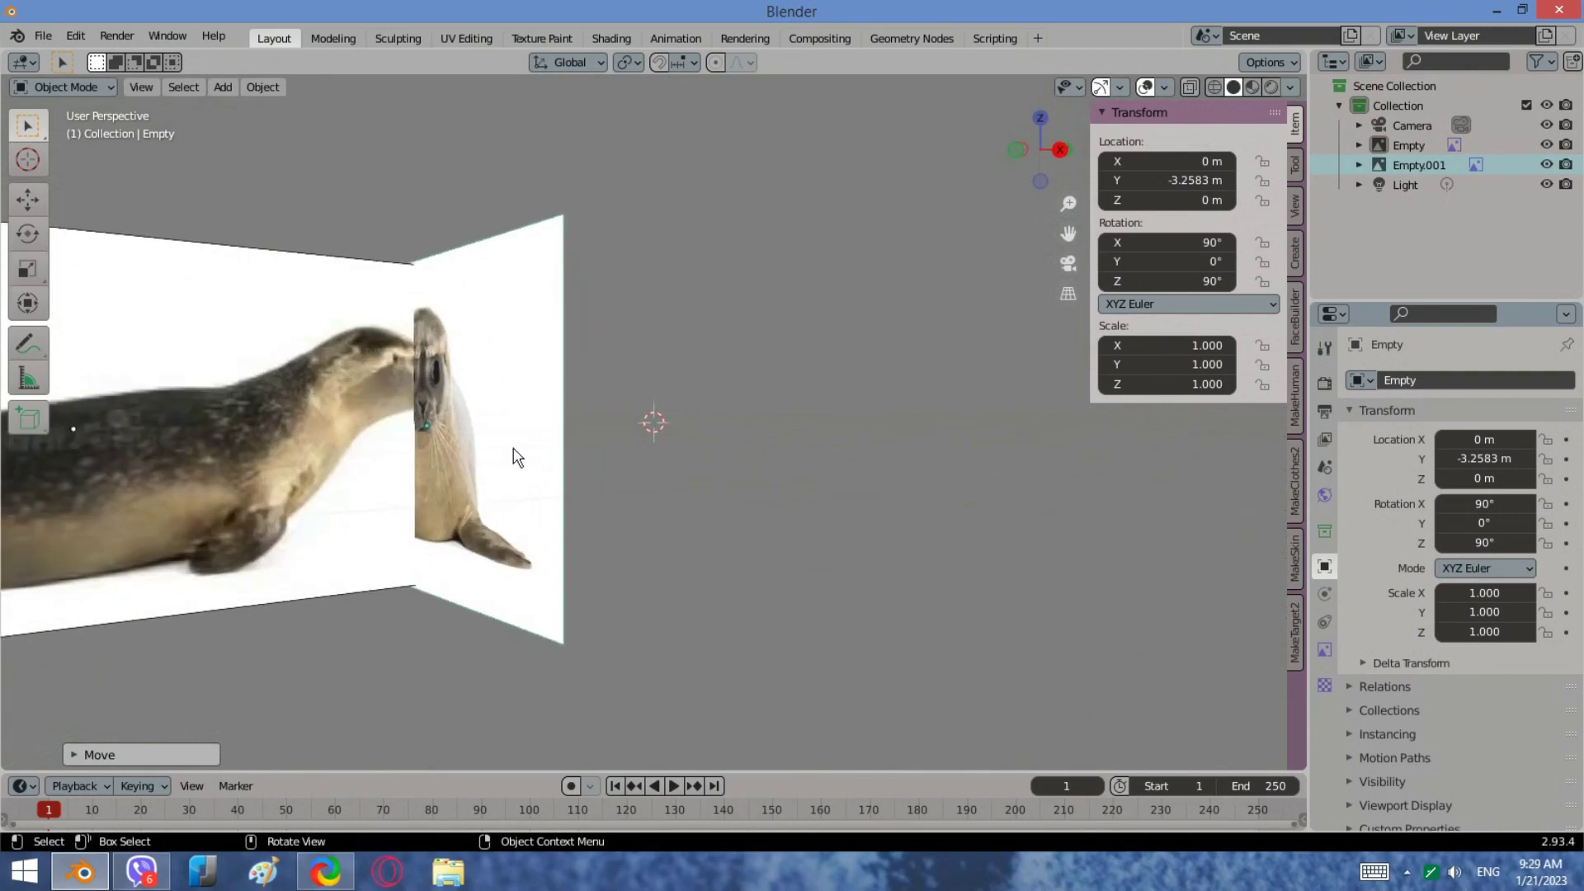
pyautogui.moveTo(761, 492); pyautogui.dragTo(631, 556, button='middle')
# Step: Adjust the front-view image's uniform scale to about 0.535 to match the side-view seal's height
pyautogui.press('s')
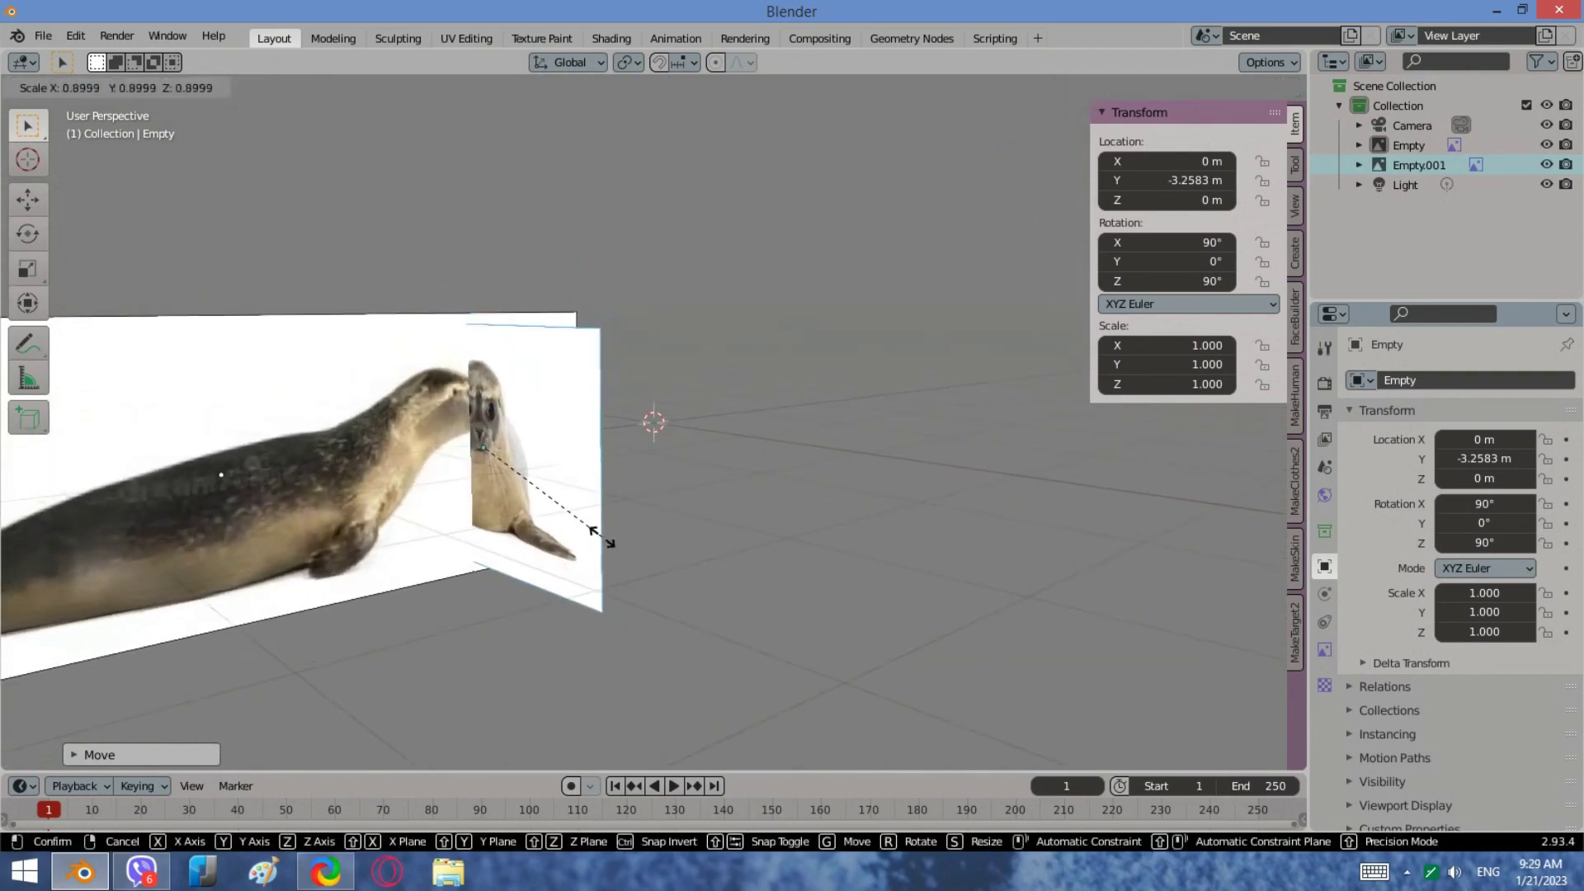
pyautogui.click(599, 574)
pyautogui.press('s')
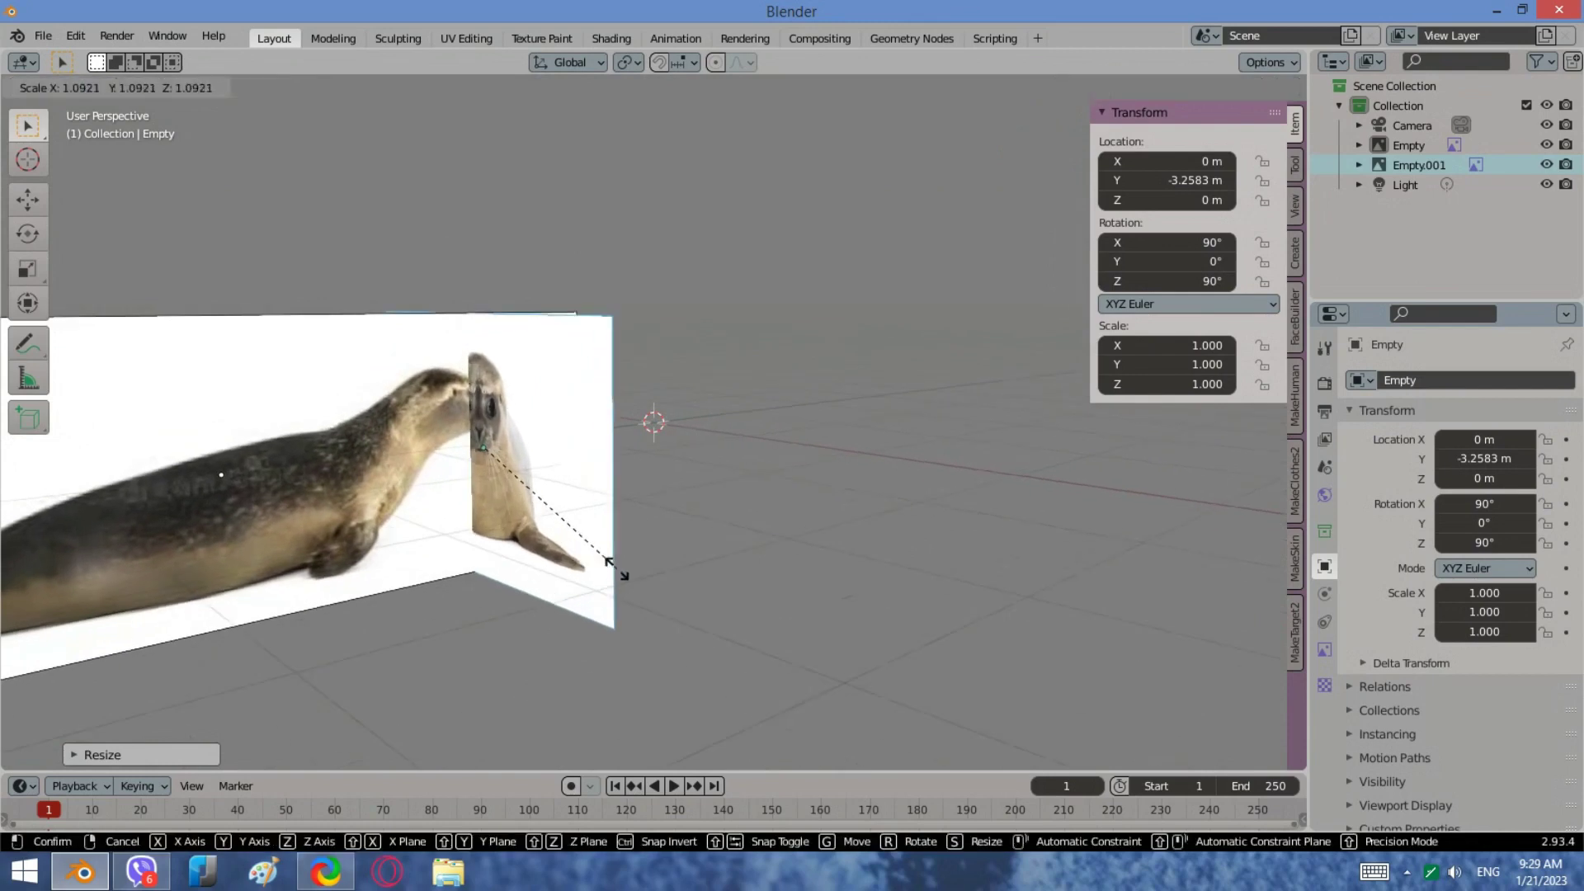
pyautogui.click(651, 583)
pyautogui.moveTo(652, 583); pyautogui.dragTo(614, 563, button='middle')
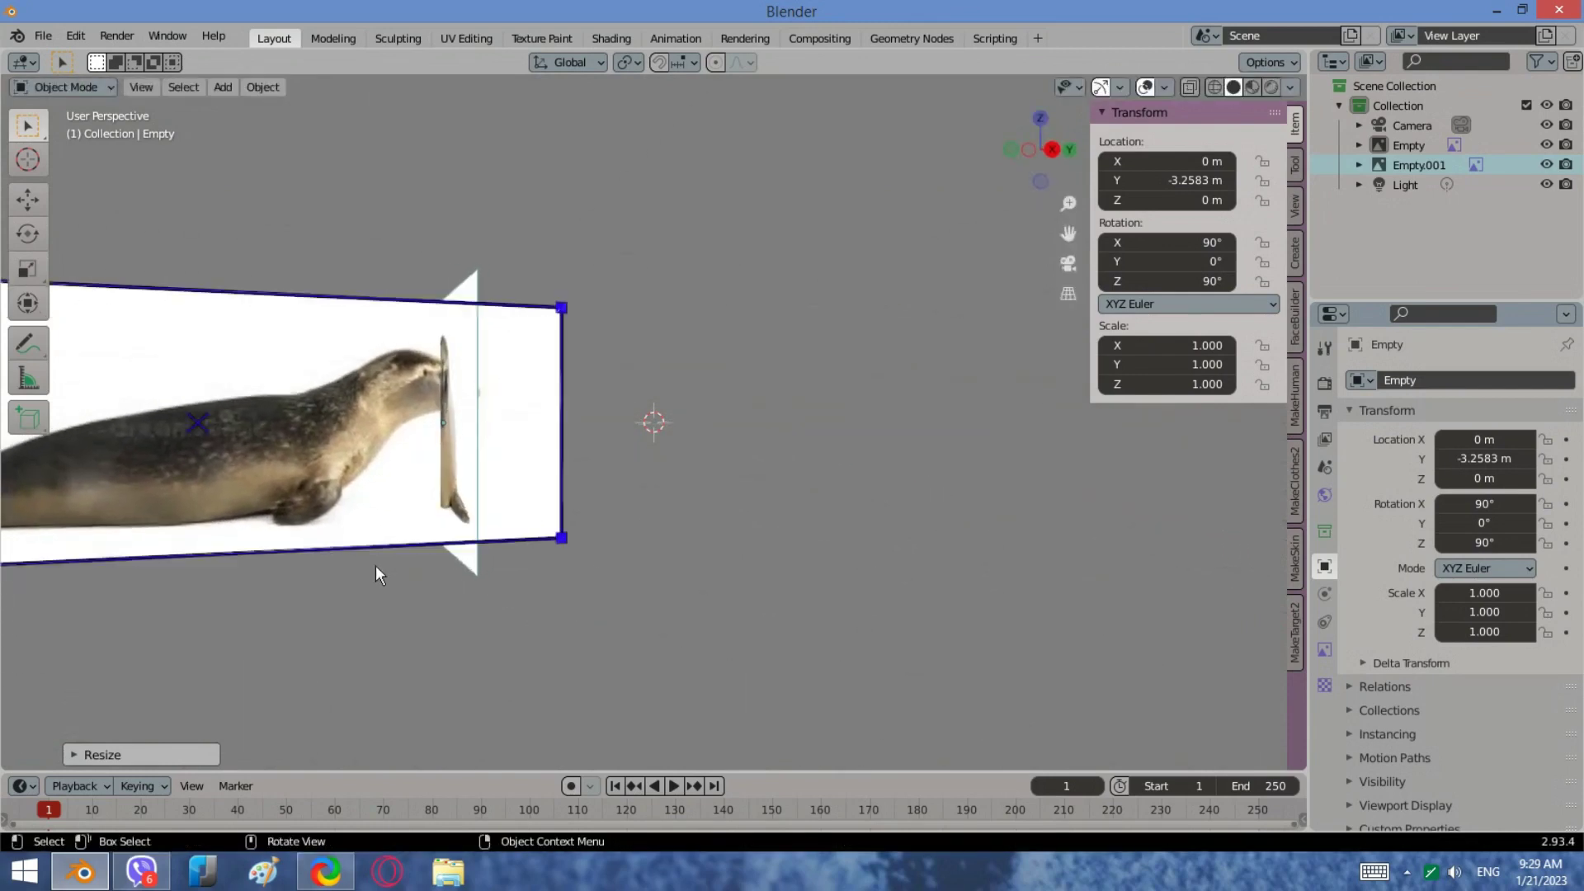
# Step: Lower the front-view image along the Z axis to about -0.078 m to line up both seals' heads
pyautogui.click(473, 564)
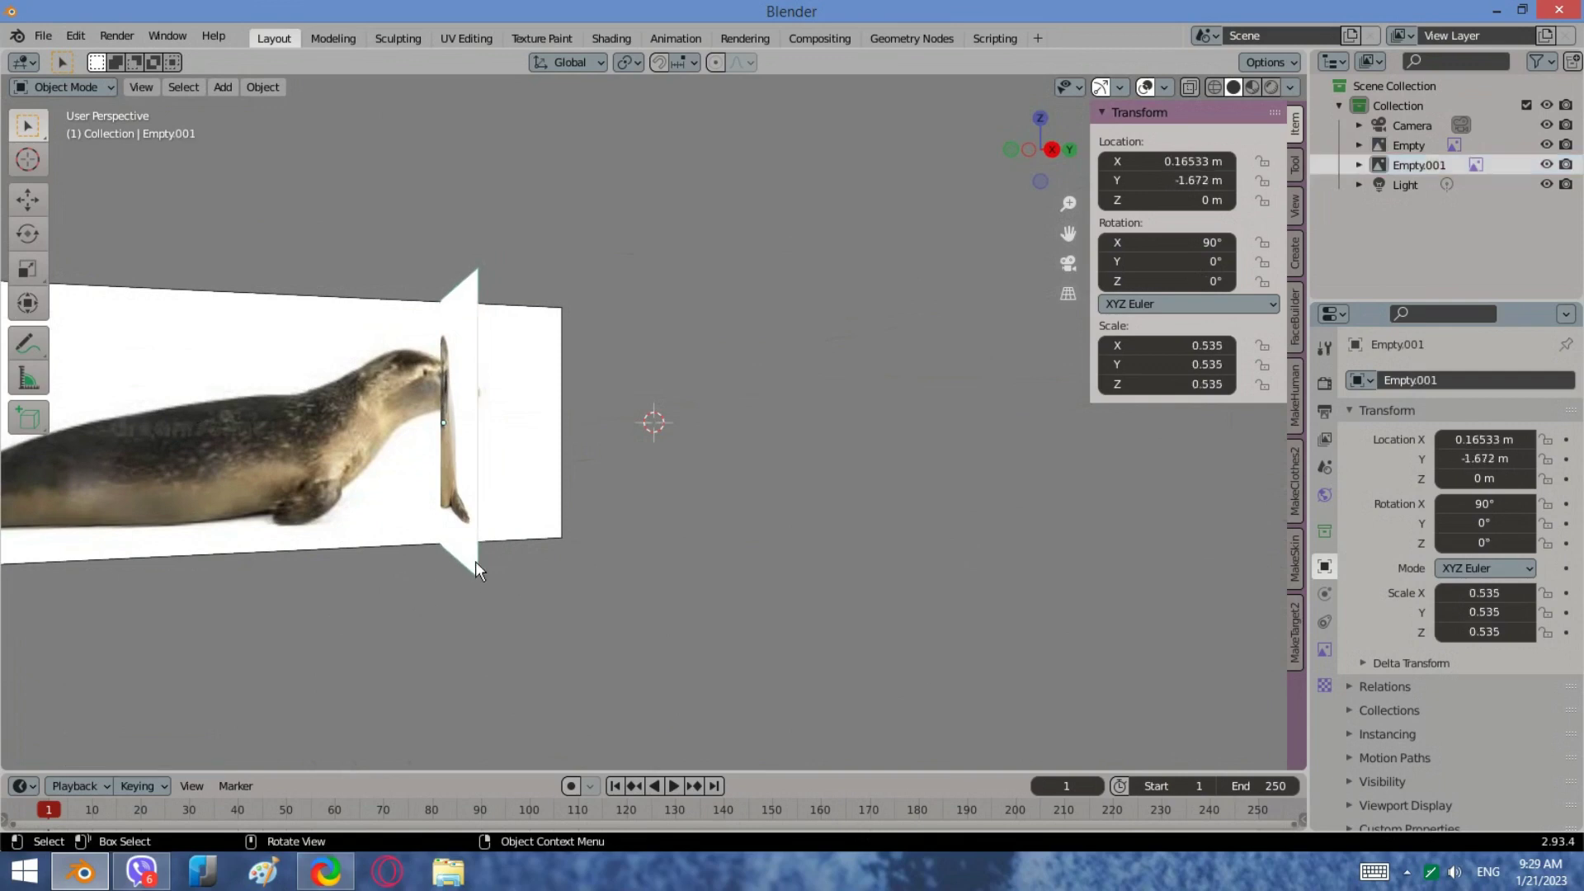
pyautogui.press('g')
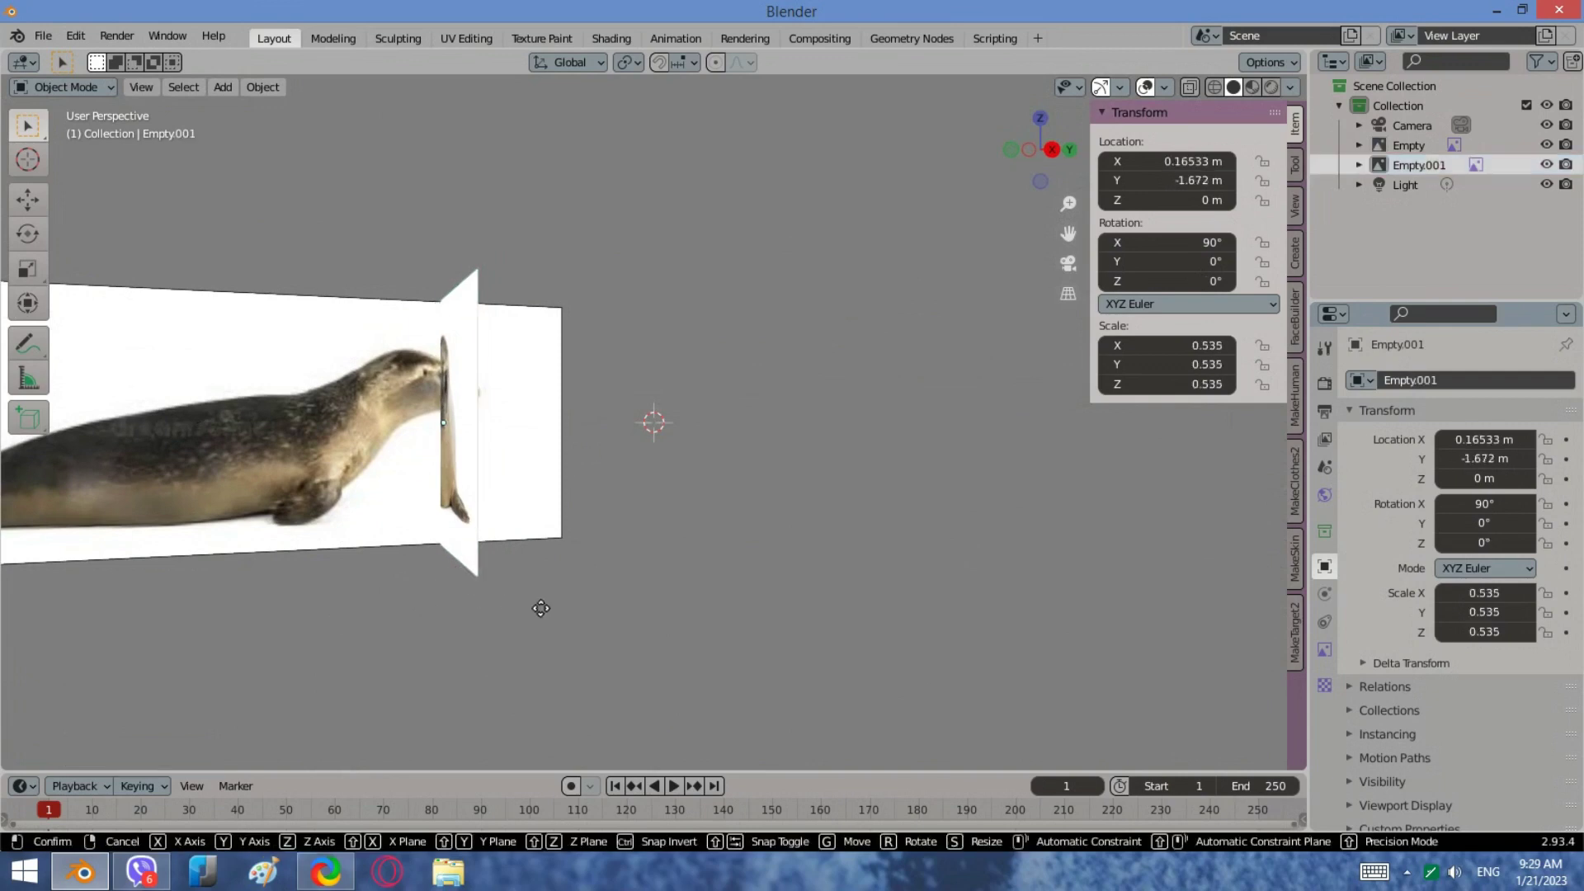
pyautogui.press('z')
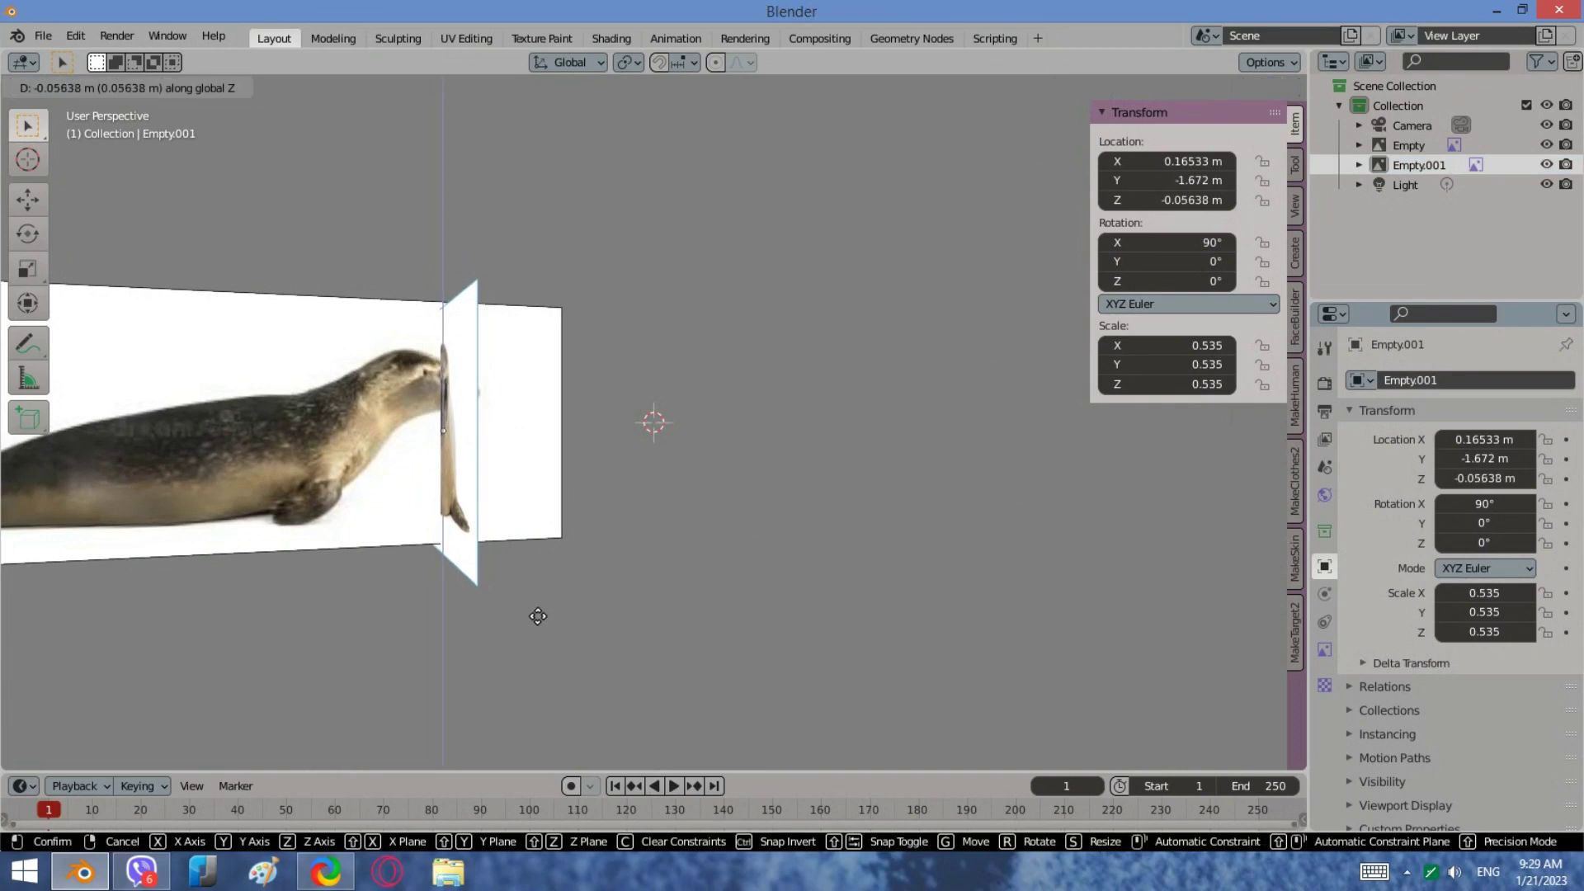
pyautogui.click(509, 649)
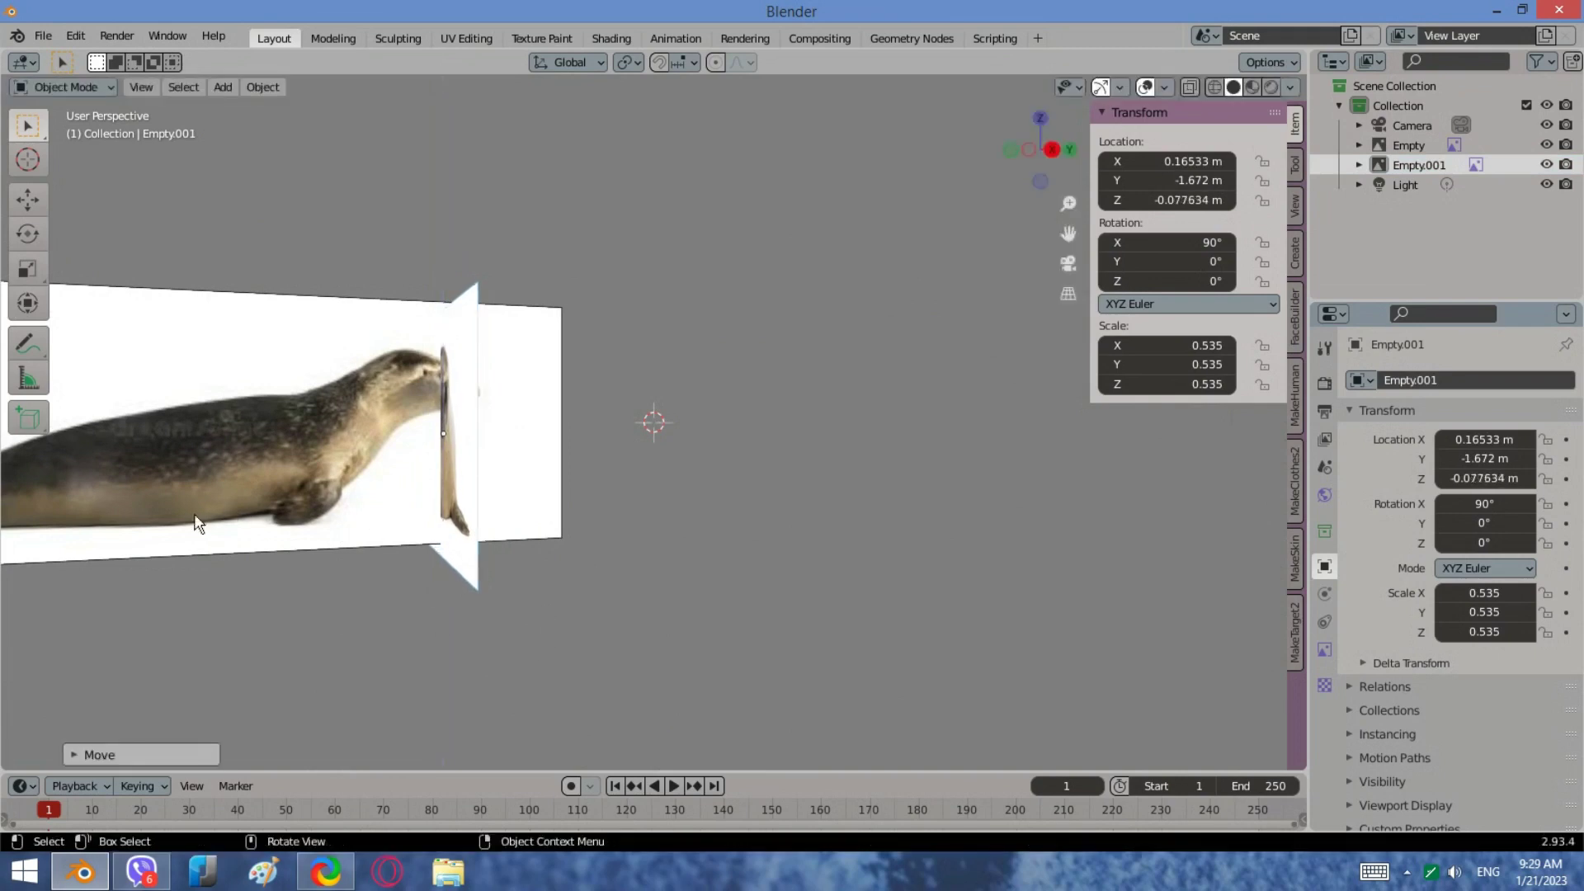
pyautogui.moveTo(495, 545); pyautogui.dragTo(719, 541, button='middle')
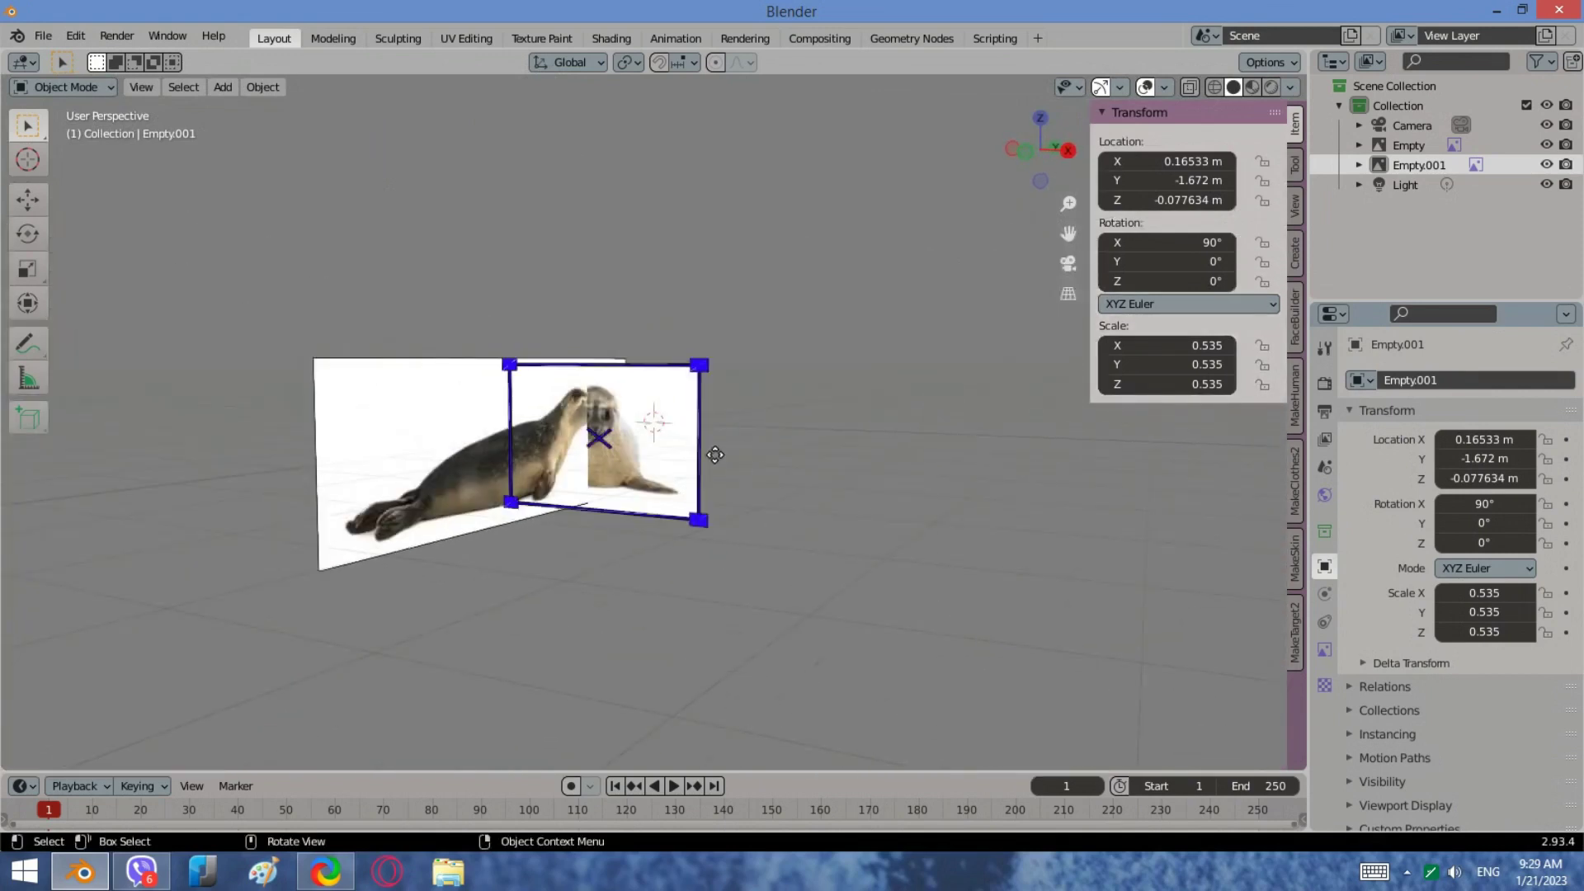
# Step: Move the front-view image along the X axis to about 2.56 m, away from the side-view image
pyautogui.press('g')
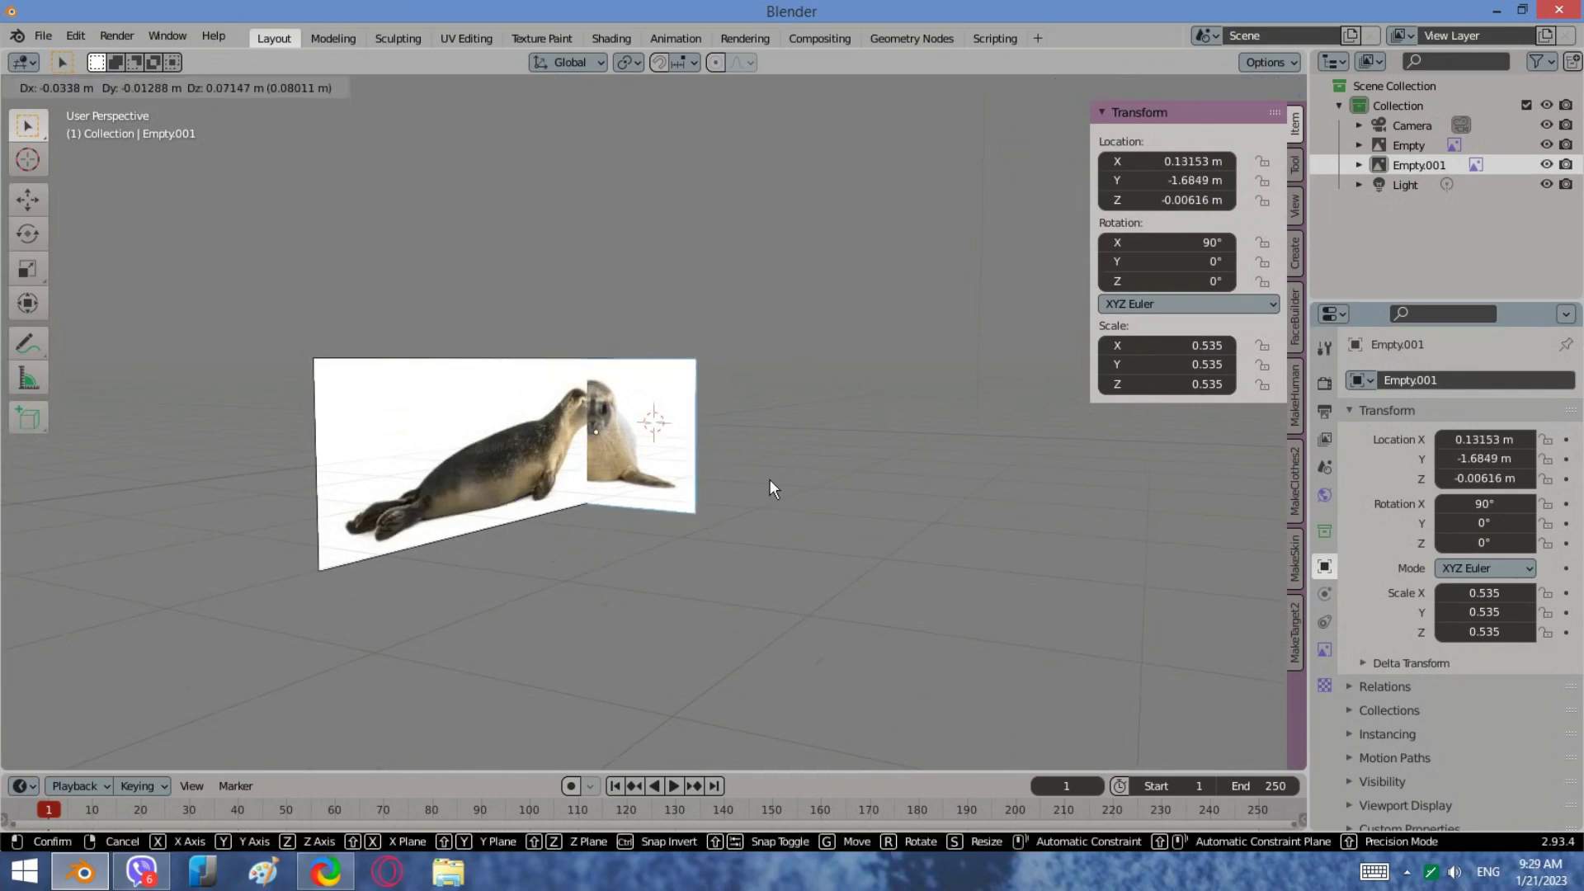
pyautogui.click(769, 487)
pyautogui.press('g')
pyautogui.press('x')
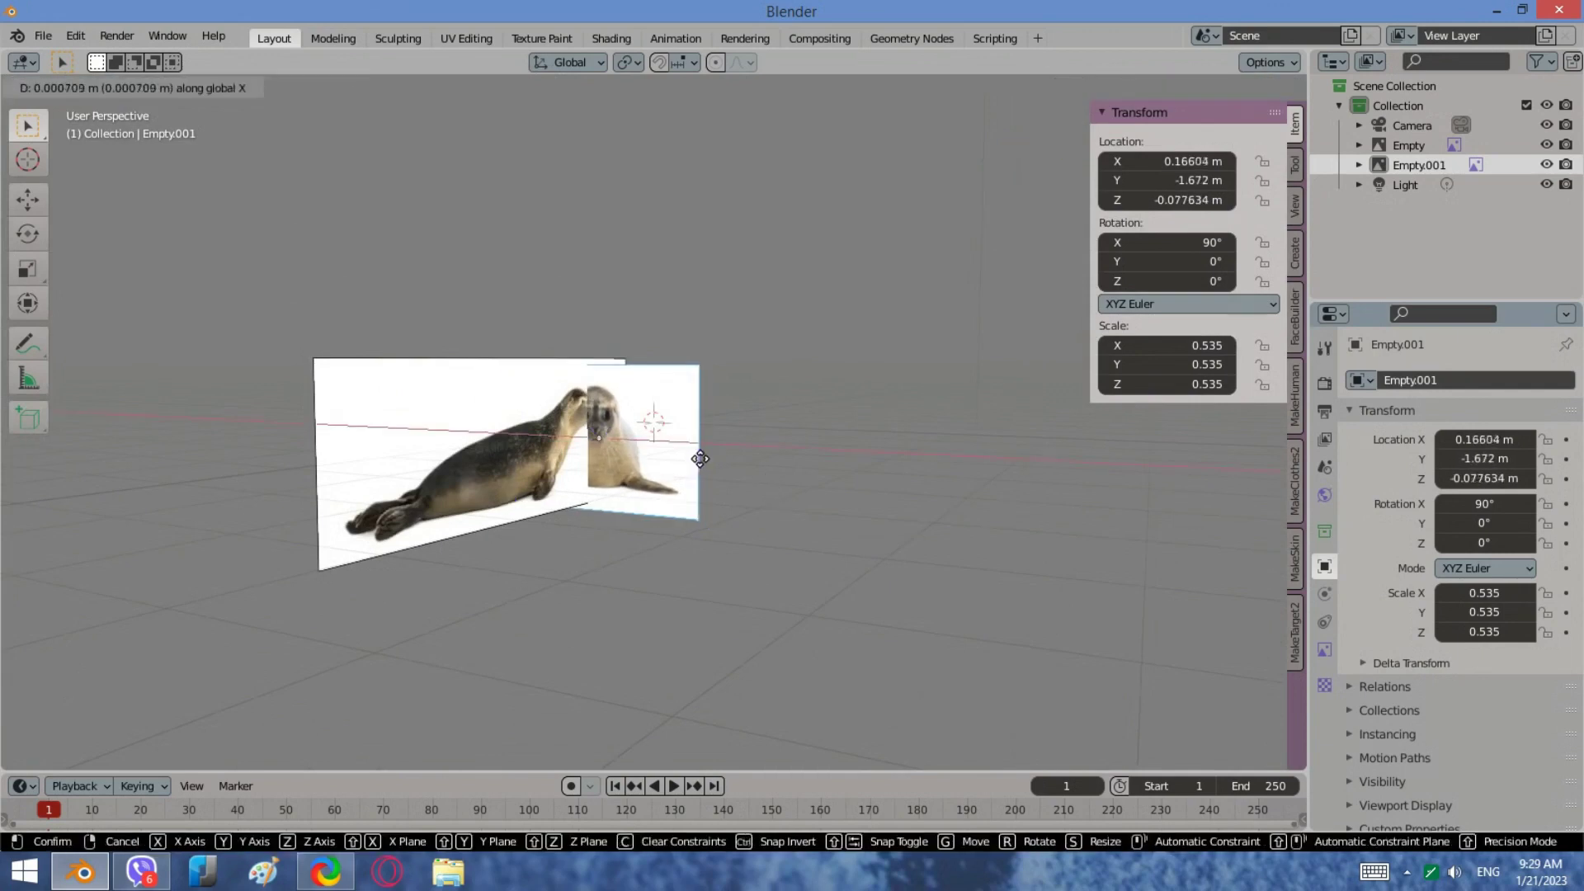
pyautogui.click(899, 513)
pyautogui.moveTo(666, 467); pyautogui.dragTo(582, 532, button='middle')
# Step: Move the front-view image along the Y axis to about 0.63 m, in front of the seal's head
pyautogui.hotkey('alt', 'a')
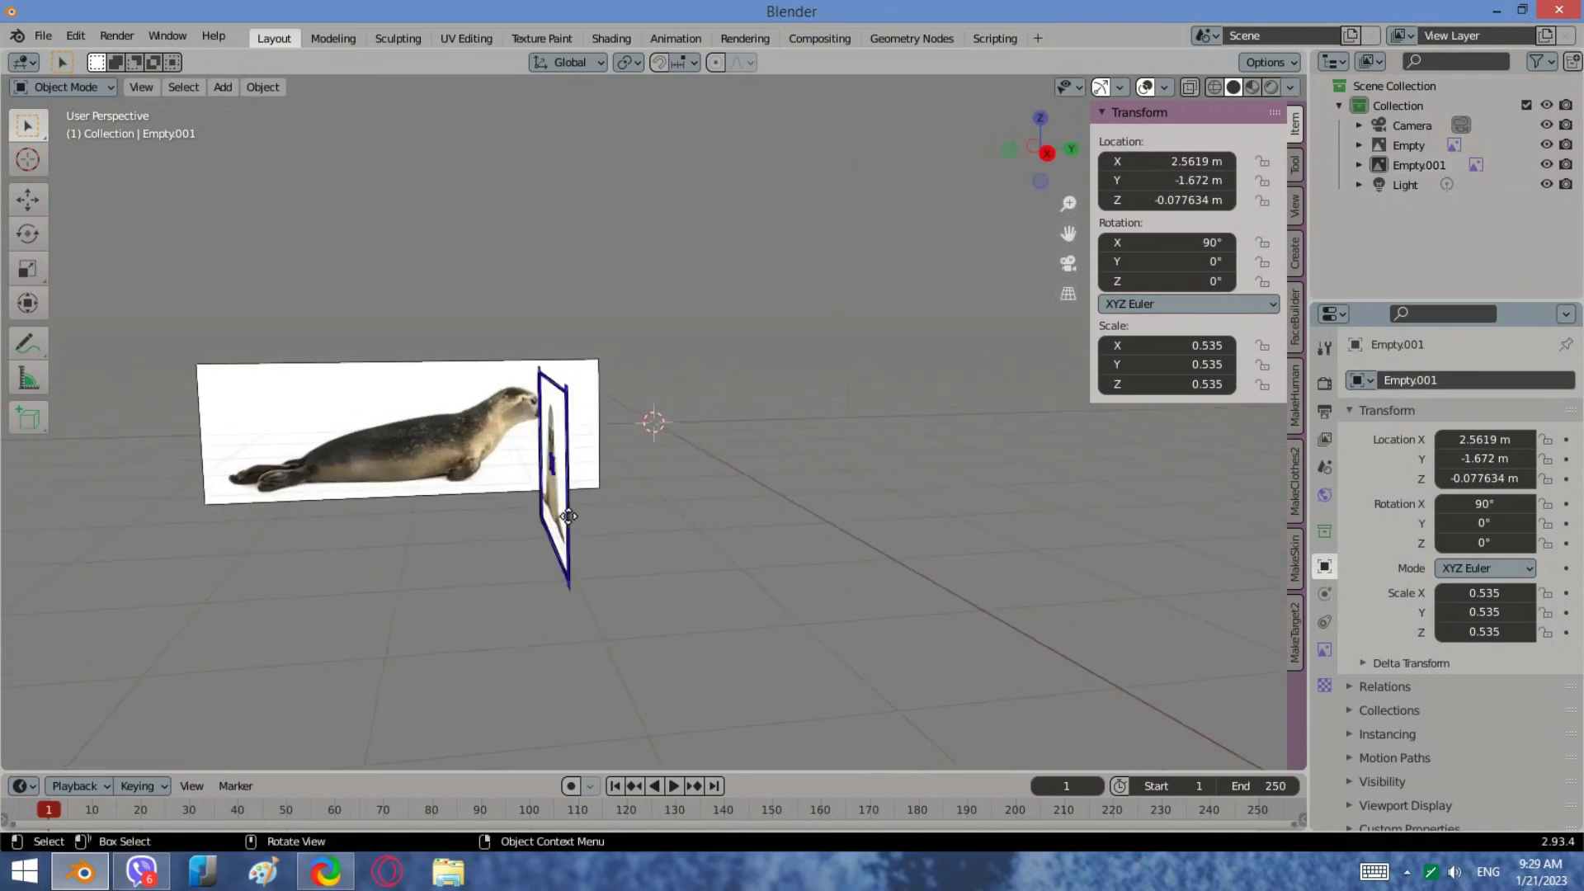
pyautogui.click(570, 498)
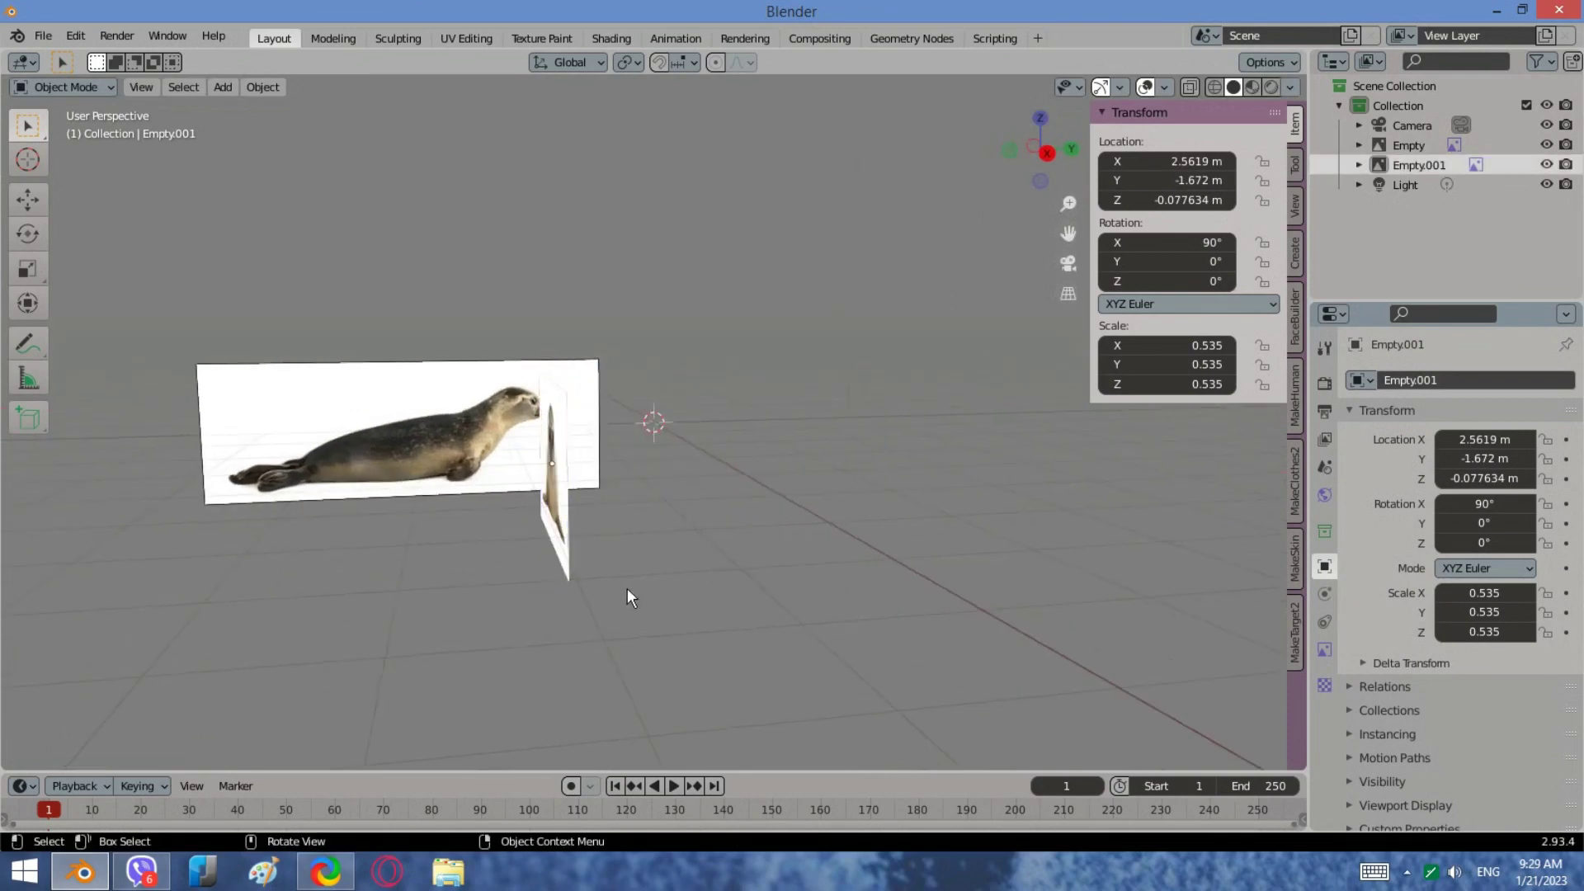
pyautogui.moveTo(640, 622); pyautogui.dragTo(558, 560)
pyautogui.press('g')
pyautogui.press('y')
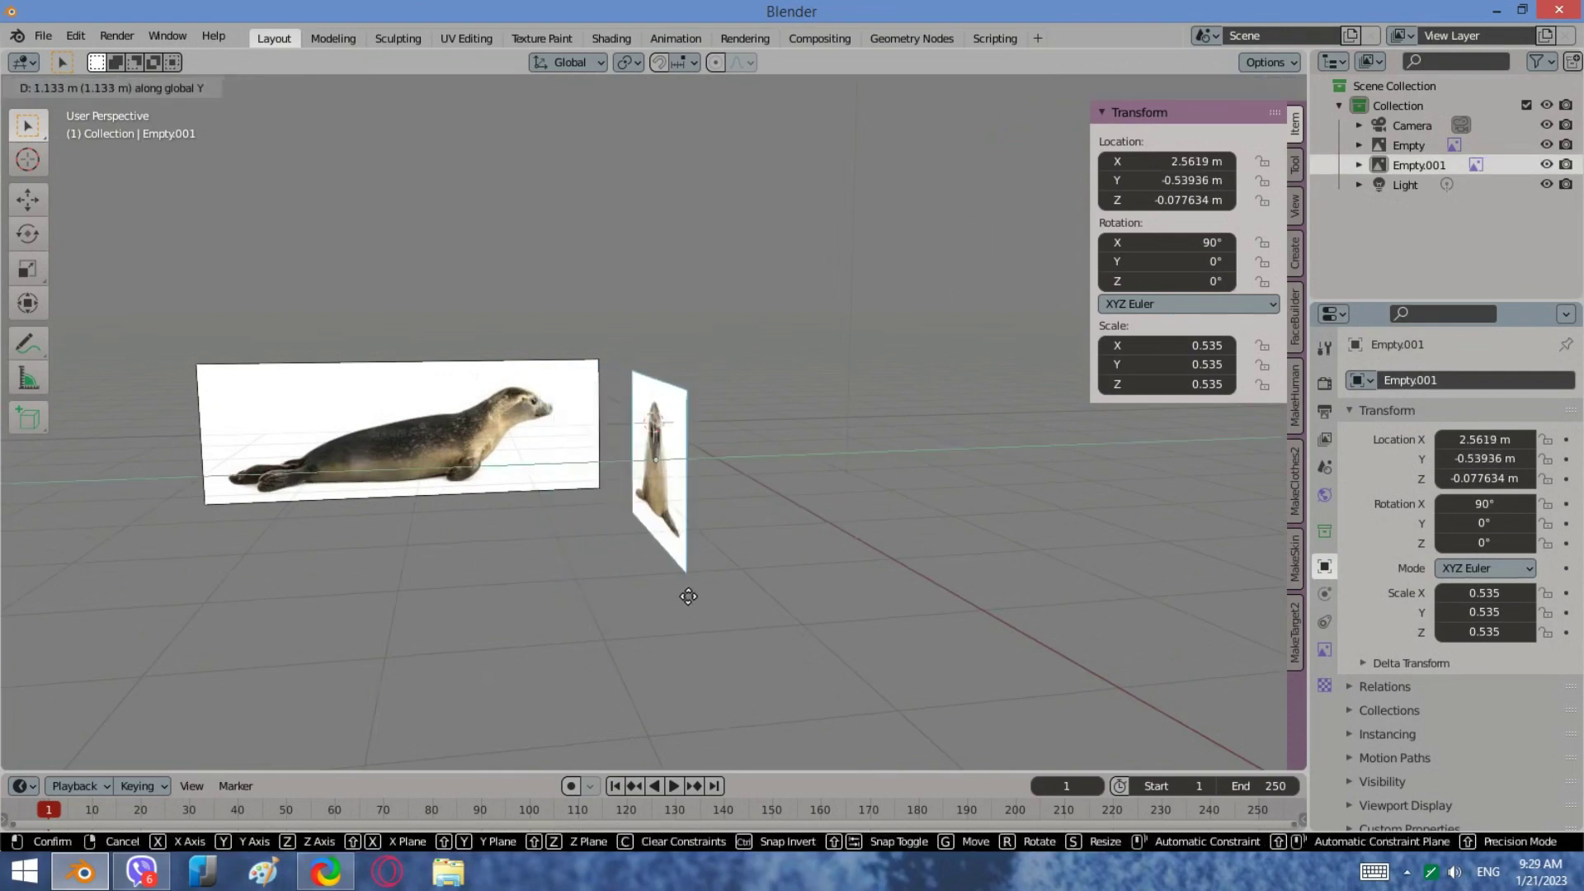
pyautogui.click(792, 578)
# Step: Check the image alignment from the right orthographic view, and add a cylinder mesh at the world origin
pyautogui.click(1048, 155)
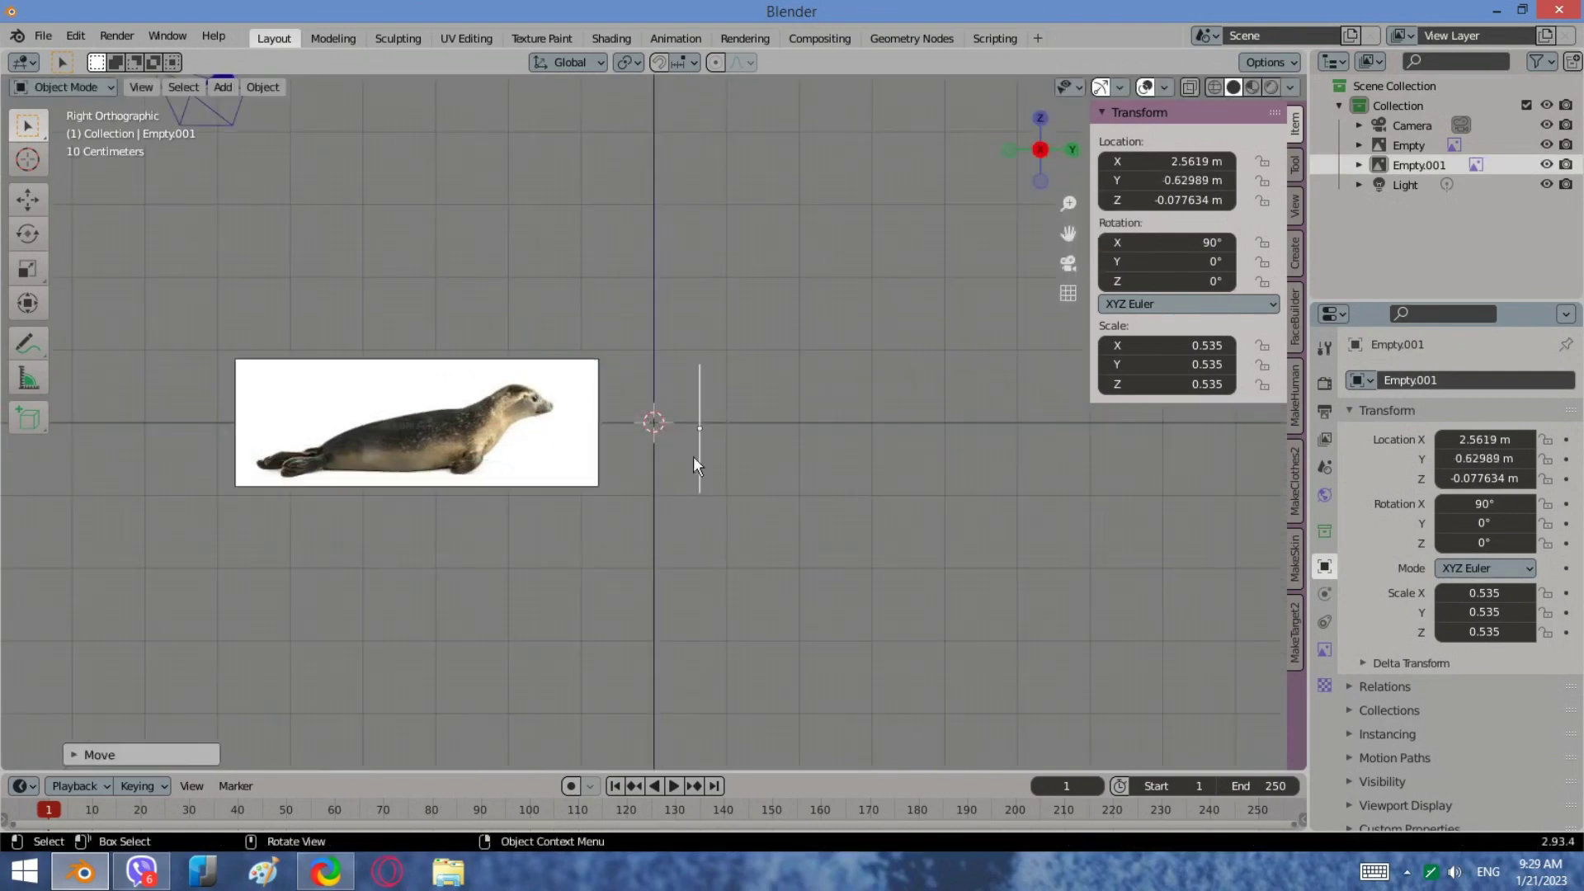
pyautogui.scroll(2, 498, 495)
pyautogui.moveTo(498, 496); pyautogui.dragTo(545, 493, button='middle')
pyautogui.scroll(-5, 660, 345)
pyautogui.moveTo(727, 483); pyautogui.dragTo(685, 491, button='middle')
pyautogui.hotkey('shift', 'a')
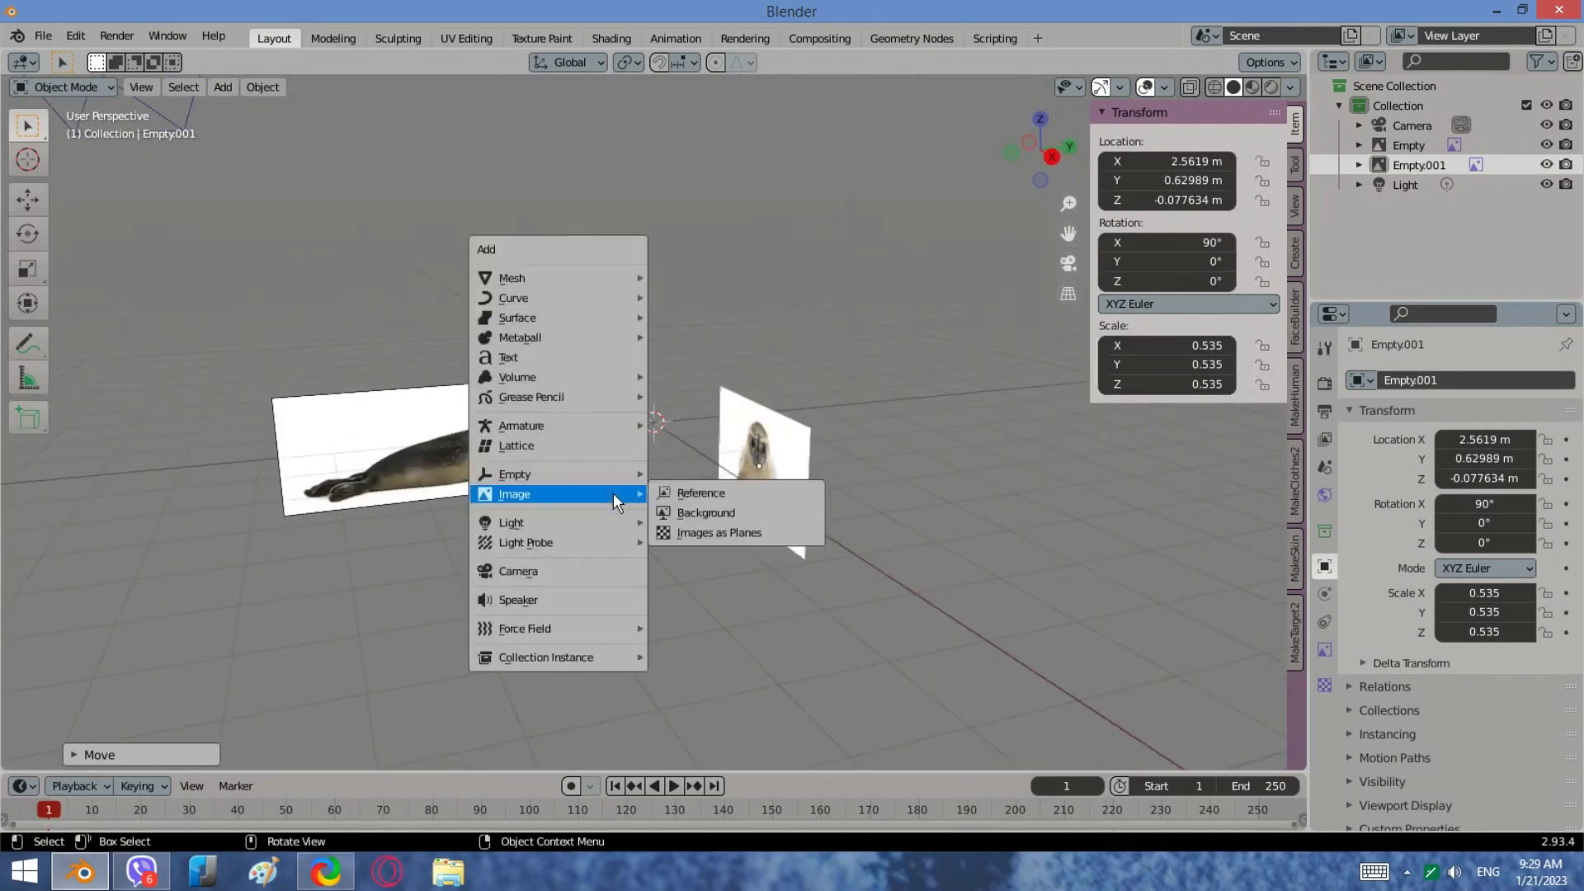
pyautogui.moveTo(609, 277)
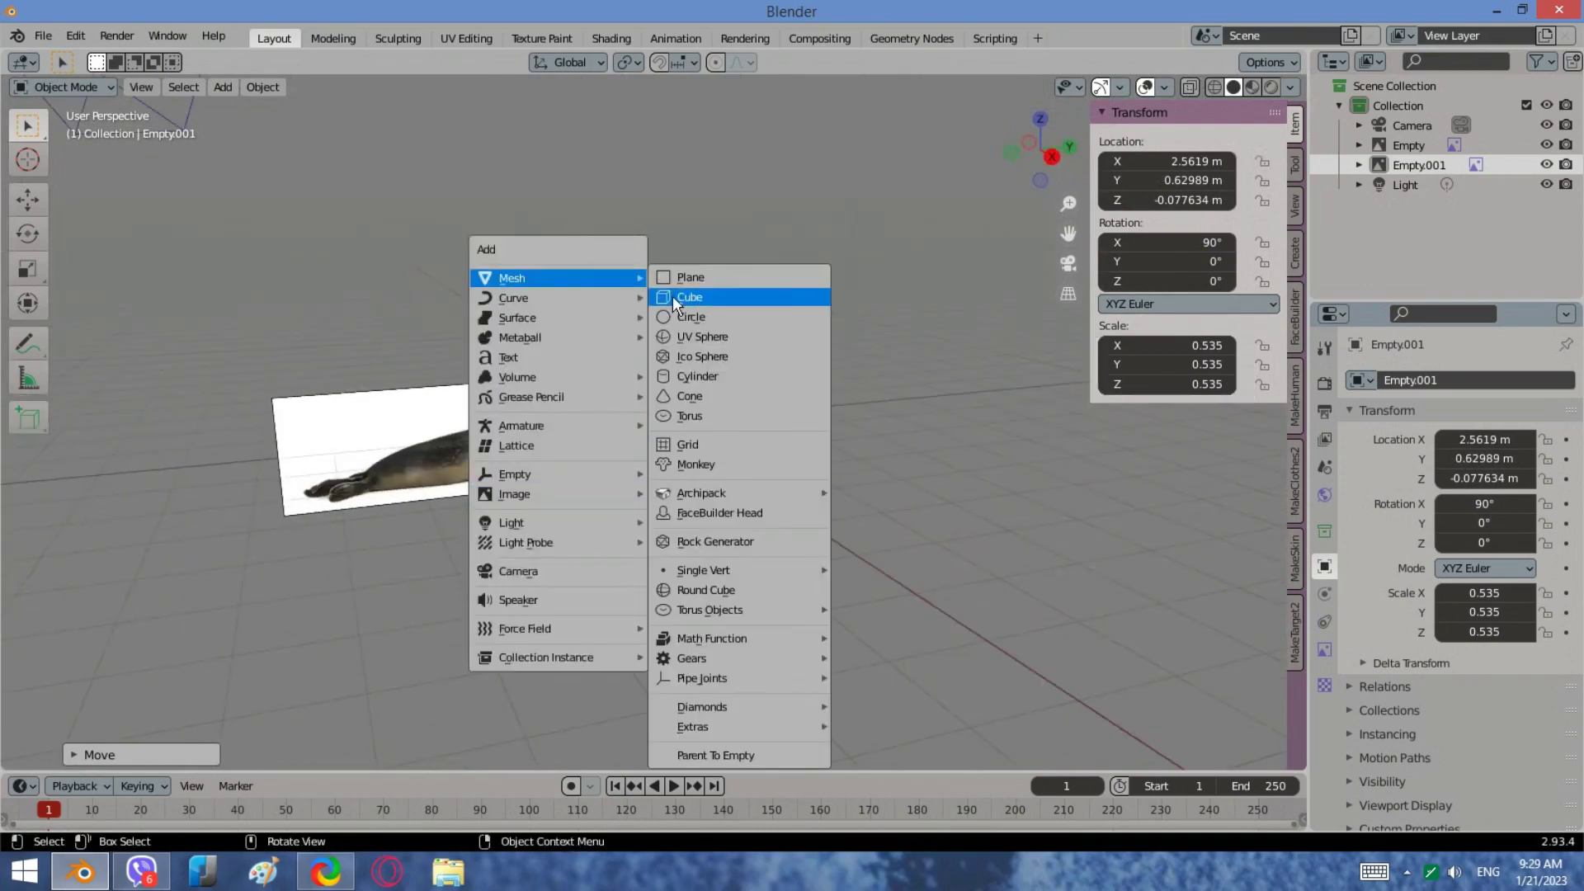
pyautogui.click(730, 378)
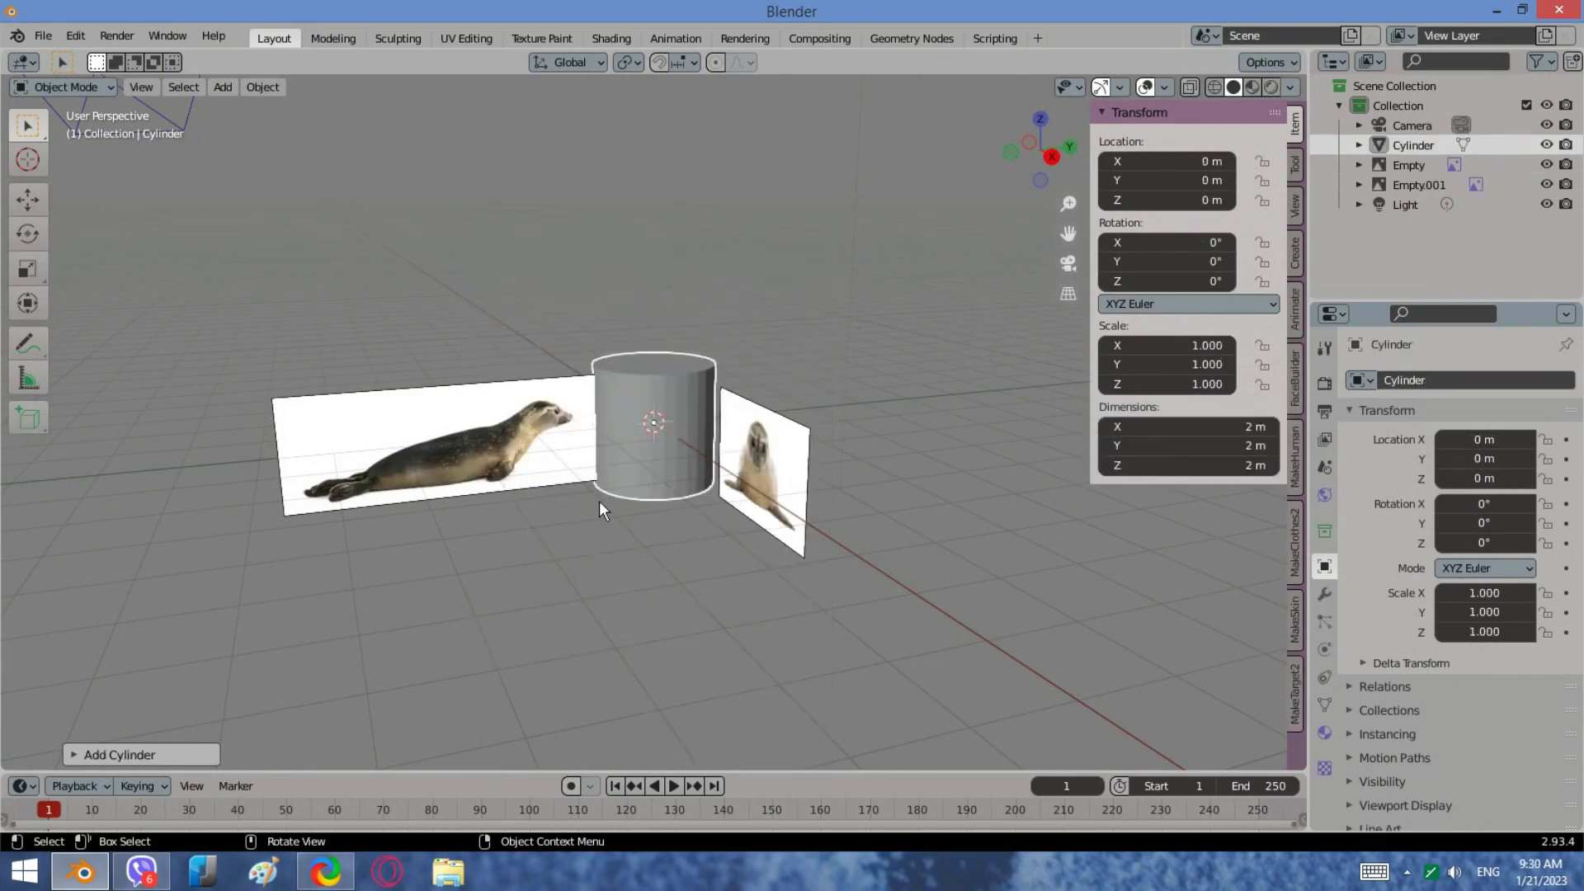
# Step: Rotate the cylinder 90° about the X axis so it lies along the side-view seal's length
pyautogui.scroll(3, 651, 439)
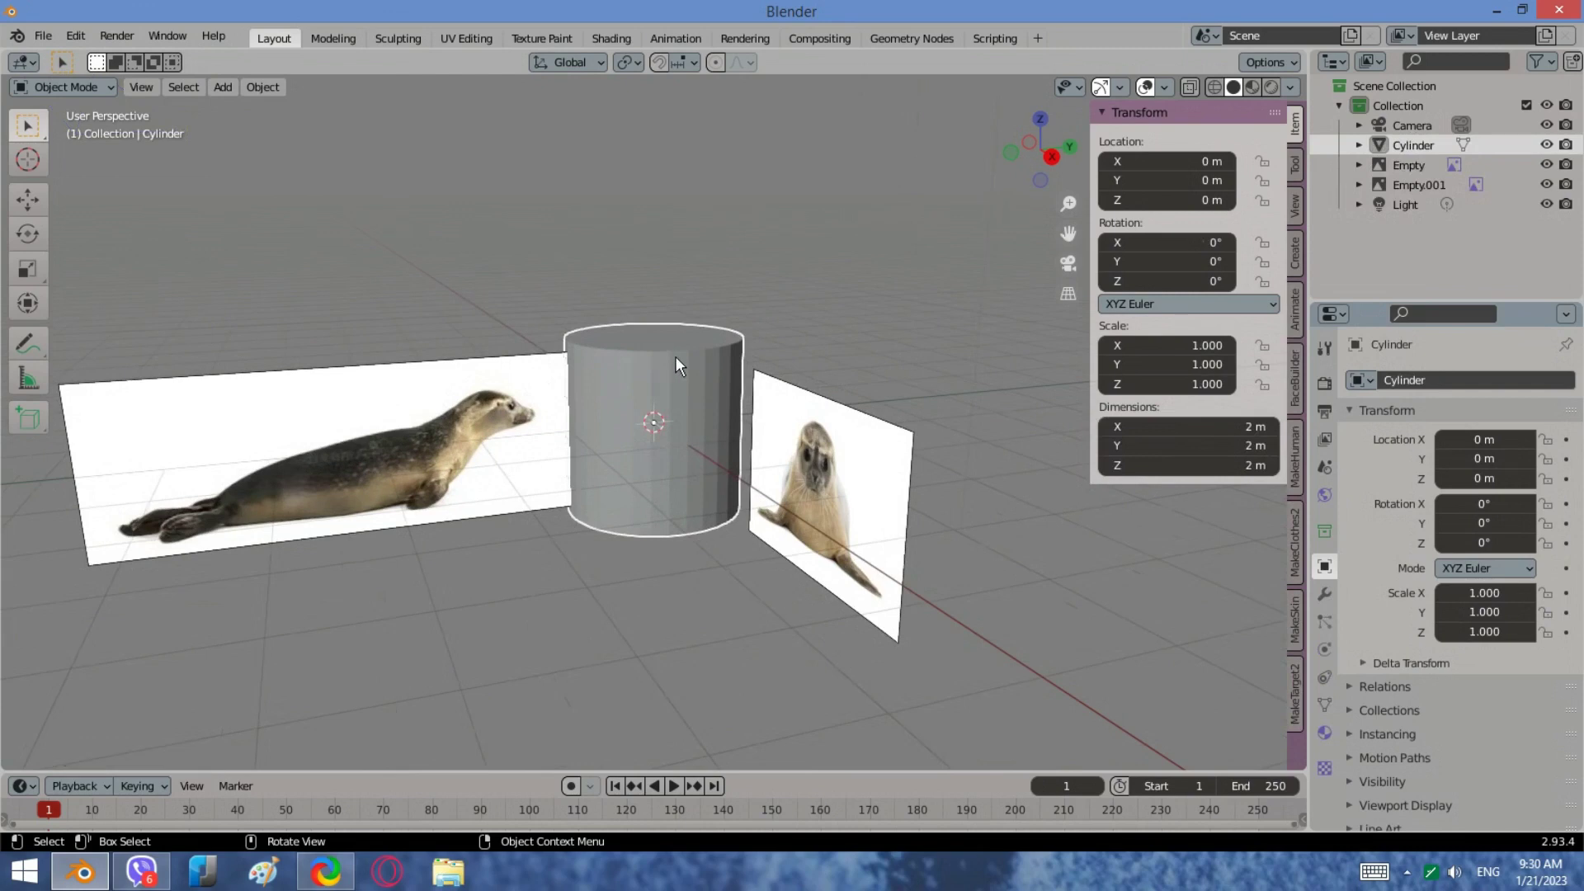
pyautogui.press('r')
pyautogui.write('x')
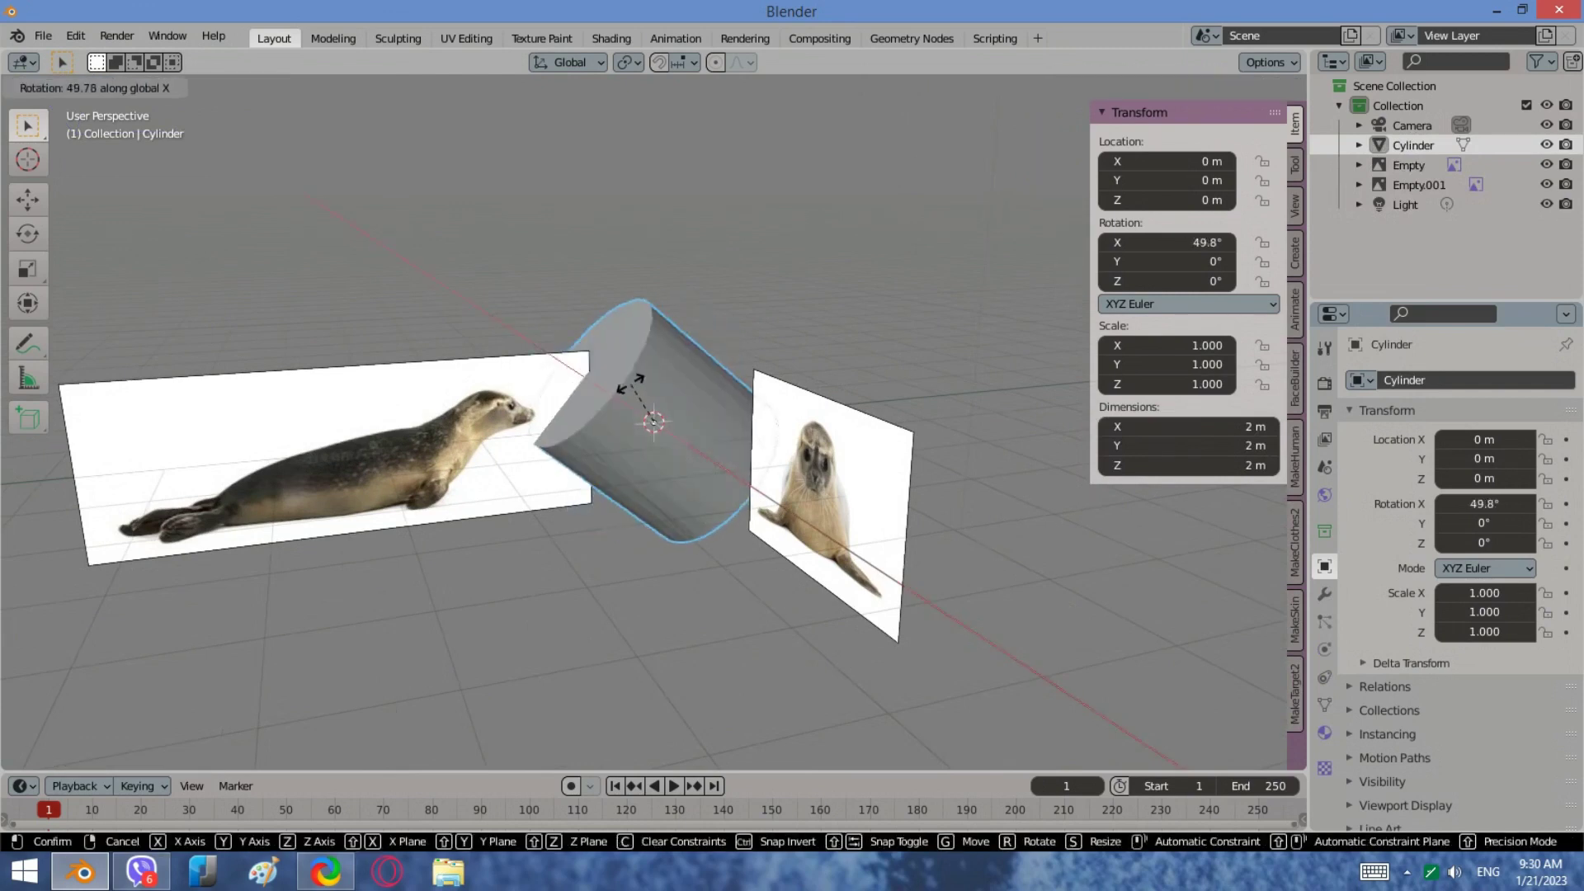
pyautogui.write('90')
pyautogui.press('Return')
# Step: From the right orthographic view, scale the cylinder down uniformly to about 0.618
pyautogui.moveTo(780, 459); pyautogui.dragTo(721, 453, button='middle')
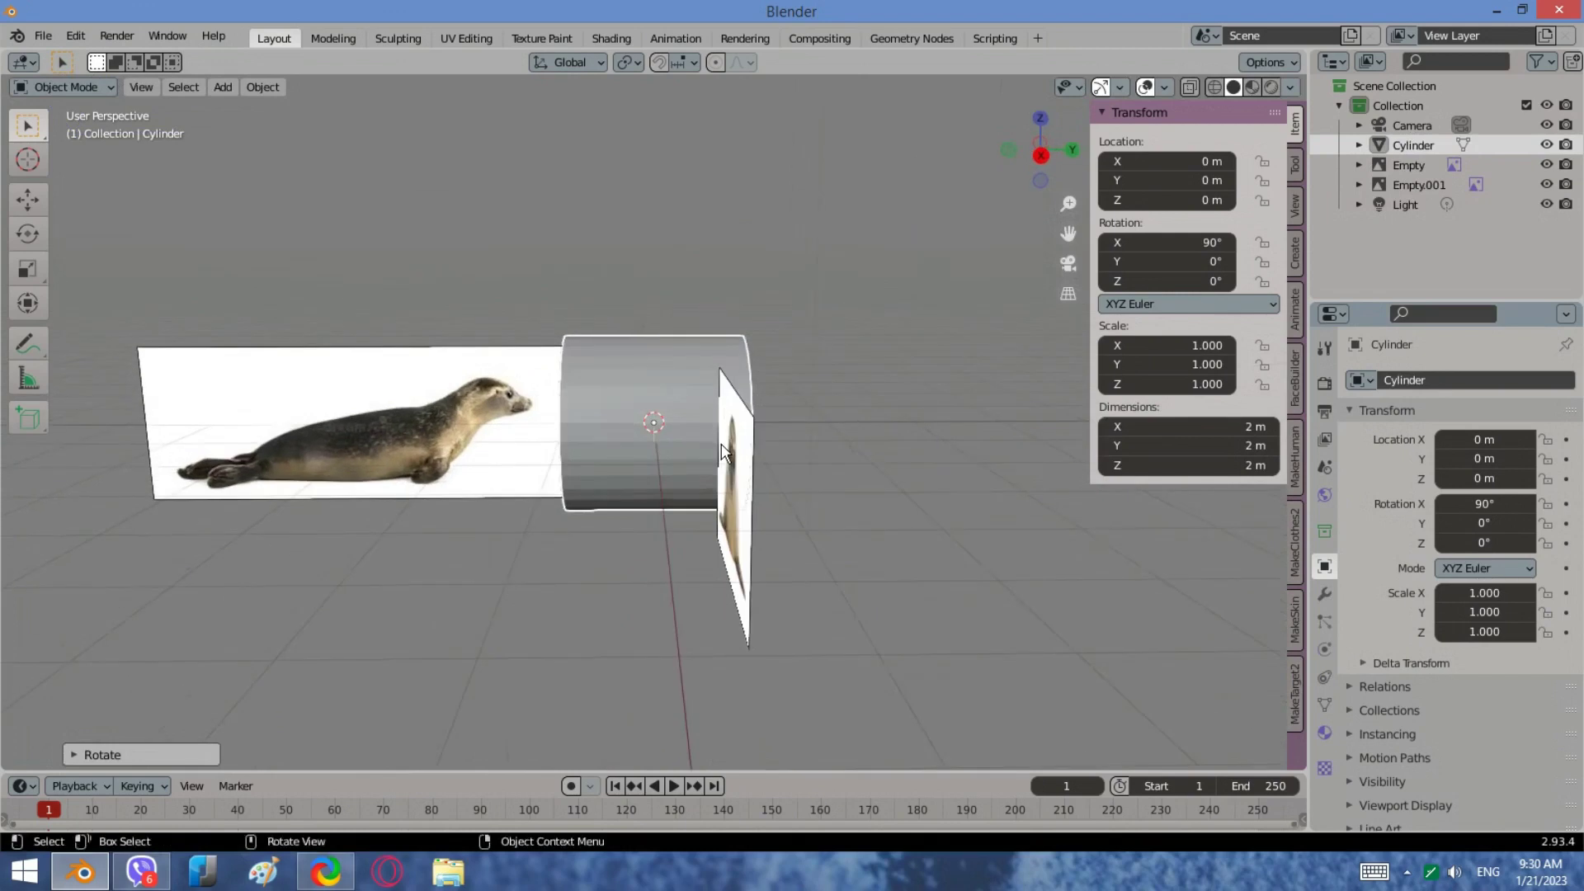
pyautogui.click(1043, 155)
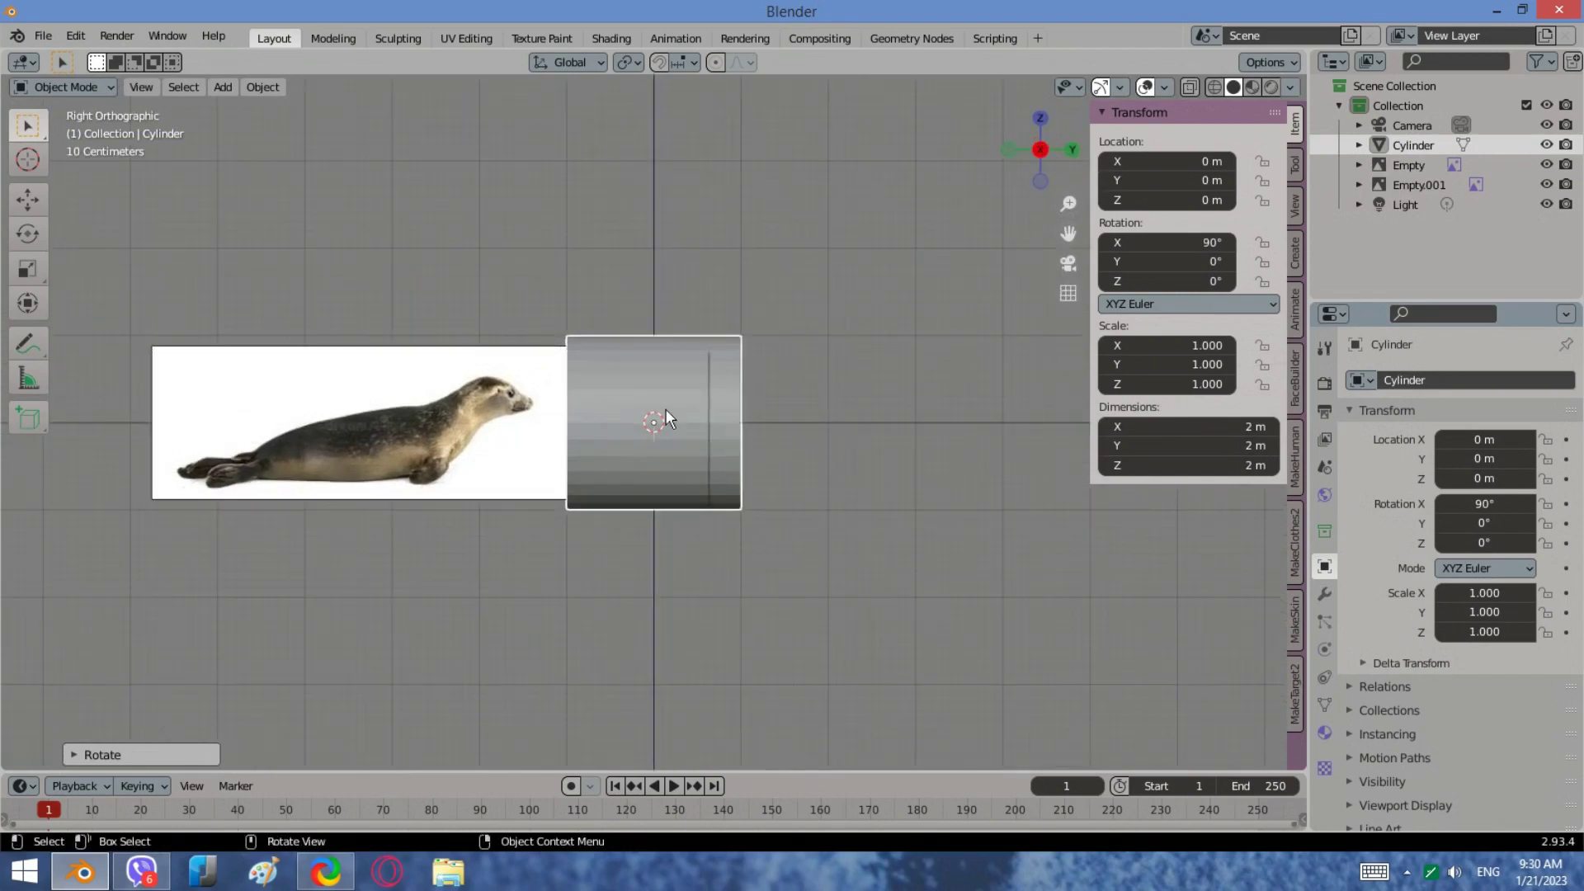
pyautogui.press('s')
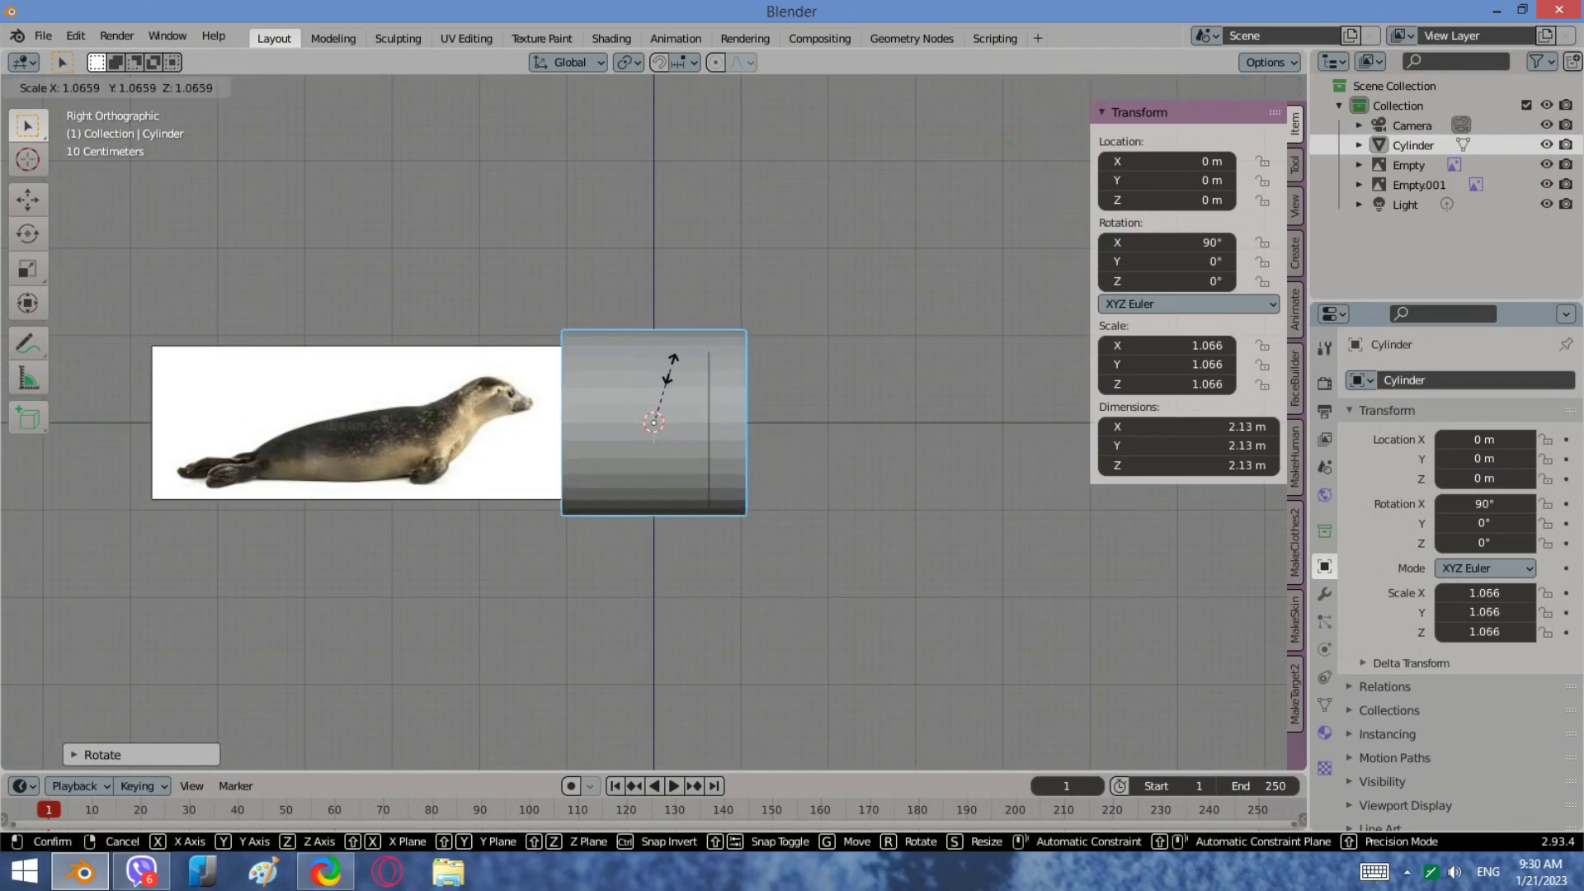
pyautogui.click(690, 433)
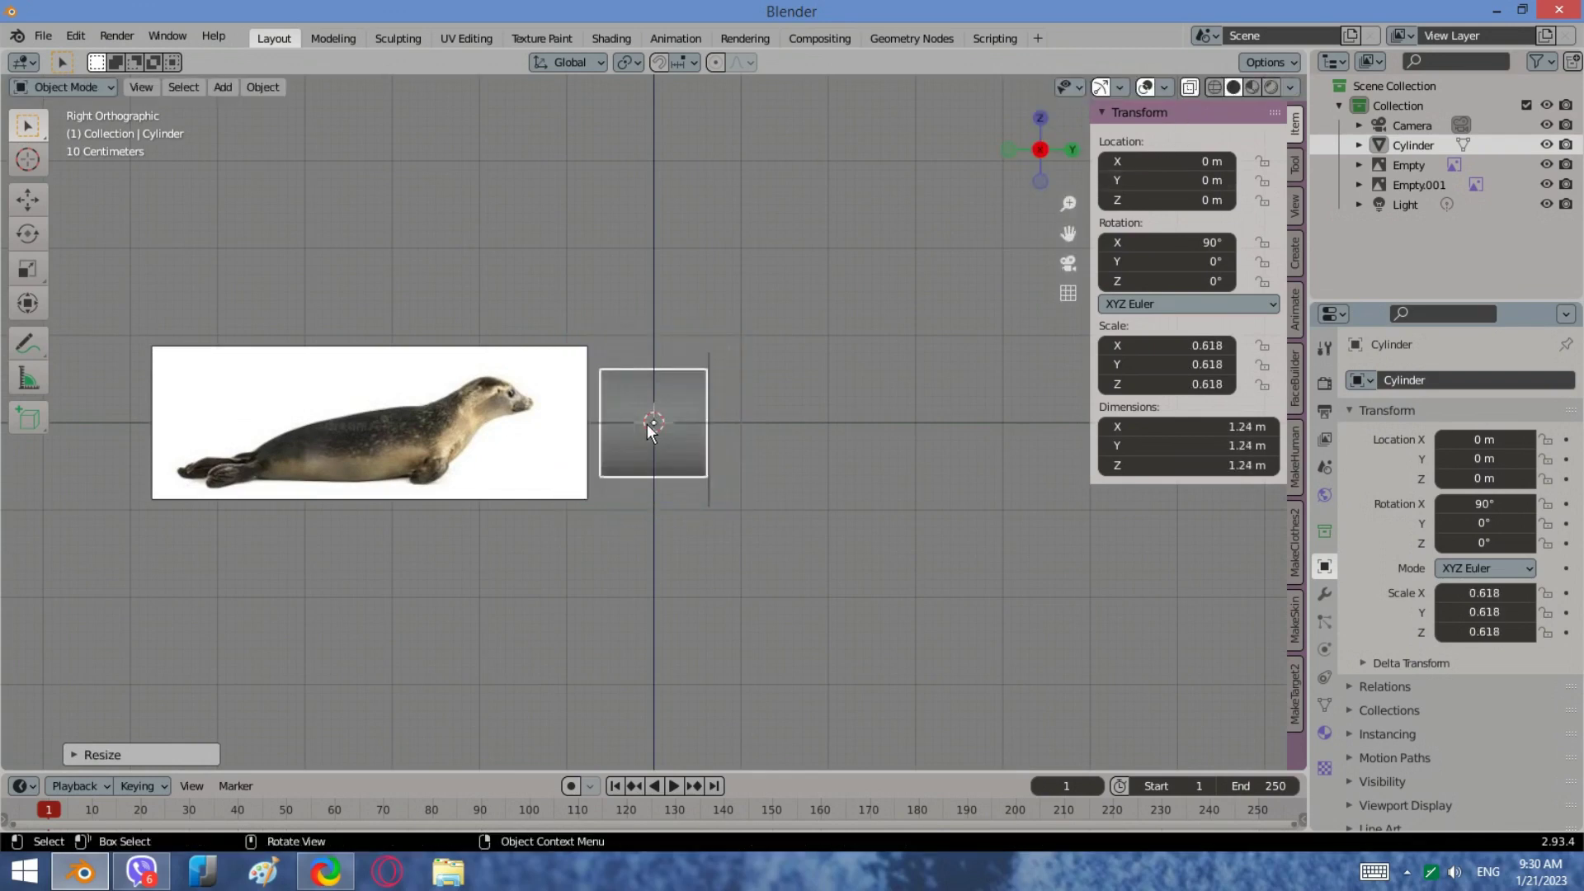
# Step: Move the cylinder along the Y axis to about -3.56 m, over the side-view seal's body, and show the scene in wireframe shading
pyautogui.press('g')
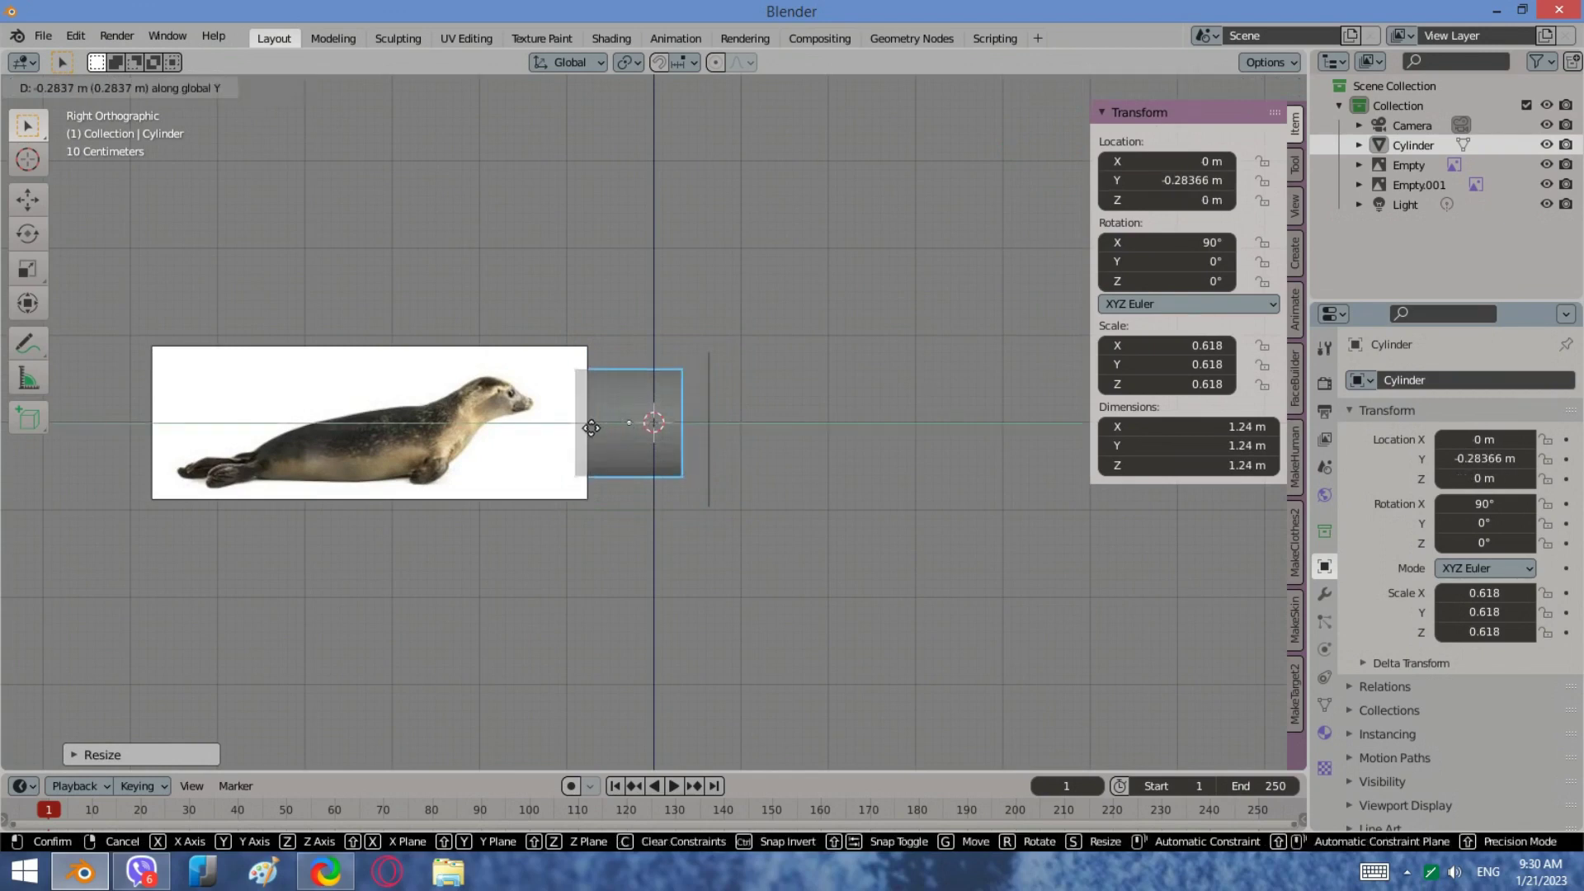
pyautogui.click(329, 424)
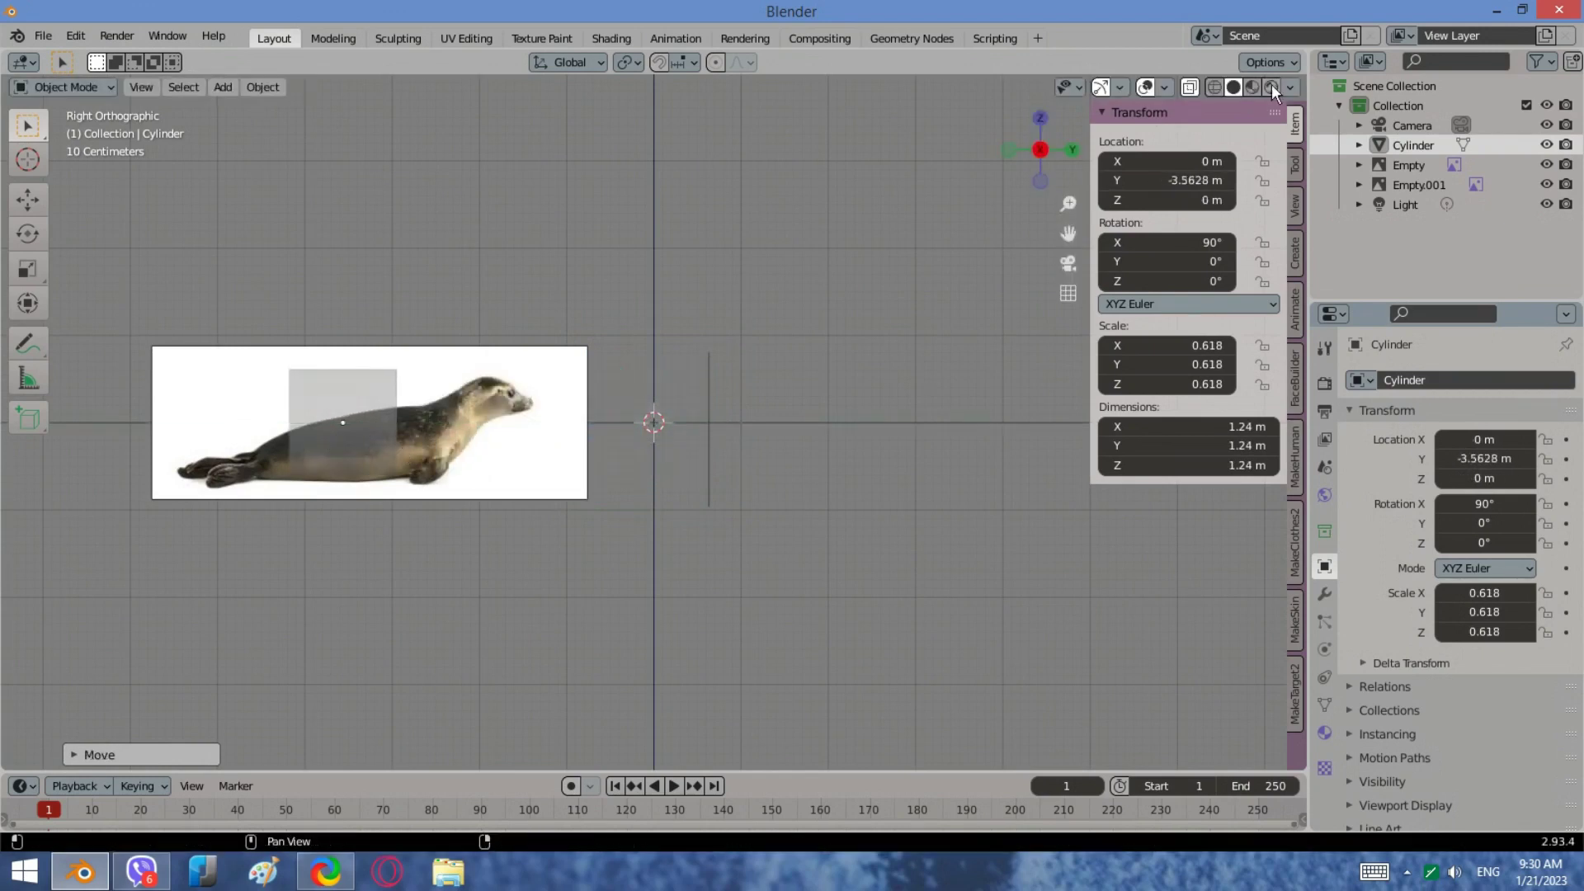
pyautogui.click(1214, 87)
pyautogui.scroll(1, 500, 536)
pyautogui.scroll(1, 500, 537)
pyautogui.keyDown('shift'); pyautogui.moveTo(487, 528); pyautogui.dragTo(796, 499, button='middle'); pyautogui.keyUp('shift')
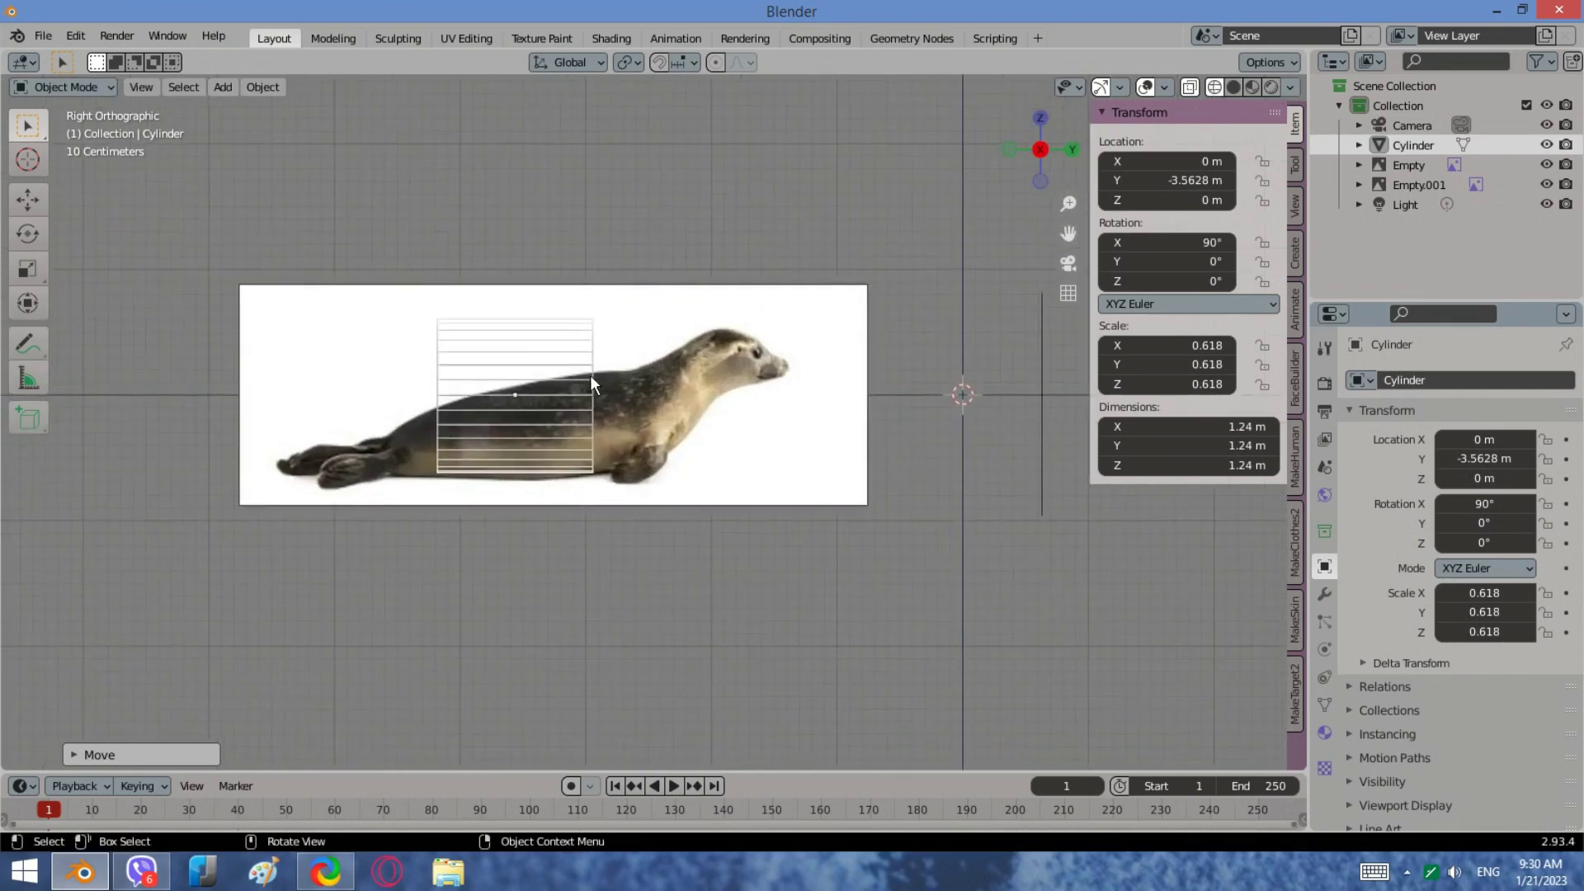
pyautogui.moveTo(622, 477); pyautogui.dragTo(382, 297)
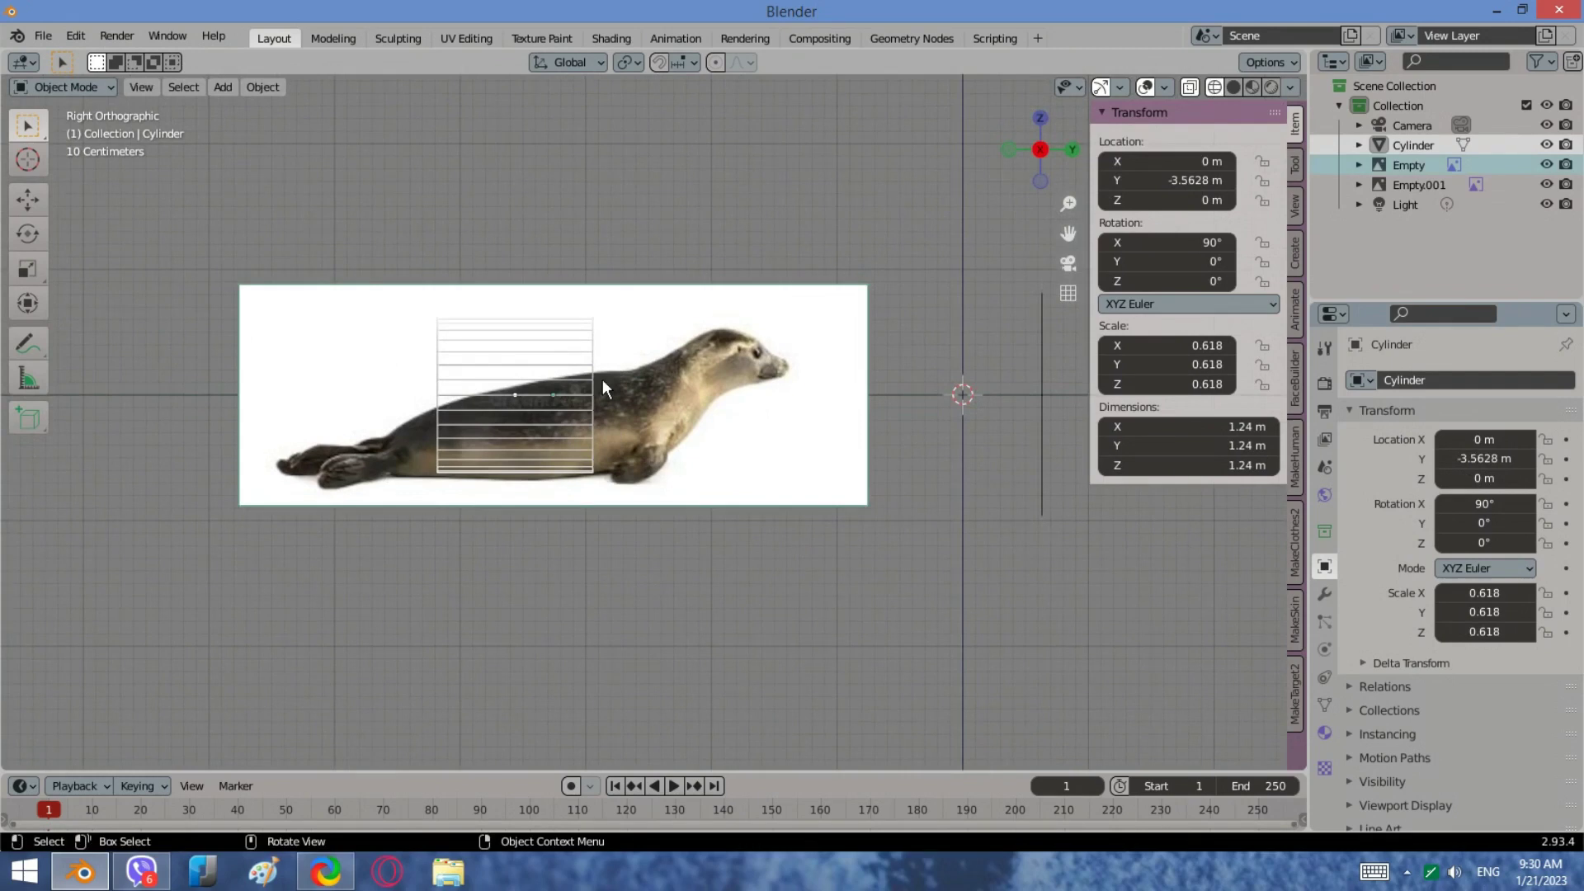
pyautogui.press('s')
pyautogui.rightClick(588, 369)
pyautogui.click(584, 343)
pyautogui.press('s')
pyautogui.press('Escape')
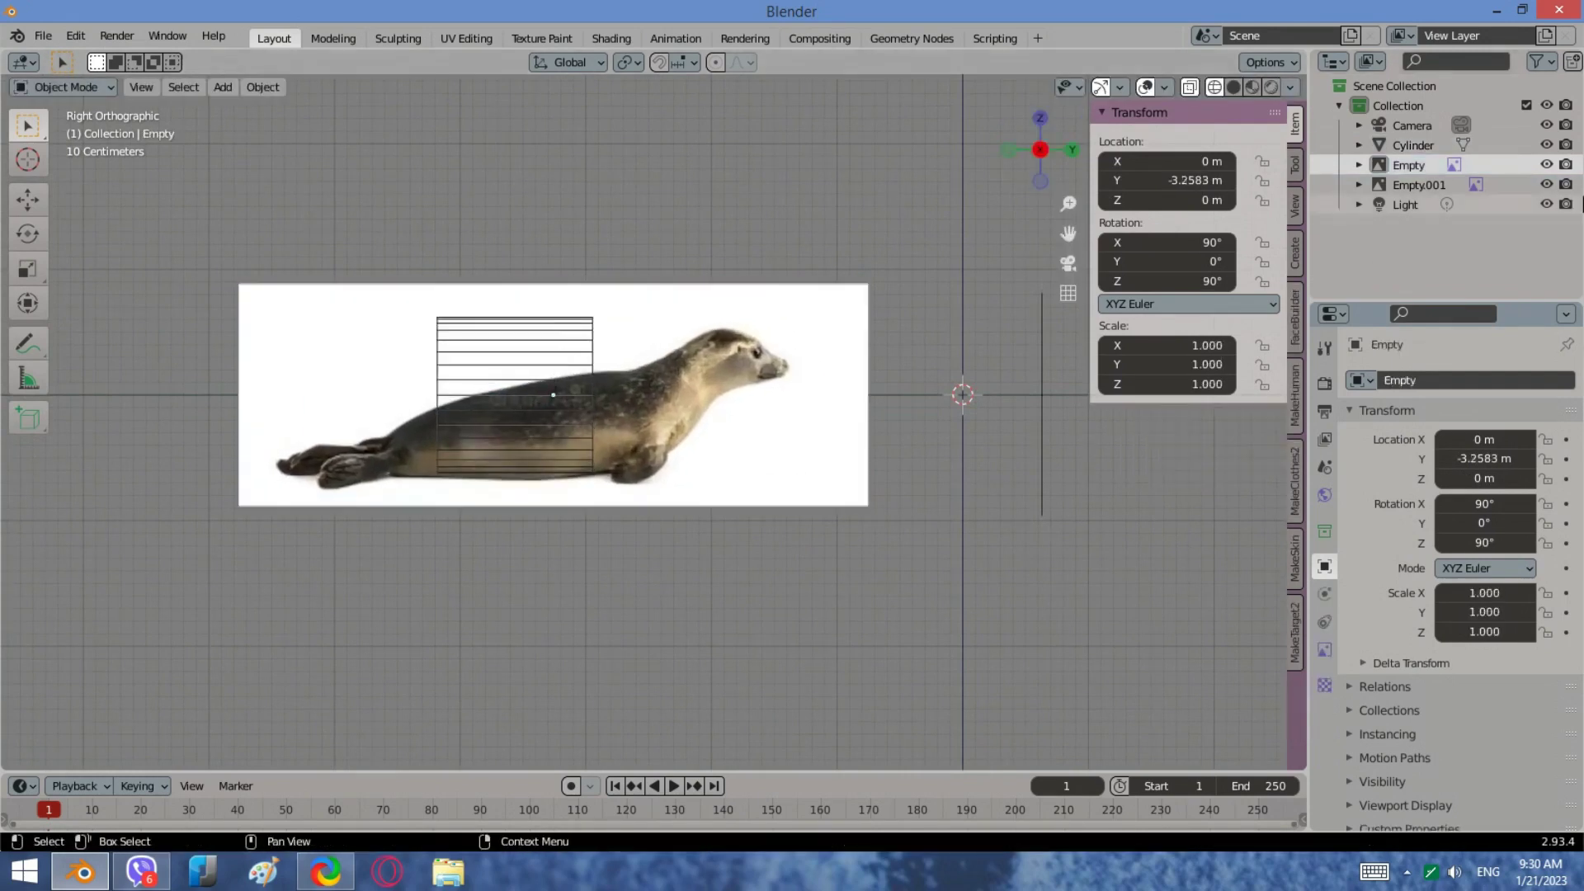
# Step: Scale the cylinder to about 0.479 and lower it along the Z axis to about -0.244 m to fit the seal's torso
pyautogui.click(1435, 147)
pyautogui.press('s')
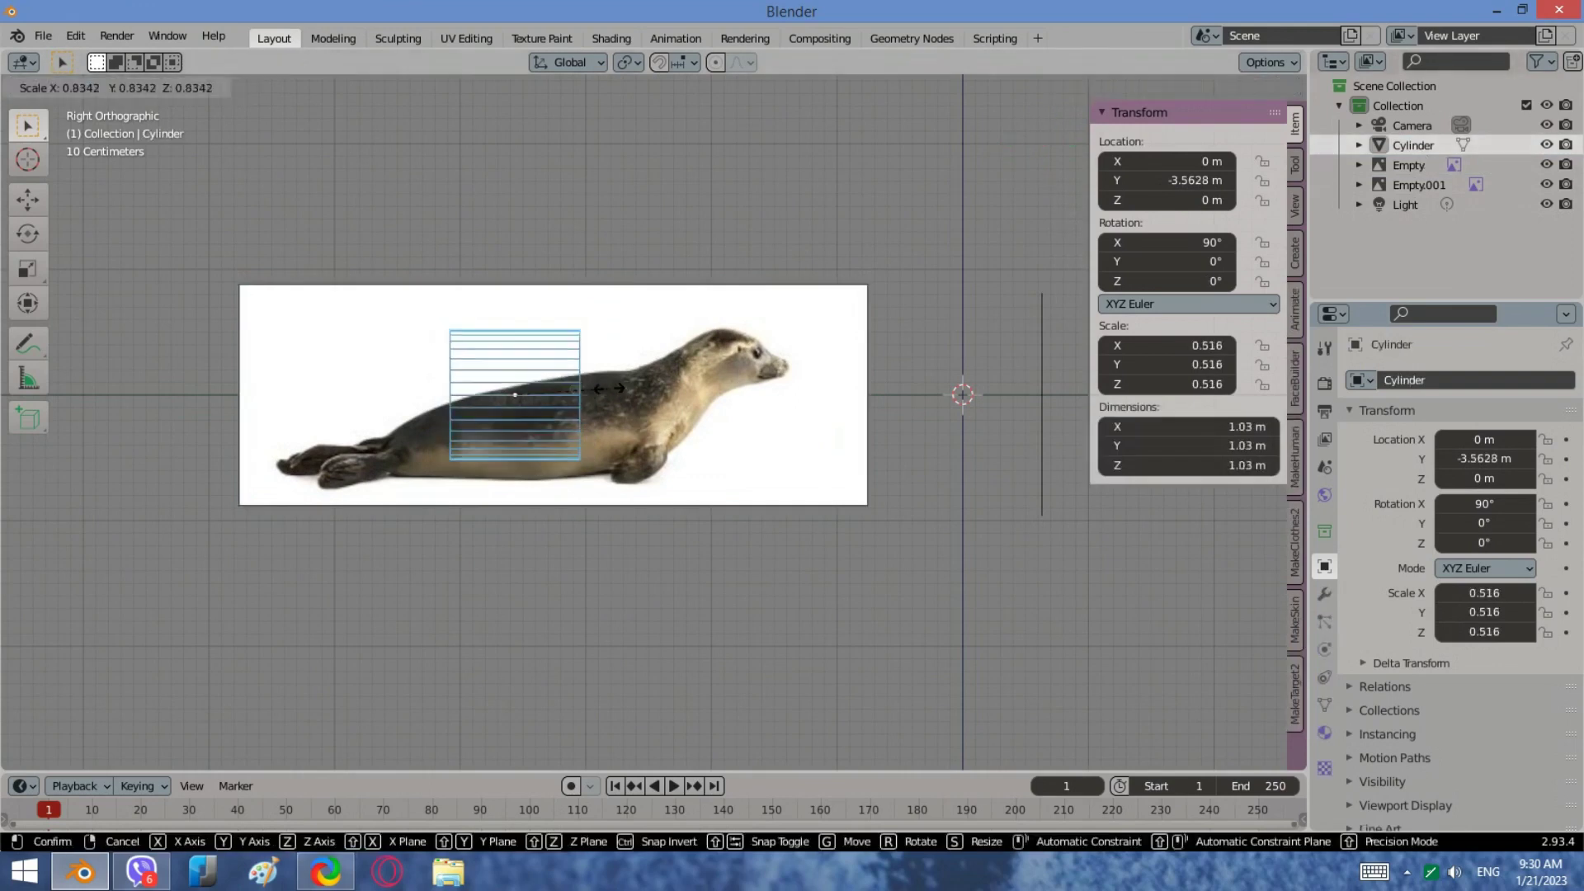
pyautogui.click(601, 394)
pyautogui.press('g')
pyautogui.press('z')
pyautogui.click(478, 430)
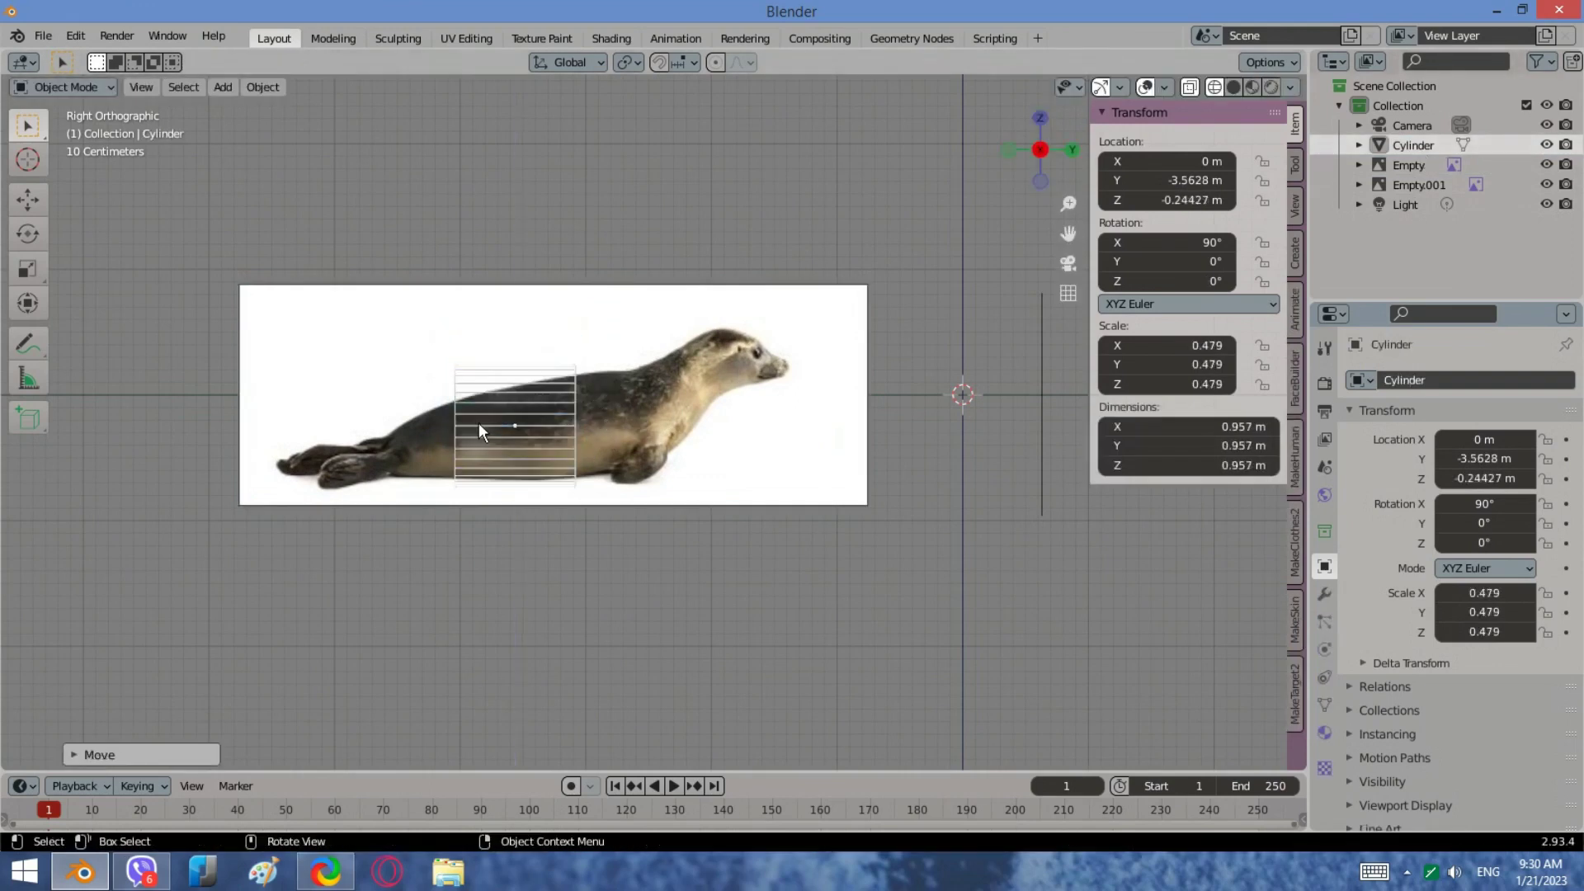
# Step: Move the cylinder along the Y axis to about -3.32 m, up to the seal's front flipper
pyautogui.scroll(3, 495, 438)
pyautogui.press('g')
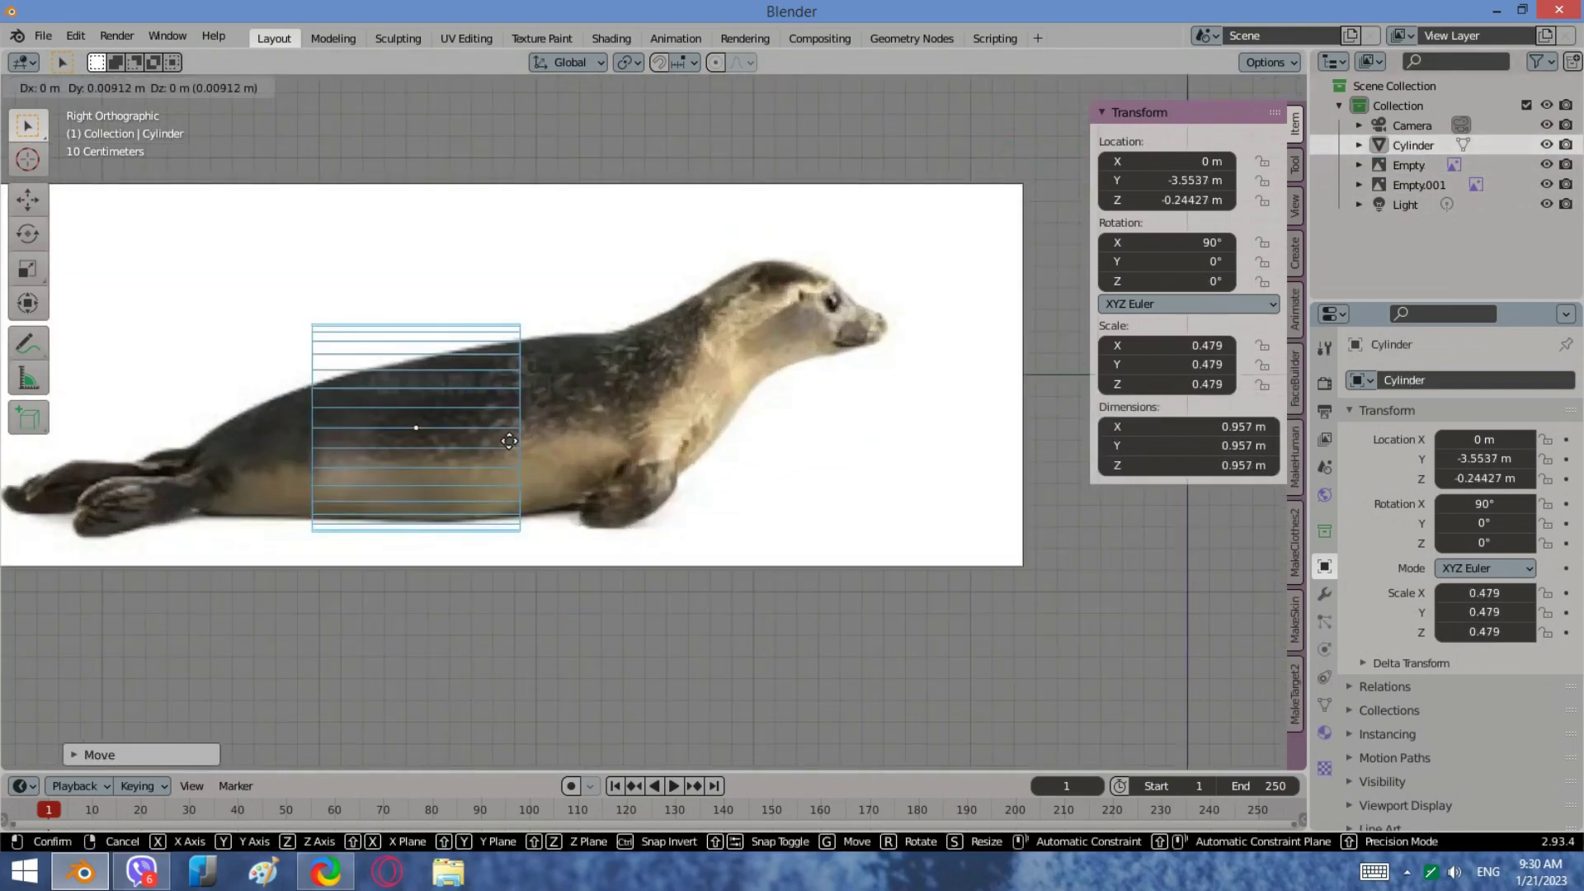
pyautogui.press('y')
pyautogui.click(568, 469)
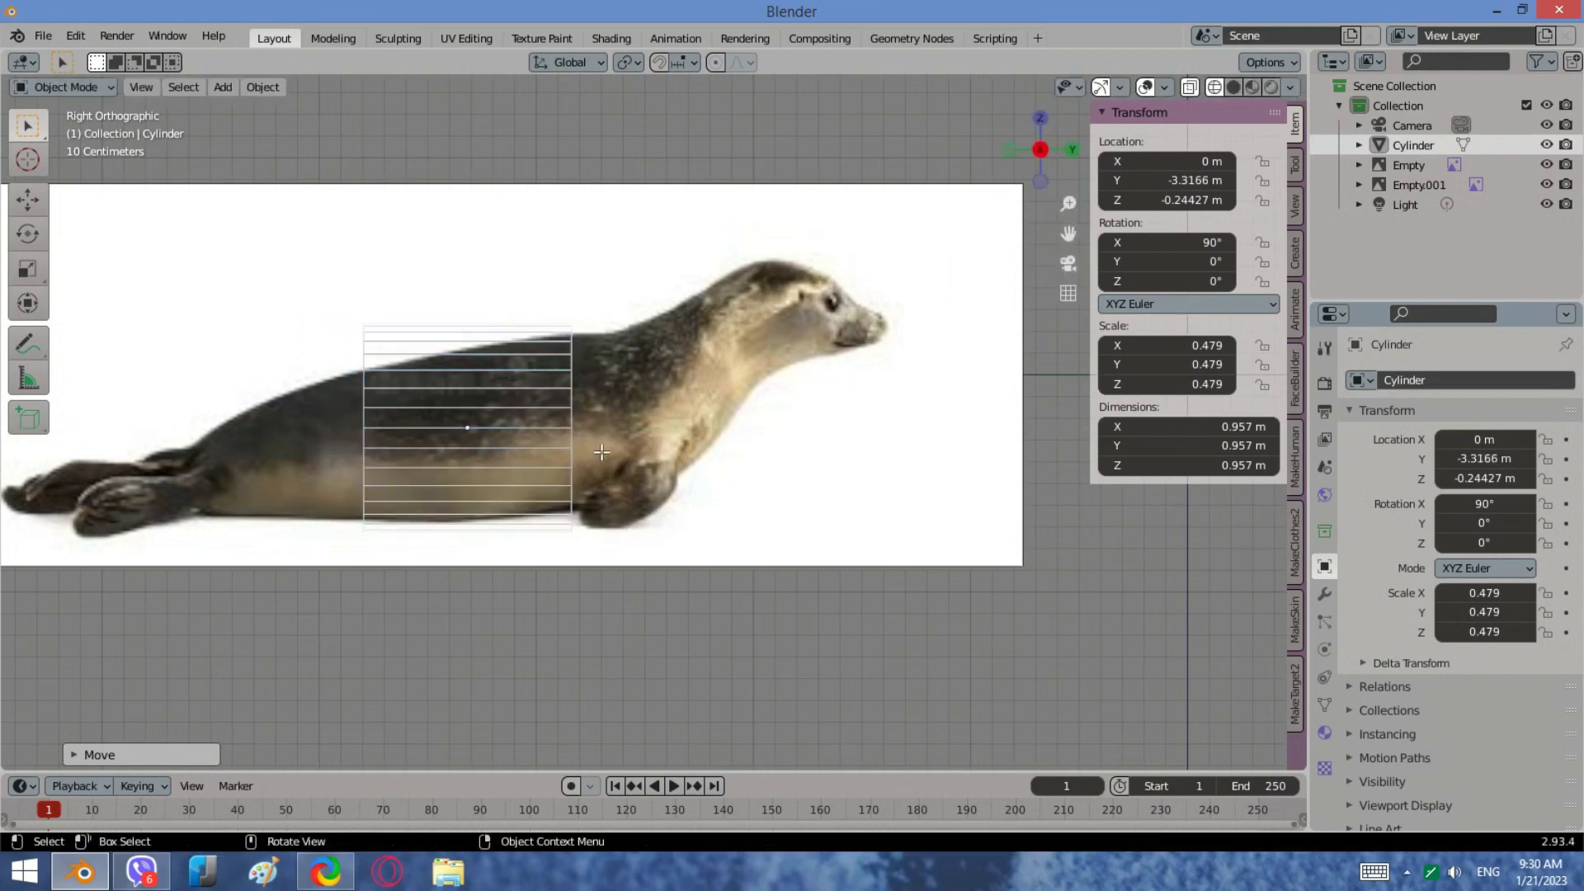
# Step: In Edit Mode, scale down the cylinder's tail-side end ring and lower it about 0.07 m to match the seal's outline
pyautogui.press('Tab')
pyautogui.moveTo(374, 533); pyautogui.dragTo(285, 285)
pyautogui.press('s')
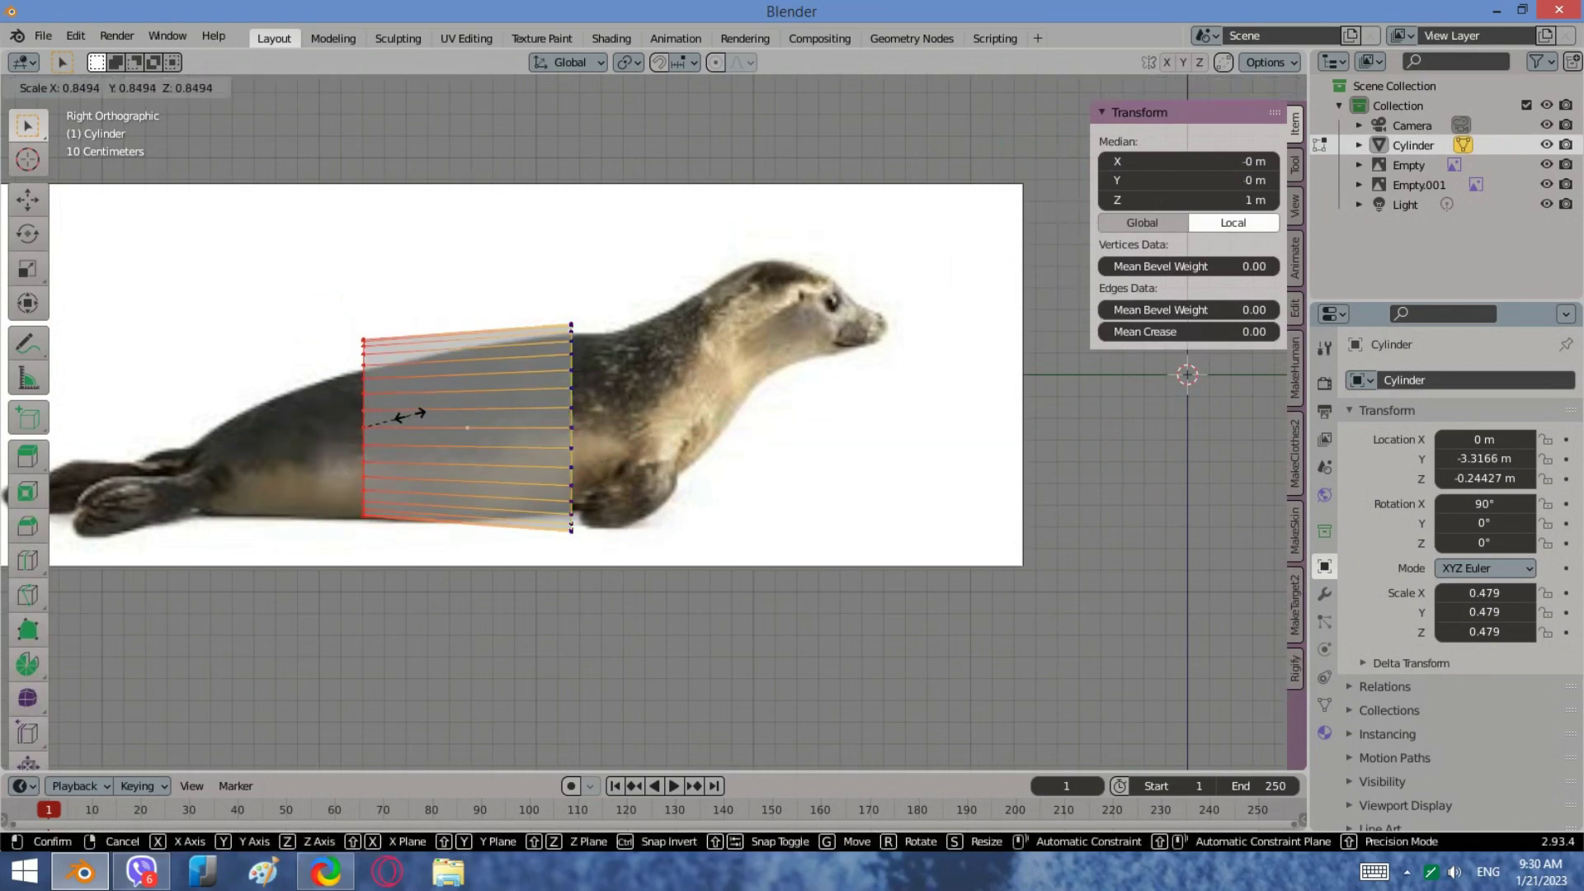
pyautogui.click(406, 416)
pyautogui.press('g')
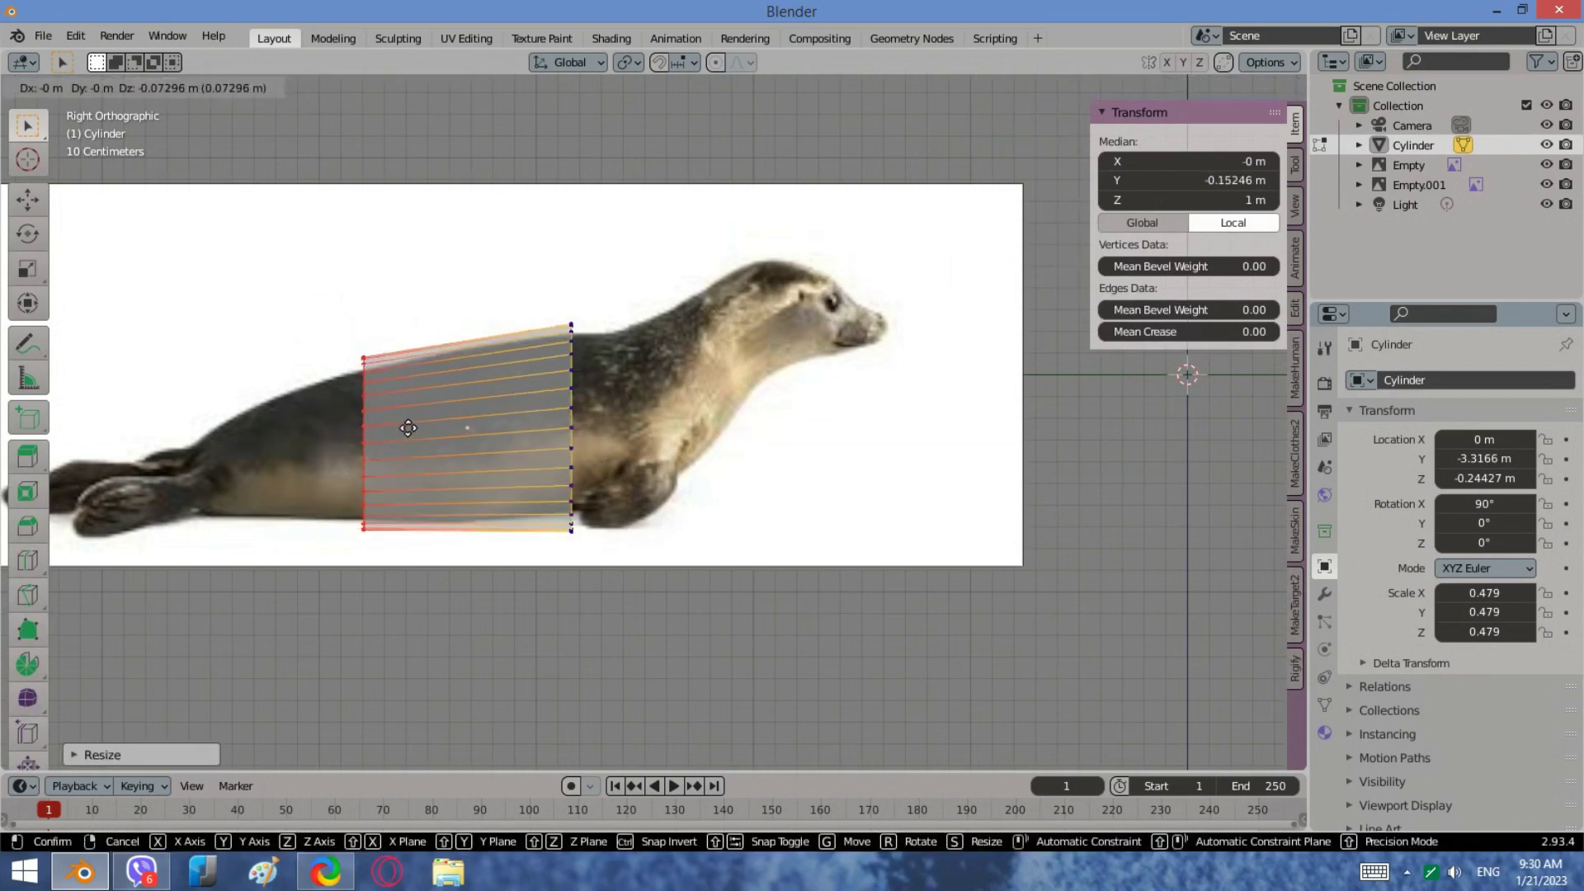
pyautogui.click(409, 427)
pyautogui.press('s')
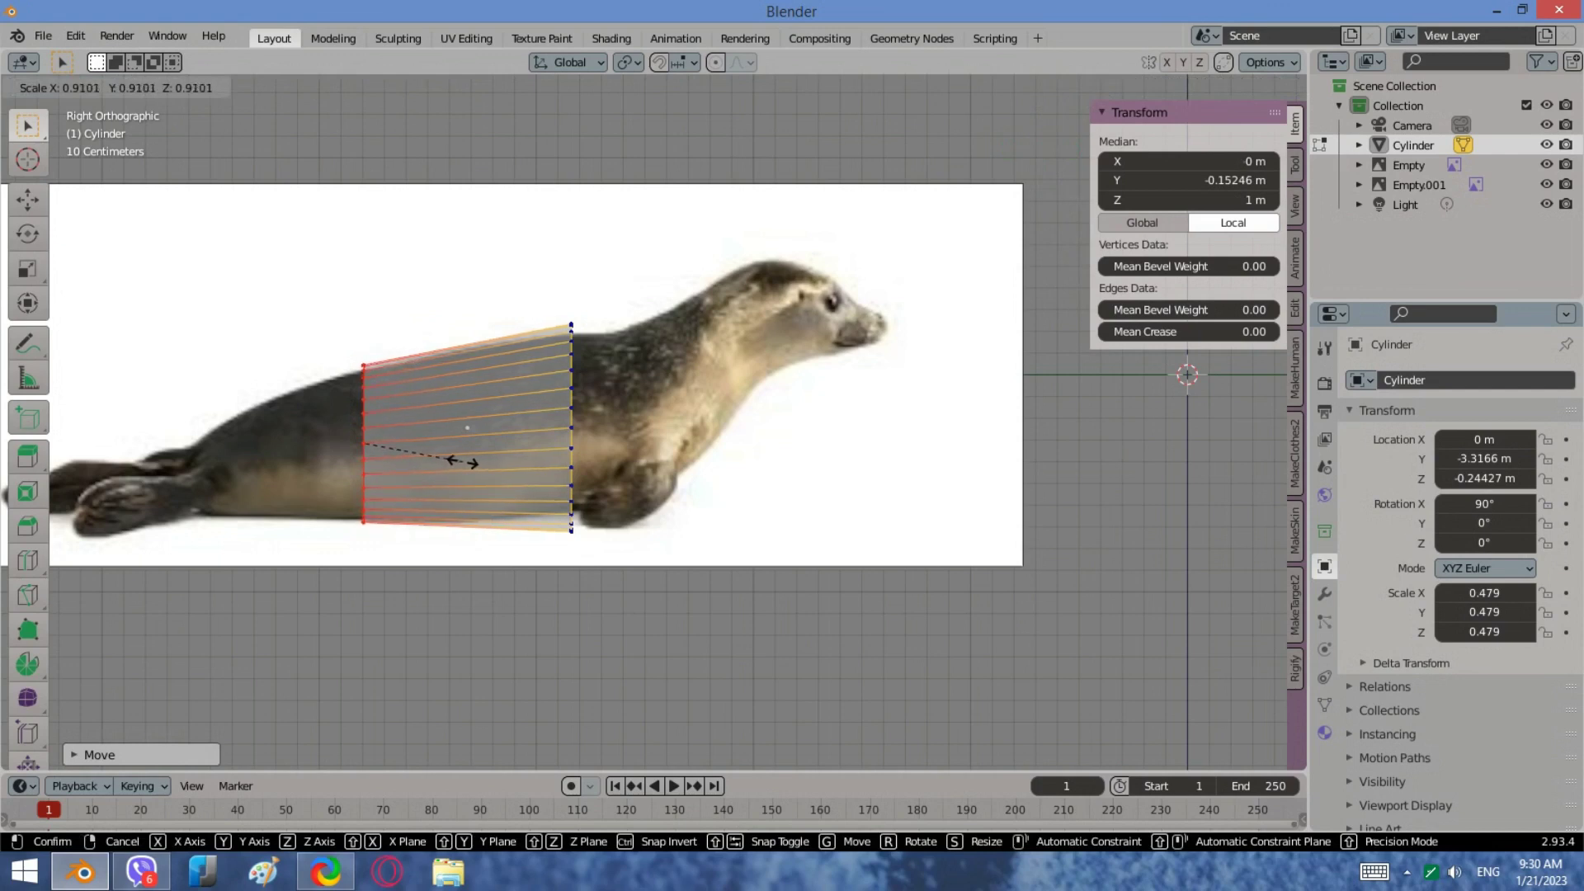
pyautogui.click(460, 461)
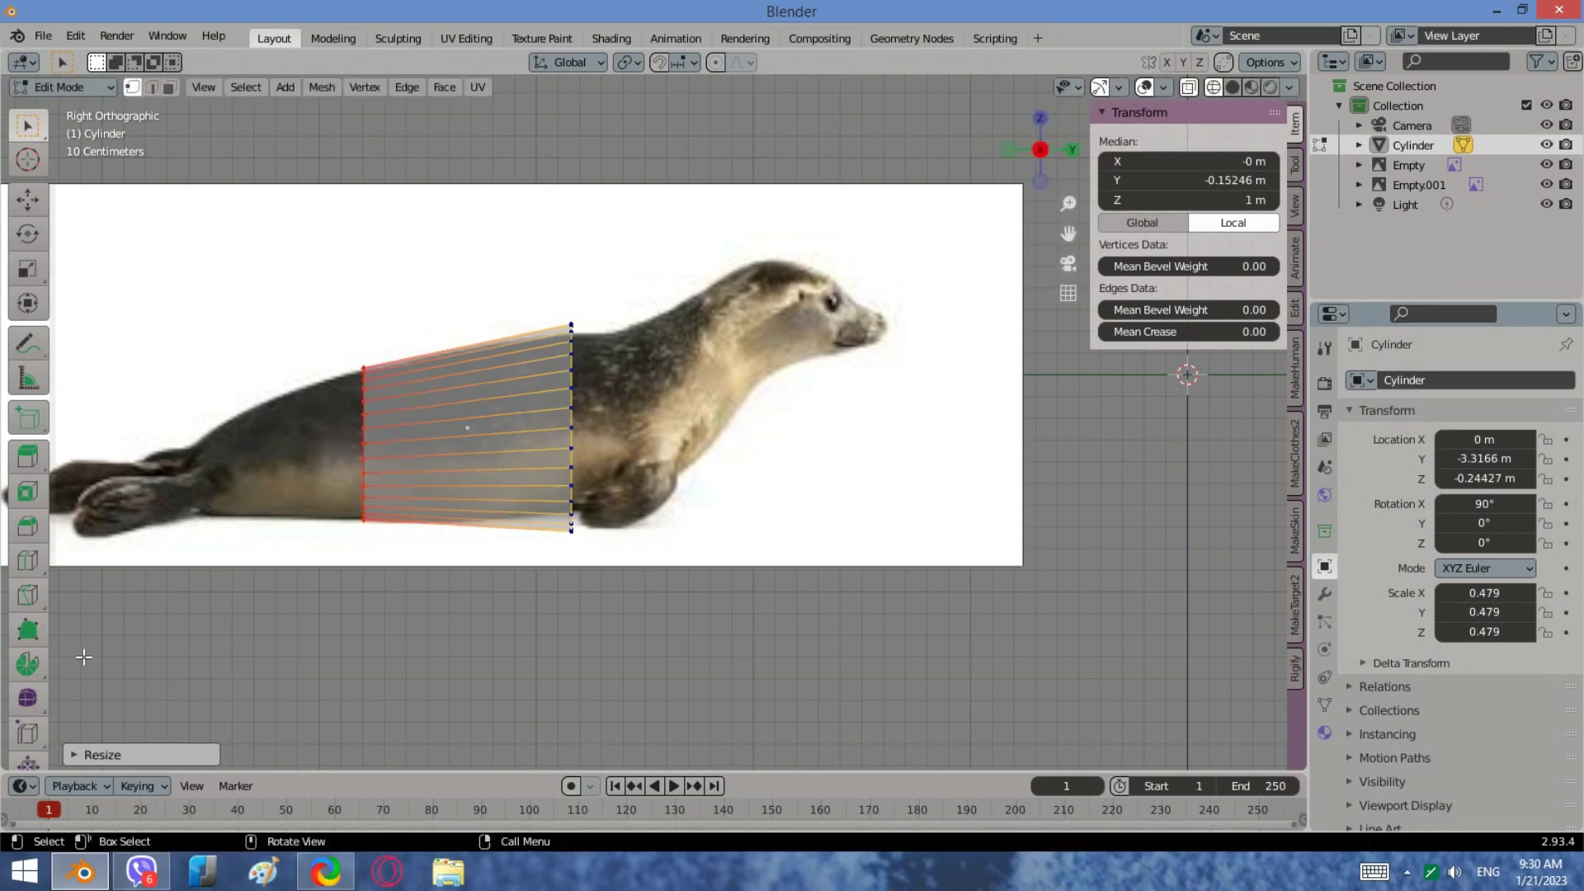
# Step: Add one loop cut around the middle of the cylinder and scale the new ring down slightly to follow the seal's back and belly
pyautogui.click(27, 561)
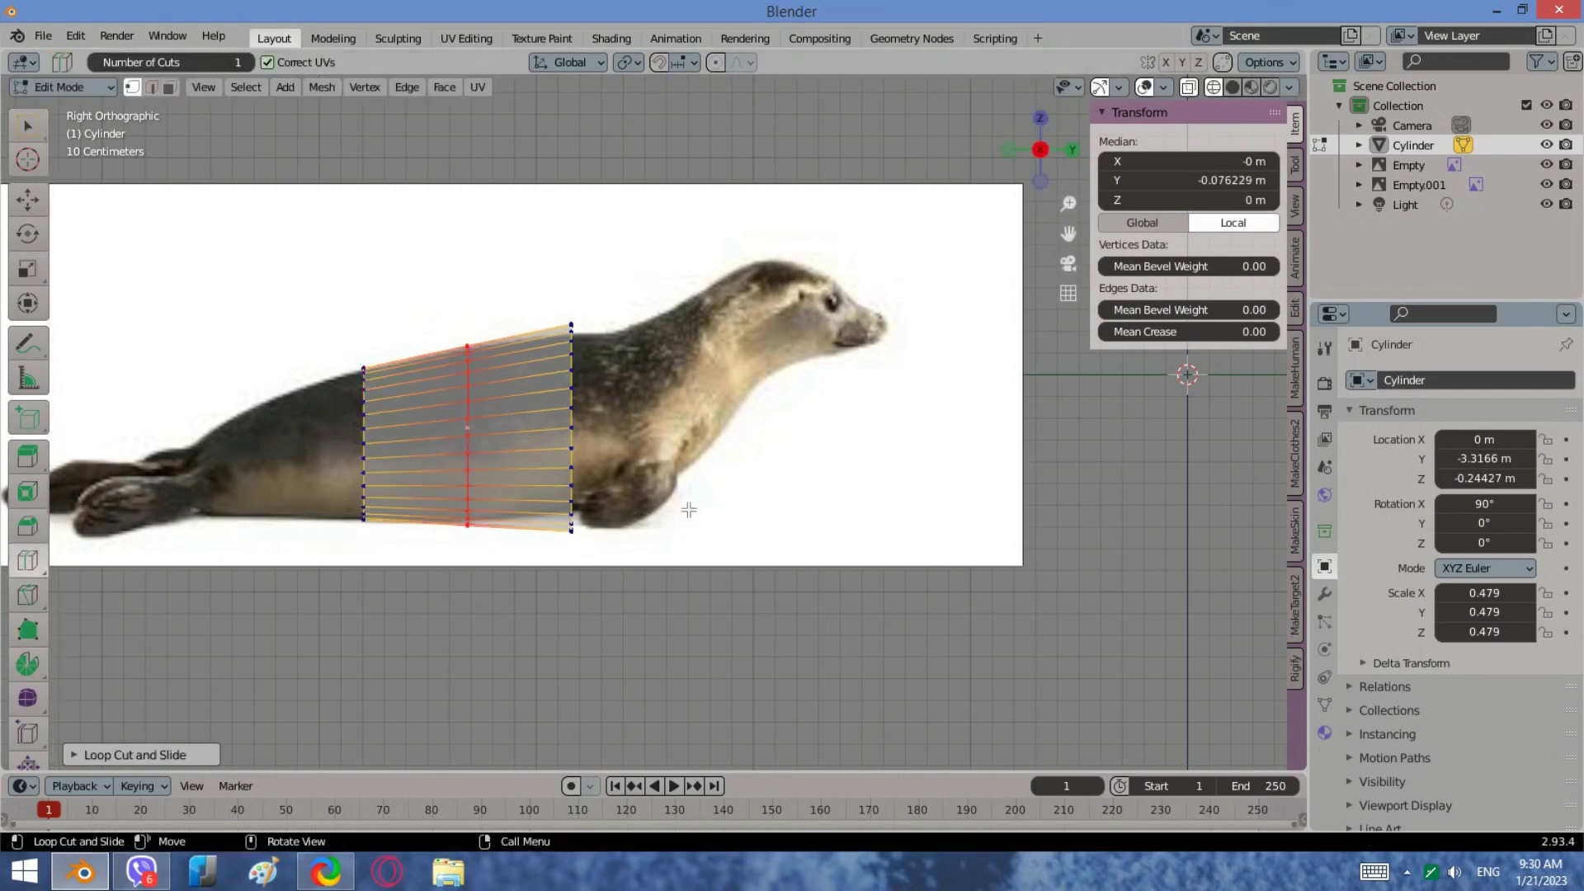
pyautogui.click(448, 450)
pyautogui.press('s')
pyautogui.rightClick(457, 361)
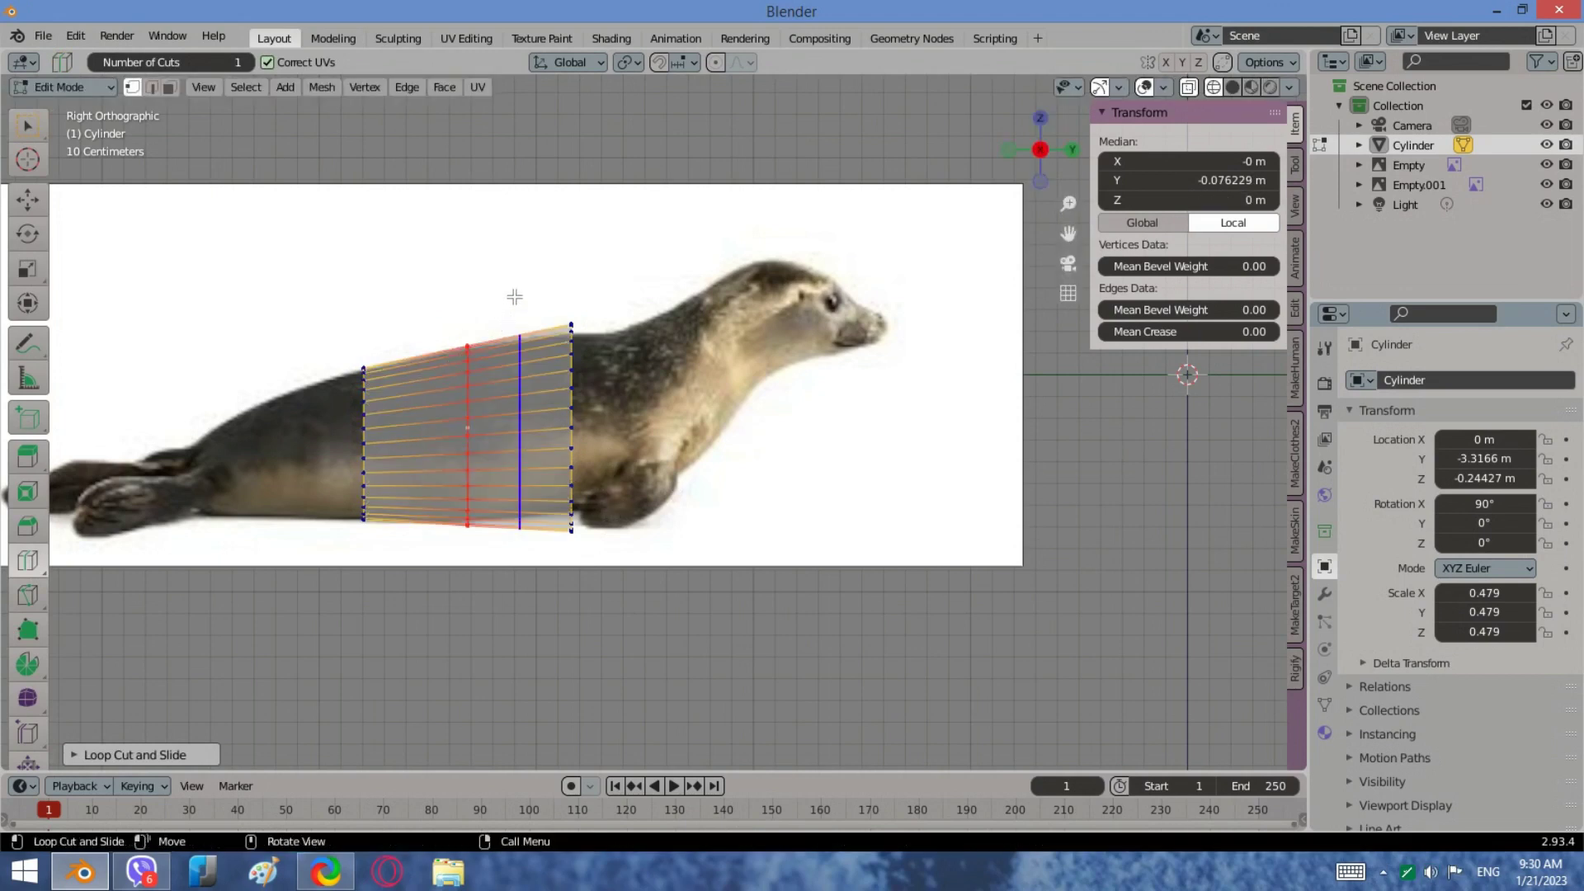
pyautogui.click(23, 136)
pyautogui.press('s')
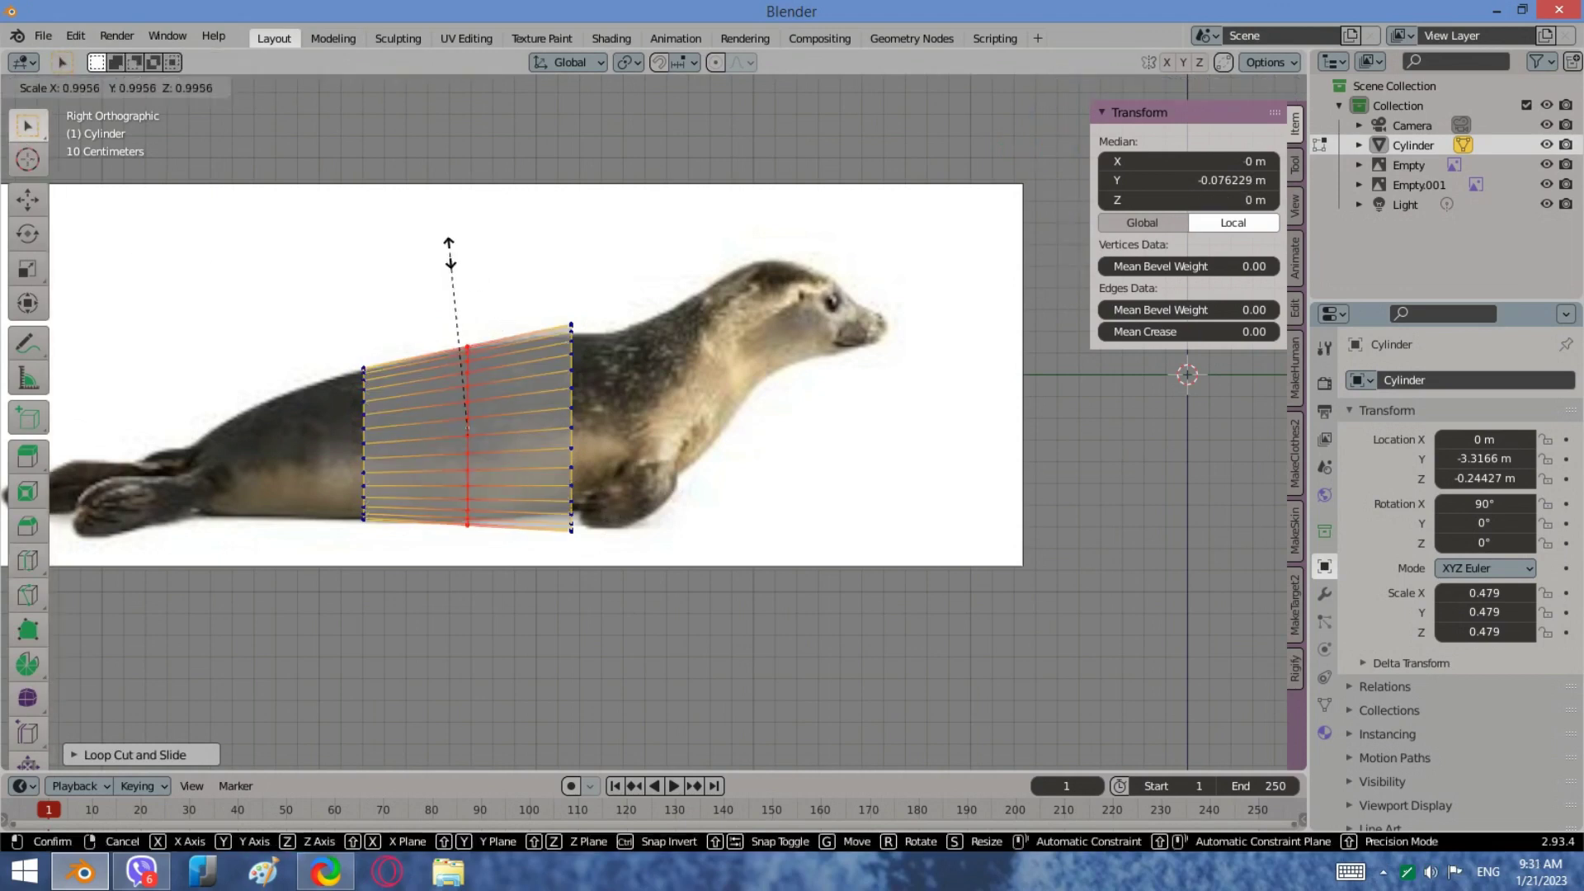
pyautogui.click(438, 261)
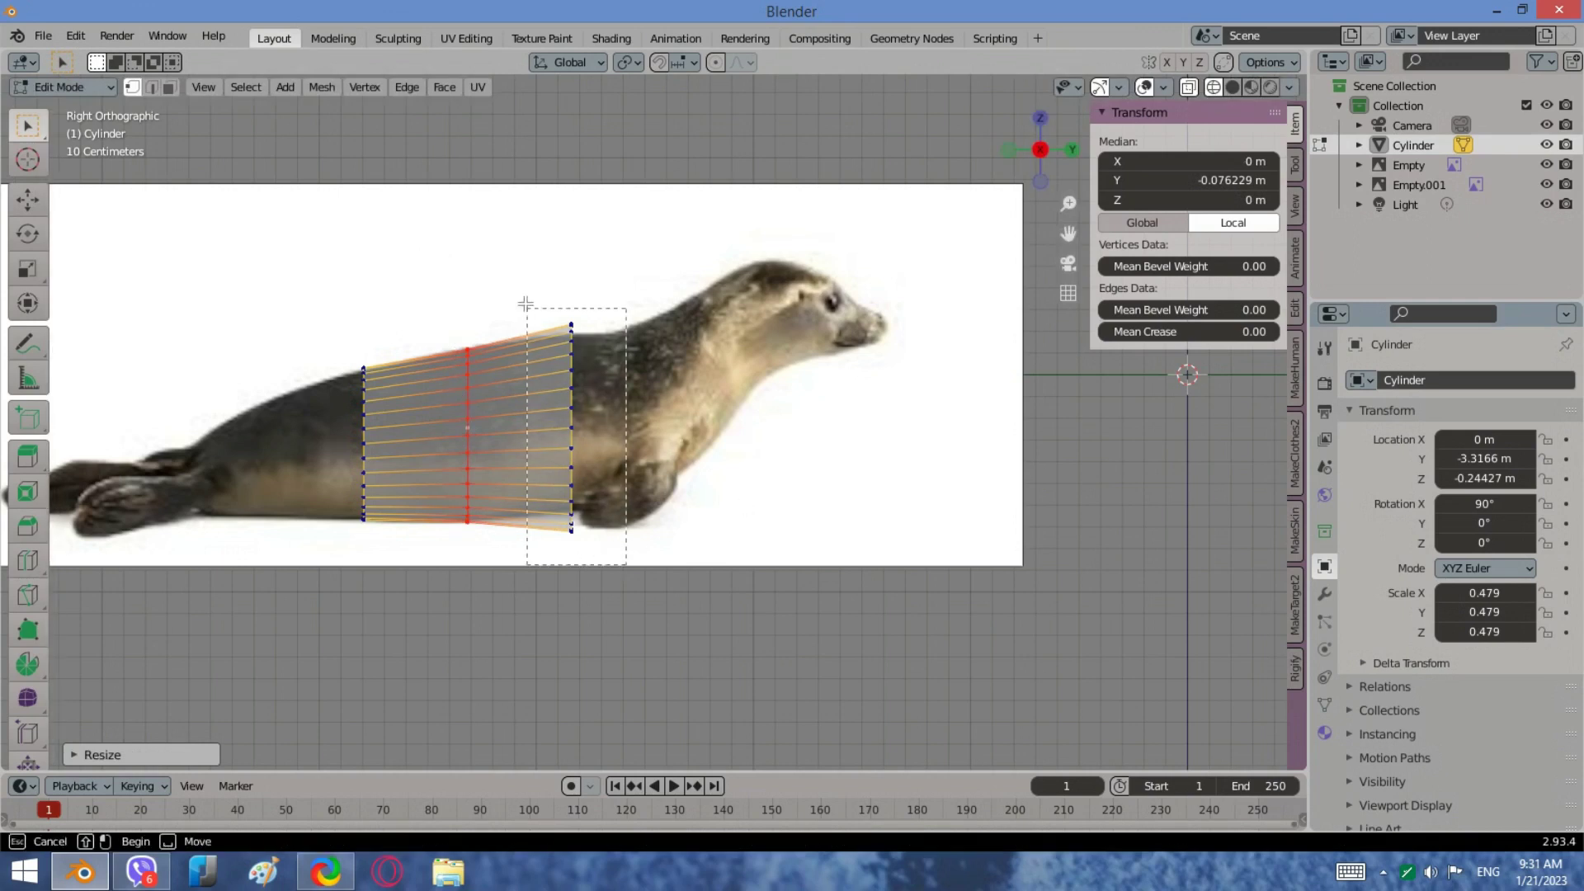
# Step: Scale down the cylinder's head-side end ring and raise it about 0.03 m to match the seal's outline at the flipper
pyautogui.keyDown('alt'); pyautogui.click(571, 486); pyautogui.keyUp('alt')
pyautogui.press('s')
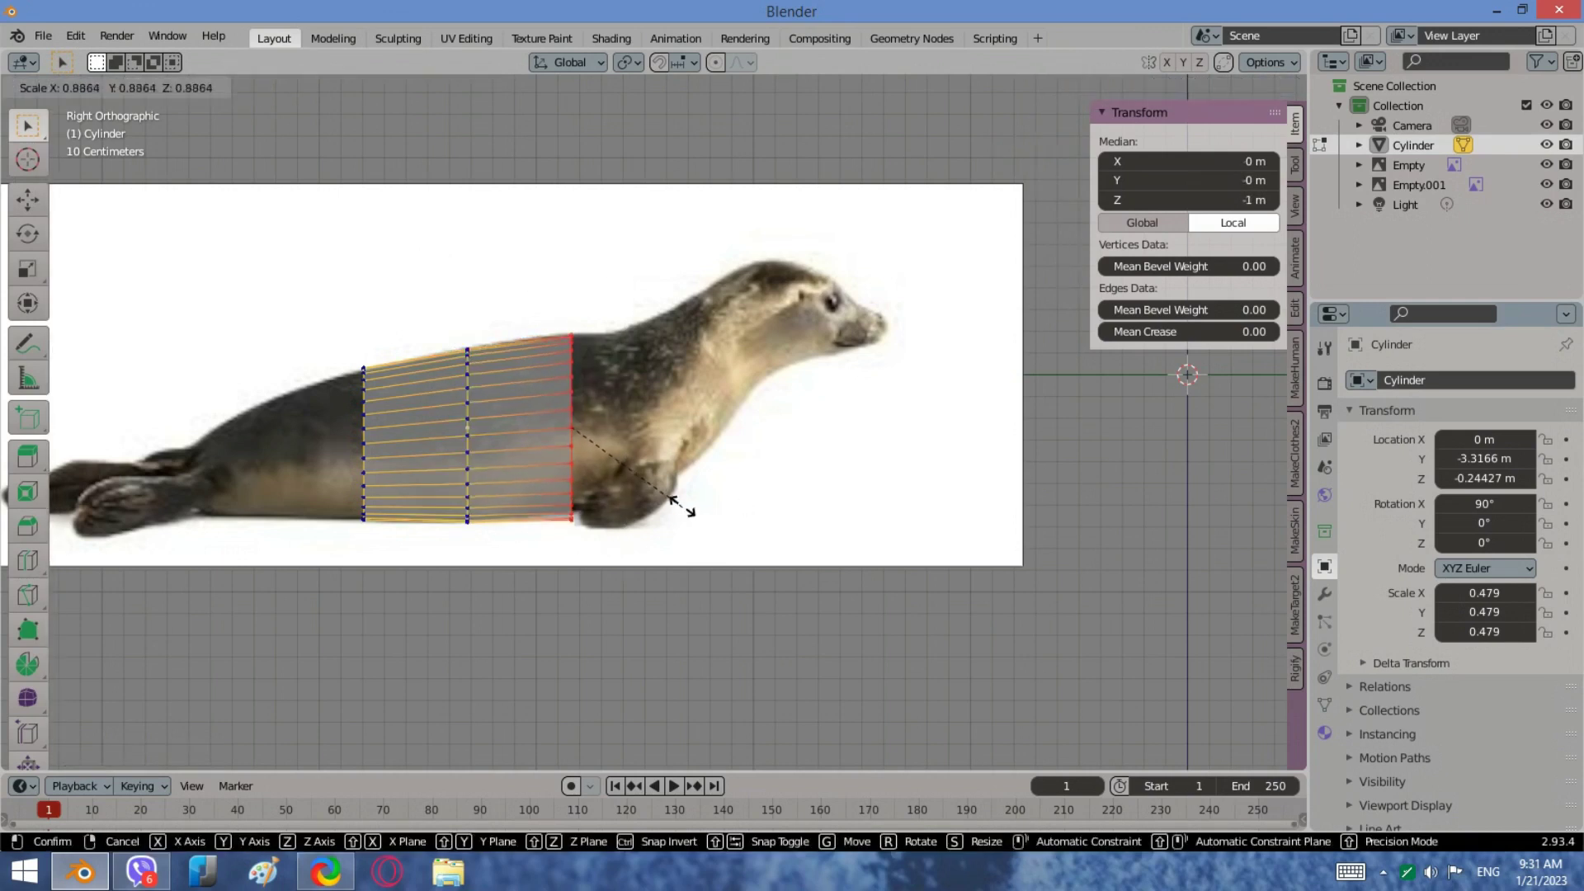
pyautogui.click(681, 501)
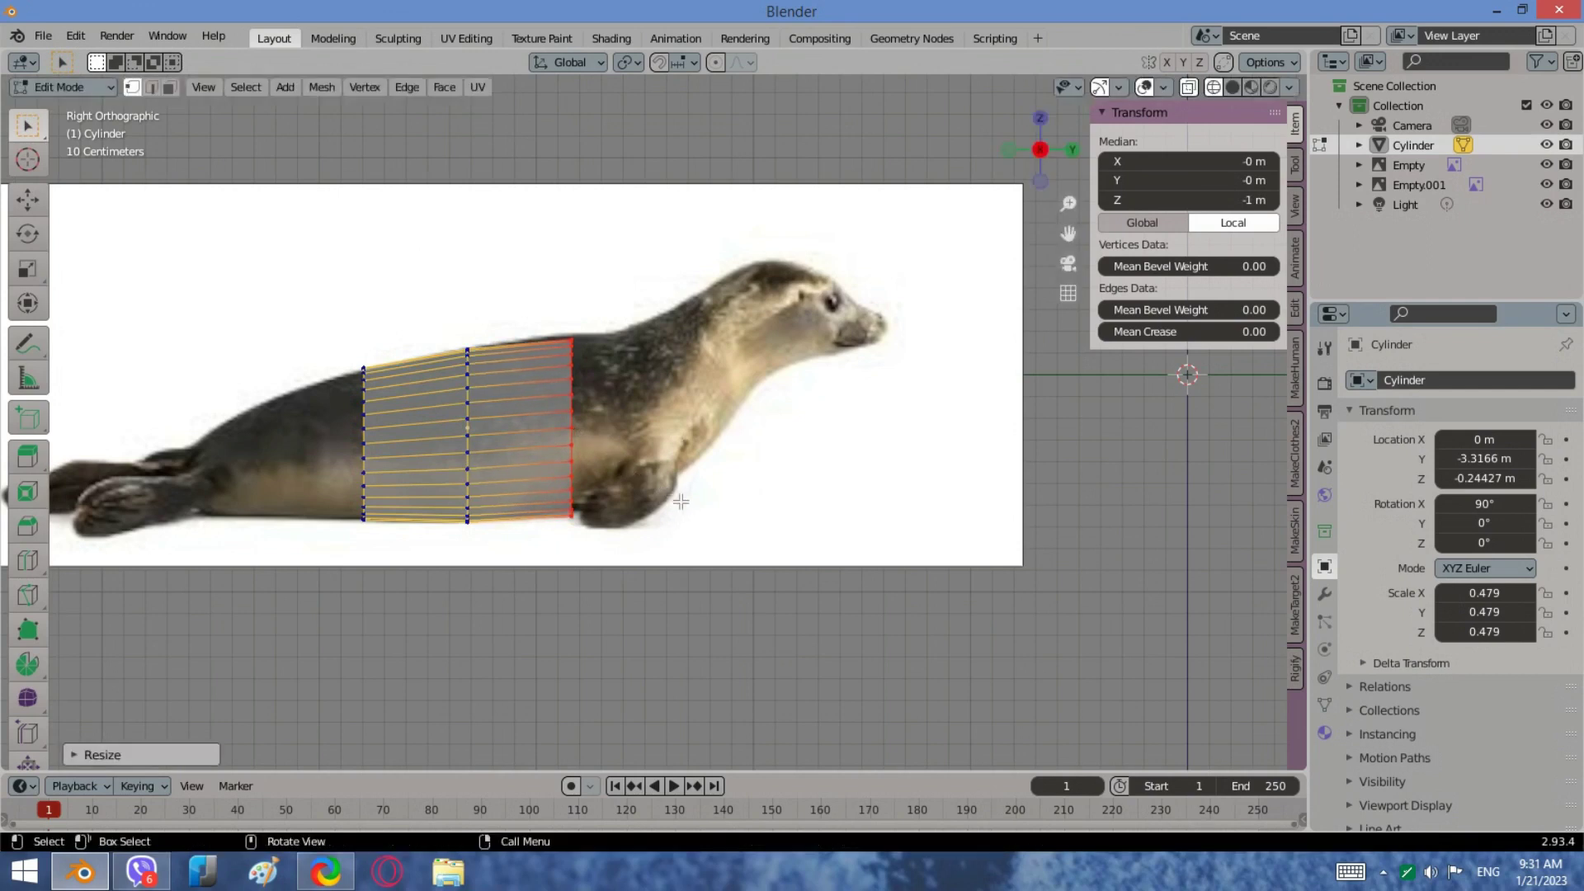
pyautogui.press('g')
pyautogui.press('z')
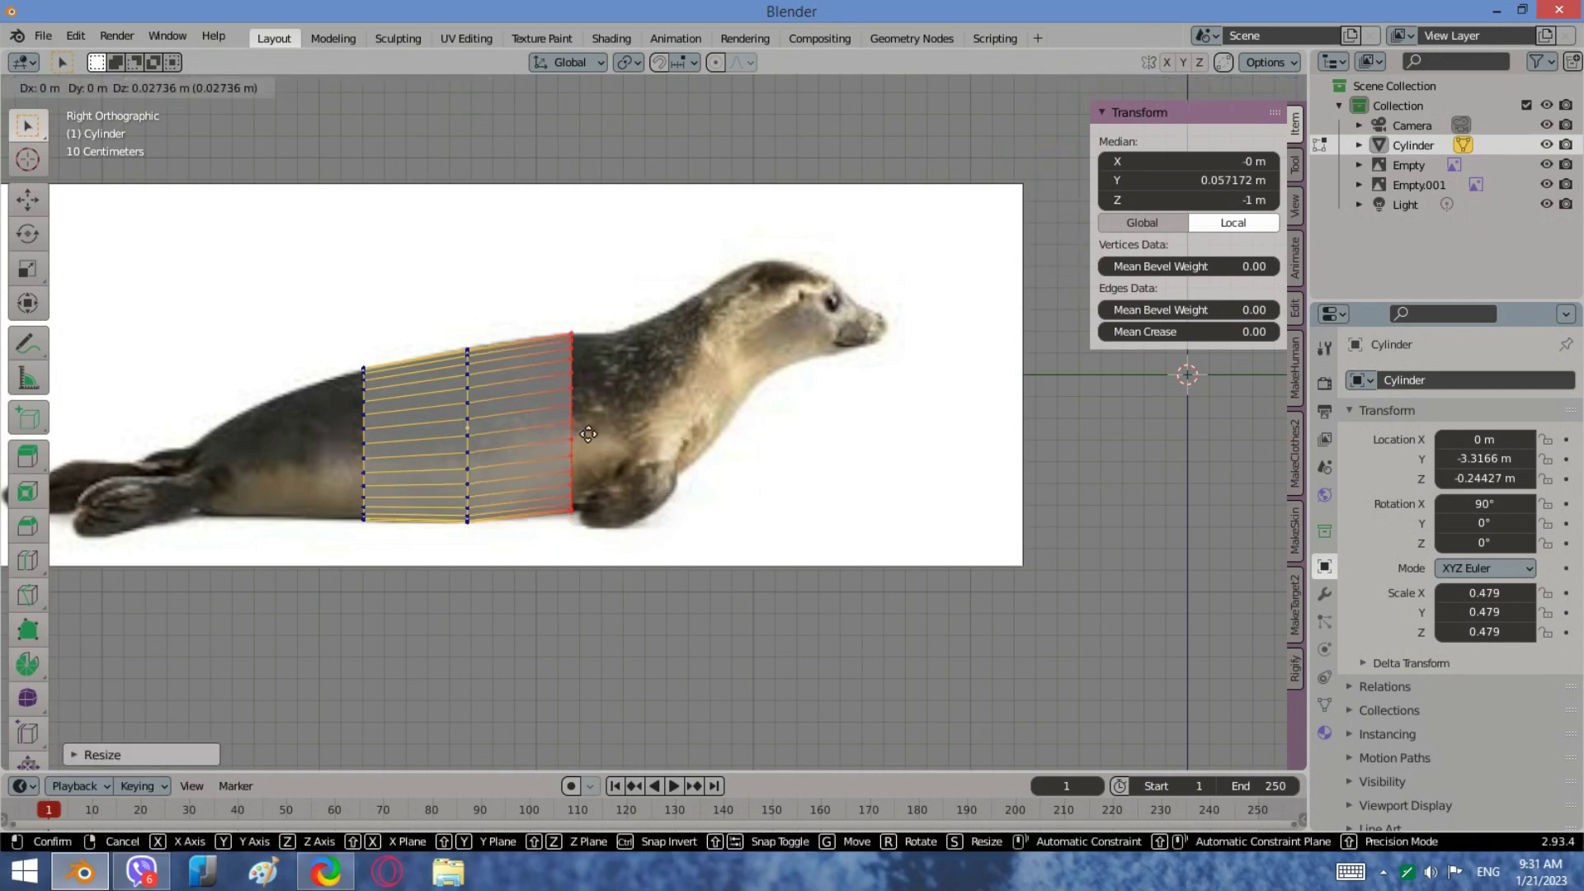
pyautogui.click(589, 434)
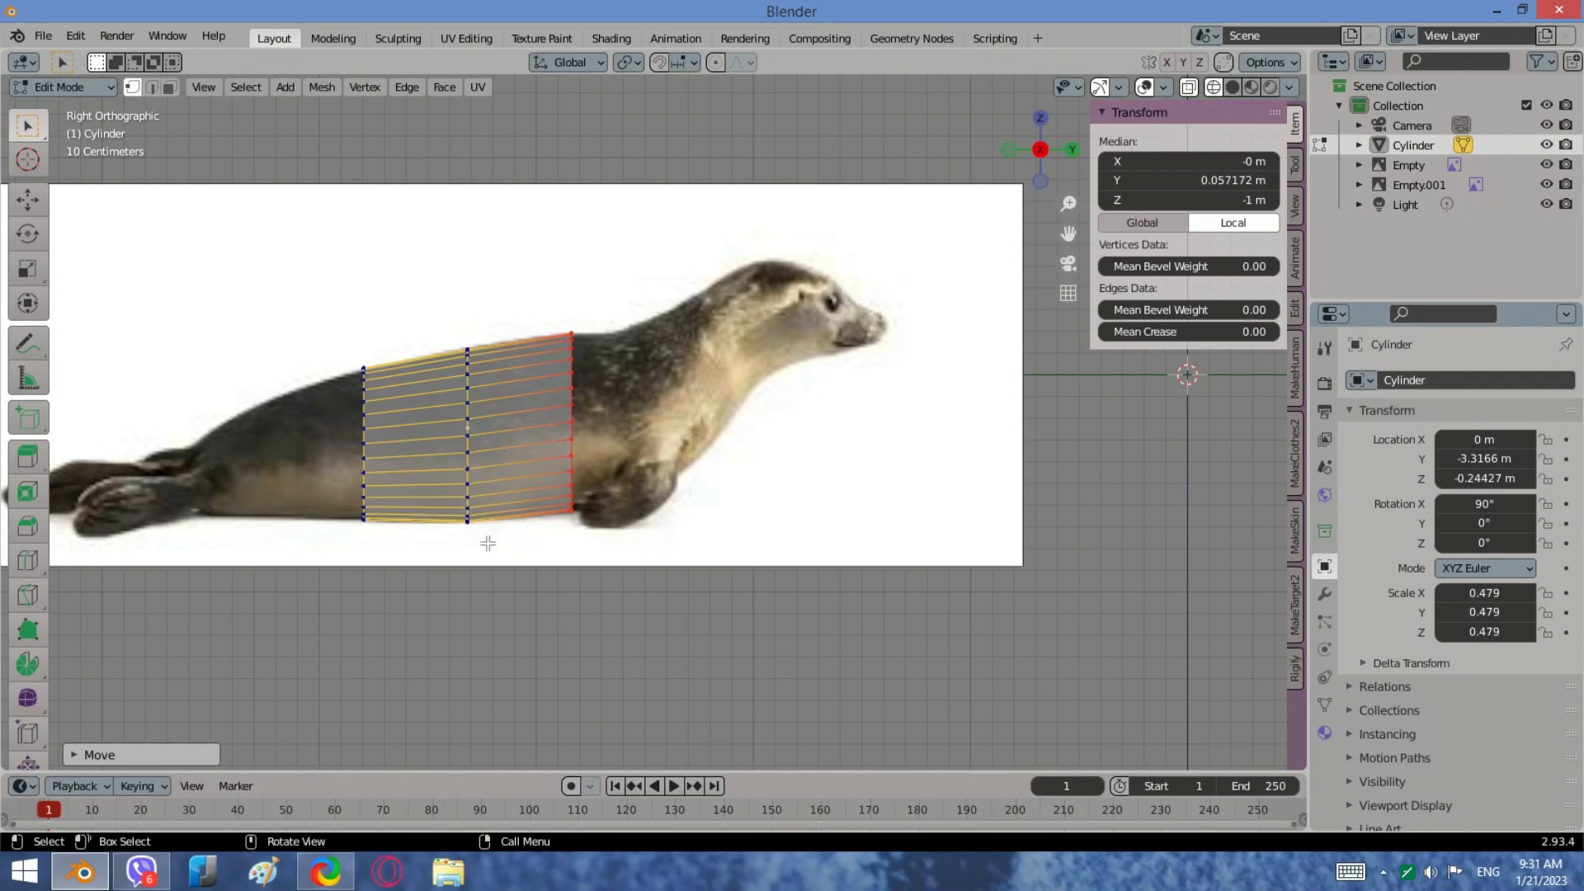
# Step: Extrude the cylinder's tail-side end ring along the Y axis toward the seal's tail
pyautogui.keyDown('alt'); pyautogui.click(388, 432); pyautogui.keyUp('alt')
pyautogui.press('e')
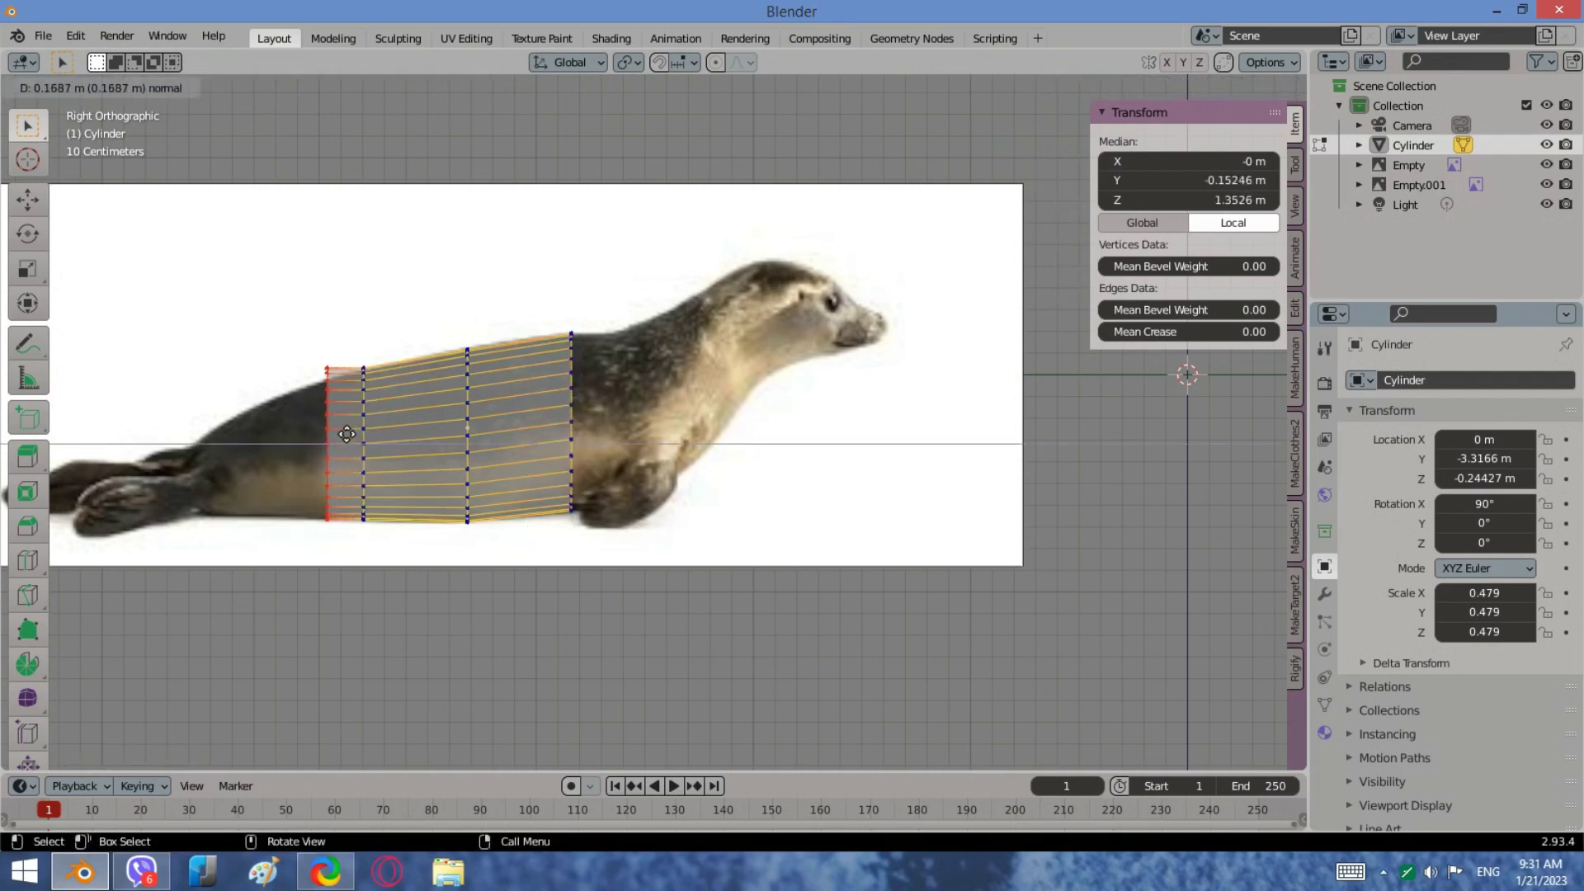
pyautogui.press('y')
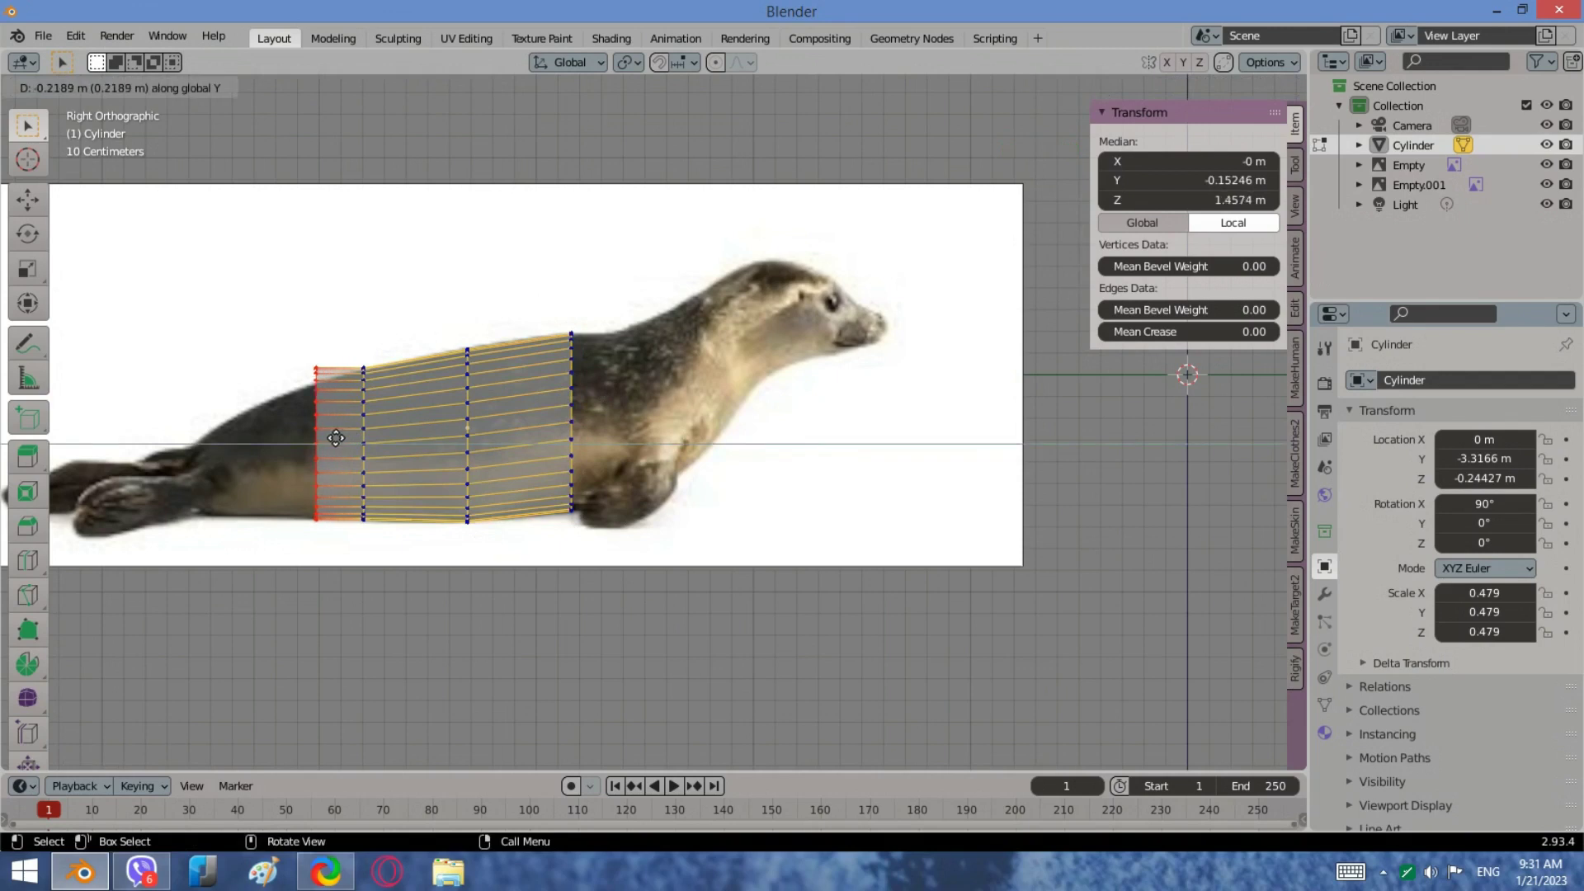
pyautogui.click(324, 439)
# Step: Scale down the extruded tail-side ring and lower it along the Z axis onto the seal's belly line
pyautogui.scroll(5, 595, 364)
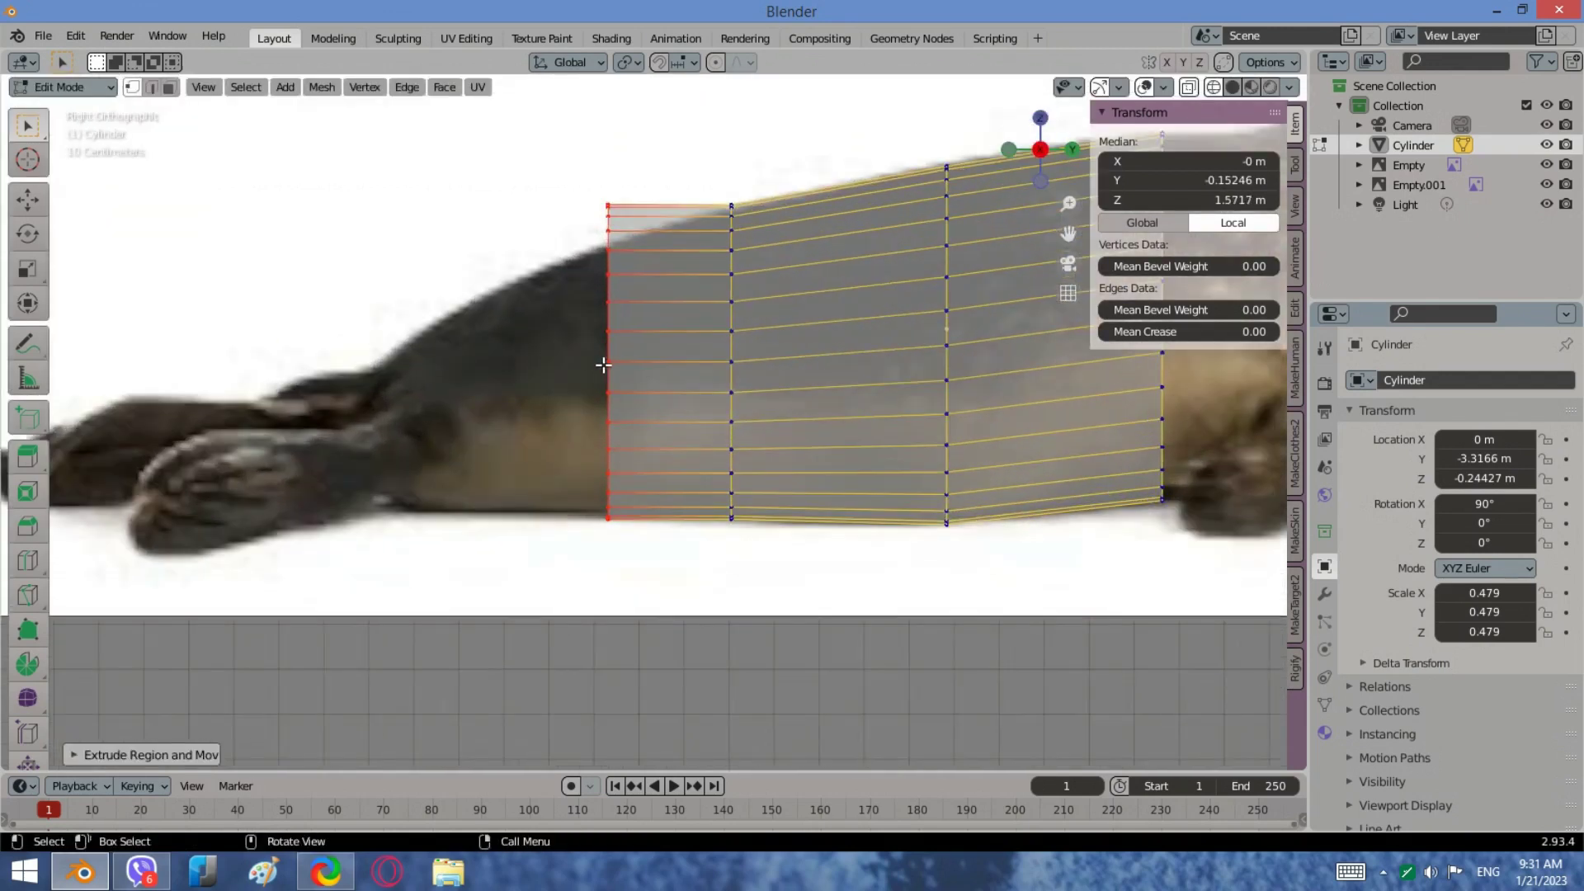
pyautogui.press('s')
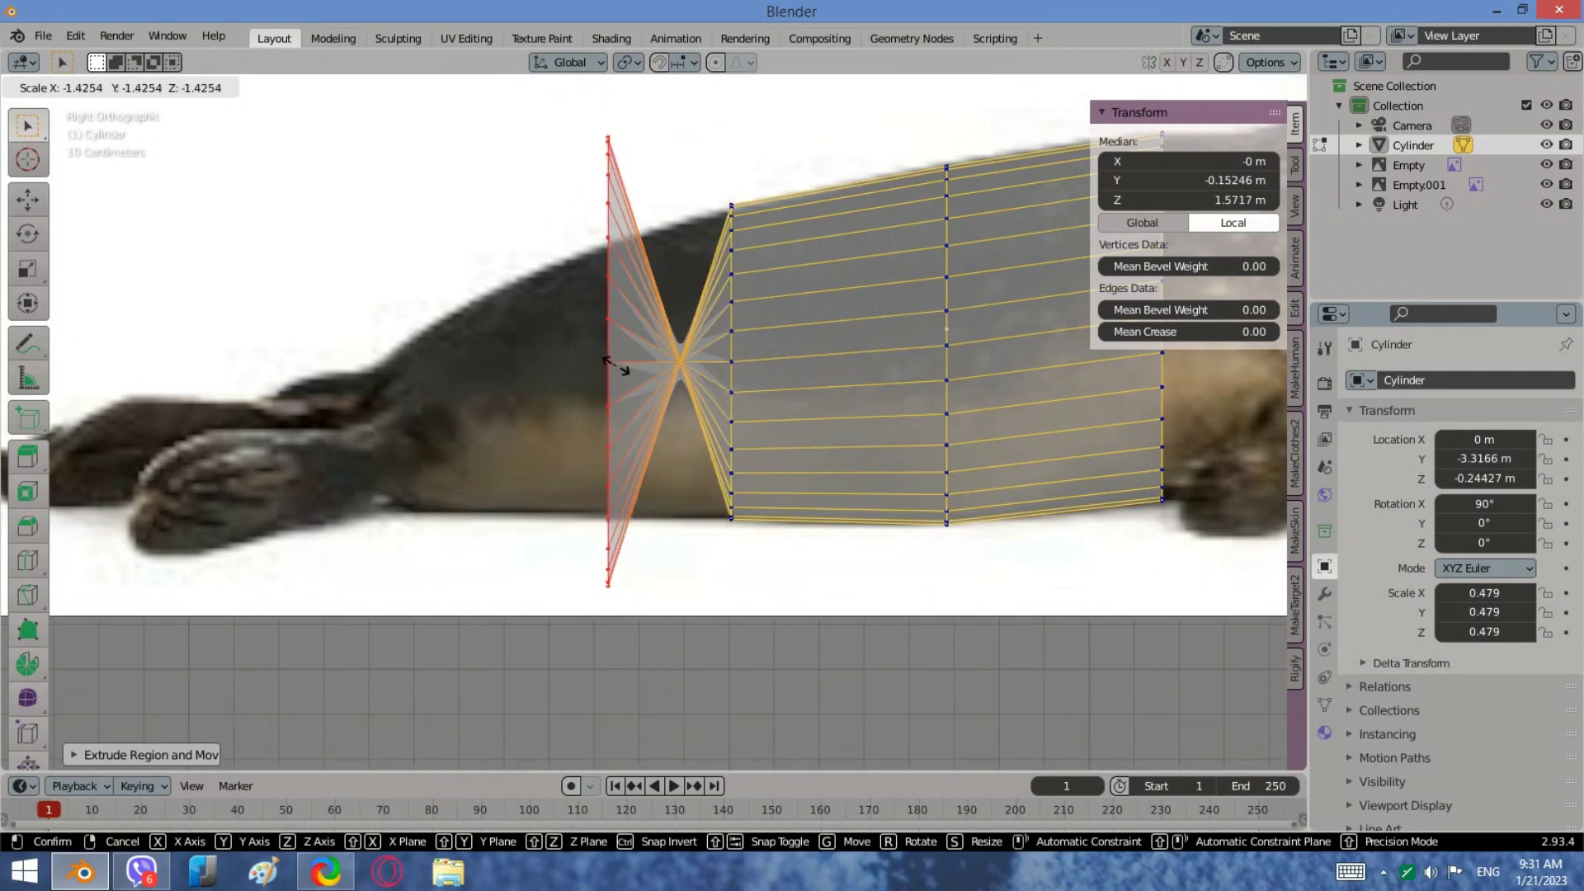
pyautogui.rightClick(616, 367)
pyautogui.press('s')
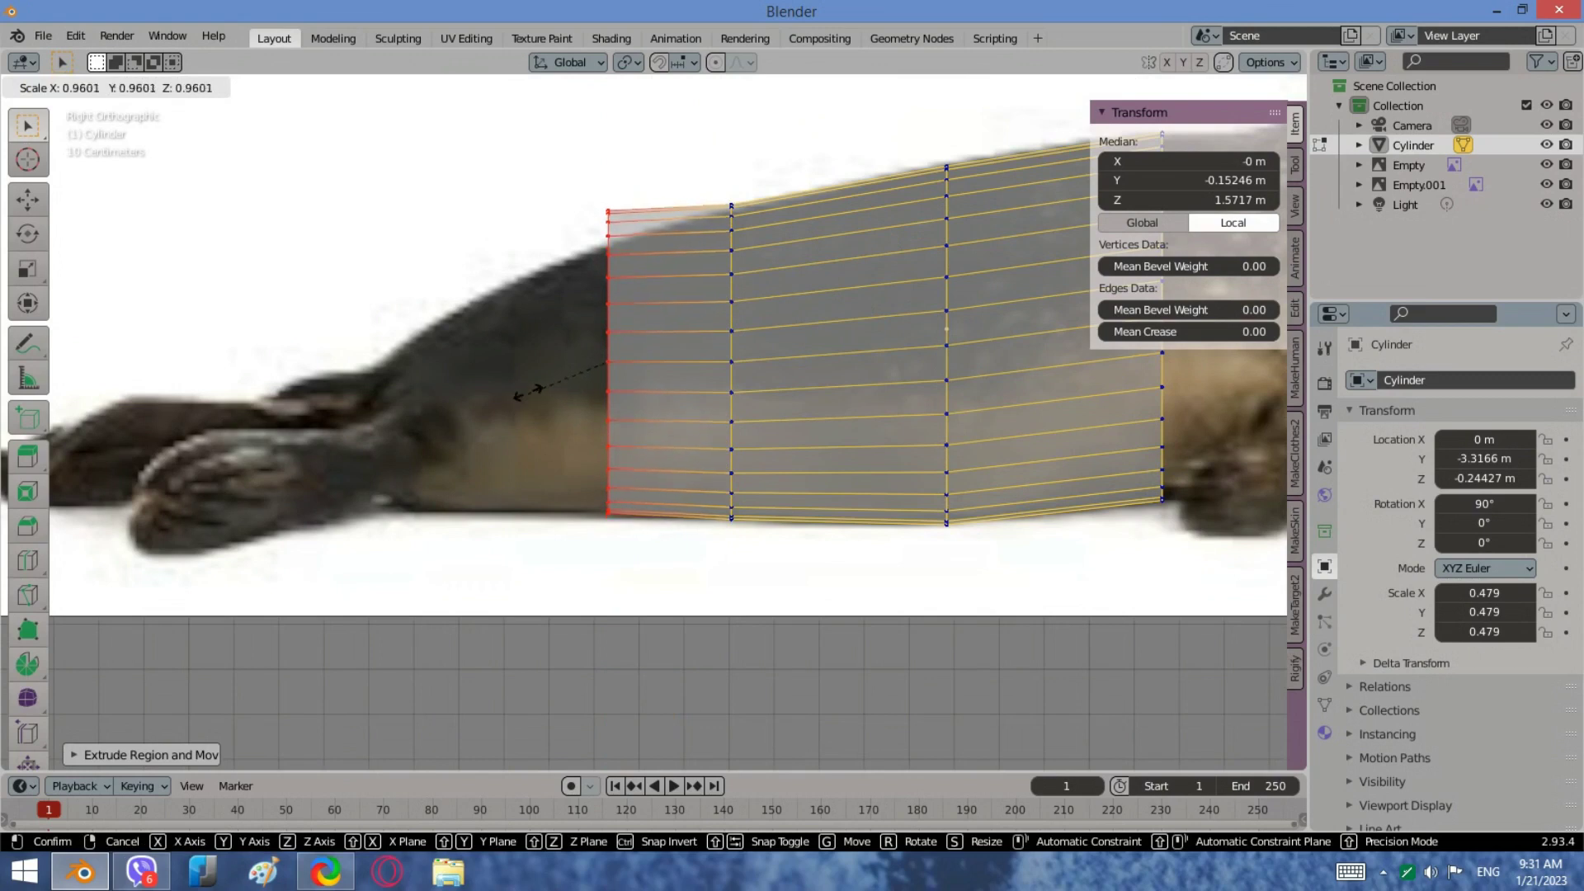
pyautogui.click(566, 381)
pyautogui.press('g')
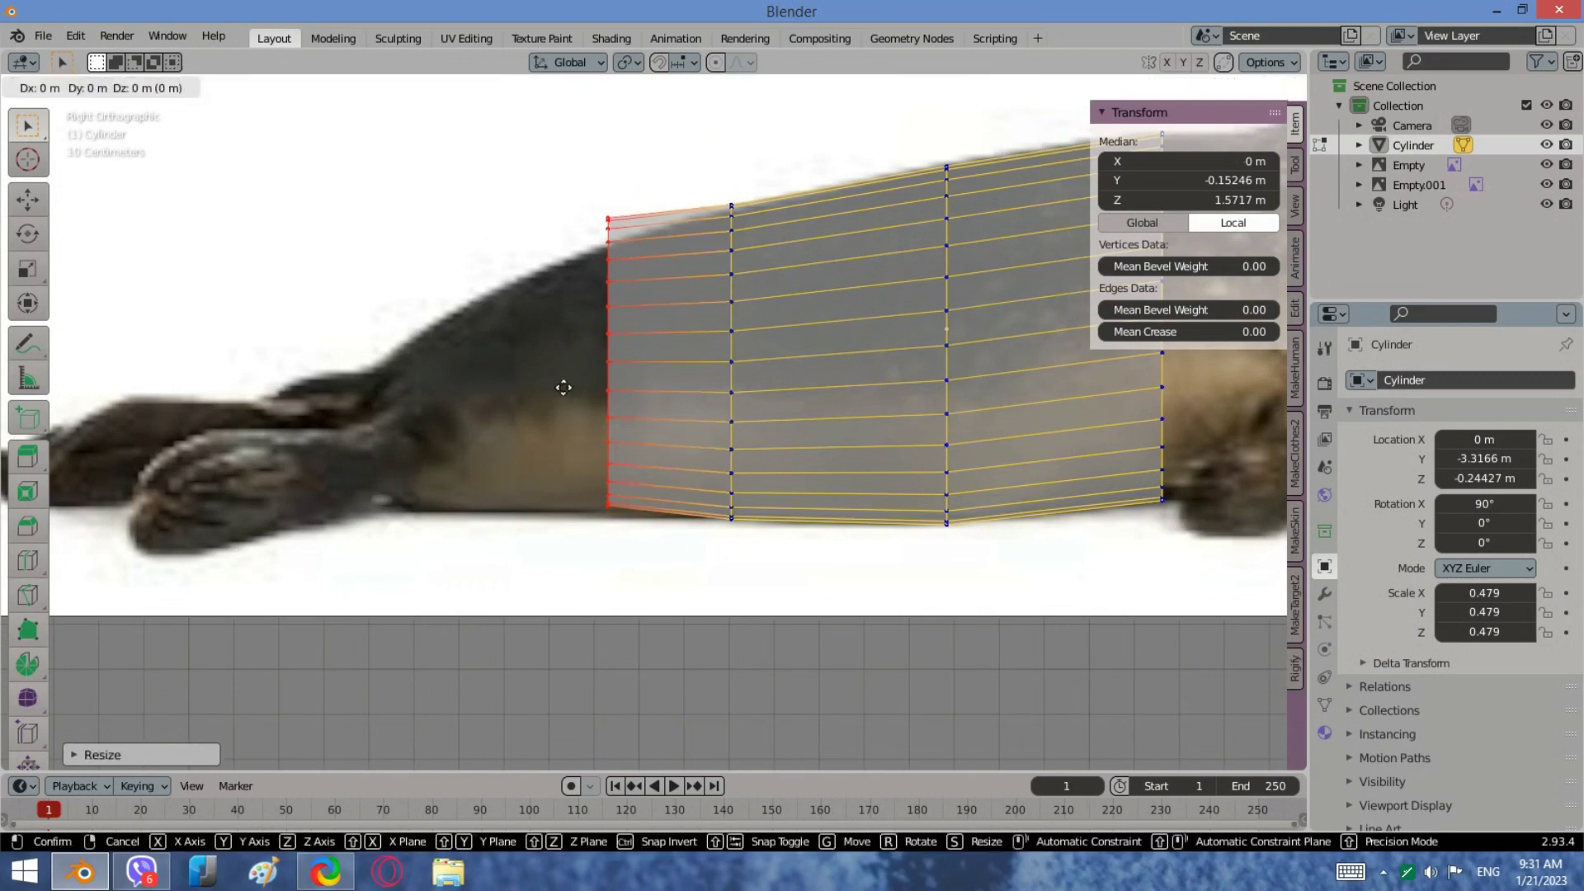
pyautogui.press('z')
pyautogui.click(573, 394)
# Step: Scale the extruded tail-side ring by about 0.95 so its edges meet the seal's back and belly outlines
pyautogui.press('s')
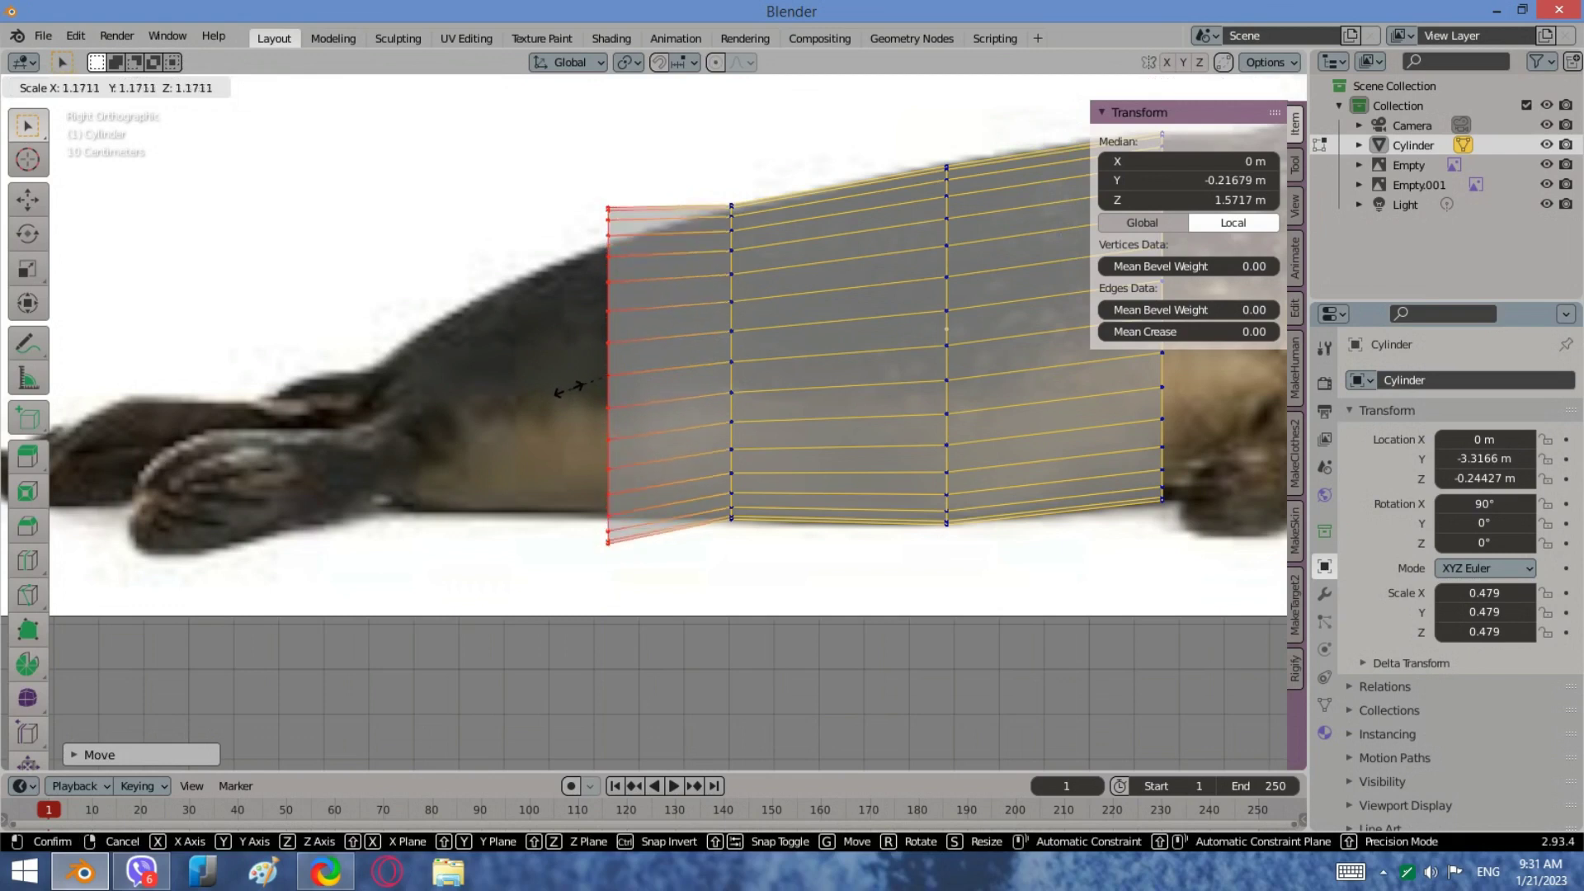
pyautogui.rightClick(564, 383)
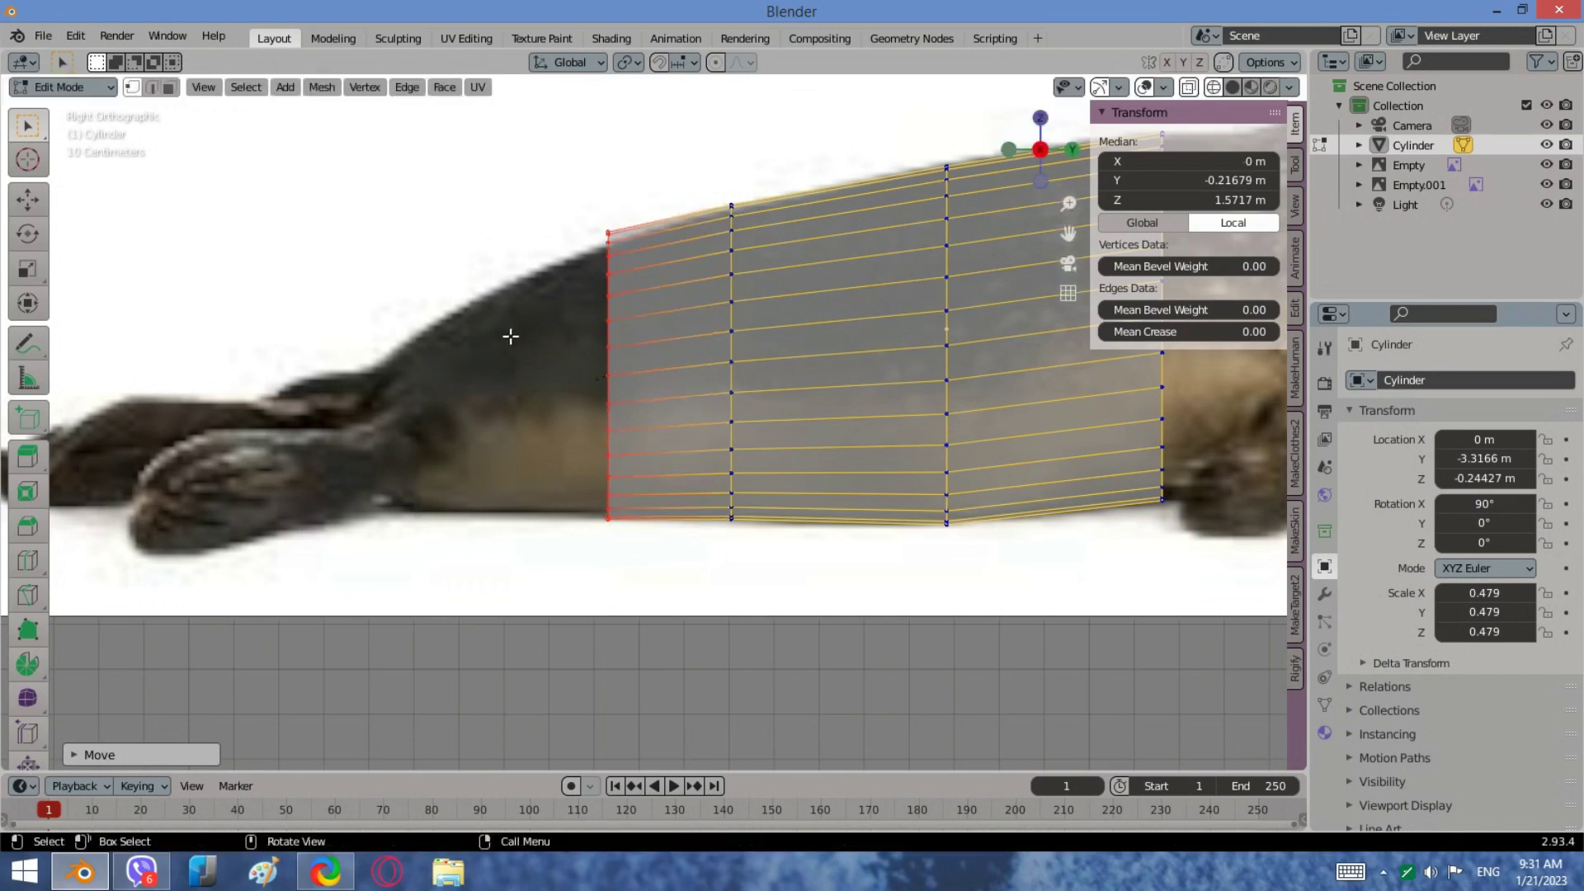
pyautogui.scroll(2, 510, 336)
pyautogui.press('s')
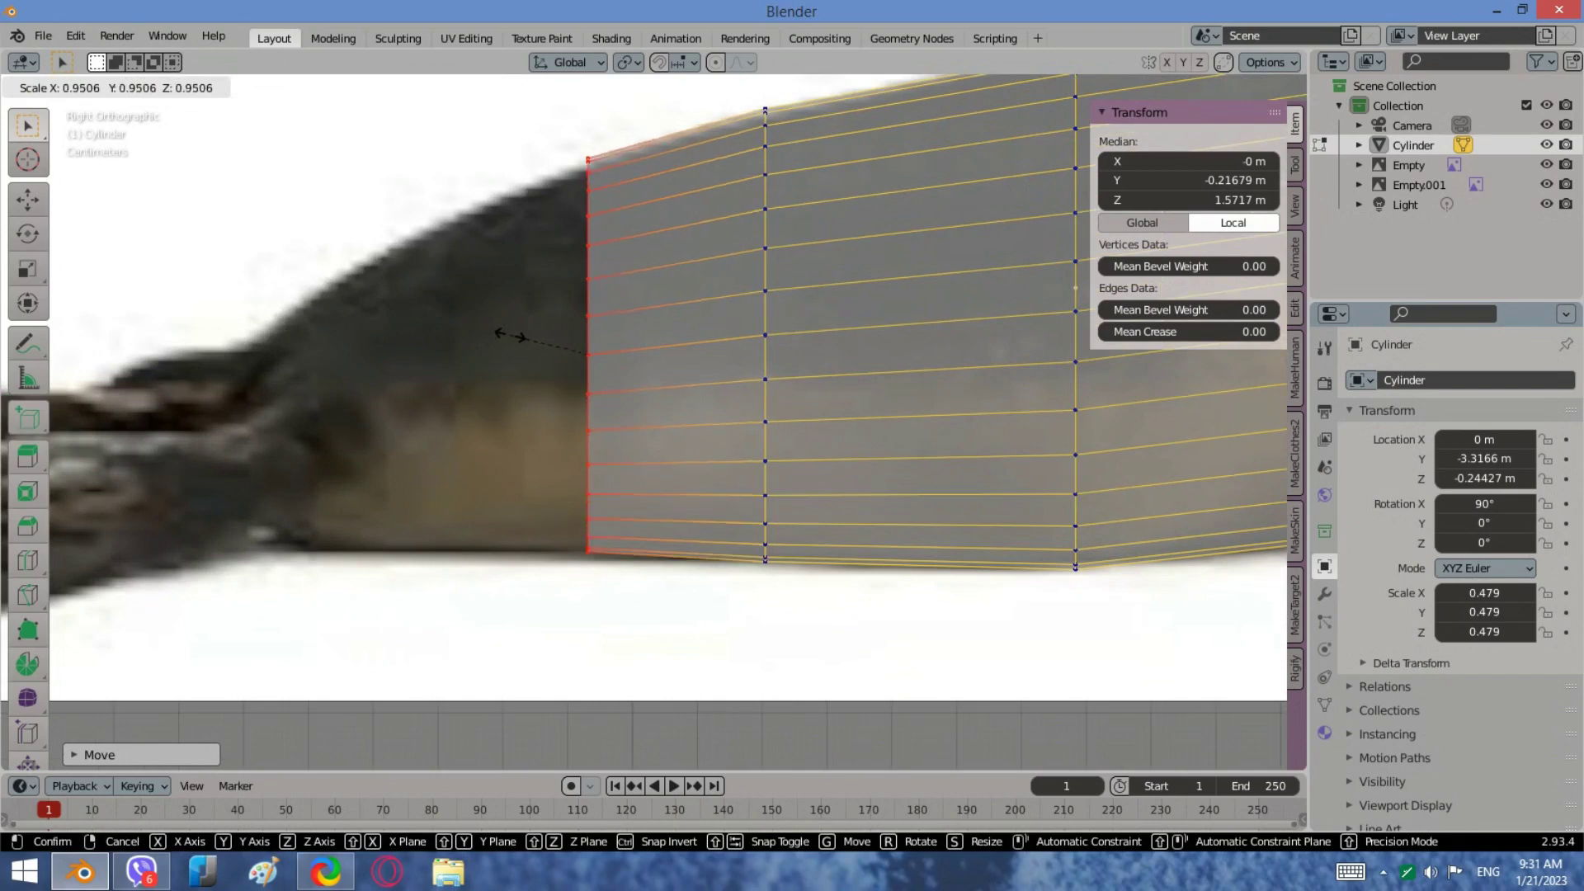
pyautogui.click(513, 334)
pyautogui.scroll(-4, 818, 415)
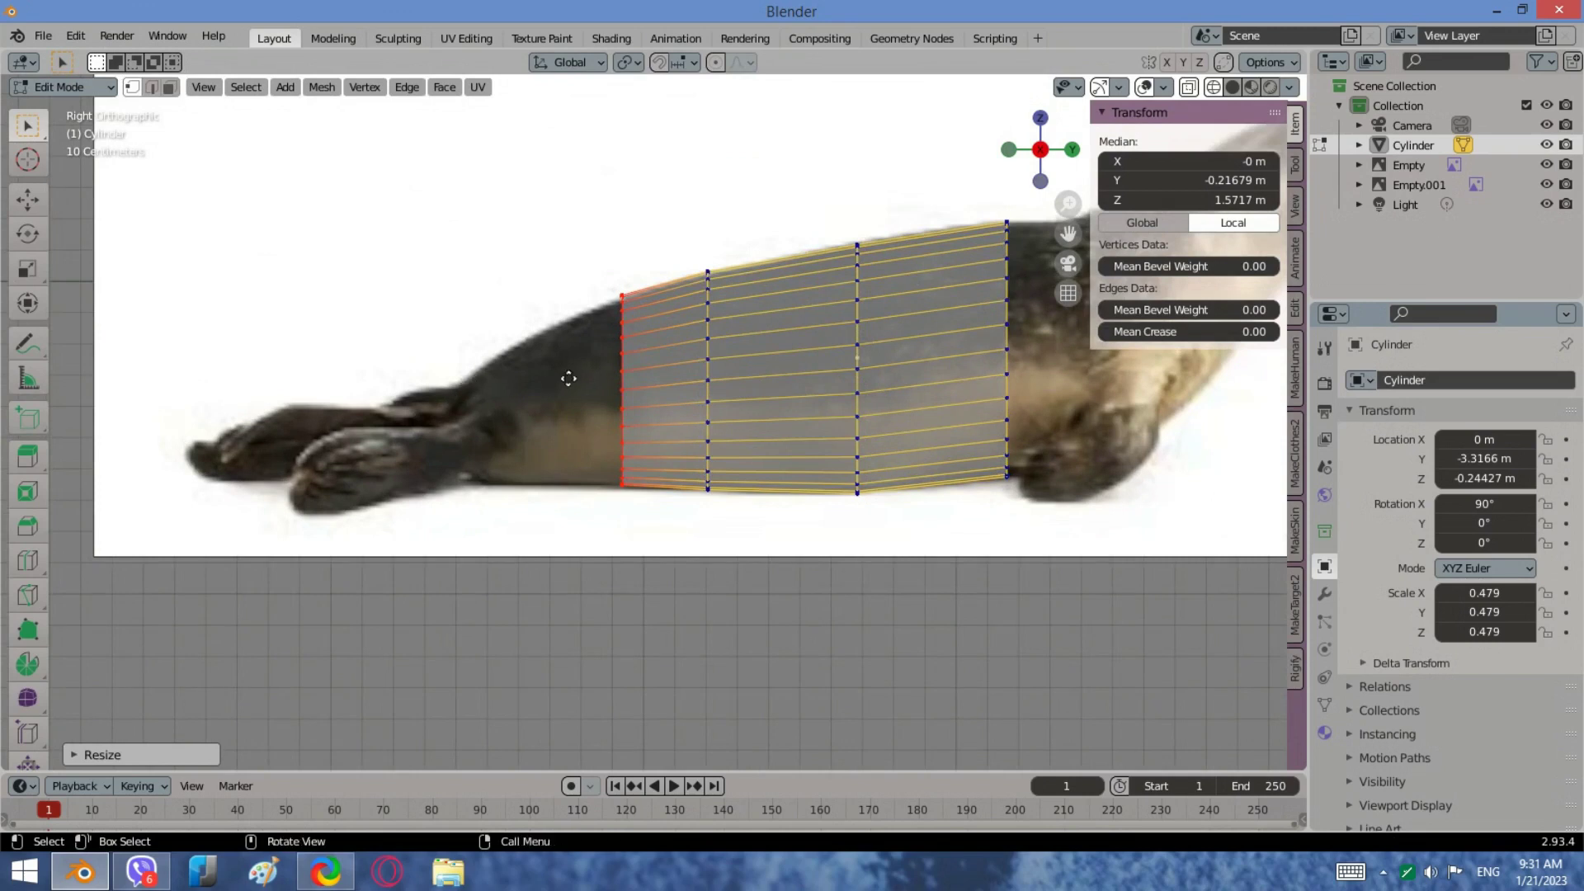
# Step: Extrude the cylinder's tail-side end ring to the base of the hind flippers and scale the new ring down
pyautogui.press('e')
pyautogui.click(467, 316)
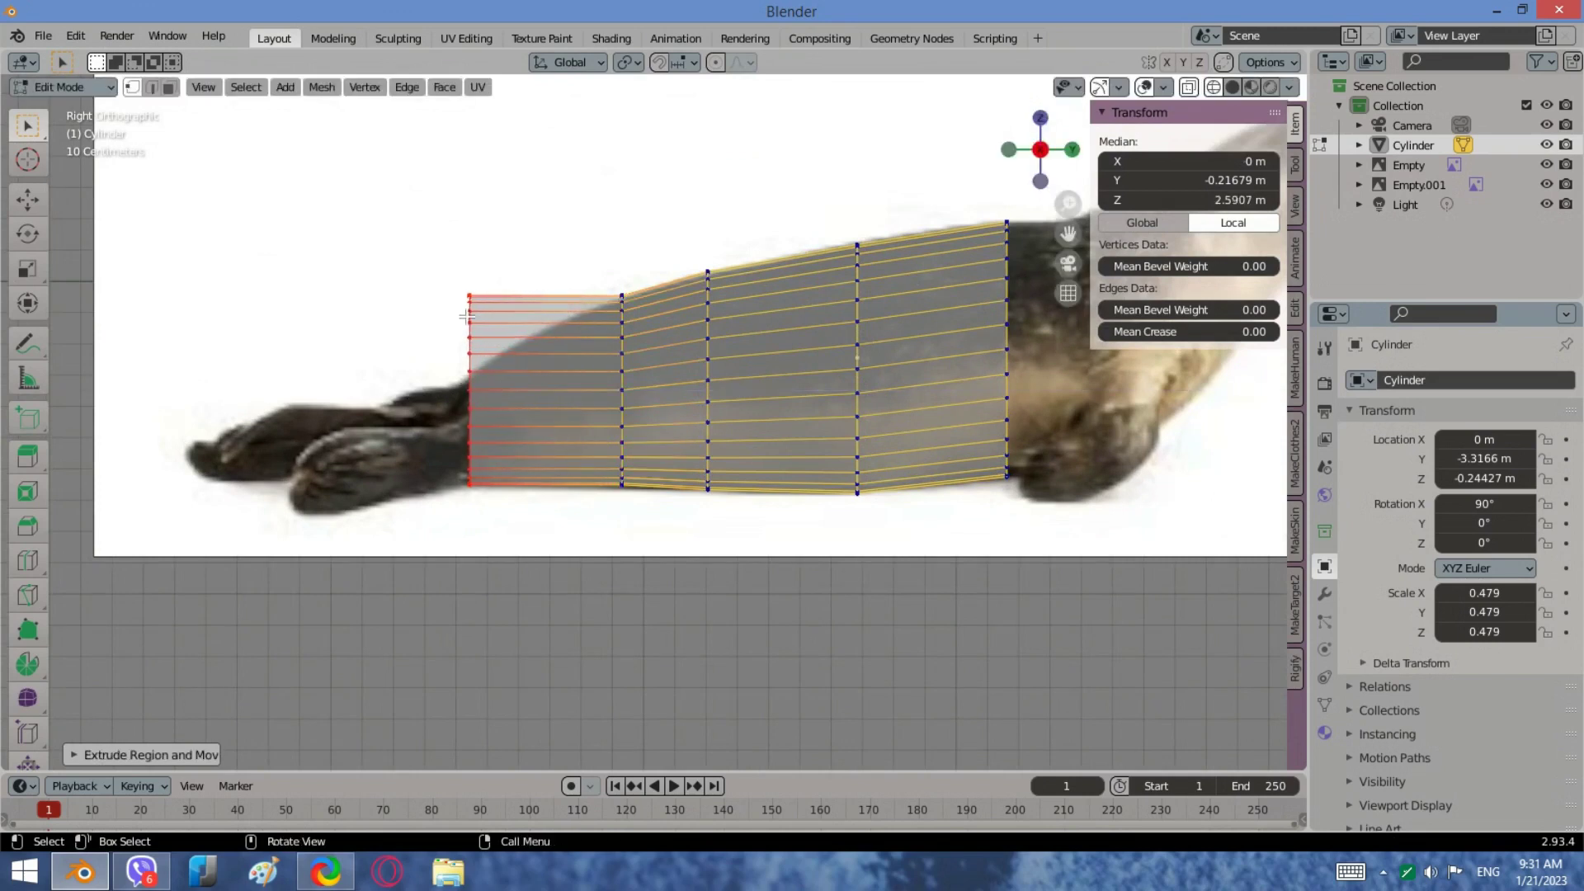
pyautogui.press('s')
pyautogui.click(485, 321)
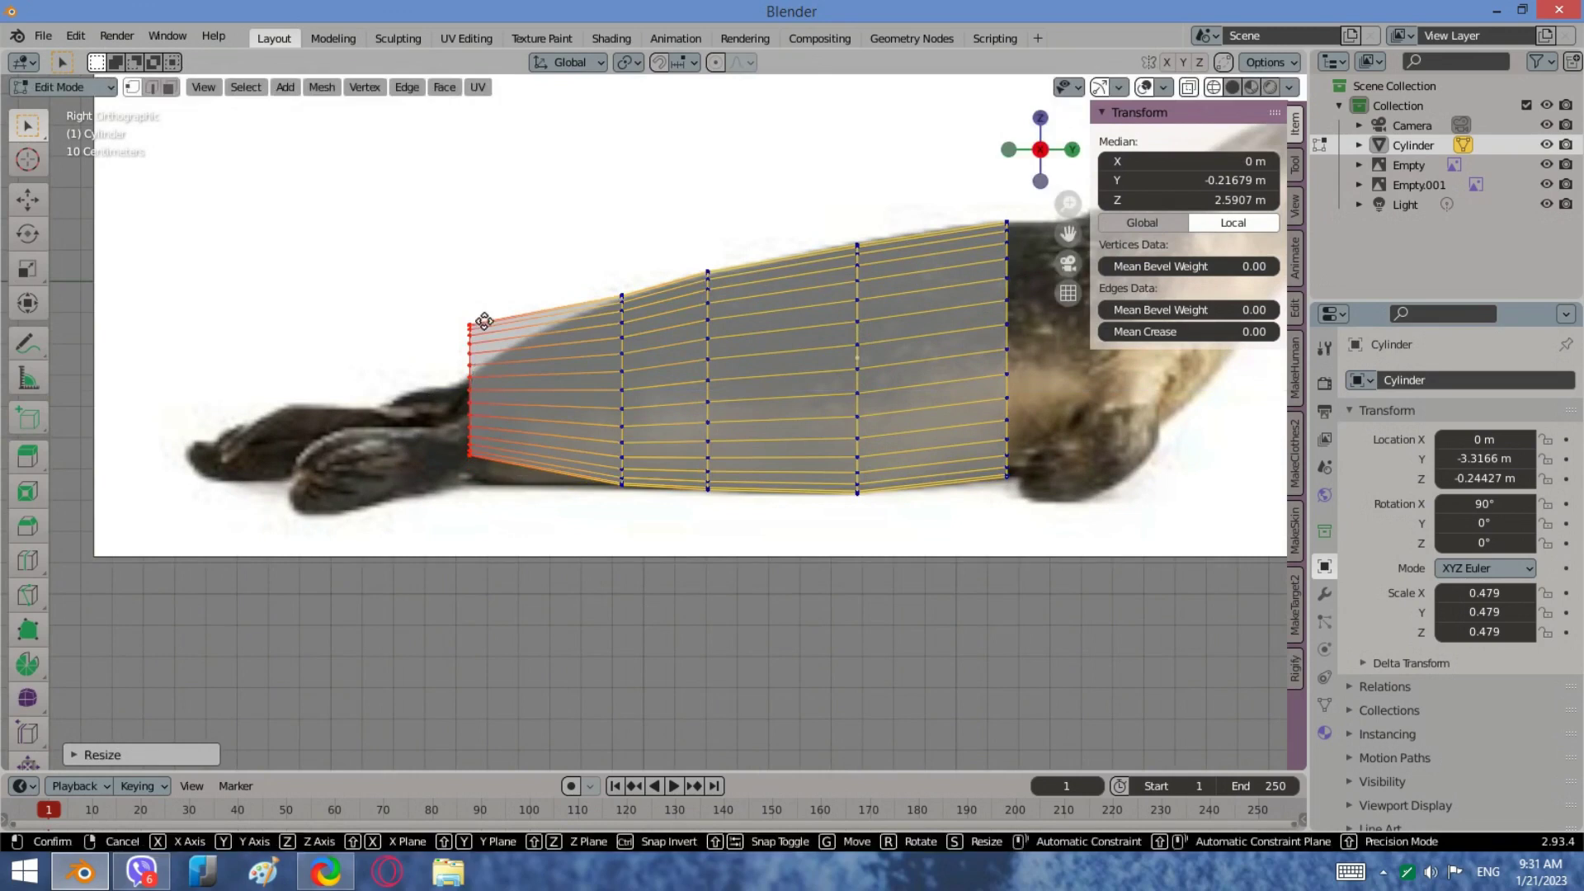
# Step: Lower the new tail-side ring onto the belly line and scale it by about 0.95 to fit the outline at the hind flippers
pyautogui.press('g')
pyautogui.click(492, 361)
pyautogui.press('s')
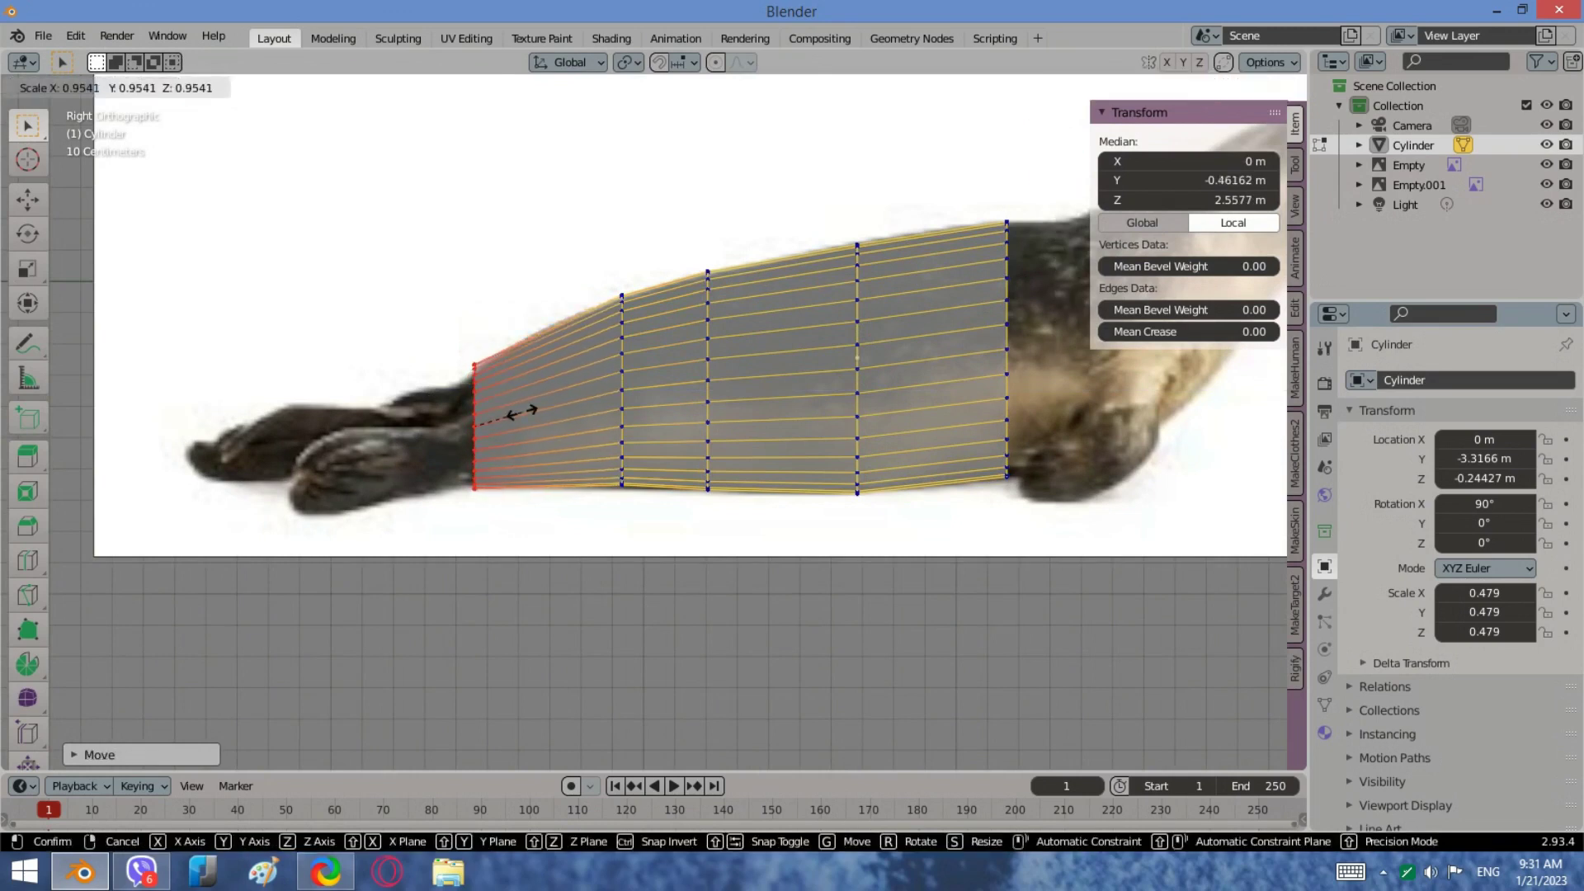
pyautogui.click(522, 412)
pyautogui.scroll(-2, 967, 377)
pyautogui.scroll(1, 281, 418)
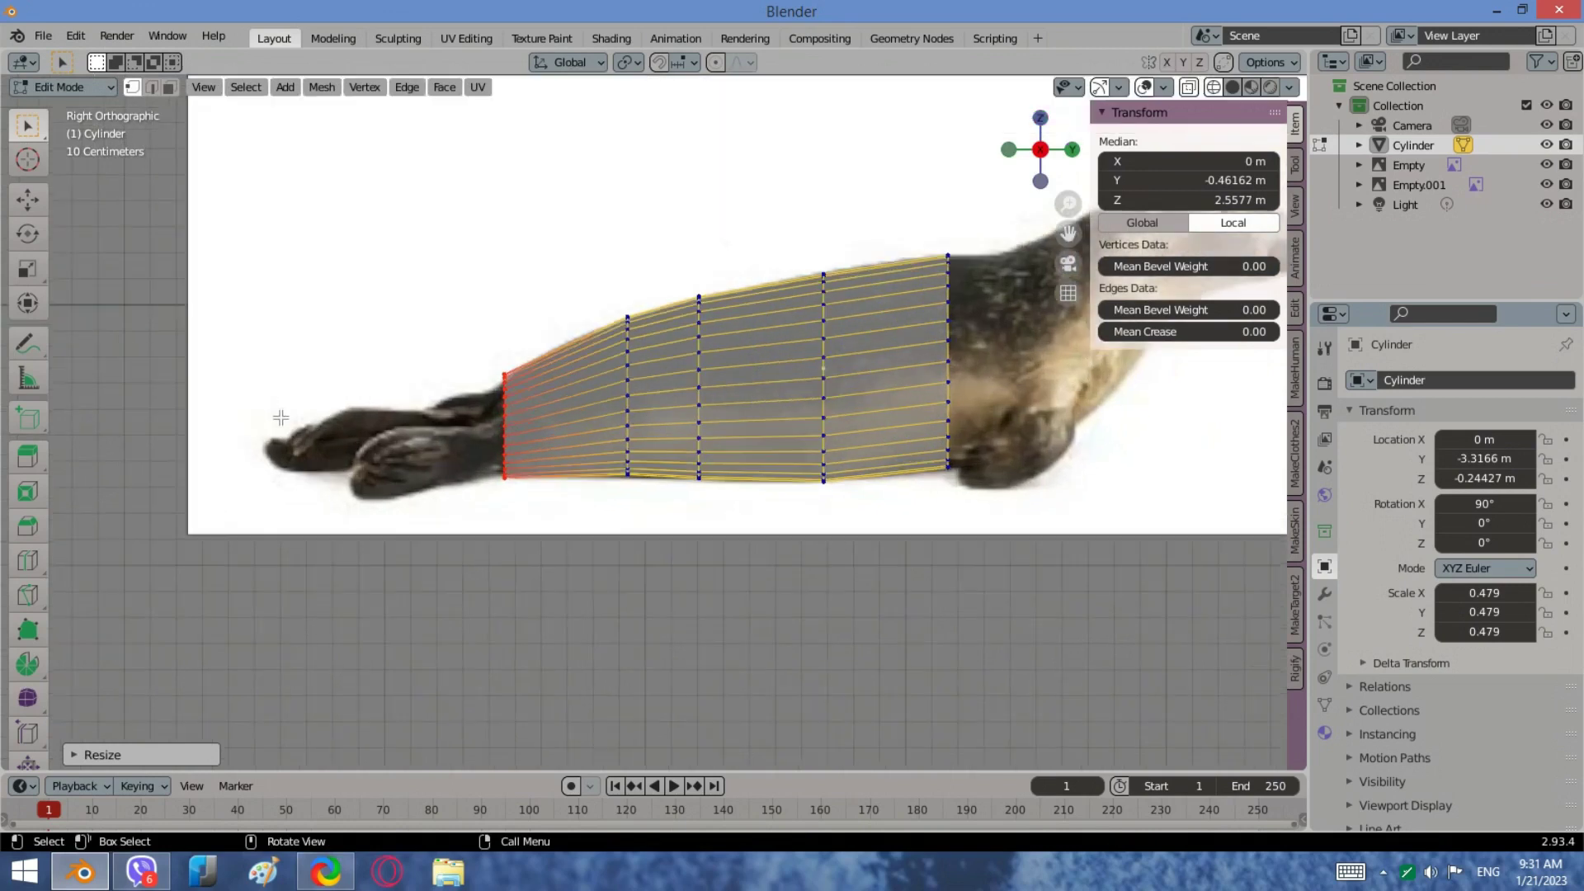
# Step: Extrude the cylinder's head-side end ring along the Y axis toward the seal's head, over the front flipper
pyautogui.scroll(-1, 246, 416)
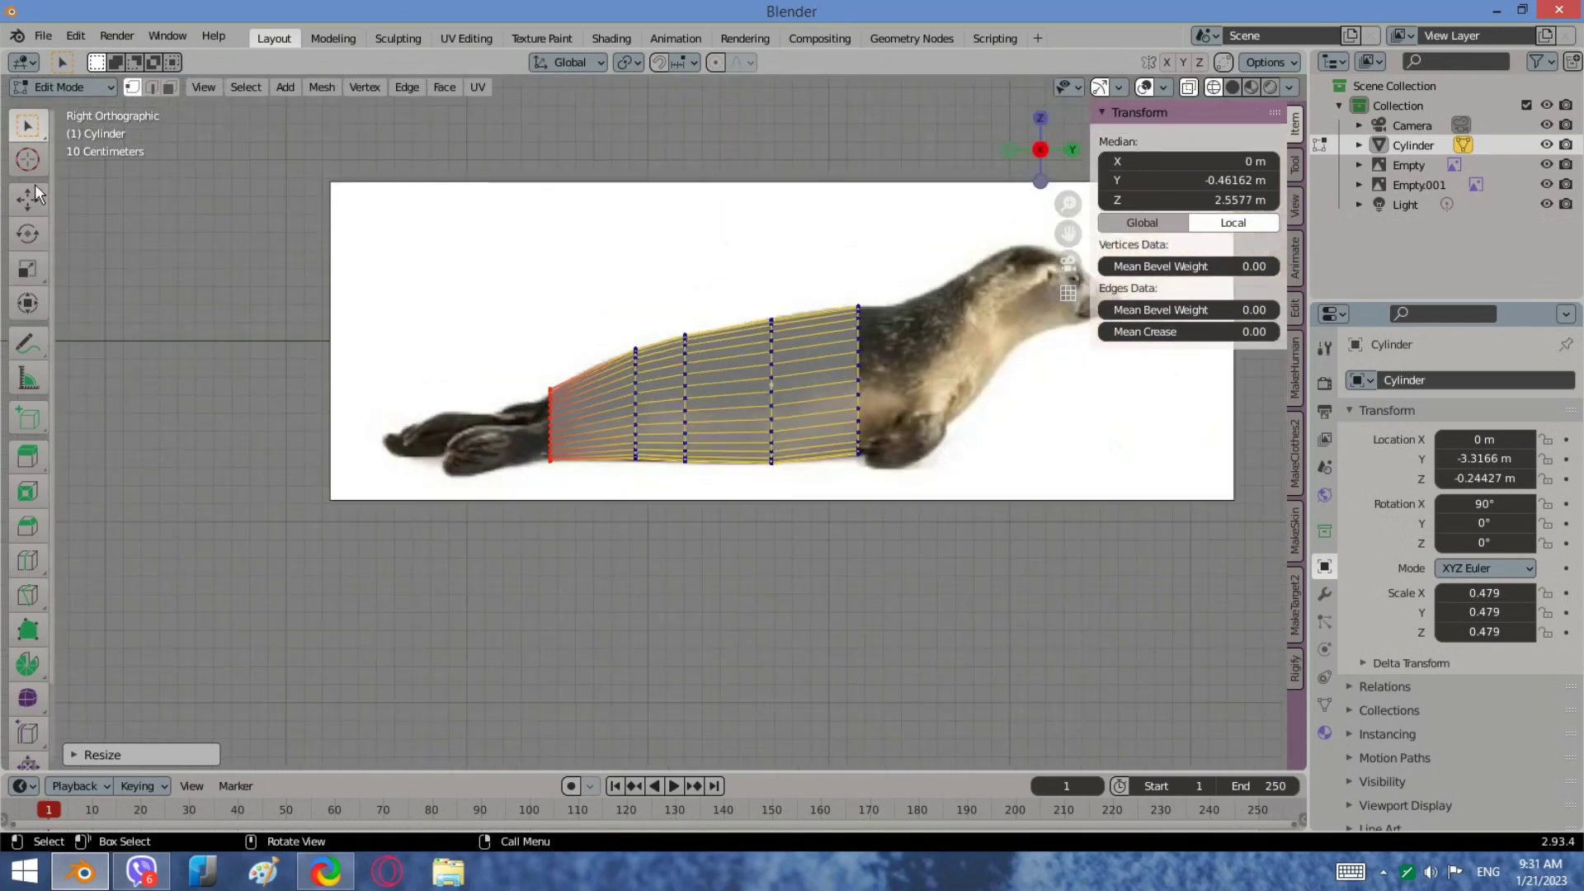
pyautogui.moveTo(900, 466); pyautogui.dragTo(830, 269)
pyautogui.keyDown('shift'); pyautogui.moveTo(992, 377); pyautogui.dragTo(775, 424, button='middle'); pyautogui.keyUp('shift')
pyautogui.scroll(1, 775, 424)
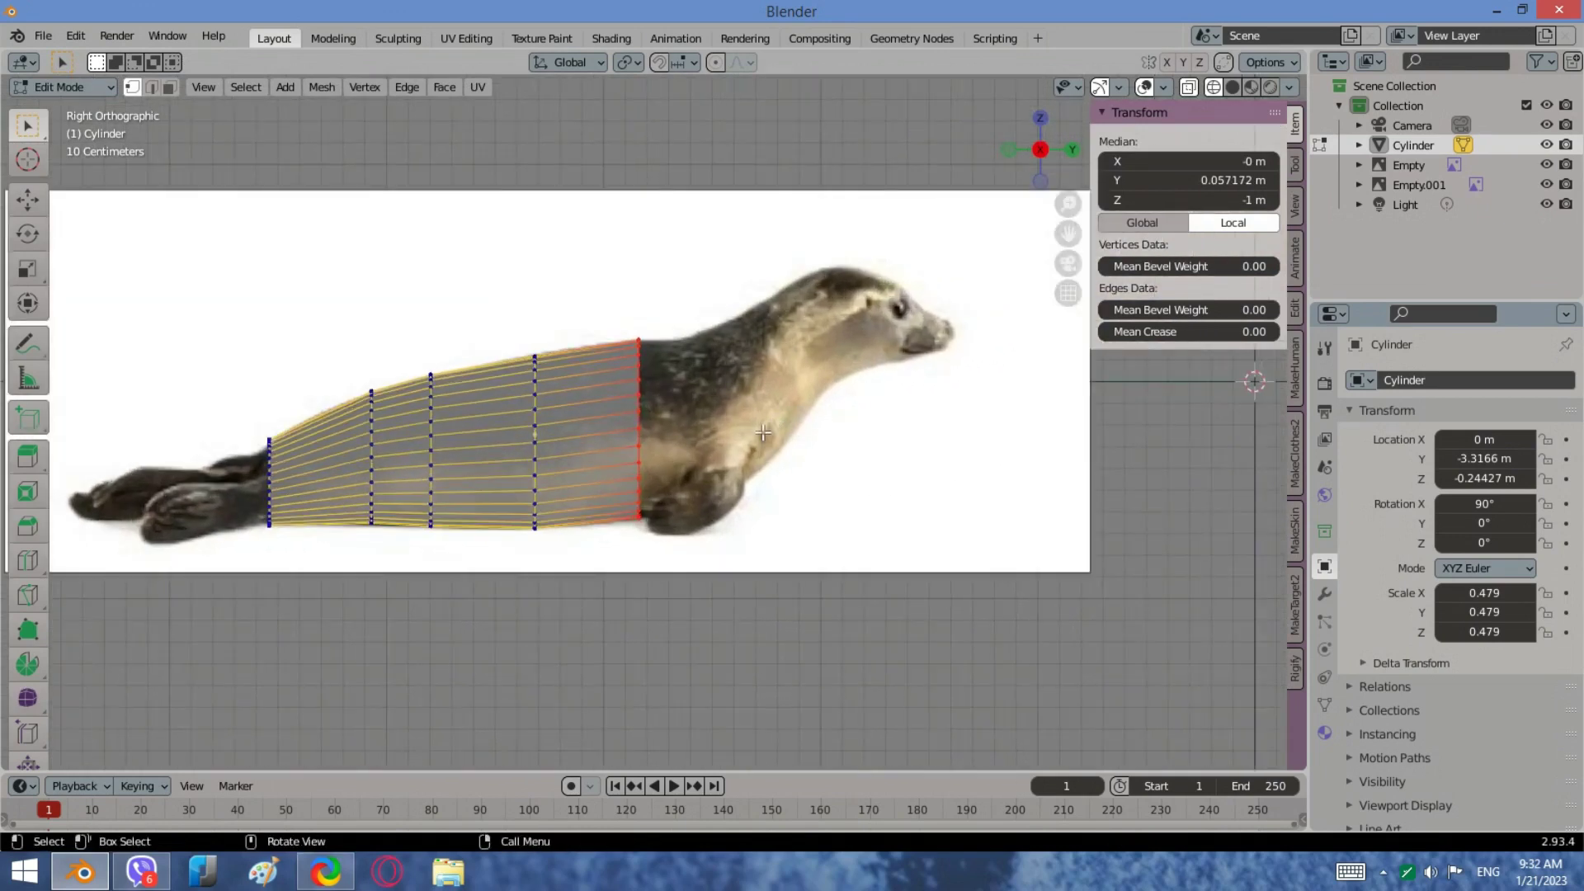
pyautogui.press('e')
pyautogui.click(820, 433)
# Step: Scale the extruded head-side ring down slightly and raise it to the seal's back outline
pyautogui.press('s')
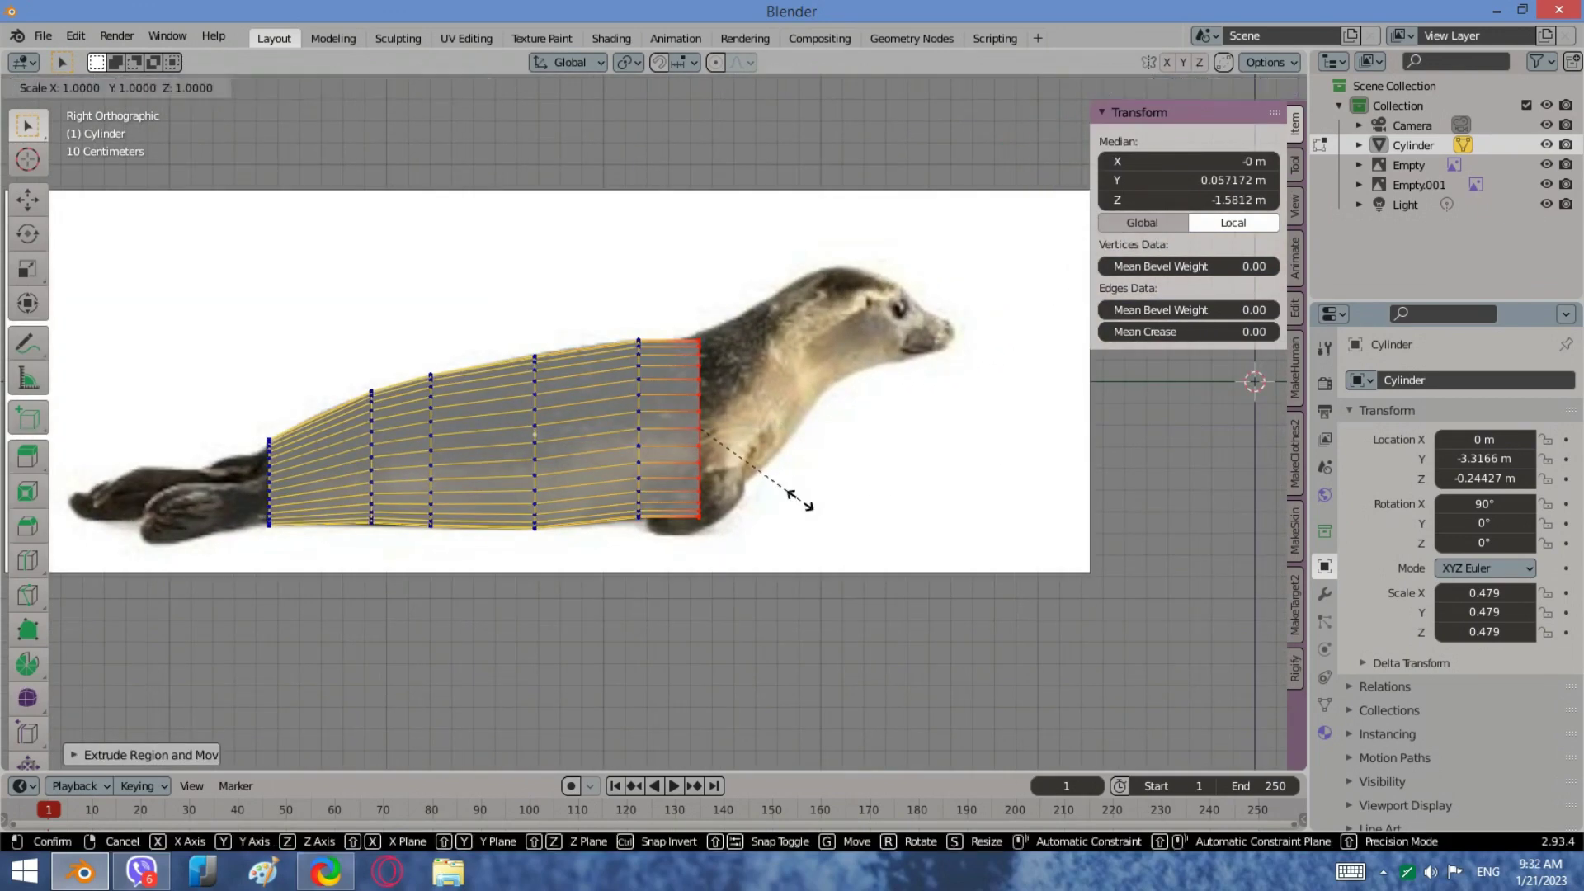
pyautogui.click(786, 501)
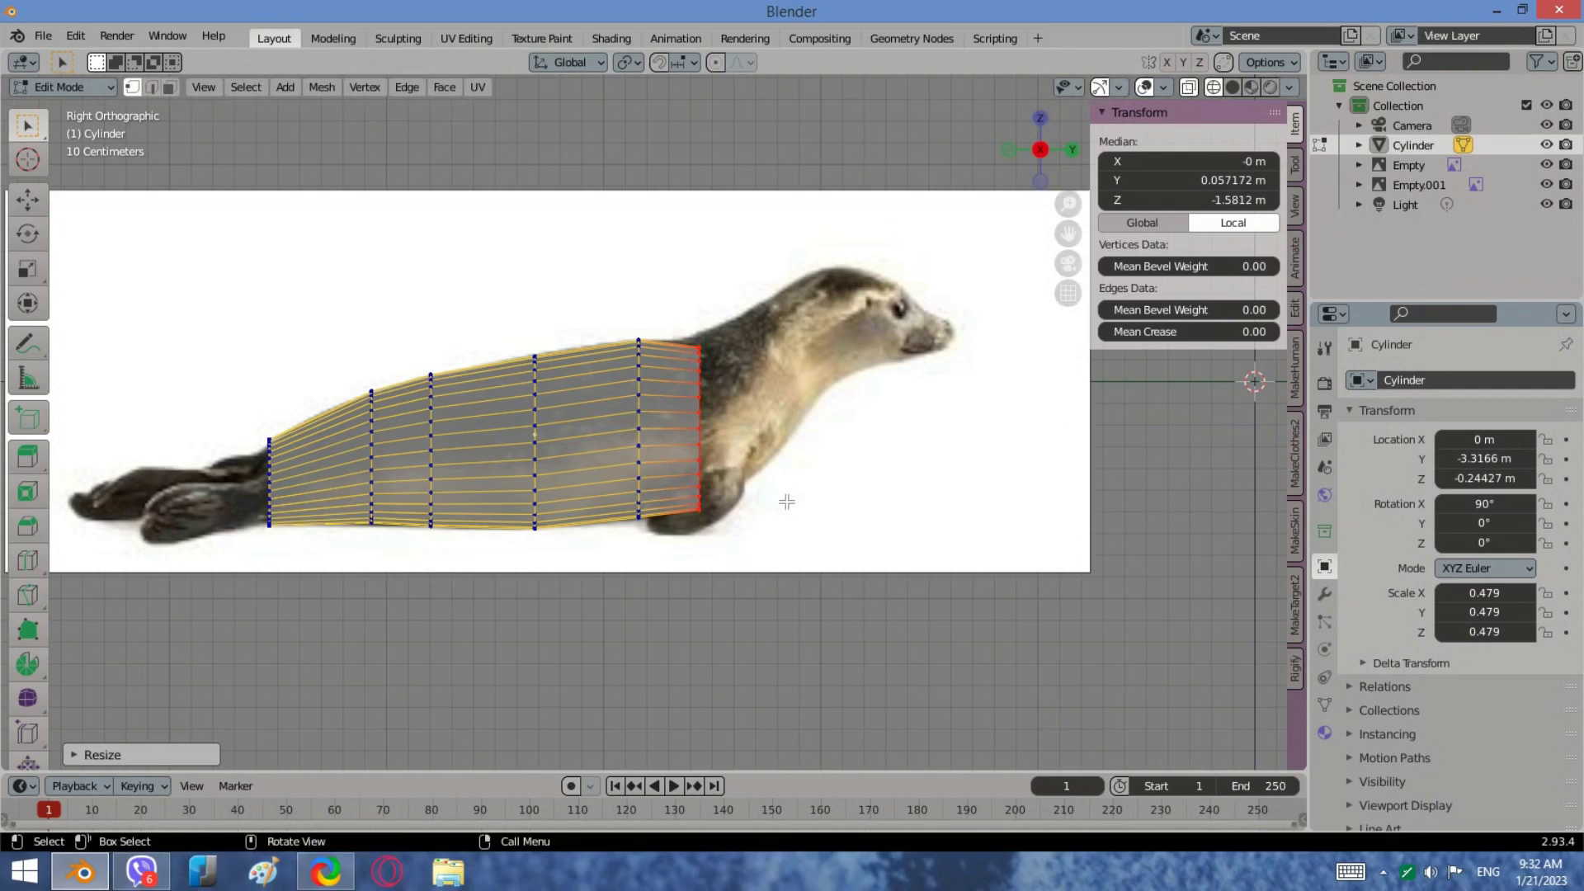
pyautogui.press('g')
pyautogui.click(723, 453)
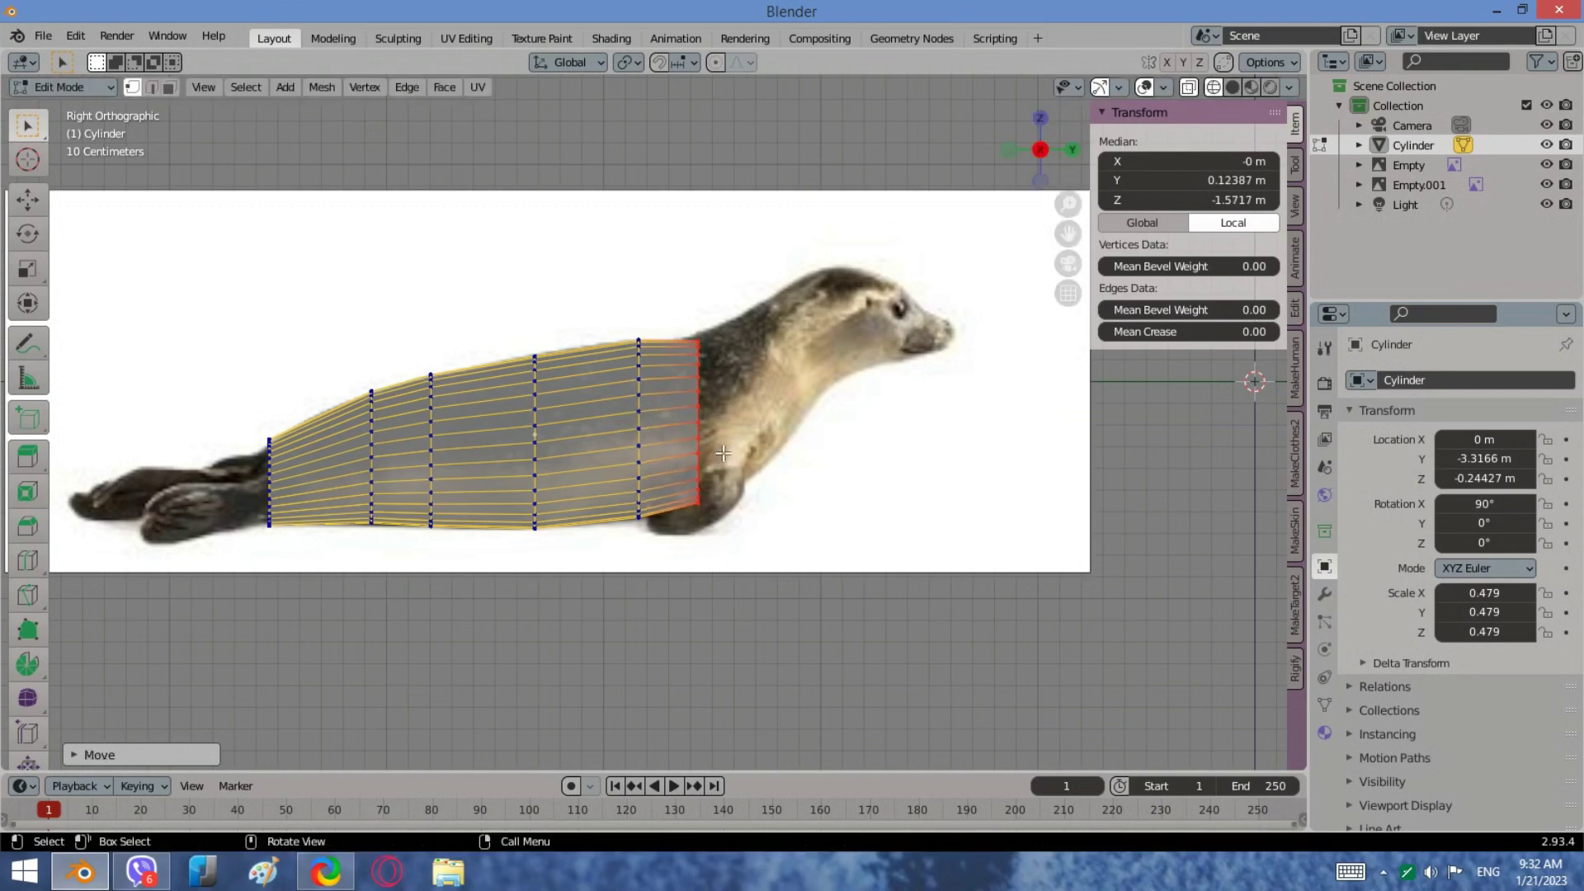
# Step: In Object Mode, move the front-view reference image along the X axis to about 0.03 m, centring the seal's face on the cylinder
pyautogui.click(1072, 154)
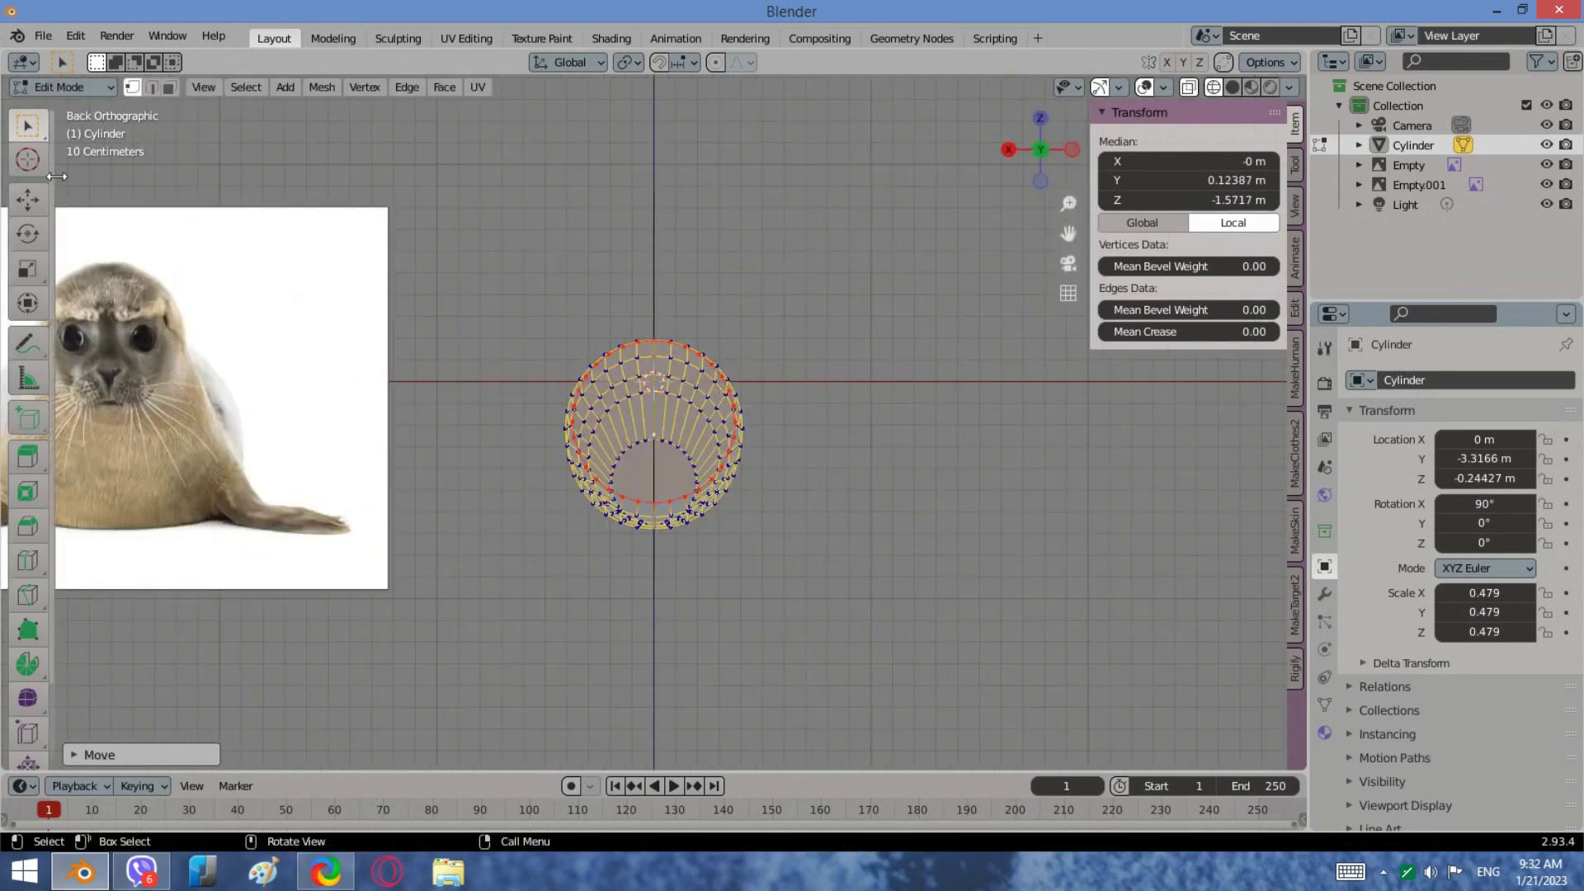
pyautogui.click(387, 203)
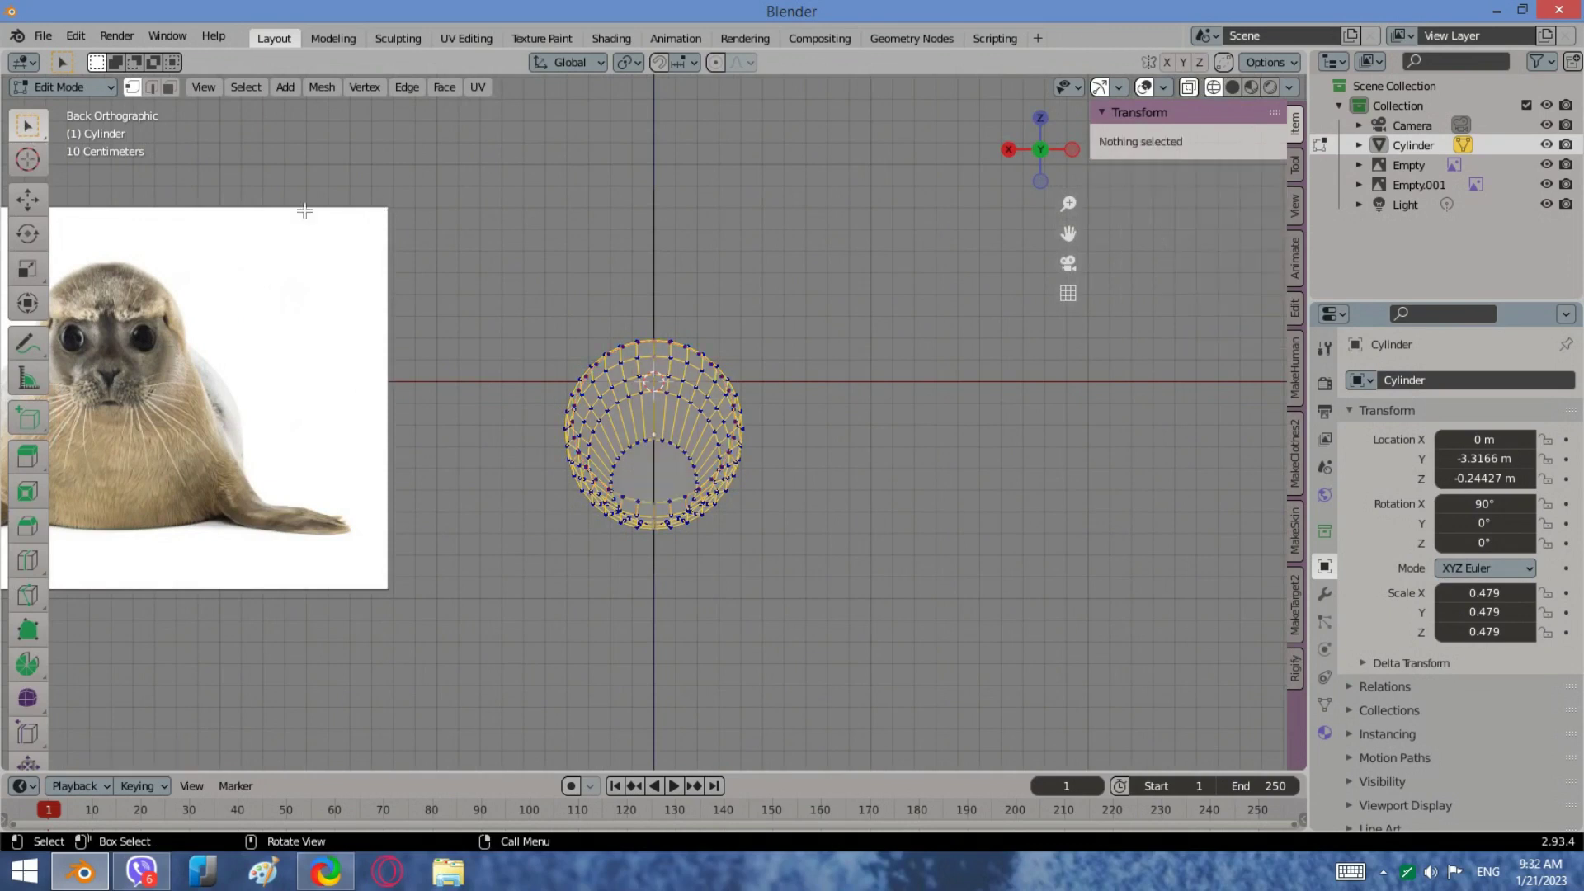
pyautogui.click(51, 86)
pyautogui.click(72, 104)
pyautogui.click(295, 208)
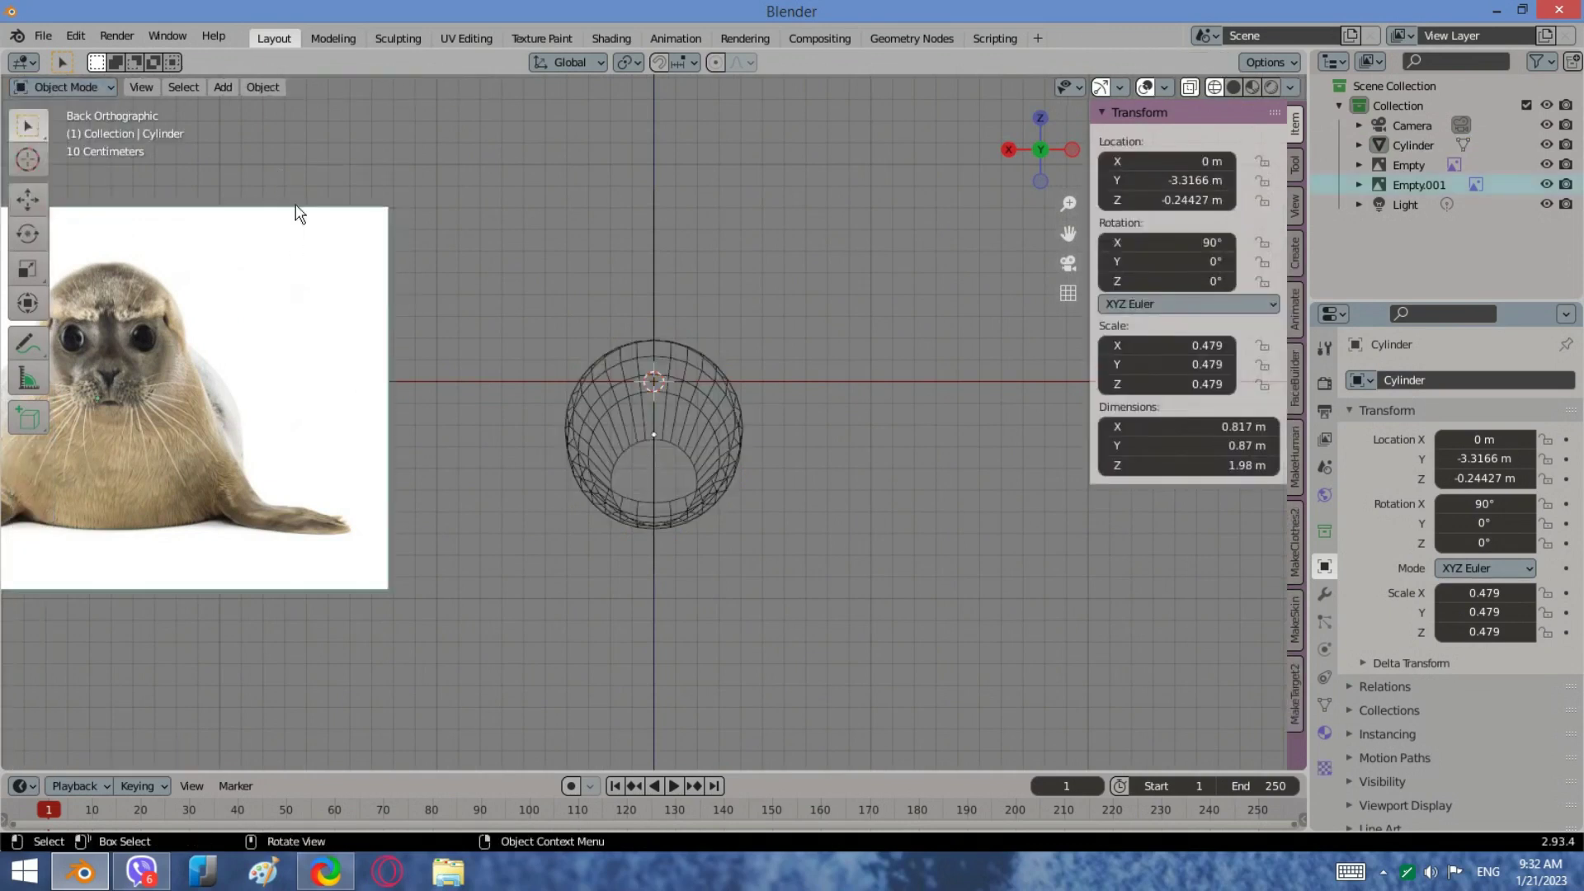
pyautogui.press('g')
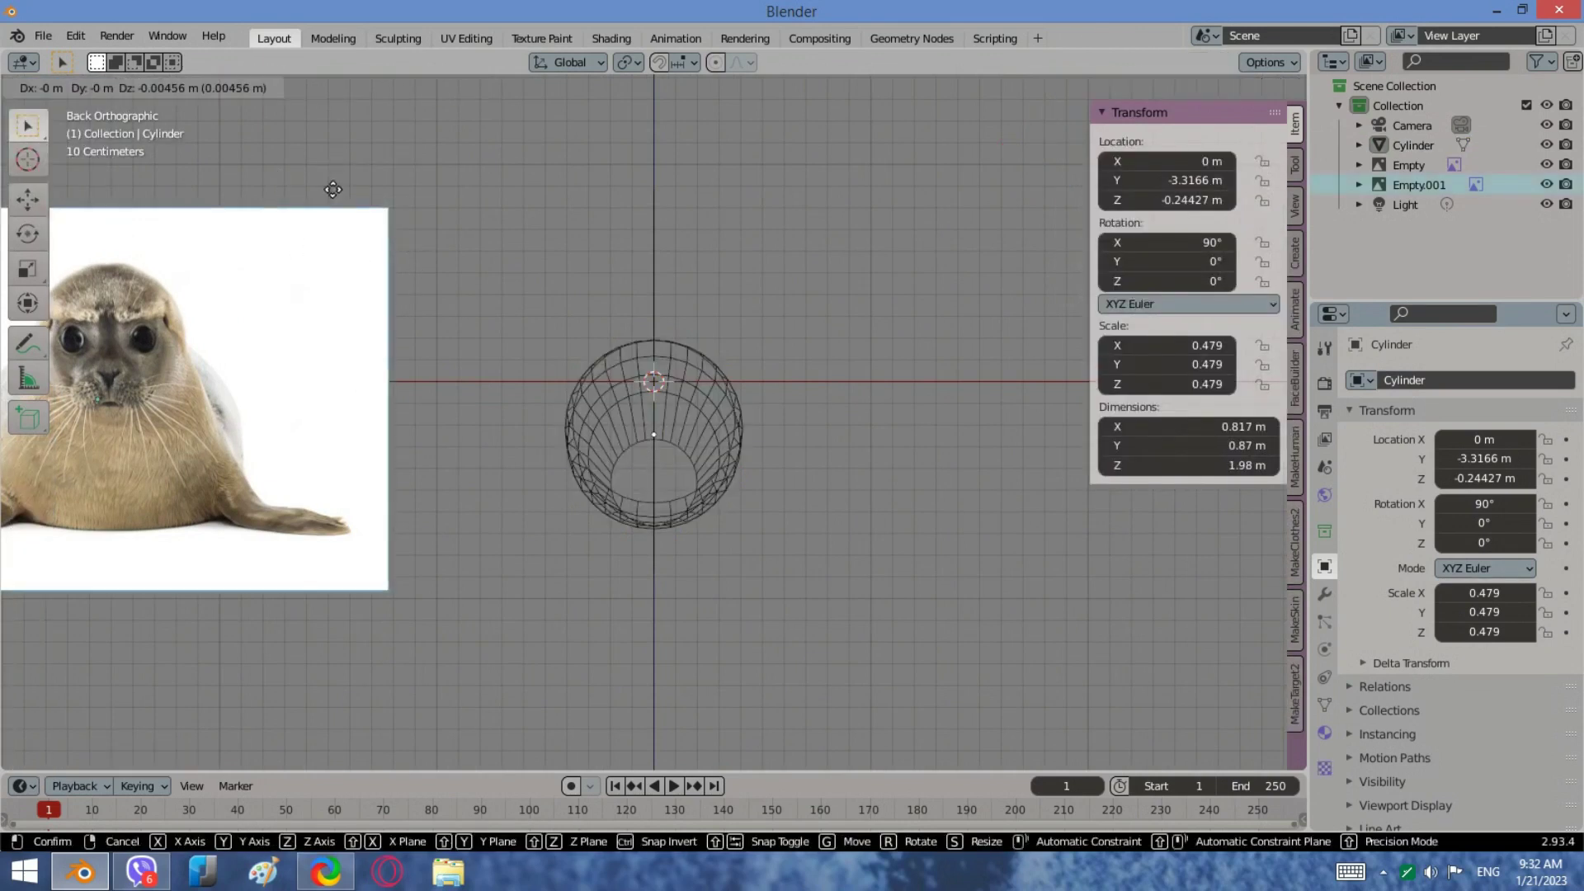
pyautogui.press('x')
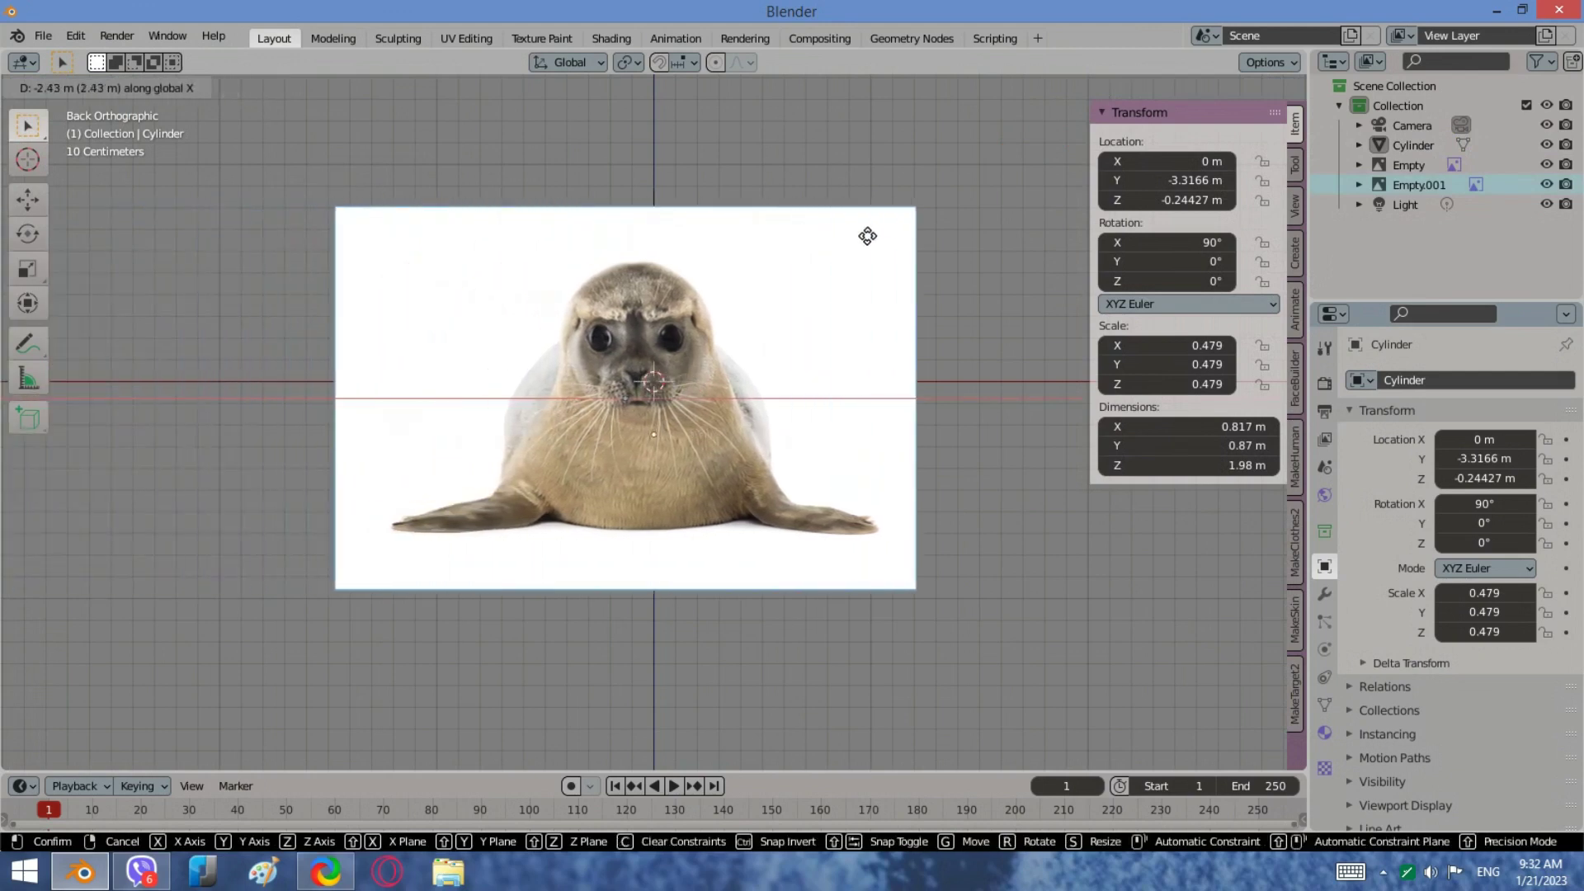
pyautogui.click(882, 236)
pyautogui.scroll(-3, 618, 393)
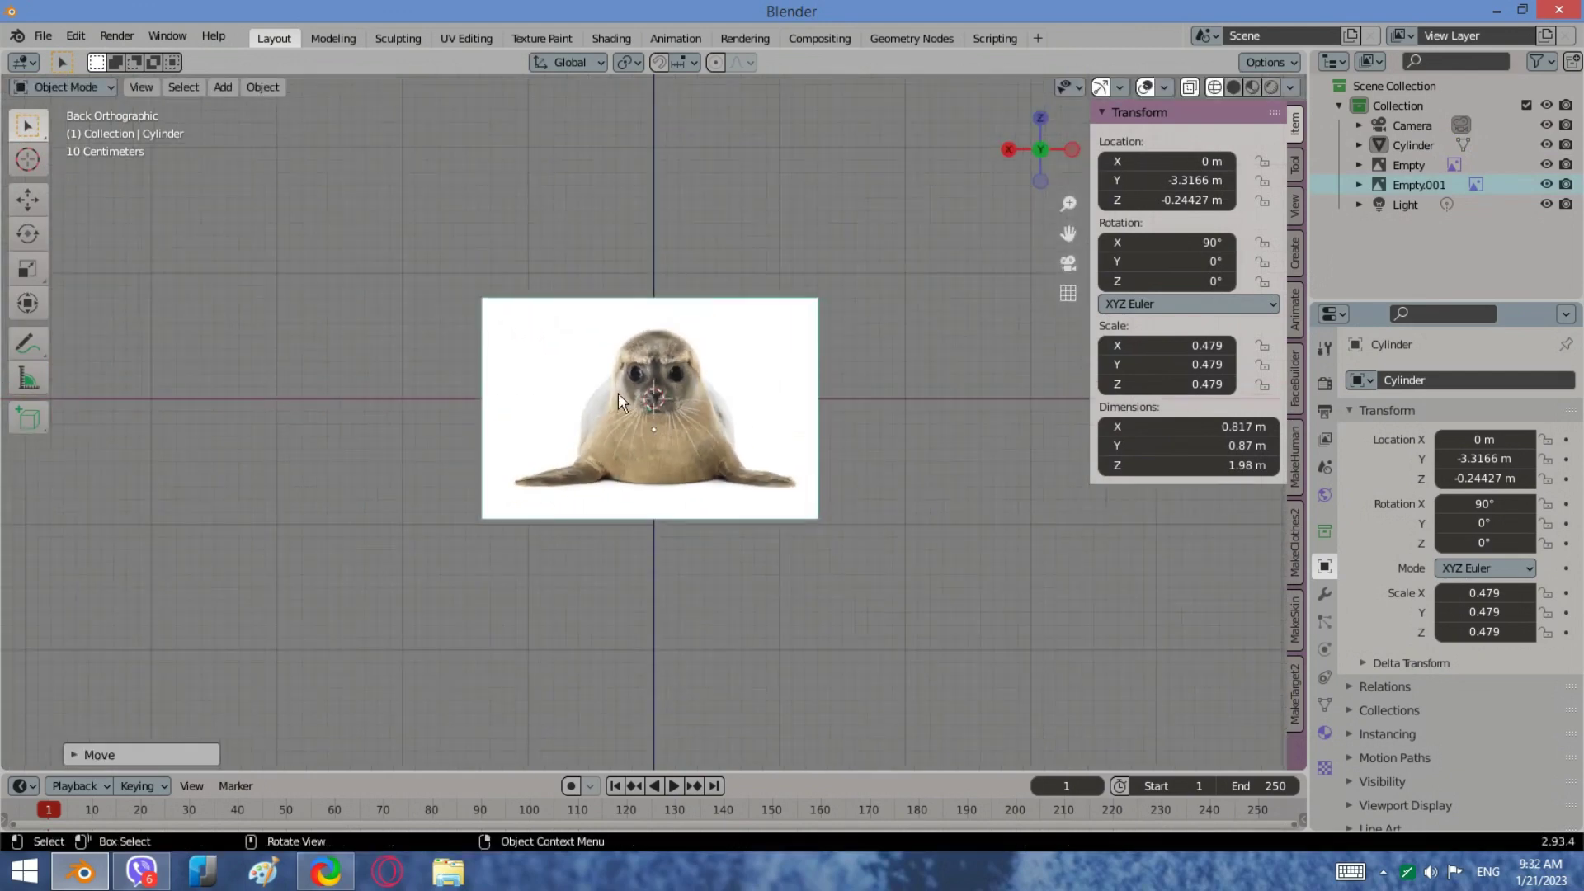
# Step: Move the front-view reference image along the Y axis to about -7.49 m, behind the cylinder's tail end
pyautogui.moveTo(617, 392); pyautogui.dragTo(715, 453, button='middle')
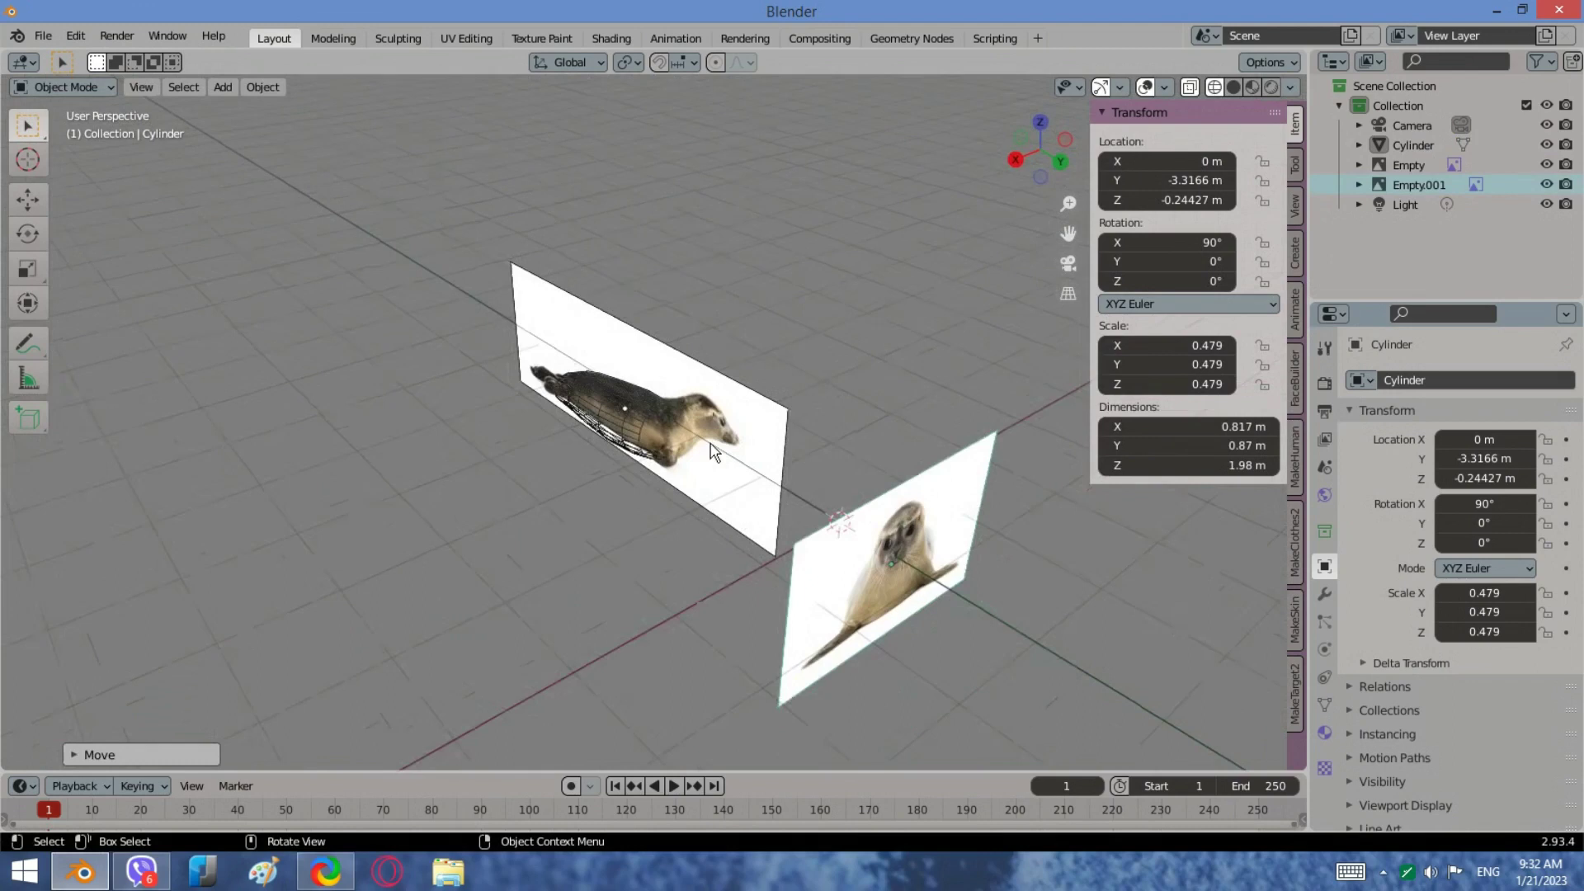
pyautogui.click(797, 566)
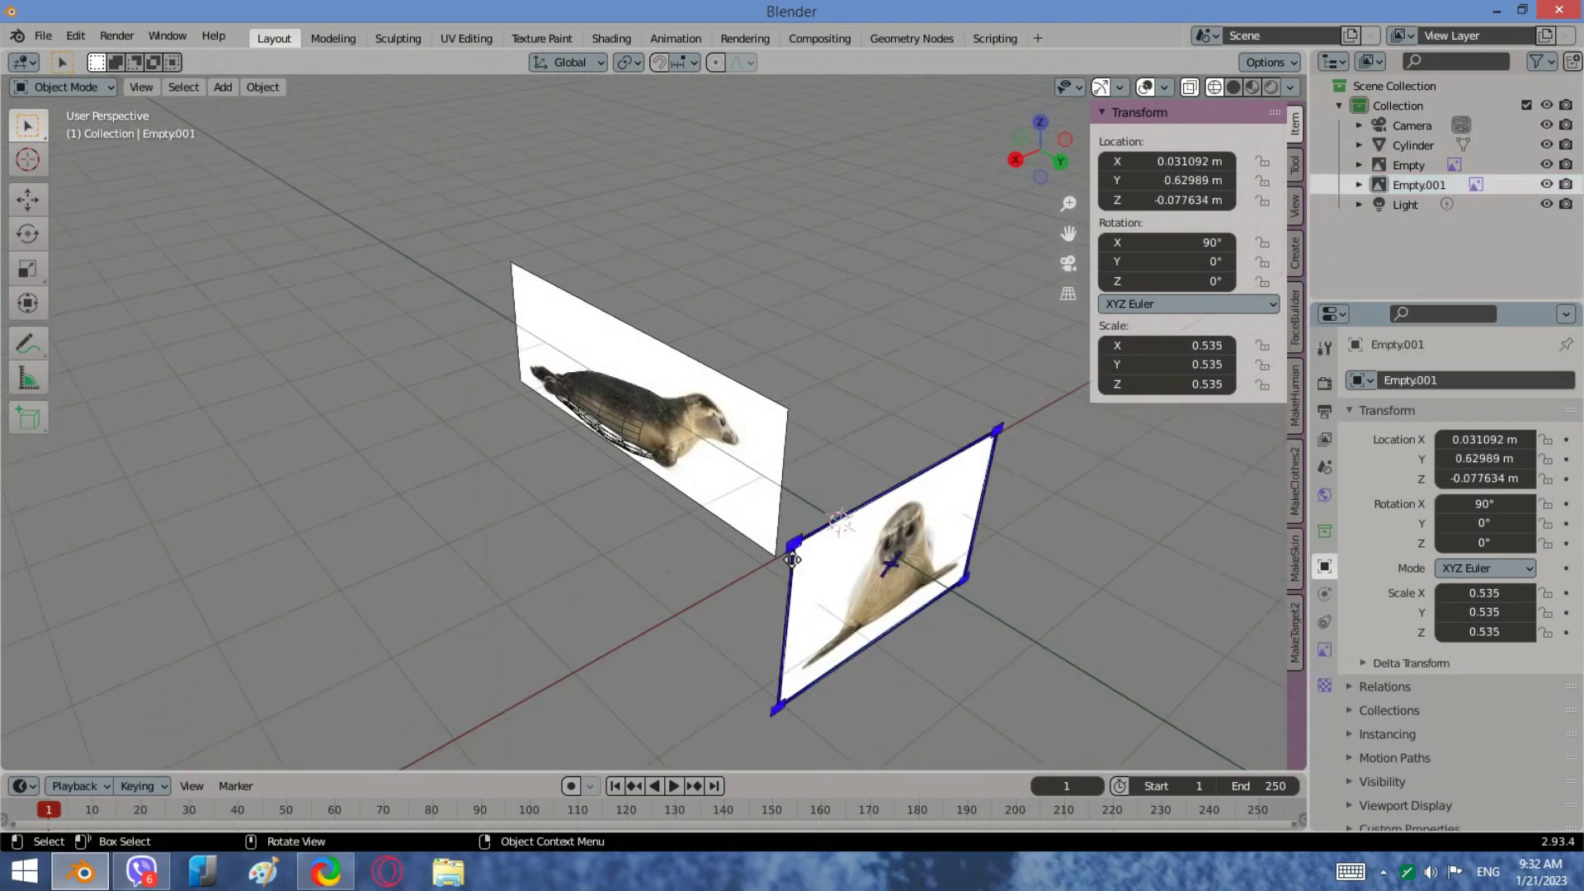
pyautogui.press('g')
pyautogui.press('y')
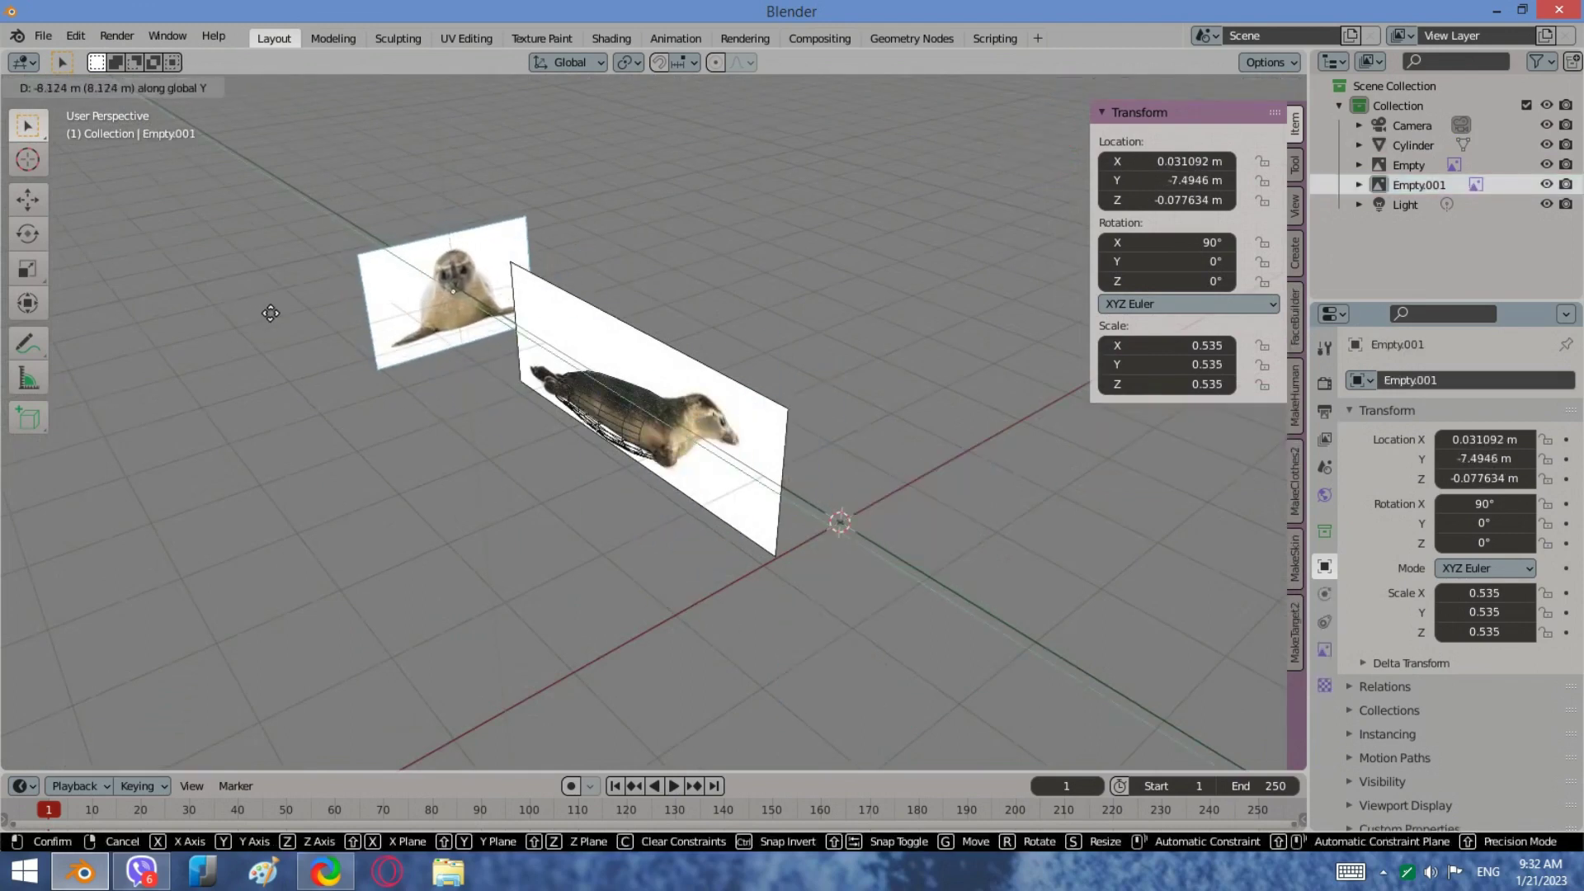
pyautogui.click(271, 312)
pyautogui.click(1058, 167)
pyautogui.scroll(6, 675, 448)
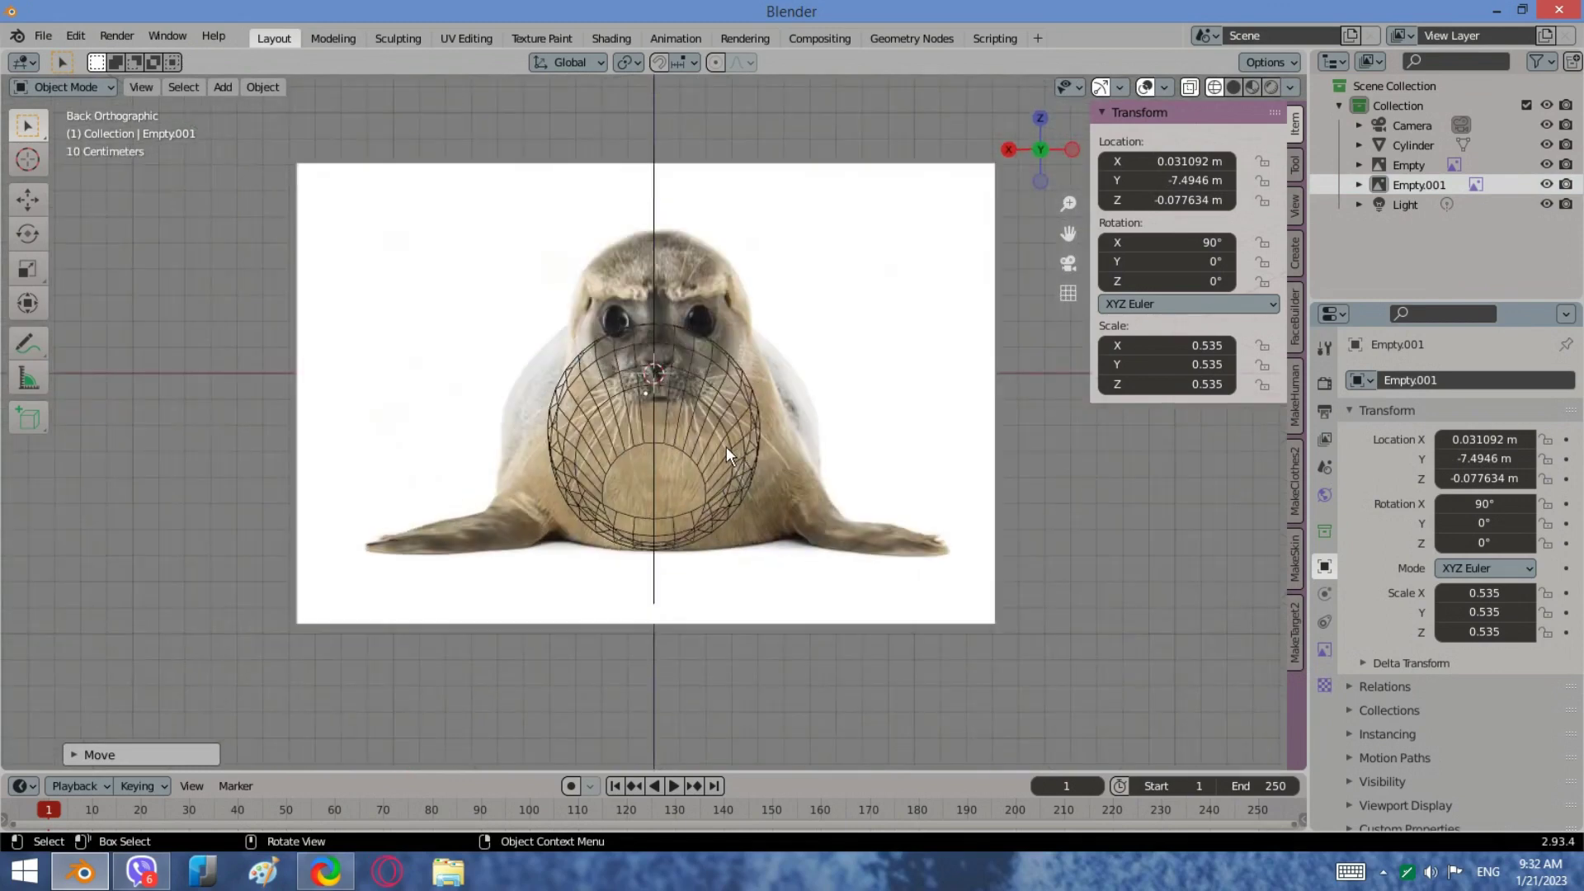
# Step: Scale the cylinder's whole mesh along the X axis by about 1.5 to match the body width in the front-view reference
pyautogui.click(1008, 149)
pyautogui.scroll(-2, 761, 424)
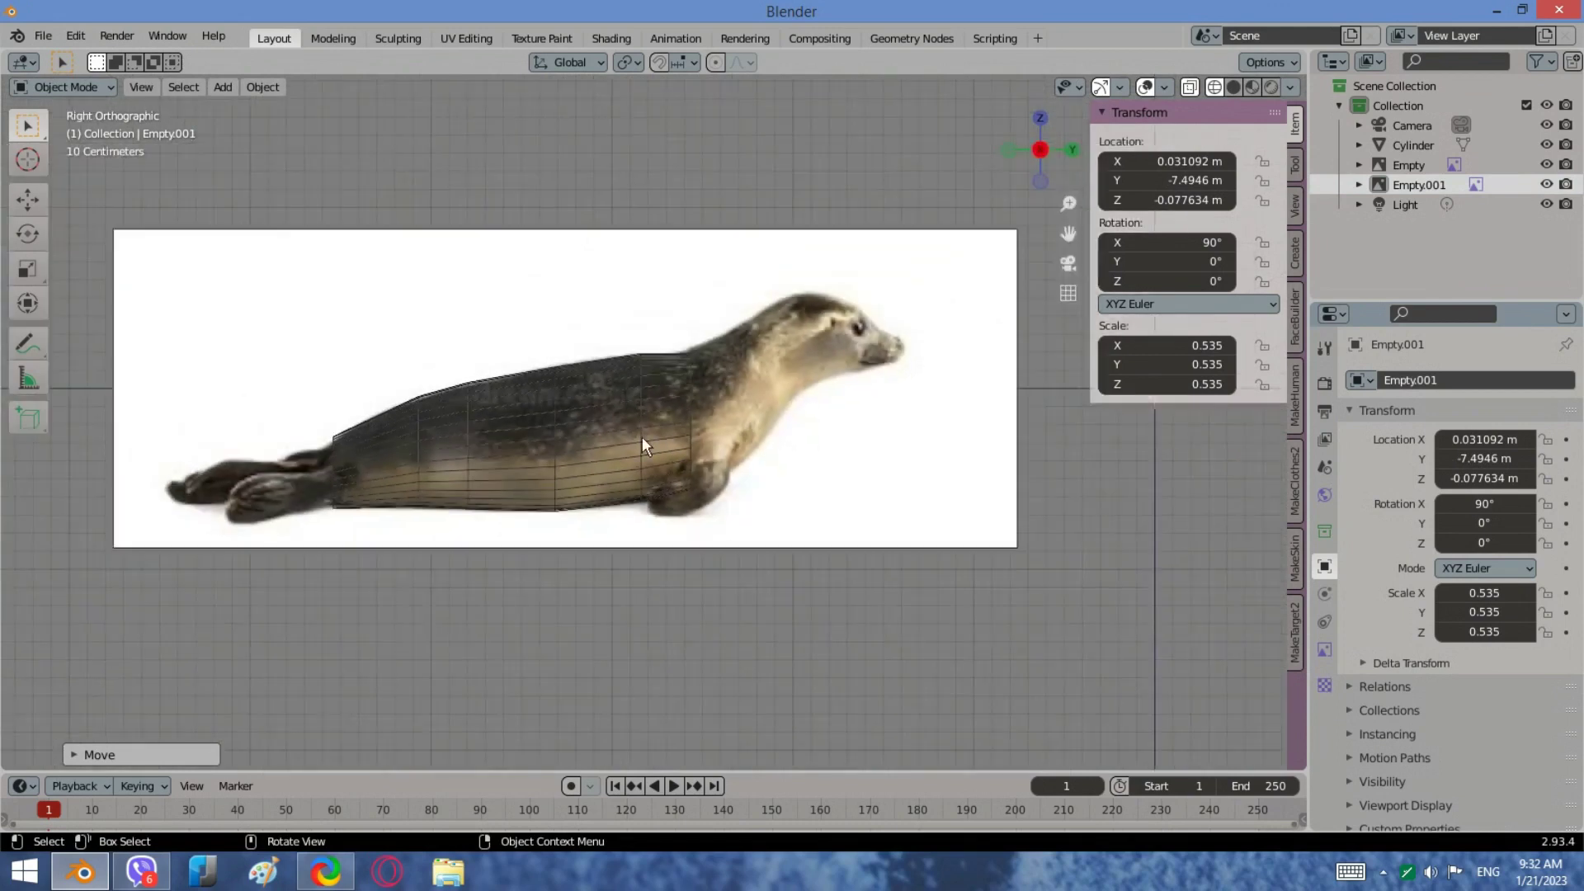
pyautogui.click(573, 421)
pyautogui.press('Tab')
pyautogui.moveTo(730, 519); pyautogui.dragTo(297, 296)
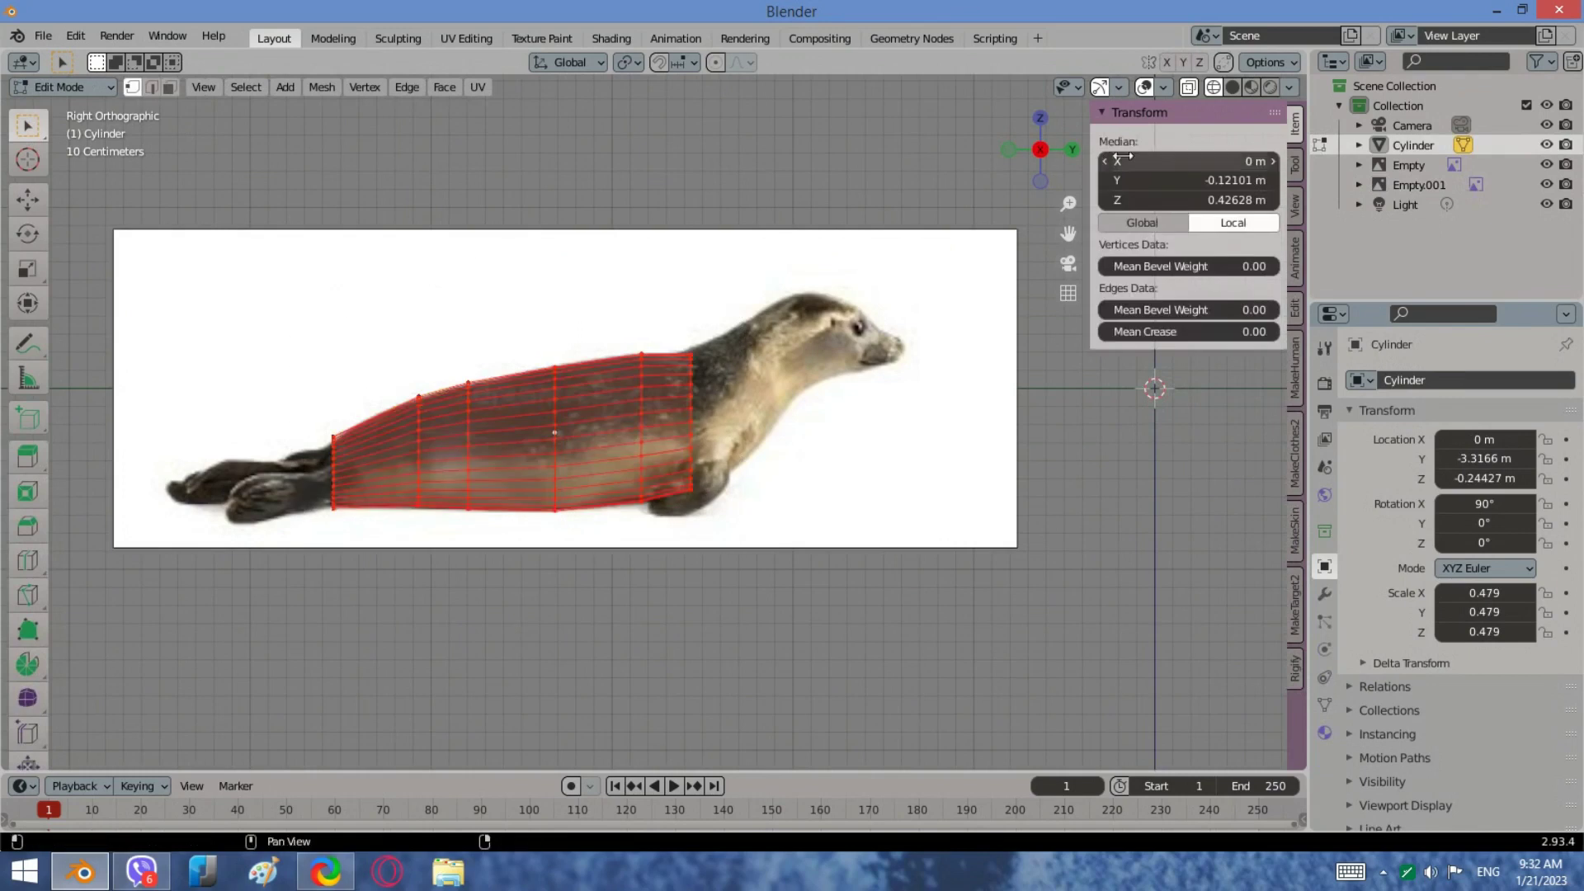
pyautogui.click(1071, 151)
pyautogui.scroll(2, 677, 424)
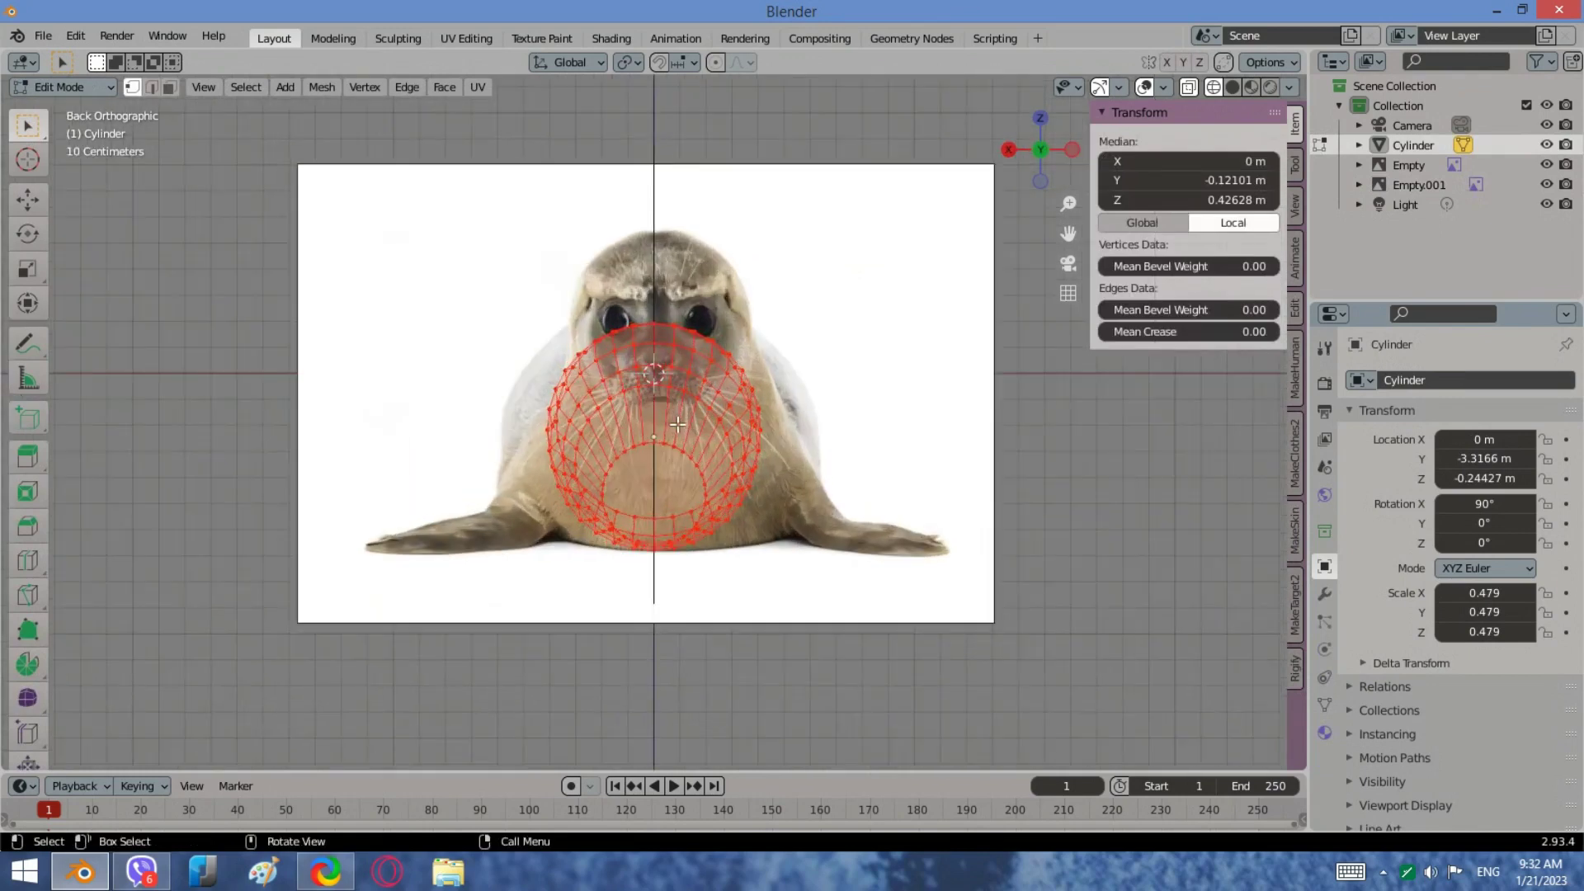
pyautogui.press('s')
pyautogui.press('x')
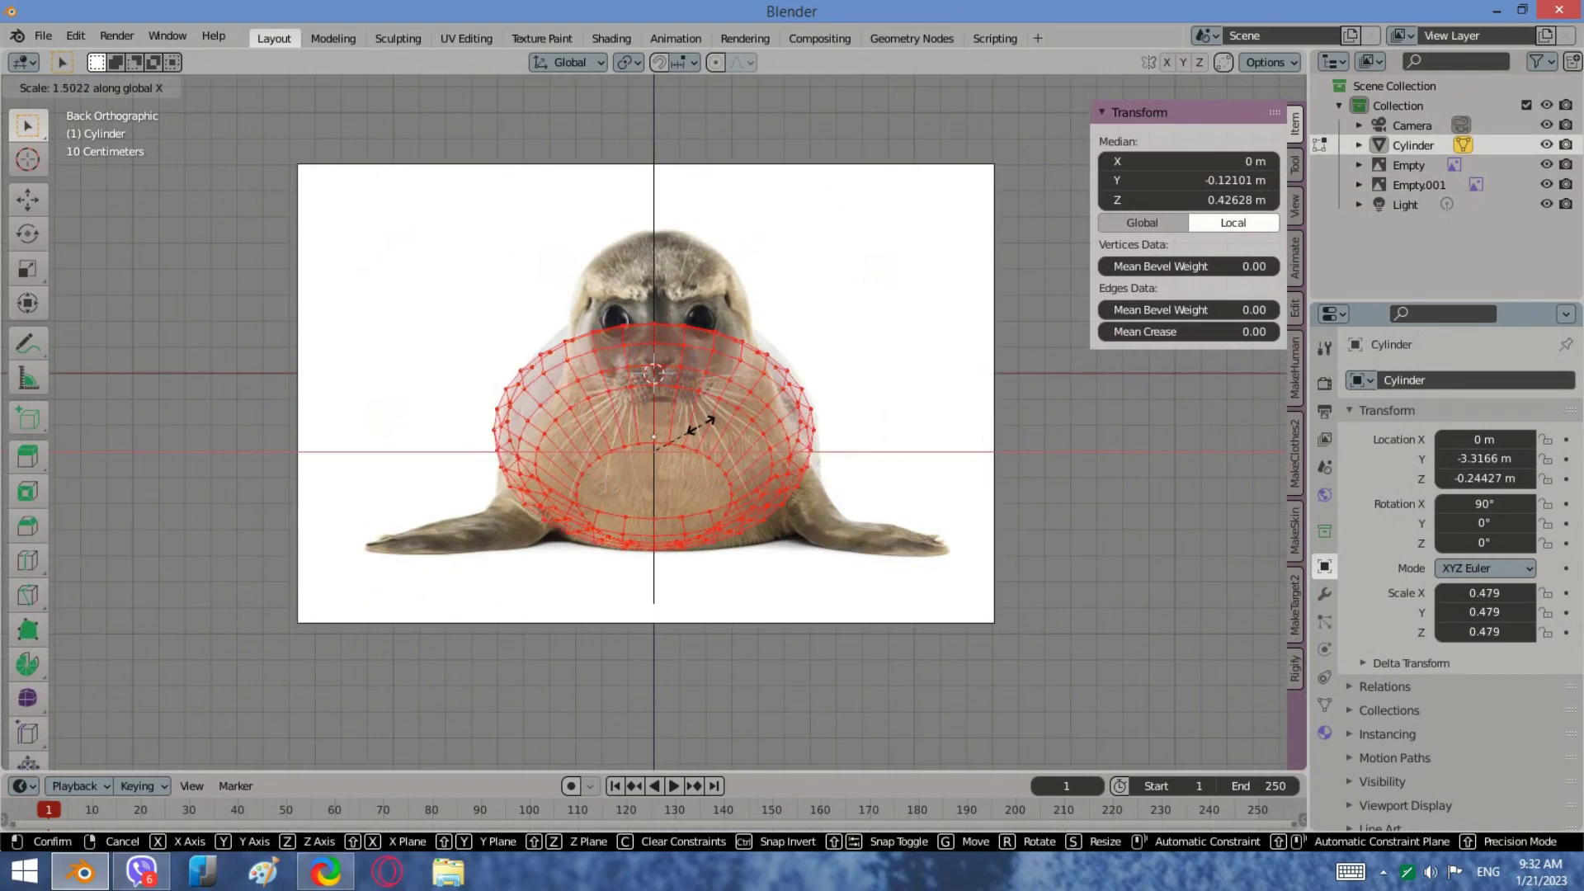
pyautogui.click(699, 426)
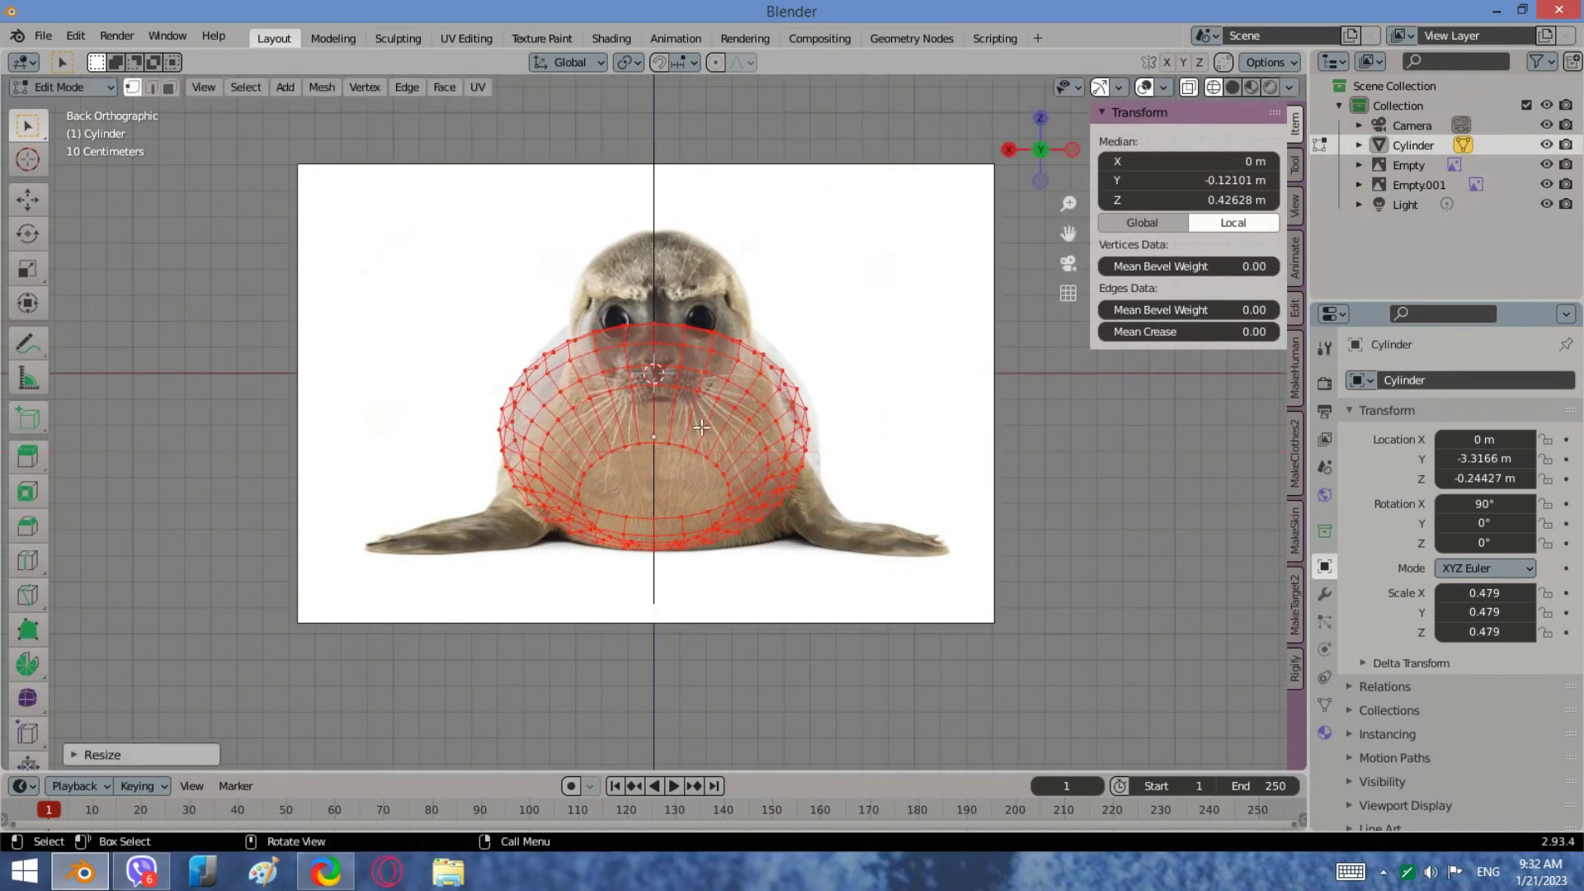
# Step: Raise the cylinder's head-side end ring slightly in the side view so its upper edge meets the seal's back outline
pyautogui.moveTo(700, 426); pyautogui.dragTo(868, 245, button='middle')
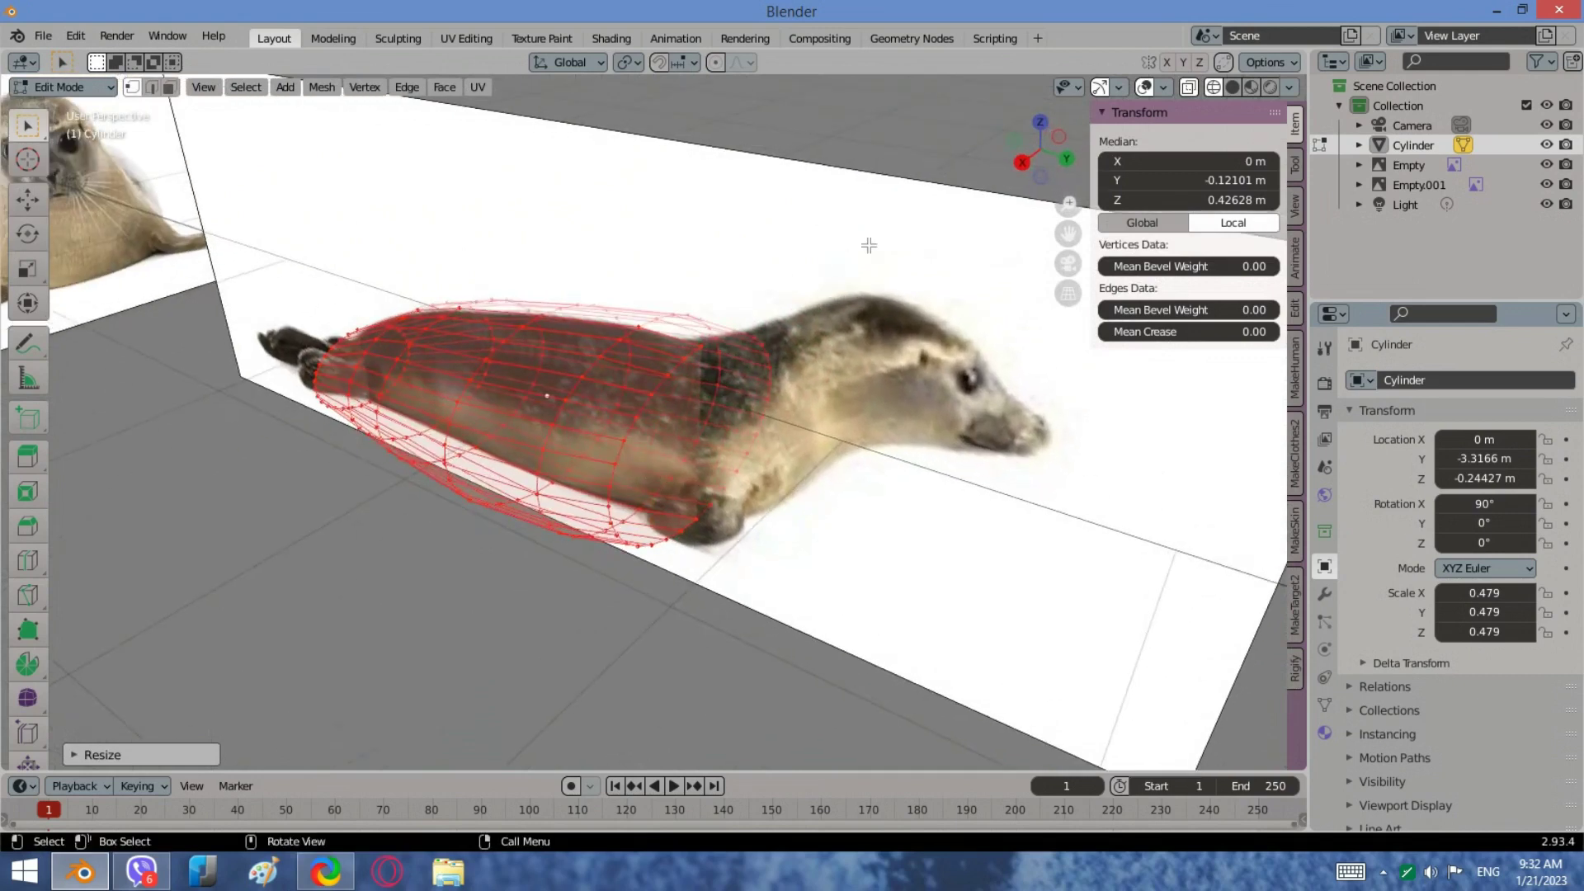
pyautogui.click(1020, 164)
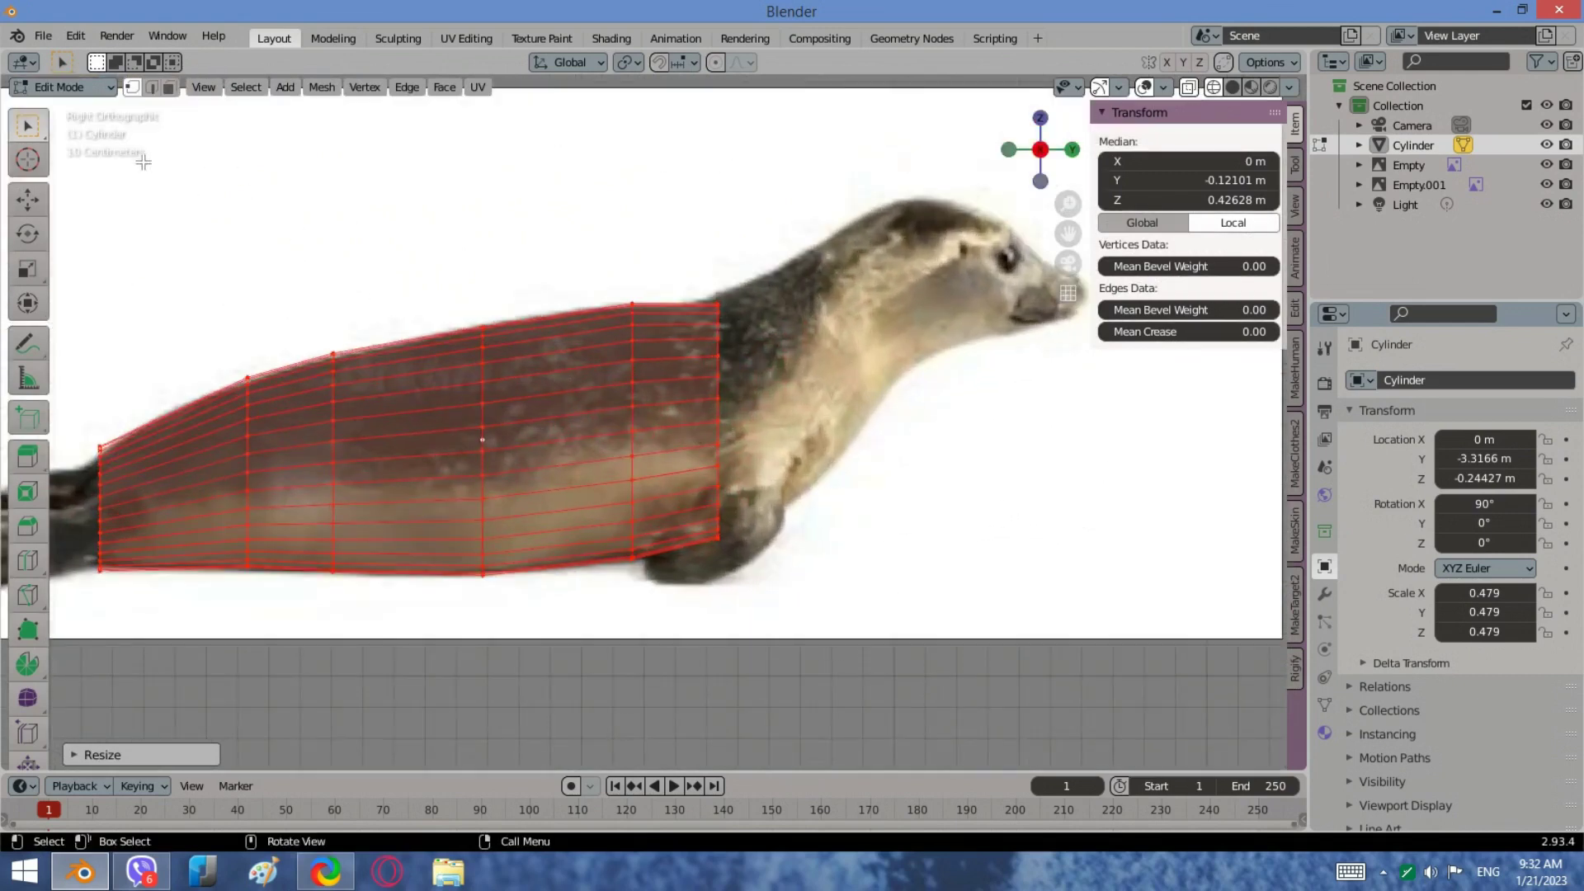
pyautogui.click(692, 268)
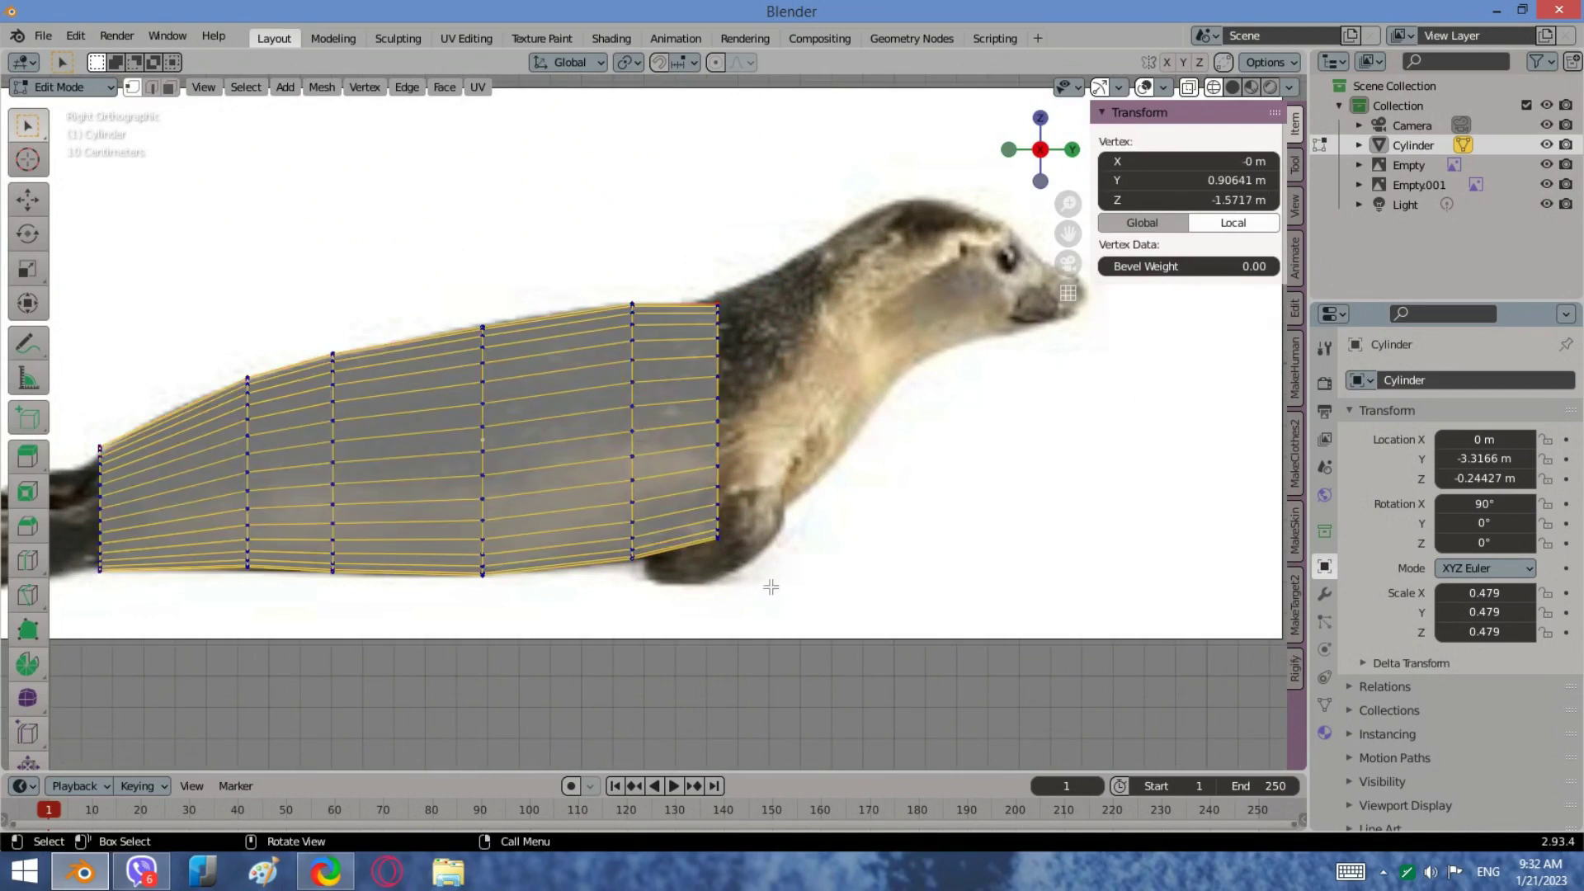
pyautogui.moveTo(771, 589); pyautogui.dragTo(699, 289)
pyautogui.press('g')
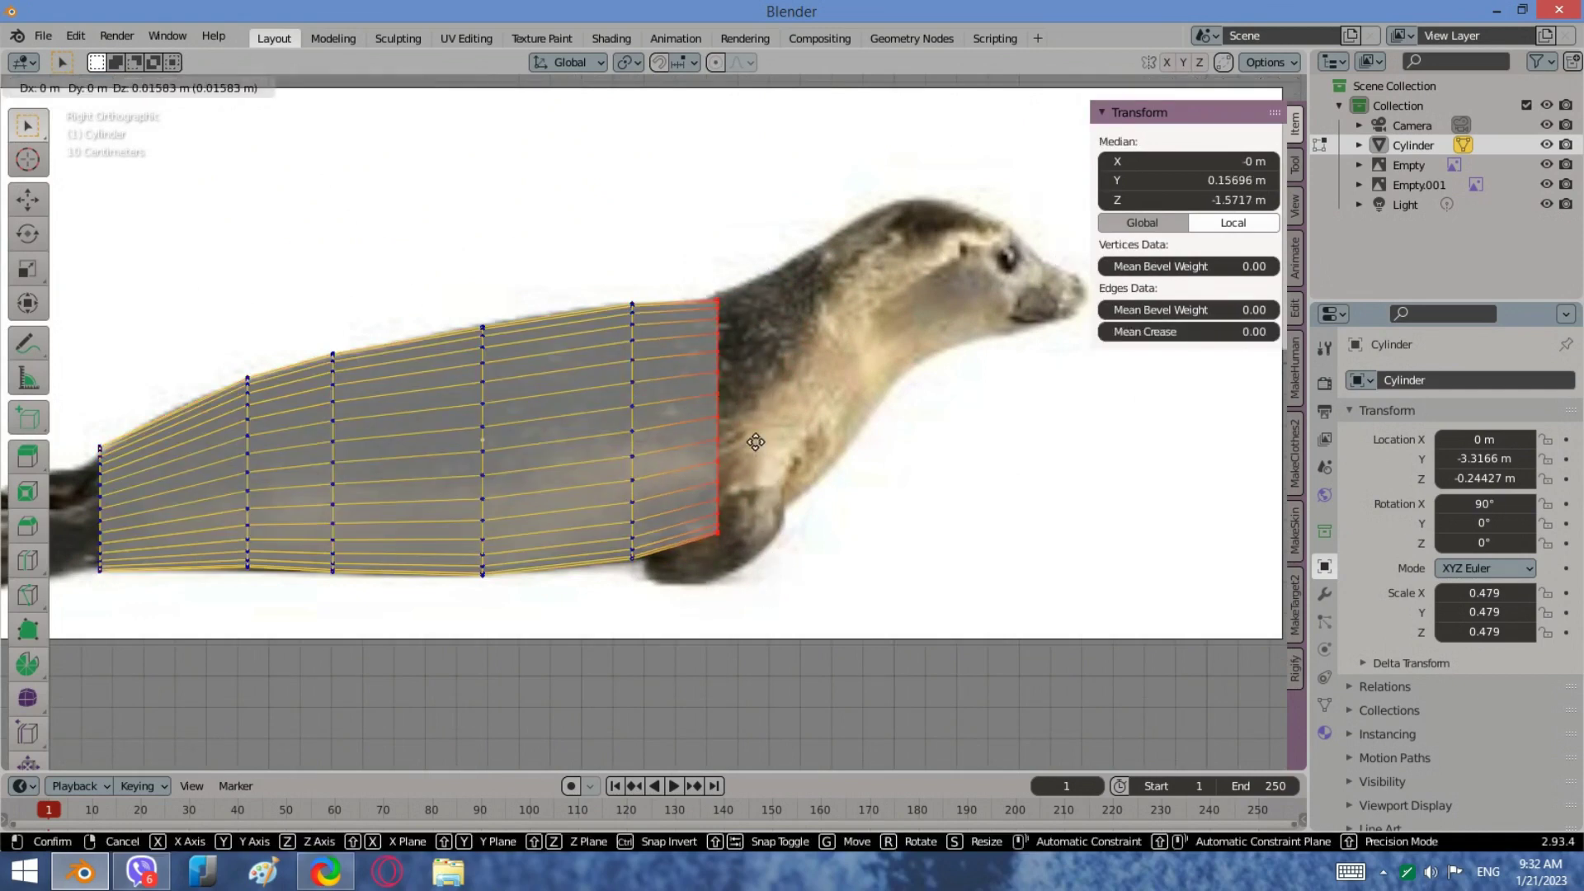
pyautogui.click(746, 437)
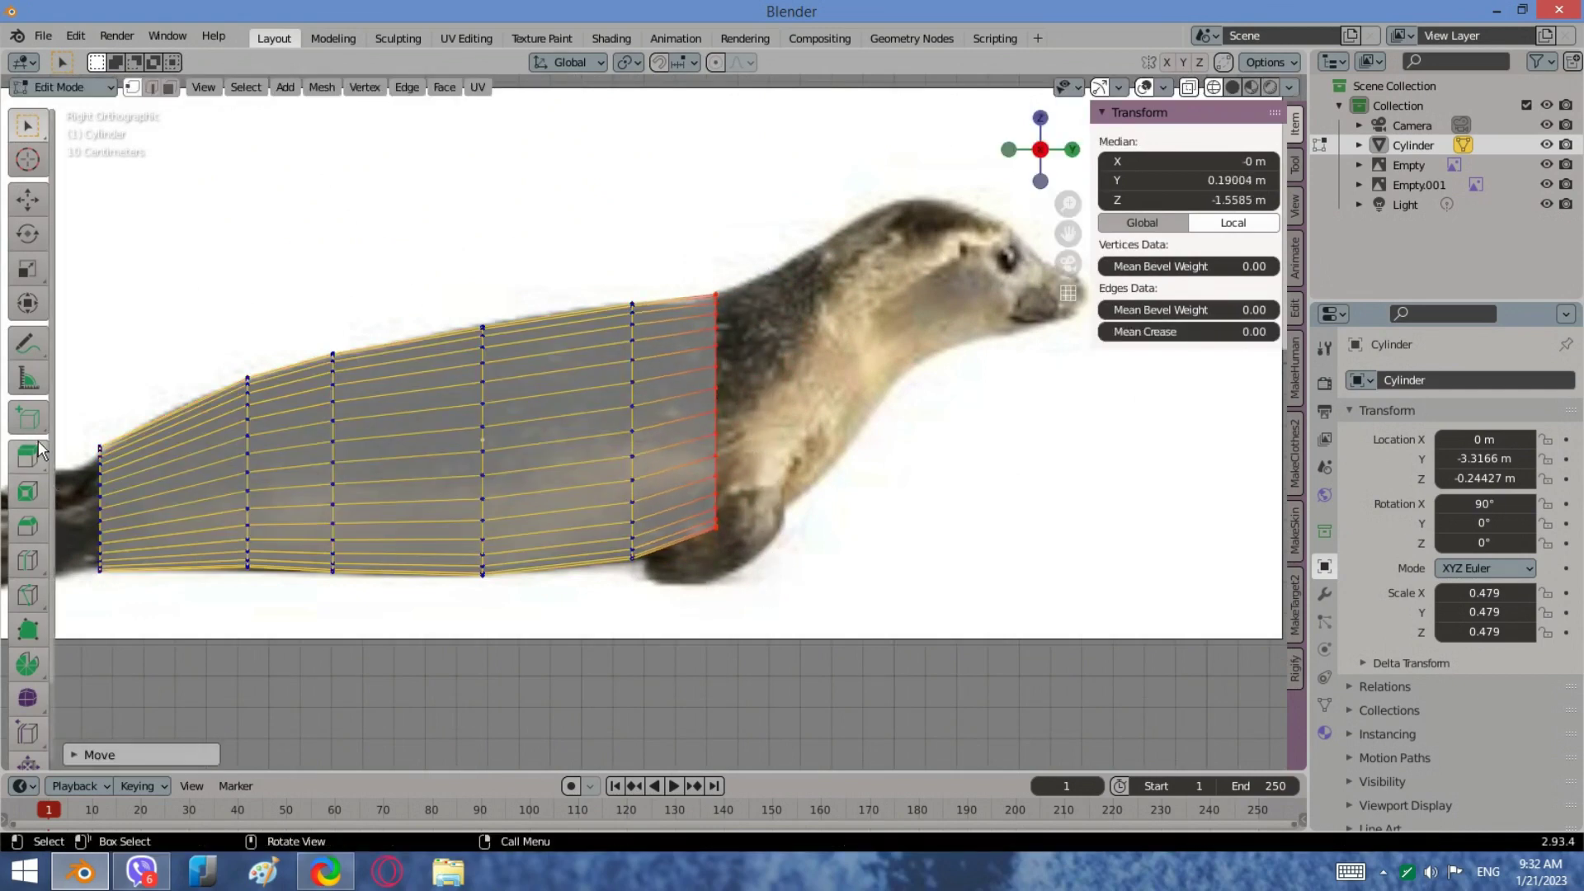
# Step: Add a loop cut between the last two head-side rings, then scale and lower it slightly to fit the seal's outline
pyautogui.click(20, 570)
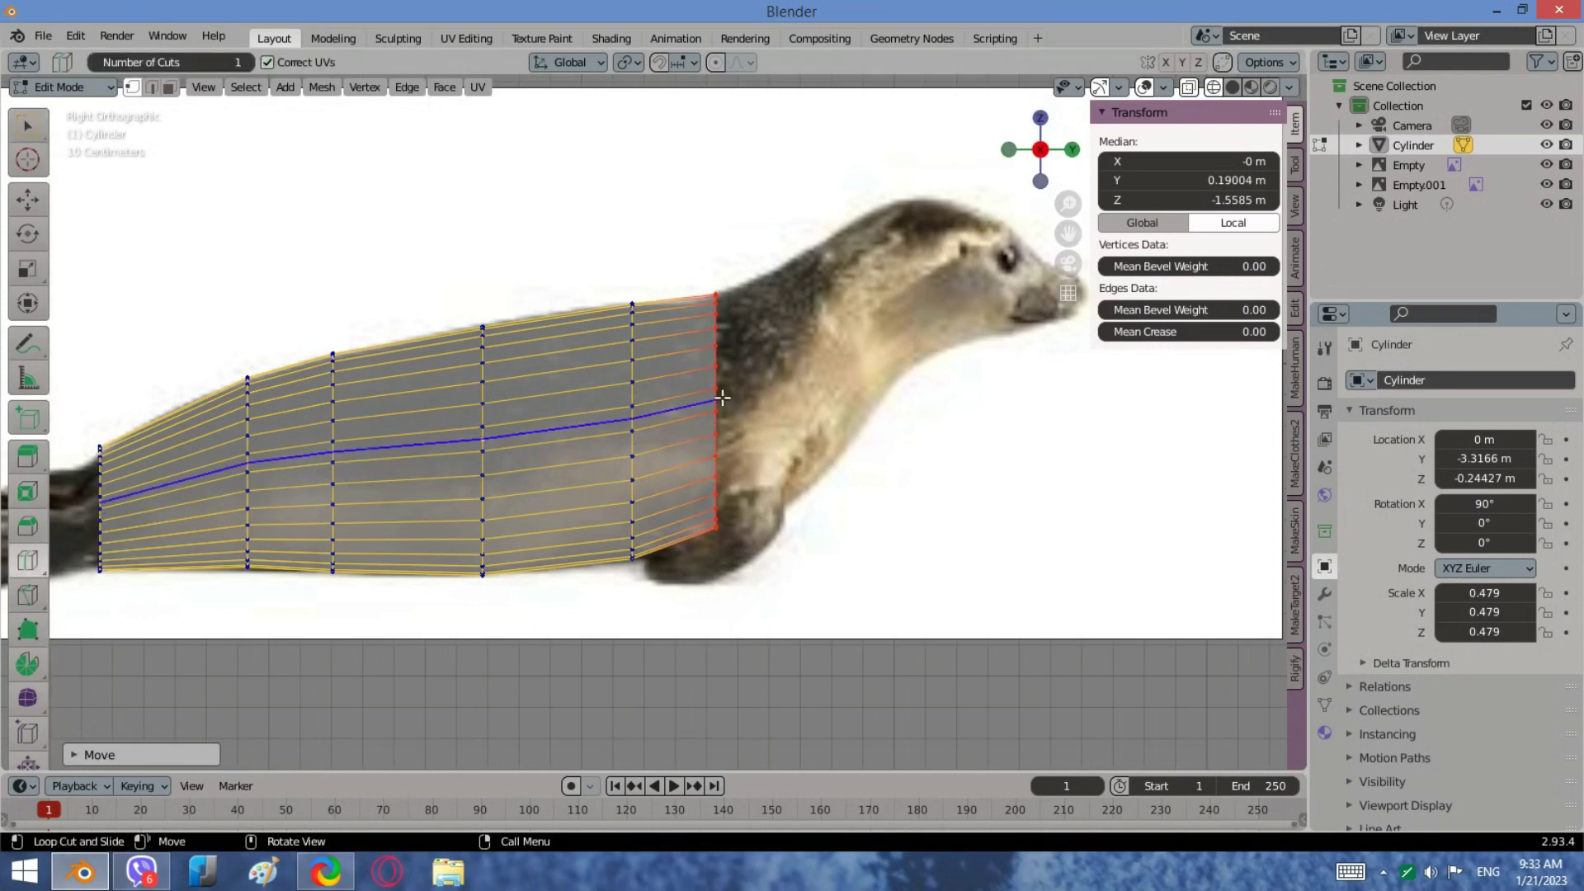
pyautogui.click(675, 359)
pyautogui.press('s')
pyautogui.click(847, 379)
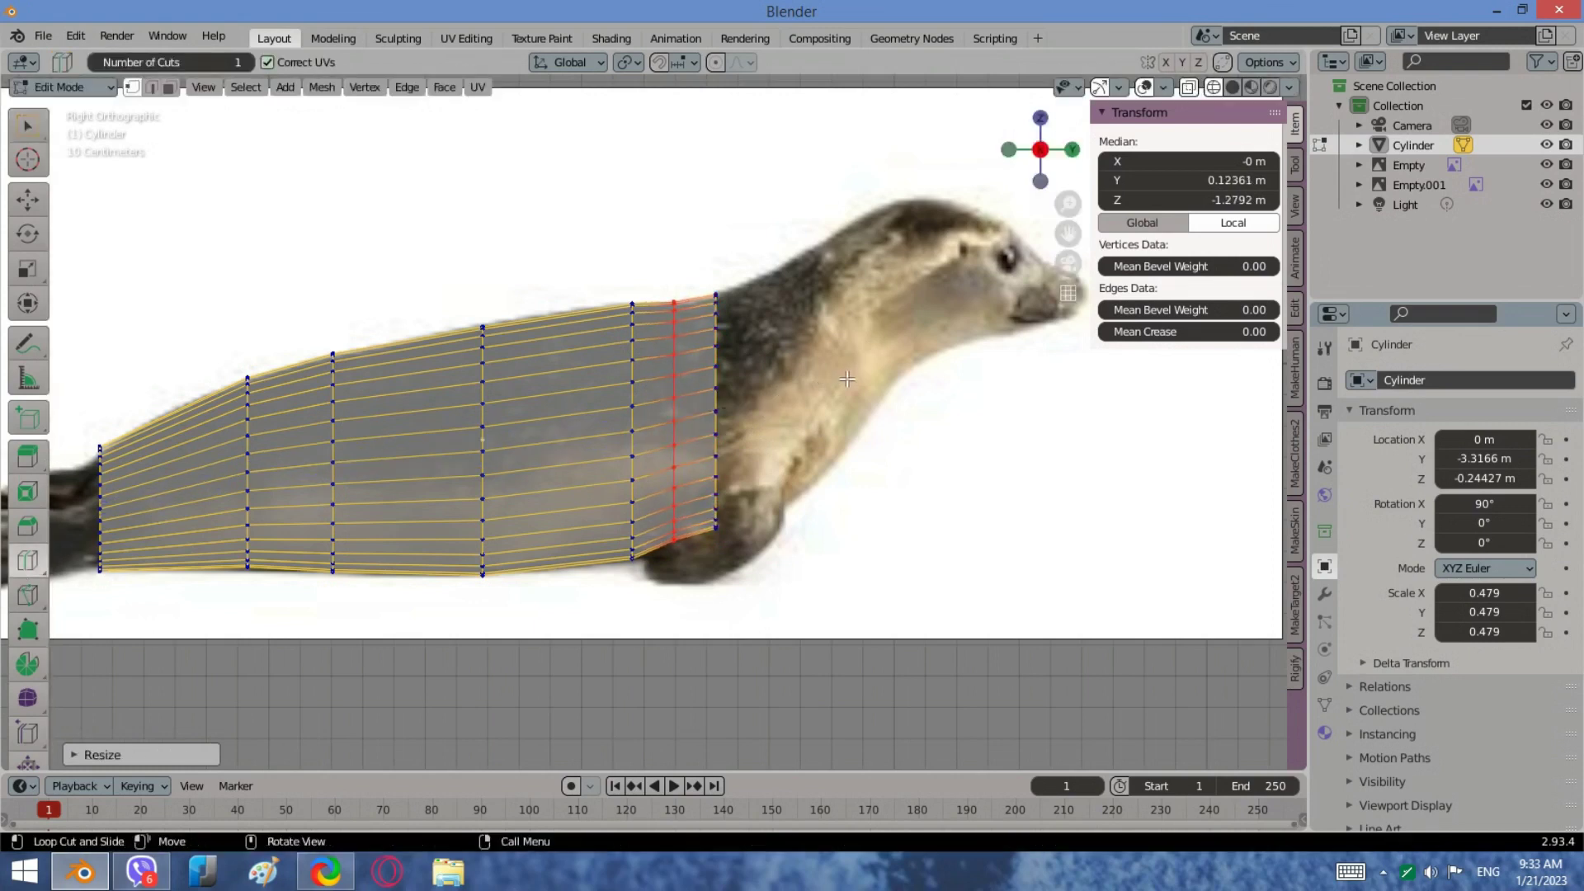
pyautogui.press('g')
pyautogui.click(793, 449)
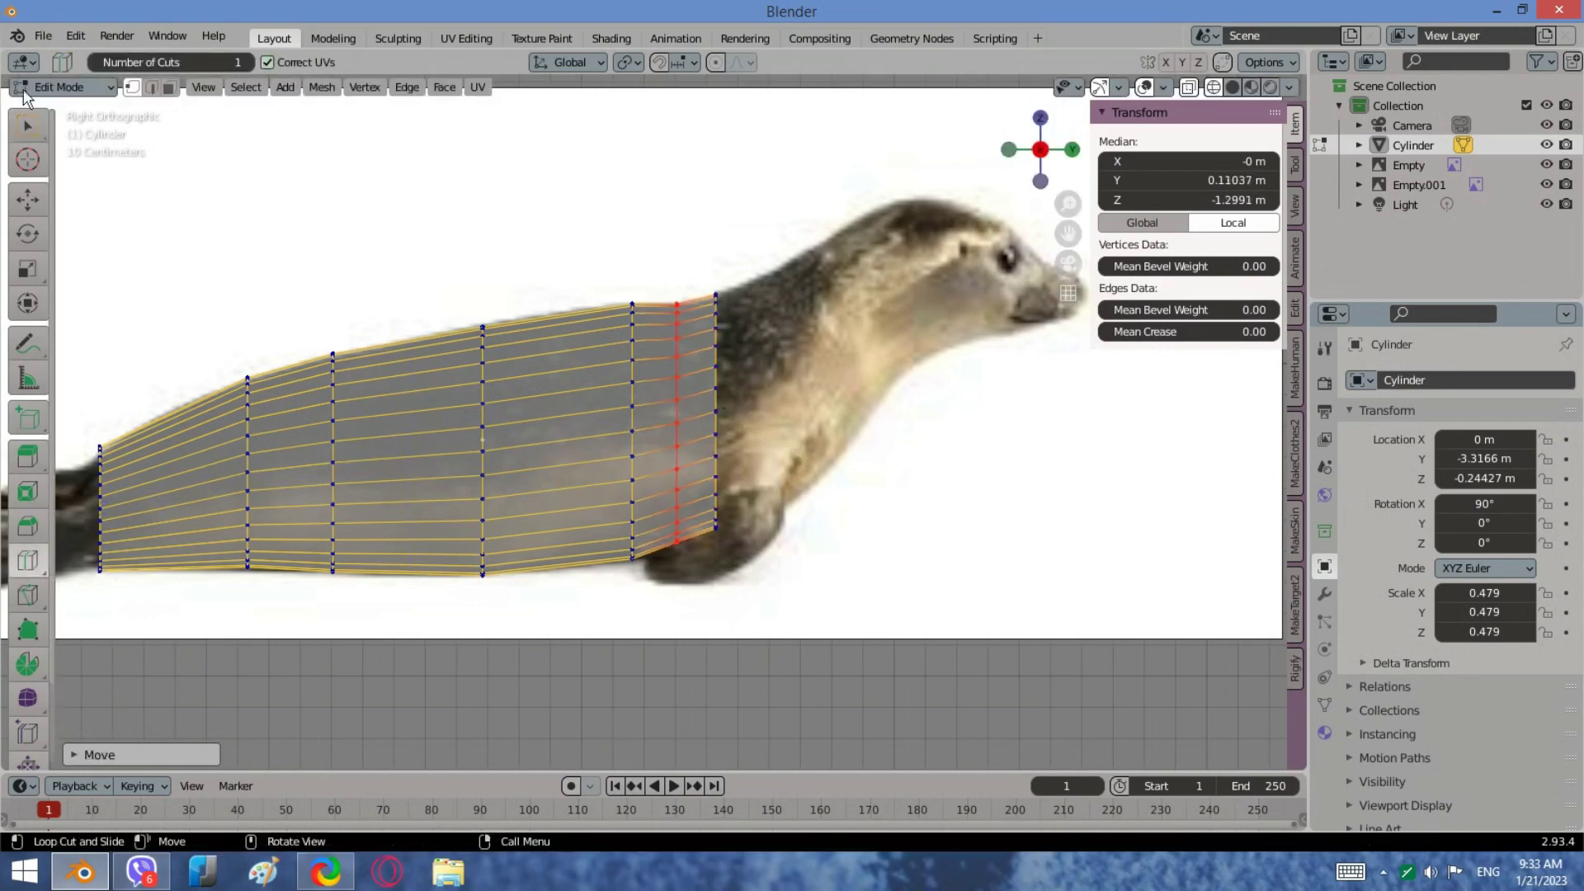
# Step: Rotate the cylinder's head-side end ring by about -4.5° and extrude it toward the seal's neck
pyautogui.click(27, 124)
pyautogui.keyDown('alt'); pyautogui.click(802, 403); pyautogui.keyUp('alt')
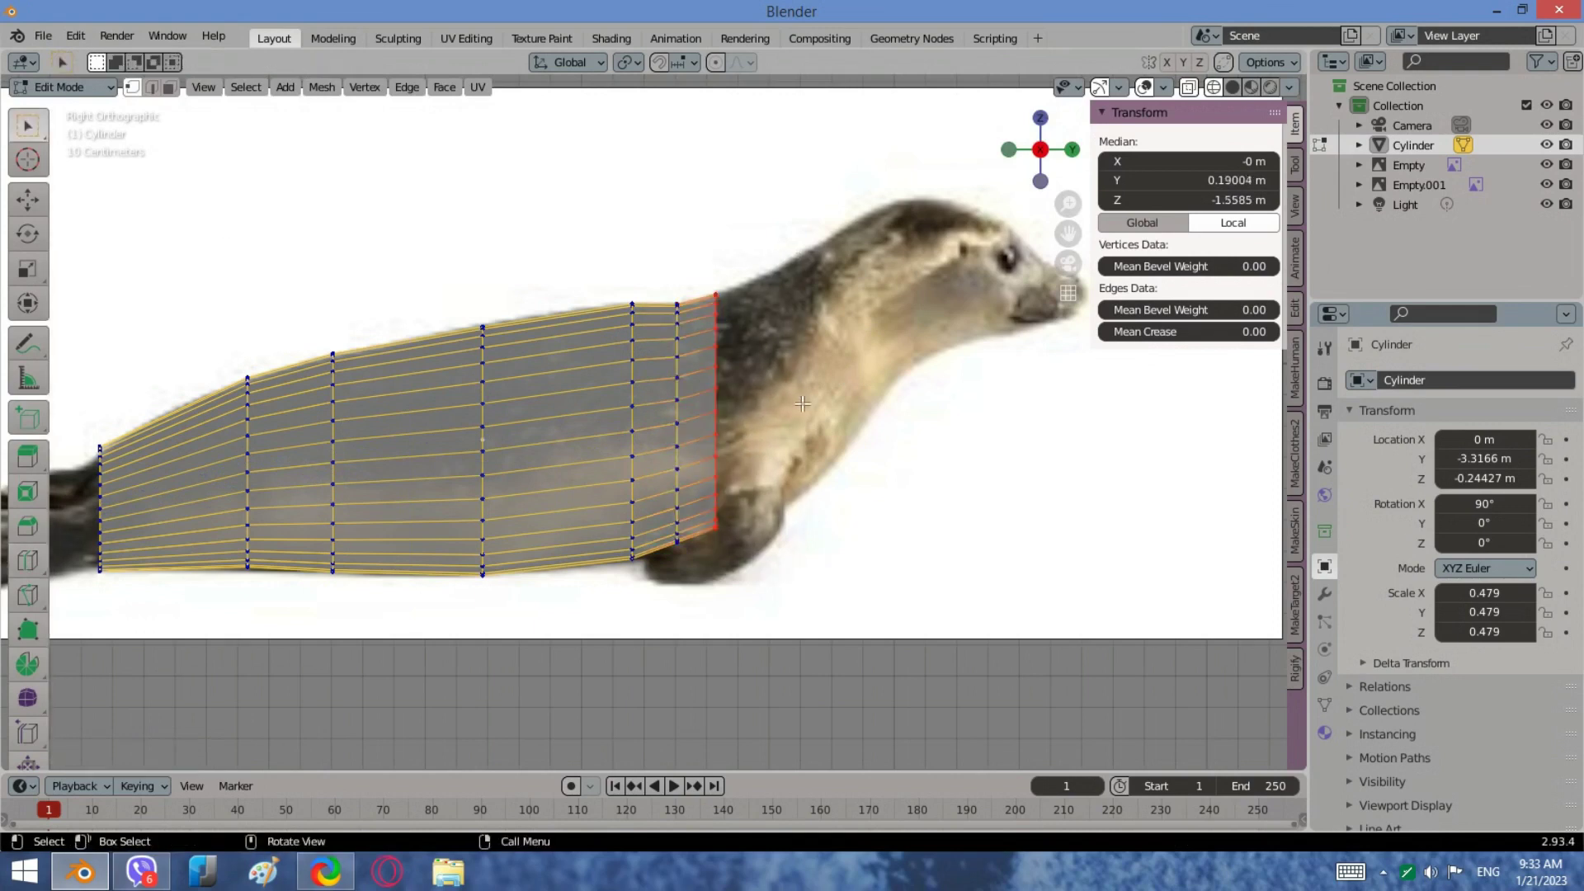
pyautogui.press('r')
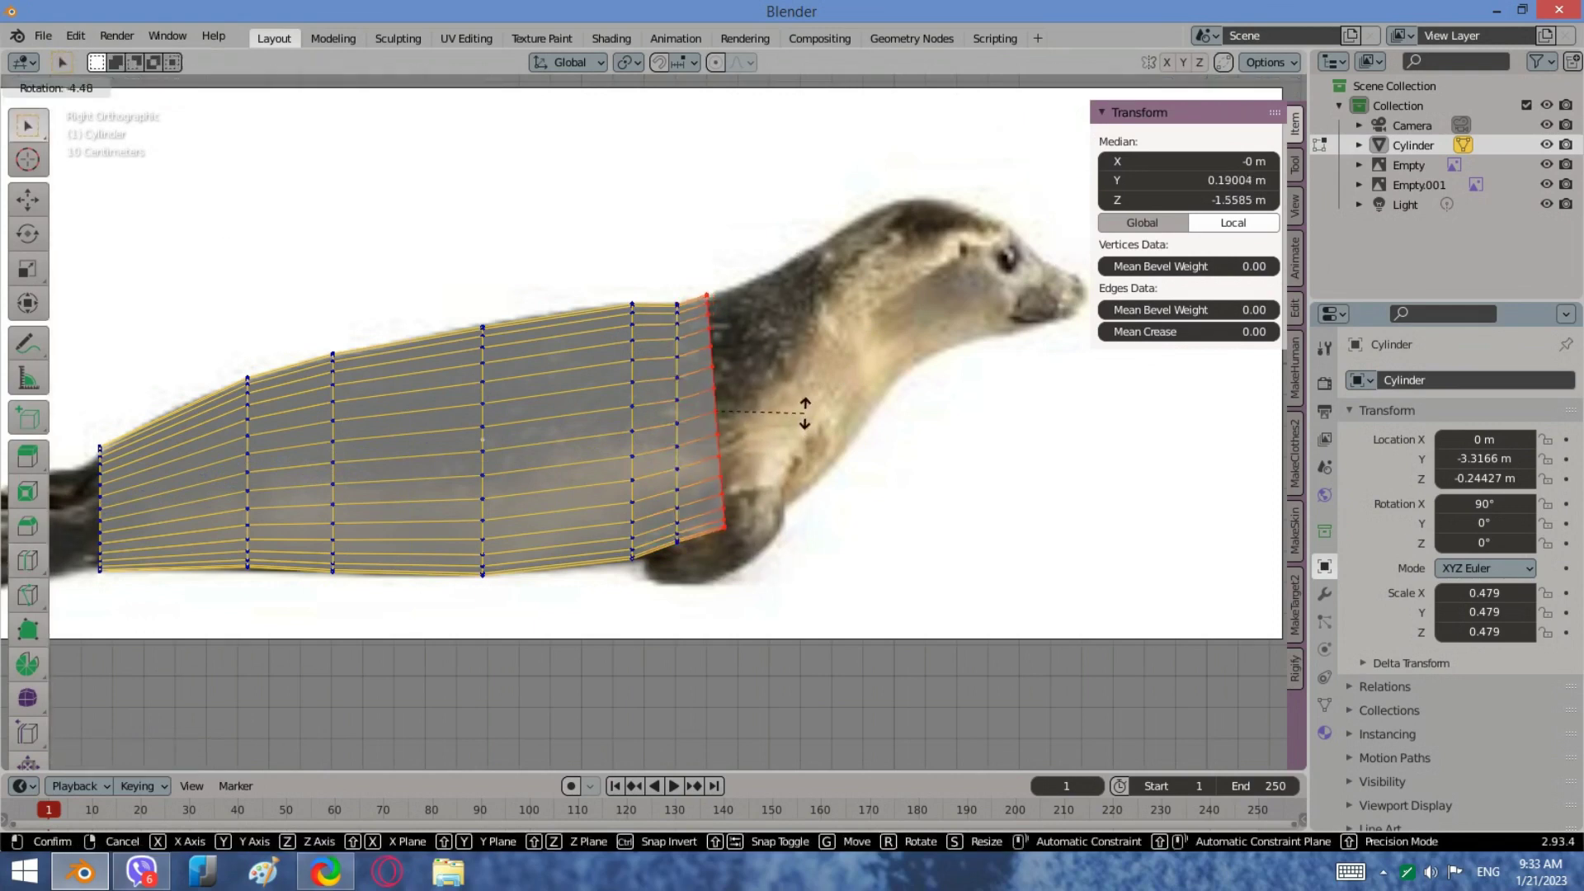
pyautogui.click(802, 413)
pyautogui.press('e')
pyautogui.click(889, 478)
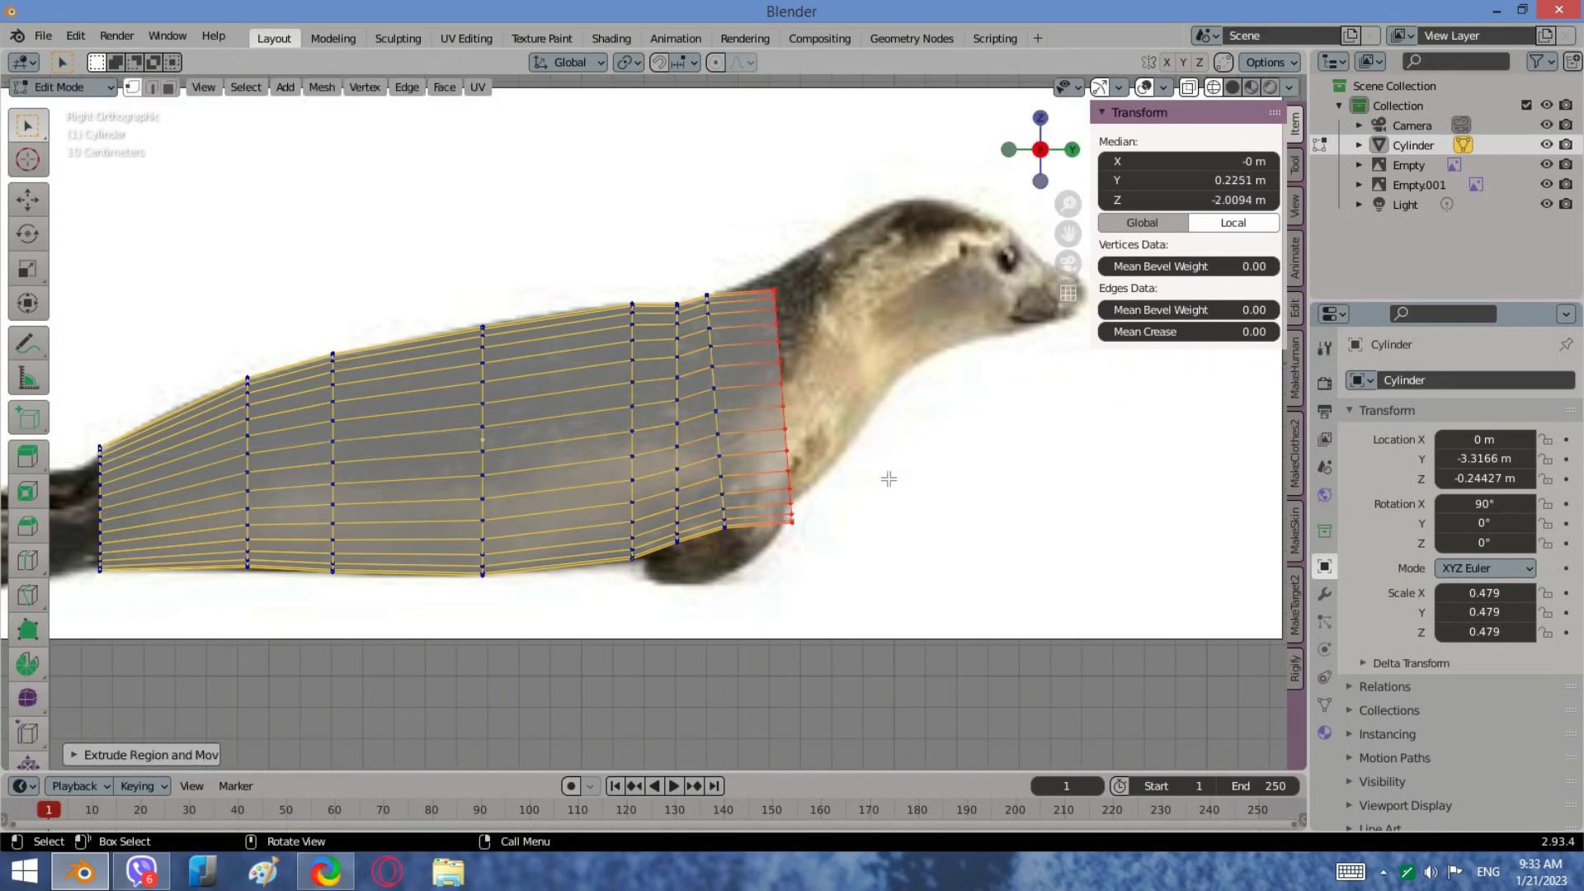
# Step: Raise the cylinder's end ring to the base of the seal's neck and narrow it along X by about 0.83
pyautogui.press('g')
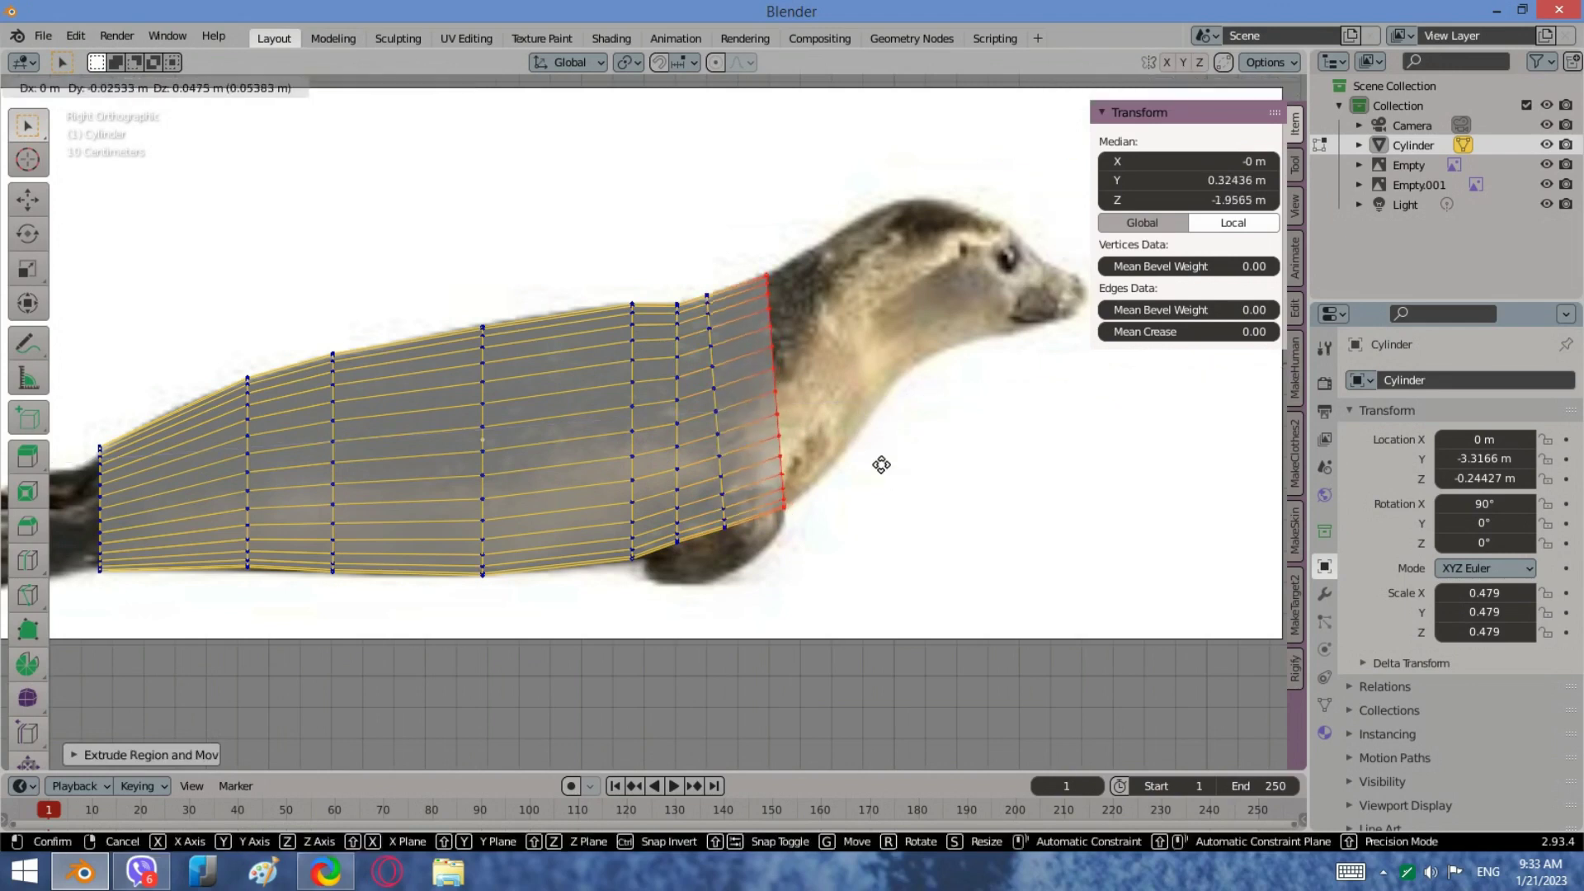
pyautogui.click(890, 475)
pyautogui.click(1072, 149)
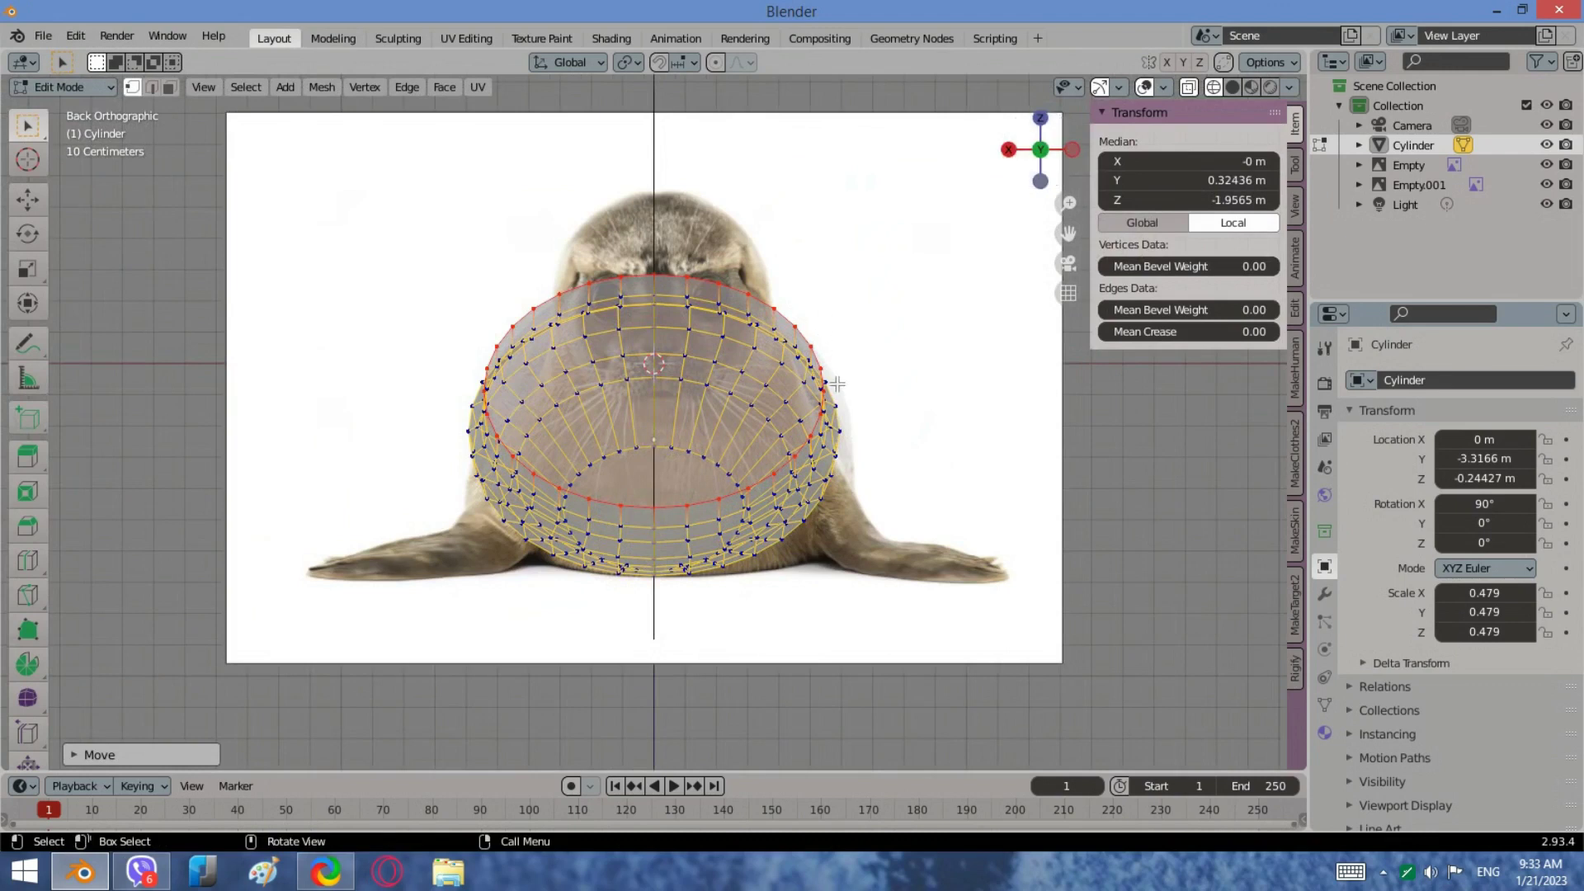
pyautogui.press('s')
pyautogui.press('x')
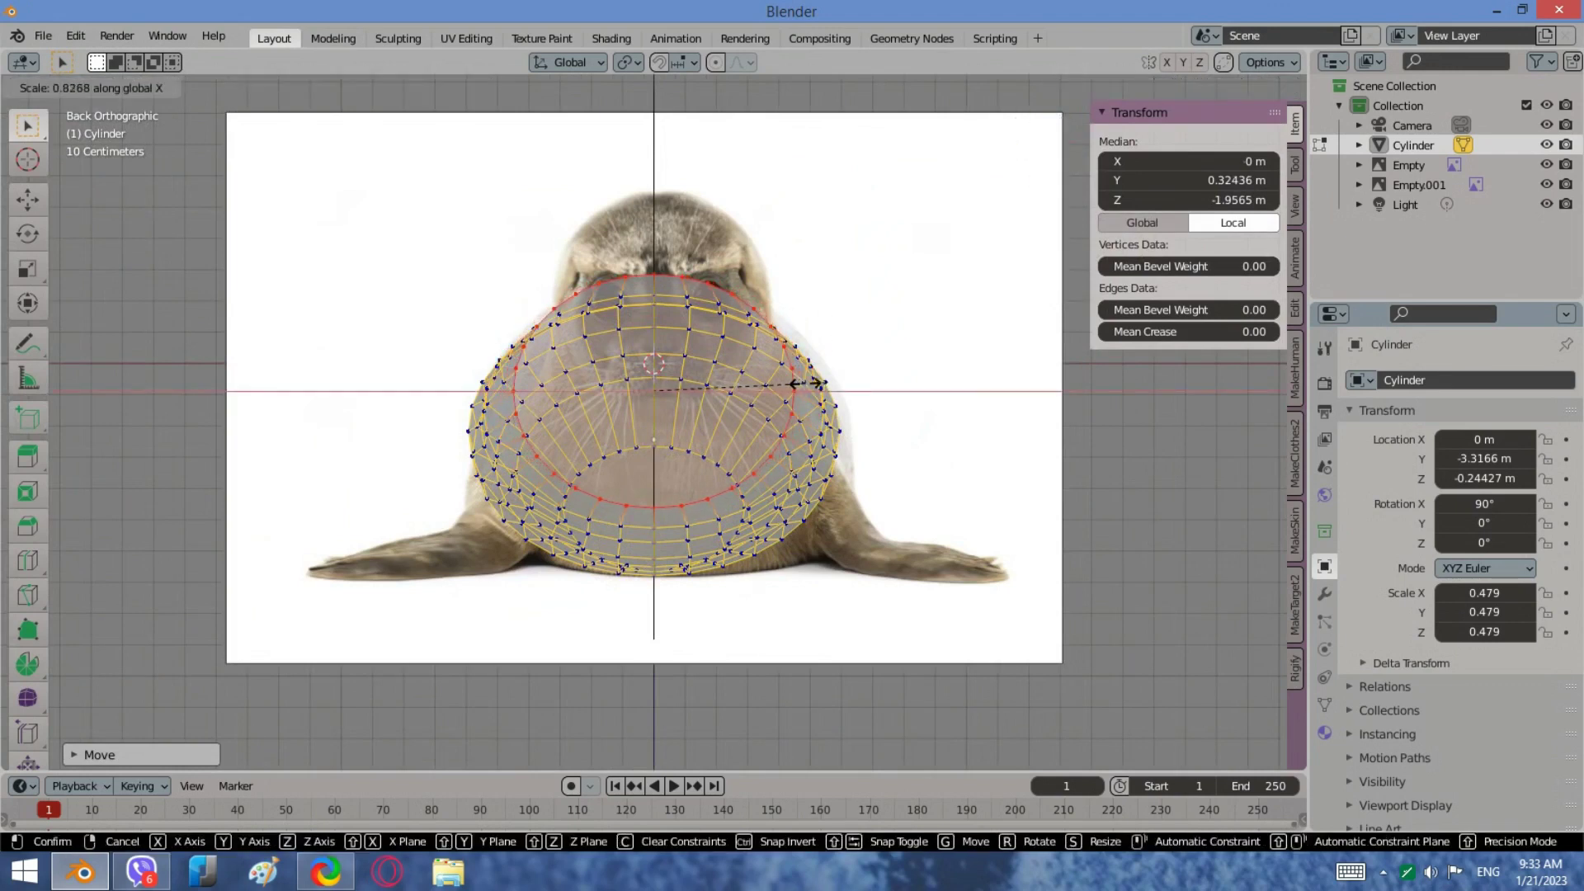
pyautogui.click(807, 380)
# Step: Extrude the end ring toward the neck in the side view and raise it closer to the seal's outline
pyautogui.click(1008, 150)
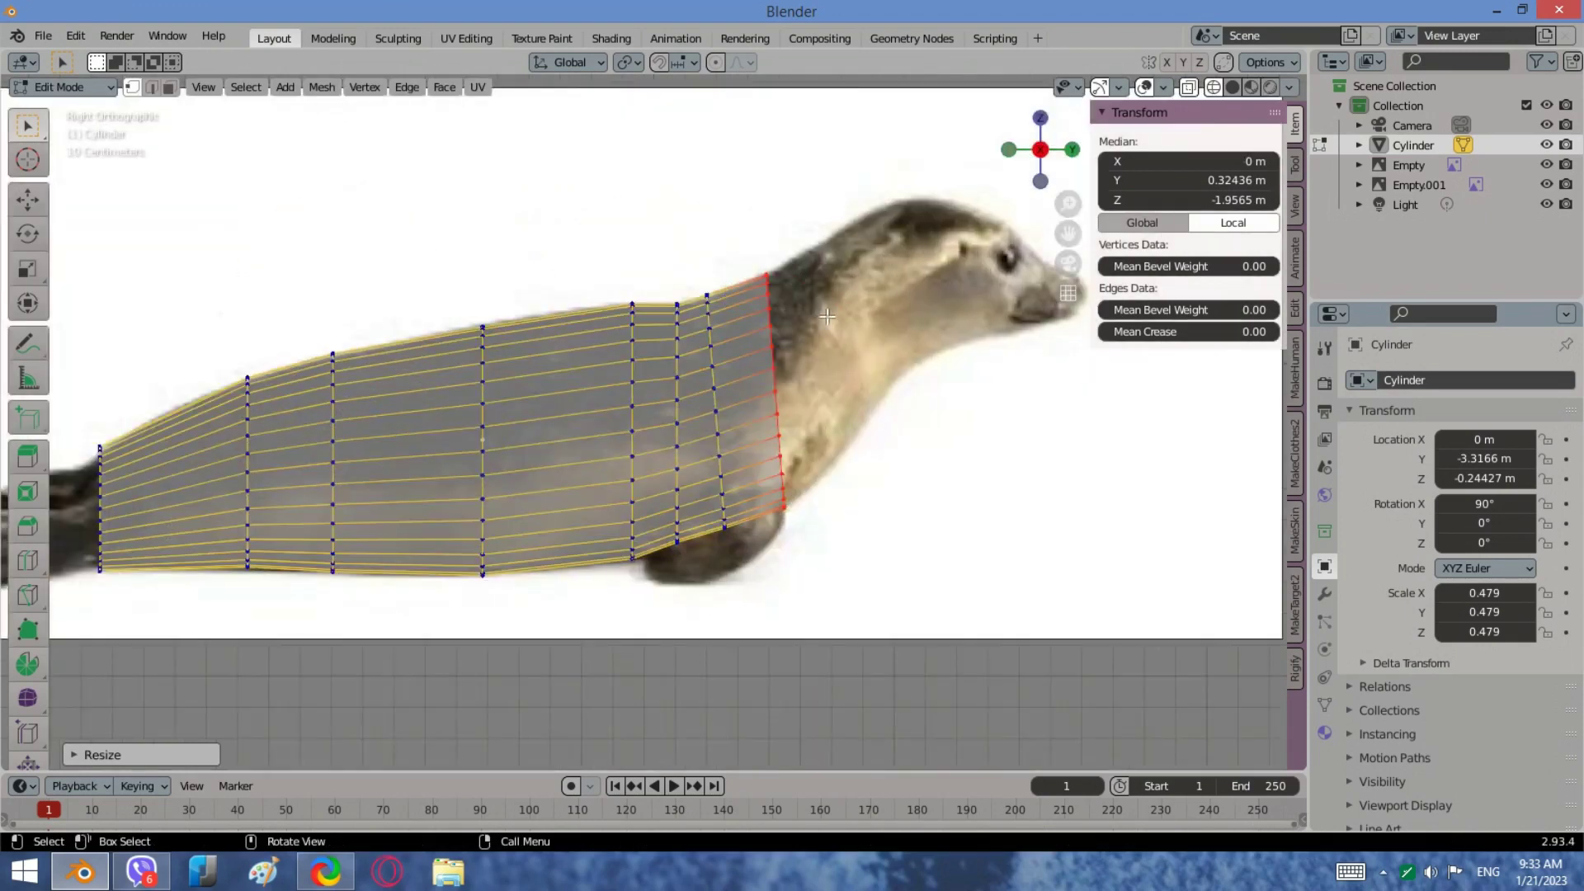
pyautogui.press('e')
pyautogui.click(941, 401)
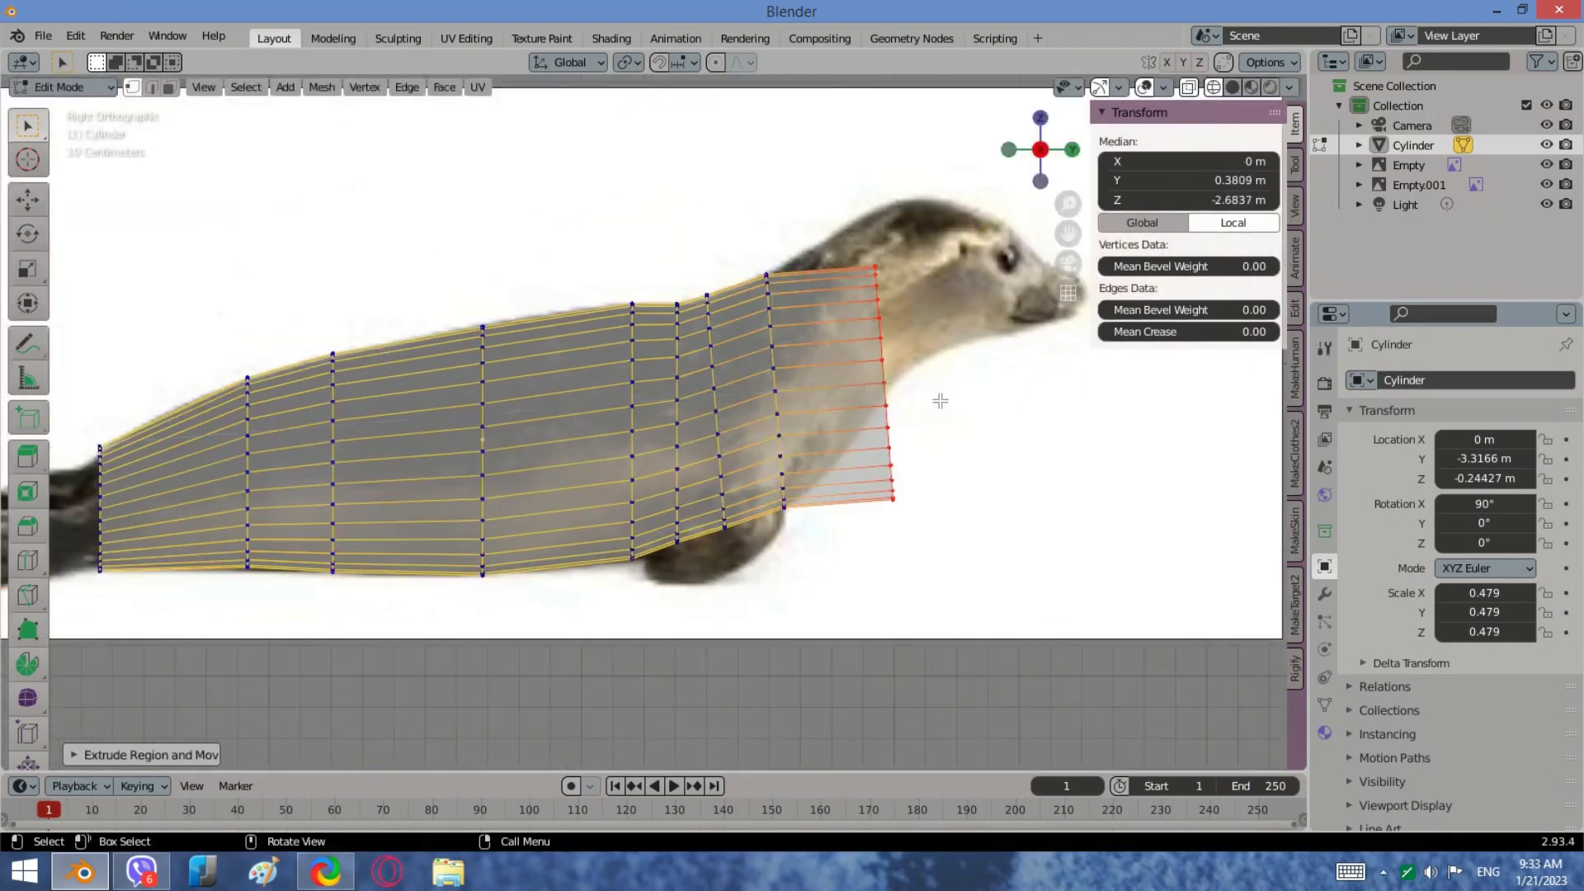
pyautogui.press('g')
pyautogui.click(914, 351)
# Step: Rotate the neck's end ring by about -17°, then scale it down and shift it to fit the neck outline
pyautogui.press('r')
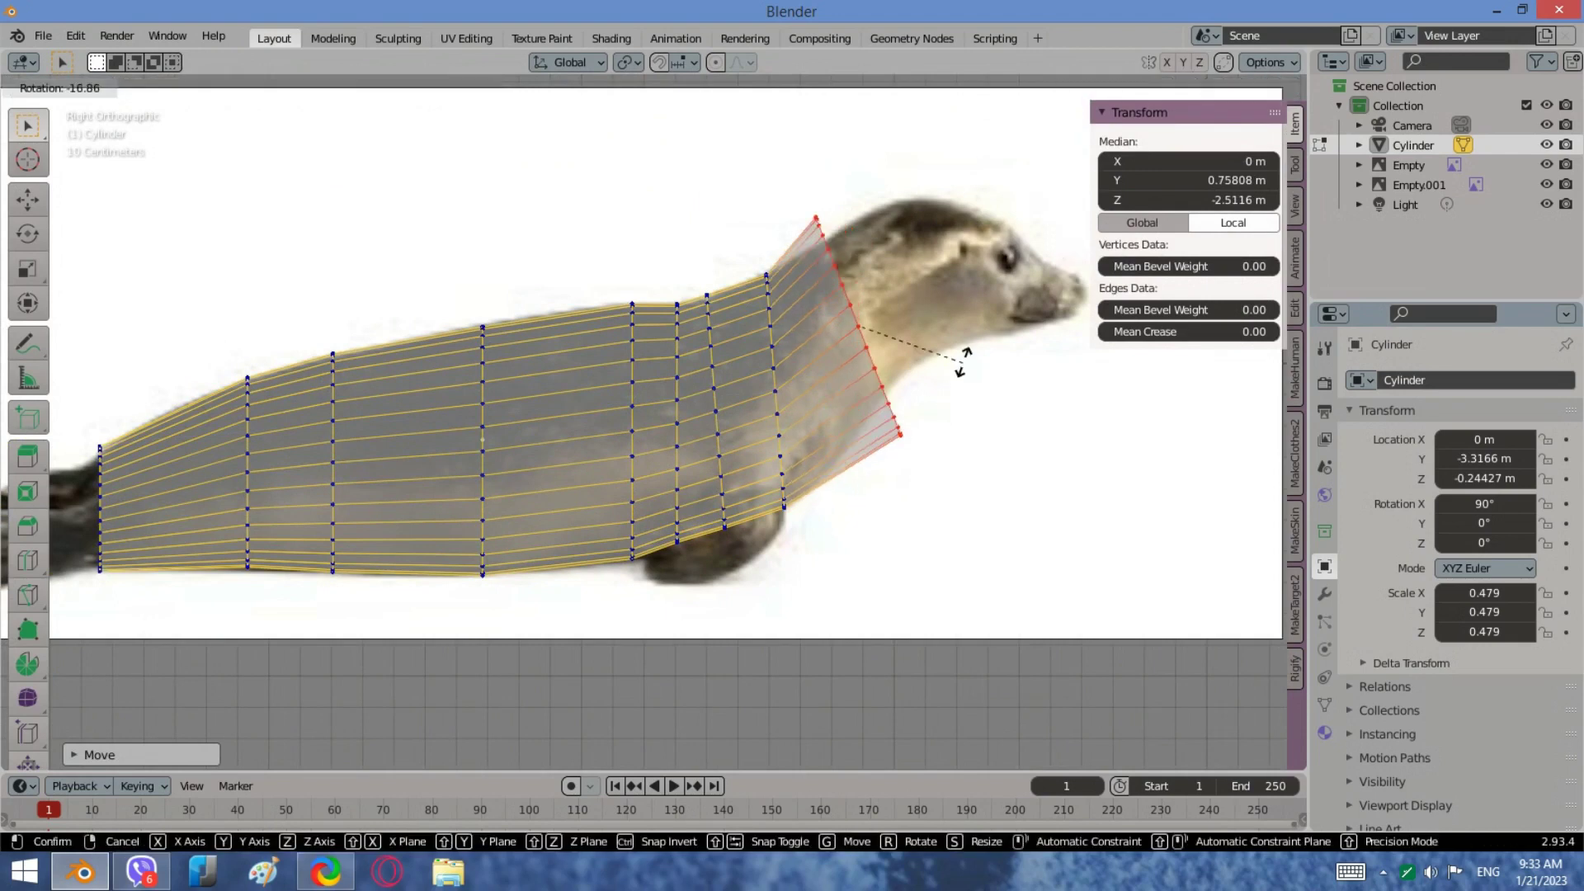
pyautogui.click(962, 360)
pyautogui.press('s')
pyautogui.click(951, 422)
pyautogui.press('g')
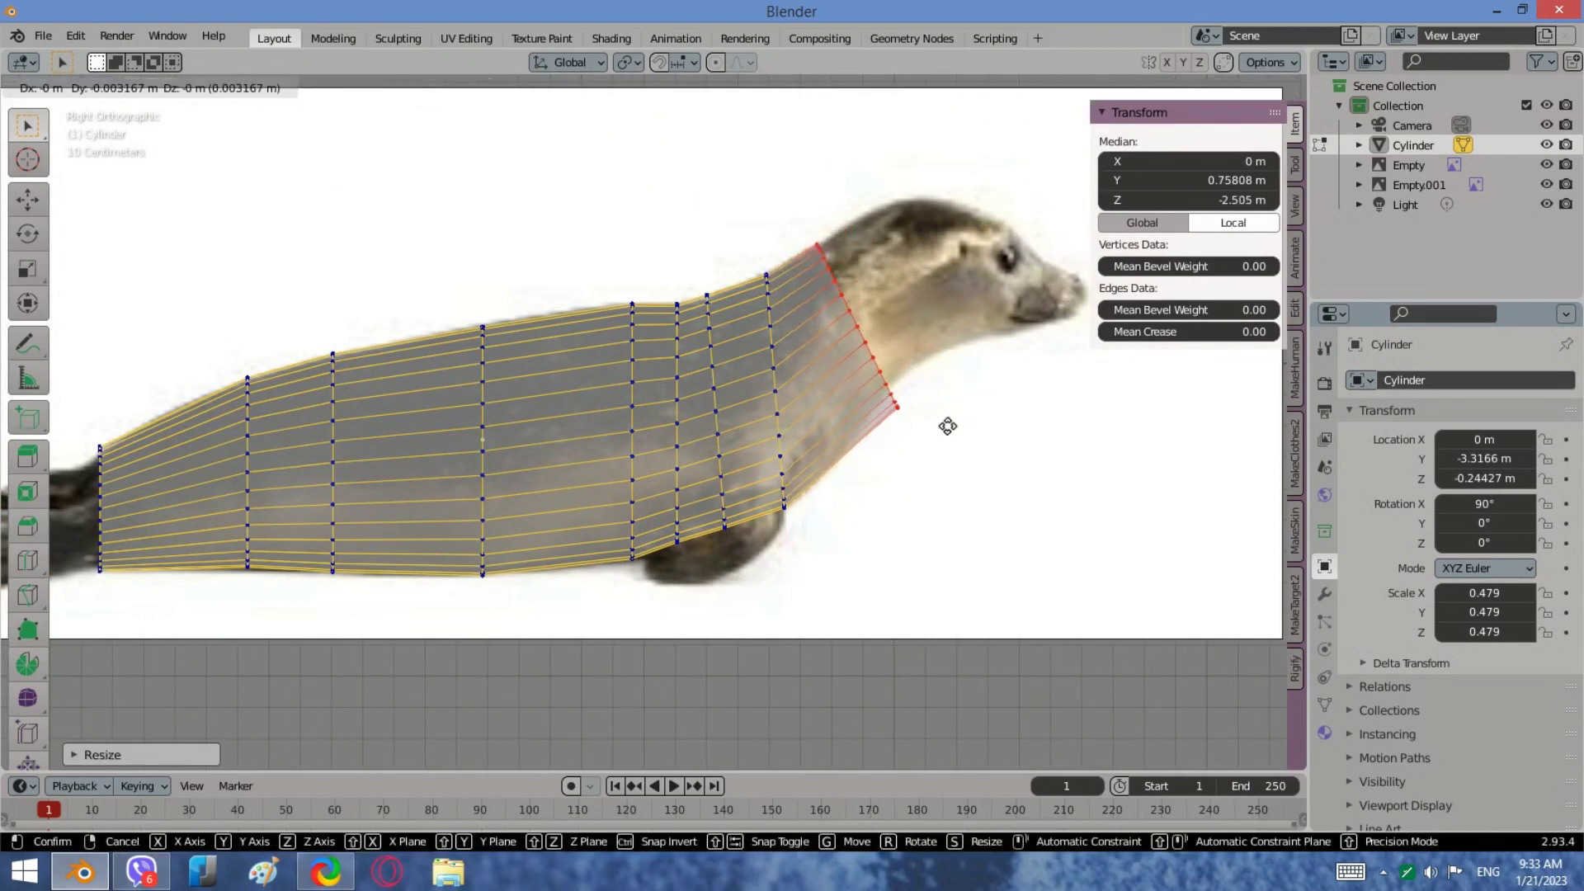
pyautogui.click(923, 438)
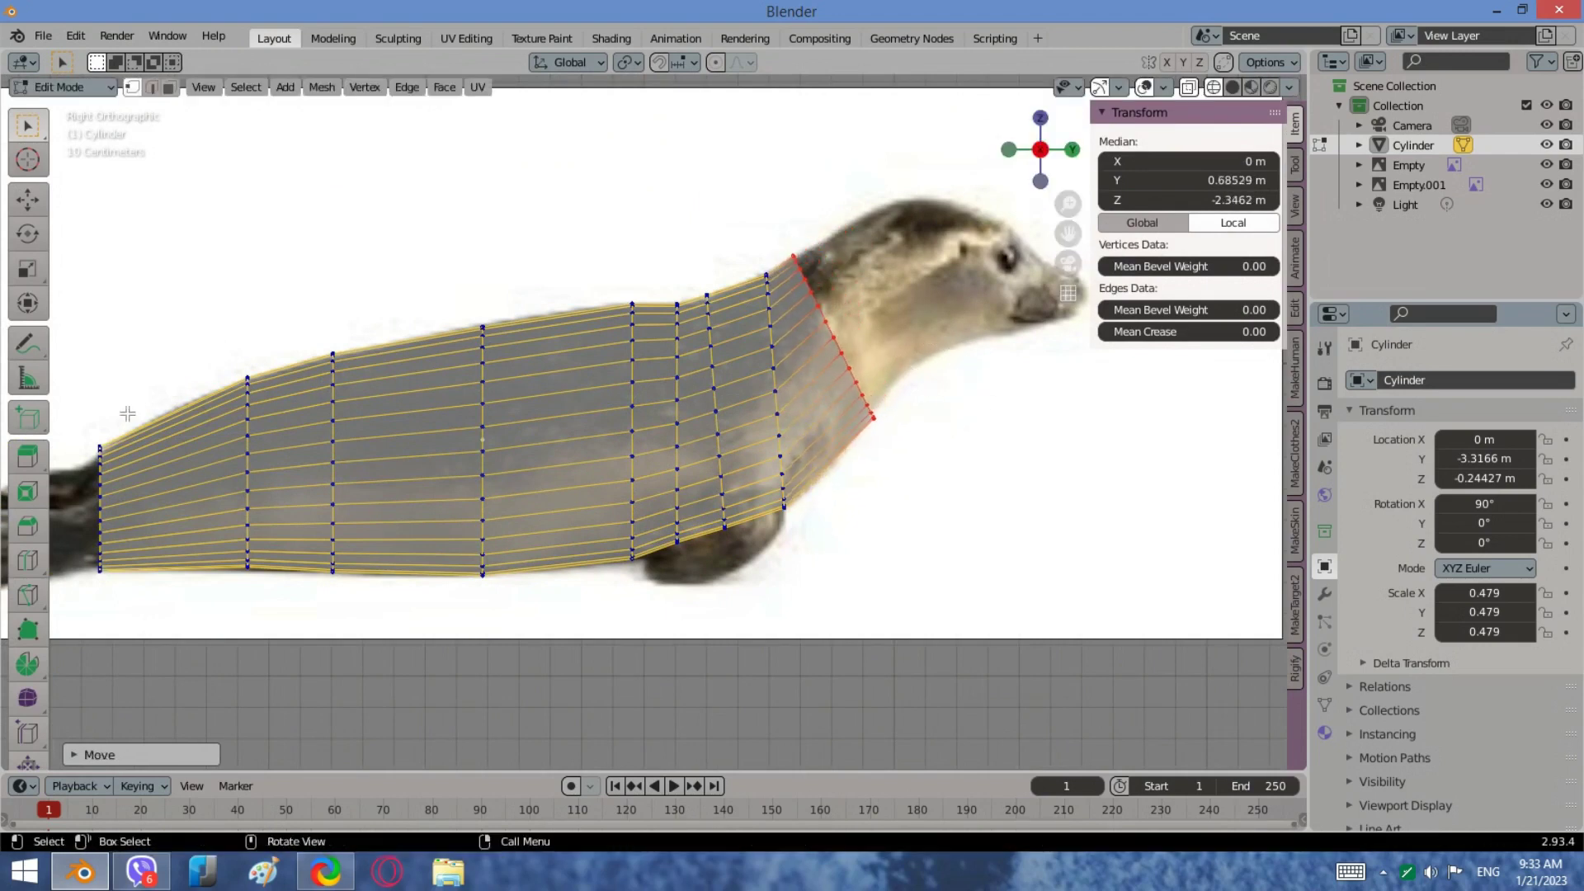
# Step: Add a loop cut through the newly extruded neck section, then nudge and scale it to follow the seal's outline
pyautogui.click(27, 560)
pyautogui.click(850, 421)
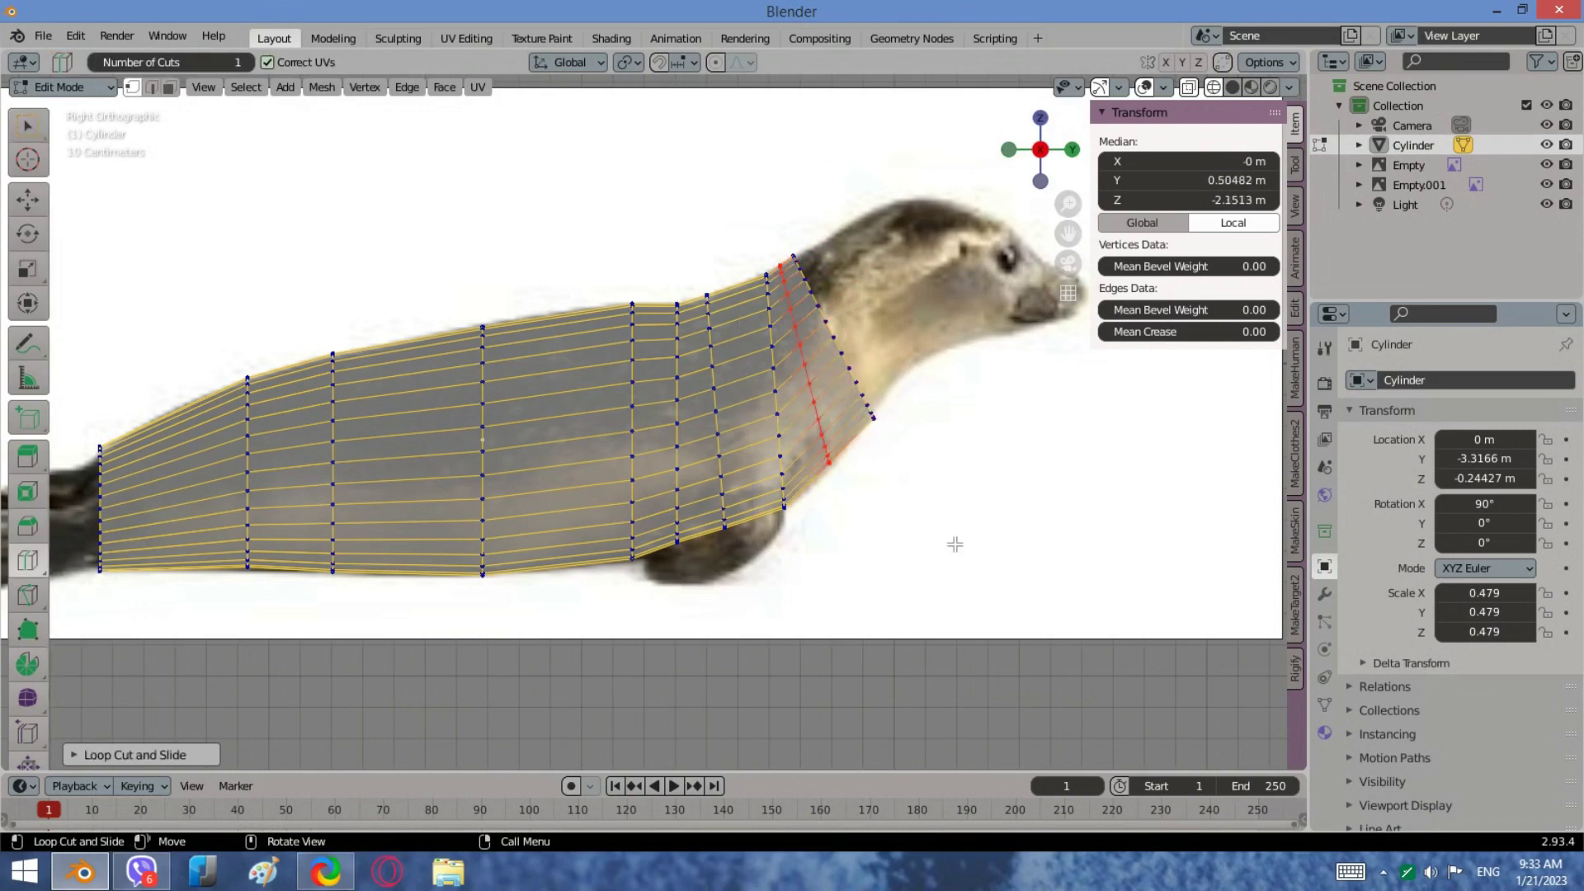
pyautogui.press('g')
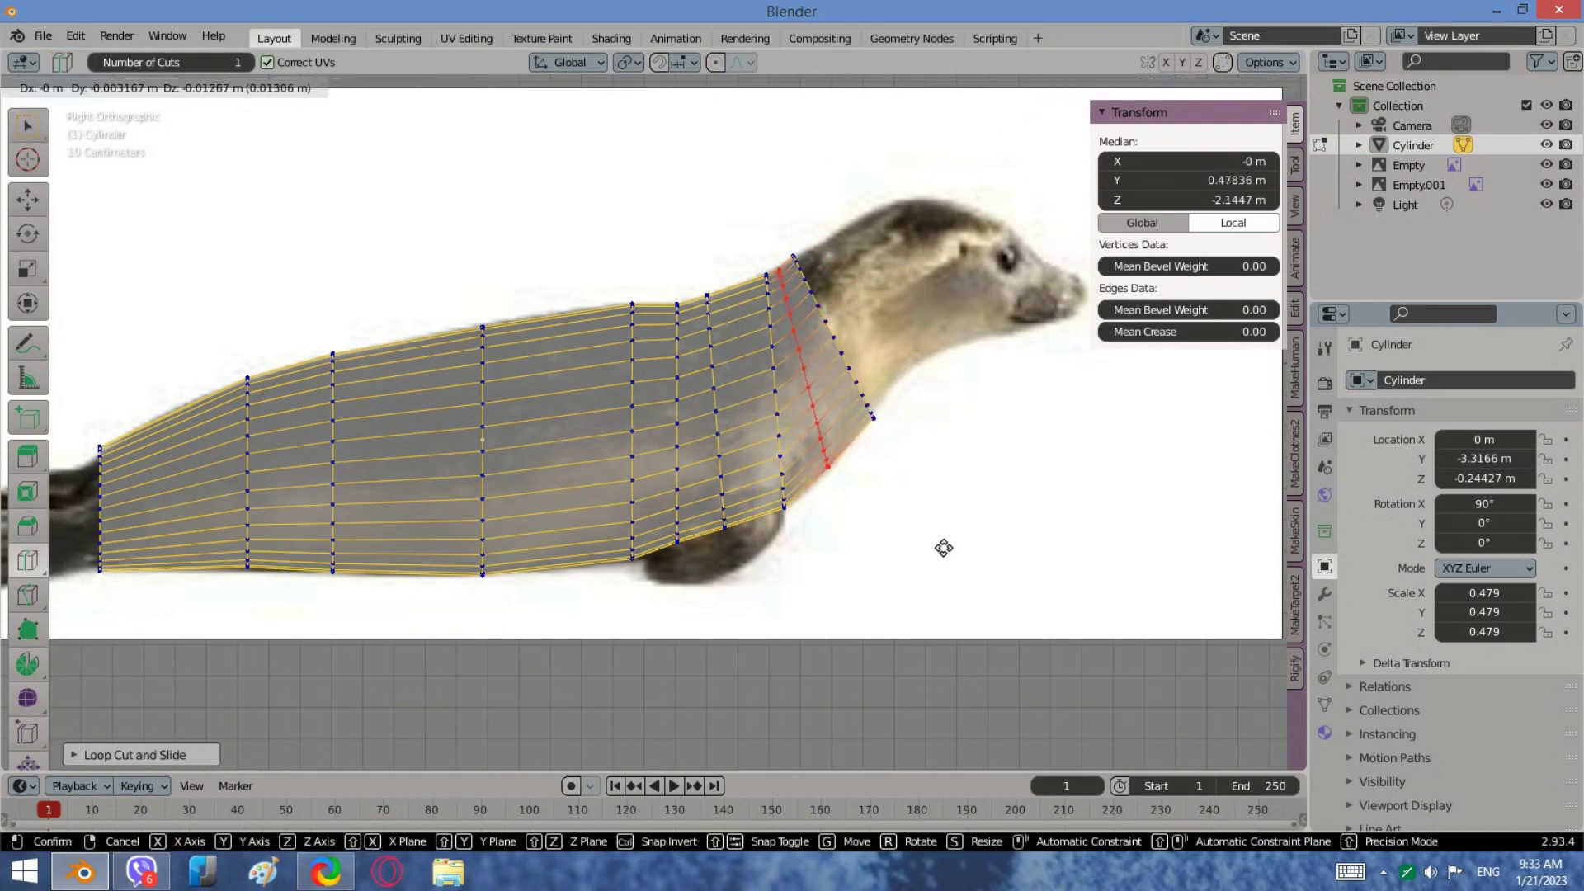
pyautogui.click(948, 545)
pyautogui.press('s')
pyautogui.click(947, 546)
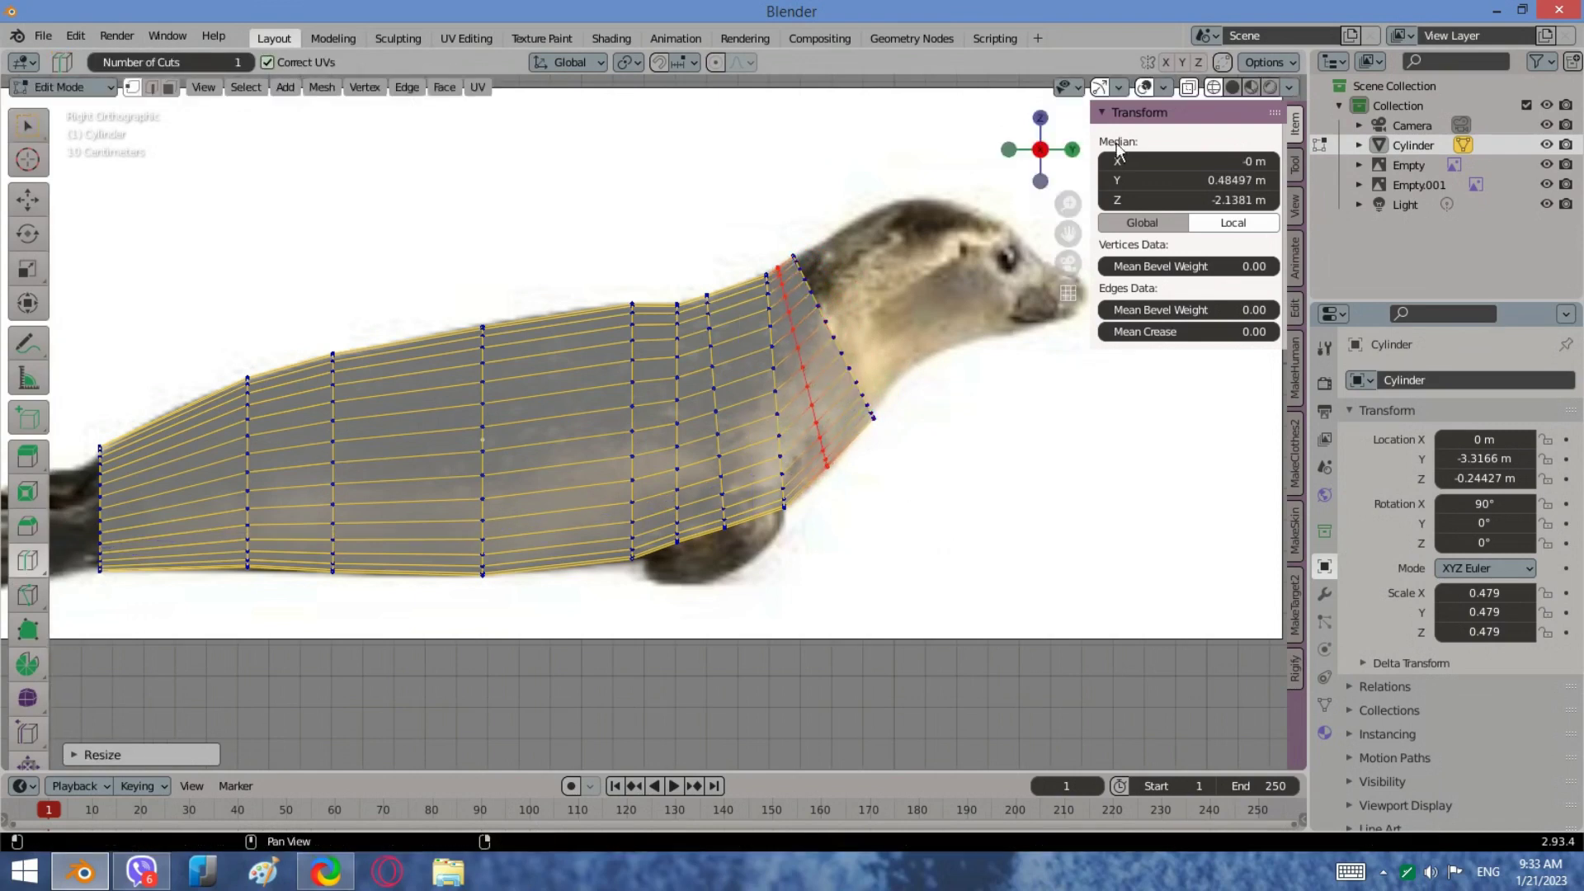
pyautogui.press('ctrl+KP_1')
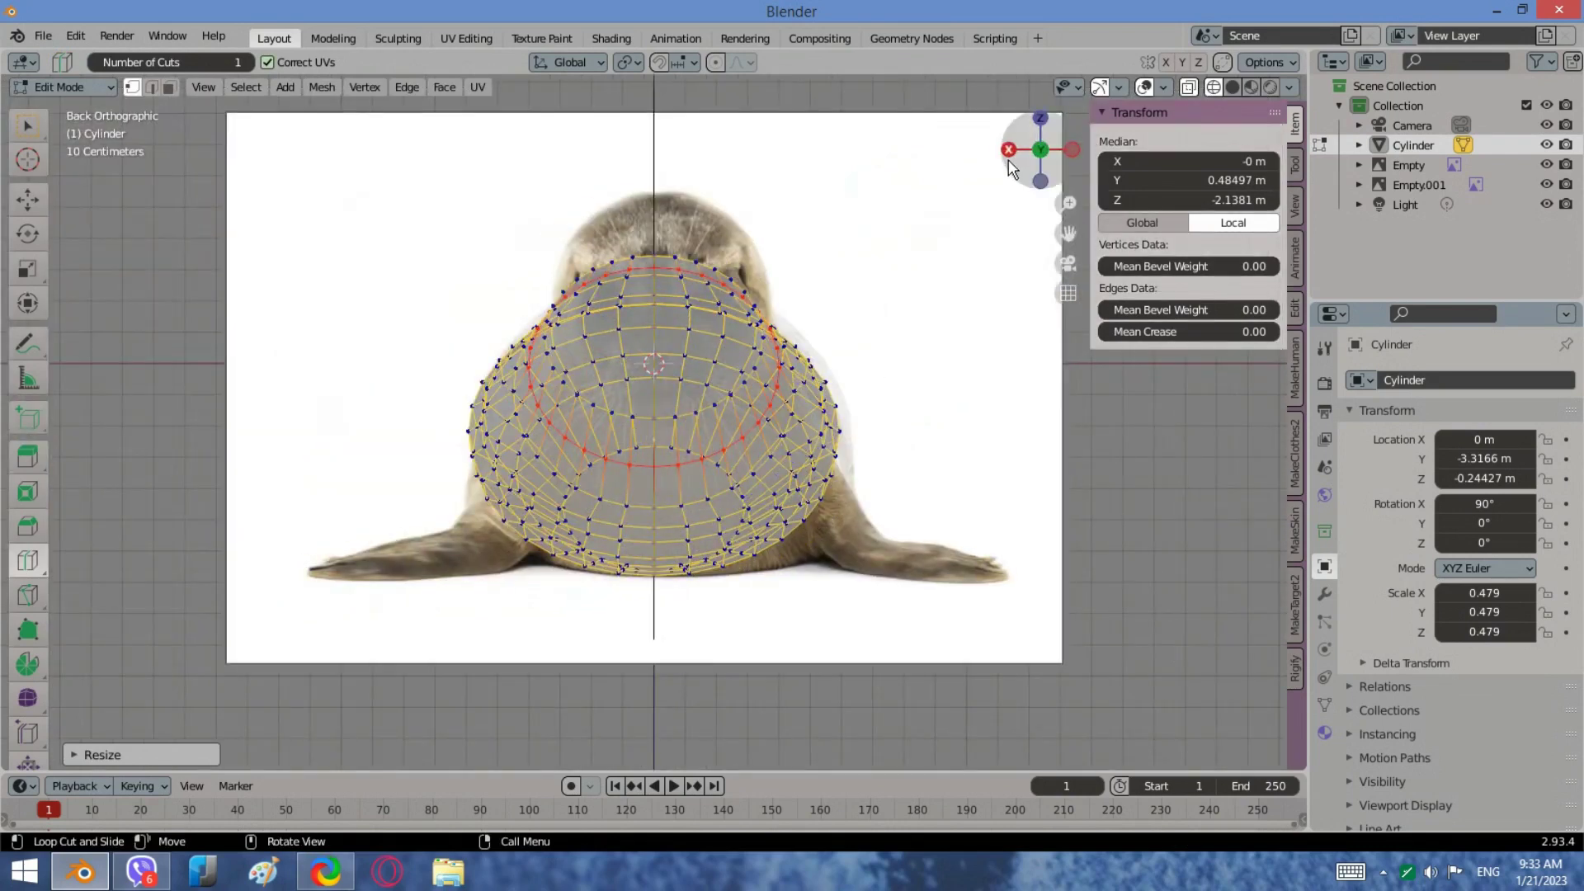
pyautogui.click(1008, 149)
# Step: Select the whole tilted end ring at the neck and extrude it along its normal toward the head
pyautogui.press('w')
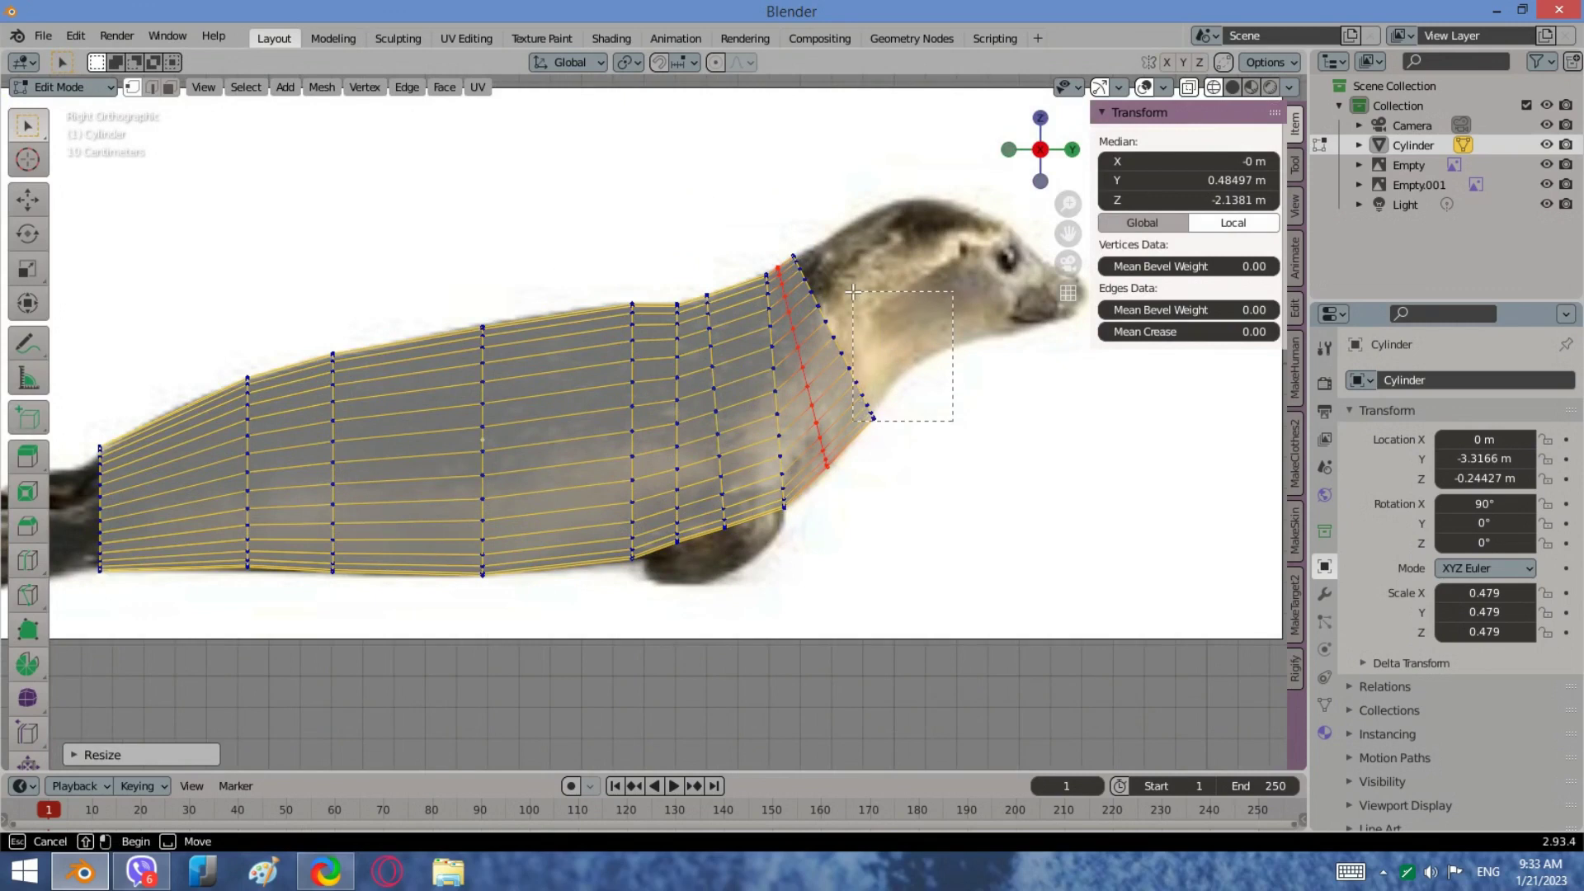
pyautogui.moveTo(853, 291); pyautogui.dragTo(853, 291)
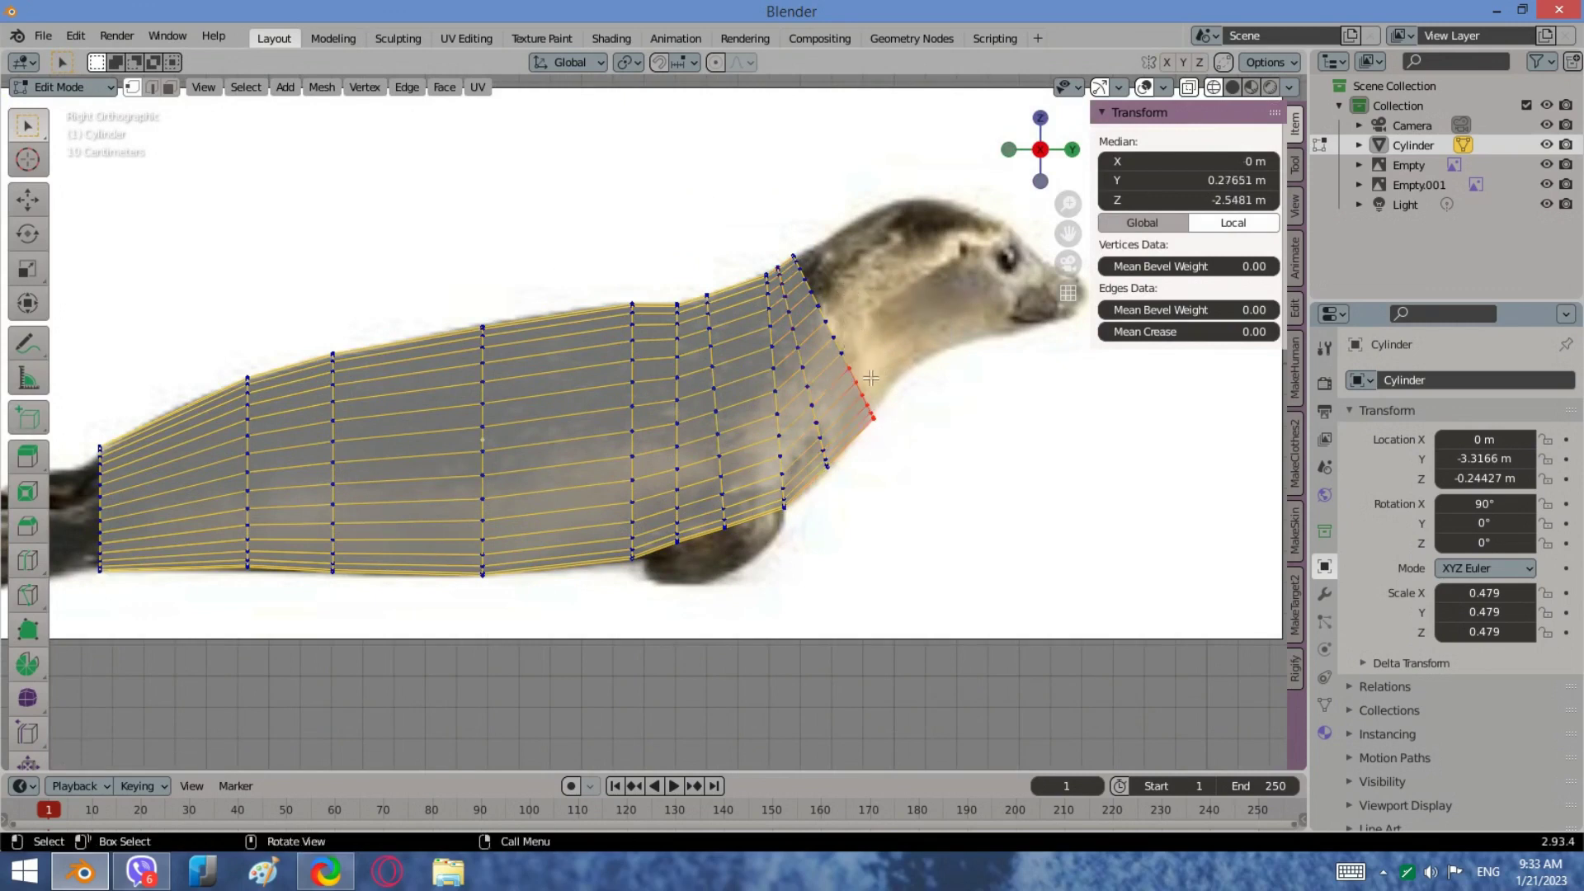
pyautogui.keyDown('shift'); pyautogui.moveTo(870, 378); pyautogui.dragTo(822, 273); pyautogui.keyUp('shift')
pyautogui.keyDown('shift'); pyautogui.moveTo(872, 345); pyautogui.dragTo(788, 241); pyautogui.keyUp('shift')
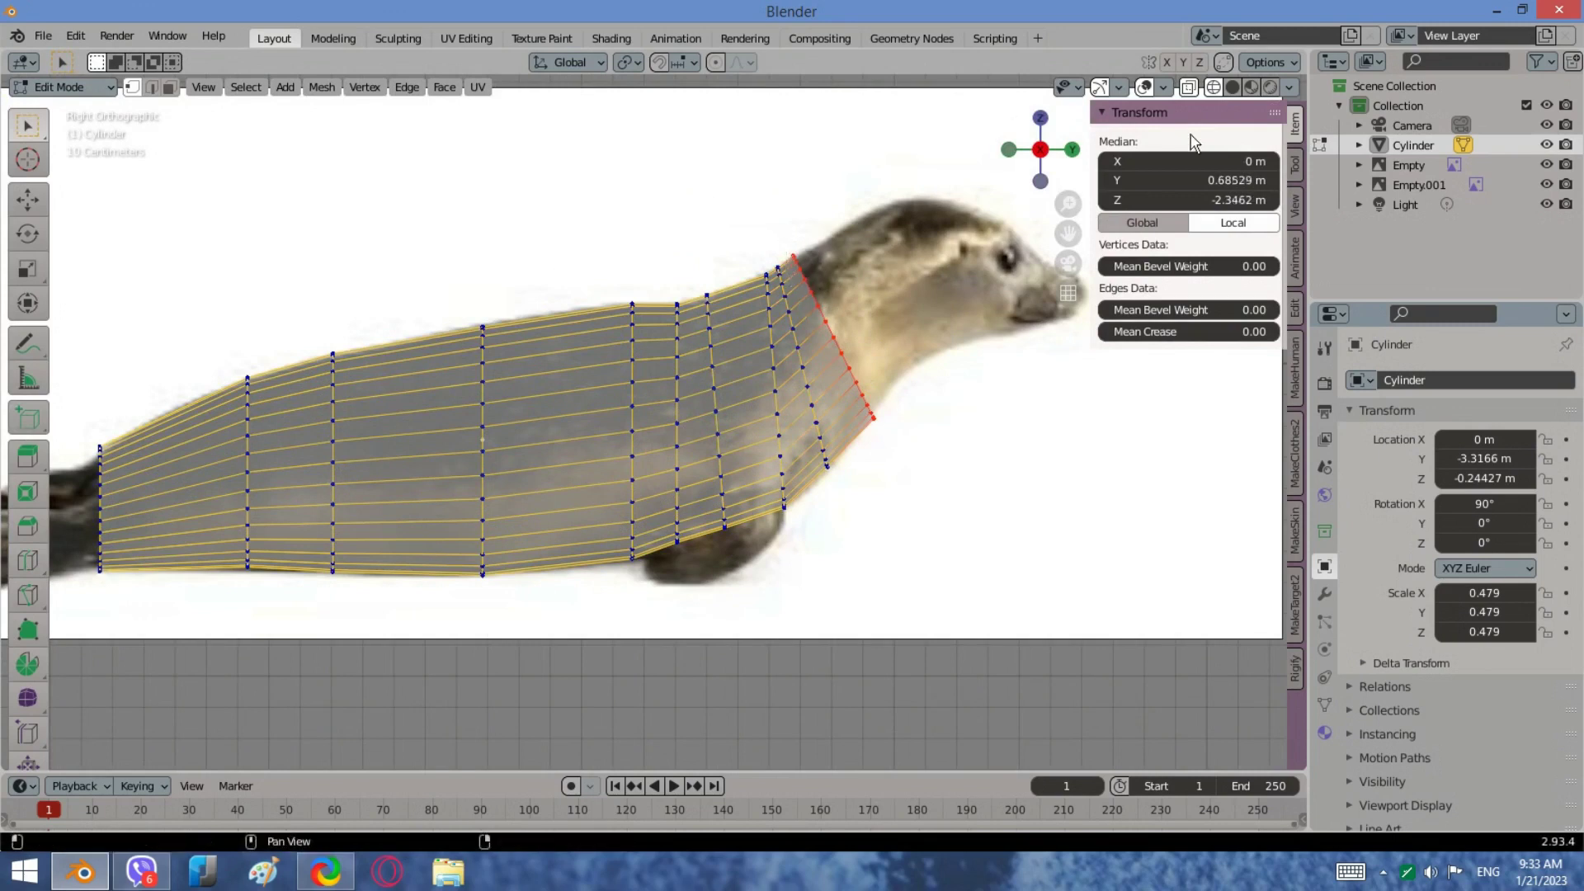
pyautogui.press('e')
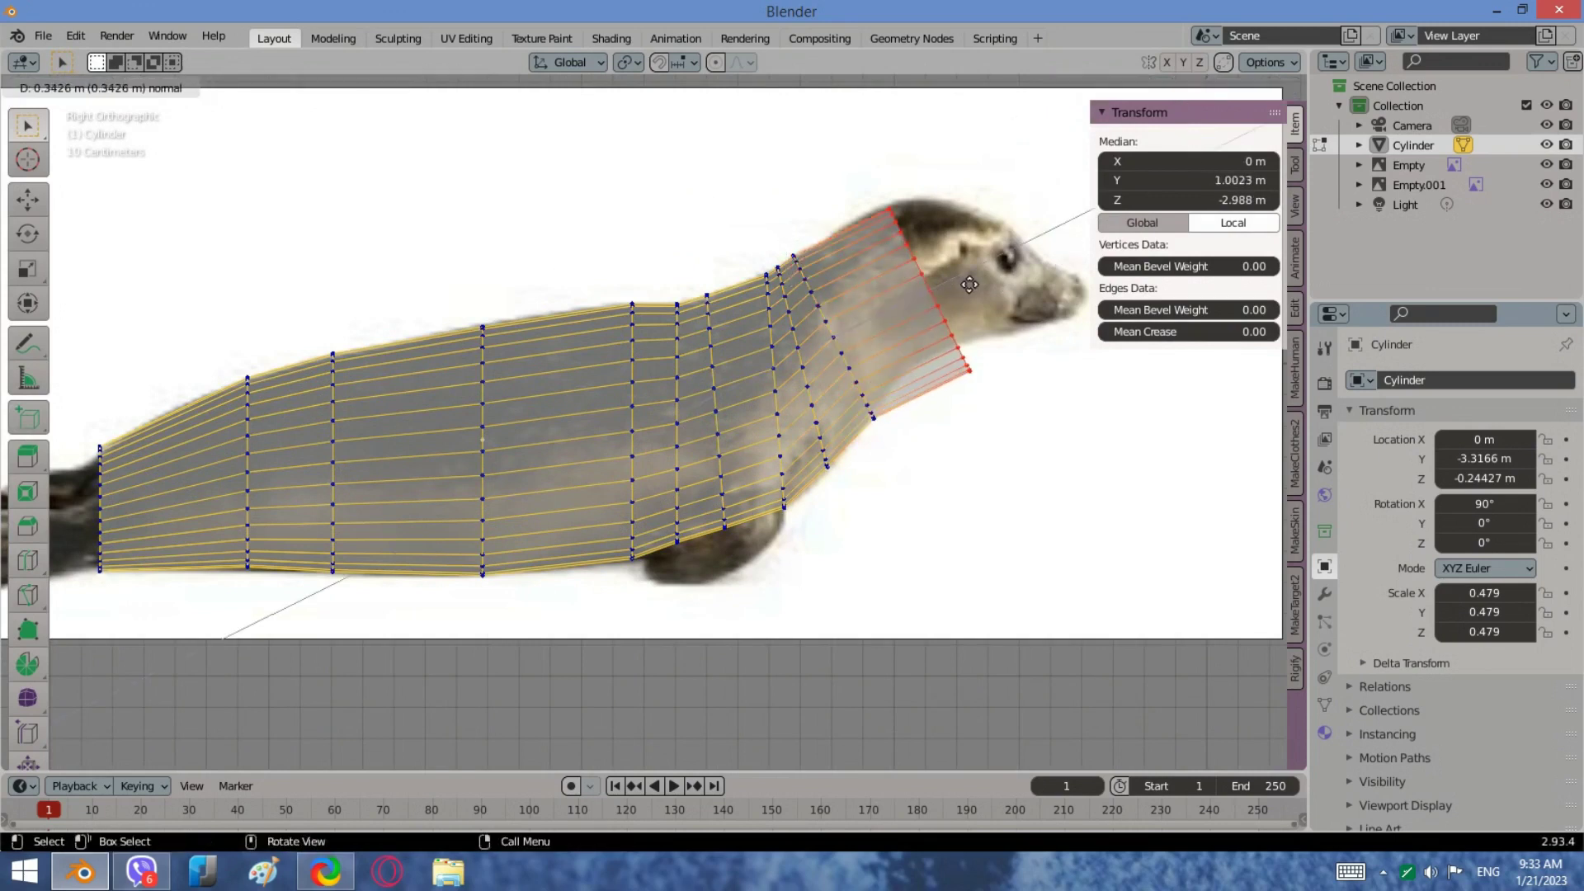
pyautogui.click(974, 295)
# Step: Scale down the extruded end ring and move it back to fit the upper neck in the side view
pyautogui.keyDown('shift'); pyautogui.moveTo(1067, 387); pyautogui.dragTo(958, 448, button='middle'); pyautogui.keyUp('shift')
pyautogui.press('g')
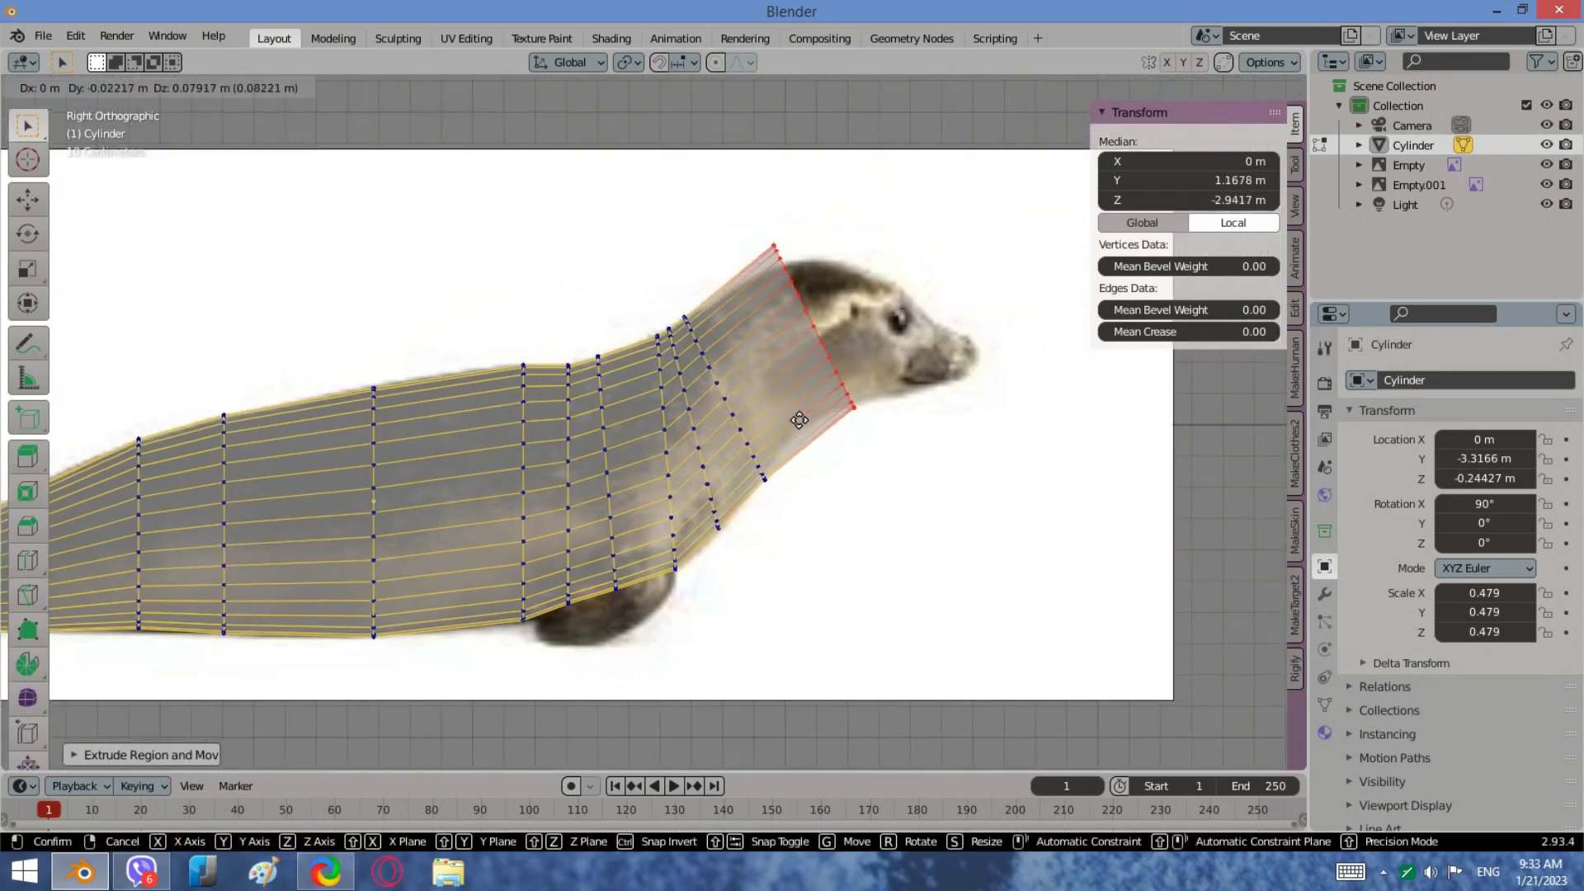
pyautogui.click(957, 417)
pyautogui.press('s')
pyautogui.click(931, 430)
pyautogui.press('g')
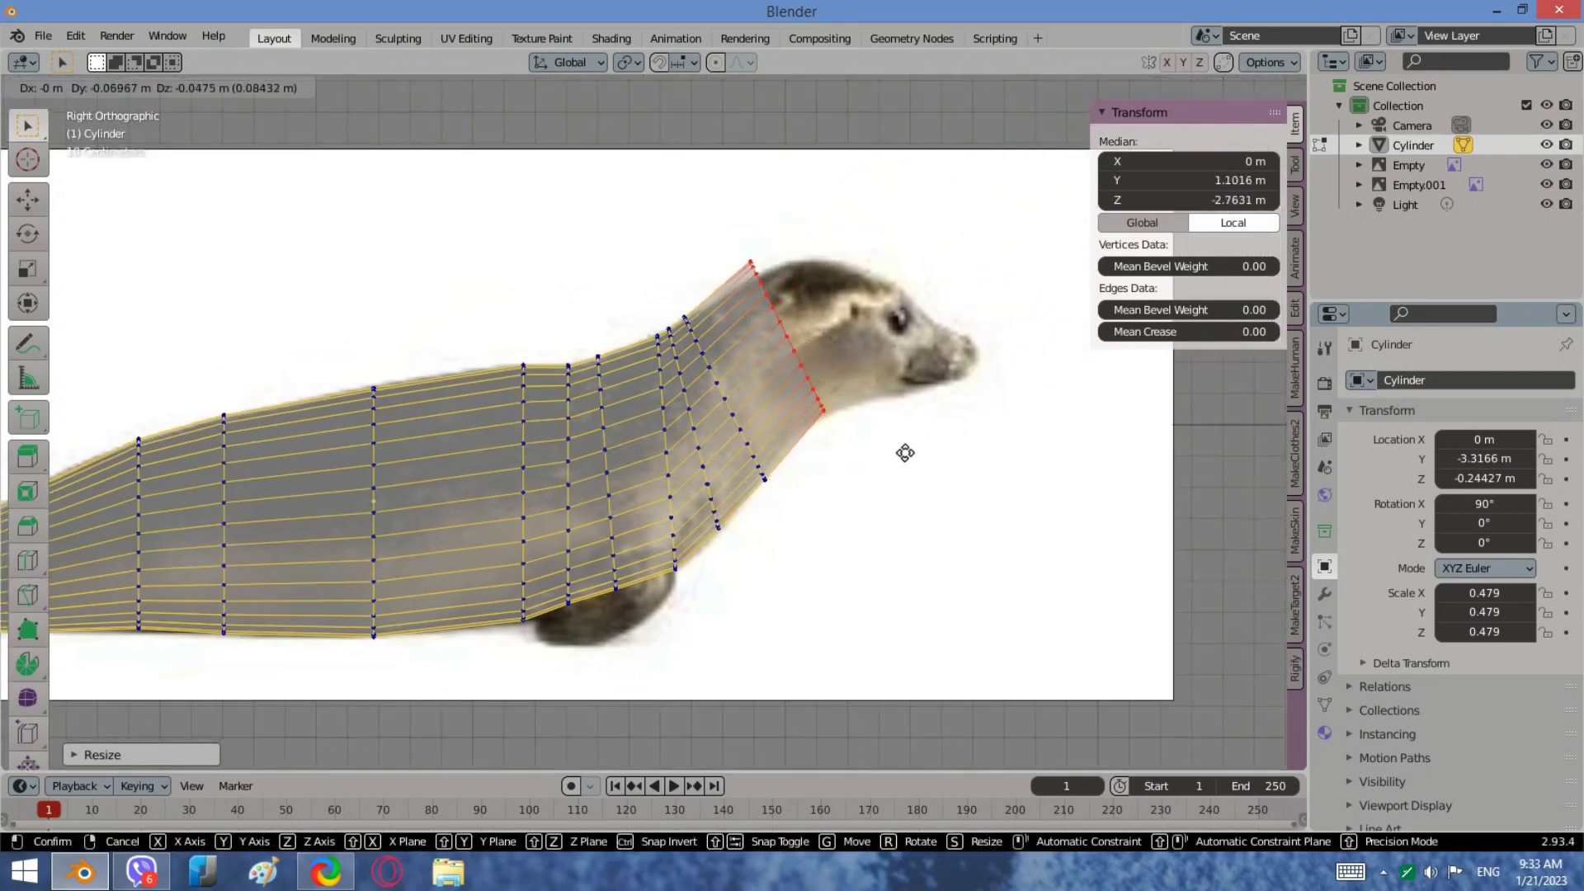
pyautogui.click(896, 461)
pyautogui.press('s')
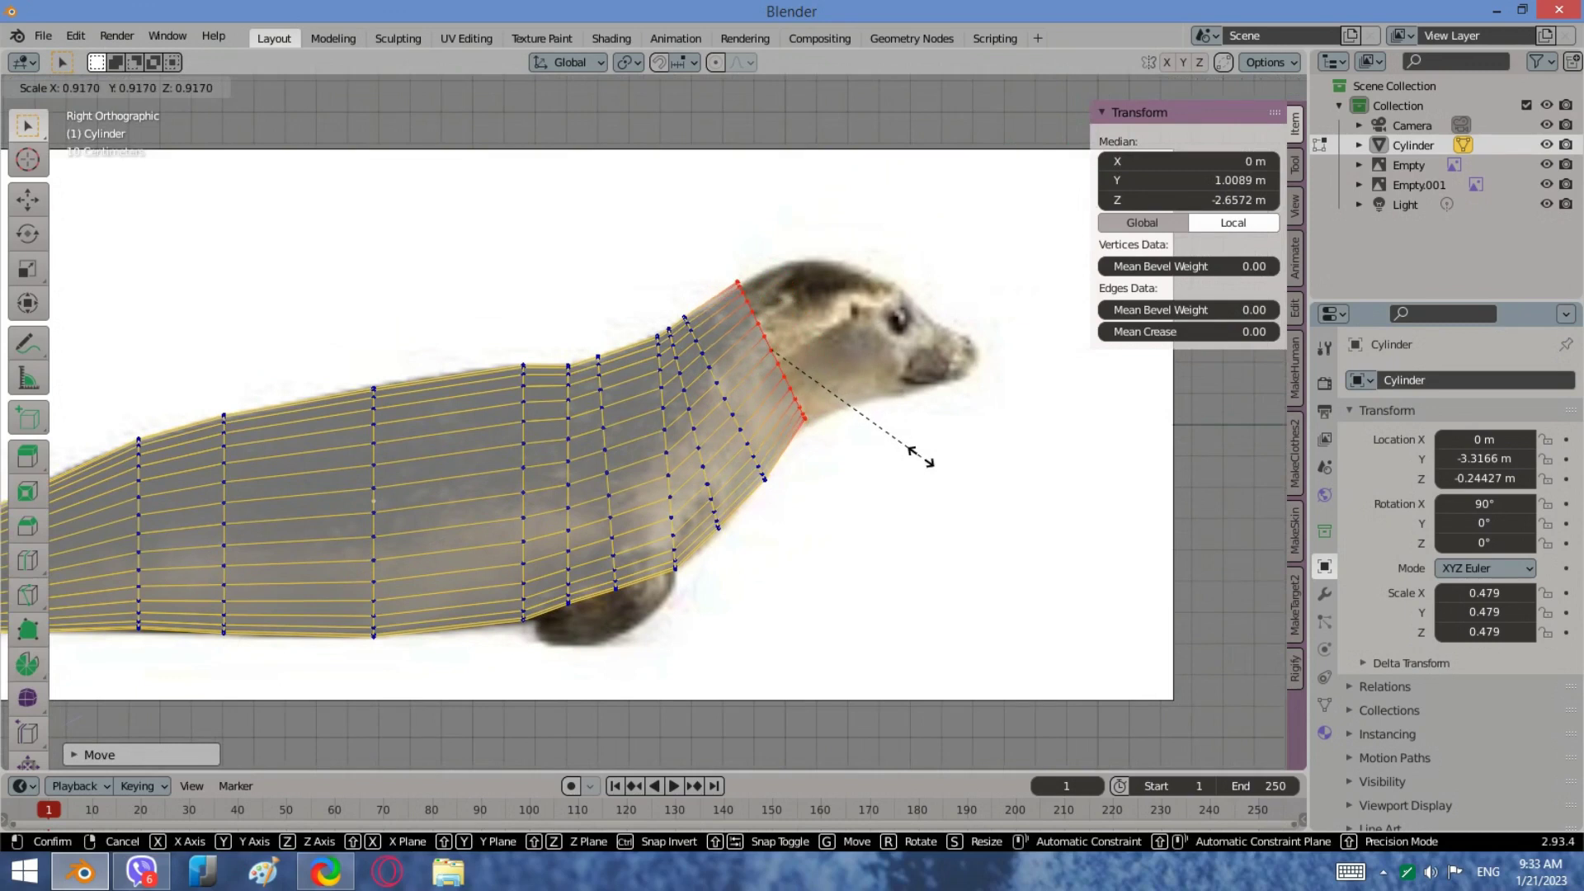
pyautogui.click(923, 452)
pyautogui.press('g')
pyautogui.click(963, 432)
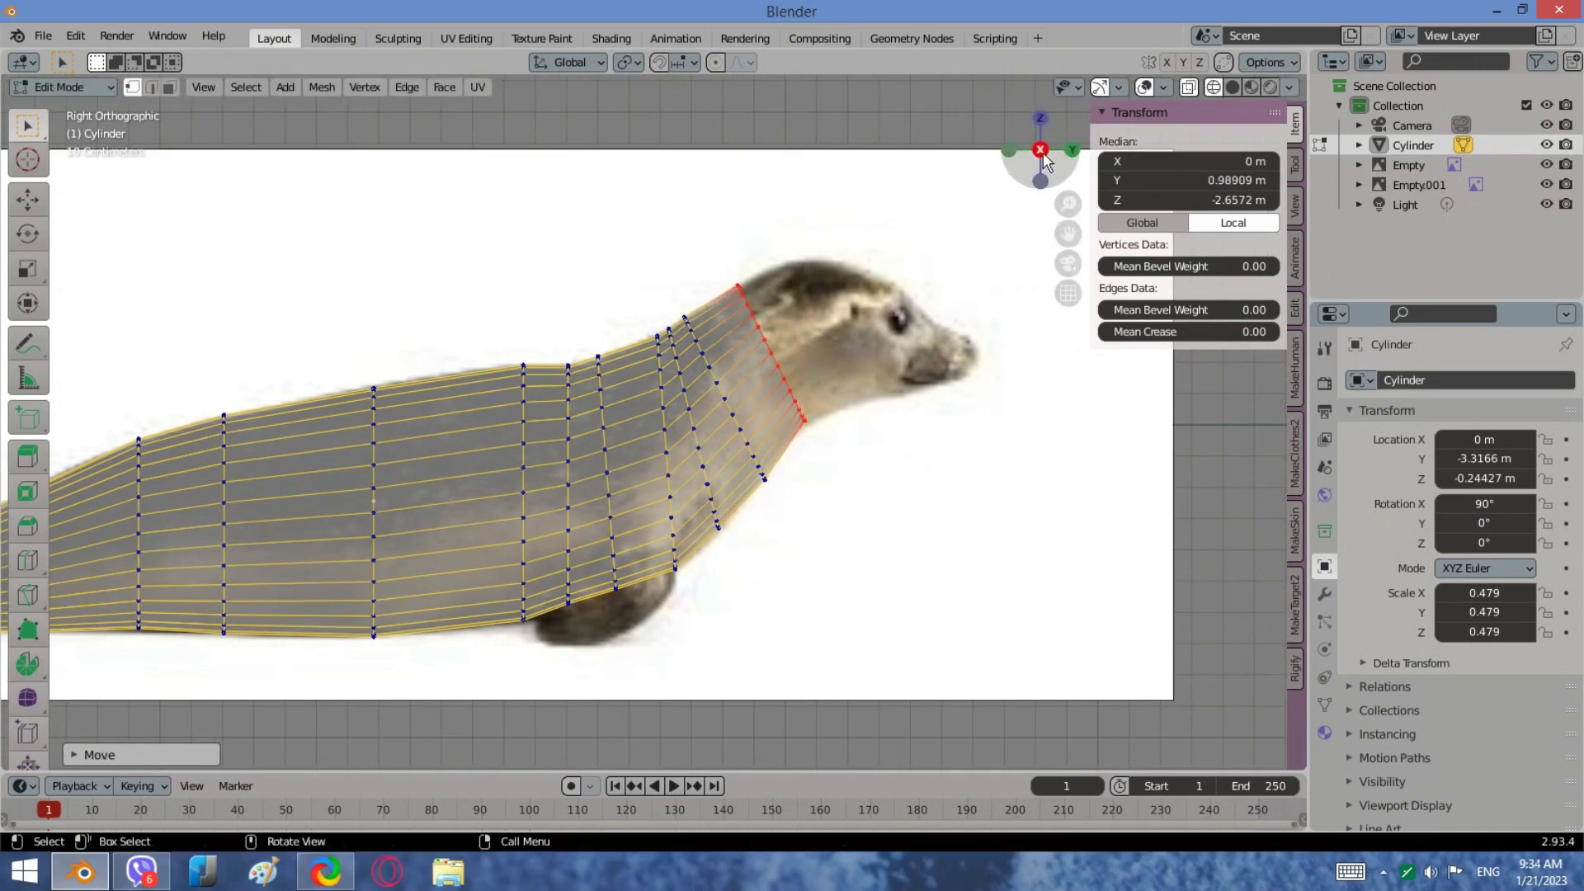
# Step: Scale the upper-neck ring along X in the back view and shift it slightly along X to center it on the head
pyautogui.click(1072, 150)
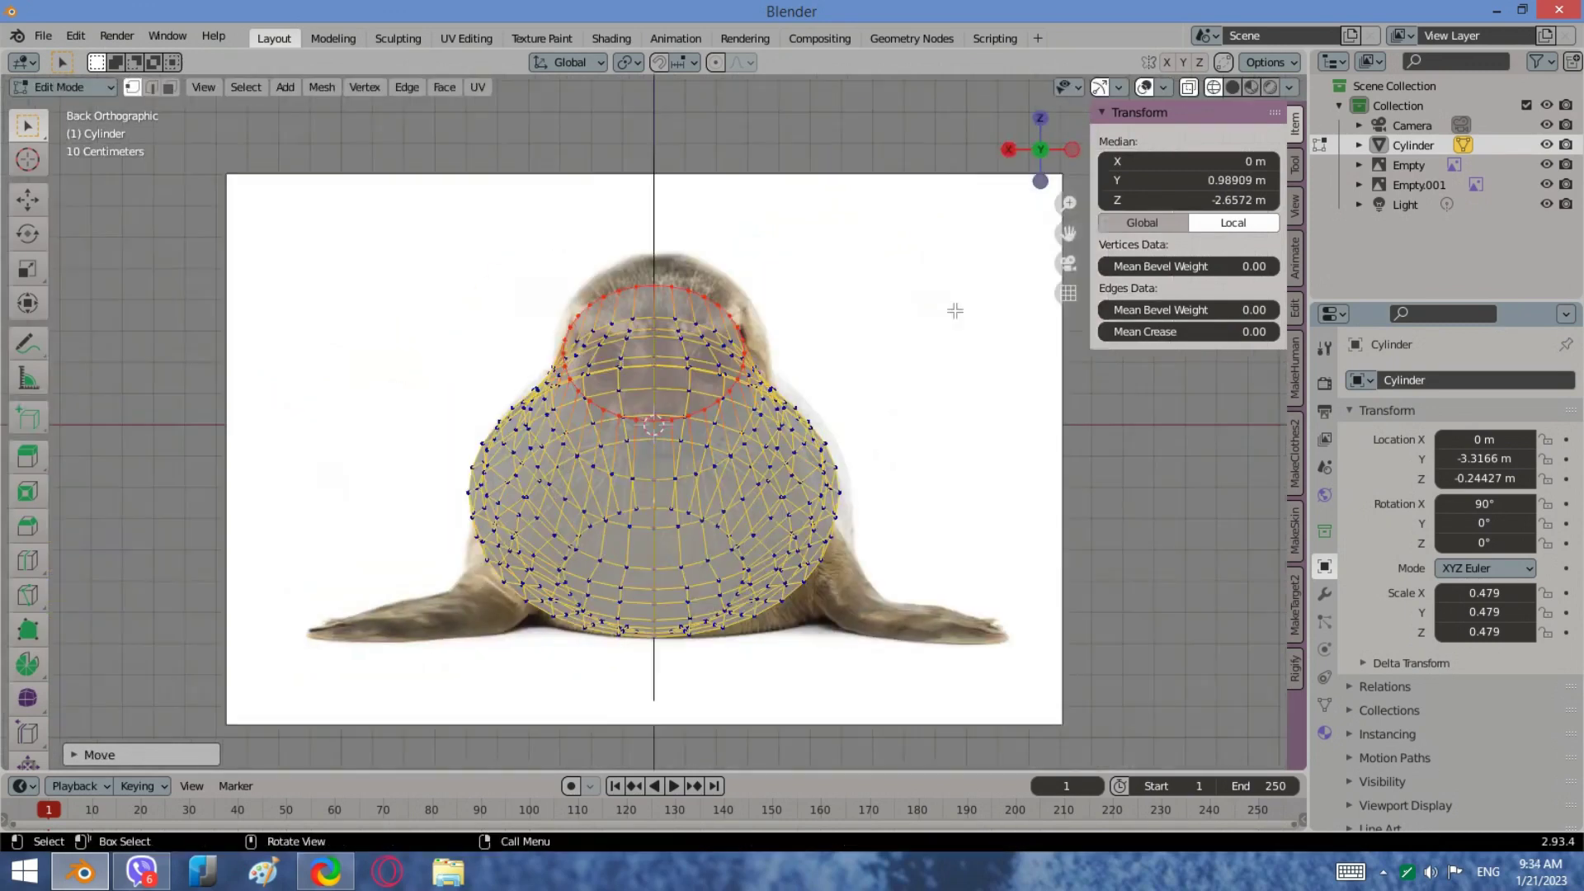
pyautogui.press('s')
pyautogui.press('x')
pyautogui.click(764, 361)
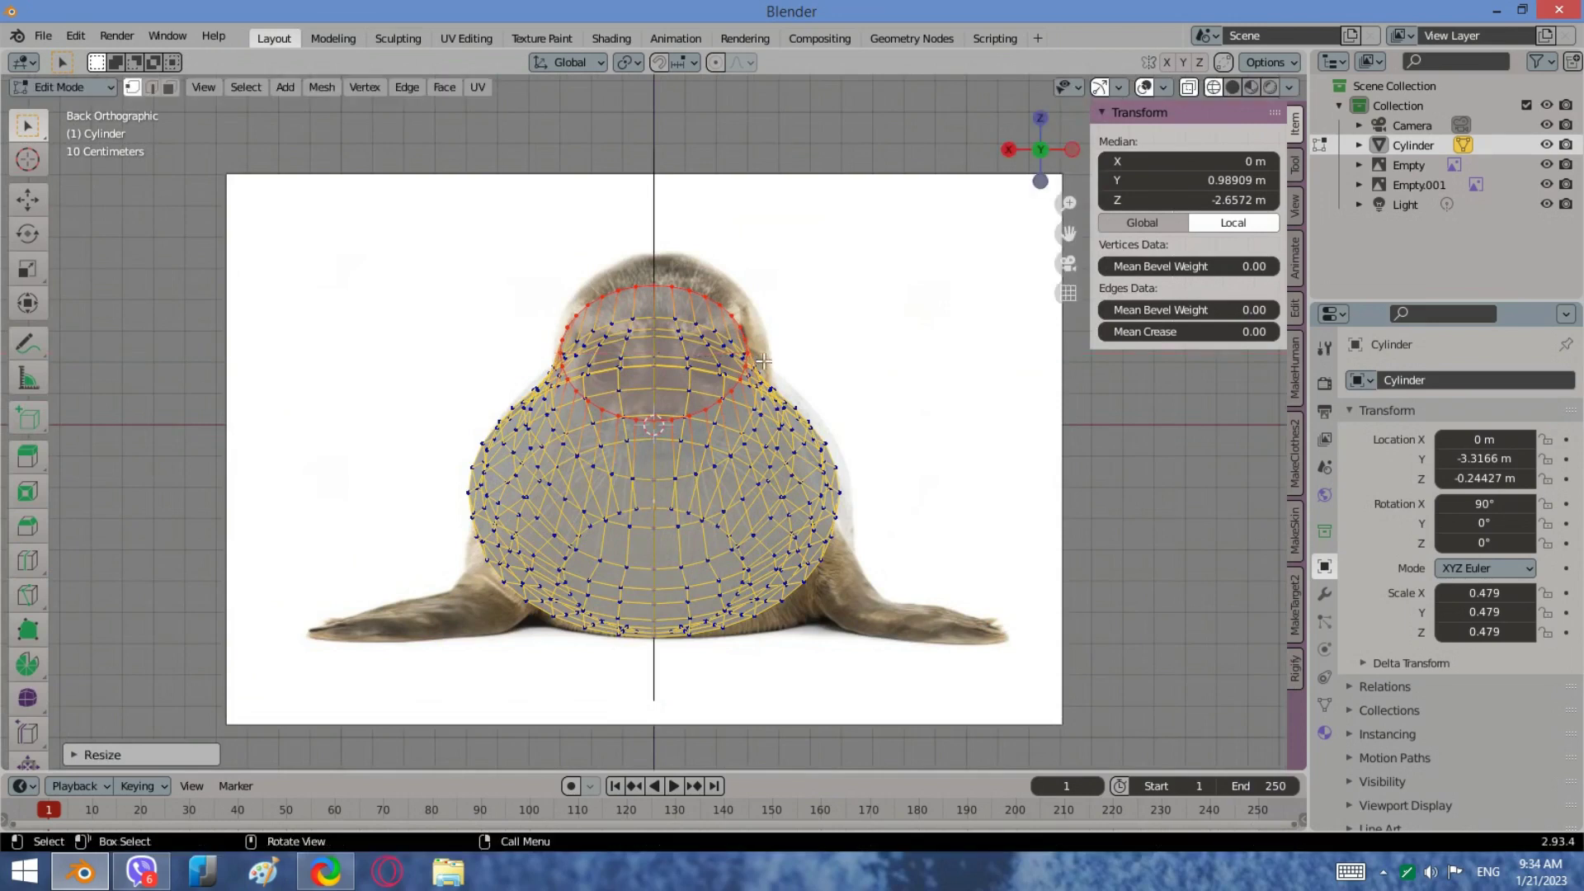
pyautogui.press('g')
pyautogui.press('x')
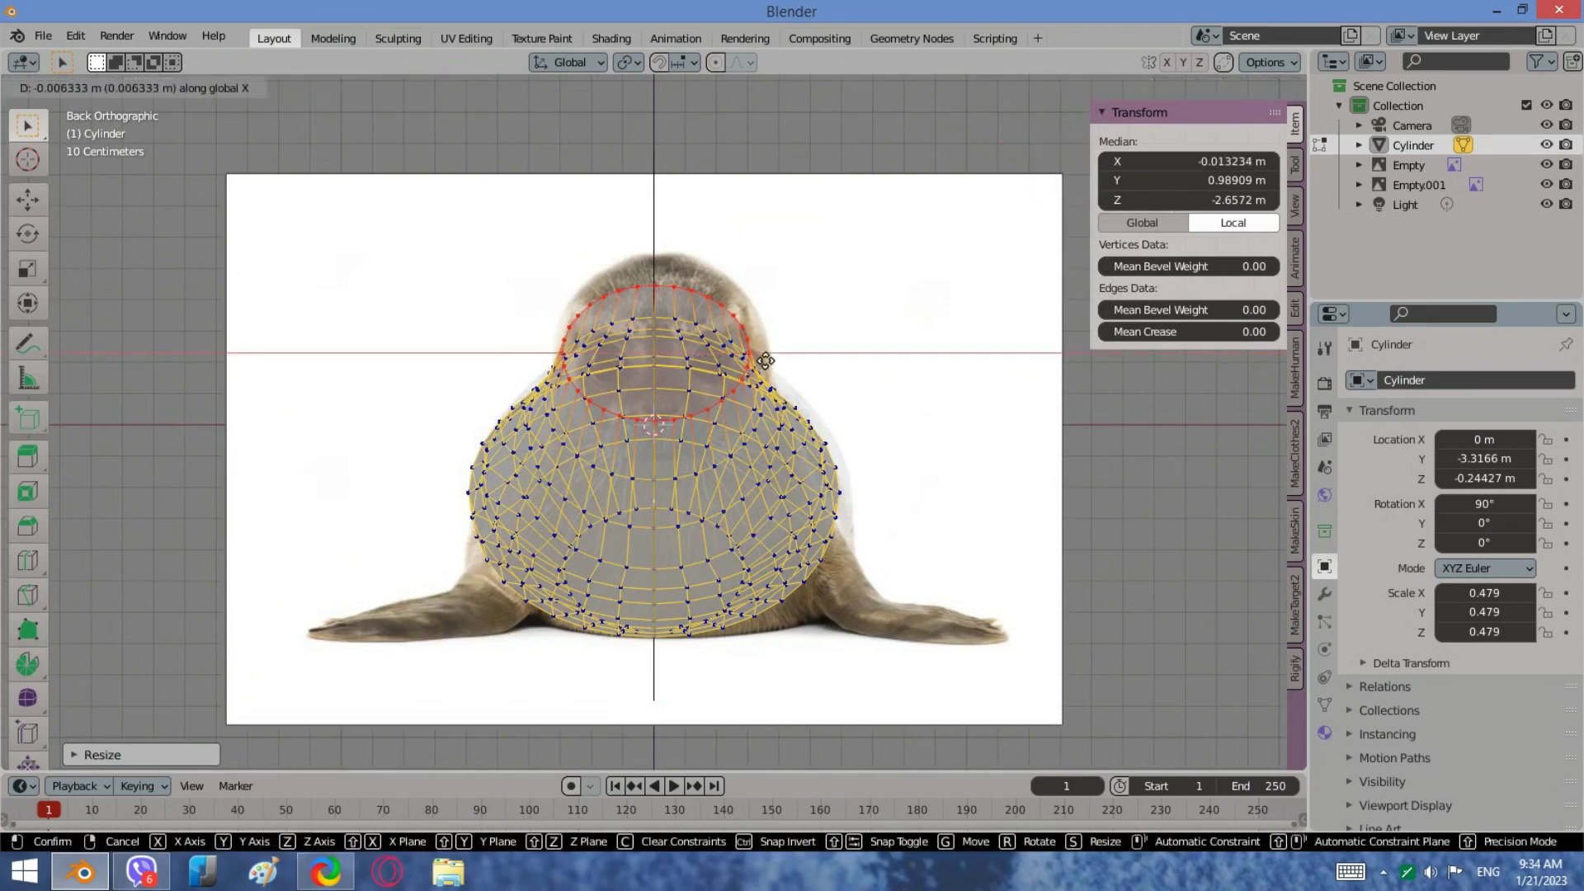
pyautogui.click(767, 360)
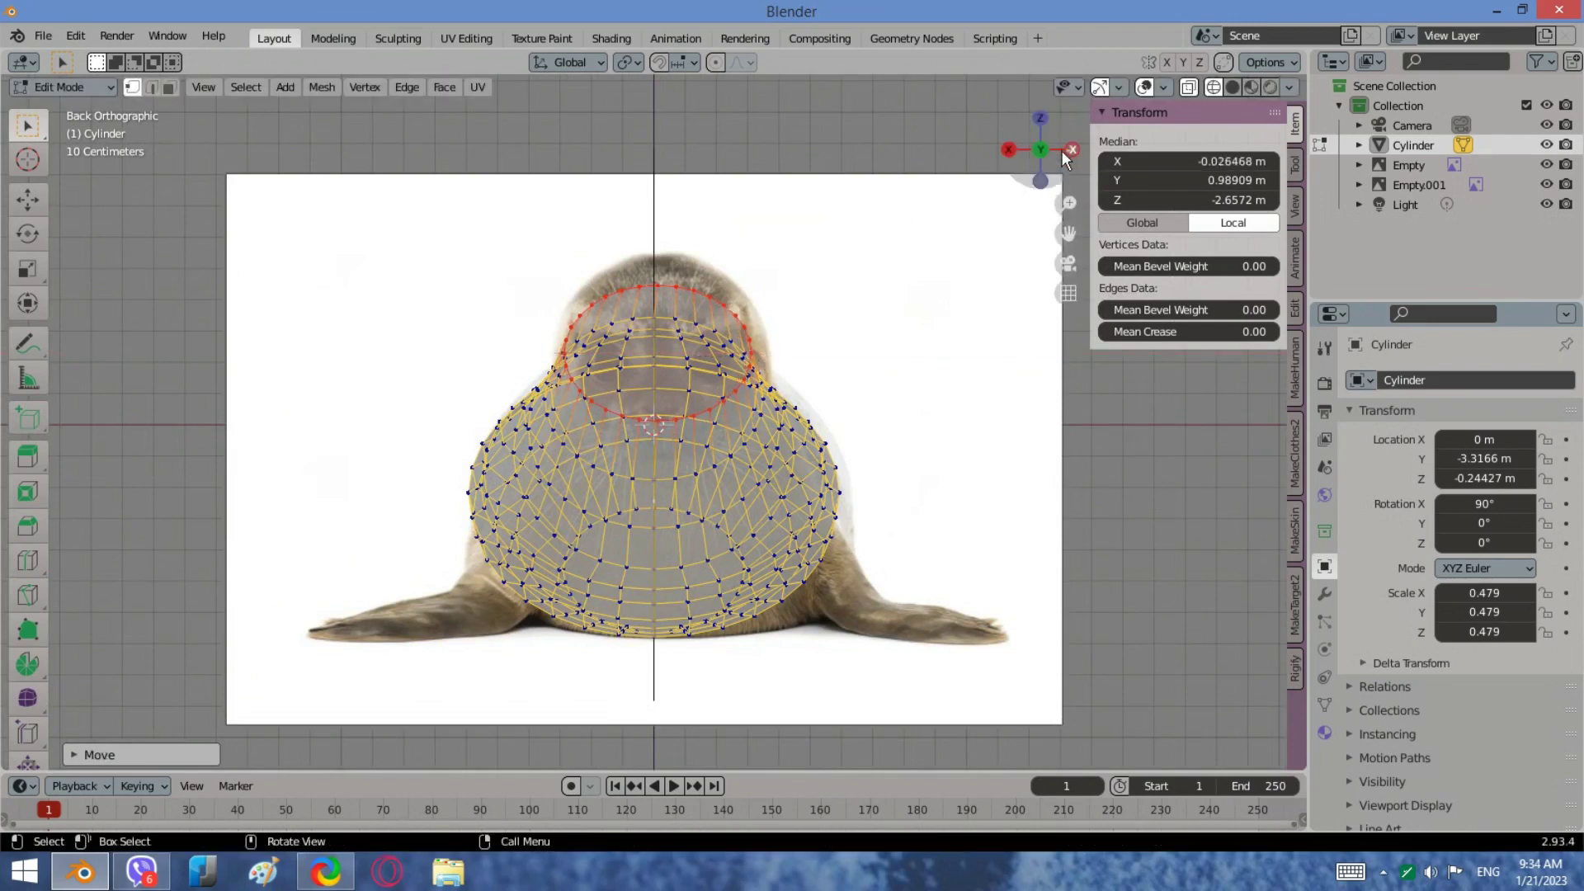
# Step: Extrude the upper-neck ring in the side view and move it onto the back of the seal's head
pyautogui.click(1012, 153)
pyautogui.press('e')
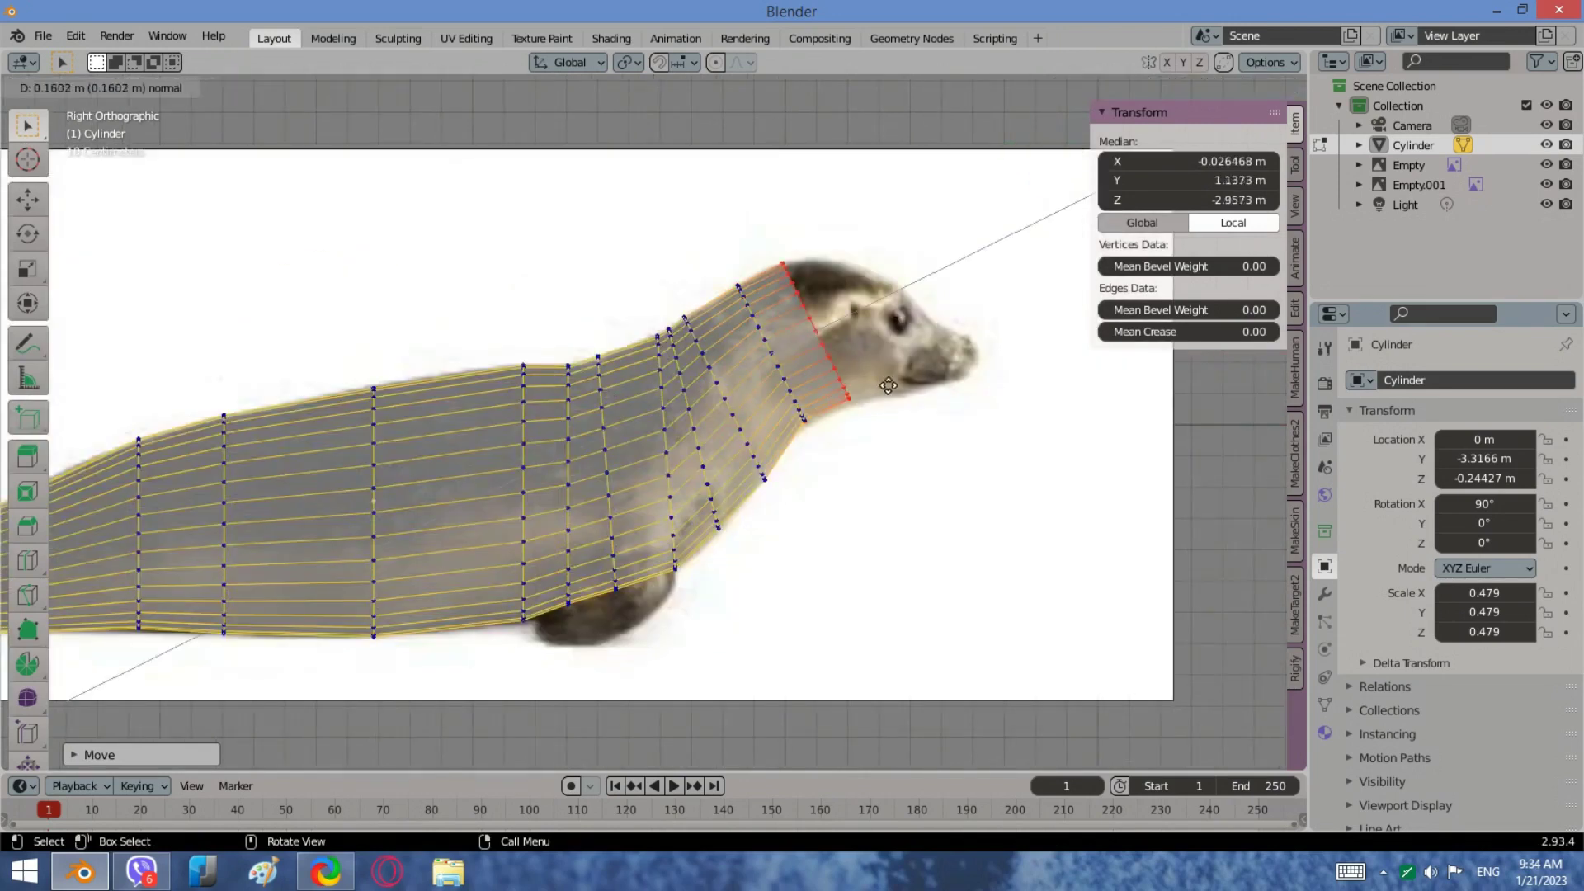
pyautogui.click(921, 382)
pyautogui.press('g')
pyautogui.click(950, 387)
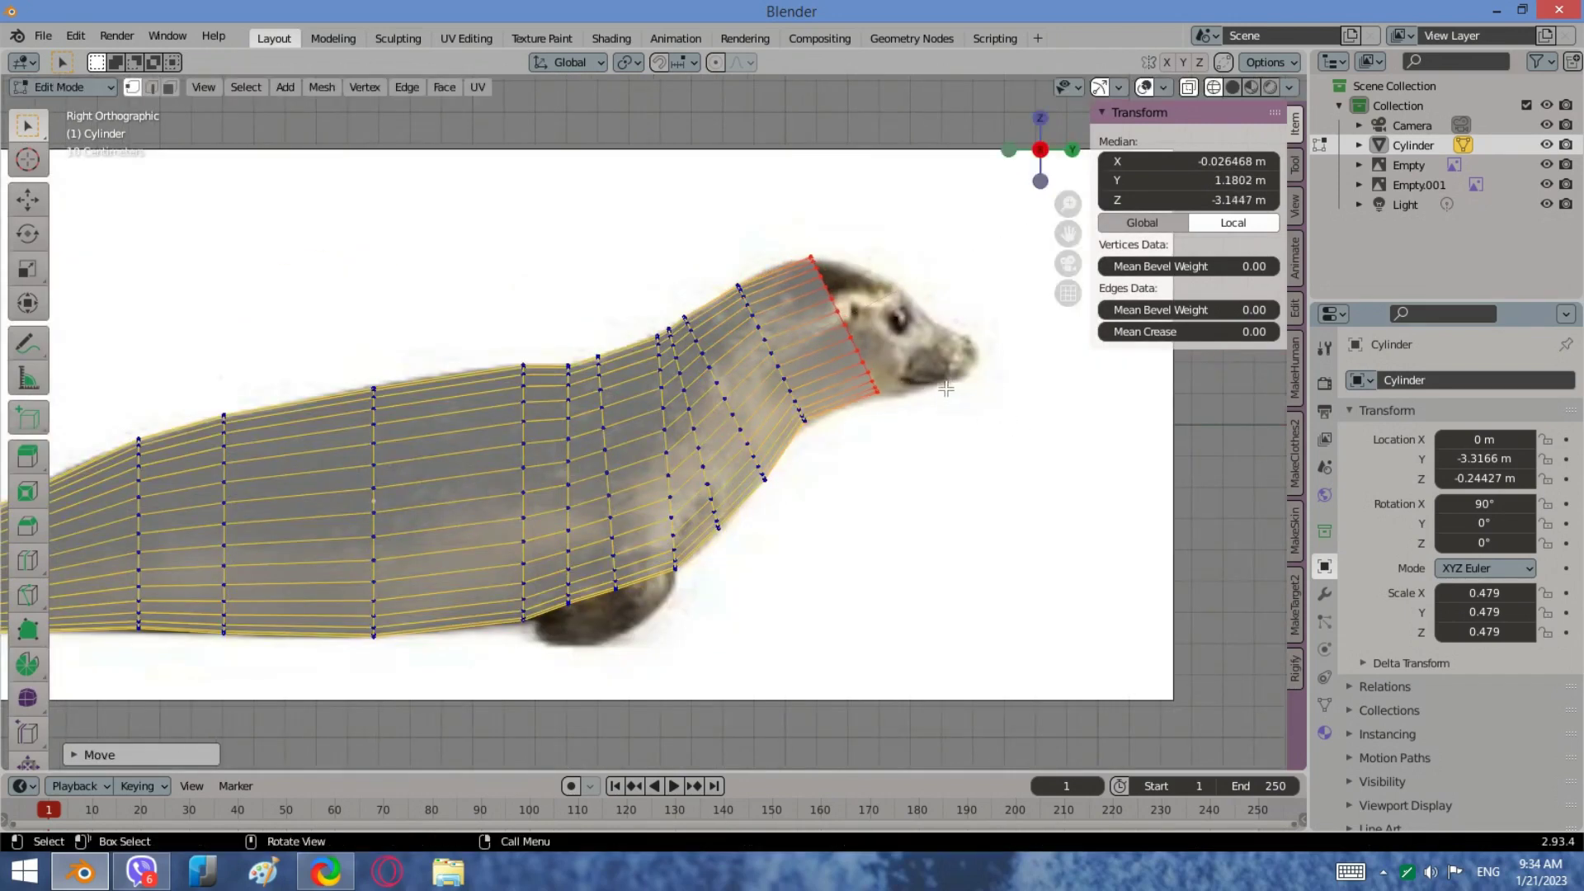
# Step: Rotate the head's end ring to a steeper angle, then scale and reposition it within the head outline
pyautogui.press('r')
pyautogui.click(931, 390)
pyautogui.press('s')
pyautogui.click(932, 380)
pyautogui.press('g')
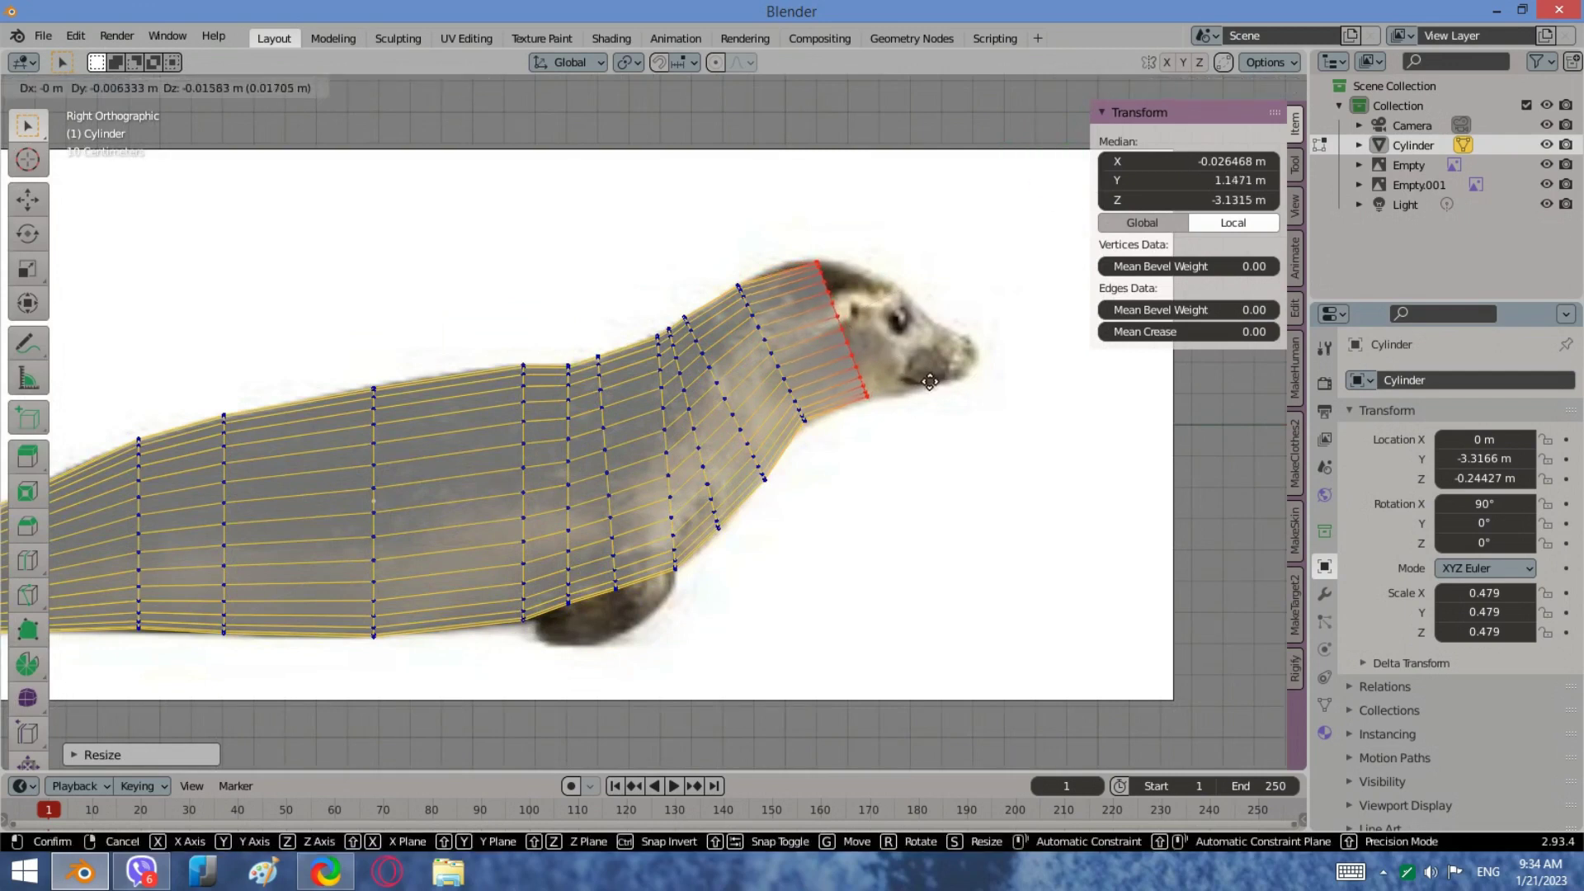
pyautogui.click(930, 382)
# Step: Add a loop cut midway through the back-of-head section, then enlarge it slightly and raise it to the crown outline
pyautogui.click(26, 553)
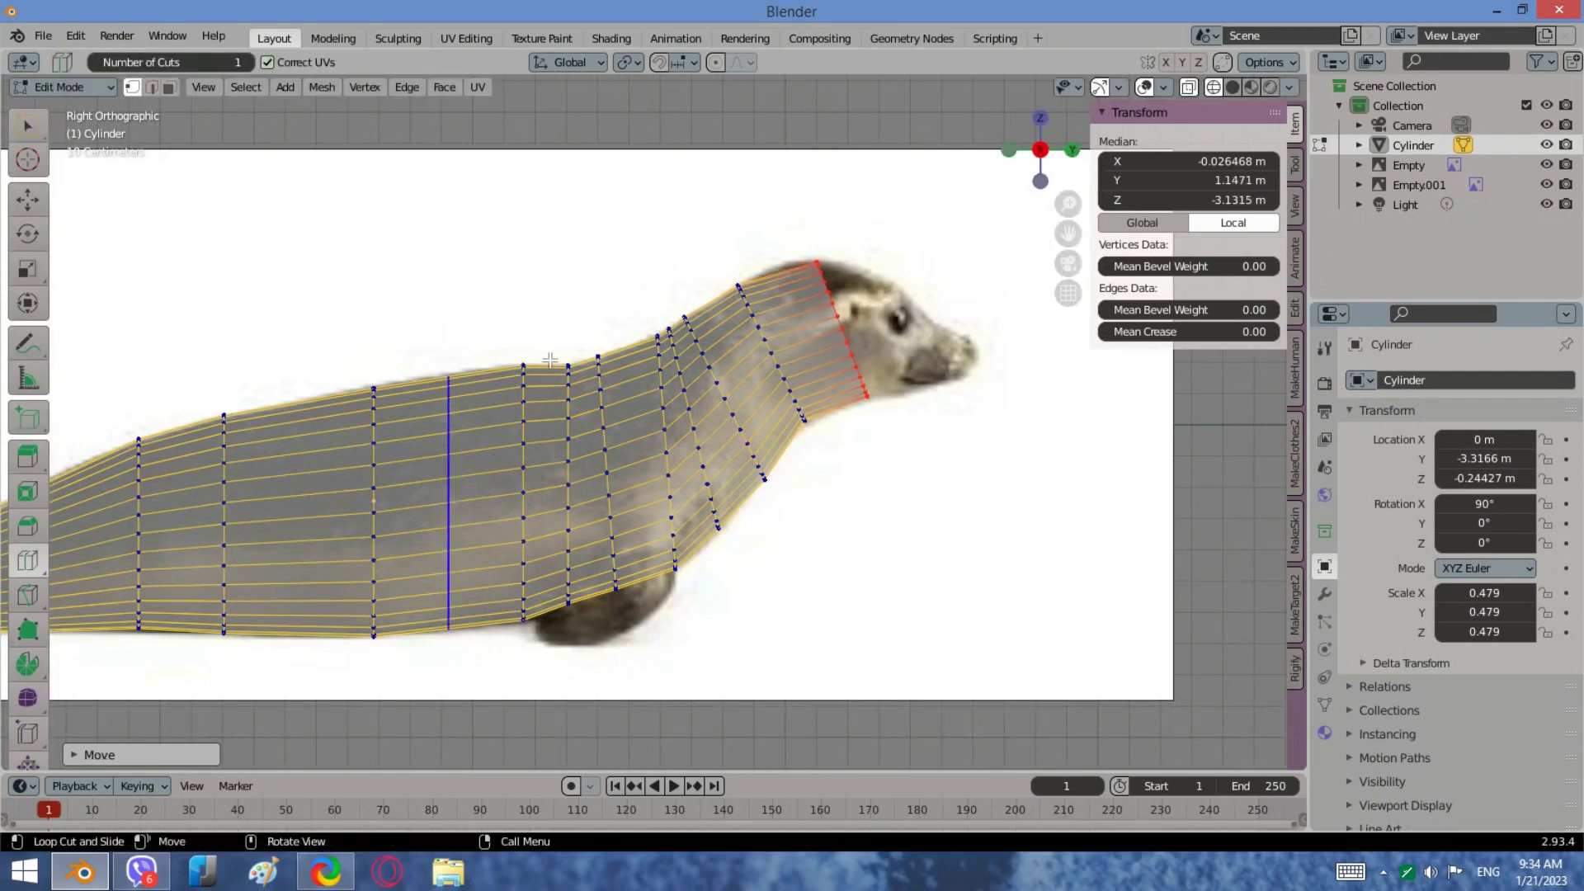
pyautogui.click(842, 307)
pyautogui.press('s')
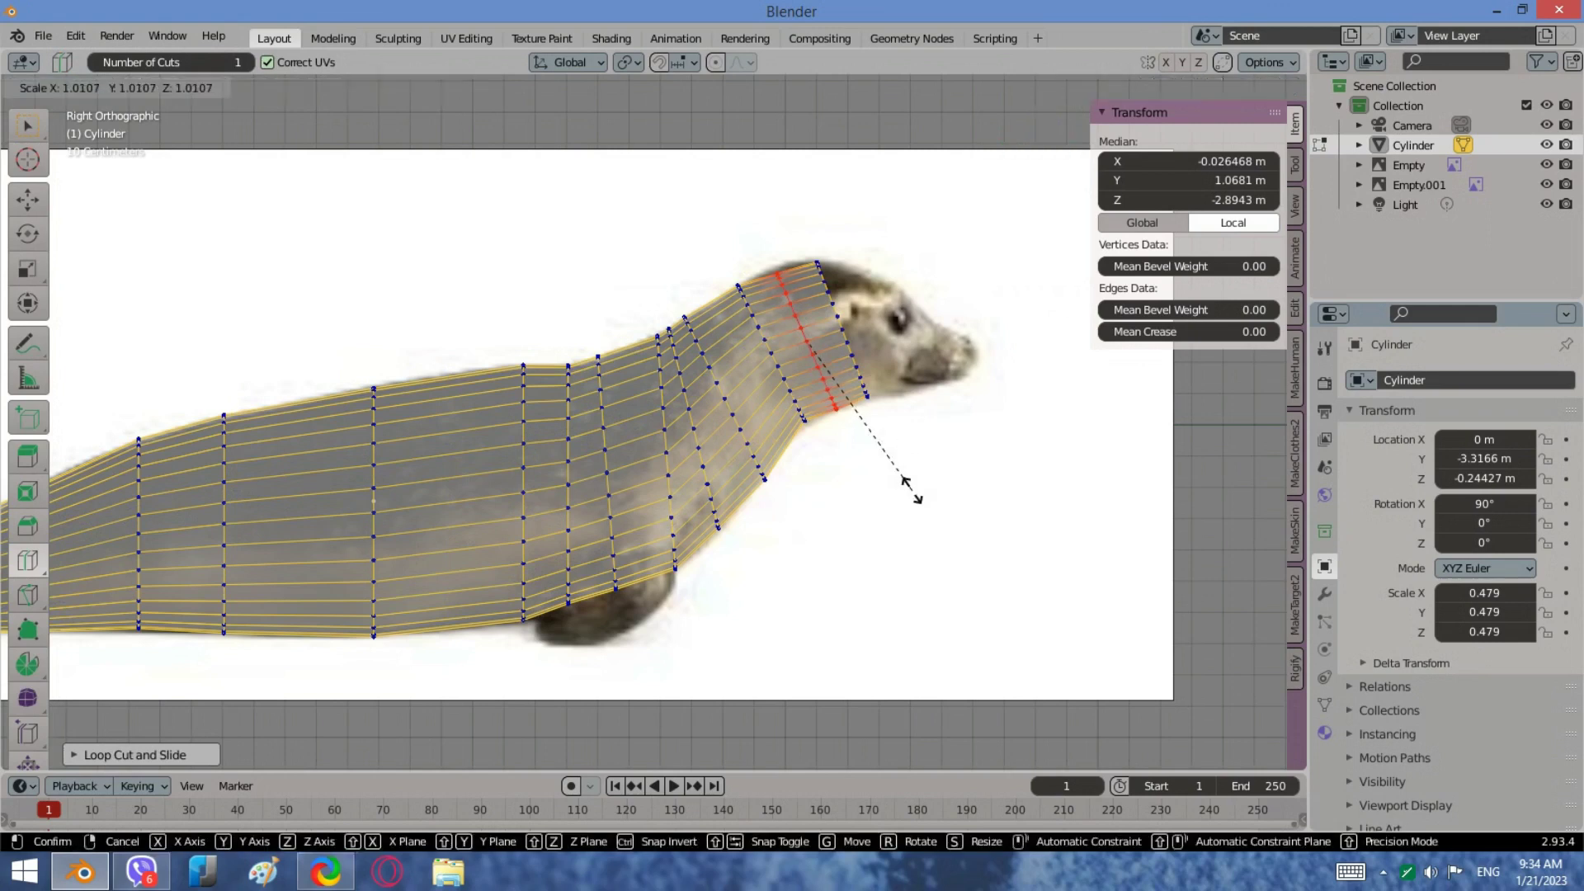
pyautogui.click(917, 489)
pyautogui.press('g')
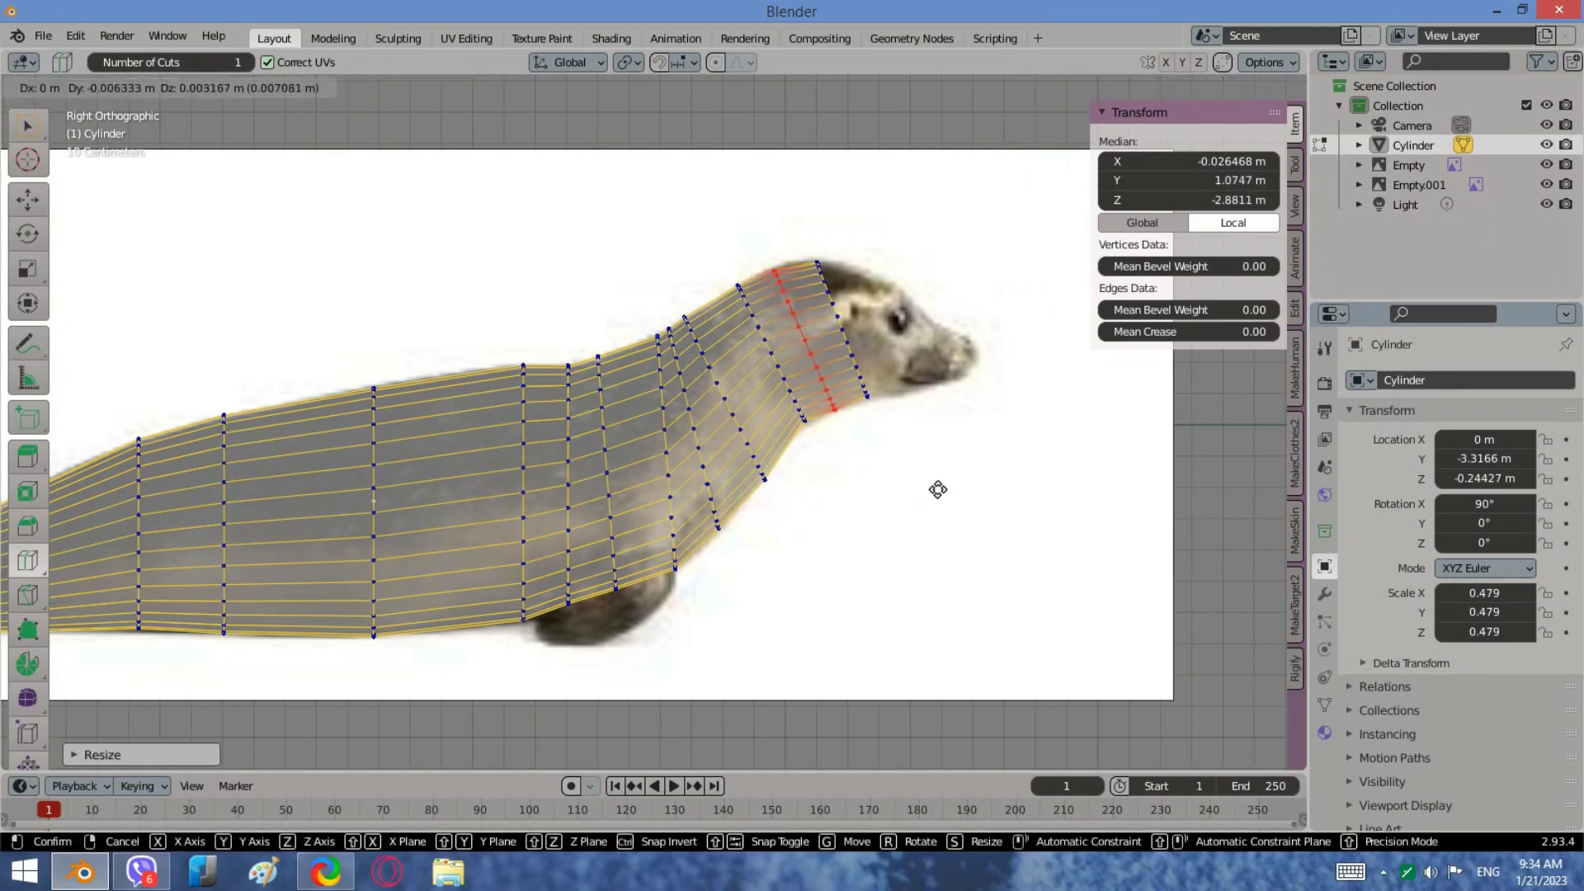
pyautogui.click(939, 484)
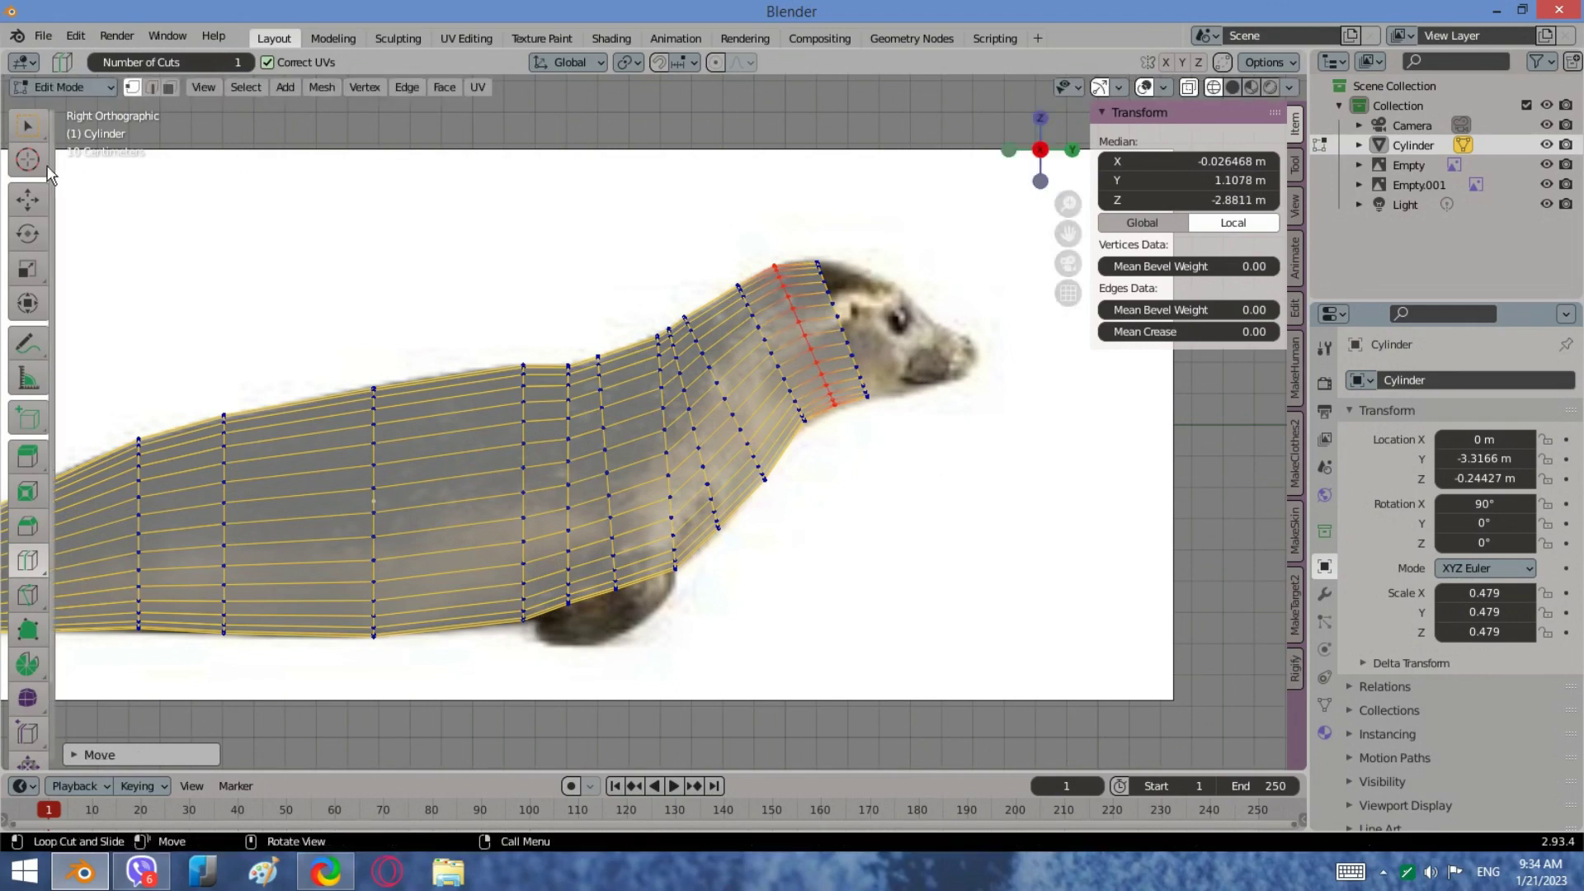
# Step: Select the head's end ring, rotate it by about 13° and shift it slightly to match the head outline
pyautogui.moveTo(921, 440); pyautogui.dragTo(825, 261)
pyautogui.keyDown('shift'); pyautogui.moveTo(874, 326); pyautogui.dragTo(814, 218); pyautogui.keyUp('shift')
pyautogui.press('r')
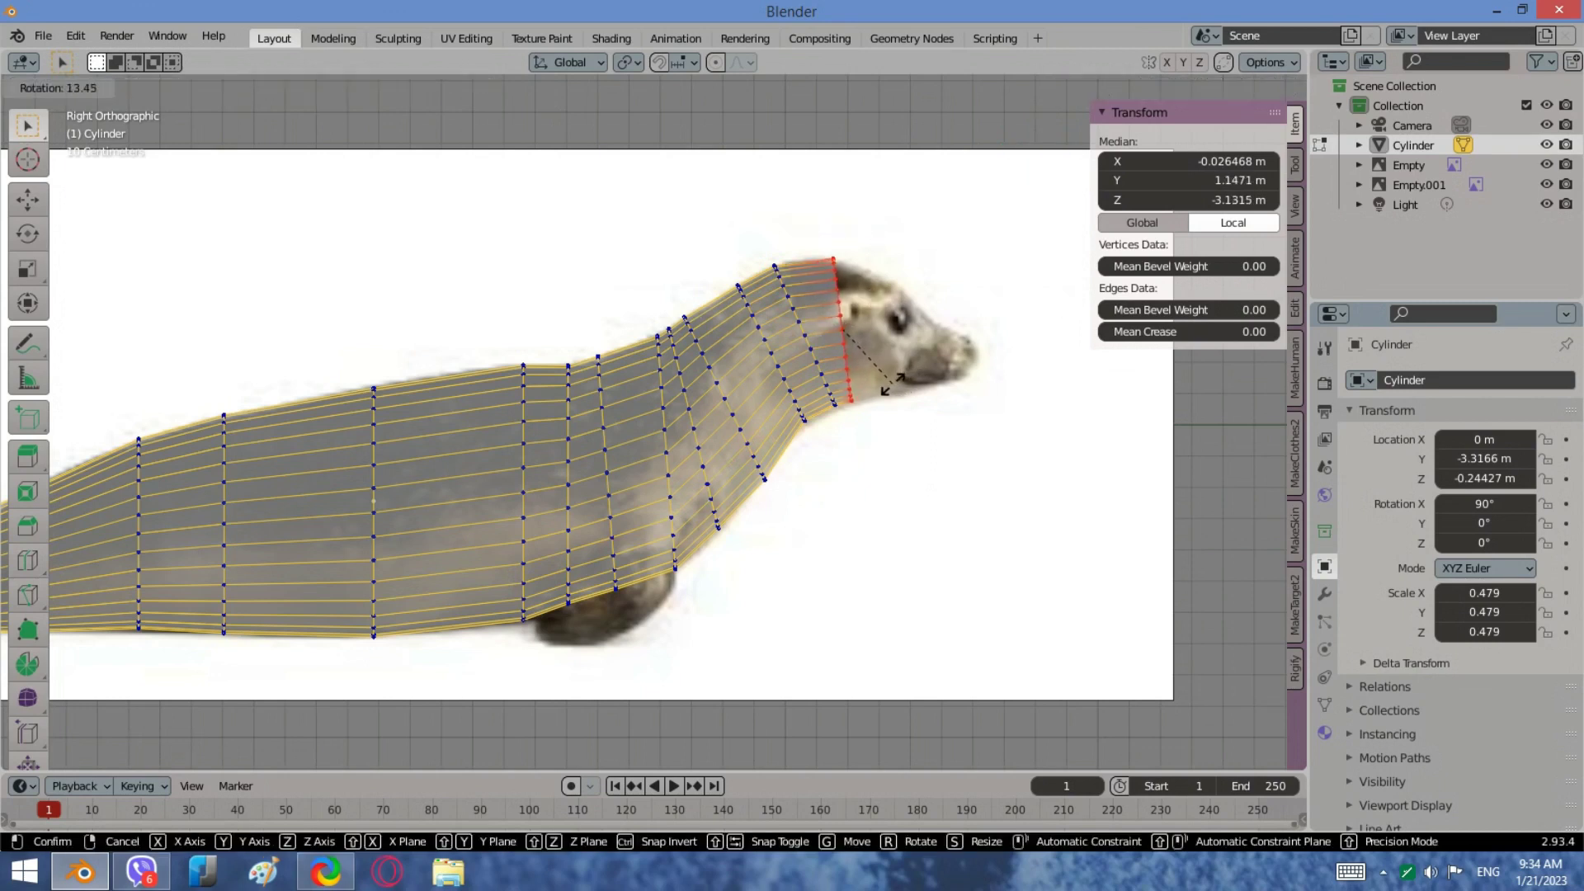
pyautogui.click(892, 386)
pyautogui.press('g')
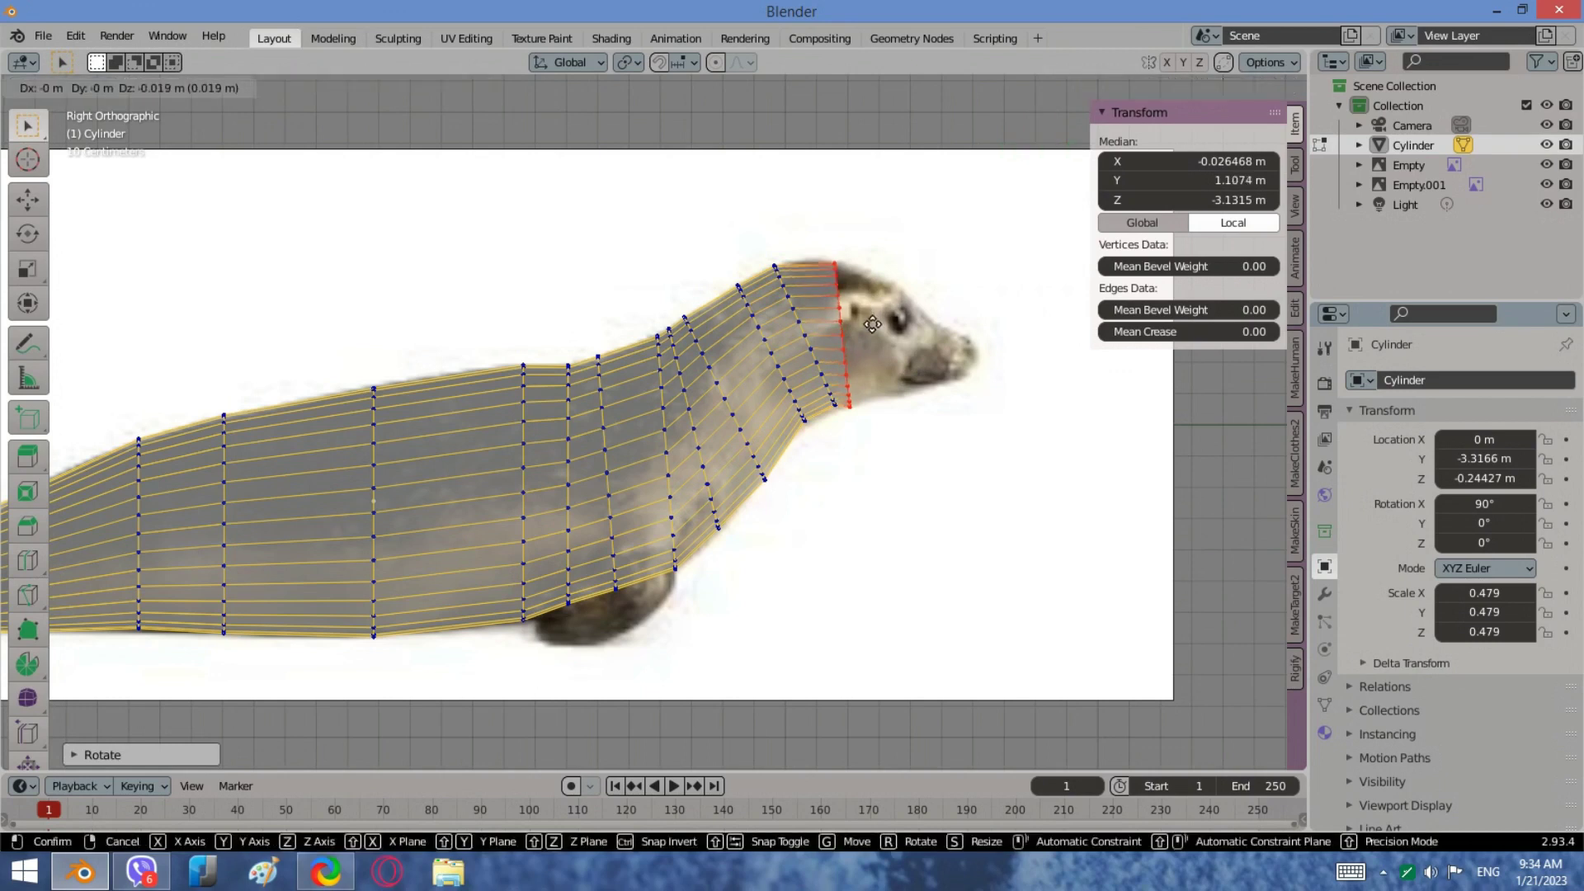
pyautogui.click(916, 360)
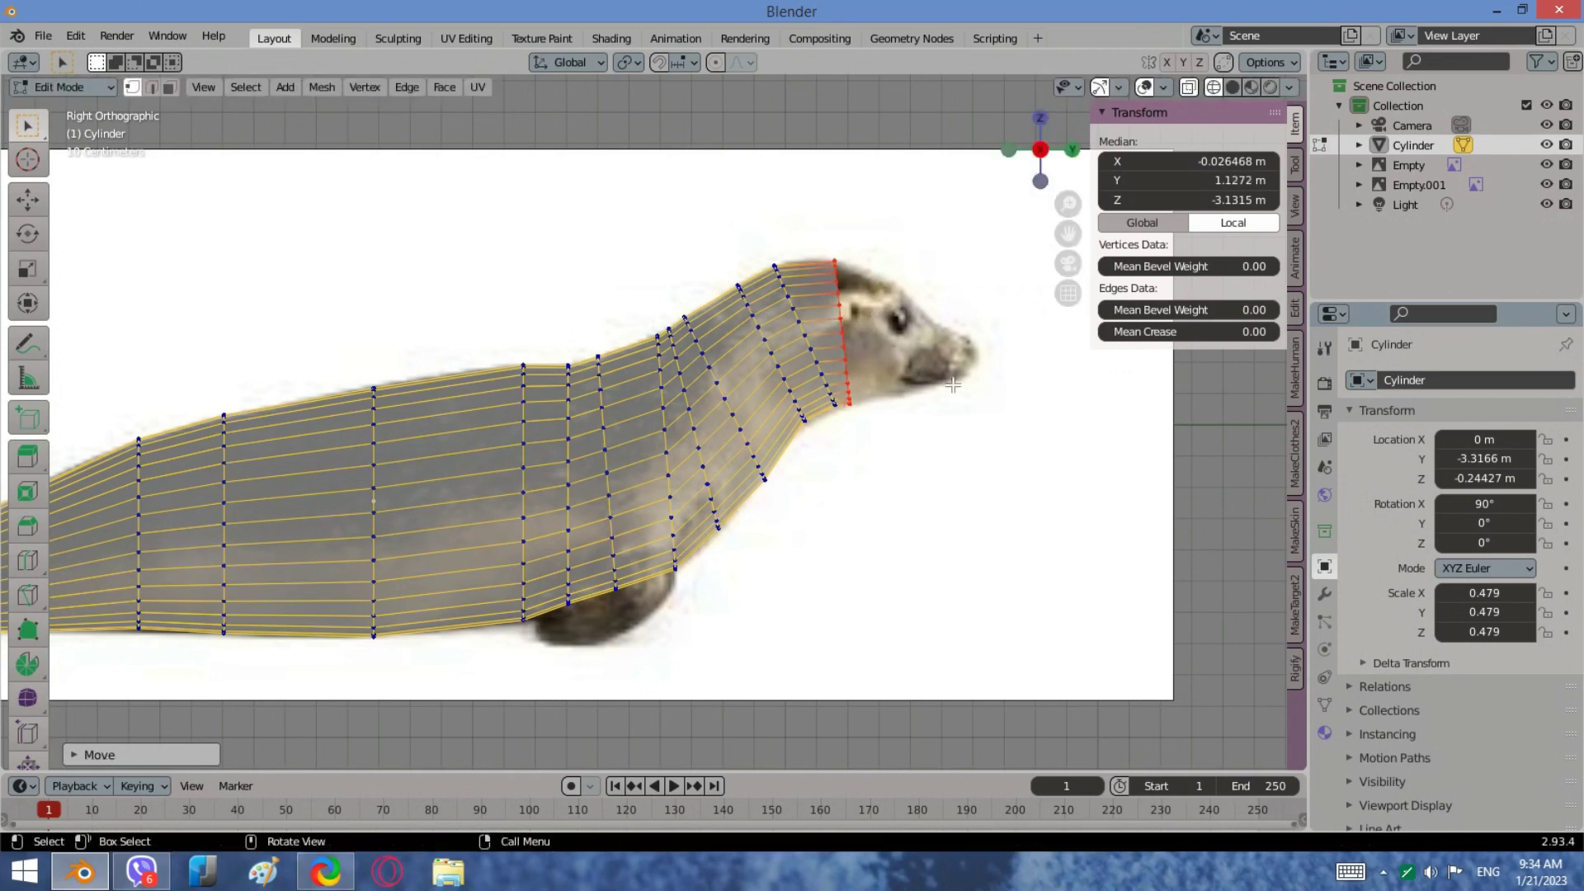
# Step: Extrude the head's end ring forward to the seal's eye and rotate it upright
pyautogui.press('e')
pyautogui.click(1010, 397)
pyautogui.press('g')
pyautogui.click(978, 408)
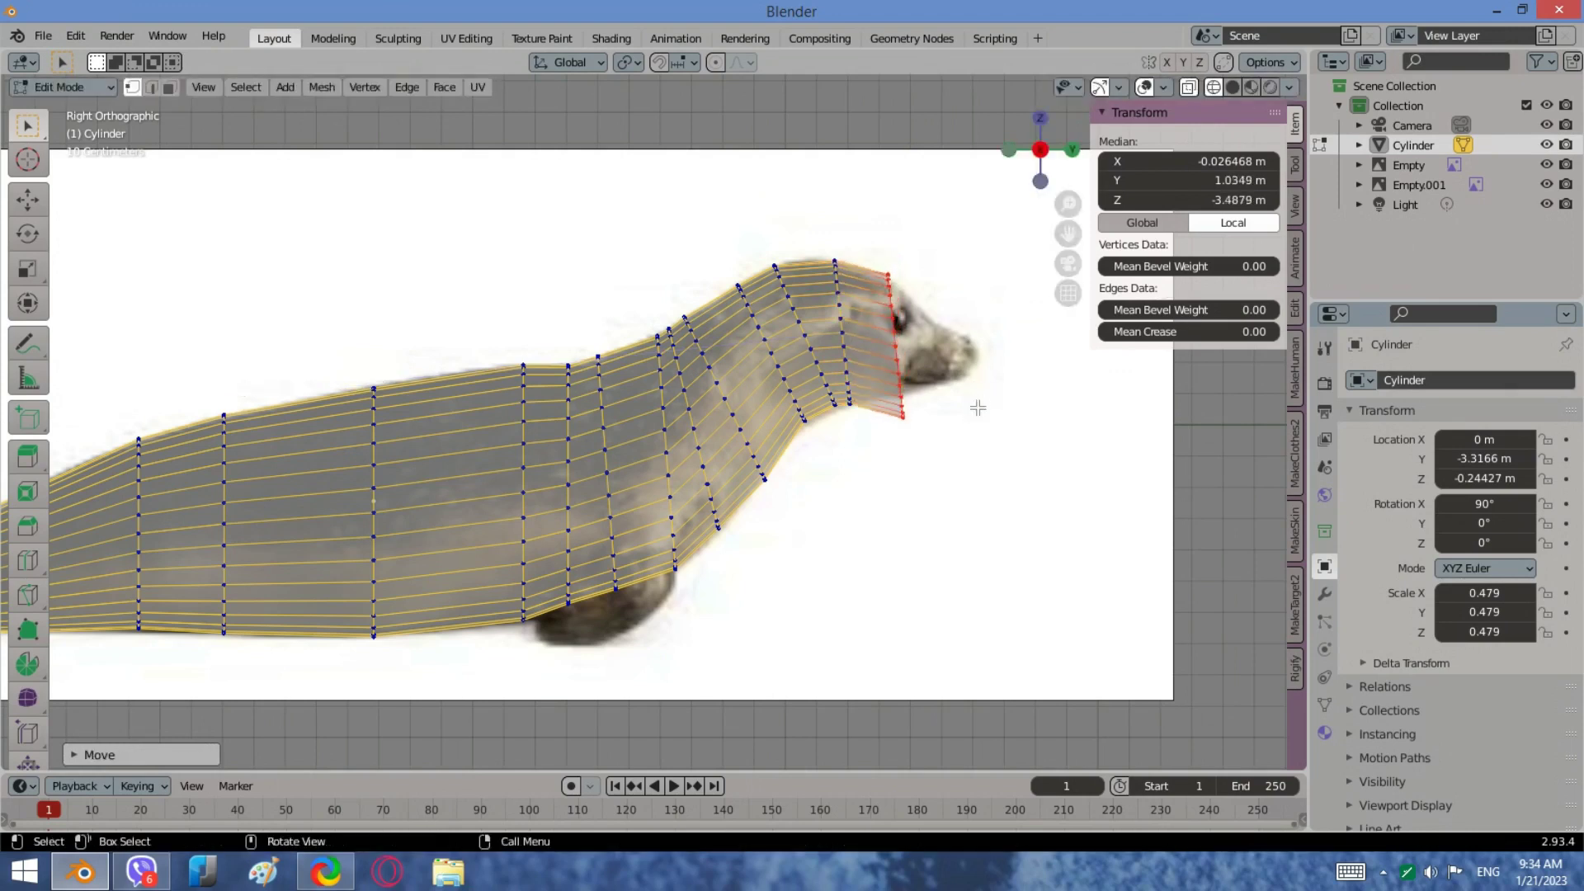
pyautogui.press('r')
pyautogui.click(955, 392)
# Step: Scale down the upright ring at the eye and raise it slightly to fit the head outline
pyautogui.press('s')
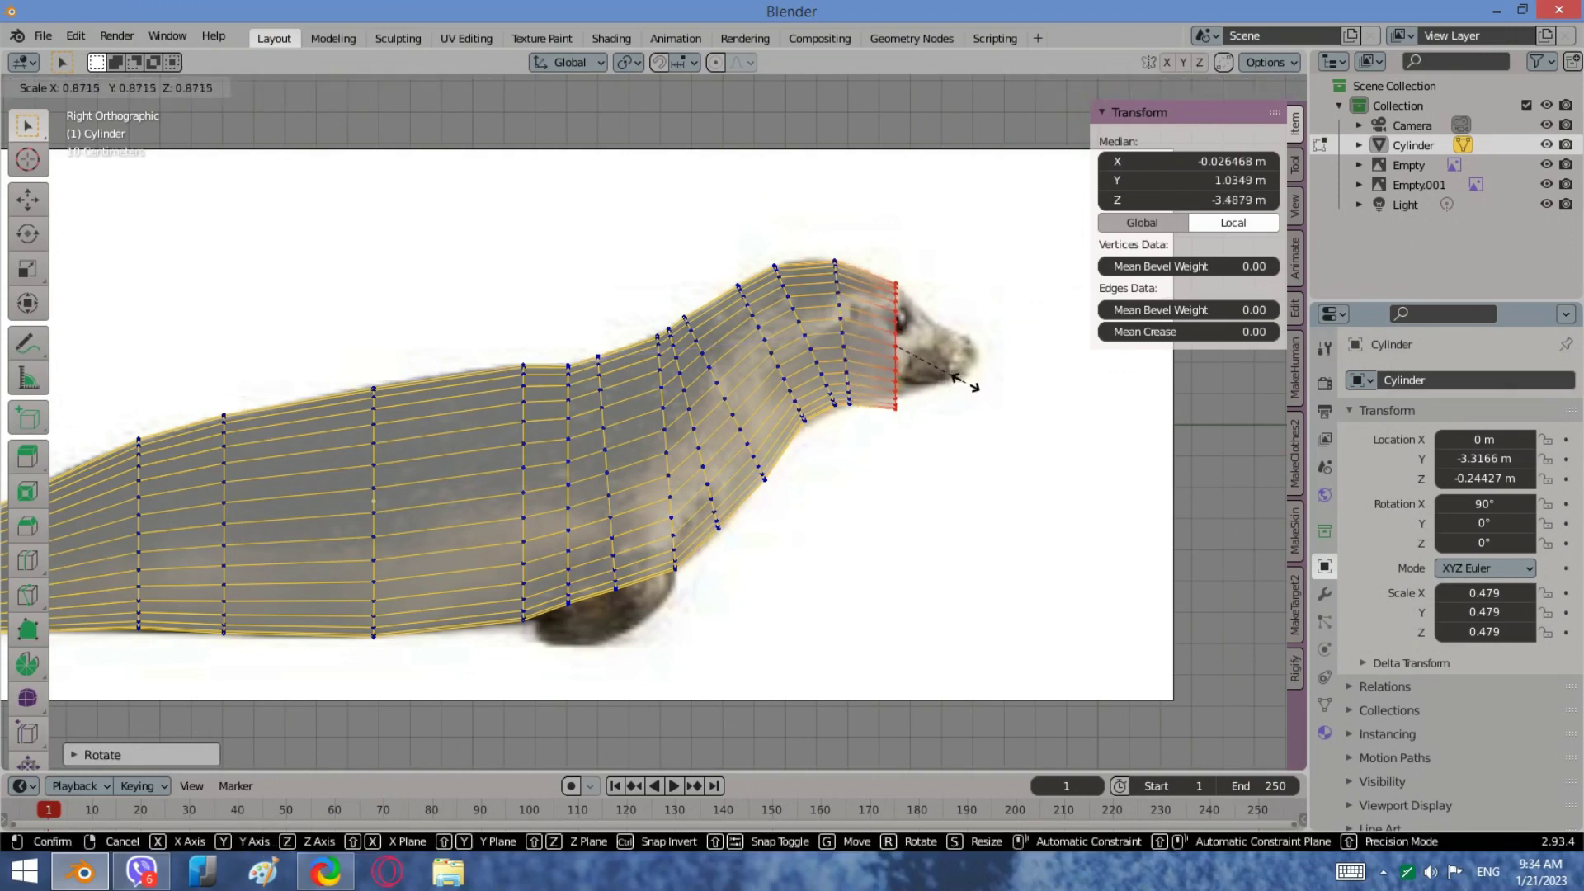
pyautogui.click(970, 381)
pyautogui.press('g')
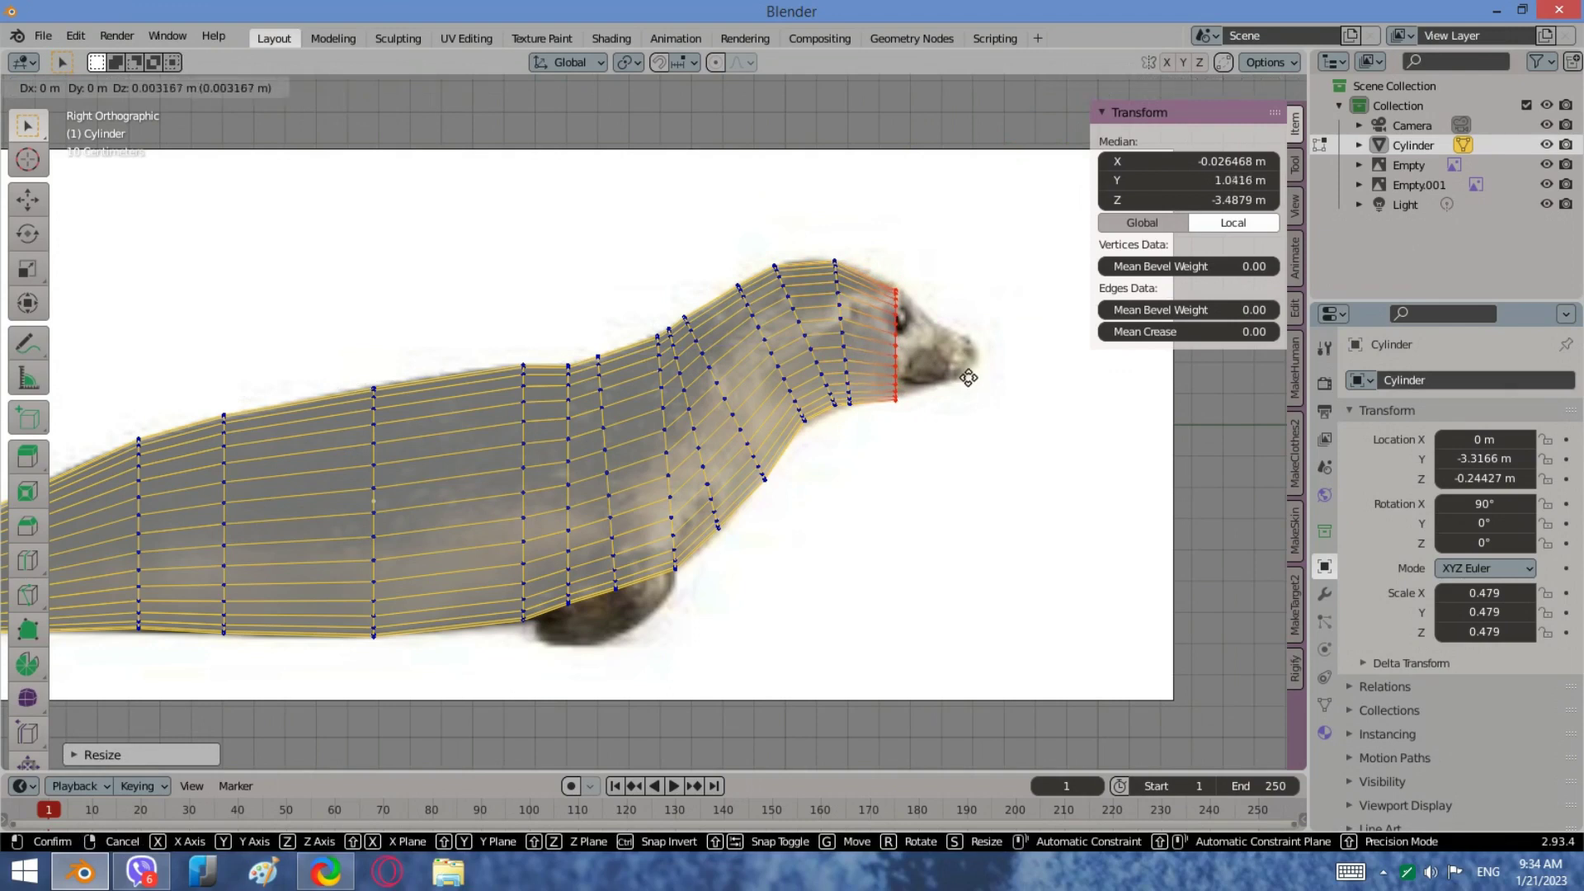
pyautogui.click(982, 347)
# Step: Check the eye-level ring against the reference in the back view and lower it slightly
pyautogui.click(1071, 152)
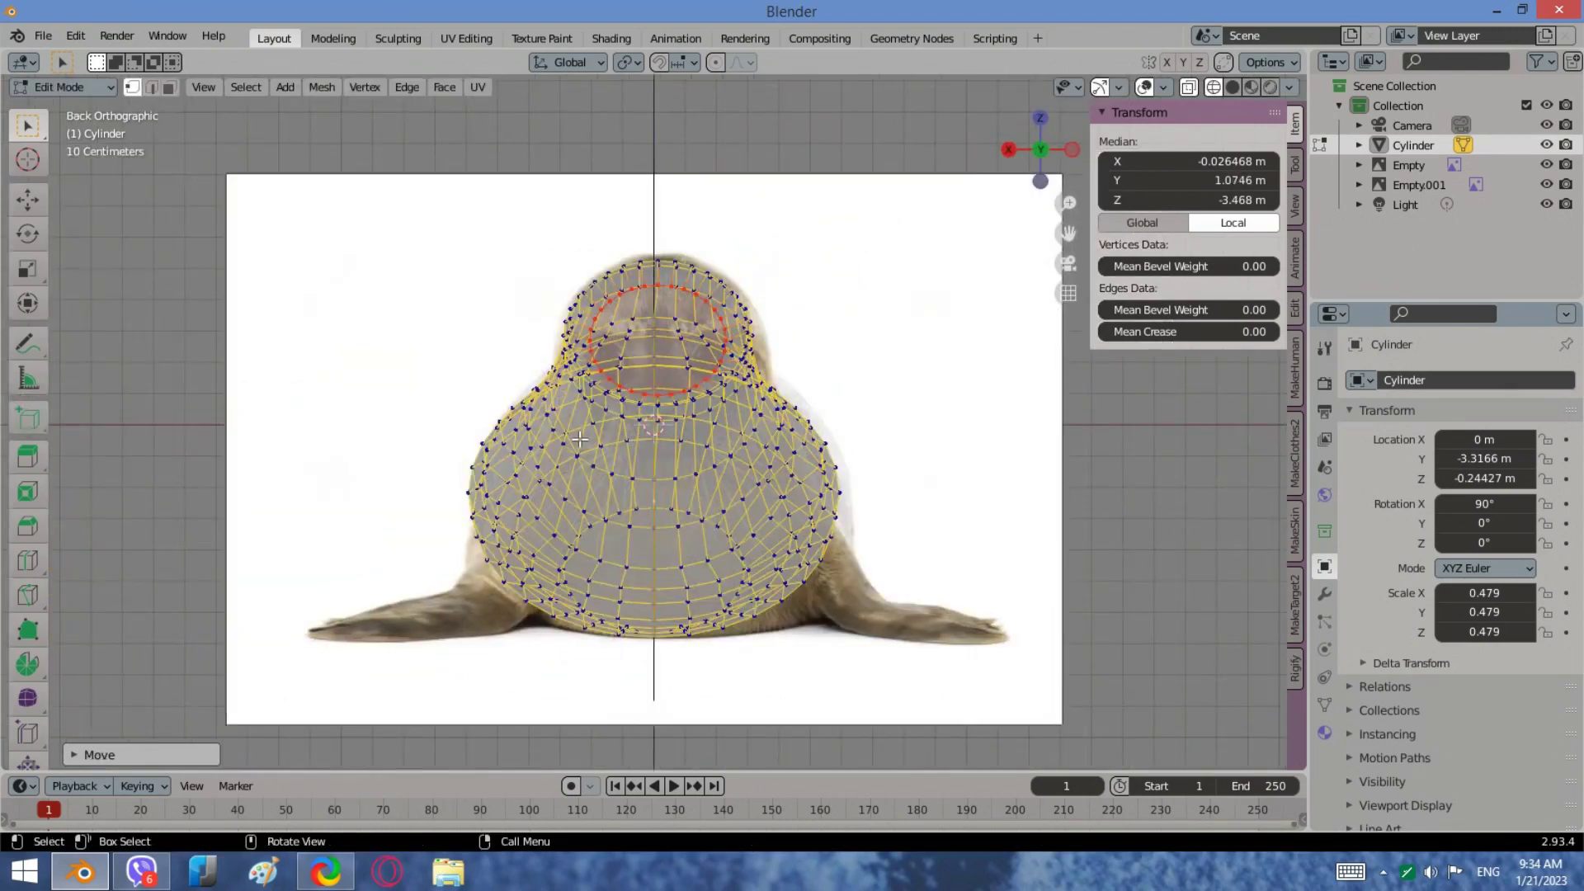
pyautogui.scroll(2, 858, 380)
pyautogui.scroll(-3, 677, 419)
pyautogui.moveTo(676, 419); pyautogui.dragTo(1056, 179, button='middle')
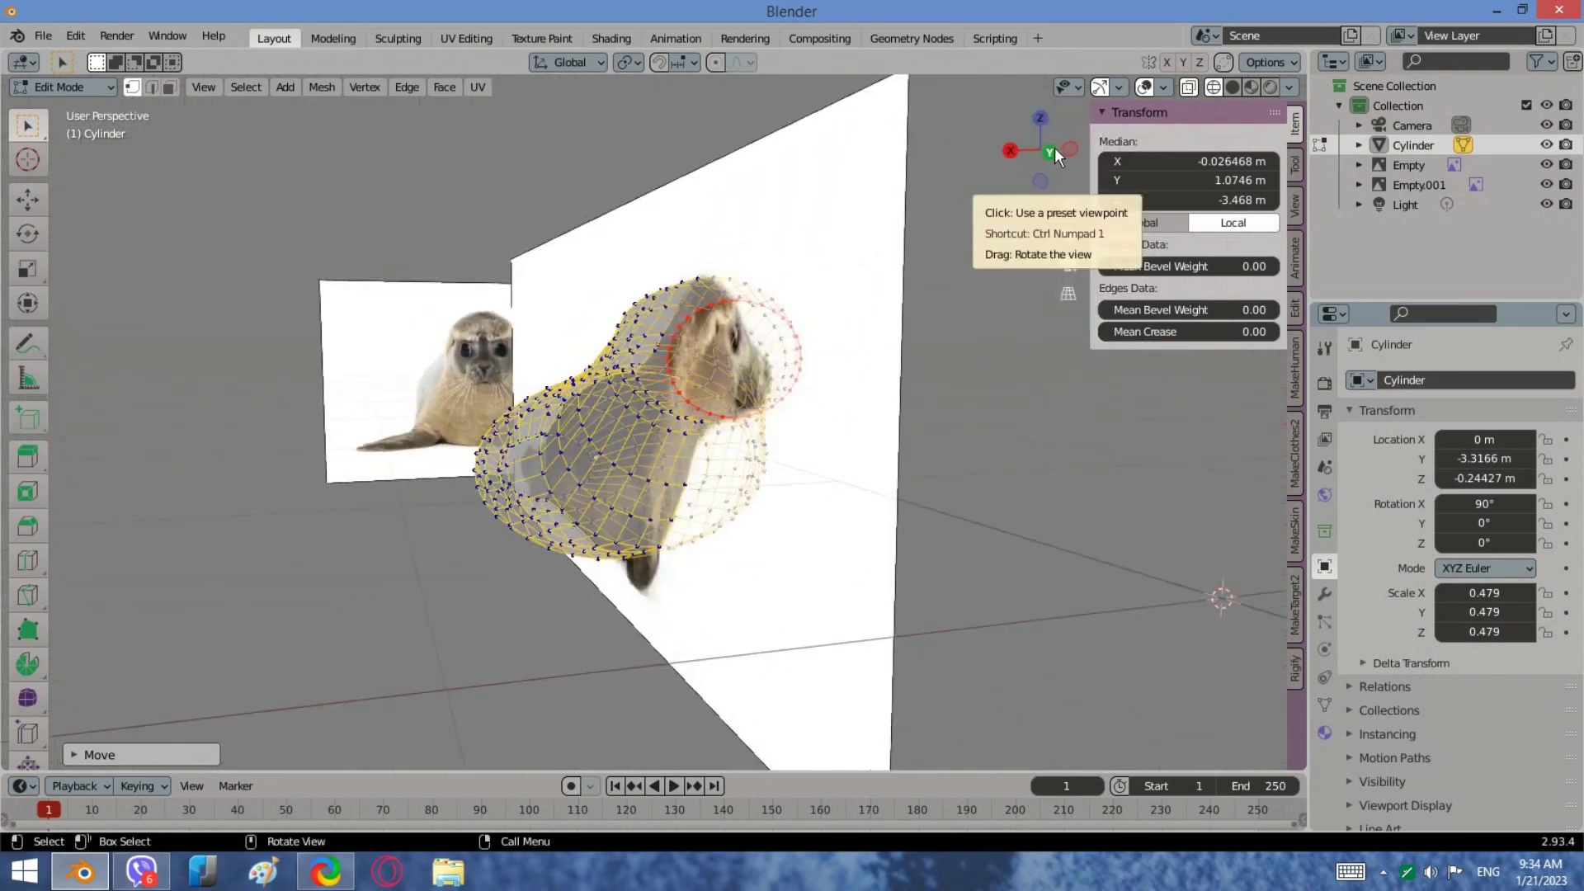
pyautogui.click(1071, 150)
pyautogui.scroll(2, 822, 509)
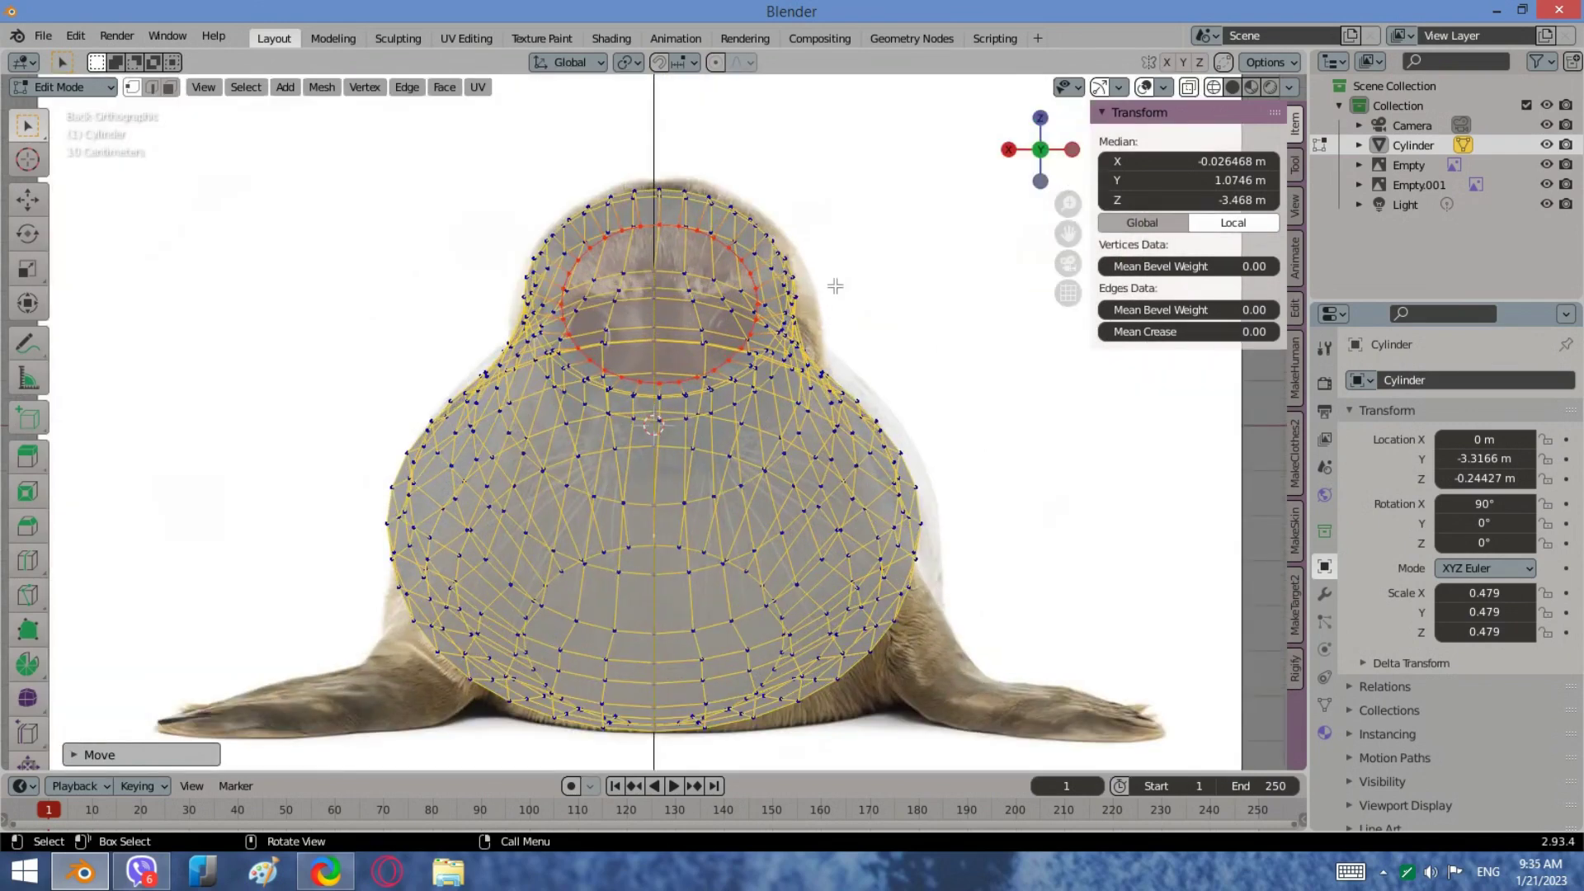
pyautogui.press('g')
pyautogui.click(764, 328)
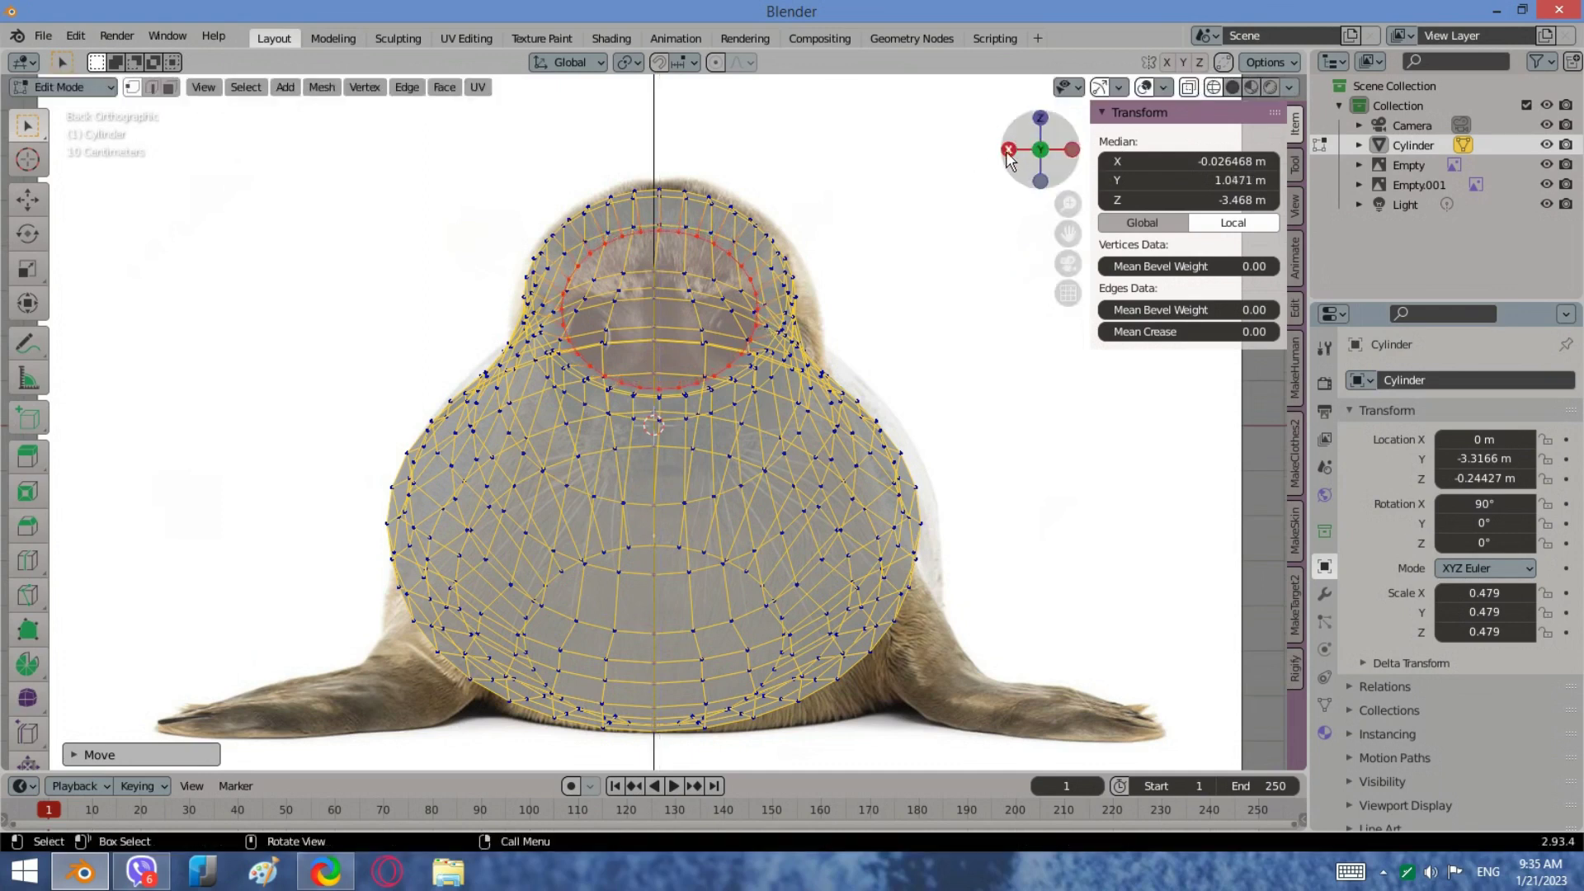
# Step: Select the eye-level ring in the side view, extrude it just past the eye, and shrink and lower it to the face outline
pyautogui.hotkey('alt', 'a')
pyautogui.click(1009, 151)
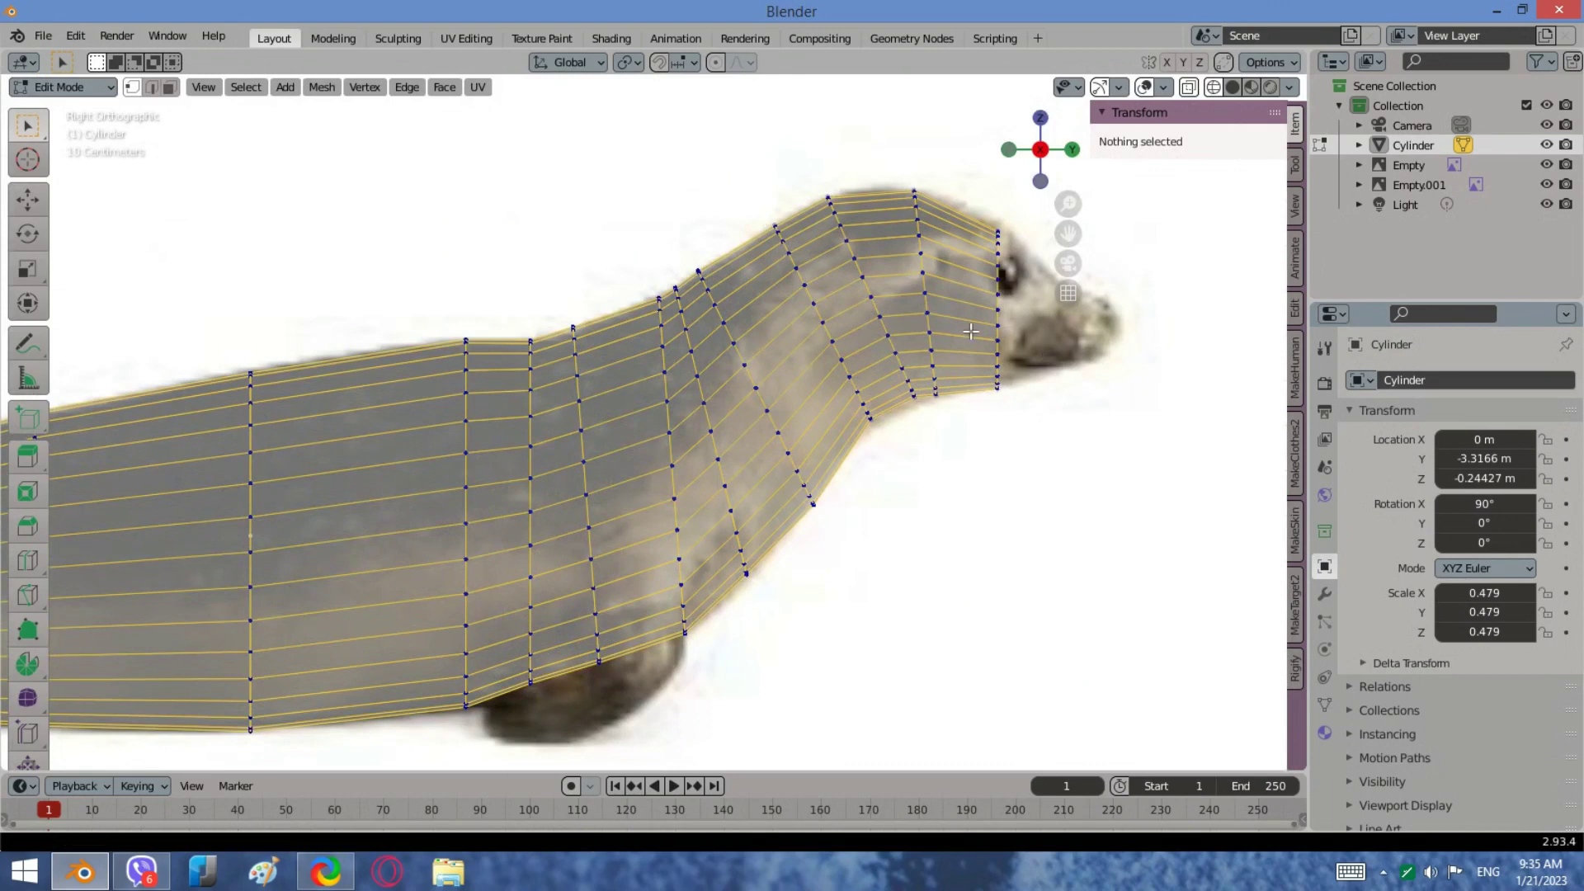
pyautogui.keyDown('shift'); pyautogui.moveTo(1075, 426); pyautogui.dragTo(848, 460, button='middle'); pyautogui.keyUp('shift')
pyautogui.moveTo(848, 460); pyautogui.dragTo(751, 231)
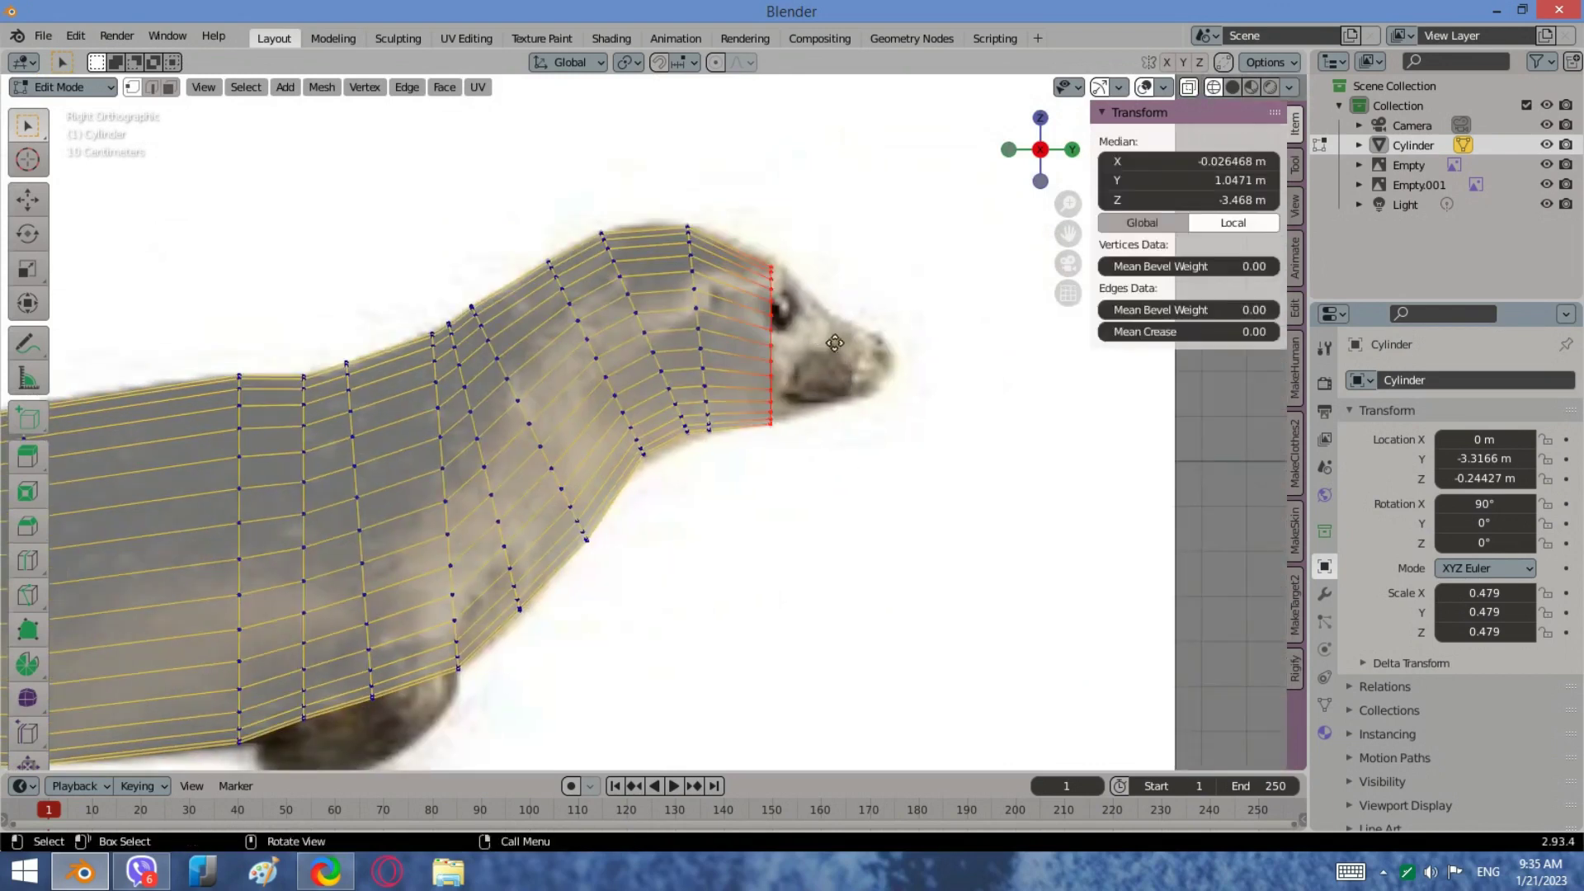
pyautogui.press('e')
pyautogui.click(866, 344)
pyautogui.press('s')
pyautogui.click(871, 380)
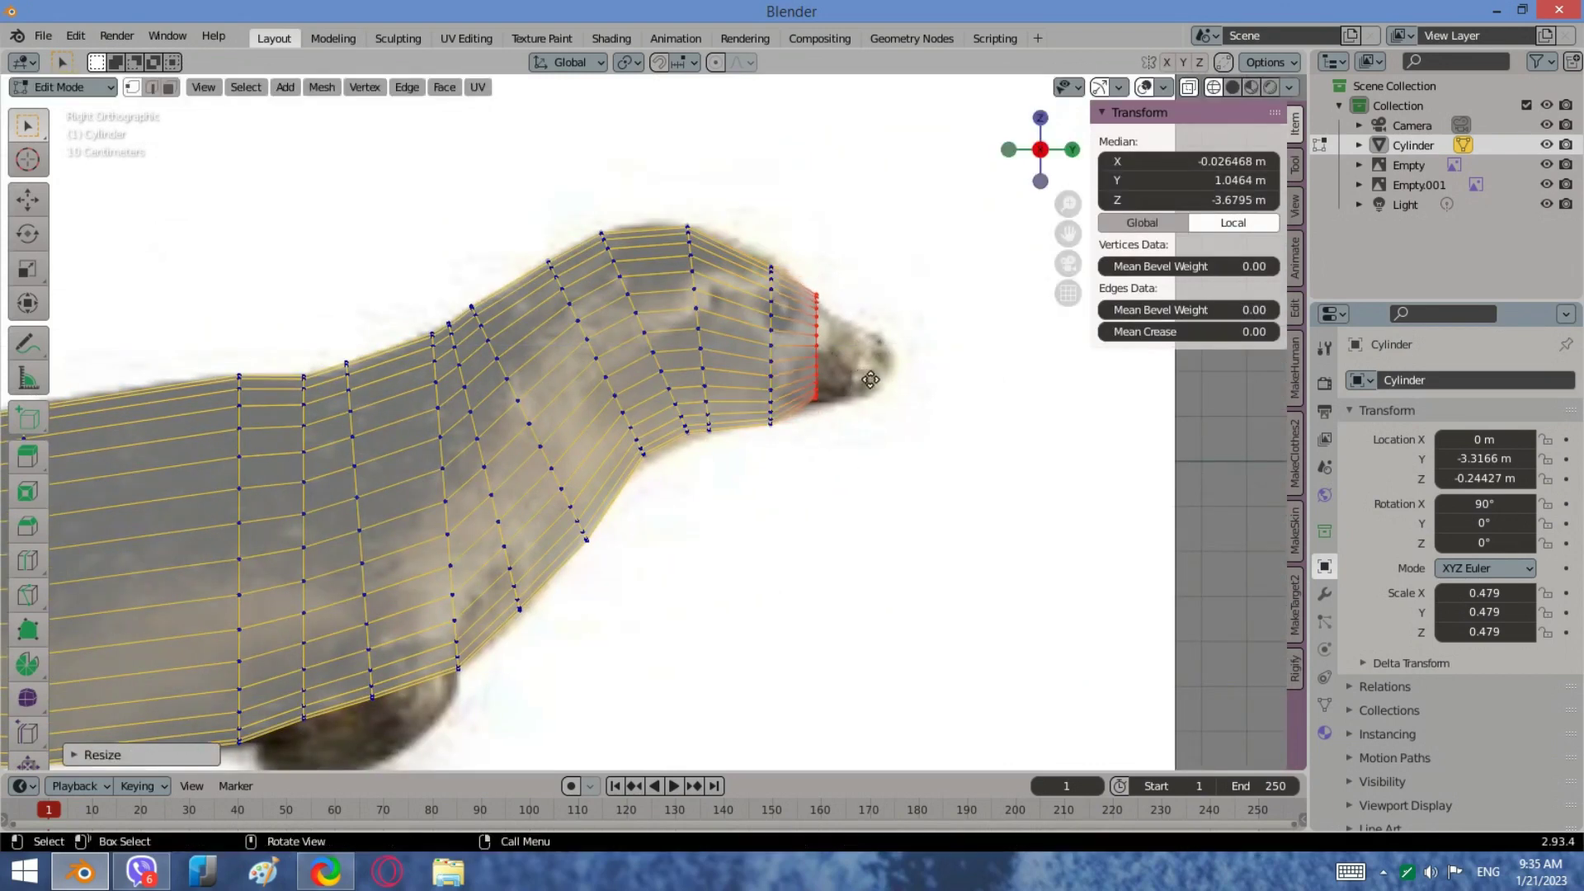
pyautogui.press('g')
pyautogui.click(895, 424)
pyautogui.press('g')
pyautogui.press('y')
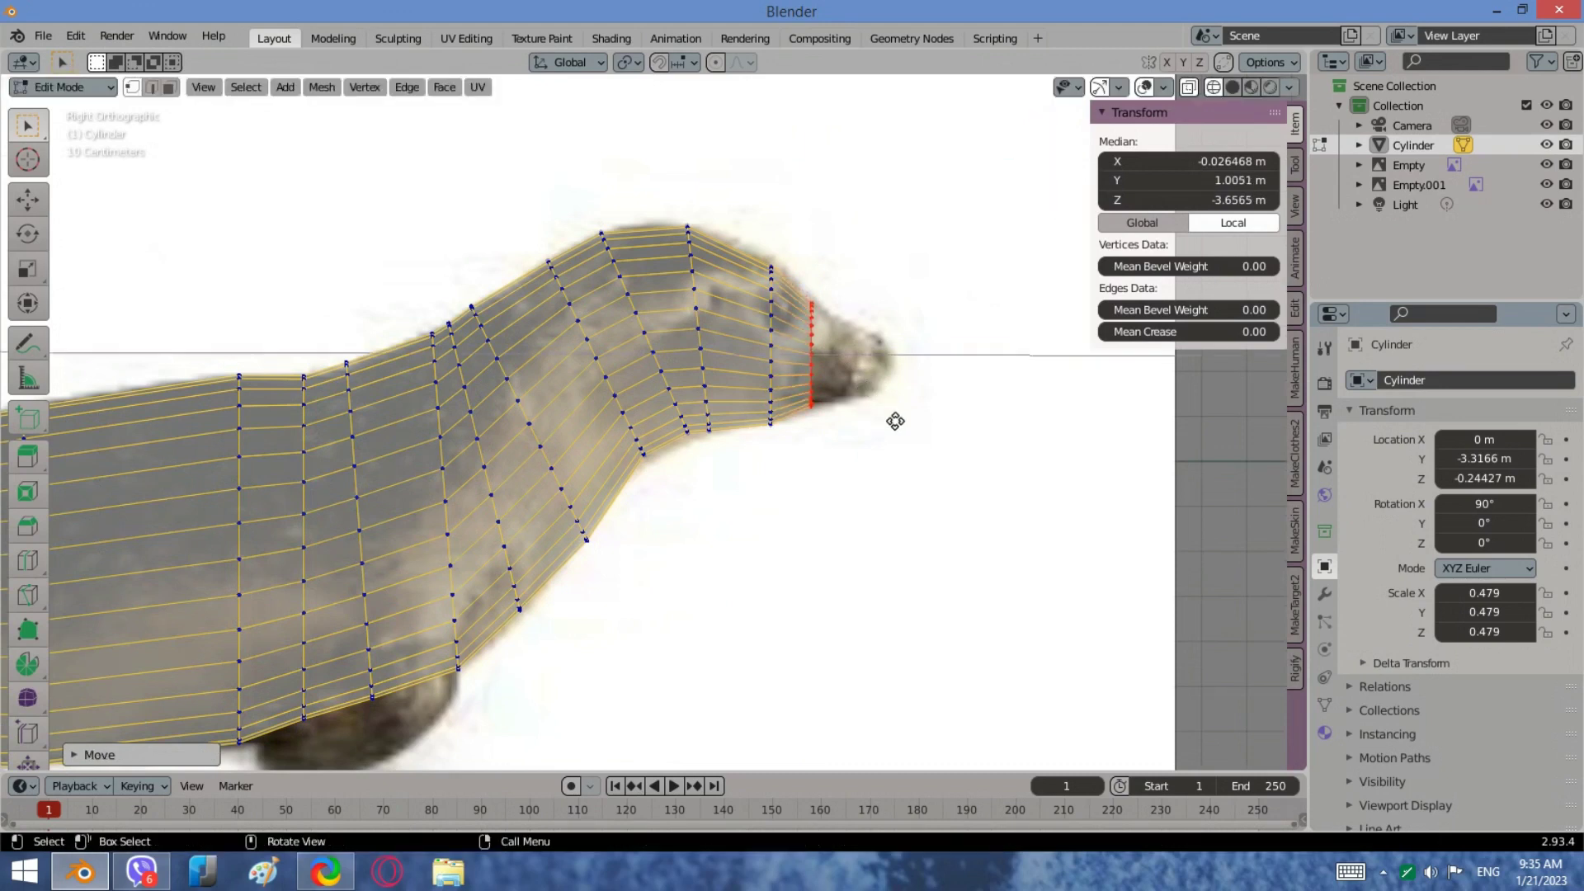
# Step: Extrude the face's front ring onto the middle of the snout, scaling and repositioning it within the muzzle outline
pyautogui.press('e')
pyautogui.click(974, 436)
pyautogui.press('s')
pyautogui.click(966, 426)
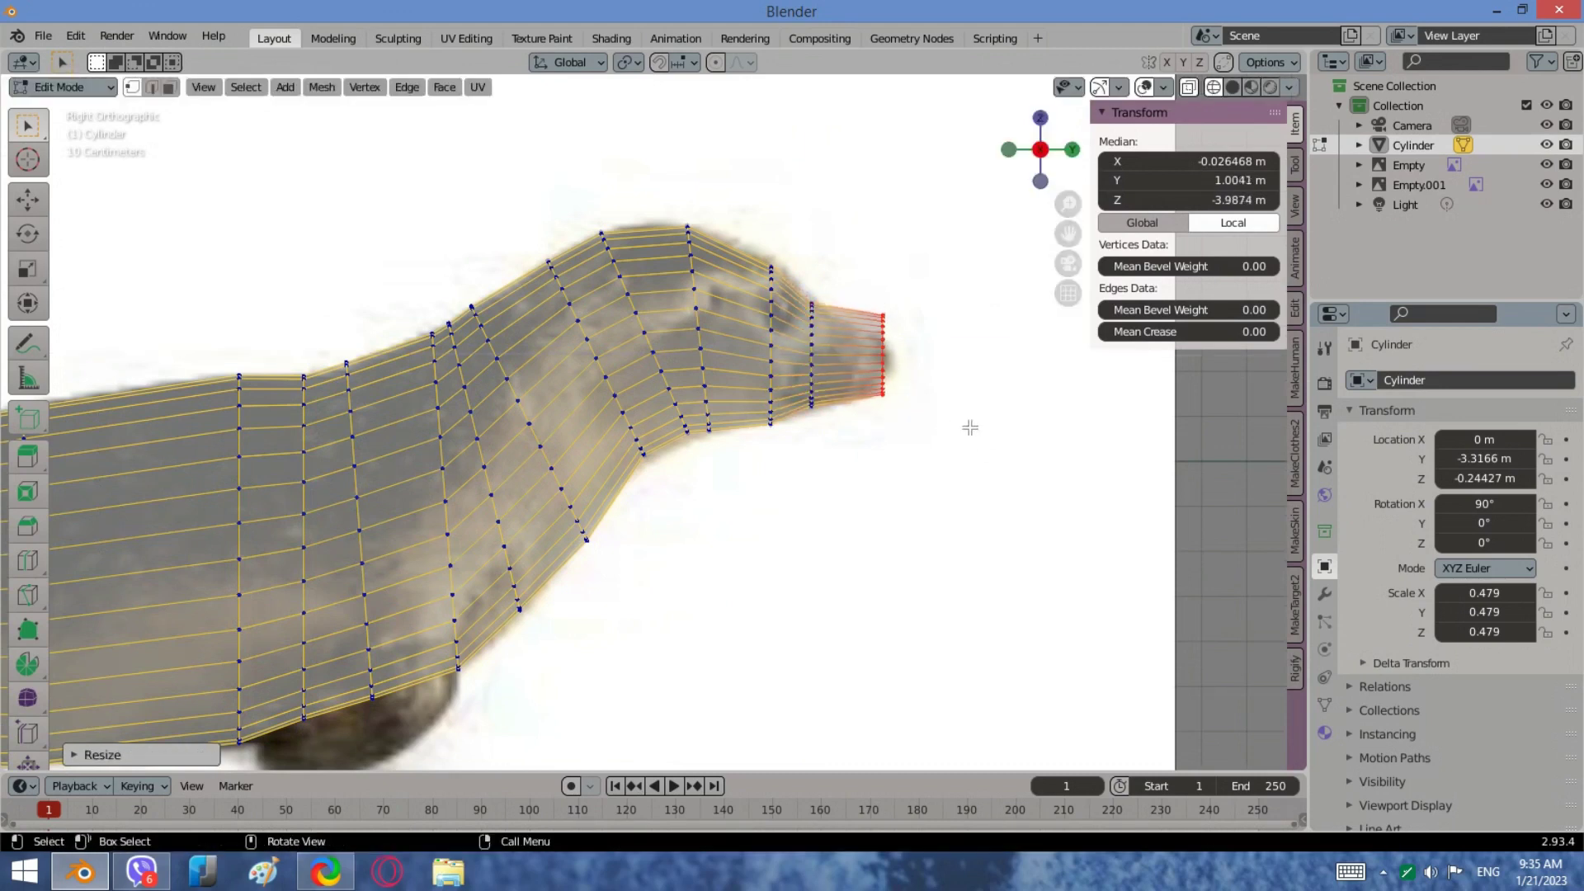
pyautogui.press('g')
pyautogui.press('s')
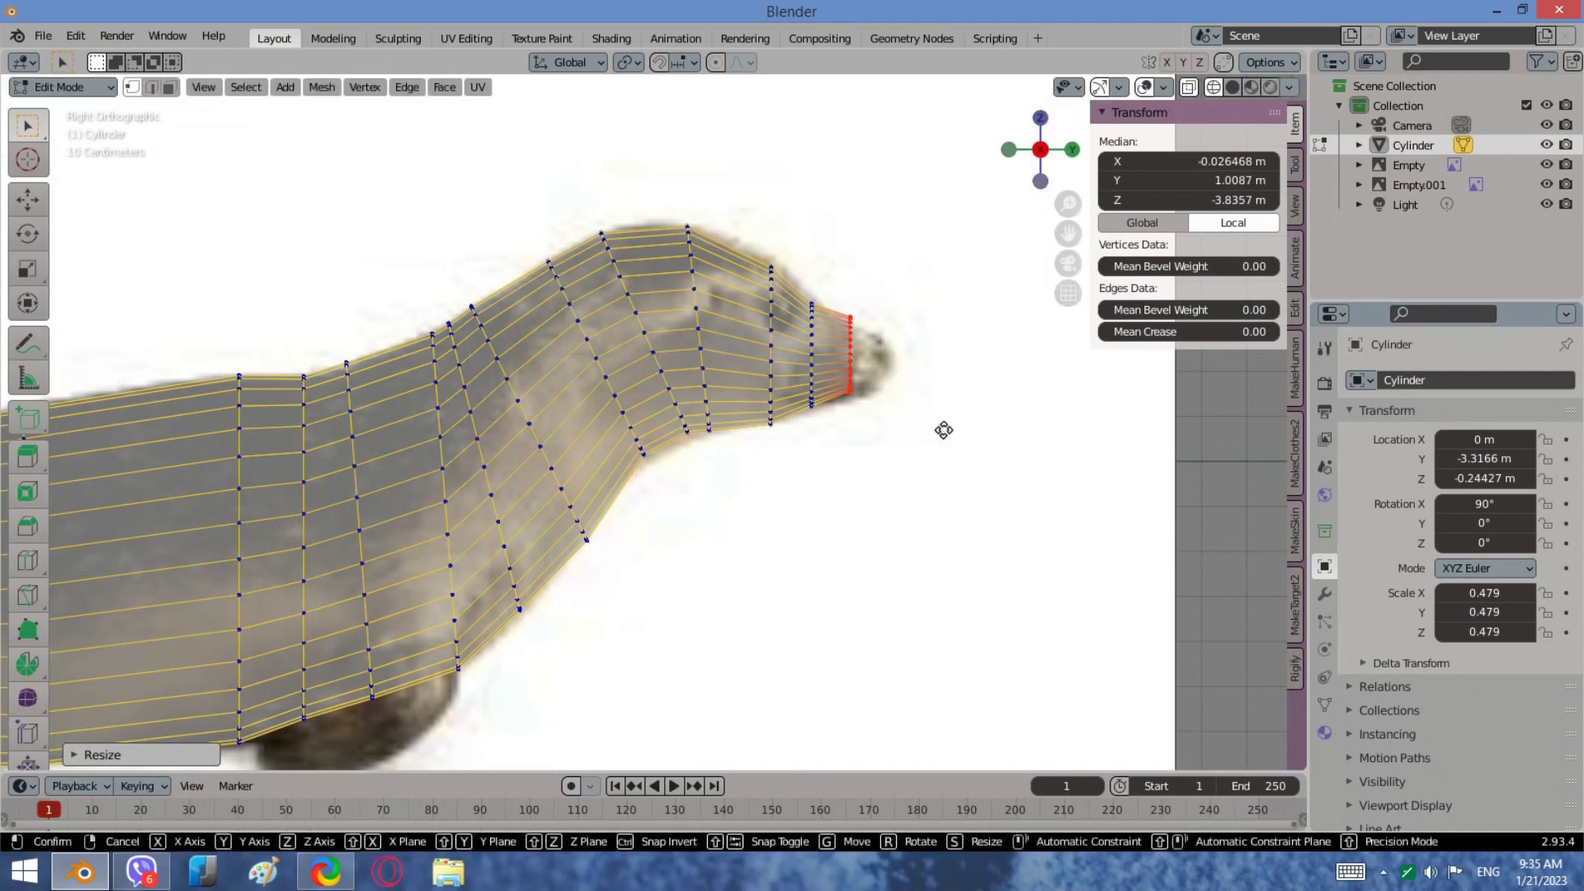
pyautogui.click(945, 430)
# Step: Extrude the mid-snout ring about 0.06 m toward the nose, then shrink it and shift it to the snout outline
pyautogui.press('e')
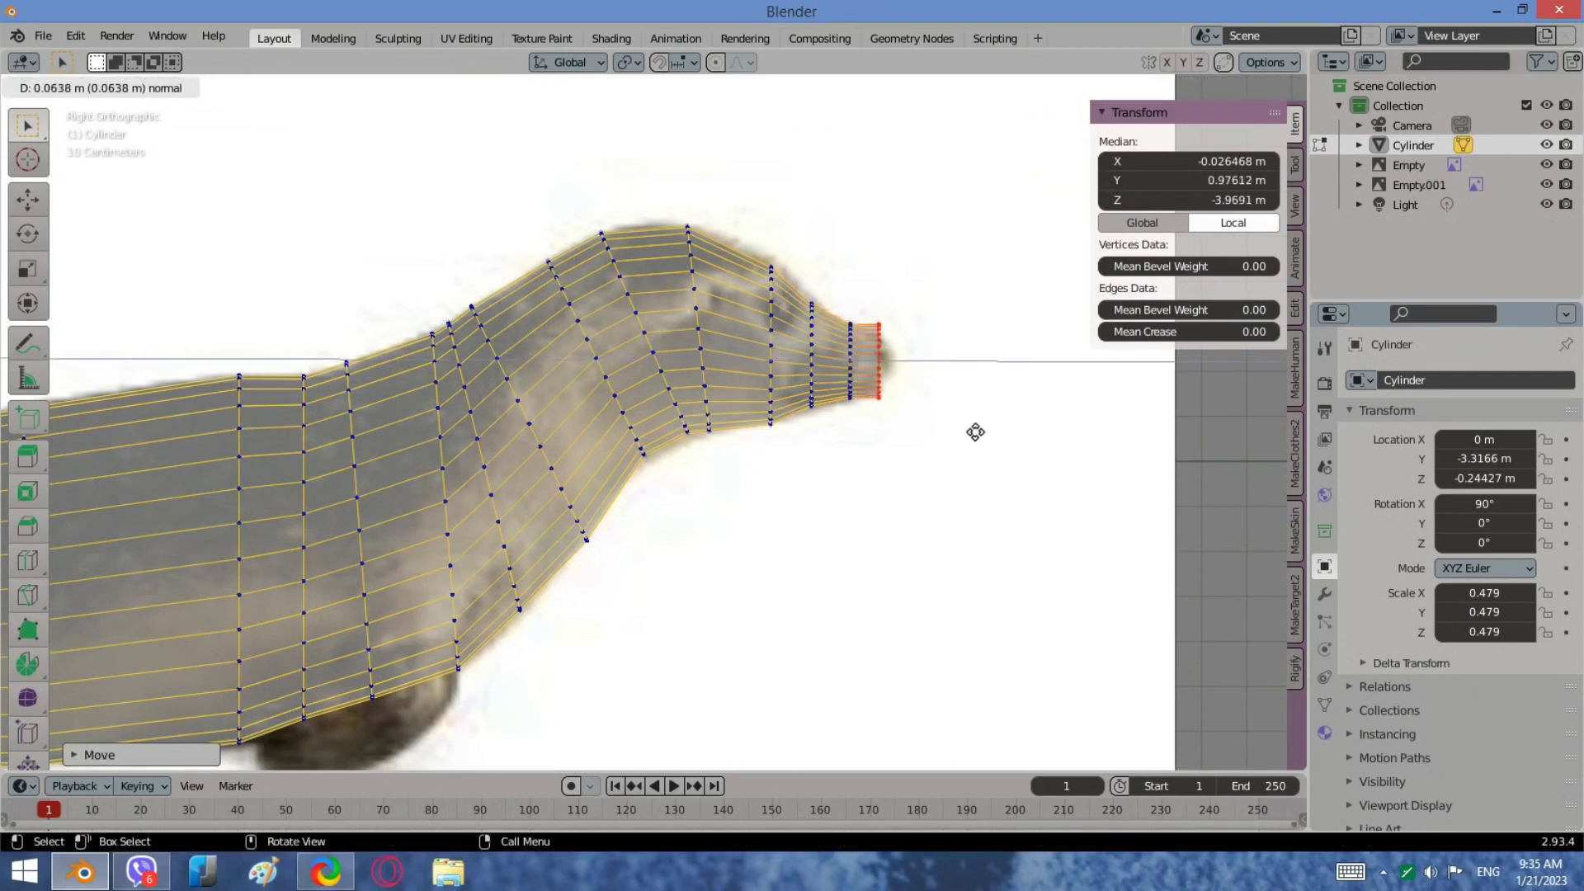
pyautogui.click(971, 433)
pyautogui.press('g')
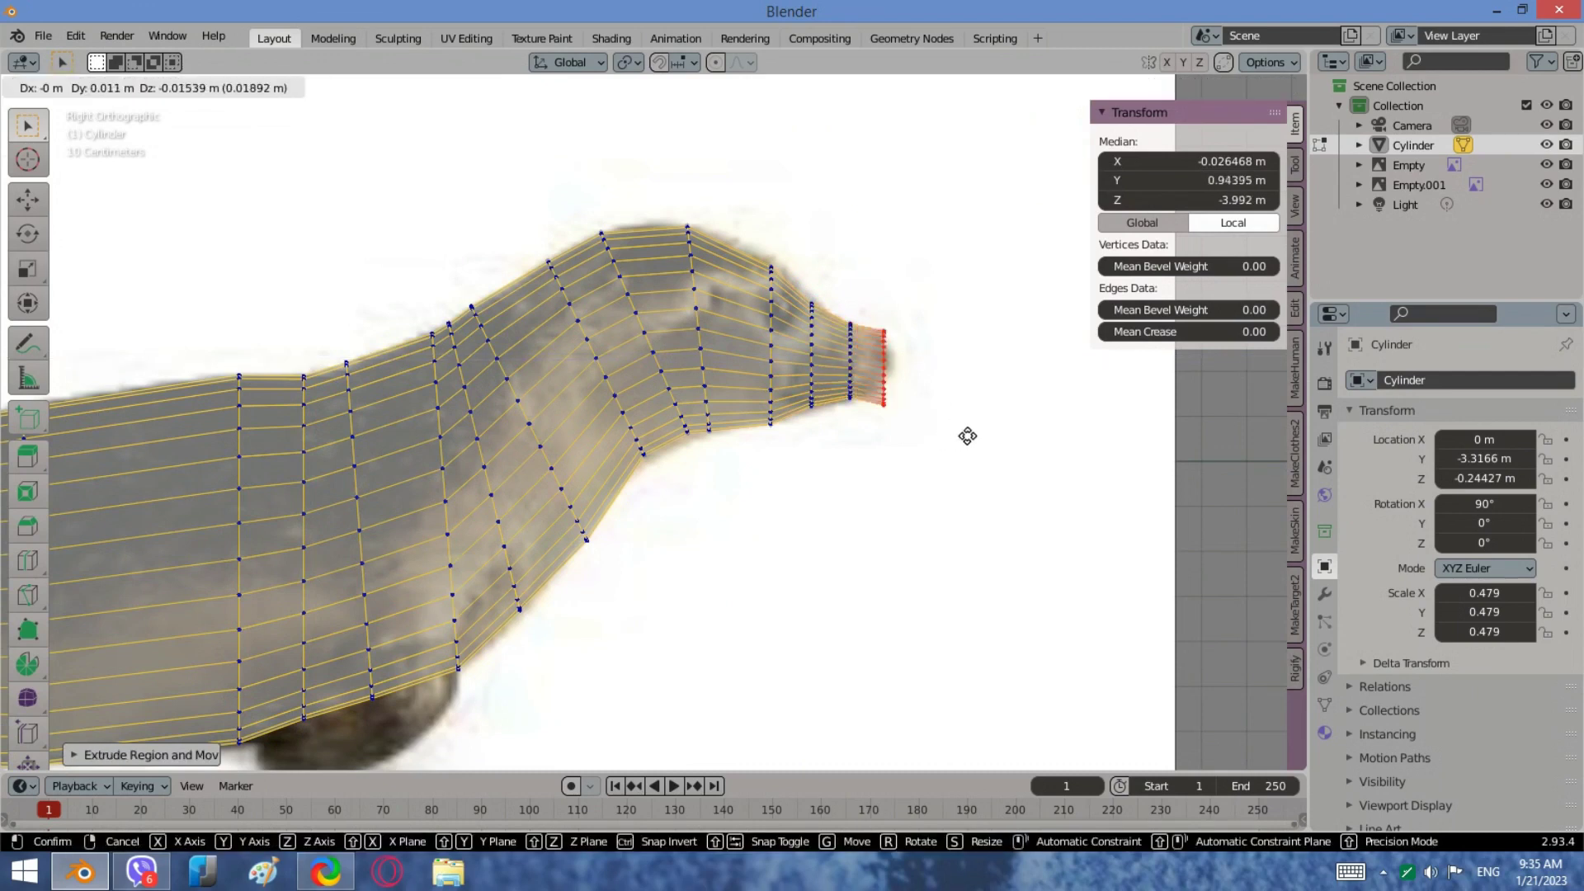
pyautogui.rightClick(968, 432)
pyautogui.press('s')
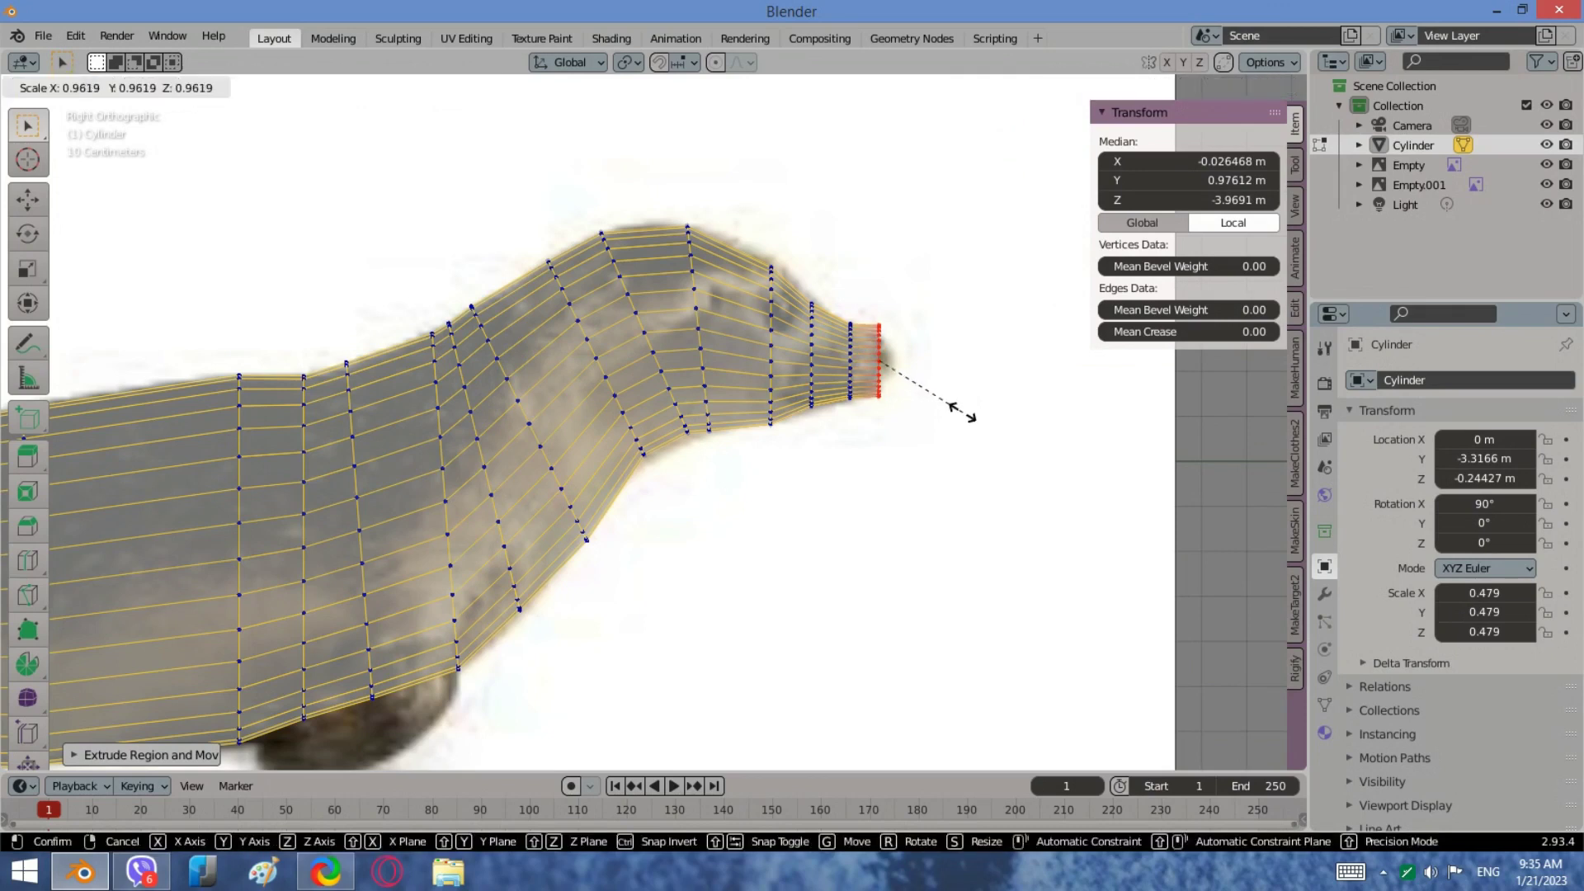
pyautogui.click(938, 399)
pyautogui.scroll(4, 915, 342)
pyautogui.keyDown('shift'); pyautogui.moveTo(949, 354); pyautogui.dragTo(649, 453, button='middle'); pyautogui.keyUp('shift')
pyautogui.scroll(1, 649, 453)
pyautogui.press('g')
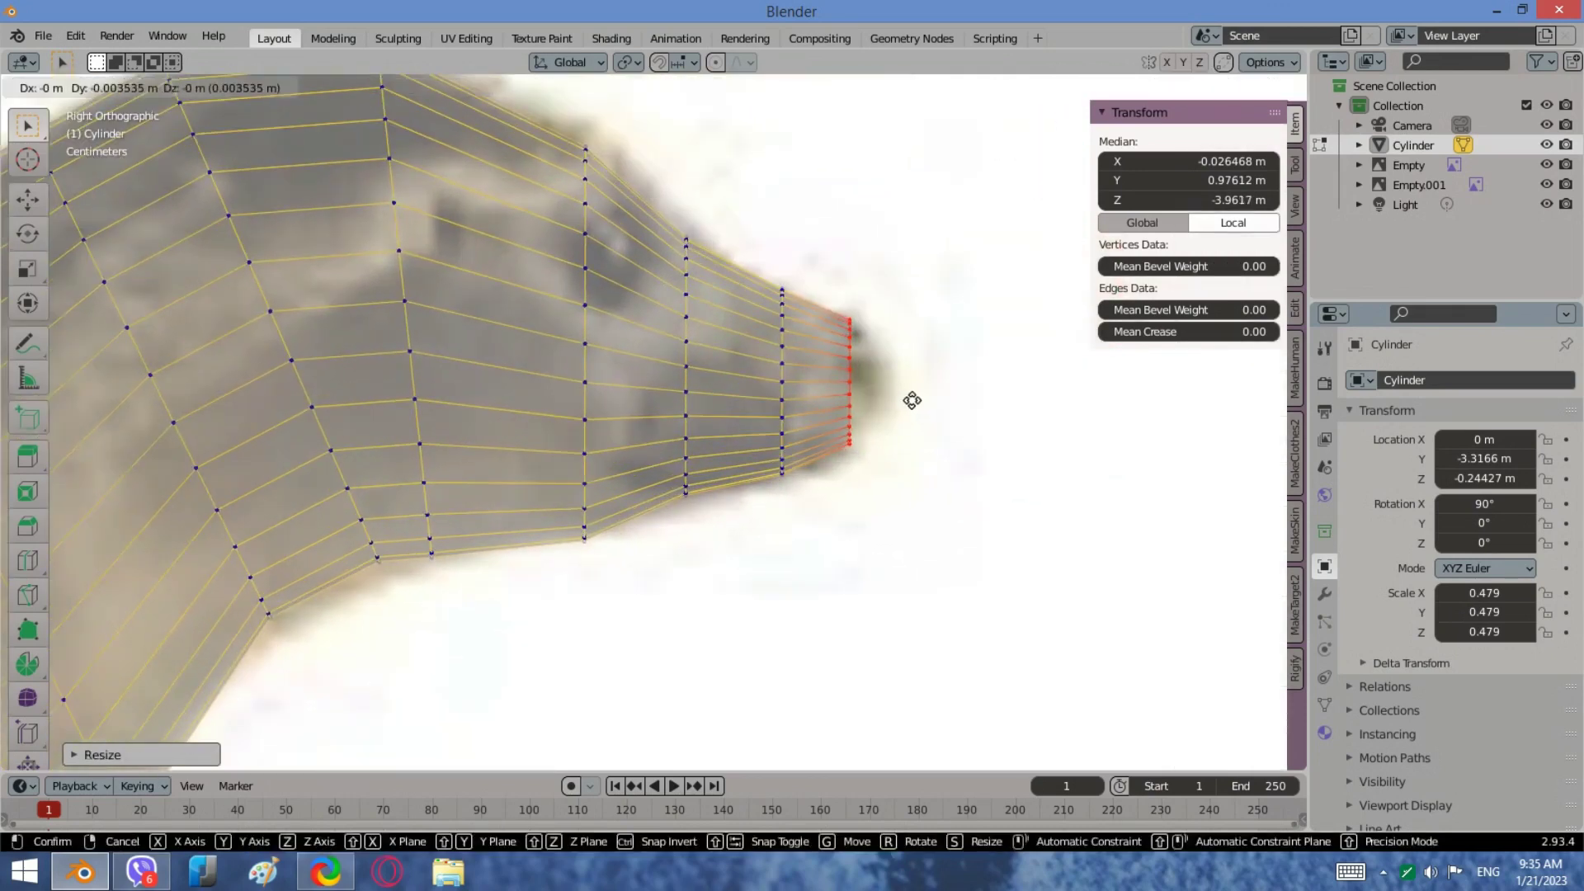
pyautogui.click(913, 403)
# Step: Extrude a final short section to the tip of the nose and scale its ring down
pyautogui.press('e')
pyautogui.click(929, 449)
pyautogui.press('s')
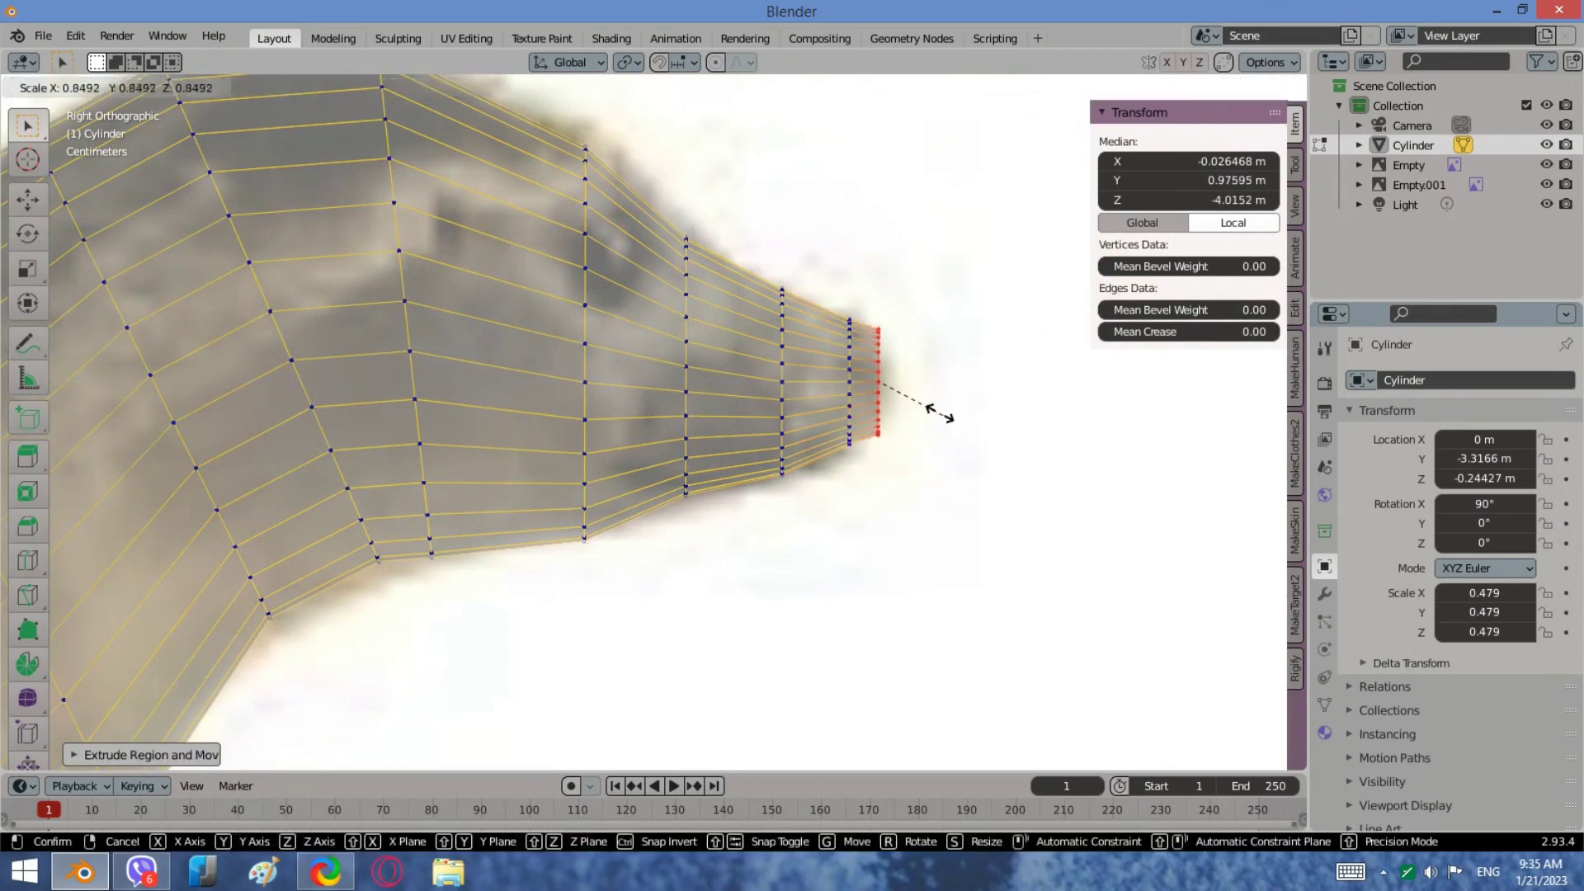
pyautogui.click(912, 435)
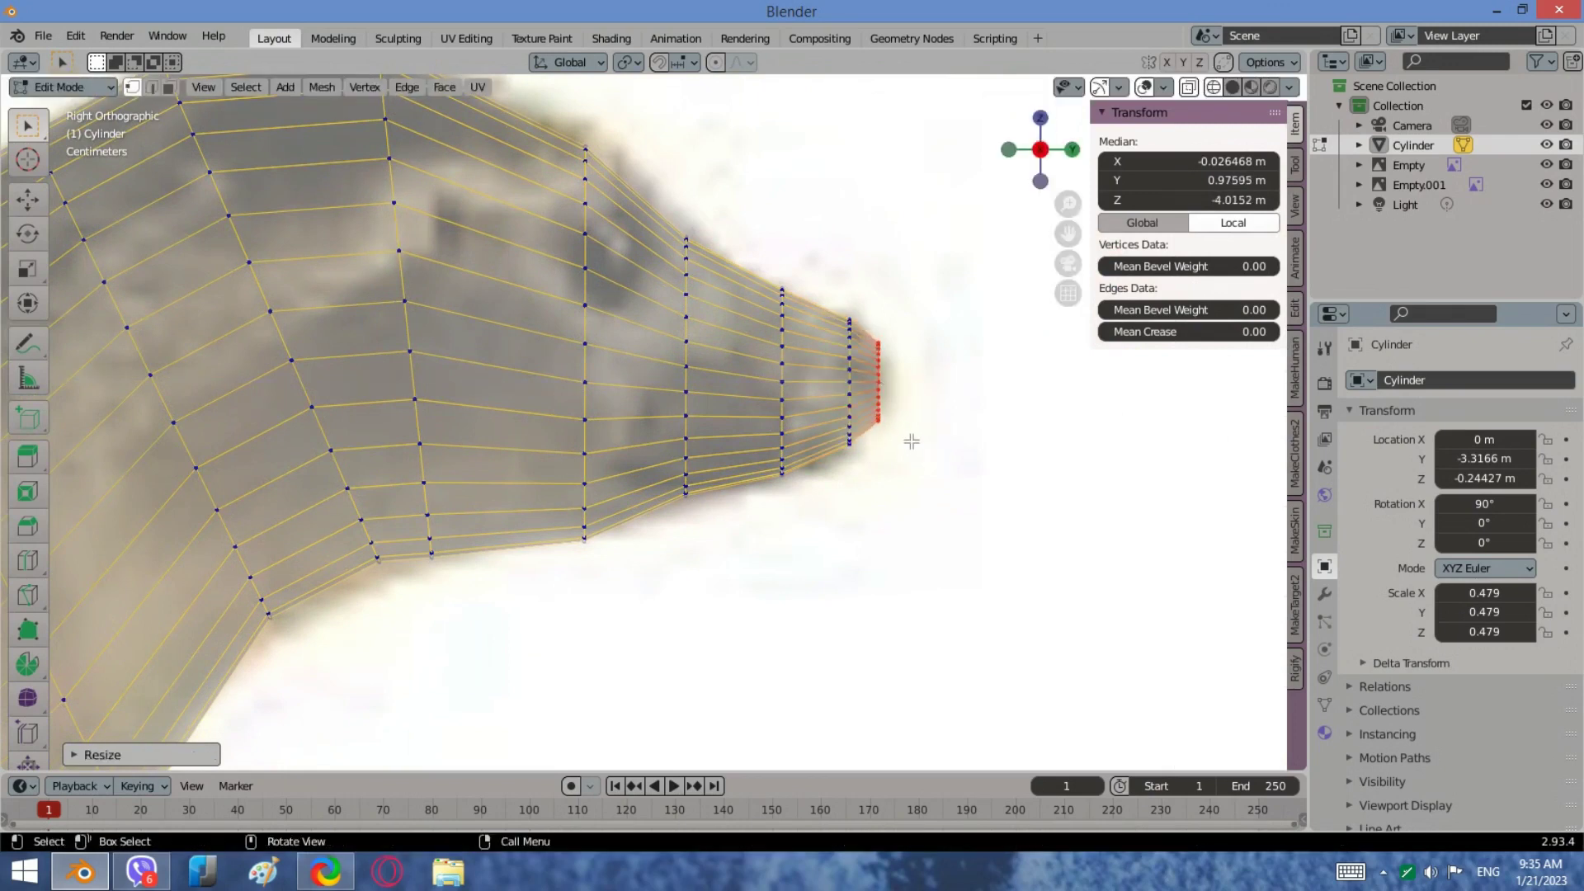
# Step: Merge the nose-tip ring's vertices with Collapse to close the snout
pyautogui.rightClick(877, 393)
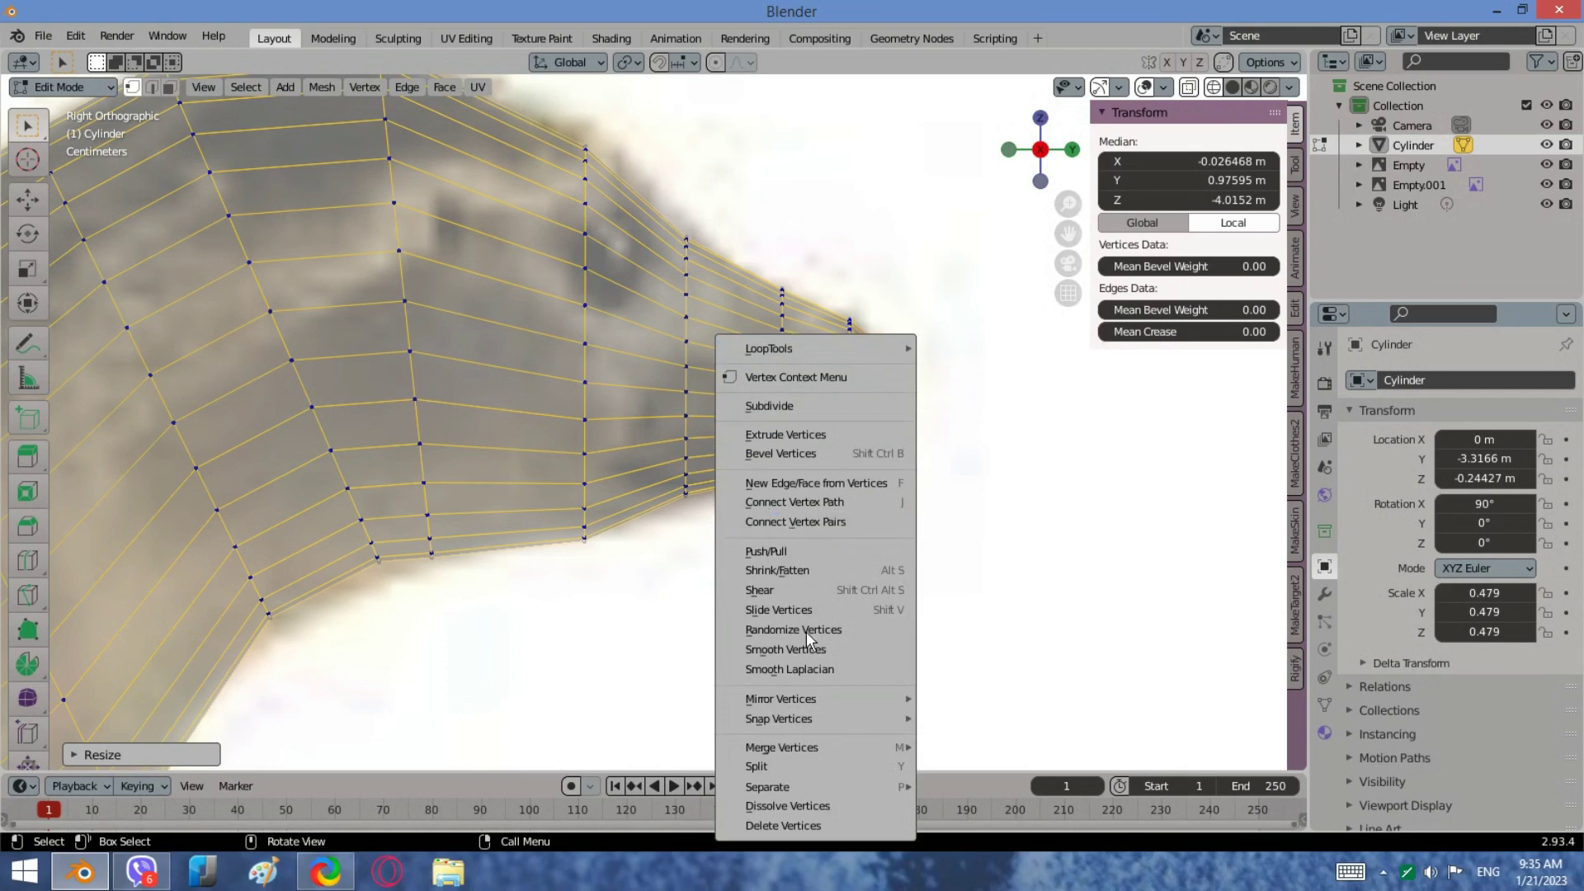
pyautogui.moveTo(833, 751)
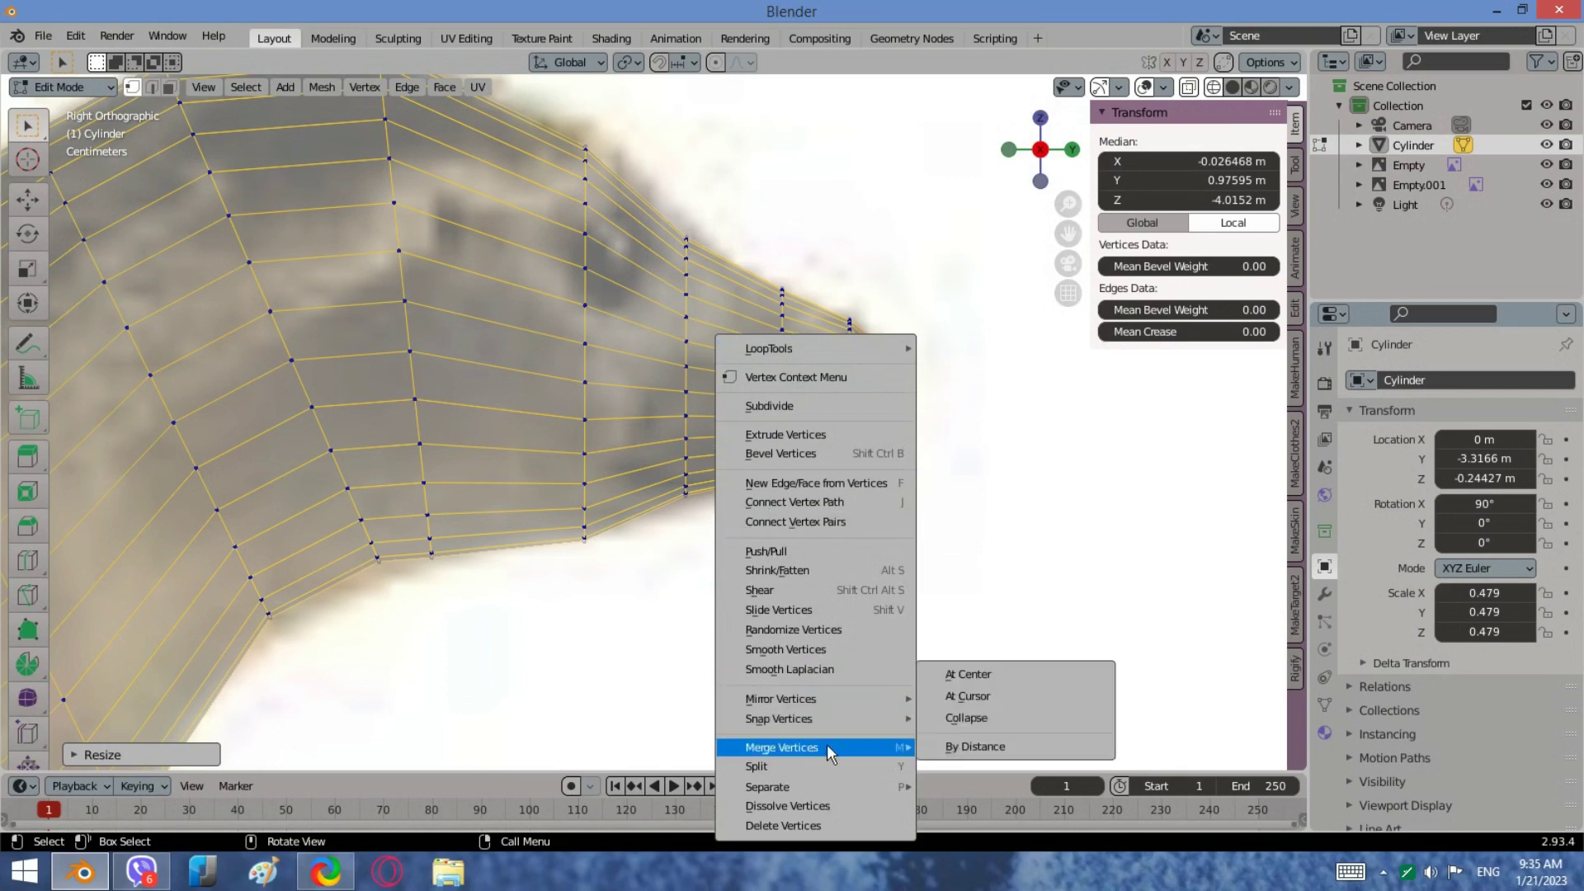
pyautogui.click(1002, 714)
# Step: Inspect the closed snout and head from perspective, back and side views against the references
pyautogui.scroll(-3, 905, 421)
pyautogui.moveTo(906, 429); pyautogui.dragTo(682, 455, button='middle')
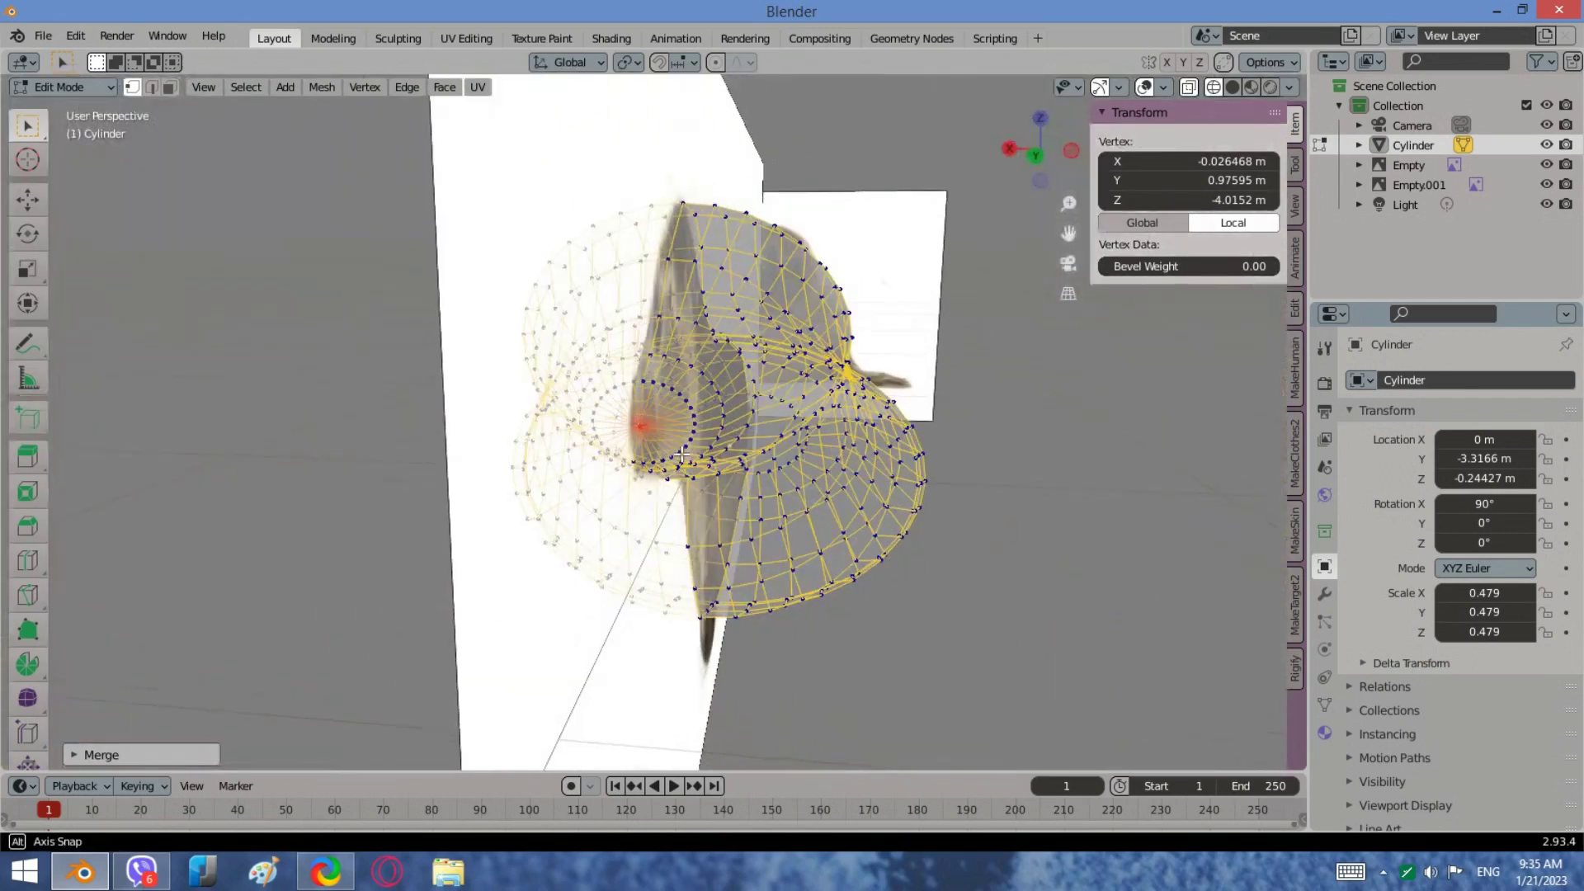
pyautogui.click(1037, 153)
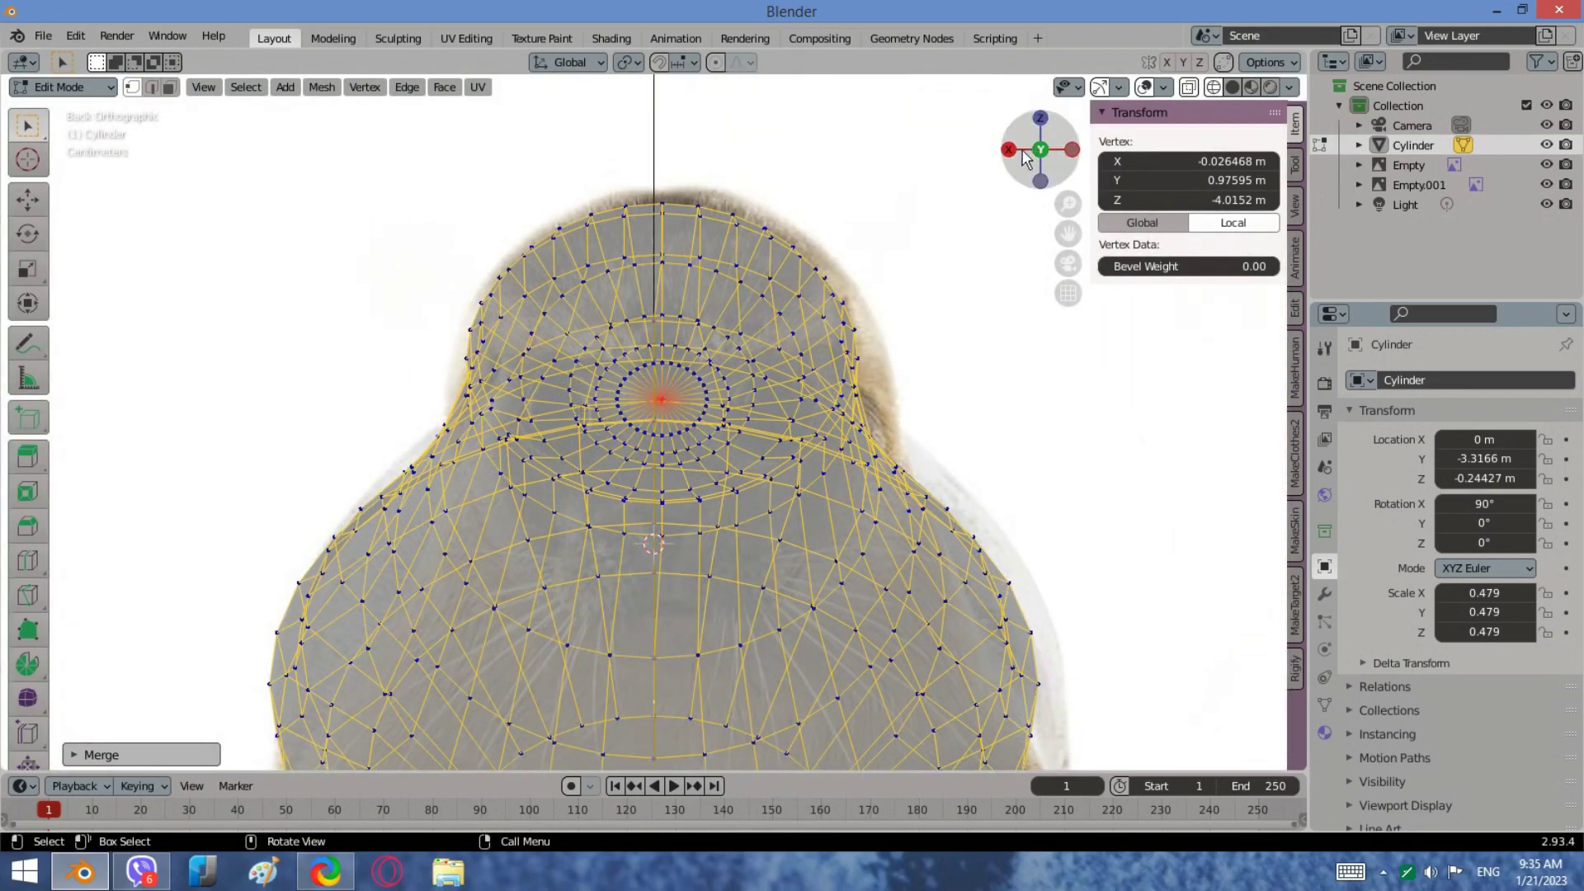
pyautogui.click(1009, 151)
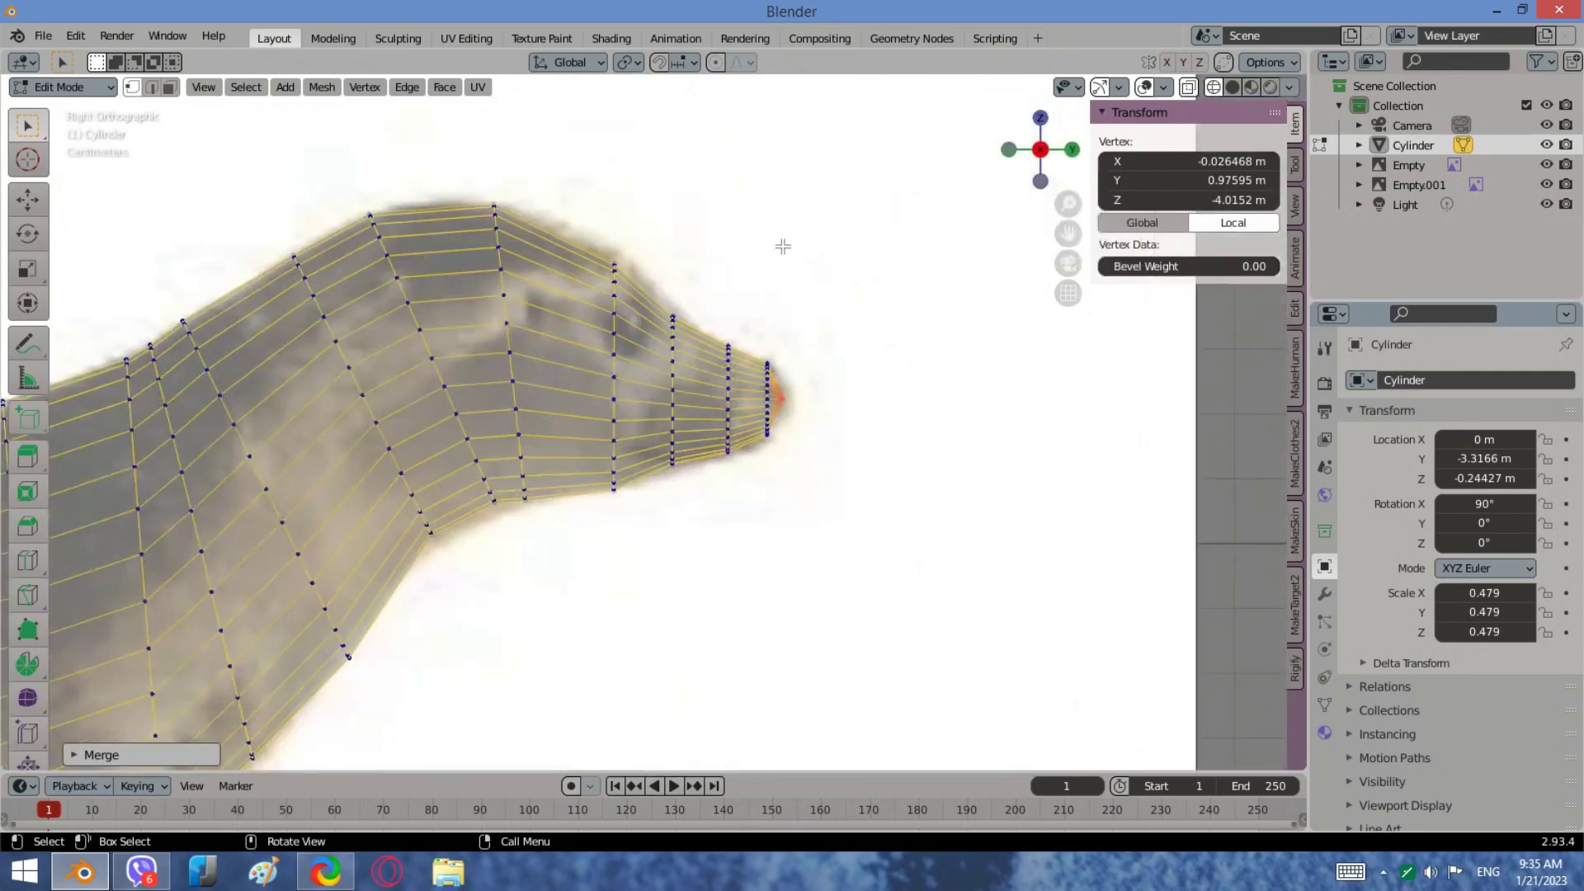
pyautogui.scroll(-5, 861, 259)
pyautogui.moveTo(694, 412); pyautogui.dragTo(582, 425, button='middle')
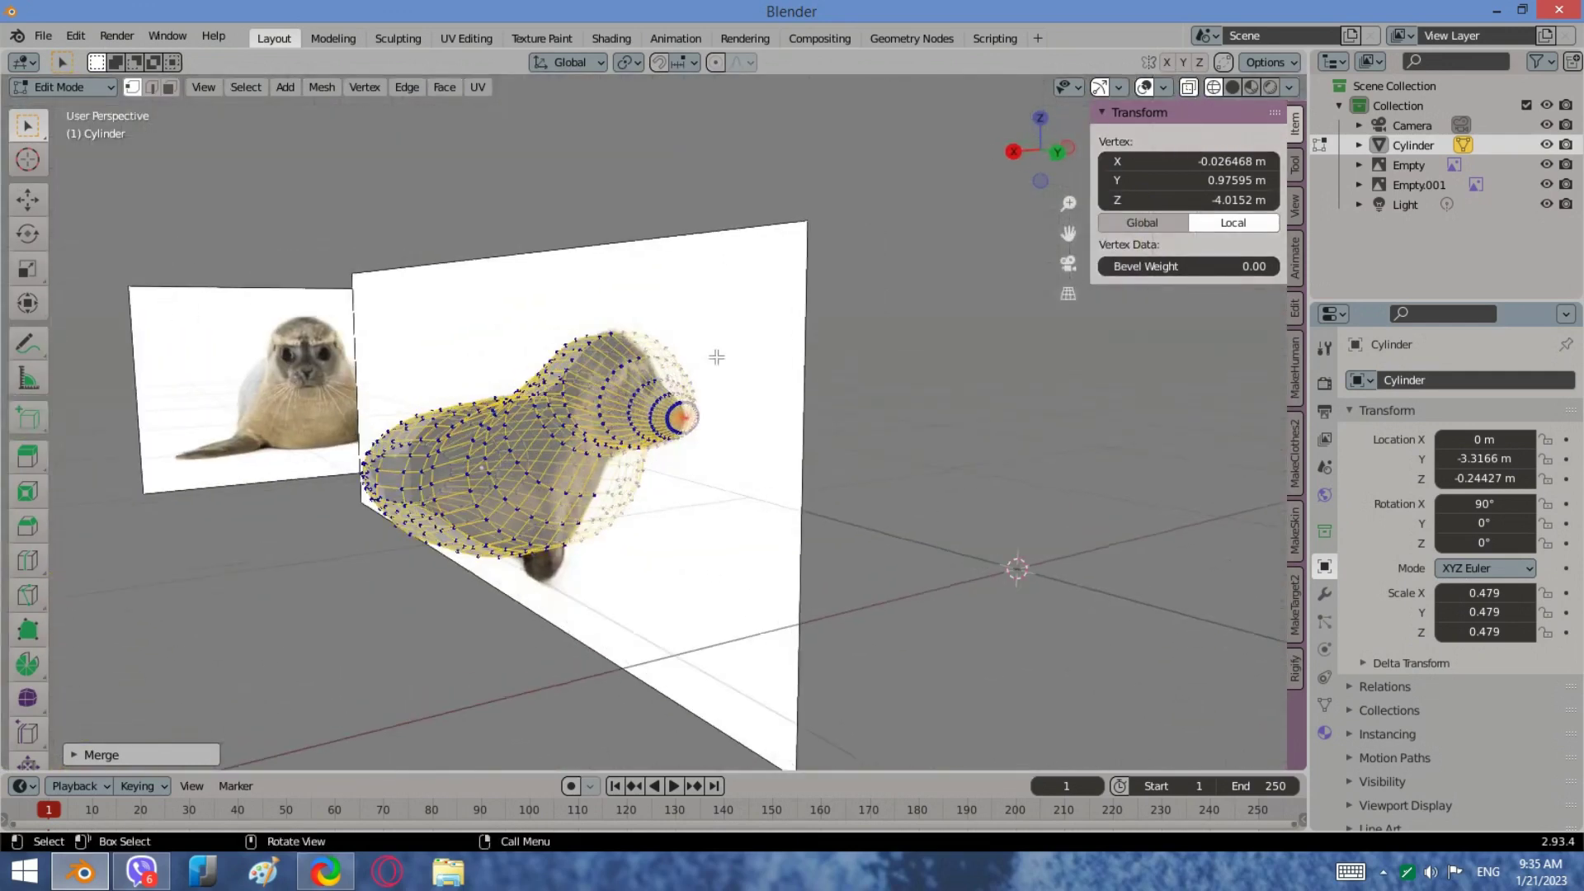
pyautogui.click(1050, 156)
pyautogui.scroll(5, 737, 535)
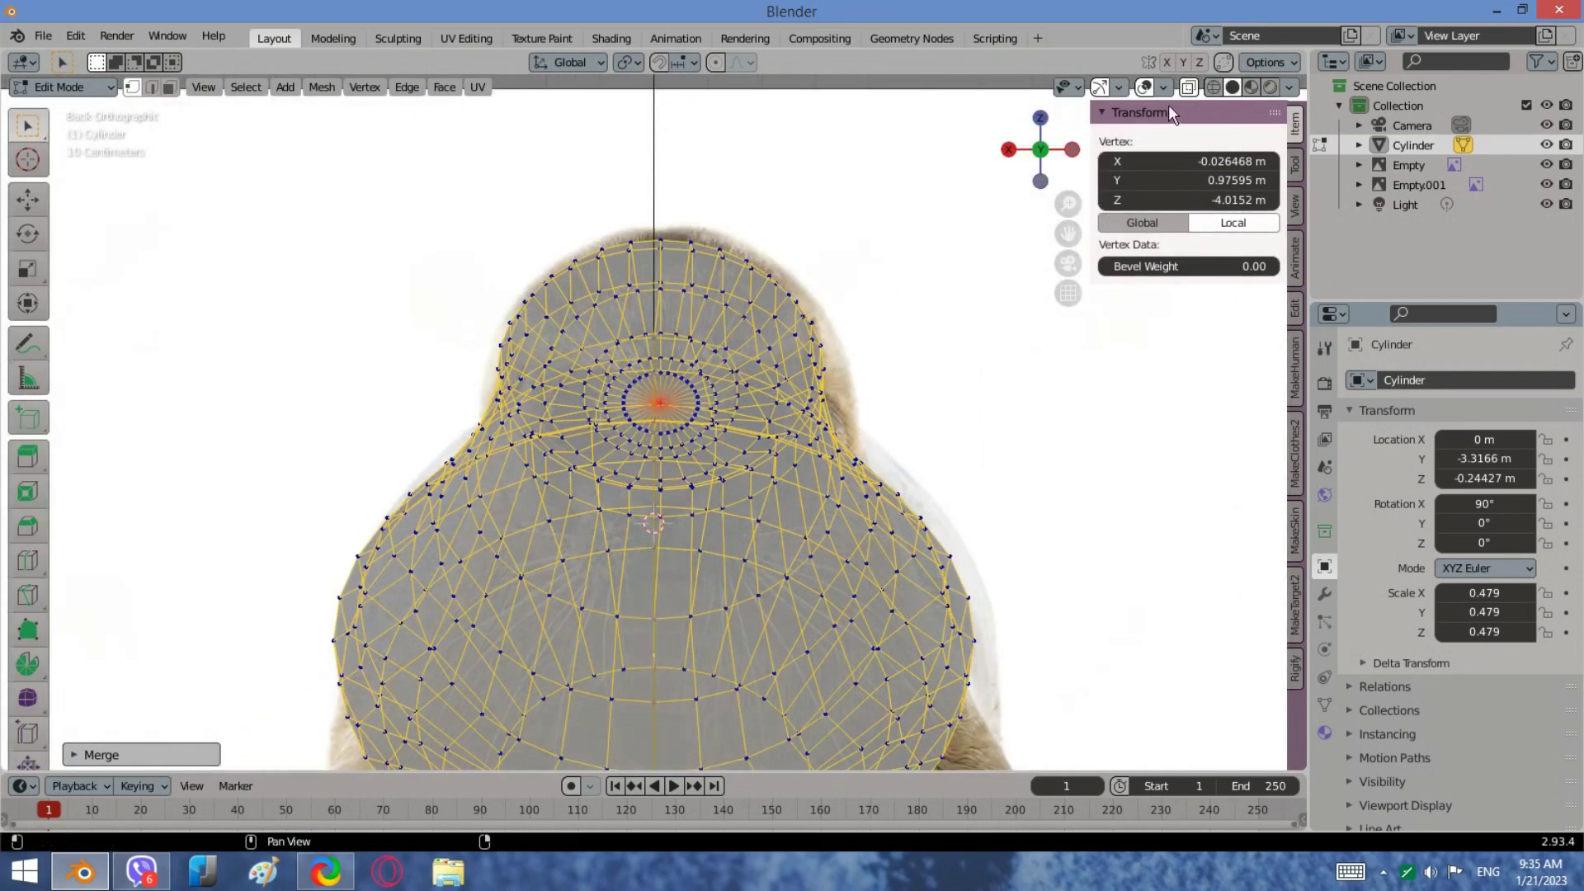
# Step: Examine the seal's overall shape in Object Mode, then return to Edit Mode and compare it with the back-view reference
pyautogui.click(100, 92)
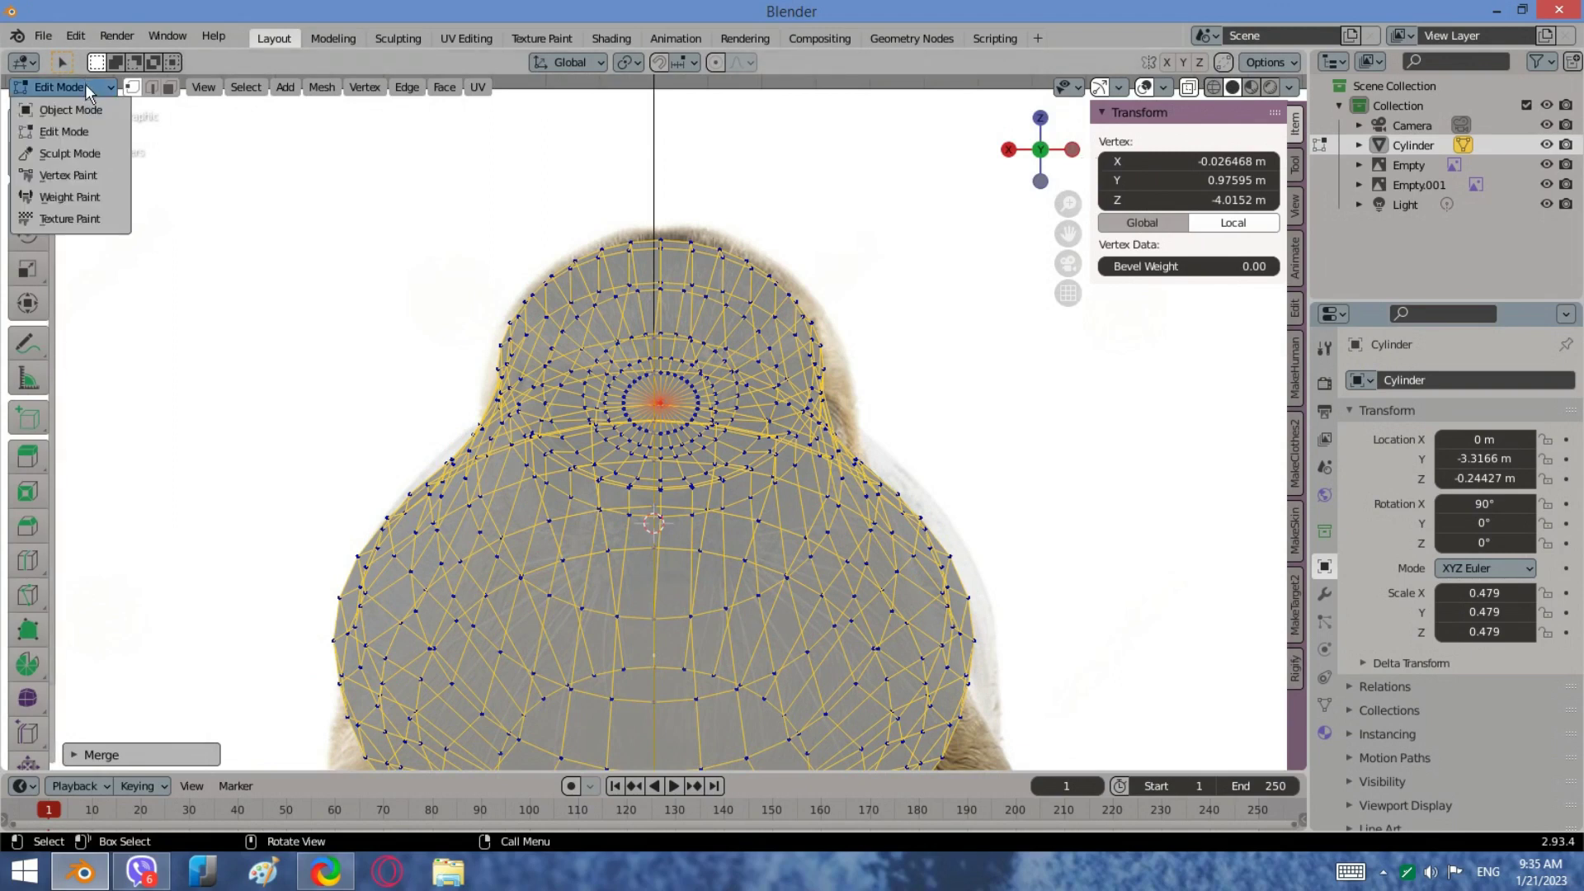
pyautogui.click(66, 110)
pyautogui.moveTo(609, 442); pyautogui.dragTo(792, 481, button='middle')
pyautogui.click(1065, 151)
pyautogui.press('Tab')
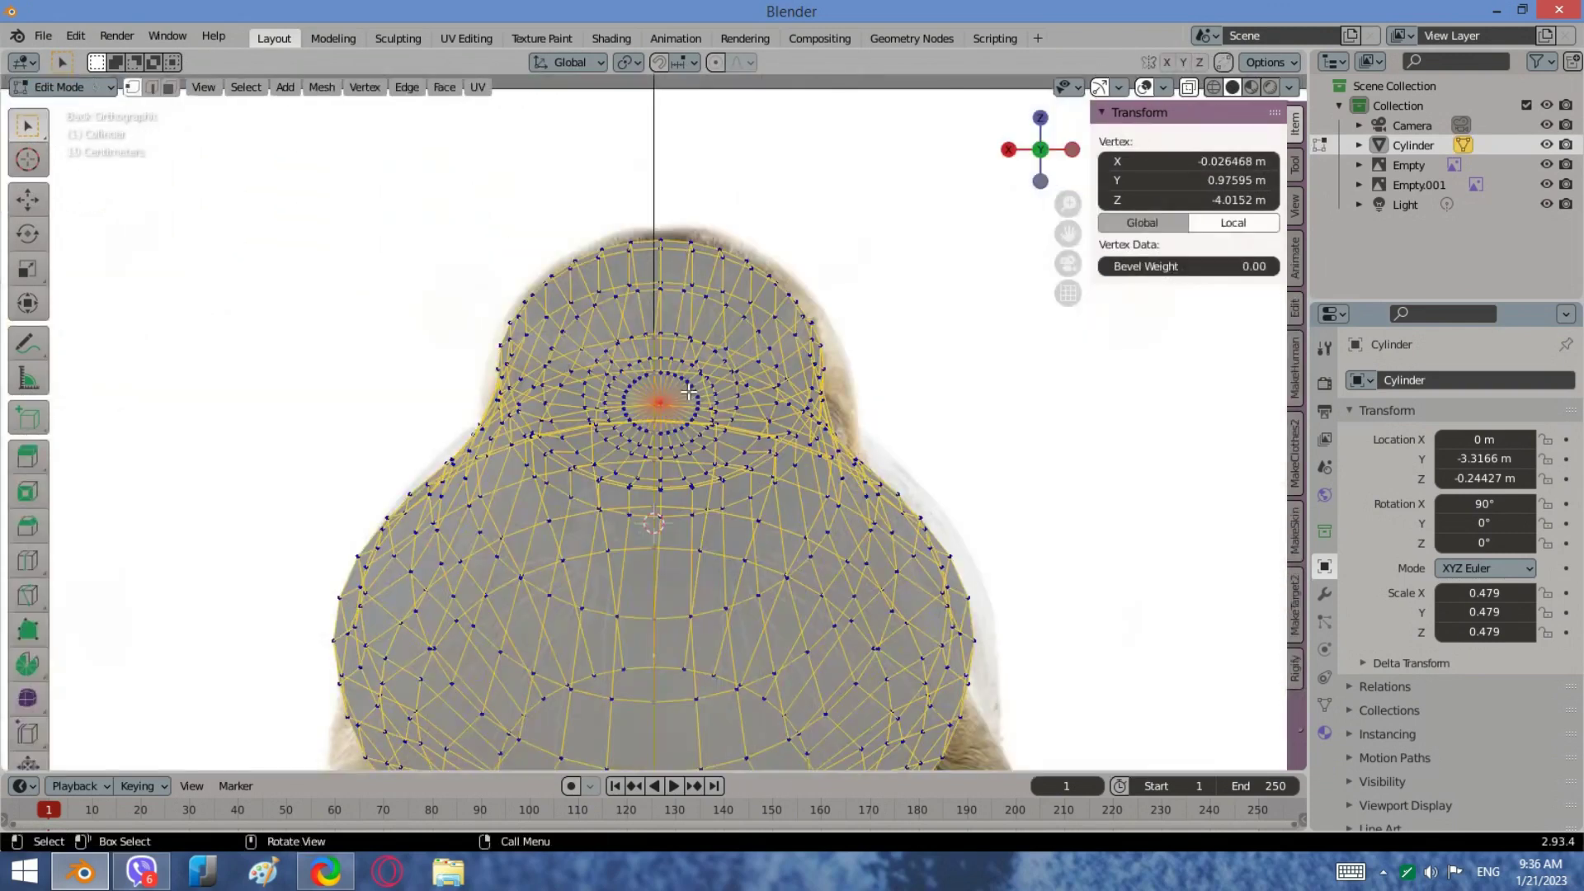
pyautogui.scroll(-1, 611, 648)
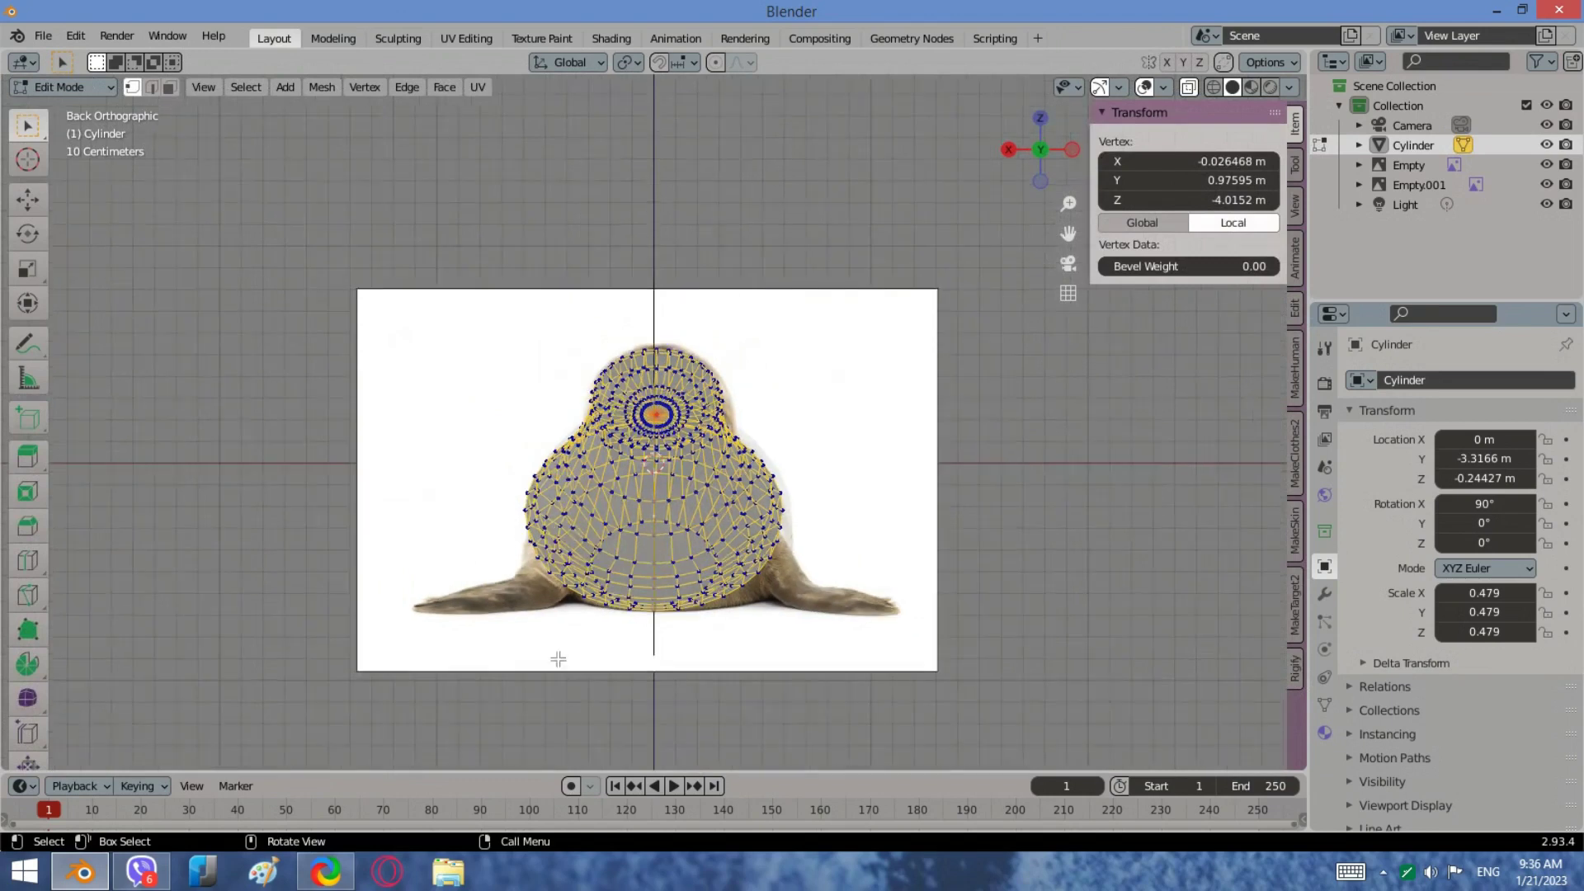
pyautogui.scroll(2, 555, 657)
pyautogui.scroll(-3, 498, 543)
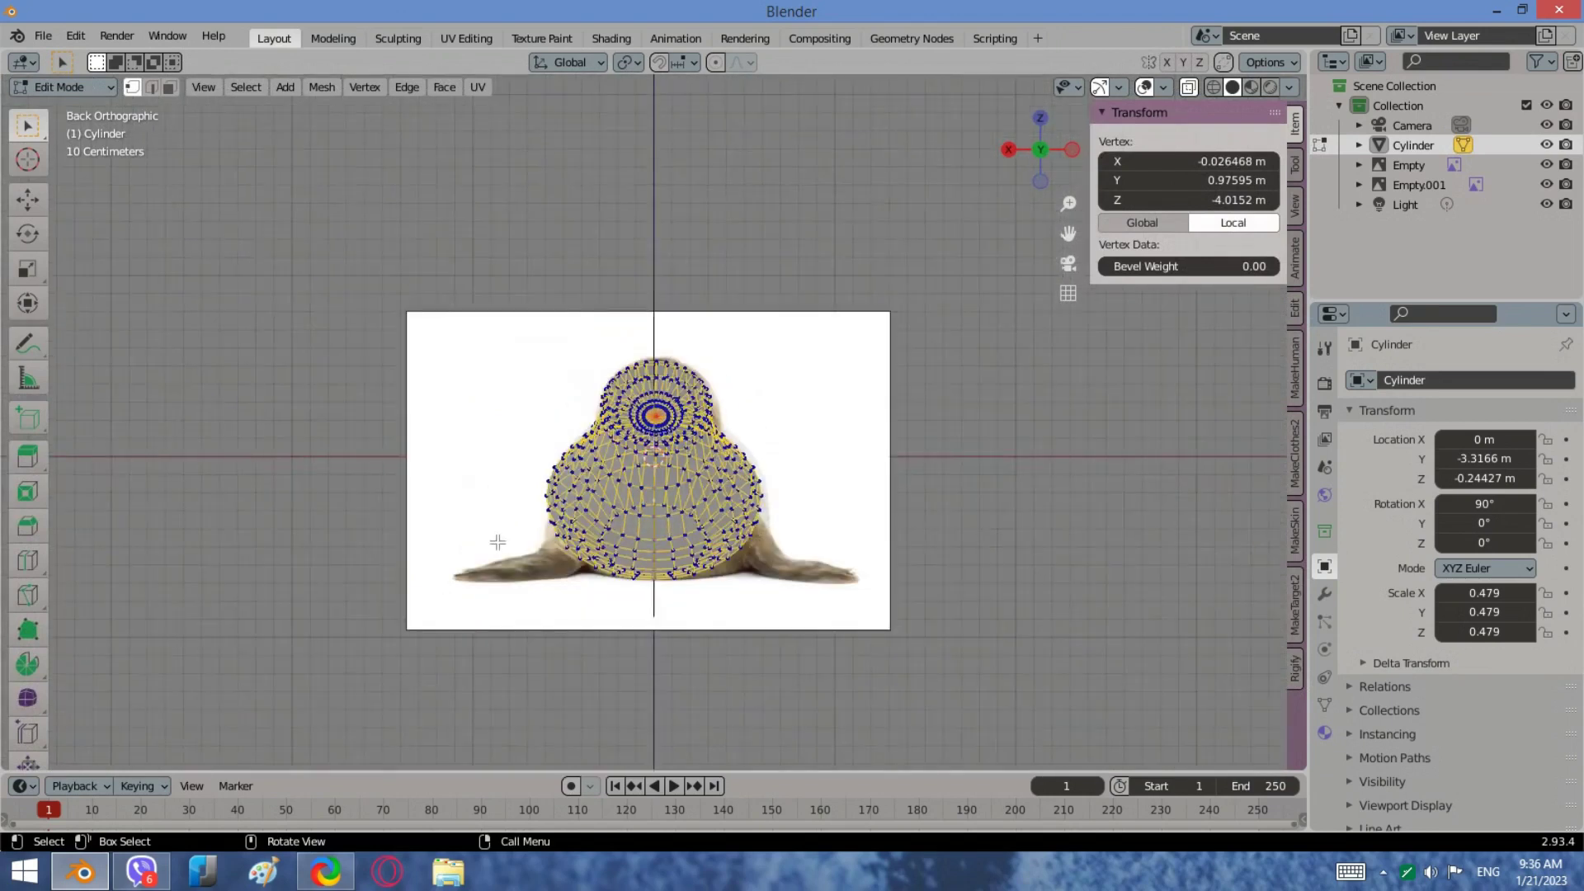
# Step: Bring up the body's side around the front flipper and switch to face selection mode
pyautogui.moveTo(1013, 148); pyautogui.dragTo(430, 565)
pyautogui.click(1011, 148)
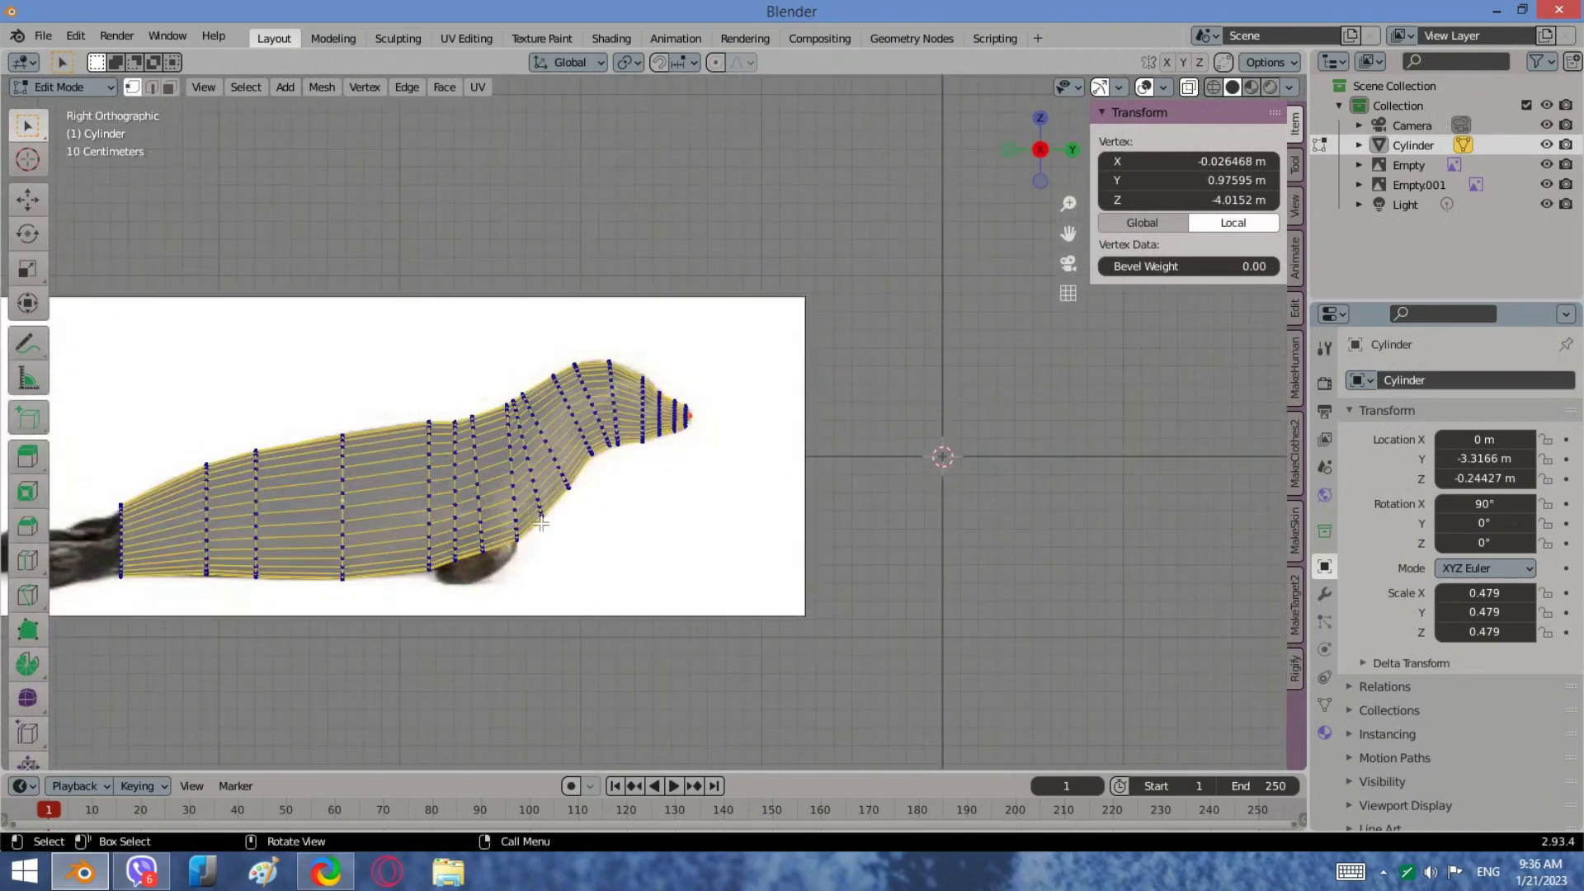
pyautogui.scroll(3, 477, 619)
pyautogui.keyDown('shift'); pyautogui.moveTo(537, 603); pyautogui.dragTo(1052, 445, button='middle'); pyautogui.keyUp('shift')
pyautogui.scroll(2, 909, 580)
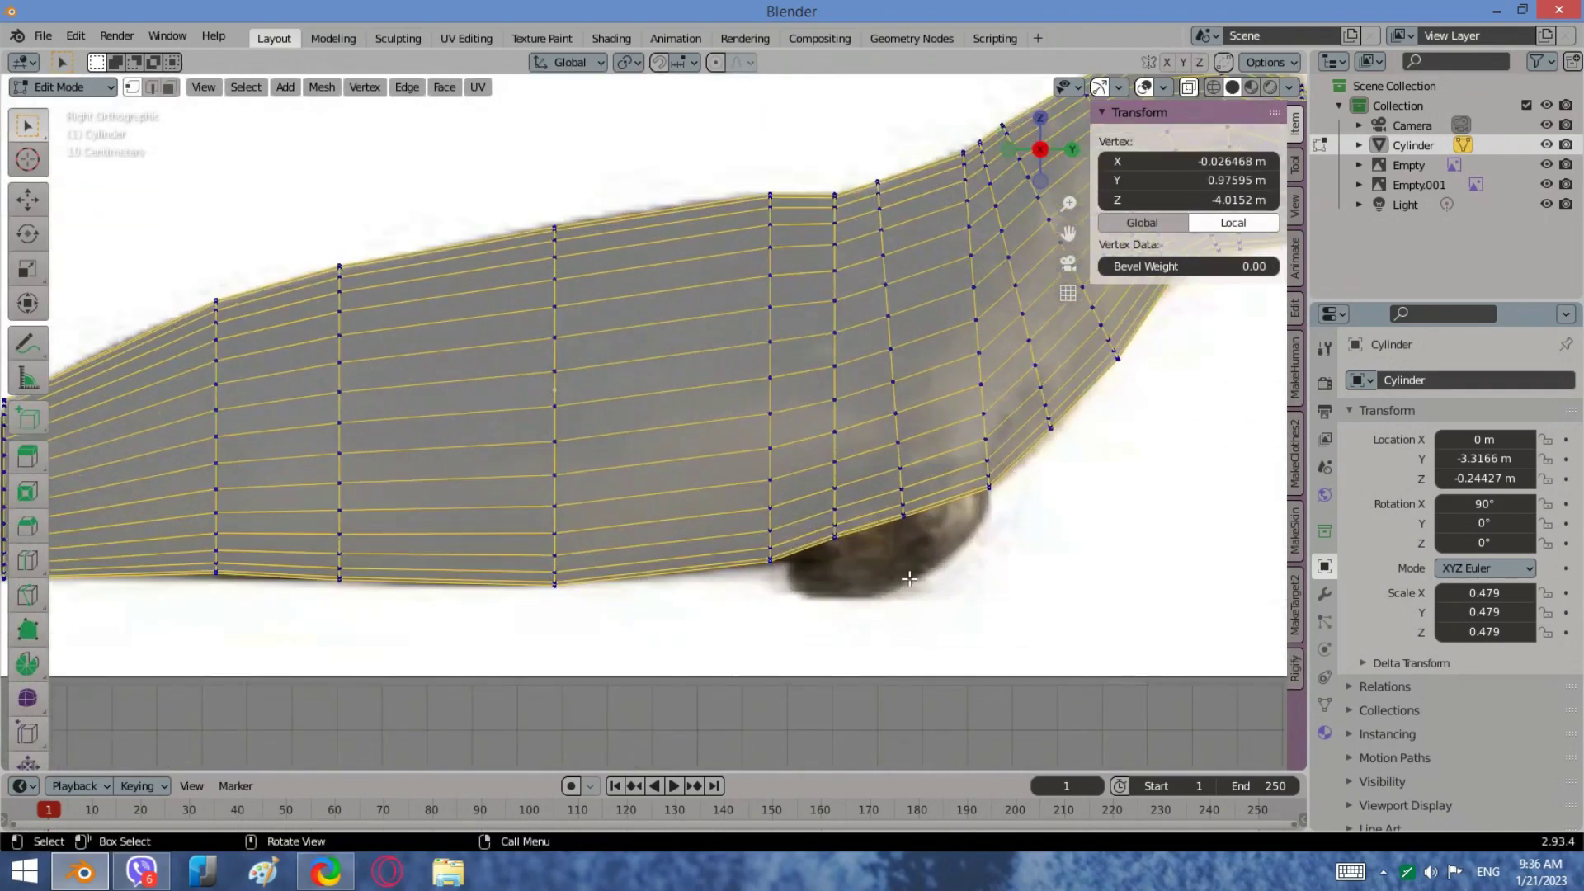
pyautogui.moveTo(929, 599); pyautogui.dragTo(866, 569, button='middle')
pyautogui.click(170, 88)
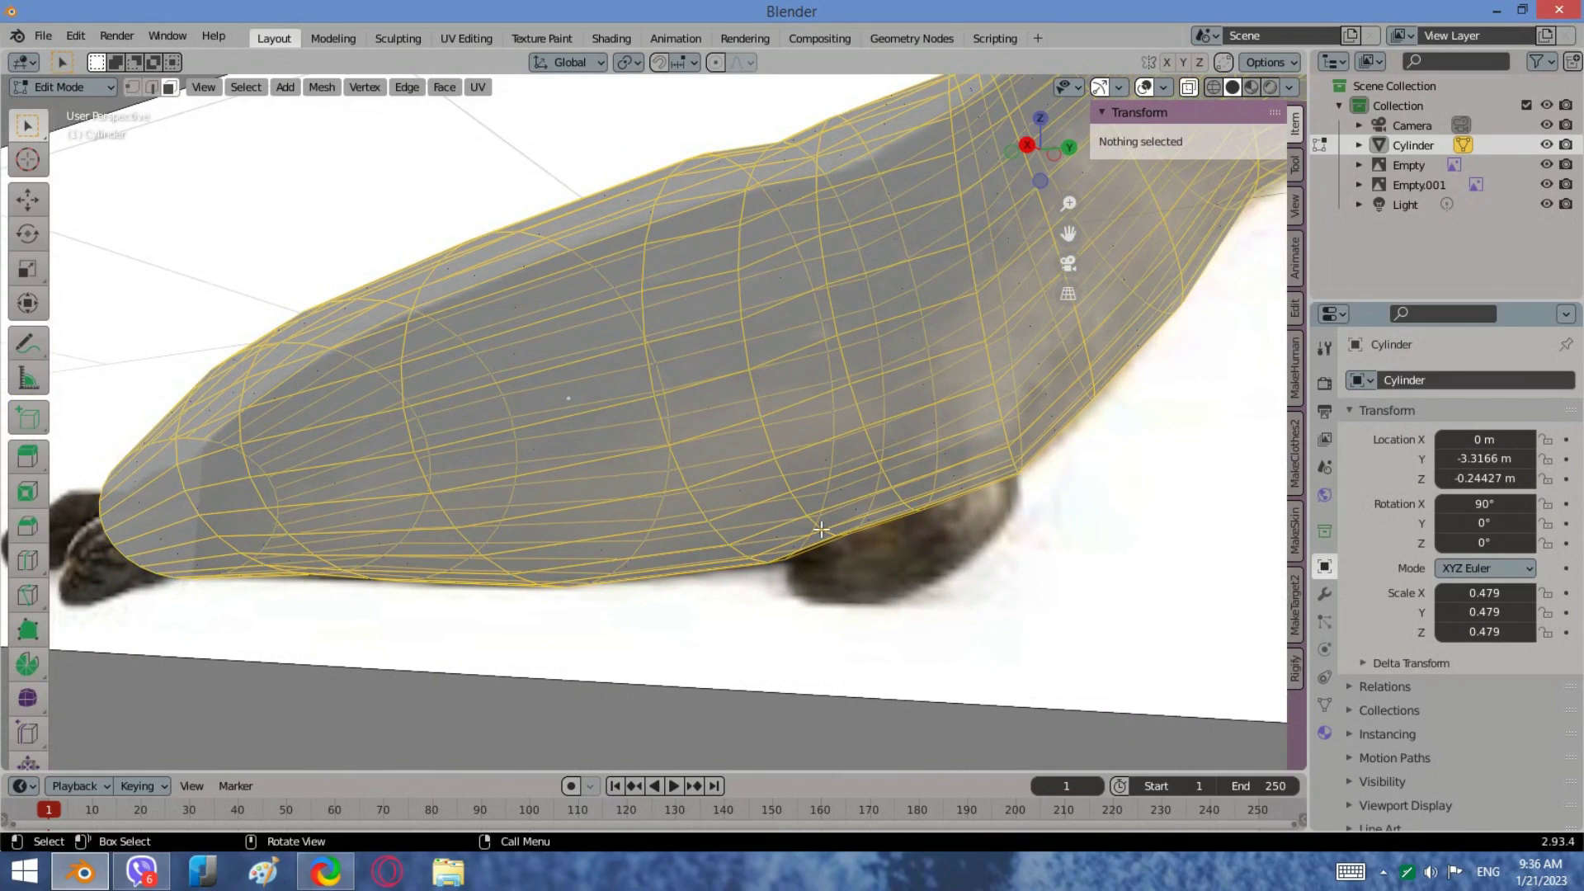
# Step: Try to select a row of faces along the lower flank beside the front flipper, undoing the wrongly picked path
pyautogui.click(760, 486)
pyautogui.moveTo(792, 487); pyautogui.dragTo(835, 487, button='middle')
pyautogui.keyDown('shift'); pyautogui.click(876, 473); pyautogui.keyUp('shift')
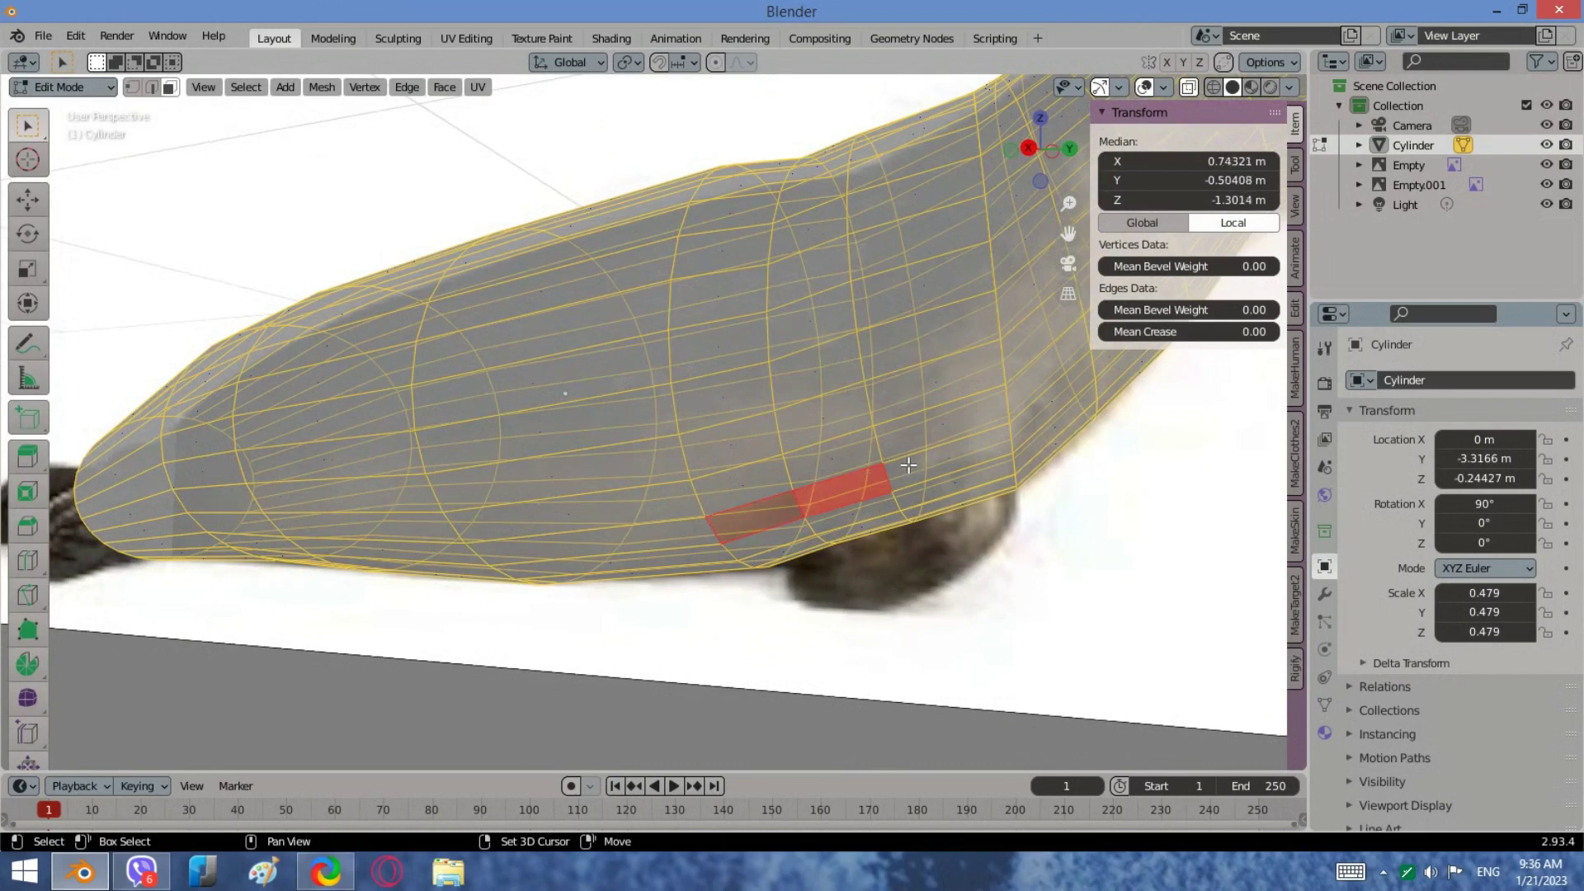
pyautogui.keyDown('shift'); pyautogui.click(908, 466); pyautogui.keyUp('shift')
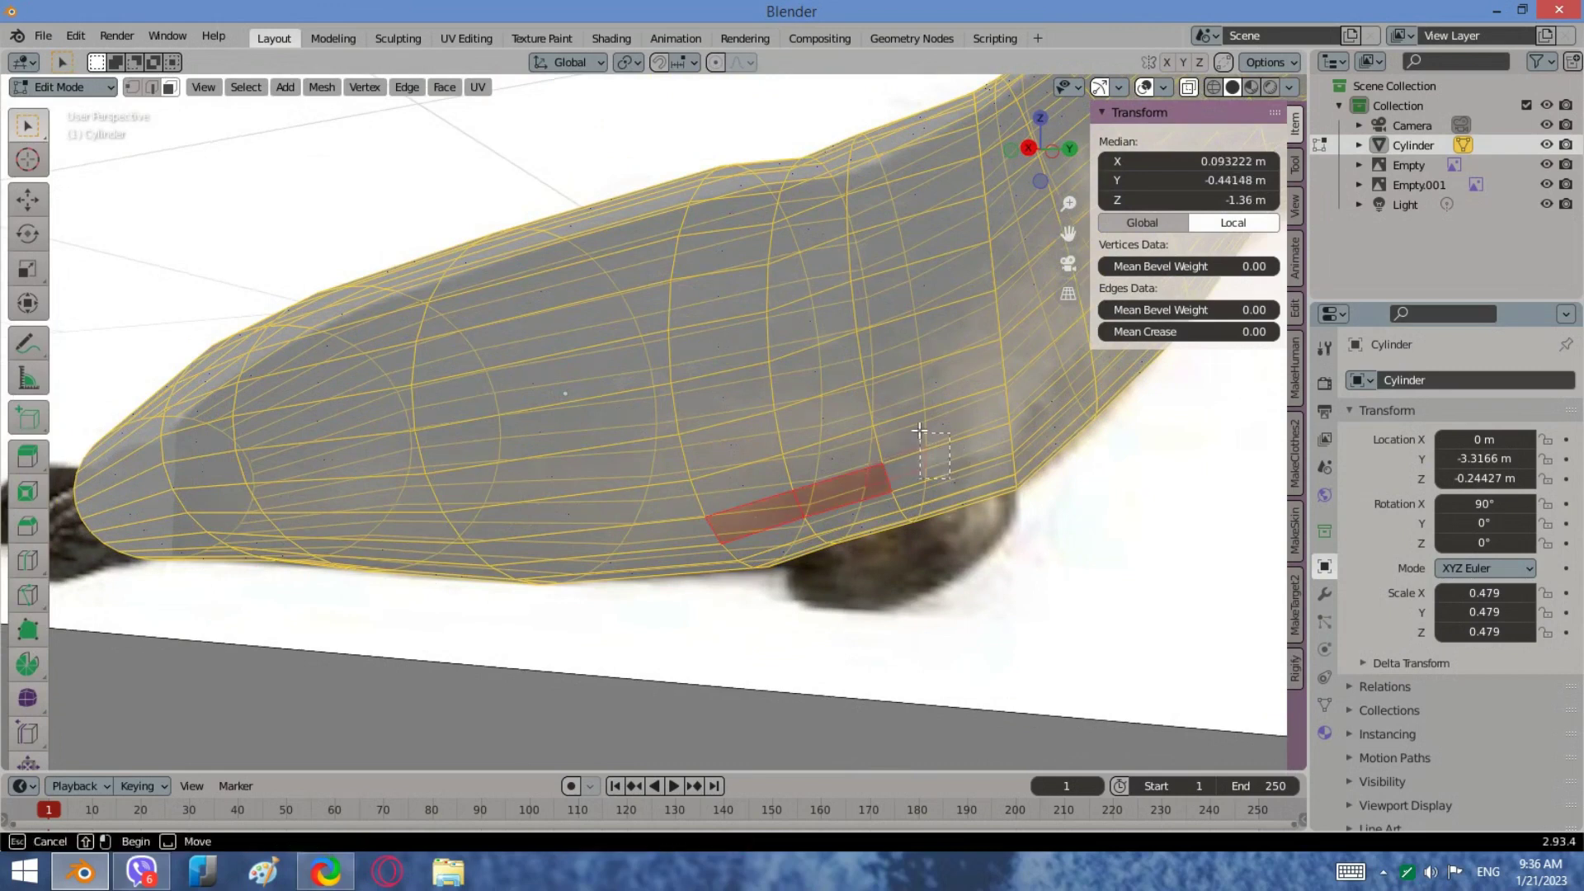
pyautogui.moveTo(933, 449); pyautogui.dragTo(867, 529, button='middle')
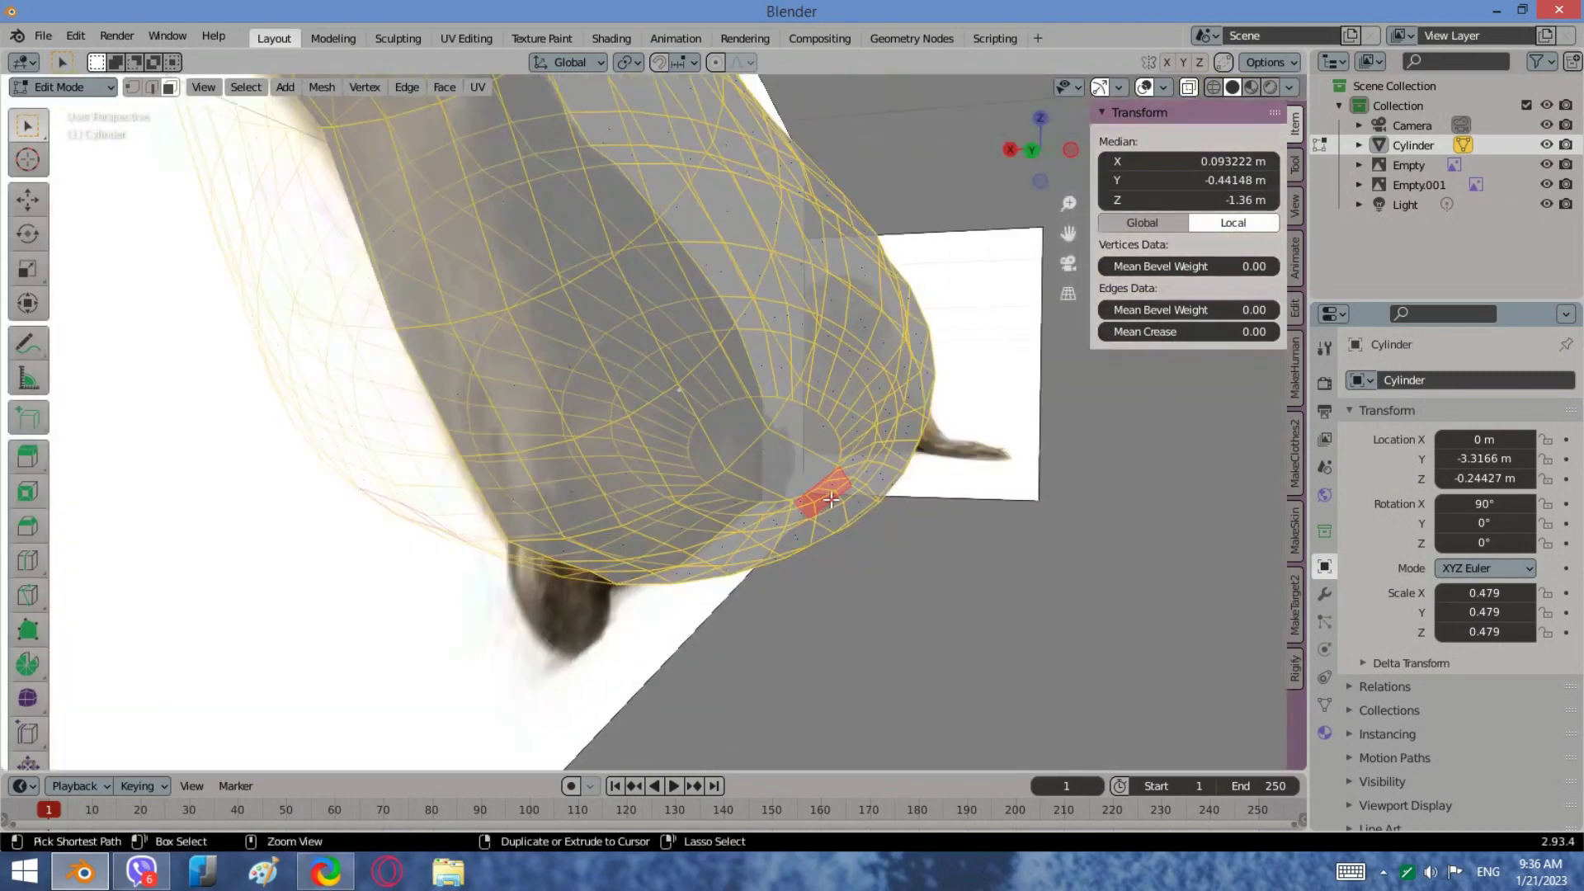
pyautogui.keyDown('ctrl'); pyautogui.click(875, 536); pyautogui.keyUp('ctrl')
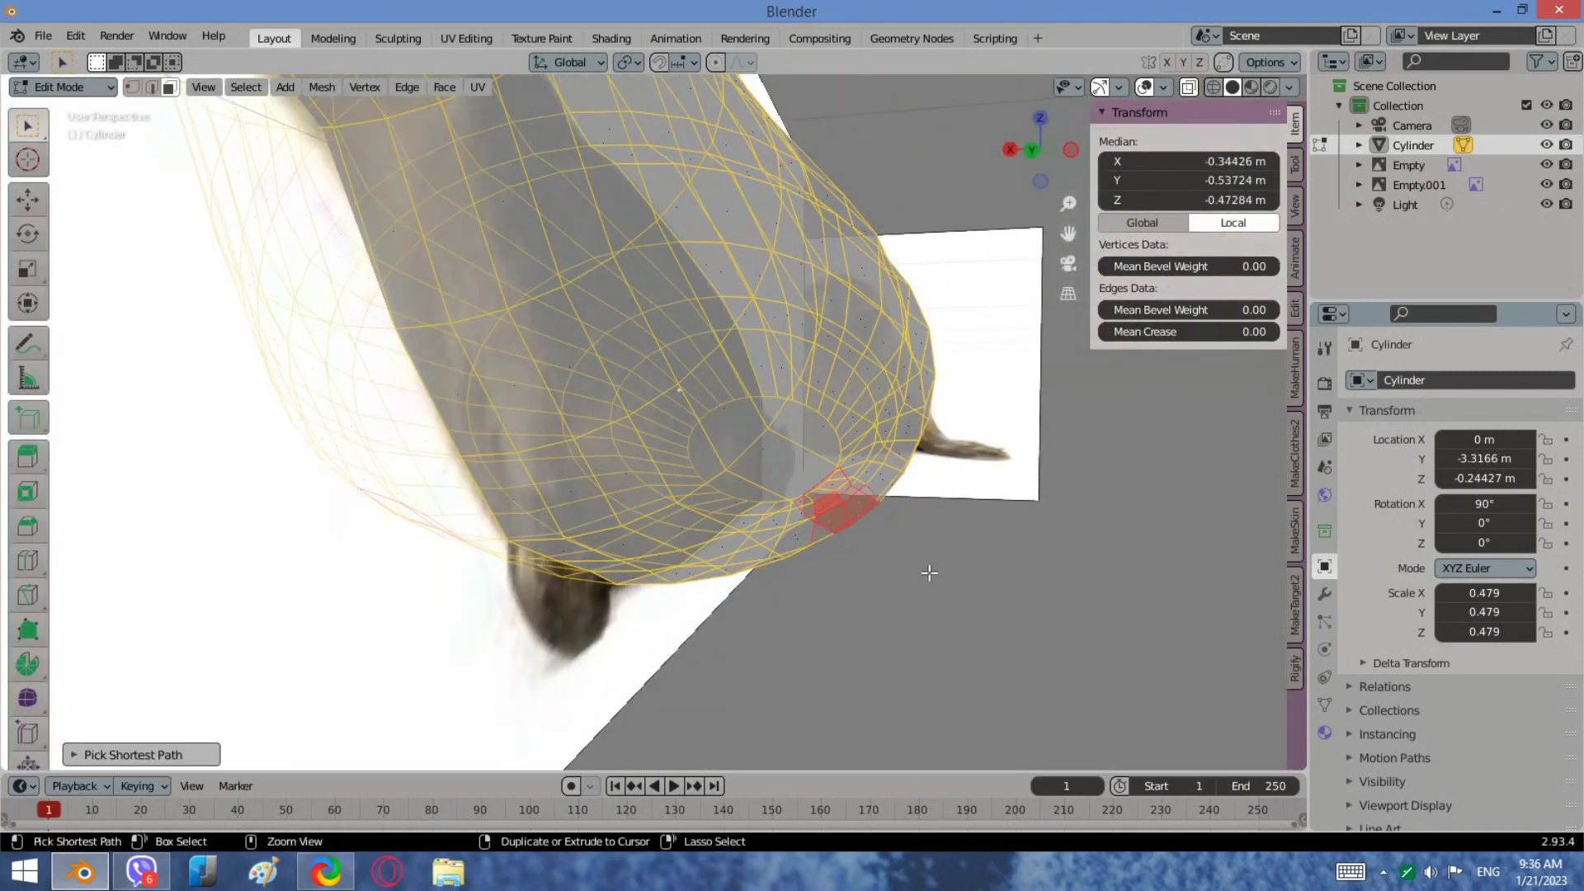
pyautogui.hotkey('ctrl', 'z')
pyautogui.moveTo(881, 541); pyautogui.dragTo(780, 510, button='middle')
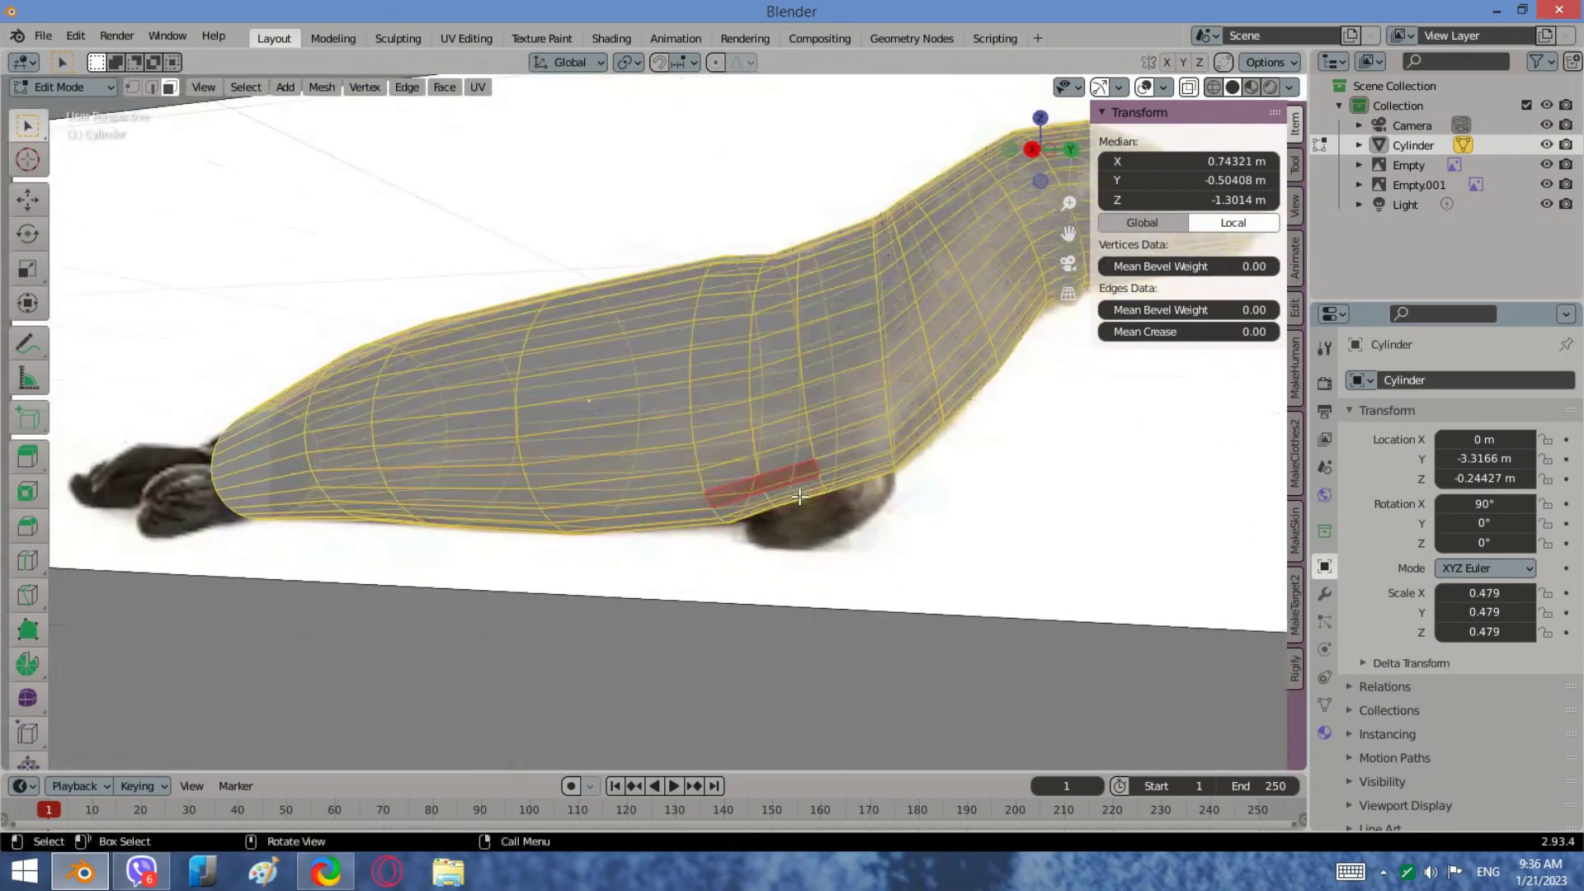
# Step: Try to extend the lower flank's face selection forward toward the chest
pyautogui.scroll(3, 868, 497)
pyautogui.moveTo(876, 512); pyautogui.dragTo(922, 513, button='middle')
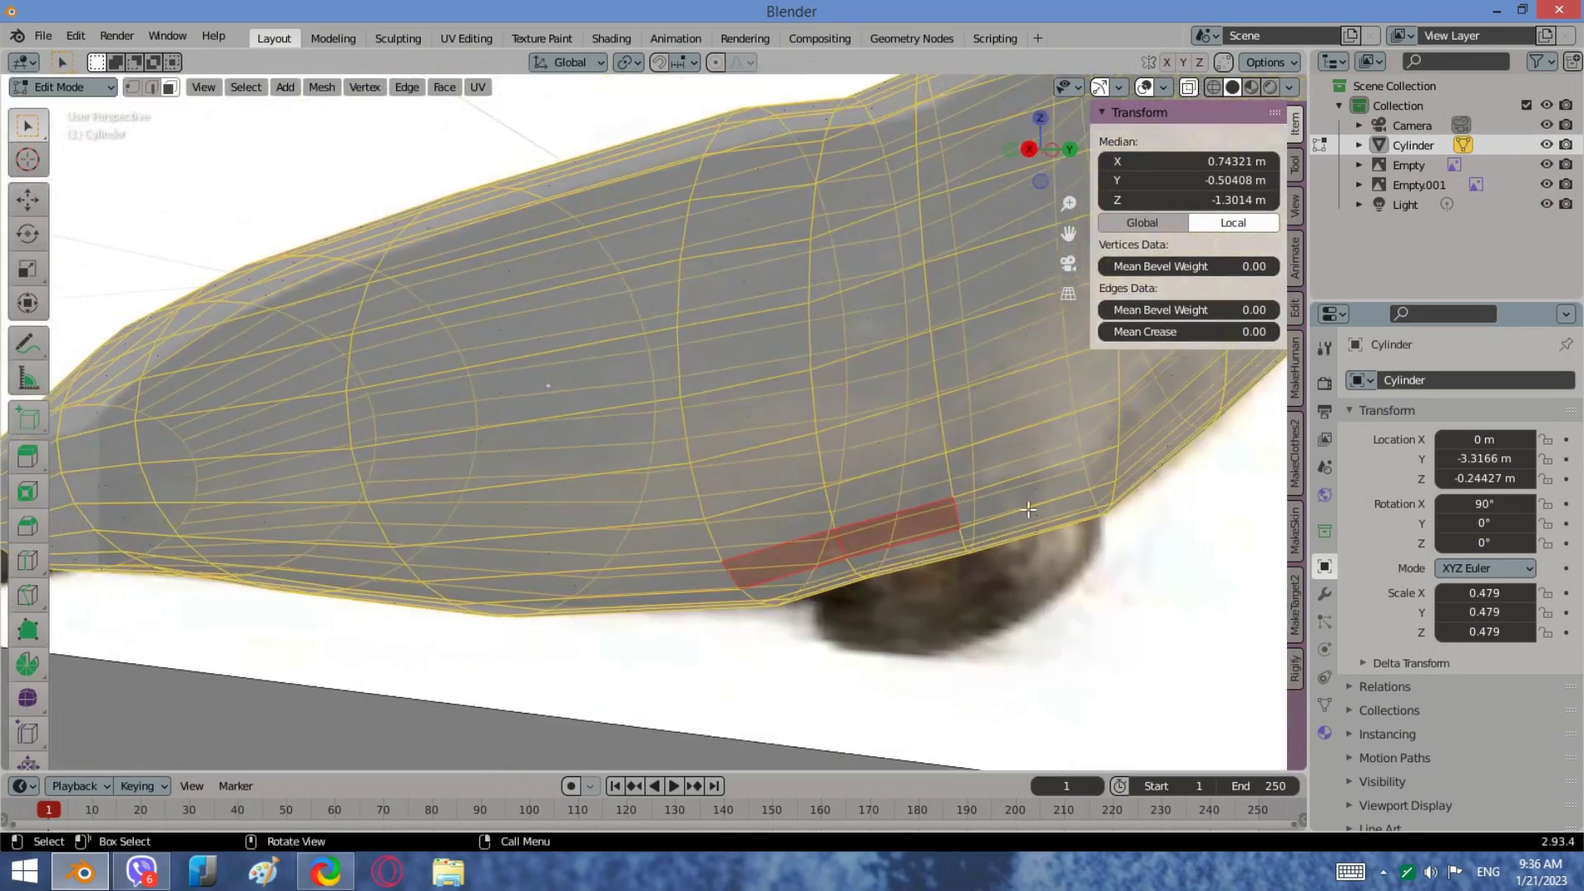
pyautogui.keyDown('ctrl'); pyautogui.click(1000, 500); pyautogui.keyUp('ctrl')
pyautogui.keyDown('ctrl'); pyautogui.moveTo(1141, 557); pyautogui.dragTo(971, 448); pyautogui.keyUp('ctrl')
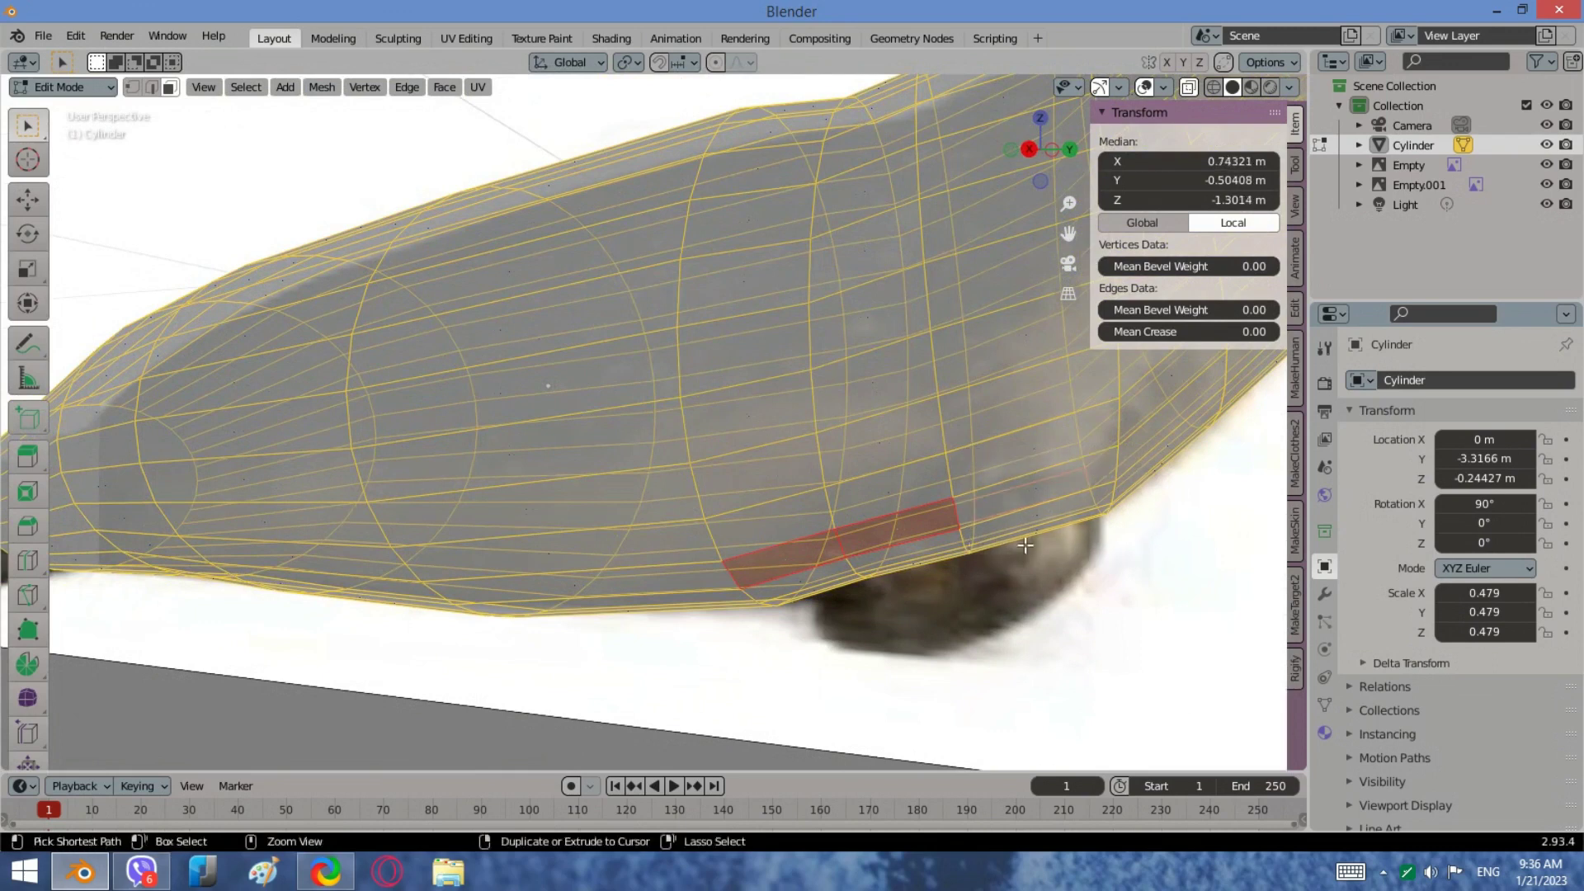
pyautogui.moveTo(1002, 540); pyautogui.dragTo(949, 540, button='middle')
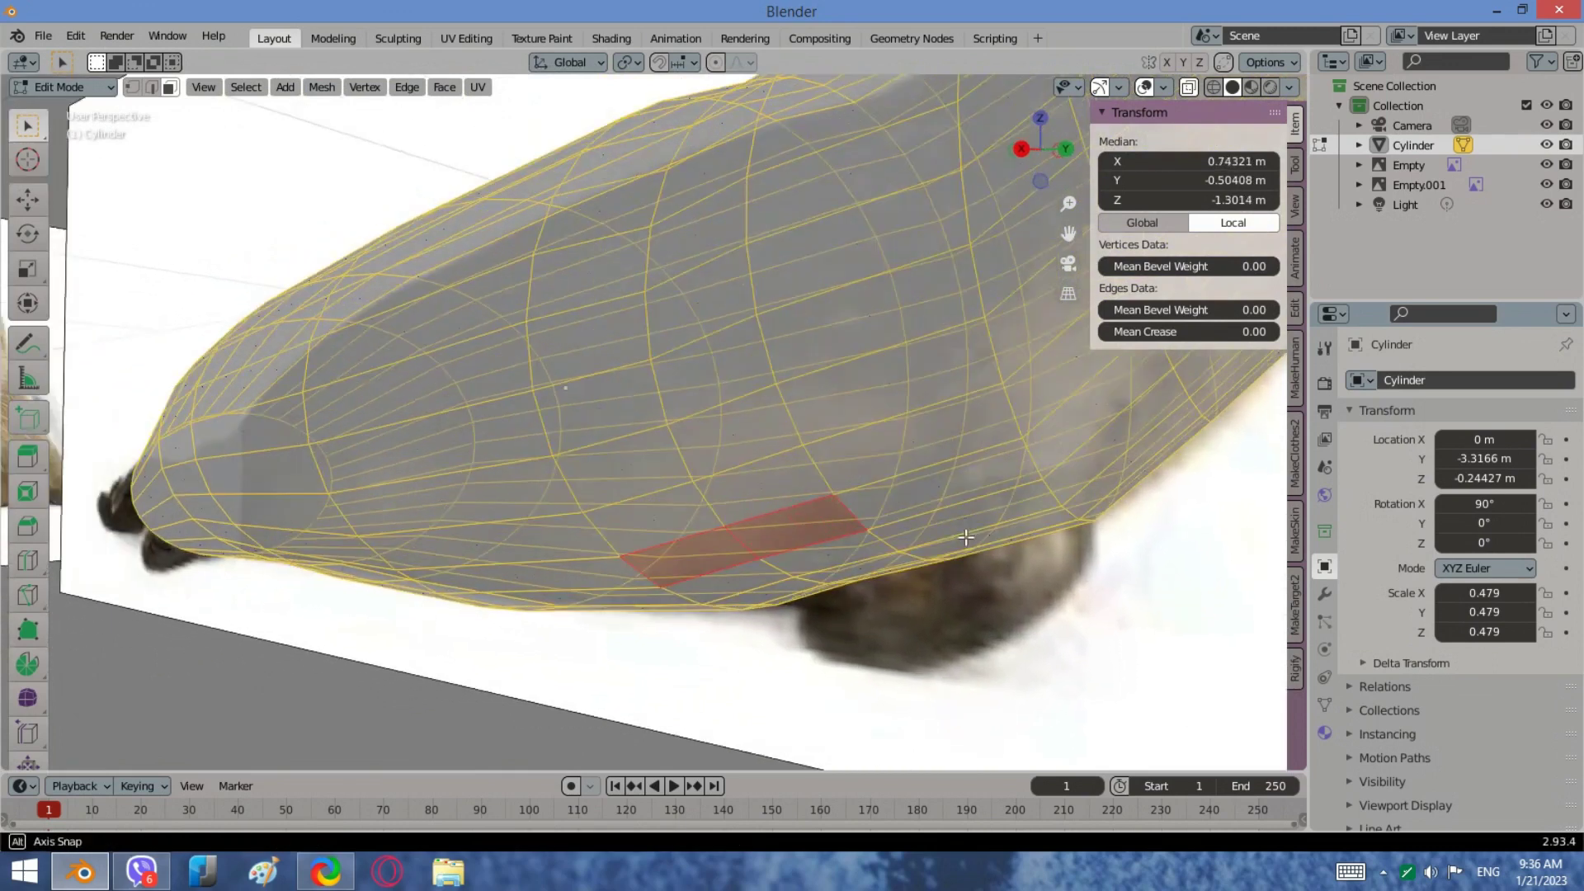
# Step: Switch the viewport to wireframe shading, then try extending the face strip toward the chest and undo the wrong selections
pyautogui.click(1211, 87)
pyautogui.moveTo(743, 626); pyautogui.dragTo(803, 581, button='middle')
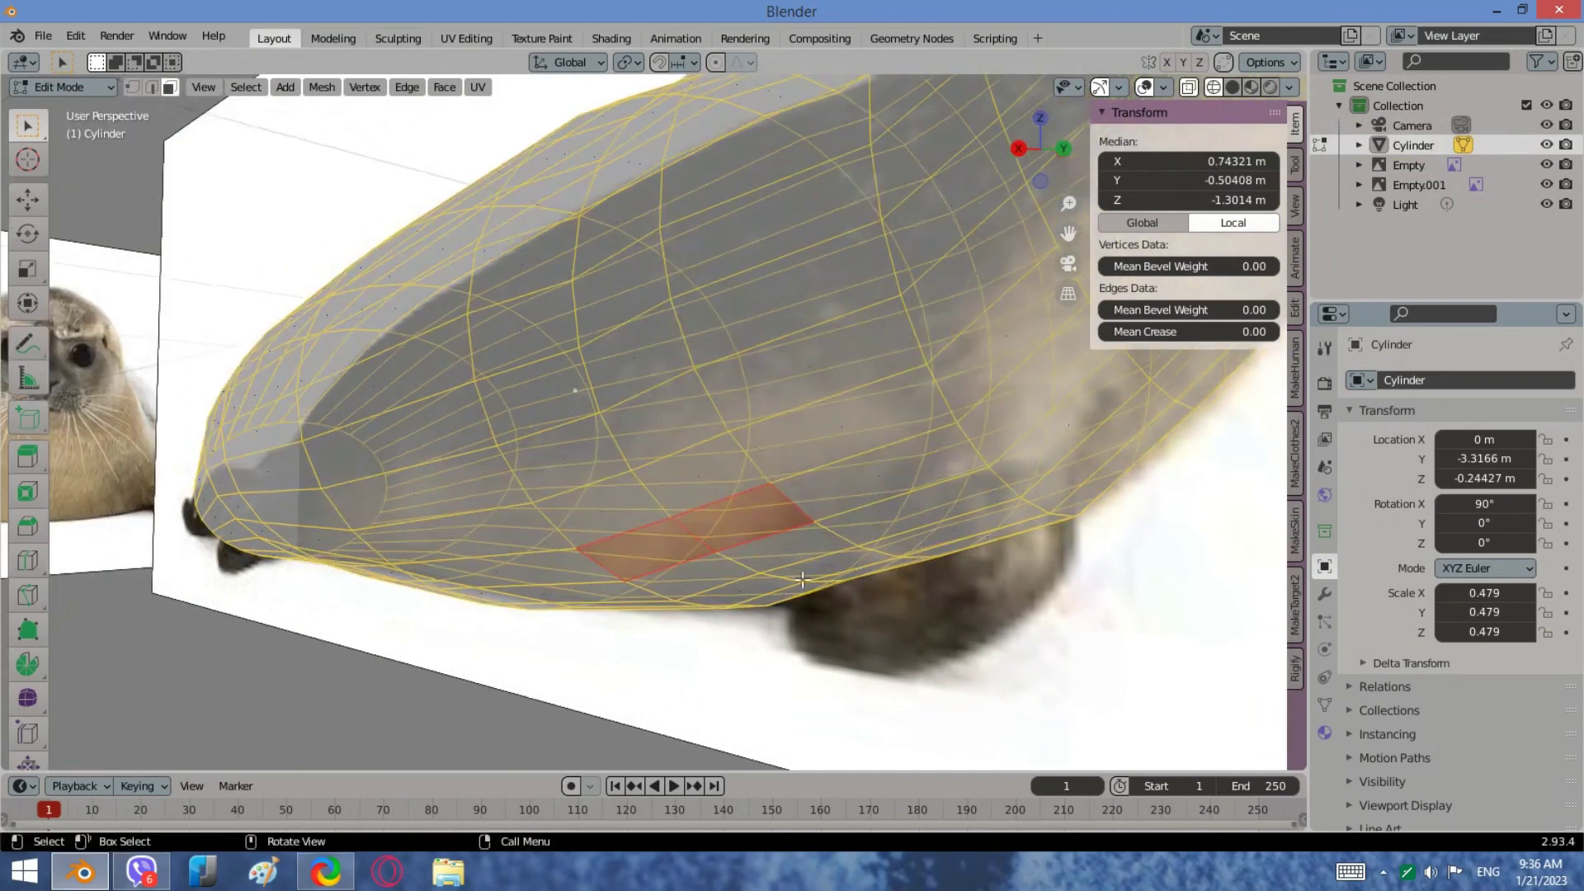
pyautogui.keyDown('ctrl'); pyautogui.click(863, 490); pyautogui.keyUp('ctrl')
pyautogui.moveTo(863, 489); pyautogui.dragTo(829, 510, button='middle')
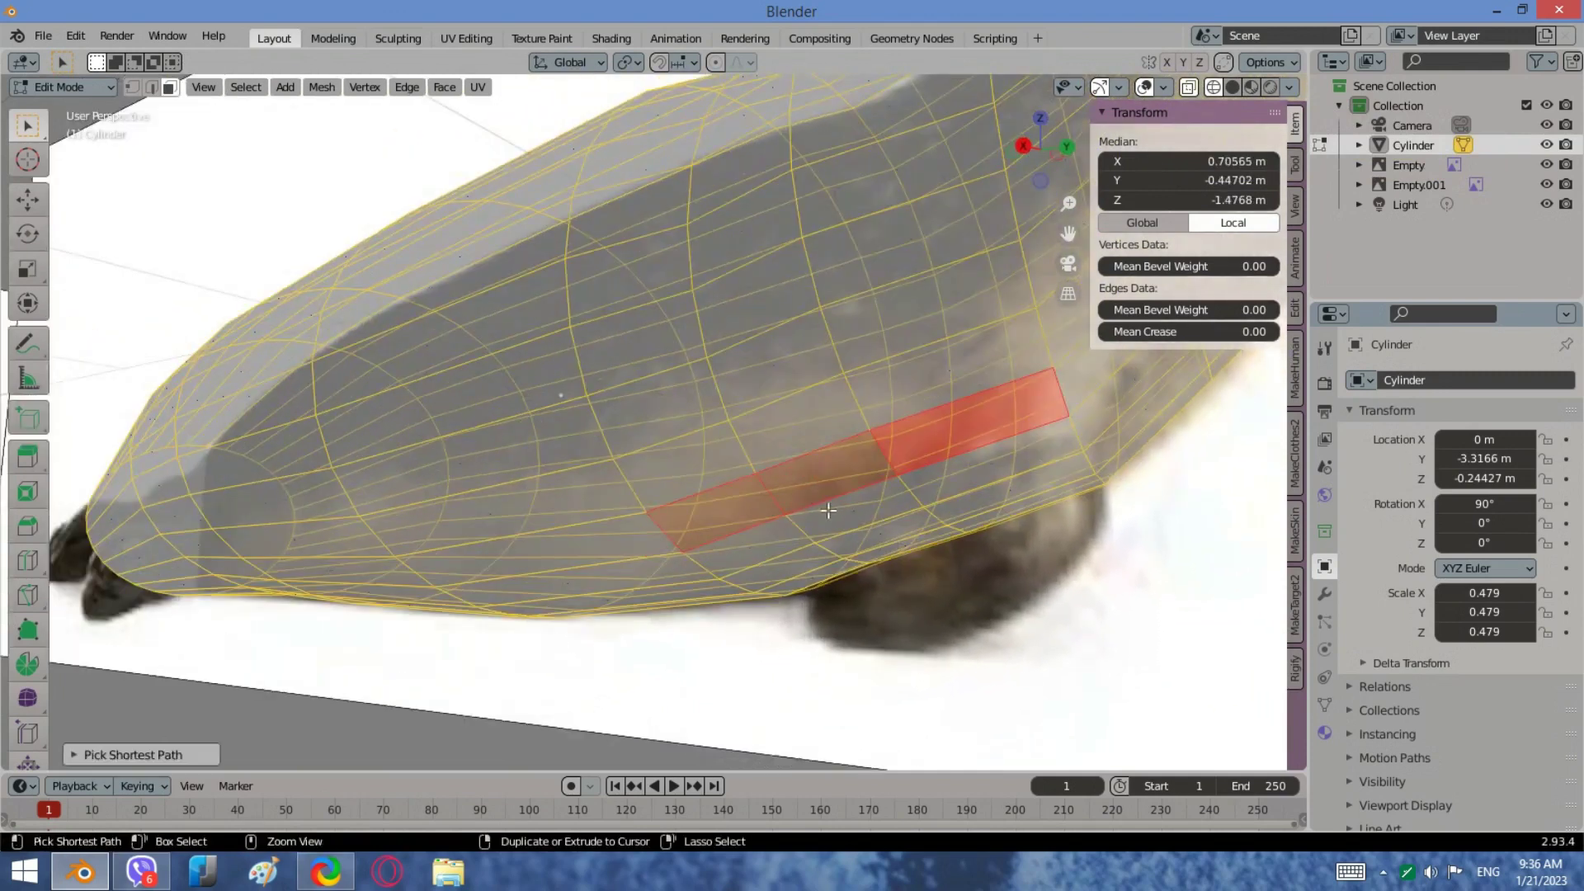
pyautogui.click(742, 513)
pyautogui.hotkey('ctrl', 'z')
pyautogui.hotkey('ctrl', 'z')
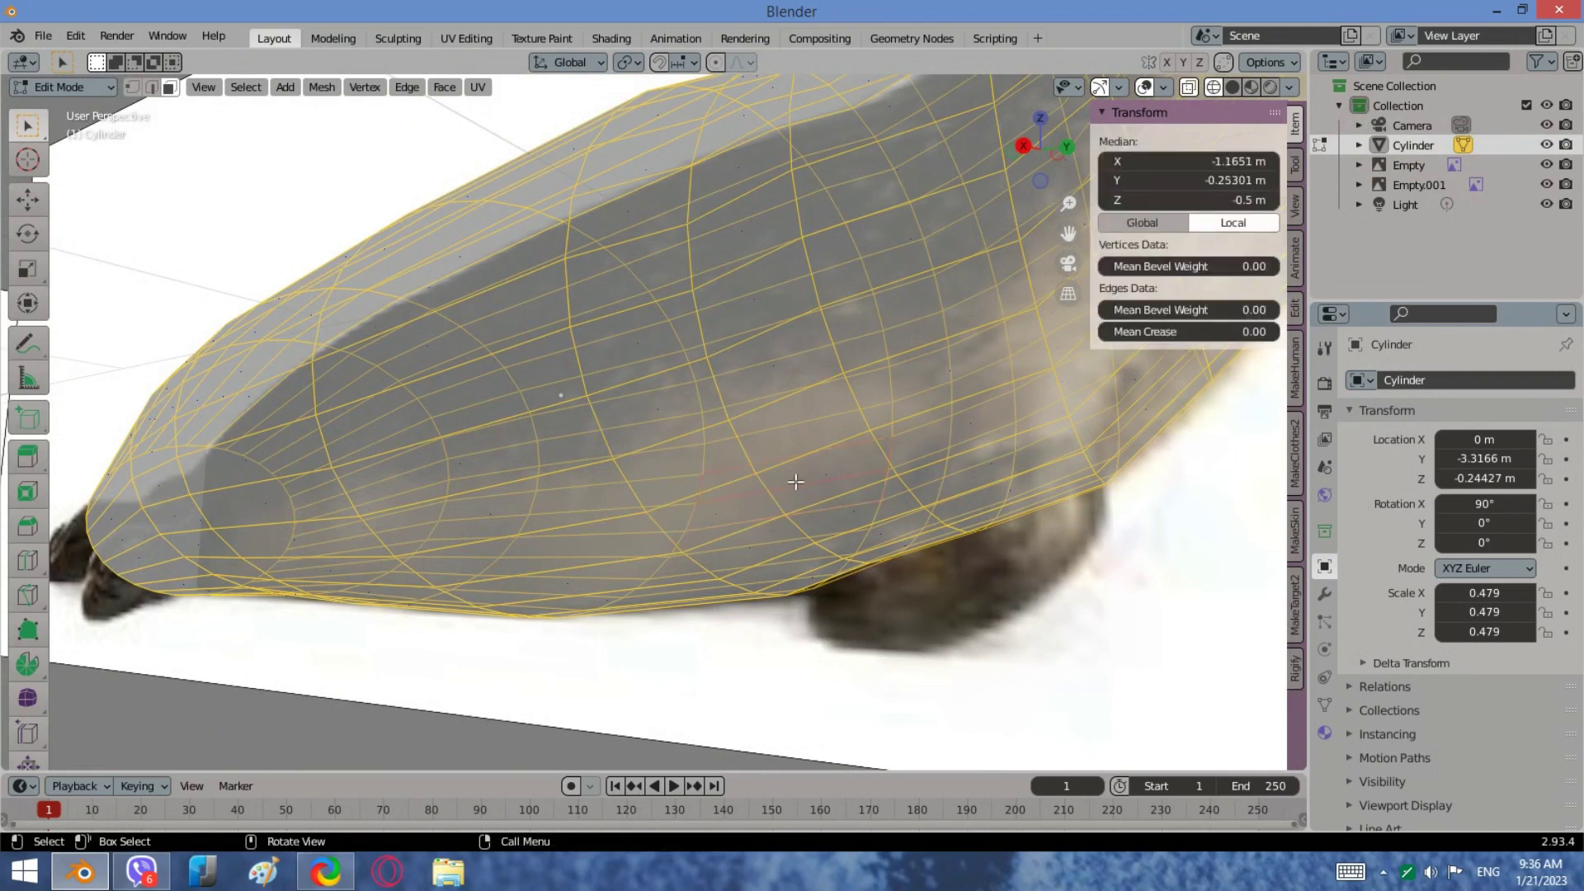
# Step: Select a strip of three adjoining faces along the lower flank at the front flipper's base, undoing any wrong paths
pyautogui.click(745, 511)
pyautogui.moveTo(745, 511); pyautogui.dragTo(785, 467, button='middle')
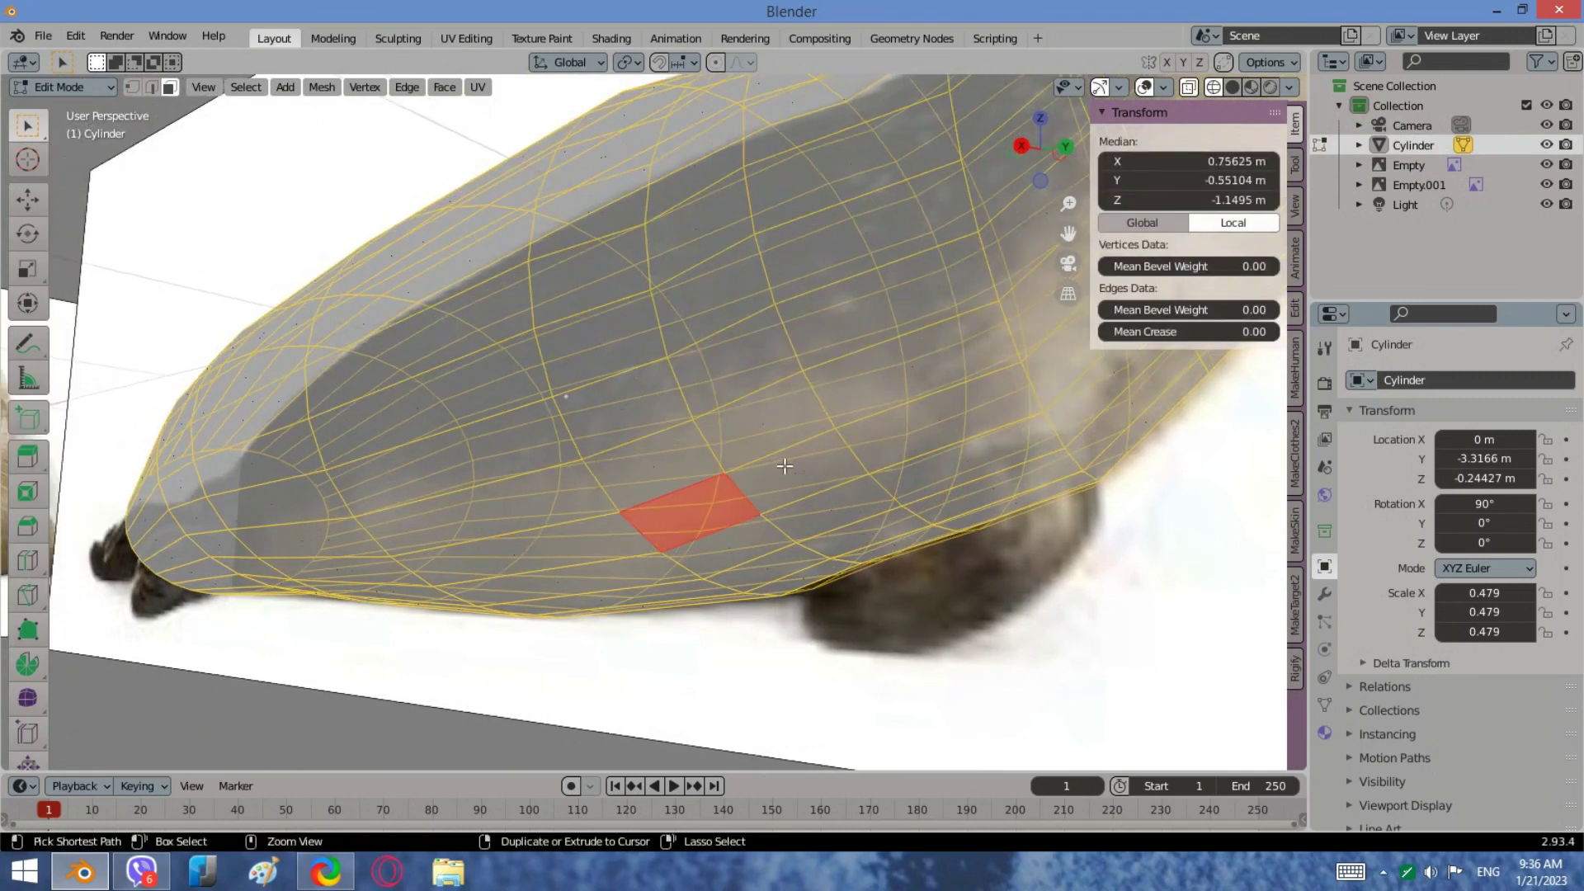
pyautogui.keyDown('ctrl'); pyautogui.click(795, 470); pyautogui.keyUp('ctrl')
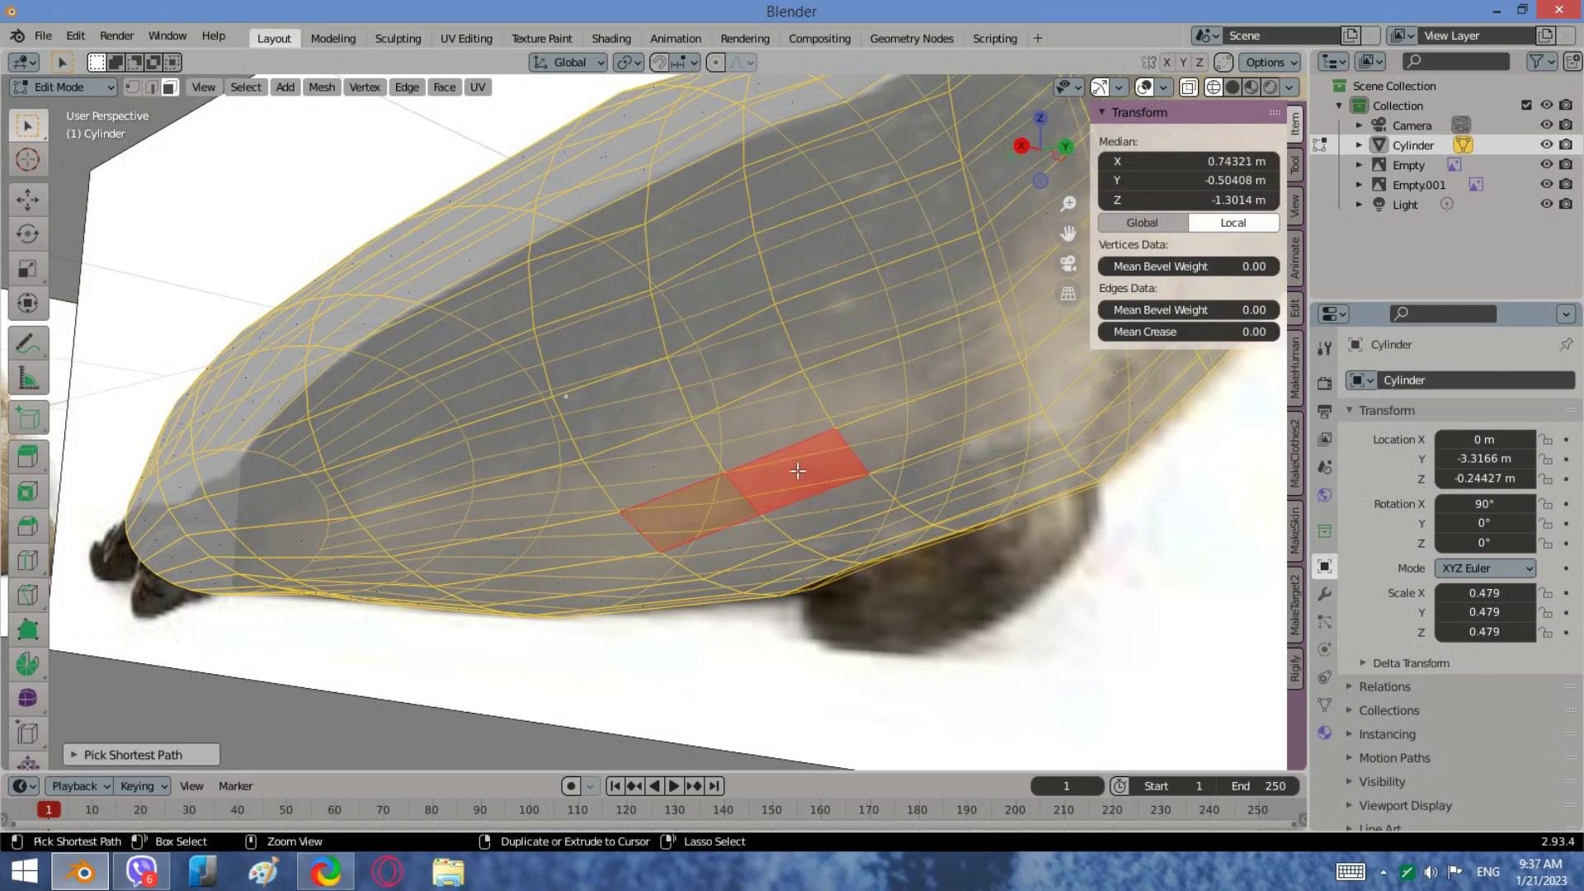
pyautogui.keyDown('ctrl'); pyautogui.click(868, 448); pyautogui.keyUp('ctrl')
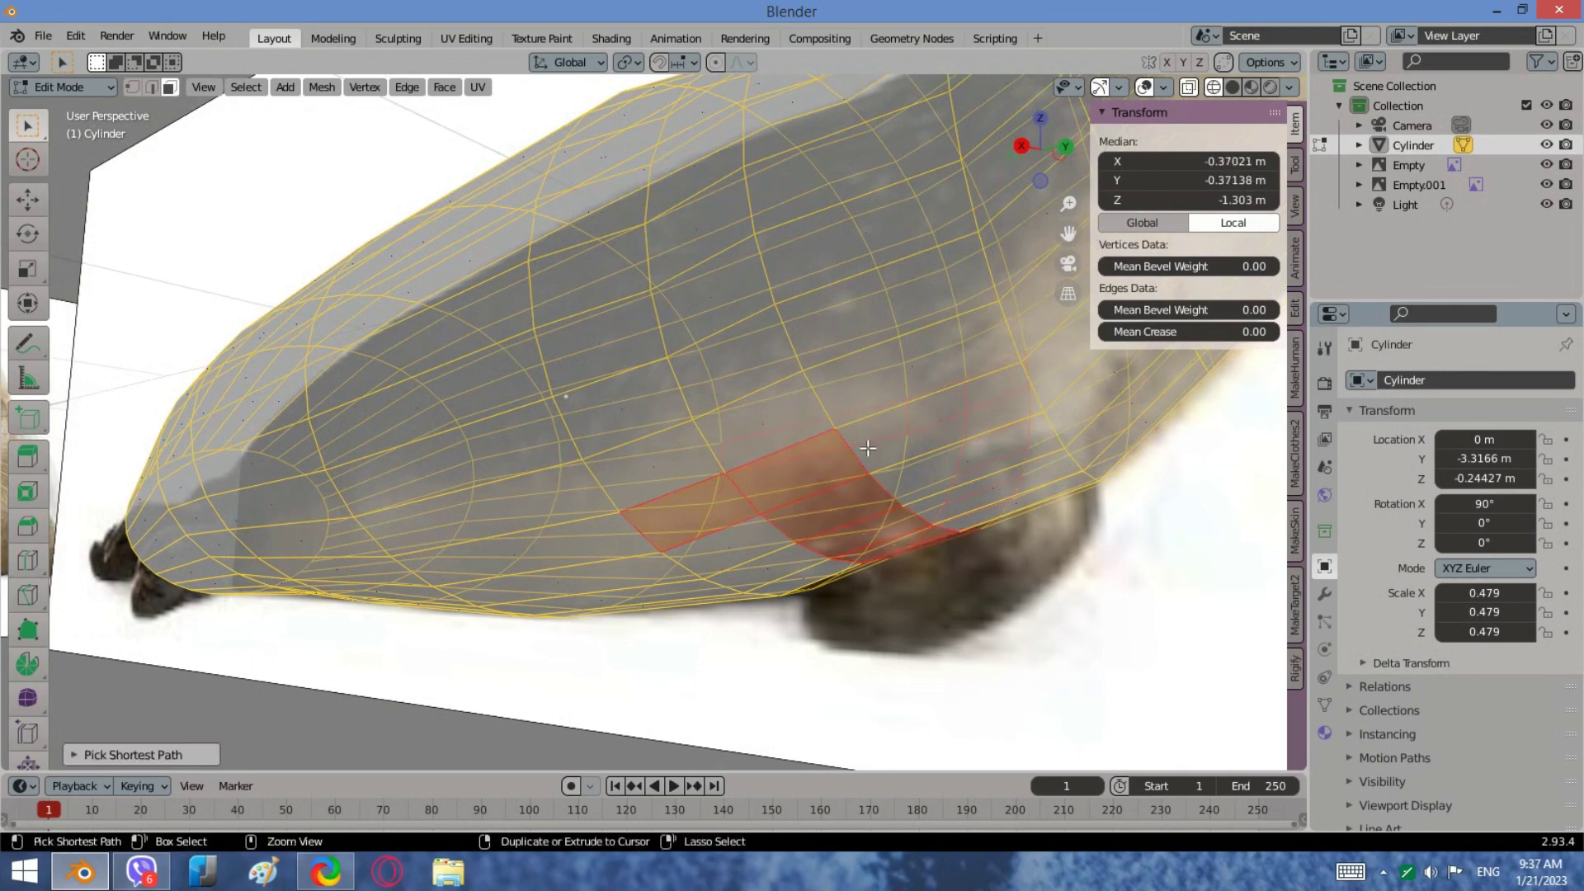
pyautogui.hotkey('ctrl', 'z')
pyautogui.keyDown('shift'); pyautogui.click(948, 400); pyautogui.keyUp('shift')
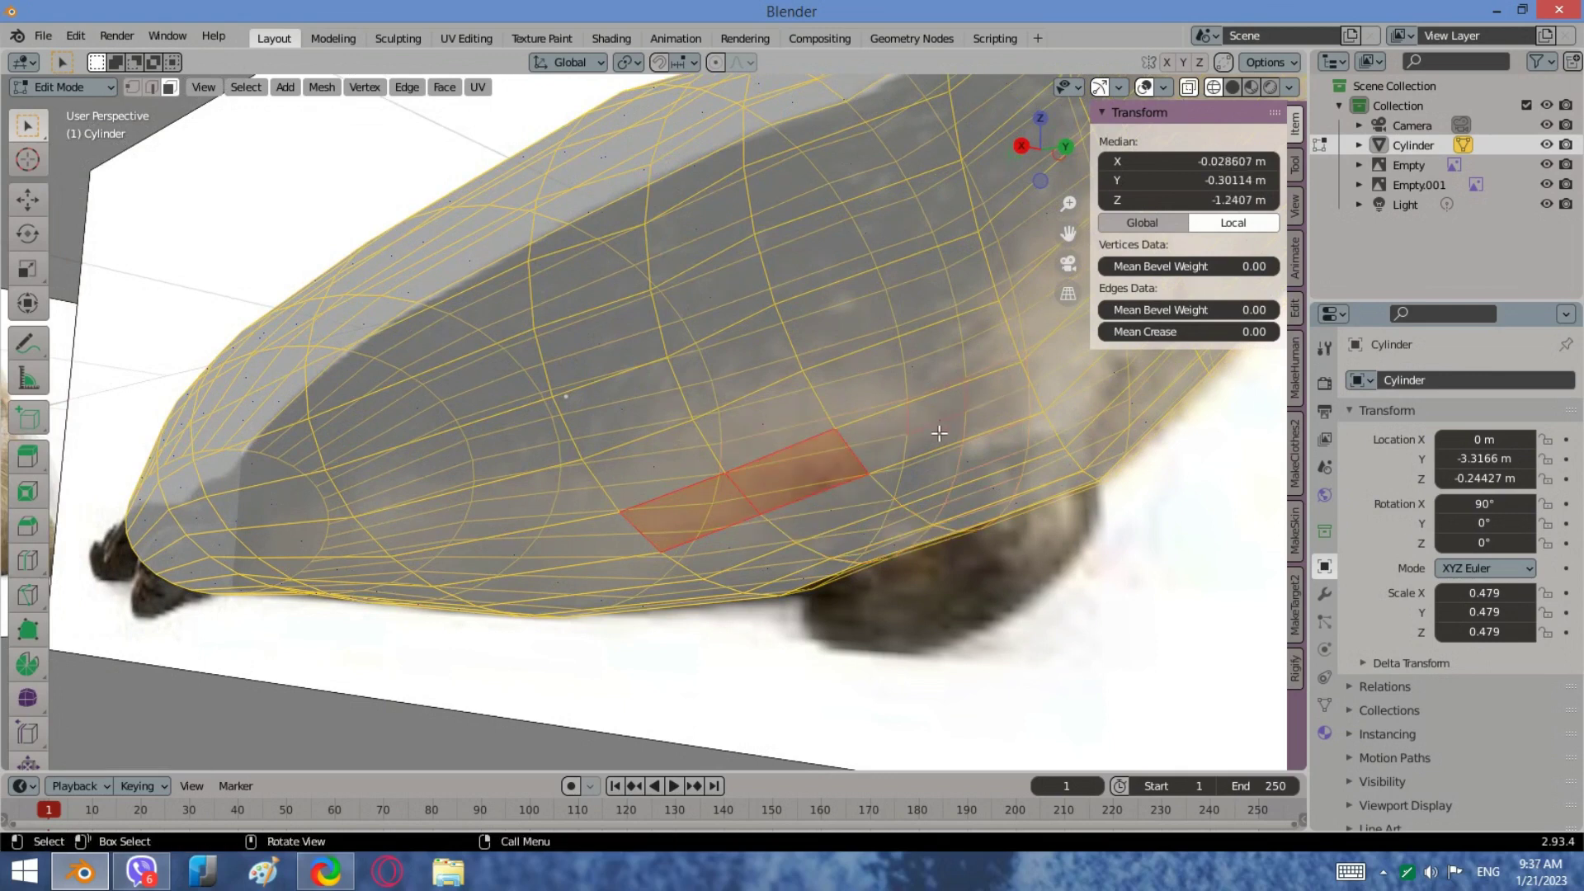
pyautogui.hotkey('ctrl', 'z')
pyautogui.keyDown('shift'); pyautogui.click(881, 423); pyautogui.keyUp('shift')
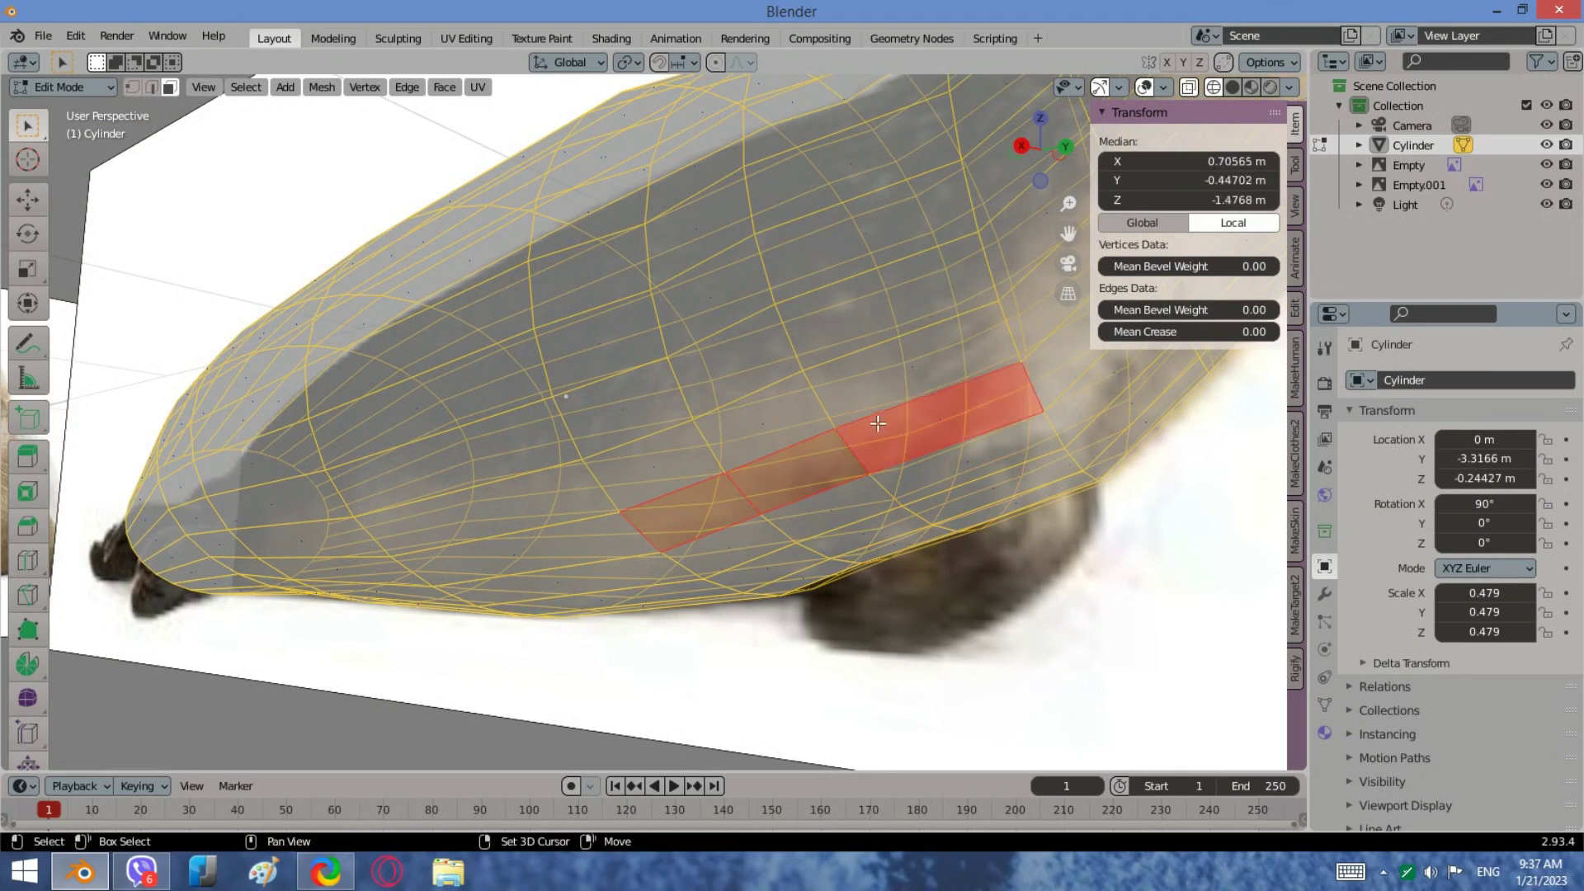
# Step: Extrude the three selected flank faces outward toward the front flipper in the back-view reference
pyautogui.moveTo(880, 485); pyautogui.dragTo(926, 449, button='middle')
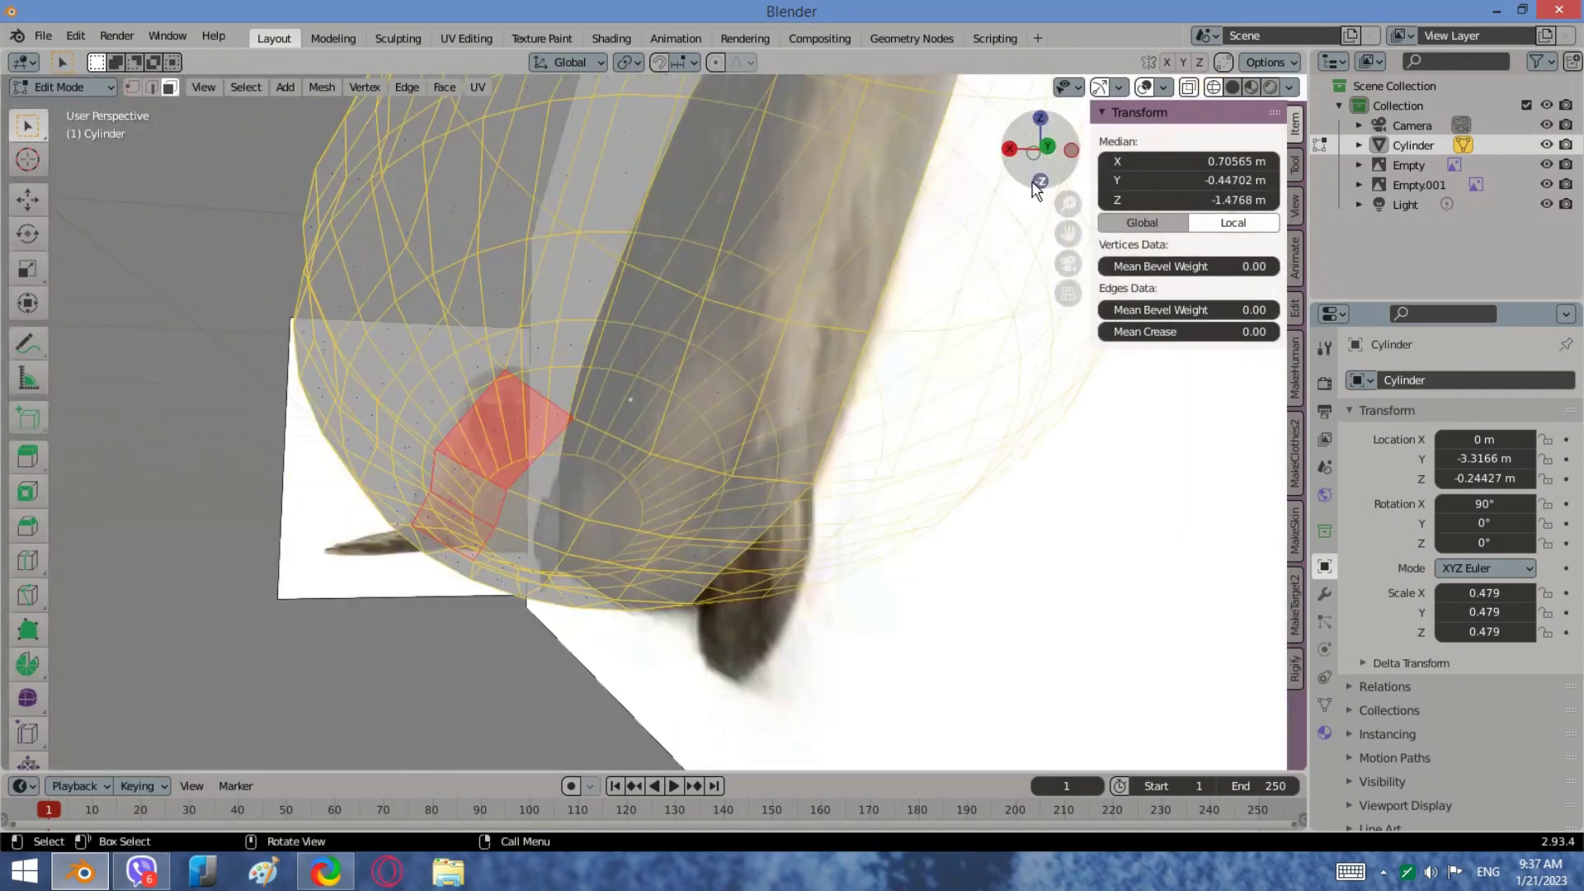
pyautogui.click(1048, 147)
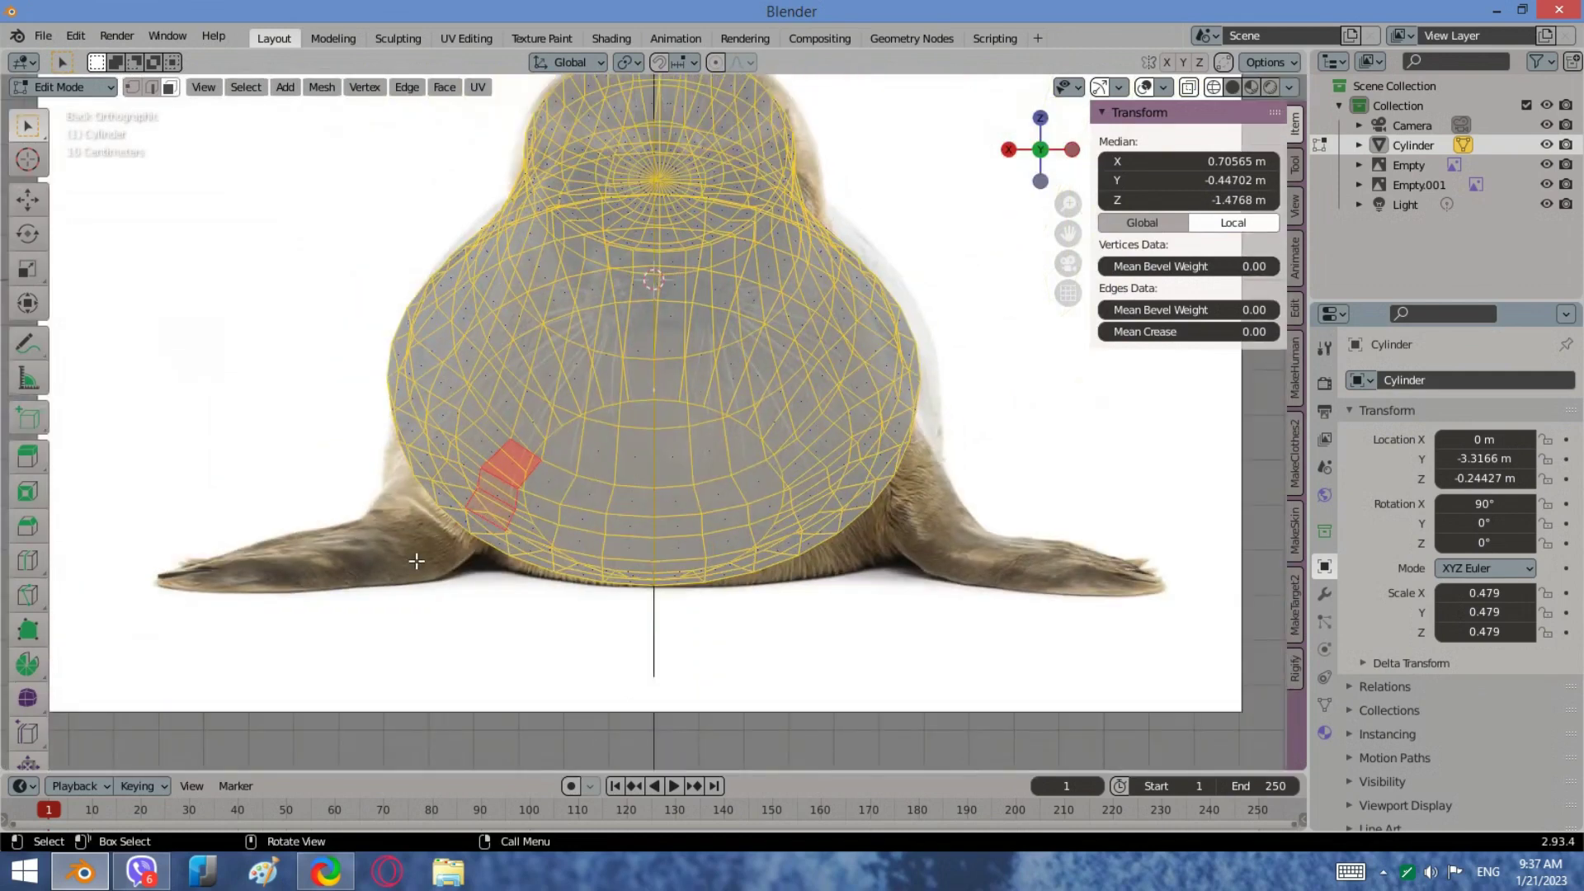
pyautogui.press('e')
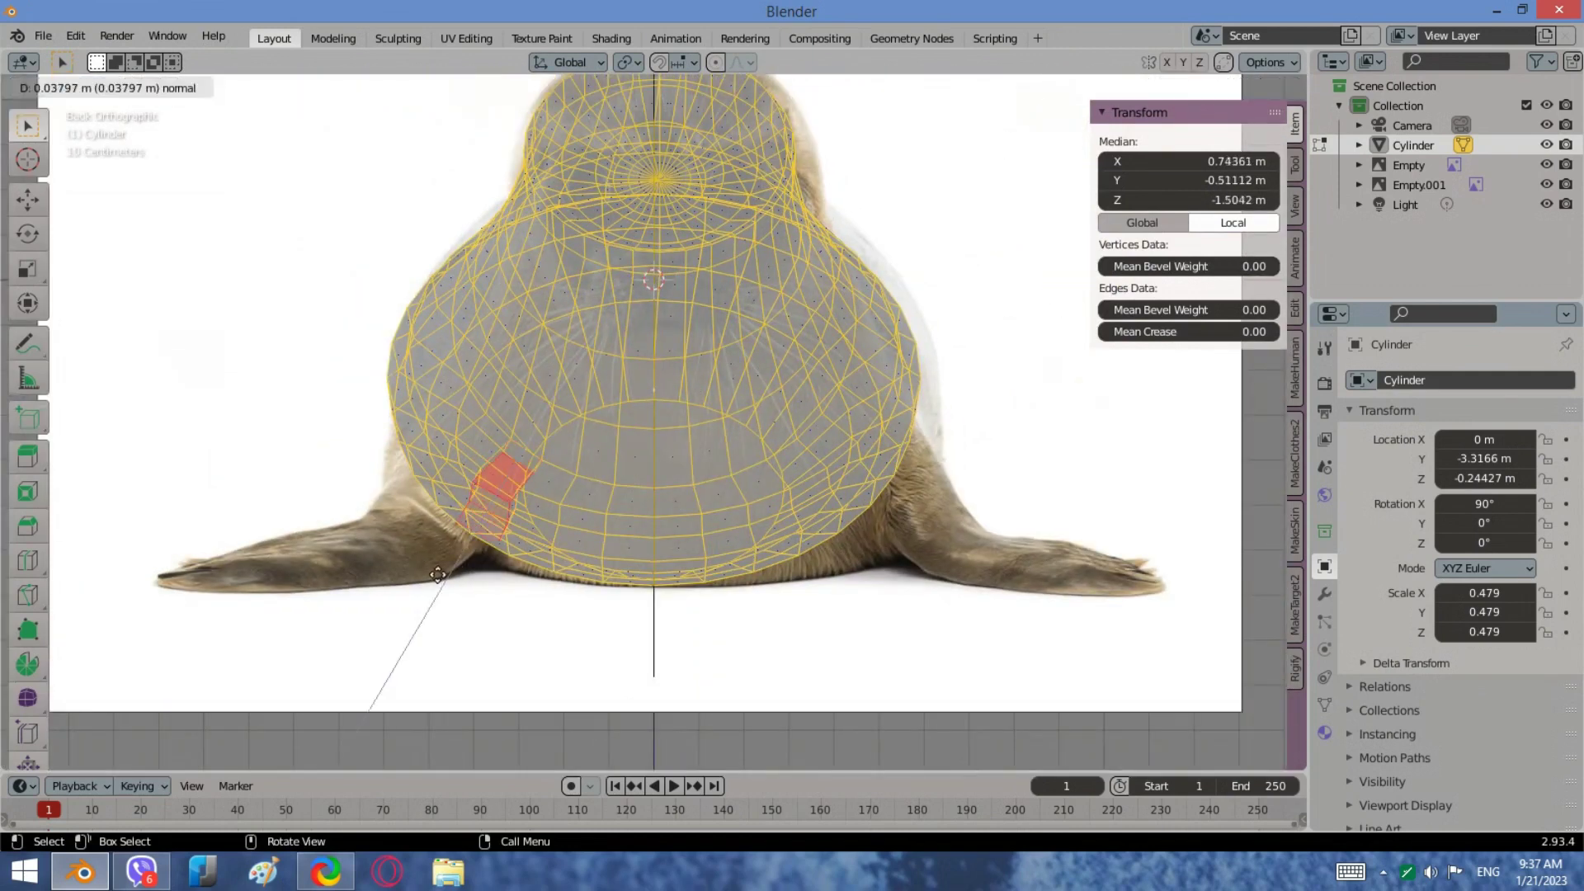
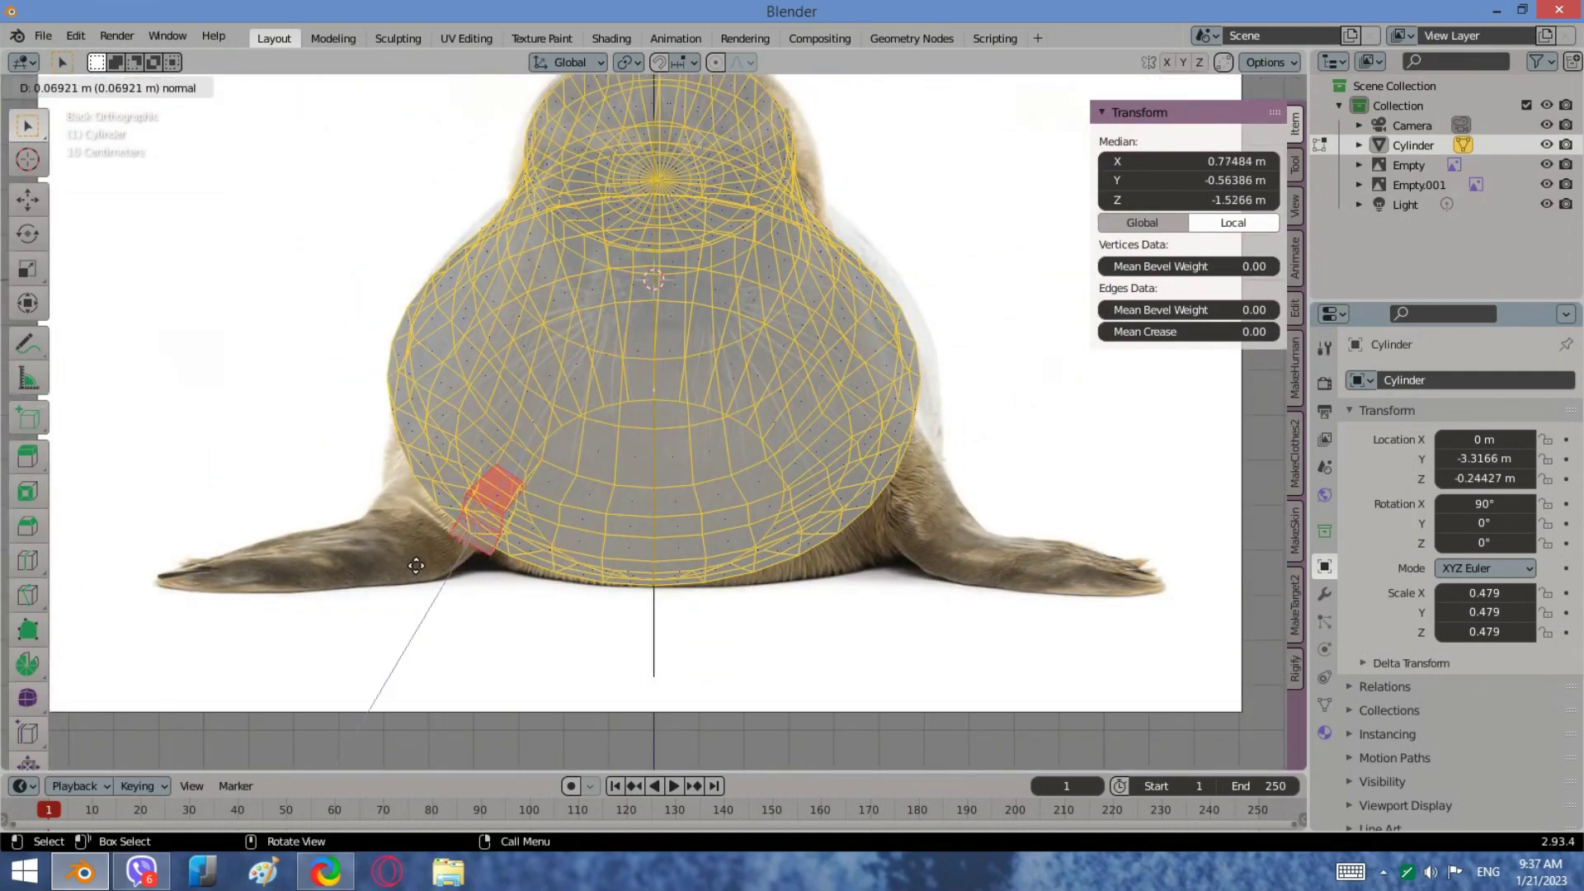
# Step: Undo the last extrusion and add three adjoining faces above the selected flank strip to make a two-row patch
pyautogui.click(416, 565)
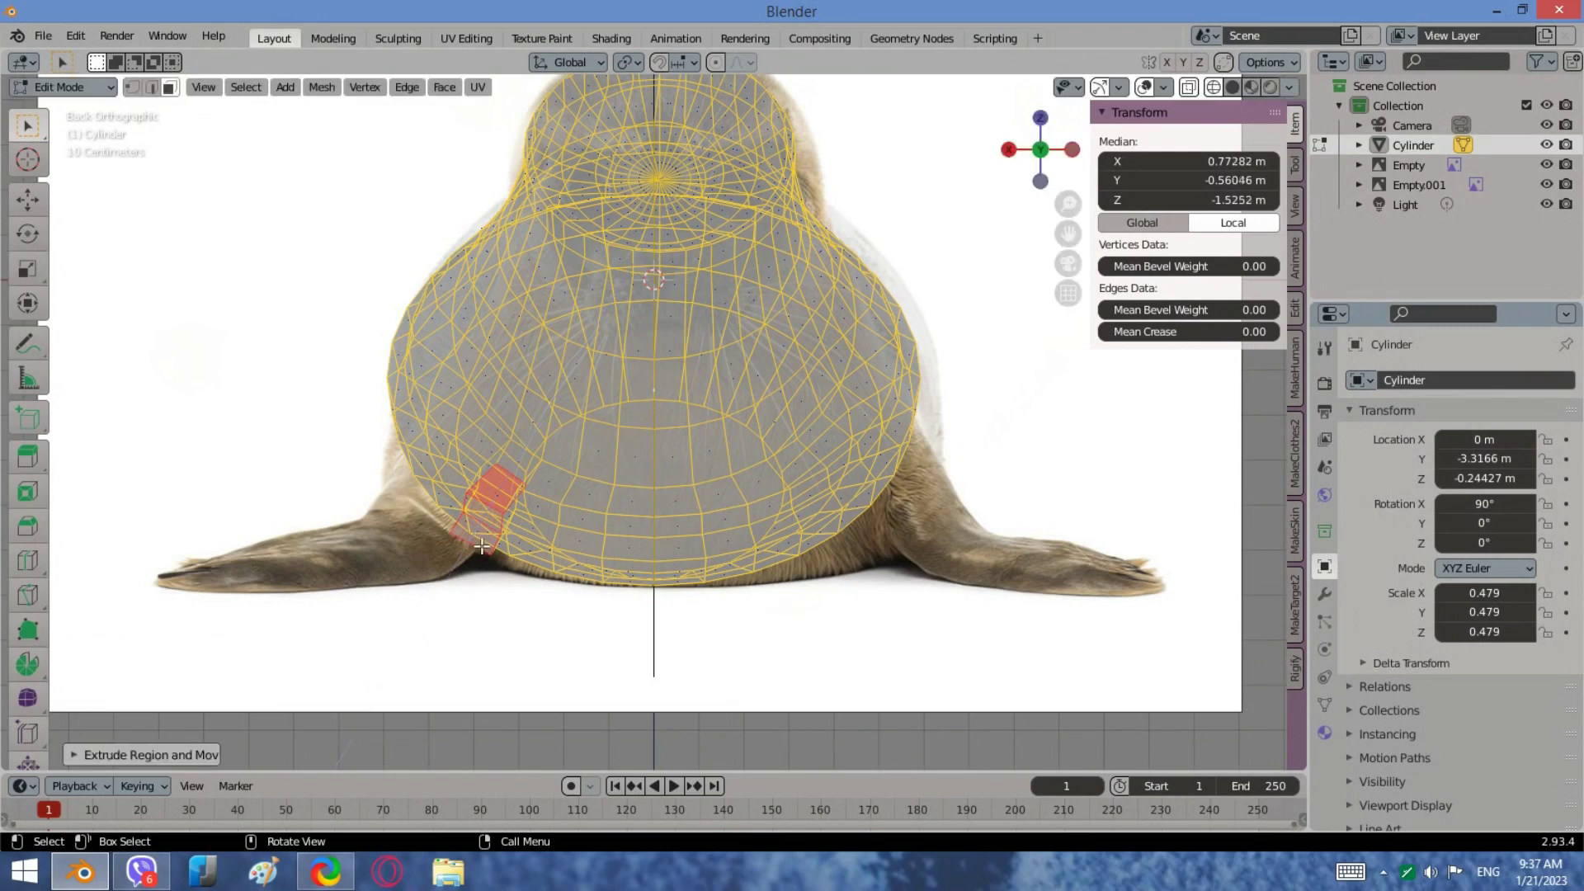
pyautogui.hotkey('ctrl', 'z')
pyautogui.moveTo(573, 540); pyautogui.dragTo(663, 525, button='middle')
pyautogui.keyDown('shift'); pyautogui.click(528, 480); pyautogui.keyUp('shift')
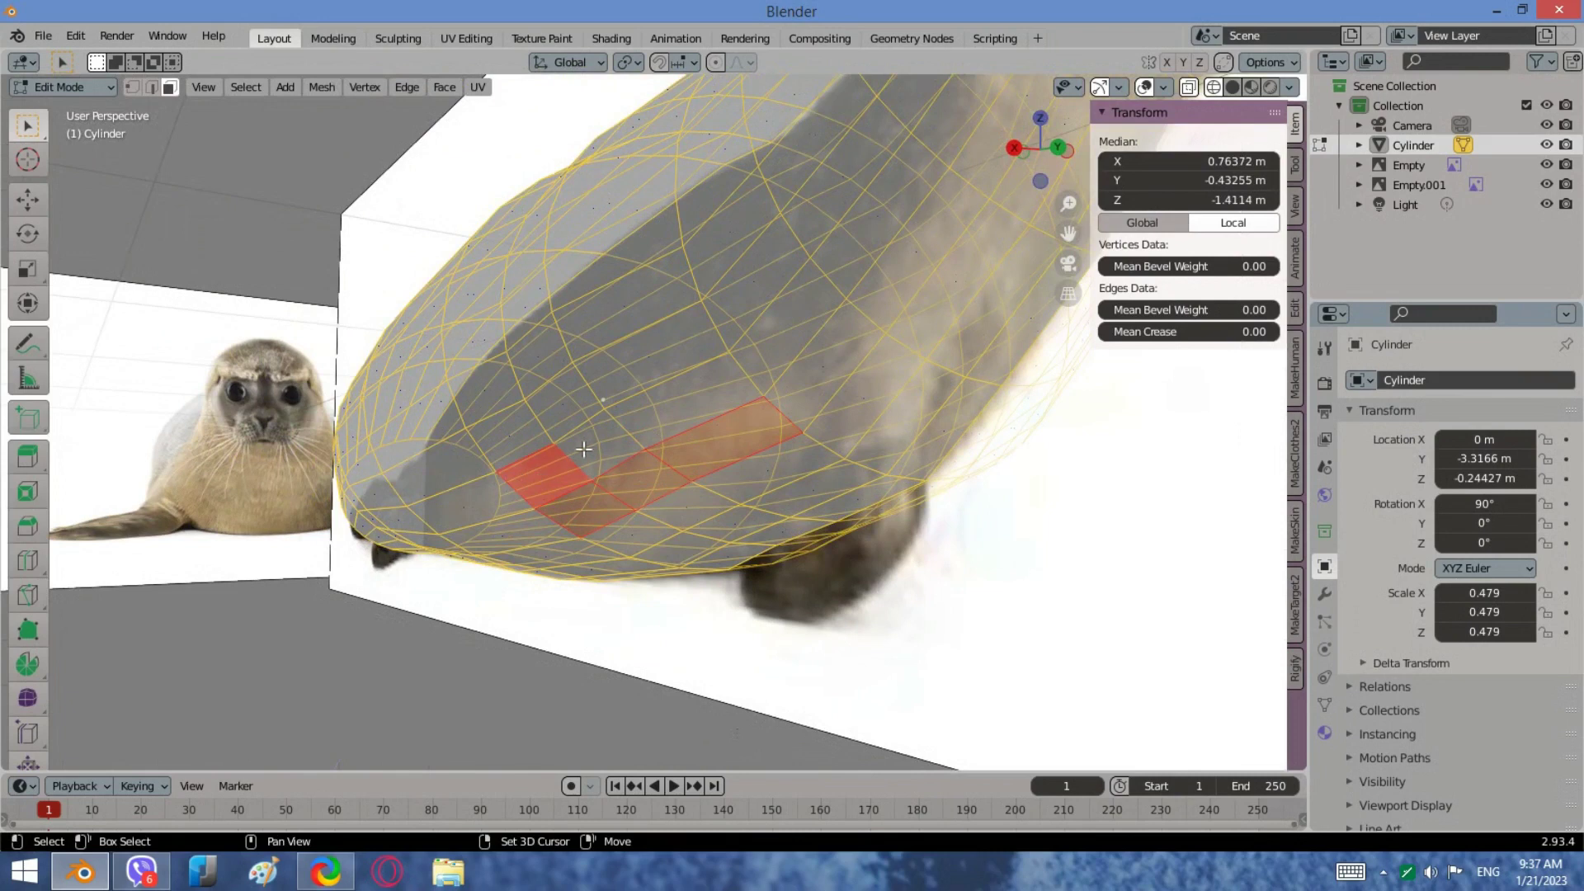
pyautogui.keyDown('shift'); pyautogui.click(635, 443); pyautogui.keyUp('shift')
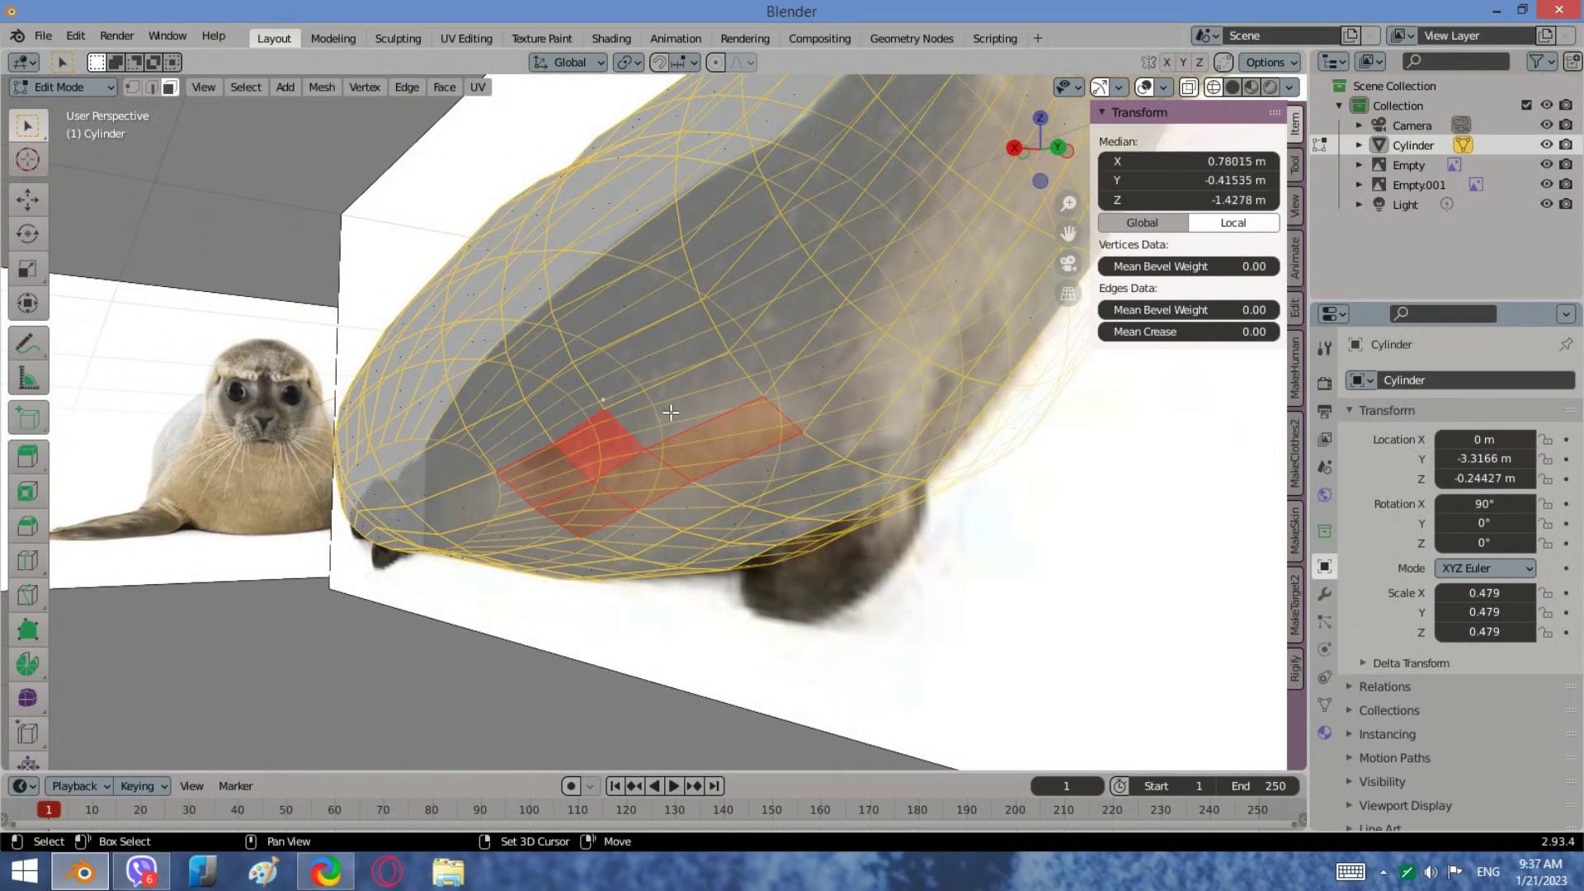
pyautogui.keyDown('shift'); pyautogui.click(670, 413); pyautogui.keyUp('shift')
# Step: Extrude the selected flank patch outward in the back view and shift its end sideways toward the reference flipper
pyautogui.click(1058, 148)
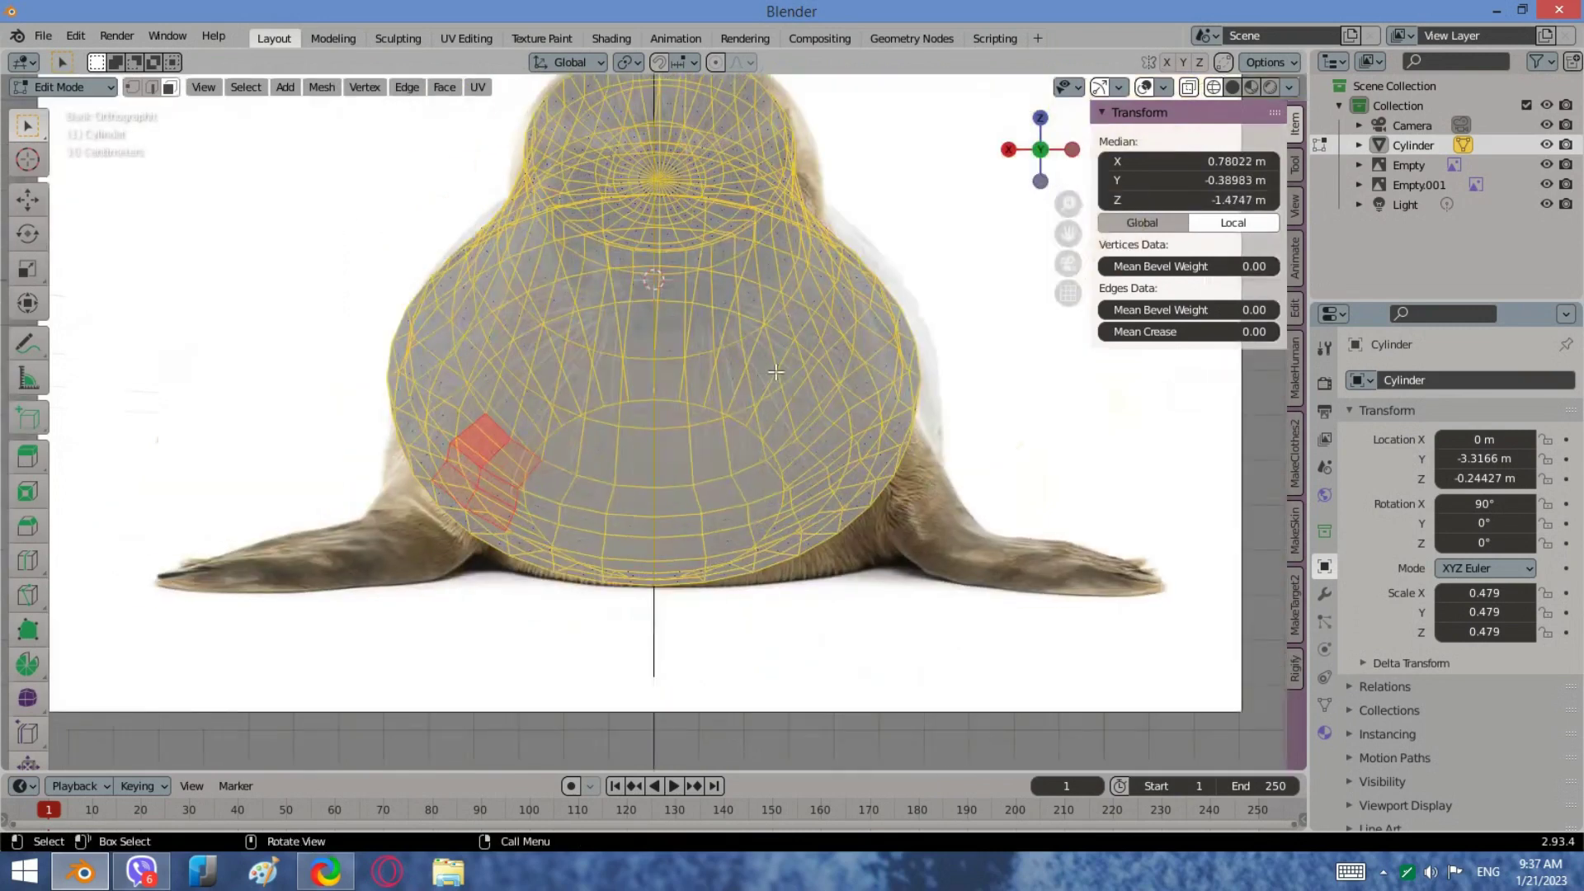
pyautogui.press('e')
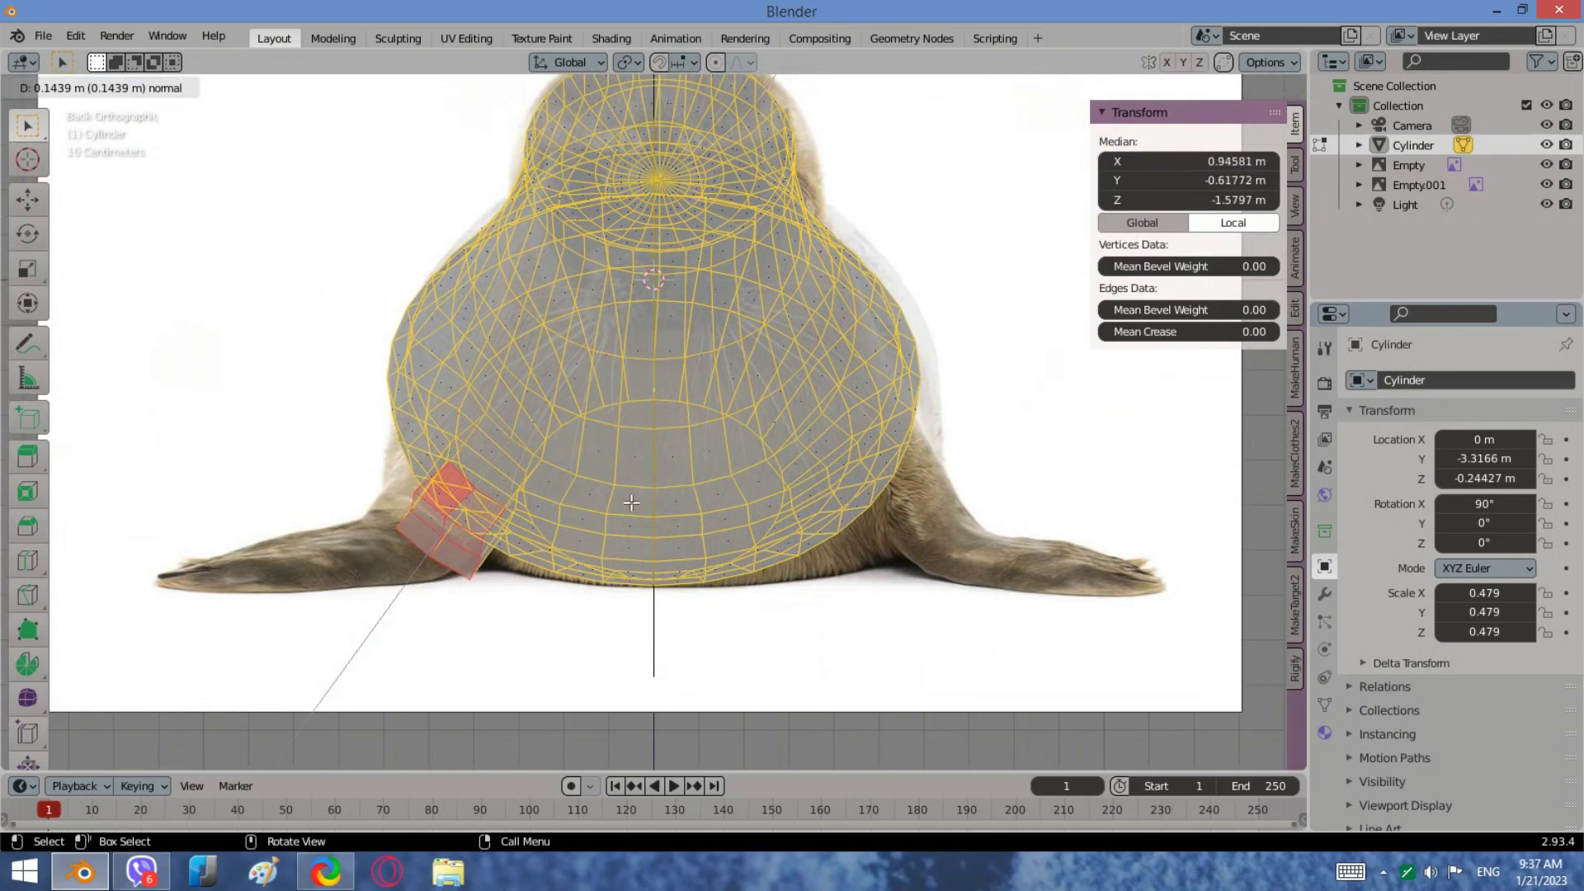
pyautogui.click(631, 502)
pyautogui.press('g')
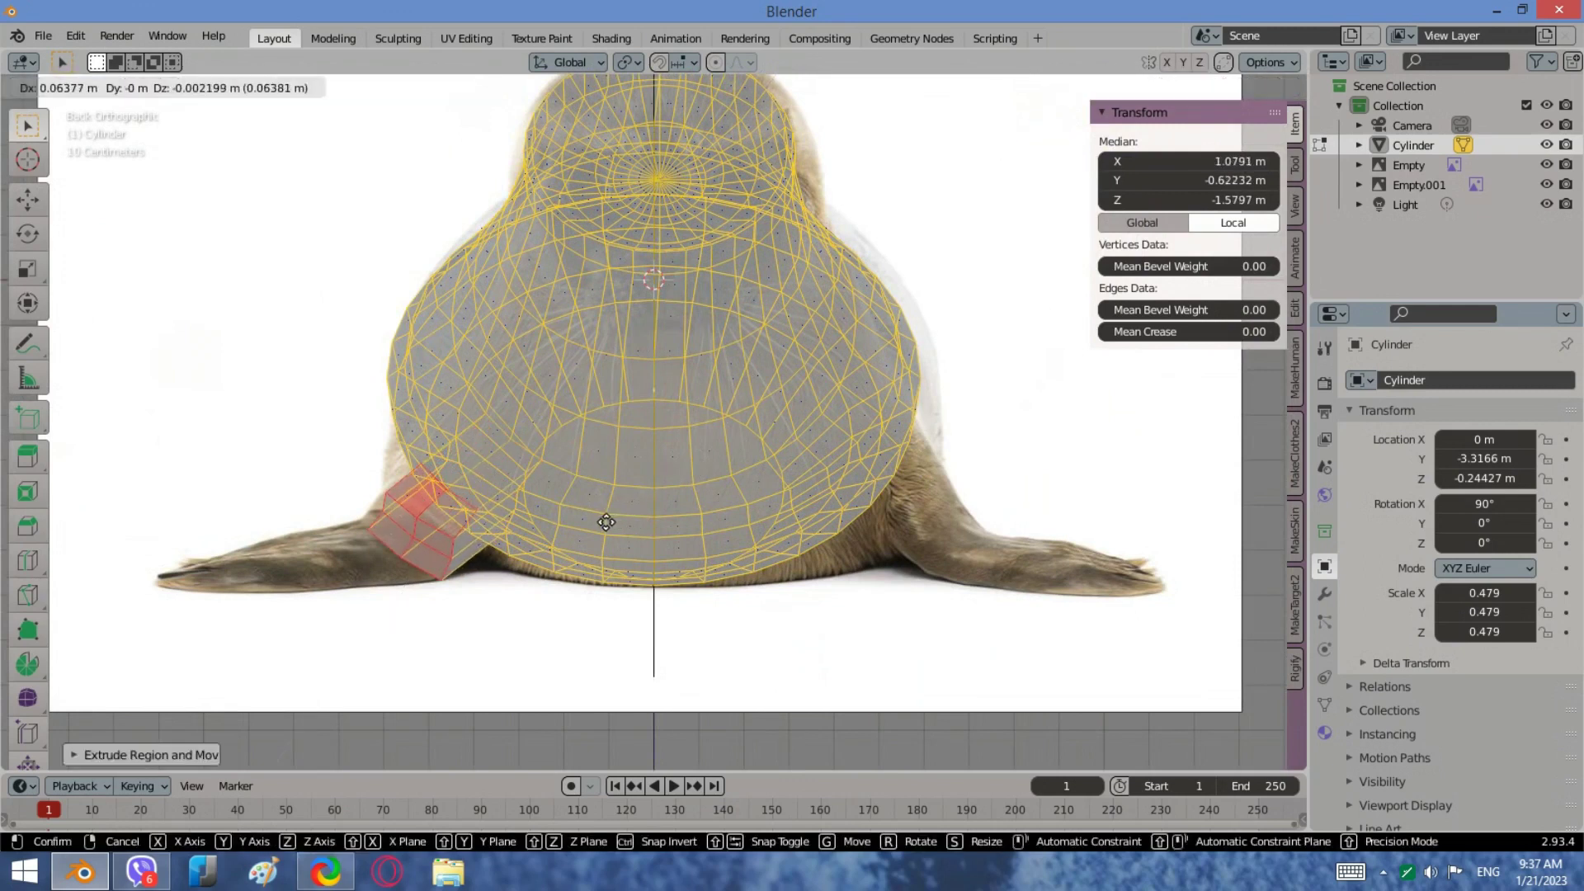
pyautogui.click(607, 523)
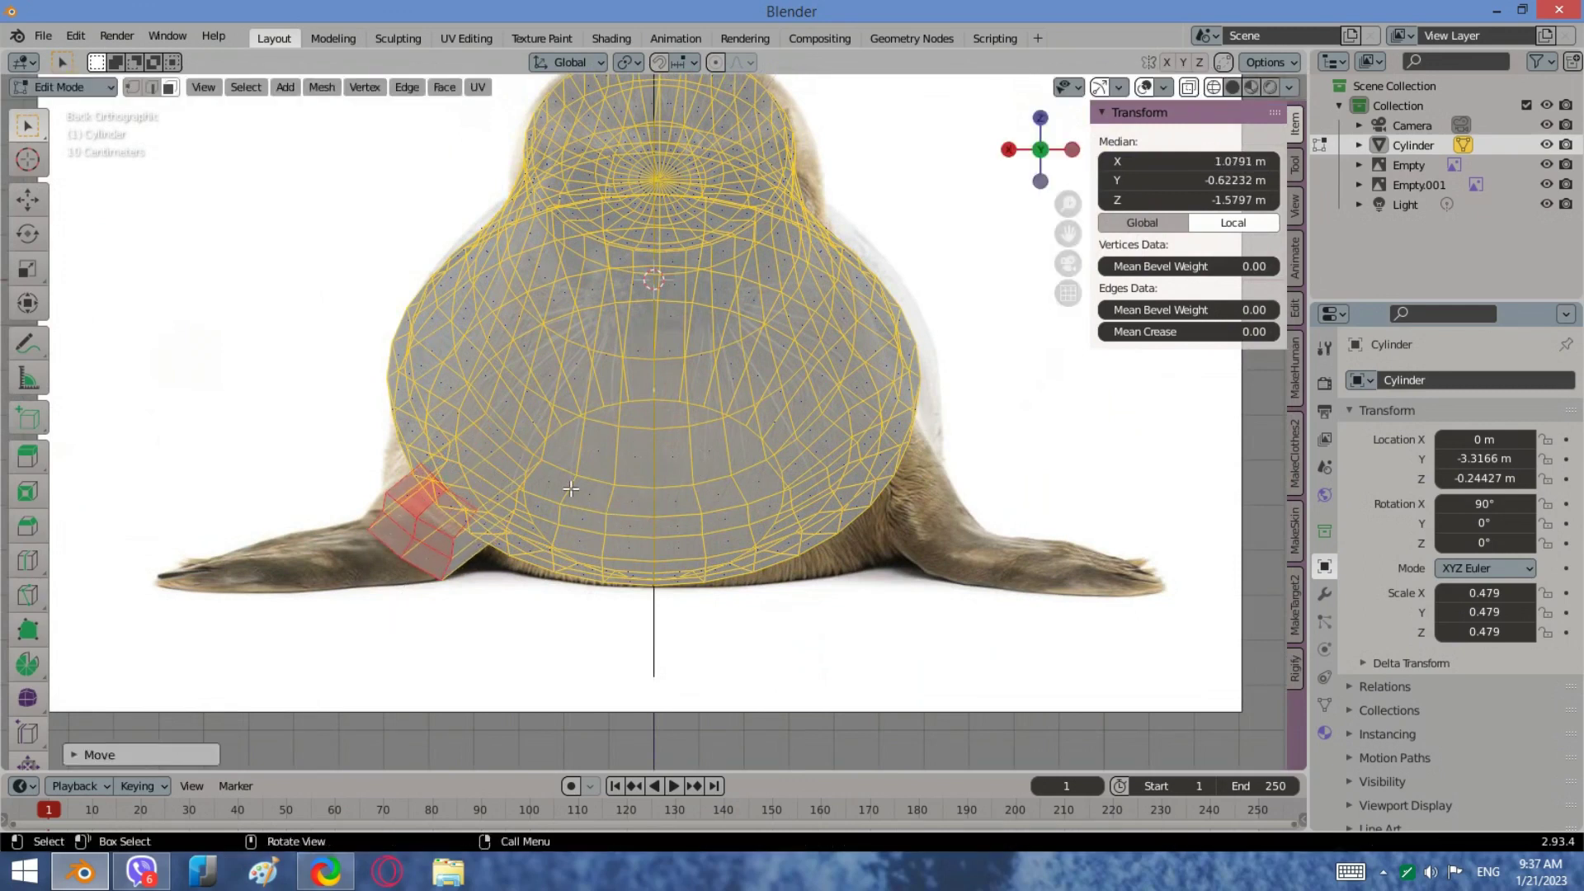
# Step: Narrow the extruded flipper base along the Y axis in the side view
pyautogui.click(1007, 150)
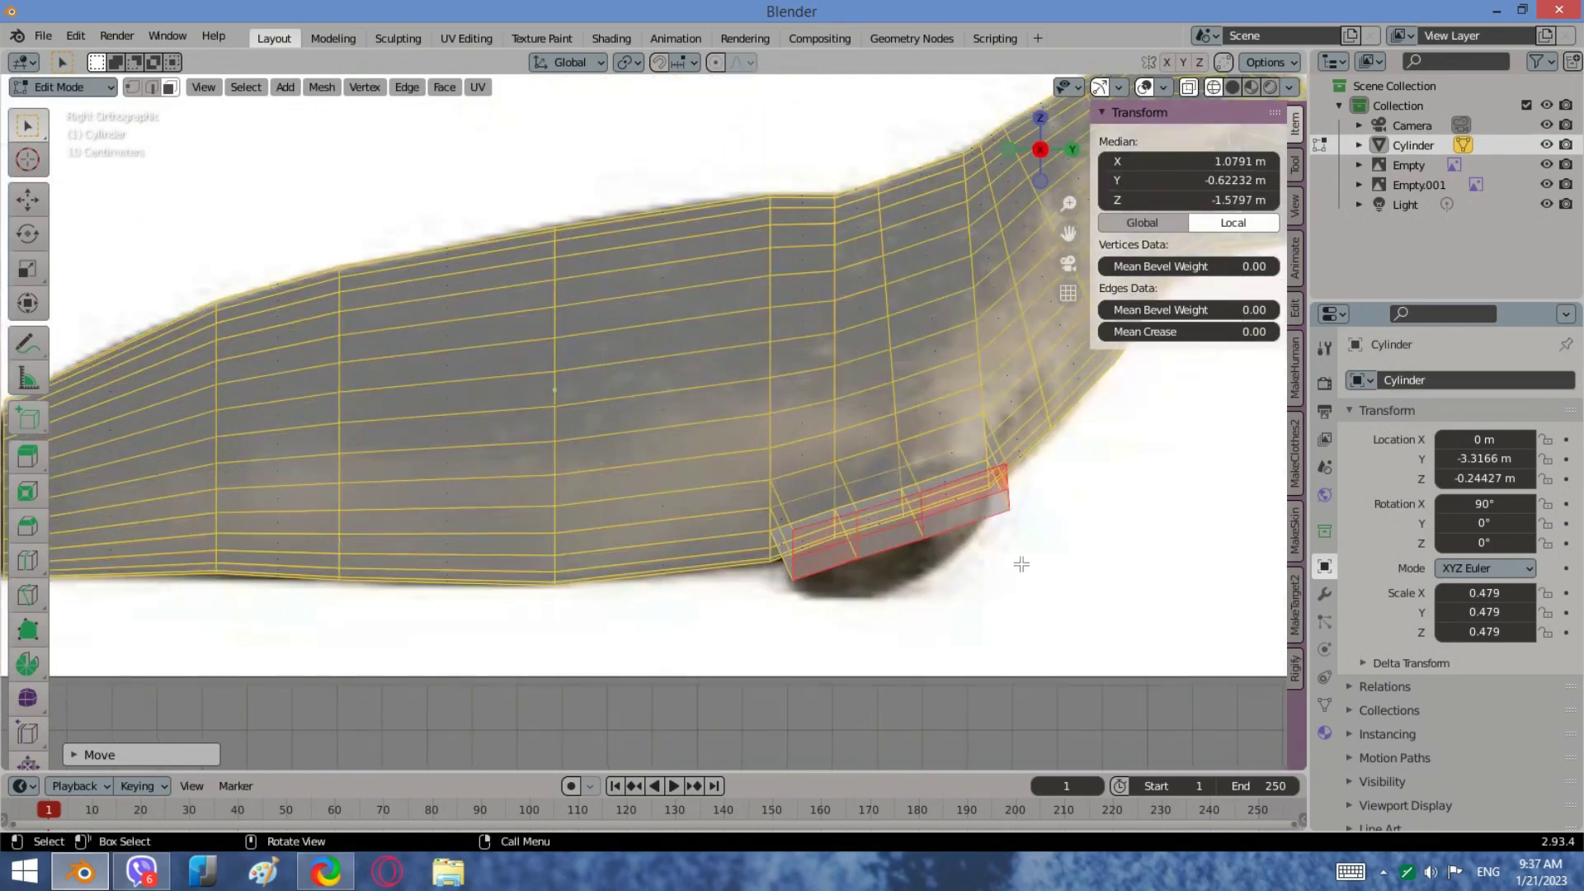
pyautogui.press('s')
pyautogui.press('y')
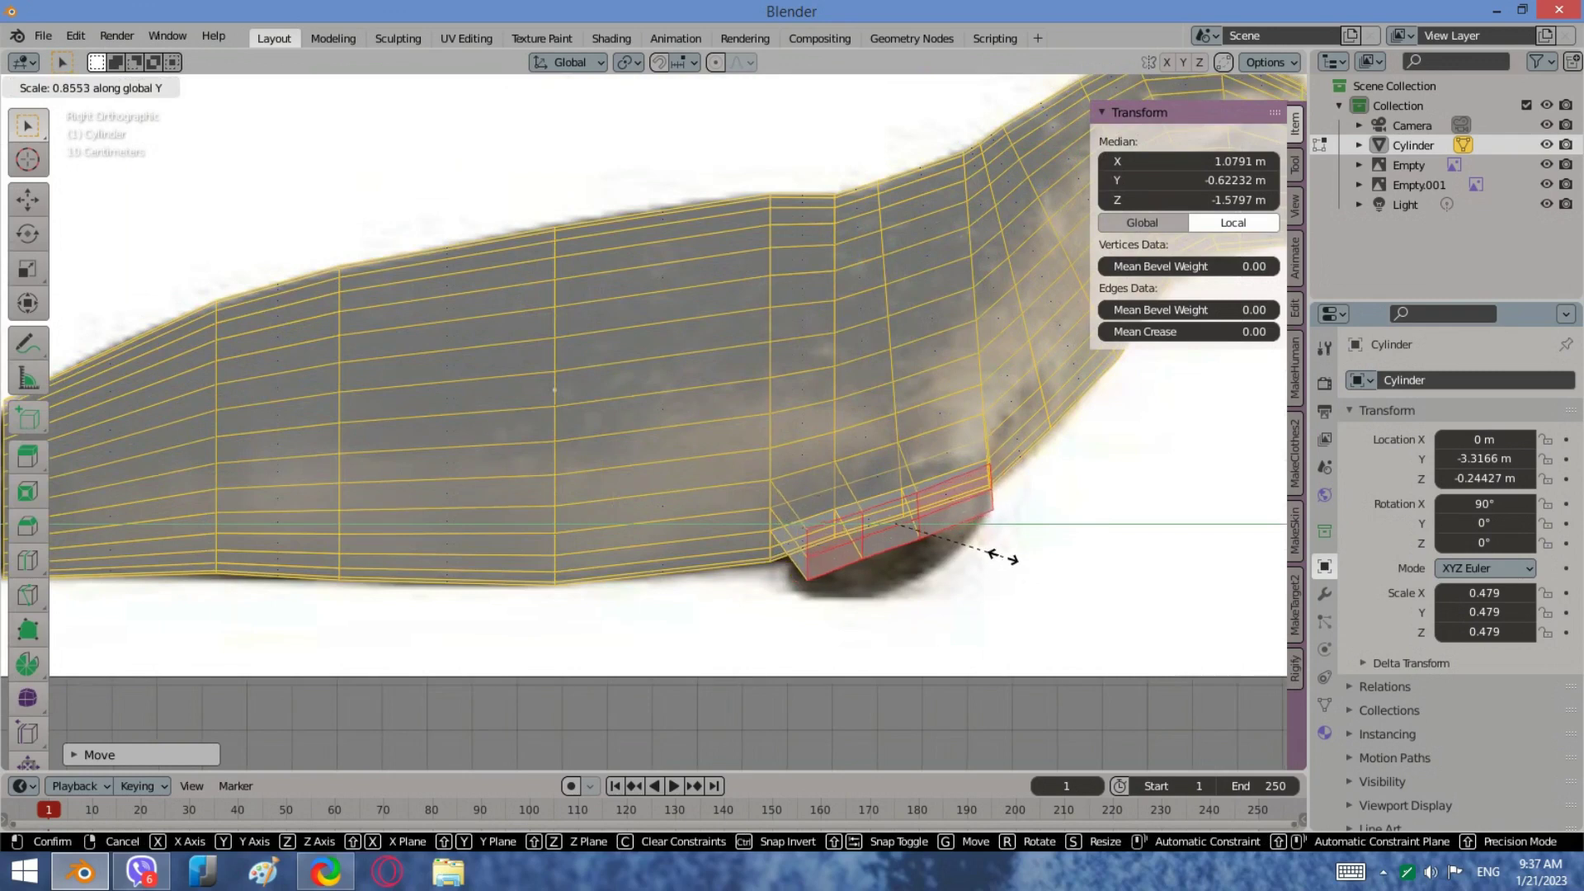
pyautogui.click(997, 556)
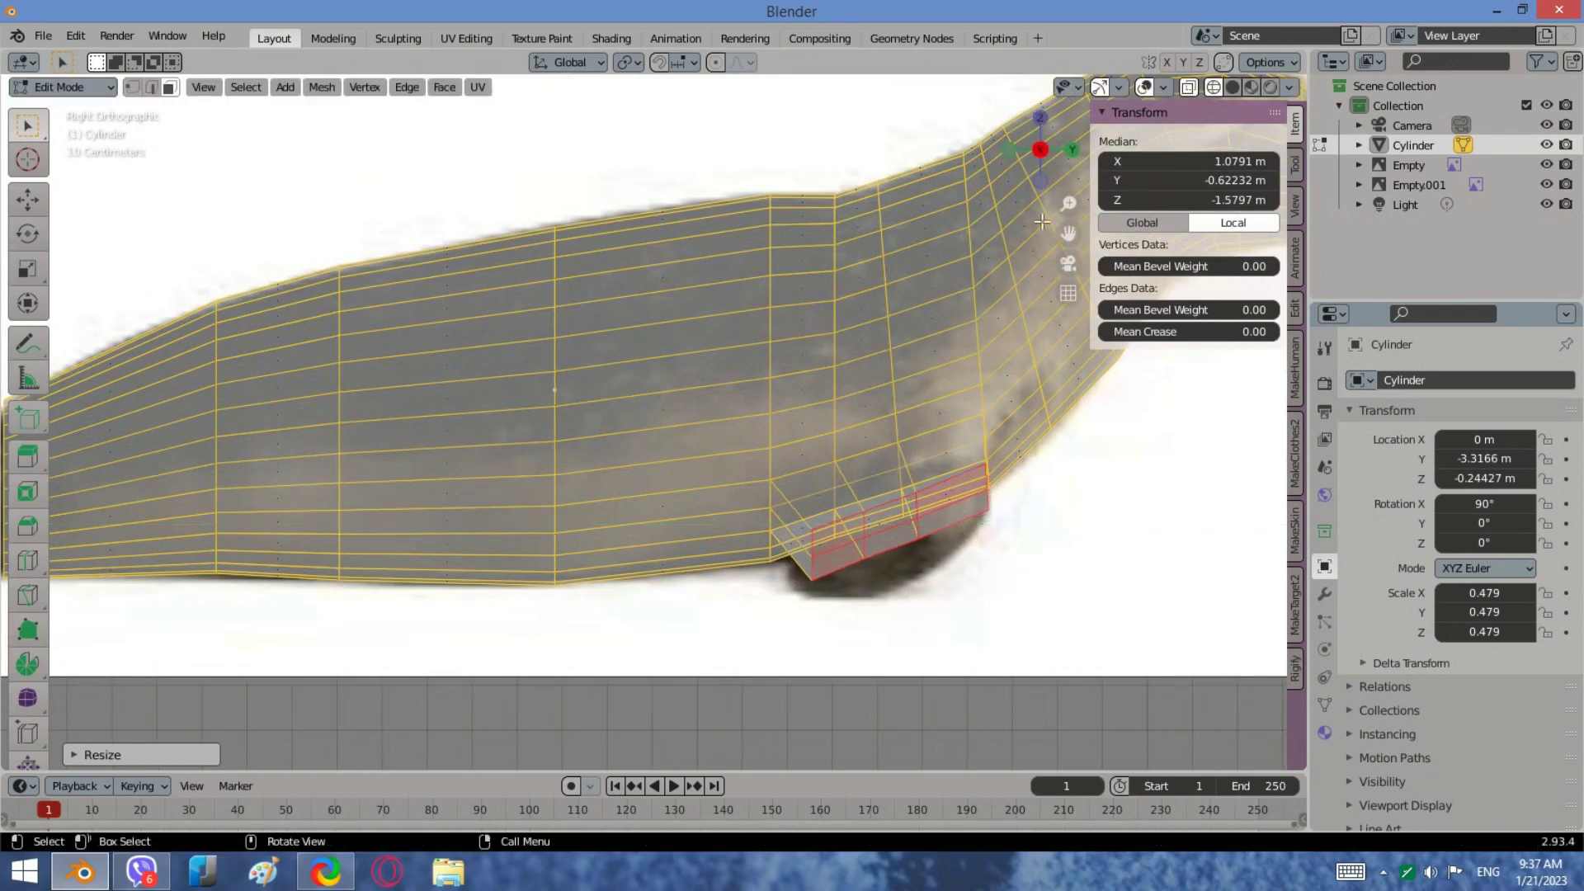
# Step: Rotate and scale the end faces of the flipper base in the back view to follow the reference flipper
pyautogui.click(1068, 153)
pyautogui.press('r')
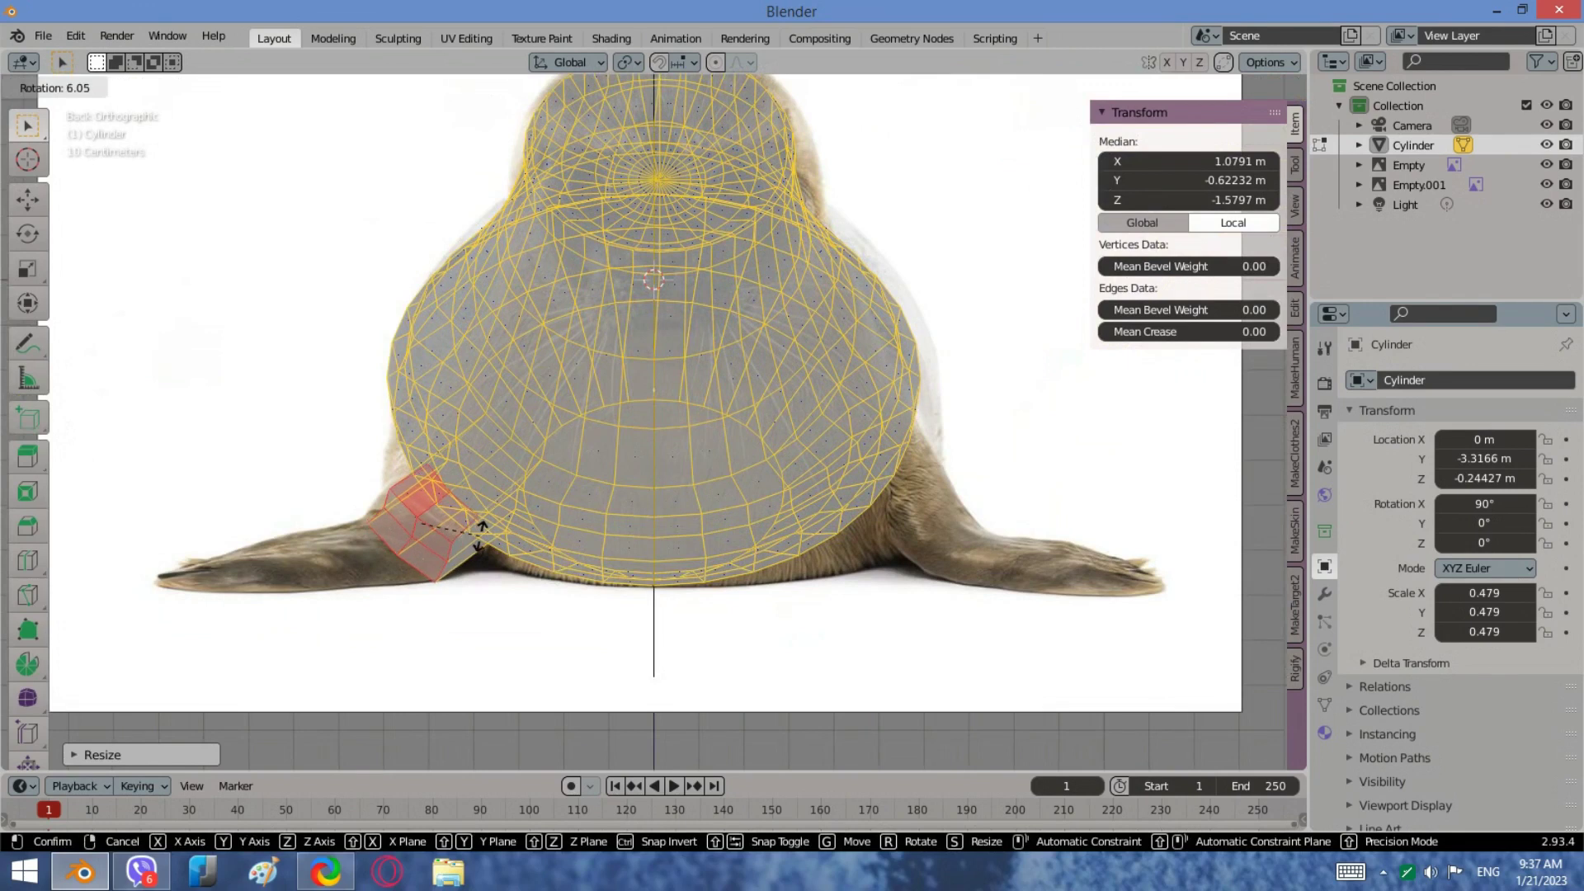
pyautogui.click(480, 536)
pyautogui.press('s')
pyautogui.click(464, 569)
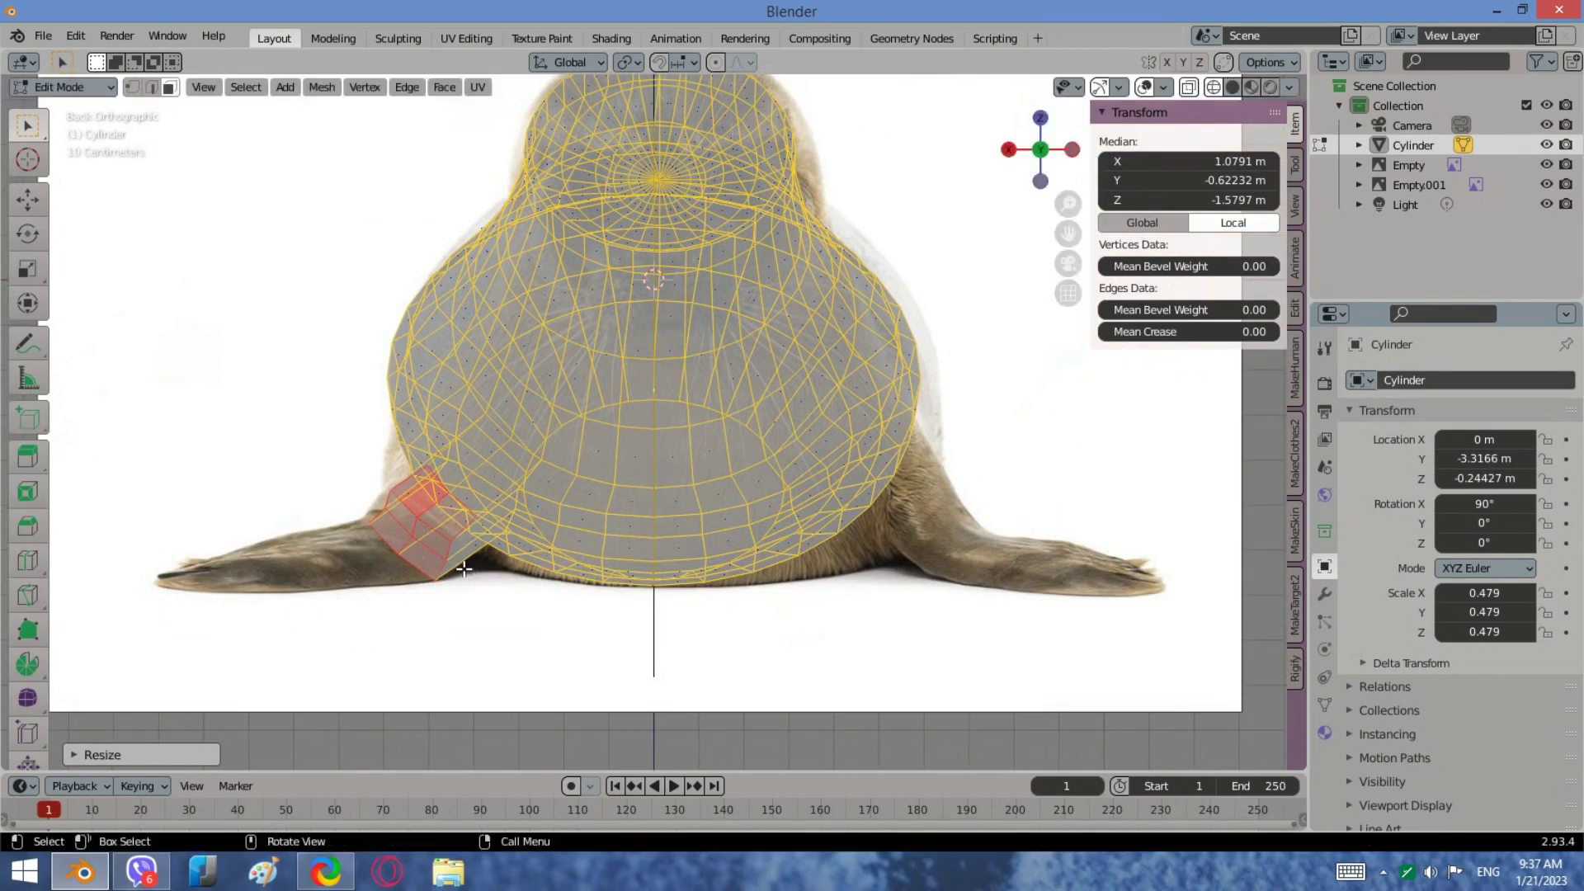
# Step: Extrude a second flipper segment, then move and shrink its end to fit the middle of the back-view flipper
pyautogui.press('e')
pyautogui.click(388, 592)
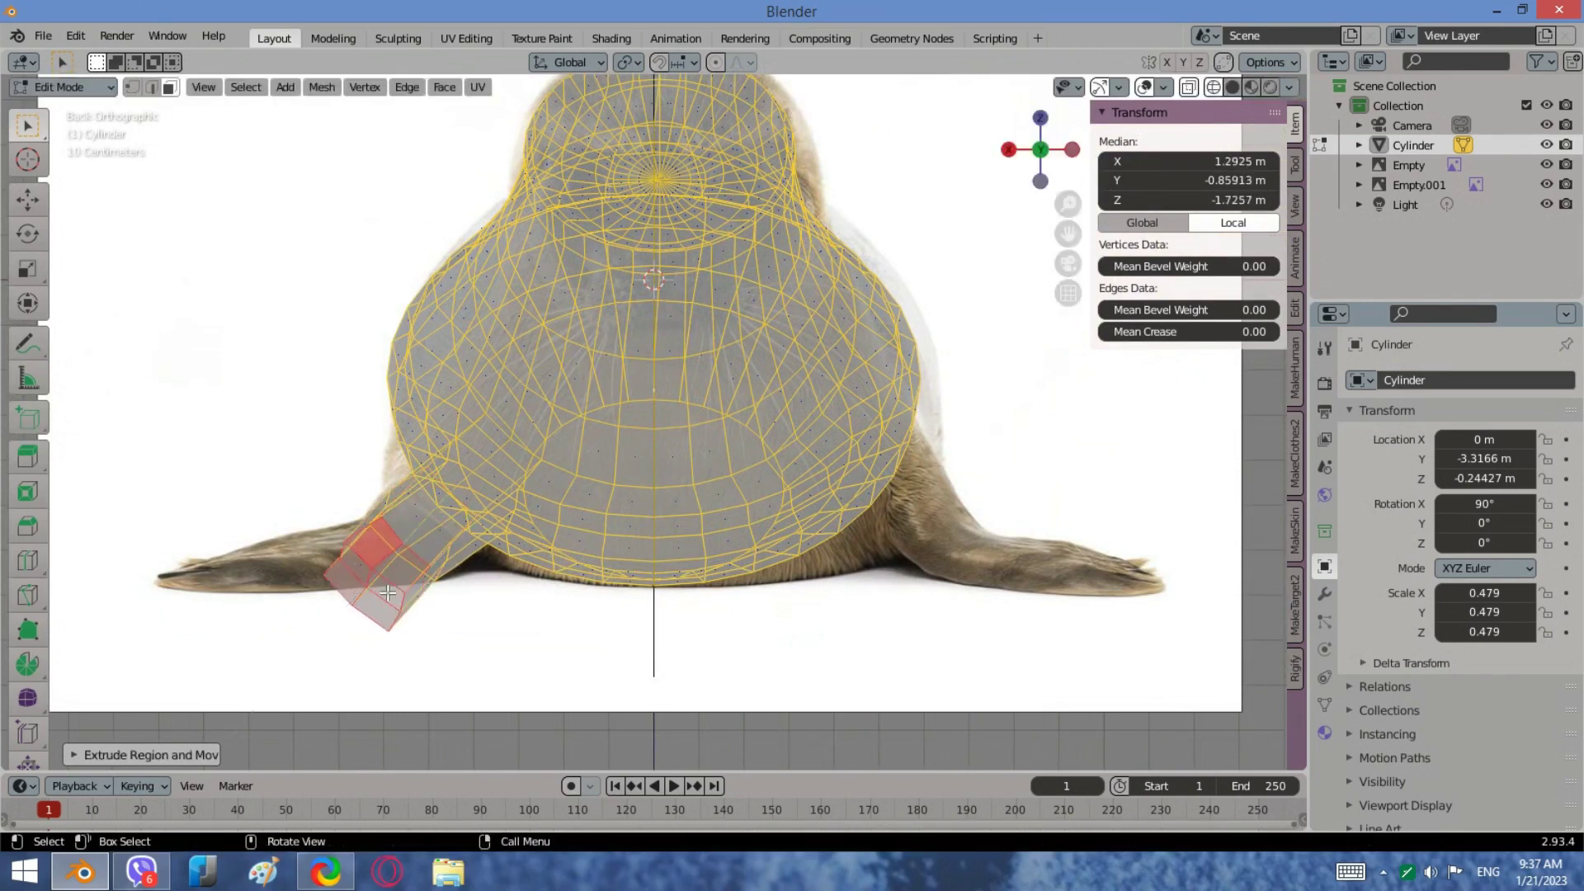
pyautogui.press('g')
pyautogui.click(399, 574)
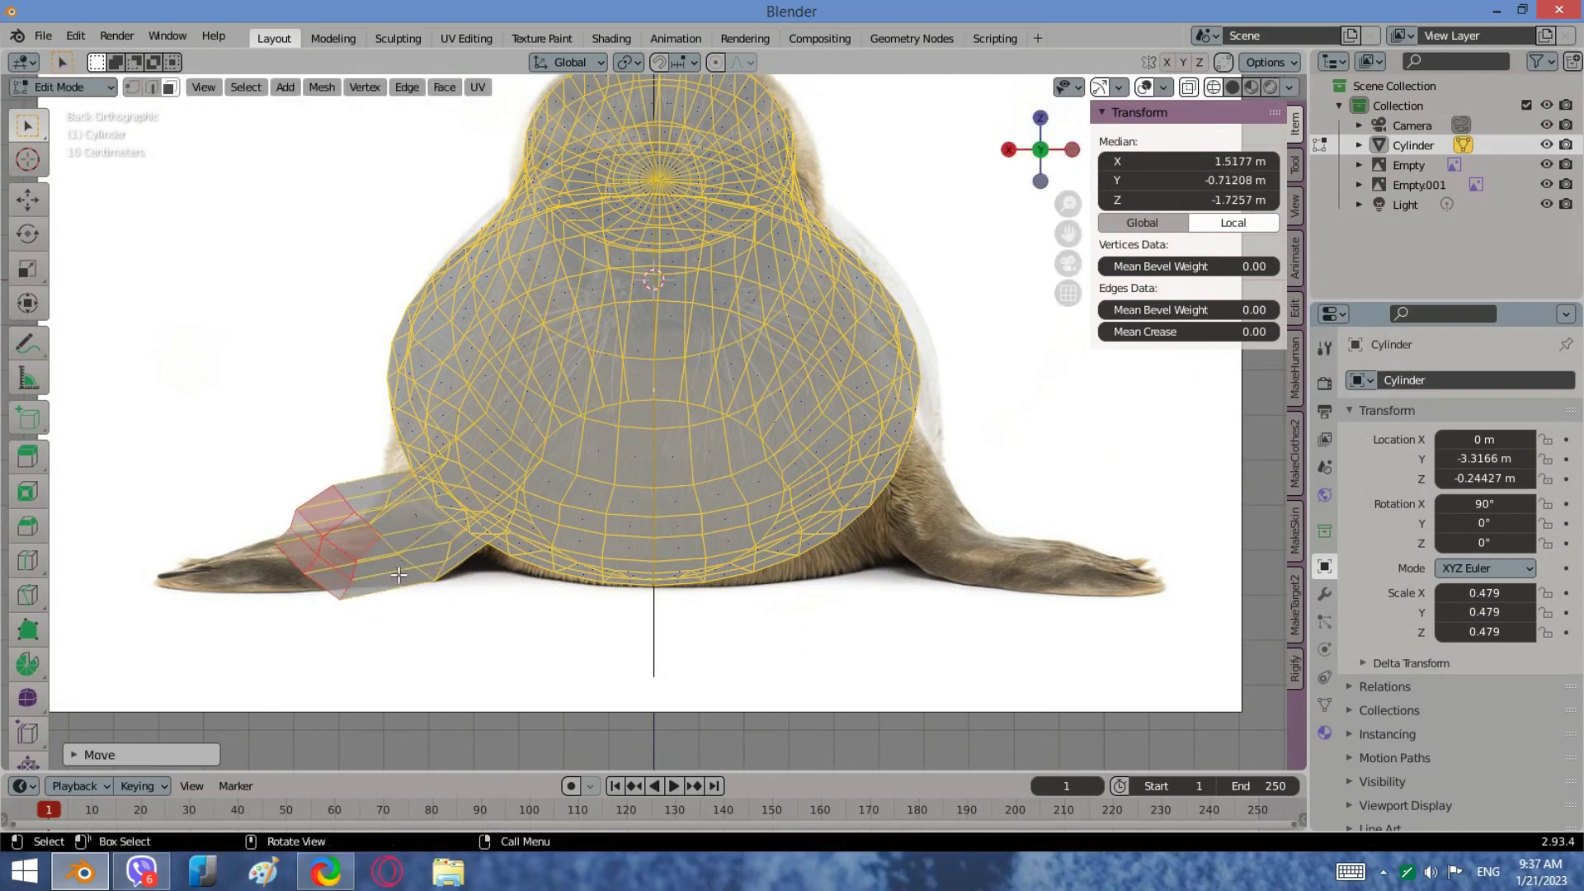
pyautogui.press('s')
pyautogui.click(399, 578)
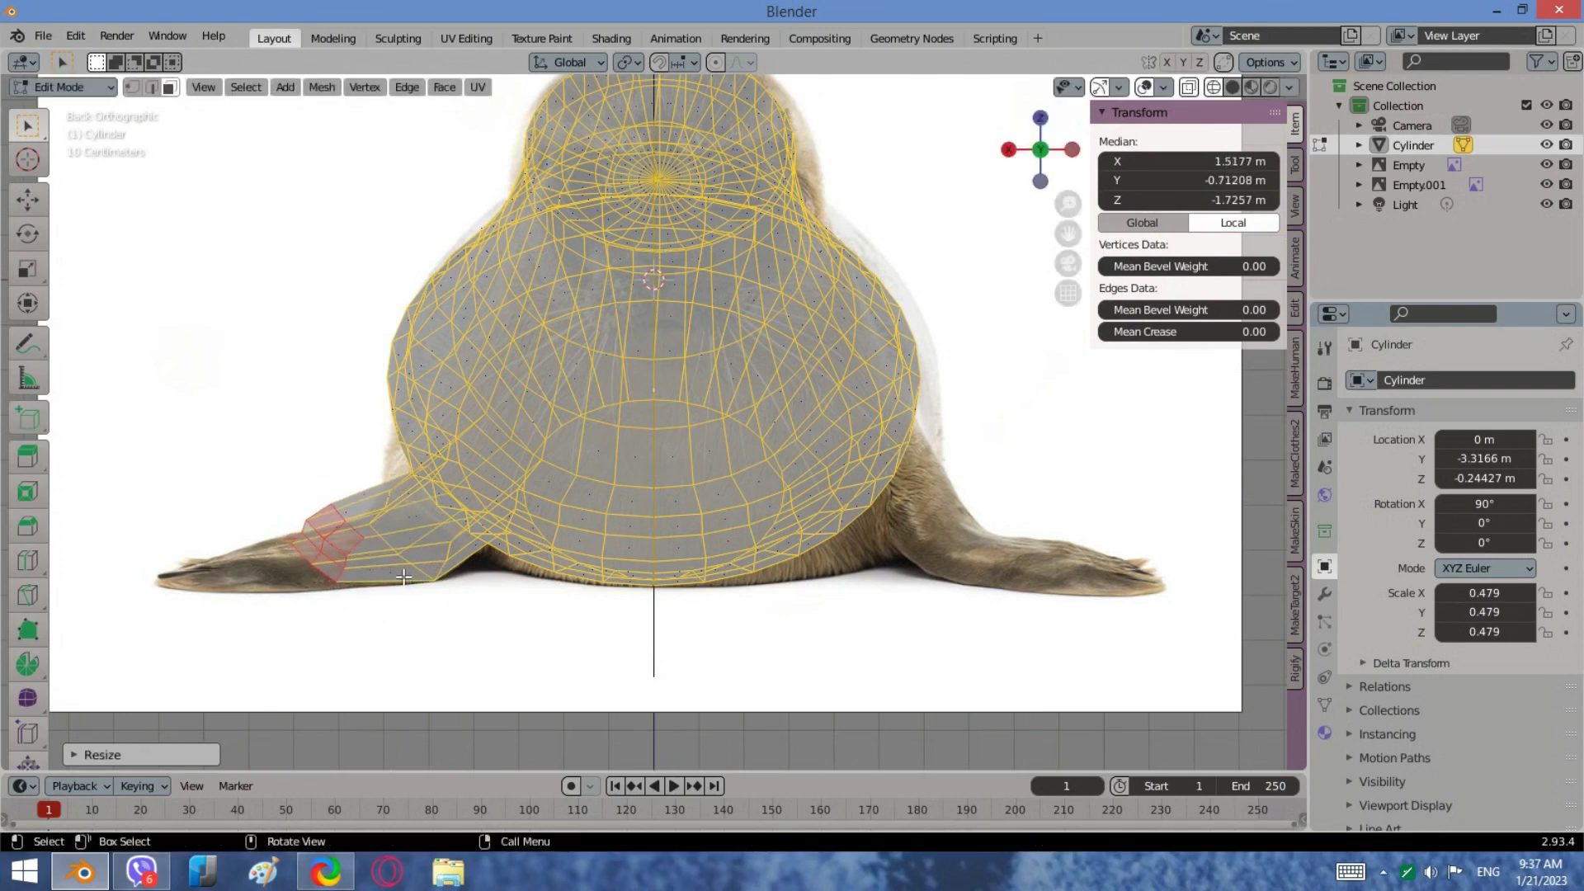
pyautogui.press('g')
pyautogui.click(398, 584)
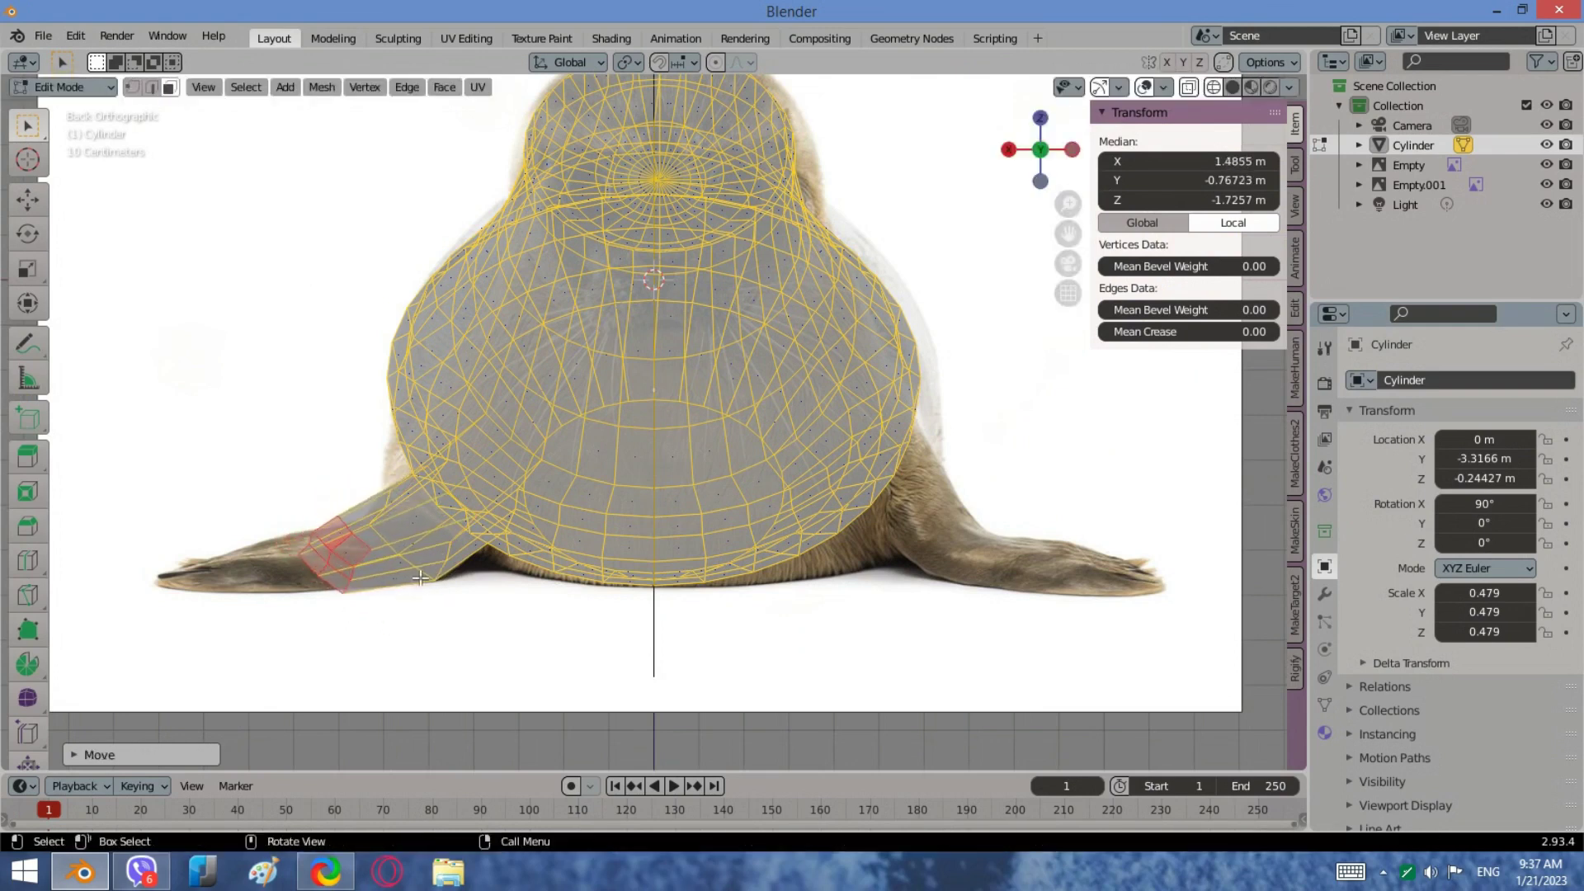
# Step: Check the second segment from the side, then fine-tune the scale and rotation of its end faces in the back view
pyautogui.click(1009, 154)
pyautogui.click(1071, 147)
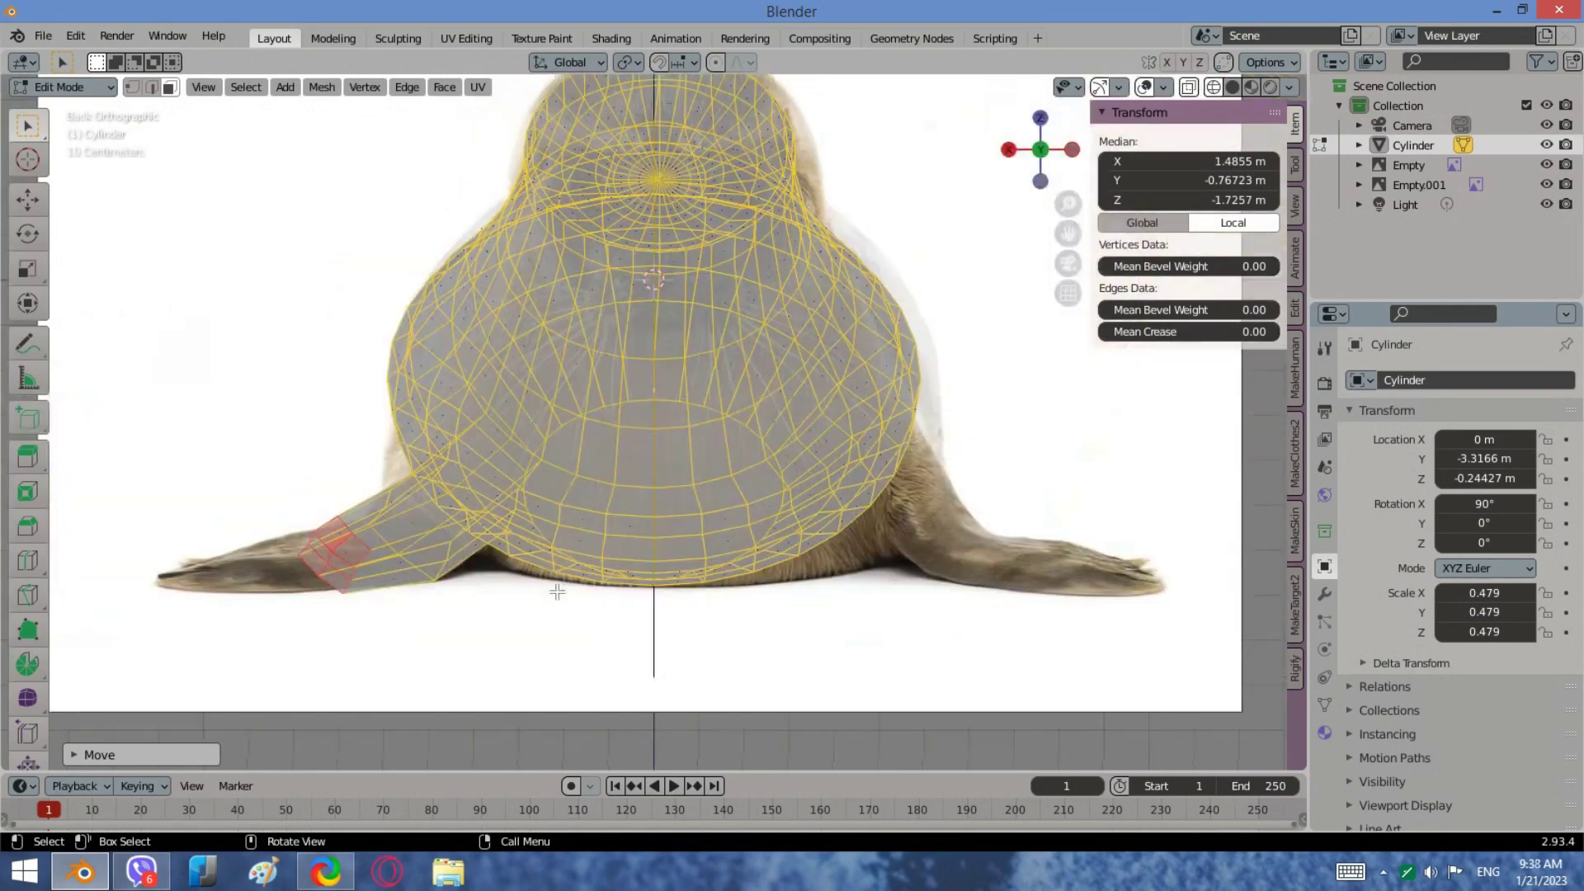
pyautogui.press('s')
pyautogui.click(429, 604)
pyautogui.press('r')
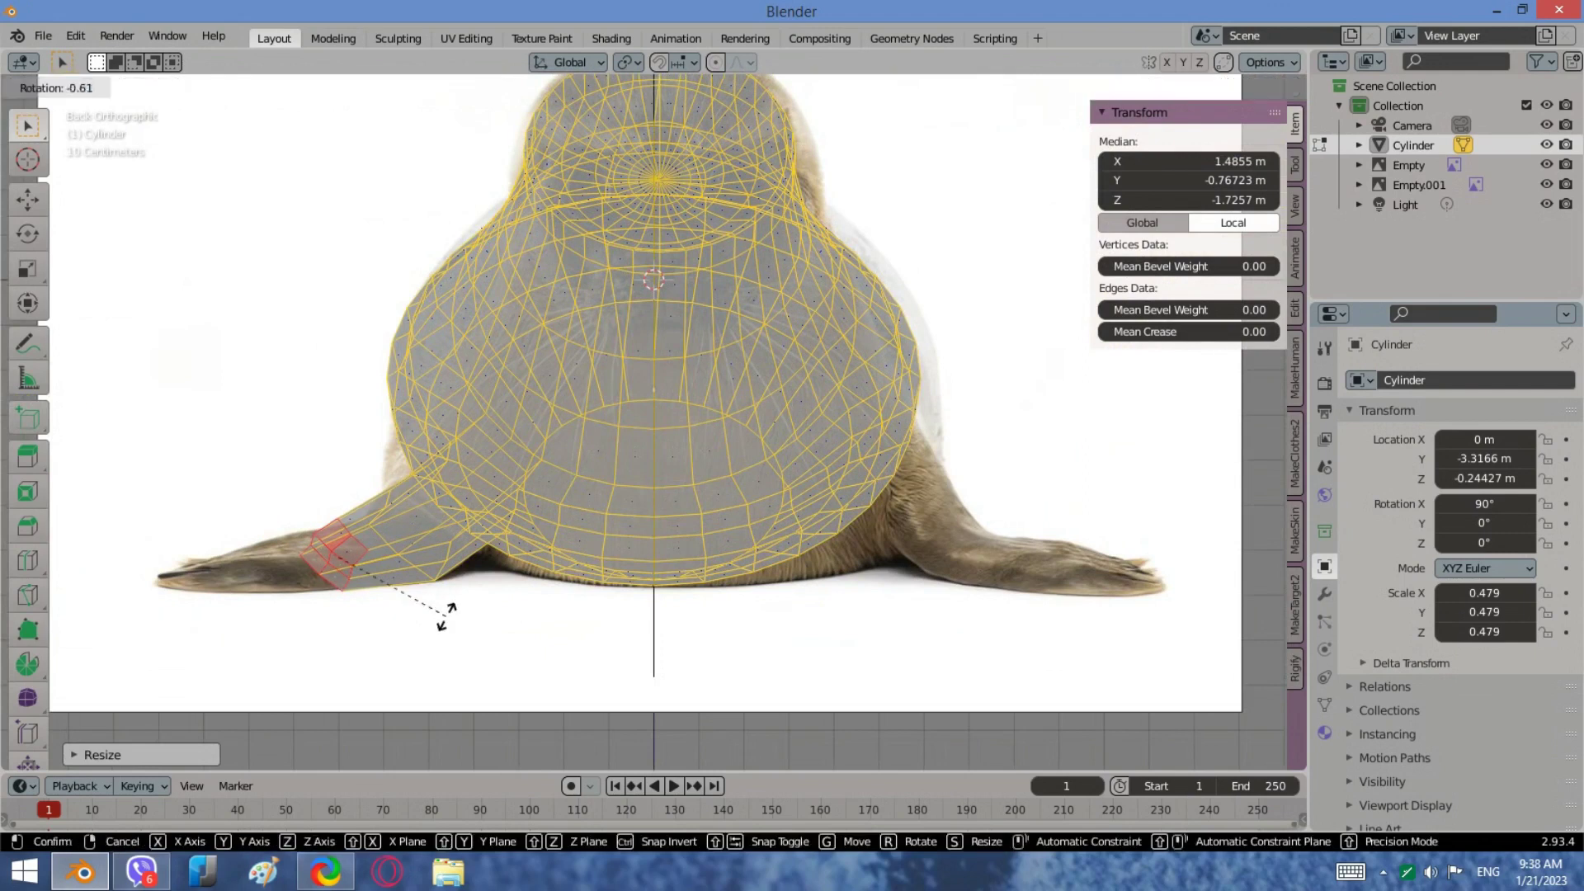
pyautogui.click(459, 621)
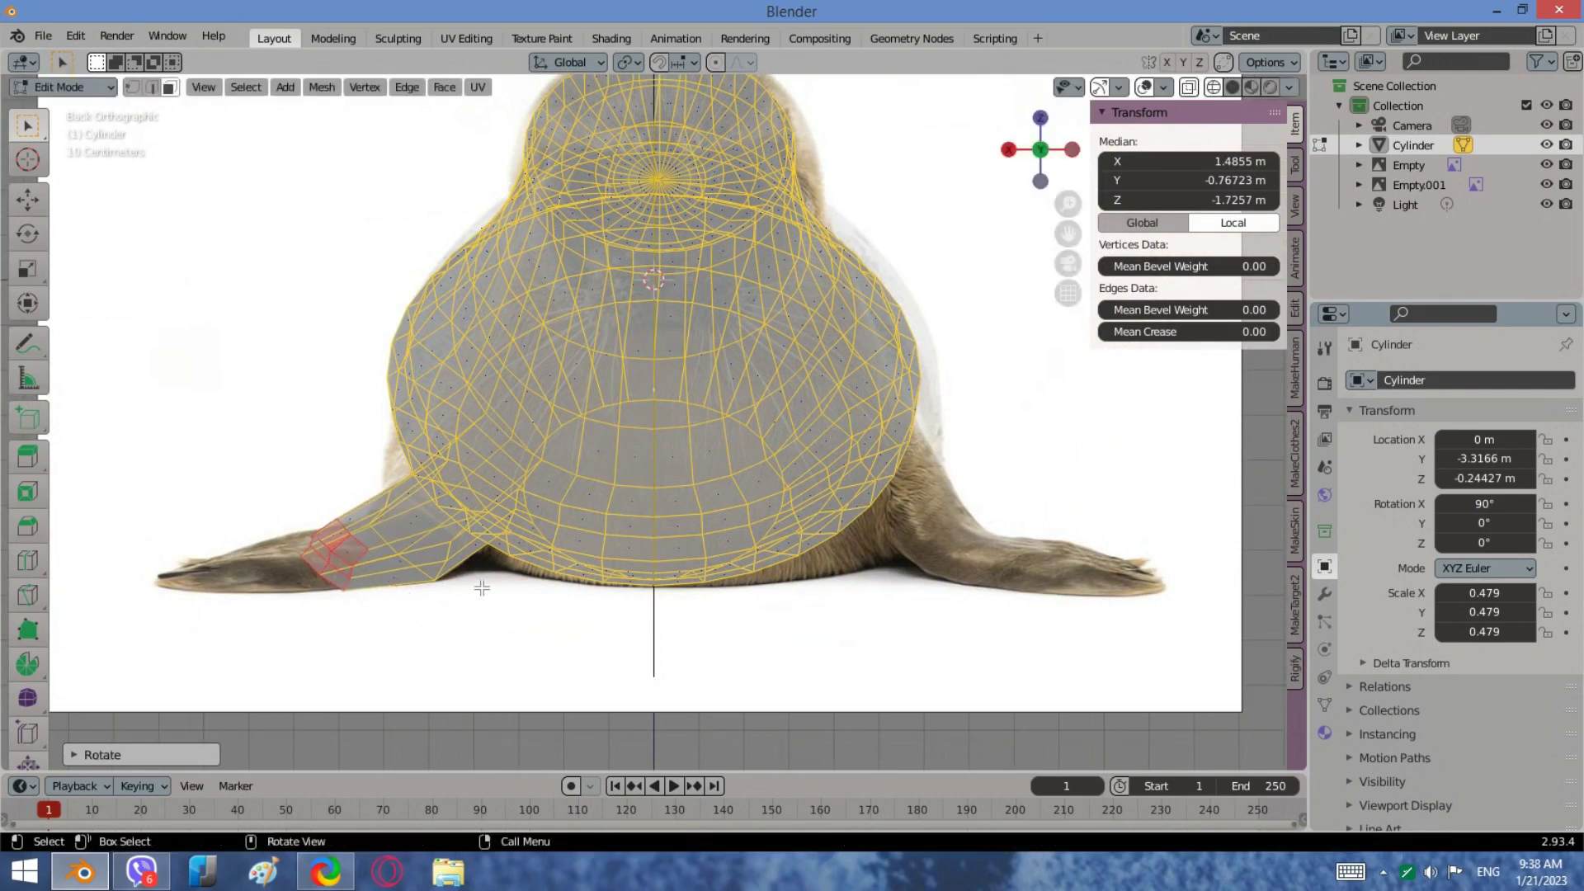
pyautogui.press('e')
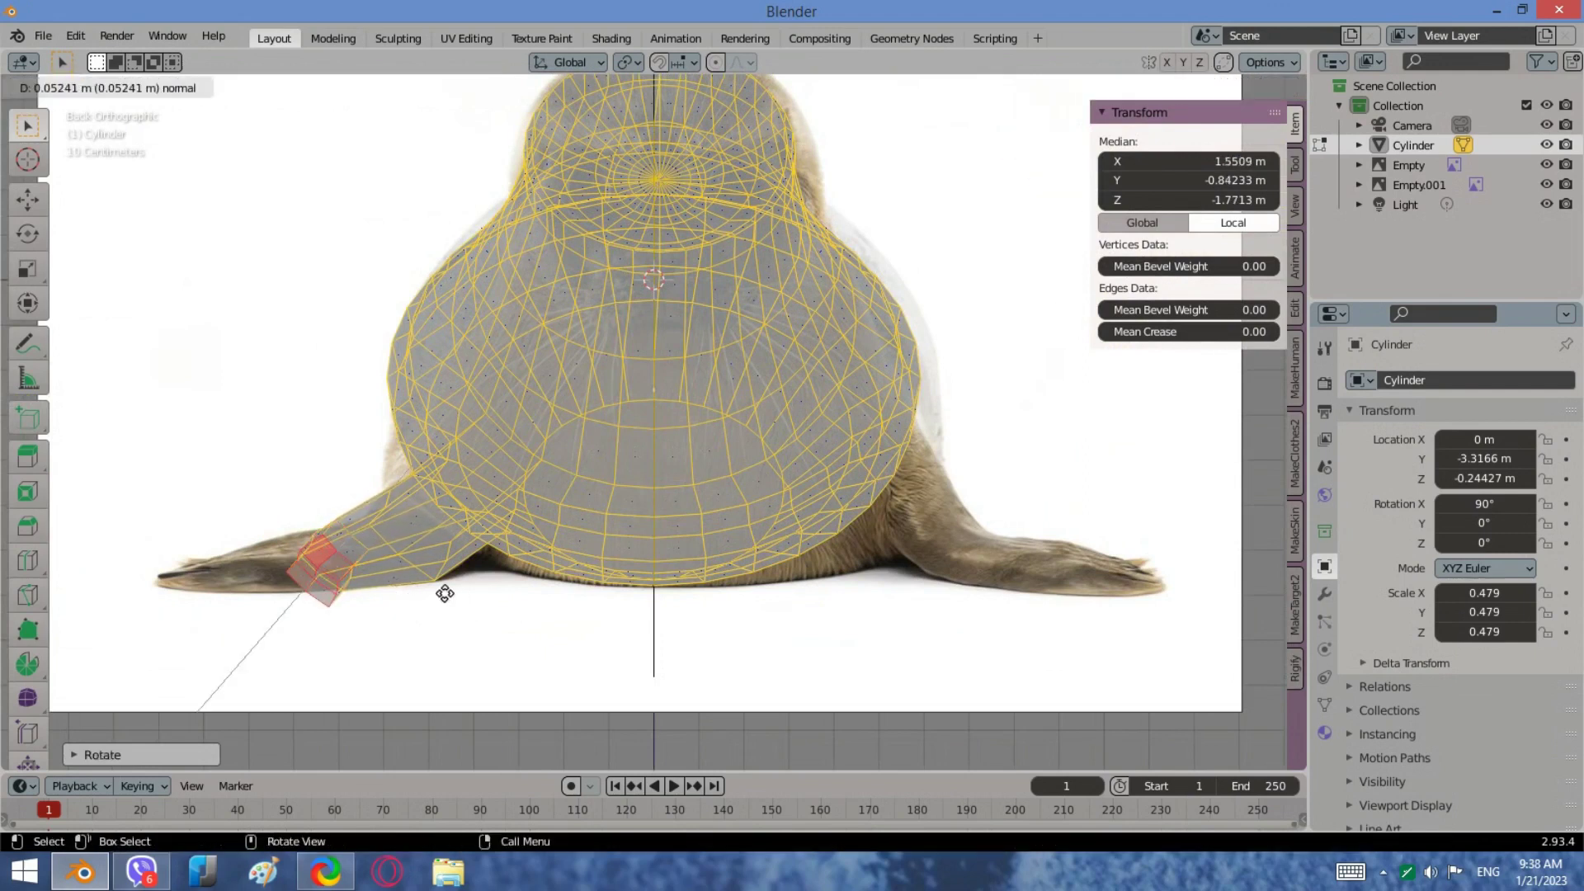
pyautogui.click(462, 595)
pyautogui.press('s')
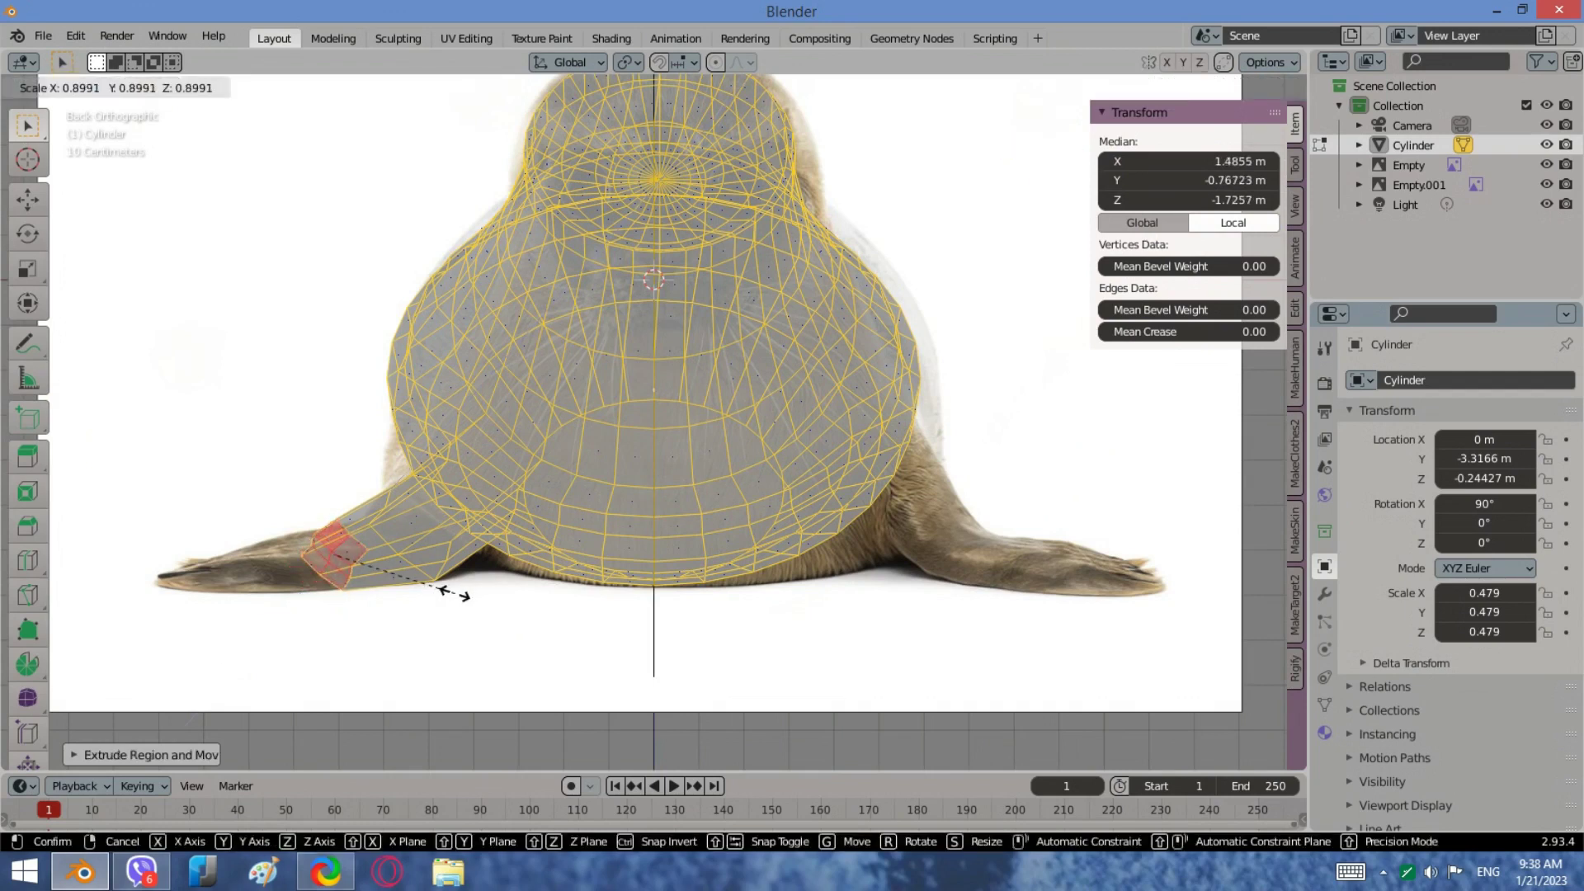
pyautogui.rightClick(457, 592)
# Step: Extrude a third flipper segment, move its end near the reference flipper's tip, and shrink it to taper the shape
pyautogui.press('e')
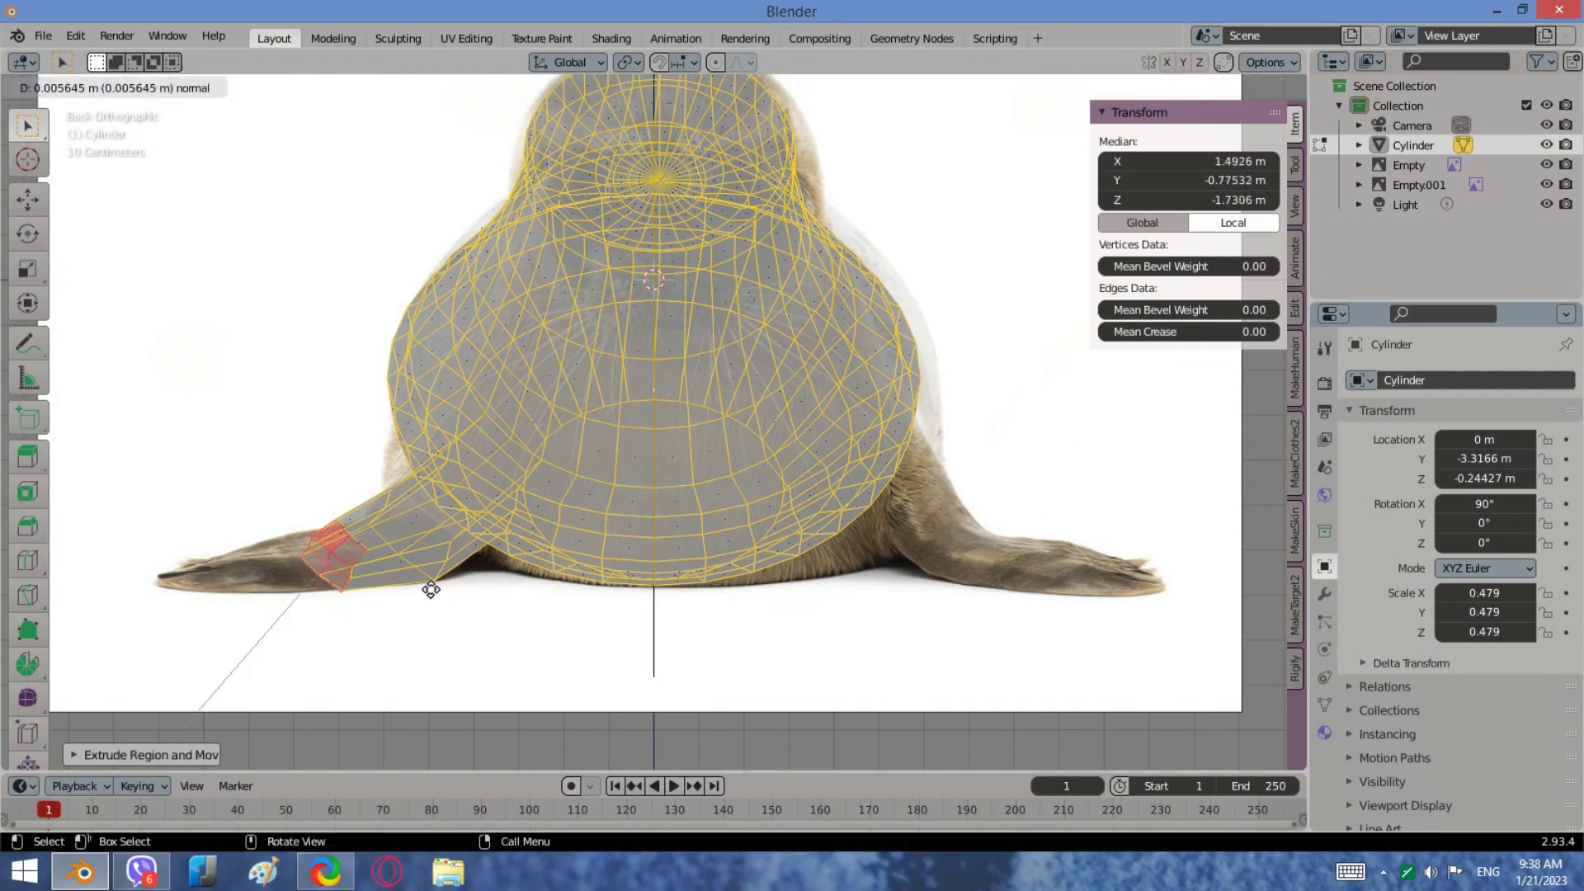
pyautogui.click(494, 611)
pyautogui.press('g')
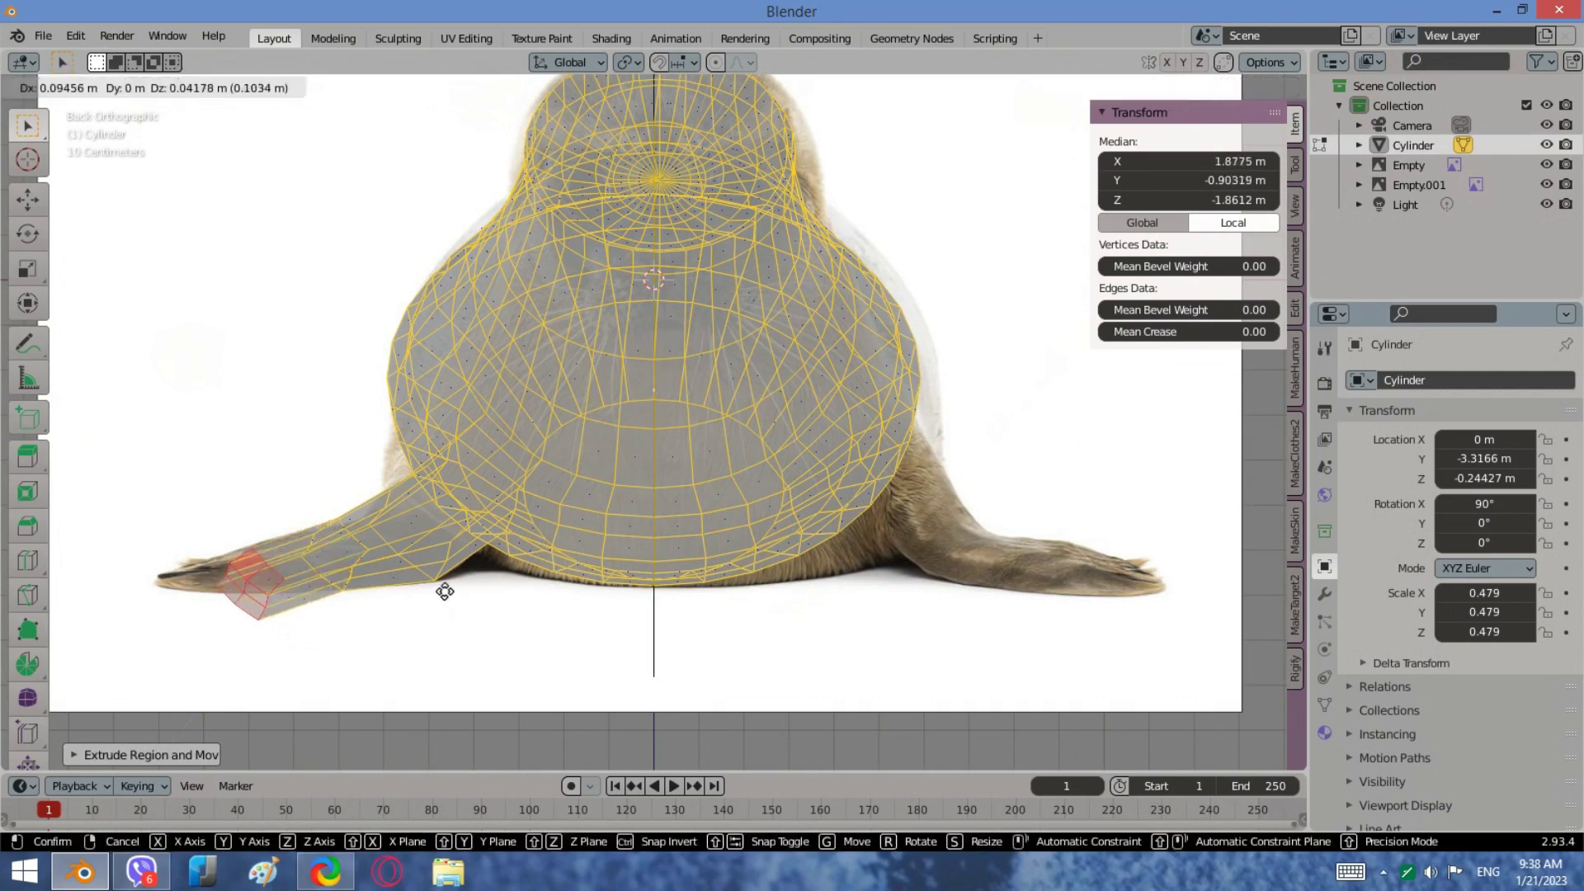
pyautogui.click(420, 591)
pyautogui.press('s')
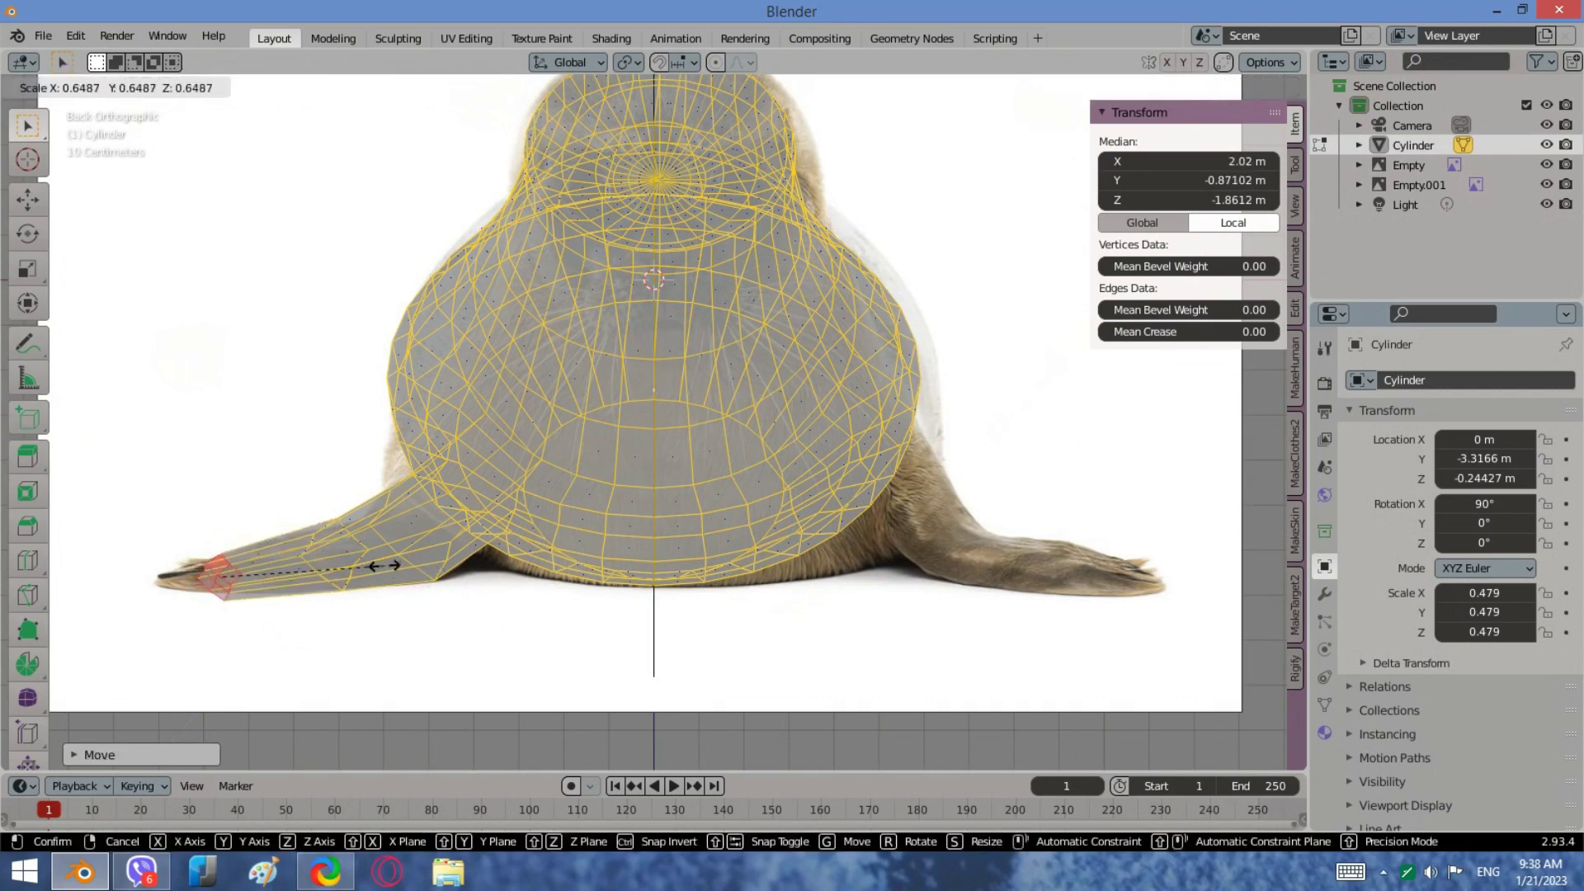
pyautogui.click(354, 564)
# Step: Select the faces of the outer flipper segments in the side view
pyautogui.click(1007, 153)
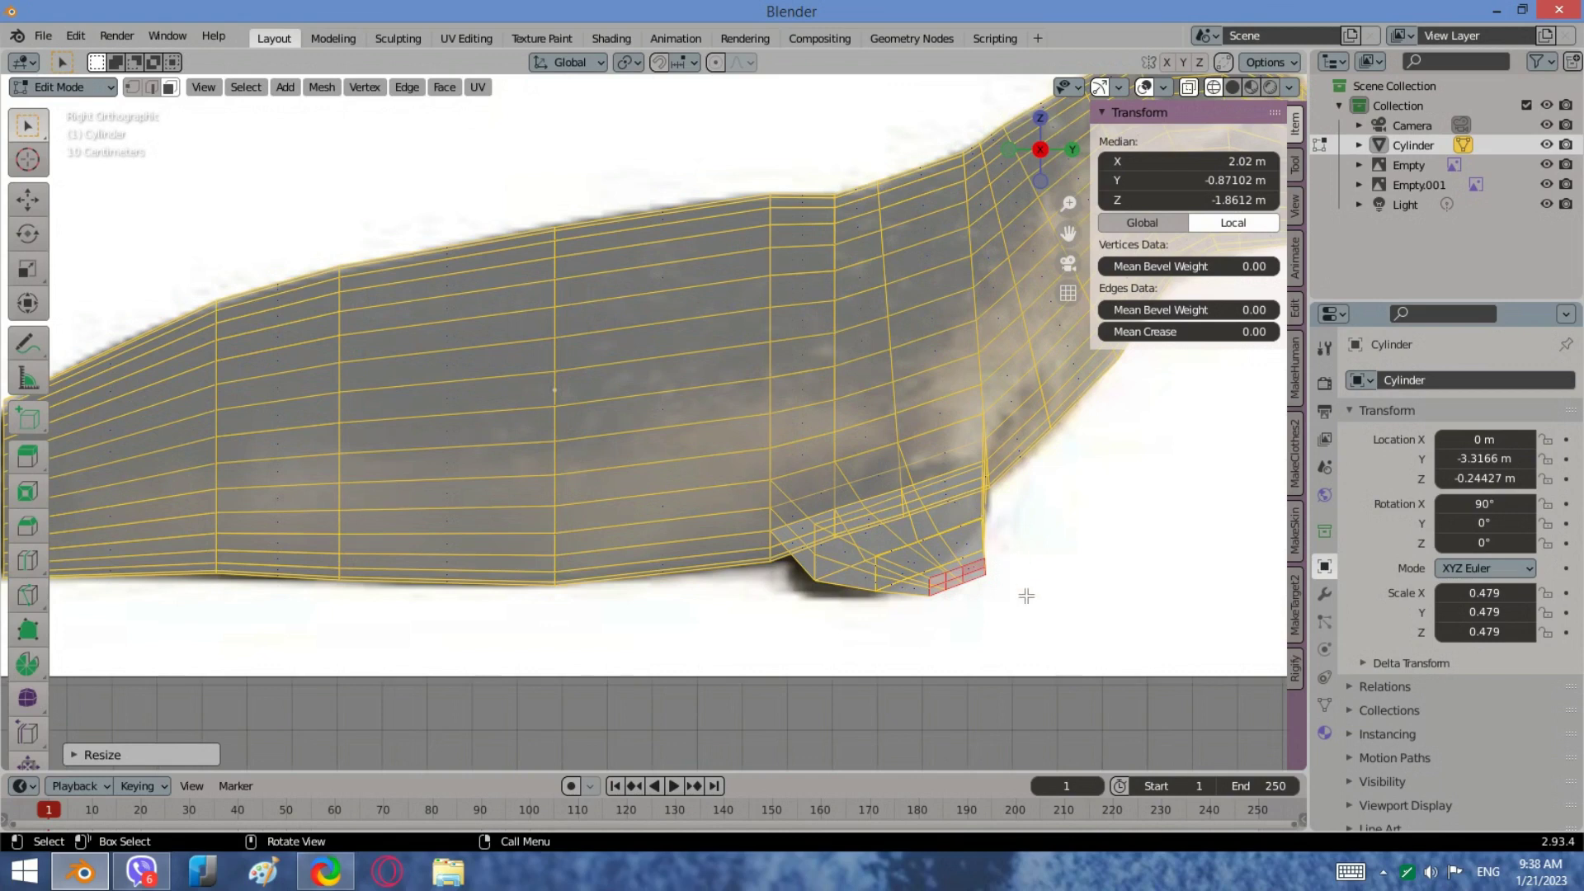
pyautogui.moveTo(1041, 618); pyautogui.dragTo(864, 535)
pyautogui.moveTo(1053, 561); pyautogui.dragTo(964, 511)
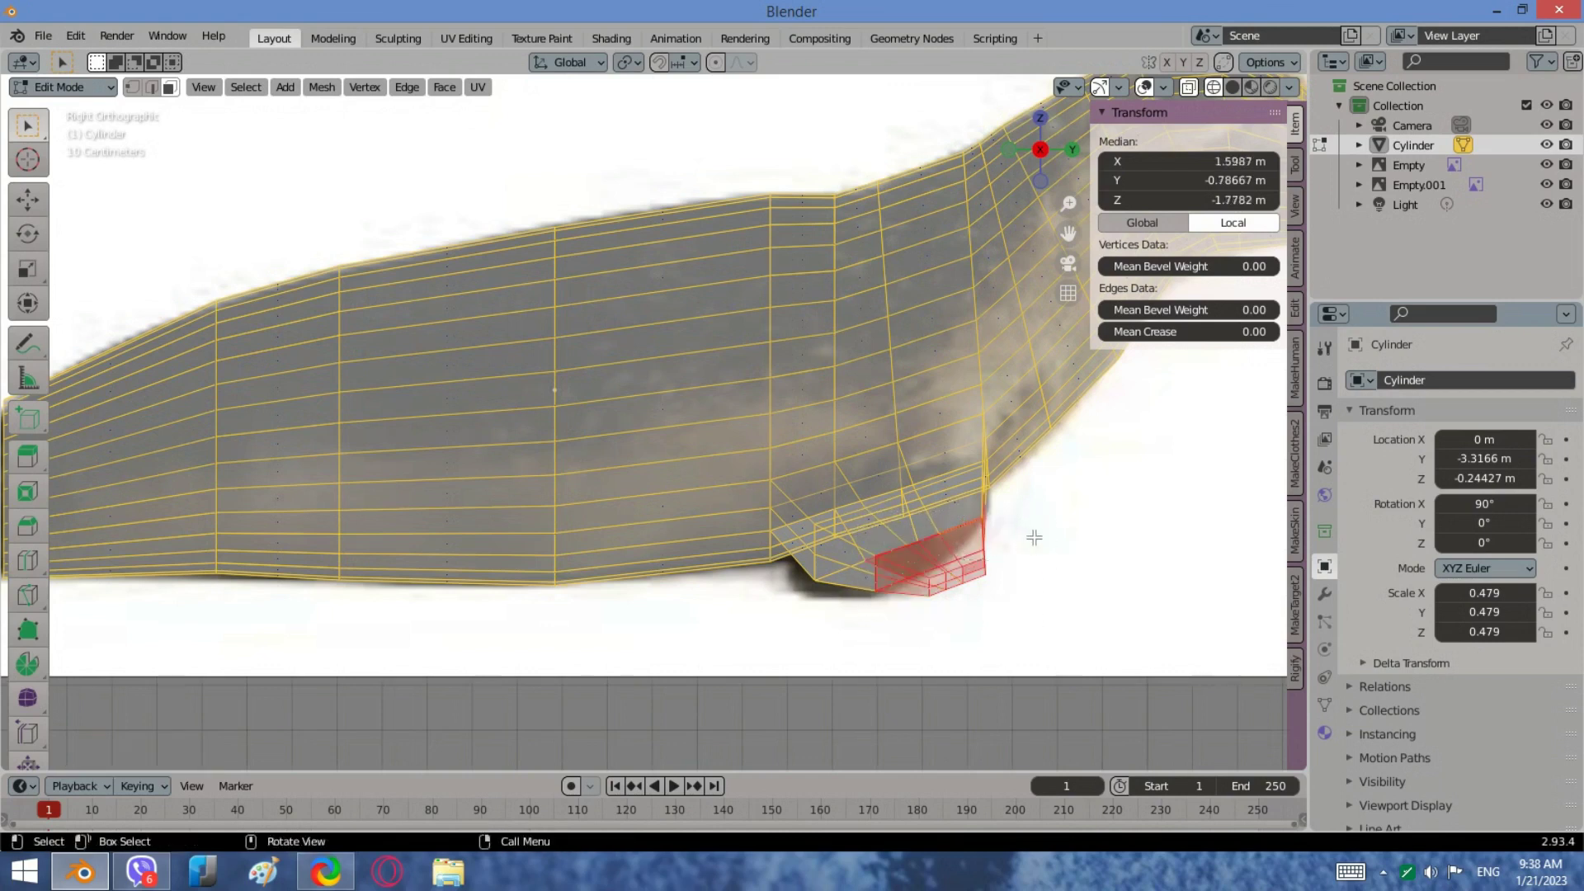
pyautogui.moveTo(870, 606); pyautogui.dragTo(805, 567)
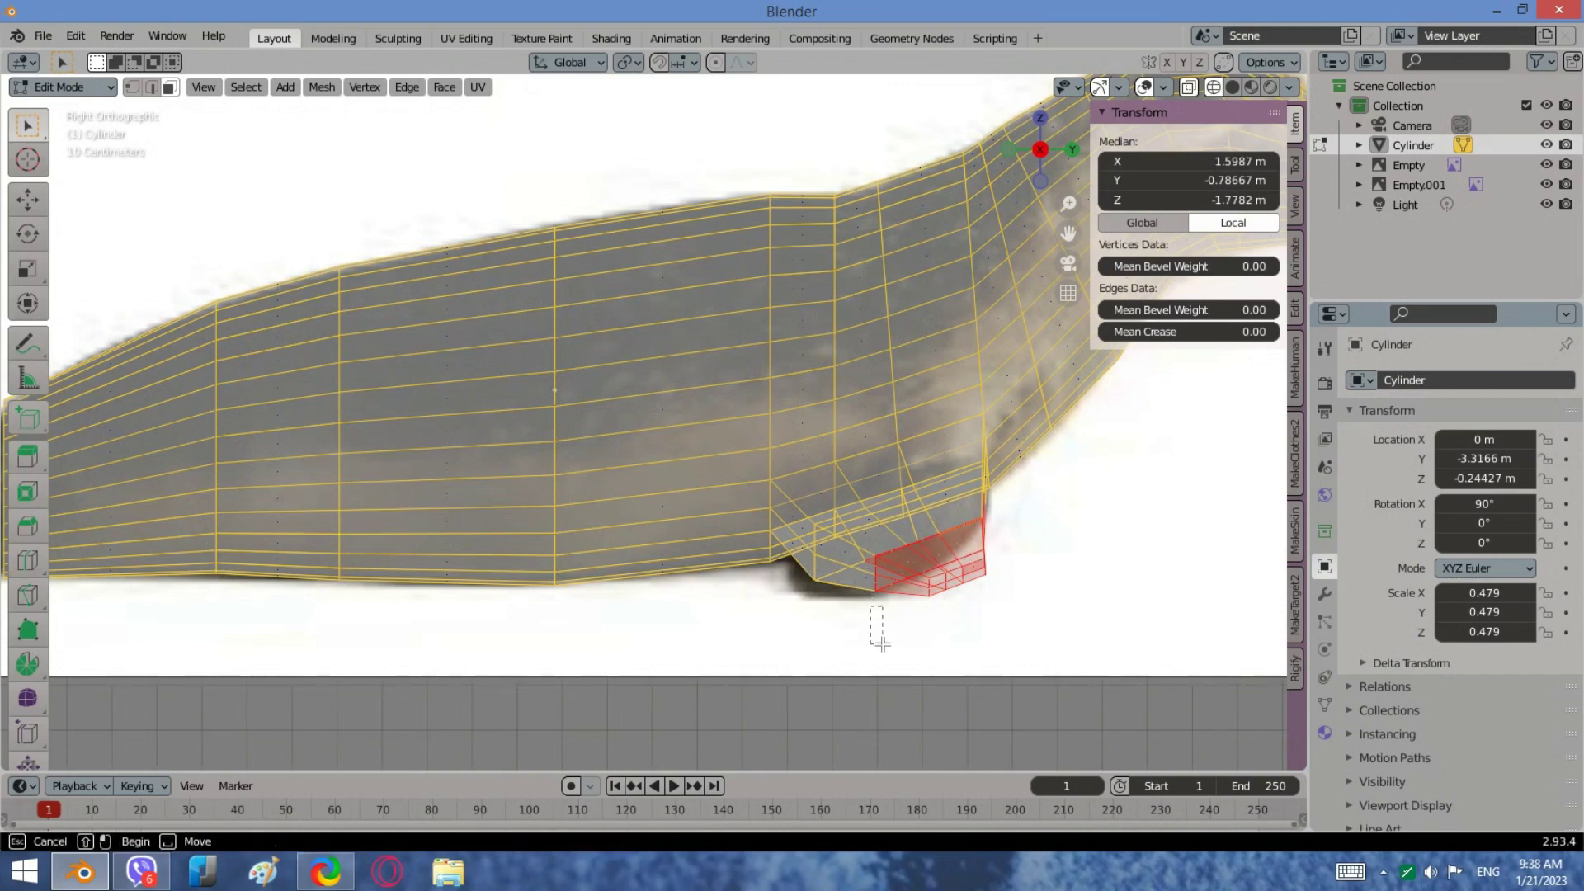
pyautogui.moveTo(881, 644); pyautogui.dragTo(819, 553)
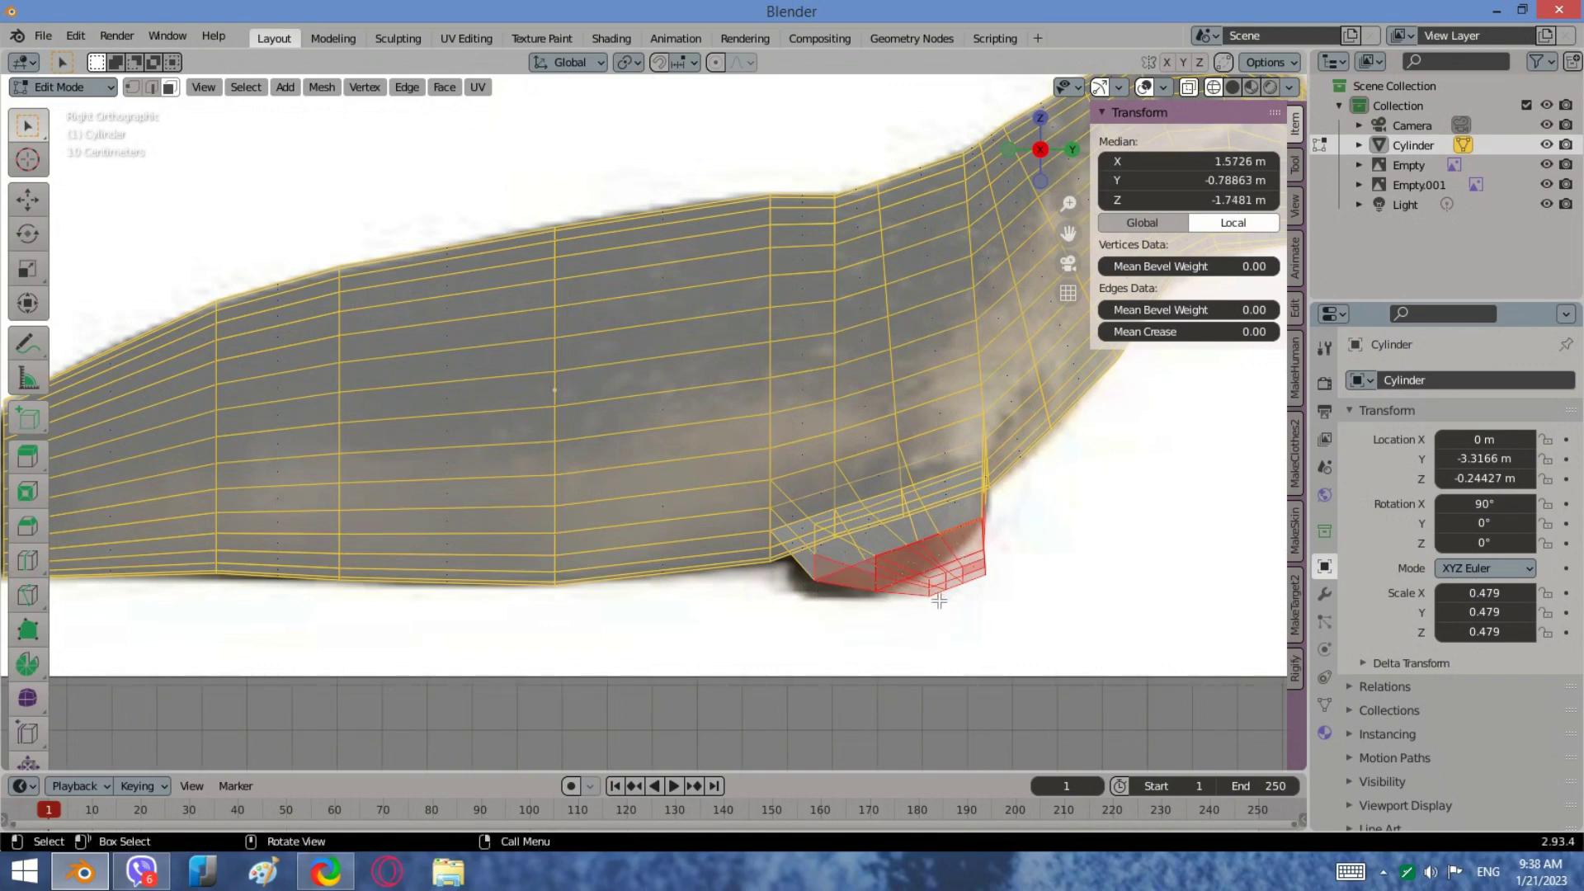
pyautogui.click(137, 128)
# Step: Switch to vertex selection and select all vertices of the outer flipper in the side view
pyautogui.click(132, 86)
pyautogui.moveTo(1029, 645); pyautogui.dragTo(955, 583)
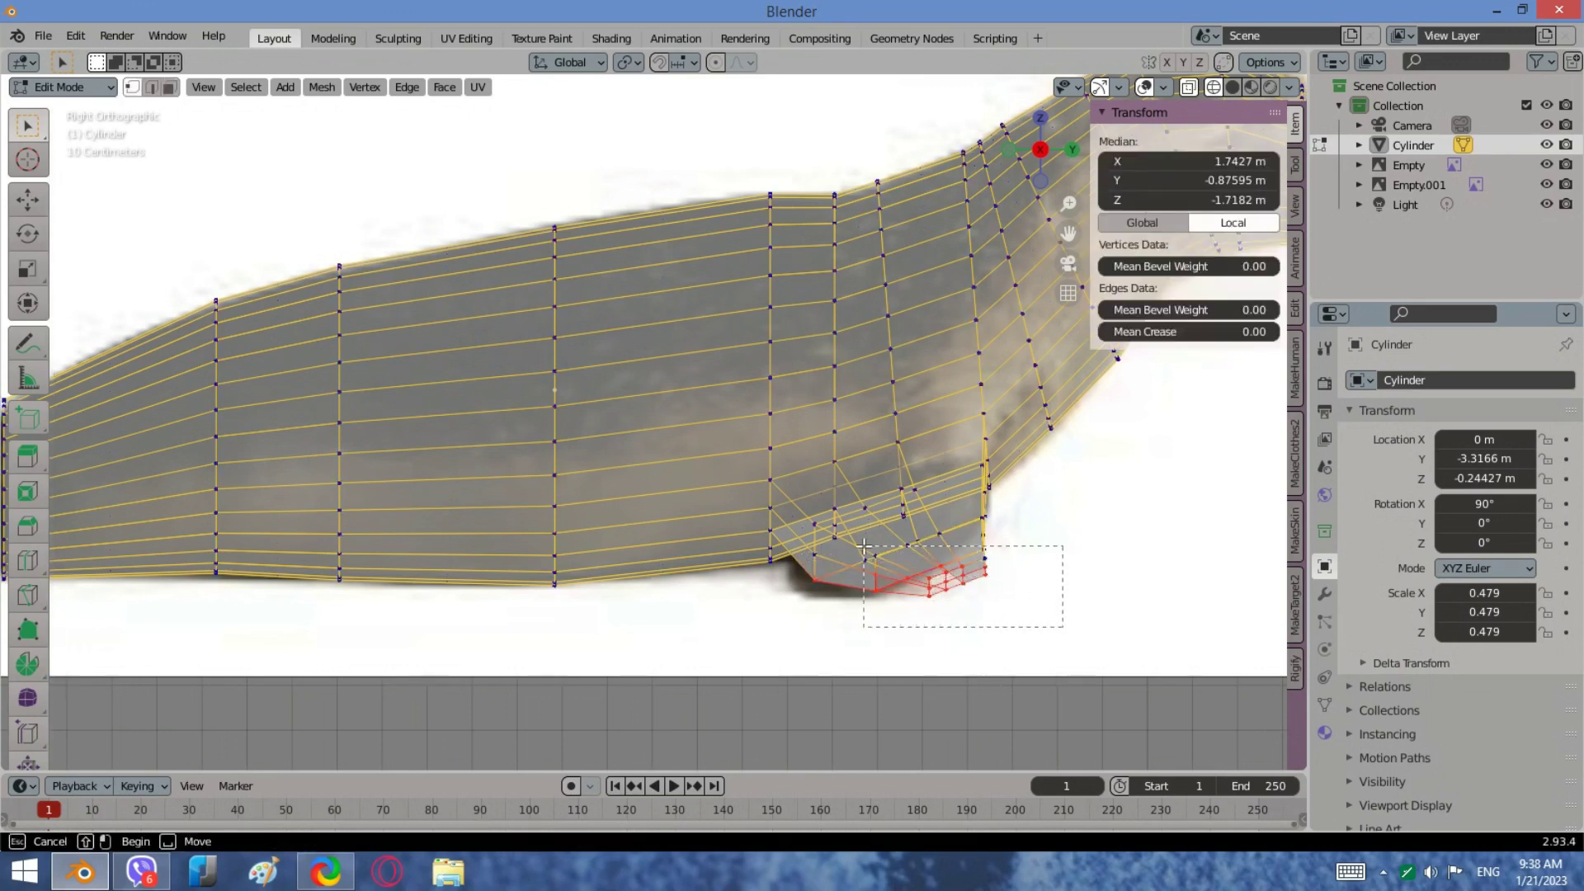
pyautogui.moveTo(864, 547); pyautogui.dragTo(864, 546)
pyautogui.moveTo(1032, 576); pyautogui.dragTo(899, 520)
pyautogui.moveTo(1056, 543); pyautogui.dragTo(972, 513)
# Step: Move the selected flipper vertices along Y toward the tail, then adjust their scale and position against the side-view reference
pyautogui.press('g')
pyautogui.press('y')
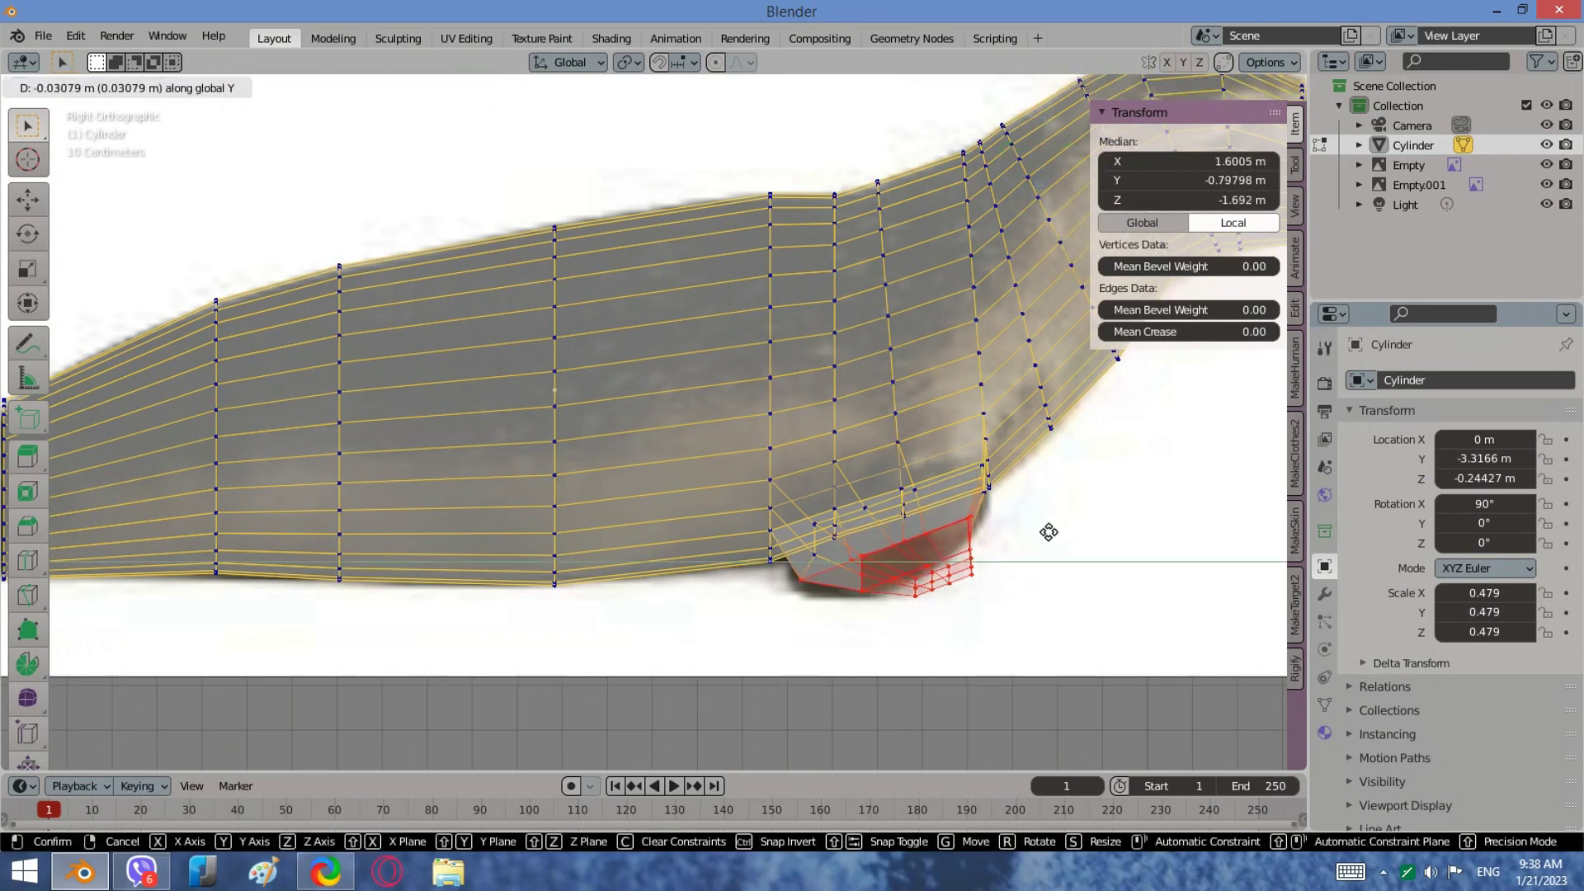
pyautogui.click(1064, 539)
pyautogui.press('s')
pyautogui.click(1047, 541)
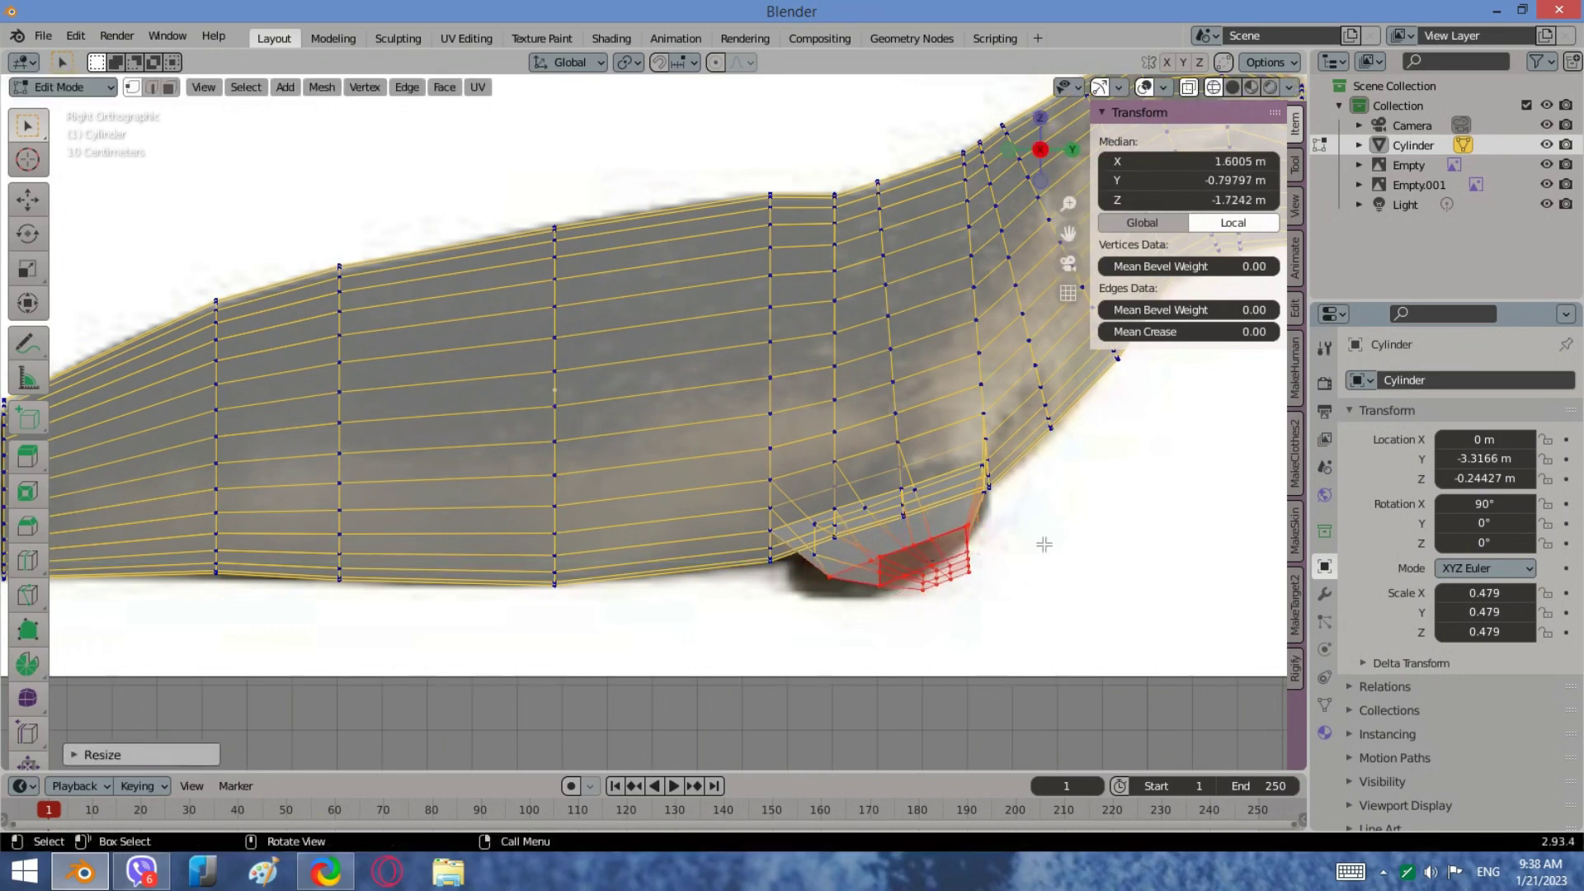
pyautogui.press('g')
pyautogui.click(1033, 542)
# Step: Shrink the selected flipper vertices along Y and move them onto the side-view flipper, checking the fit from behind
pyautogui.press('s')
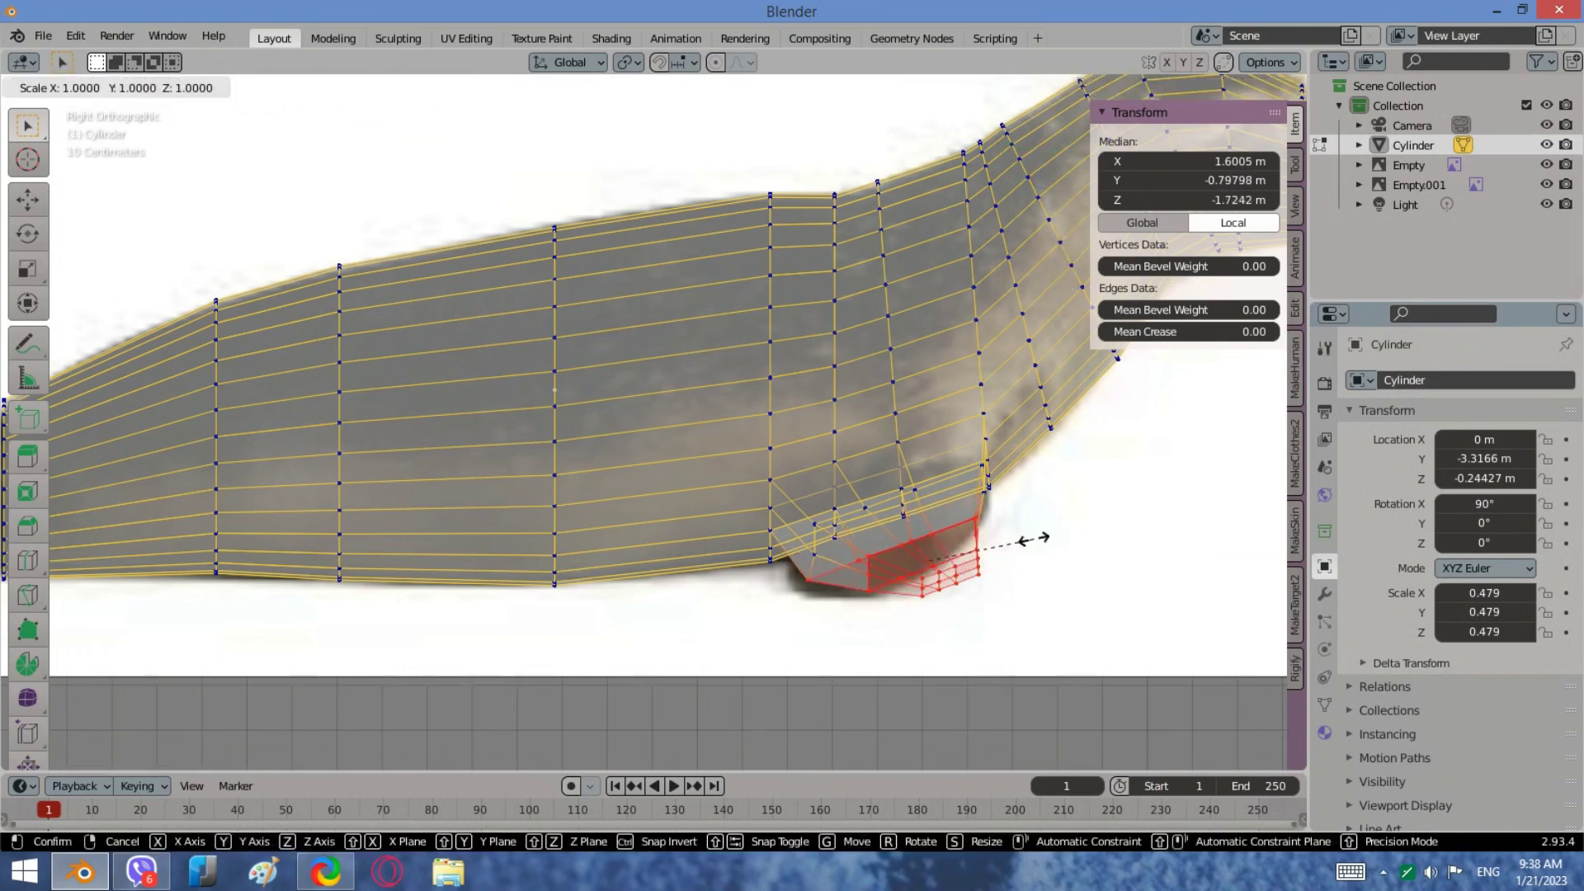
pyautogui.press('y')
pyautogui.click(1024, 537)
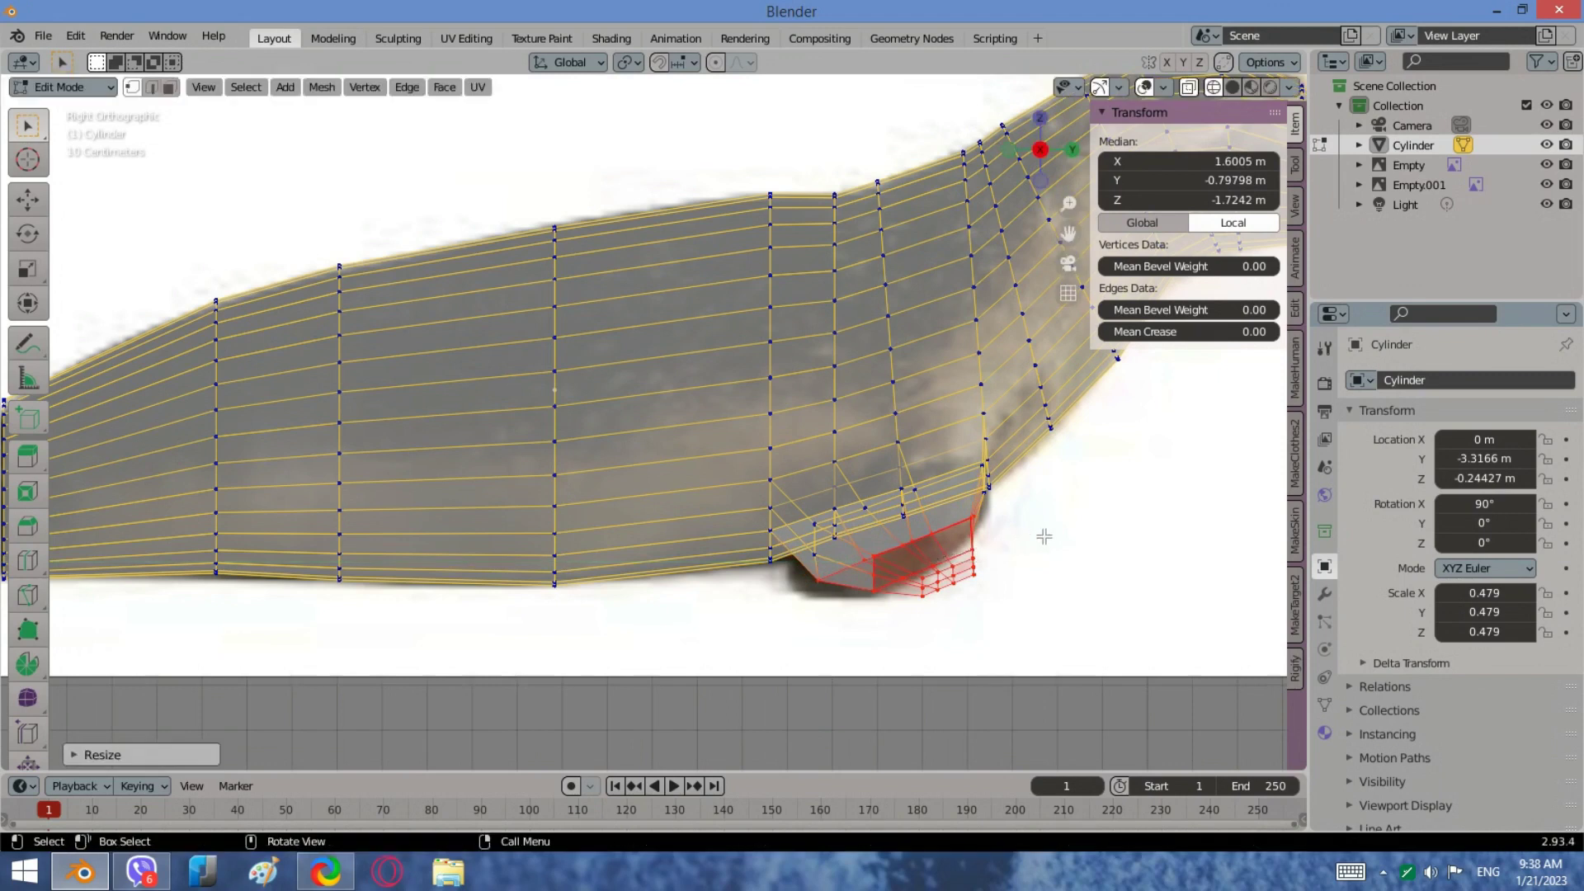
pyautogui.press('g')
pyautogui.click(1043, 544)
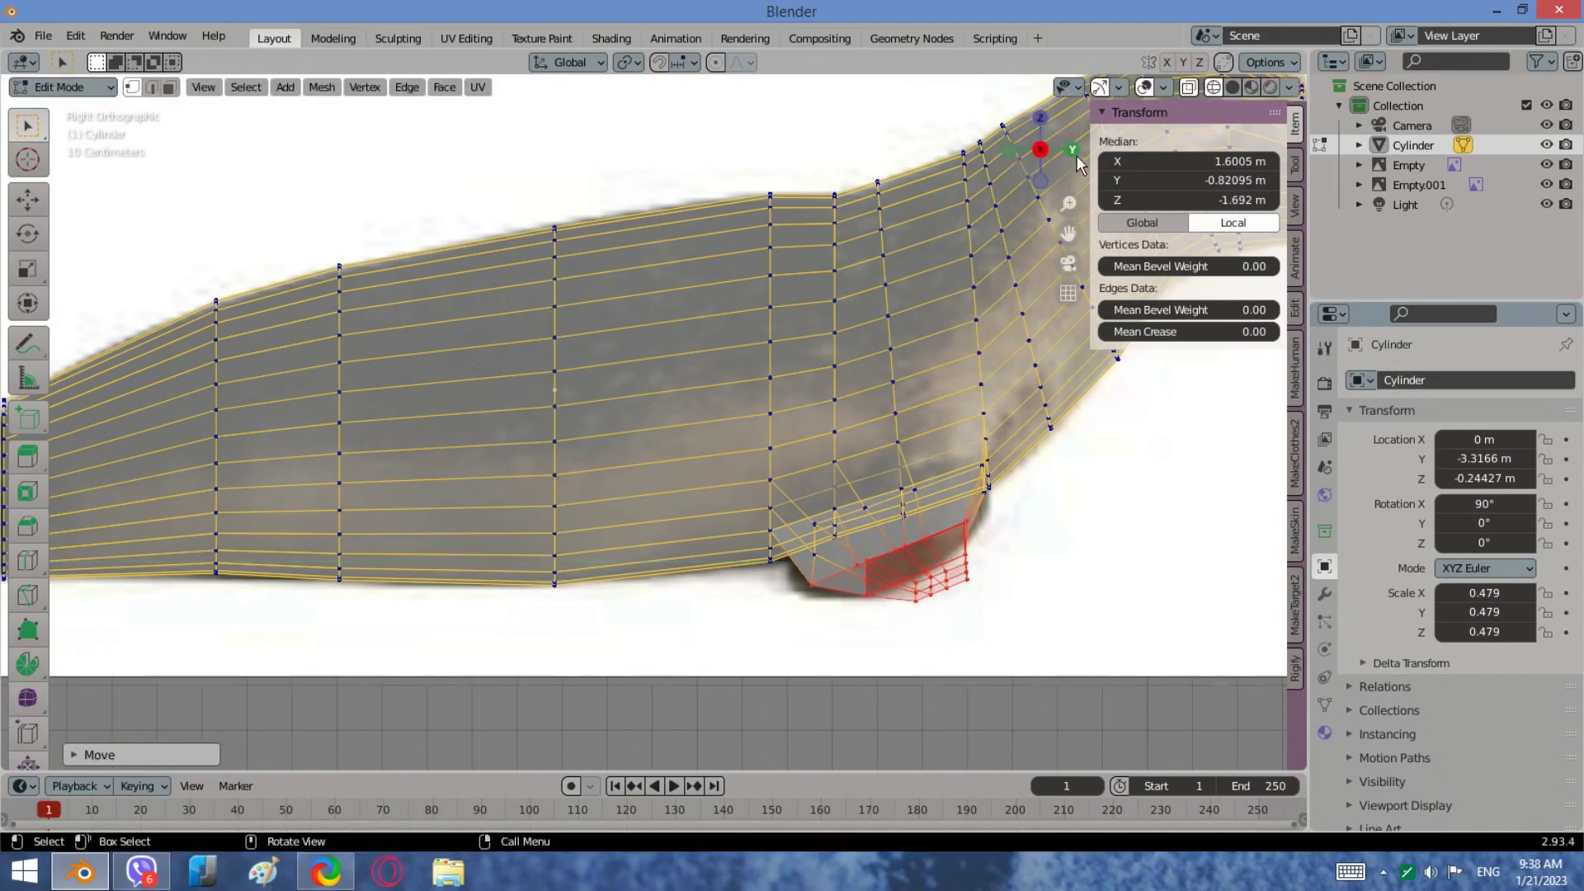
pyautogui.click(1073, 151)
pyautogui.scroll(-1, 654, 559)
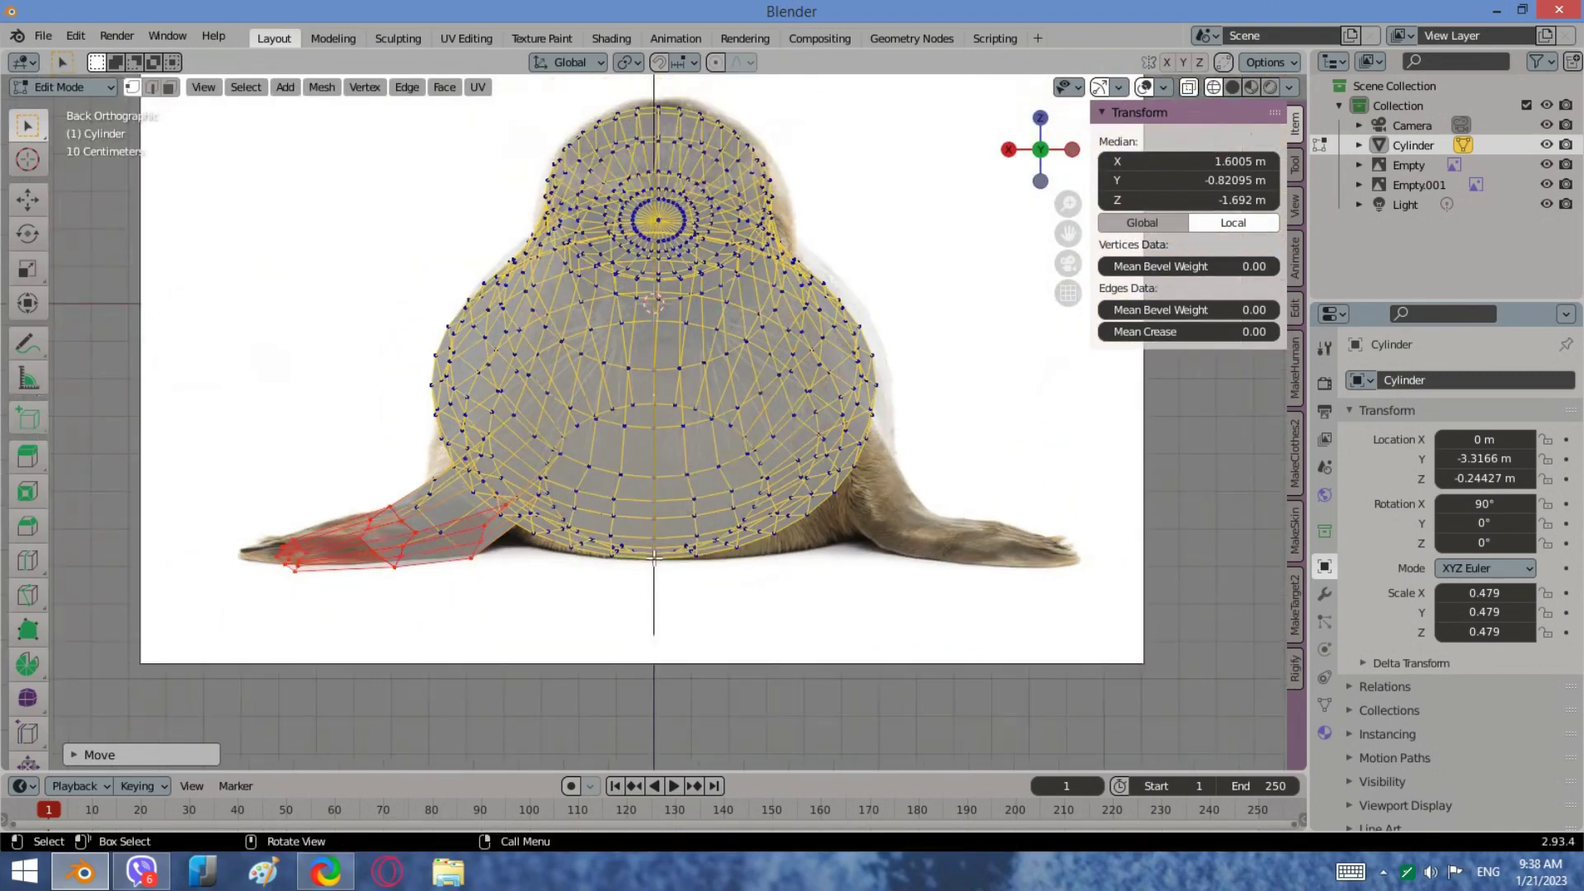
# Step: Deselect the finished flipper and switch to face selection on the underside of the body
pyautogui.moveTo(892, 515); pyautogui.dragTo(906, 466, button='middle')
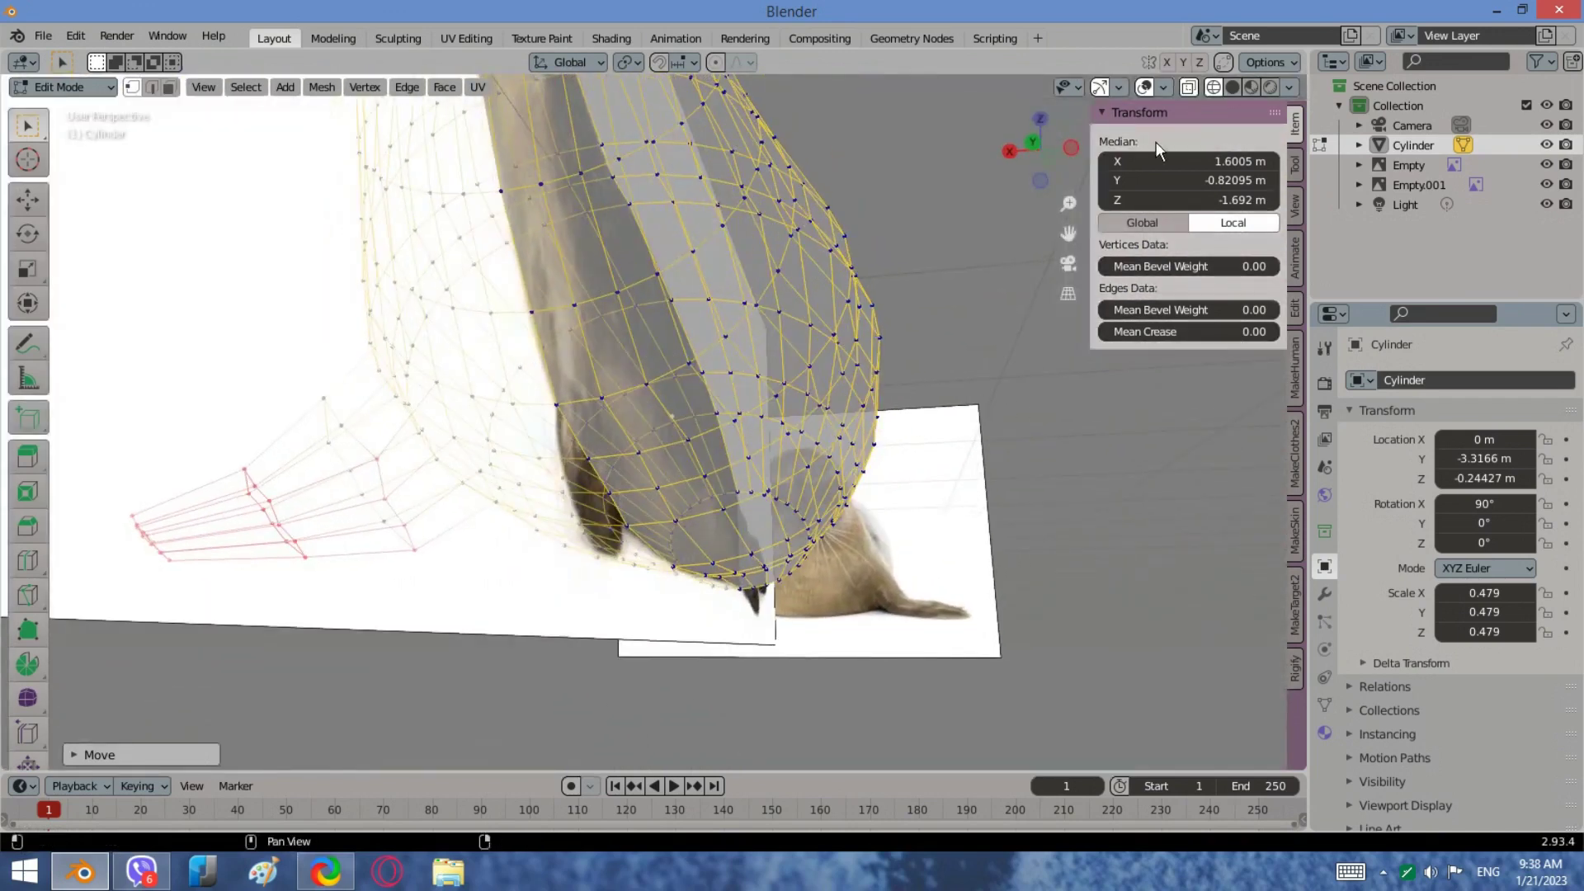
pyautogui.moveTo(949, 322); pyautogui.dragTo(557, 276, button='middle')
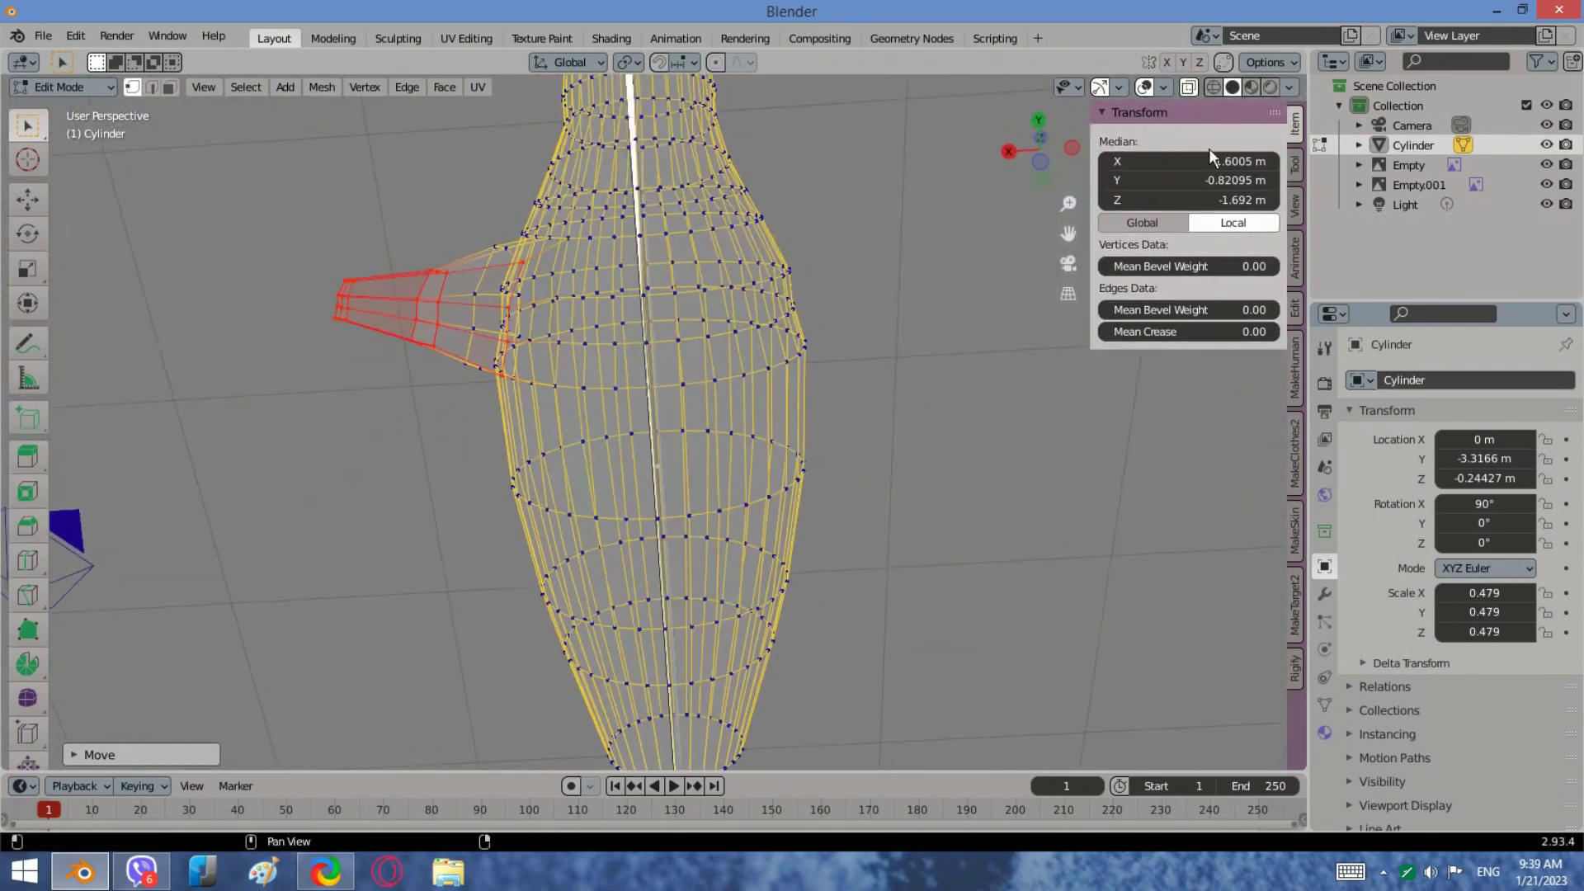
pyautogui.hotkey('alt', 'a')
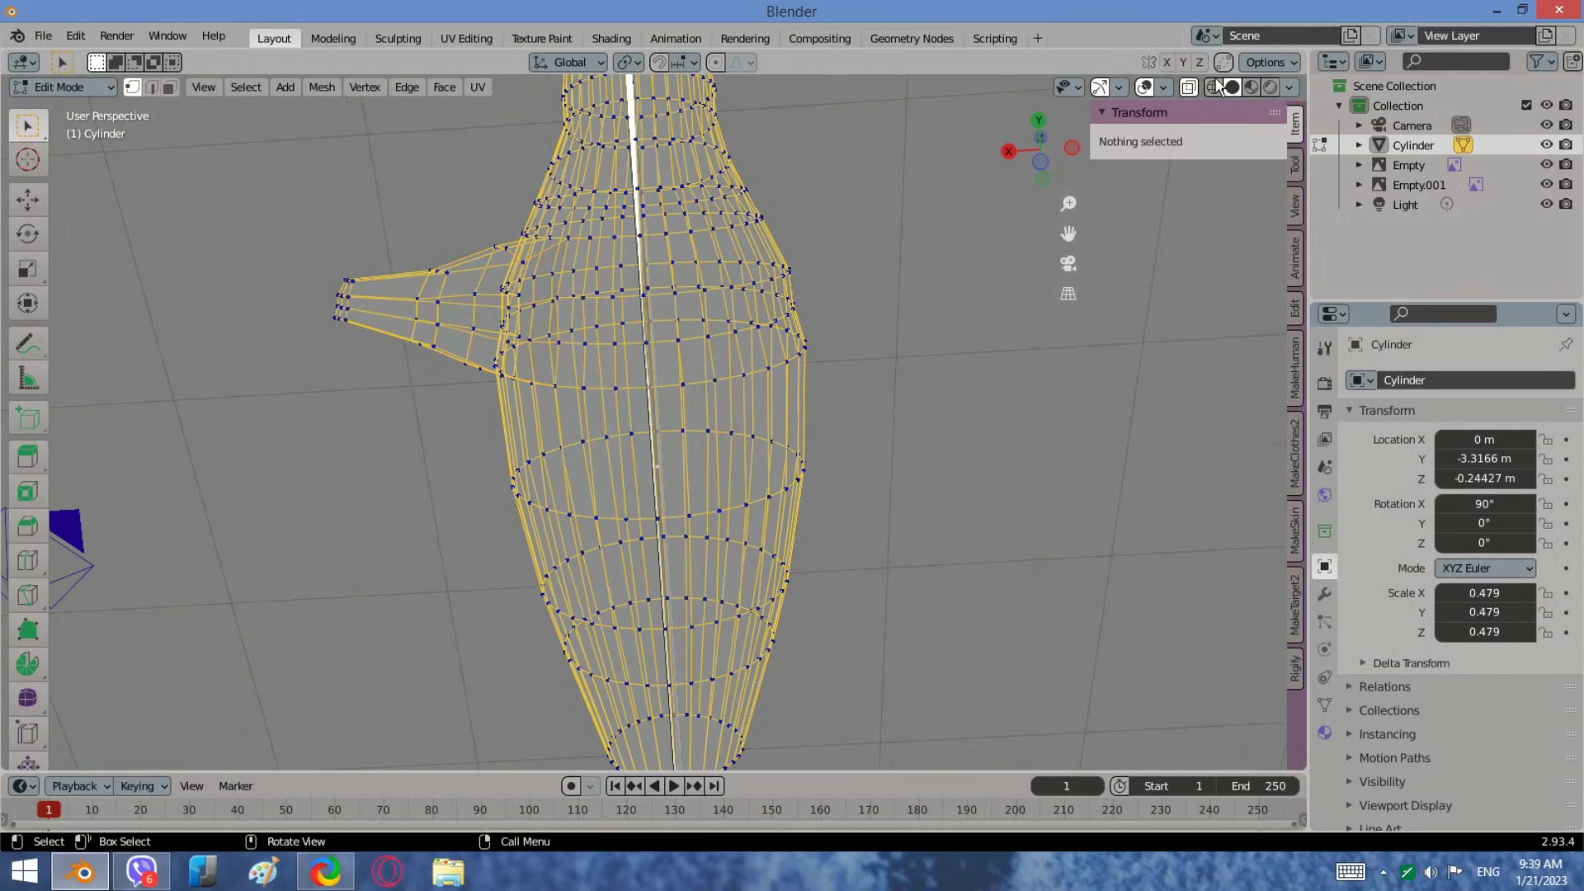
pyautogui.moveTo(602, 244); pyautogui.dragTo(615, 275, button='middle')
pyautogui.moveTo(741, 389); pyautogui.dragTo(755, 376, button='middle')
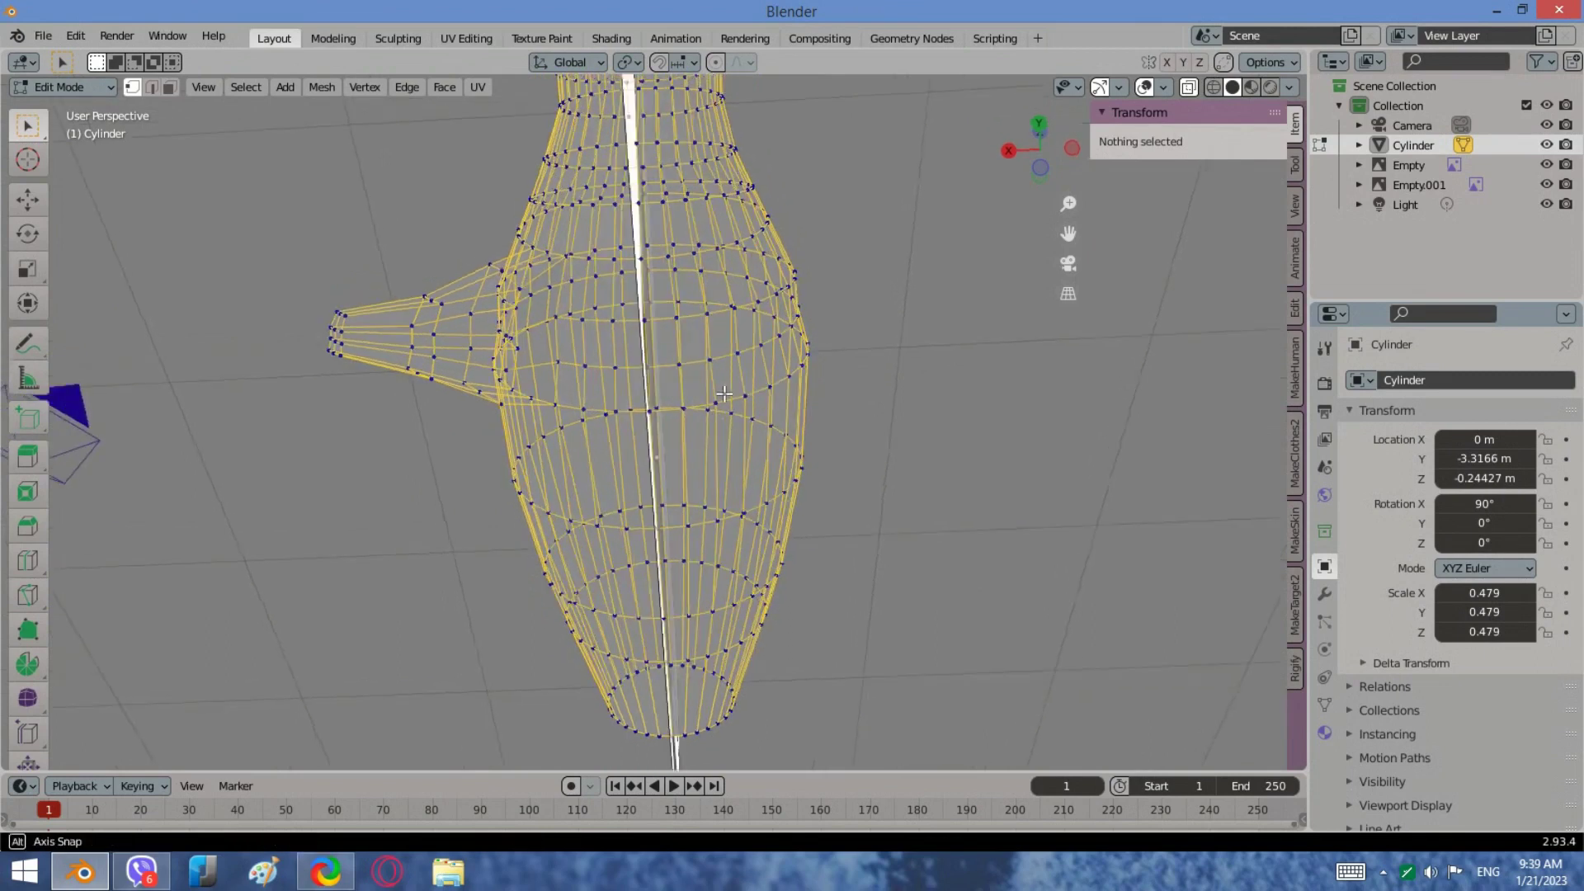
pyautogui.keyDown('shift'); pyautogui.click(763, 380); pyautogui.keyUp('shift')
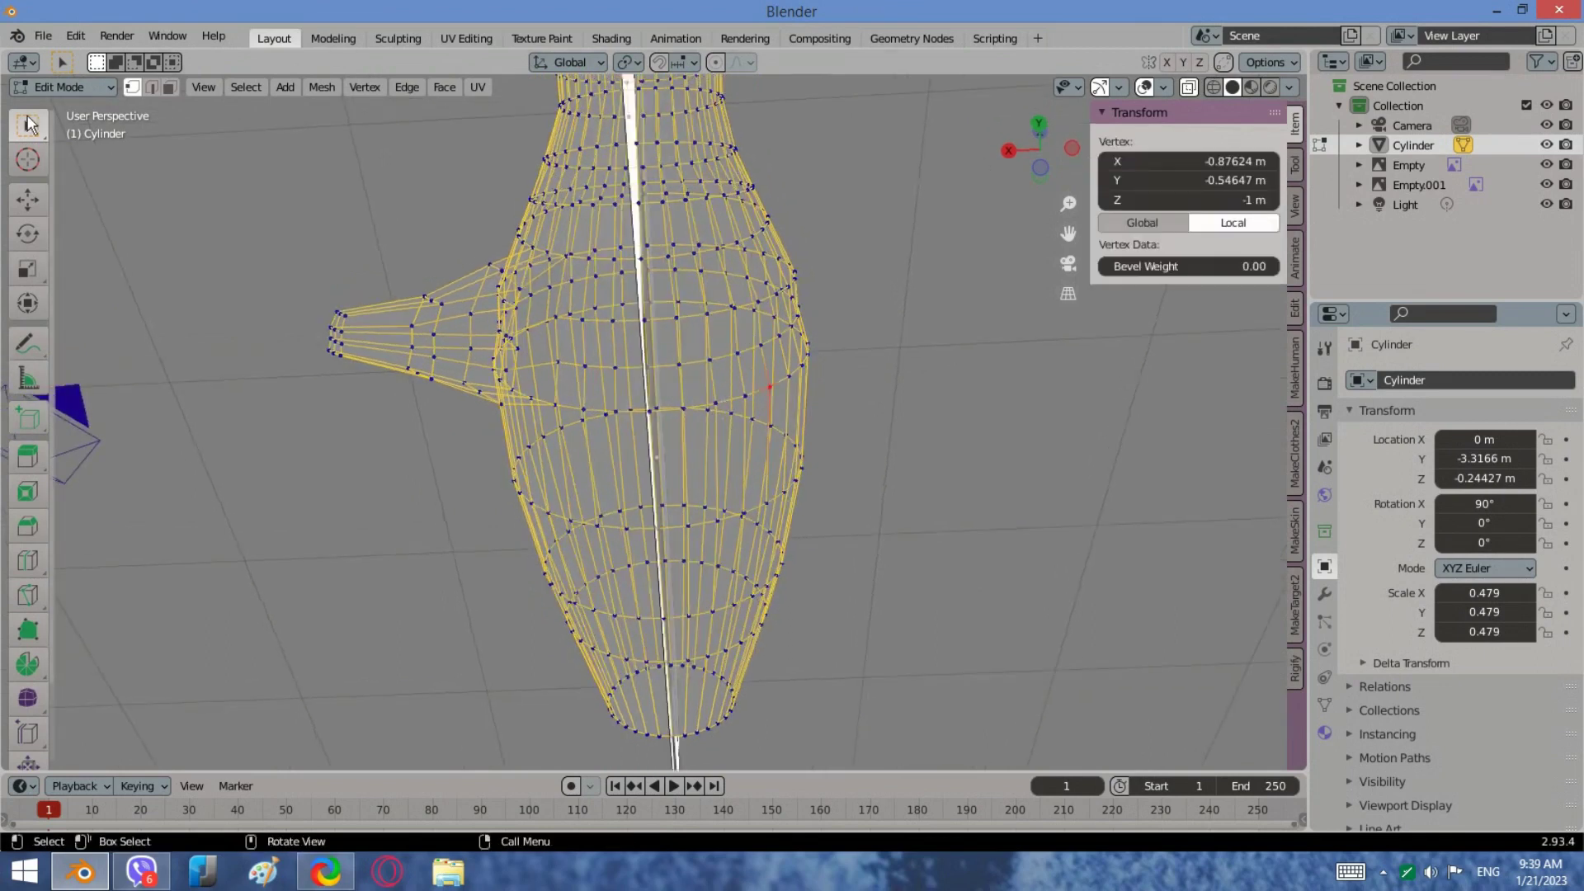
pyautogui.click(175, 87)
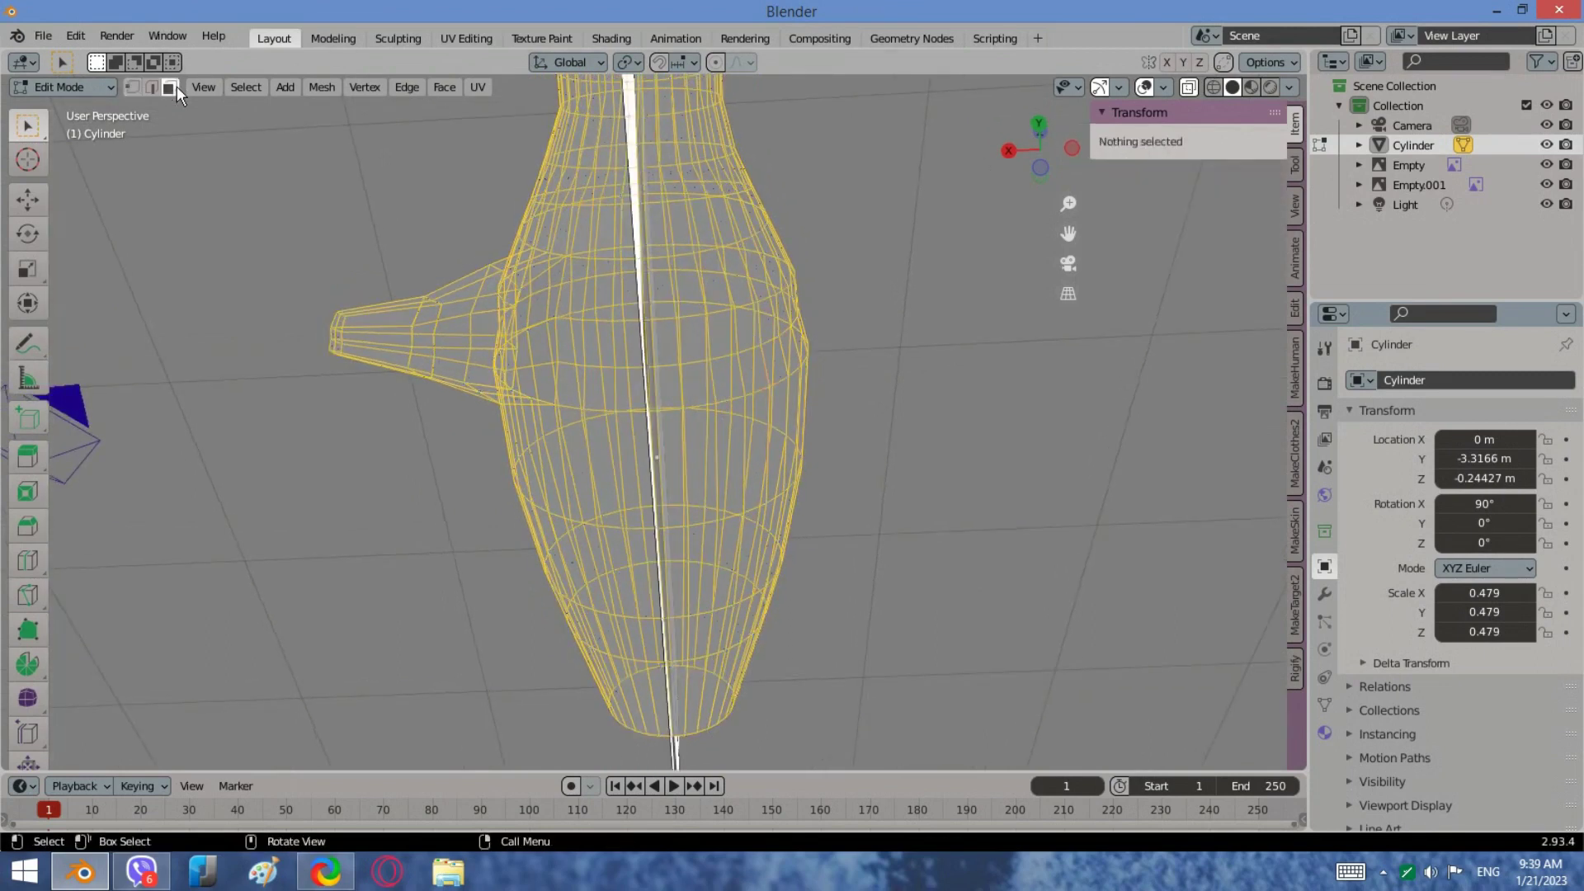
# Step: Select the first body faces on the lower flank opposite the finished flipper as the base of a second flipper
pyautogui.click(755, 376)
pyautogui.keyDown('shift'); pyautogui.click(747, 336); pyautogui.keyUp('shift')
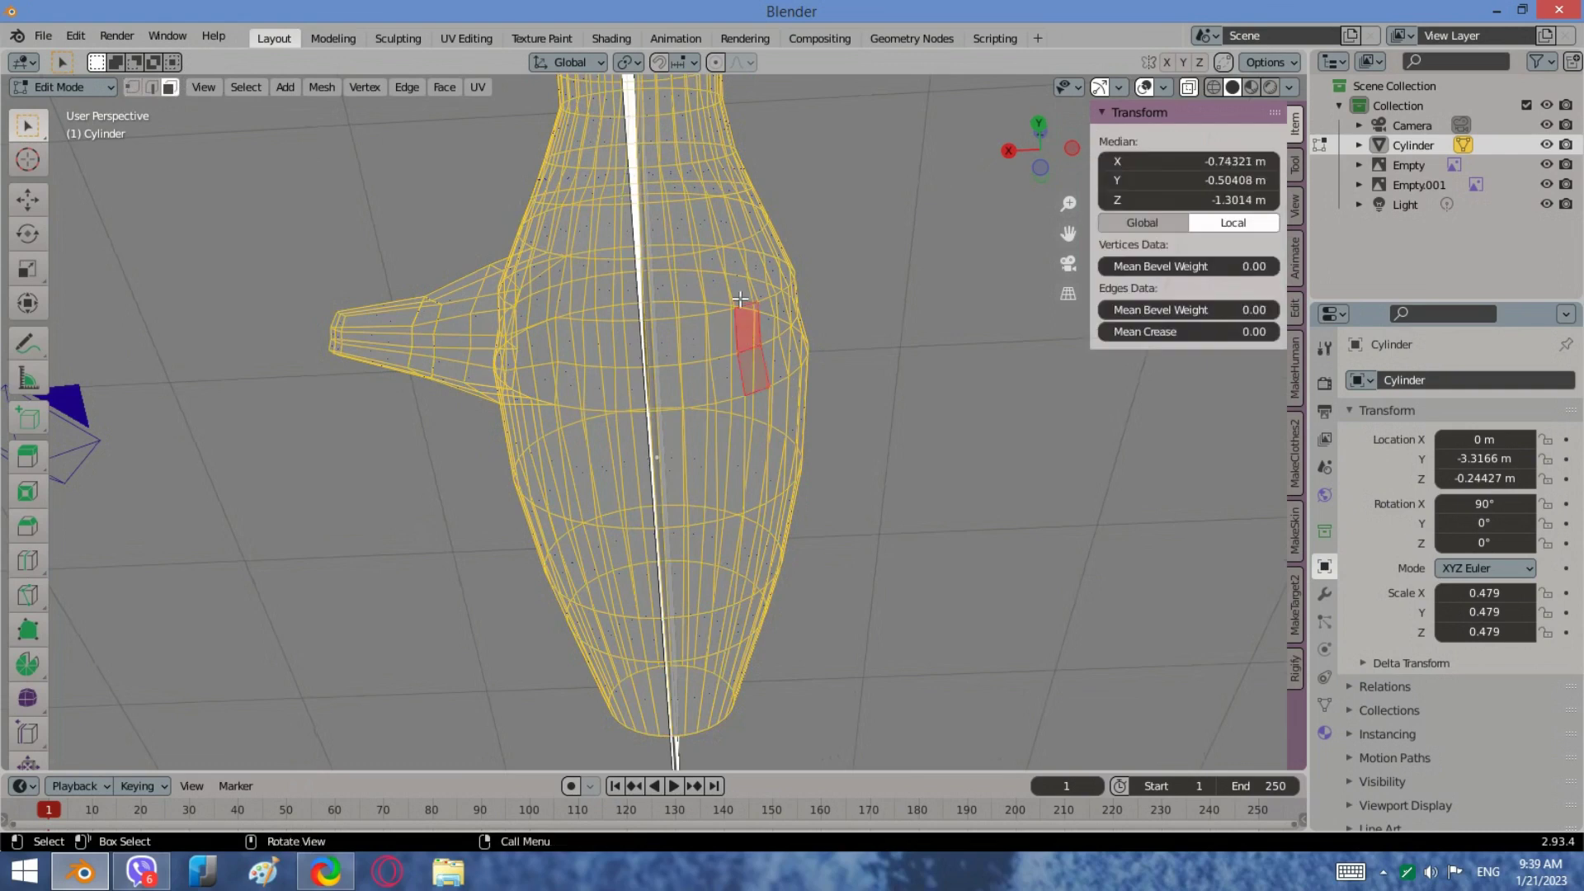
pyautogui.keyDown('shift'); pyautogui.click(738, 291); pyautogui.keyUp('shift')
pyautogui.moveTo(739, 292); pyautogui.dragTo(774, 274, button='middle')
pyautogui.keyDown('ctrl'); pyautogui.moveTo(789, 293); pyautogui.dragTo(685, 212); pyautogui.keyUp('ctrl')
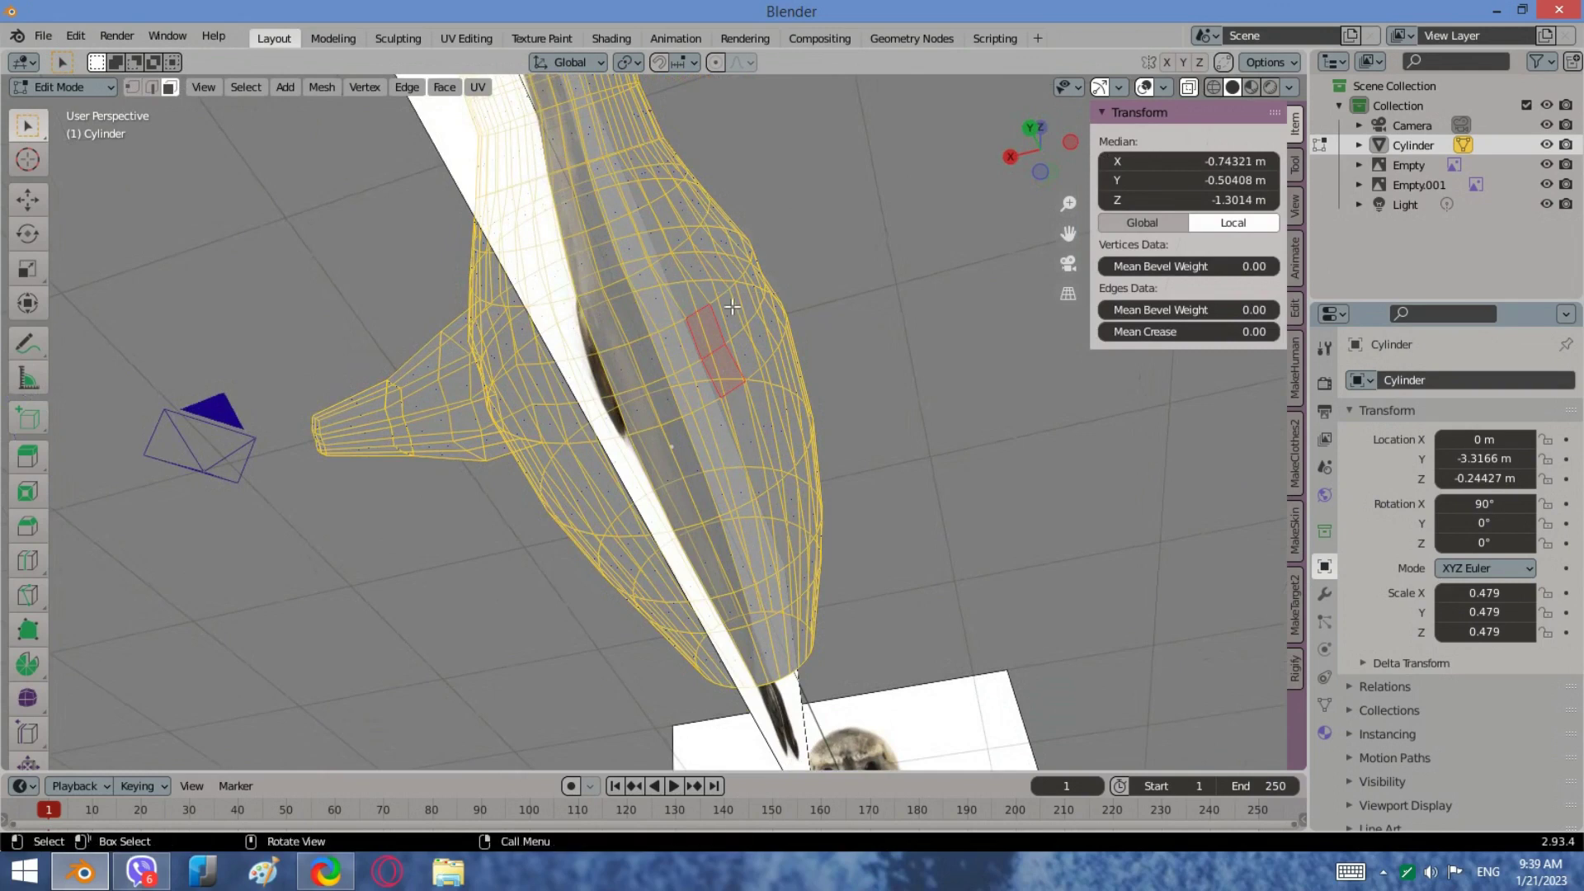
pyautogui.moveTo(696, 311); pyautogui.dragTo(762, 356, button='middle')
pyautogui.keyDown('shift'); pyautogui.click(745, 297); pyautogui.keyUp('shift')
pyautogui.click(1035, 154)
pyautogui.keyDown('shift'); pyautogui.click(743, 377); pyautogui.keyUp('shift')
pyautogui.scroll(2, 786, 427)
pyautogui.keyDown('shift'); pyautogui.click(763, 354); pyautogui.keyUp('shift')
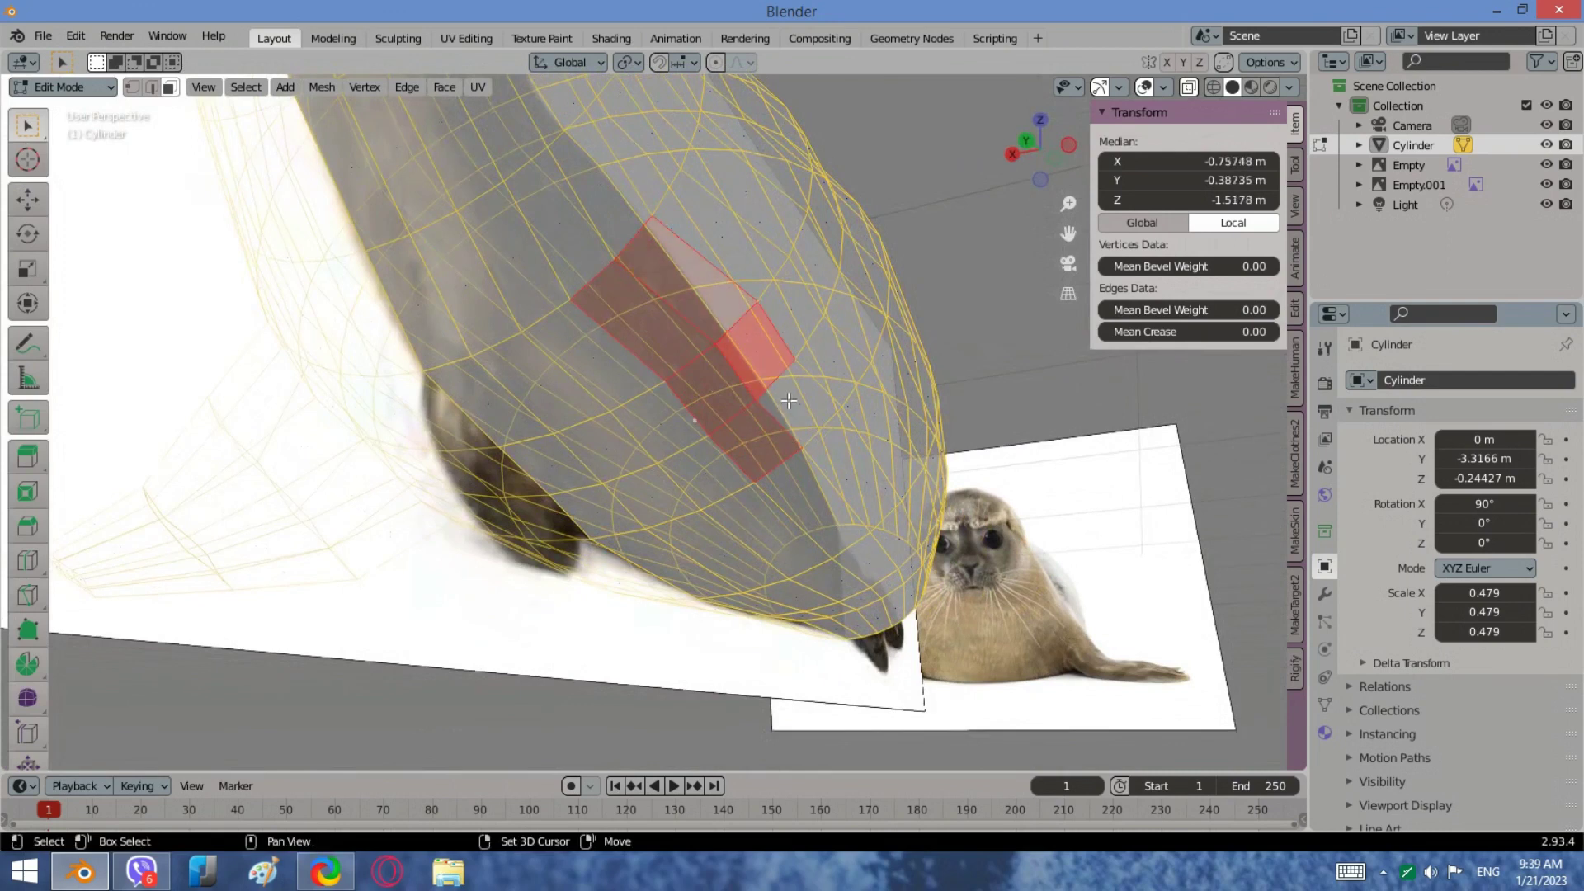
# Step: Complete the flipper base as a two-by-three patch of adjoining flank faces, undoing any wrongly picked face
pyautogui.keyDown('shift'); pyautogui.click(789, 401); pyautogui.keyUp('shift')
pyautogui.keyDown('shift'); pyautogui.click(819, 426); pyautogui.keyUp('shift')
pyautogui.keyDown('shift'); pyautogui.click(824, 407); pyautogui.keyUp('shift')
pyautogui.scroll(3, 827, 443)
pyautogui.hotkey('ctrl', 'z')
pyautogui.moveTo(818, 440)
pyautogui.mouseDown(button='middle')
pyautogui.moveTo(847, 438)
pyautogui.moveTo(834, 442)
pyautogui.mouseUp(button='middle')
pyautogui.keyDown('shift'); pyautogui.click(697, 443); pyautogui.keyUp('shift')
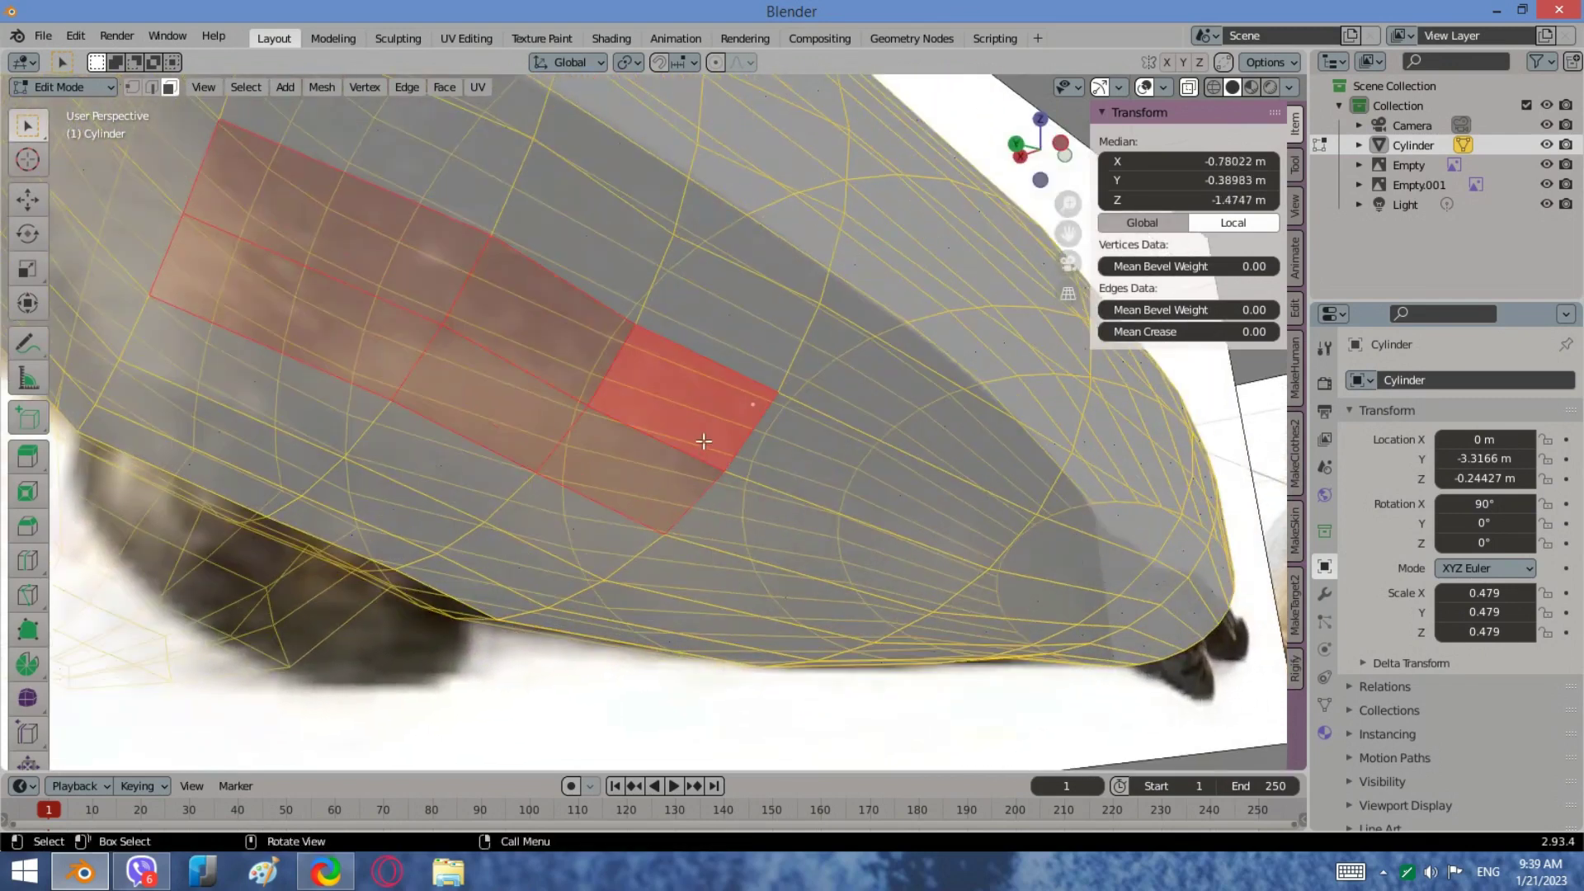
# Step: Extrude the selected flank faces outward about 0.1 m toward the second flipper in the back view
pyautogui.scroll(-4, 707, 443)
pyautogui.click(1020, 155)
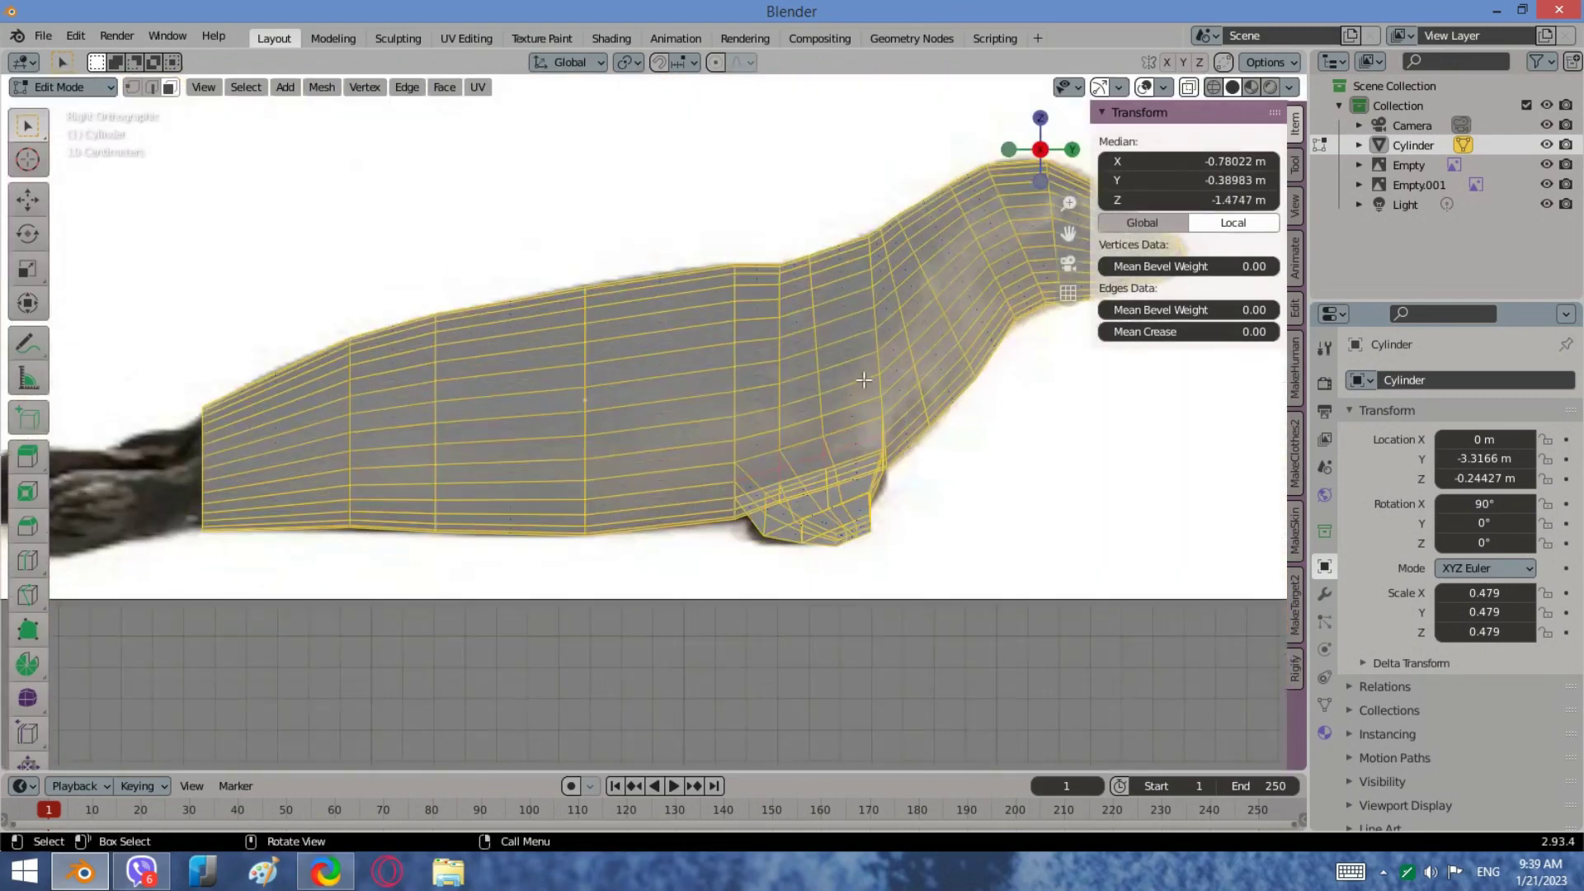
pyautogui.click(1071, 149)
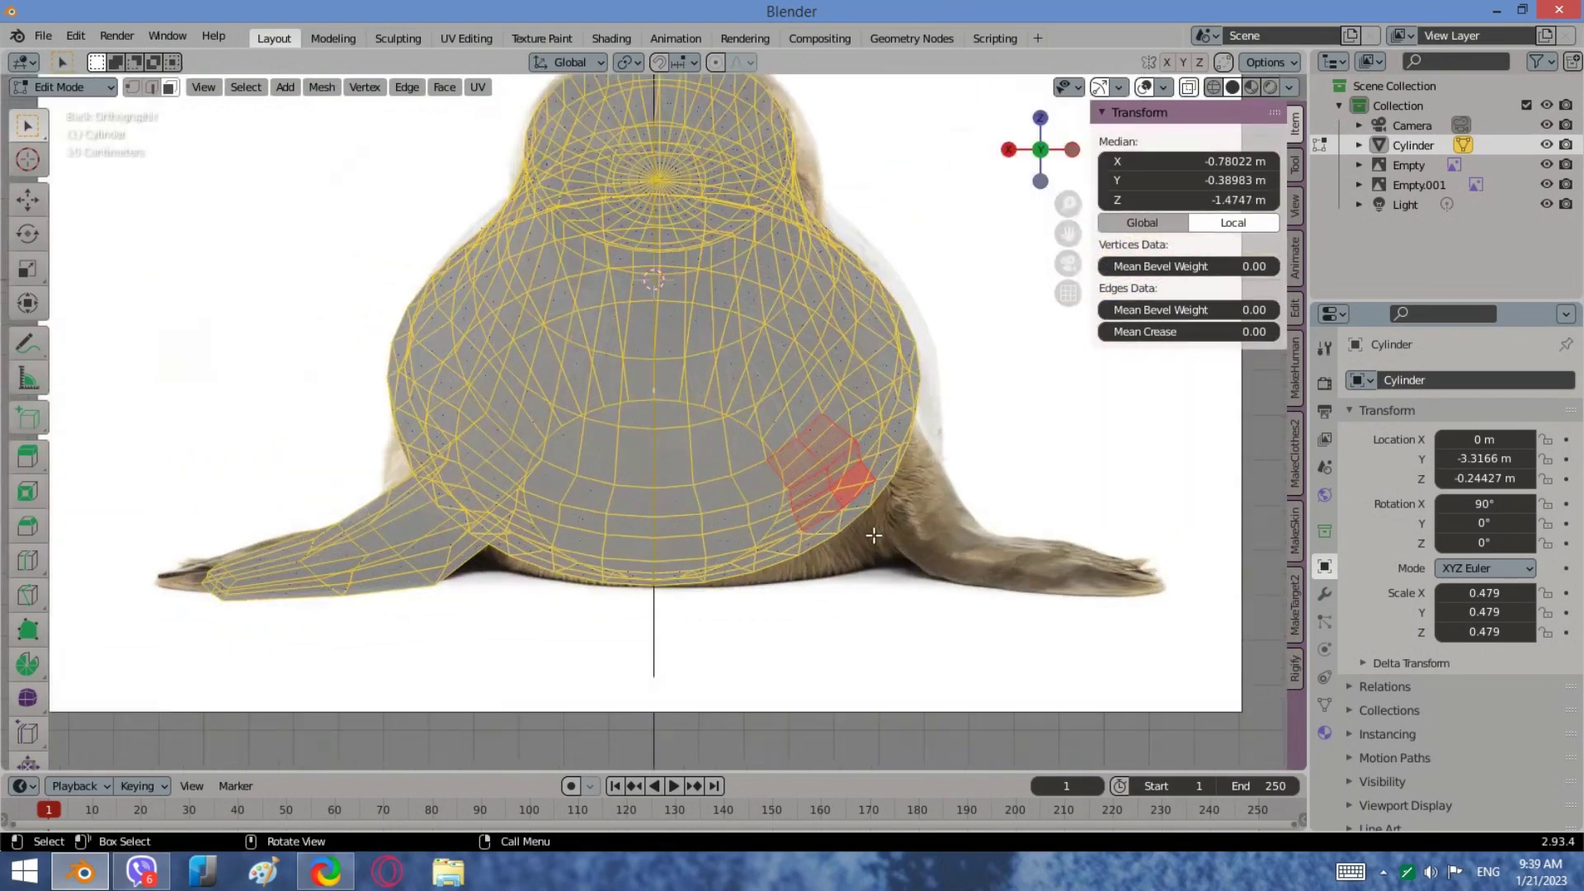
pyautogui.press('e')
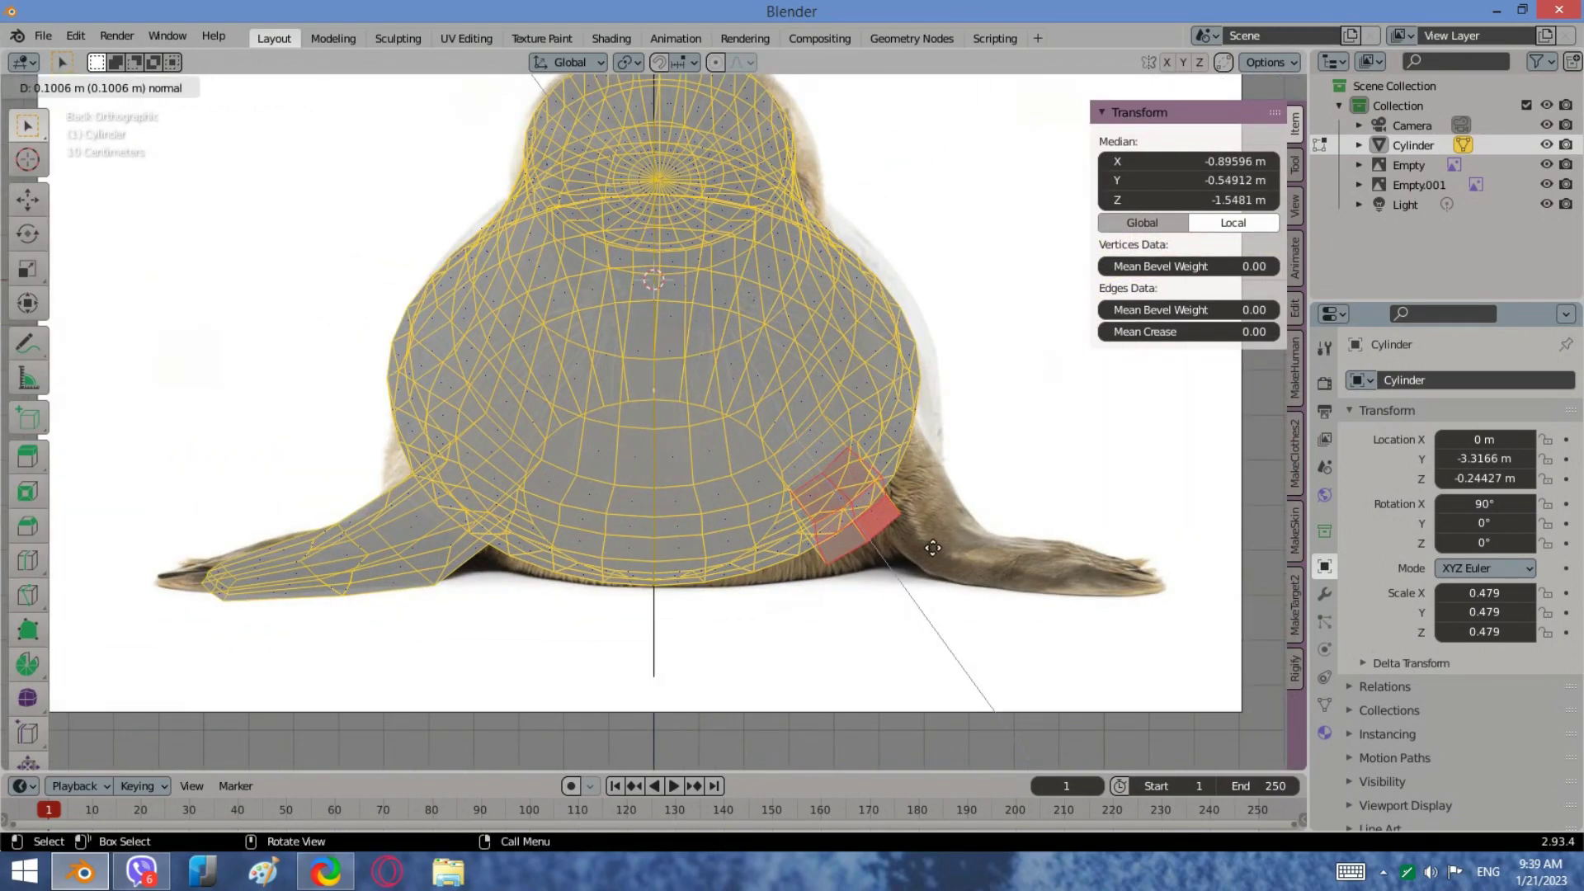
pyautogui.click(939, 557)
# Step: Nudge the extruded faces slightly along Y and shift them outward along X onto the reference flipper
pyautogui.press('g')
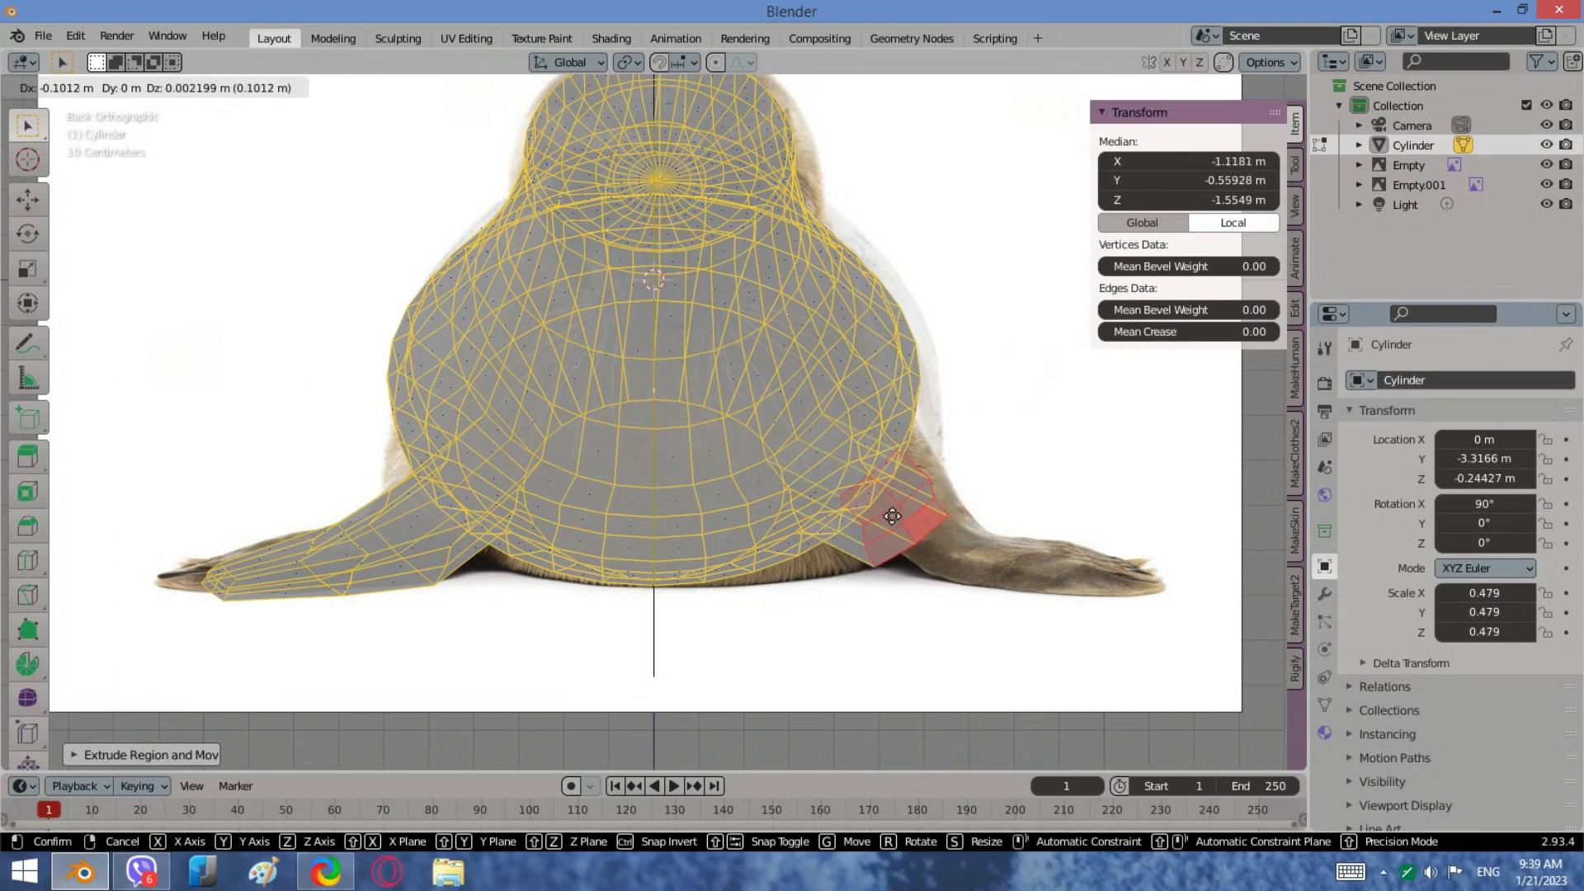
pyautogui.press('y')
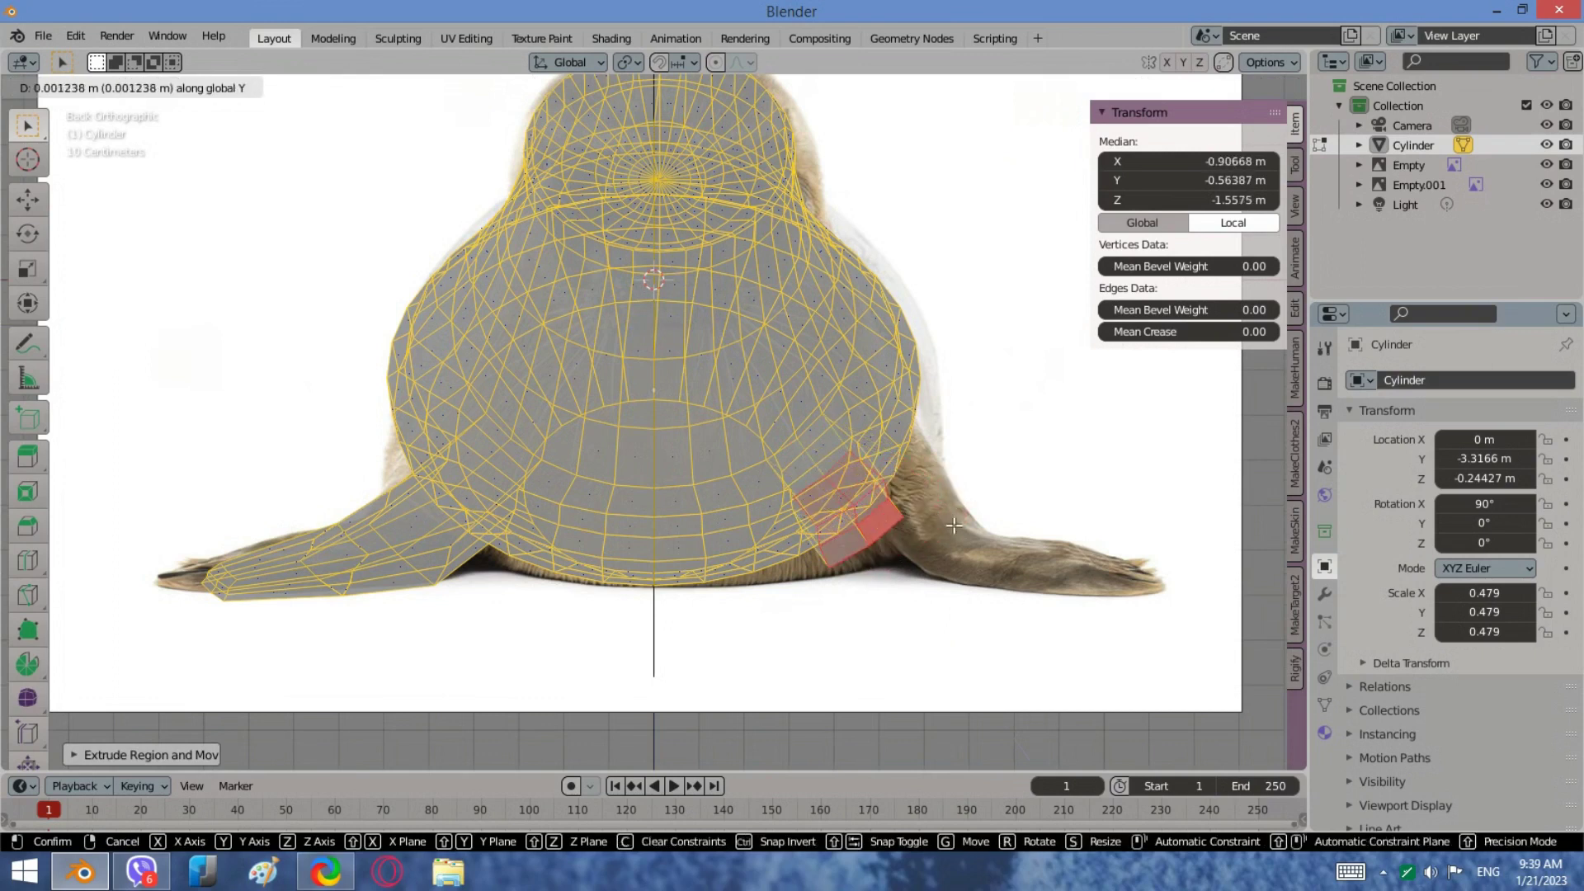
pyautogui.click(954, 526)
pyautogui.press('g')
pyautogui.press('x')
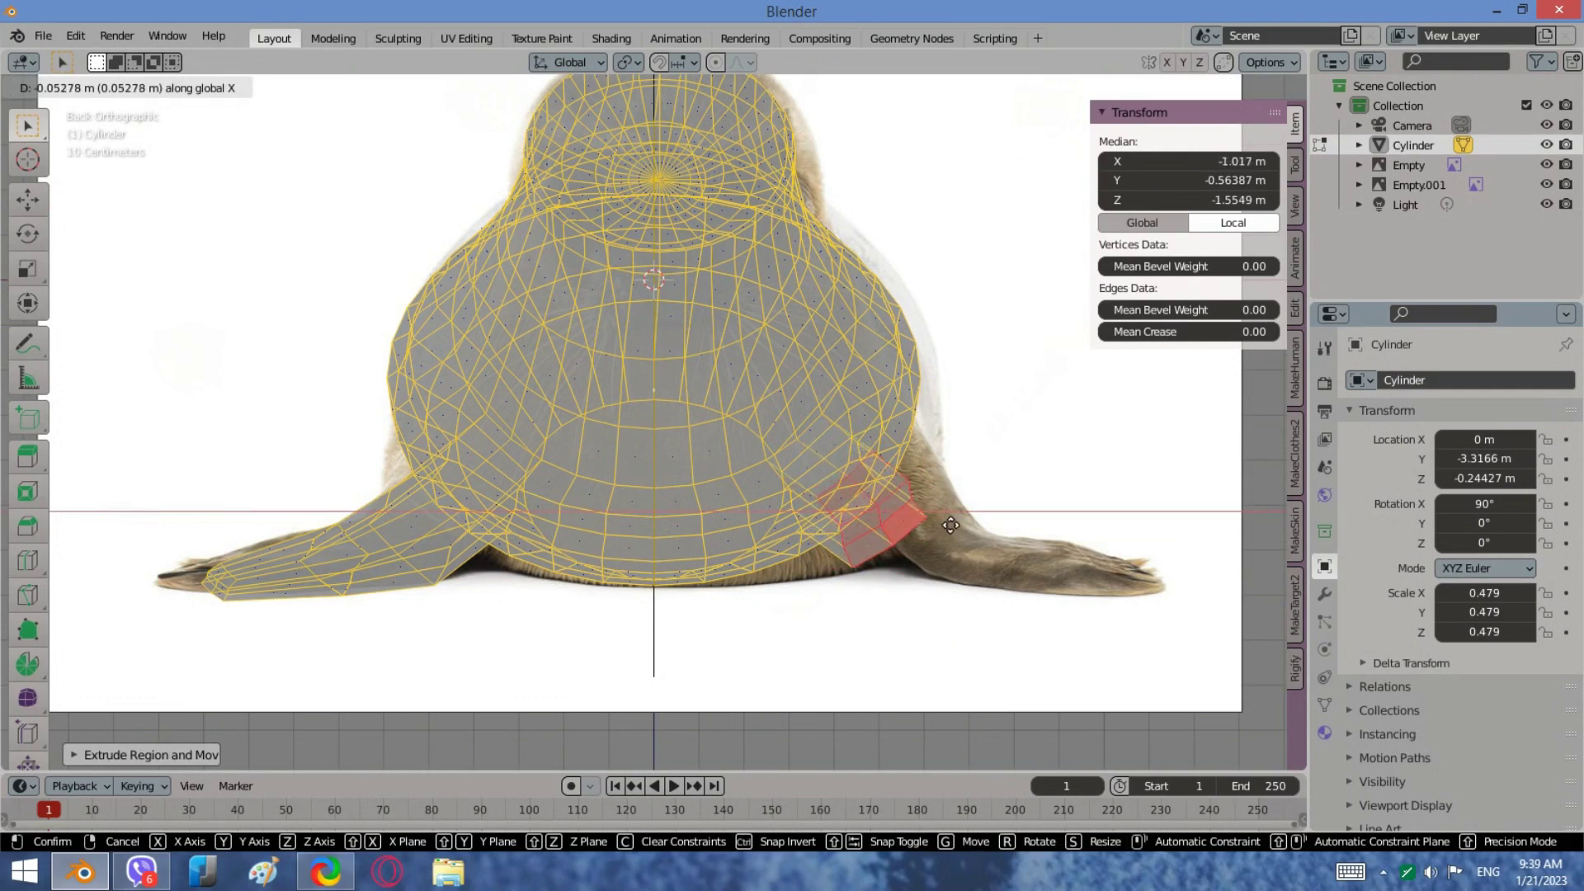
pyautogui.click(962, 525)
# Step: Reposition the extruded faces over the flipper root in the left side view
pyautogui.click(1072, 149)
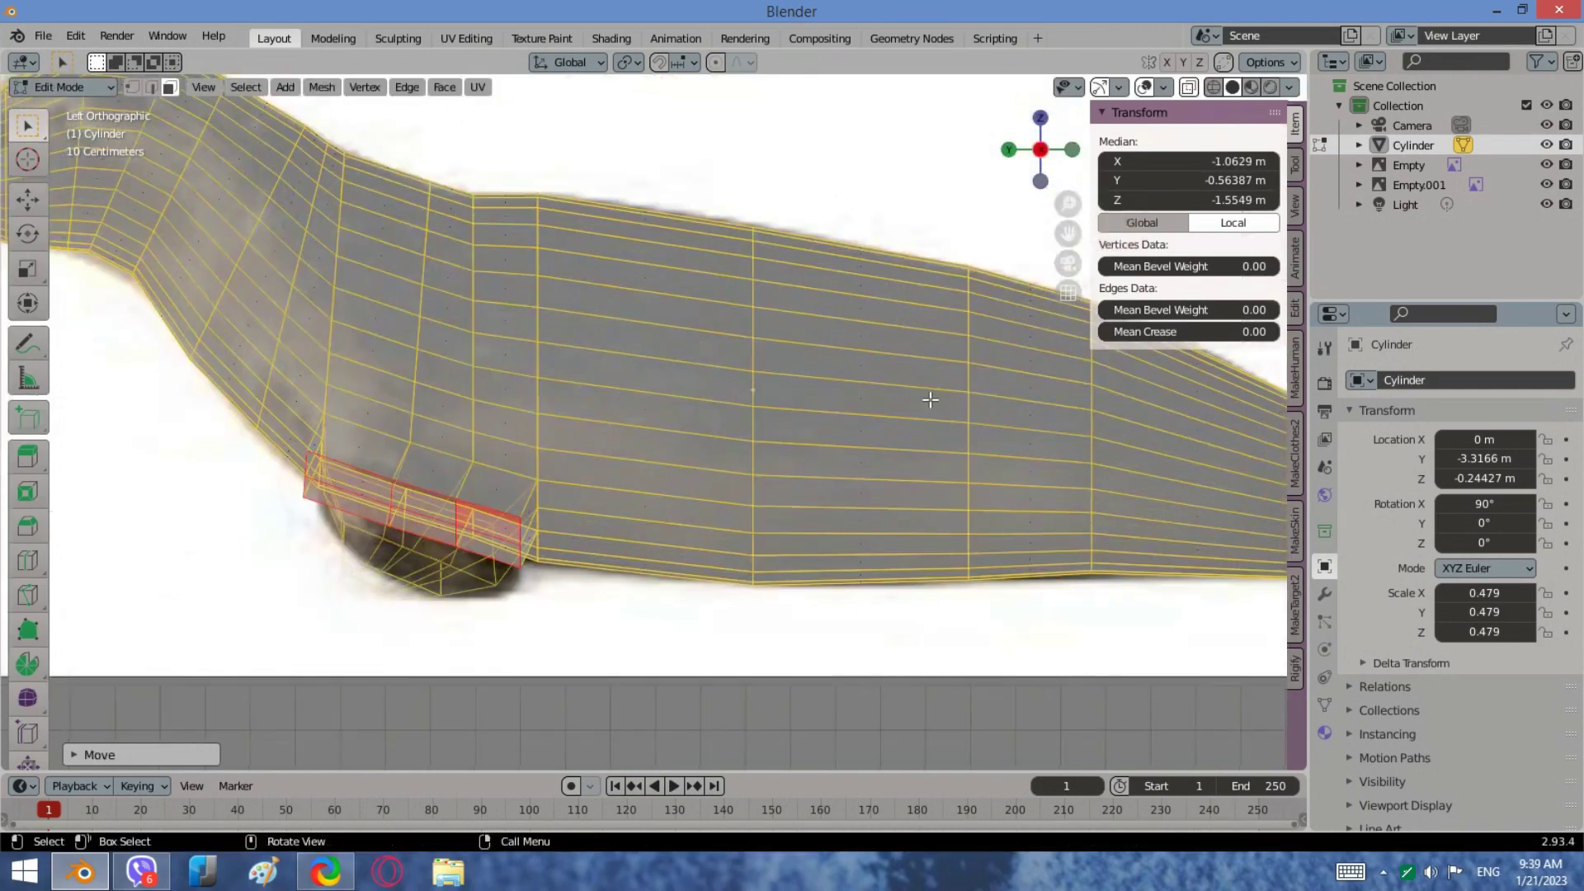
pyautogui.scroll(-2, 930, 400)
pyautogui.scroll(5, 585, 504)
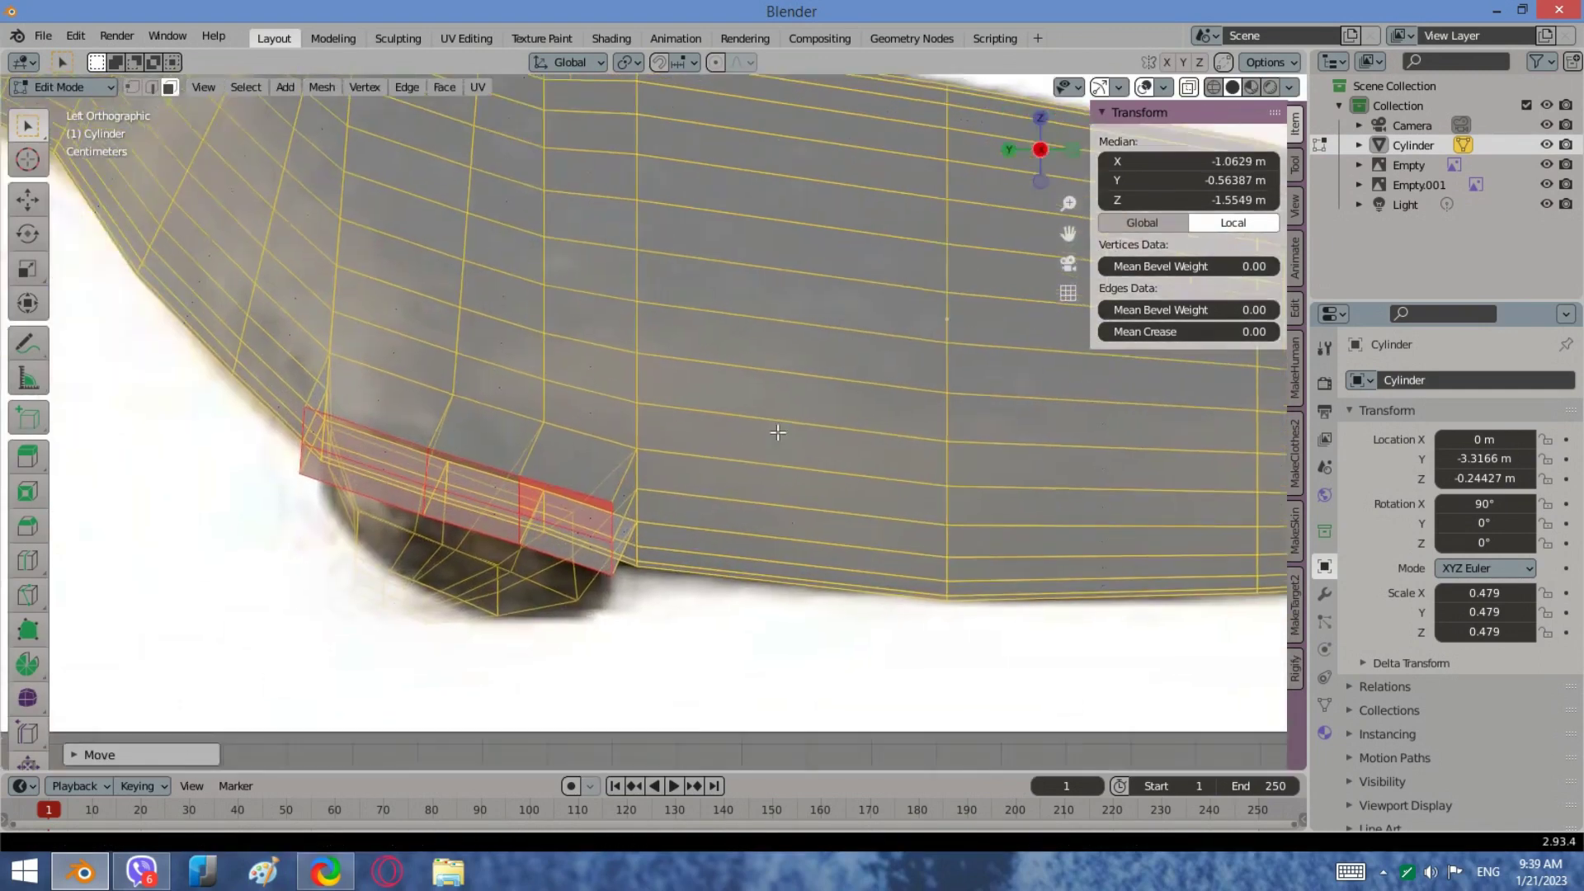
pyautogui.scroll(1, 590, 497)
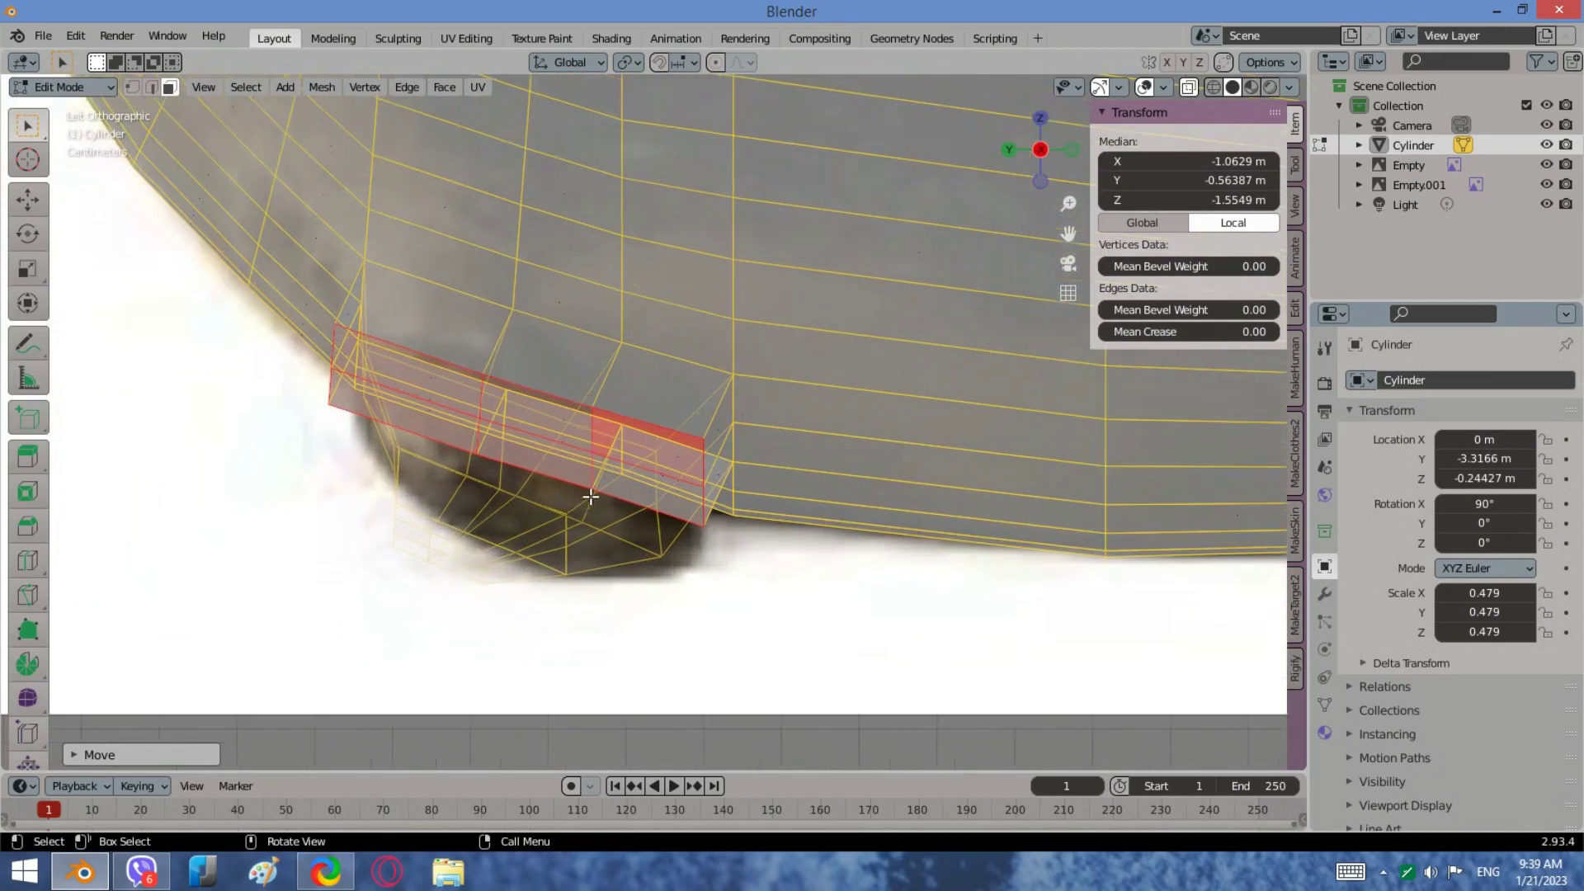
pyautogui.press('g')
pyautogui.click(707, 517)
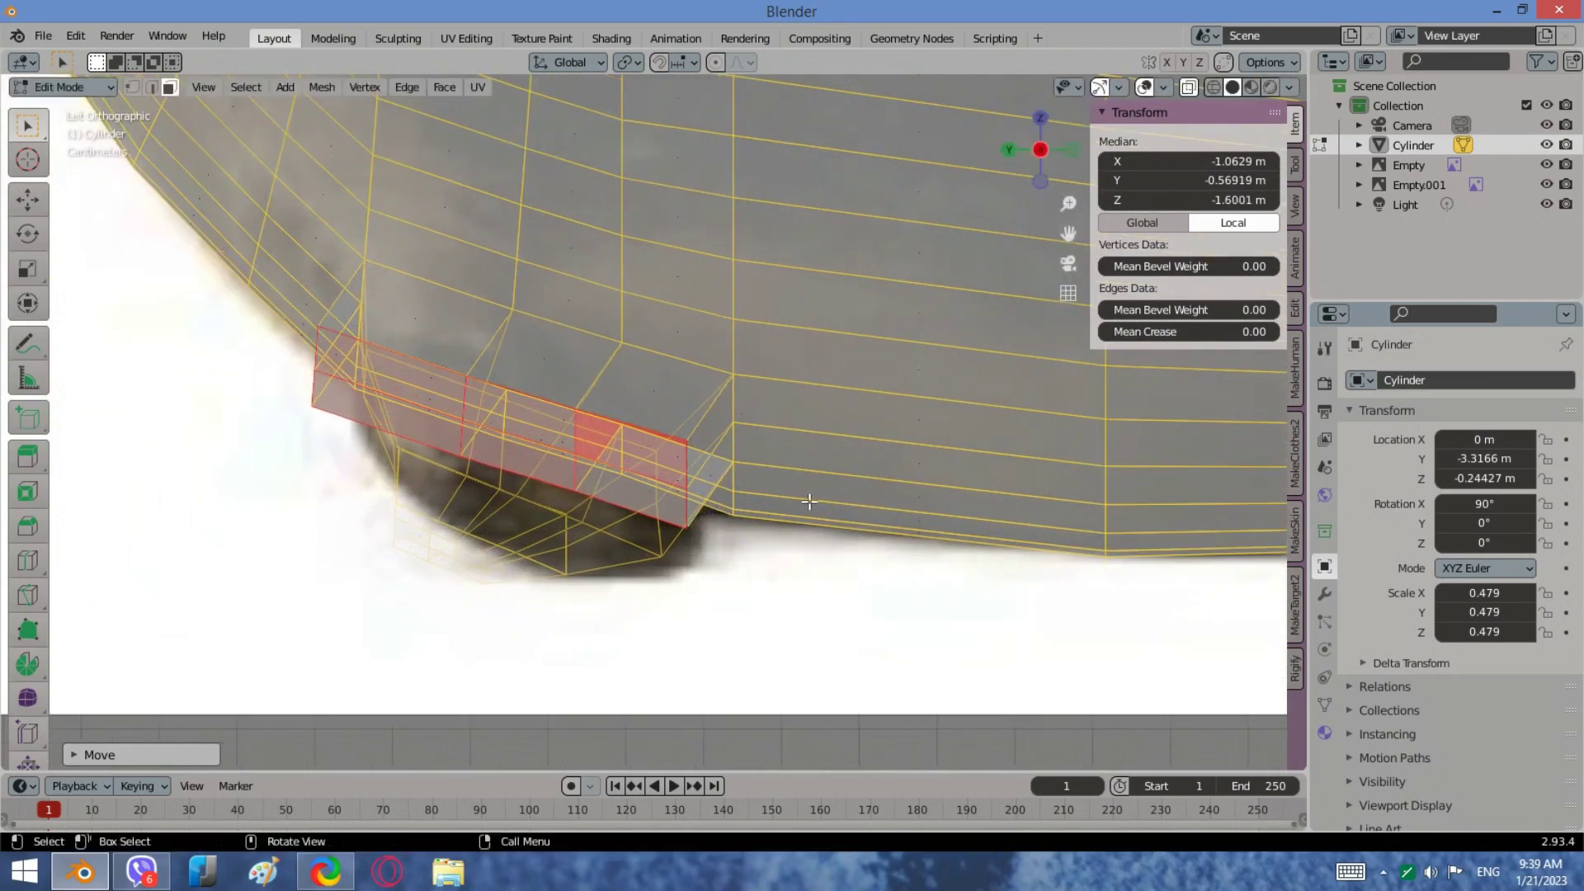
# Step: Scale the extruded faces down to about 0.9 and move them lower onto the side-view flipper
pyautogui.press('s')
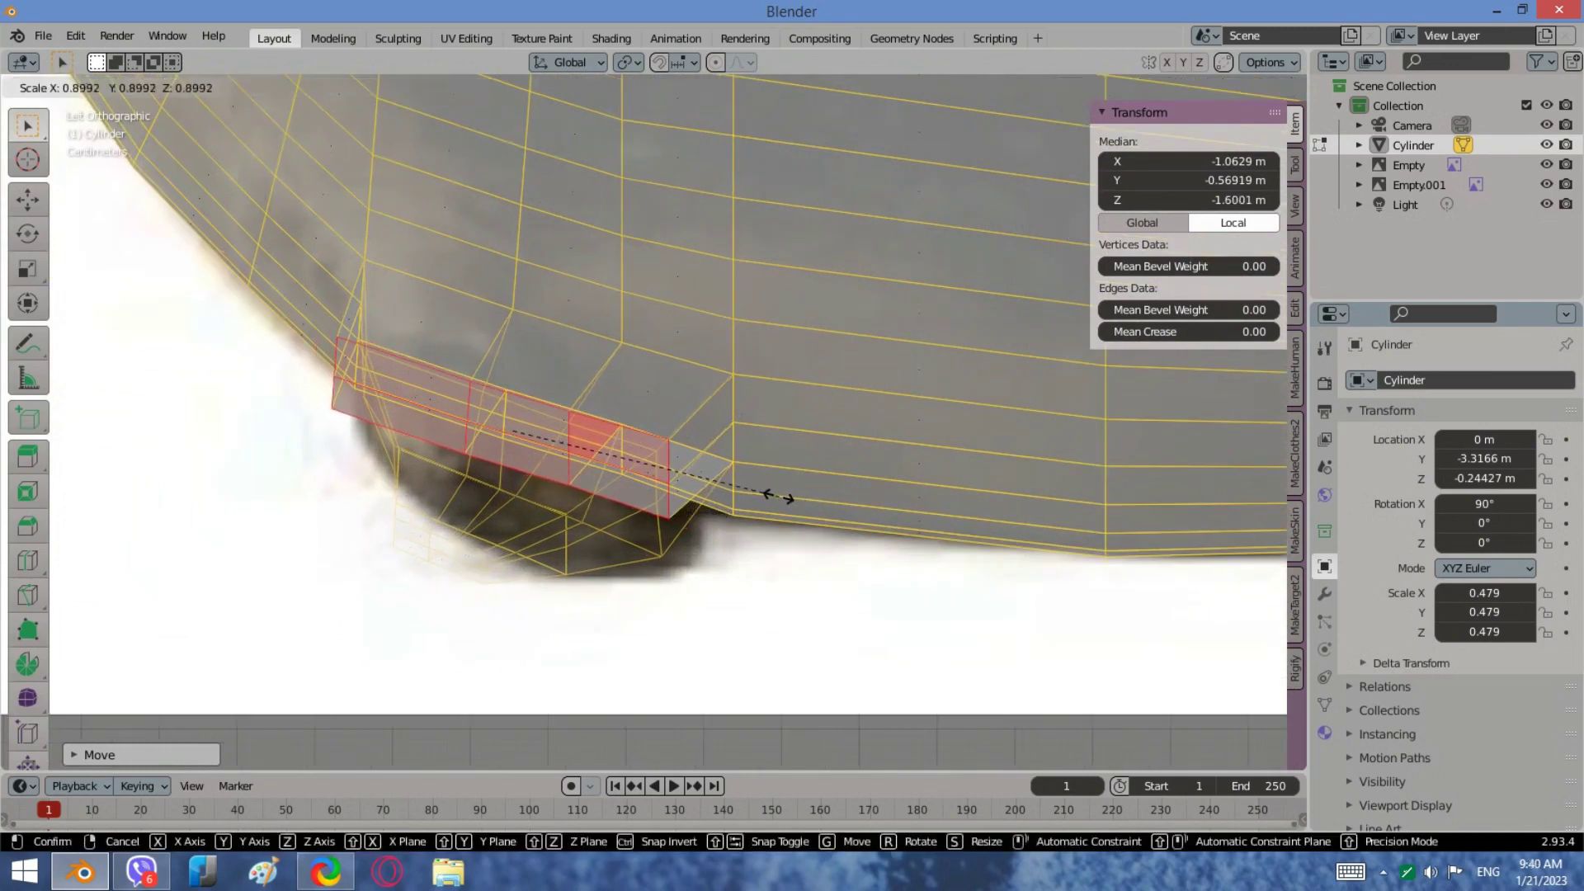
pyautogui.press('z')
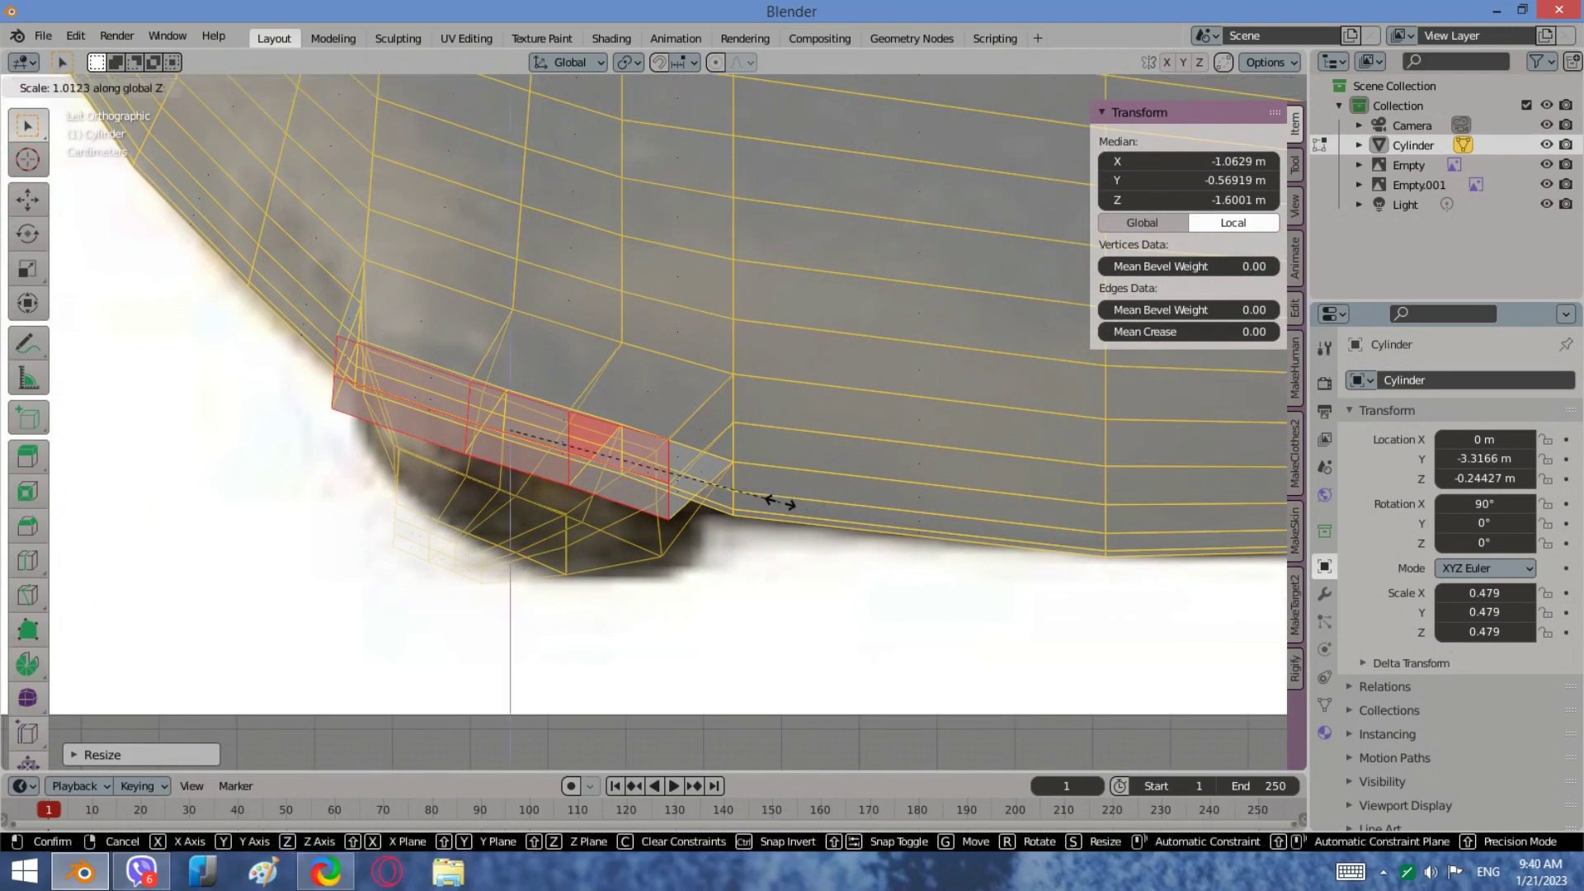
pyautogui.click(780, 502)
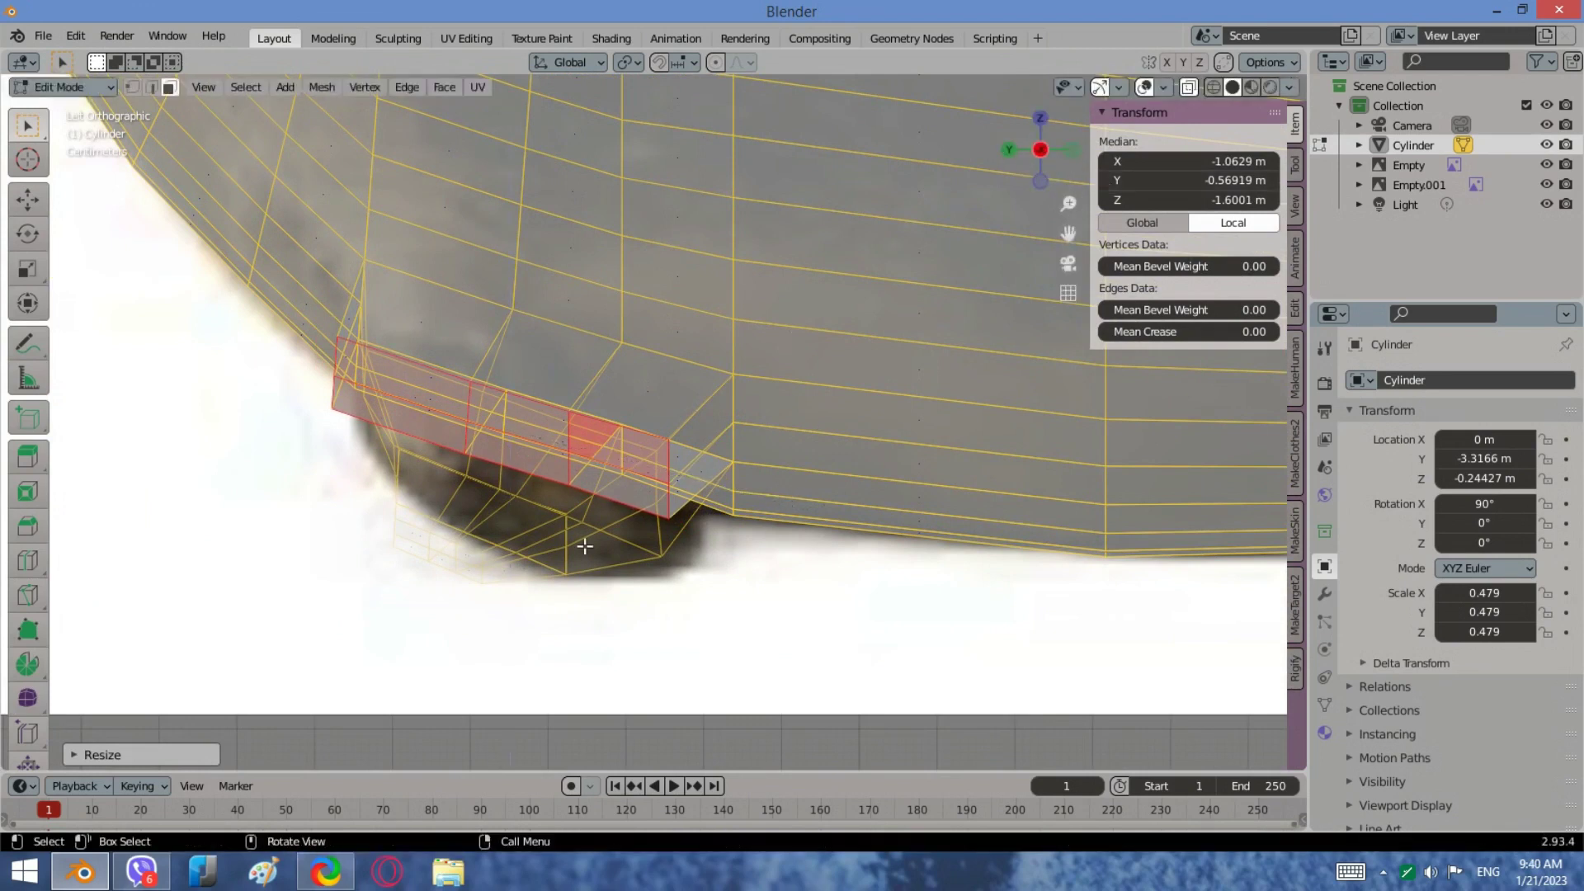
pyautogui.press('g')
pyautogui.click(652, 532)
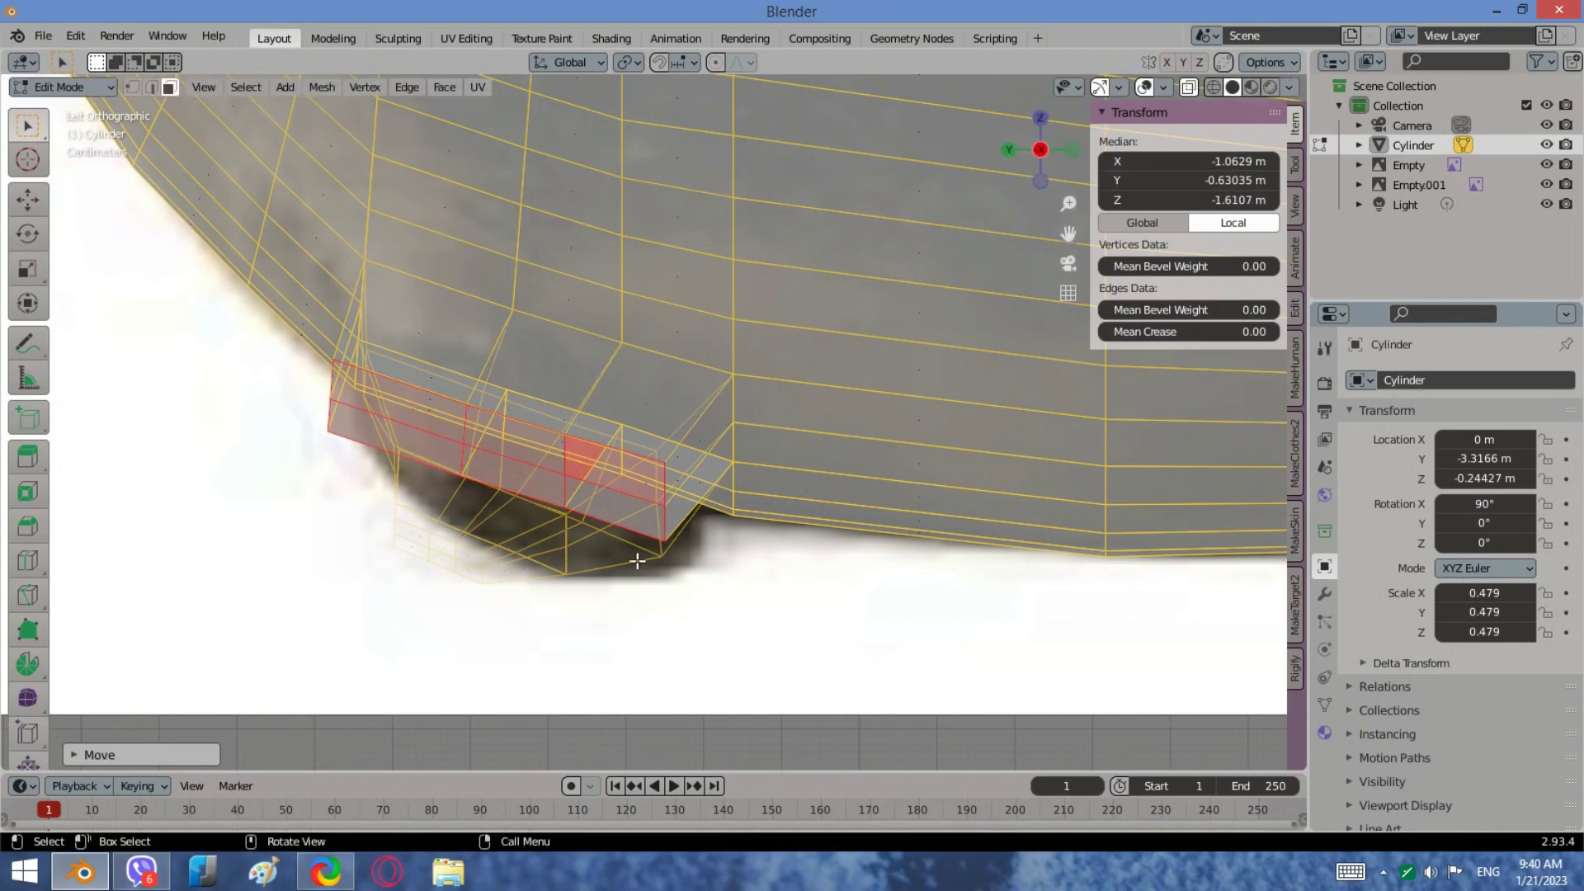
# Step: Hide the side-view reference image, and move and scale the extruded faces to line up with the first flipper
pyautogui.scroll(-2, 651, 498)
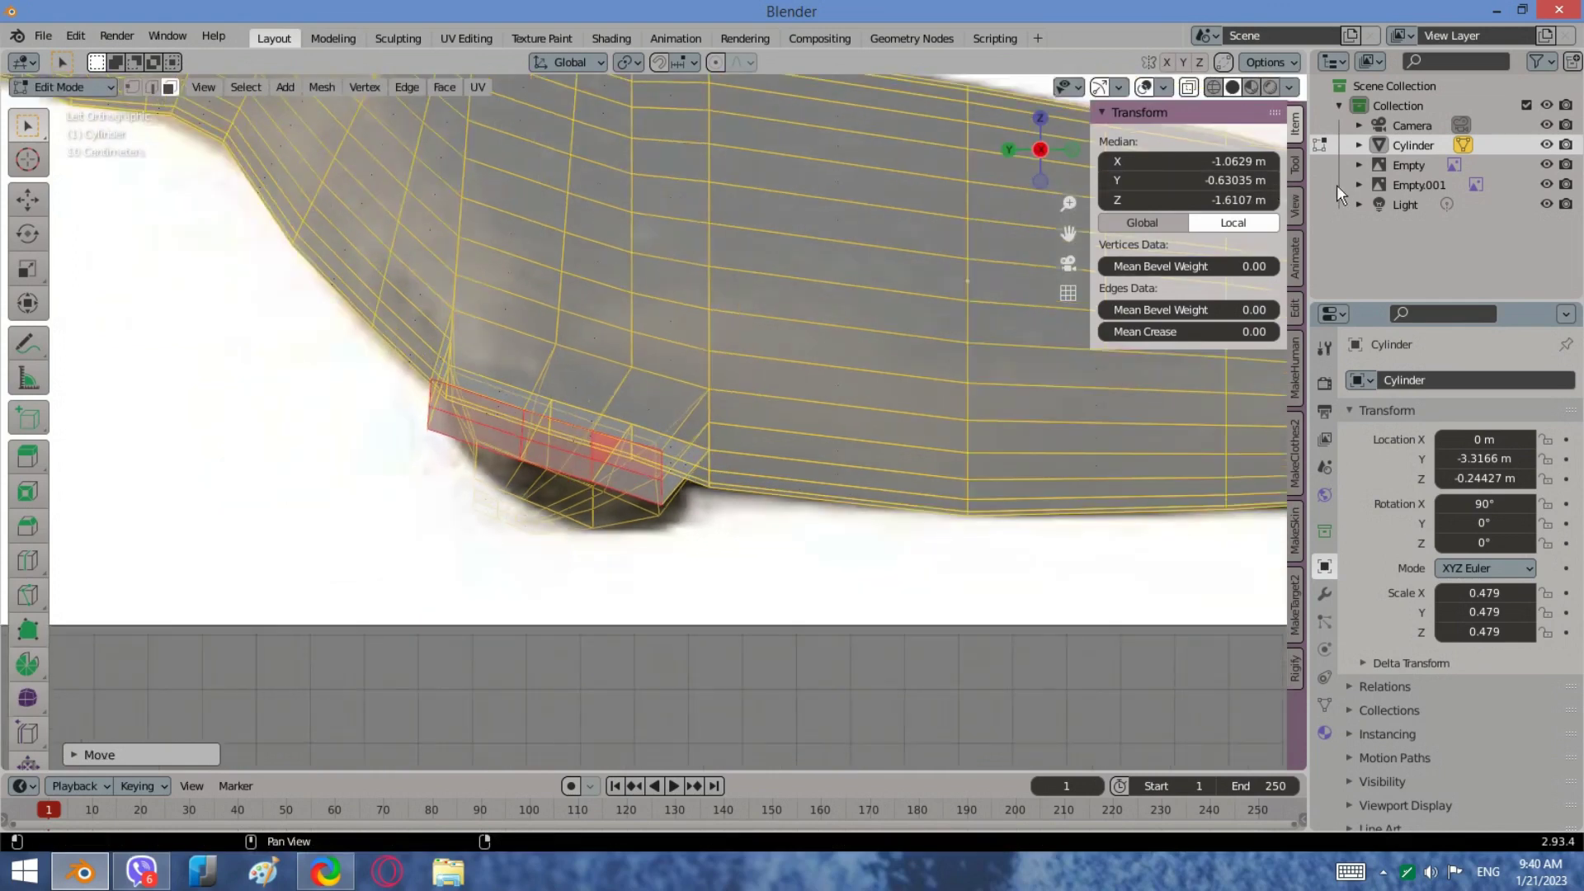
pyautogui.click(1548, 170)
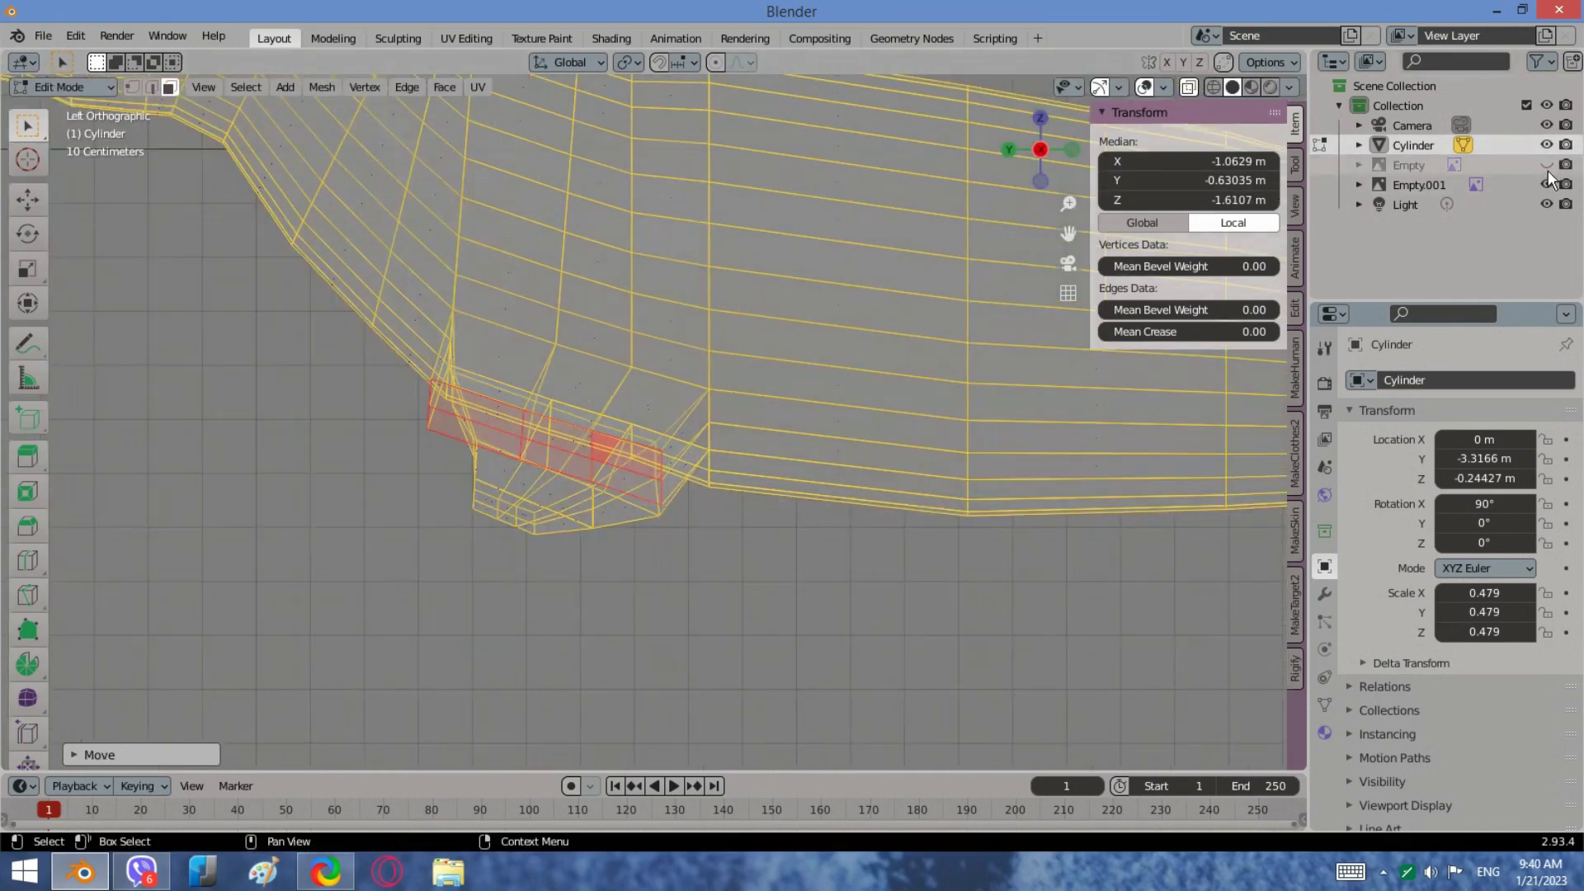
pyautogui.scroll(2, 609, 543)
pyautogui.scroll(1, 609, 543)
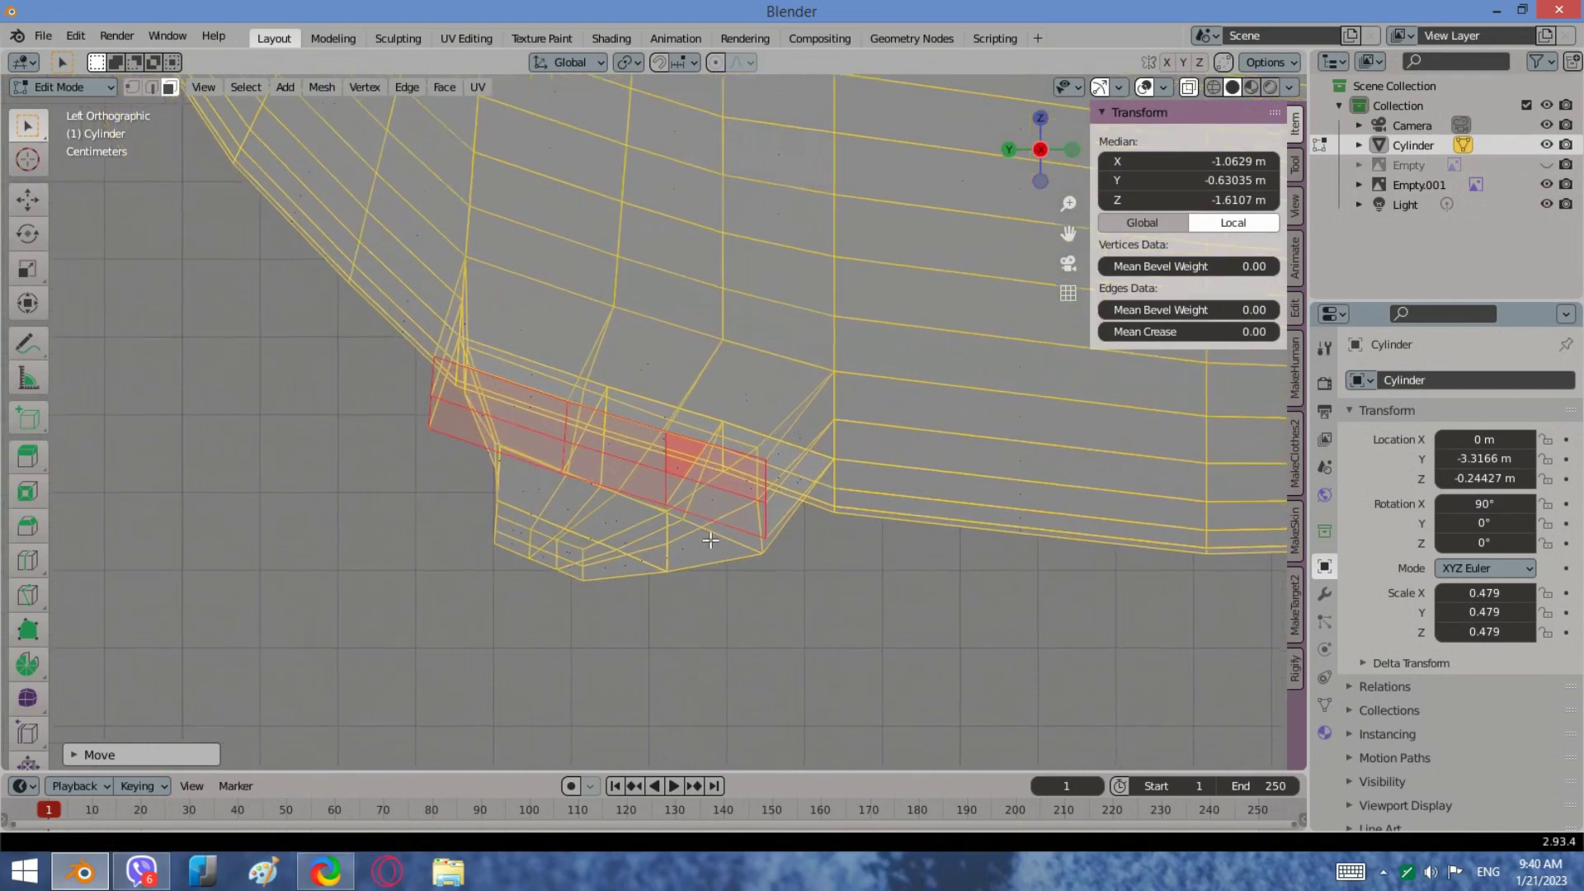
pyautogui.press('g')
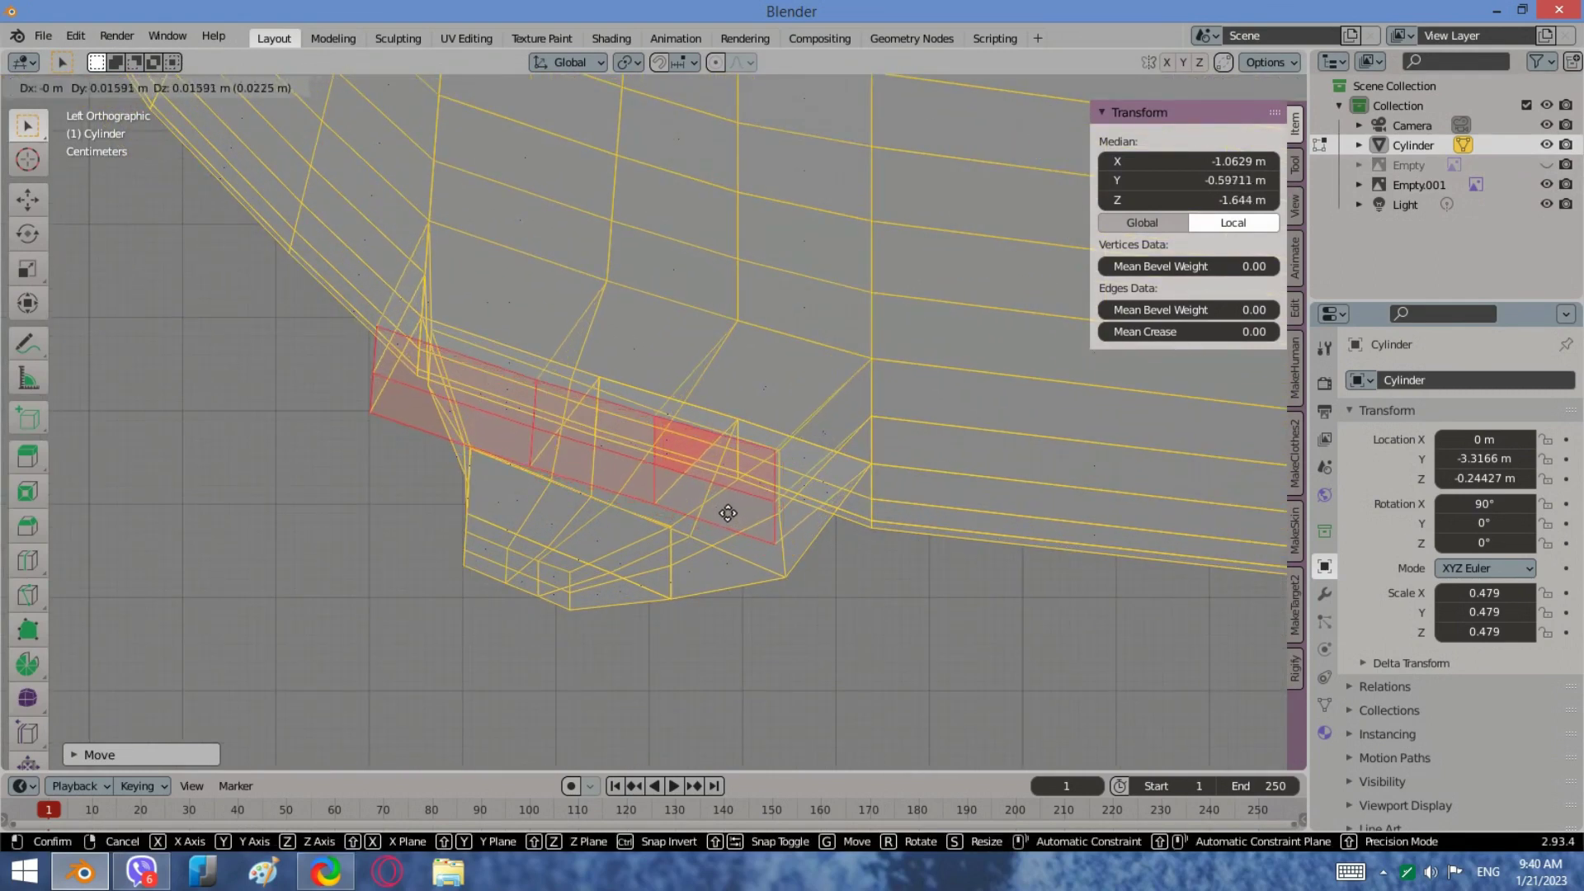
pyautogui.click(726, 514)
pyautogui.press('s')
pyautogui.click(745, 505)
pyautogui.press('g')
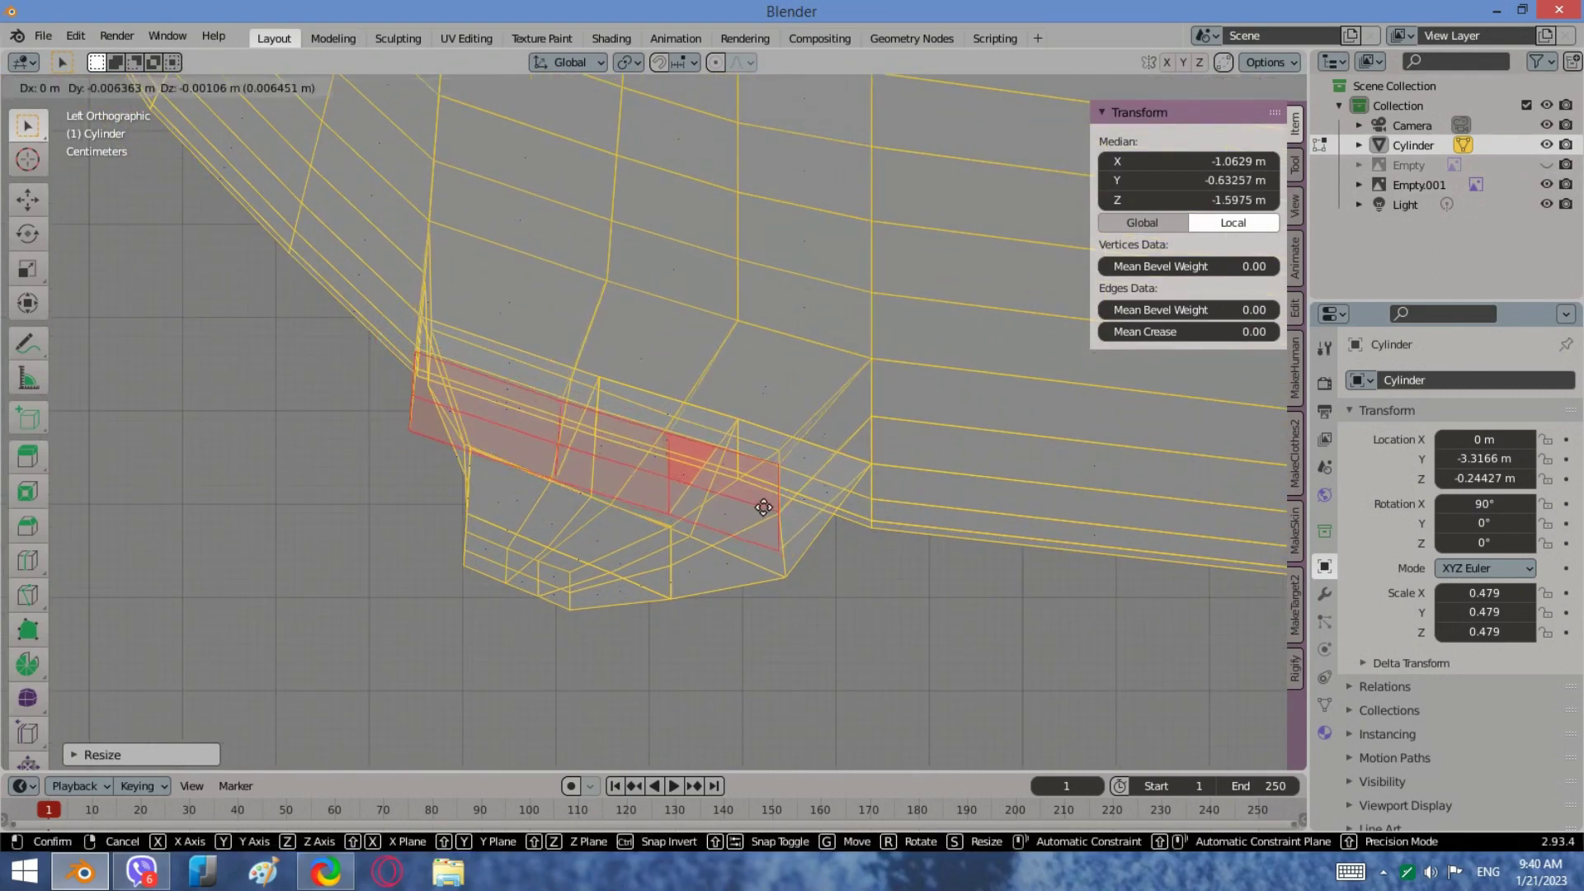
pyautogui.click(766, 506)
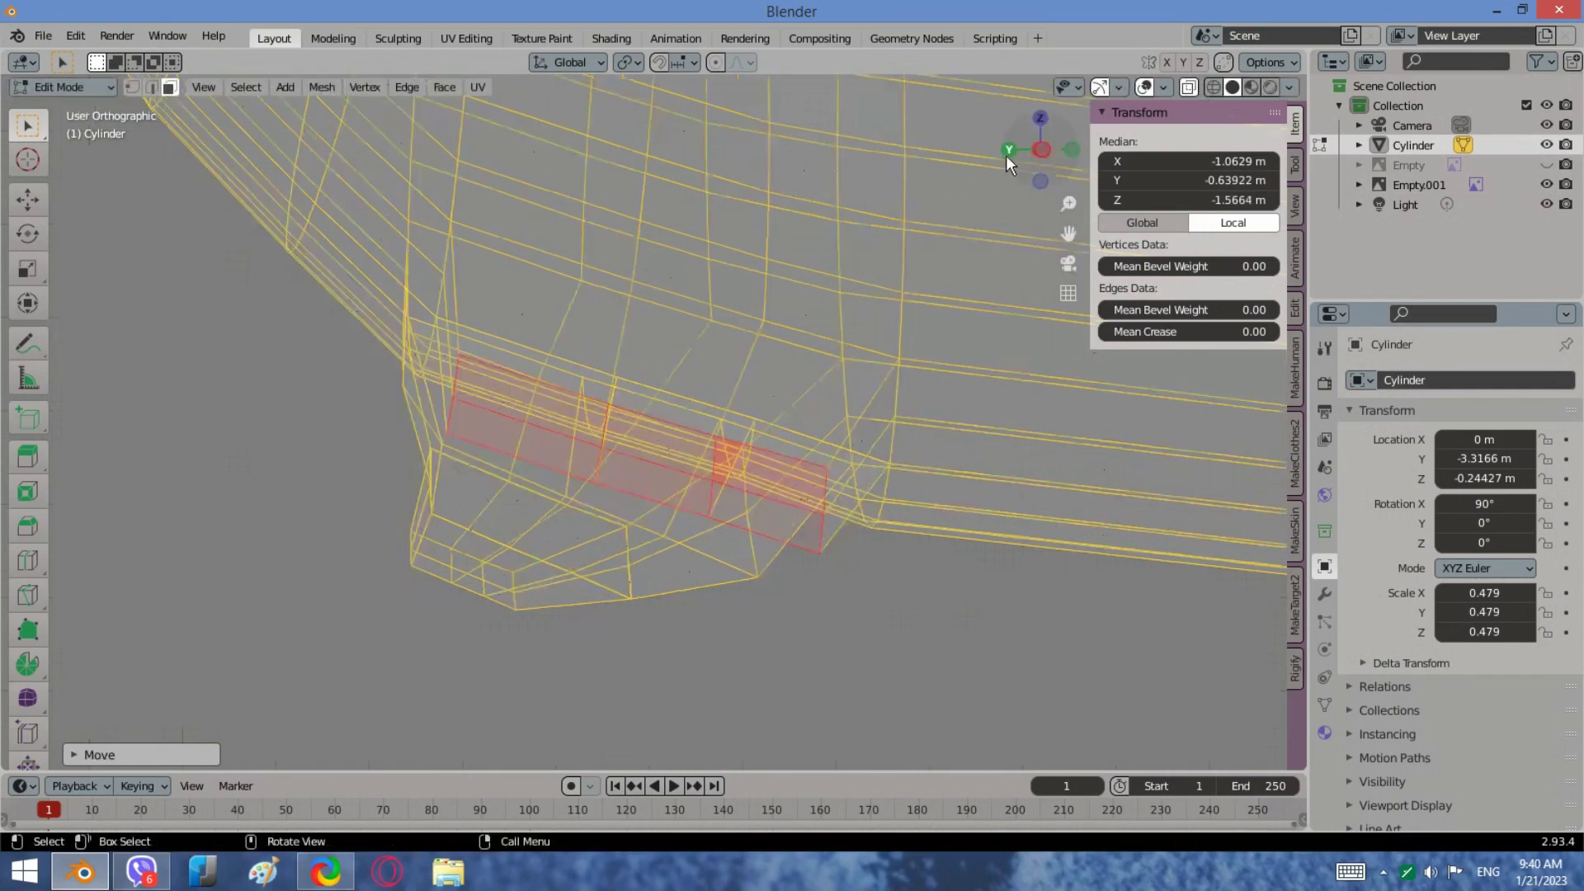
# Step: Widen the extruded faces along X in the back view to follow the reference flipper
pyautogui.click(1008, 149)
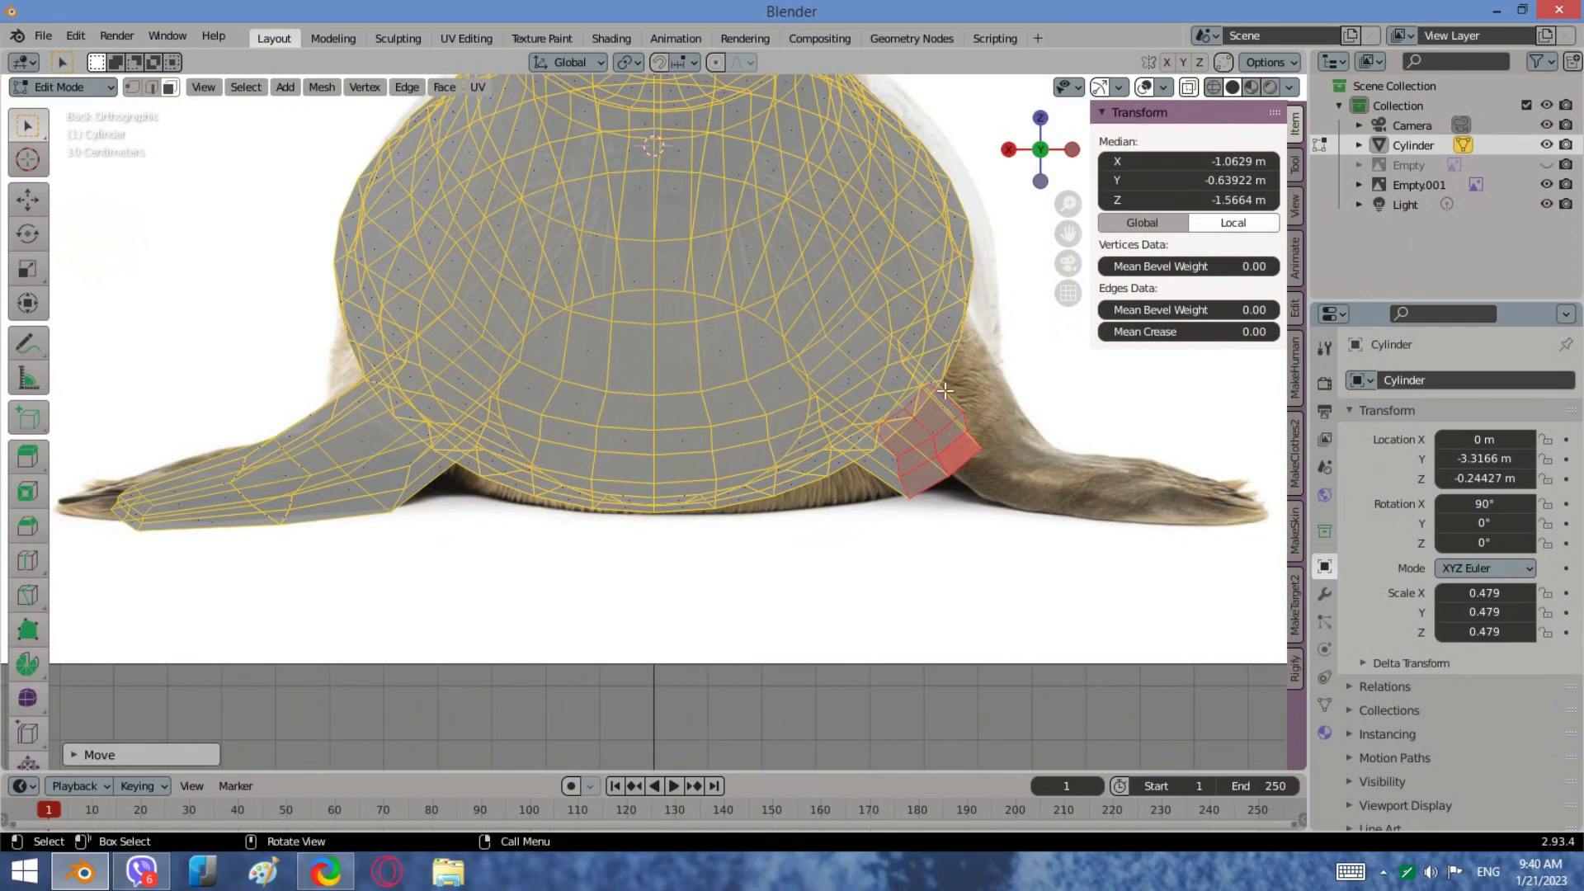
pyautogui.press('s')
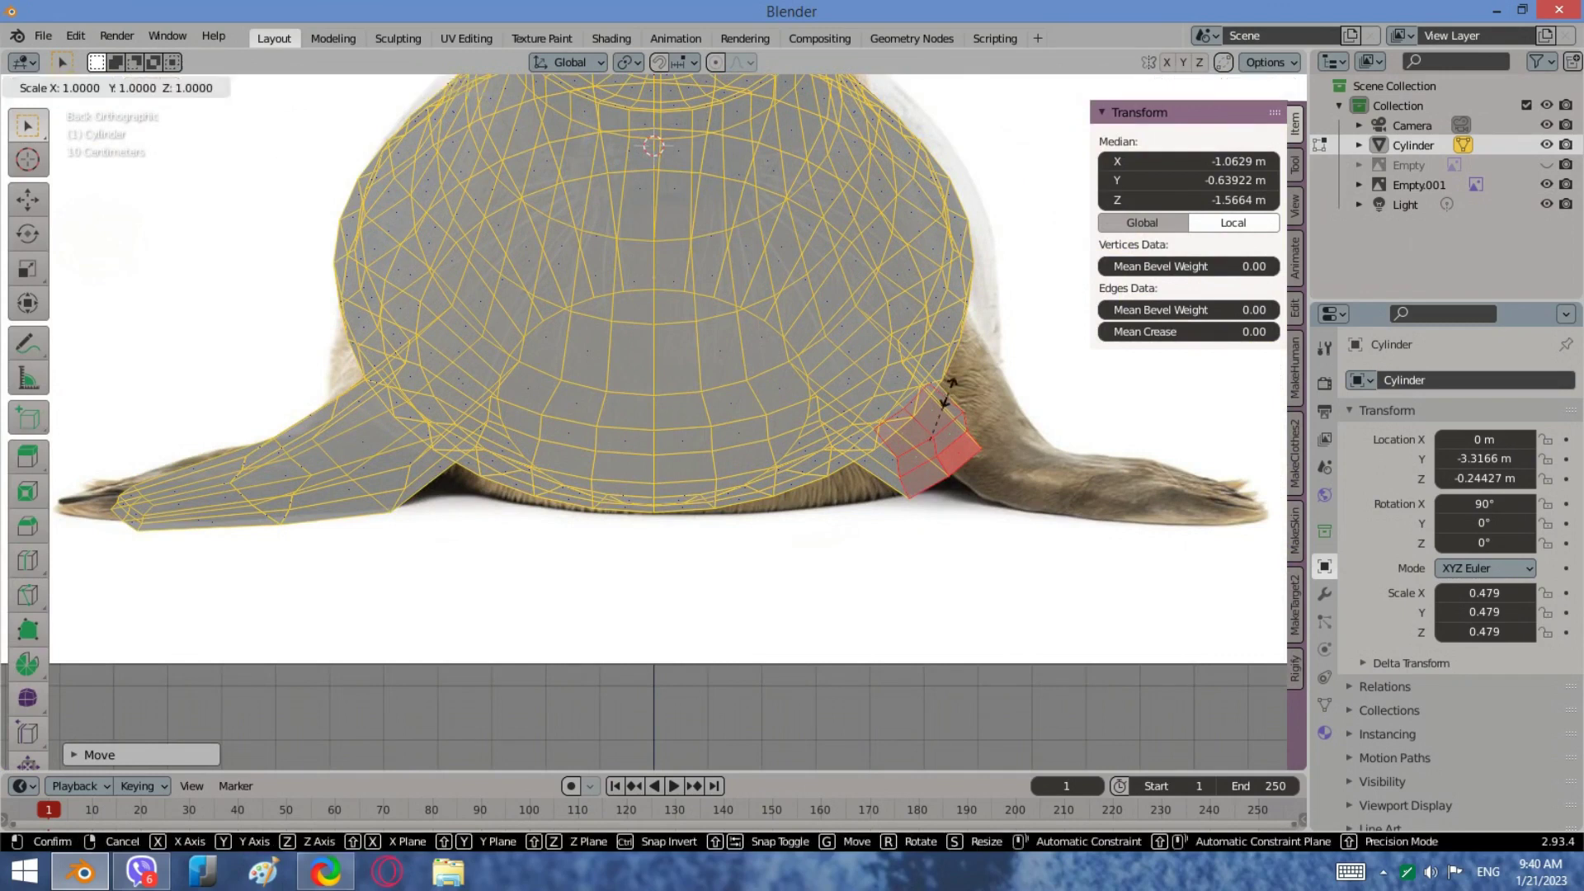
pyautogui.press('x')
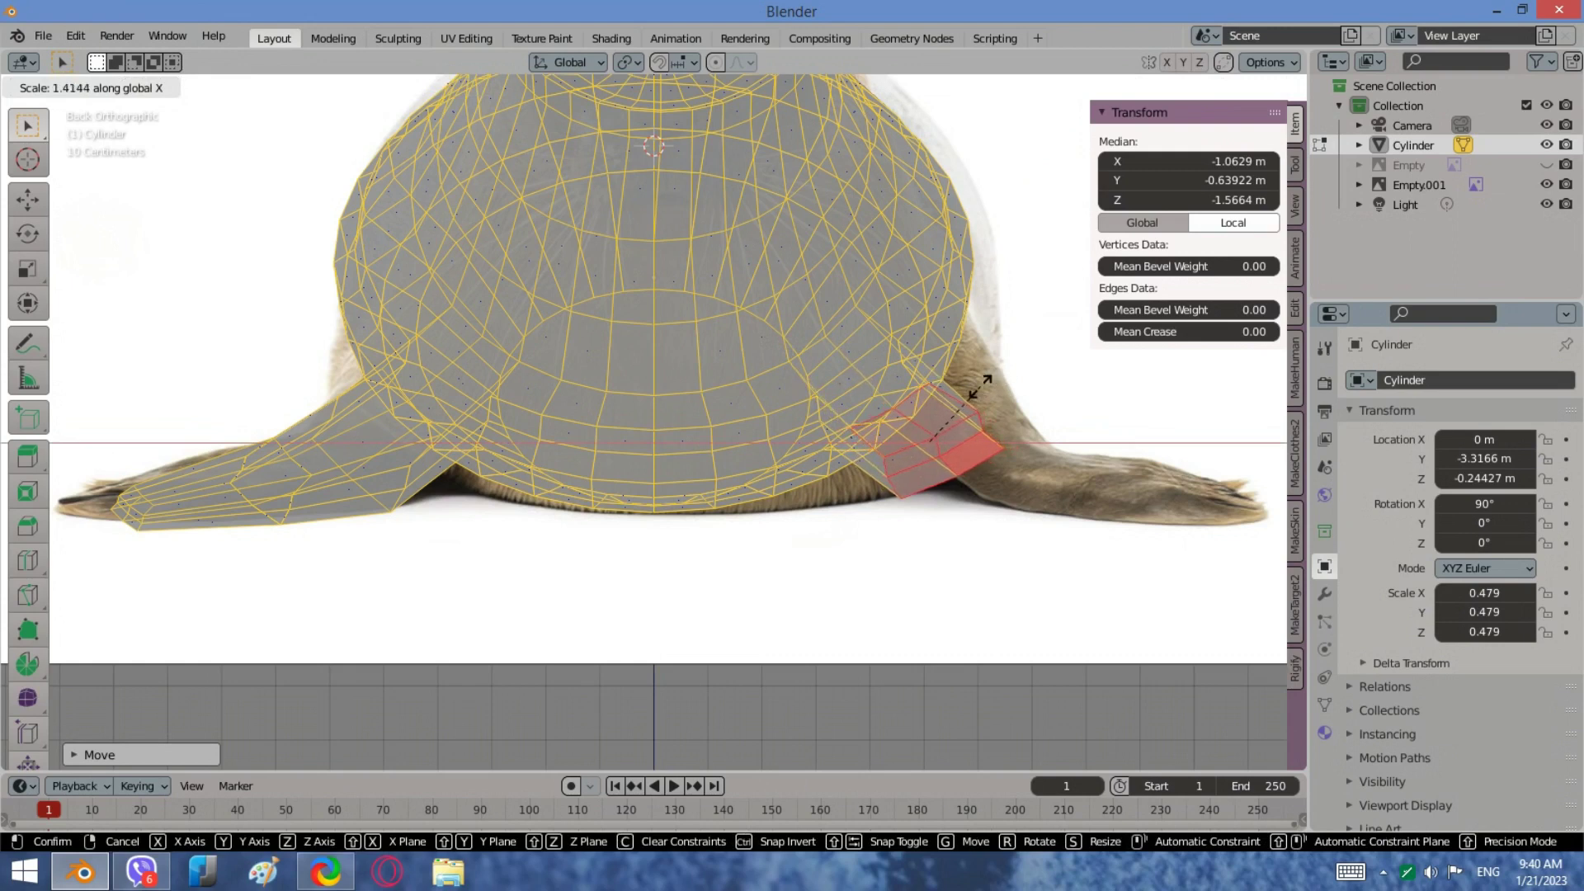
pyautogui.click(994, 386)
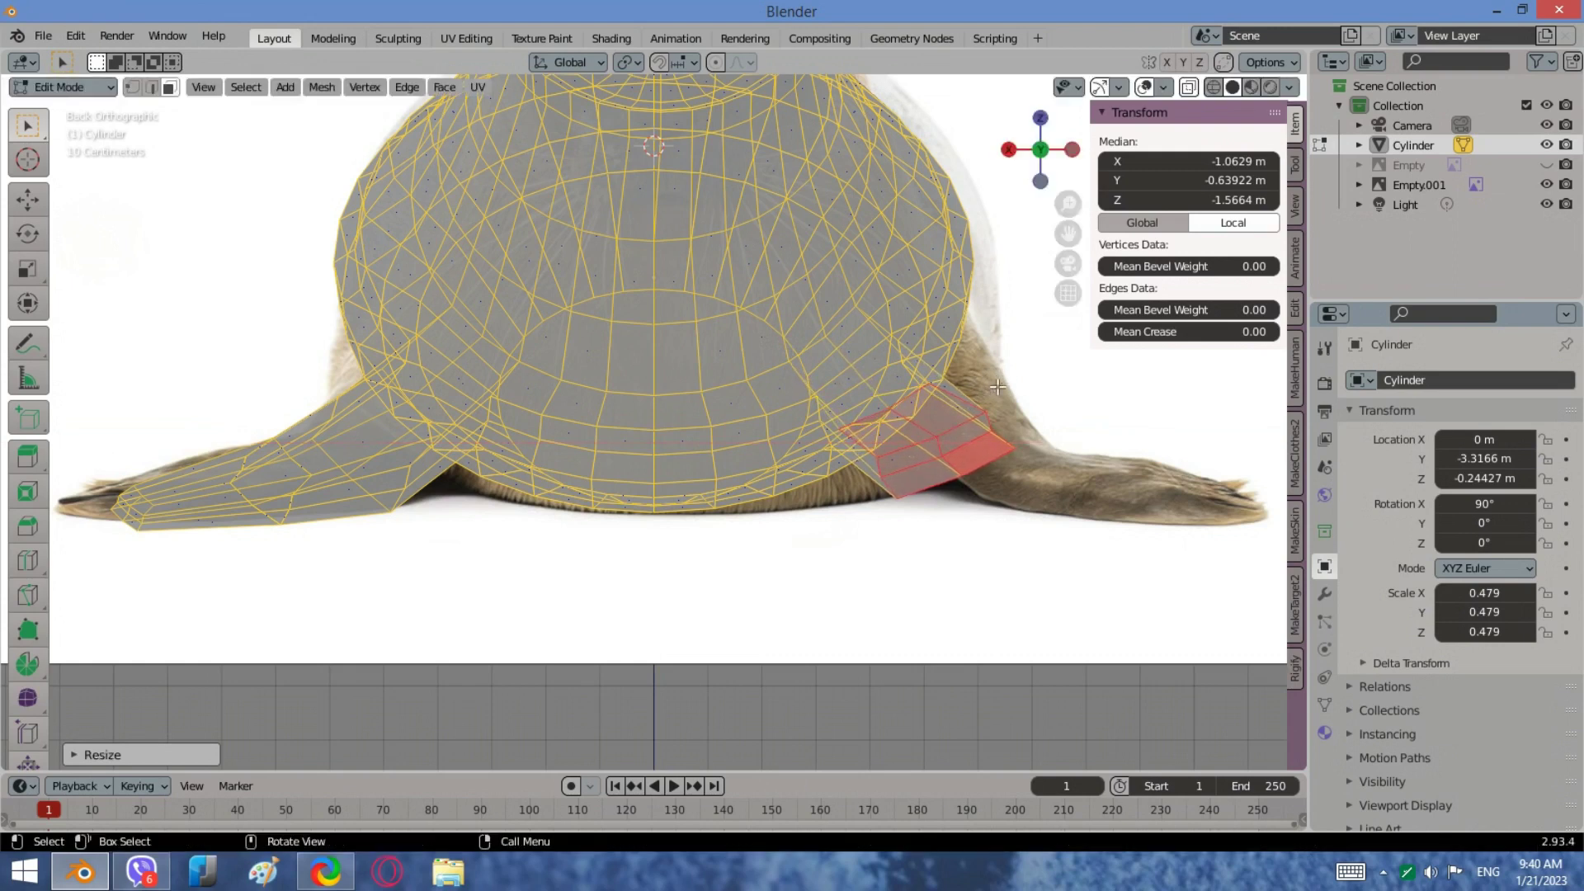
# Step: Extrude the selected flipper faces further in the left side view and scale the new faces down
pyautogui.click(1073, 150)
pyautogui.press('e')
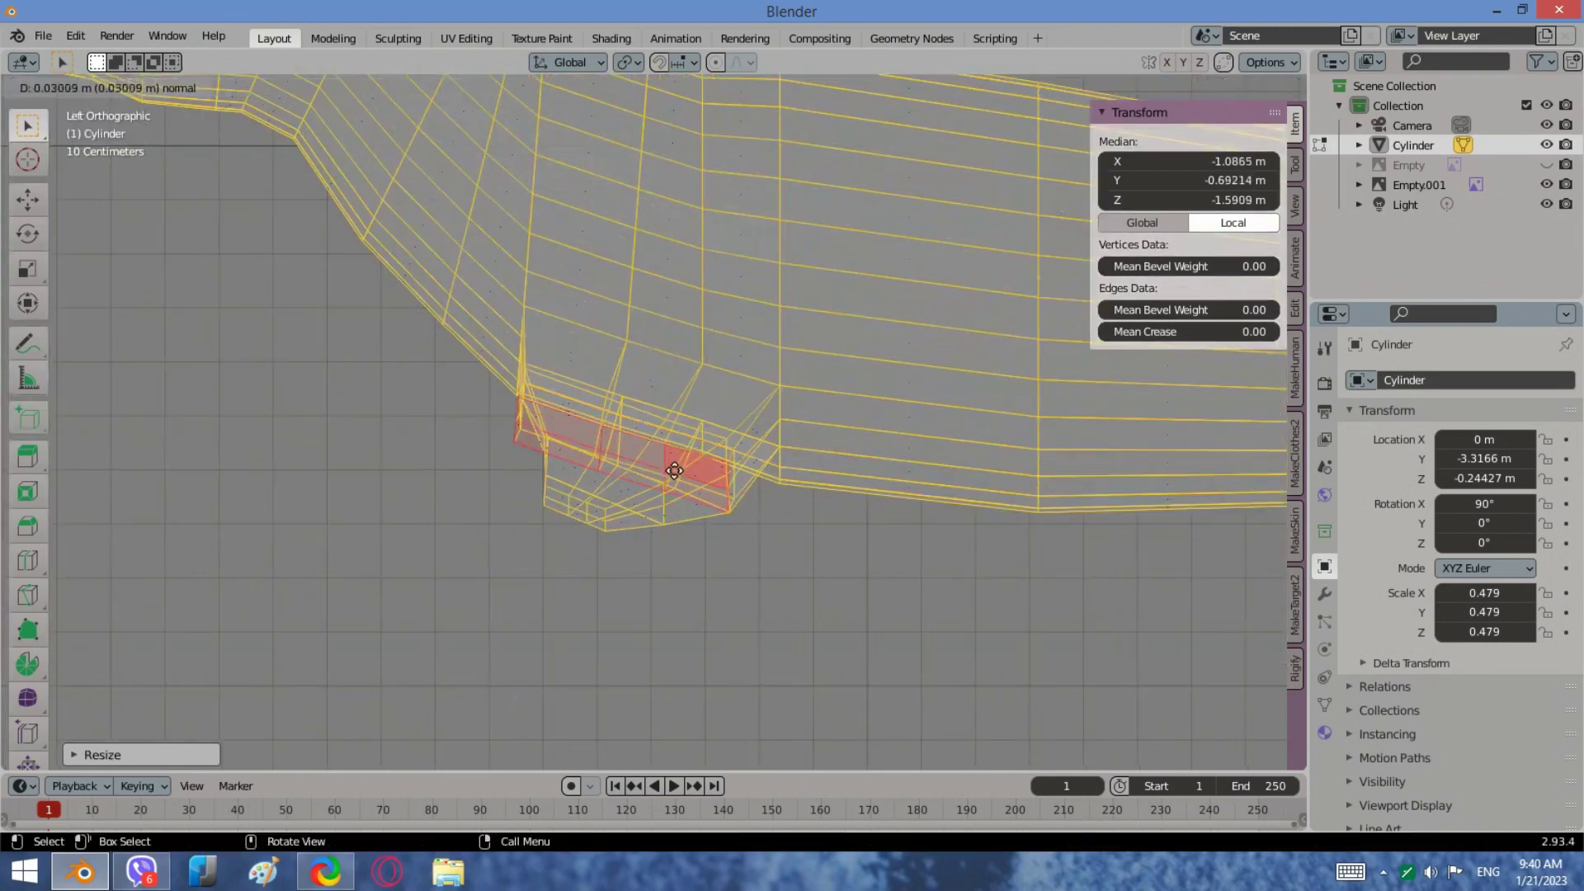
pyautogui.click(743, 541)
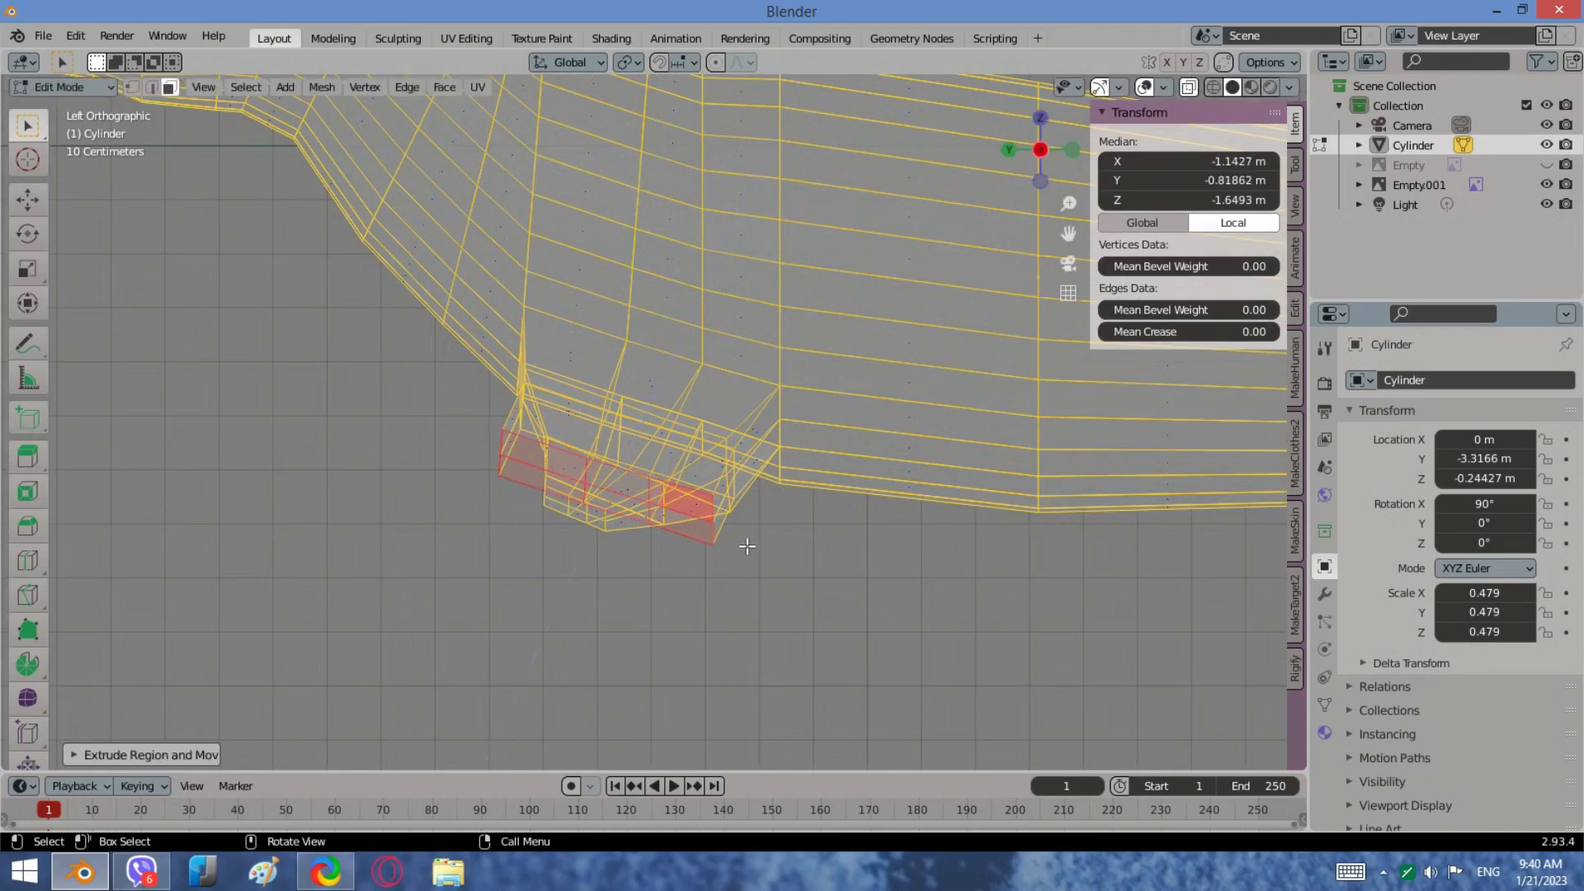
pyautogui.press('s')
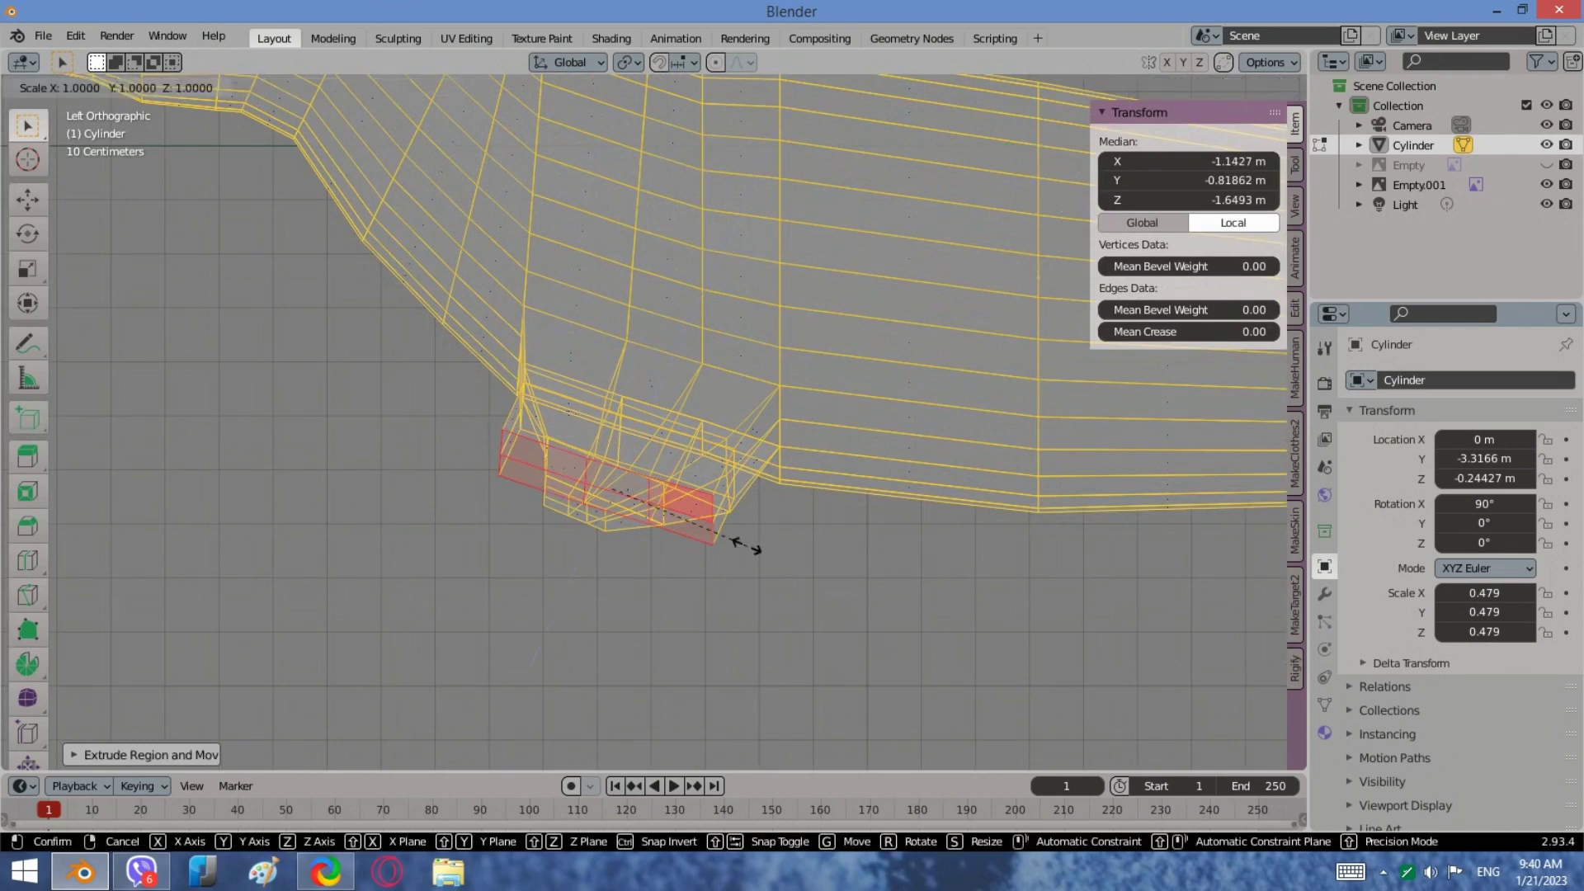
pyautogui.click(721, 550)
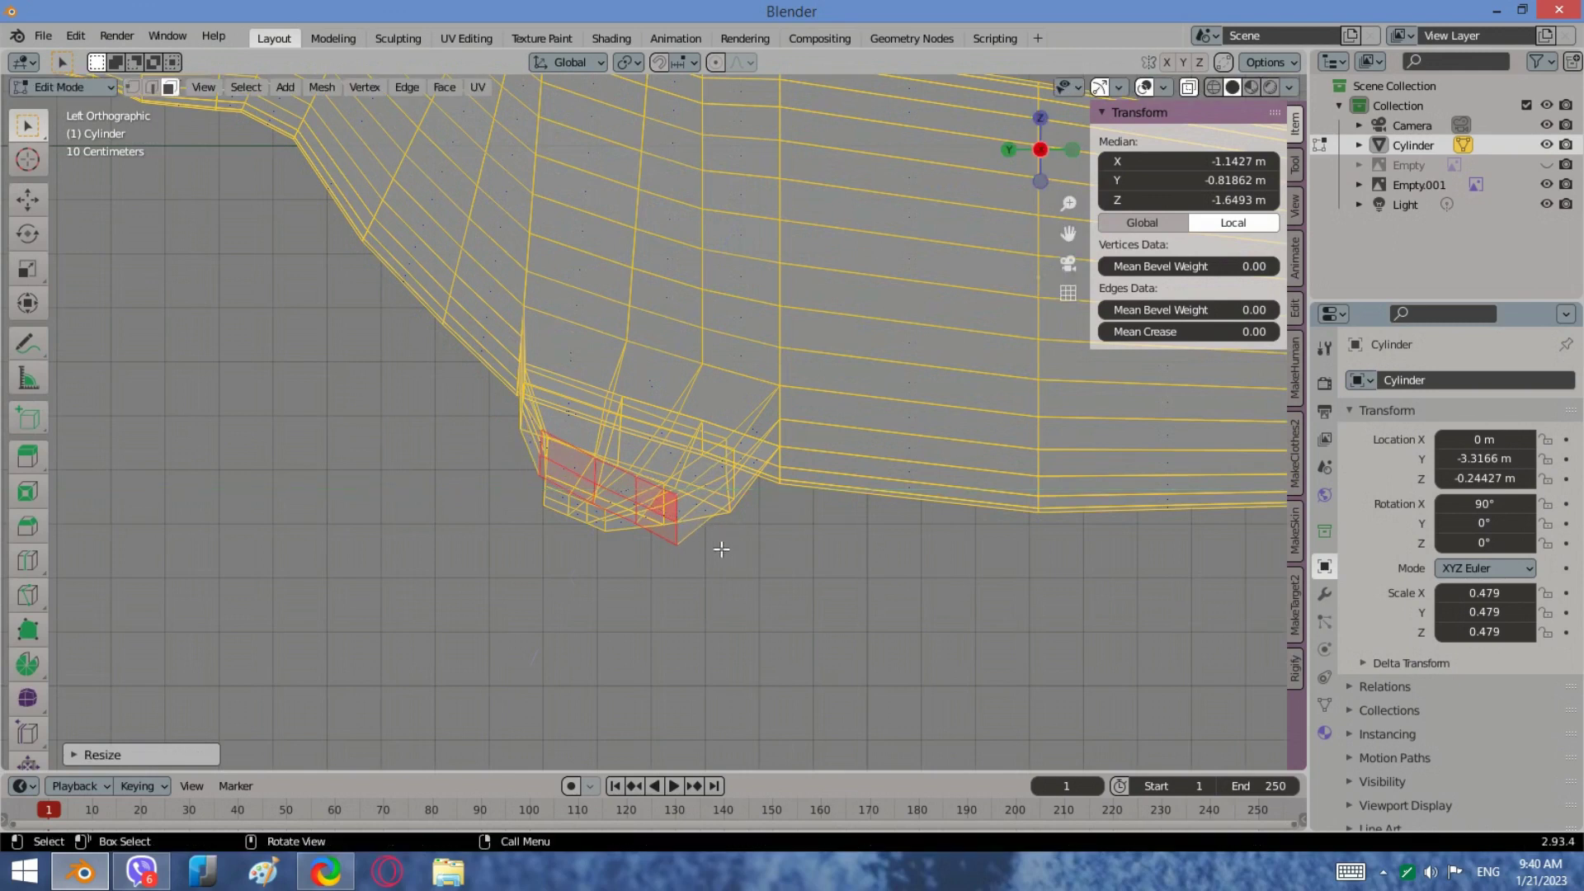
# Step: Move, rotate and resize the extruded faces to line up with the first flipper in the left side view
pyautogui.press('g')
pyautogui.click(709, 533)
pyautogui.press('r')
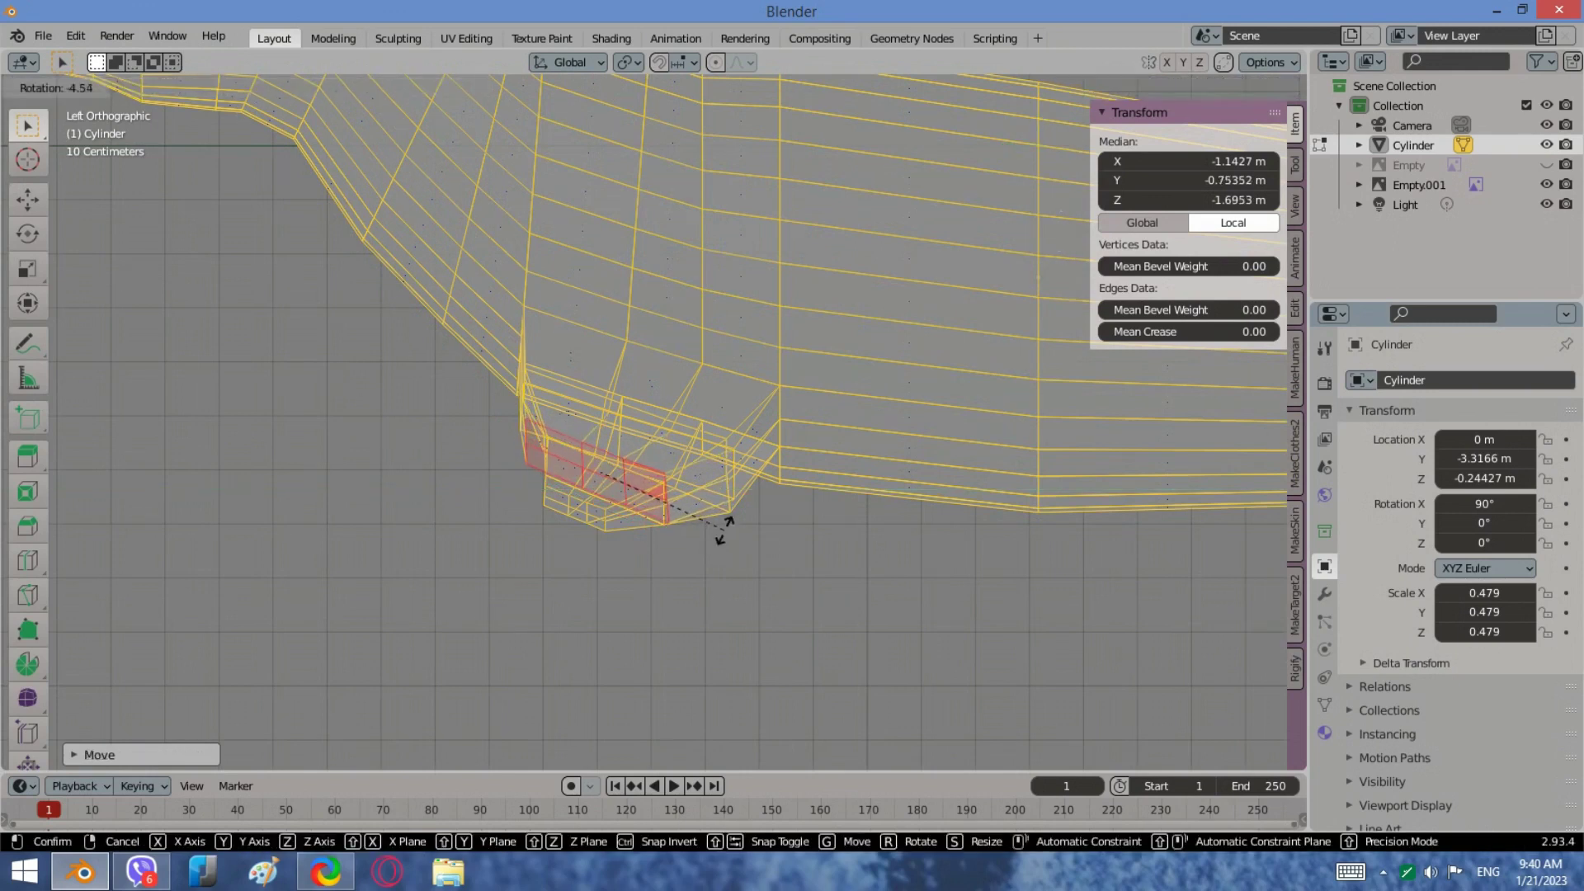
pyautogui.click(739, 534)
pyautogui.press('s')
pyautogui.click(734, 532)
pyautogui.press('g')
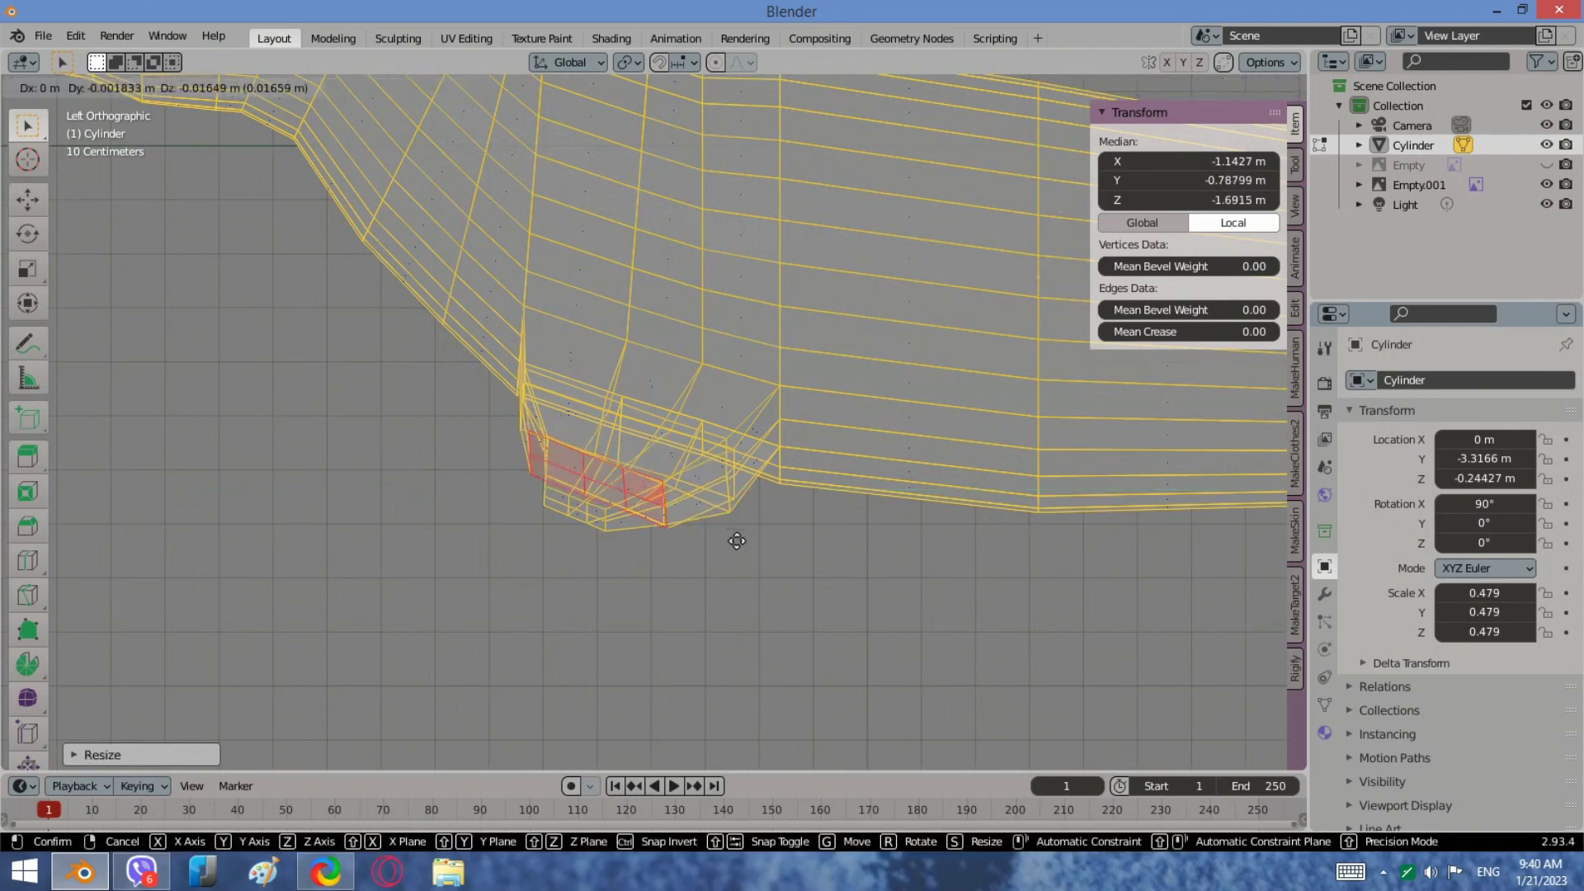
pyautogui.click(724, 532)
# Step: Shift the faces outward and up in the back view to follow the reference flipper
pyautogui.click(1010, 148)
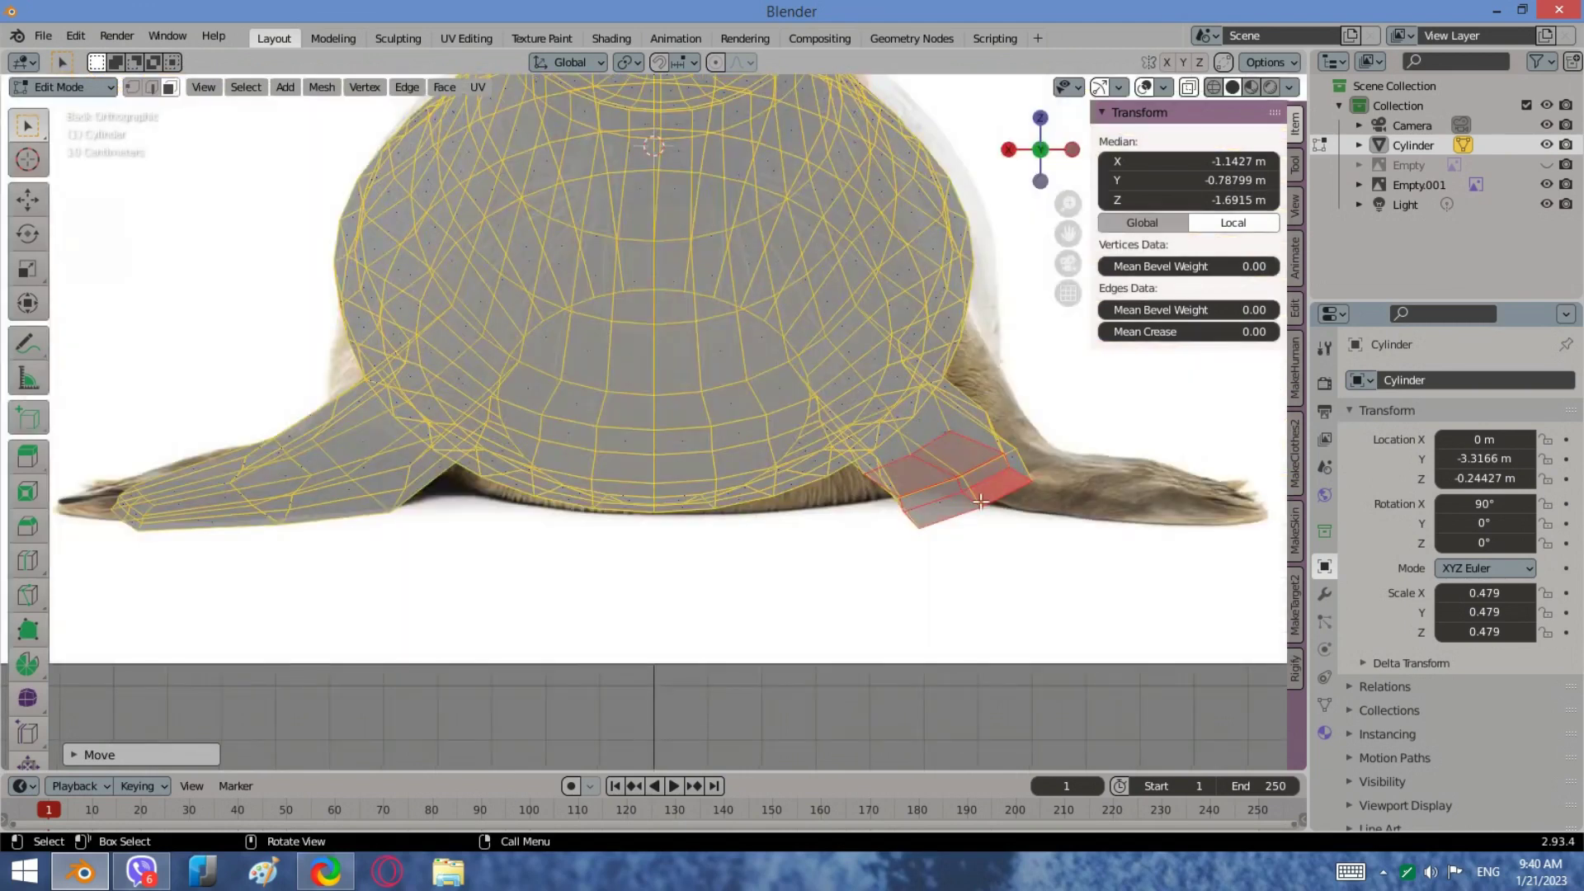
pyautogui.press('g')
pyautogui.click(1028, 484)
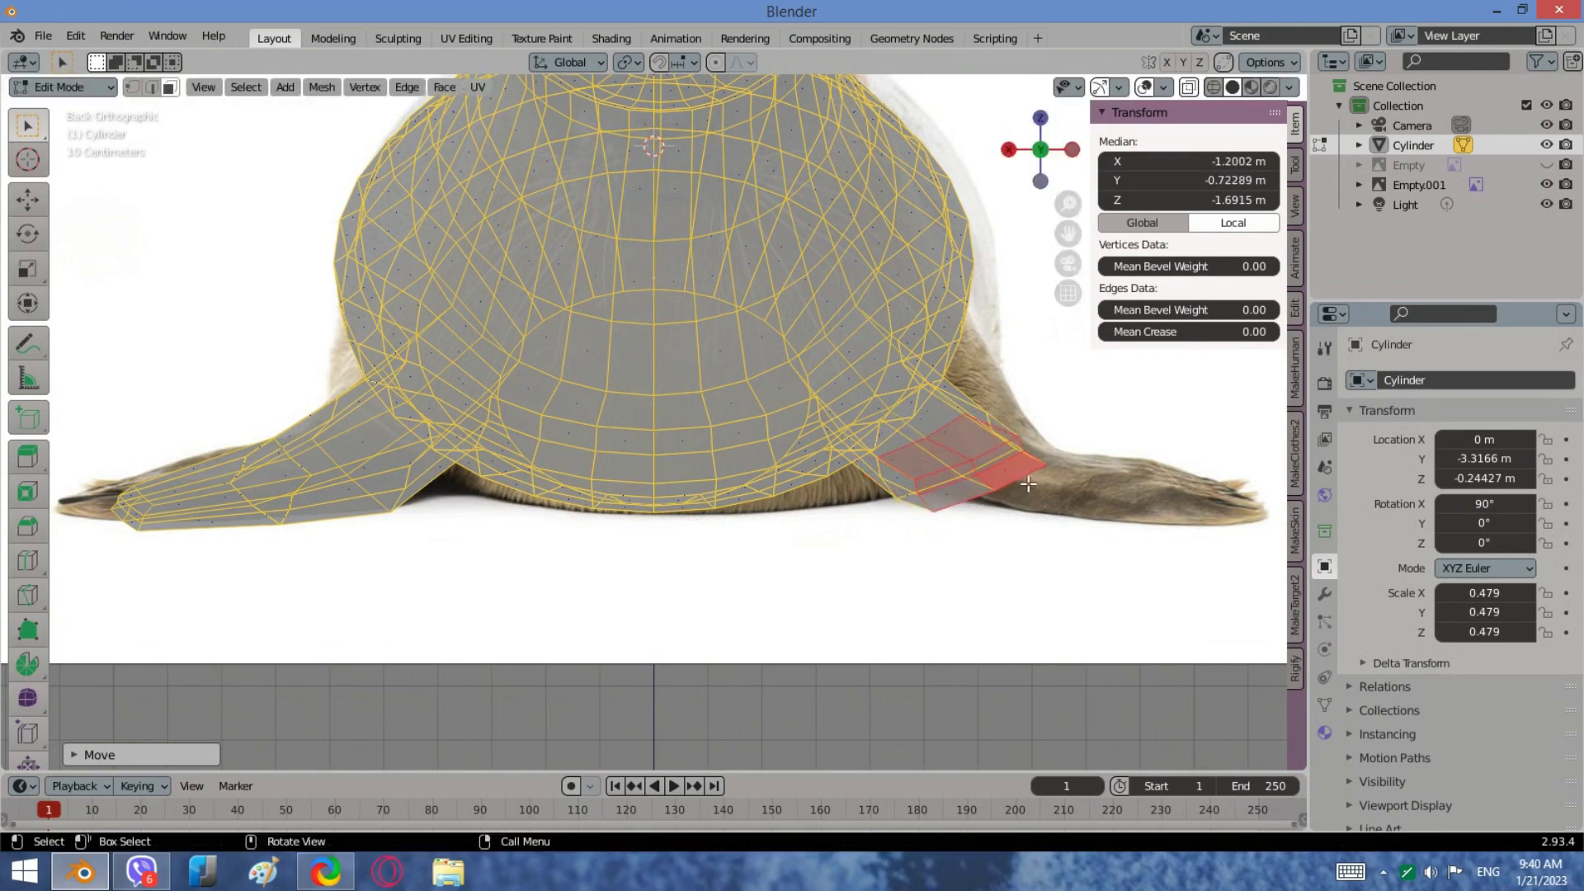
# Step: Extrude the flipper faces about 0.16 m and move the new section outward toward the reference flipper's end
pyautogui.press('e')
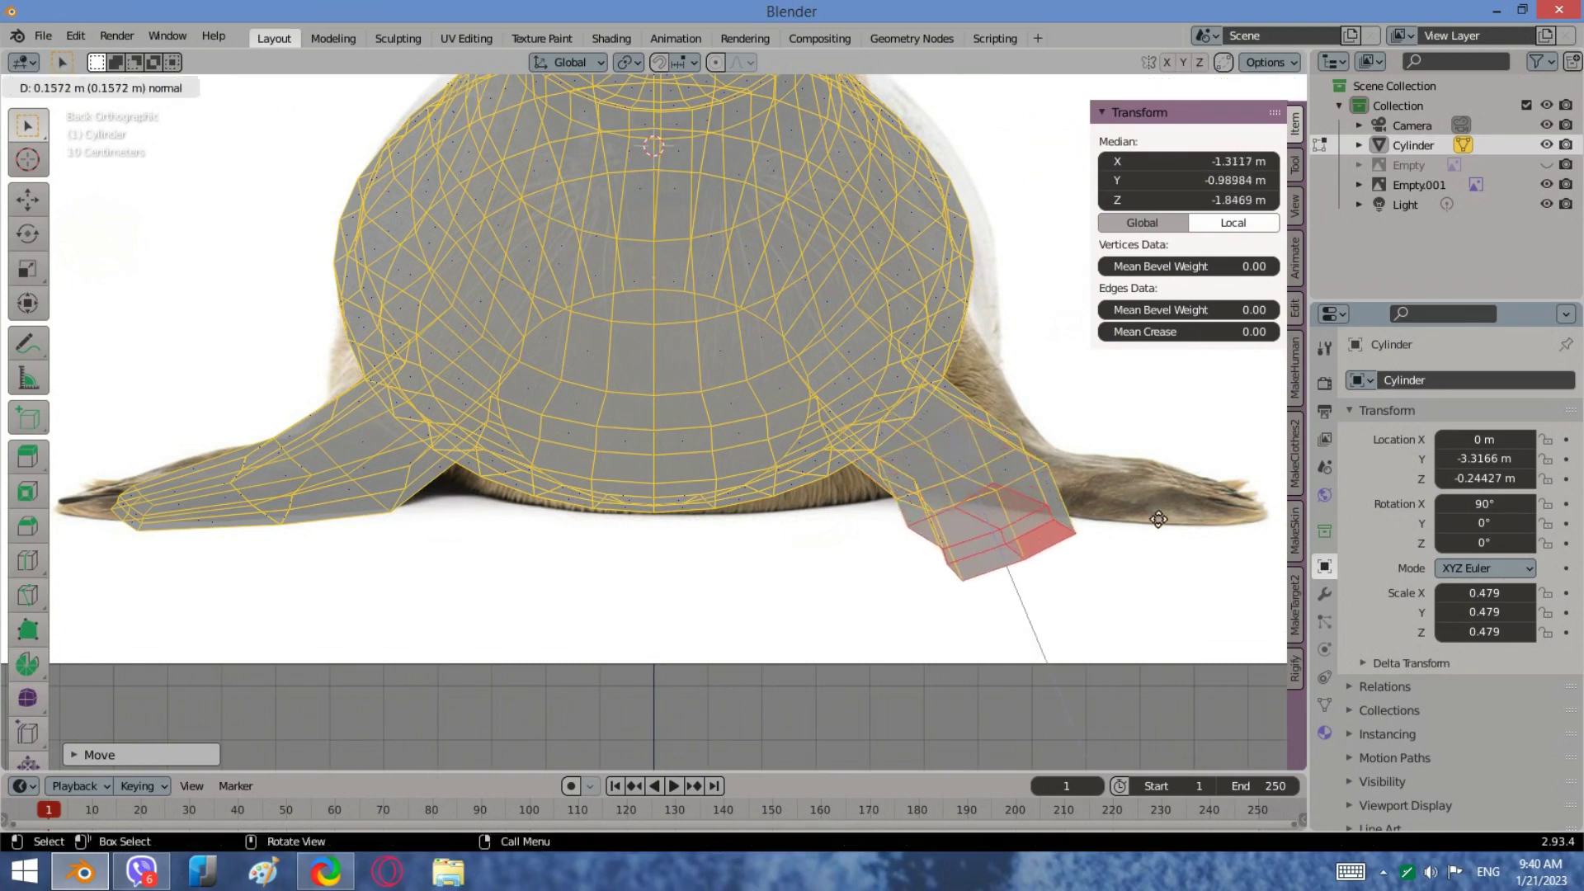
pyautogui.click(1008, 563)
pyautogui.press('g')
pyautogui.click(1124, 533)
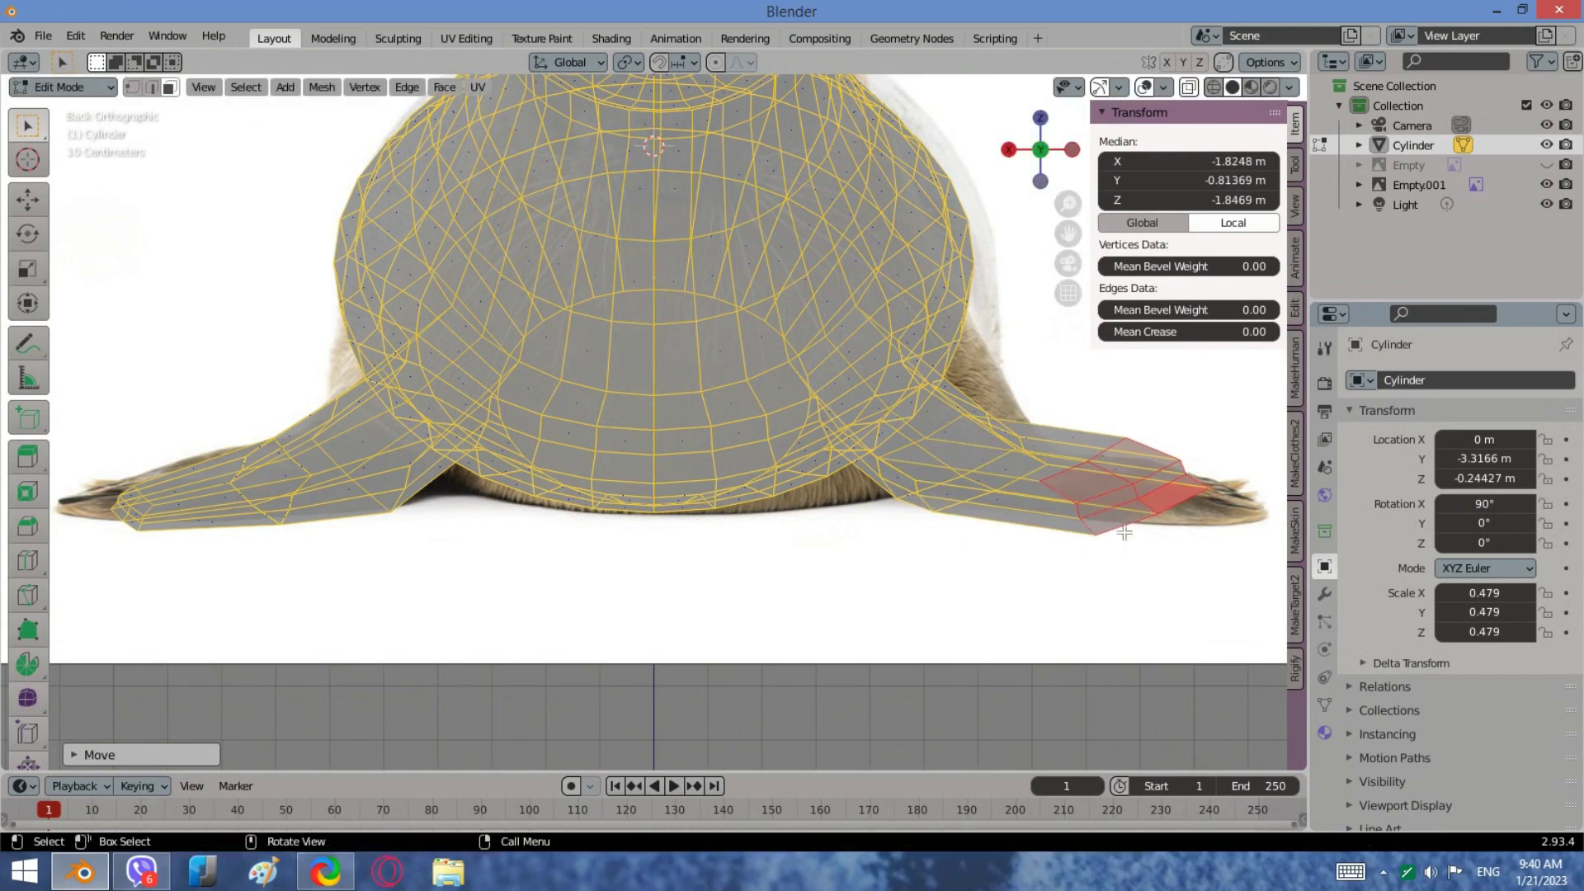
# Step: Narrow the new flipper section by rotating it slightly and scaling it down to fit the reference
pyautogui.press('s')
pyautogui.click(1202, 537)
pyautogui.press('r')
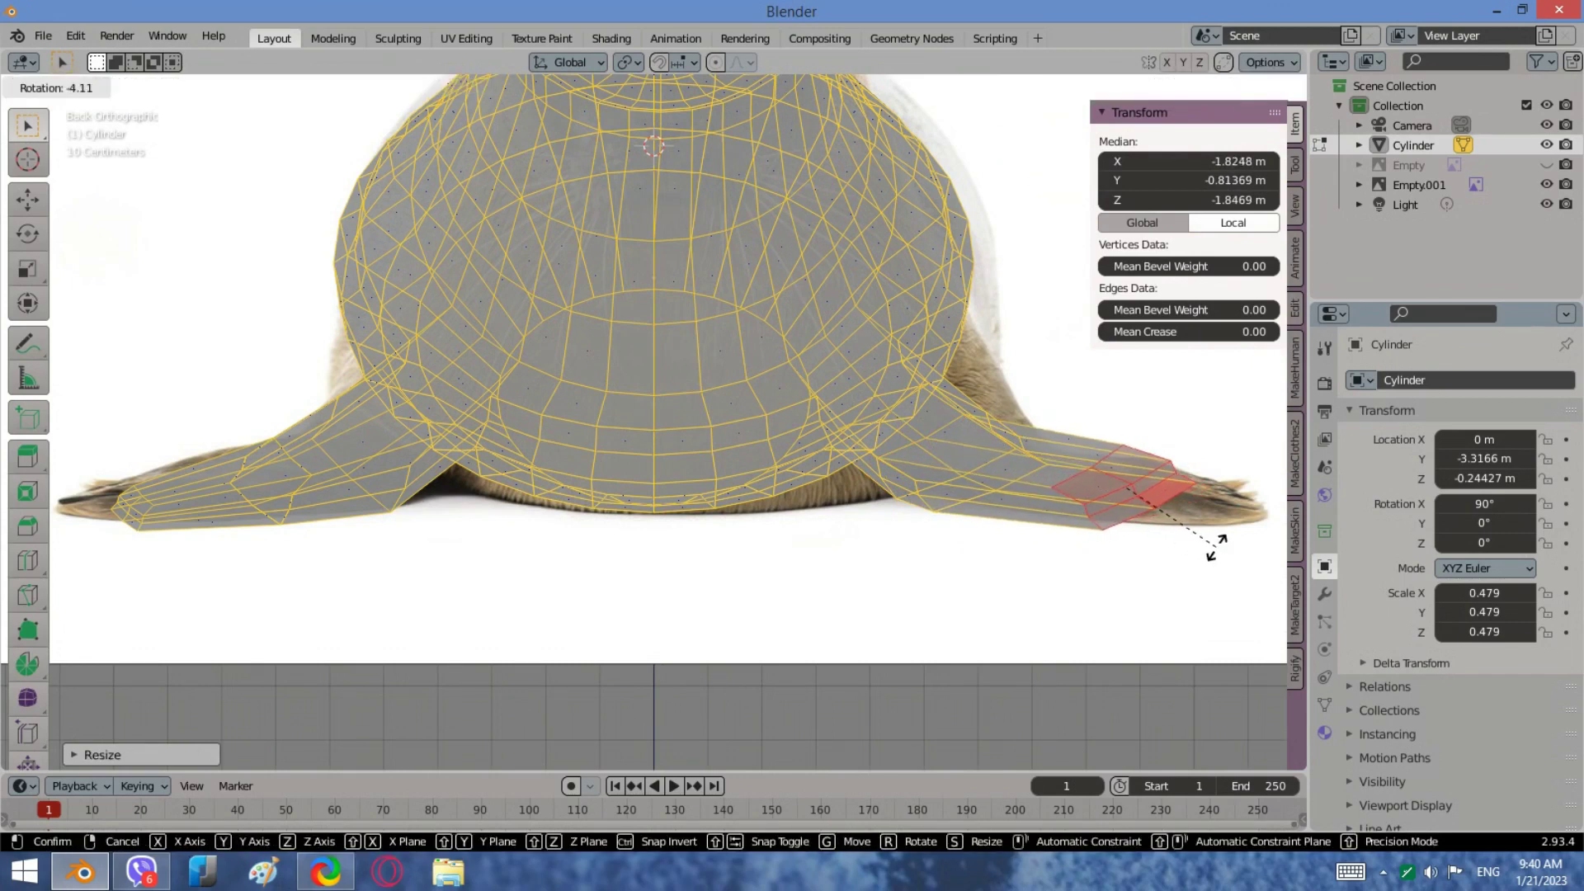
pyautogui.click(1212, 544)
pyautogui.press('s')
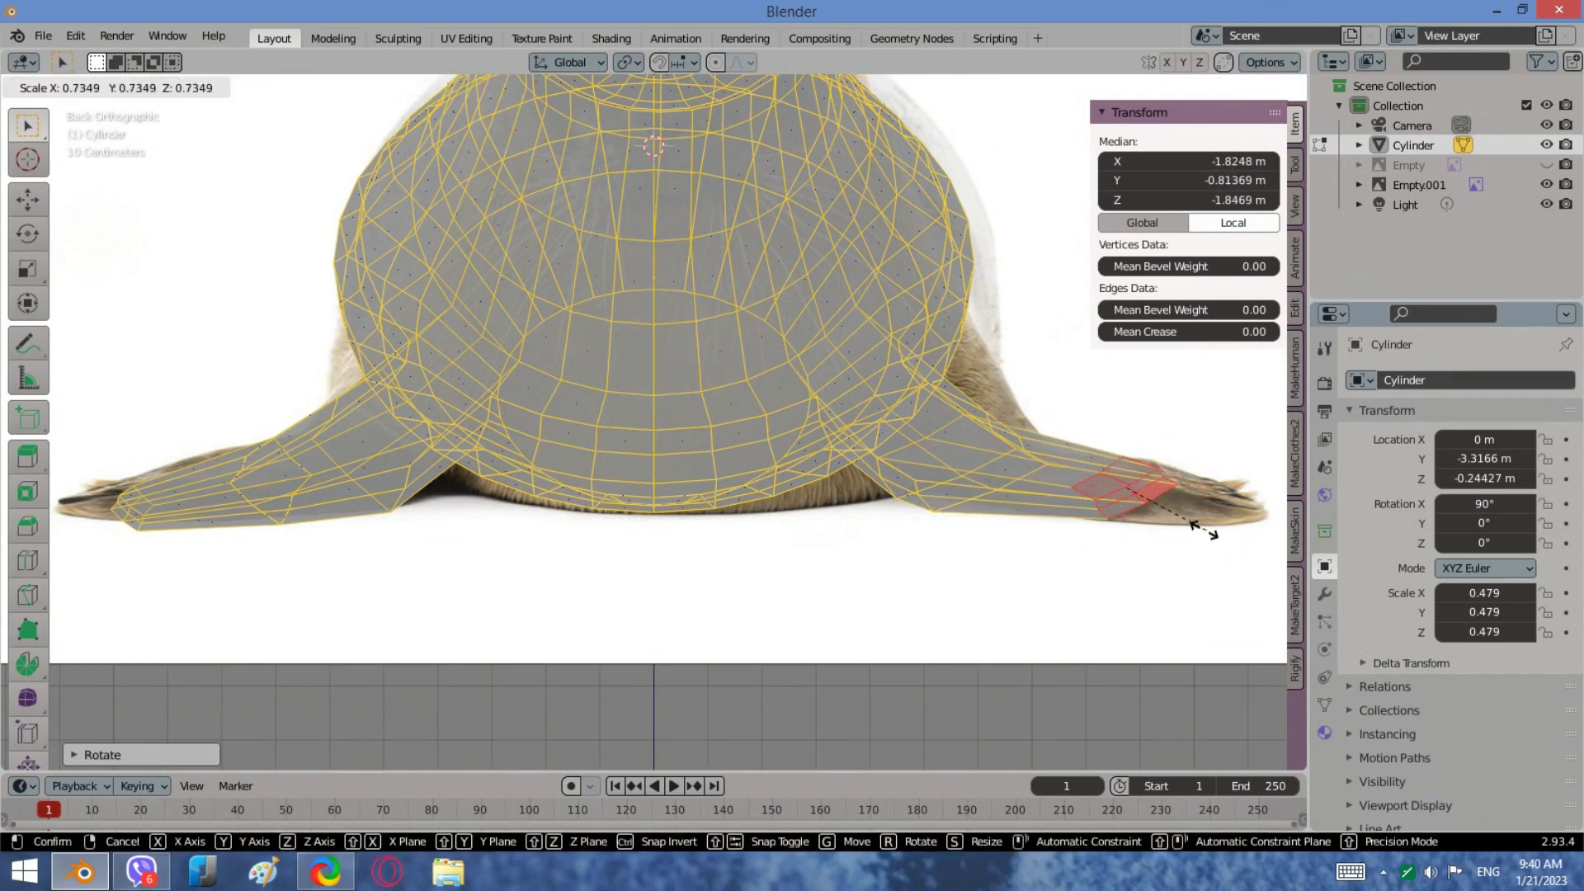
pyautogui.click(1198, 531)
# Step: Extrude the flipper's last section, position it over the tip of the reference flipper and adjust its scale
pyautogui.press('e')
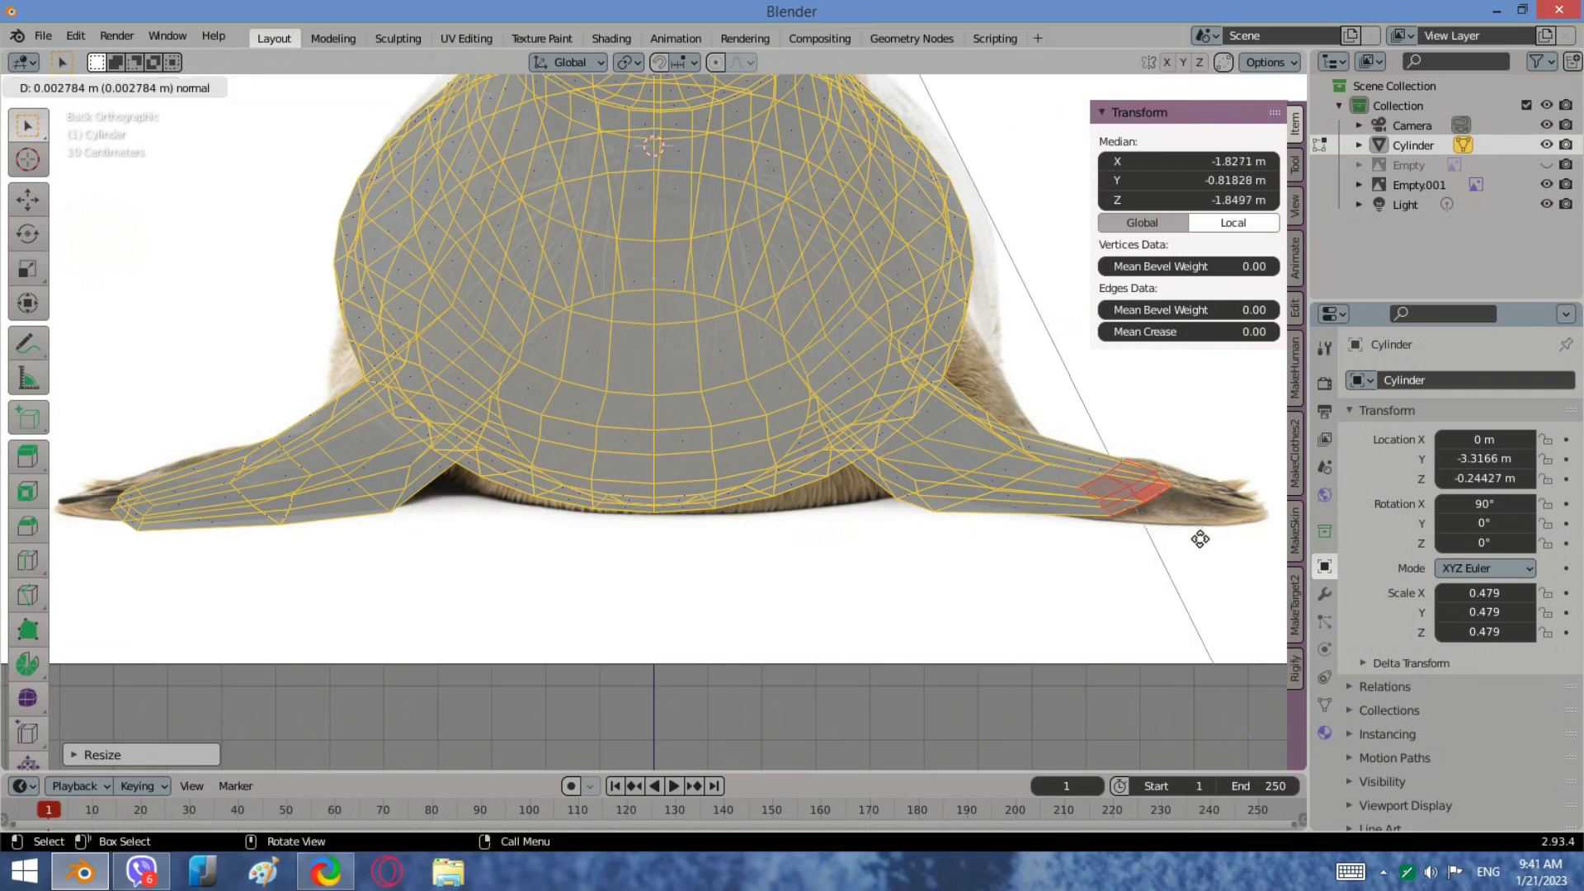
pyautogui.click(1245, 554)
pyautogui.press('g')
pyautogui.click(1242, 548)
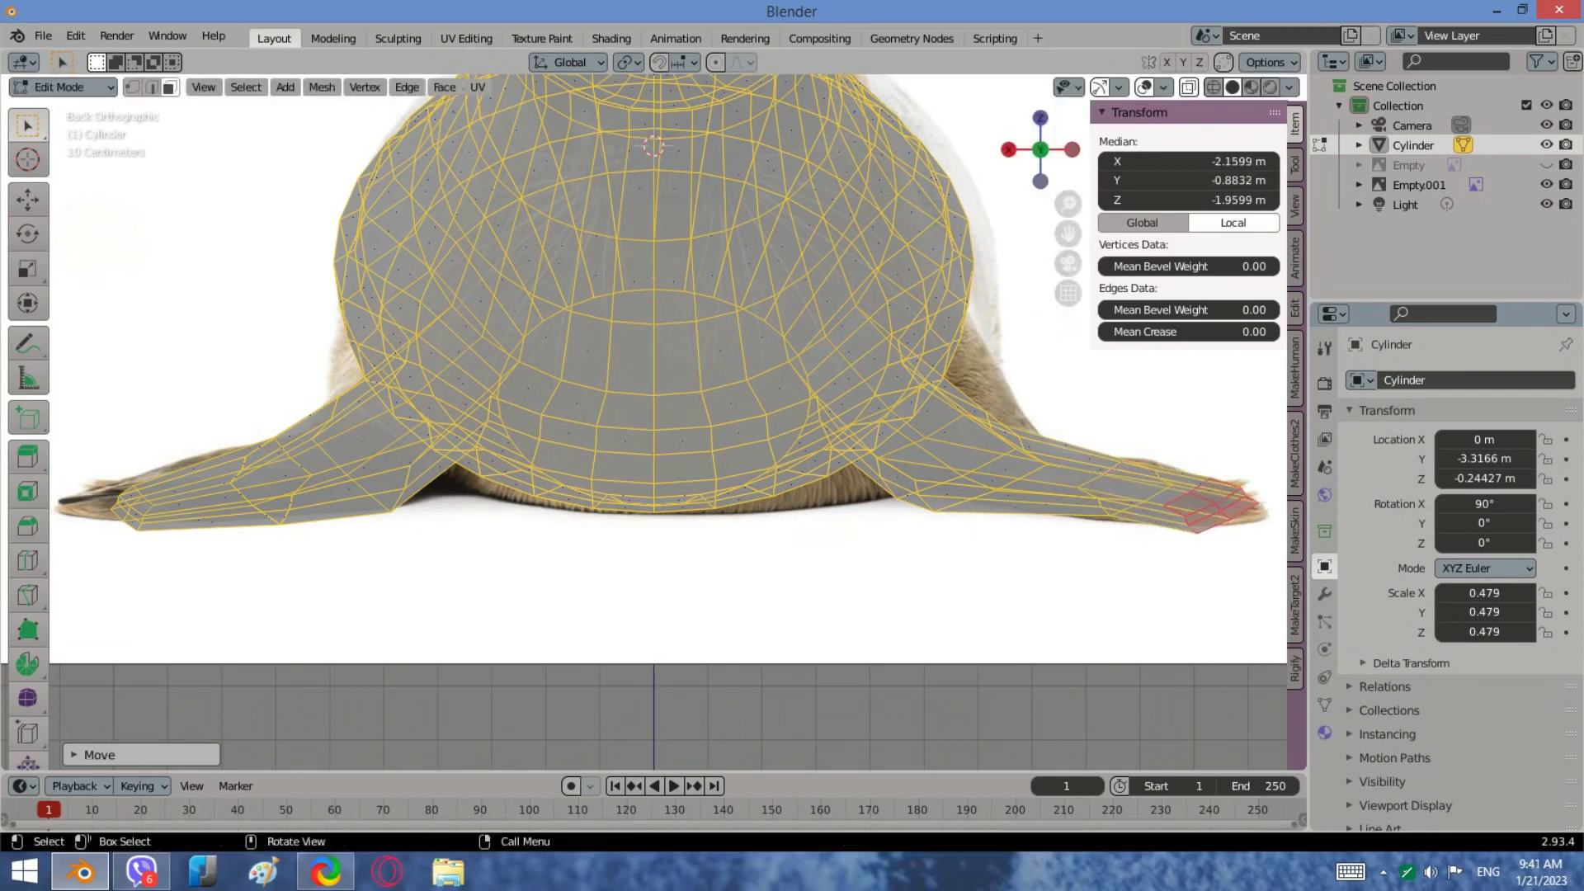
pyautogui.press('s')
pyautogui.click(33, 536)
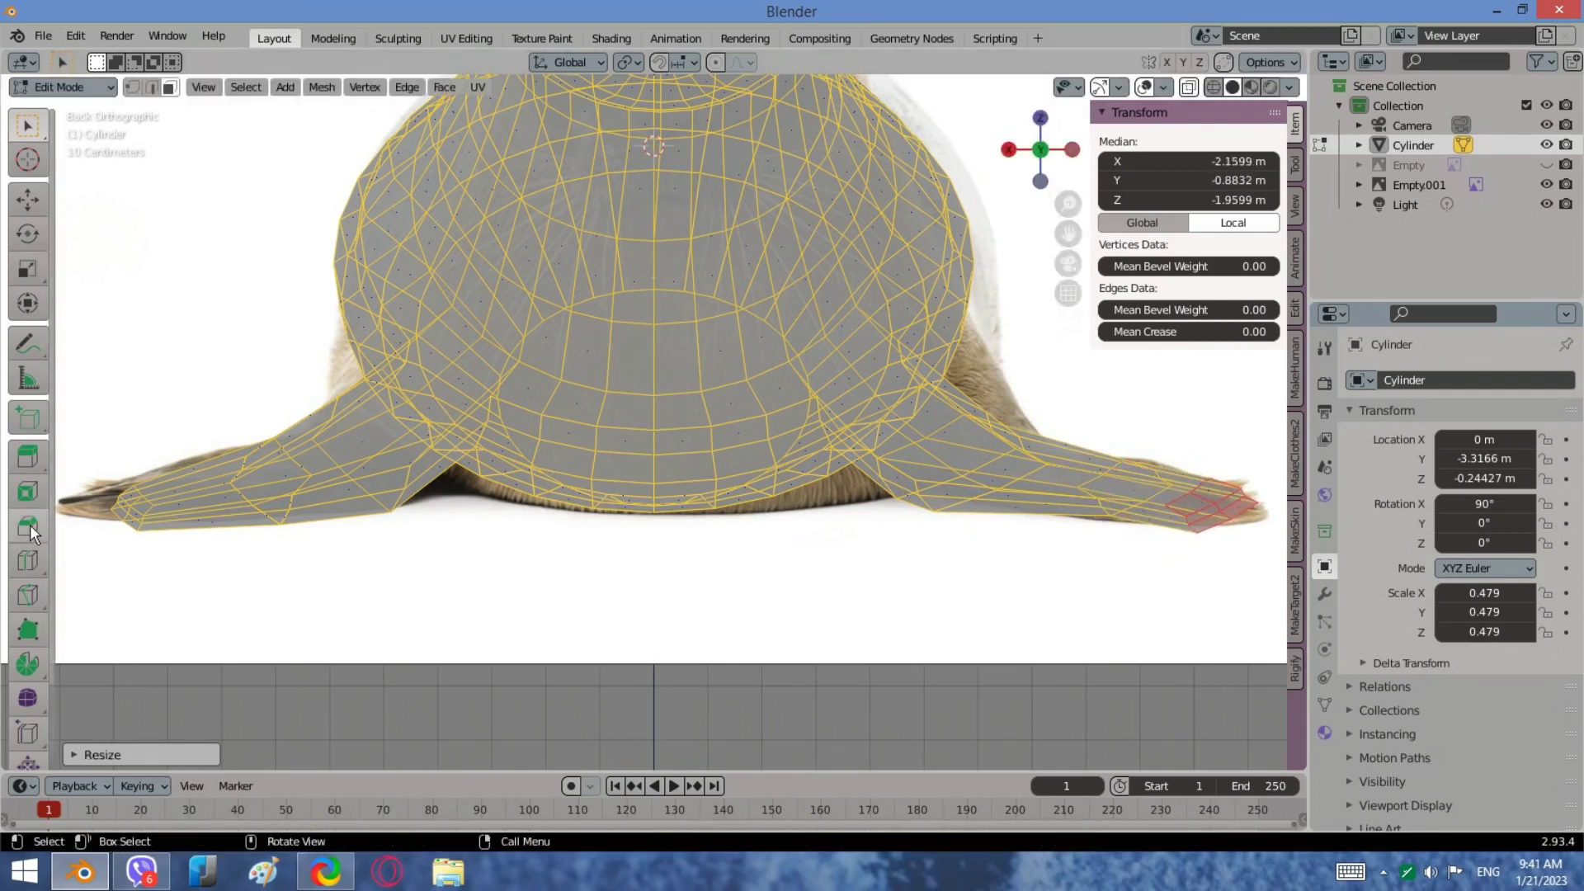
# Step: Examine both front flippers from the side, in perspective and against the reference in the back view
pyautogui.scroll(-3, 188, 562)
pyautogui.scroll(1, 599, 440)
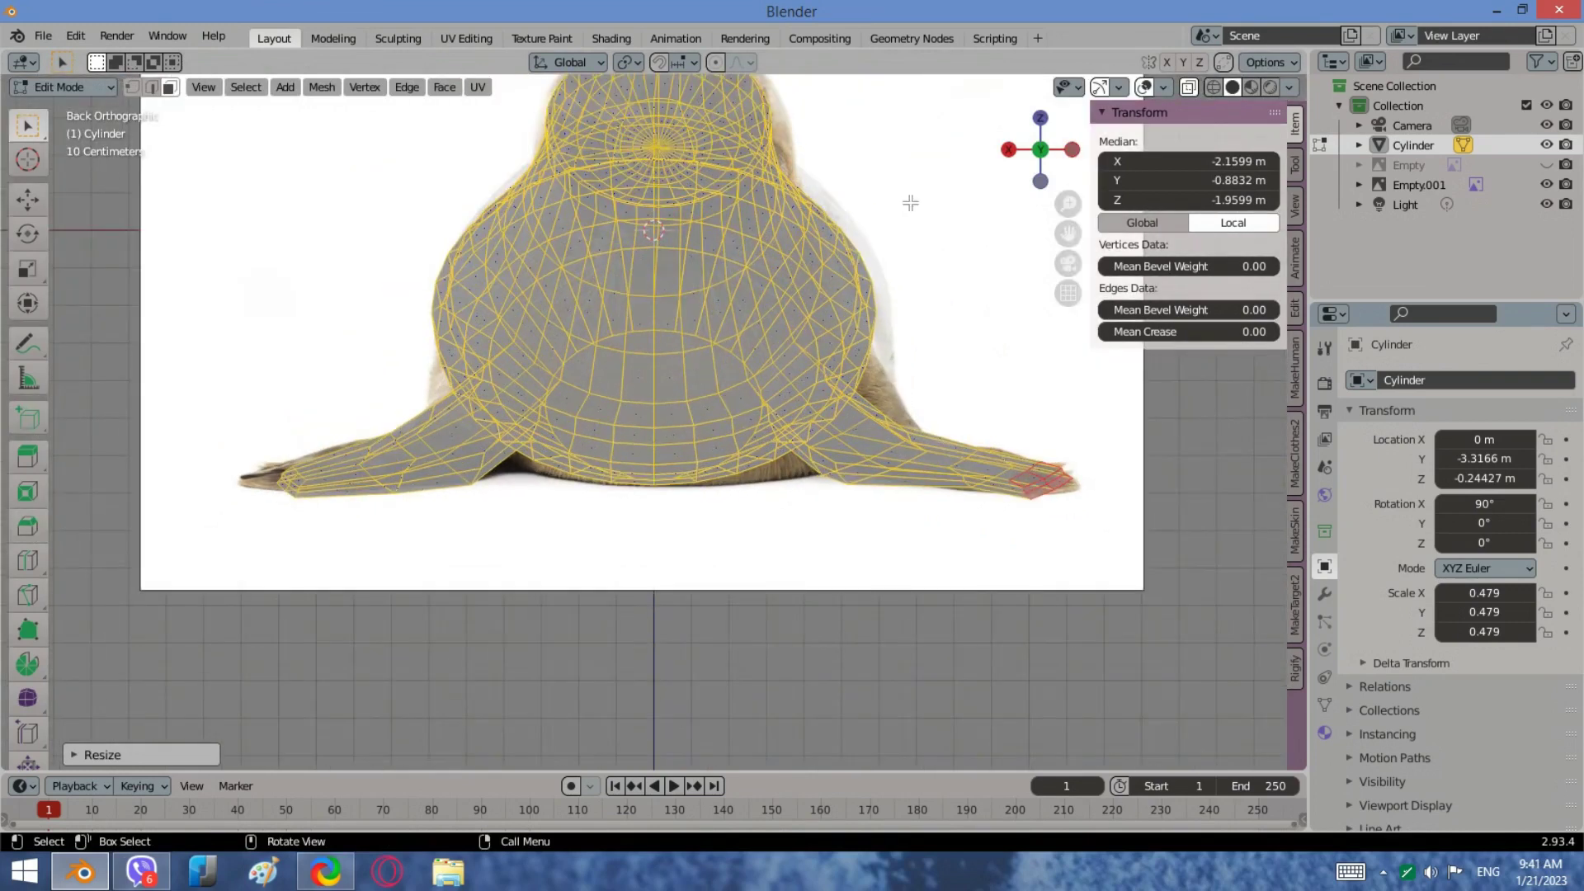
pyautogui.click(1072, 151)
pyautogui.scroll(4, 521, 608)
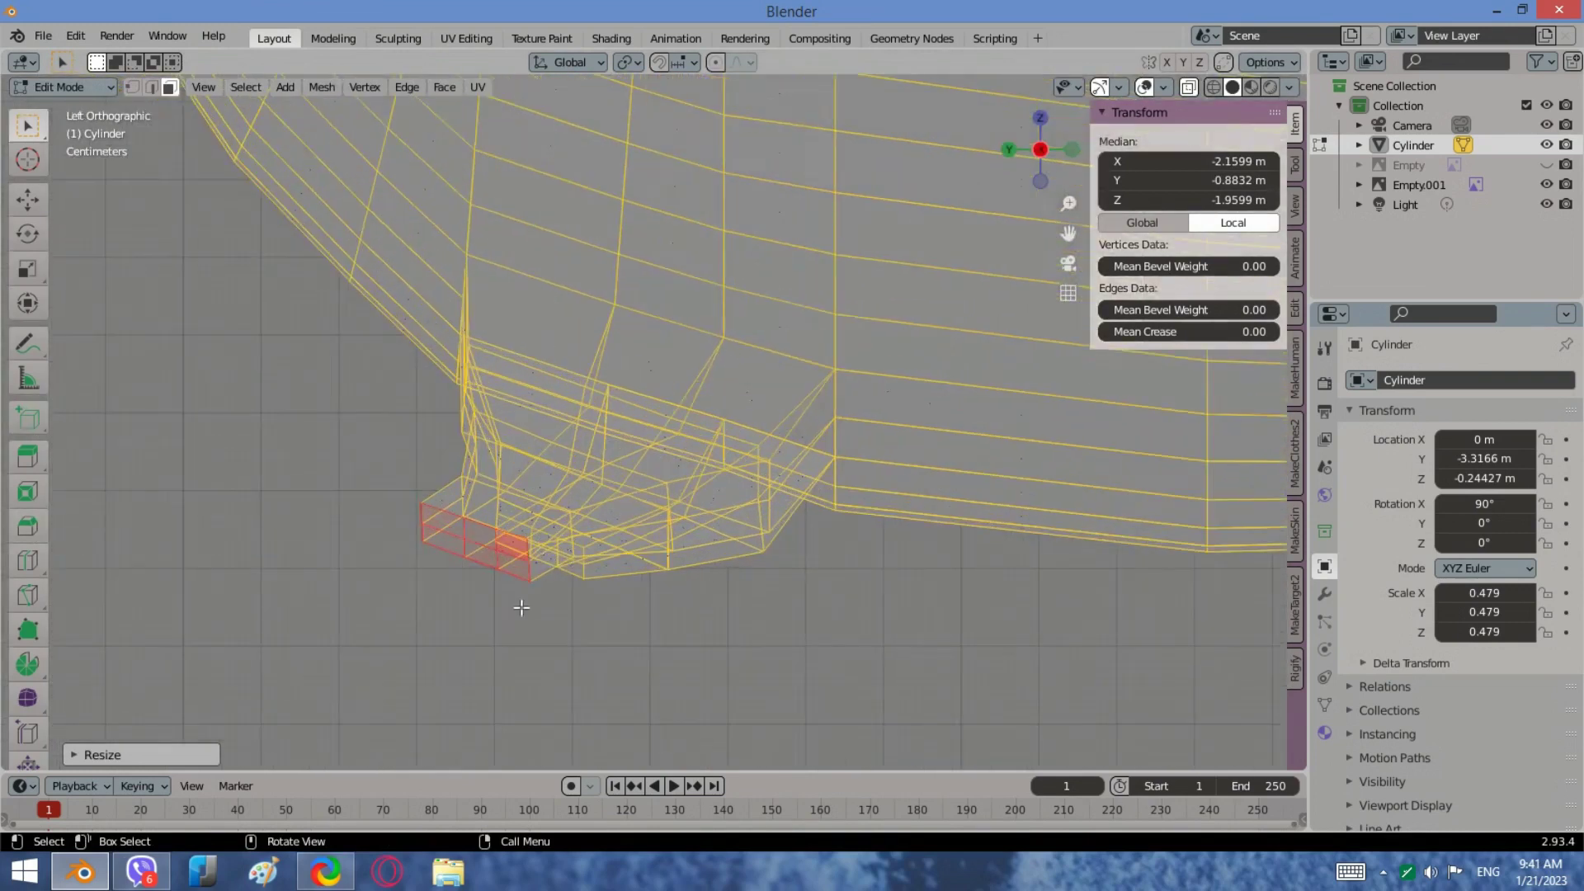
pyautogui.click(1008, 150)
pyautogui.scroll(-3, 627, 377)
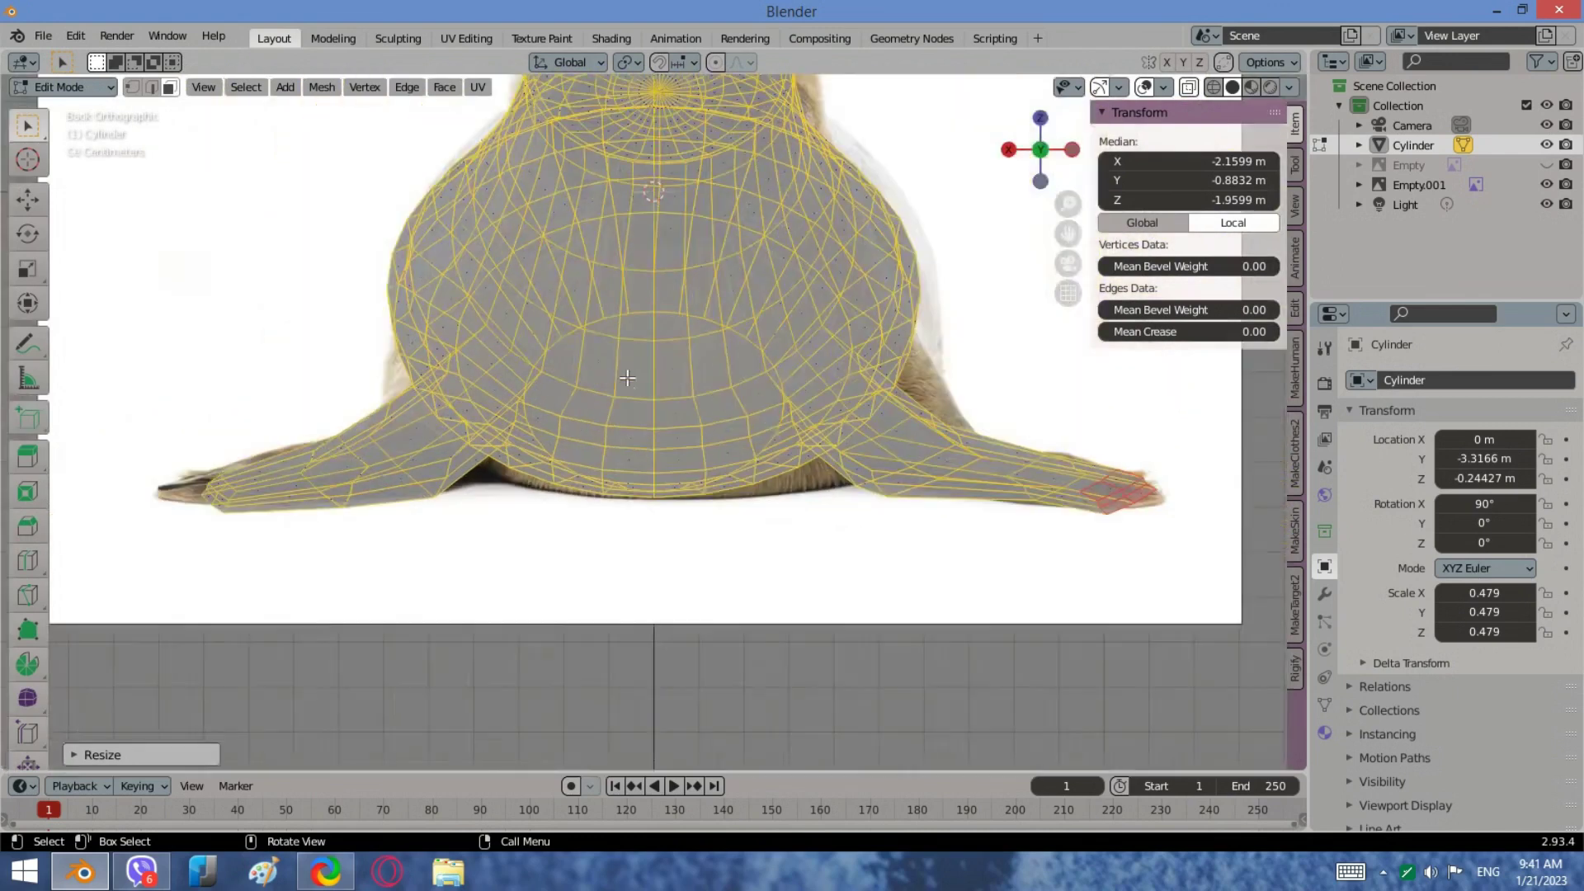
pyautogui.moveTo(813, 425); pyautogui.dragTo(921, 346, button='middle')
pyautogui.scroll(-4, 640, 421)
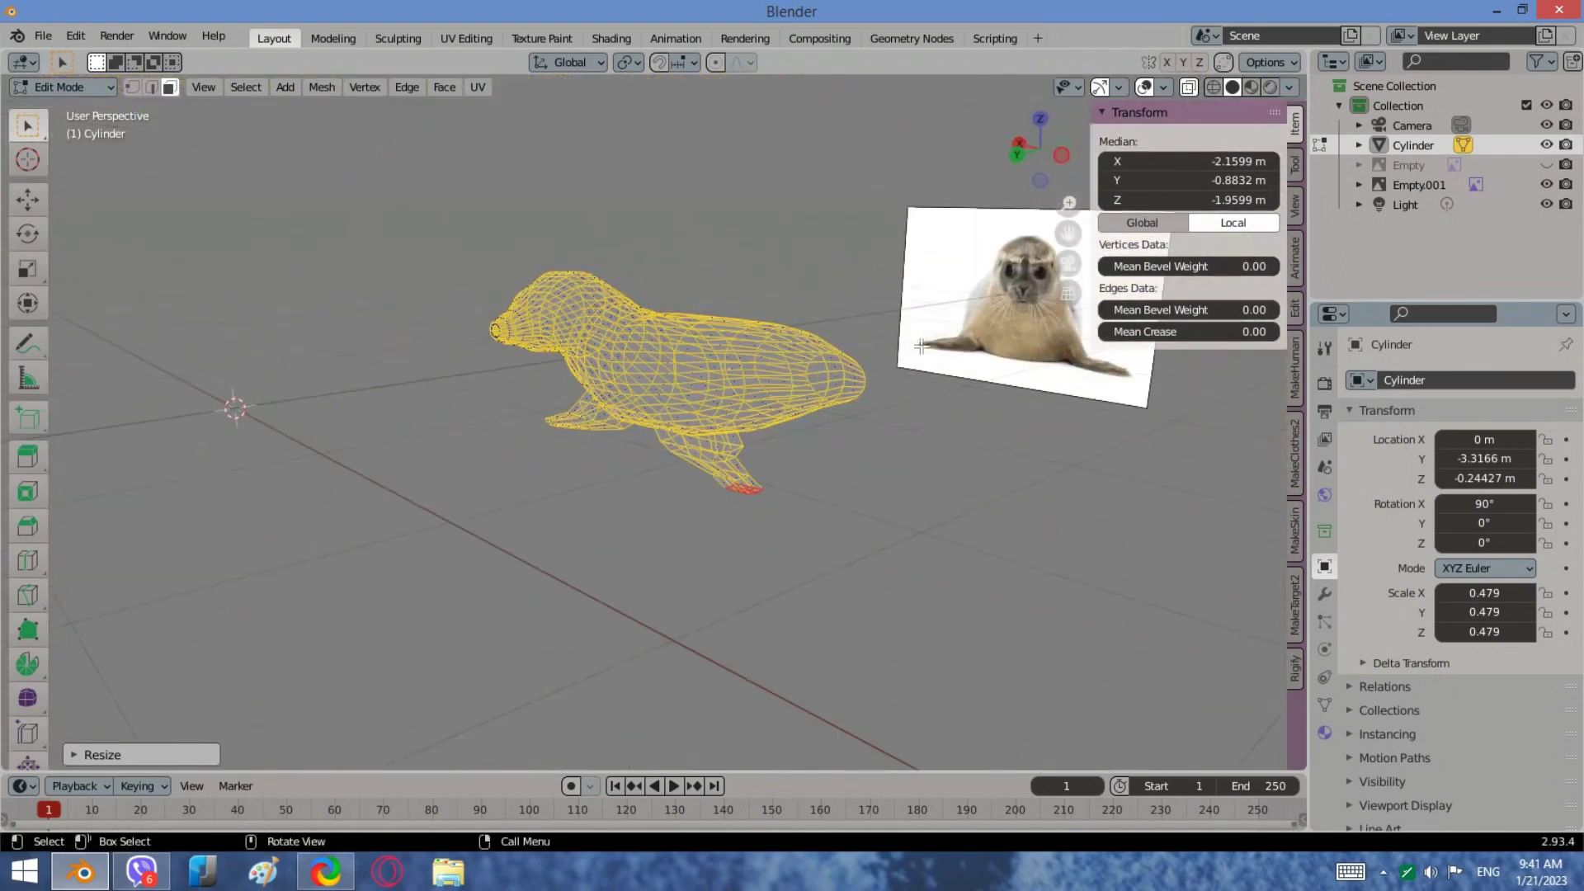
pyautogui.click(1061, 156)
pyautogui.click(1008, 154)
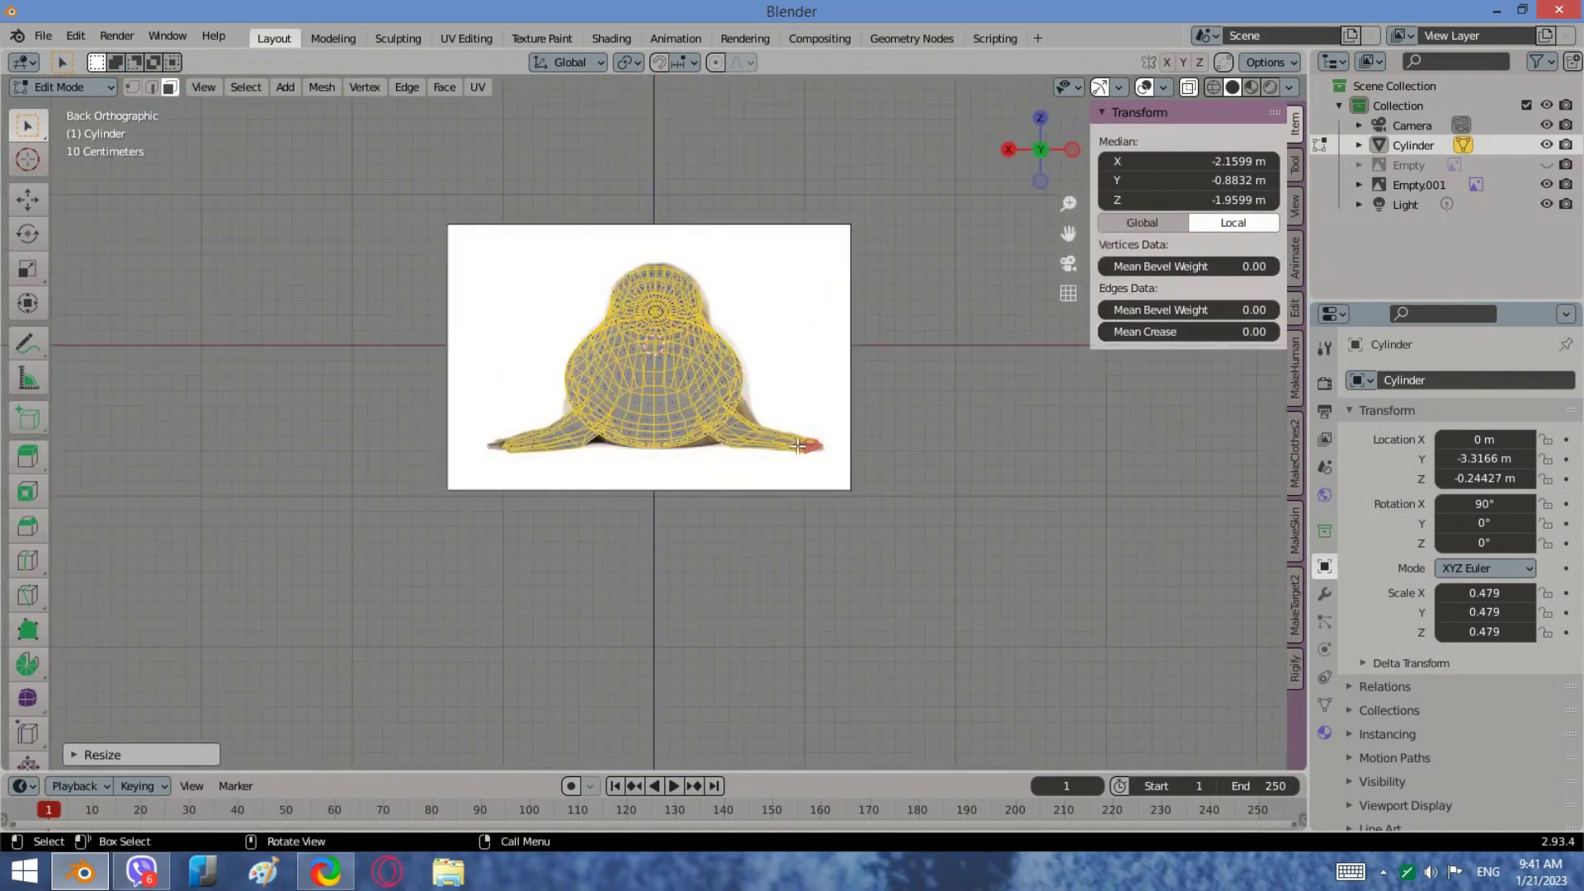
pyautogui.scroll(5, 670, 500)
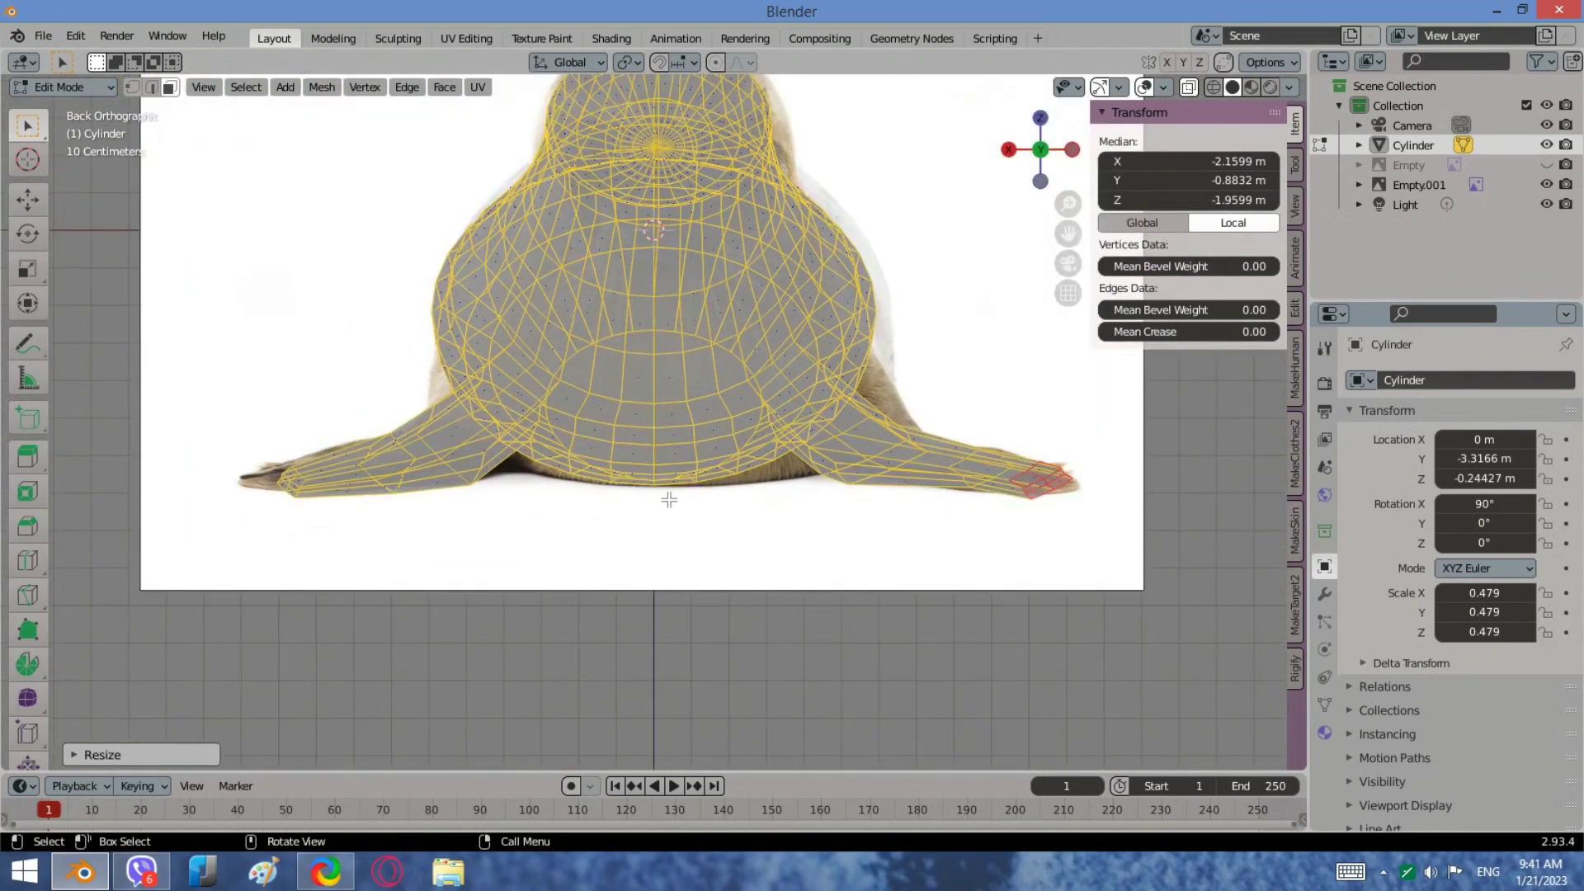
# Step: Check the seal in Object Mode, return to Edit Mode and switch to vertex selection
pyautogui.press('Tab')
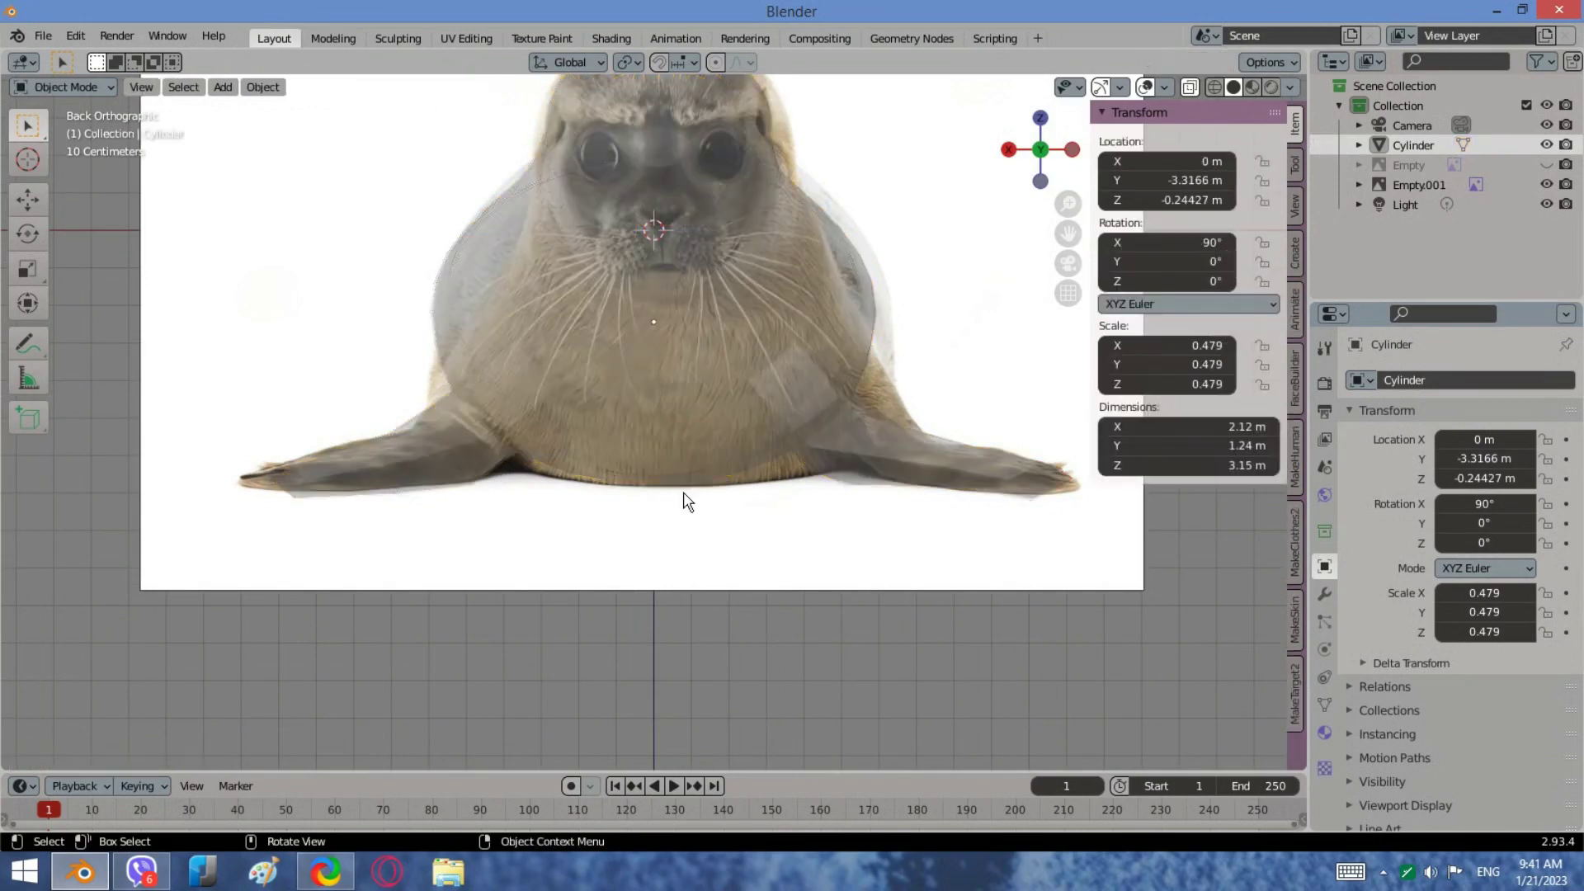
pyautogui.press('Tab')
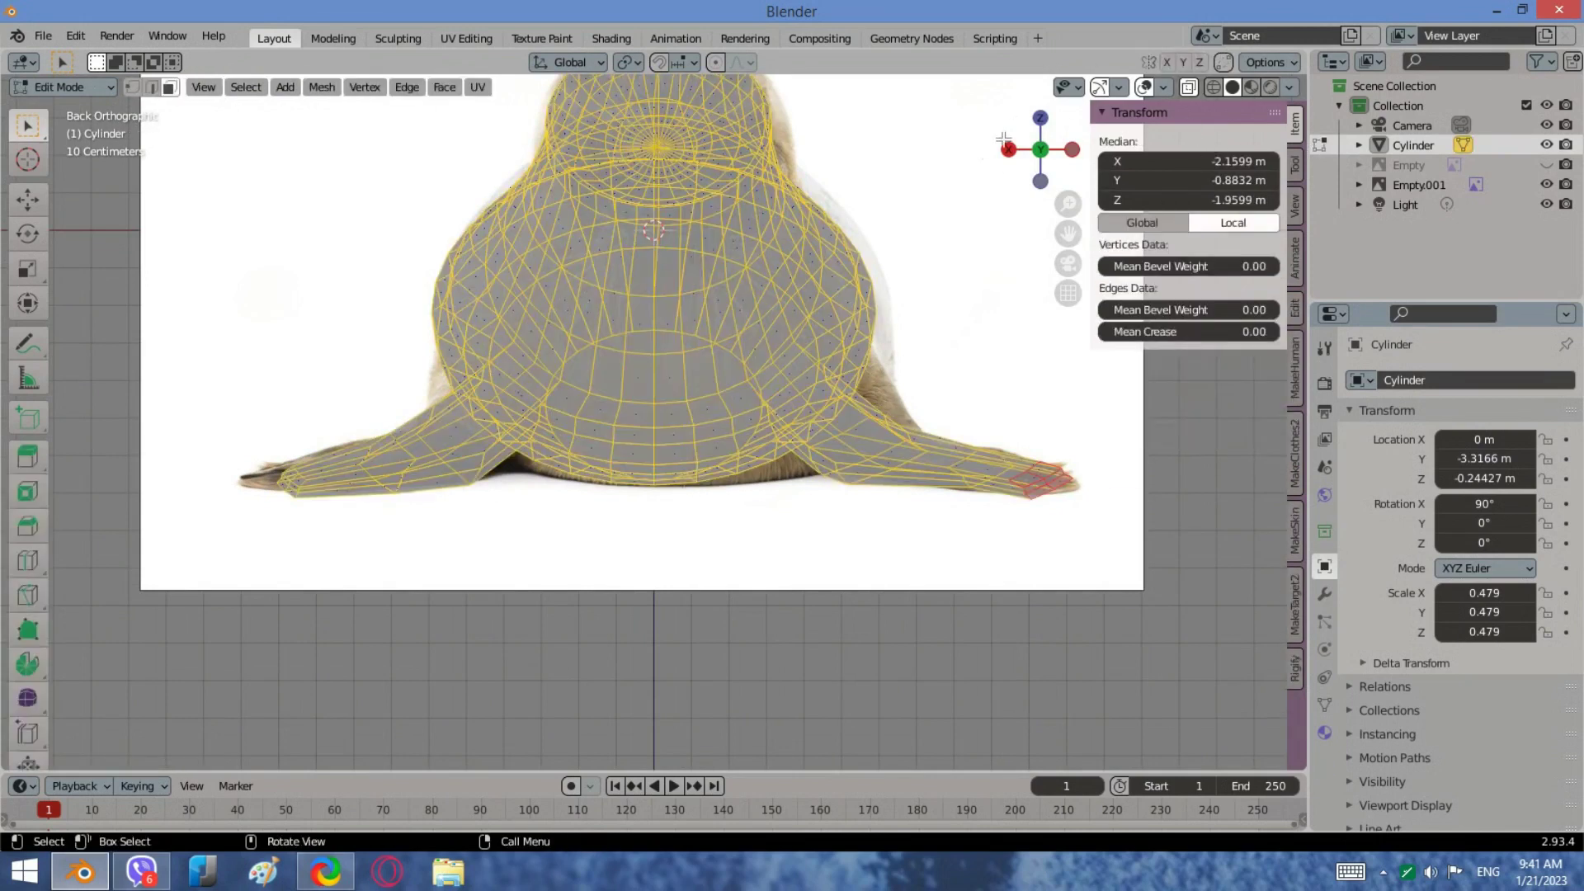
pyautogui.click(66, 87)
pyautogui.scroll(2, 750, 529)
pyautogui.click(732, 403)
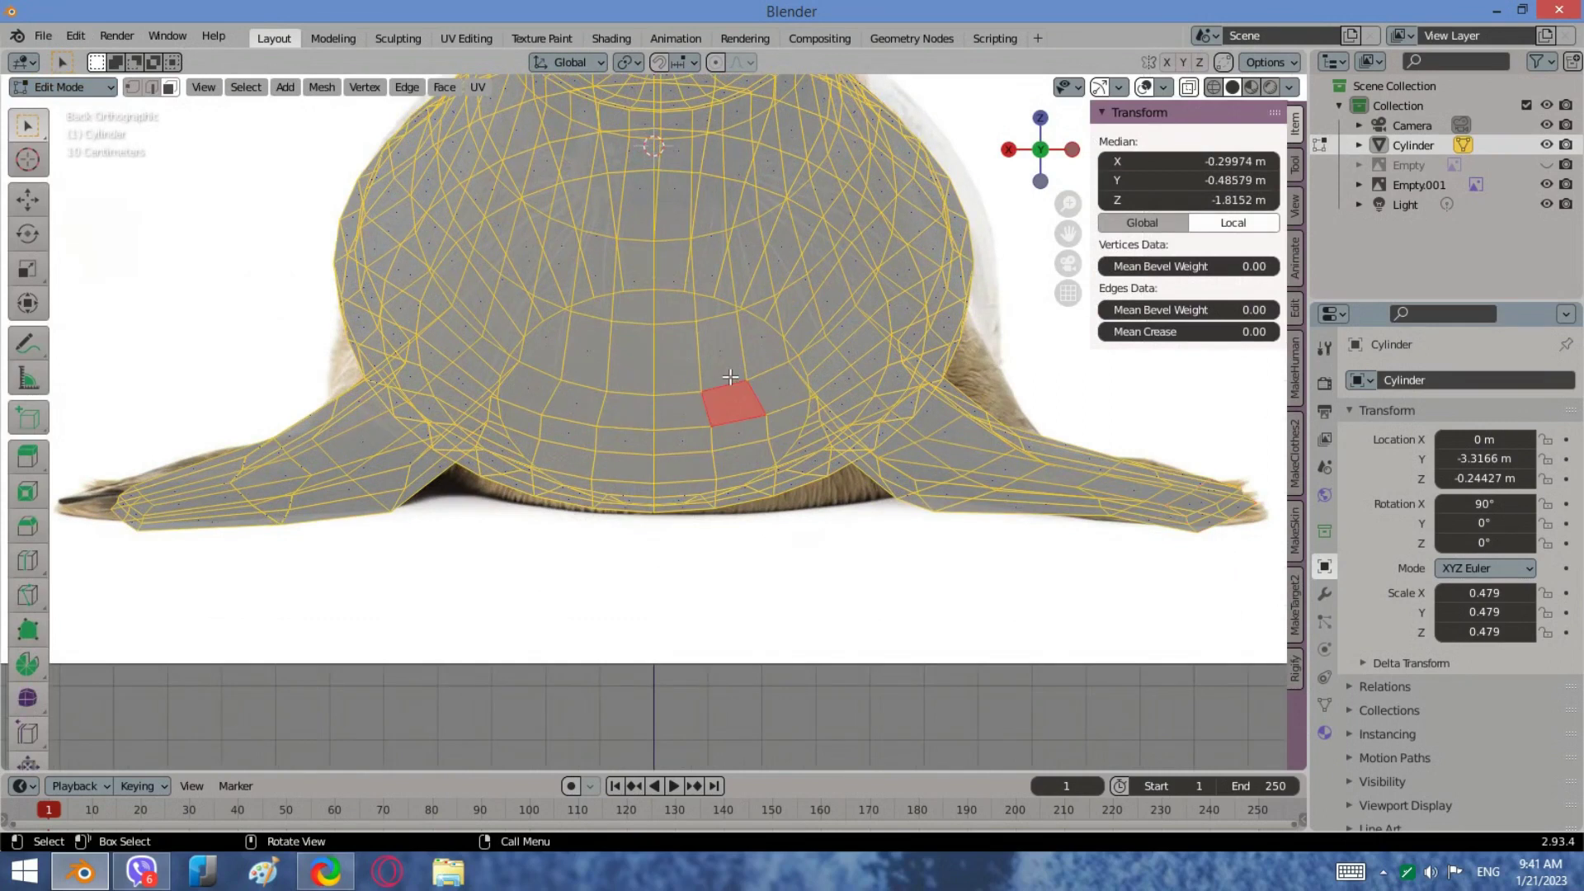
pyautogui.click(131, 88)
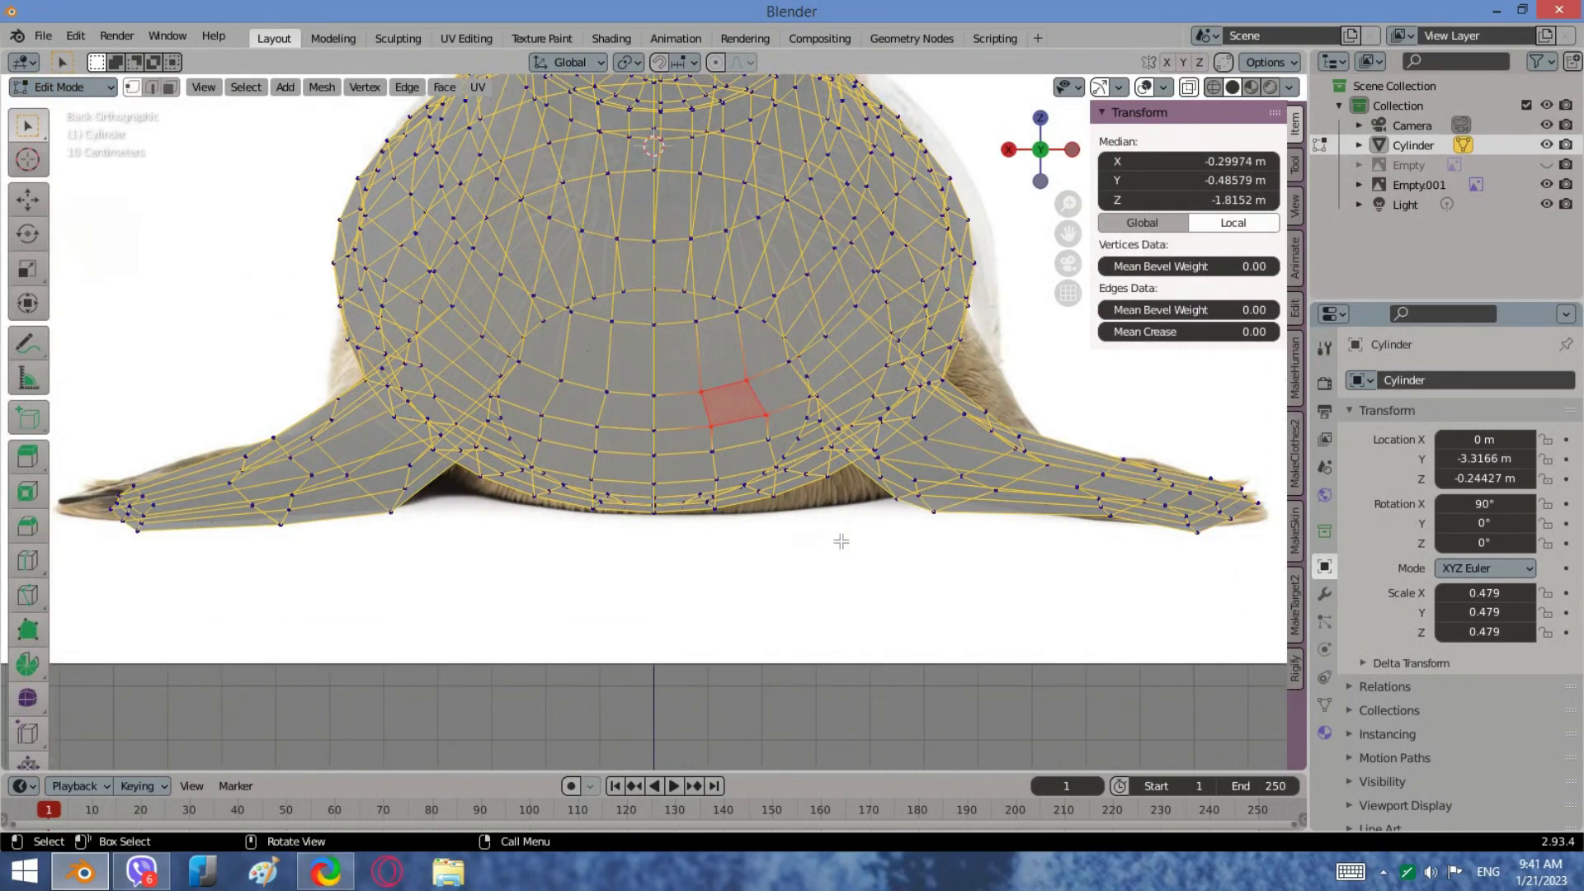
# Step: Box-select the lower belly vertices in the front view and move them slightly down along Z to meet the reference's underside
pyautogui.moveTo(825, 579); pyautogui.dragTo(865, 230, button='middle')
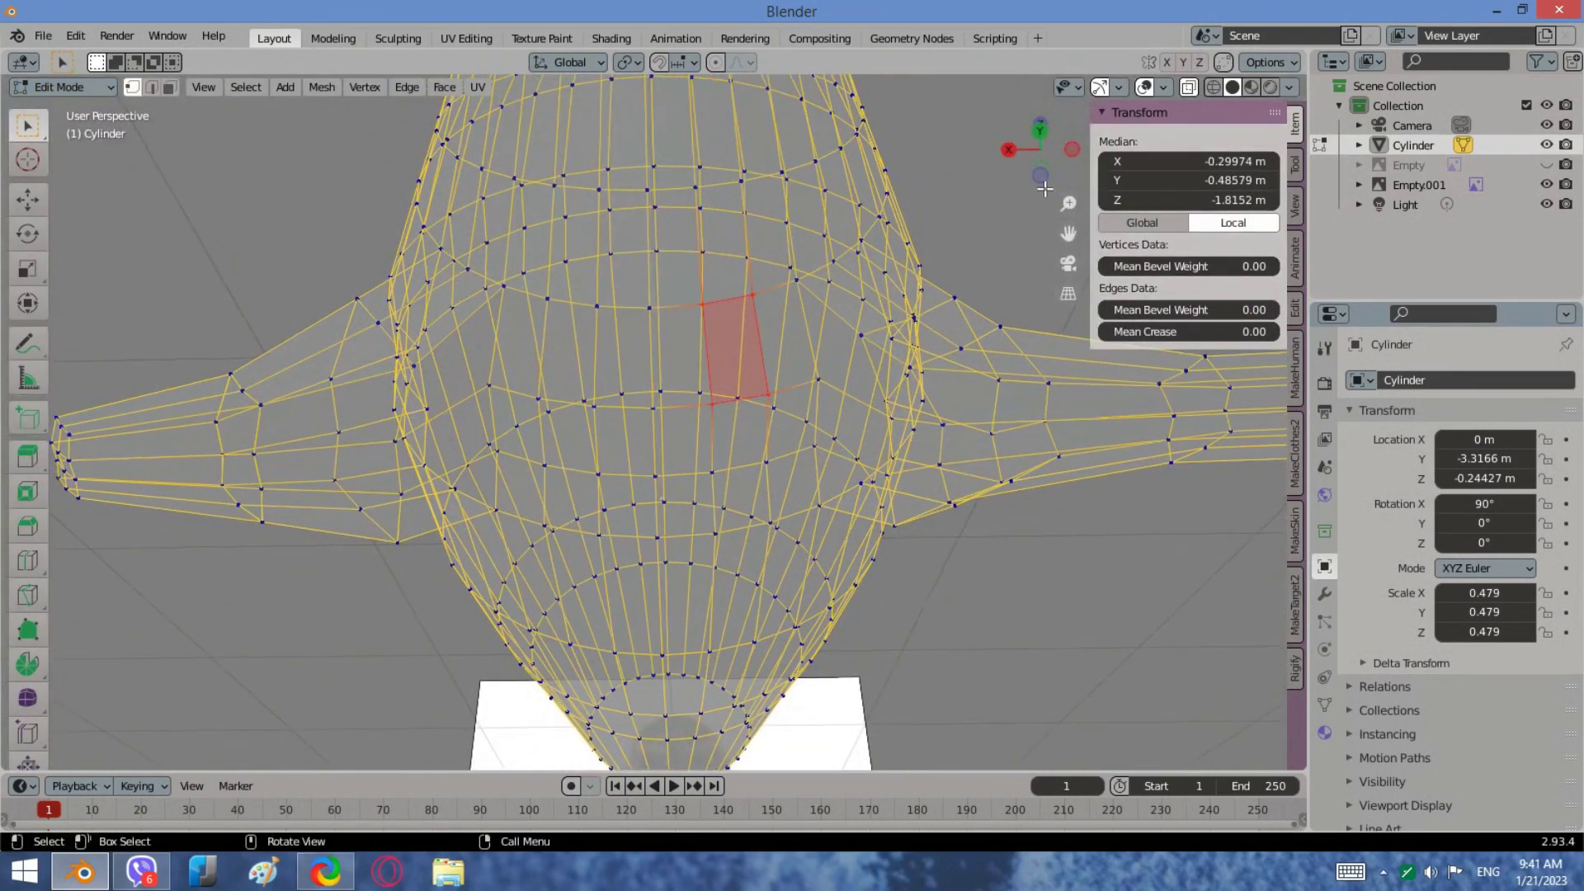
pyautogui.click(1039, 123)
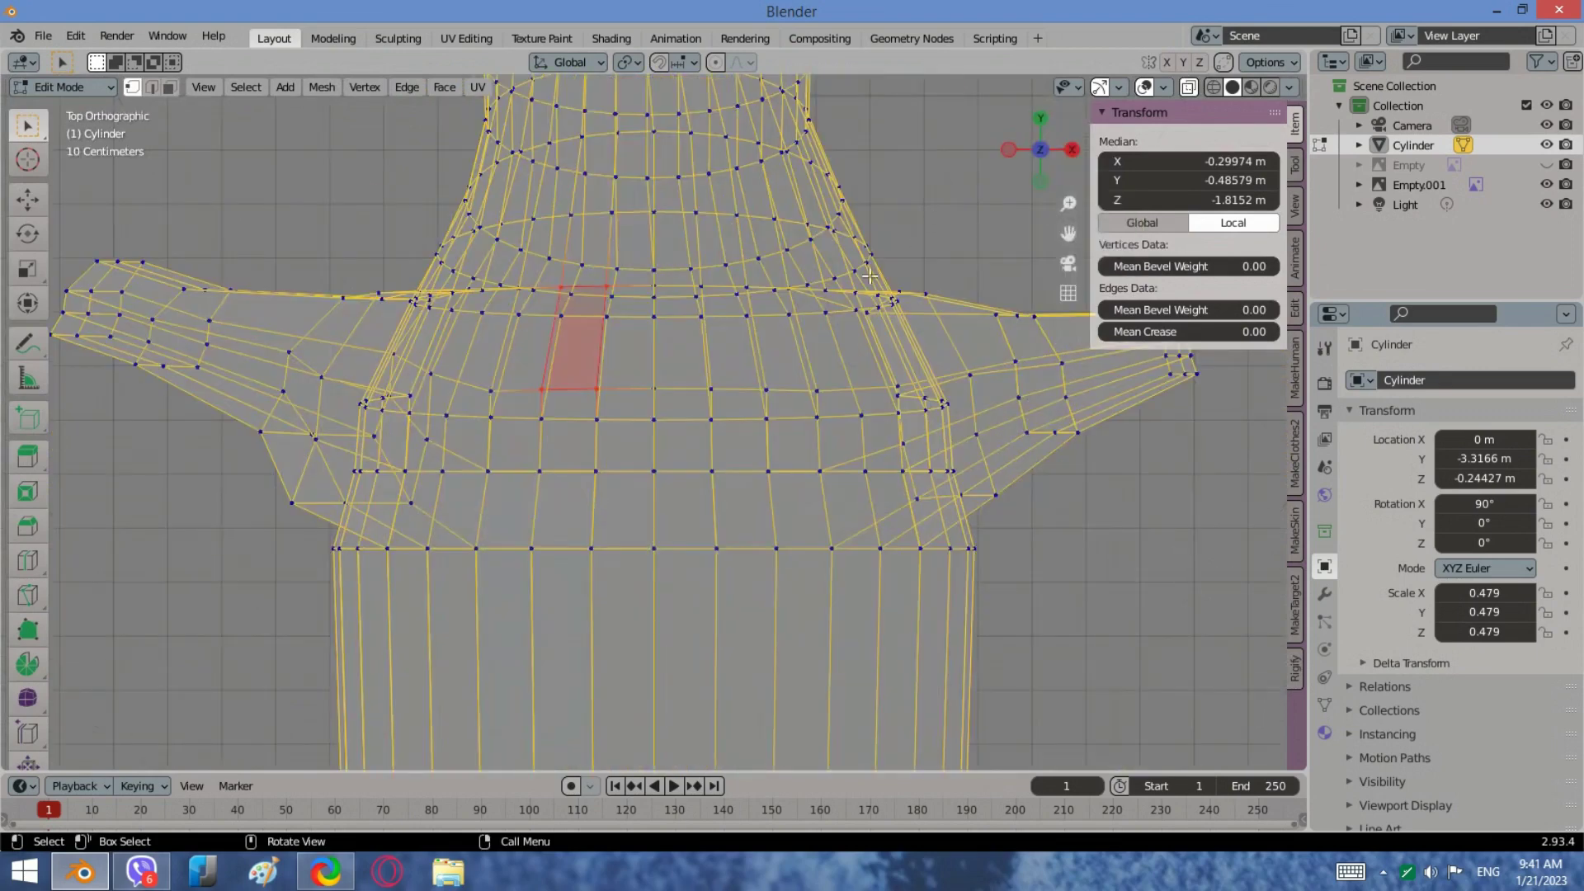
pyautogui.moveTo(813, 360); pyautogui.dragTo(1083, 125, button='middle')
pyautogui.click(1042, 148)
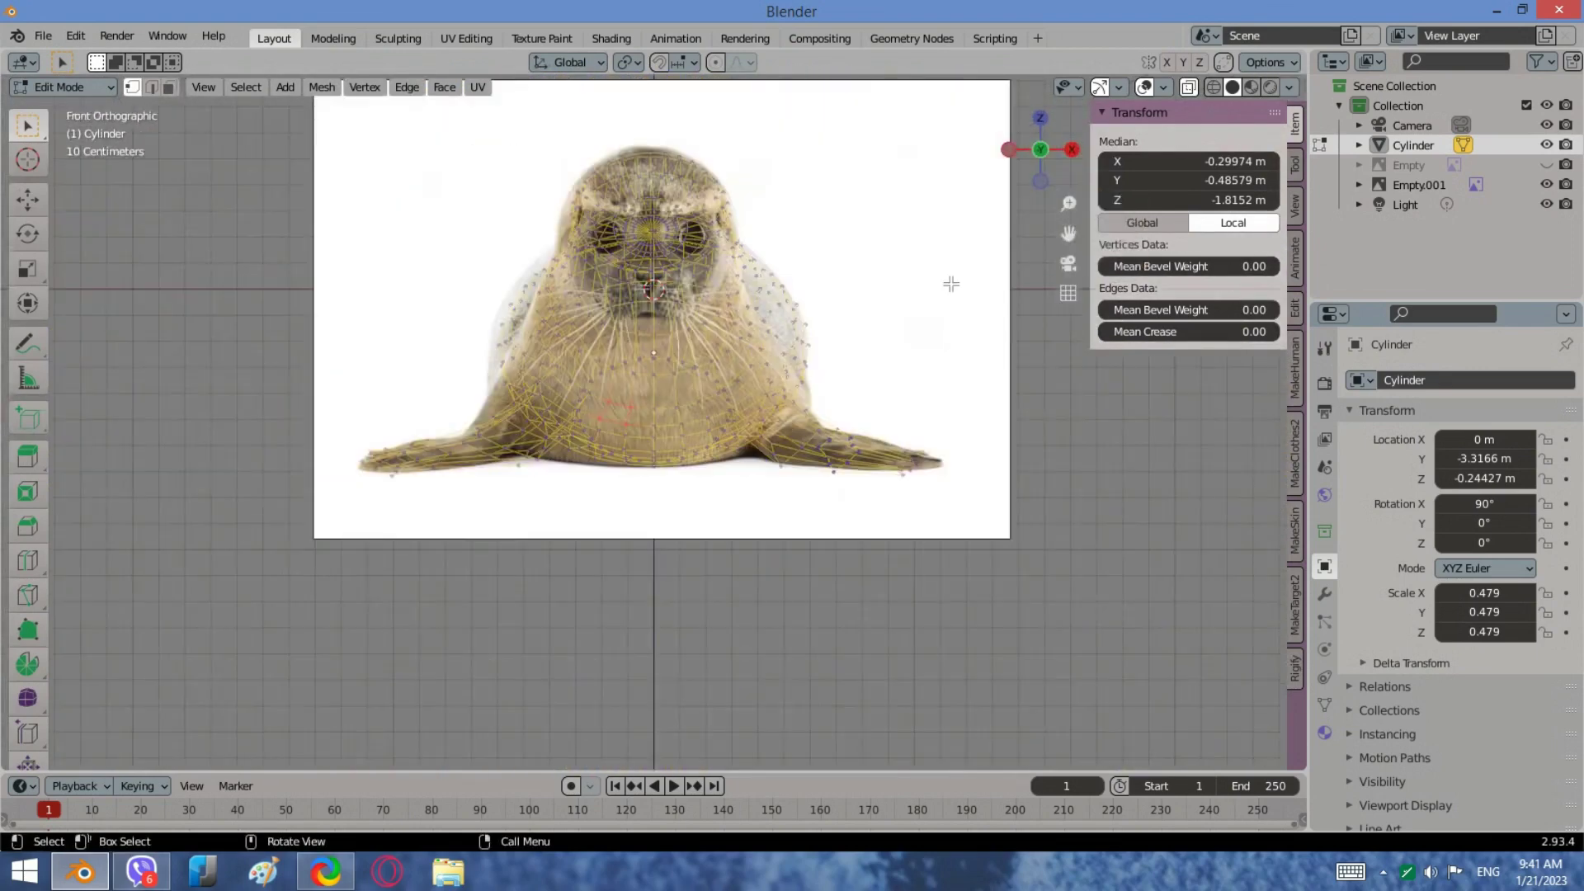
pyautogui.moveTo(780, 502); pyautogui.dragTo(517, 443)
pyautogui.scroll(3, 637, 554)
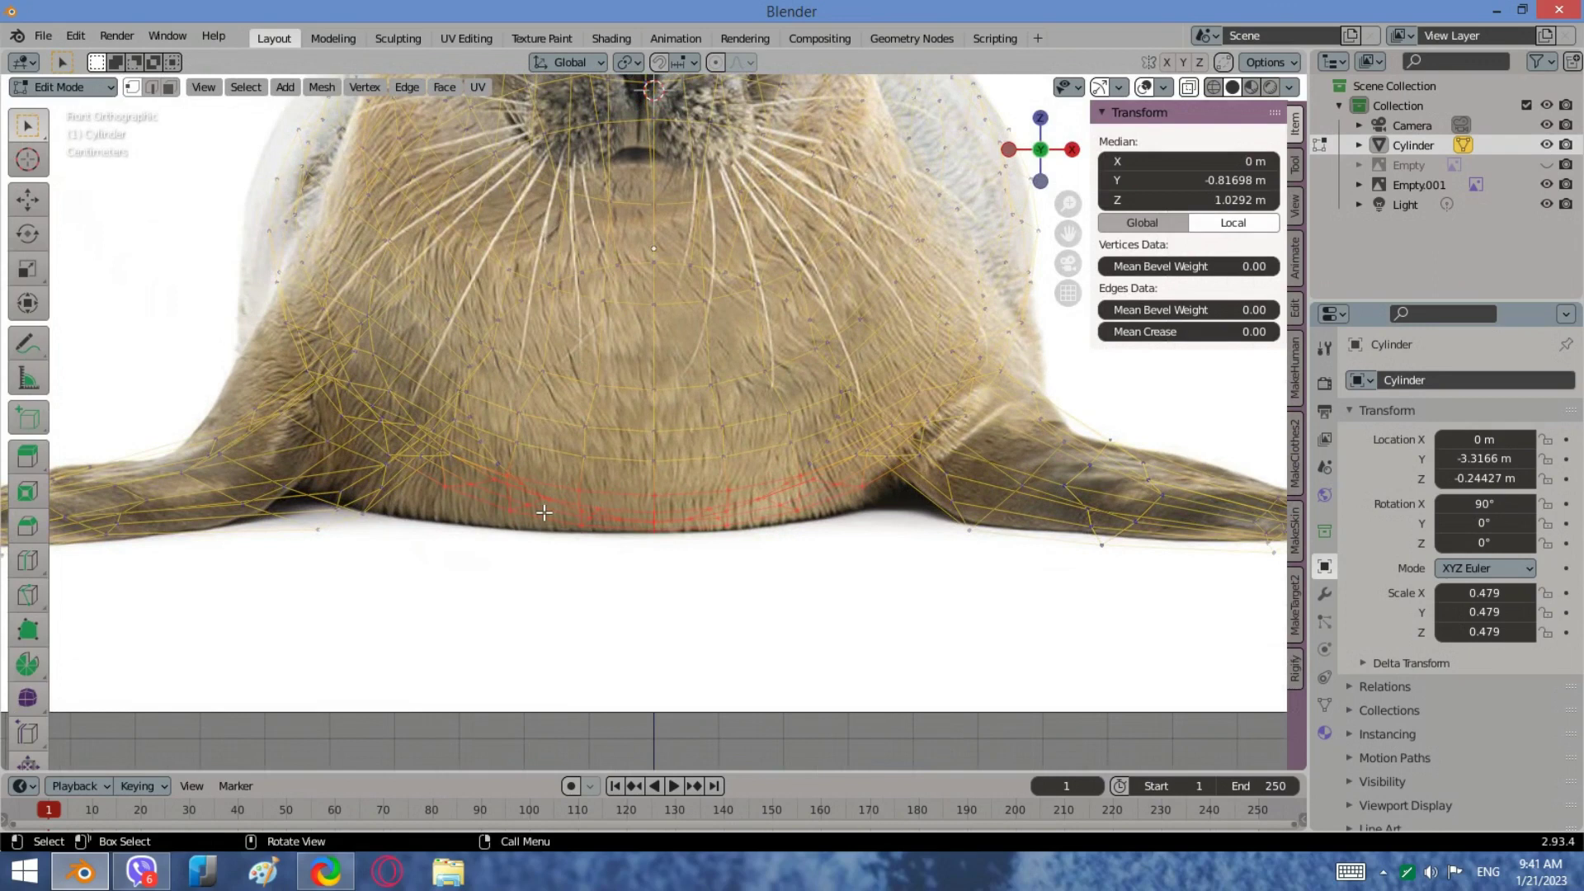
pyautogui.press('g')
pyautogui.press('z')
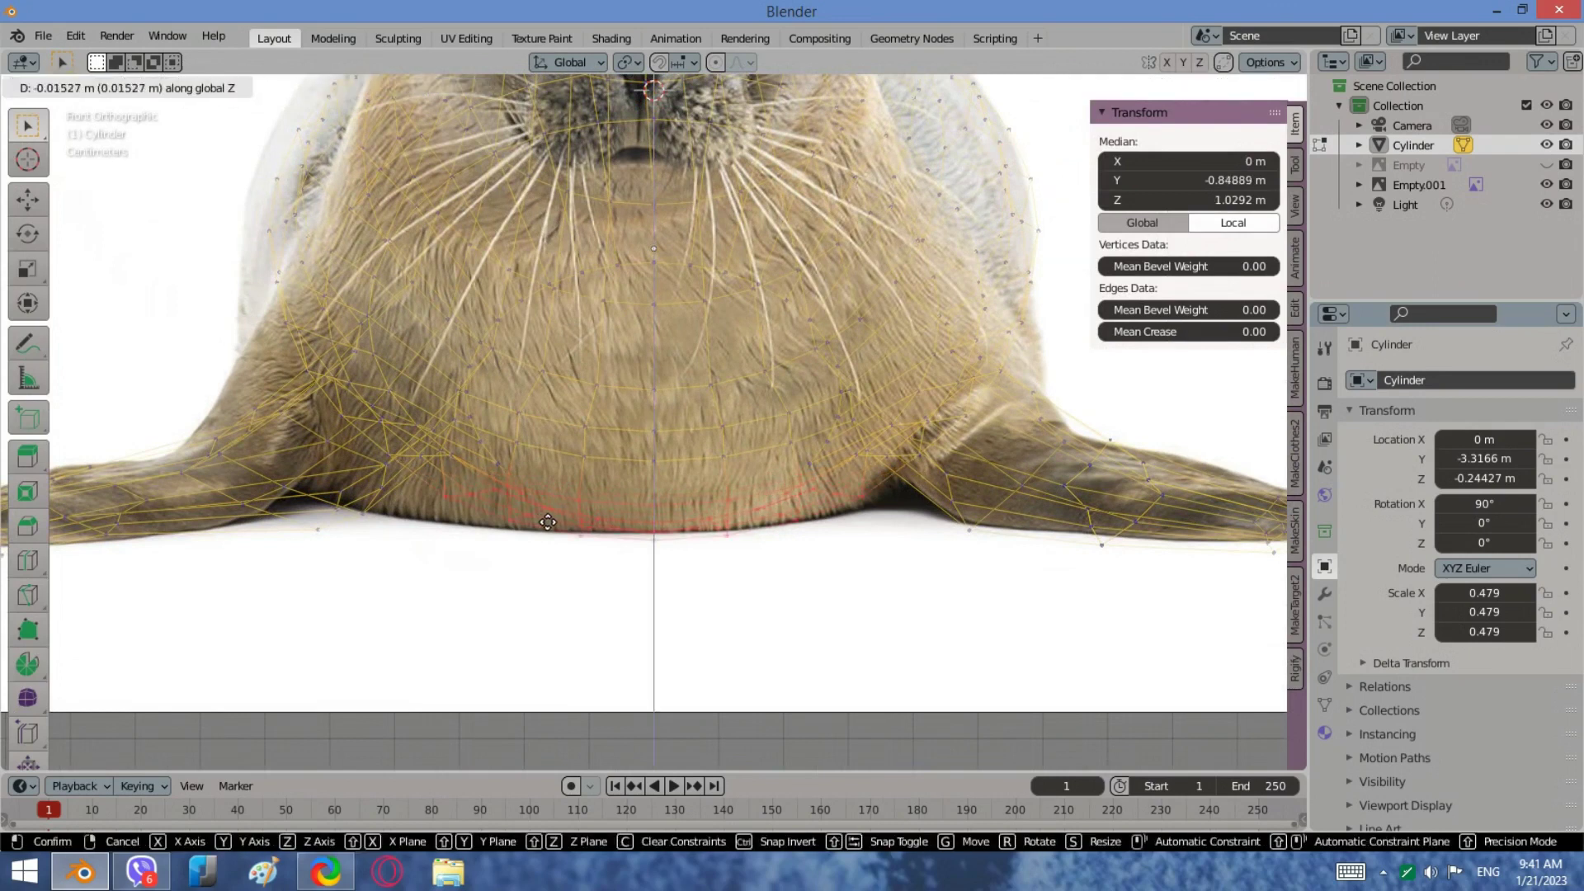
pyautogui.click(548, 522)
# Step: Inspect the seal from both sides in Object Mode, and return to Edit Mode in the right side view
pyautogui.scroll(-5, 702, 421)
pyautogui.moveTo(750, 439); pyautogui.dragTo(754, 411, button='middle')
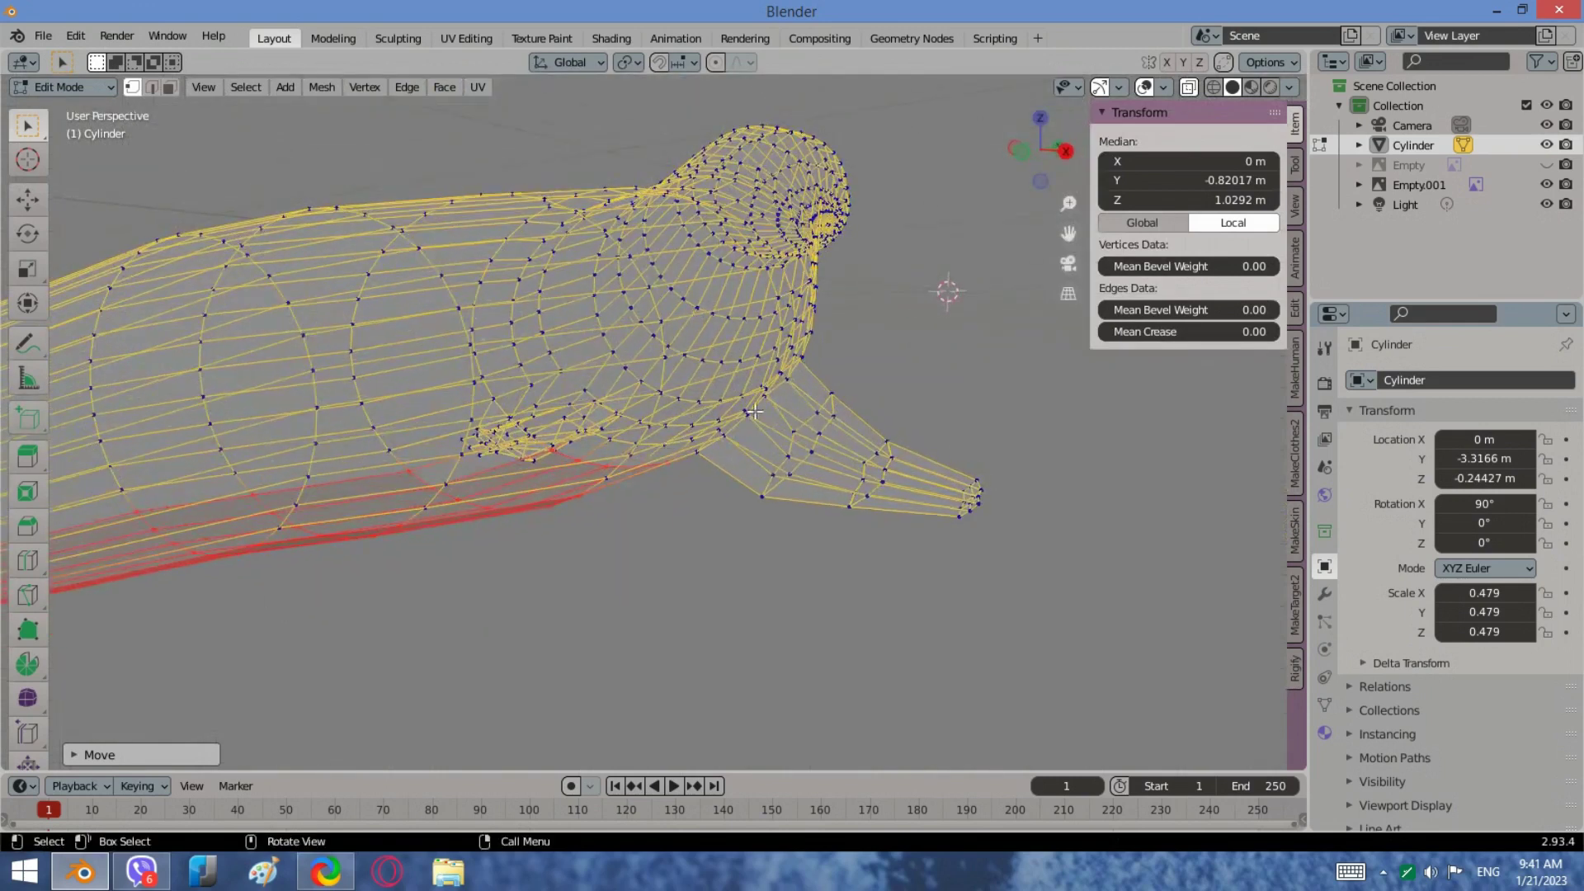
pyautogui.scroll(-6, 755, 411)
pyautogui.moveTo(577, 396); pyautogui.dragTo(825, 379, button='middle')
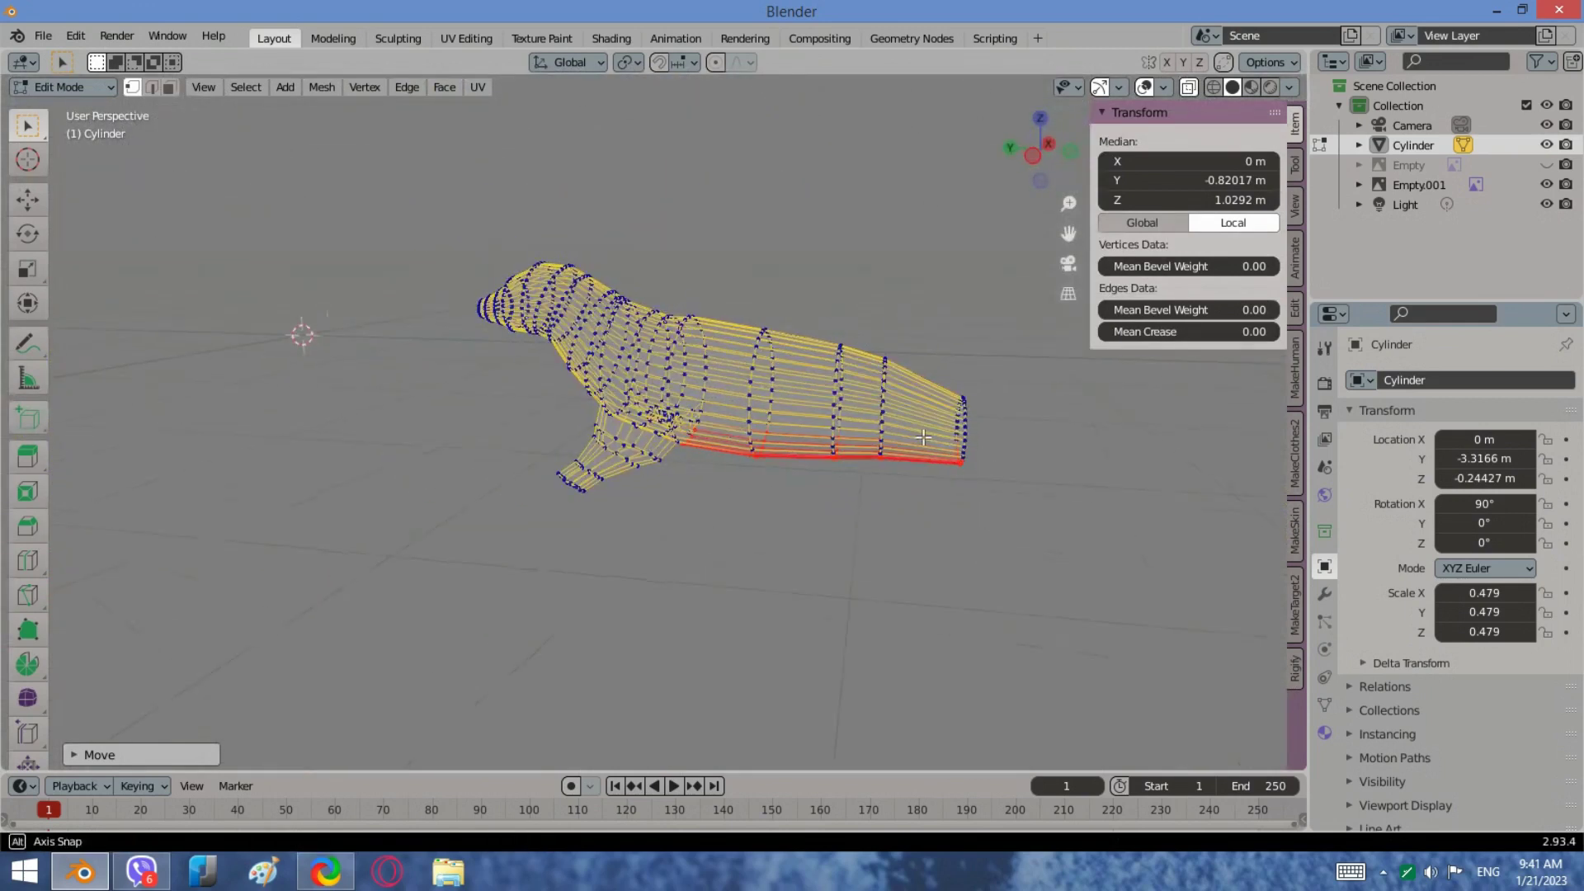
pyautogui.click(96, 91)
pyautogui.click(96, 105)
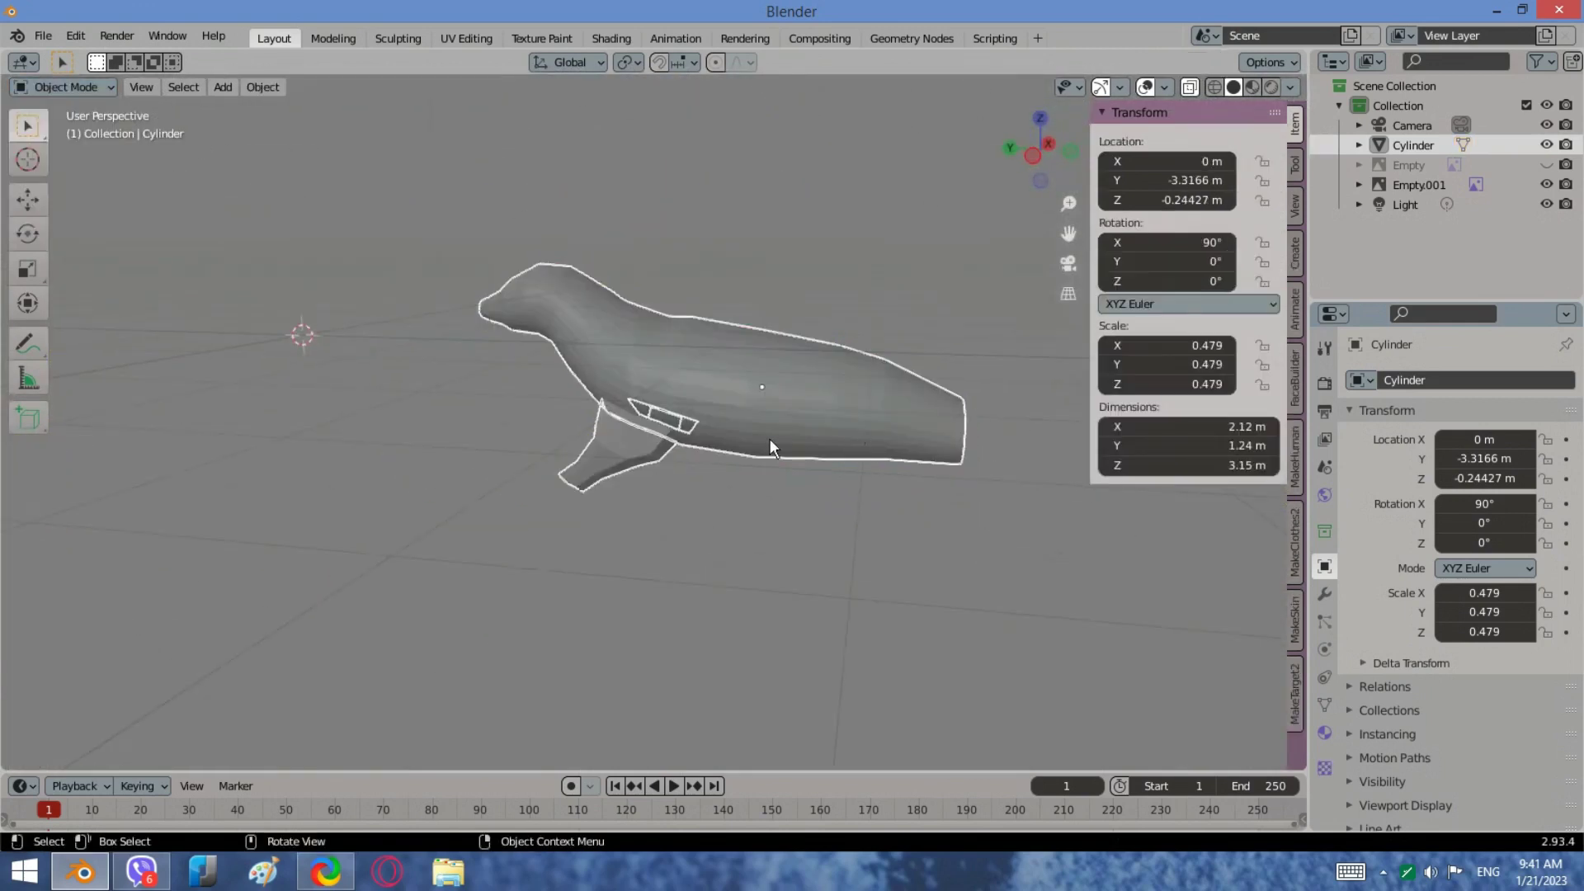
pyautogui.moveTo(770, 439); pyautogui.dragTo(938, 430, button='middle')
pyautogui.moveTo(613, 403); pyautogui.dragTo(825, 392, button='middle')
pyautogui.scroll(2, 583, 369)
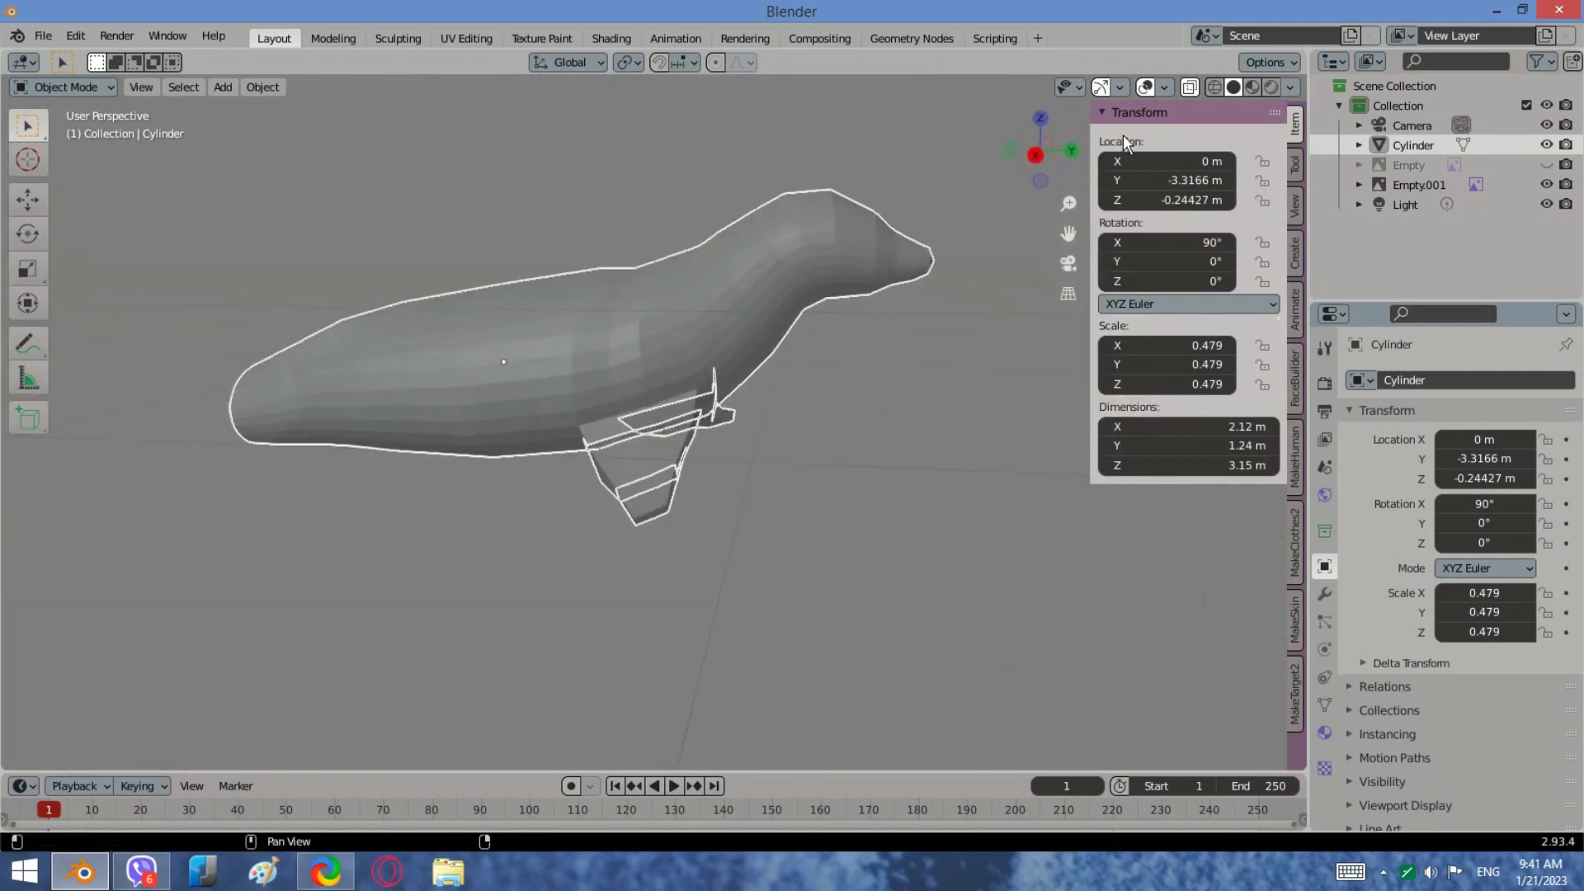
pyautogui.press('KP_3')
pyautogui.press('Tab')
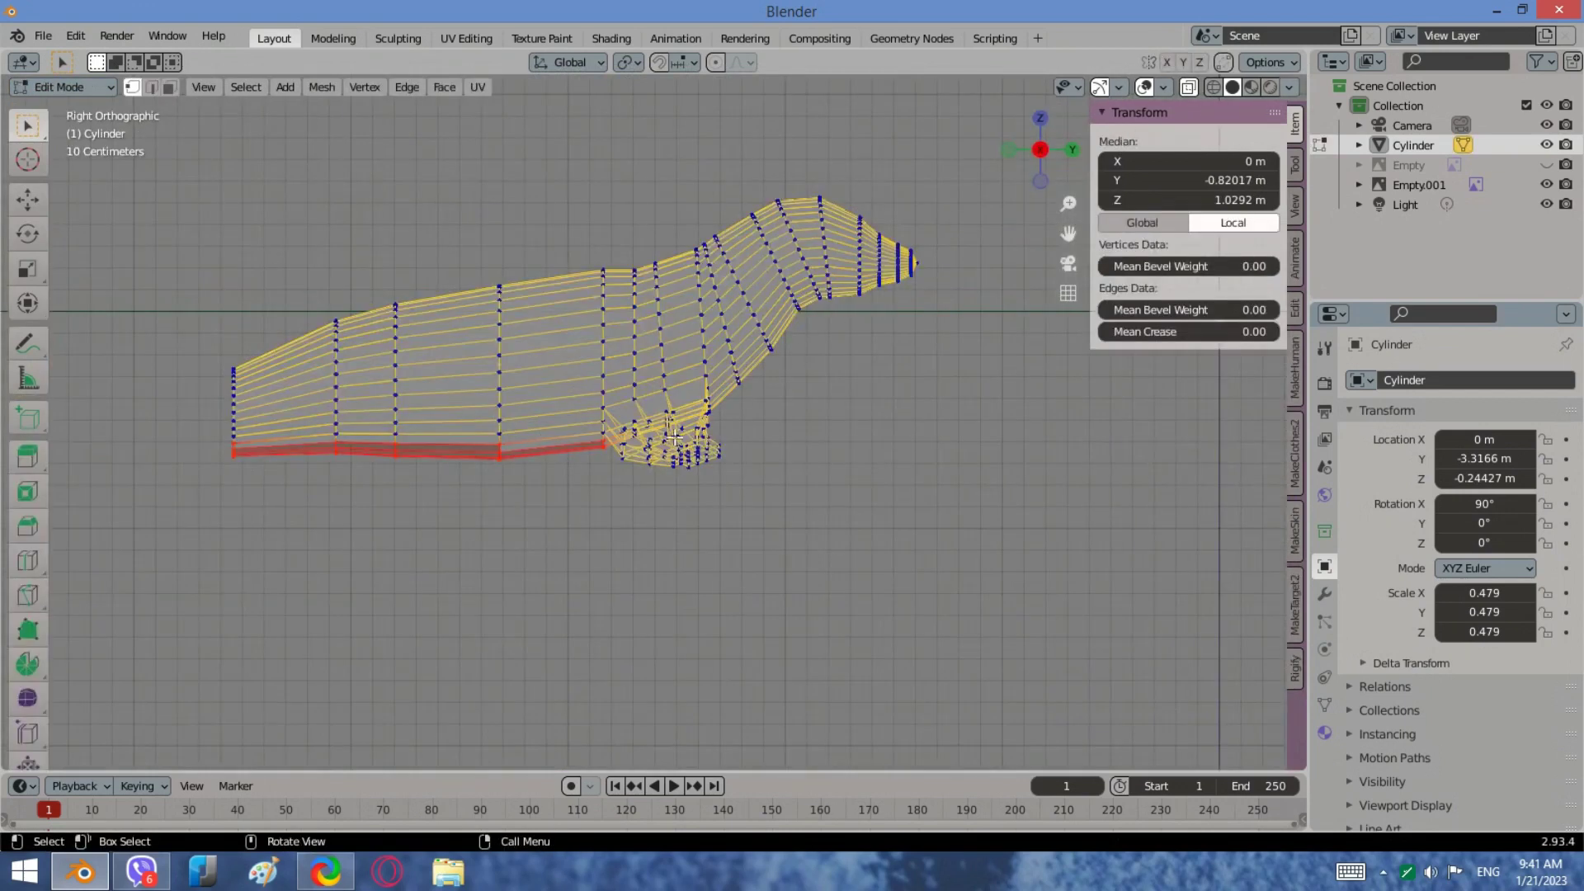
# Step: Show the hidden side-view reference image behind the seal and frame the rear end of the body
pyautogui.scroll(-2, 675, 437)
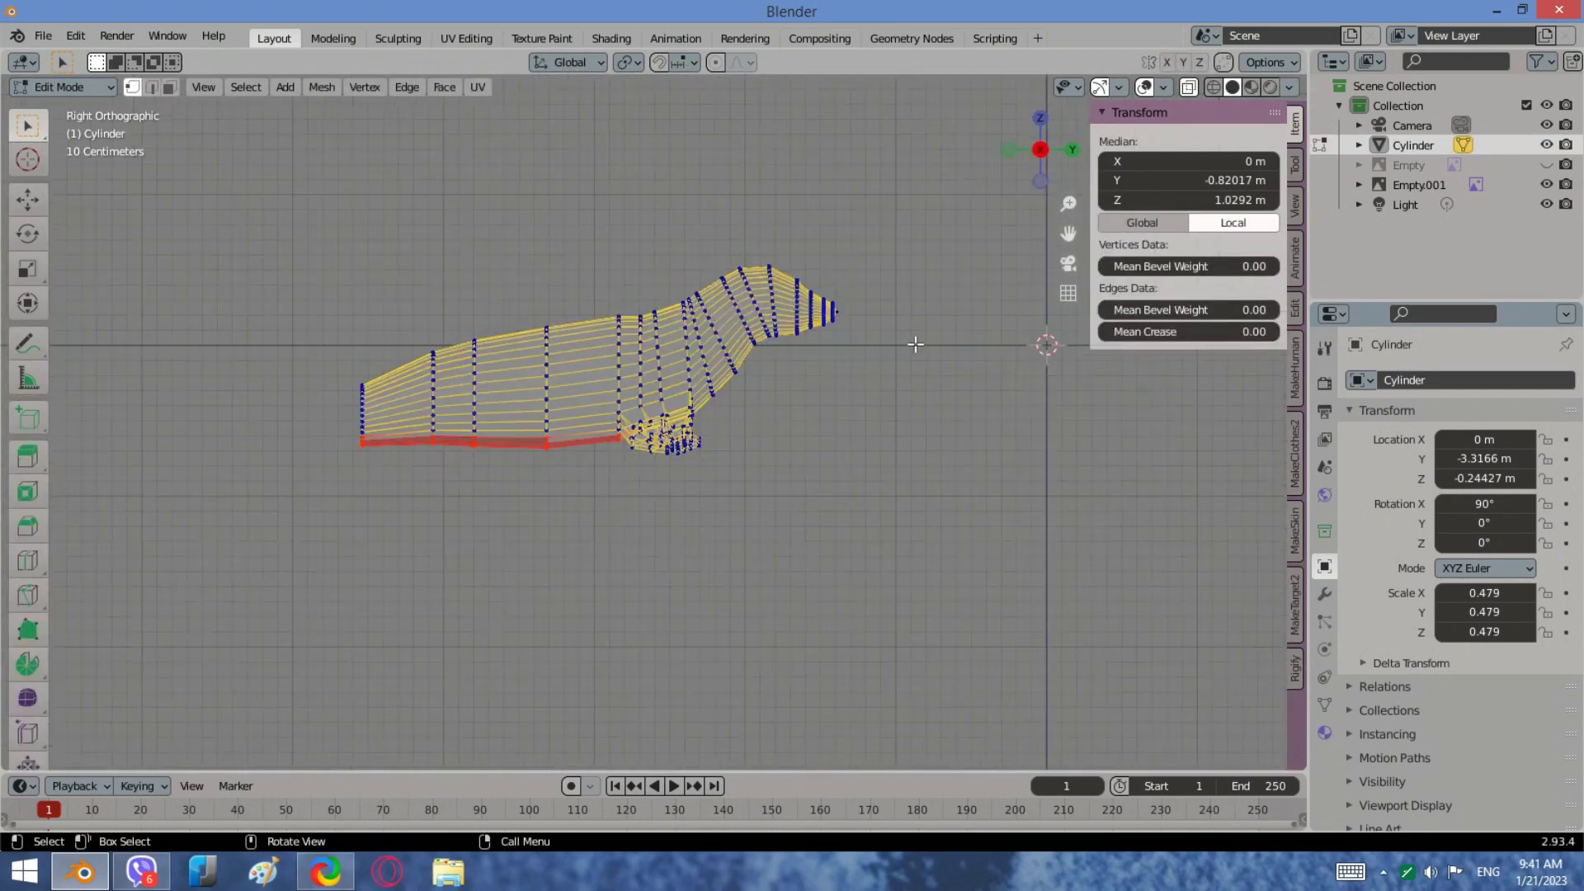
pyautogui.click(1547, 164)
pyautogui.scroll(2, 350, 512)
pyautogui.keyDown('shift'); pyautogui.moveTo(349, 512); pyautogui.dragTo(804, 468, button='middle'); pyautogui.keyUp('shift')
pyautogui.scroll(3, 577, 453)
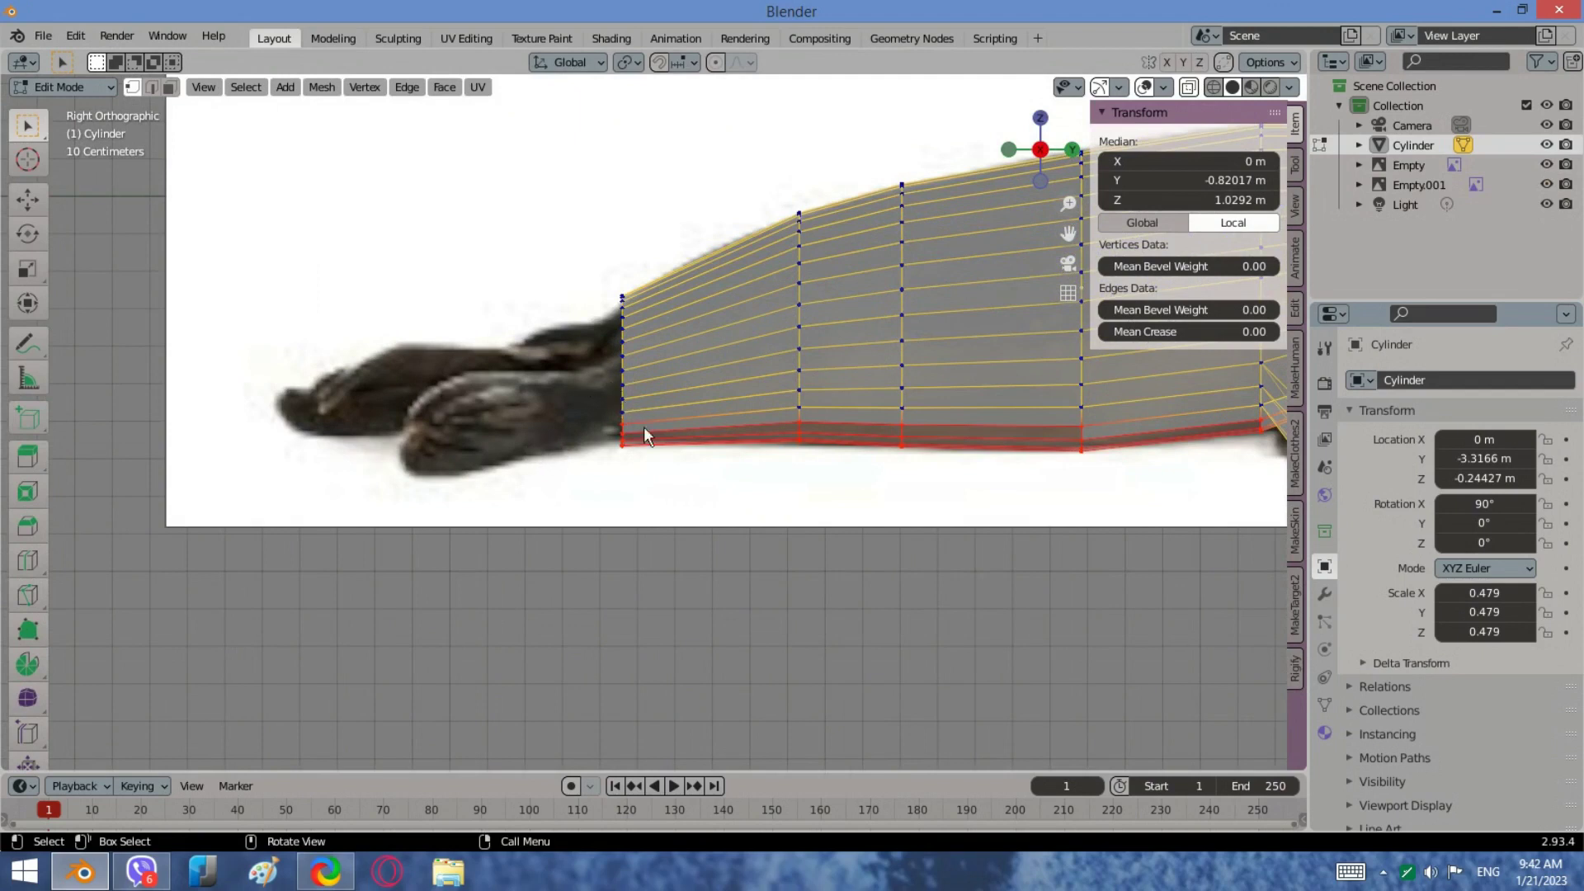
# Step: Select the body's rear end loop, extrude it backward, scale it down and move it onto the reference's hindquarters
pyautogui.keyDown('alt'); pyautogui.click(625, 386); pyautogui.keyUp('alt')
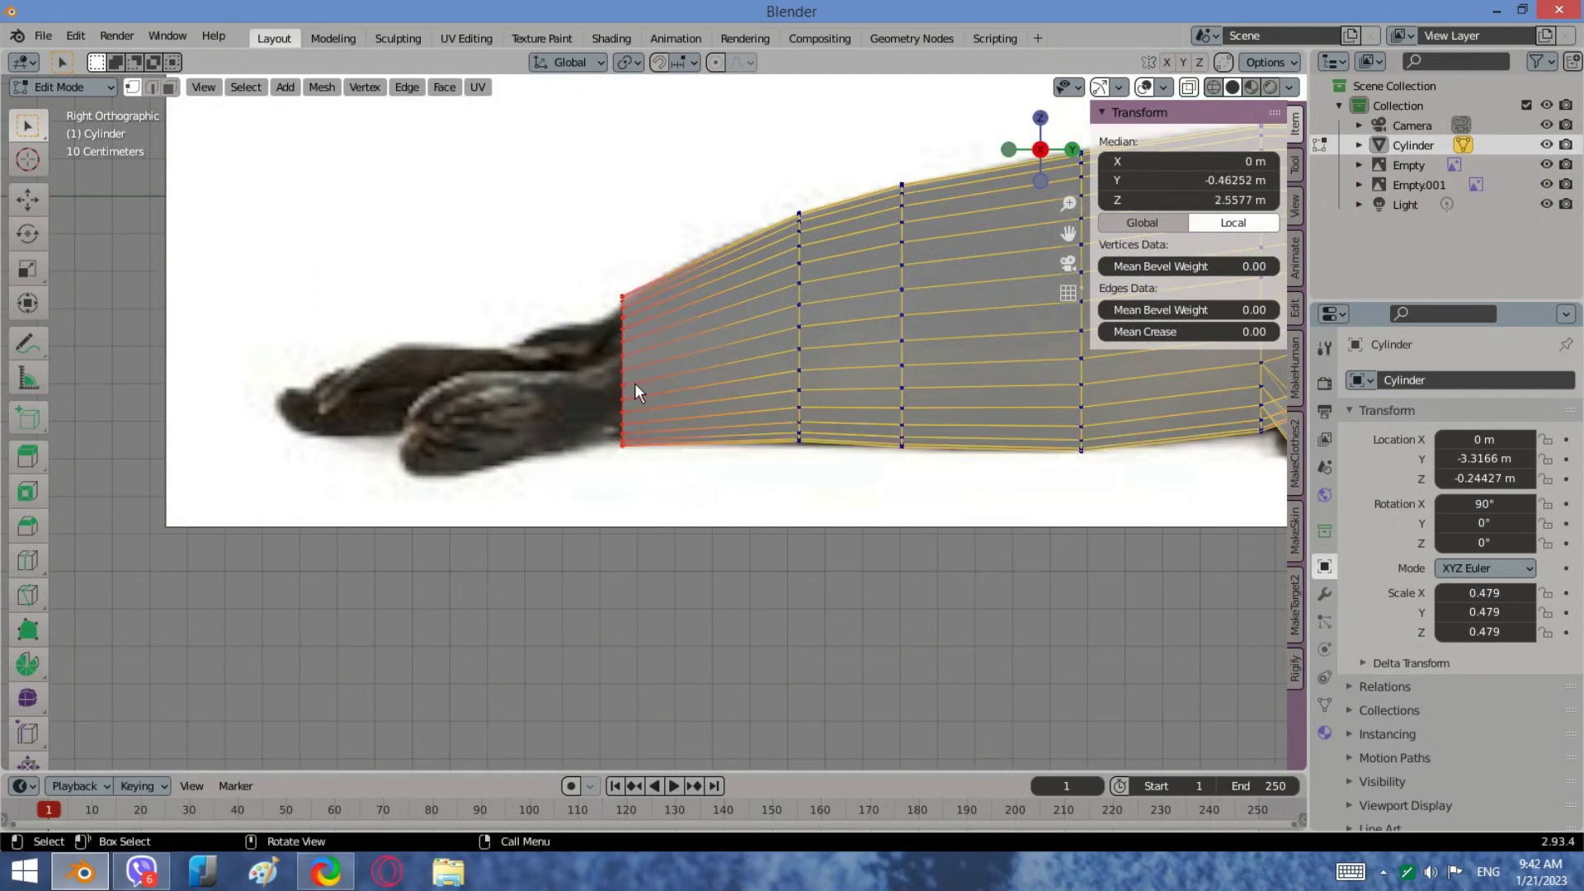
pyautogui.press('e')
pyautogui.click(582, 401)
pyautogui.press('s')
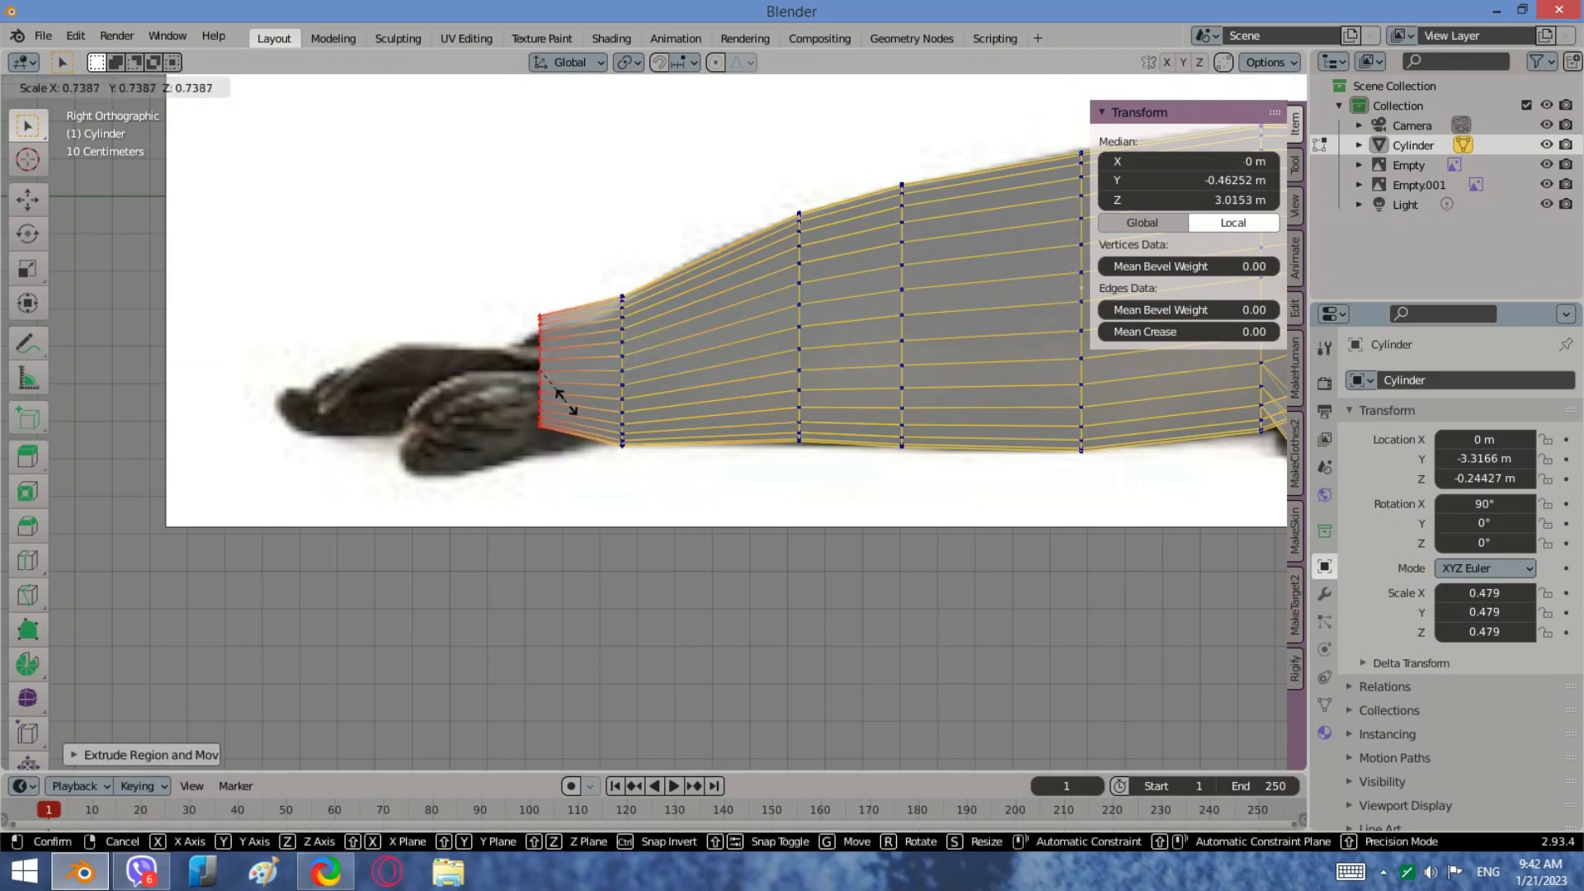
pyautogui.click(574, 403)
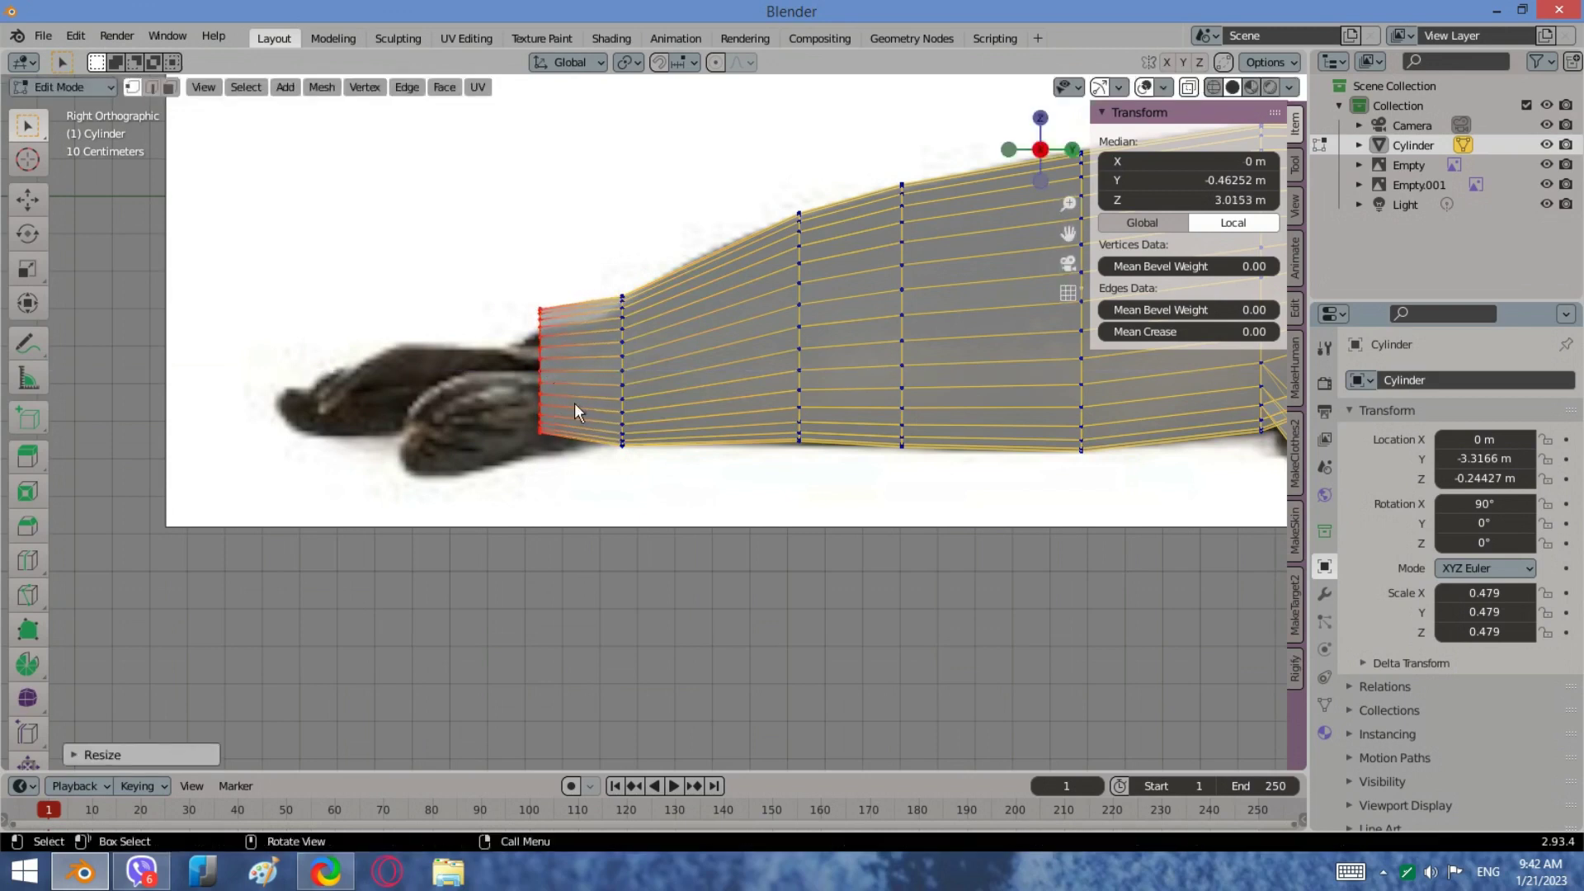
pyautogui.press('g')
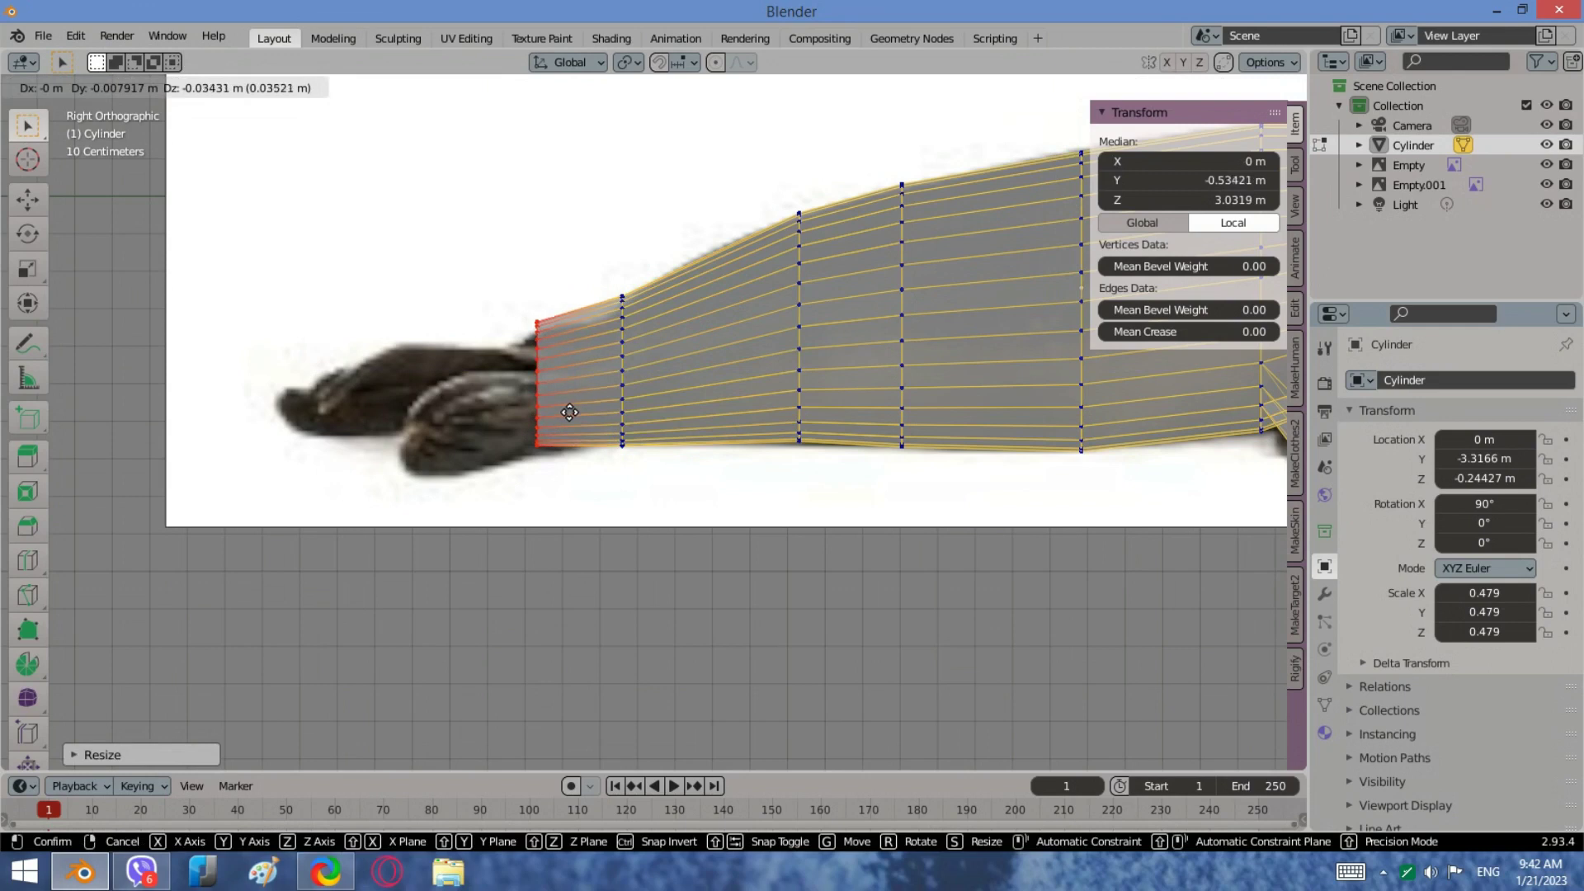
pyautogui.click(569, 412)
# Step: Check the new end loop in perspective, scale it down slightly and return to the right side view
pyautogui.moveTo(569, 410); pyautogui.dragTo(677, 389, button='middle')
pyautogui.scroll(-4, 677, 389)
pyautogui.scroll(3, 538, 395)
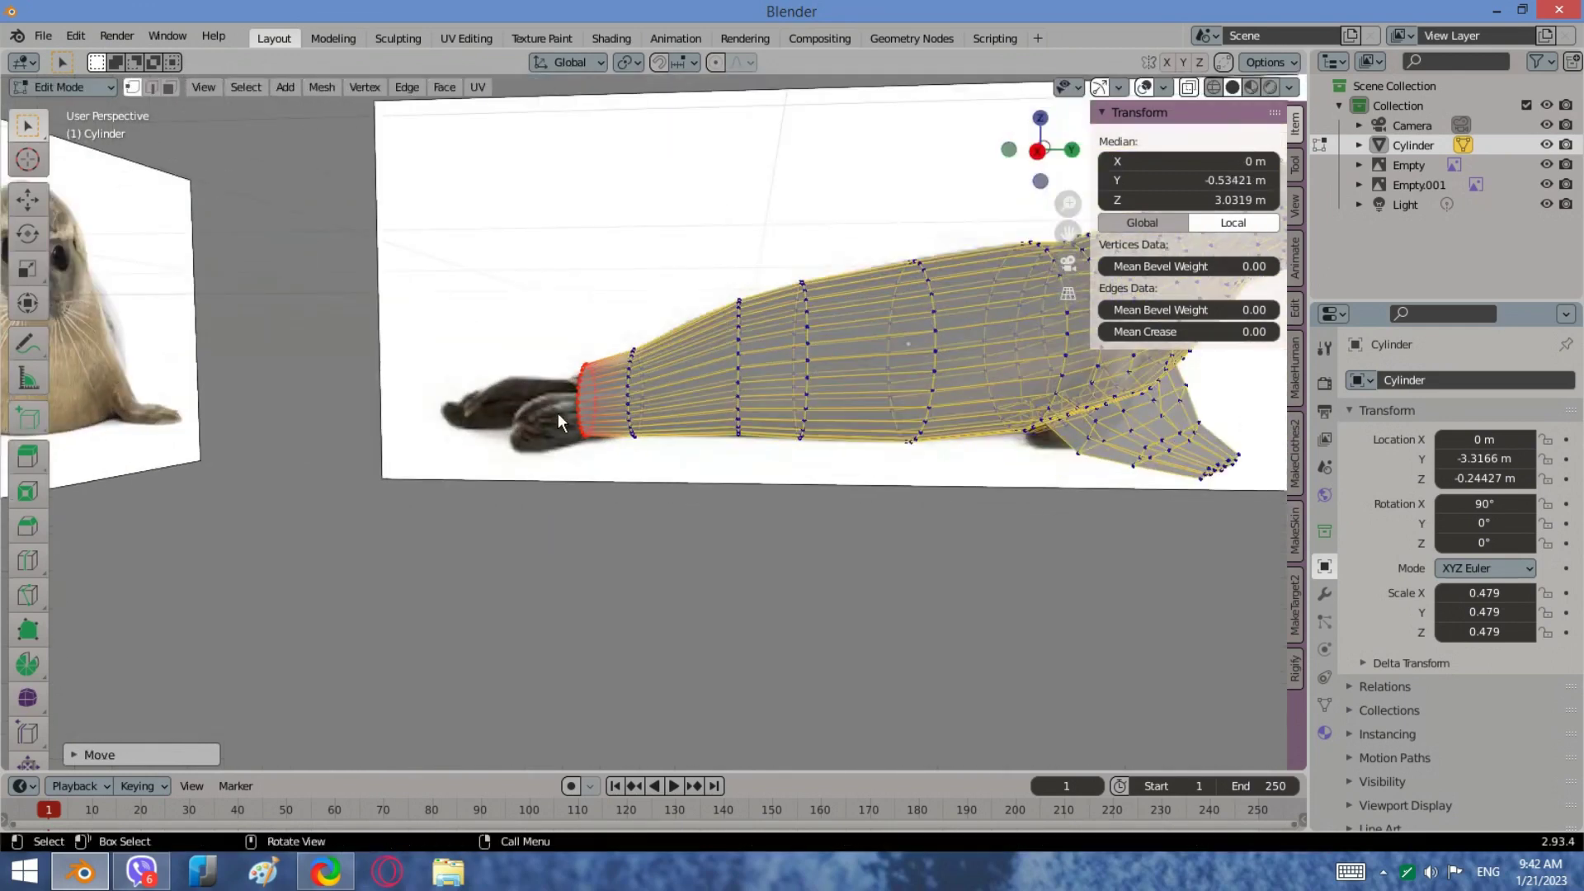
pyautogui.scroll(1, 526, 410)
pyautogui.press('s')
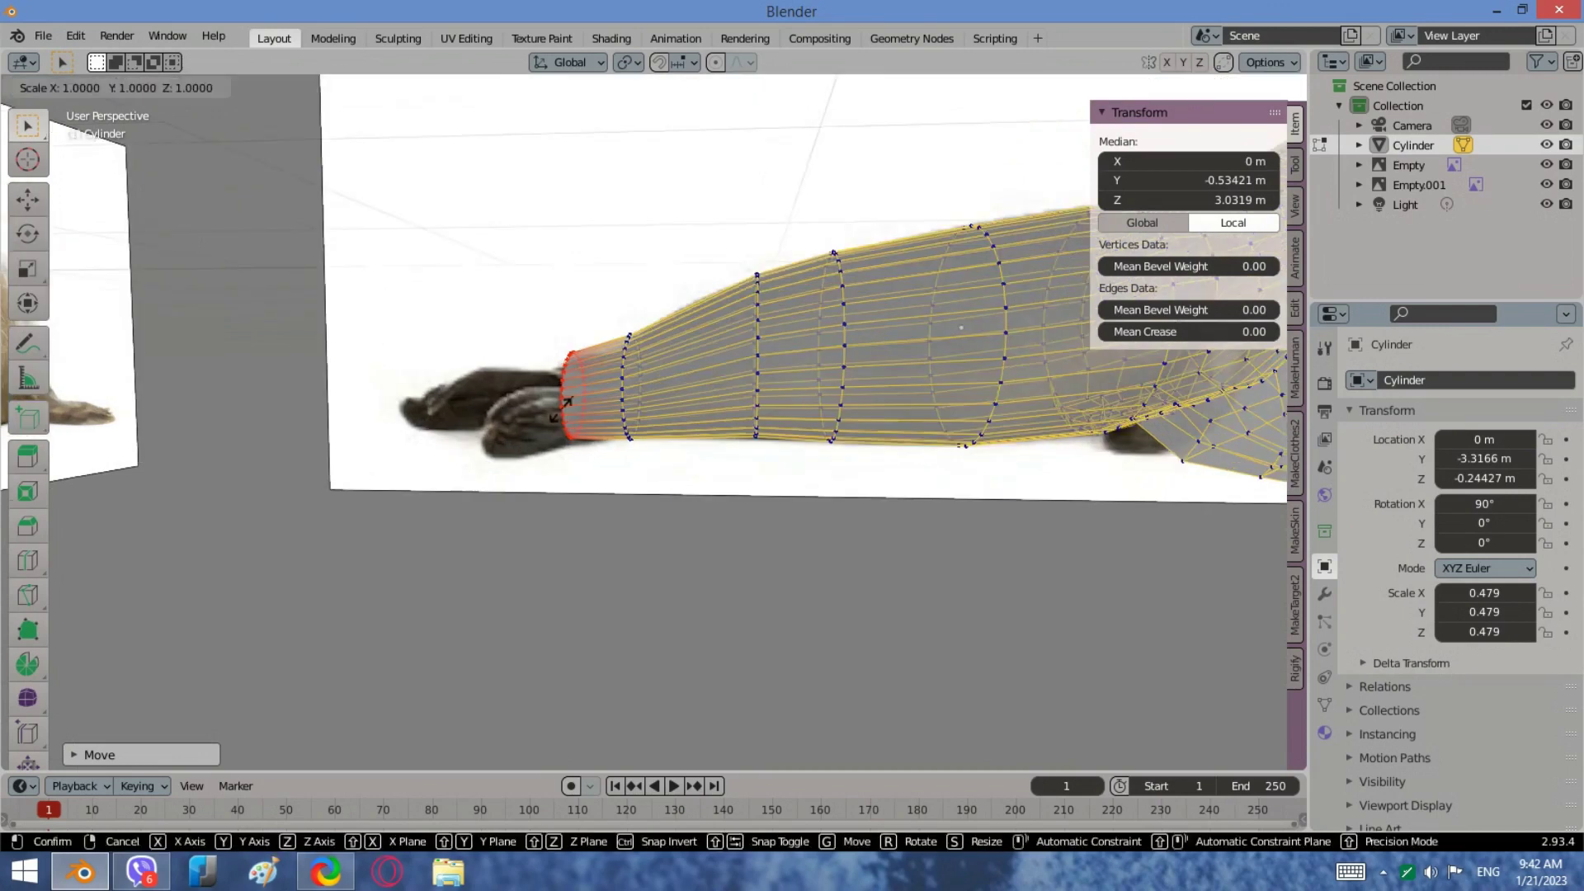
pyautogui.click(569, 403)
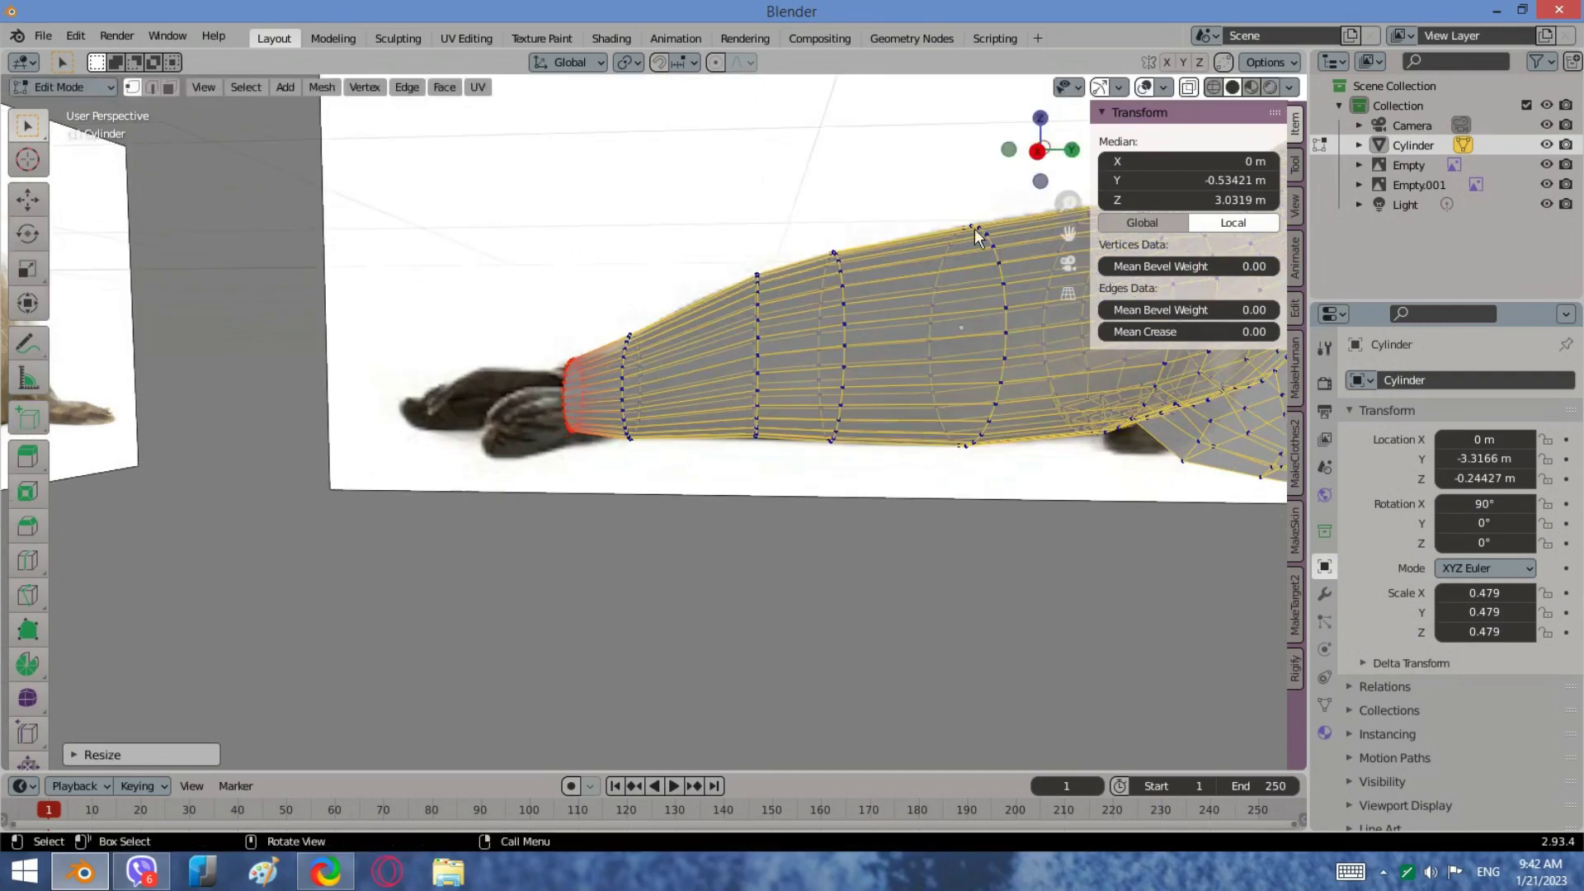
pyautogui.click(1043, 151)
pyautogui.scroll(1, 641, 381)
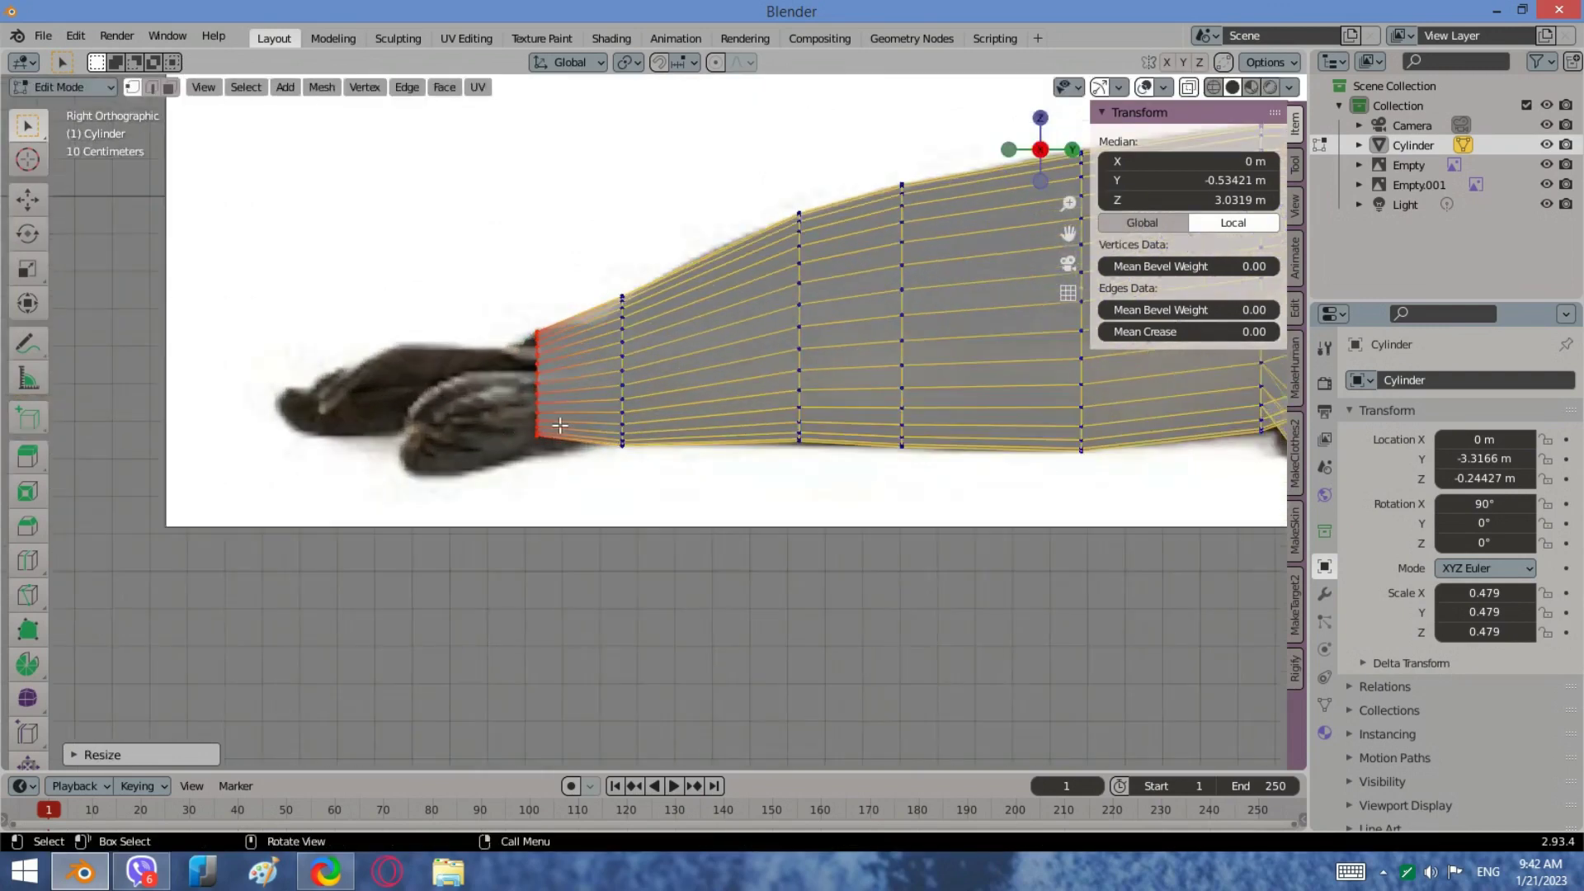
# Step: Extrude the end loop over the rear flippers, scale it to about 0.83 and move it back toward the body
pyautogui.press('e')
pyautogui.click(577, 426)
pyautogui.press('s')
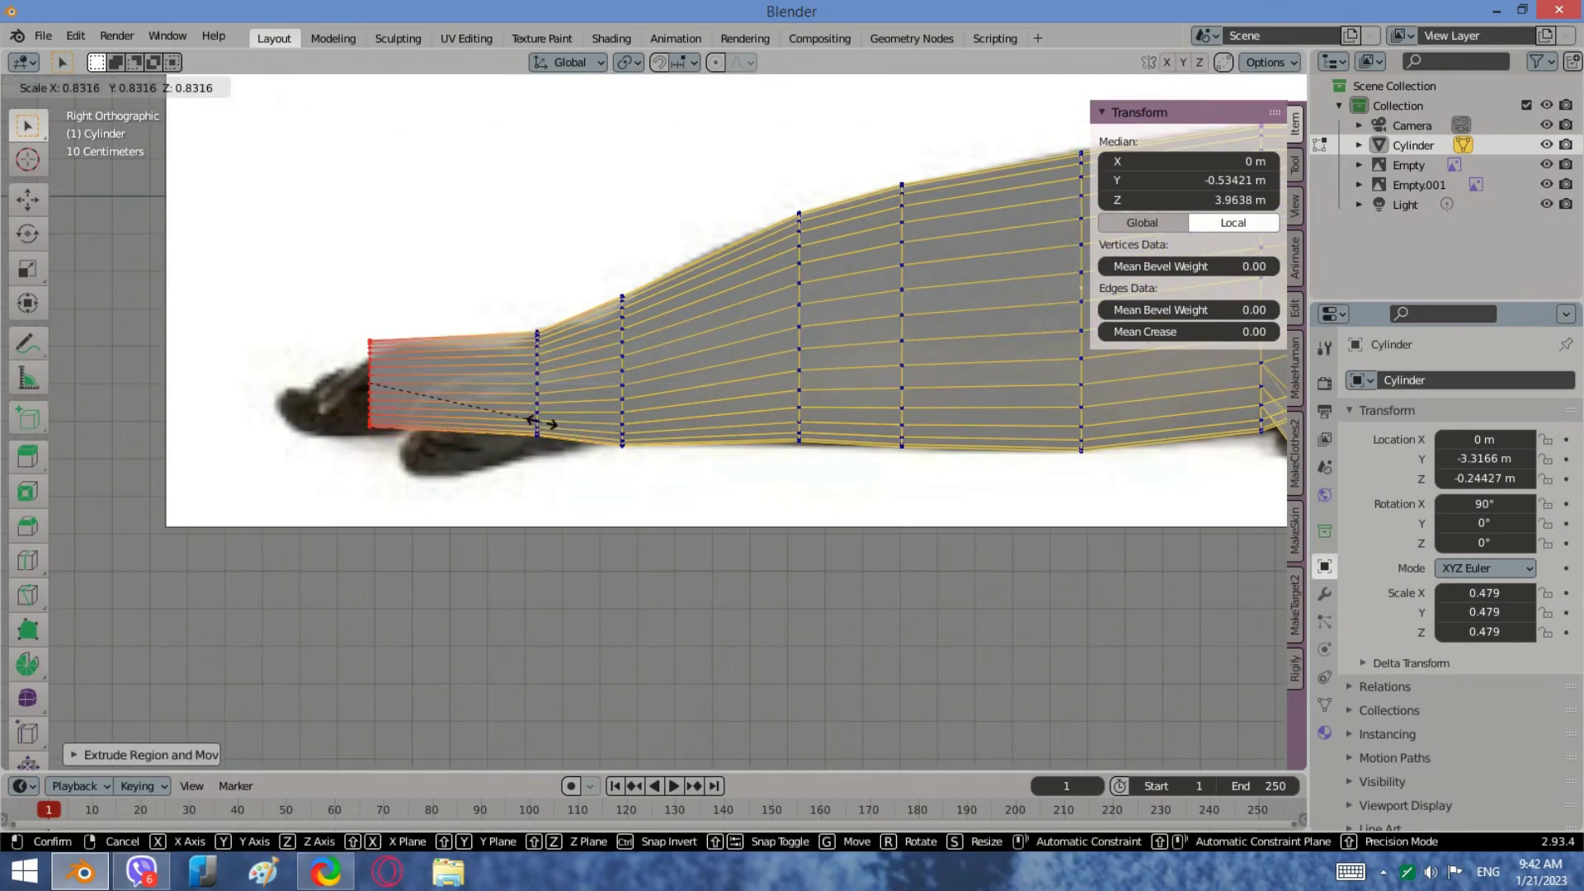
pyautogui.click(538, 423)
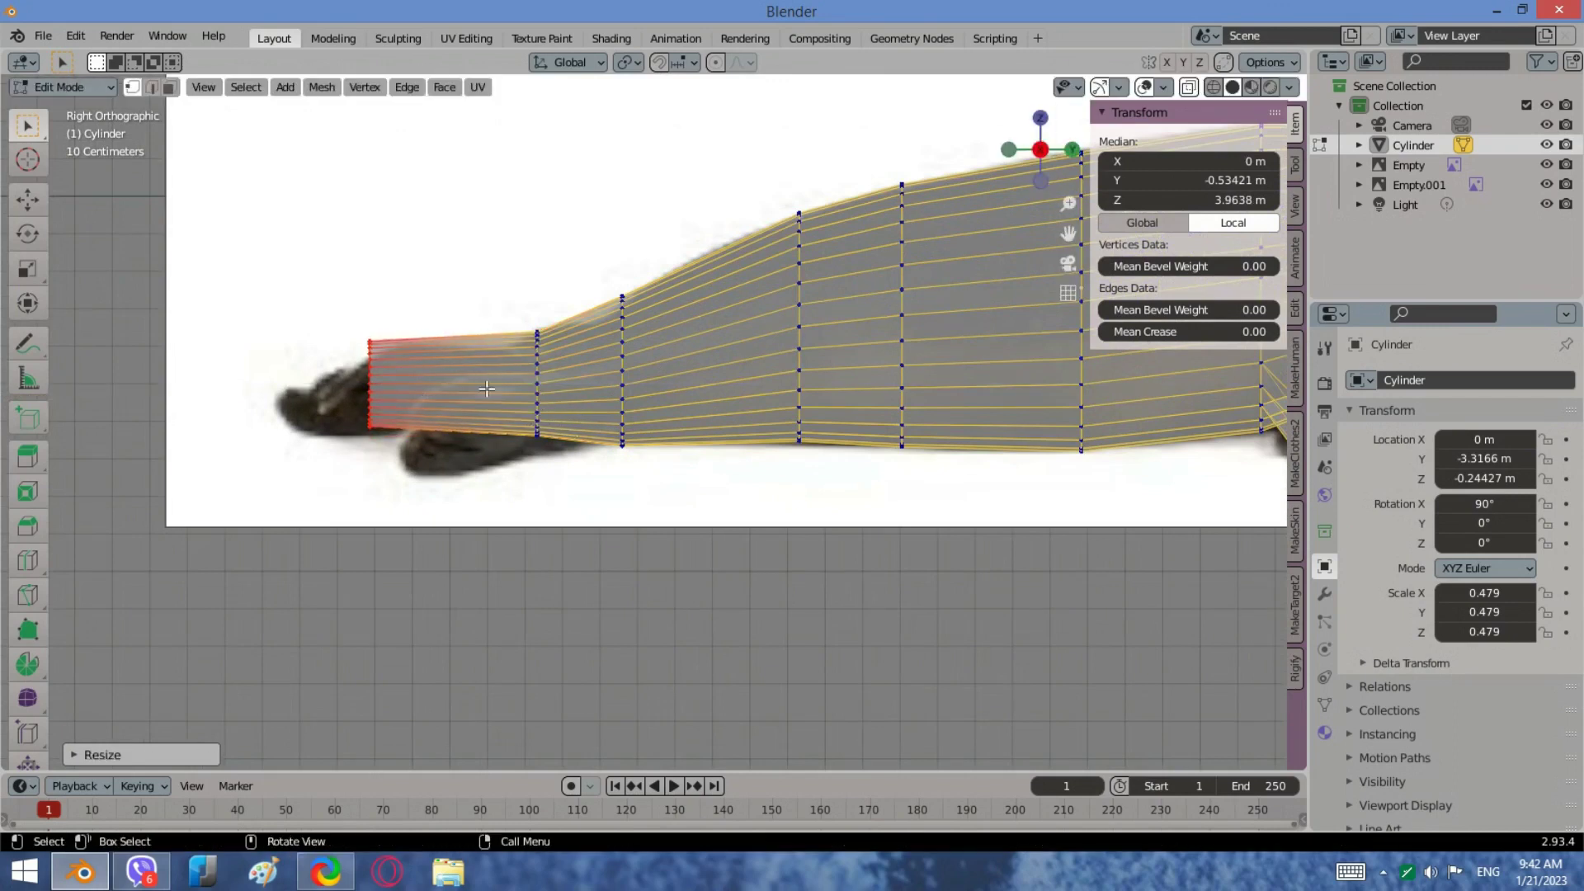
pyautogui.press('g')
pyautogui.click(583, 396)
# Step: Extrude another tail section, shrink it, align it with the upper rear flipper and scale it by about 0.87
pyautogui.press('e')
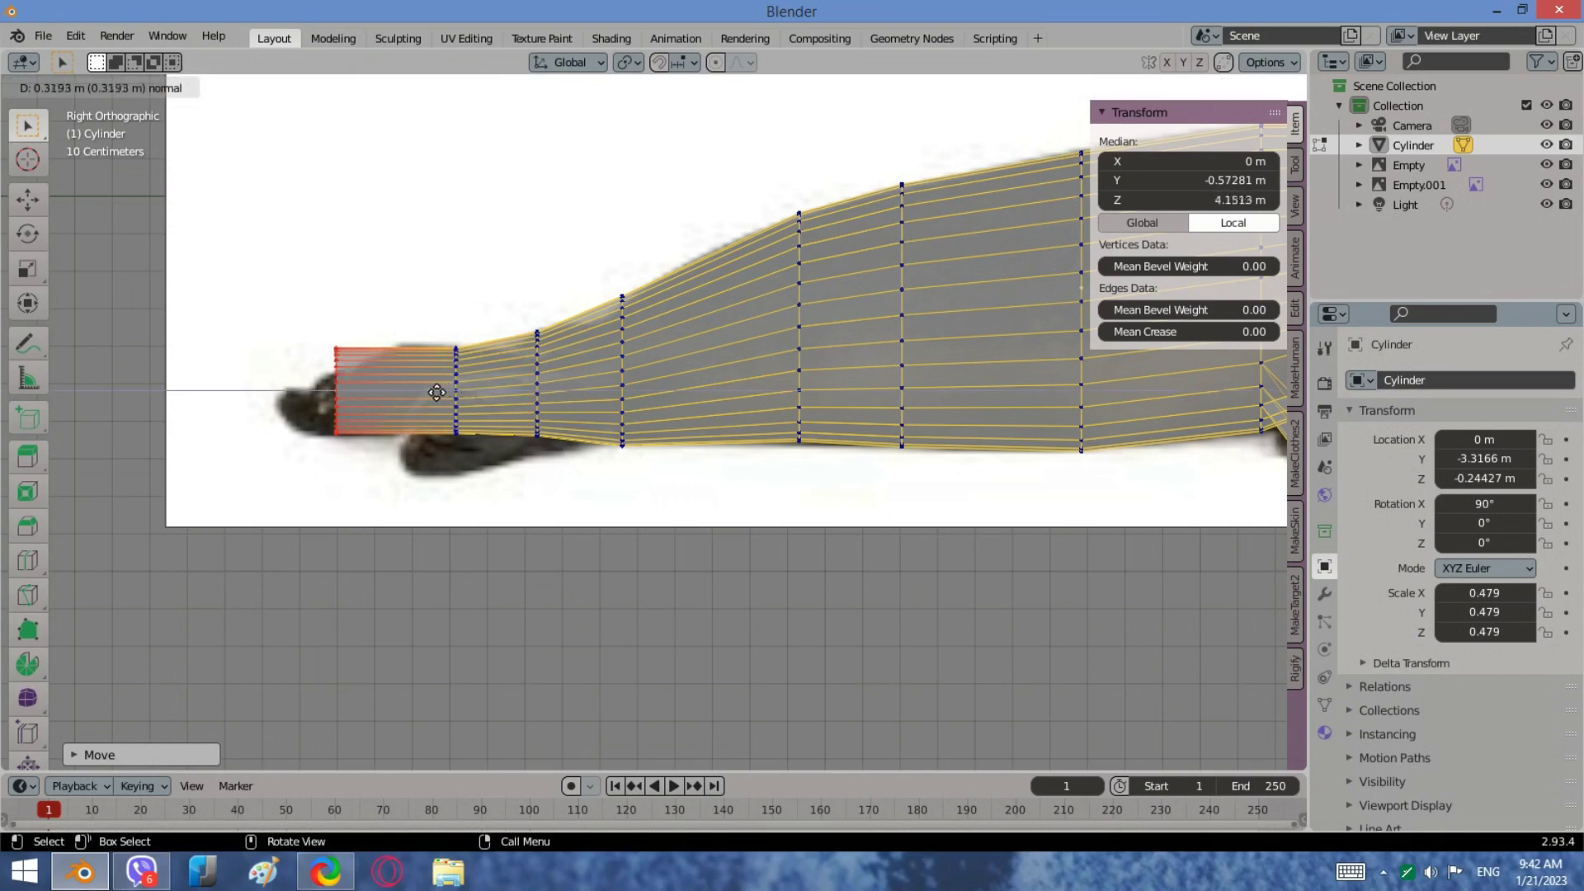
pyautogui.click(407, 393)
pyautogui.press('s')
pyautogui.click(443, 402)
pyautogui.press('g')
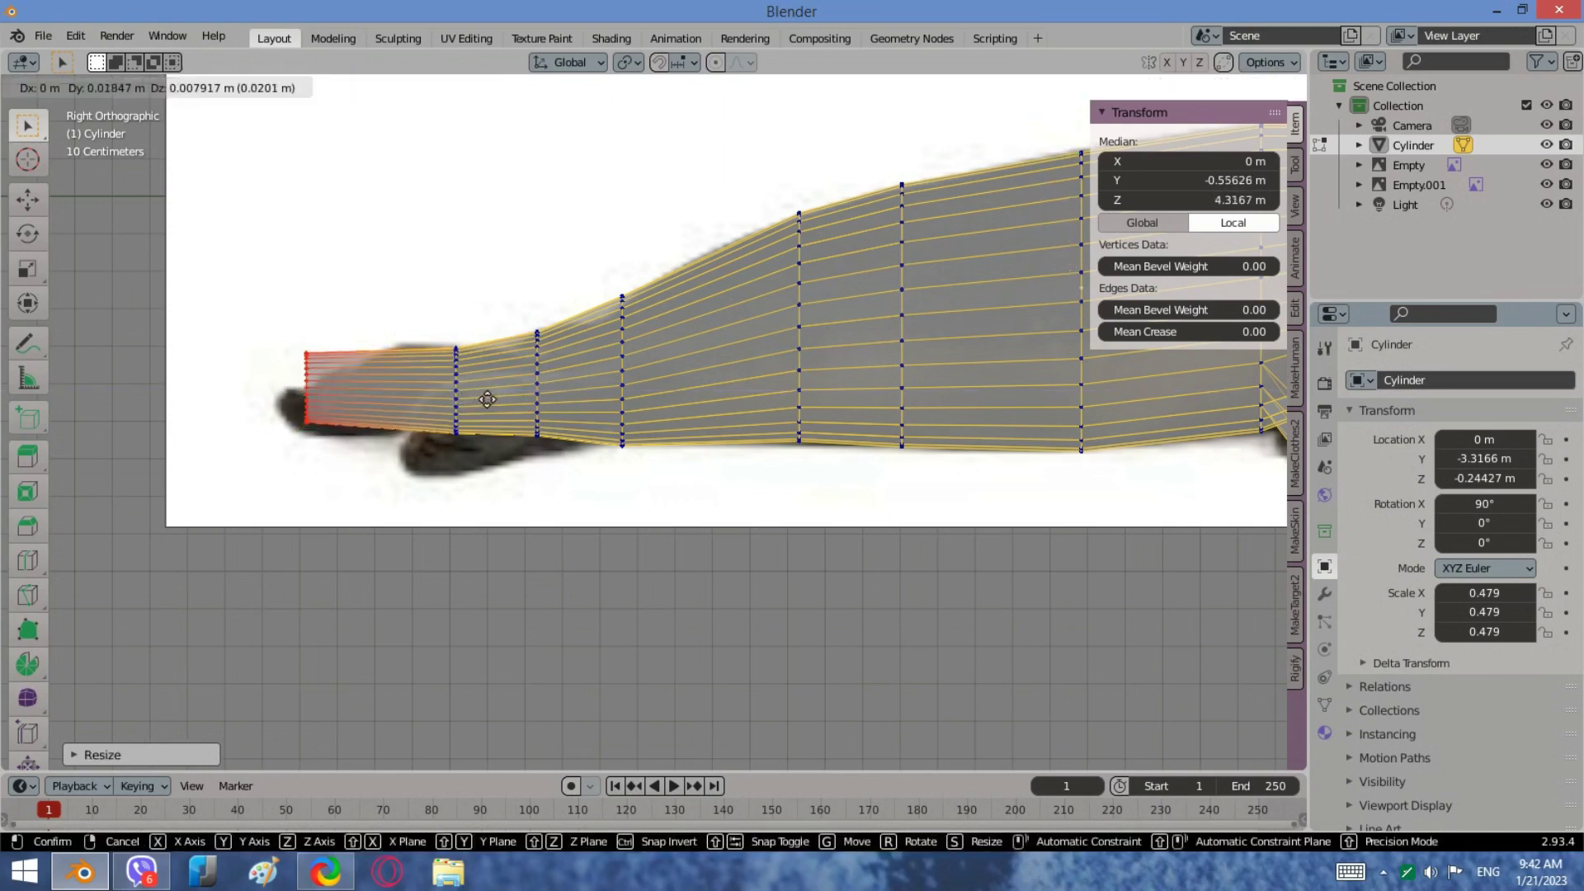
pyautogui.click(540, 412)
pyautogui.press('s')
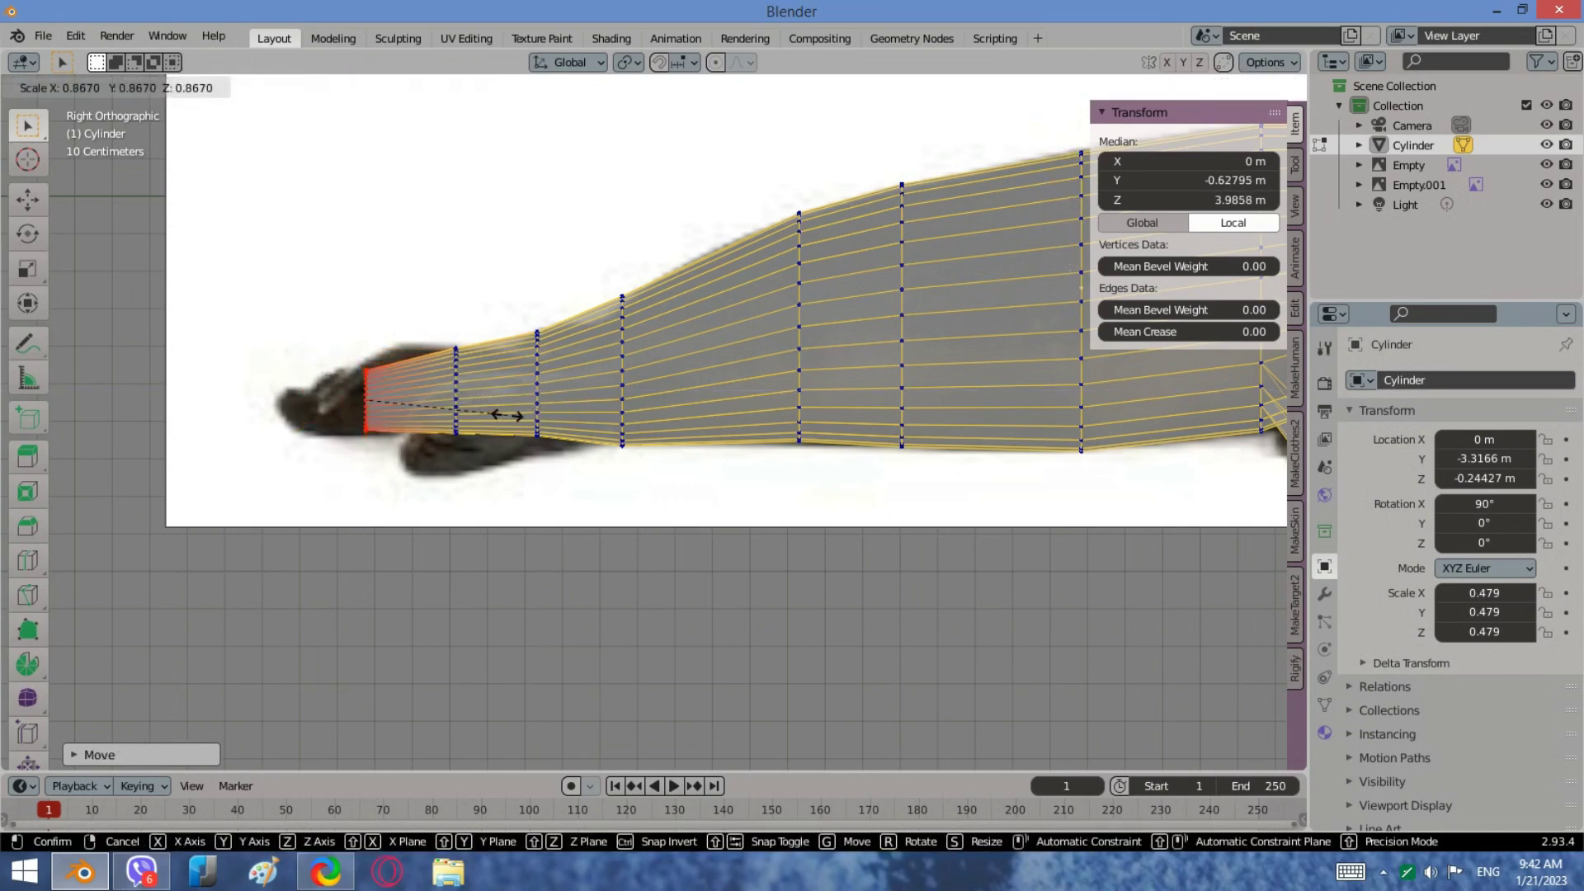
pyautogui.click(506, 415)
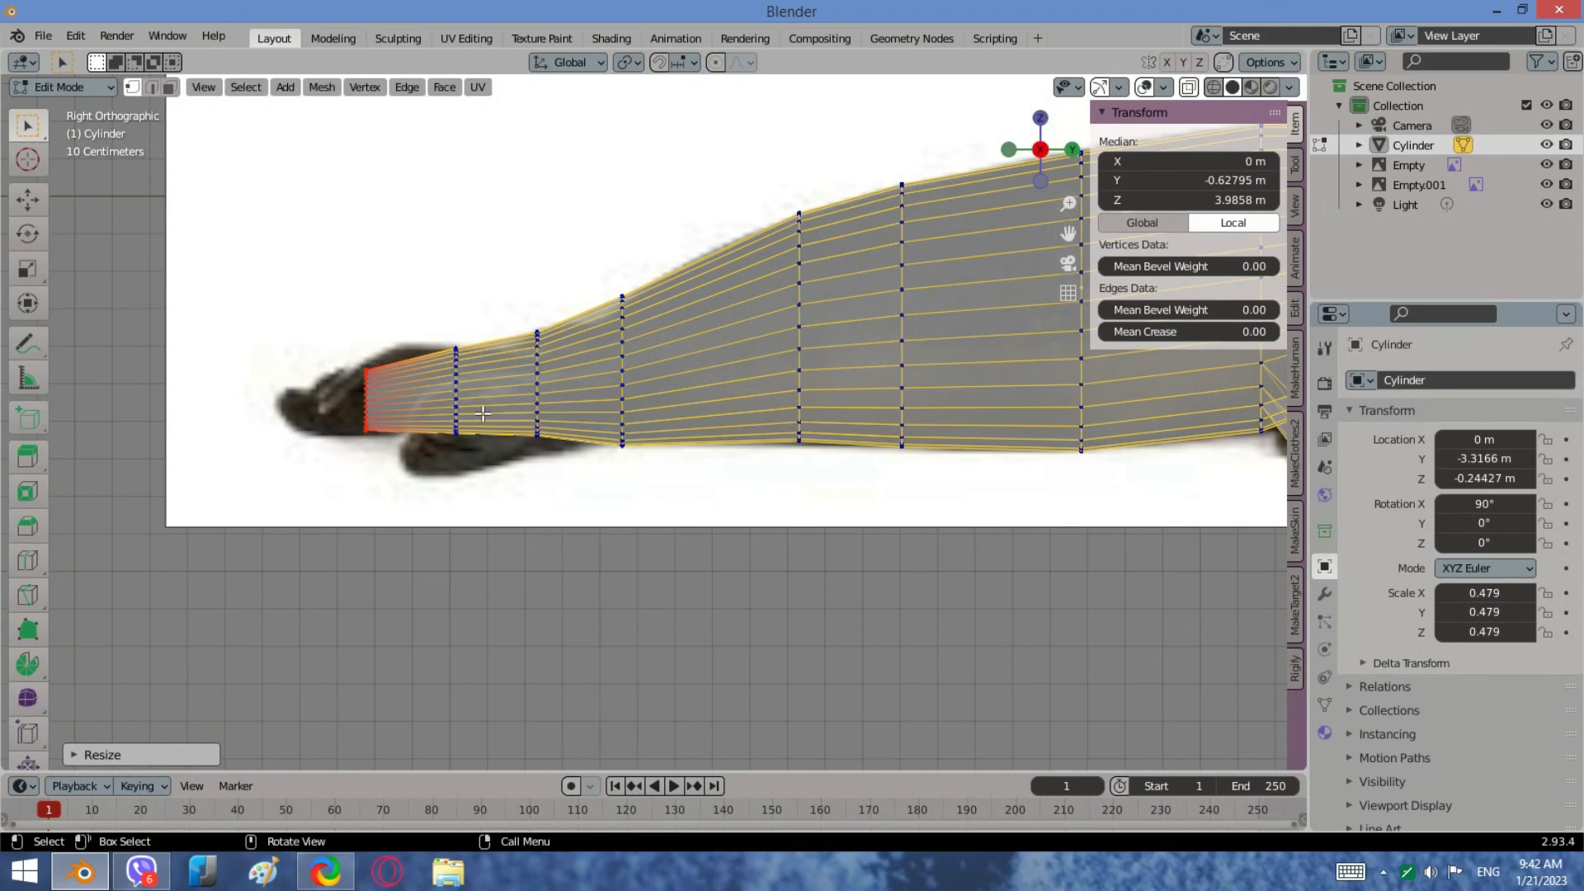
# Step: Extrude a last section near the flipper's tip, scale it to about 0.86 and move it slightly down and toward the body
pyautogui.press('e')
pyautogui.click(428, 414)
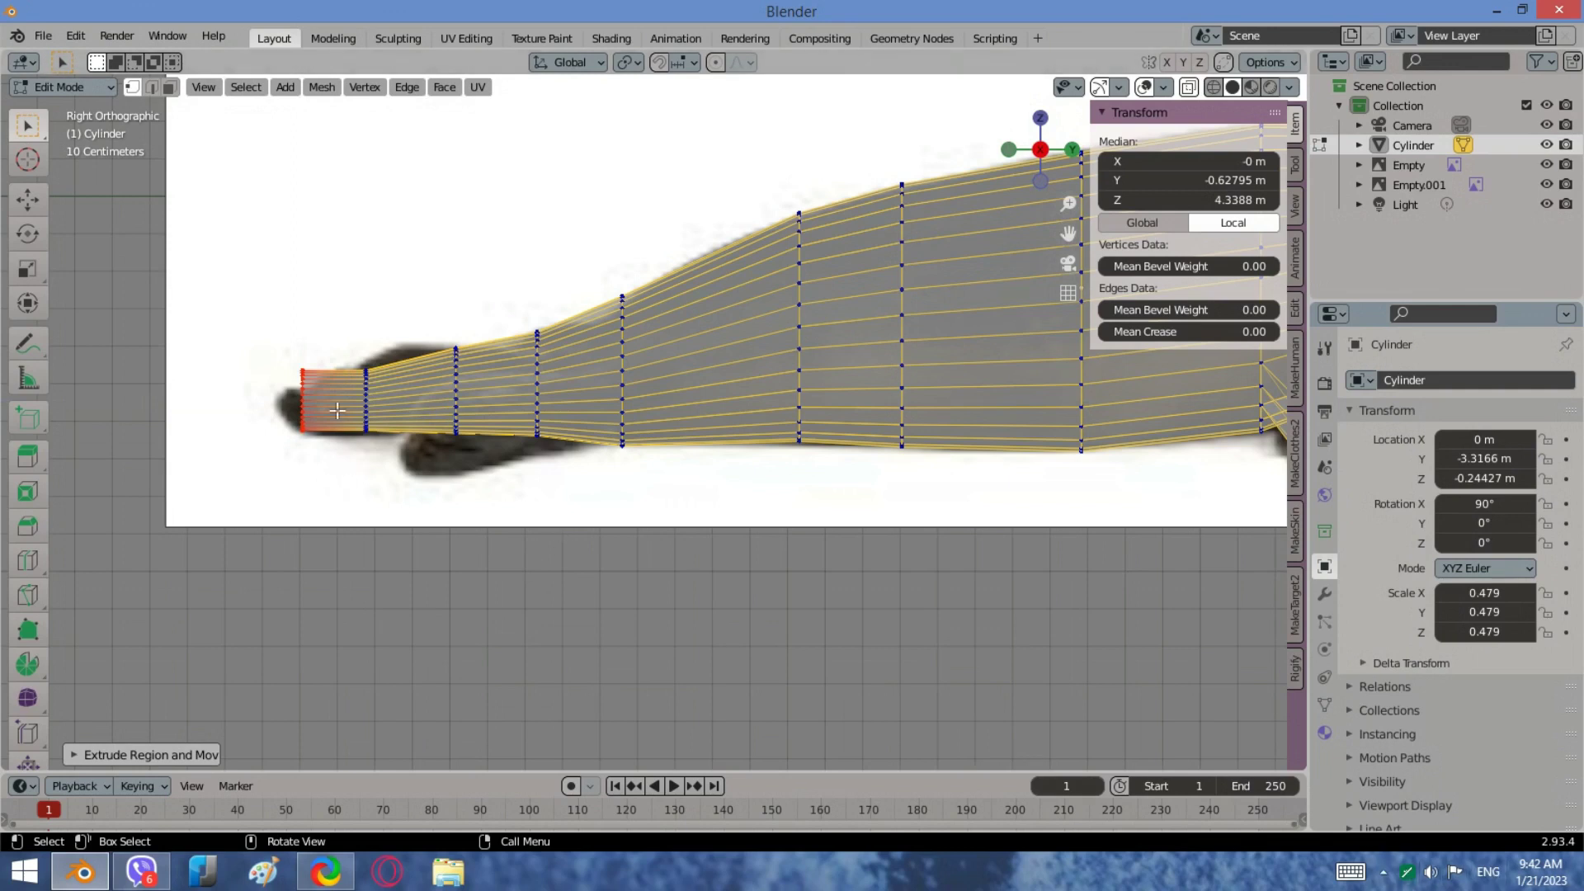
pyautogui.press('s')
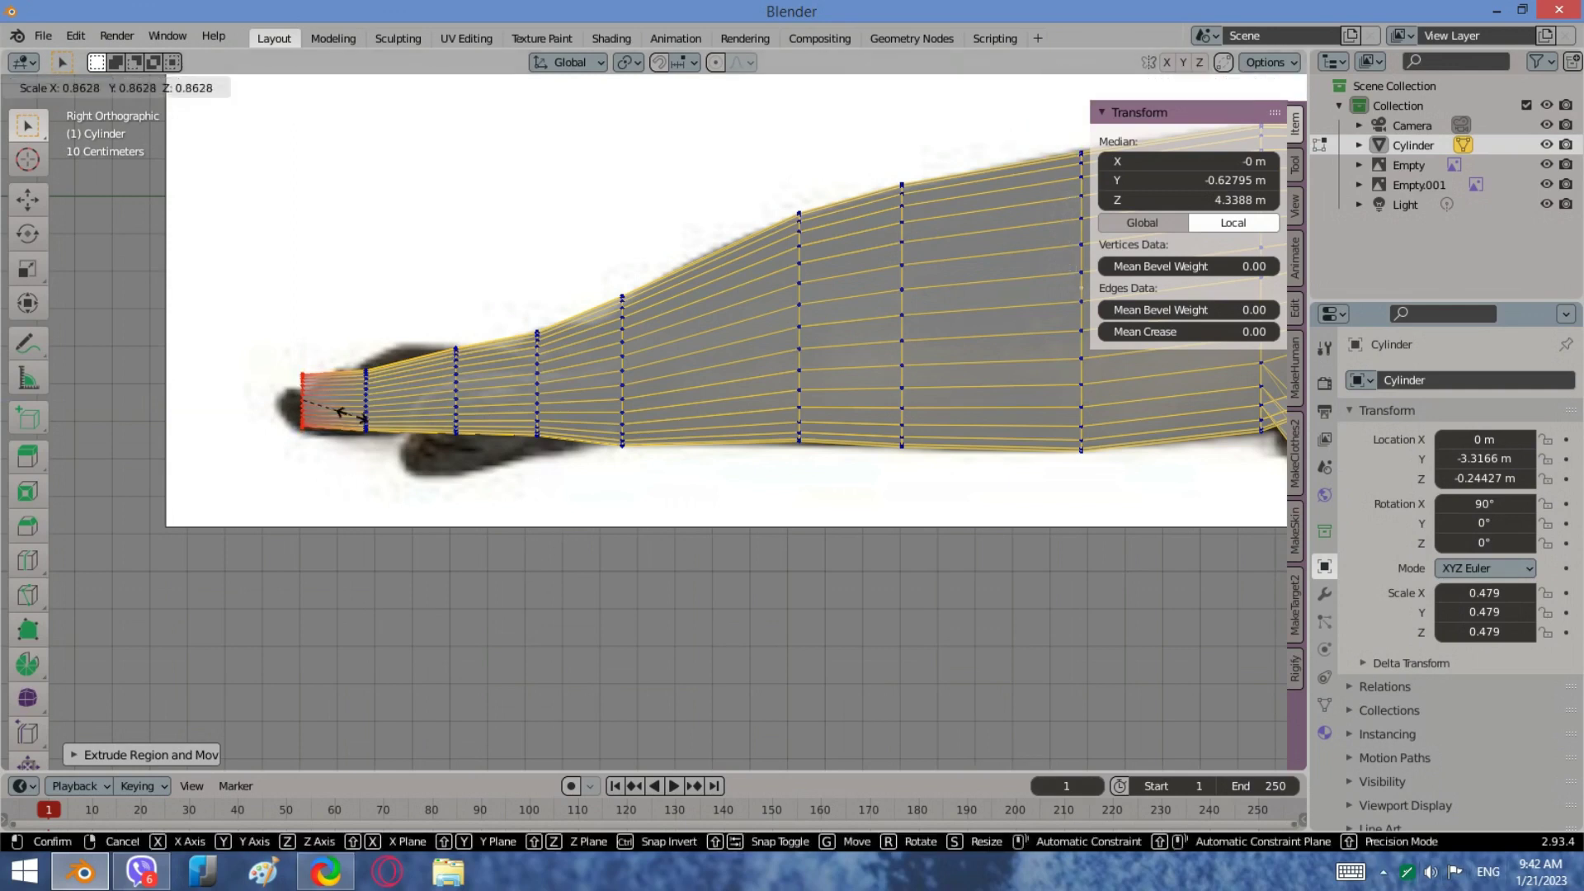
pyautogui.click(351, 415)
pyautogui.press('g')
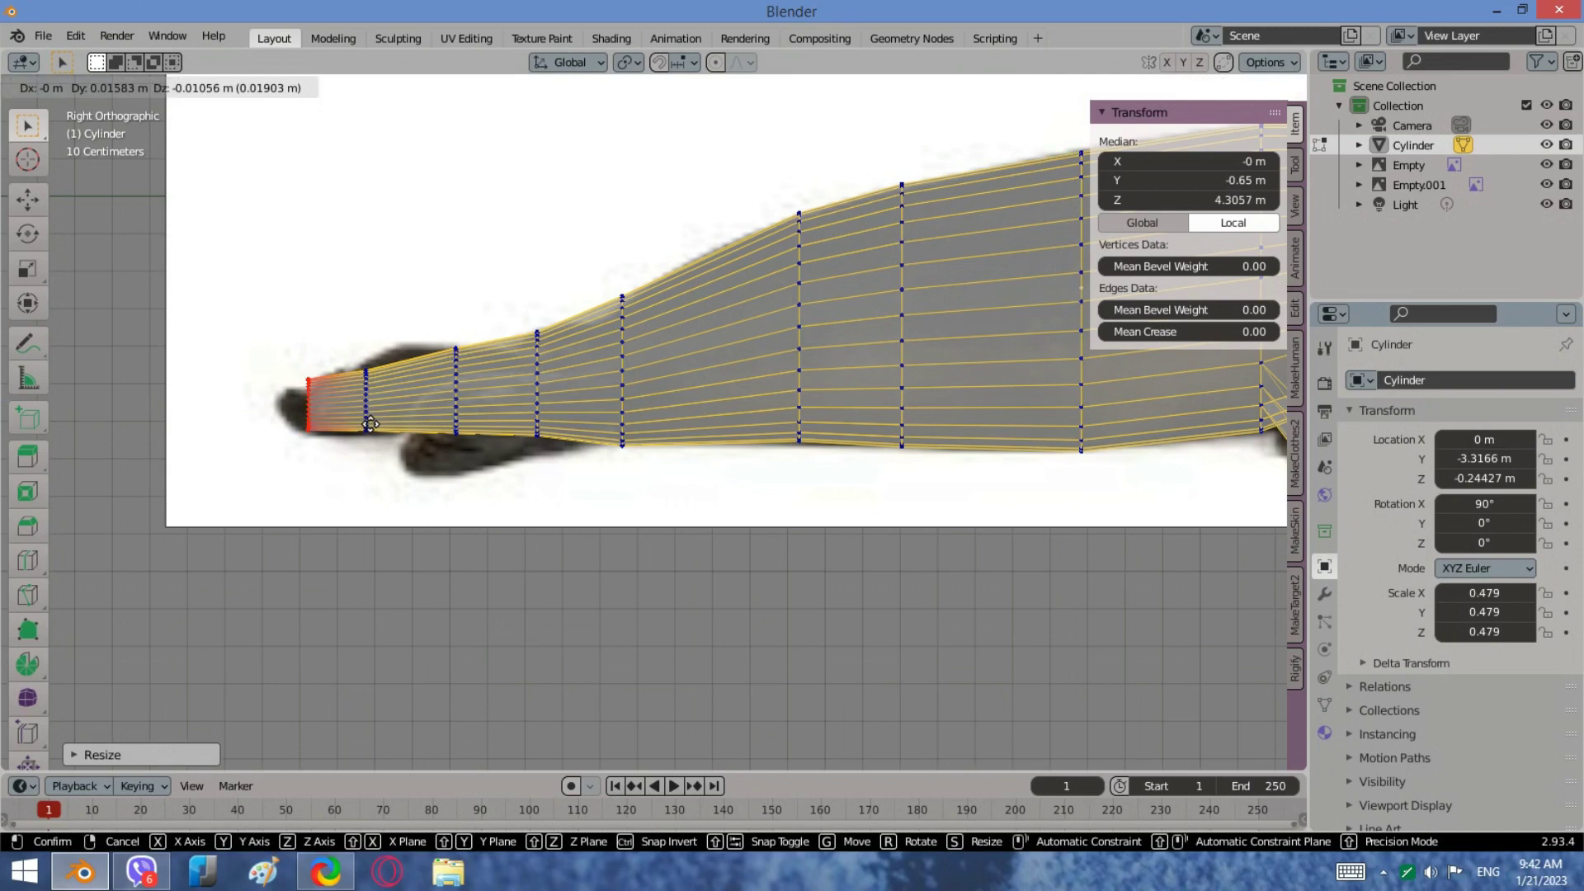
pyautogui.click(371, 424)
# Step: Box-select the two rearmost loops and move them along Y toward the body
pyautogui.scroll(2, 368, 382)
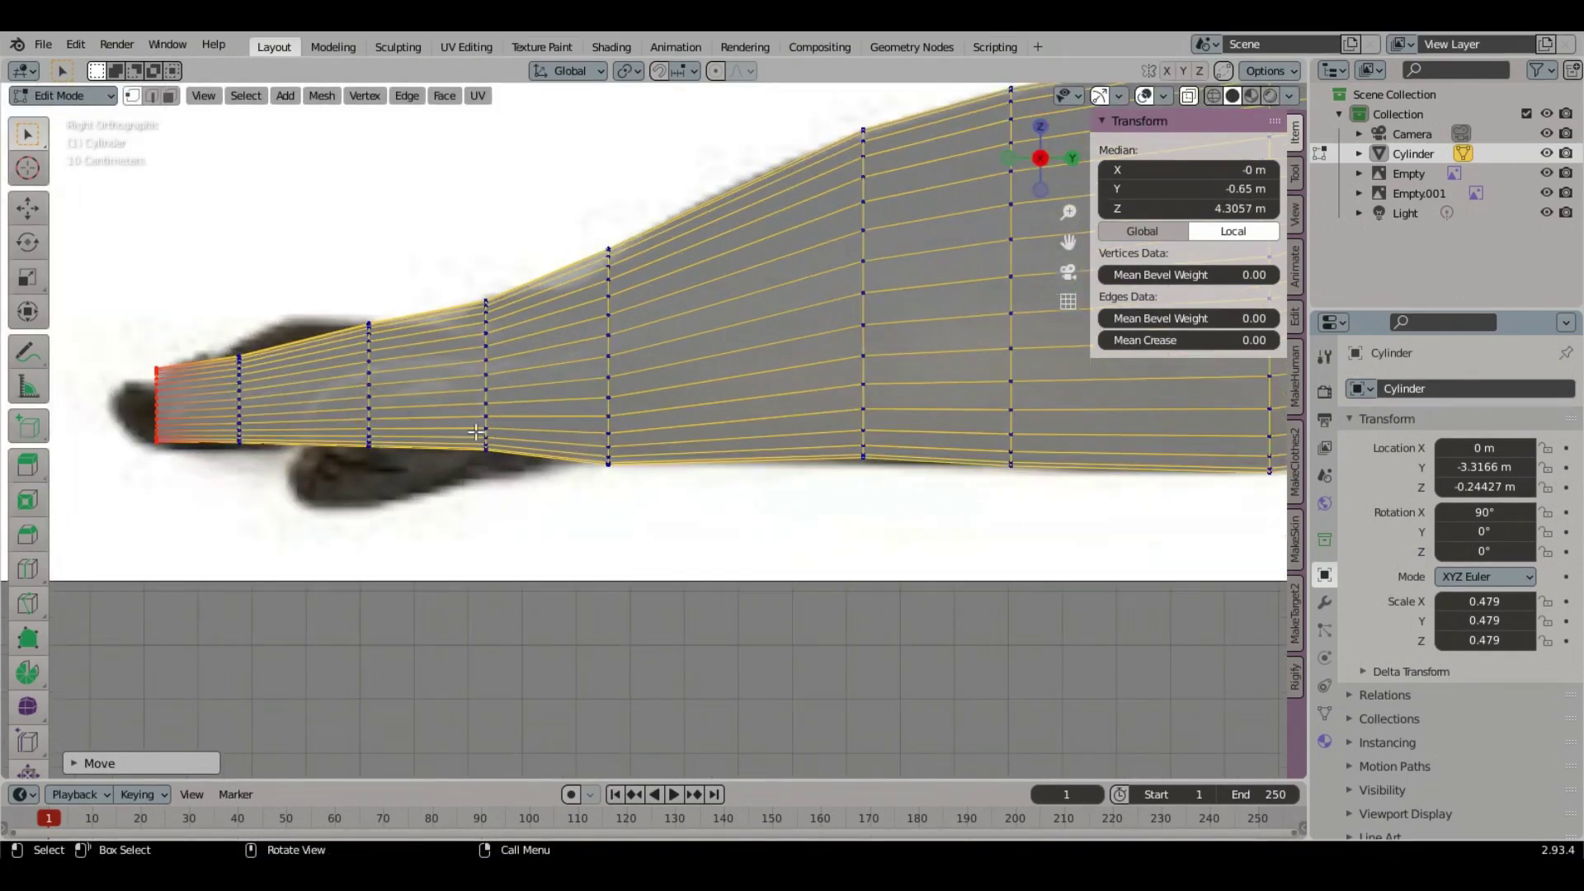
pyautogui.keyDown('shift'); pyautogui.moveTo(476, 432); pyautogui.dragTo(779, 430, button='middle'); pyautogui.keyUp('shift')
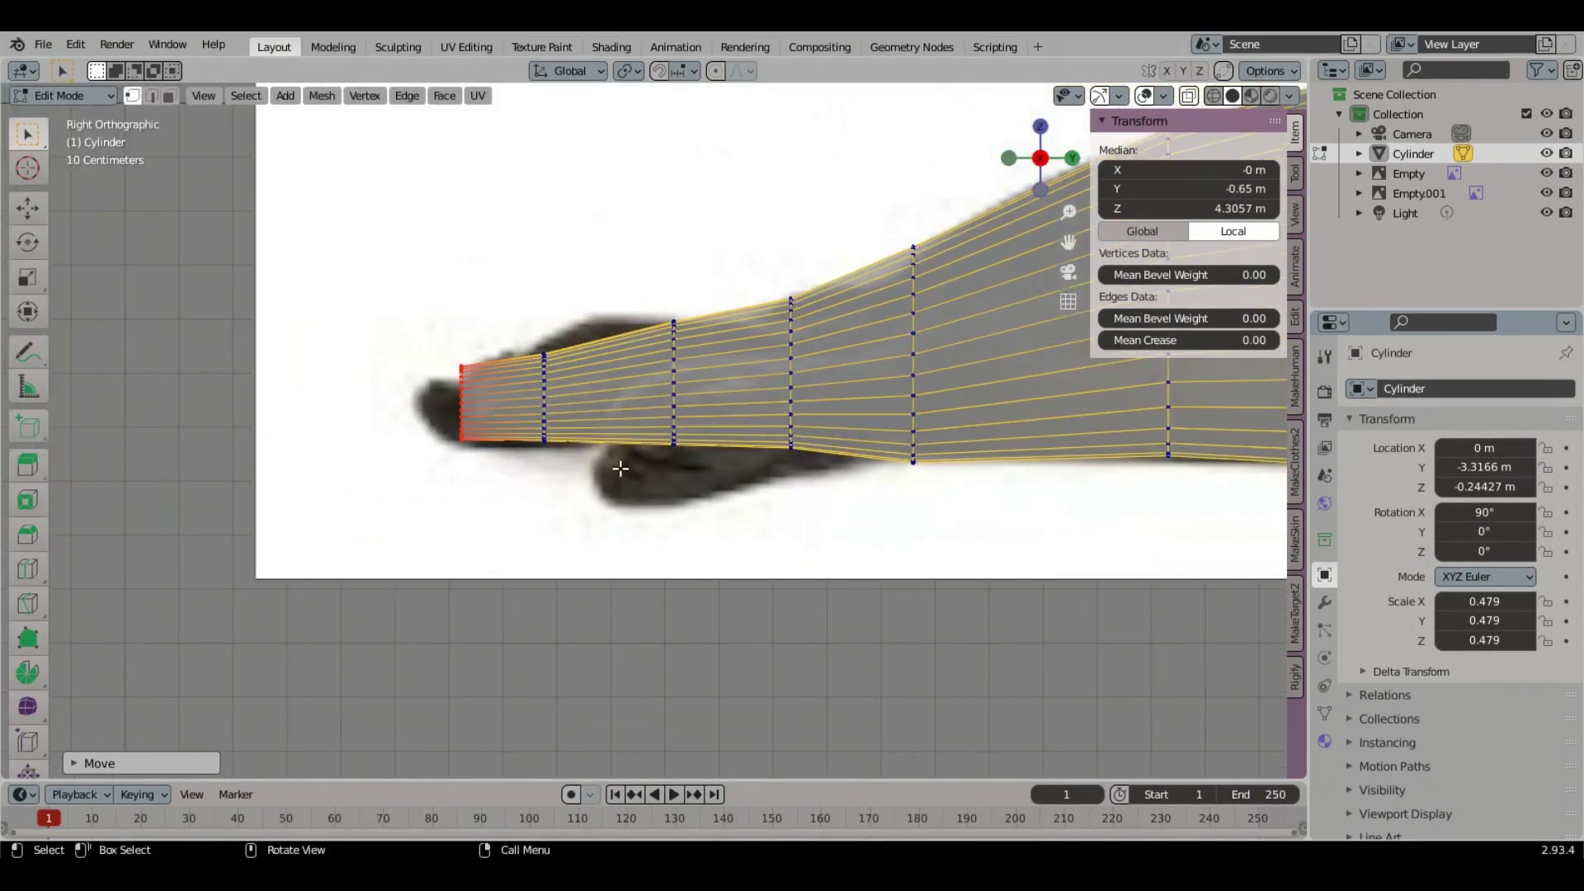
pyautogui.moveTo(586, 470); pyautogui.dragTo(413, 349)
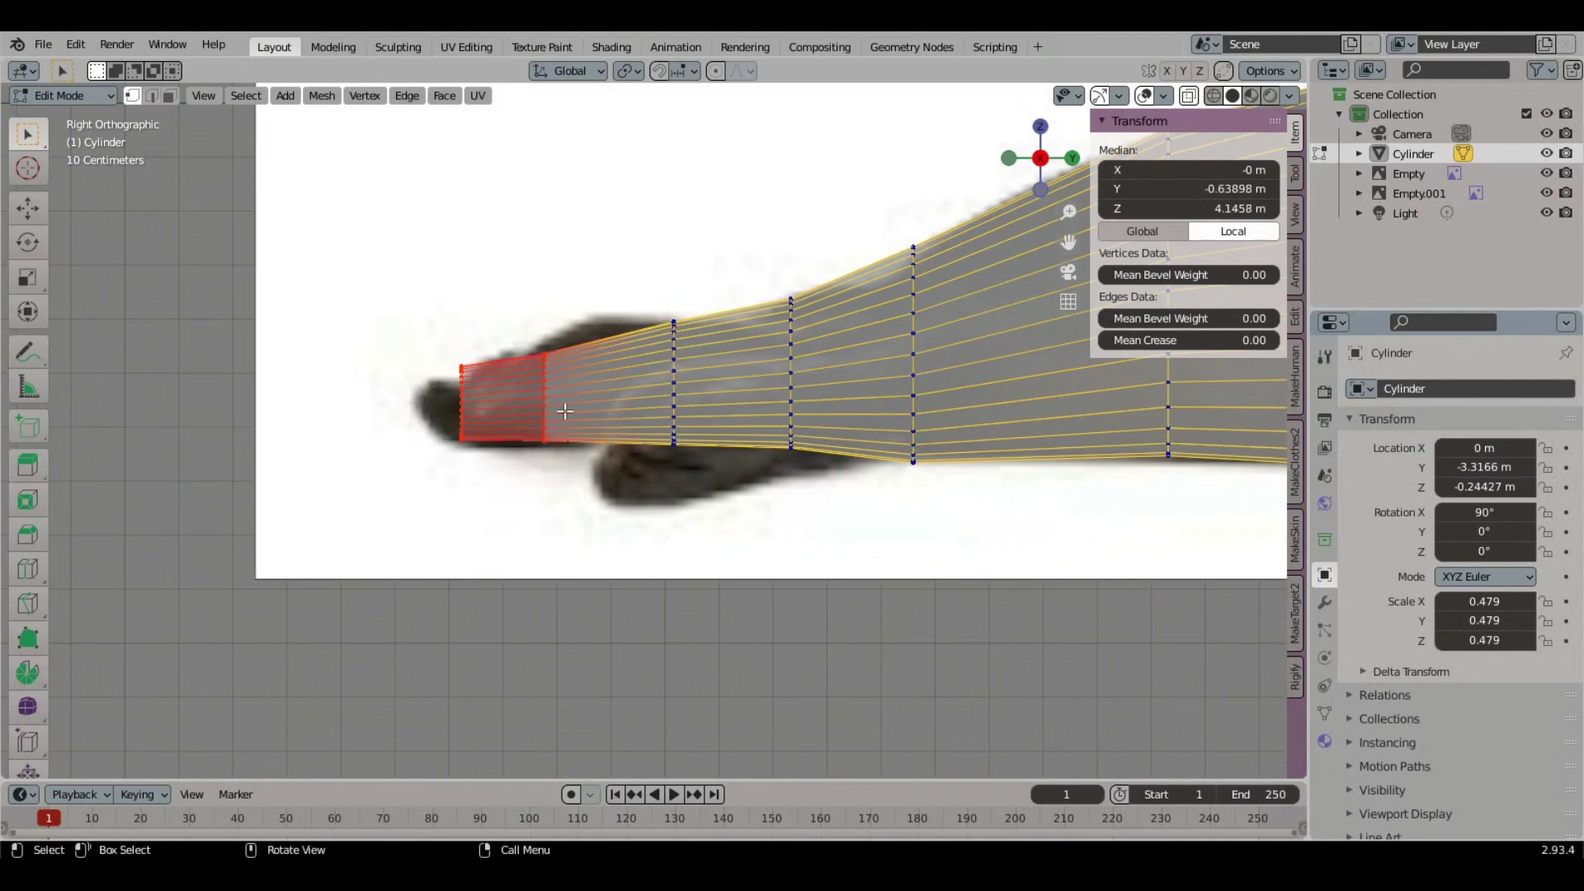
pyautogui.press('g')
pyautogui.press('x')
pyautogui.press('y')
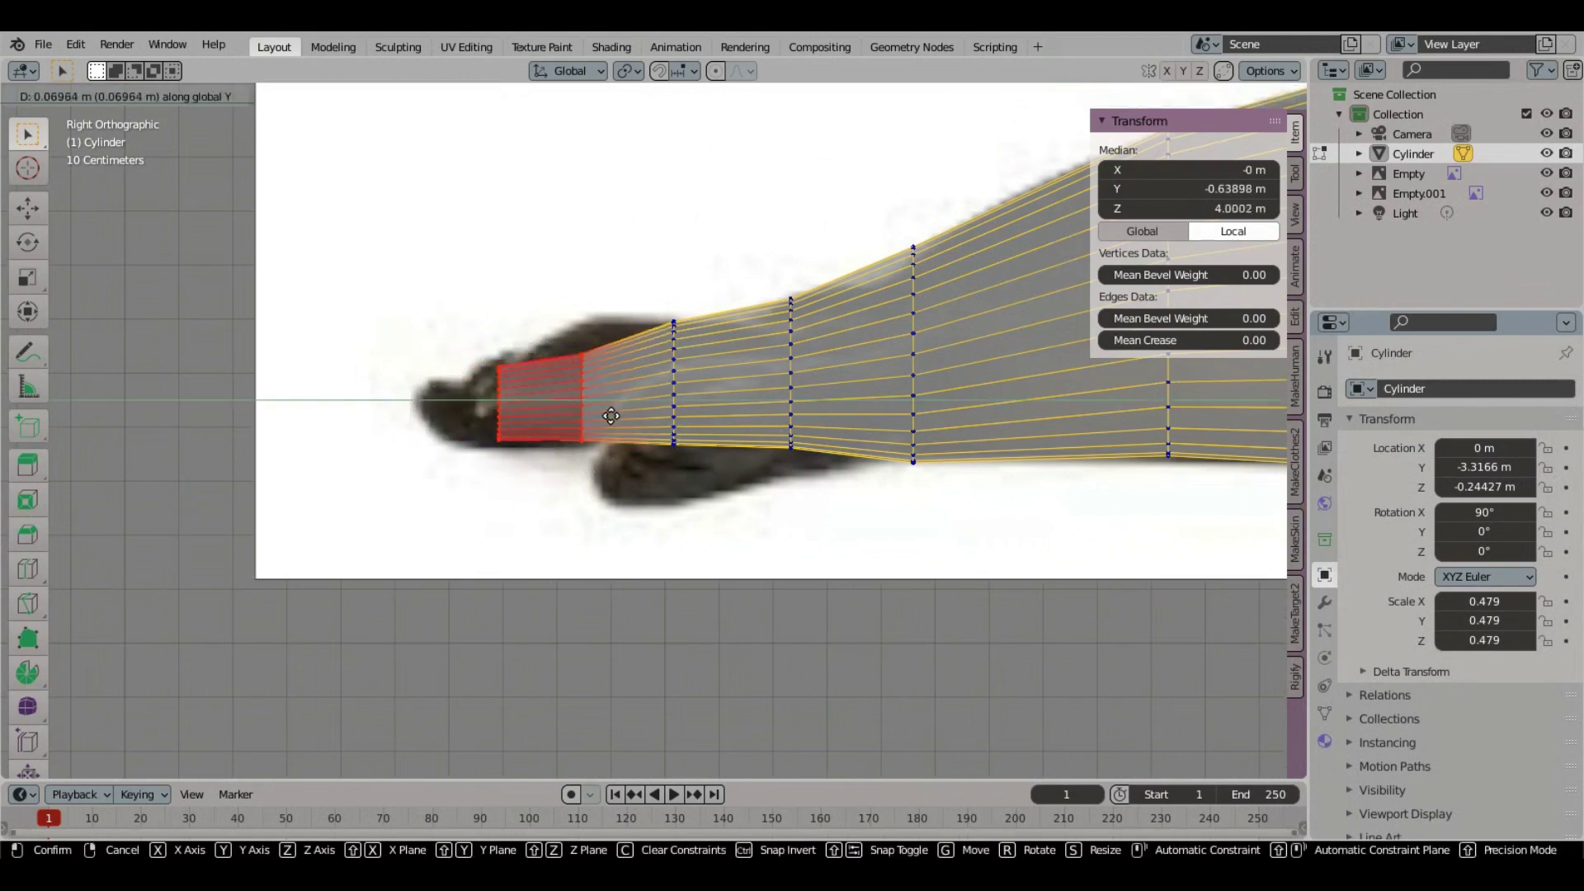
pyautogui.click(637, 415)
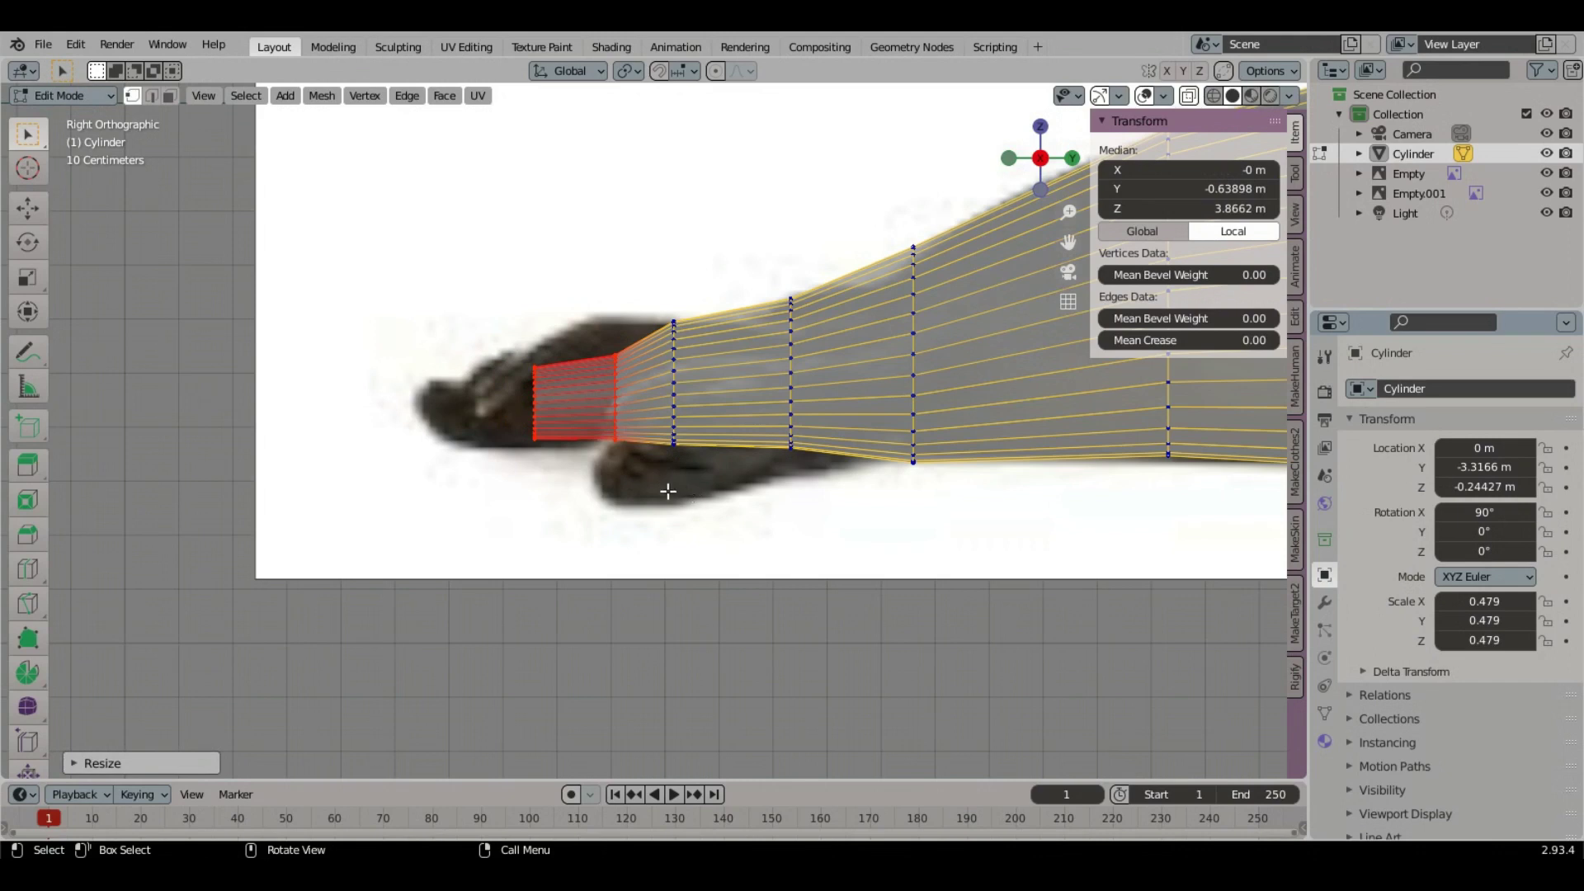
# Step: Box-select the rearmost loop in the right side view and merge its vertices into one central point
pyautogui.moveTo(621, 430)
pyautogui.mouseDown(button='middle')
pyautogui.moveTo(665, 449)
pyautogui.moveTo(629, 453)
pyautogui.moveTo(696, 451)
pyautogui.moveTo(676, 473)
pyautogui.moveTo(629, 438)
pyautogui.mouseUp(button='middle')
pyautogui.click(556, 446)
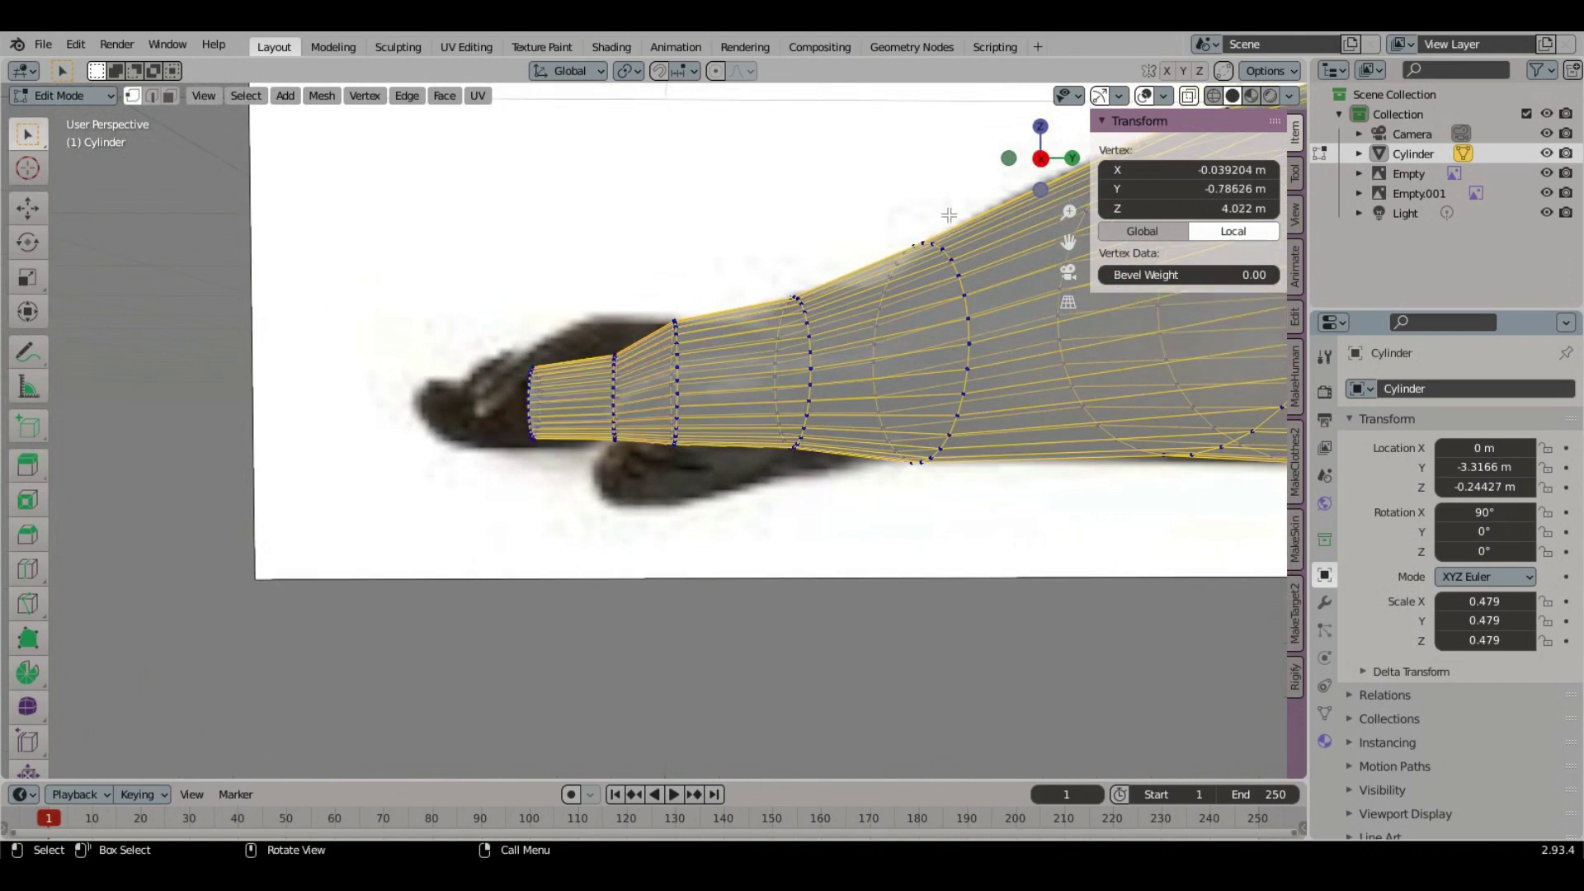
pyautogui.click(1041, 159)
pyautogui.moveTo(543, 467); pyautogui.dragTo(498, 330)
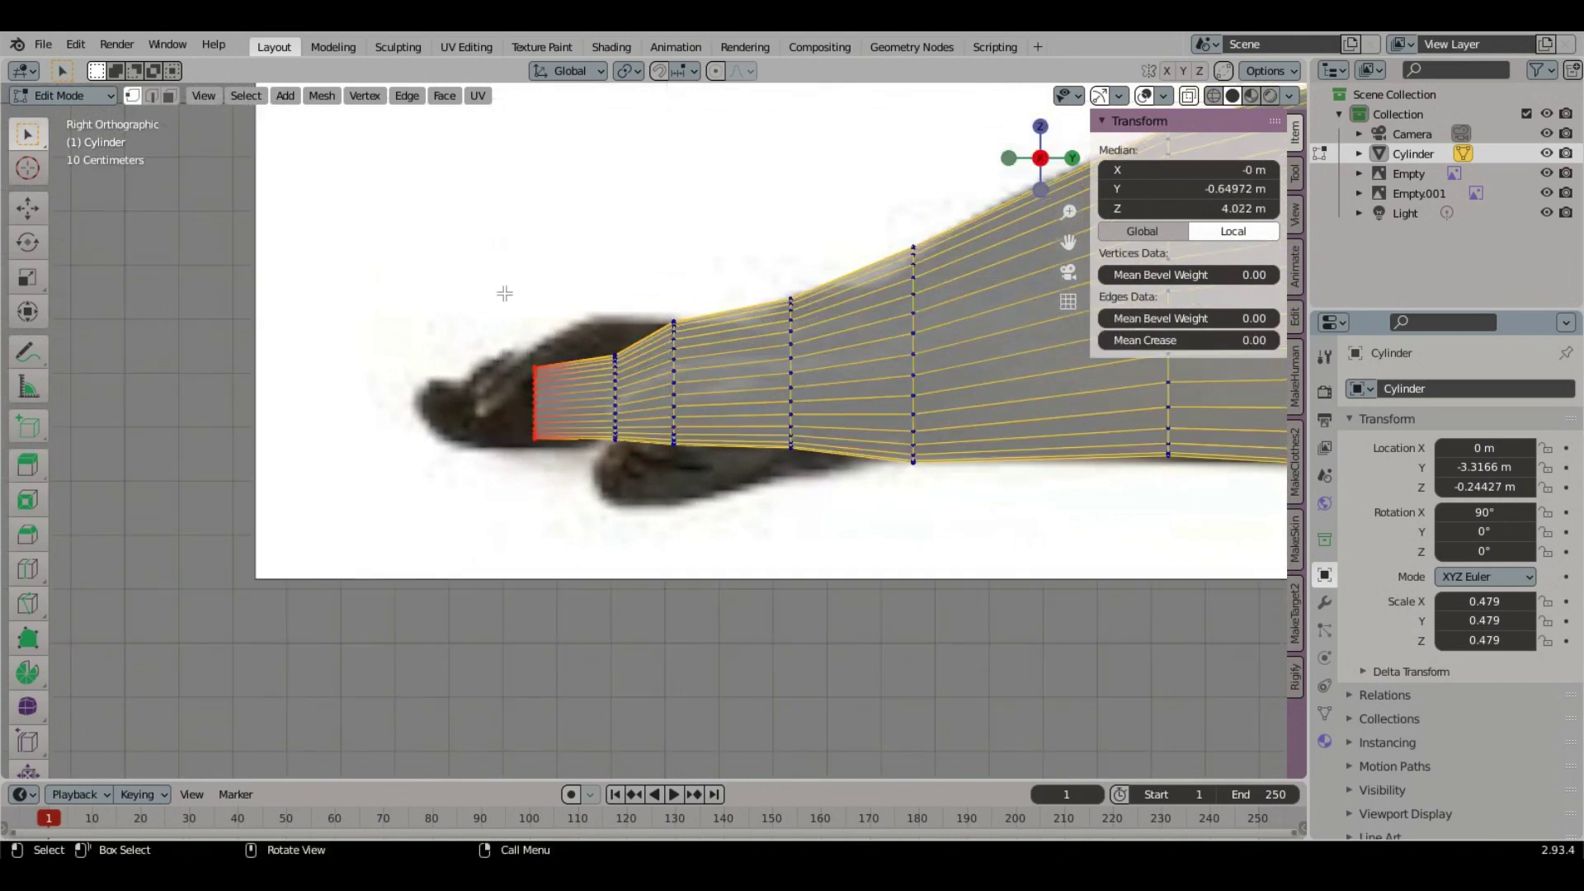
pyautogui.rightClick(543, 384)
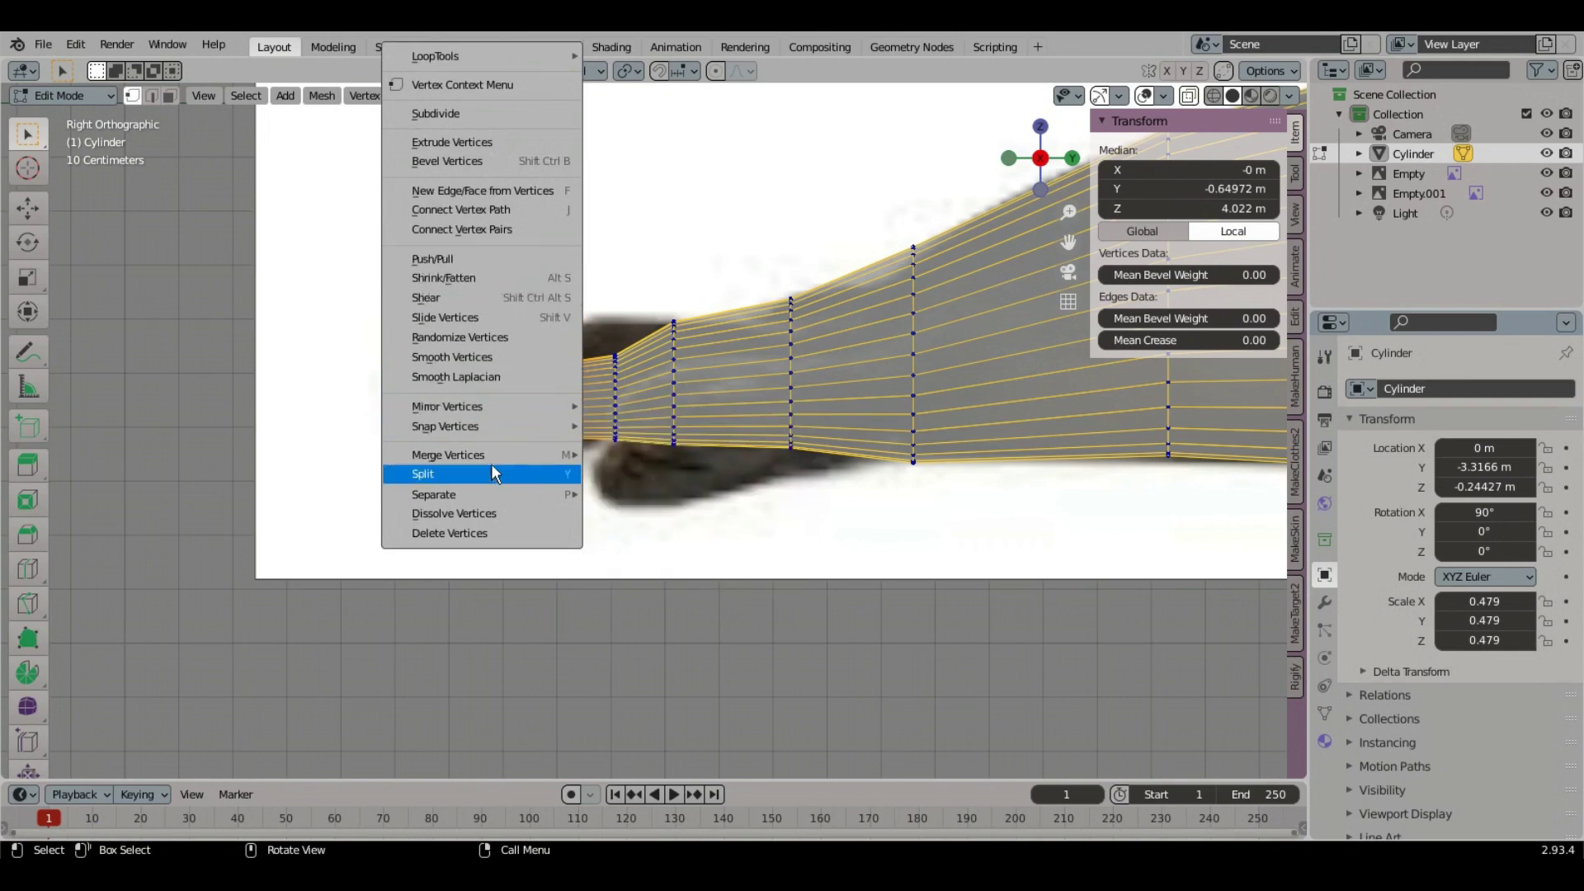
pyautogui.moveTo(492, 455)
pyautogui.click(632, 498)
# Step: Switch to face selection and select a strip of faces along the side of the tail
pyautogui.moveTo(594, 470); pyautogui.dragTo(624, 382, button='middle')
pyautogui.click(717, 411)
pyautogui.click(175, 98)
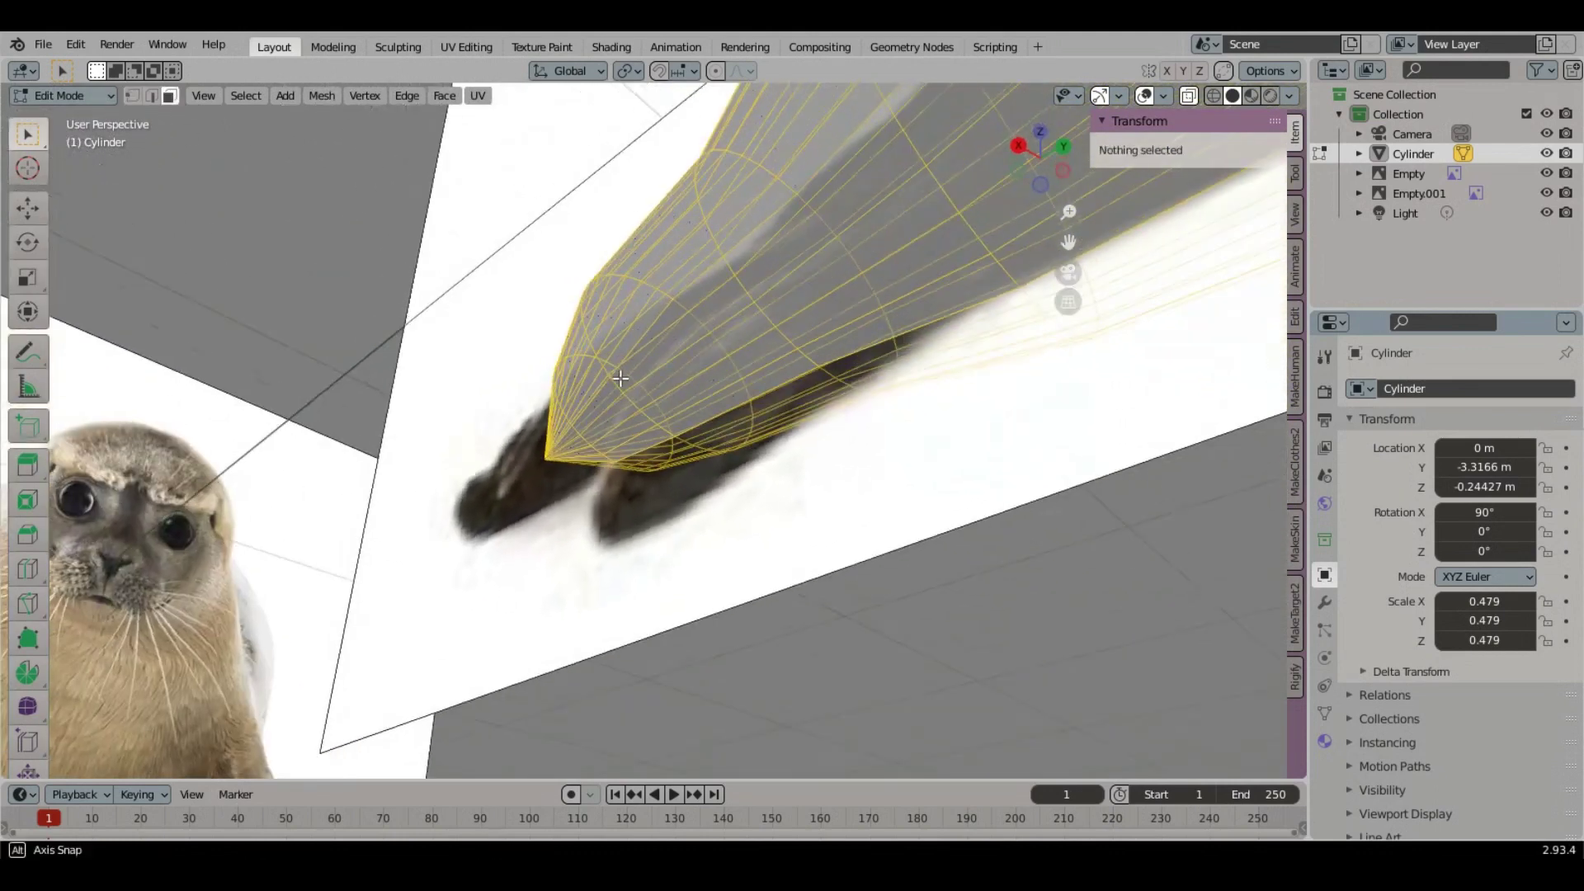
pyautogui.click(716, 307)
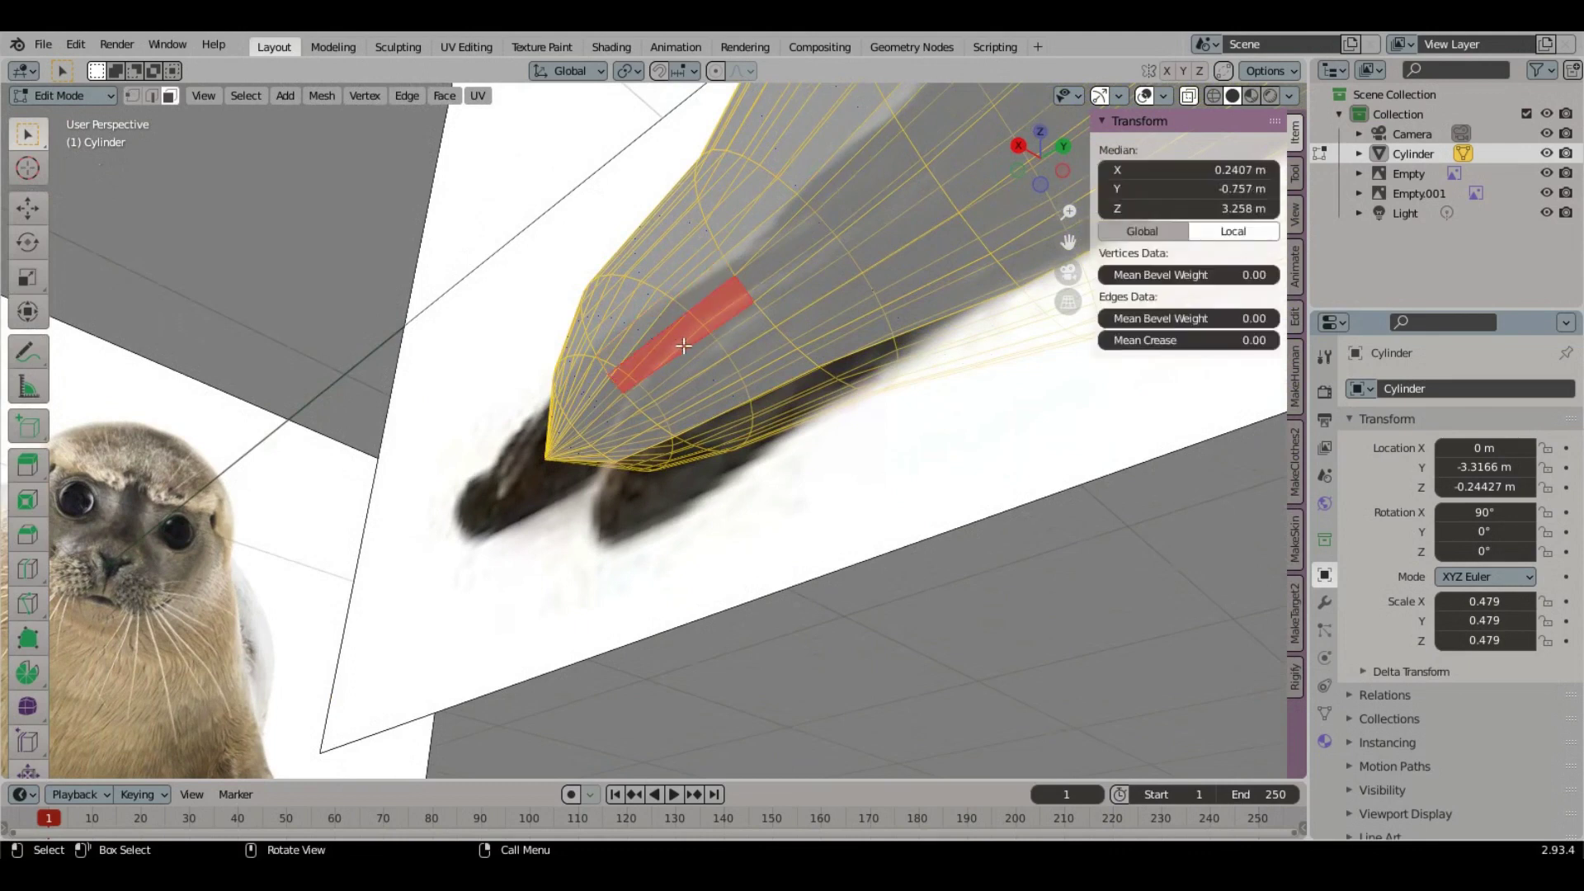
pyautogui.moveTo(643, 415); pyautogui.dragTo(687, 402, button='middle')
pyautogui.click(667, 391)
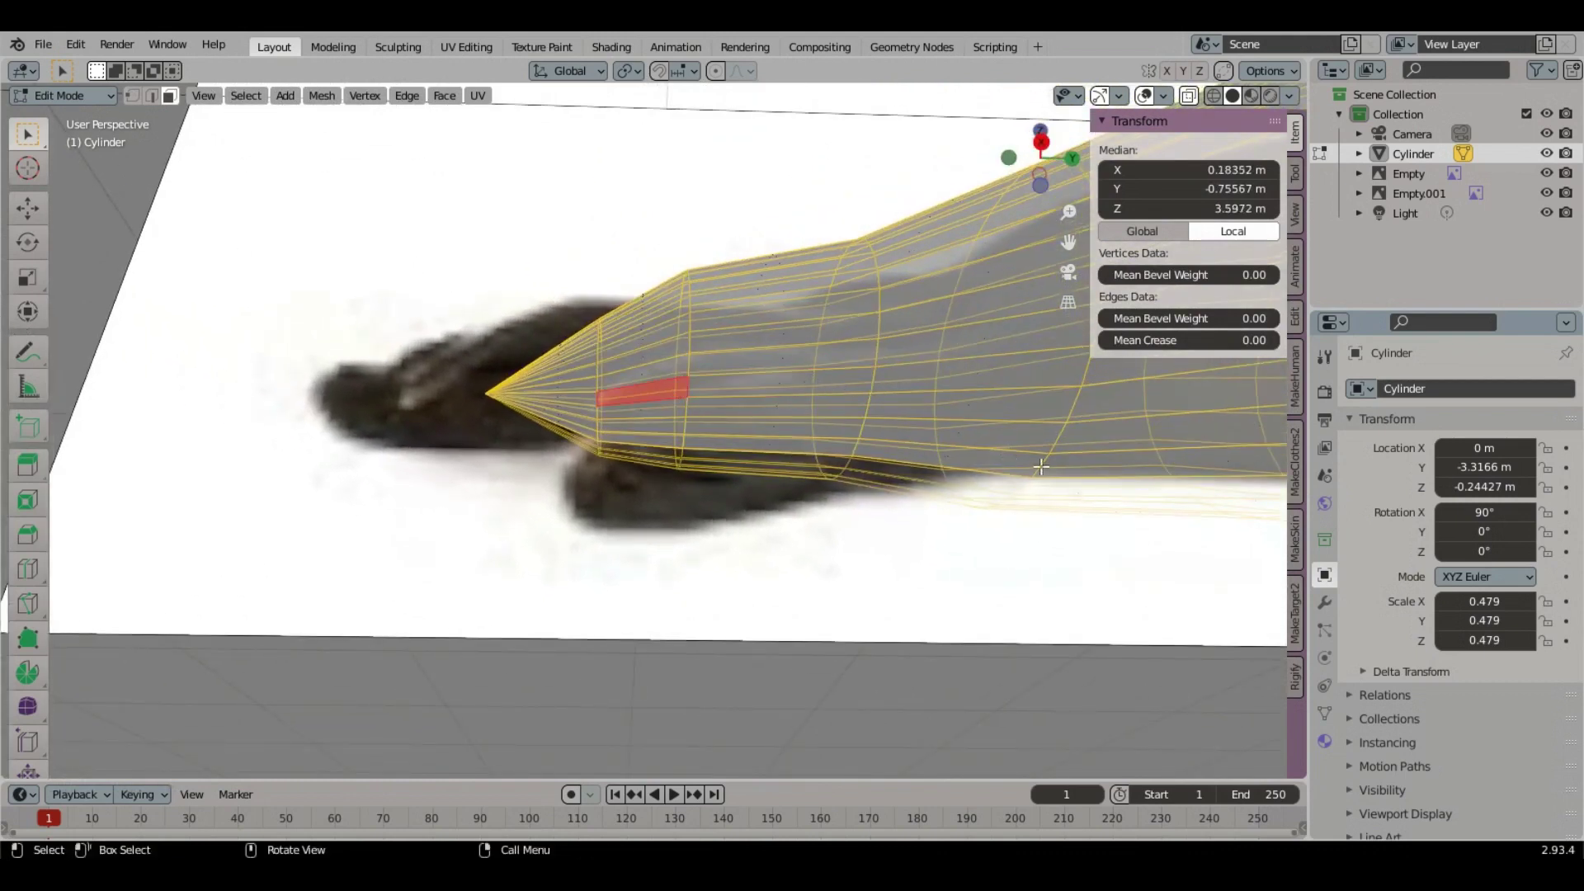
pyautogui.keyDown('shift'); pyautogui.click(807, 391); pyautogui.keyUp('shift')
pyautogui.moveTo(806, 391); pyautogui.dragTo(908, 376, button='middle')
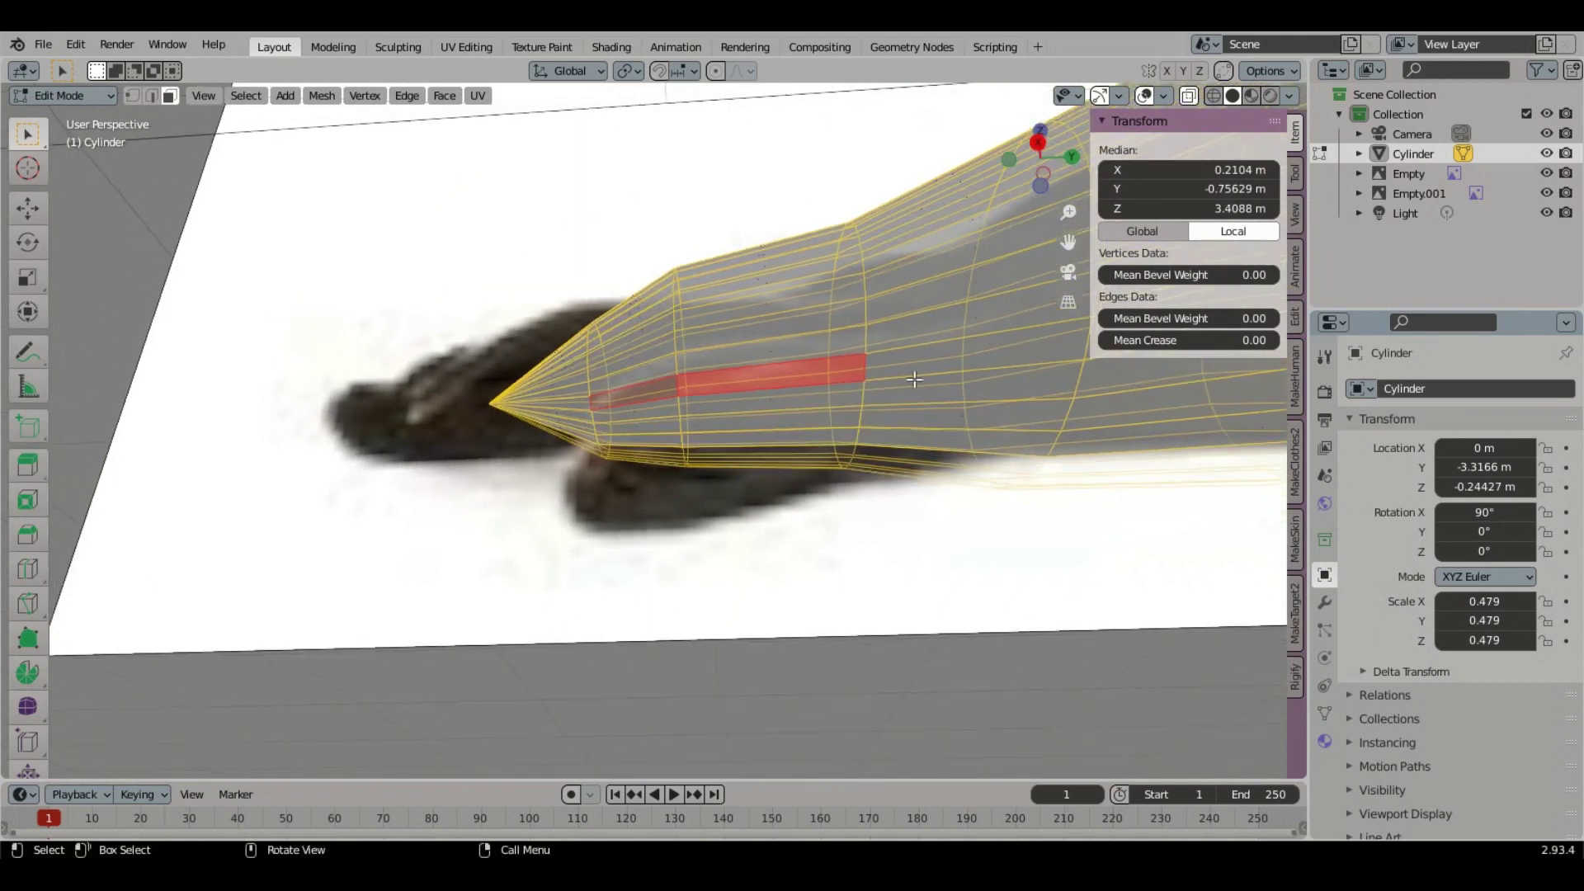
pyautogui.keyDown('ctrl'); pyautogui.click(964, 356); pyautogui.keyUp('ctrl')
pyautogui.keyDown('ctrl'); pyautogui.click(1001, 354); pyautogui.keyUp('ctrl')
pyautogui.moveTo(1001, 355); pyautogui.dragTo(781, 419, button='middle')
# Step: Add one loop cut around the body in the long section just ahead of the tail, and return to the selection tool
pyautogui.scroll(-3, 722, 425)
pyautogui.scroll(1, 644, 360)
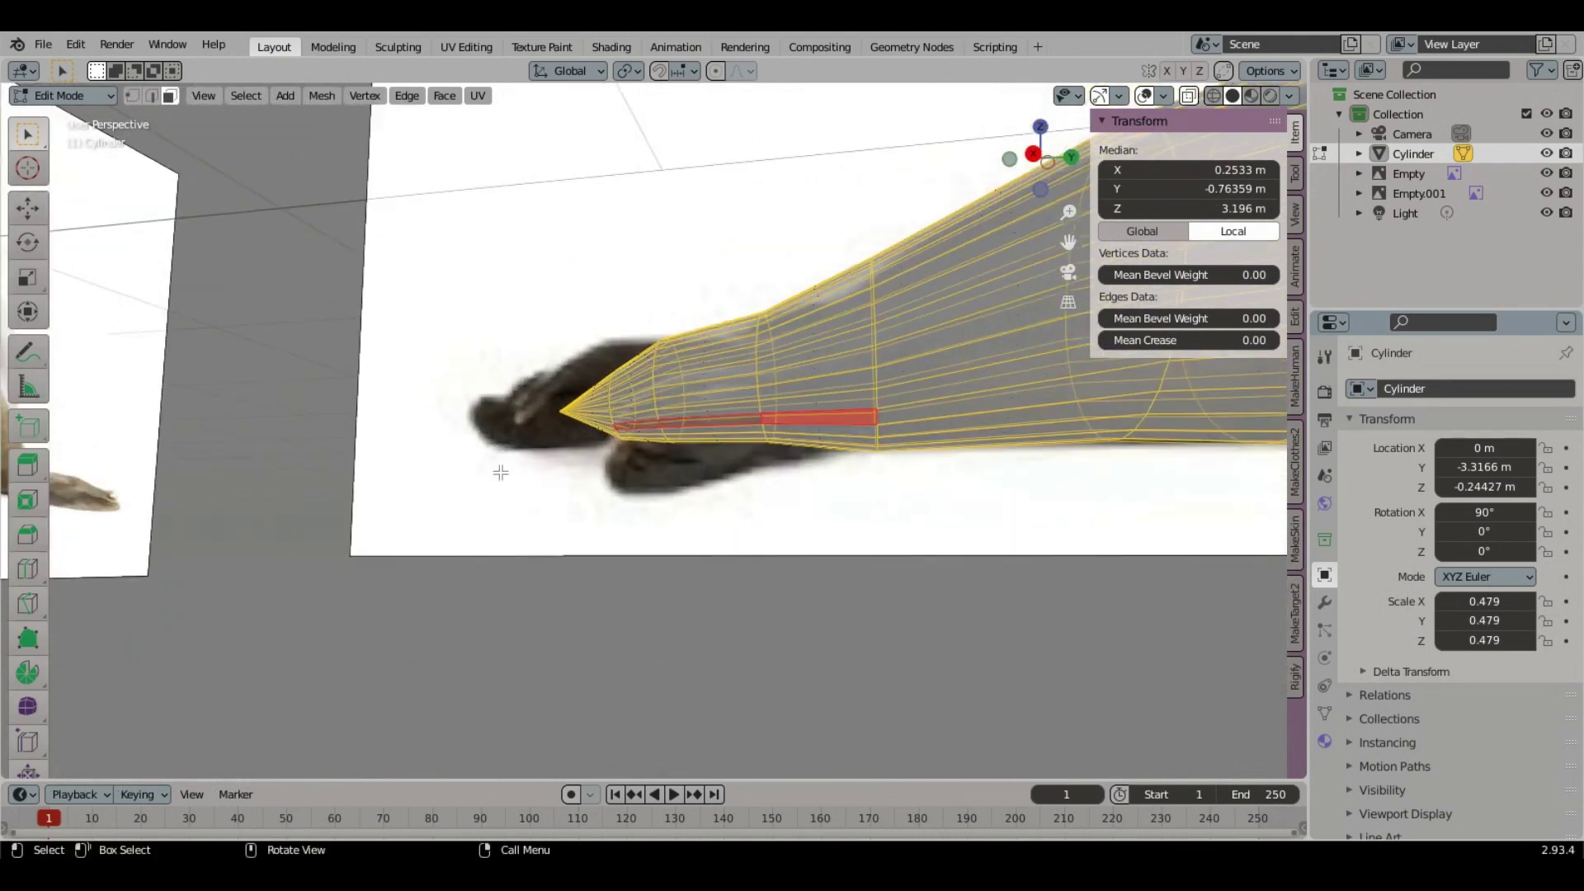
pyautogui.click(27, 570)
pyautogui.click(849, 409)
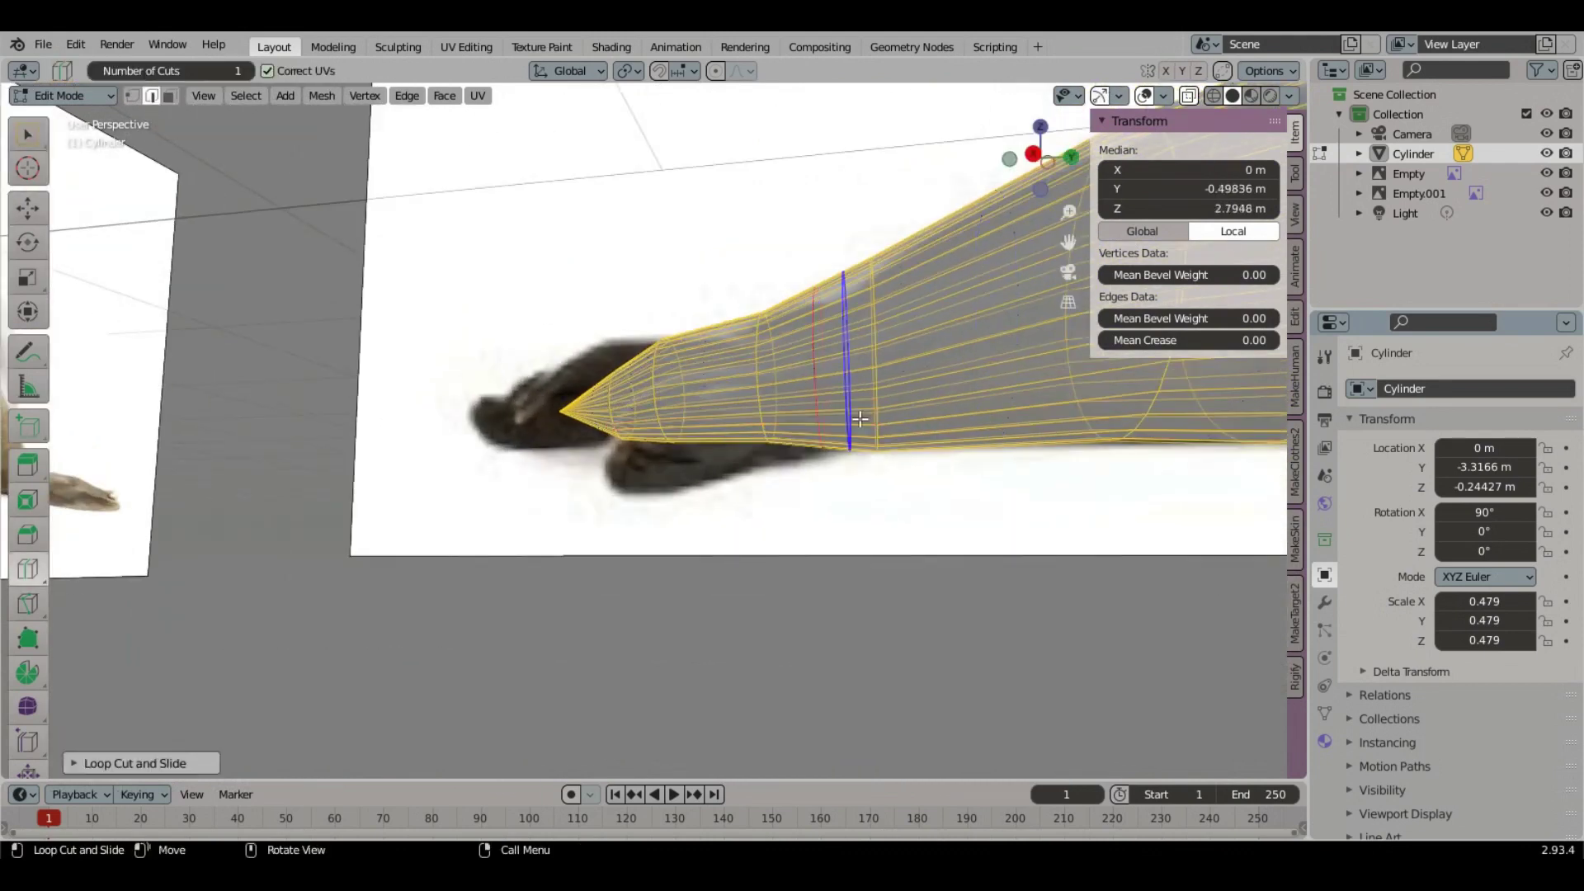
pyautogui.scroll(3, 685, 452)
pyautogui.click(35, 142)
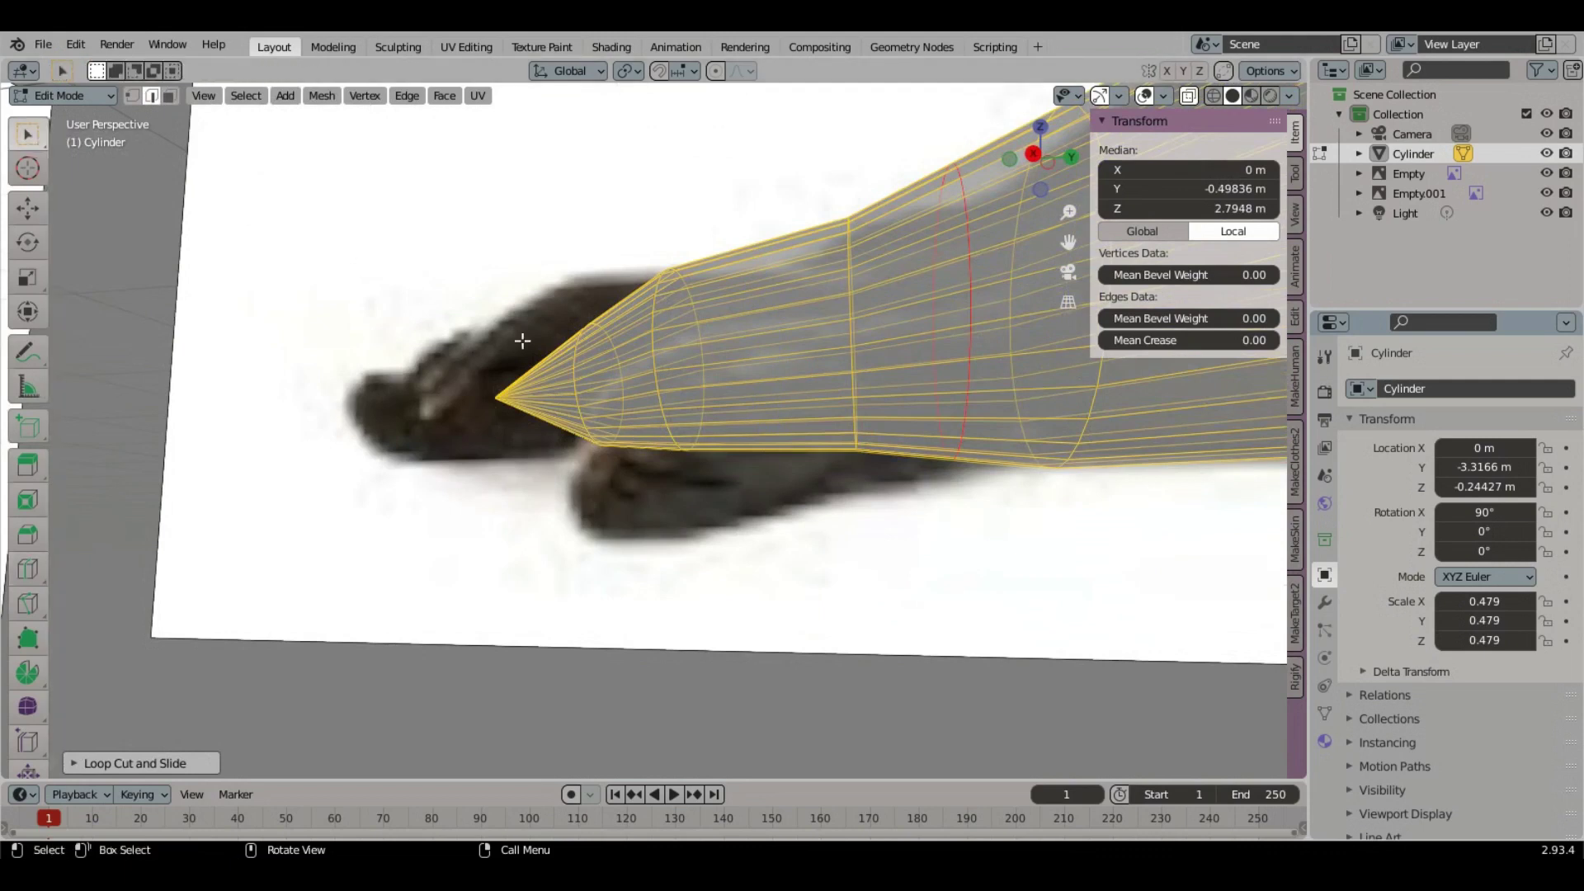
# Step: Switch to face selection and try selecting a strip of faces along the side and underside of the tail
pyautogui.click(170, 95)
pyautogui.moveTo(1072, 529); pyautogui.dragTo(1030, 484, button='middle')
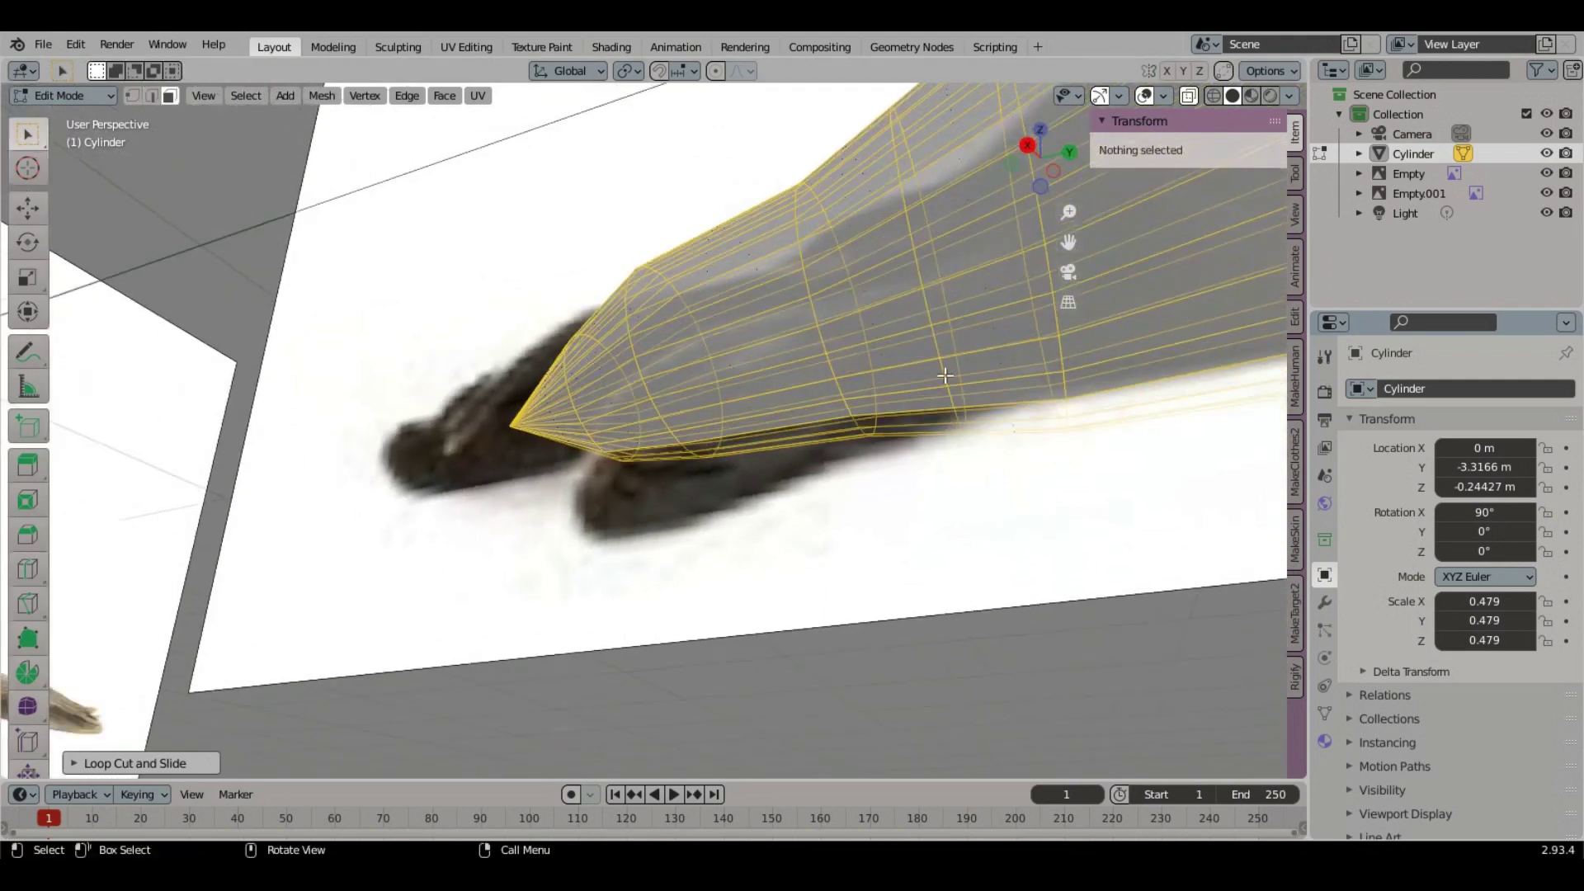
pyautogui.click(916, 349)
pyautogui.moveTo(916, 350); pyautogui.dragTo(772, 306, button='middle')
pyautogui.click(778, 351)
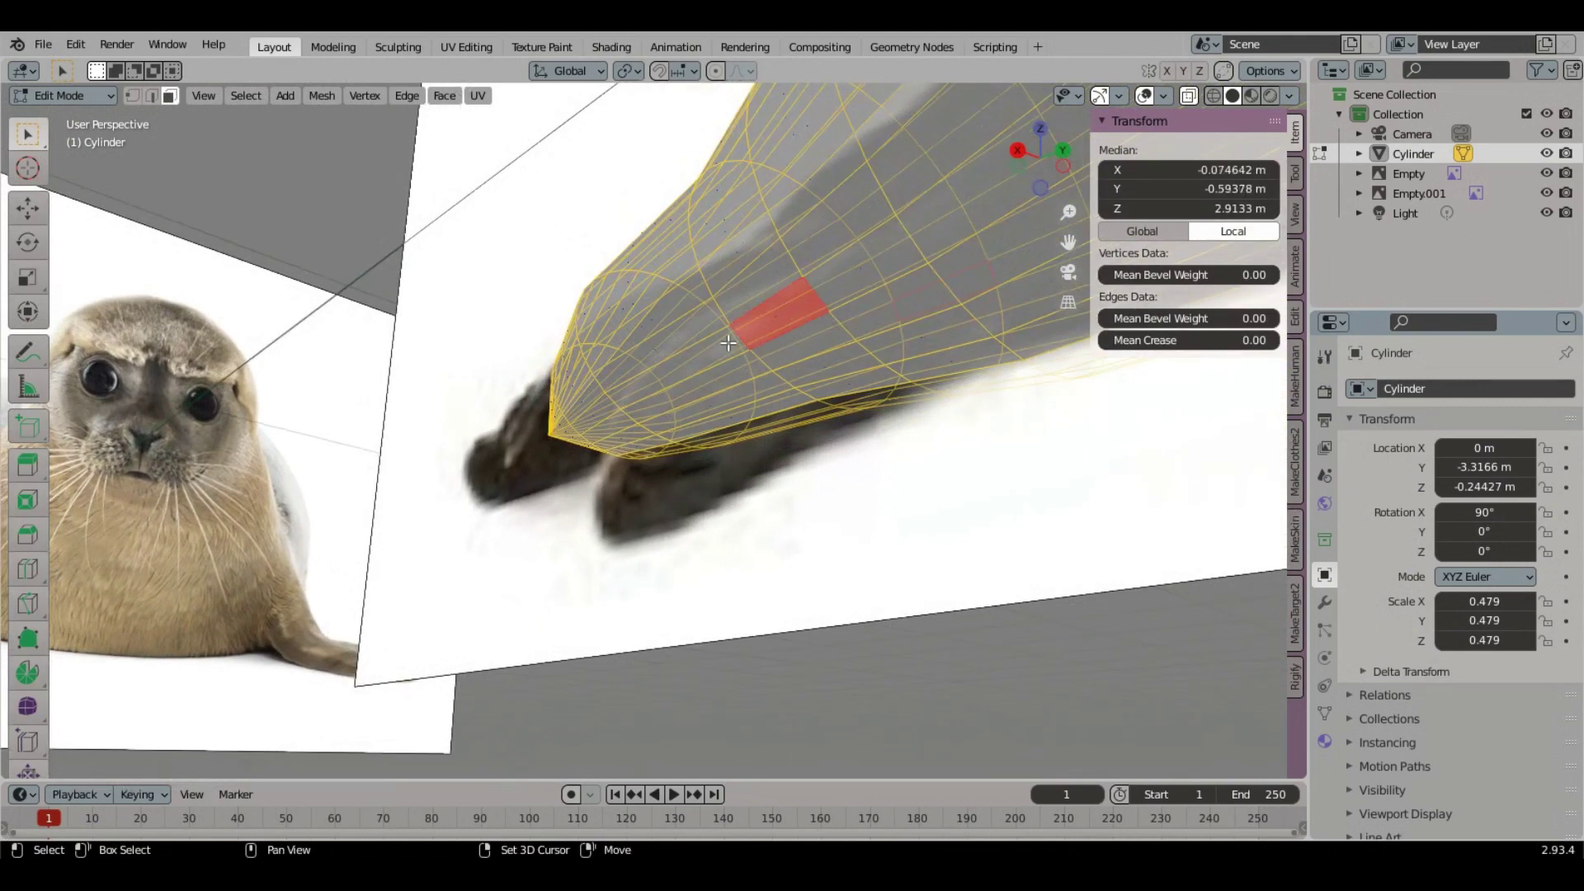
pyautogui.click(758, 355)
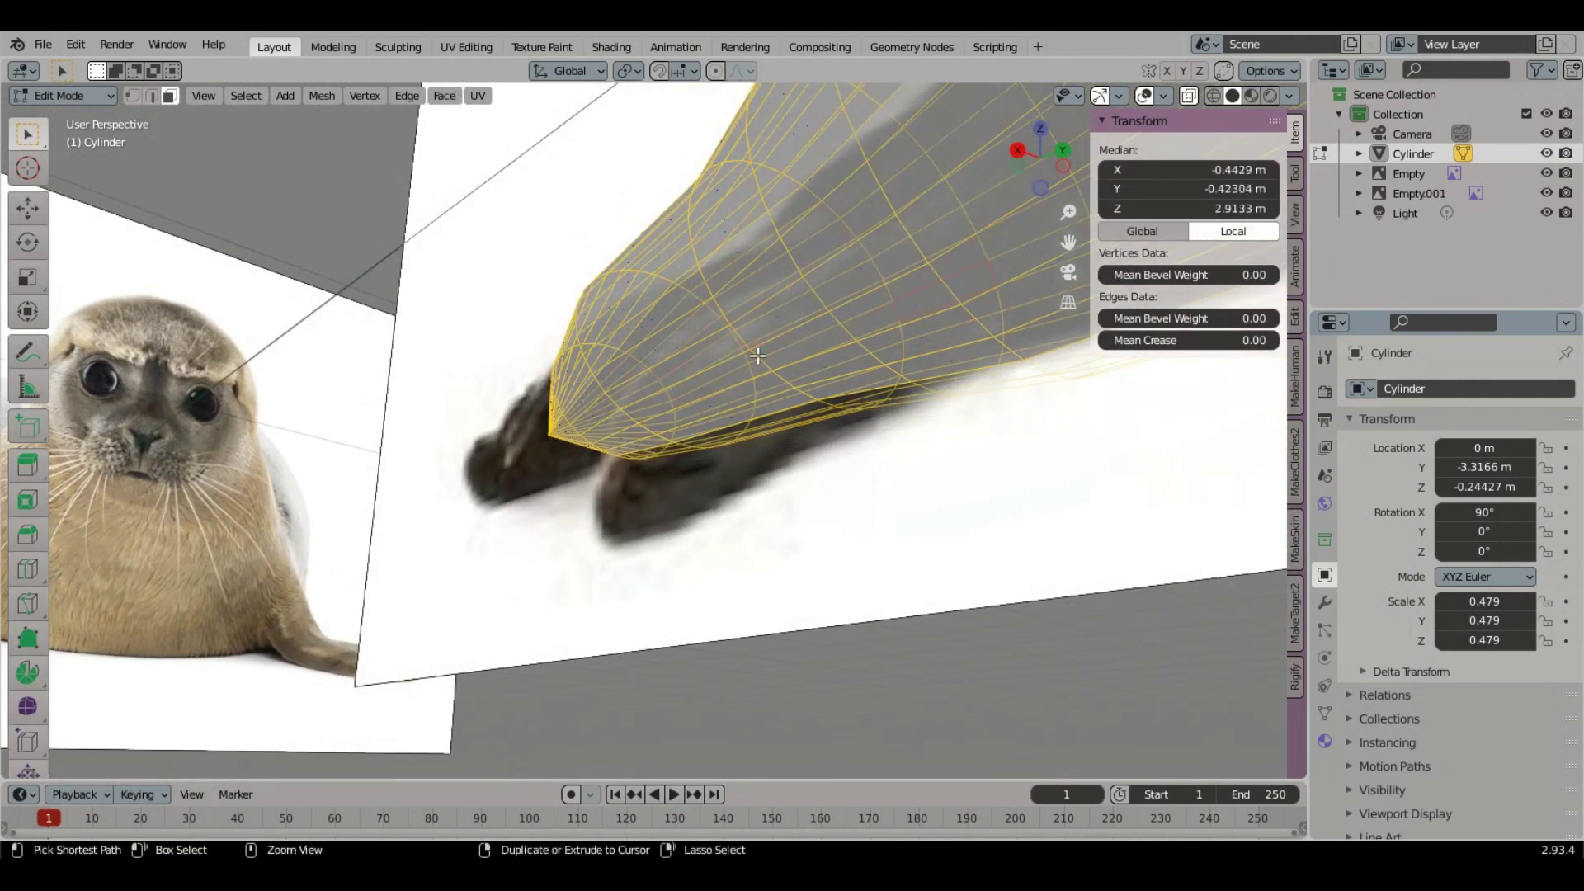
pyautogui.click(921, 359)
pyautogui.click(857, 471)
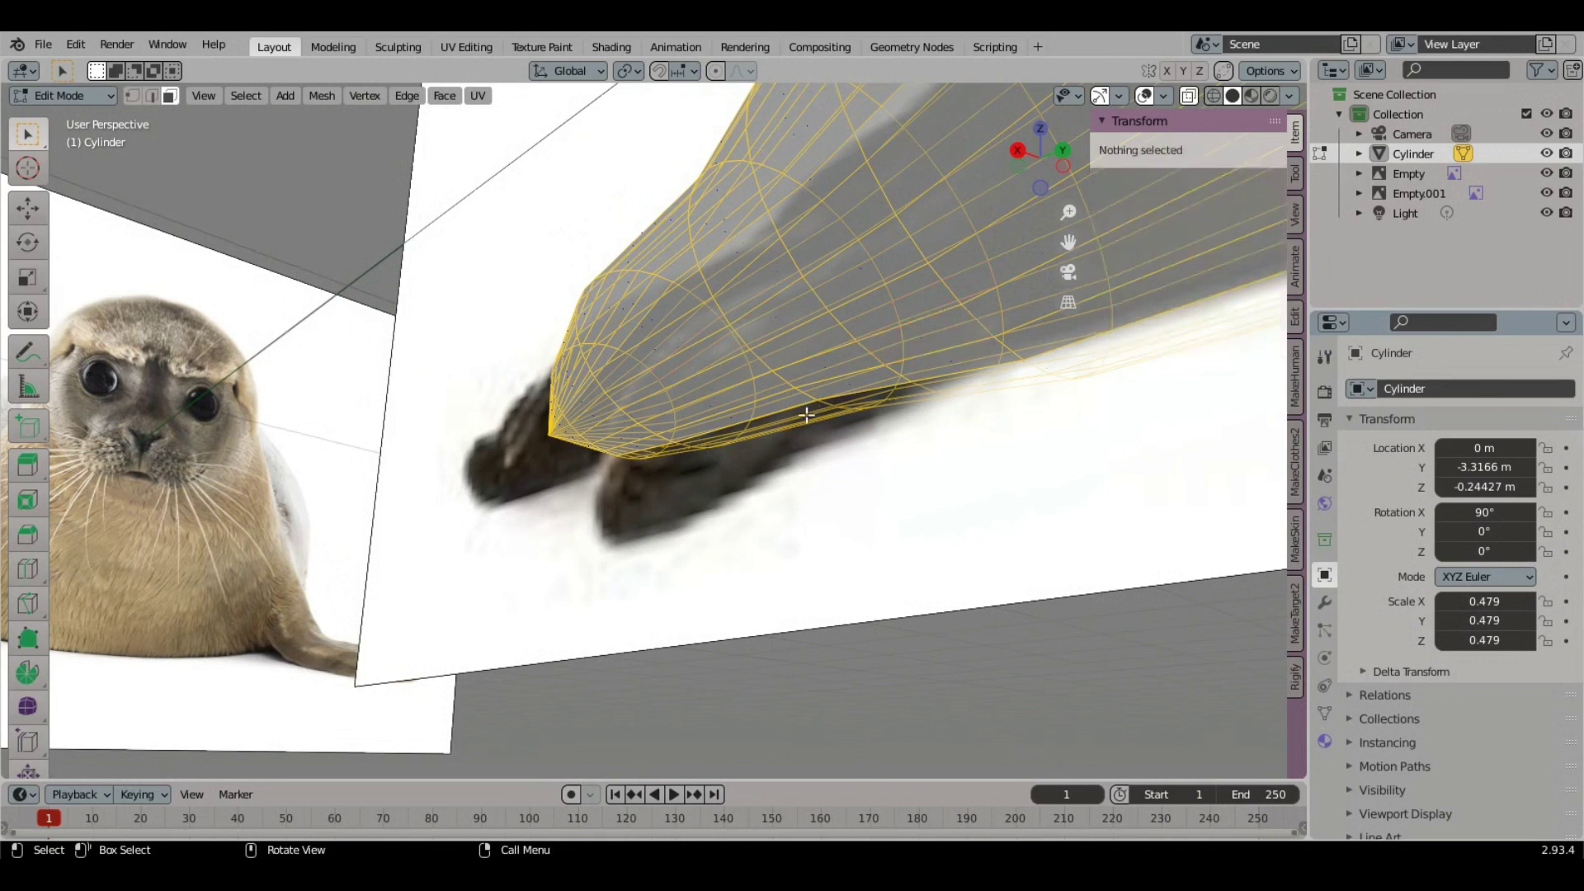
pyautogui.click(786, 324)
pyautogui.moveTo(751, 375); pyautogui.dragTo(831, 467, button='middle')
pyautogui.keyDown('shift'); pyautogui.click(784, 367); pyautogui.keyUp('shift')
pyautogui.hotkey('ctrl', 'z')
pyautogui.keyDown('shift'); pyautogui.click(800, 379); pyautogui.keyUp('shift')
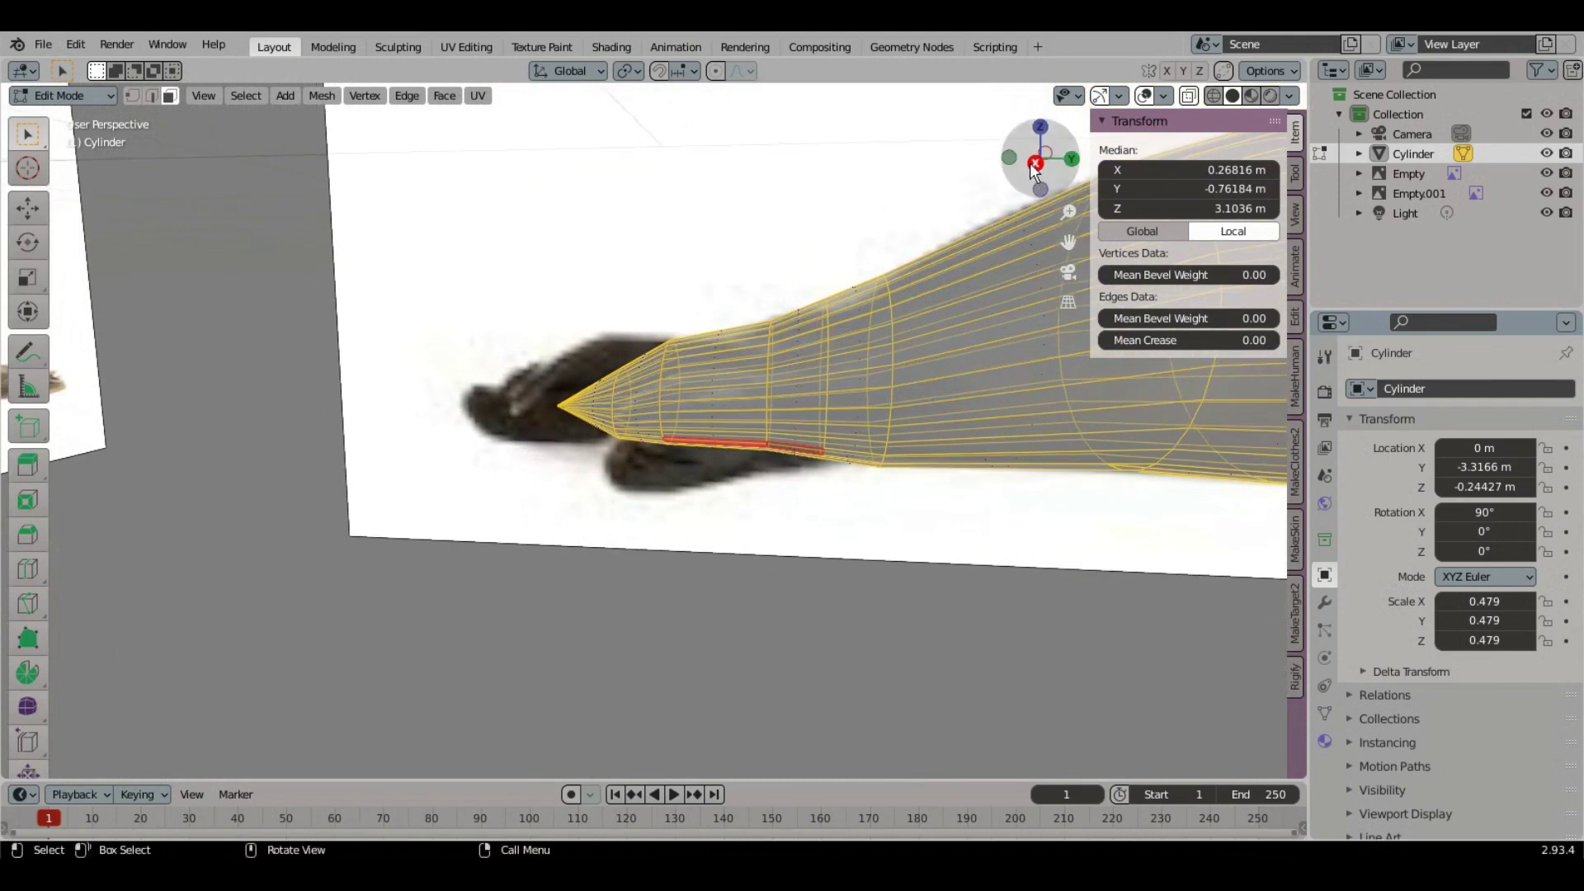
# Step: Clear the face selection, show the tail in the right side view and switch to vertex selection
pyautogui.click(1035, 165)
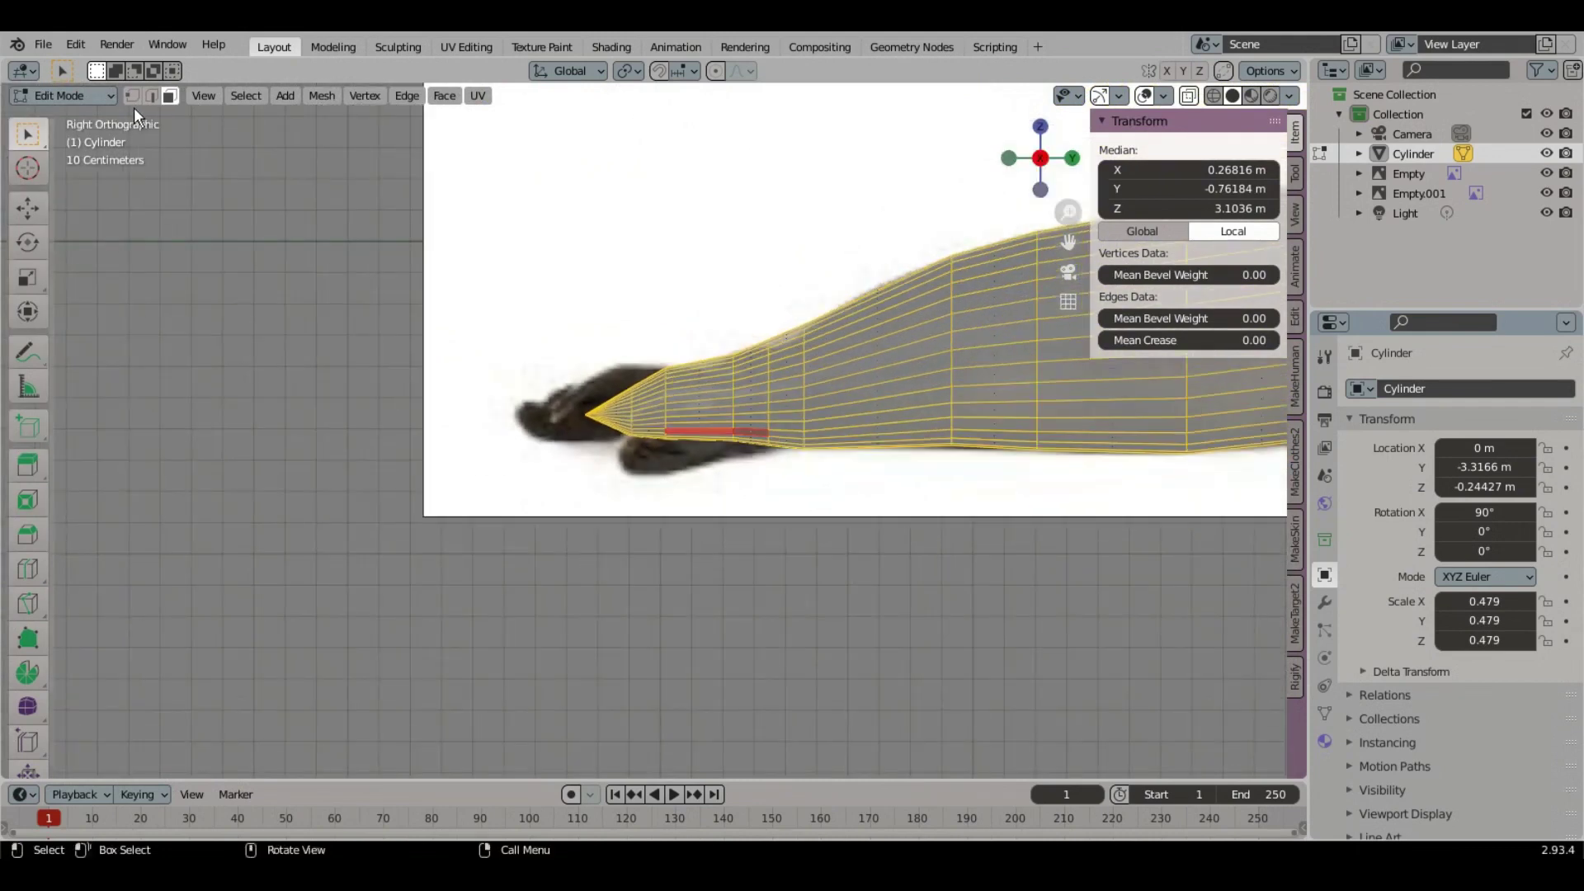
pyautogui.hotkey('alt', 'a')
pyautogui.click(132, 95)
pyautogui.scroll(2, 788, 464)
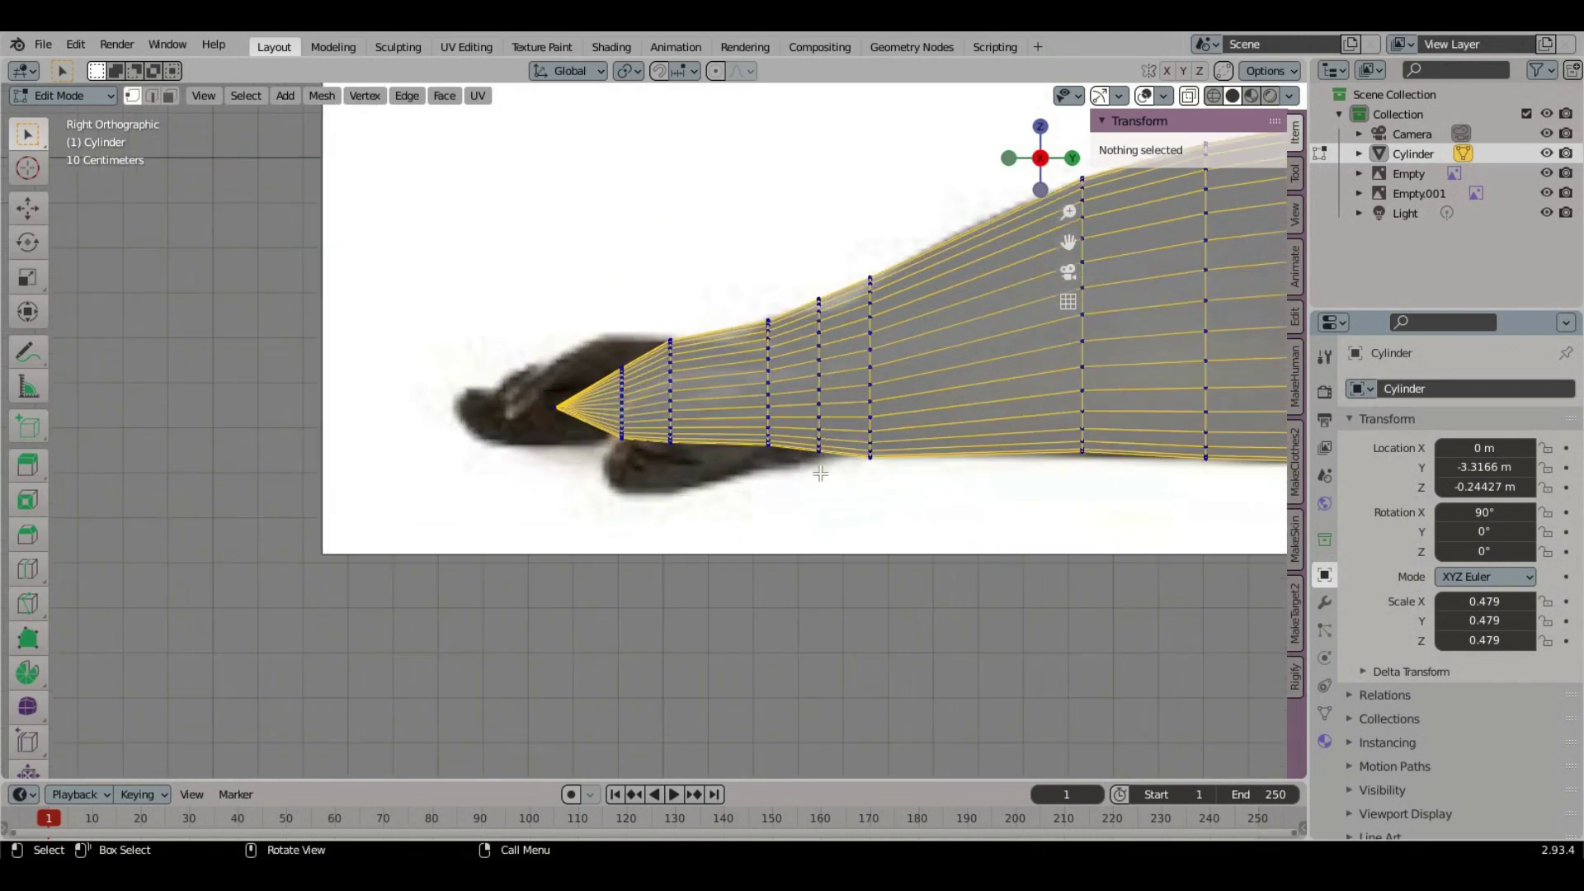
# Step: Box-select the tail tip and its rearmost loops, scale them to about 0.73 along Y and move them toward the body
pyautogui.moveTo(792, 467); pyautogui.dragTo(542, 311)
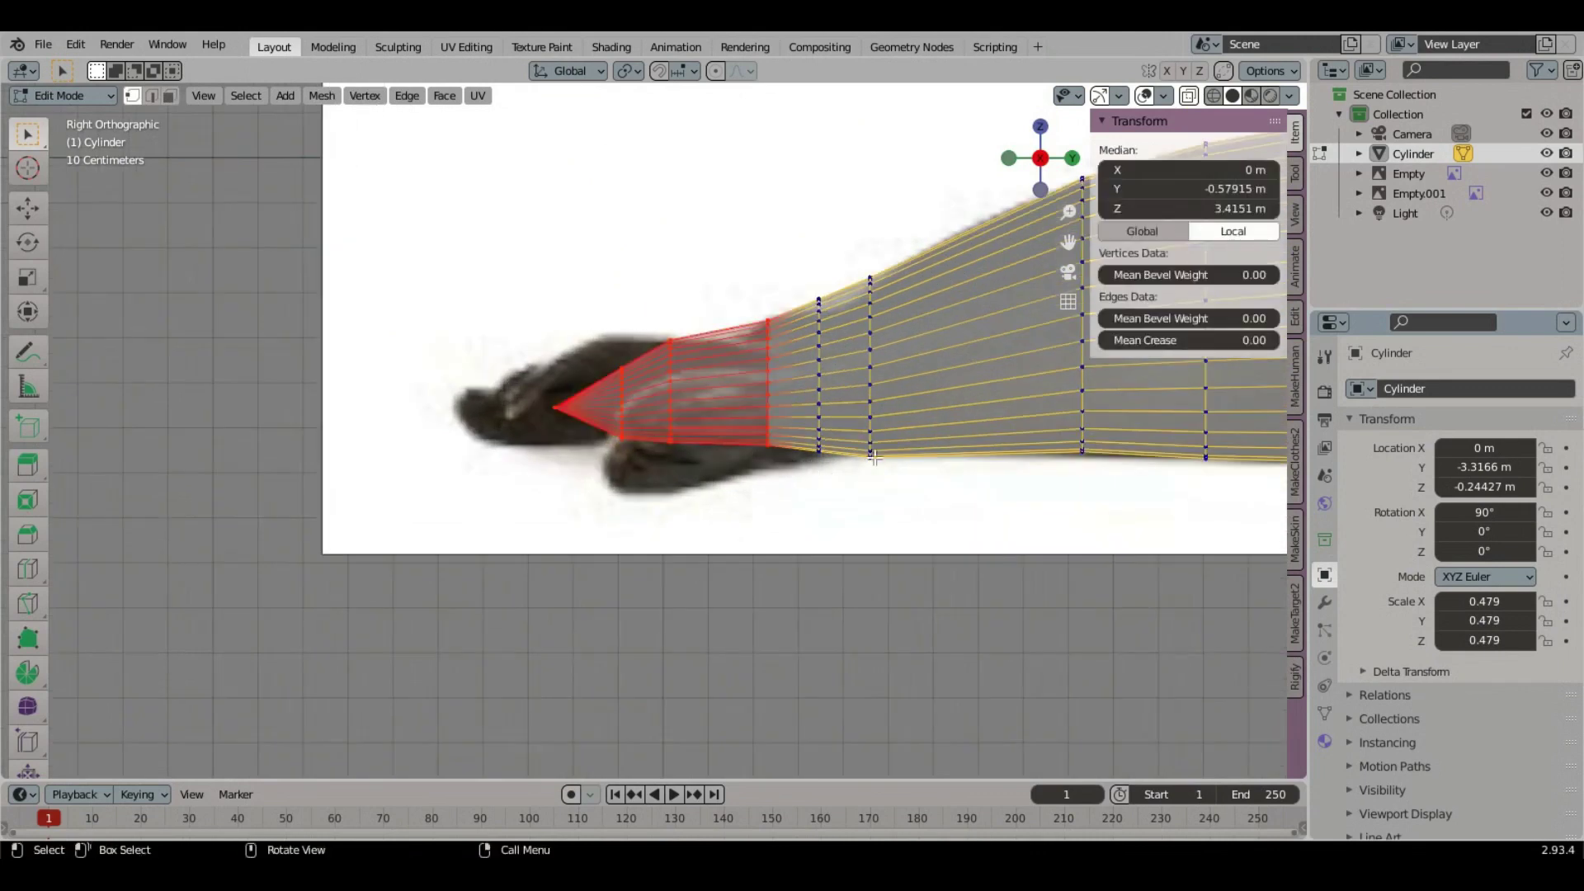
pyautogui.press('s')
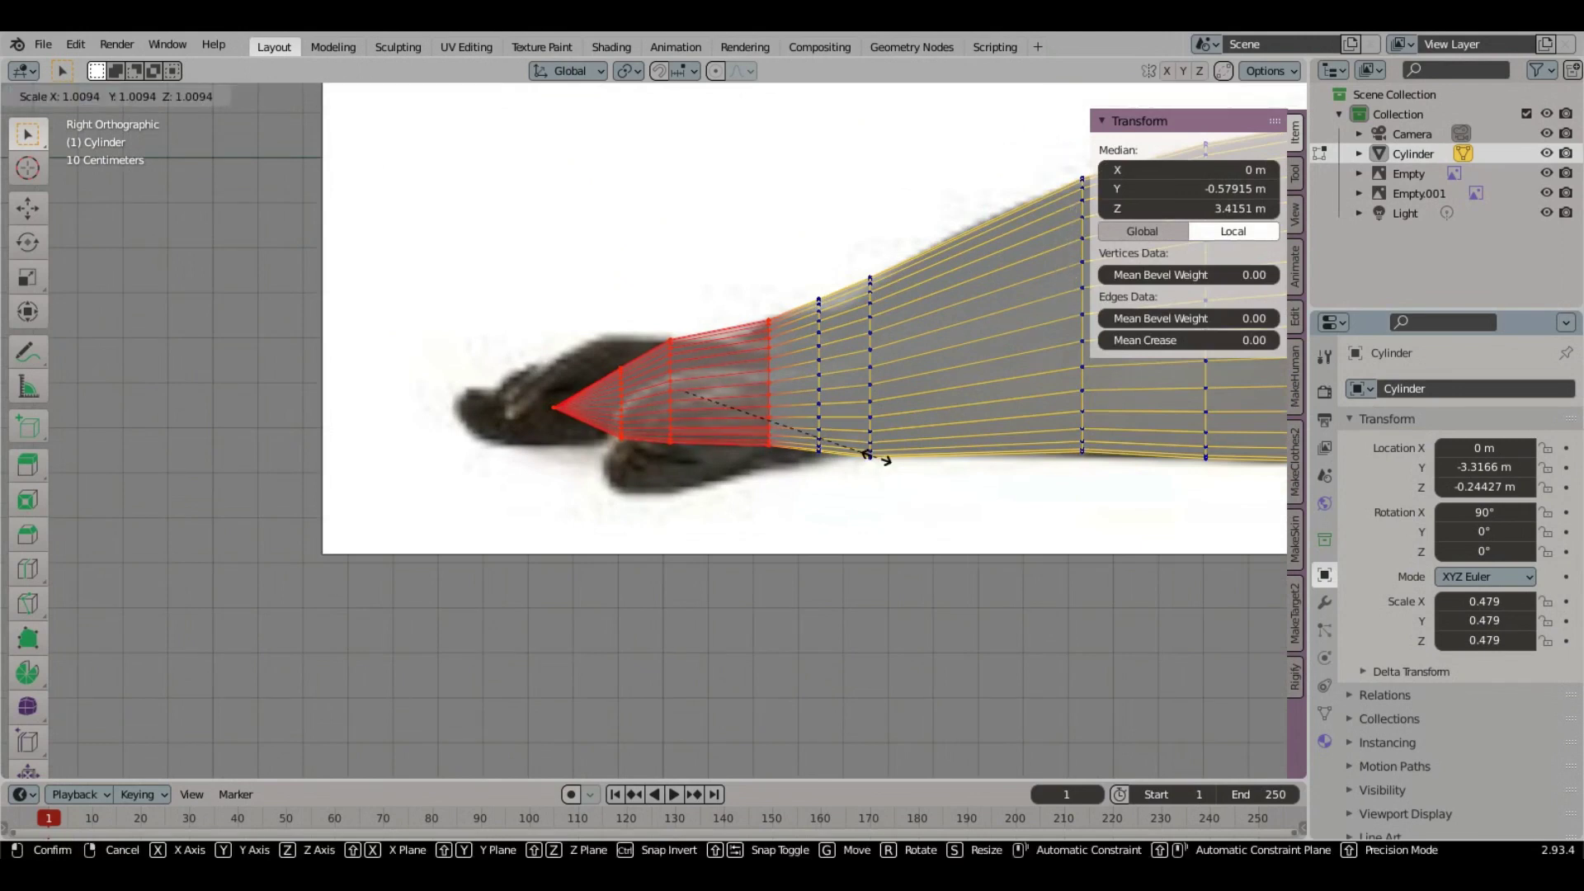
pyautogui.press('y')
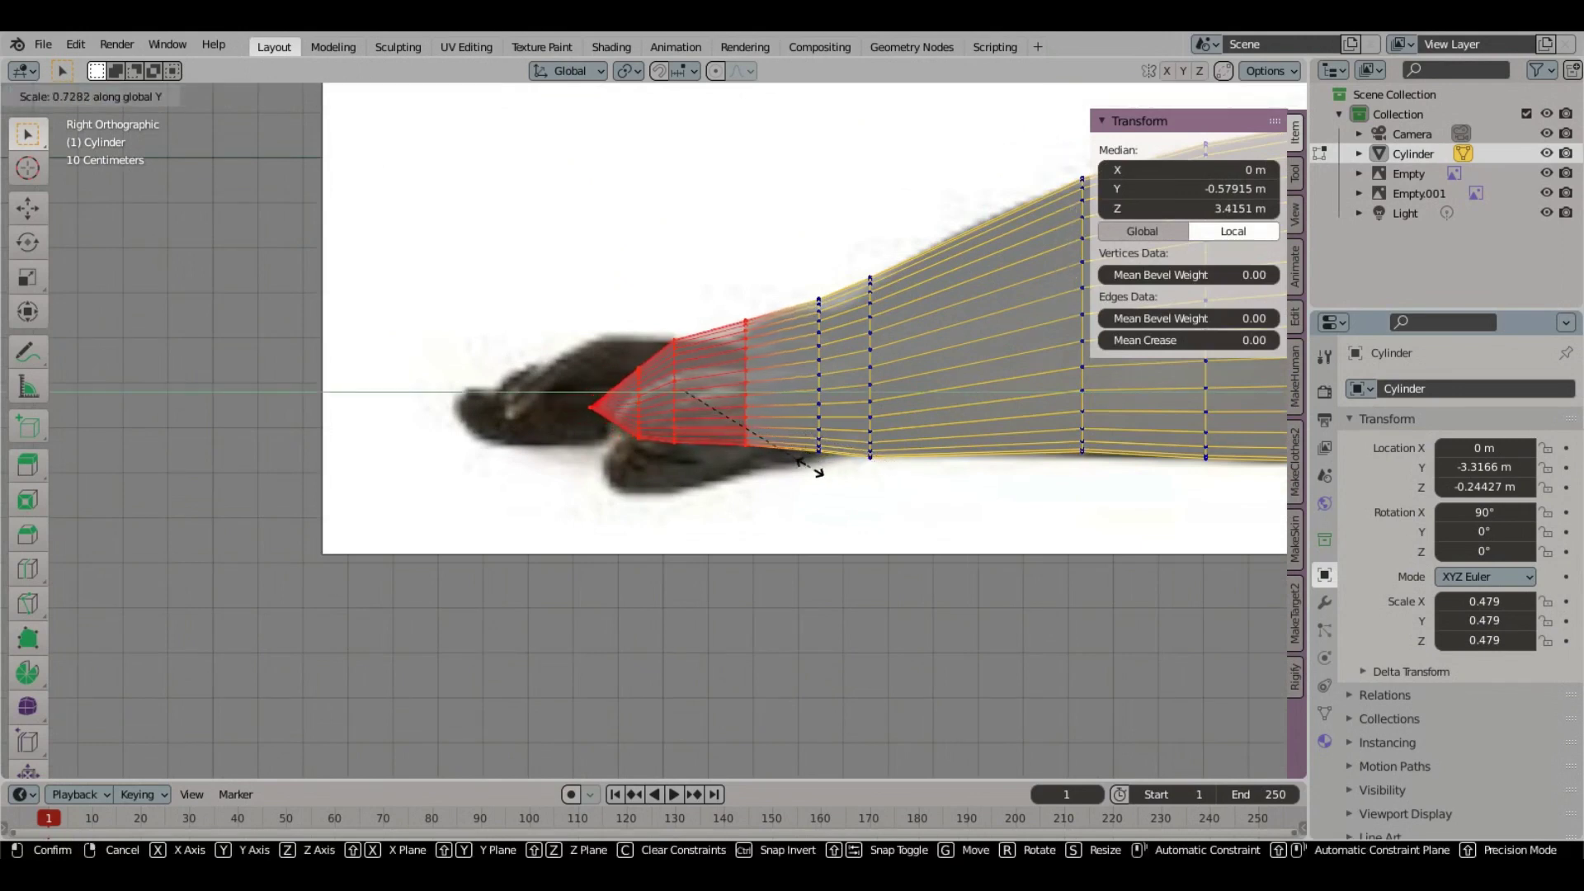
pyautogui.click(817, 469)
pyautogui.press('g')
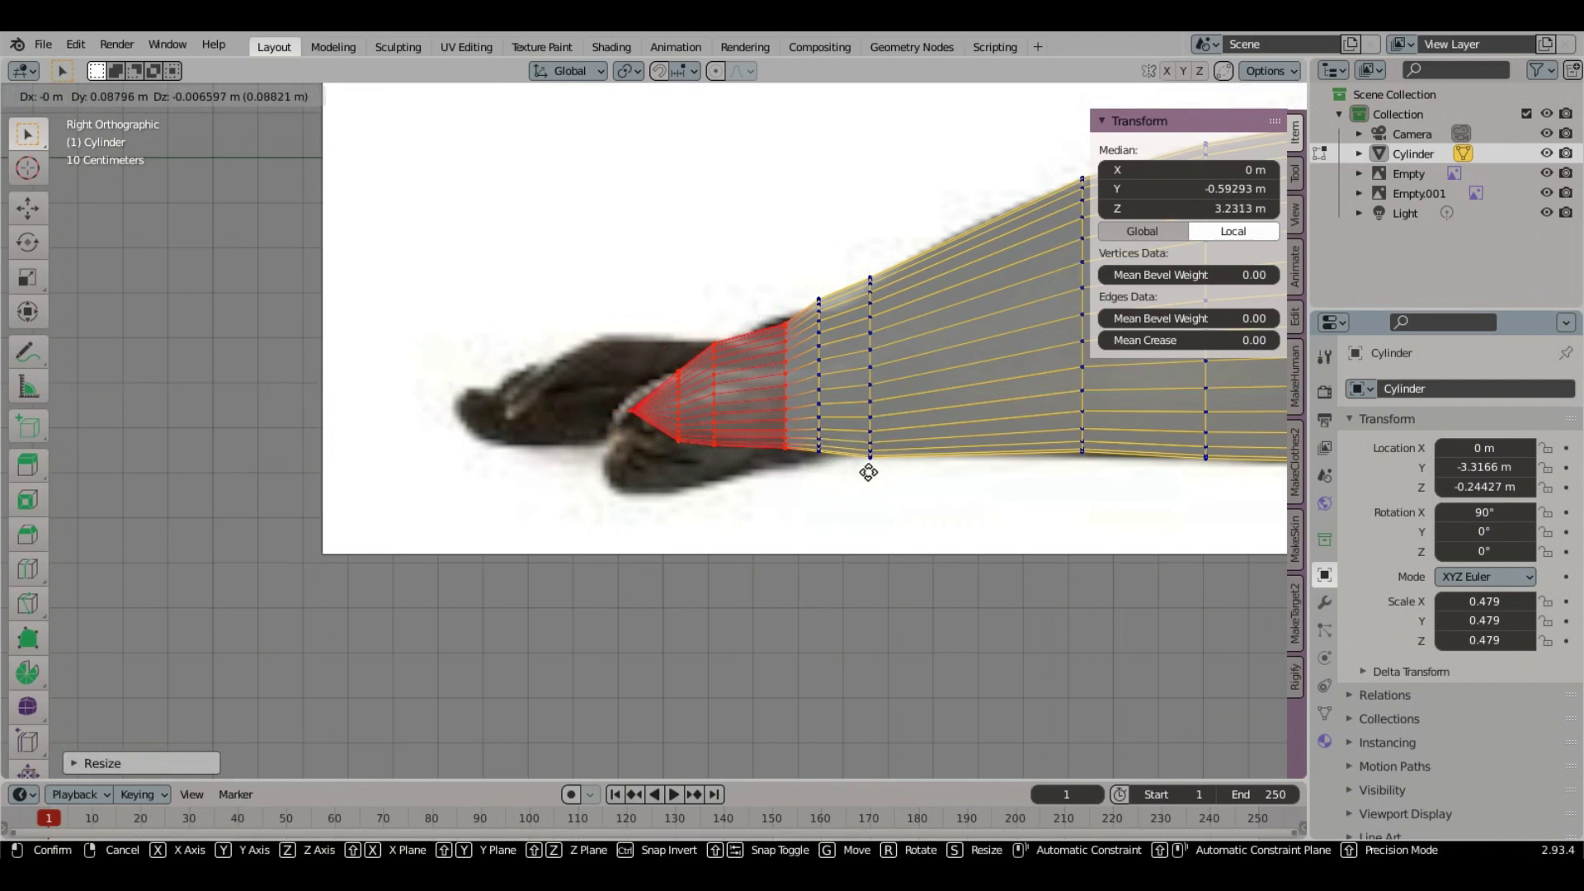
pyautogui.click(868, 472)
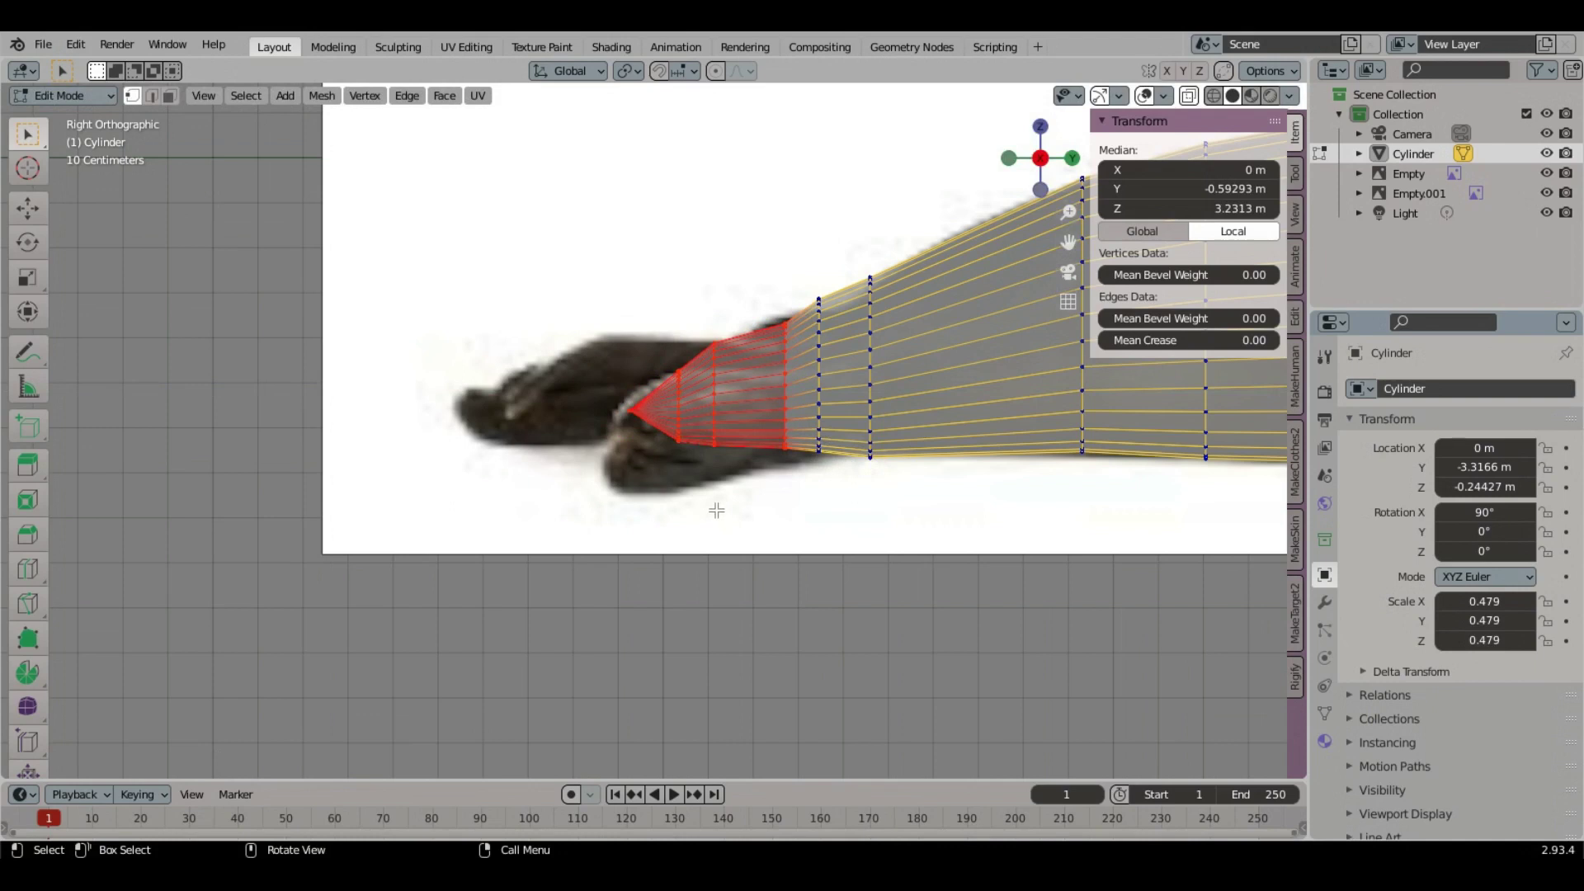
# Step: Delete the vertices of the tail tip and the rear loops, leaving the tail open where the rear flippers begin
pyautogui.click(723, 459)
pyautogui.moveTo(731, 480); pyautogui.dragTo(580, 293)
pyautogui.press('x')
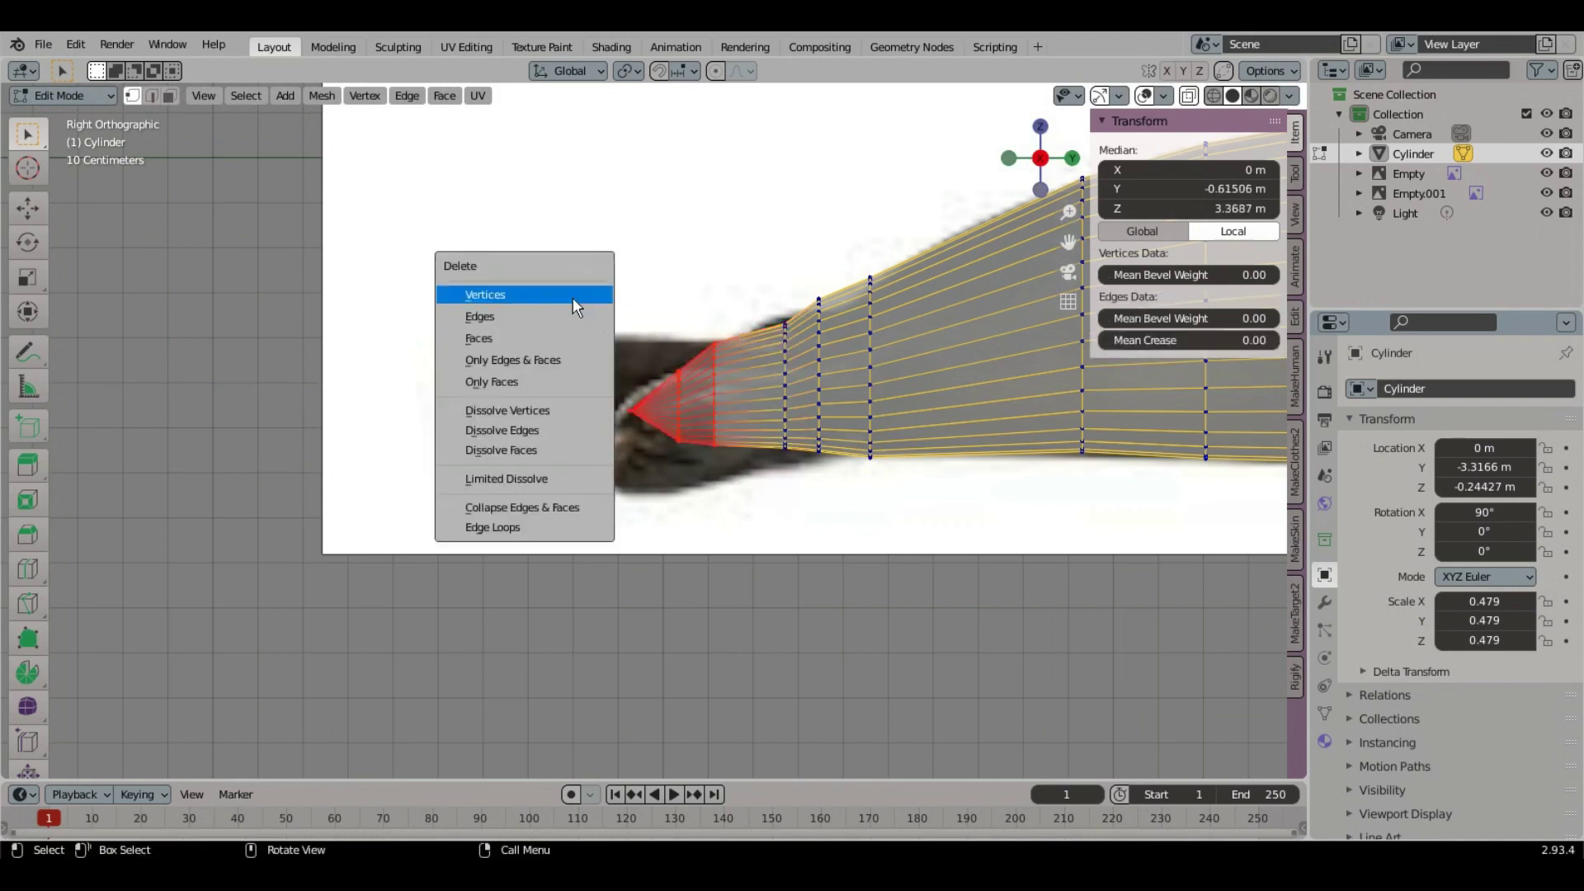
pyautogui.click(575, 298)
pyautogui.moveTo(789, 467); pyautogui.dragTo(716, 270)
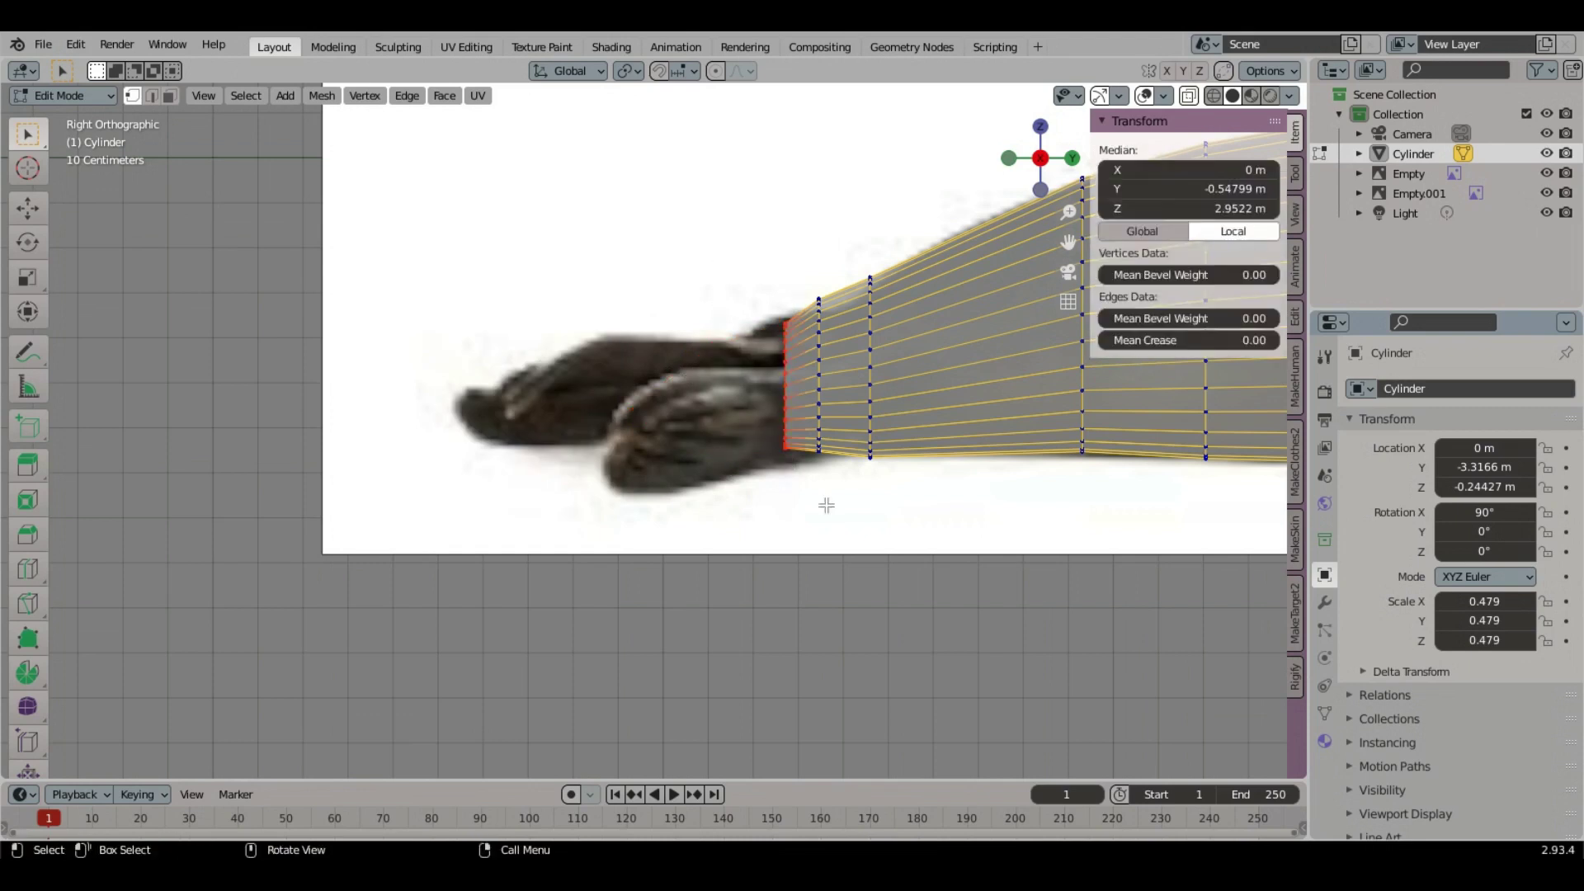
pyautogui.press('x')
pyautogui.click(815, 504)
# Step: Box-select the open rear loop, rotate it by about -6° and scale it to about 0.89 along Z
pyautogui.moveTo(824, 460); pyautogui.dragTo(756, 255)
pyautogui.press('r')
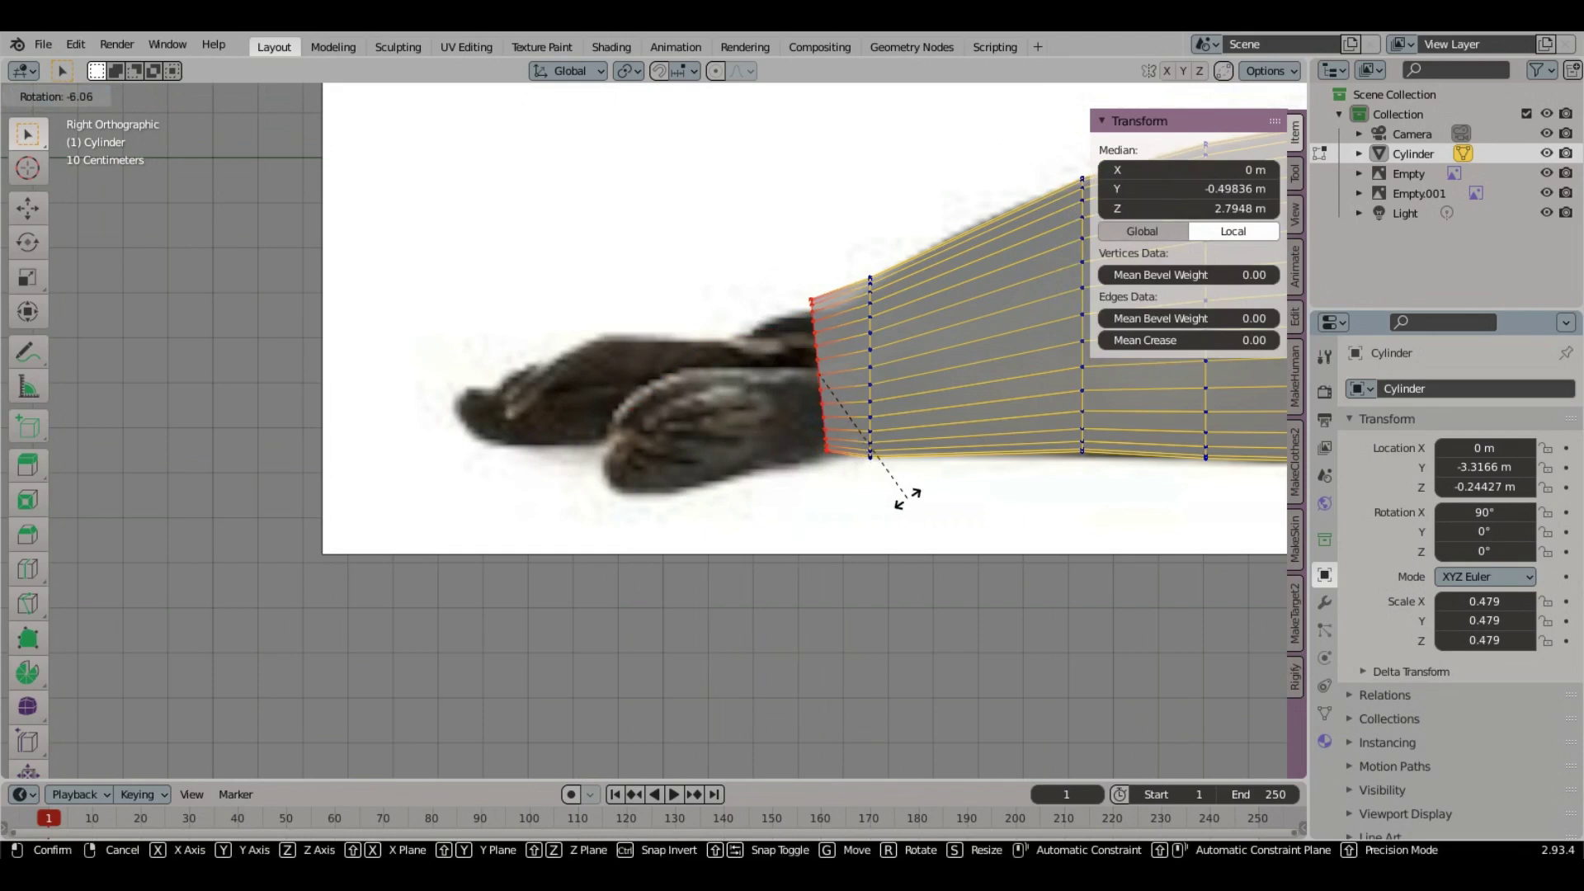
pyautogui.click(908, 493)
pyautogui.press('s')
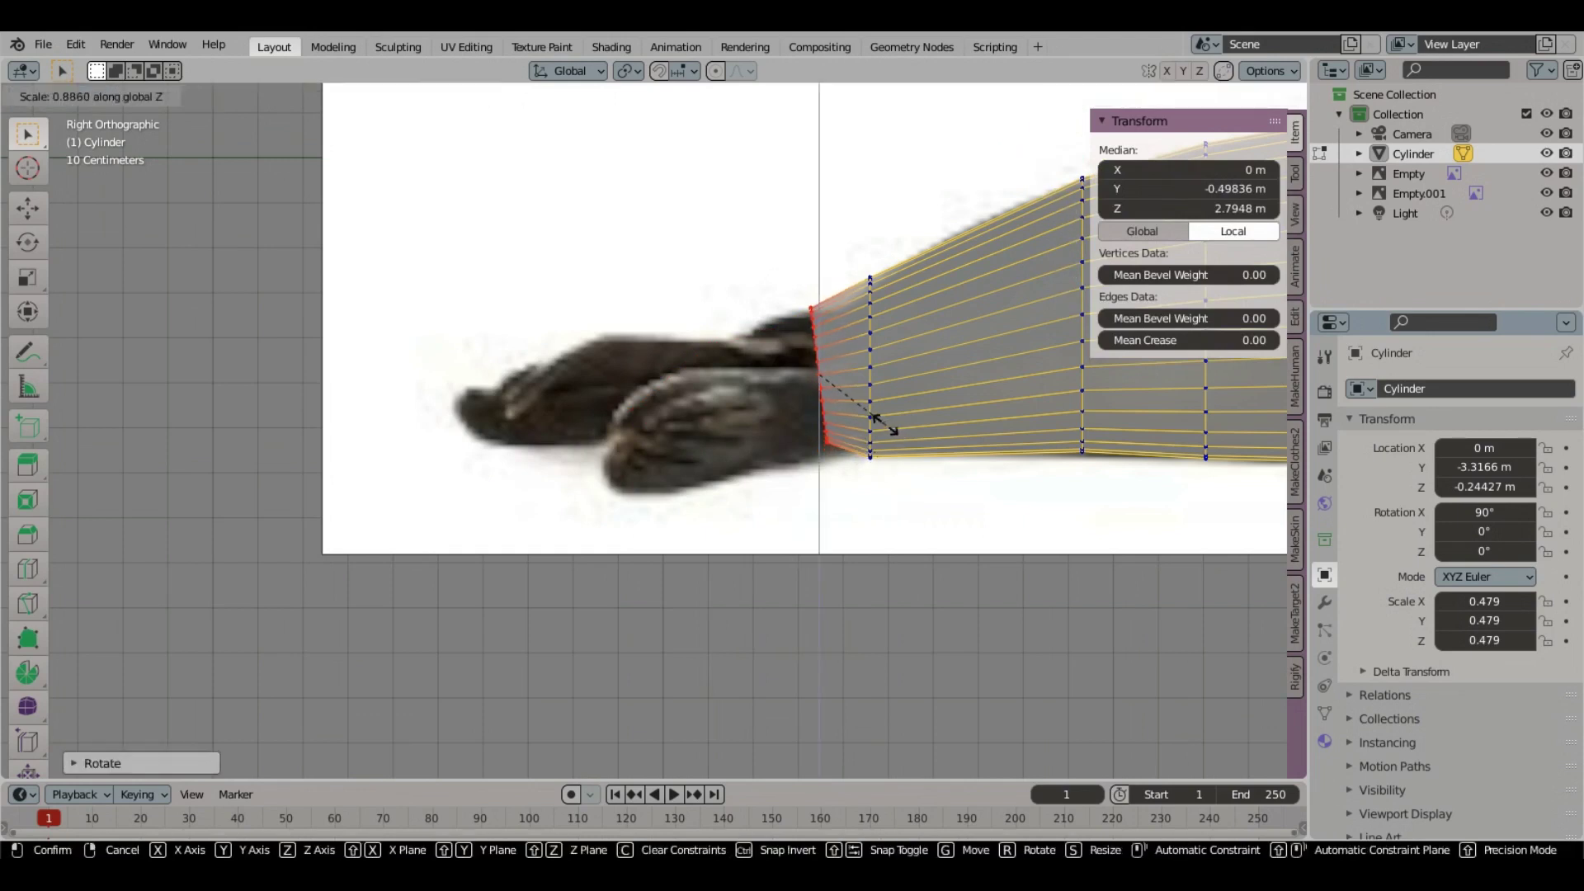
pyautogui.click(878, 429)
# Step: Move the open rear loop slightly to align with the flipper base in the reference and enlarge it by about 1.06
pyautogui.press('g')
pyautogui.click(878, 429)
pyautogui.press('s')
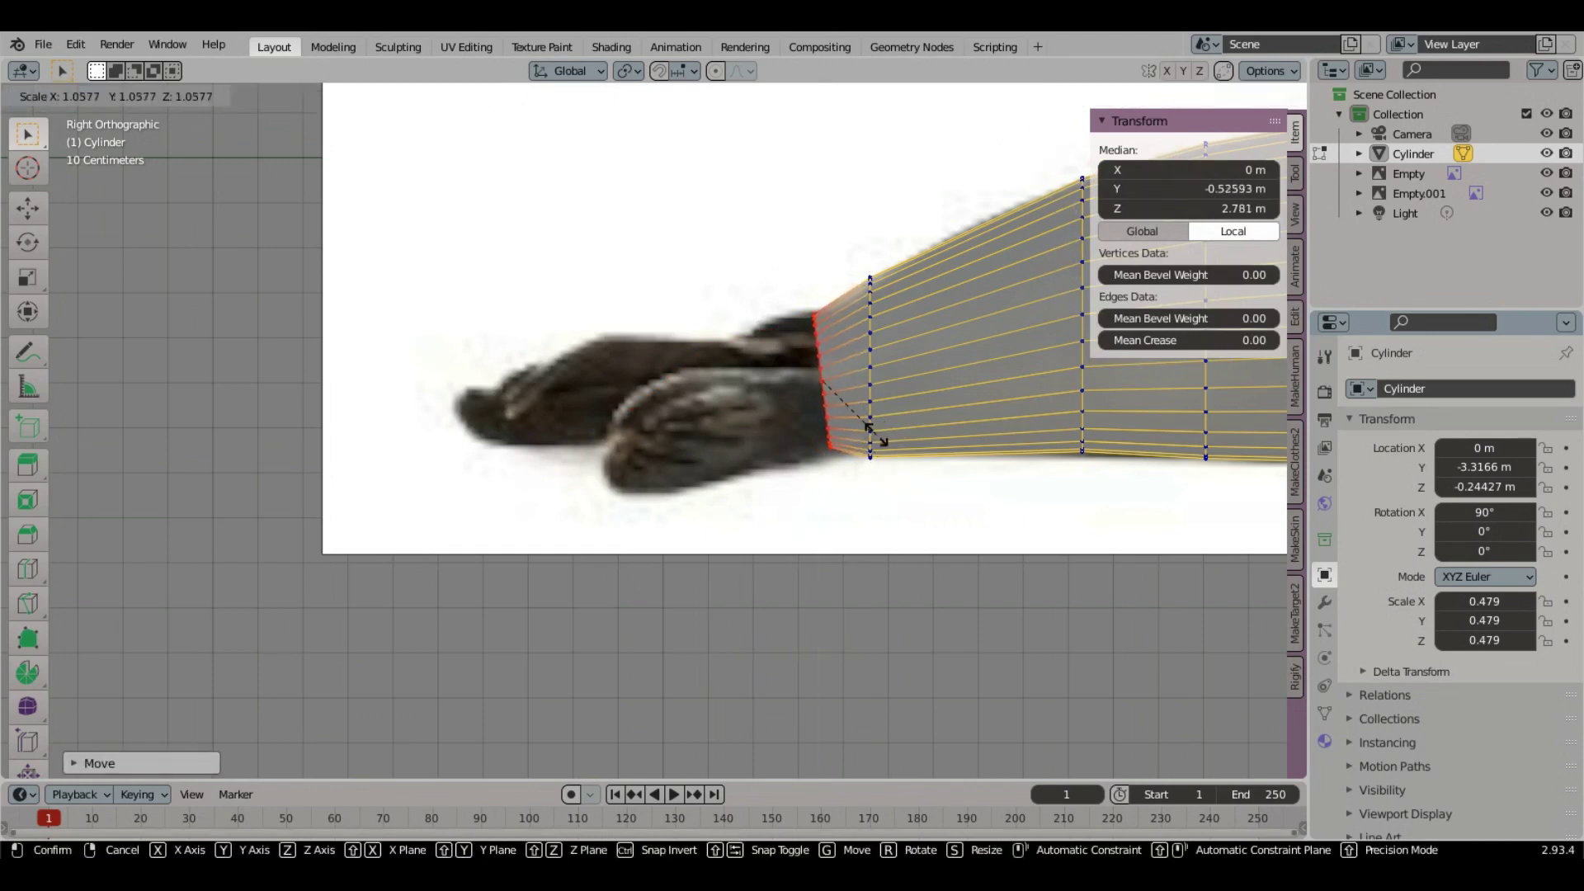
pyautogui.click(876, 435)
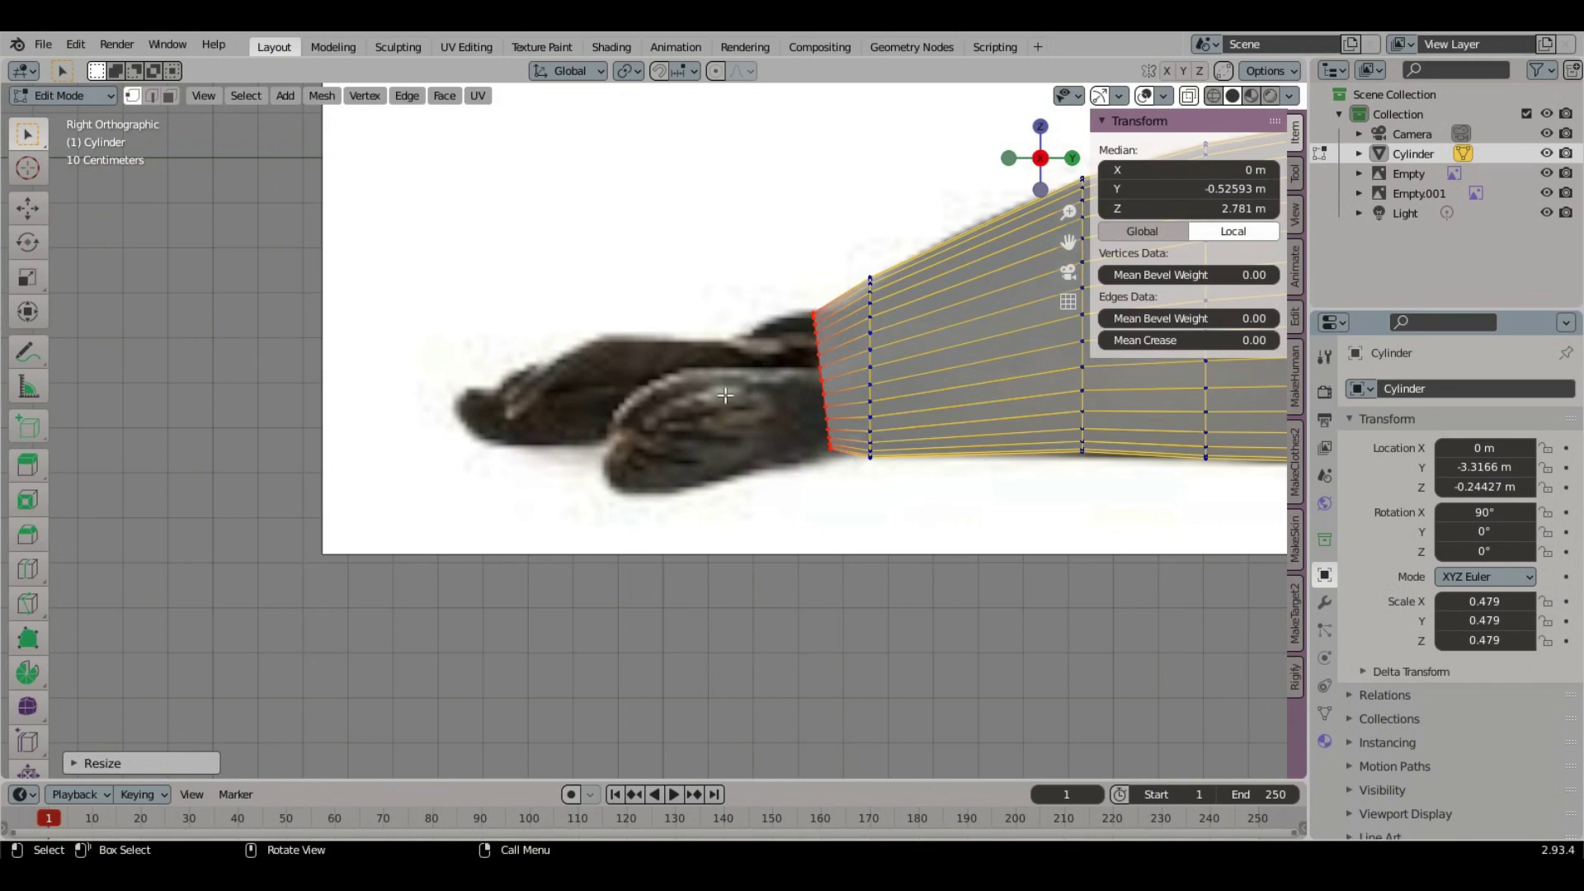
# Step: Try to select opposite vertices on the open rear loop, then undo and clear the selection
pyautogui.click(1009, 158)
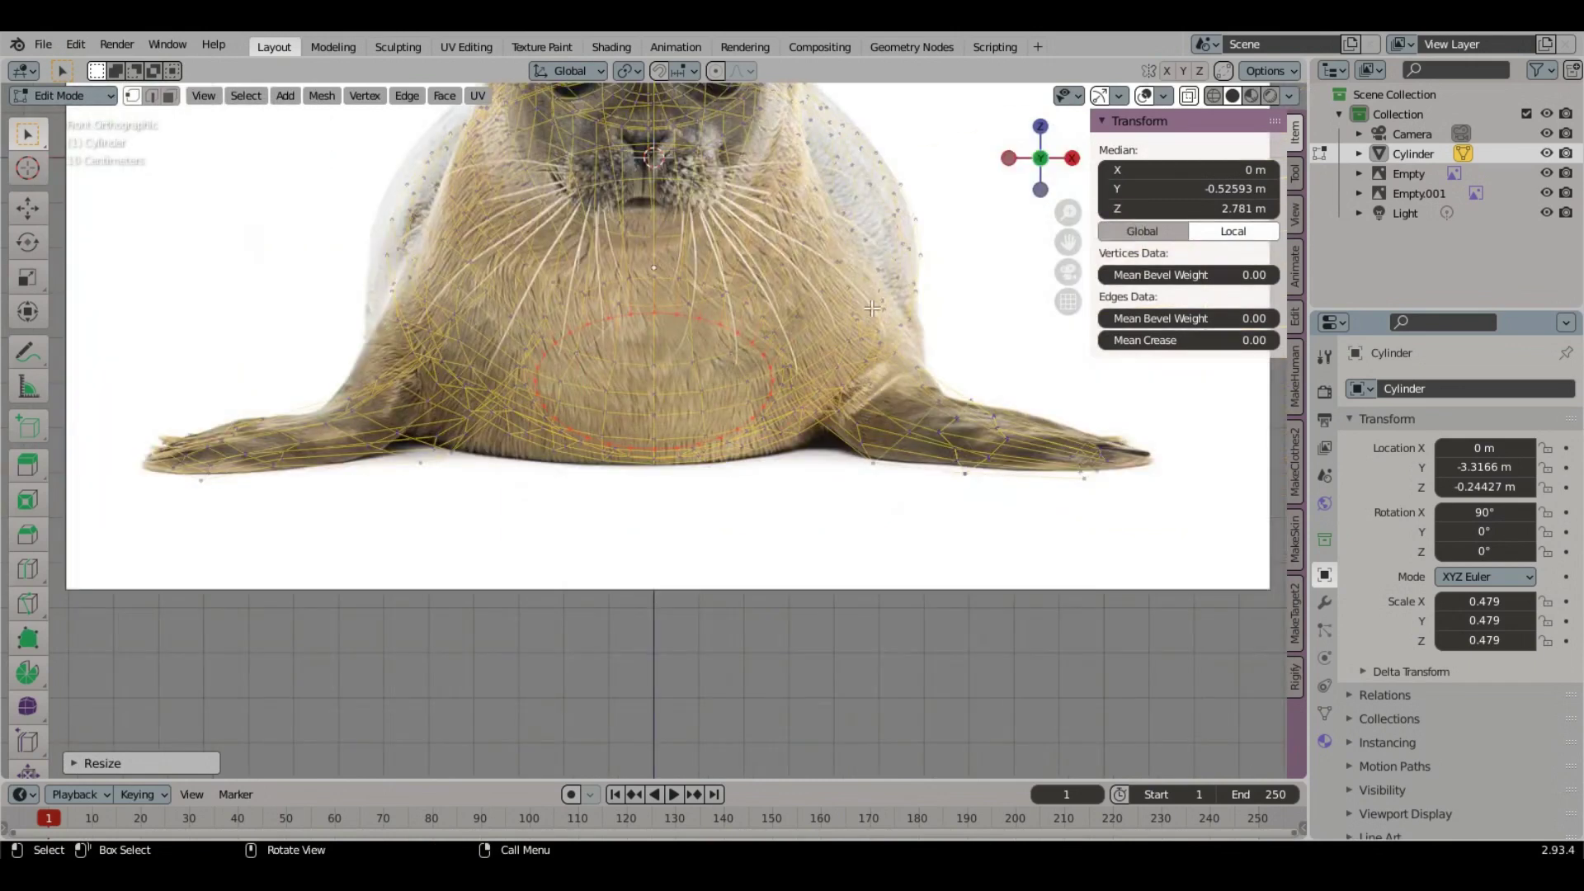
pyautogui.click(1048, 165)
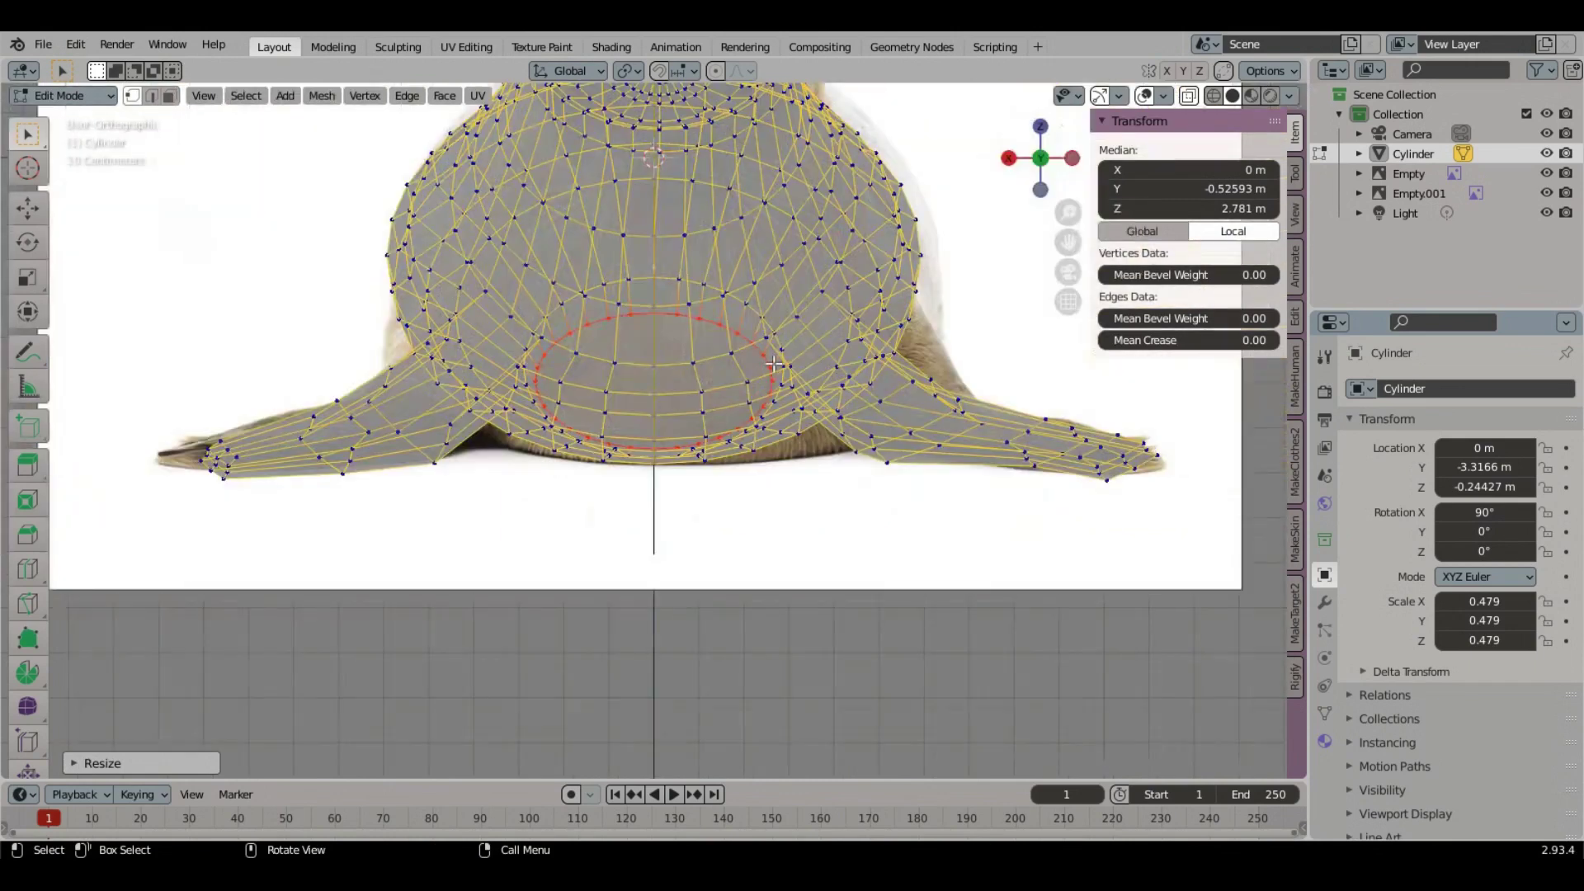
pyautogui.click(1050, 160)
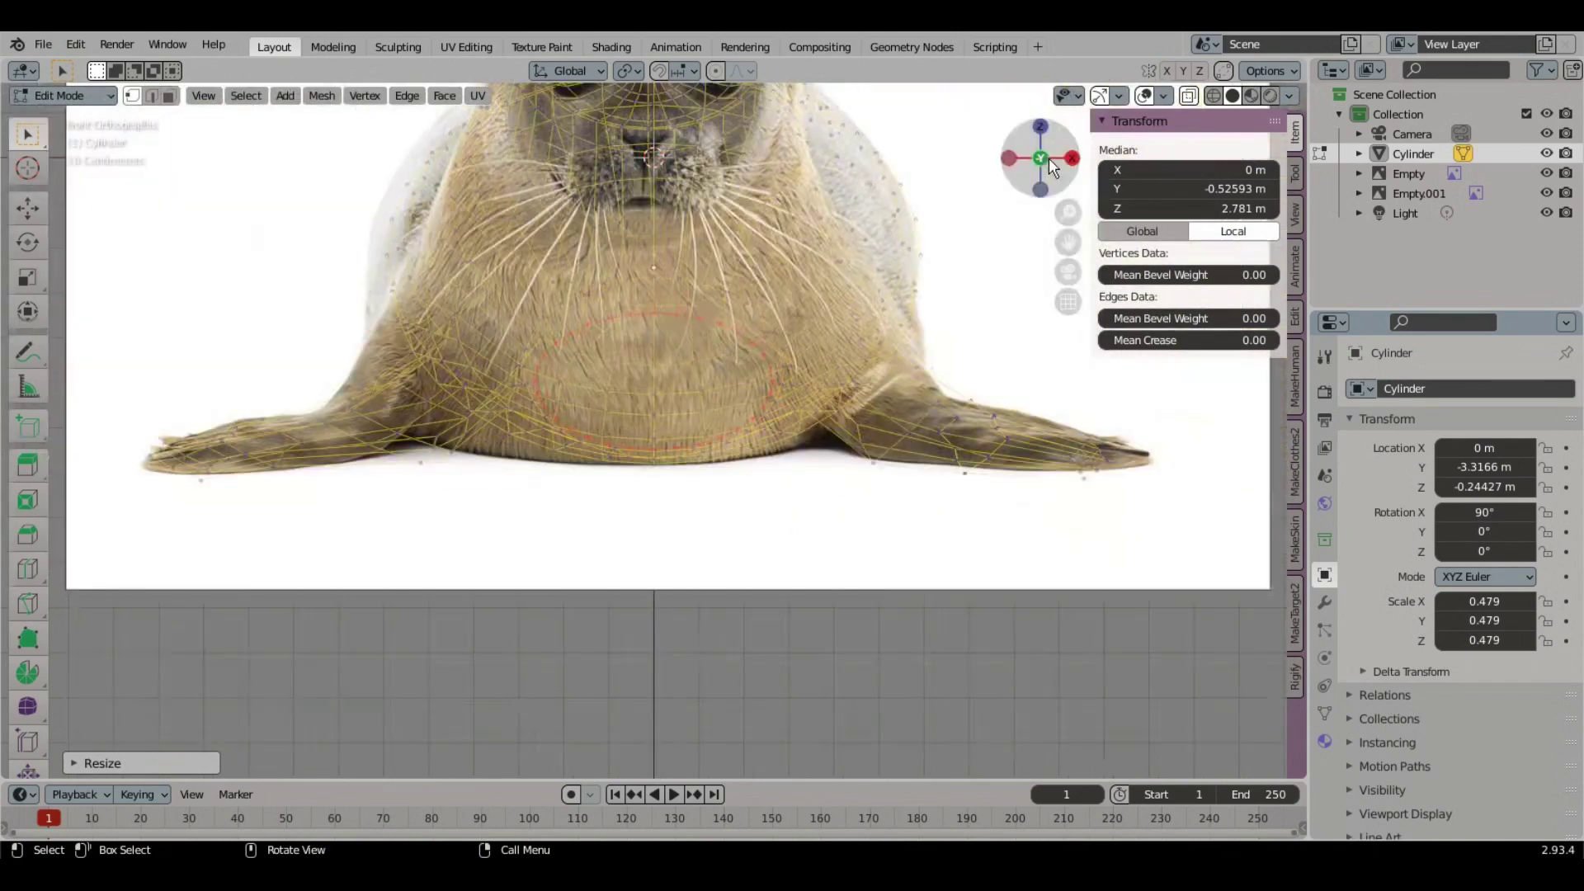
pyautogui.moveTo(933, 342); pyautogui.dragTo(882, 444, button='middle')
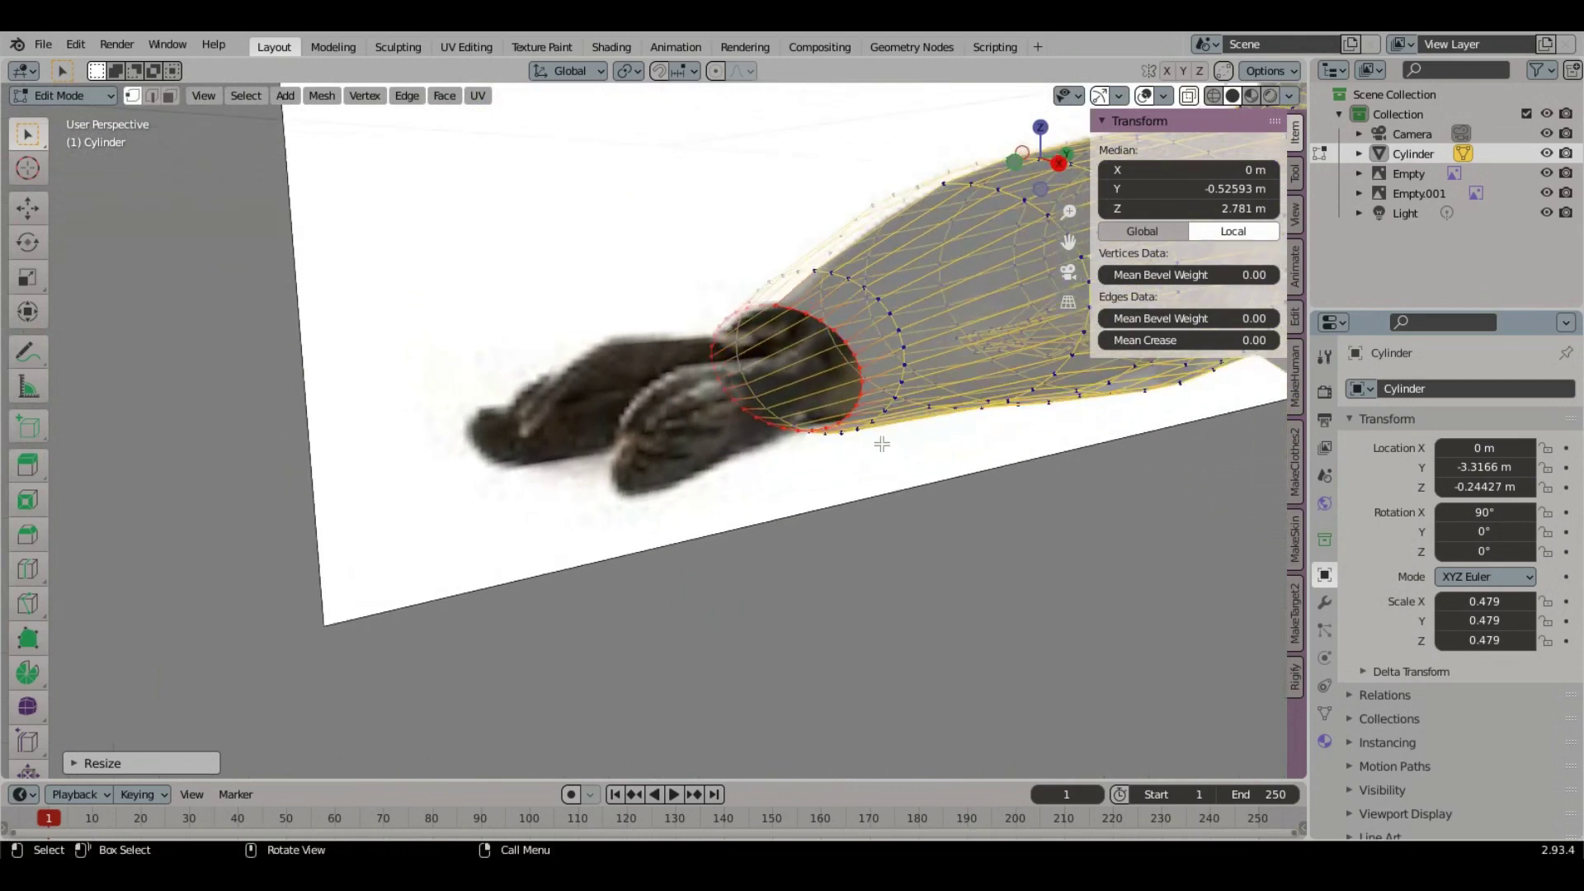
pyautogui.moveTo(754, 439); pyautogui.dragTo(786, 419, button='middle')
pyautogui.scroll(1, 786, 420)
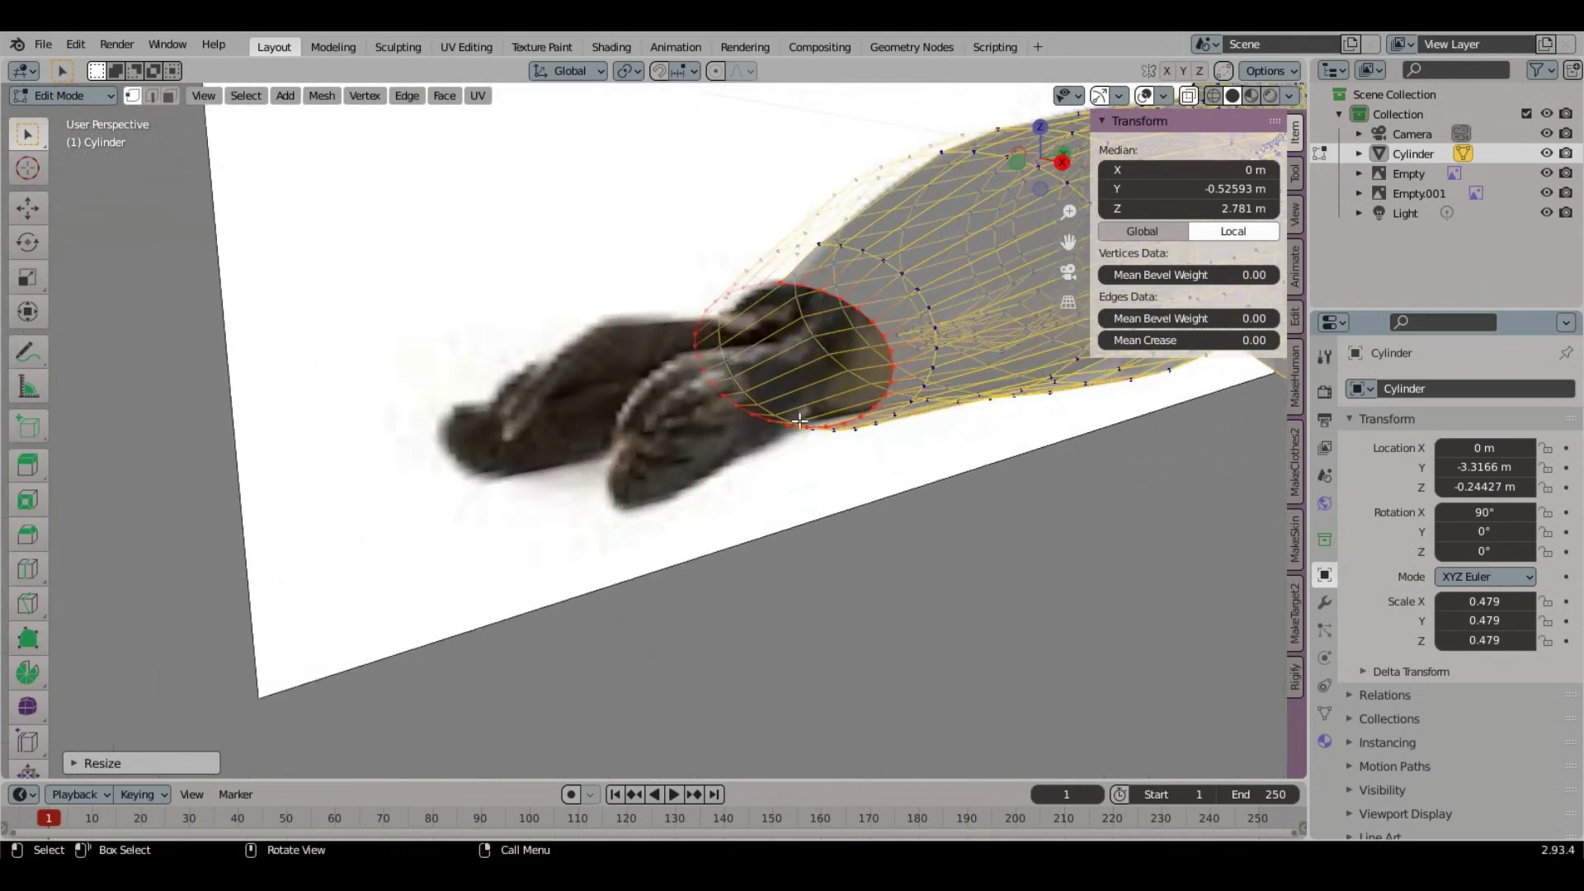
pyautogui.click(811, 424)
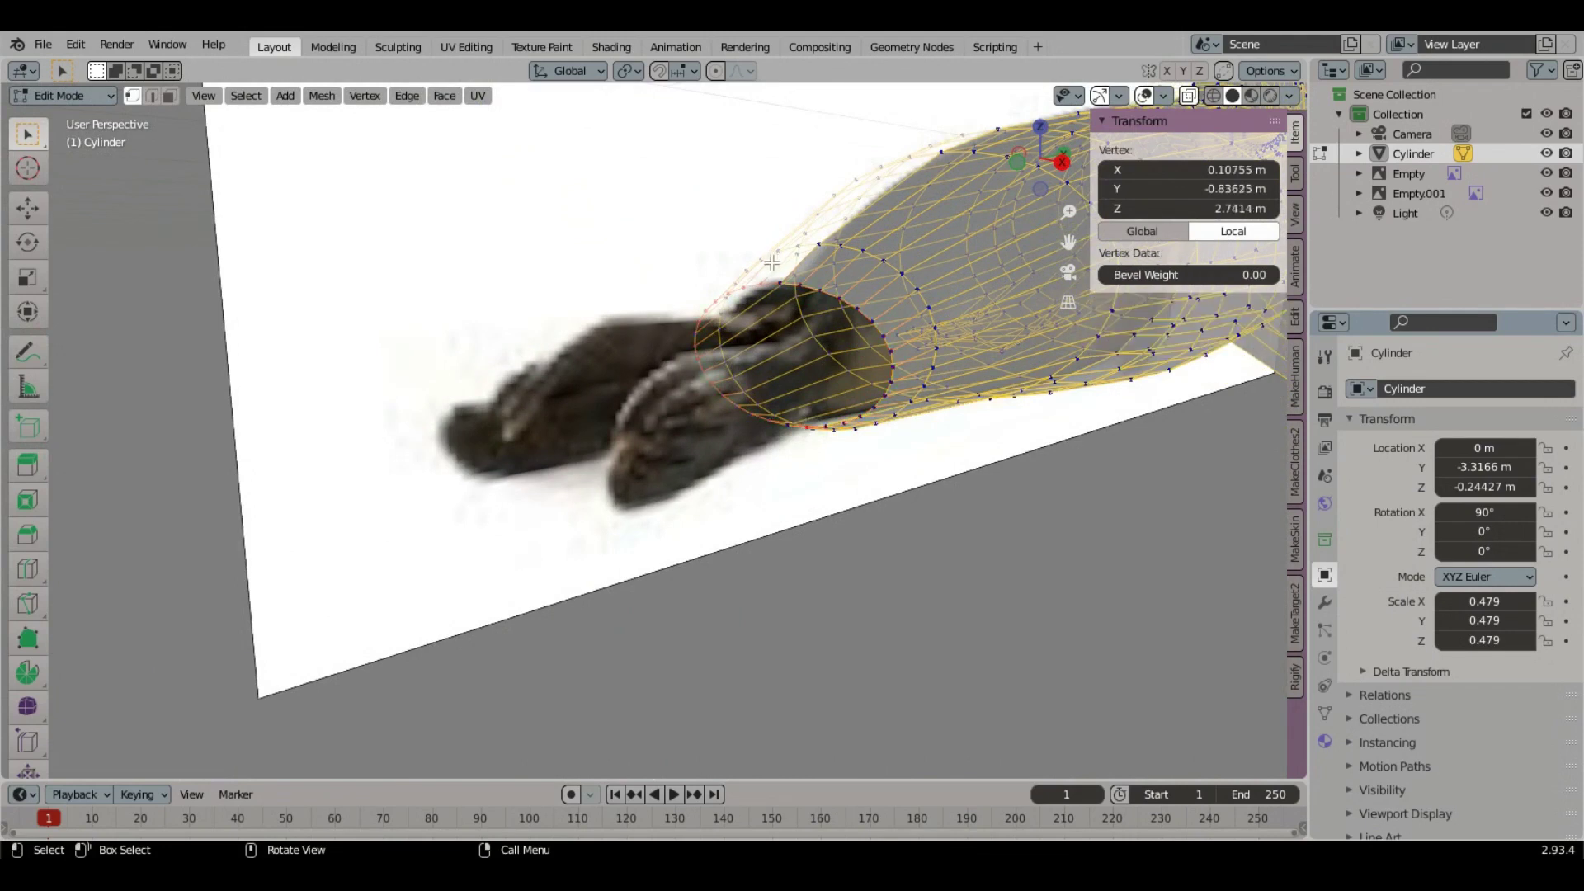
pyautogui.keyDown('shift'); pyautogui.click(784, 353); pyautogui.keyUp('shift')
pyautogui.moveTo(787, 393); pyautogui.dragTo(791, 399, button='middle')
pyautogui.keyDown('alt'); pyautogui.click(790, 399); pyautogui.keyUp('alt')
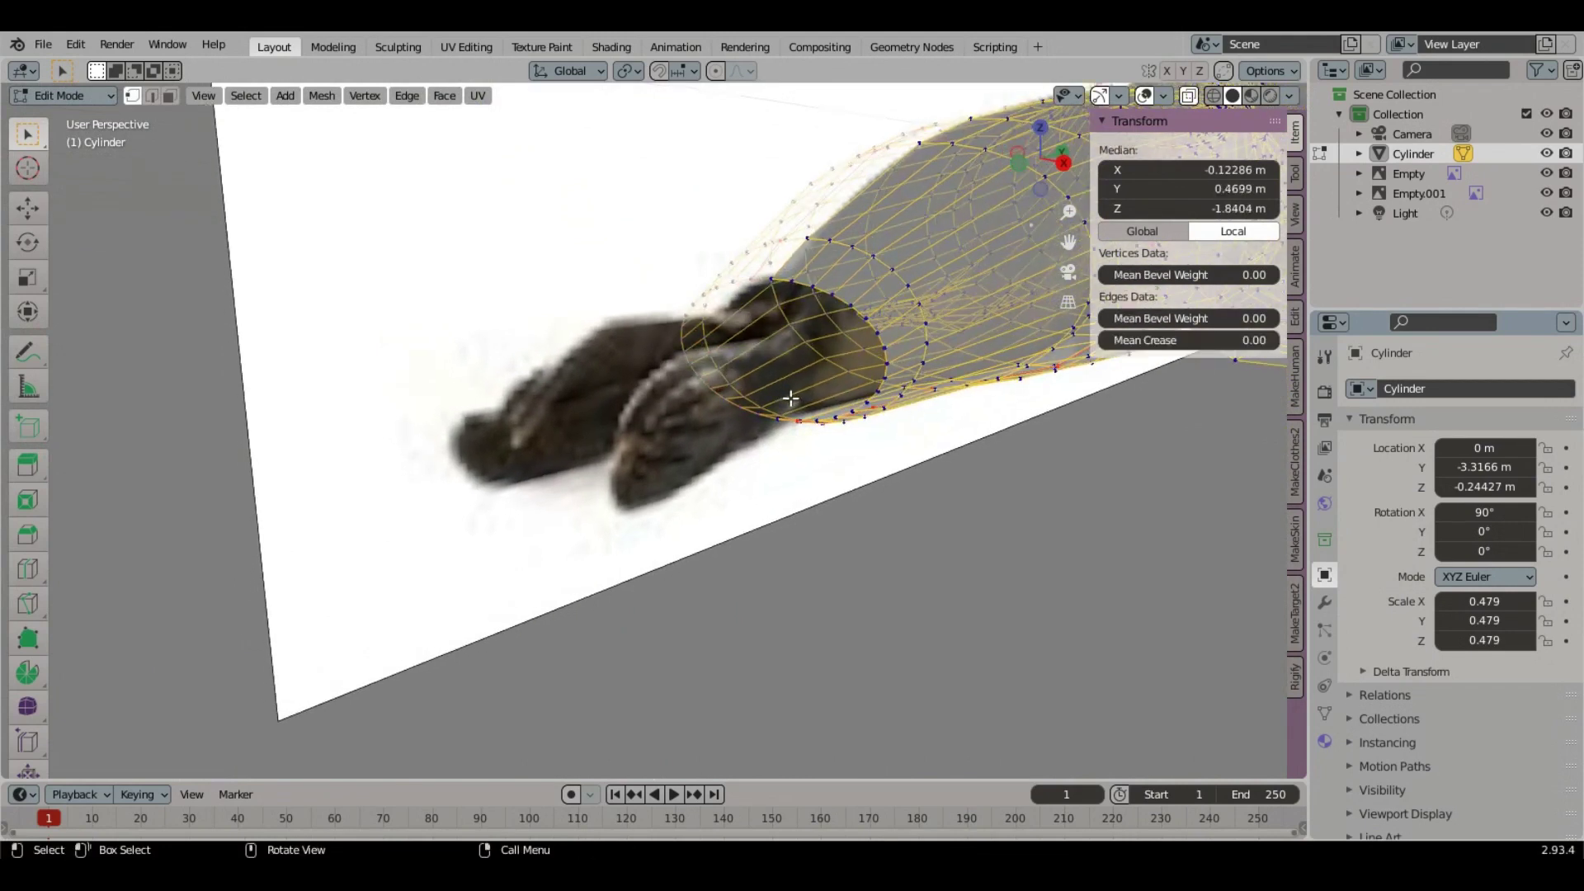
pyautogui.hotkey('ctrl', 'z')
pyautogui.click(831, 559)
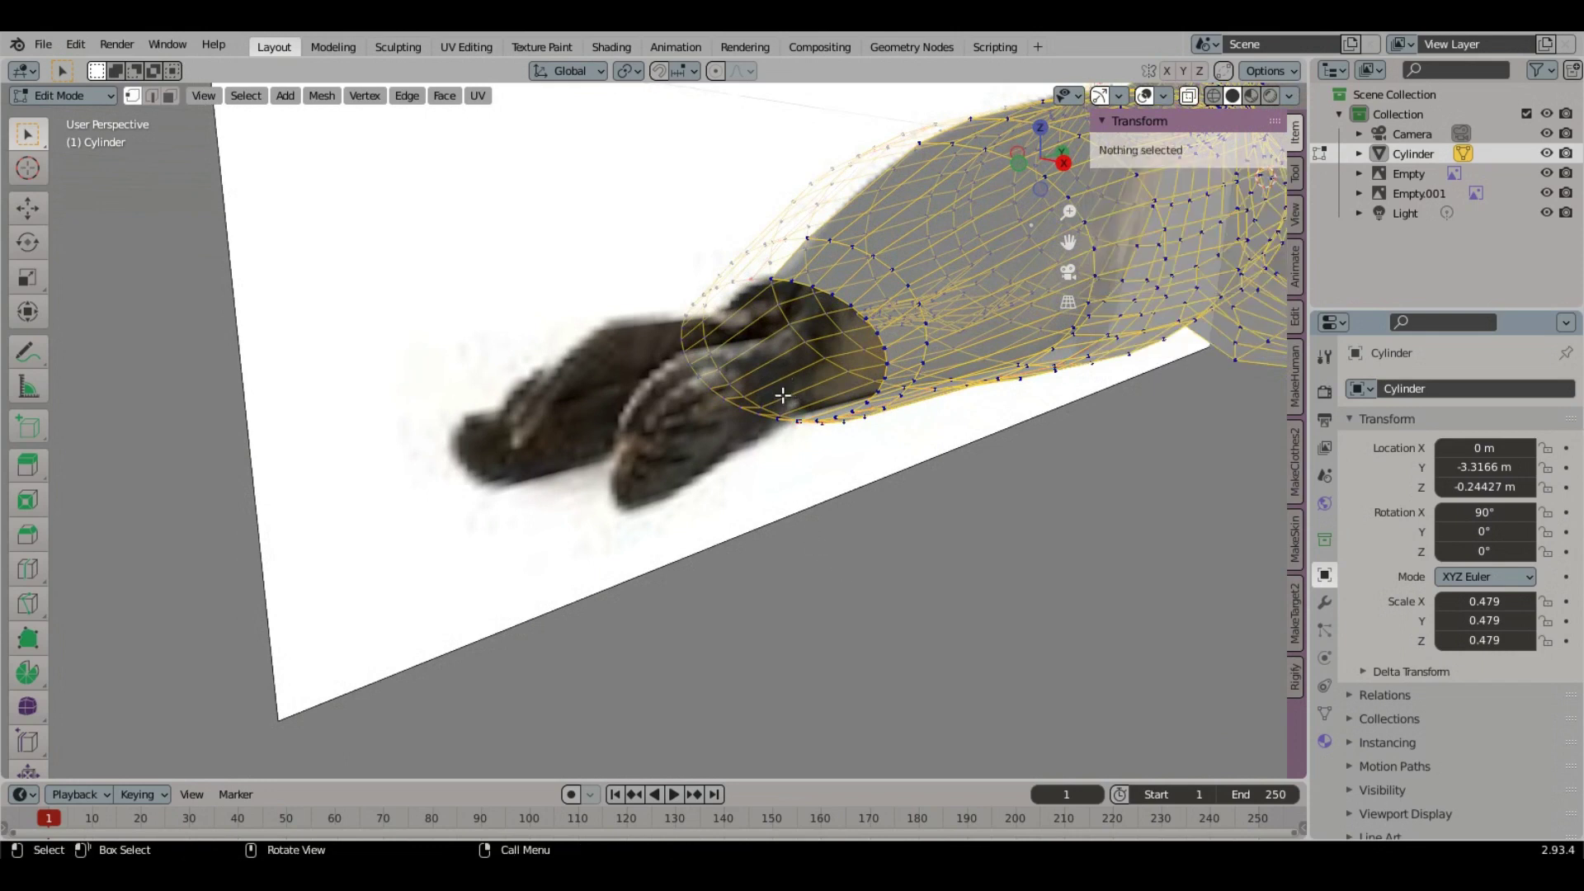
# Step: Try to connect the top and bottom centre vertices of the open rear loop
pyautogui.moveTo(792, 400); pyautogui.dragTo(708, 381, button='middle')
pyautogui.click(726, 278)
pyautogui.keyDown('shift'); pyautogui.click(804, 472); pyautogui.keyUp('shift')
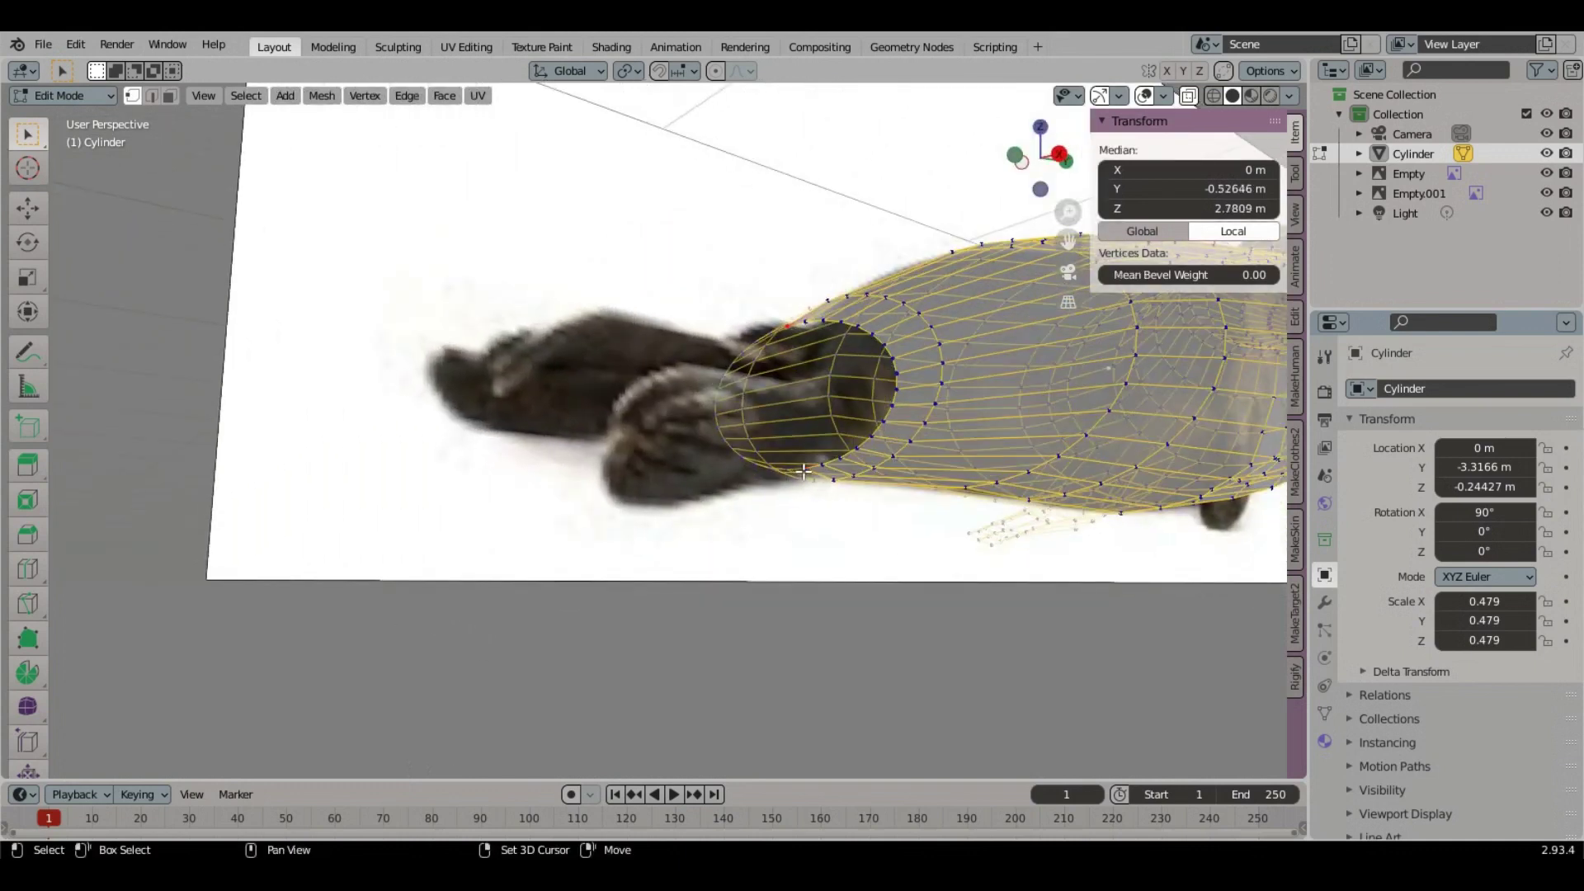
pyautogui.press('j')
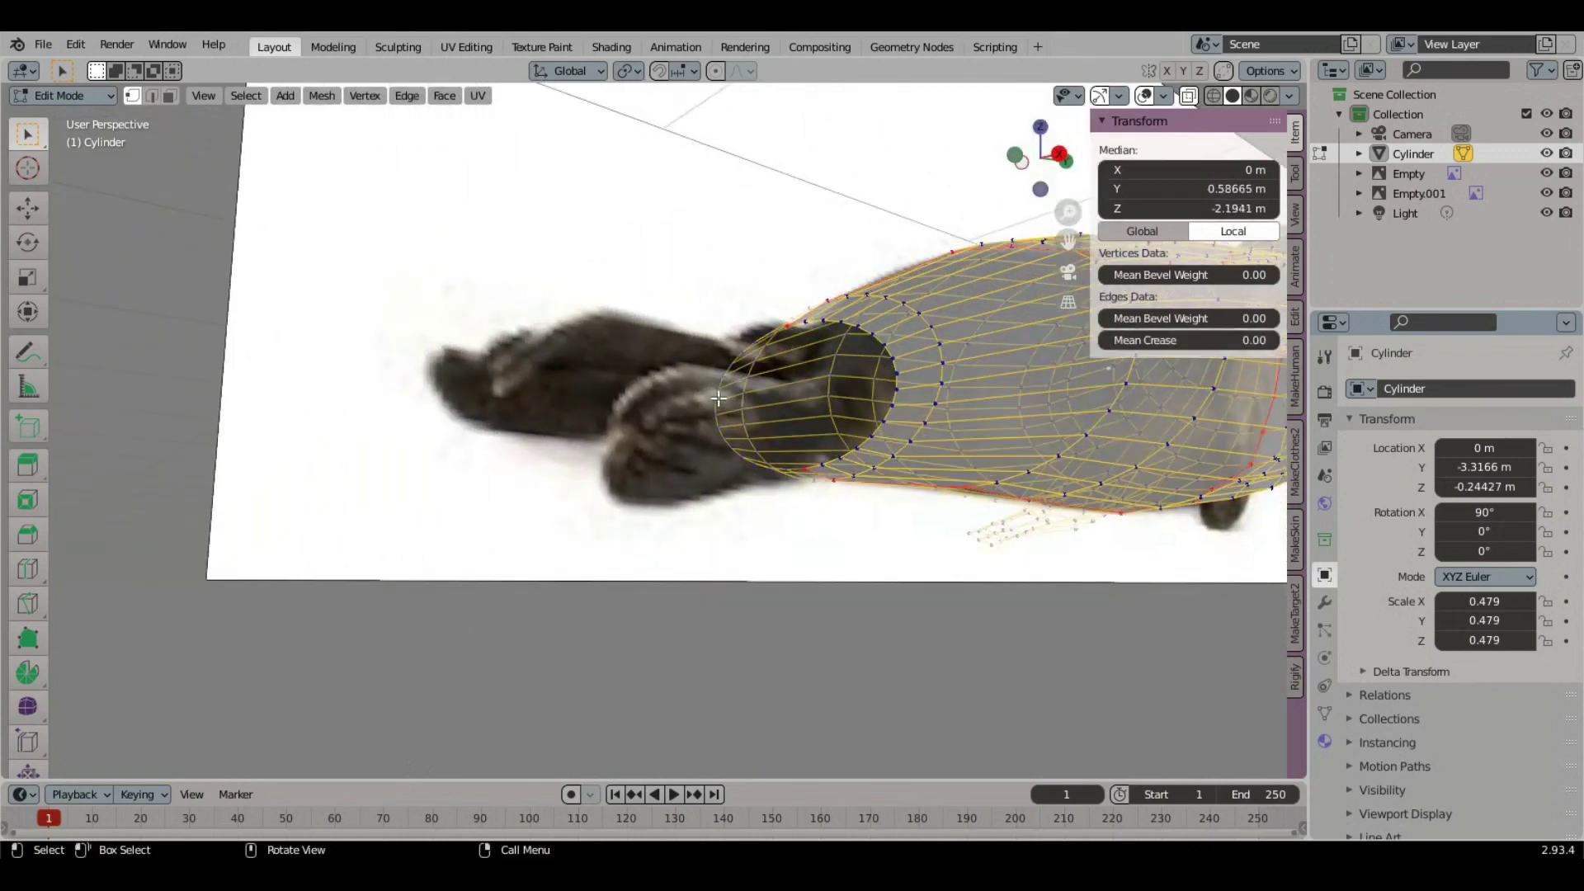
pyautogui.moveTo(719, 399); pyautogui.dragTo(909, 502, button='middle')
# Step: Fill the open rear loop with a face and connect its top and bottom centre vertices with an edge
pyautogui.keyDown('alt'); pyautogui.click(903, 430); pyautogui.keyUp('alt')
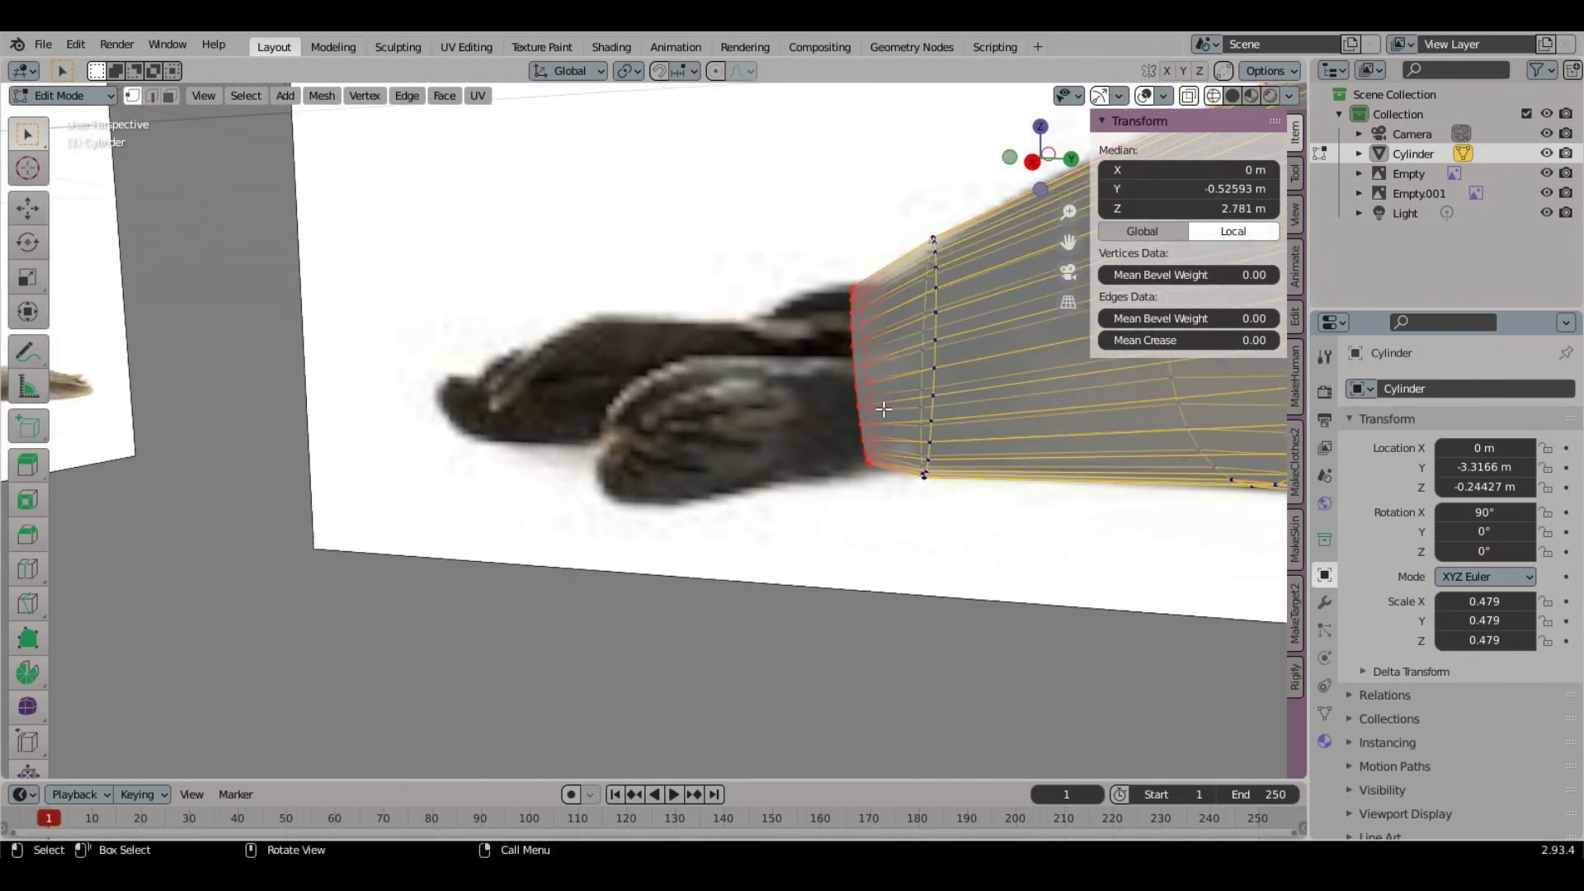
pyautogui.moveTo(749, 434); pyautogui.dragTo(788, 374, button='middle')
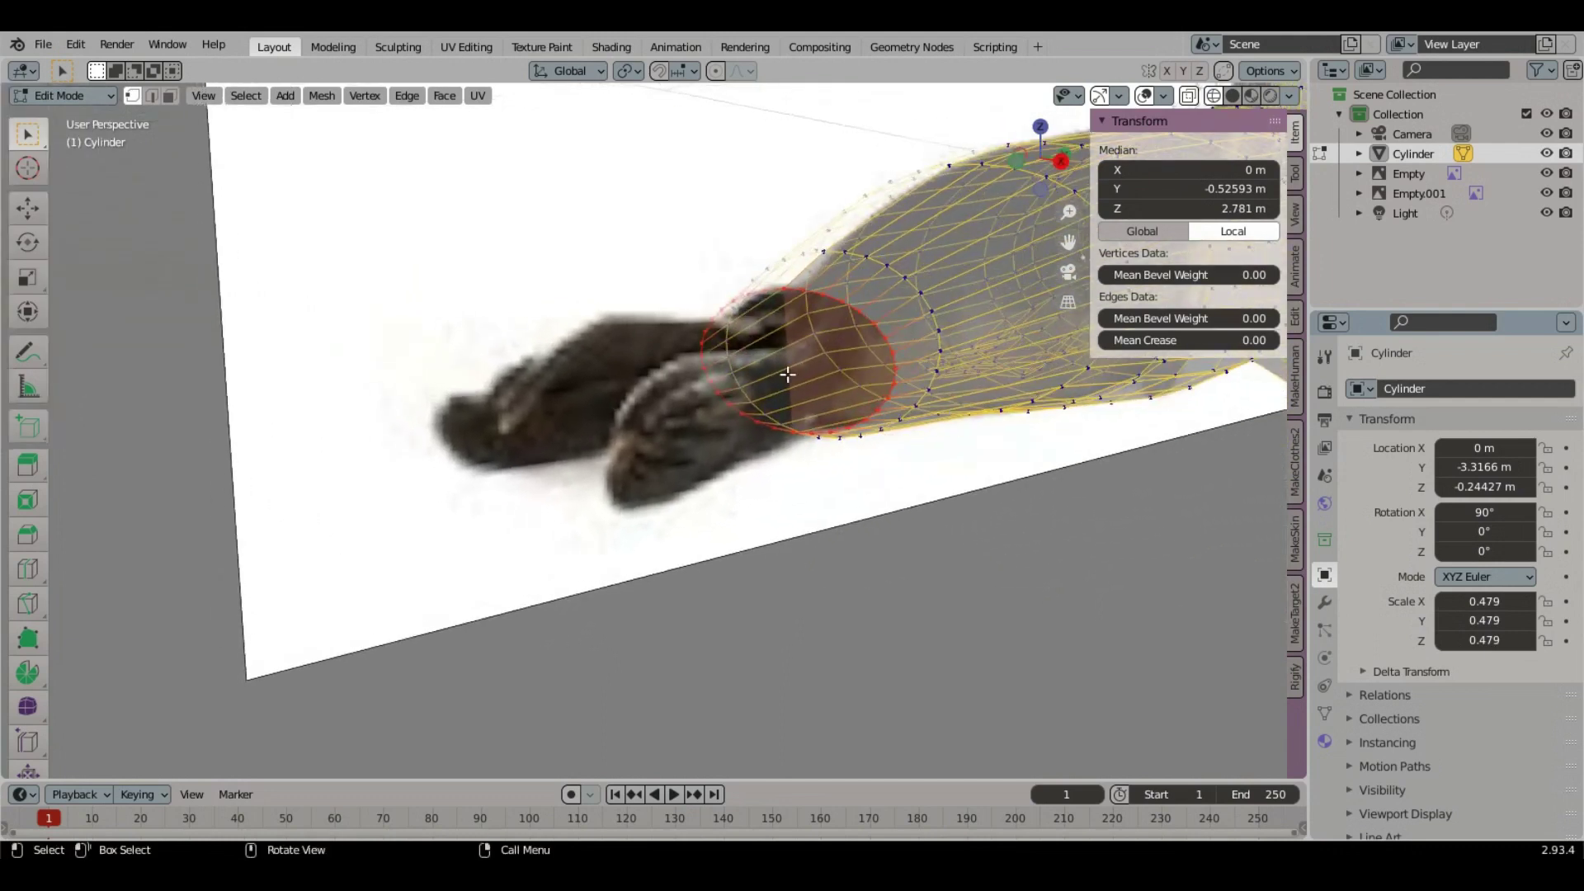
pyautogui.click(788, 291)
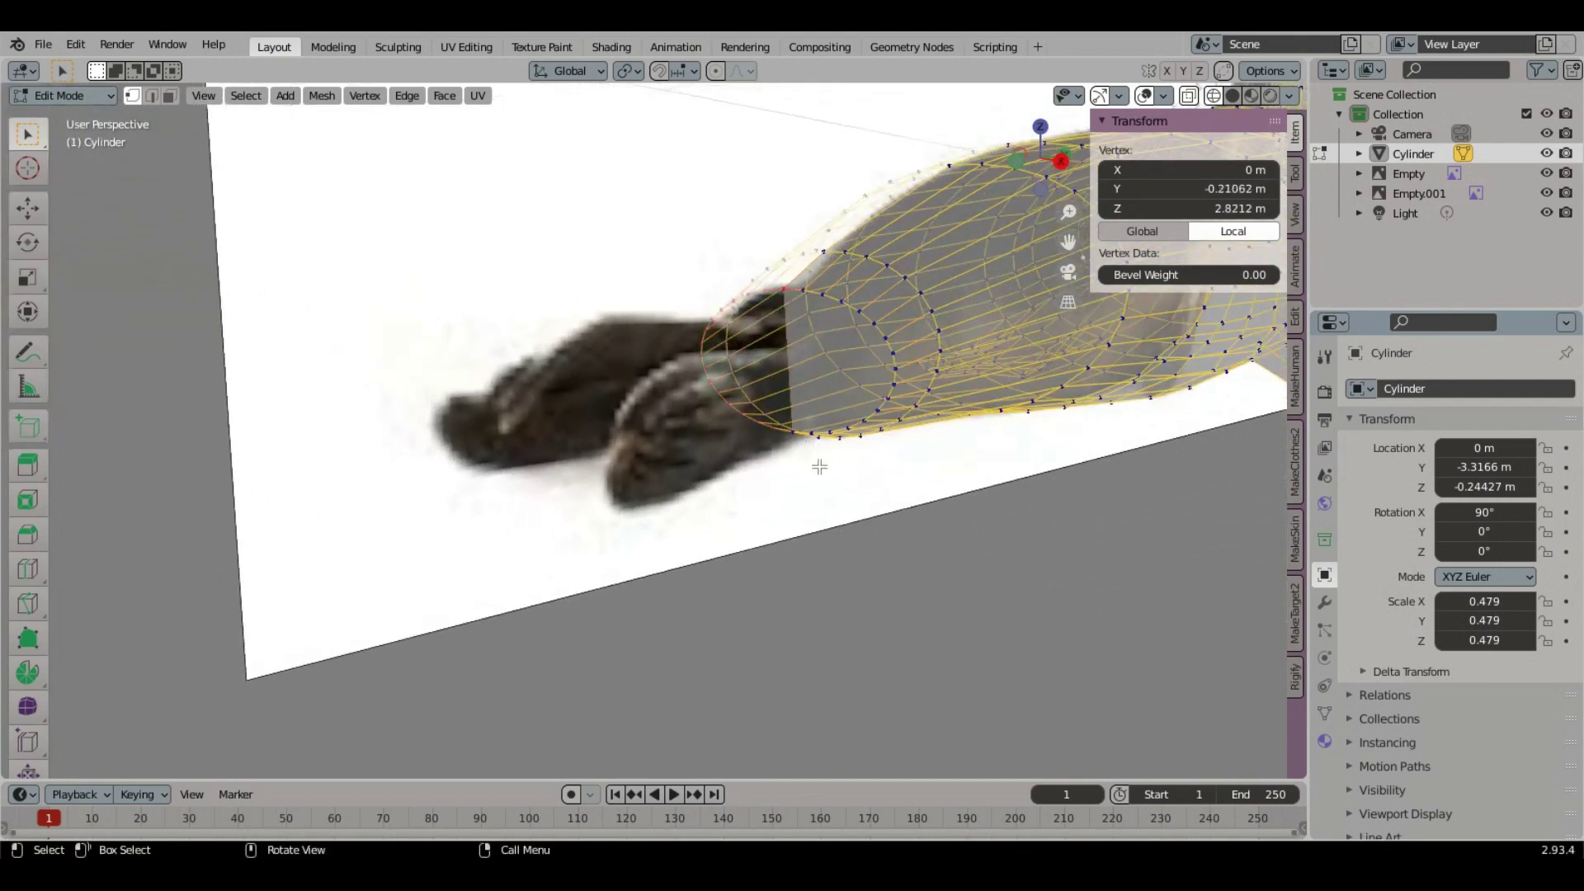
pyautogui.moveTo(820, 467); pyautogui.dragTo(835, 451, button='middle')
pyautogui.keyDown('shift'); pyautogui.click(780, 456); pyautogui.keyUp('shift')
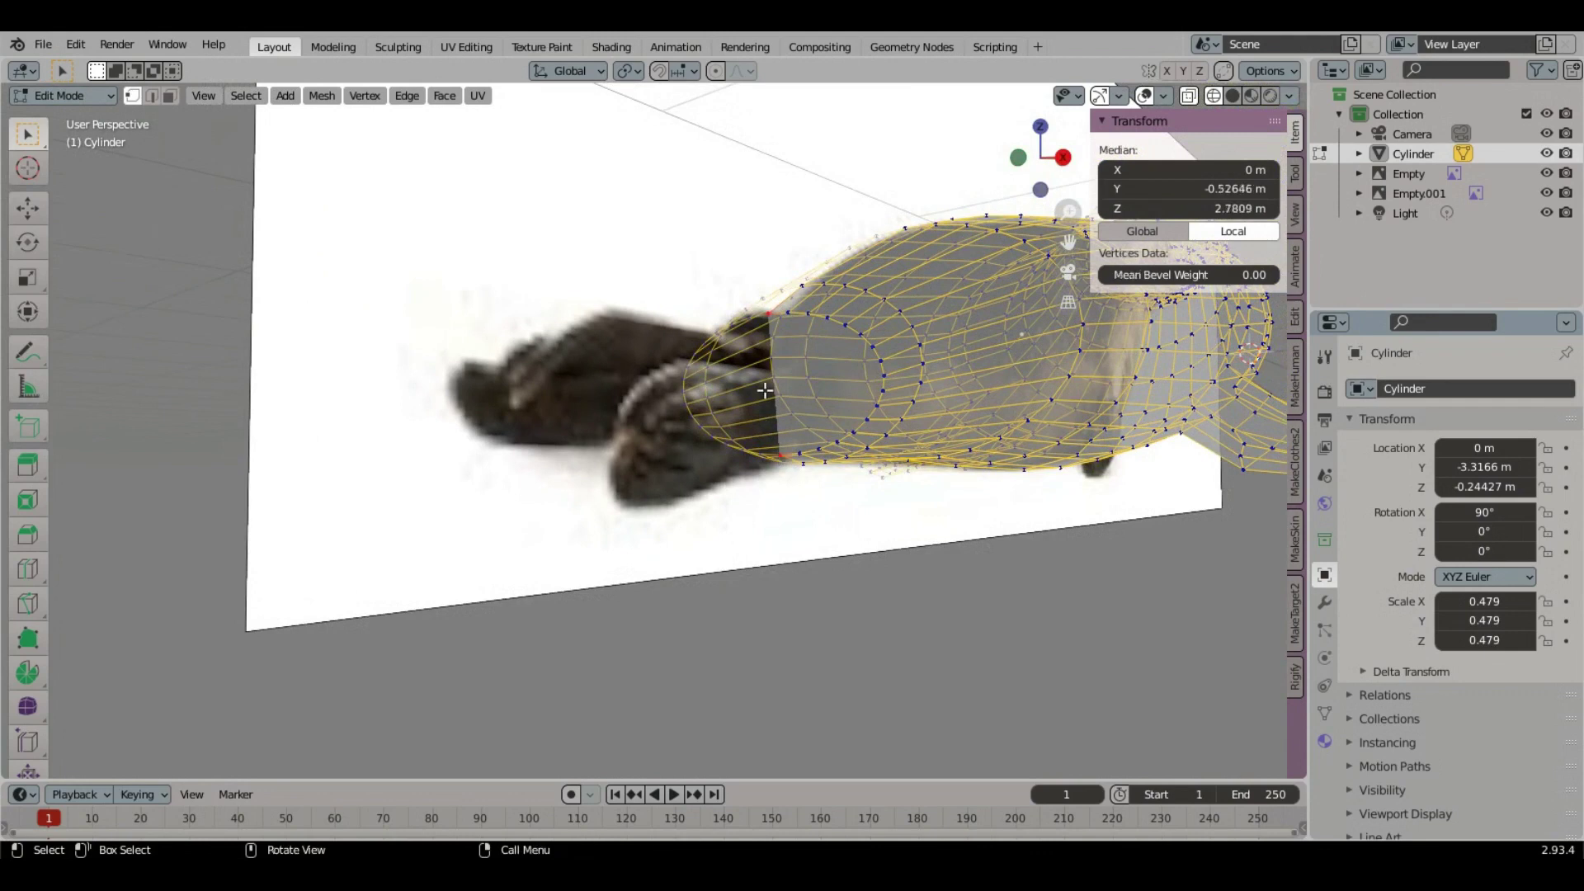
pyautogui.moveTo(765, 391); pyautogui.dragTo(1071, 153, button='middle')
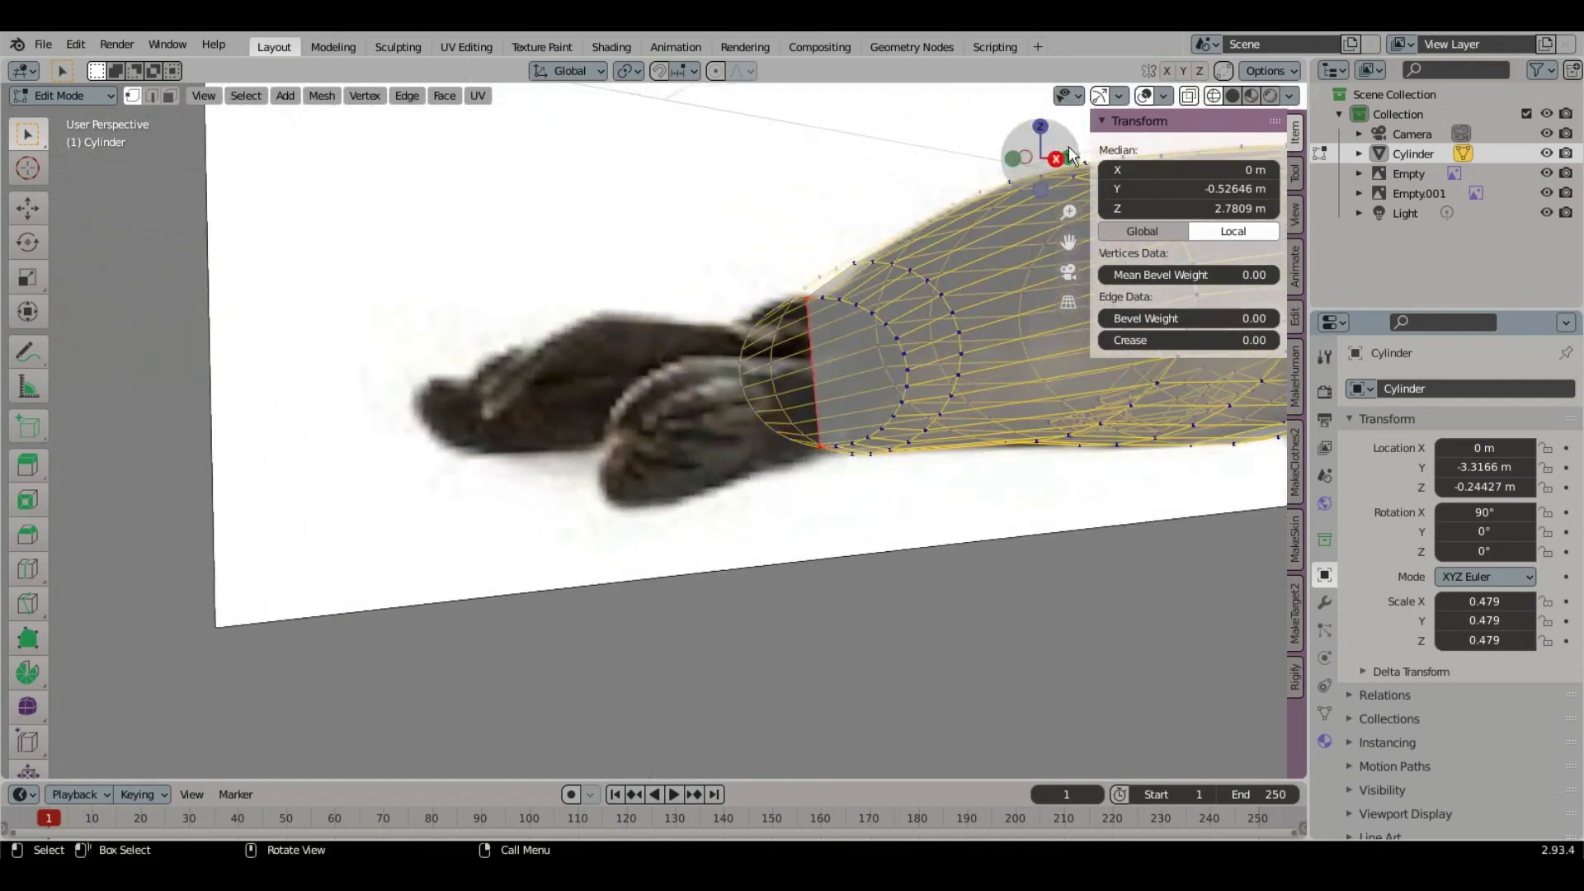
# Step: In side view, flatten the rear end loop to about 0.6 along Z and shift it back and down to the flipper base
pyautogui.click(1057, 159)
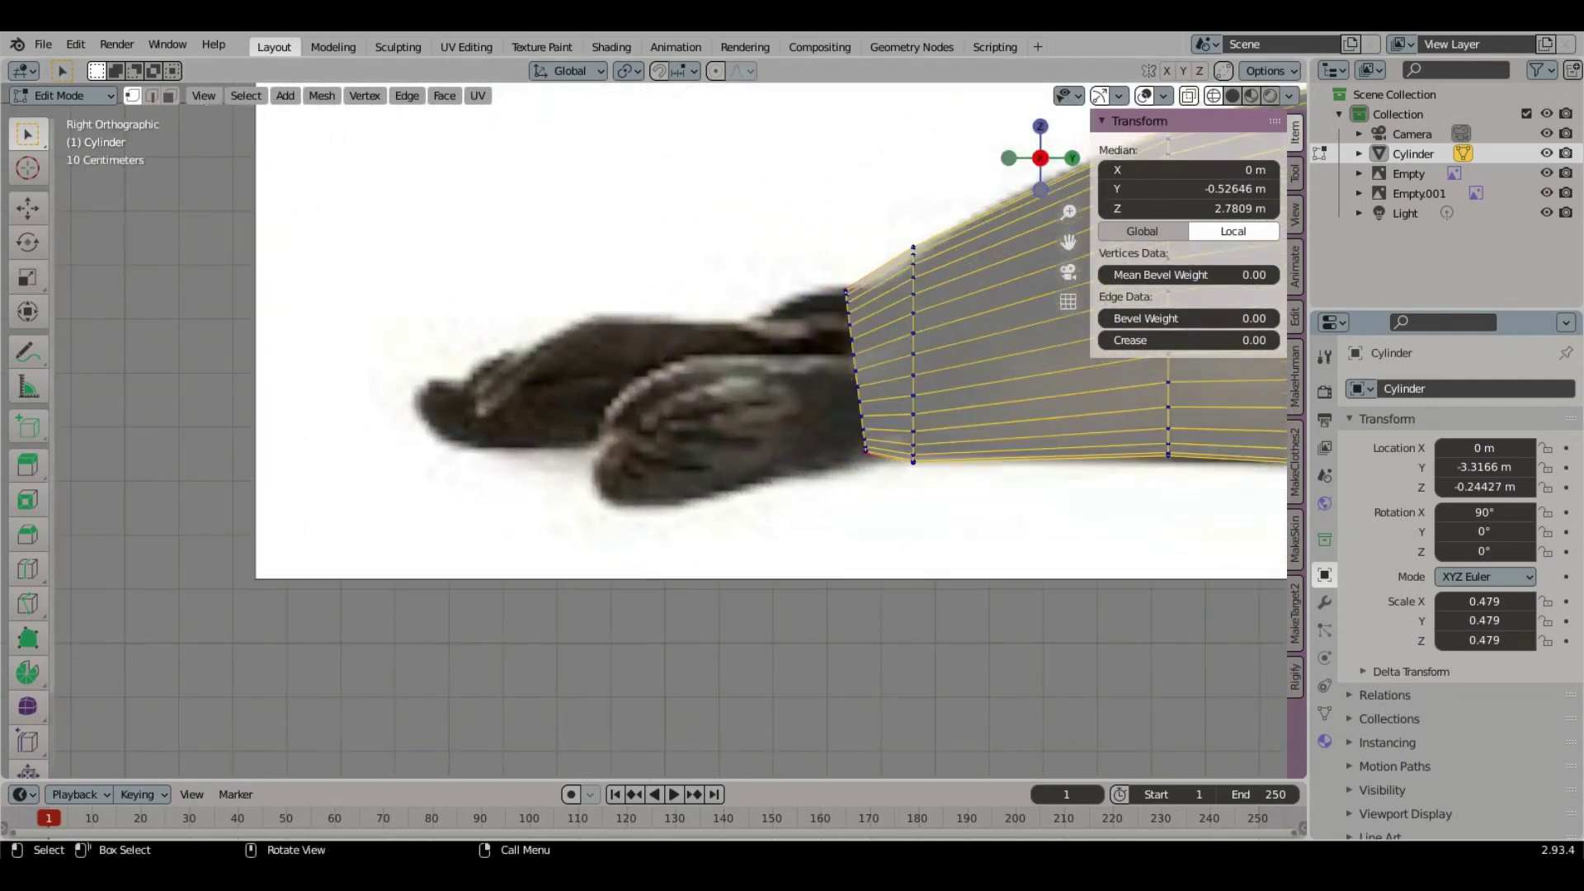
pyautogui.moveTo(899, 489); pyautogui.dragTo(754, 285)
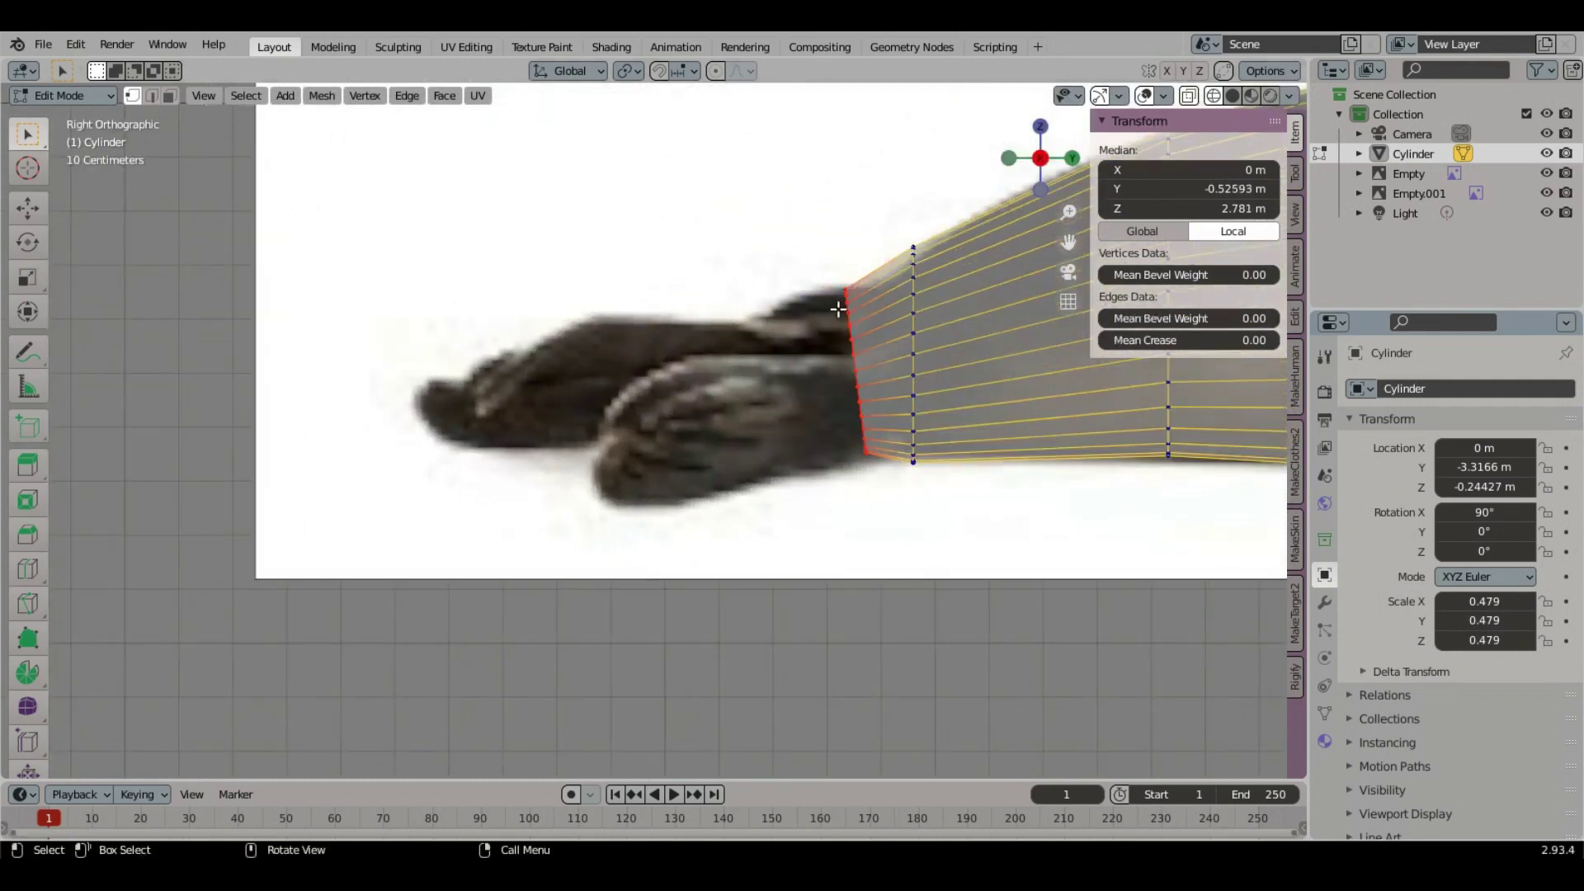
pyautogui.press('s')
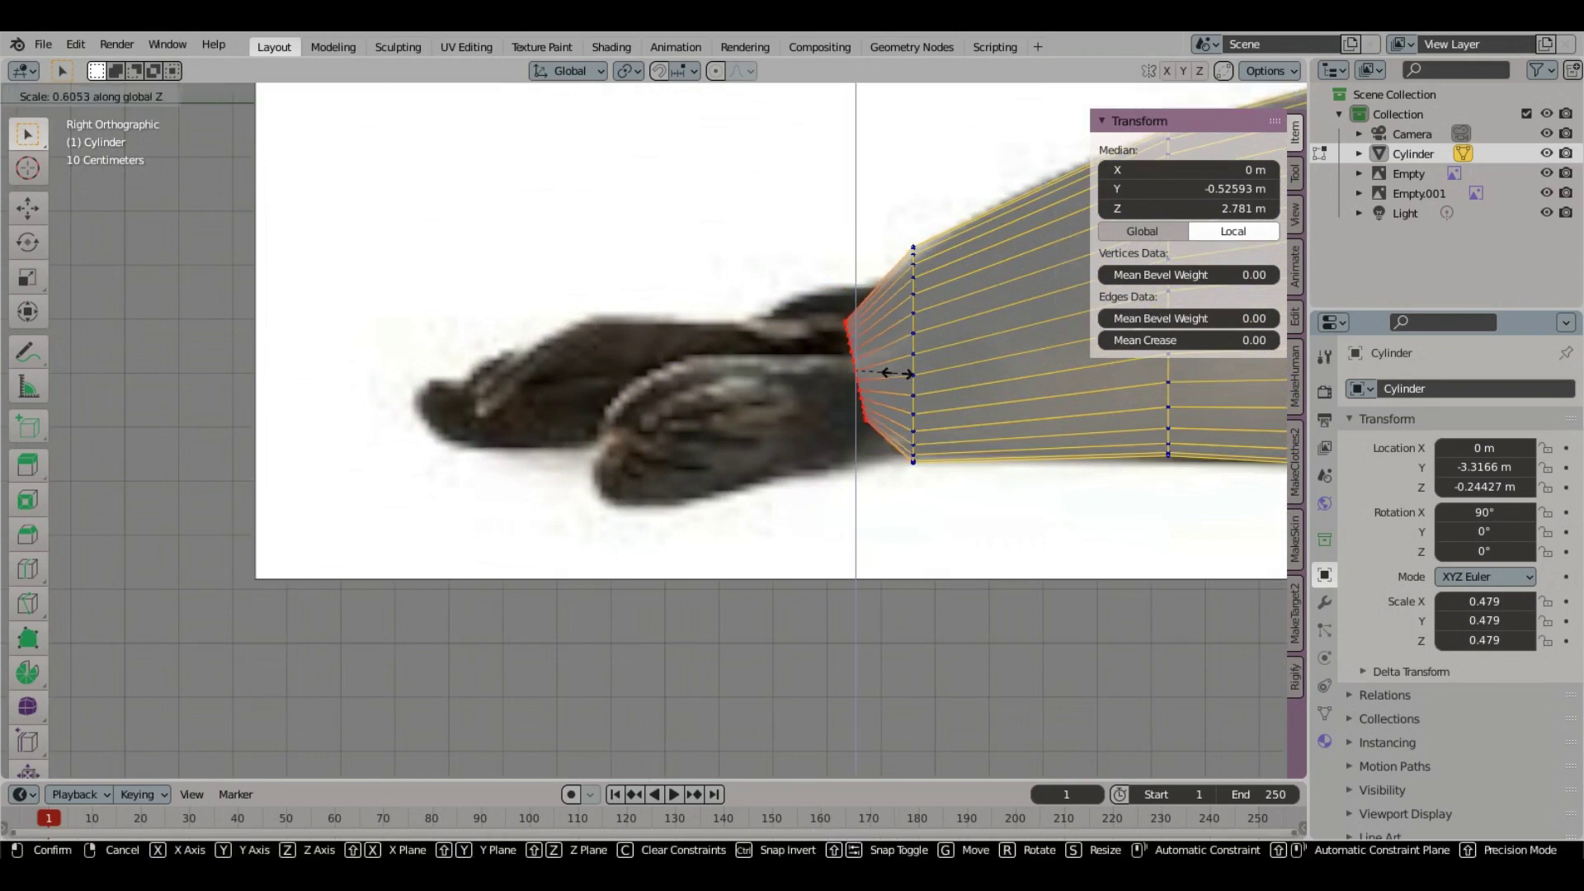
pyautogui.click(907, 379)
pyautogui.press('g')
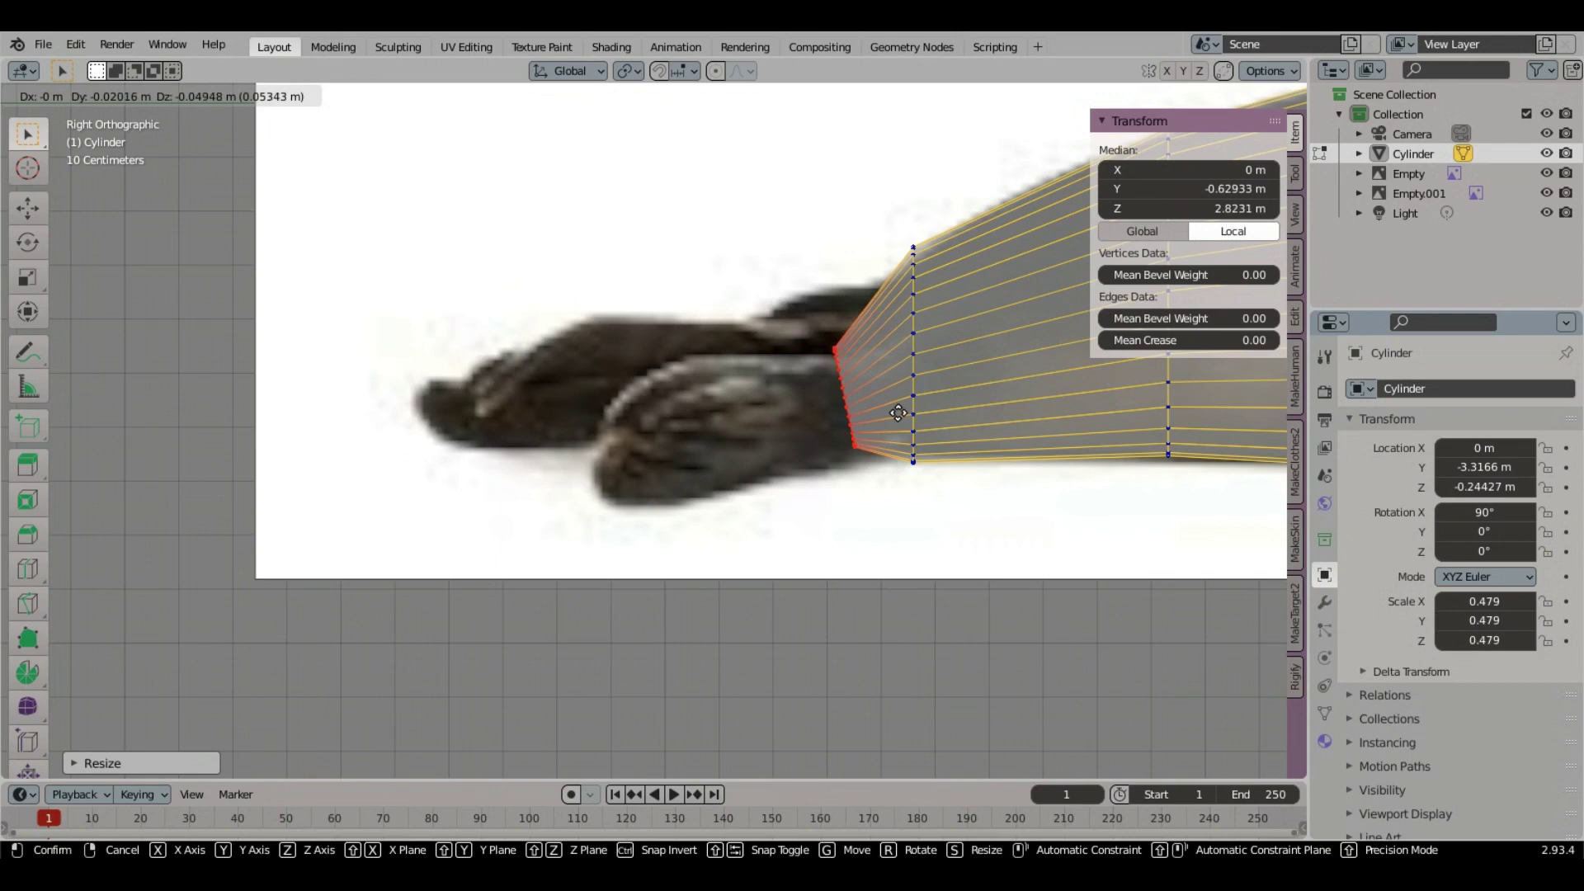
pyautogui.click(898, 412)
pyautogui.scroll(-2, 899, 413)
# Step: Switch to face selection, turn X-ray off and select the half of the split tail cap on the negative X side
pyautogui.moveTo(899, 413); pyautogui.dragTo(990, 449, button='middle')
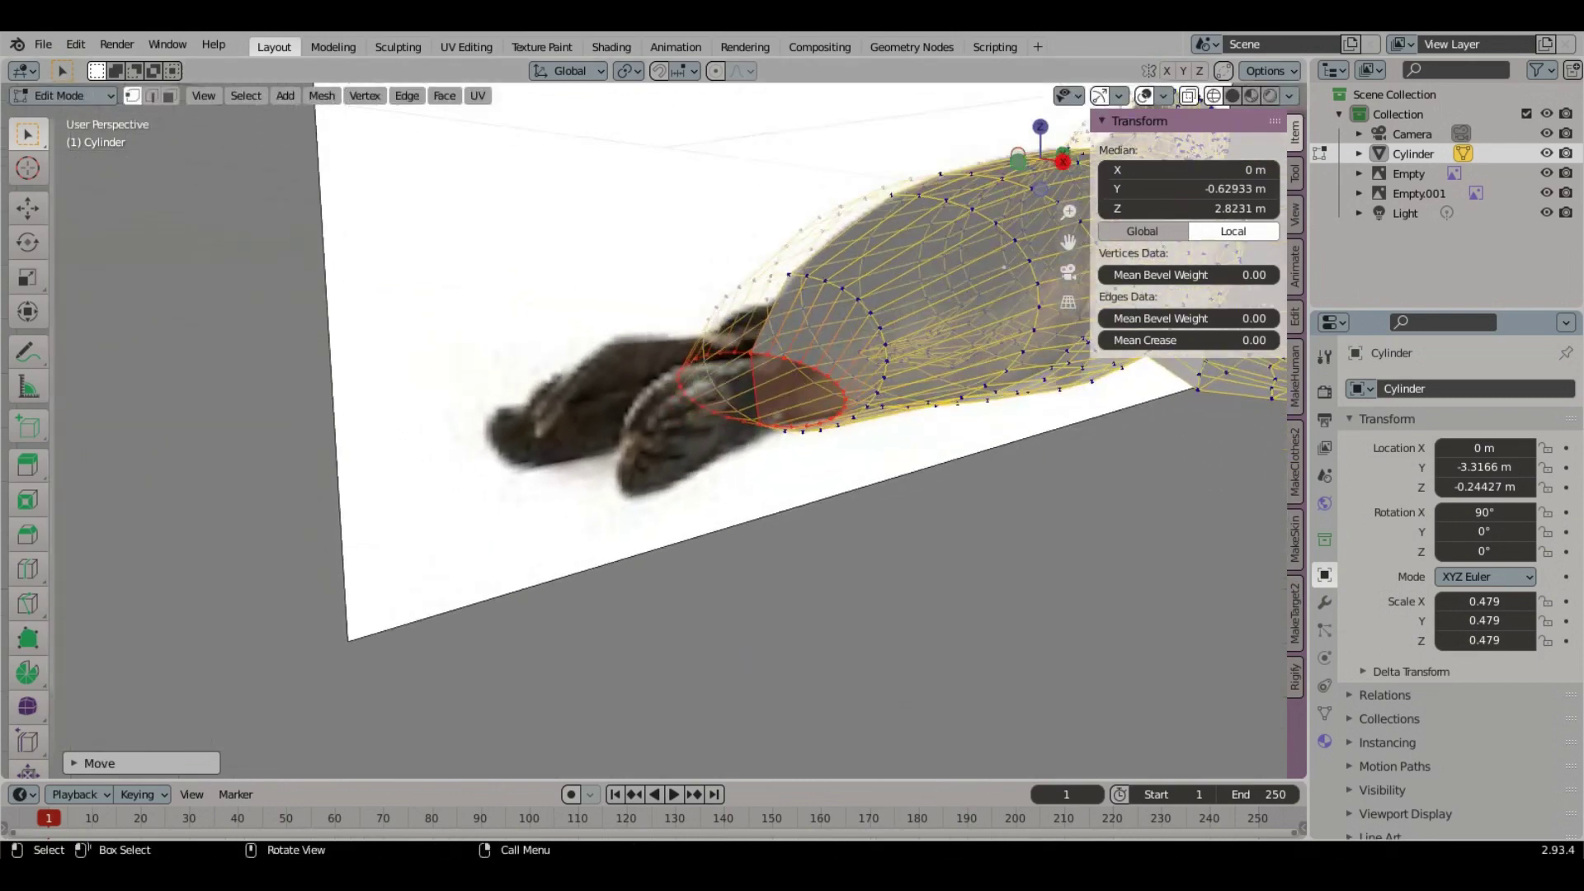
pyautogui.click(170, 96)
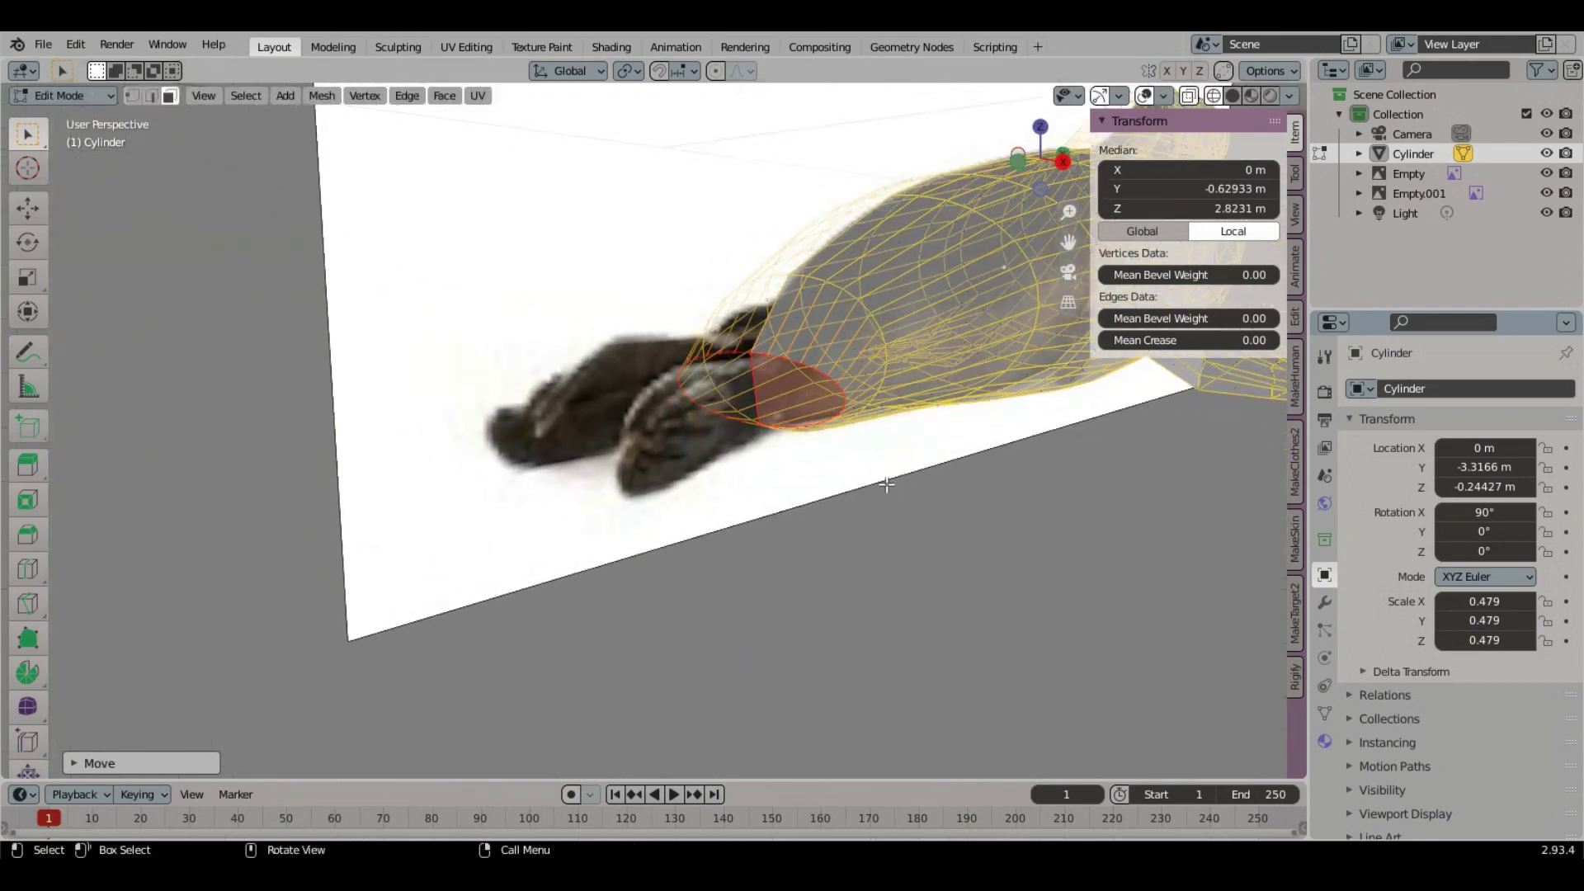
pyautogui.click(801, 396)
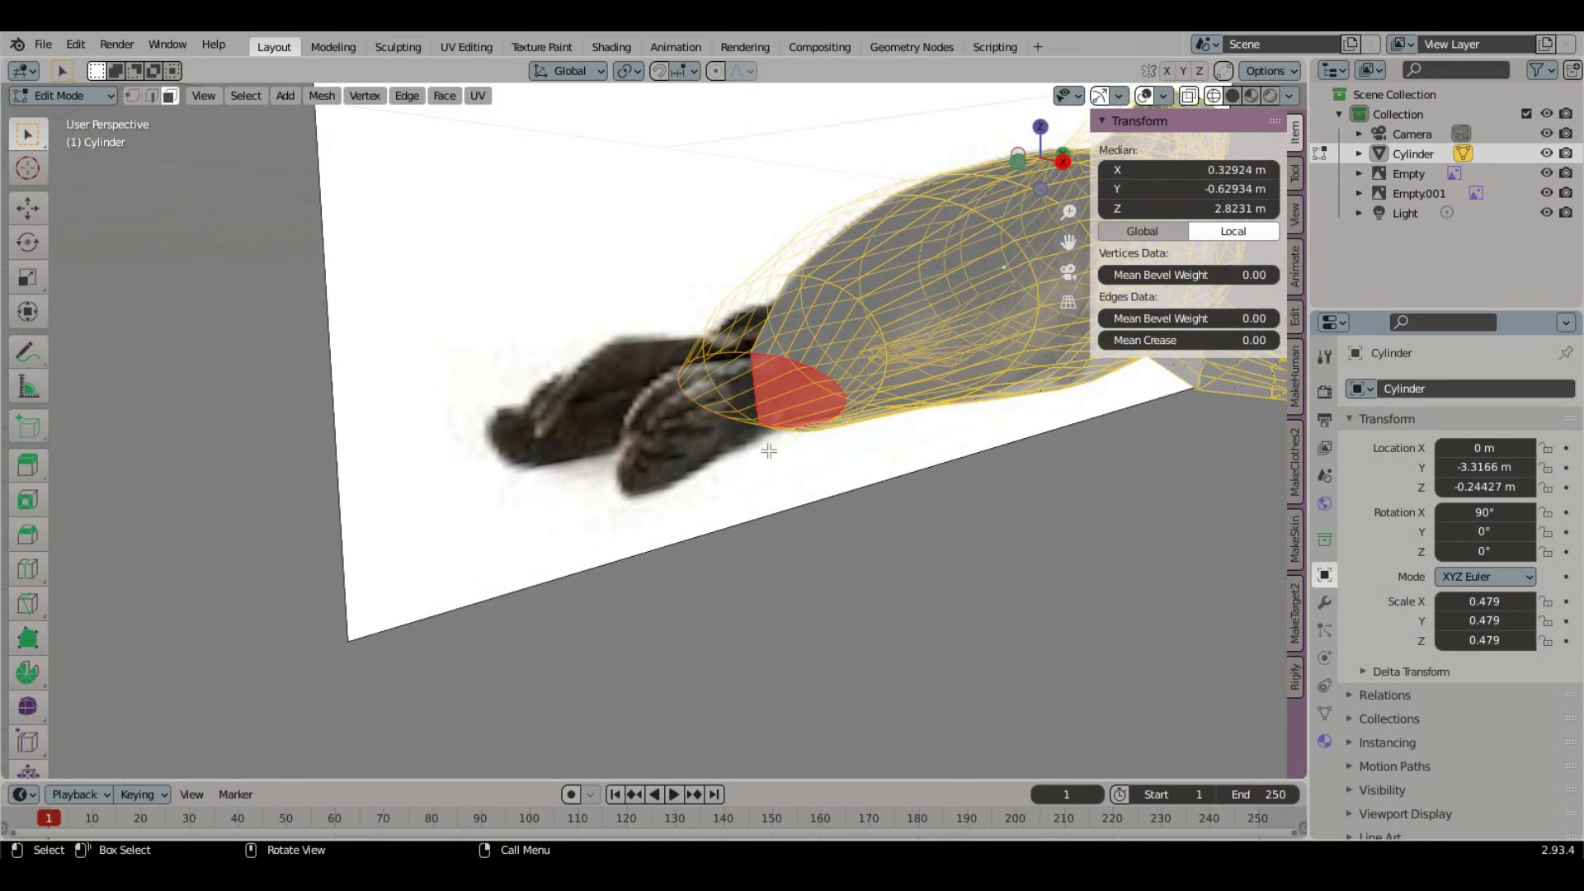
pyautogui.click(1017, 161)
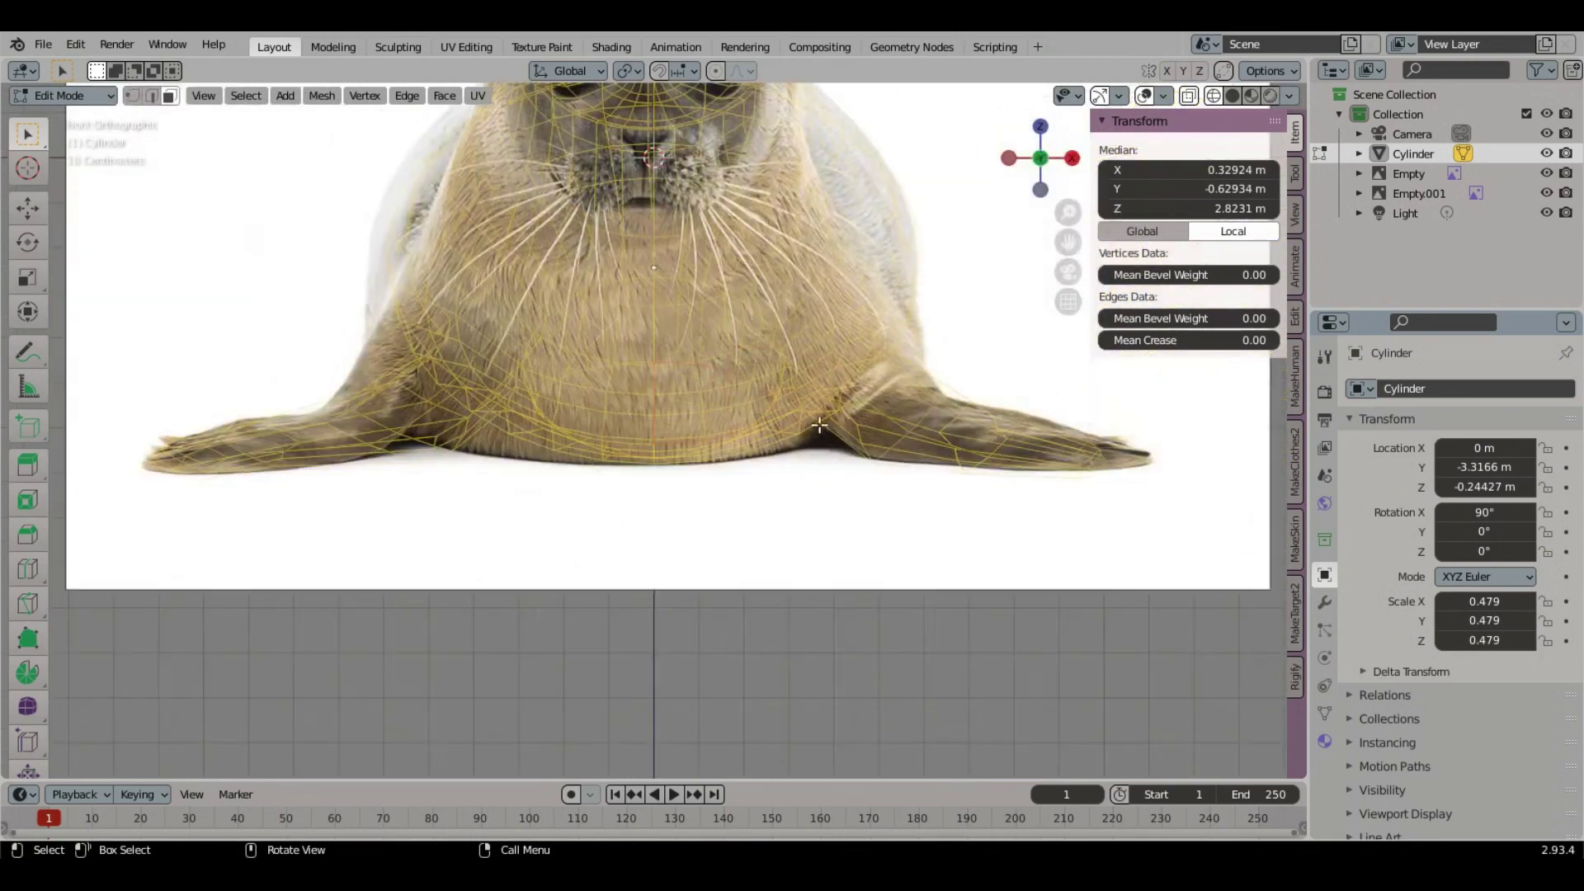
pyautogui.click(1048, 161)
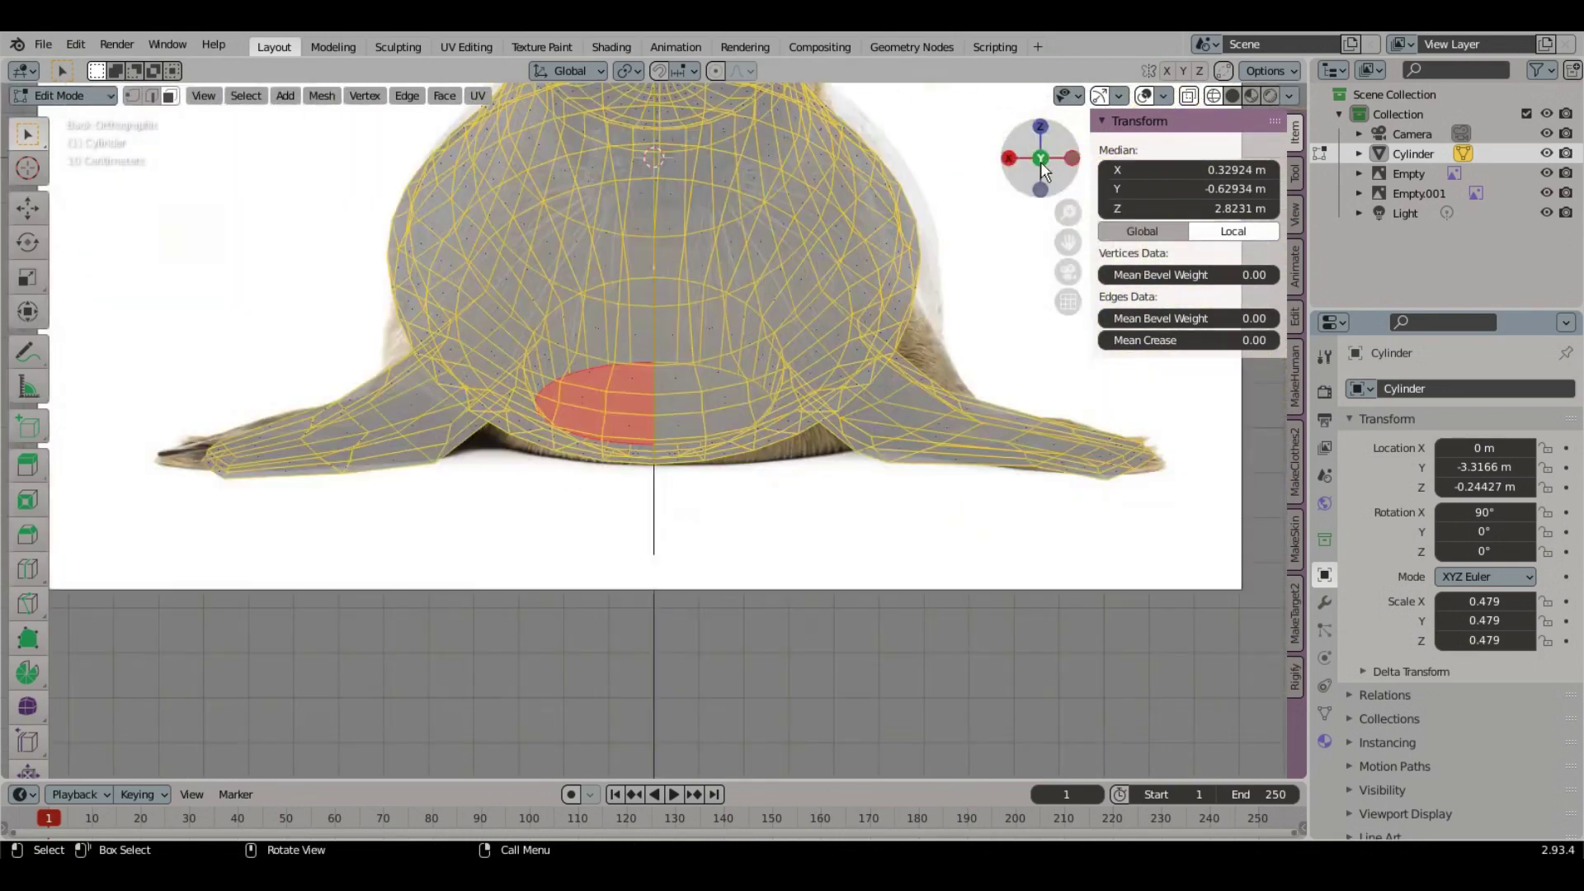
pyautogui.click(1194, 97)
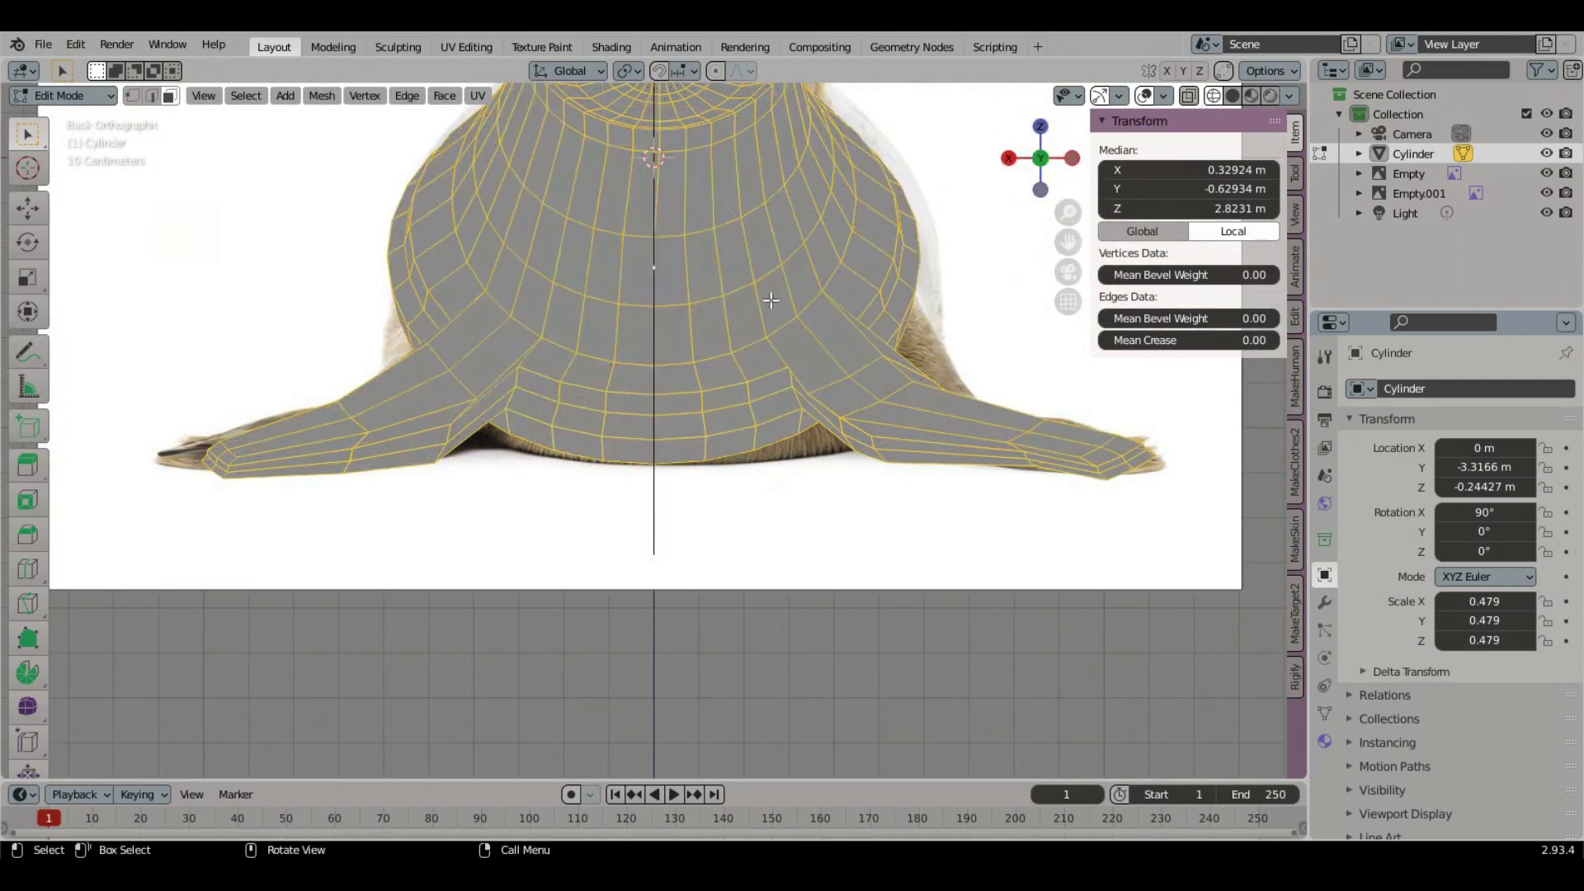
pyautogui.scroll(-3, 770, 300)
pyautogui.click(1038, 154)
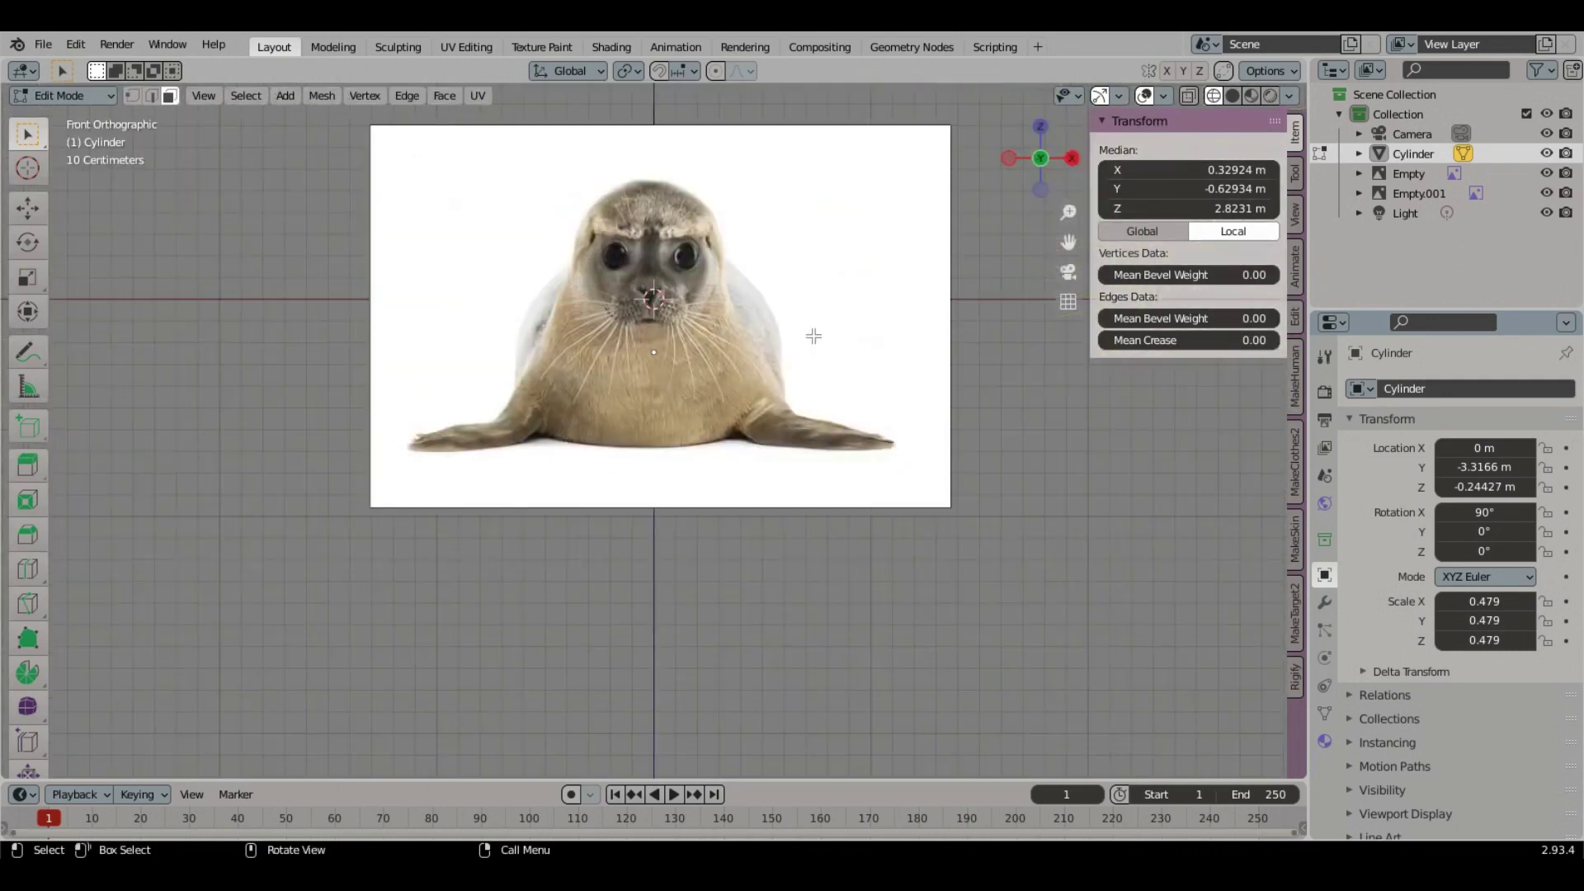
pyautogui.moveTo(762, 367); pyautogui.dragTo(367, 346, button='middle')
pyautogui.scroll(4, 597, 429)
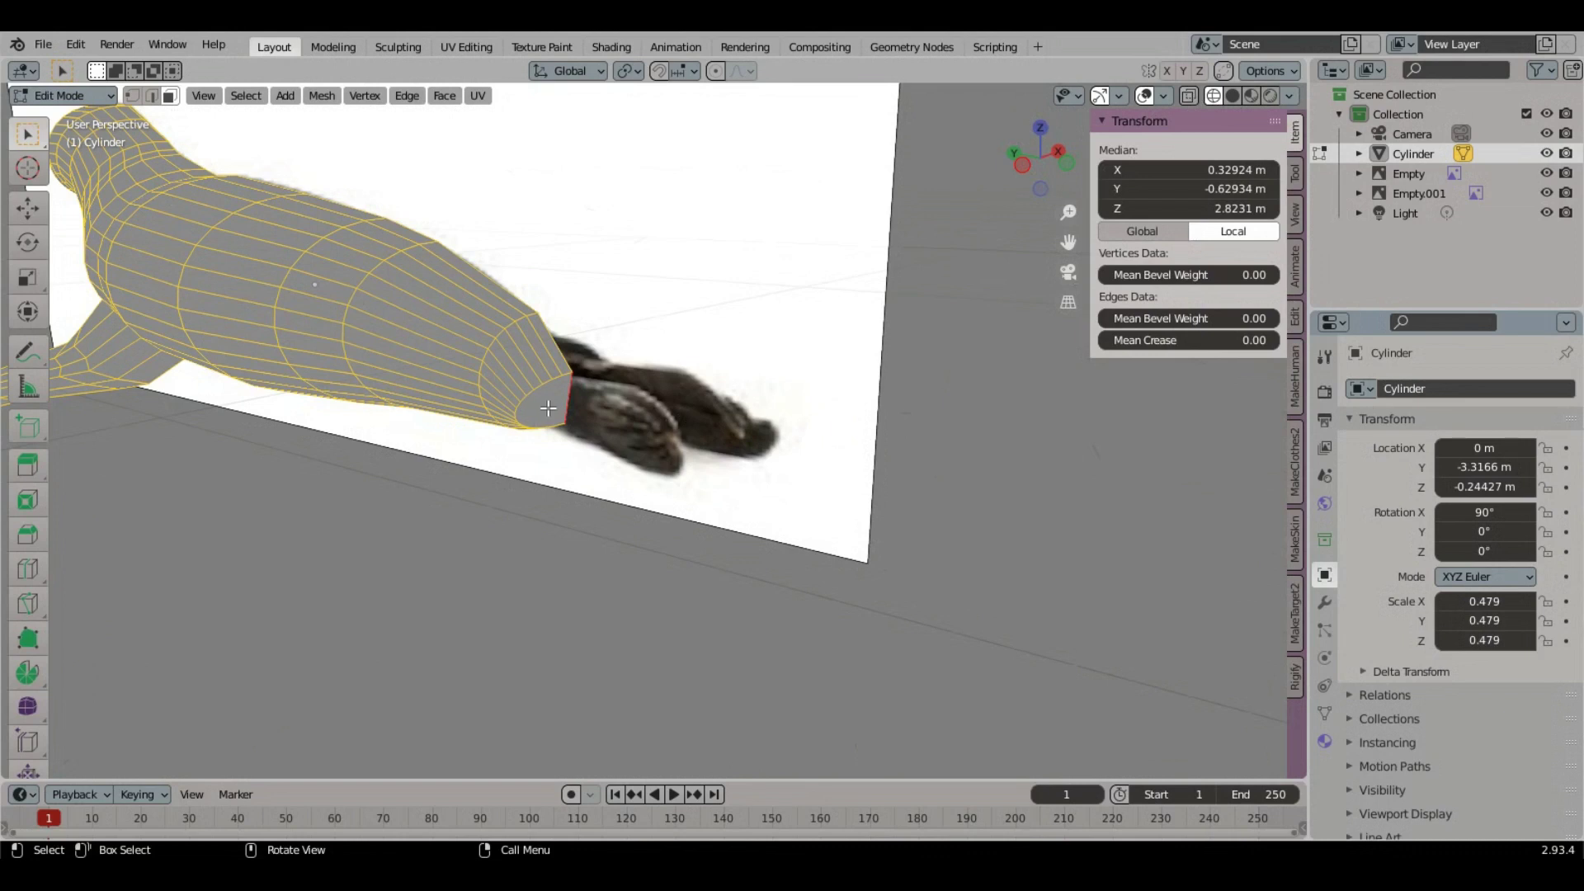
pyautogui.moveTo(549, 425); pyautogui.dragTo(541, 498, button='middle')
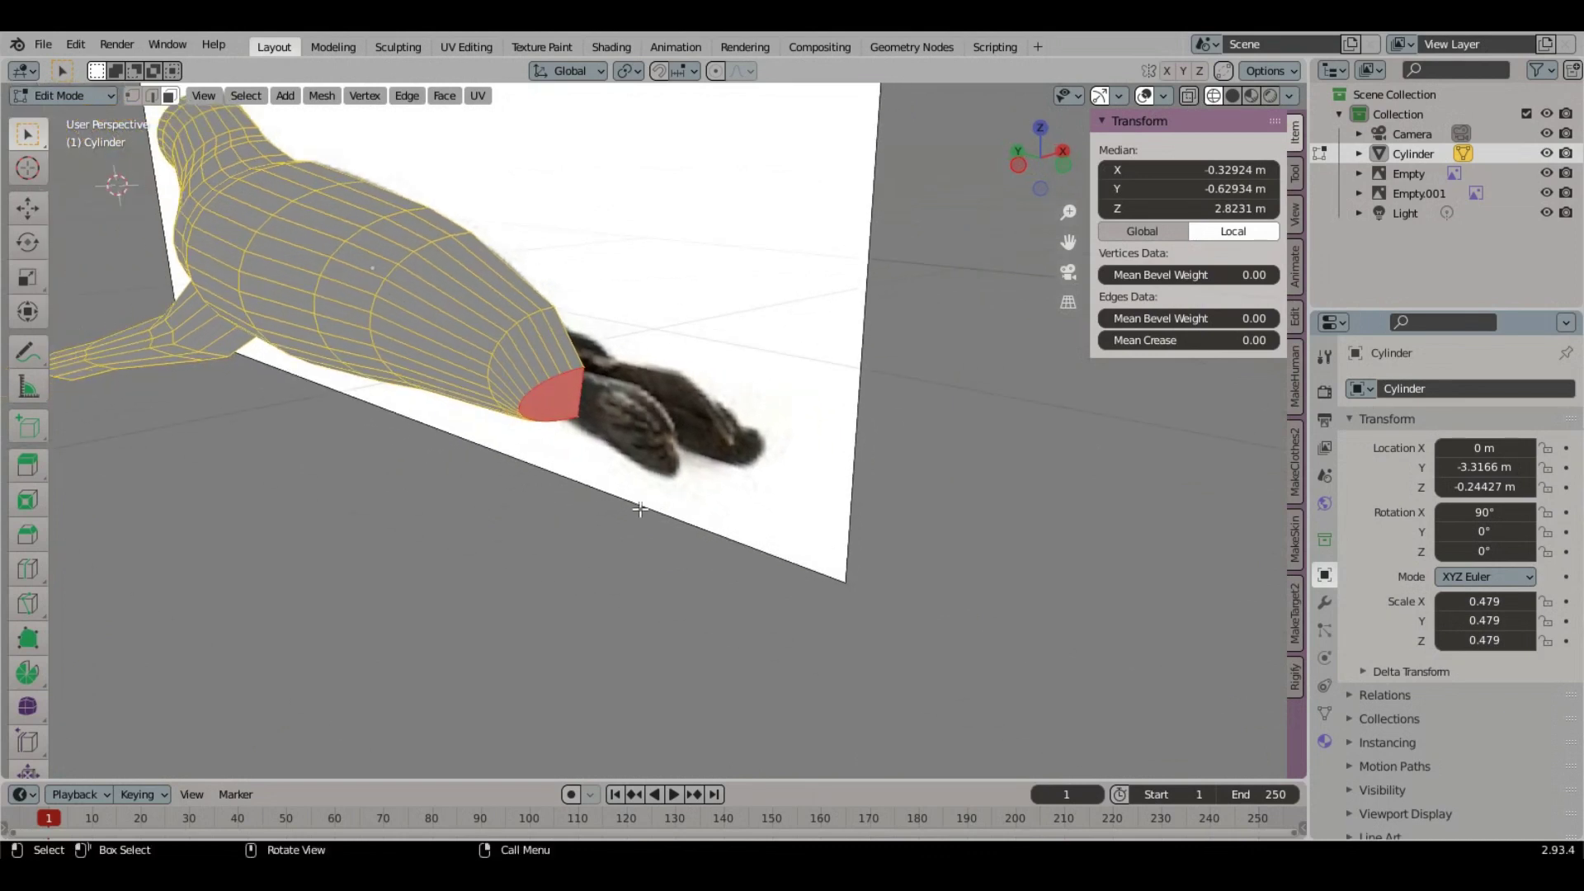
# Step: Extrude the selected half of the tail cap about 0.06 m backward along the global Y axis
pyautogui.press('e')
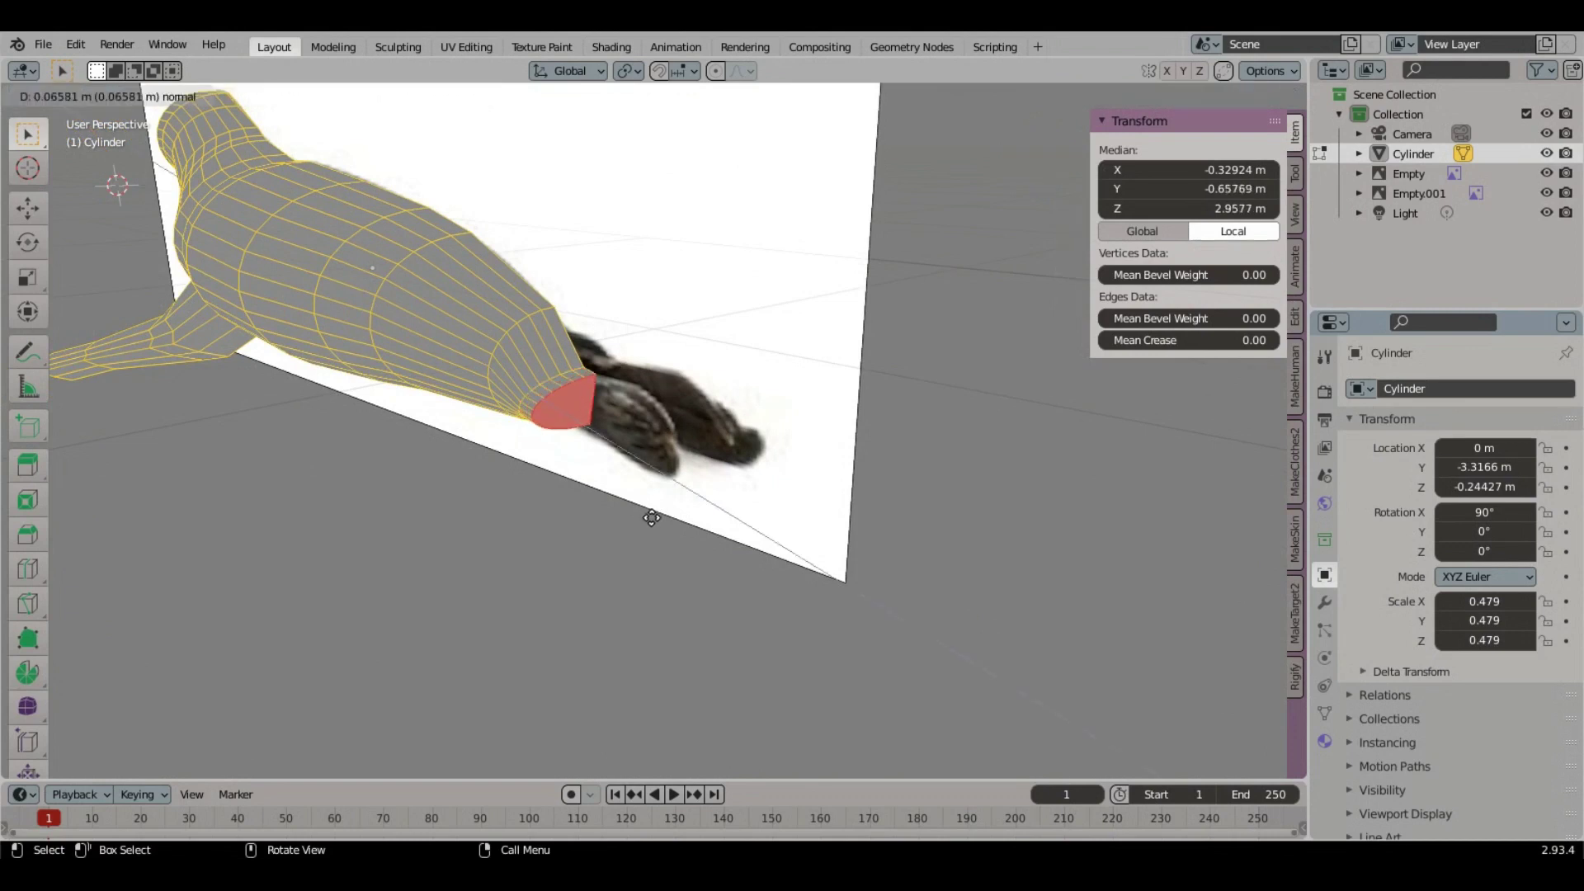
pyautogui.press('x')
pyautogui.press('y')
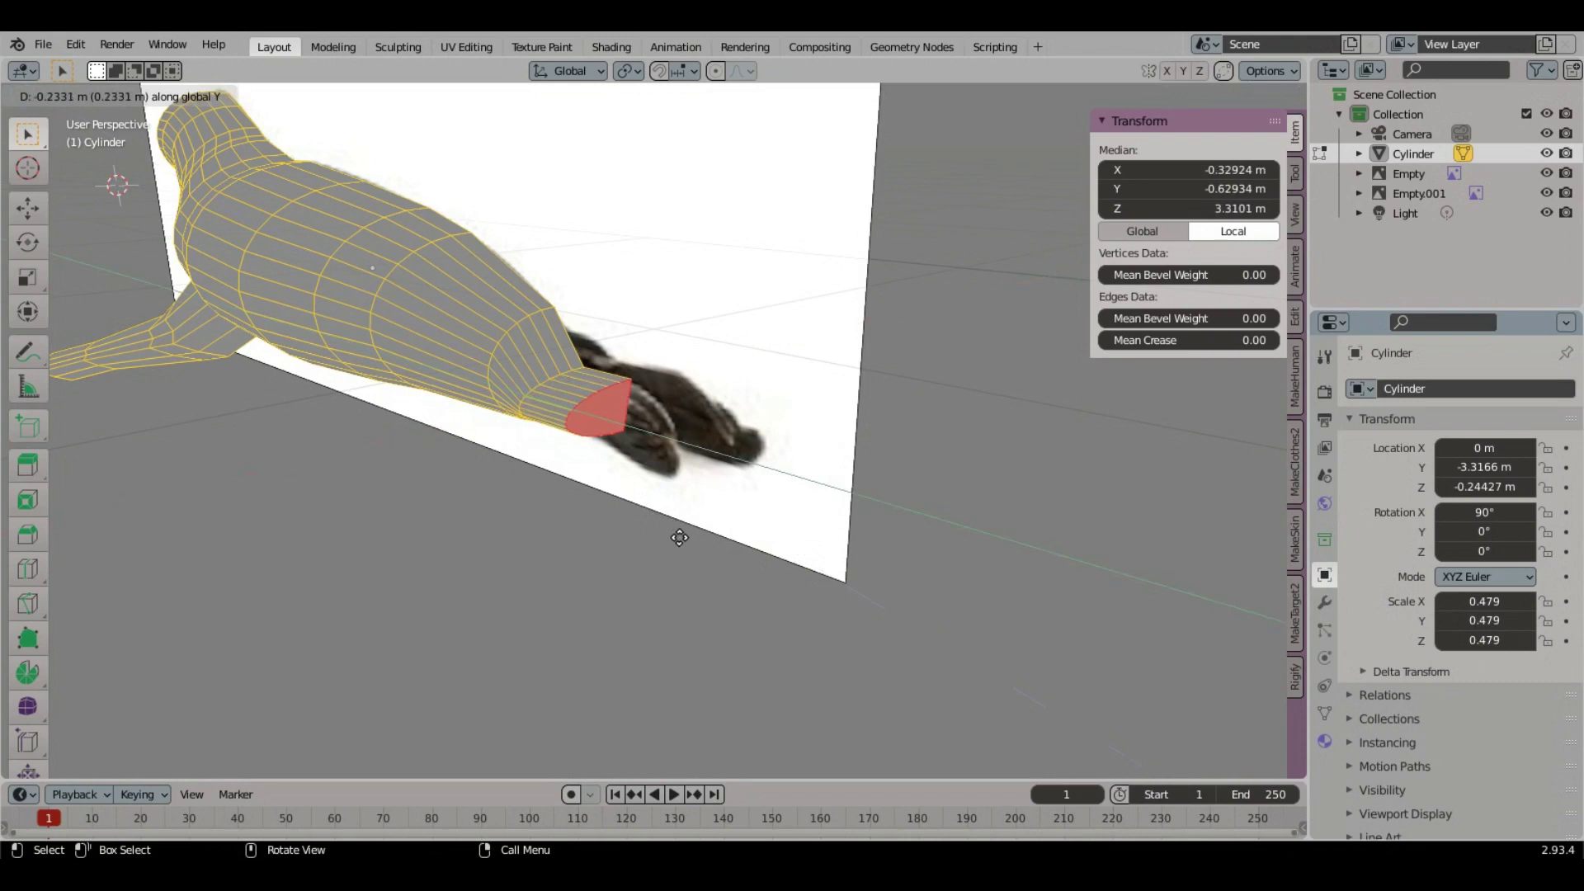
pyautogui.click(649, 521)
# Step: Turn X-ray on and move the extruded flipper face about 0.12 m outward along the global X axis
pyautogui.scroll(10, 611, 506)
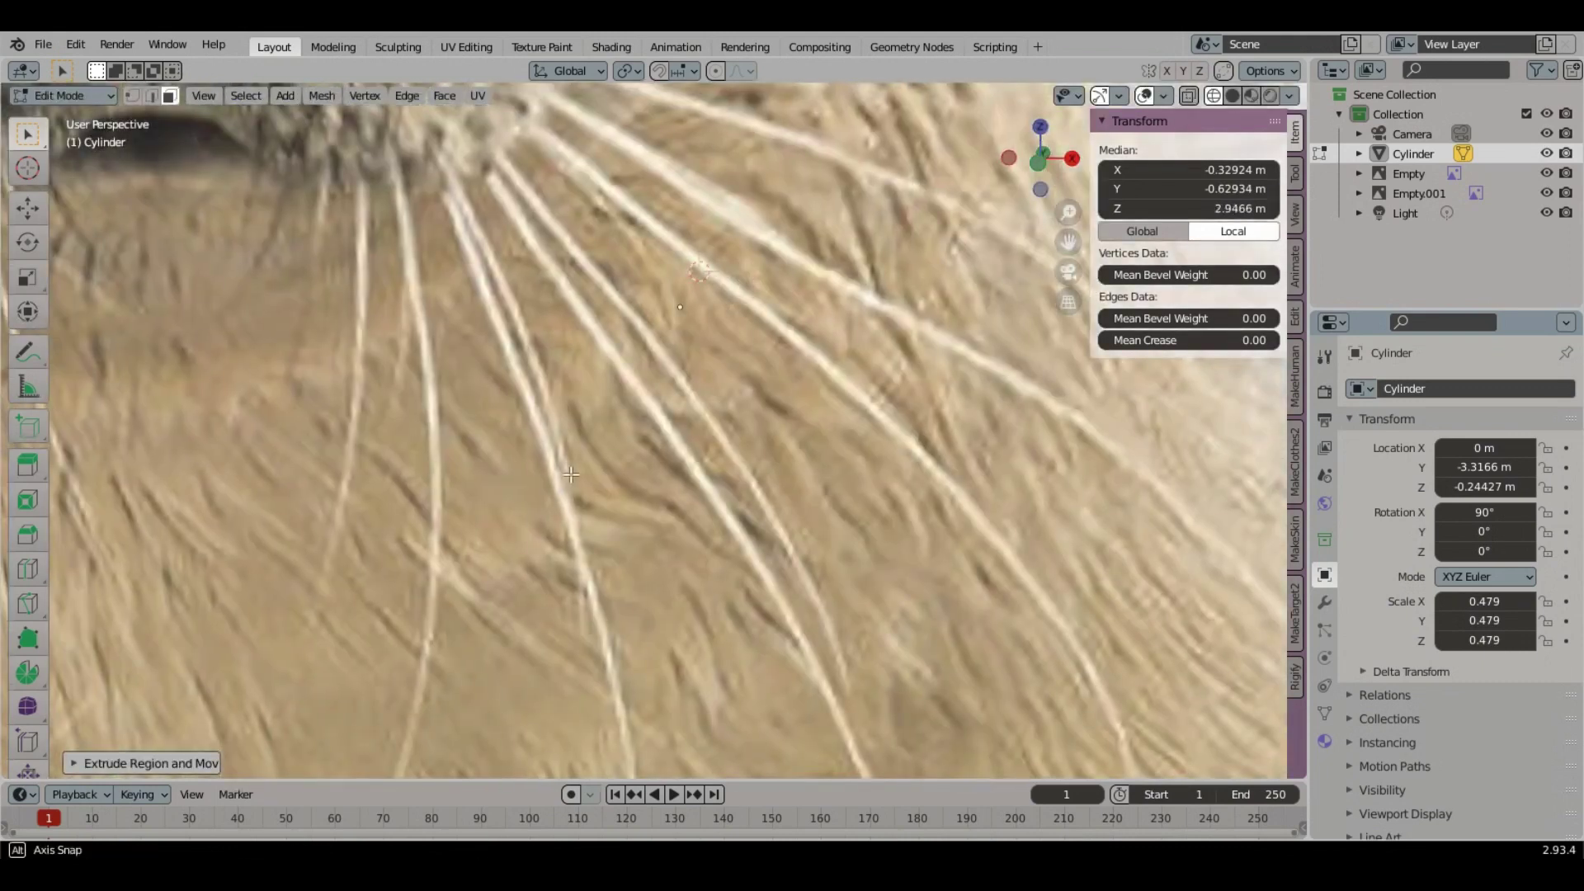
pyautogui.click(1038, 164)
pyautogui.scroll(-3, 793, 495)
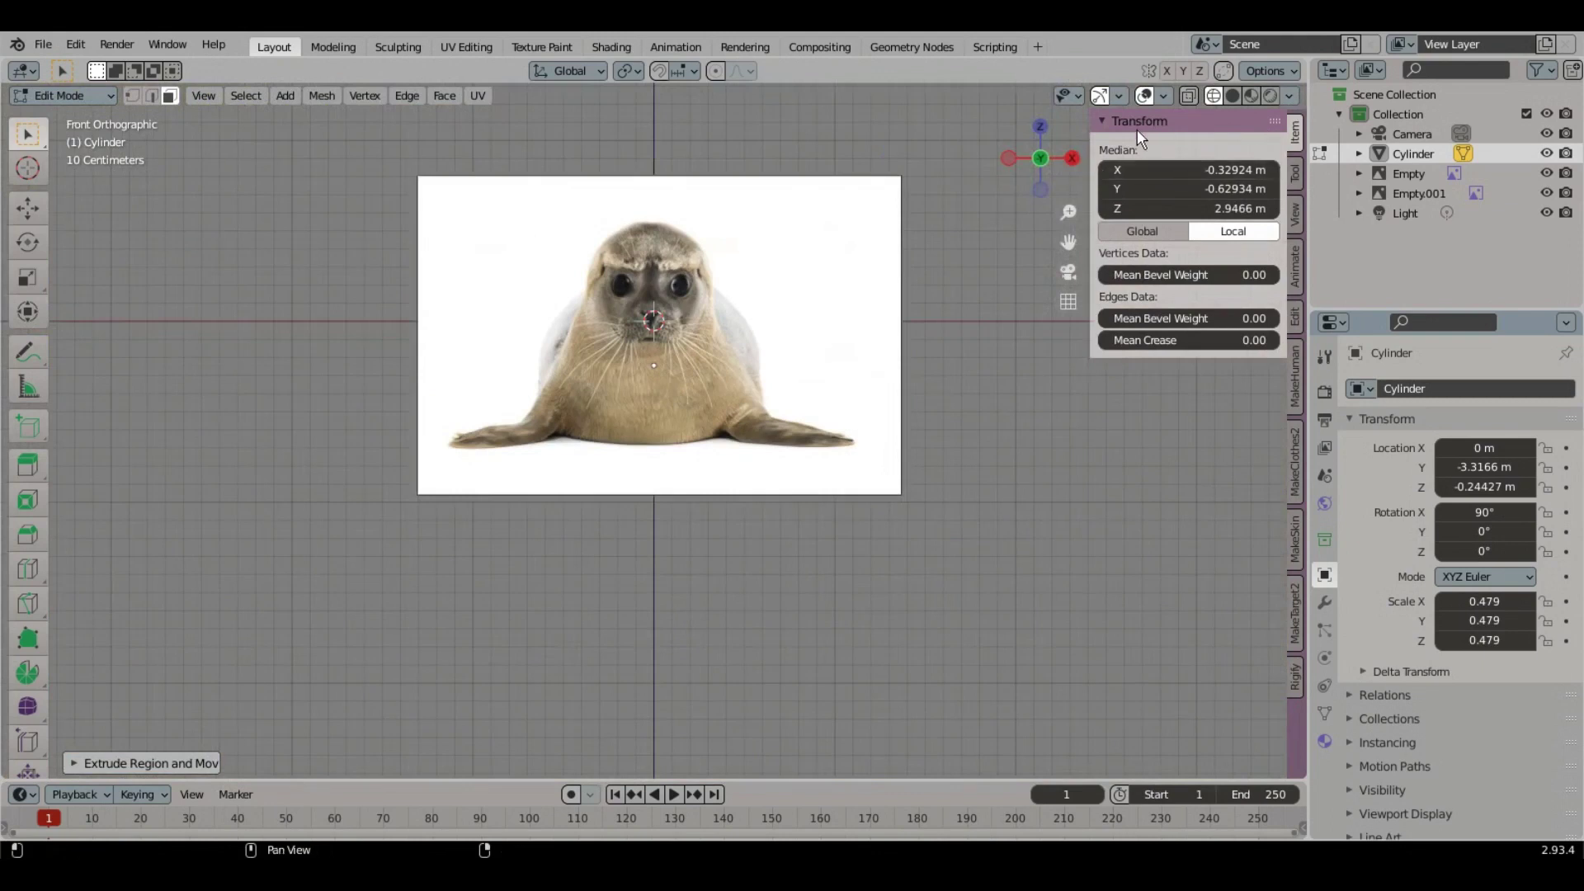
pyautogui.click(1041, 159)
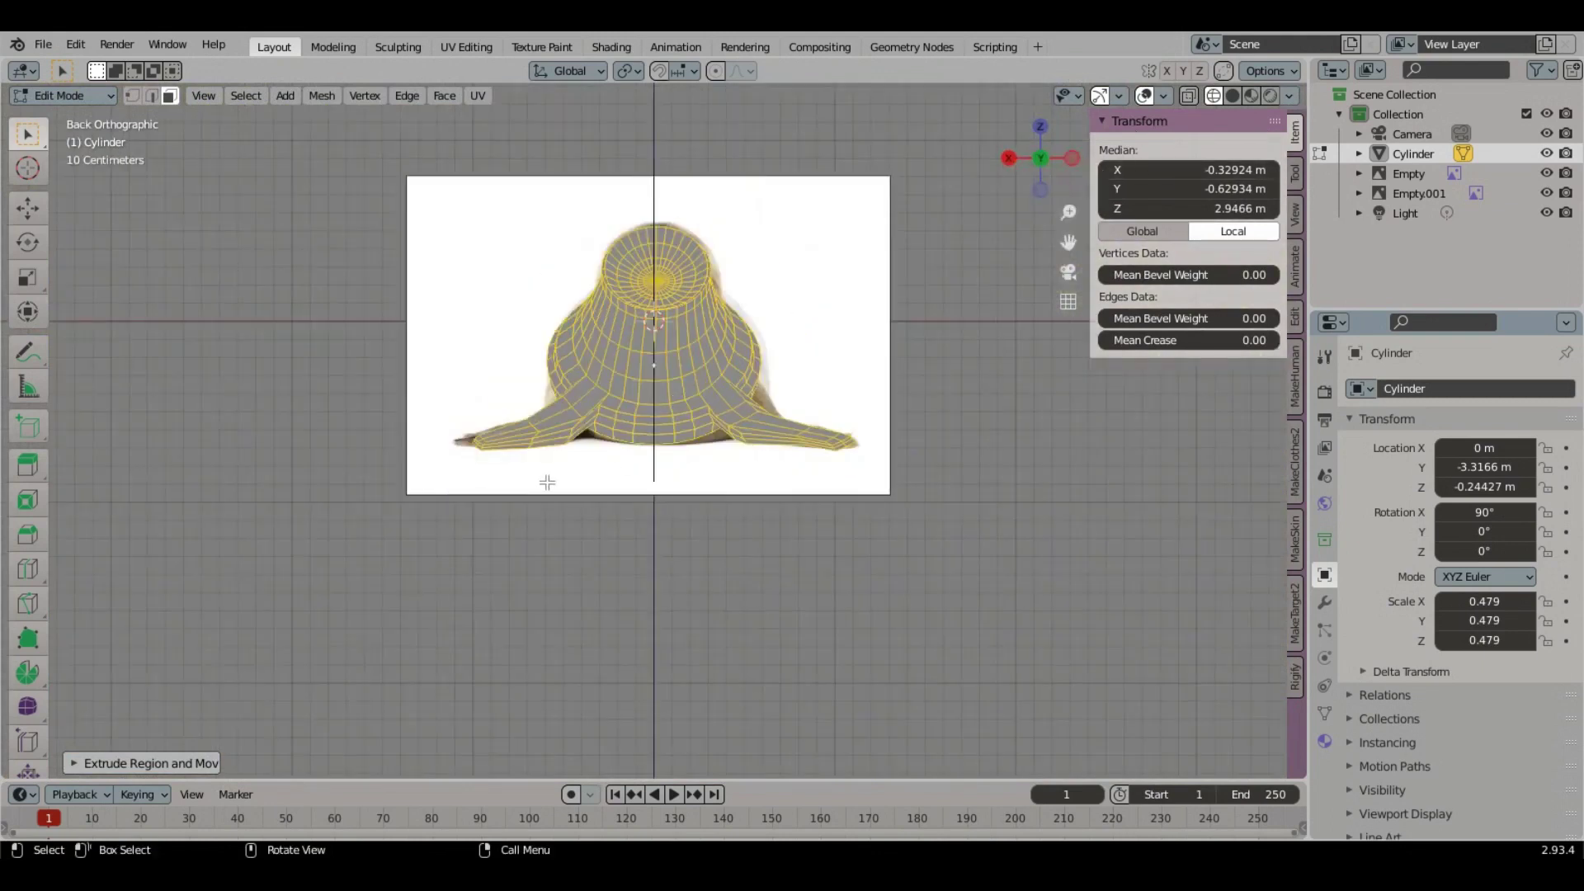
pyautogui.scroll(2, 548, 481)
pyautogui.moveTo(680, 435); pyautogui.dragTo(912, 528, button='middle')
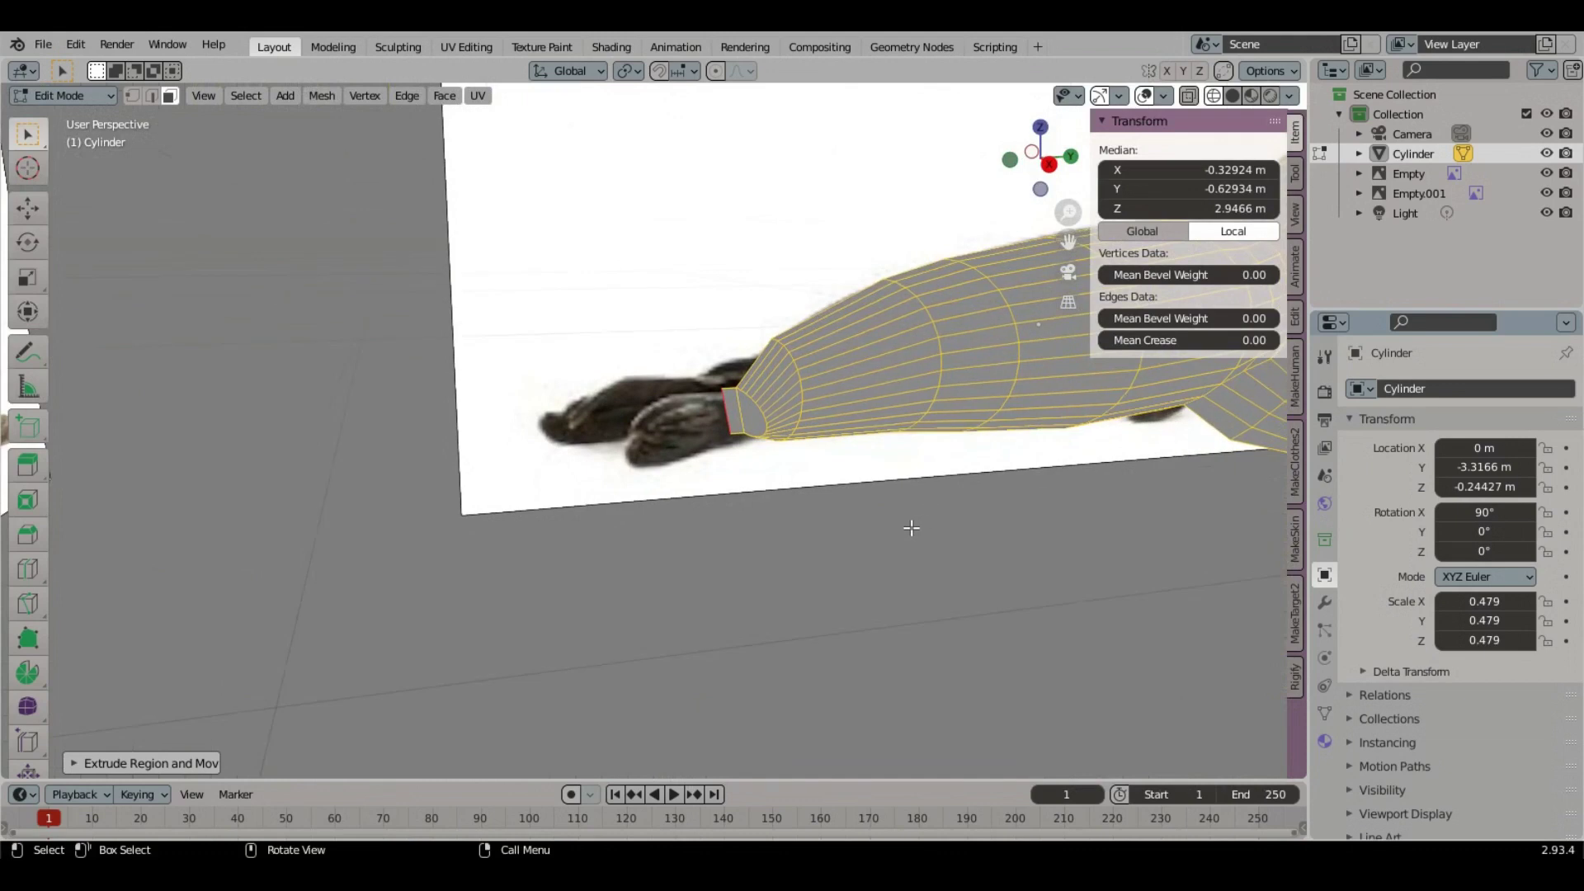
pyautogui.click(1189, 95)
pyautogui.moveTo(741, 507); pyautogui.dragTo(820, 412, button='middle')
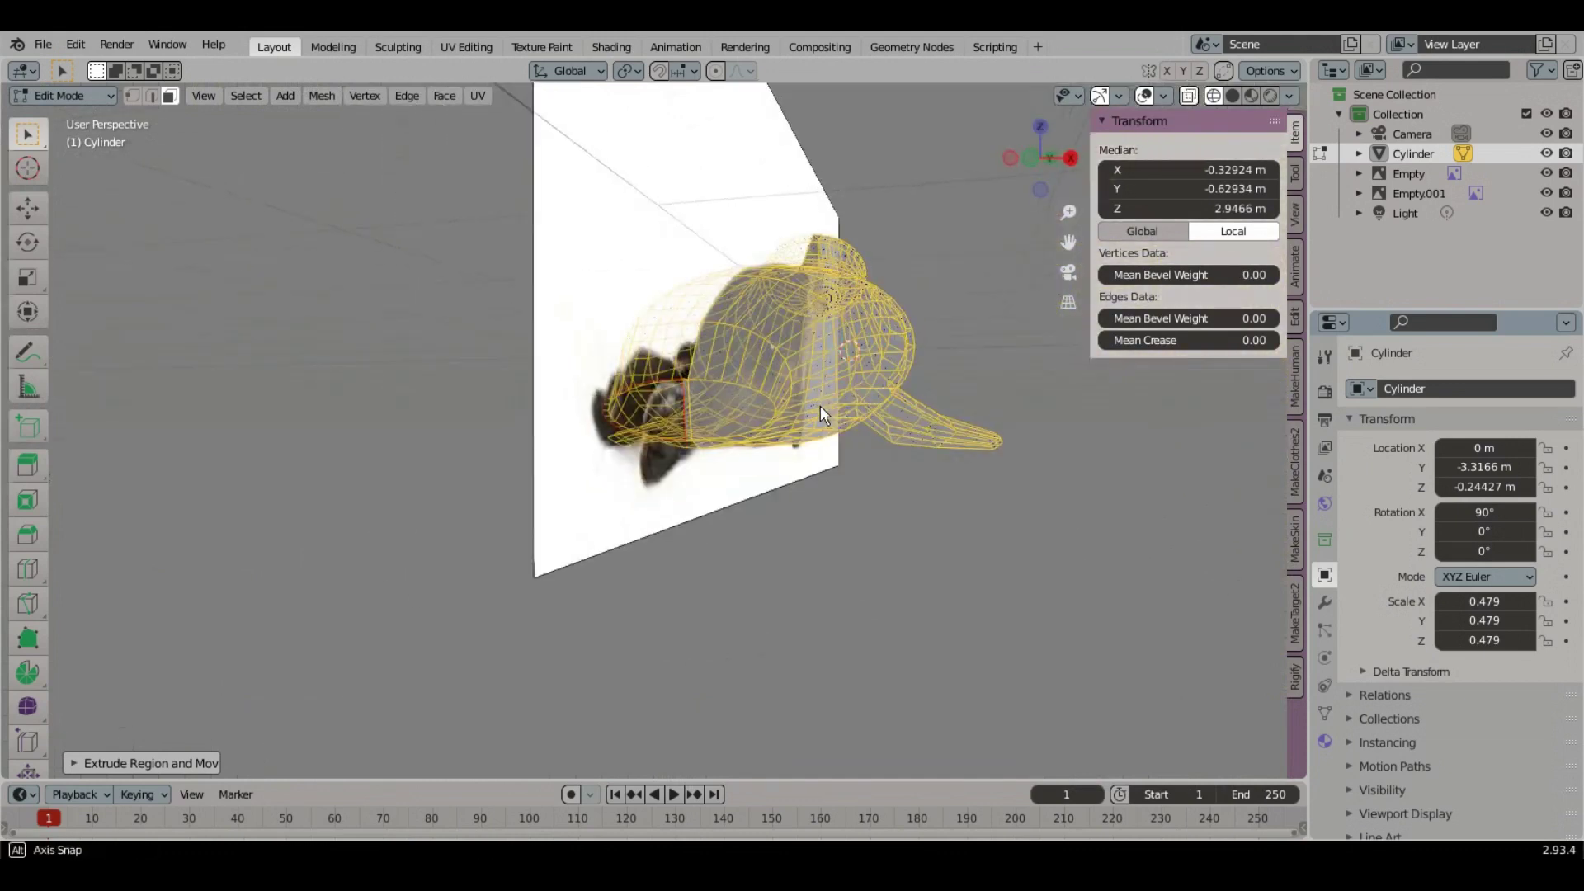
pyautogui.click(1030, 159)
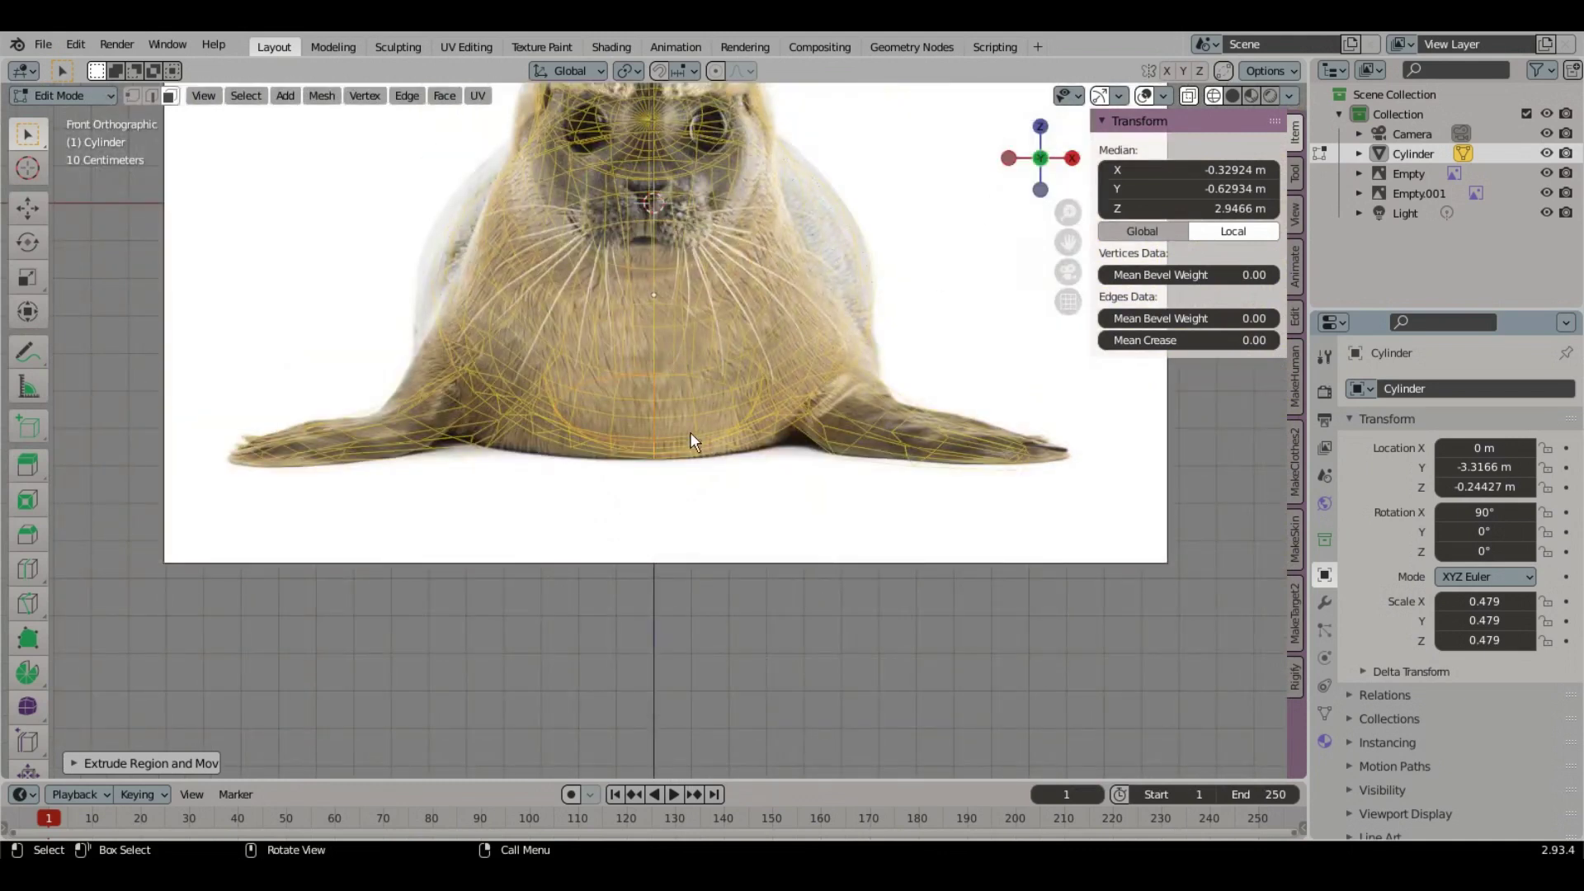
pyautogui.moveTo(690, 432); pyautogui.dragTo(857, 469, button='middle')
pyautogui.press('g')
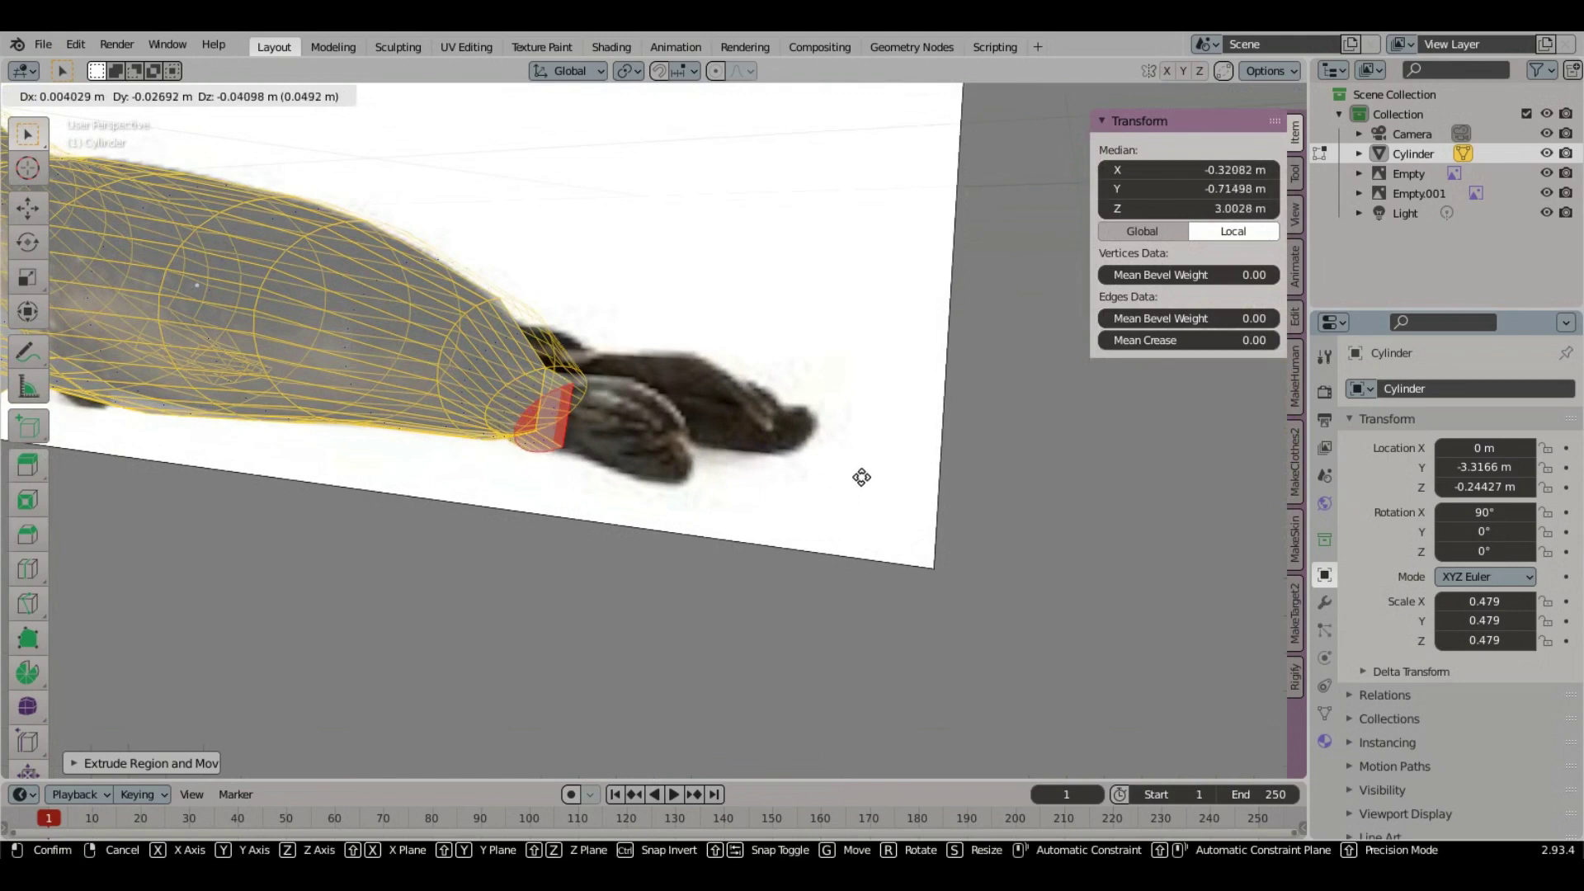
pyautogui.press('x')
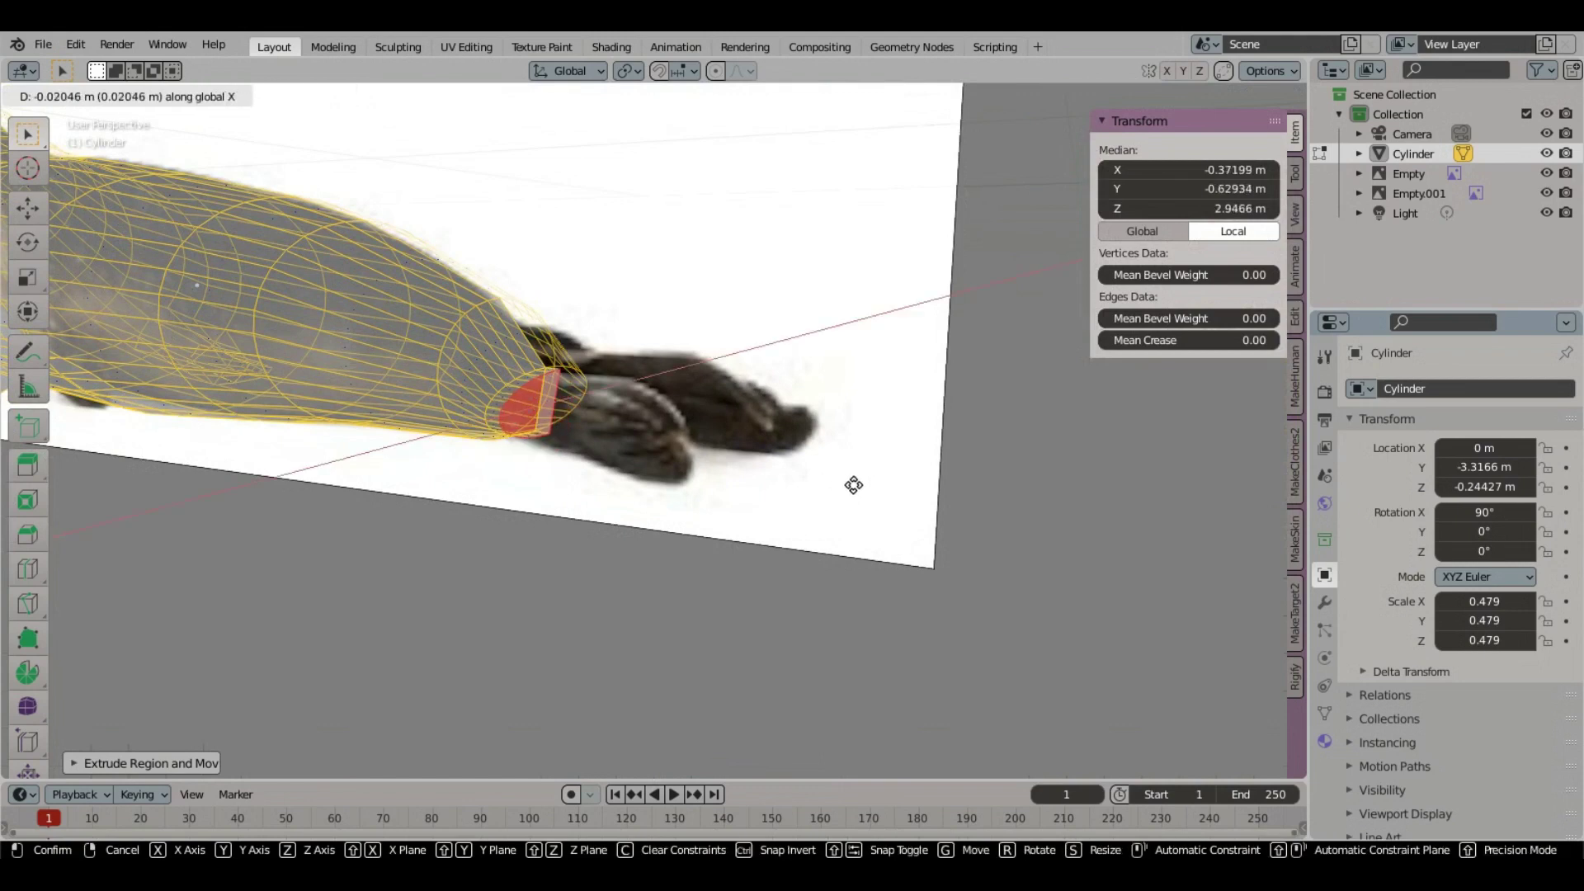
pyautogui.click(831, 487)
# Step: Move the flipper's end face about 0.1 m backward along the global Y axis
pyautogui.moveTo(567, 399); pyautogui.dragTo(529, 472, button='middle')
pyautogui.press('g')
pyautogui.press('z')
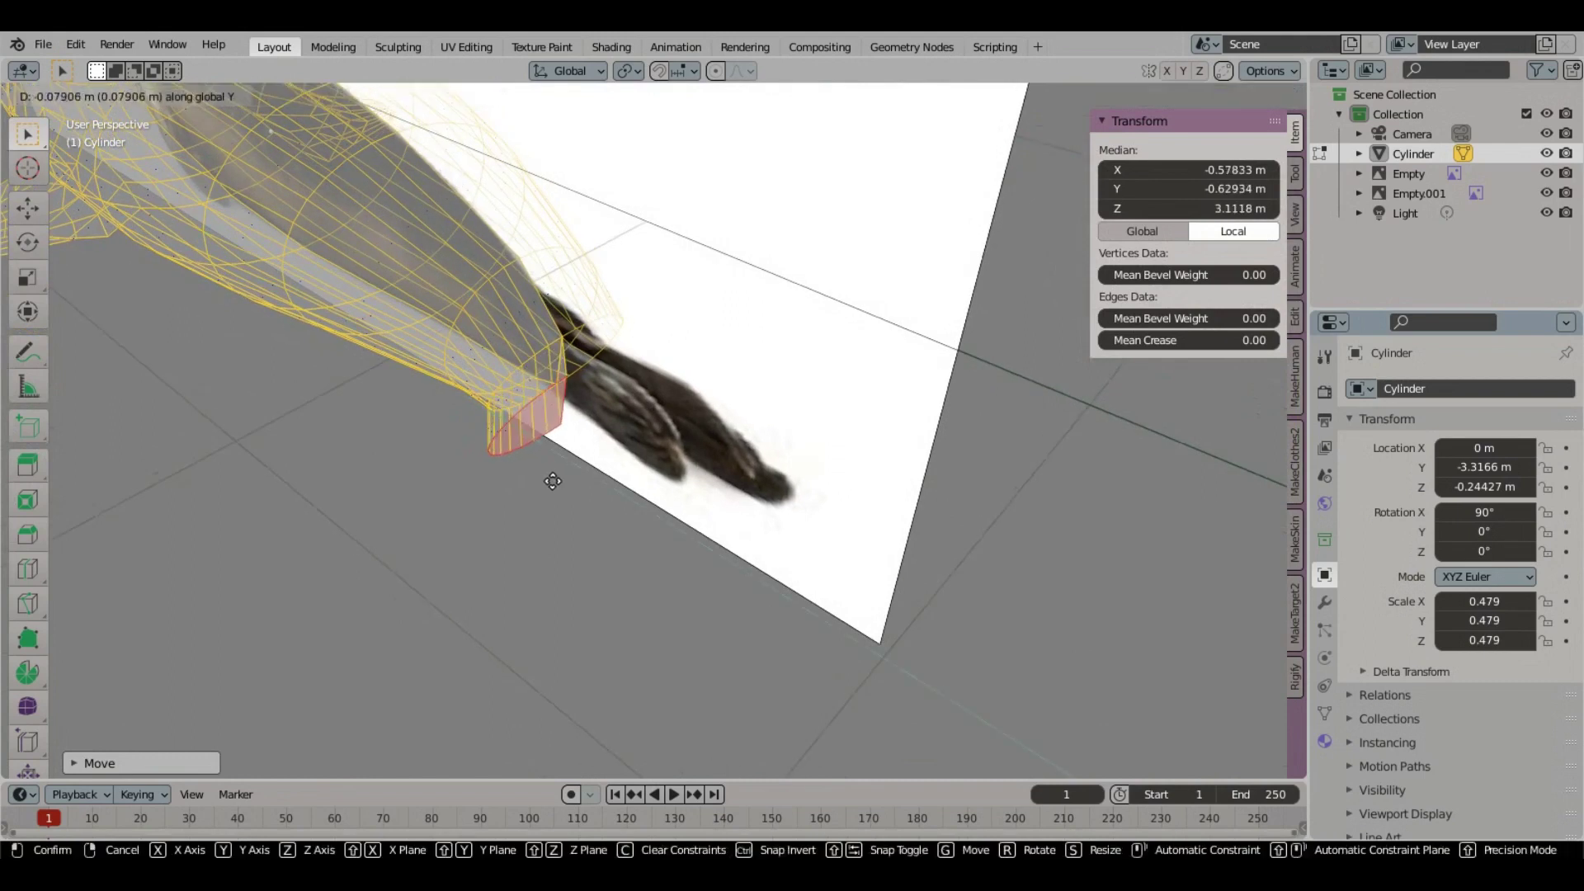
pyautogui.click(572, 471)
# Step: Shrink the flipper's end face, then flatten it to about 0.68 along the global Z axis
pyautogui.press('s')
pyautogui.click(582, 452)
pyautogui.moveTo(581, 452); pyautogui.dragTo(695, 396, button='middle')
pyautogui.press('s')
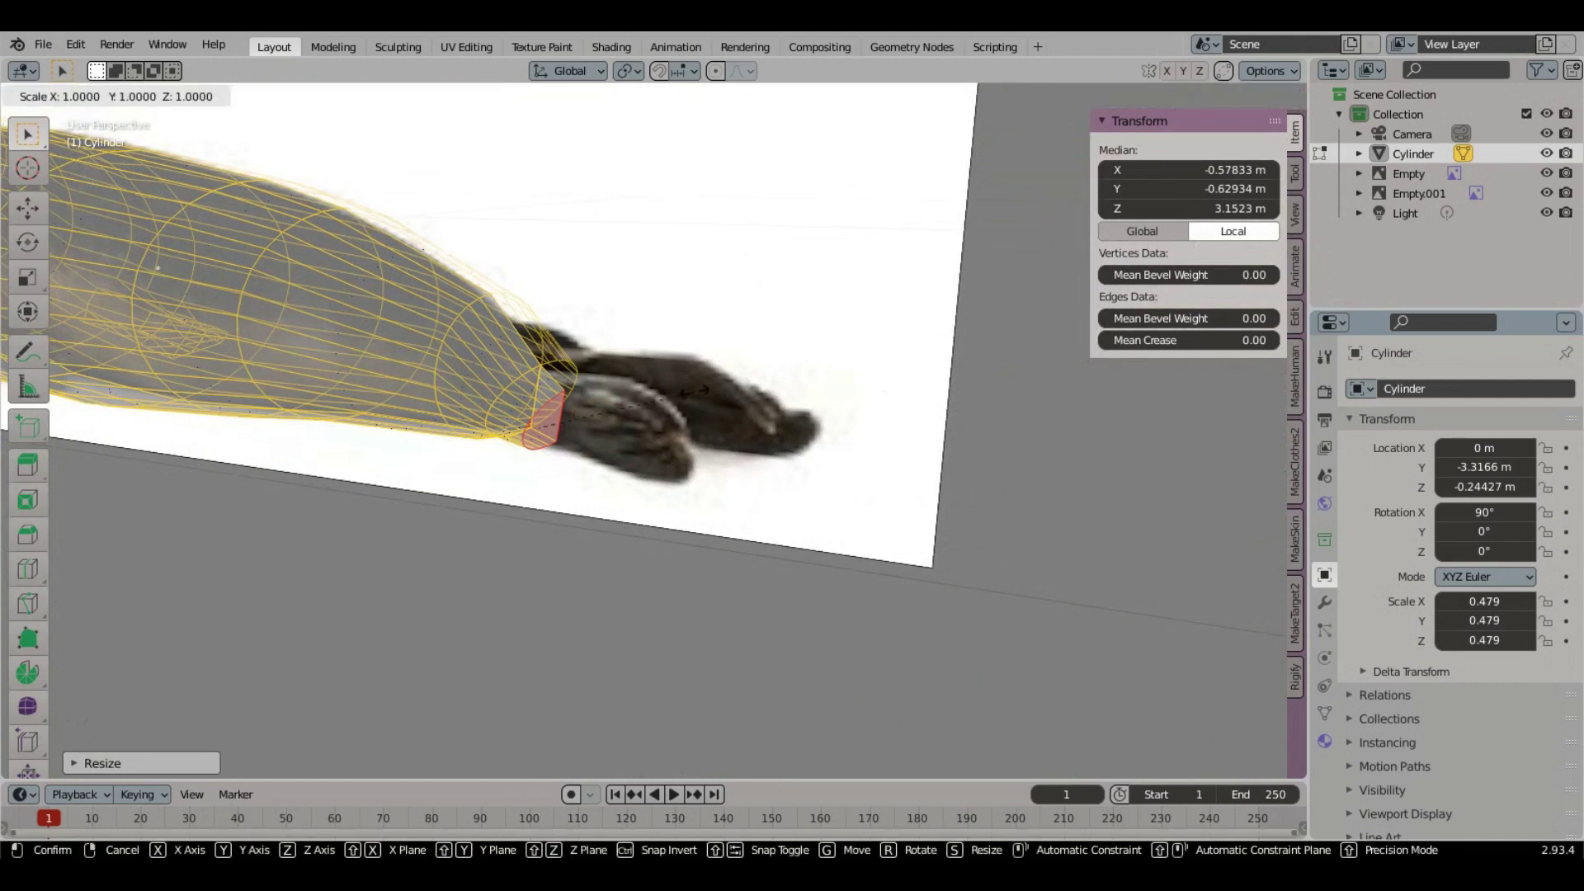
pyautogui.press('z')
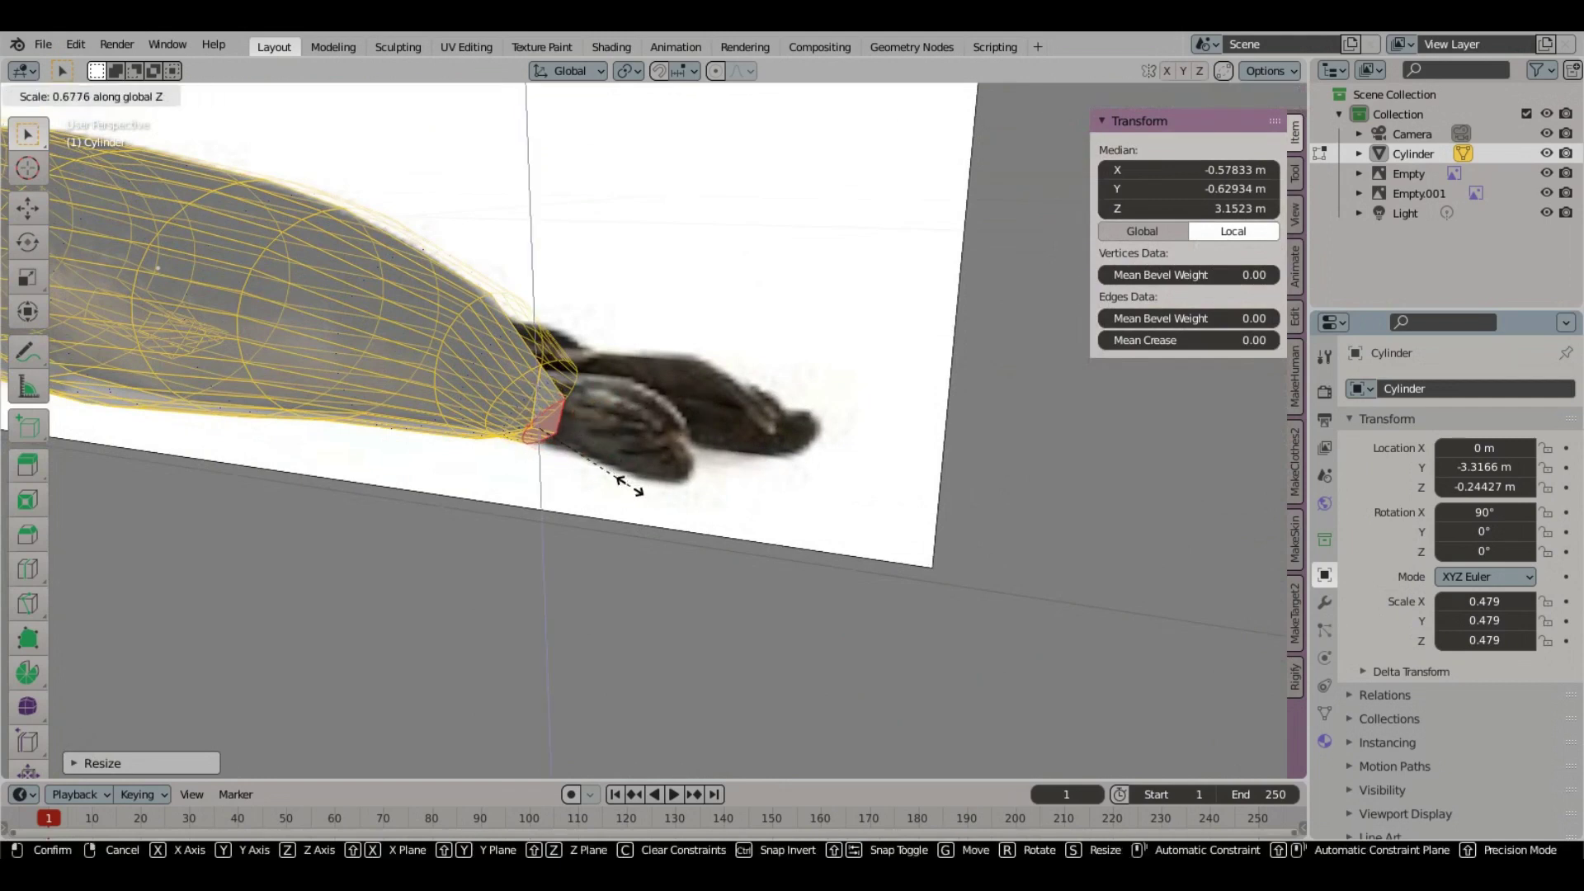
pyautogui.click(621, 504)
# Step: In side view, move the flipper's end face back toward the body and scale it about 1.2 along Z
pyautogui.moveTo(620, 503); pyautogui.dragTo(541, 482, button='middle')
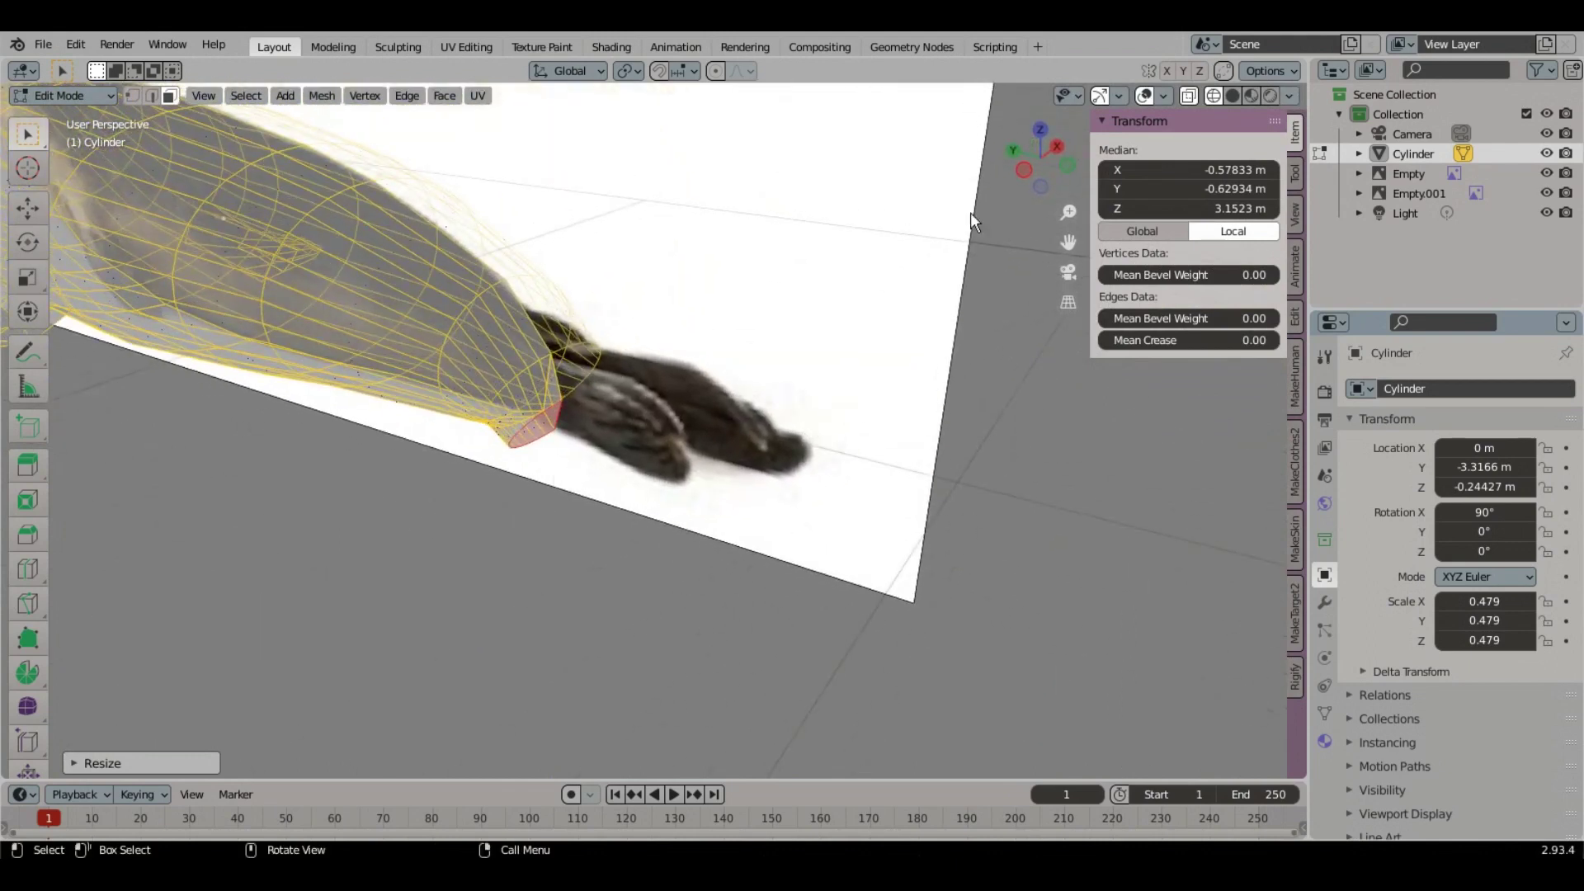
pyautogui.click(1024, 170)
pyautogui.scroll(2, 628, 417)
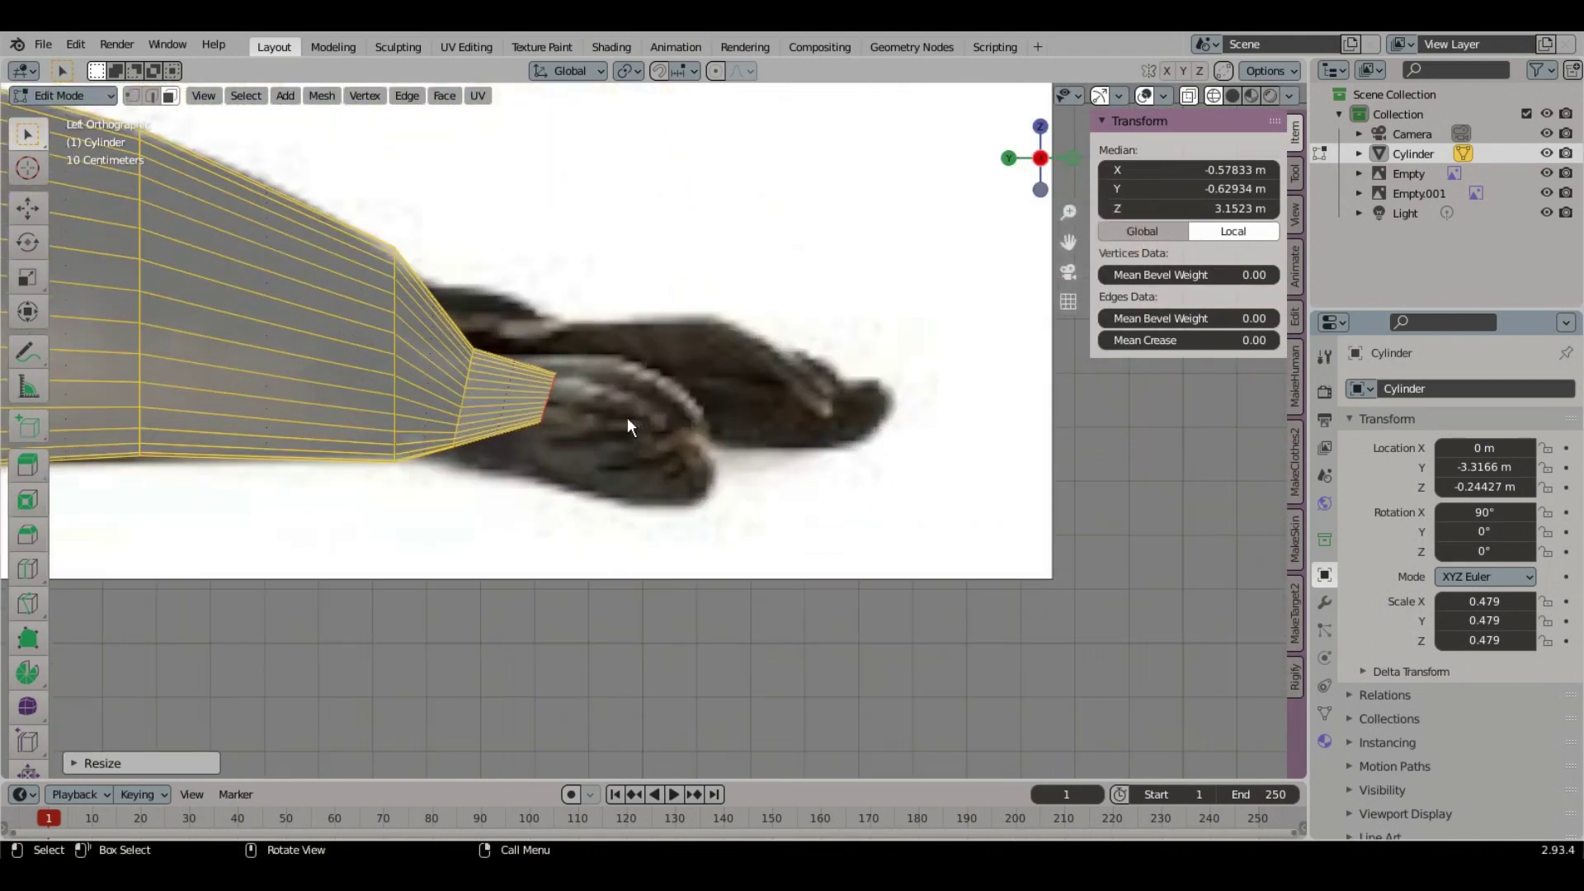
pyautogui.press('g')
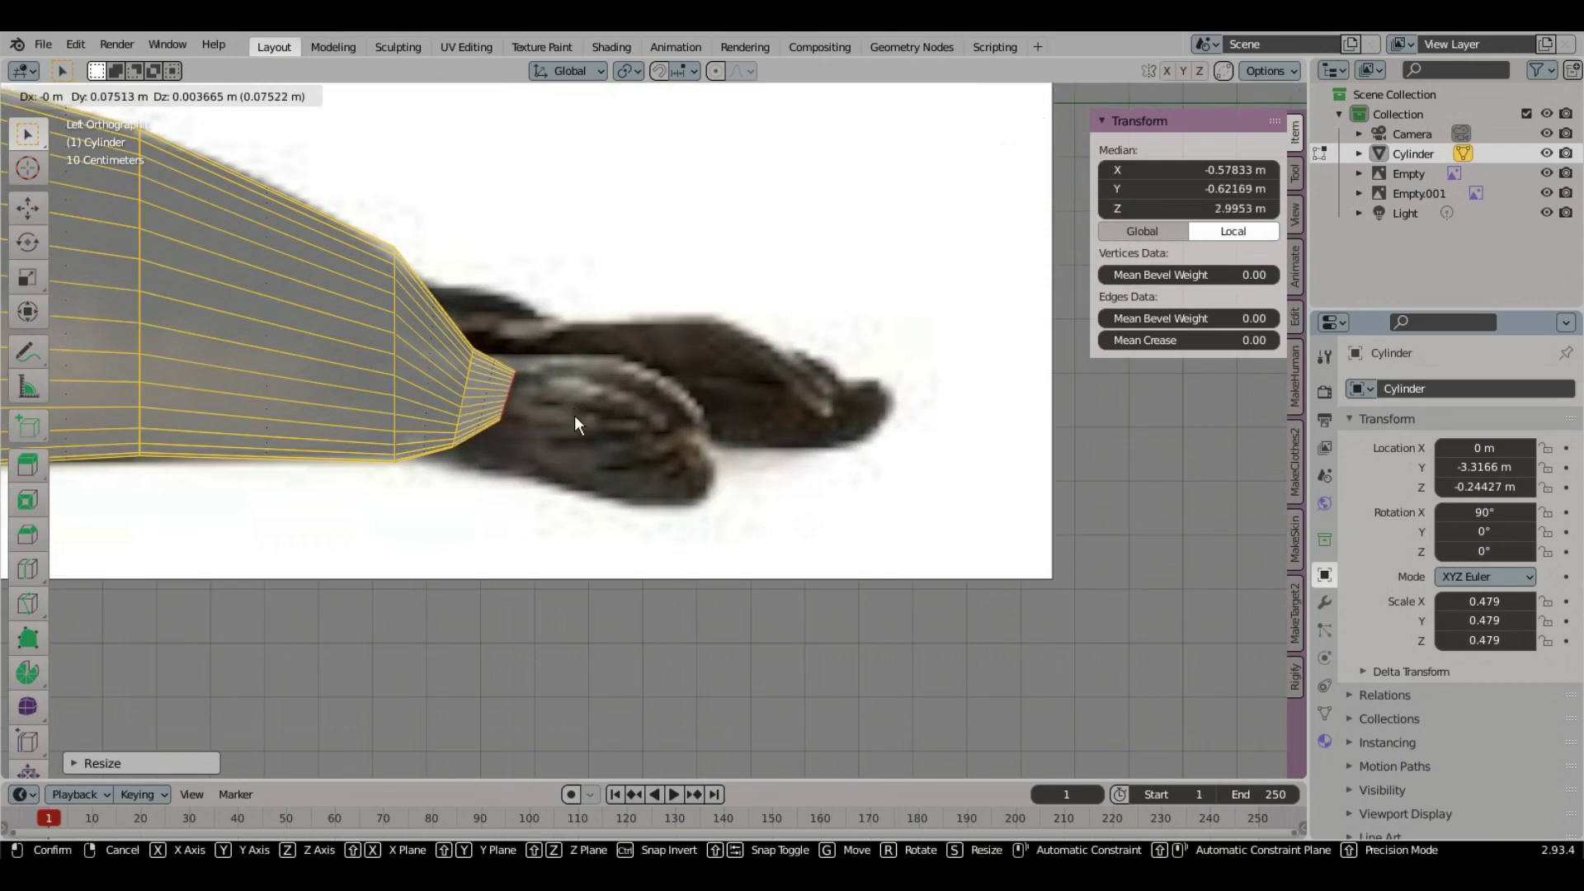
pyautogui.click(563, 428)
pyautogui.press('s')
pyautogui.press('z')
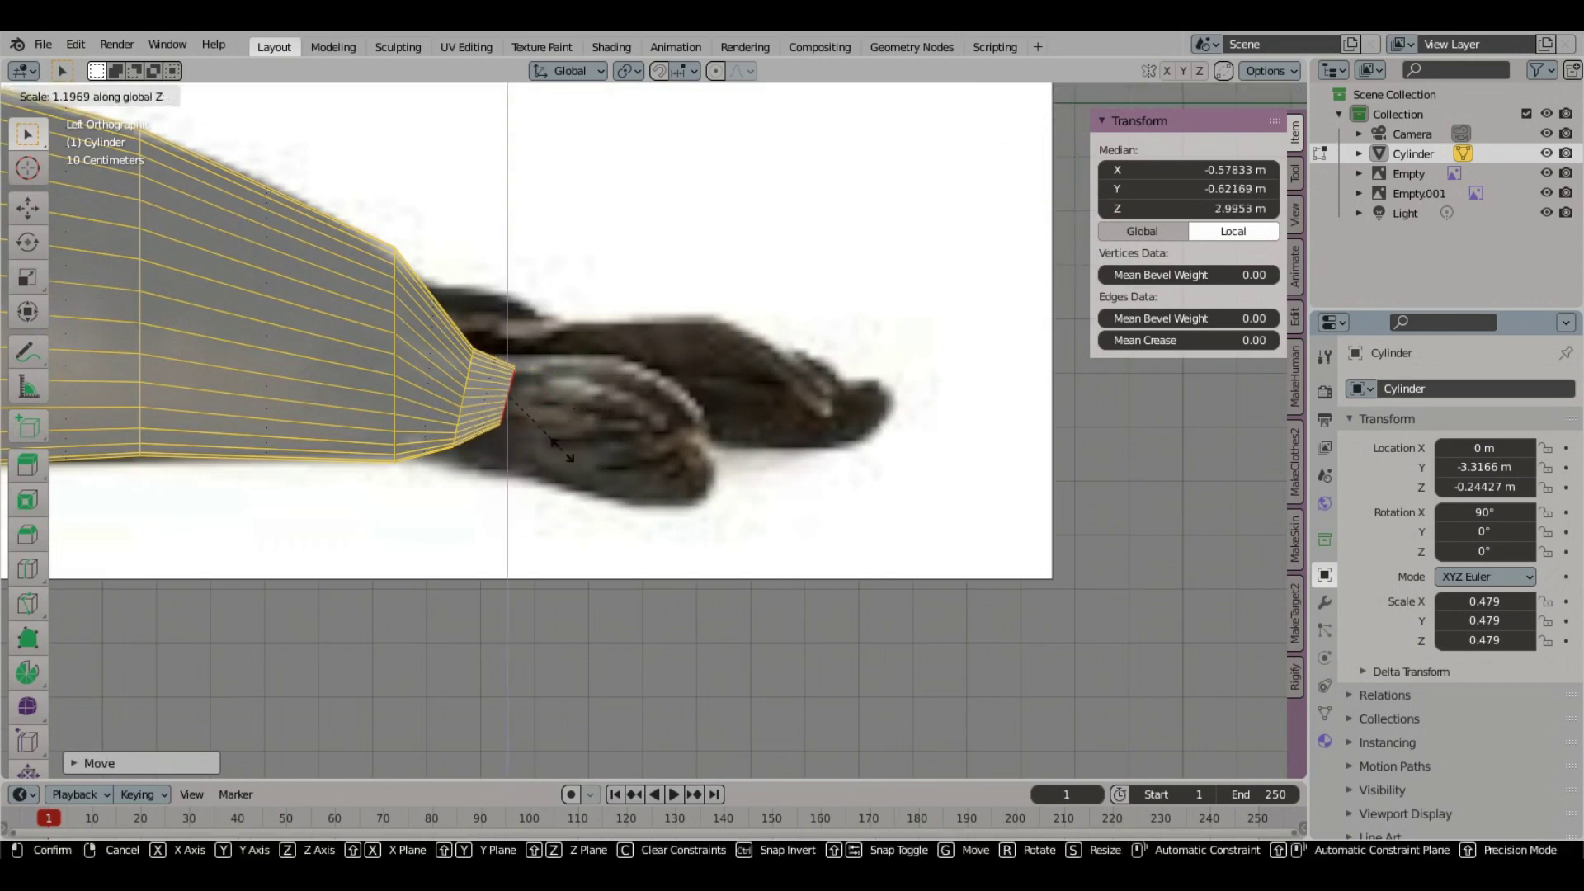
pyautogui.click(562, 448)
# Step: Enlarge the flipper's end face uniformly by about 1.55 and move it down to follow the near flipper in the reference
pyautogui.press('z')
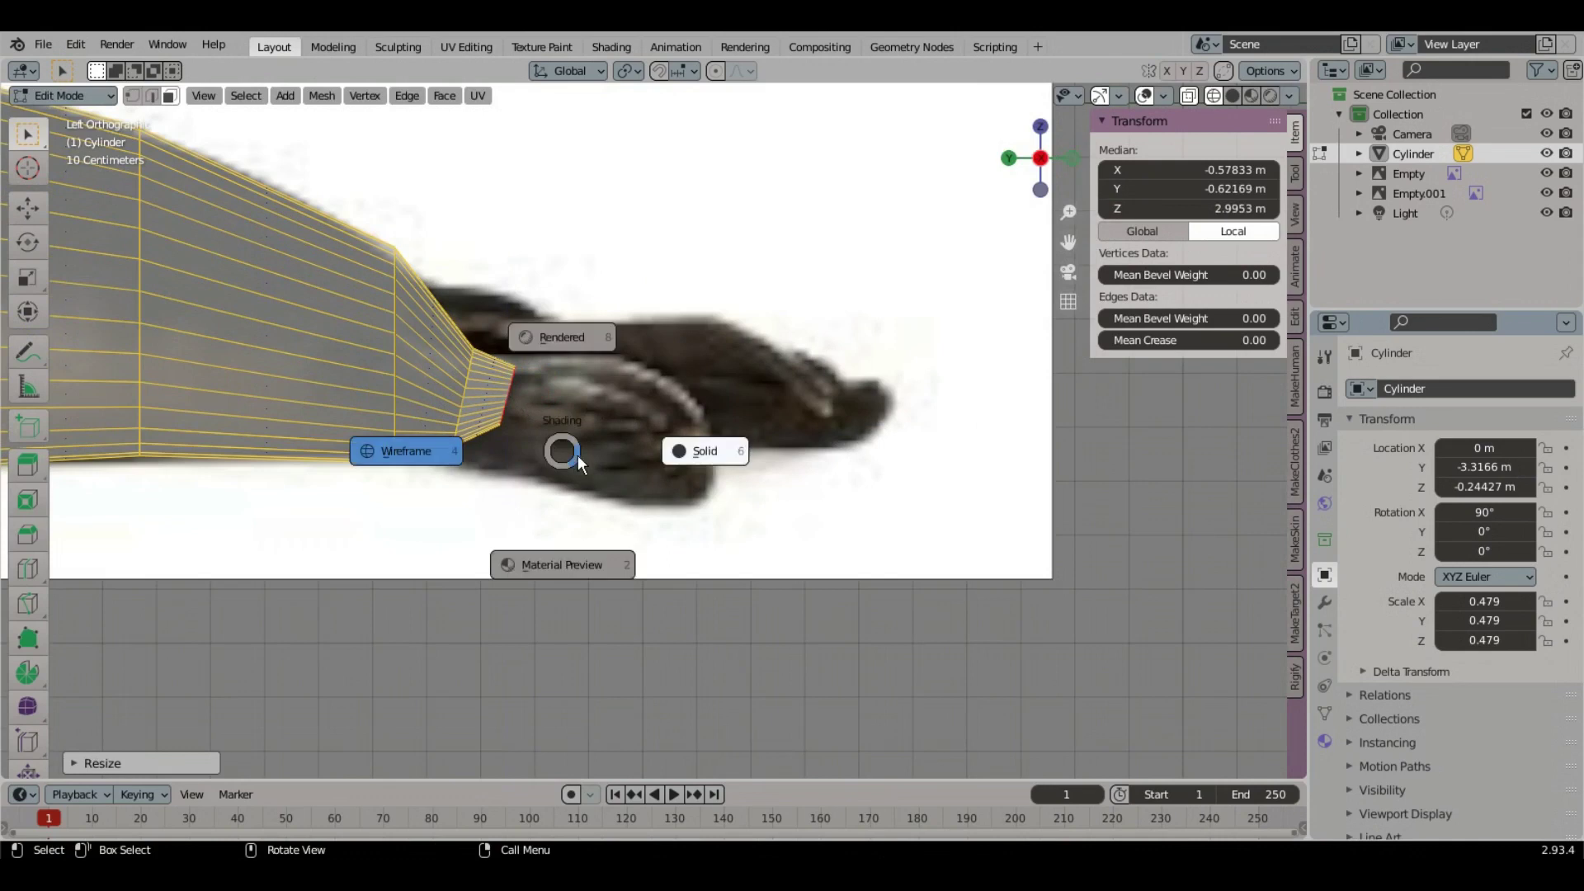
pyautogui.press('Escape')
pyautogui.press('s')
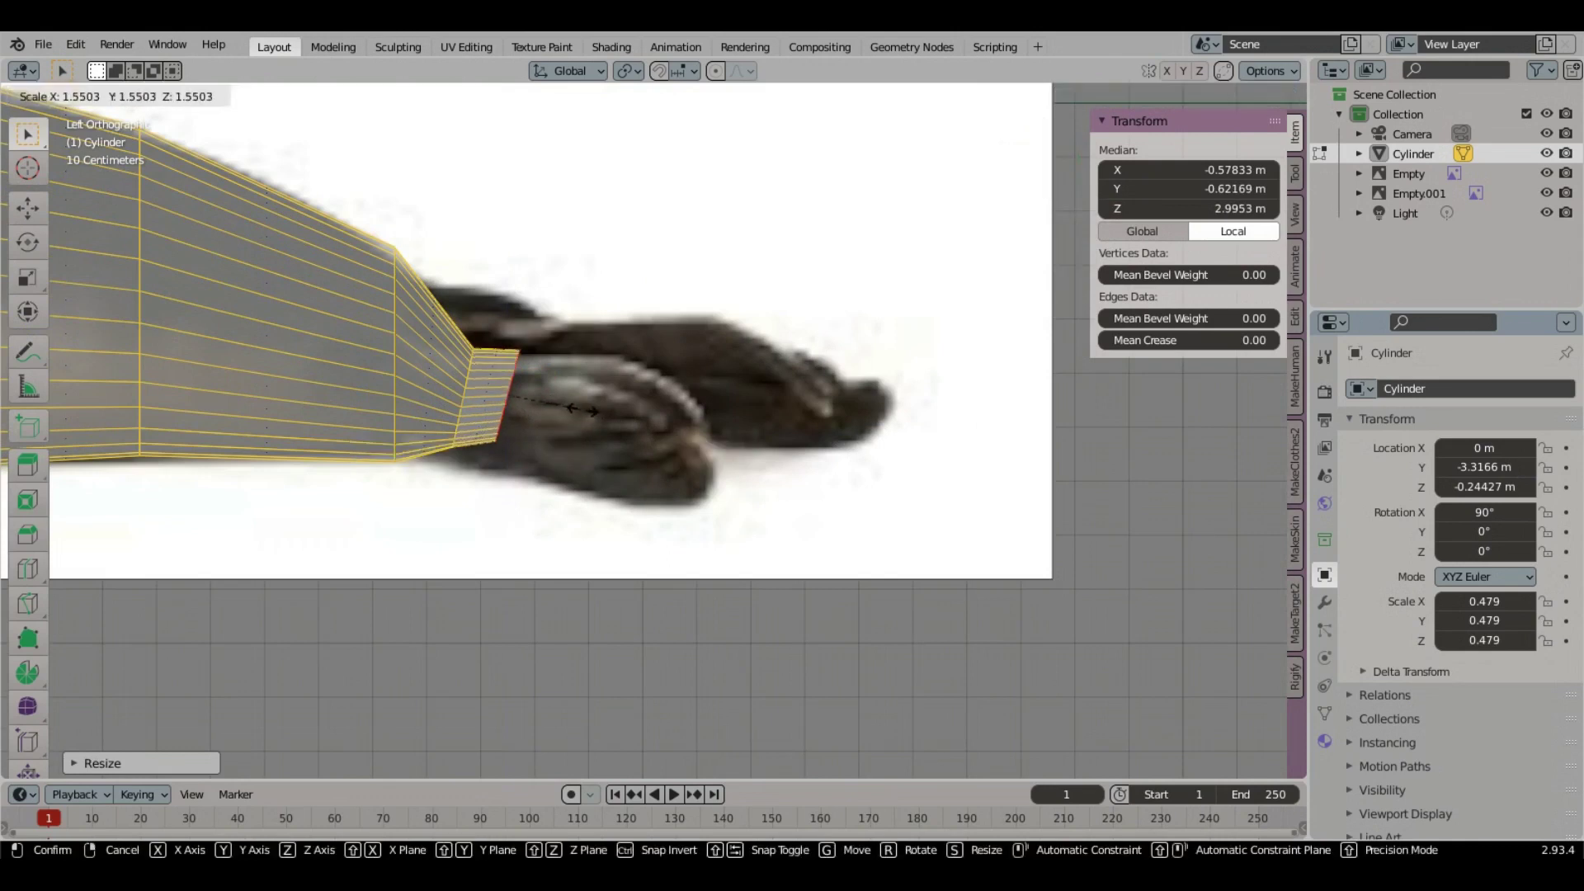
pyautogui.click(586, 410)
pyautogui.press('g')
pyautogui.click(588, 434)
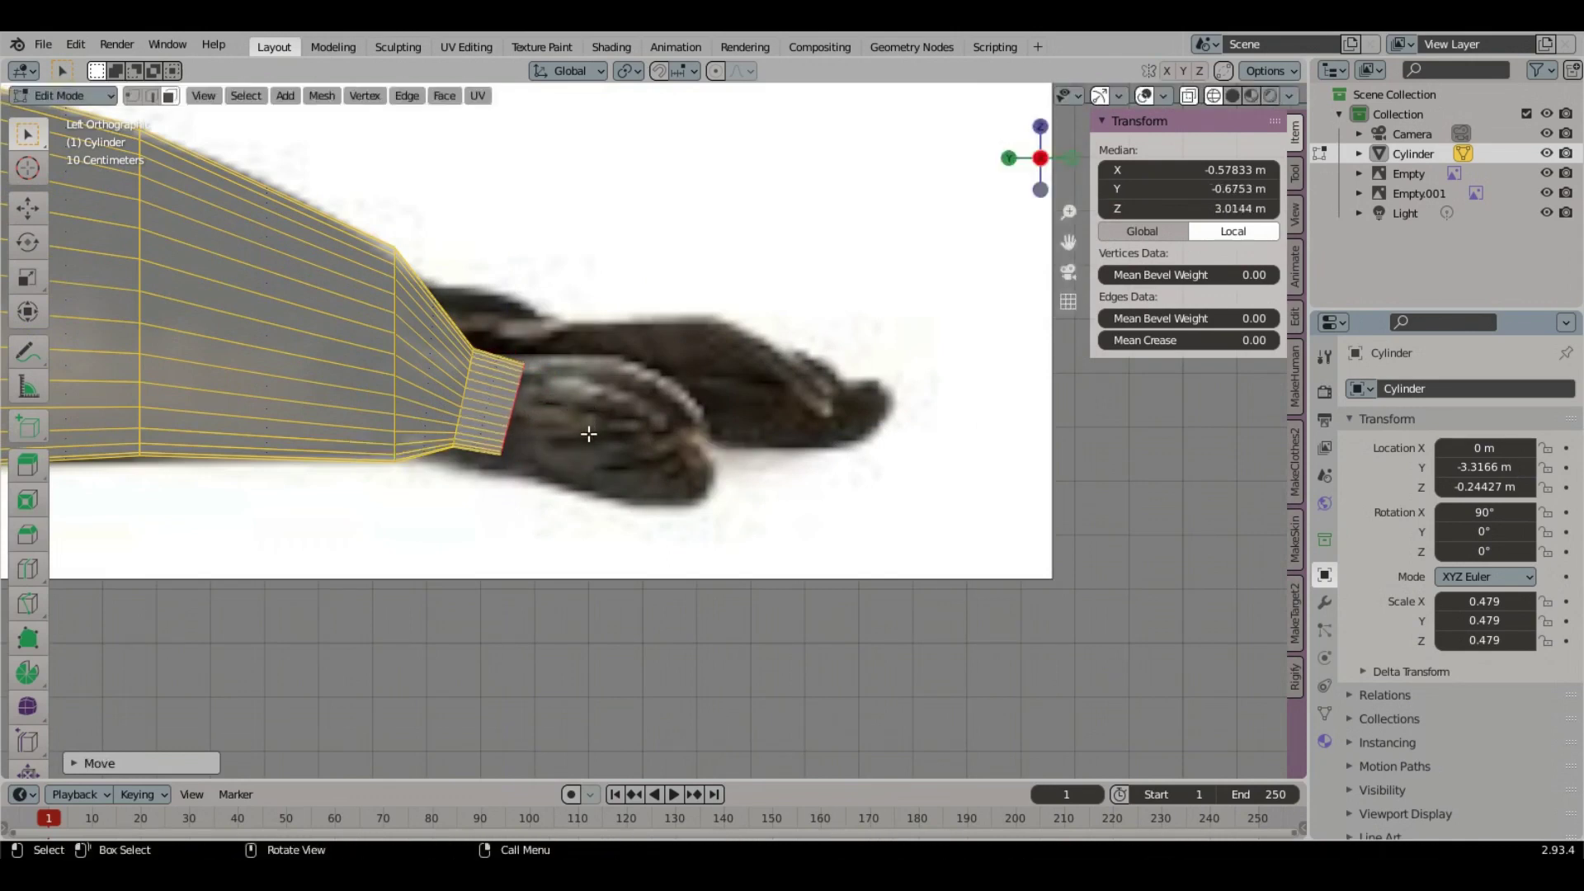
# Step: Extrude the flipper's end face about 0.2 m along the reference flipper and adjust its position toward the tip
pyautogui.press('e')
pyautogui.click(692, 435)
pyautogui.press('g')
pyautogui.click(699, 427)
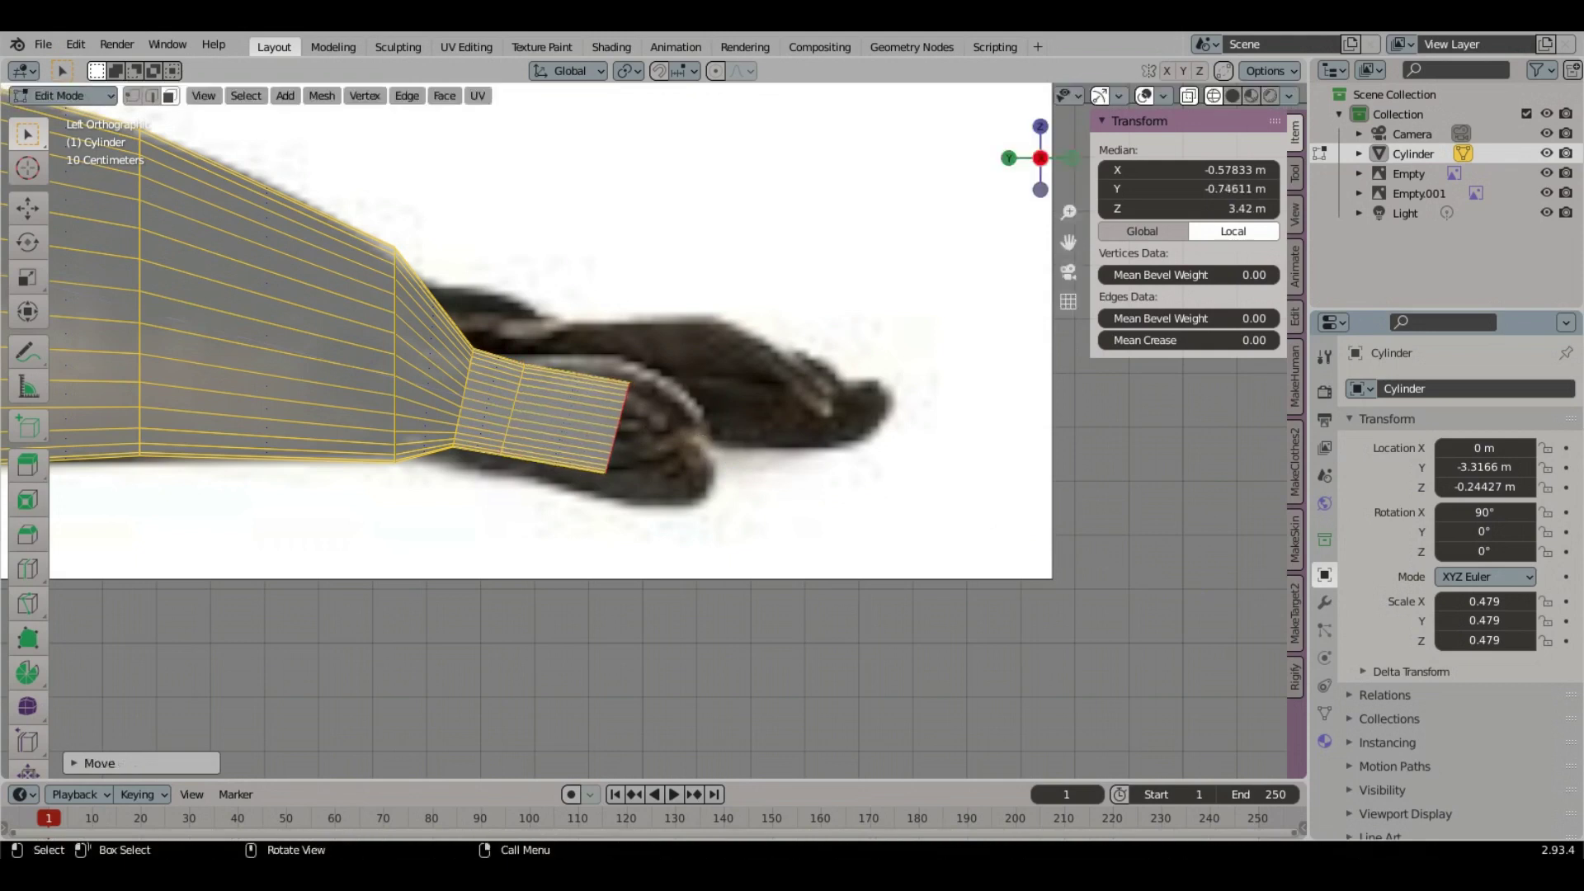
# Step: Shrink the flipper's end face and move it about 0.07 m toward the tip of the reference flipper
pyautogui.press('s')
pyautogui.click(686, 454)
pyautogui.press('g')
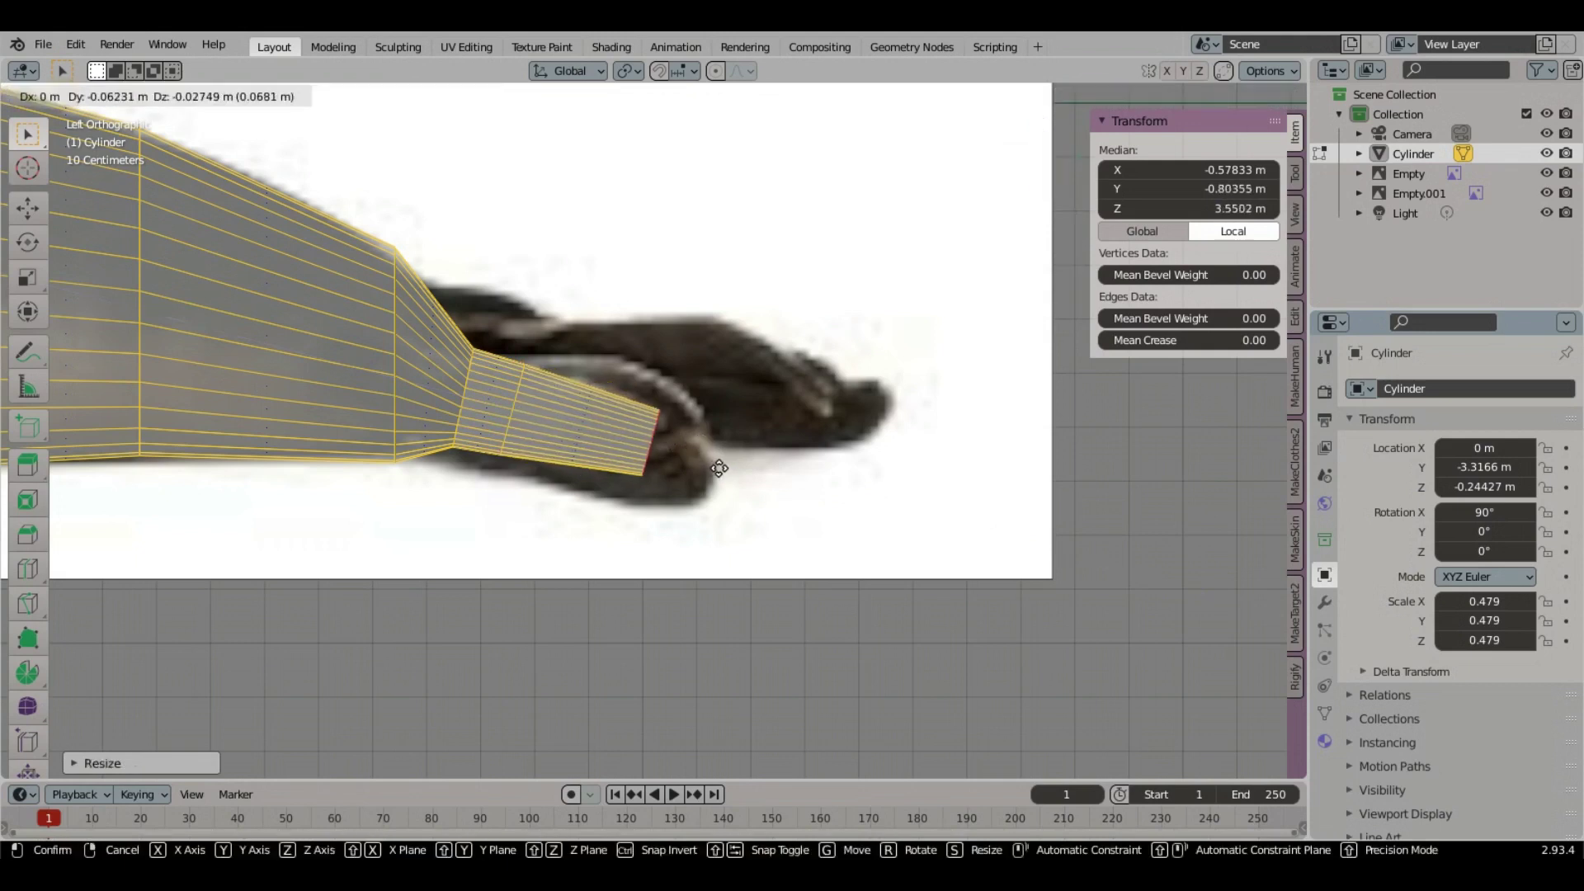
pyautogui.click(720, 468)
# Step: Extrude the flipper's end face again toward the tip of the near reference flipper and nudge it into position
pyautogui.press('e')
pyautogui.click(780, 496)
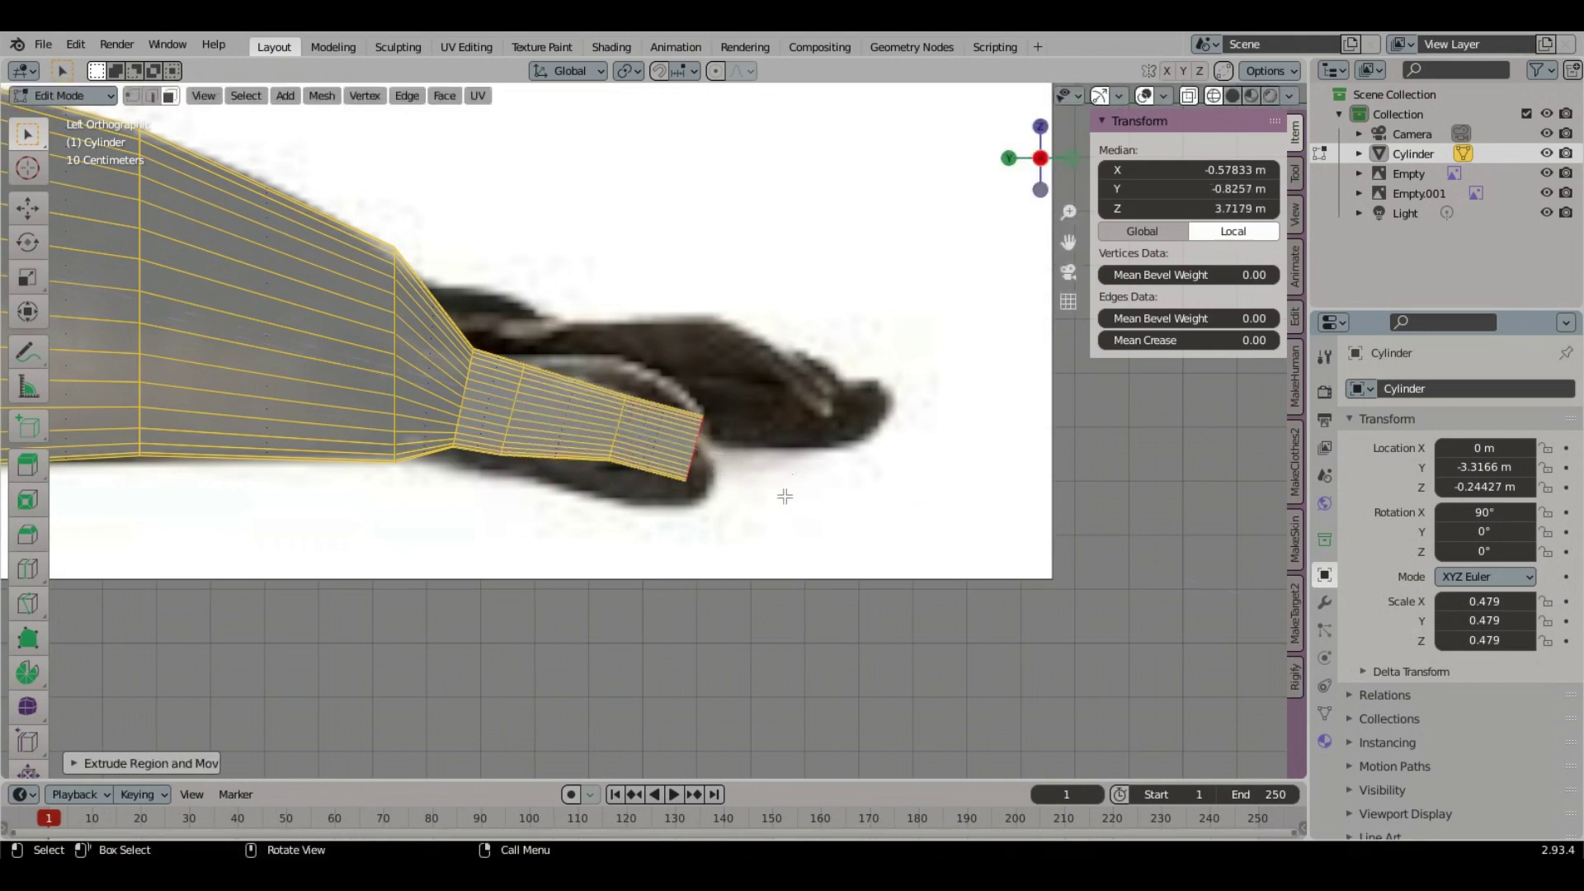
pyautogui.press('g')
pyautogui.click(779, 494)
# Step: Switch to vertex selection and uniformly enlarge the flipper's two outermost vertex rings together
pyautogui.moveTo(817, 432); pyautogui.dragTo(414, 527, button='middle')
pyautogui.moveTo(604, 593); pyautogui.dragTo(616, 553, button='middle')
pyautogui.moveTo(616, 553); pyautogui.dragTo(394, 406)
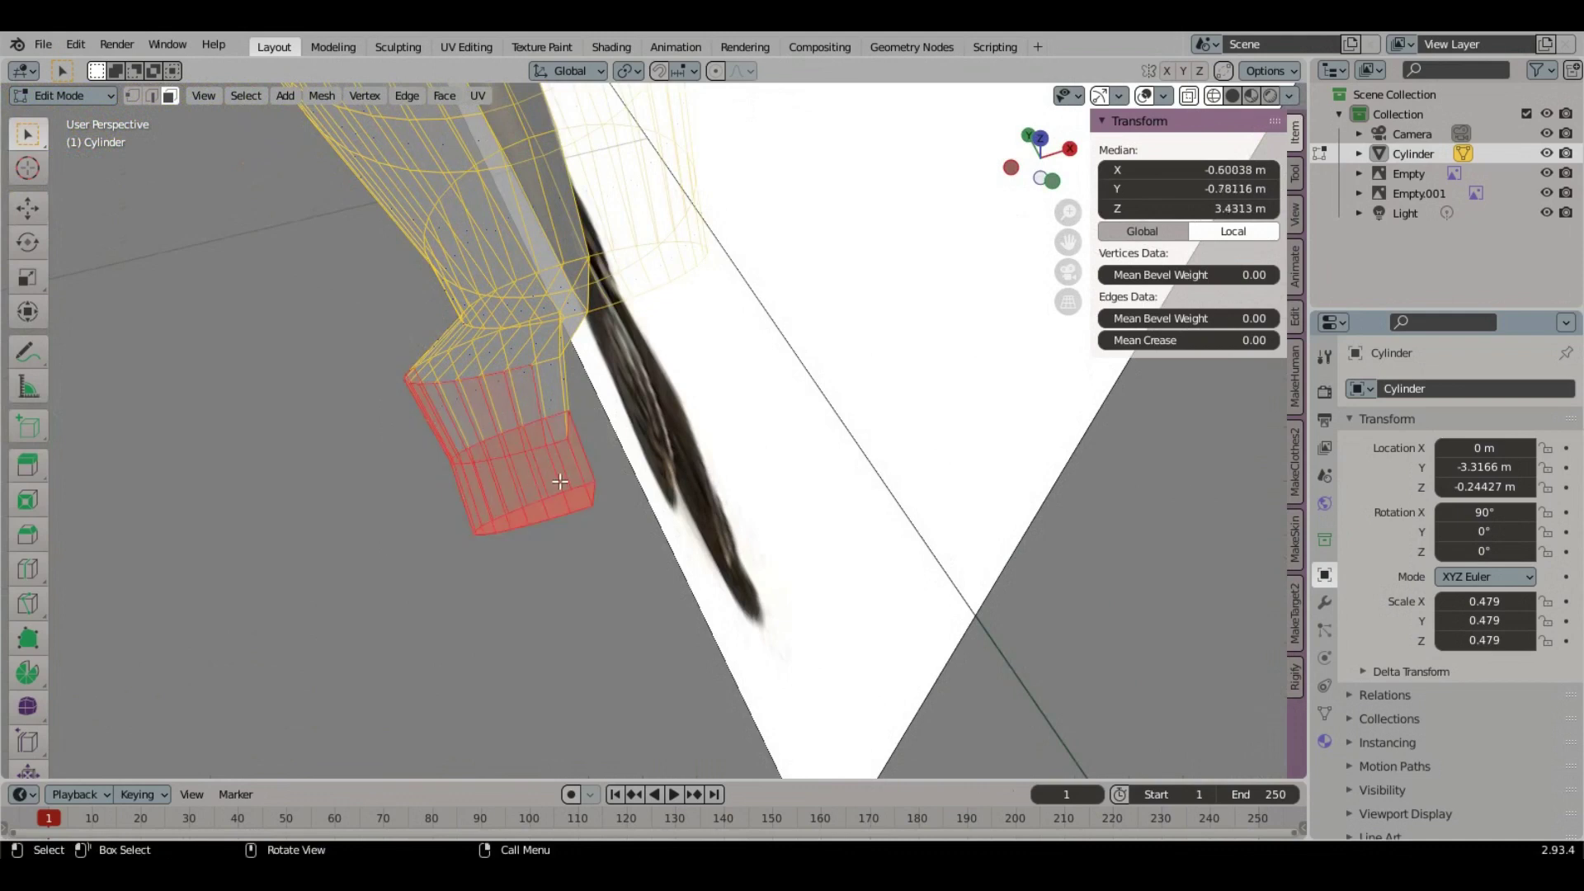
pyautogui.click(132, 96)
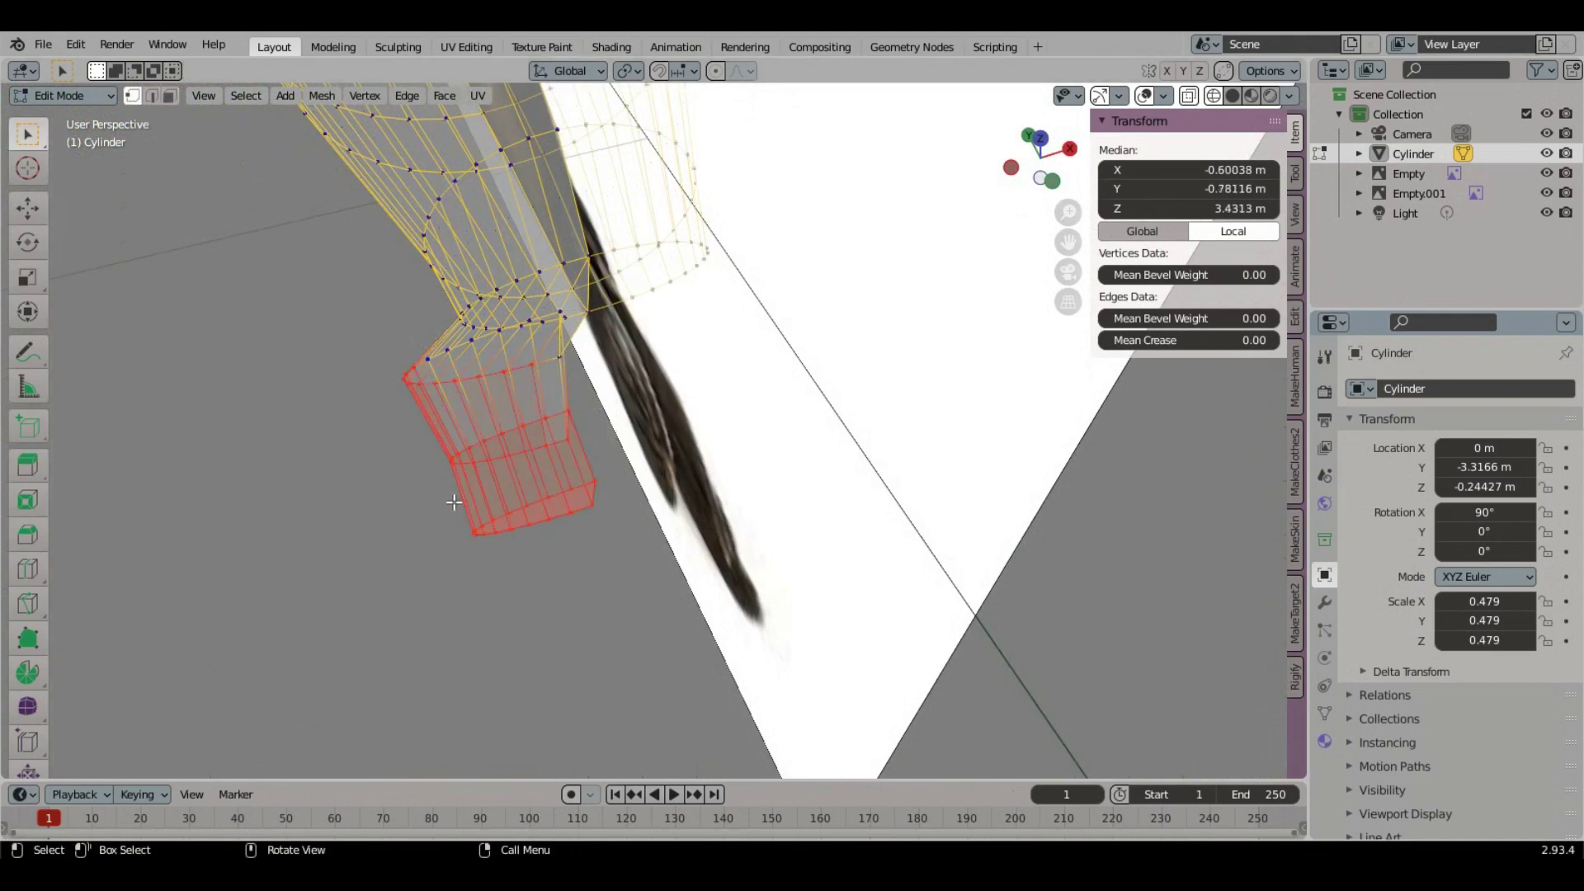
pyautogui.hotkey('alt', 'a')
pyautogui.moveTo(613, 538); pyautogui.dragTo(423, 427)
pyautogui.hotkey('alt', 'a')
pyautogui.moveTo(608, 566); pyautogui.dragTo(418, 407)
pyautogui.press('s')
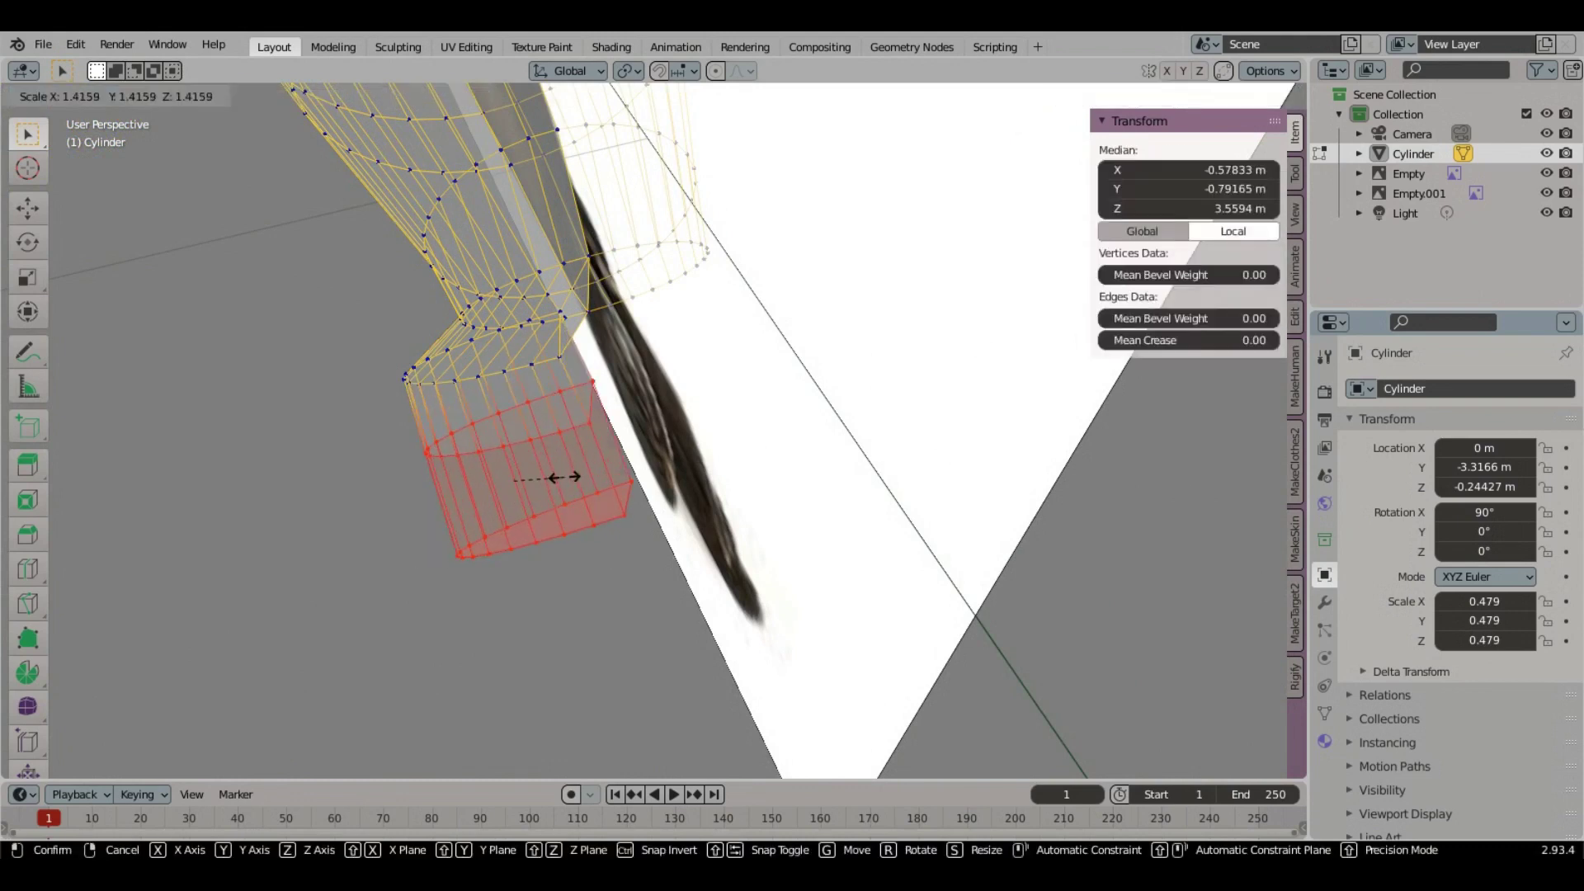
pyautogui.click(622, 533)
# Step: Select only the flipper's end ring and scale it down uniformly to narrow the tip
pyautogui.moveTo(623, 533)
pyautogui.mouseDown(button='middle')
pyautogui.moveTo(629, 548)
pyautogui.moveTo(613, 538)
pyautogui.mouseUp(button='middle')
pyautogui.moveTo(633, 543); pyautogui.dragTo(386, 453)
pyautogui.press('s')
pyautogui.click(600, 462)
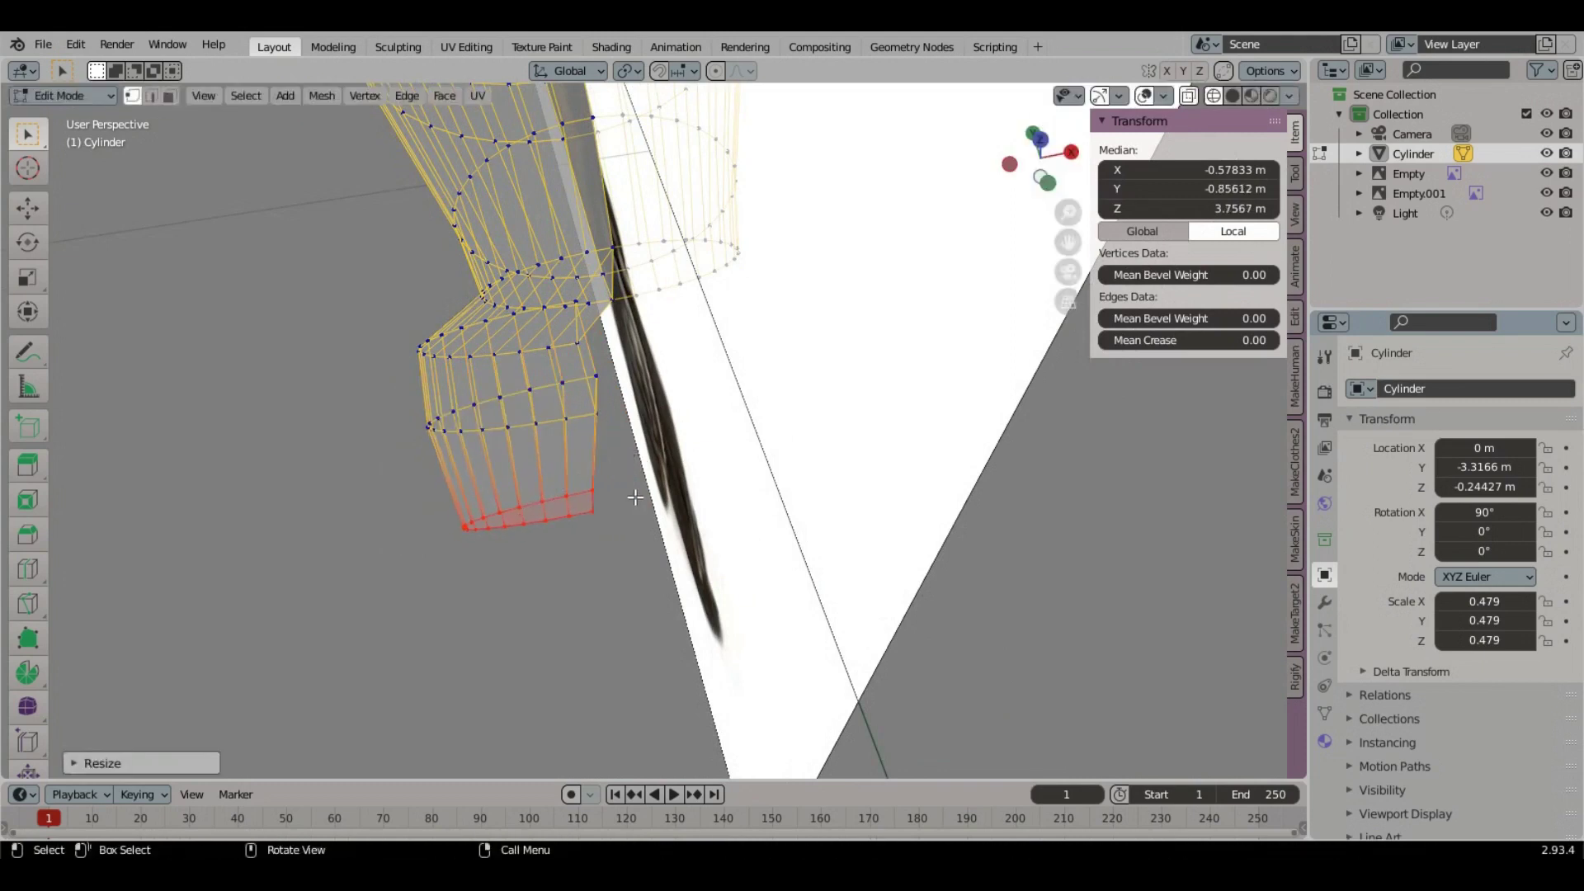
# Step: Try to move the flipper's end ring freely away from the body's centreline
pyautogui.press('g')
pyautogui.click(596, 498)
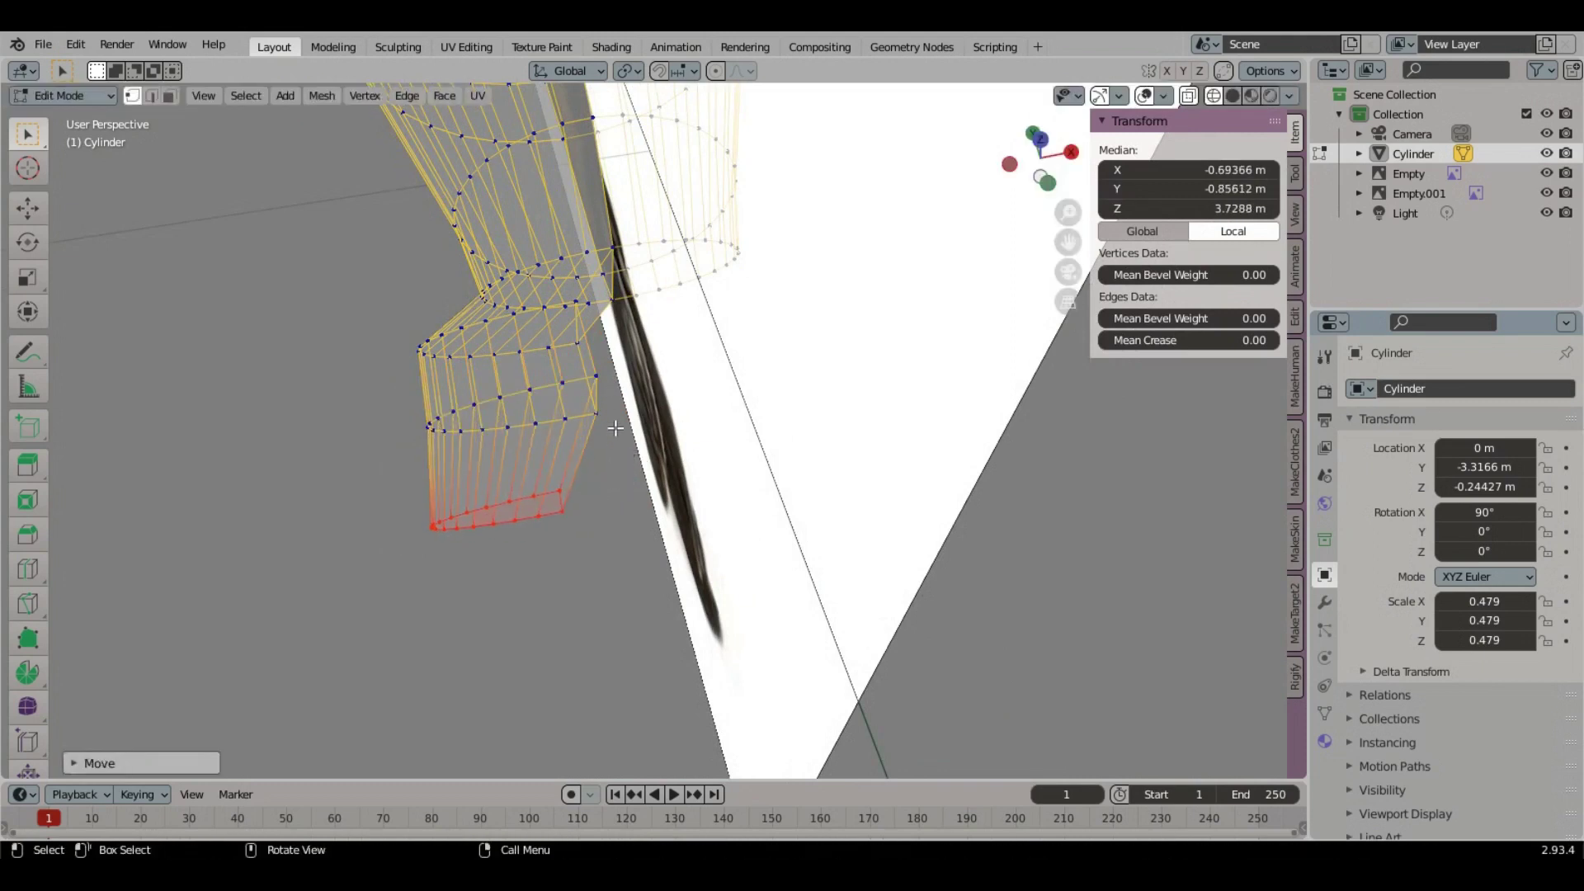
pyautogui.moveTo(613, 431); pyautogui.dragTo(633, 478)
pyautogui.hotkey('ctrl', 'z')
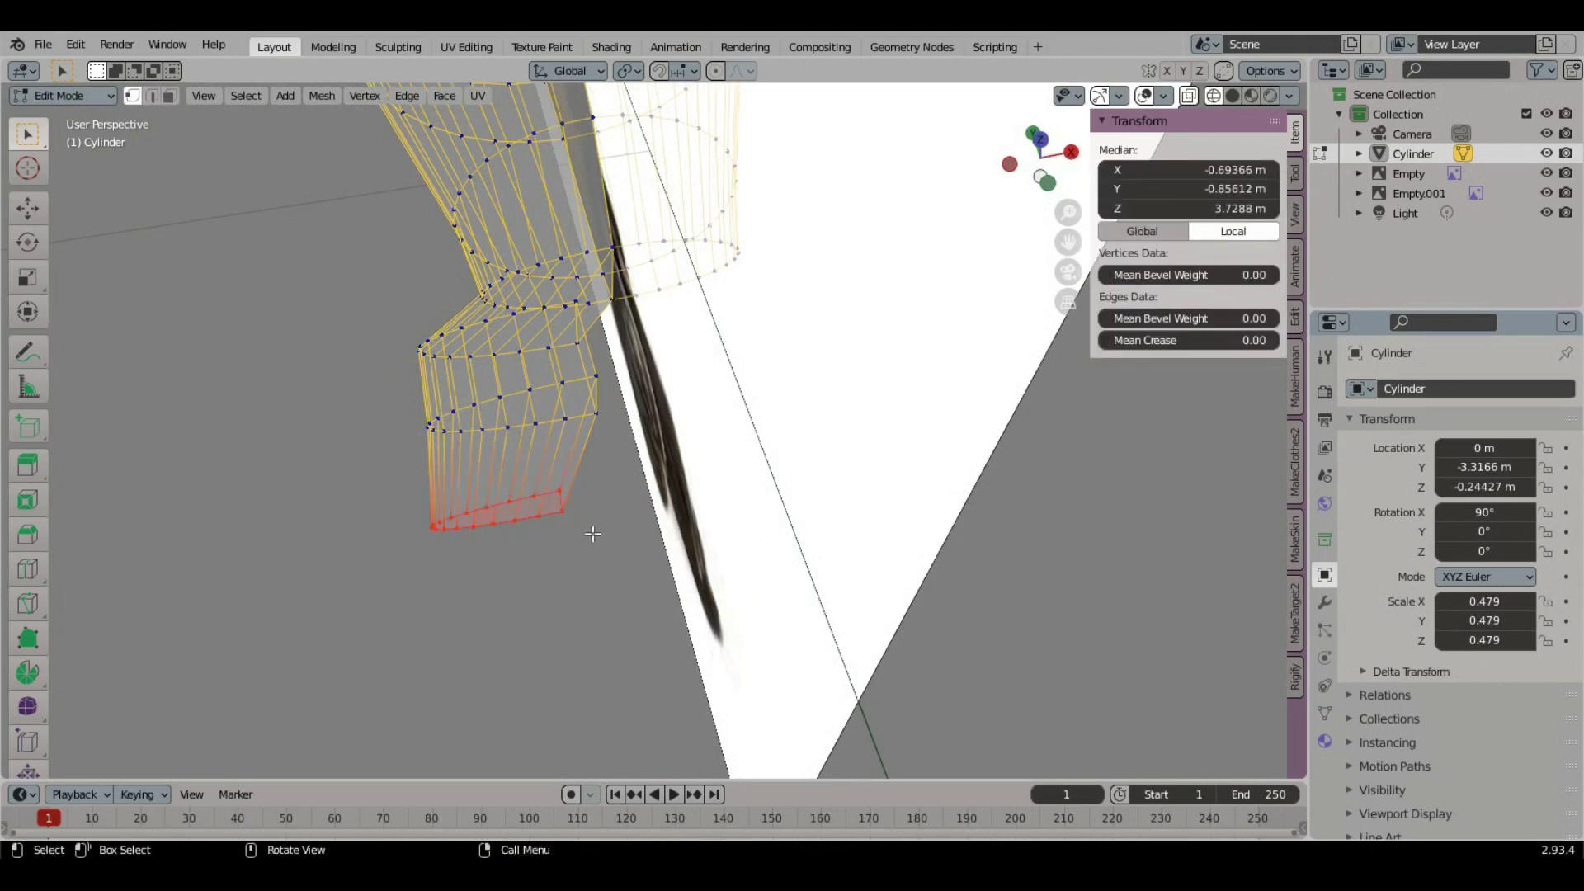
pyautogui.moveTo(622, 552); pyautogui.dragTo(388, 478)
pyautogui.press('g')
pyautogui.click(588, 452)
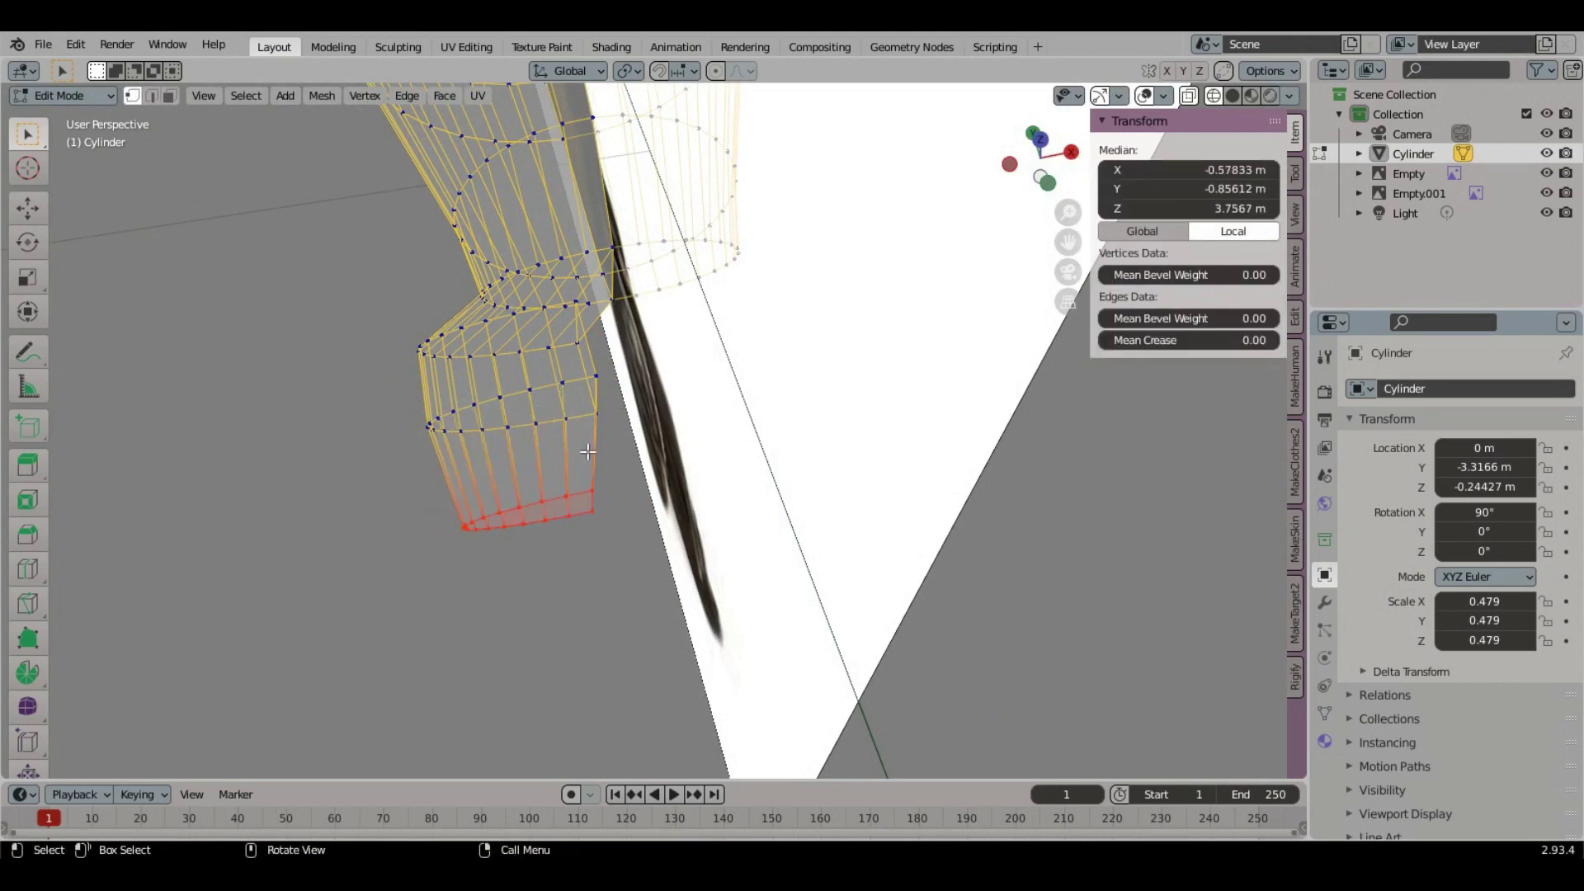
# Step: Move the flipper's end ring outward along X, then in top view shift the ring before it about 0.09 m outward along X
pyautogui.press('g')
pyautogui.click(594, 537)
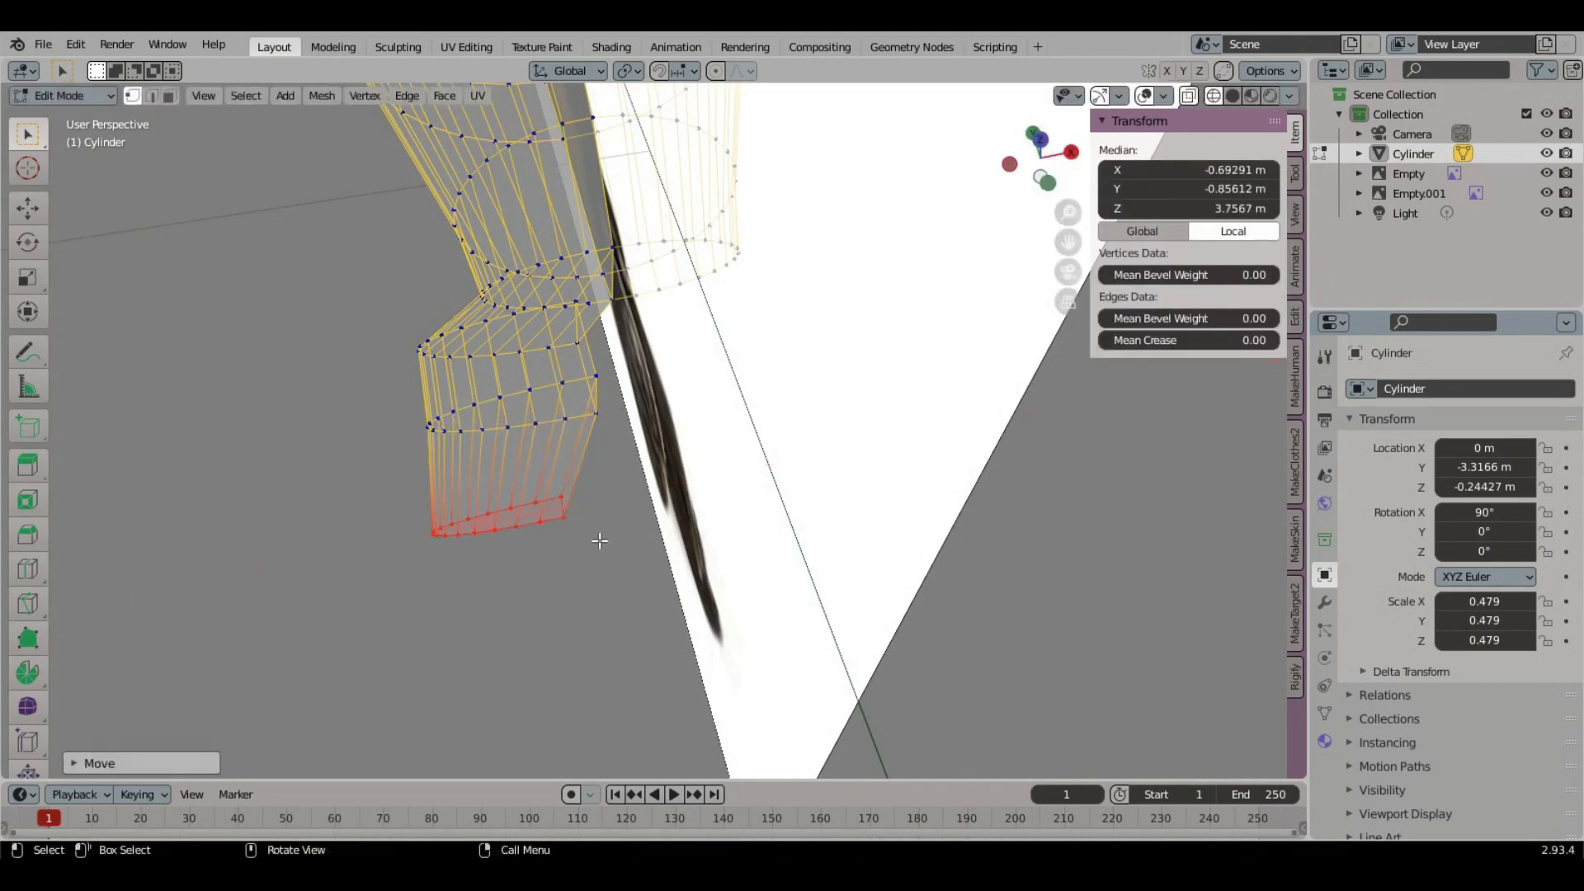
pyautogui.moveTo(594, 537); pyautogui.dragTo(685, 451, button='middle')
pyautogui.moveTo(578, 644)
pyautogui.mouseDown(button='middle')
pyautogui.moveTo(548, 647)
pyautogui.moveTo(617, 609)
pyautogui.moveTo(636, 647)
pyautogui.moveTo(619, 647)
pyautogui.mouseUp(button='middle')
pyautogui.press('b')
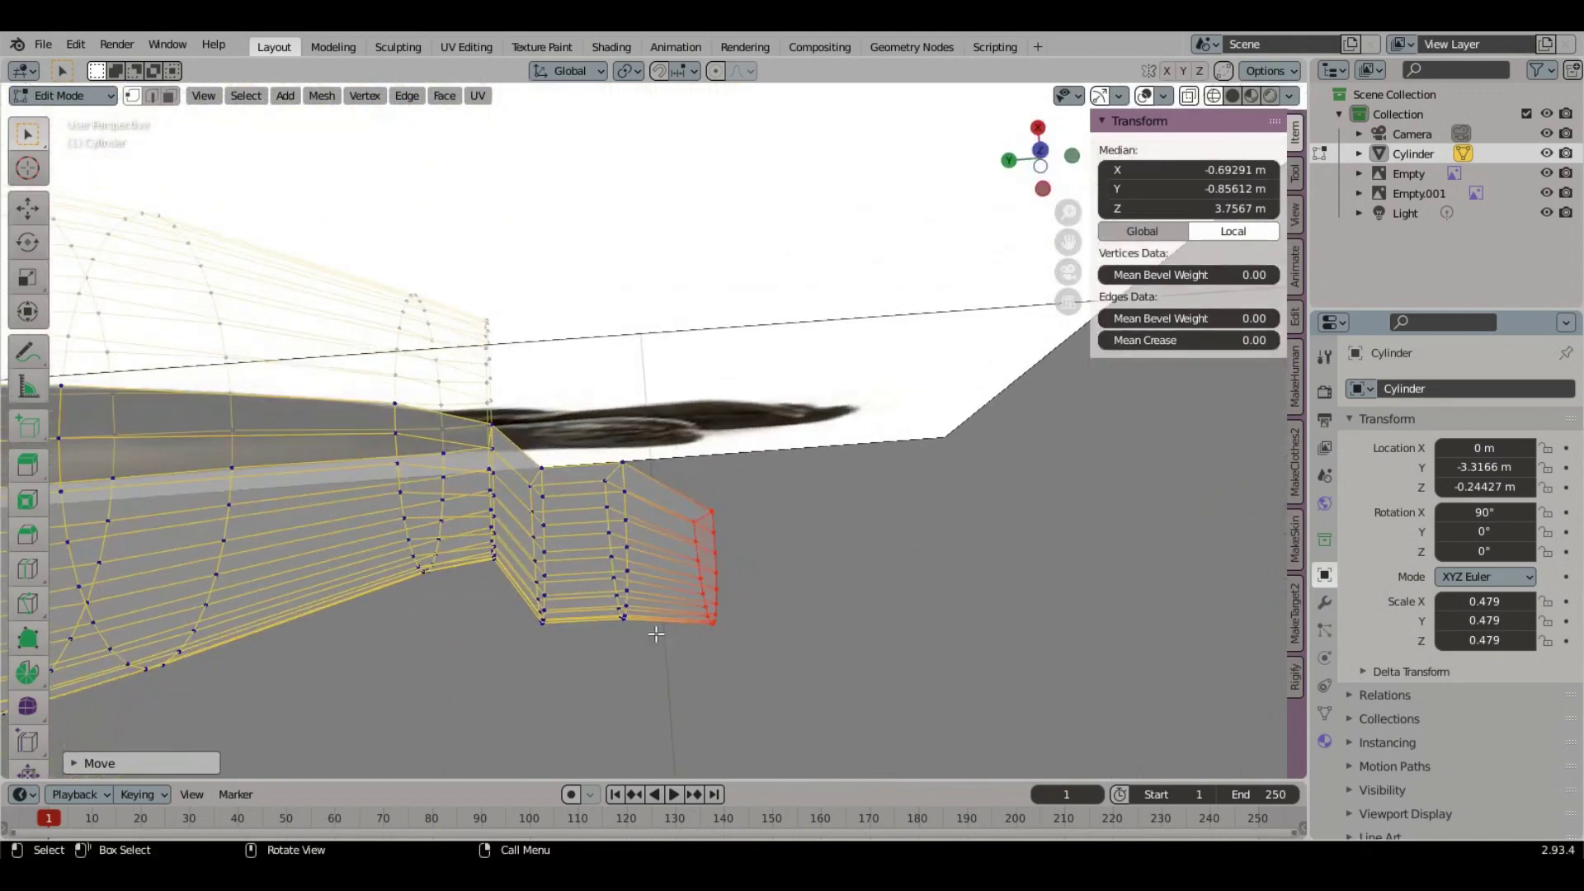
pyautogui.moveTo(664, 637); pyautogui.dragTo(583, 459)
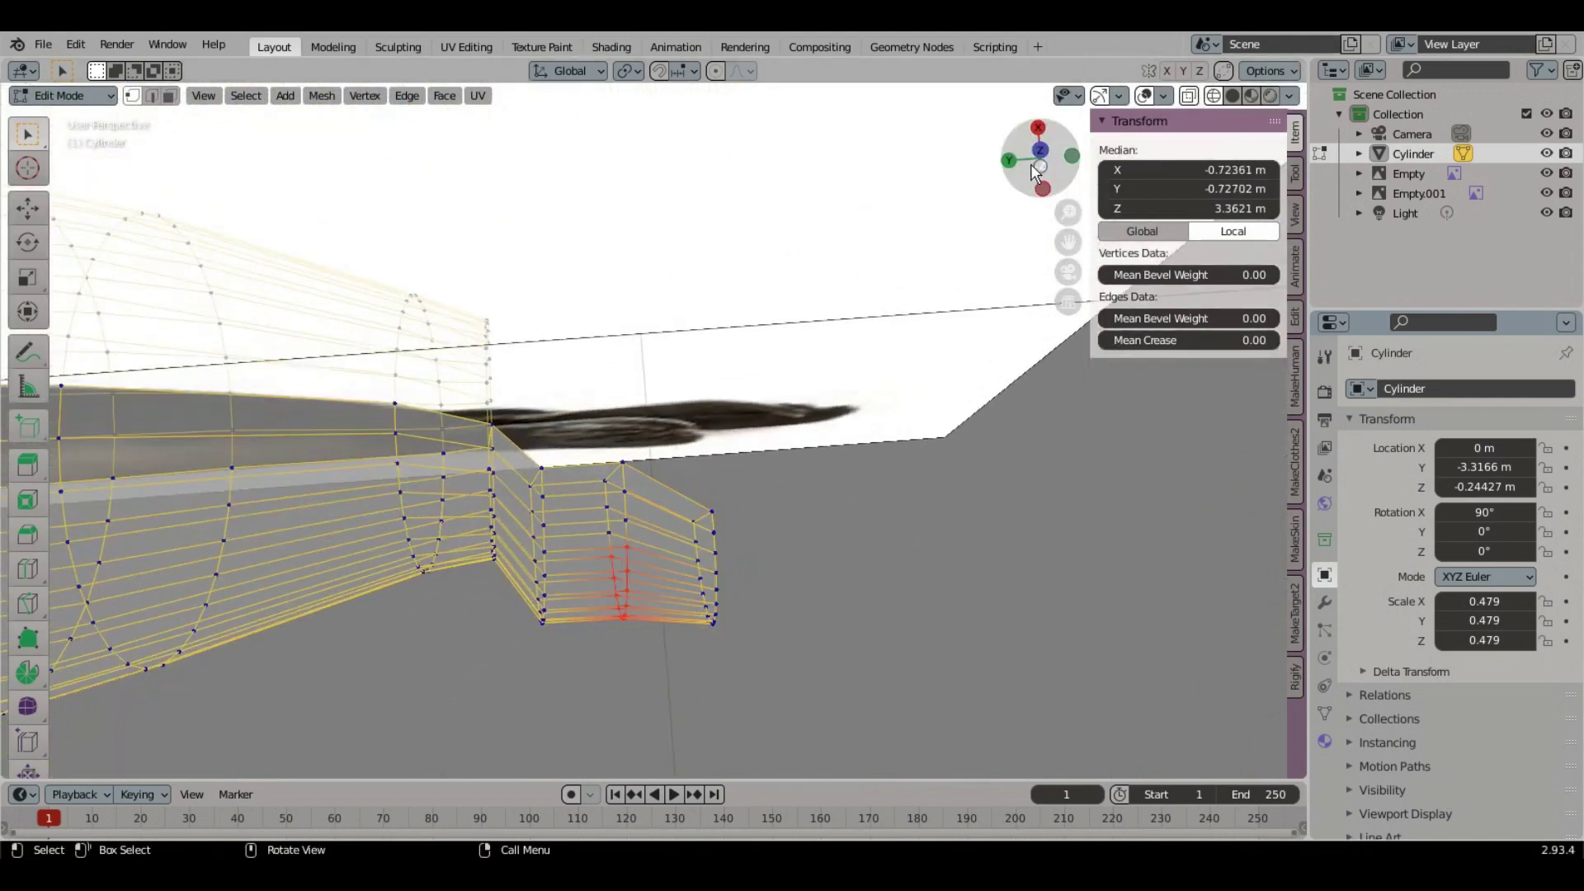
pyautogui.click(1040, 153)
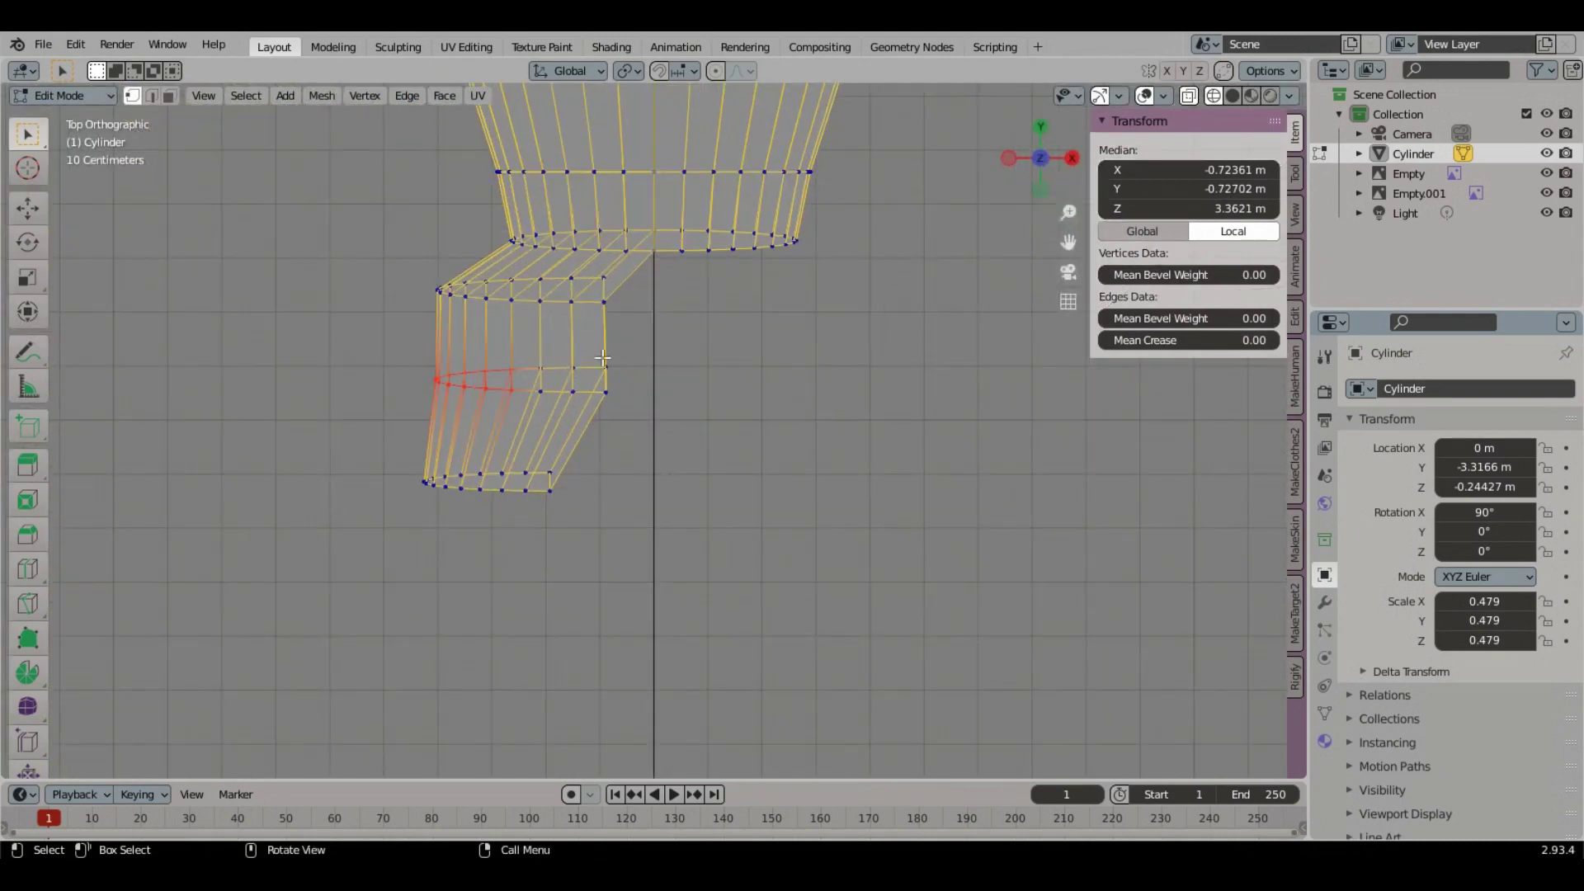
pyautogui.keyDown('shift'); pyautogui.moveTo(603, 358); pyautogui.dragTo(683, 419, button='middle'); pyautogui.keyUp('shift')
pyautogui.press('b')
pyautogui.moveTo(488, 406); pyautogui.dragTo(488, 406)
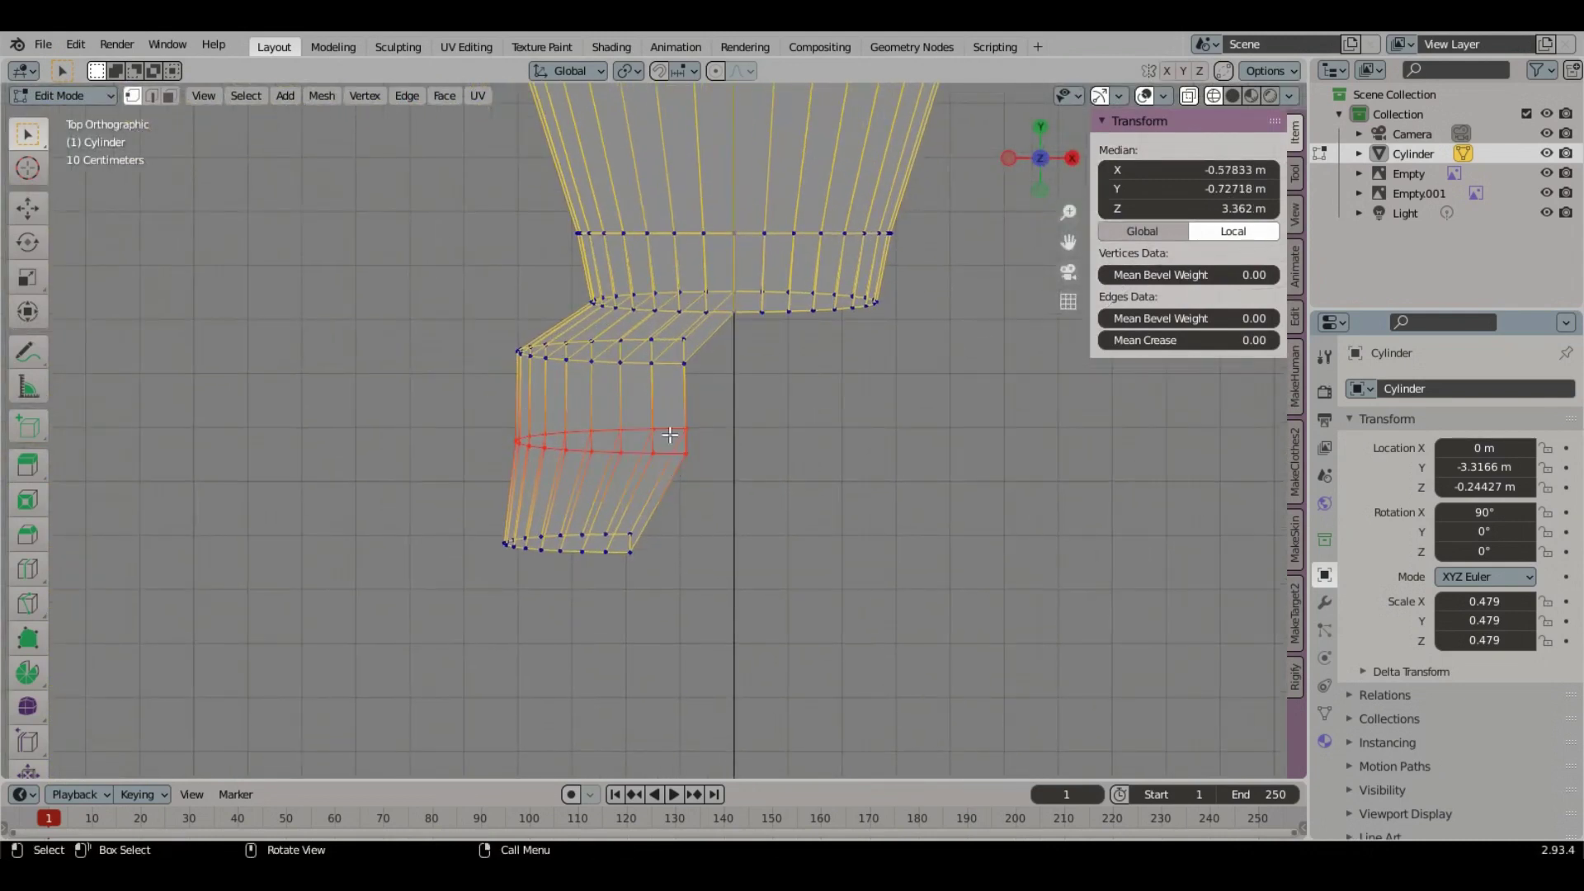
pyautogui.press('g')
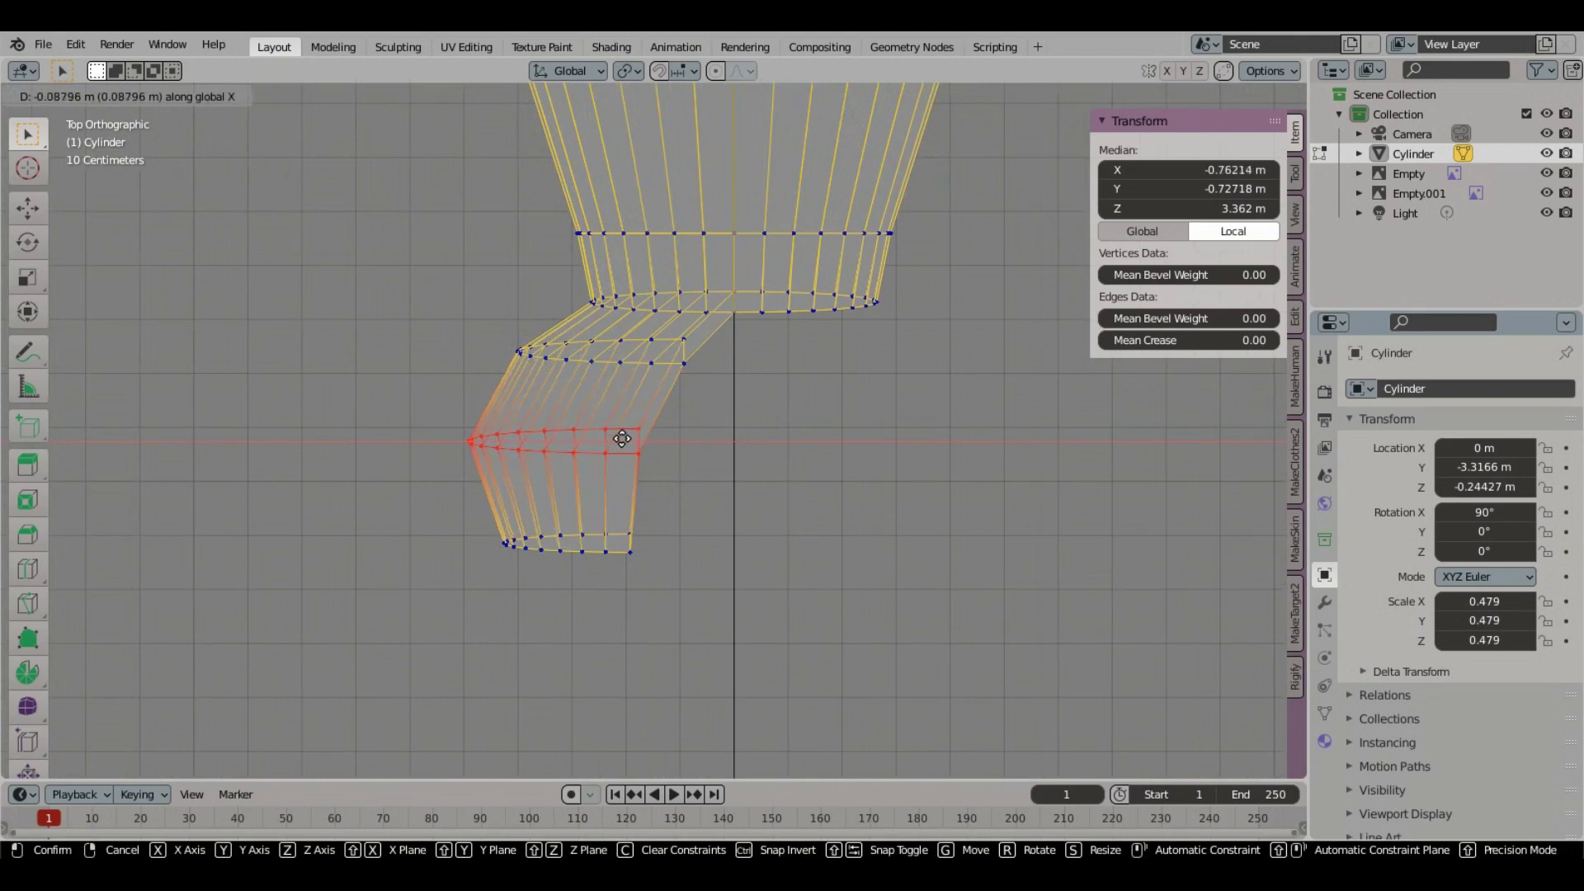
pyautogui.click(622, 438)
# Step: Select the flipper's end ring in top view and move it about 0.12 m outward along X
pyautogui.press('b')
pyautogui.moveTo(458, 494); pyautogui.dragTo(459, 495)
pyautogui.press('g')
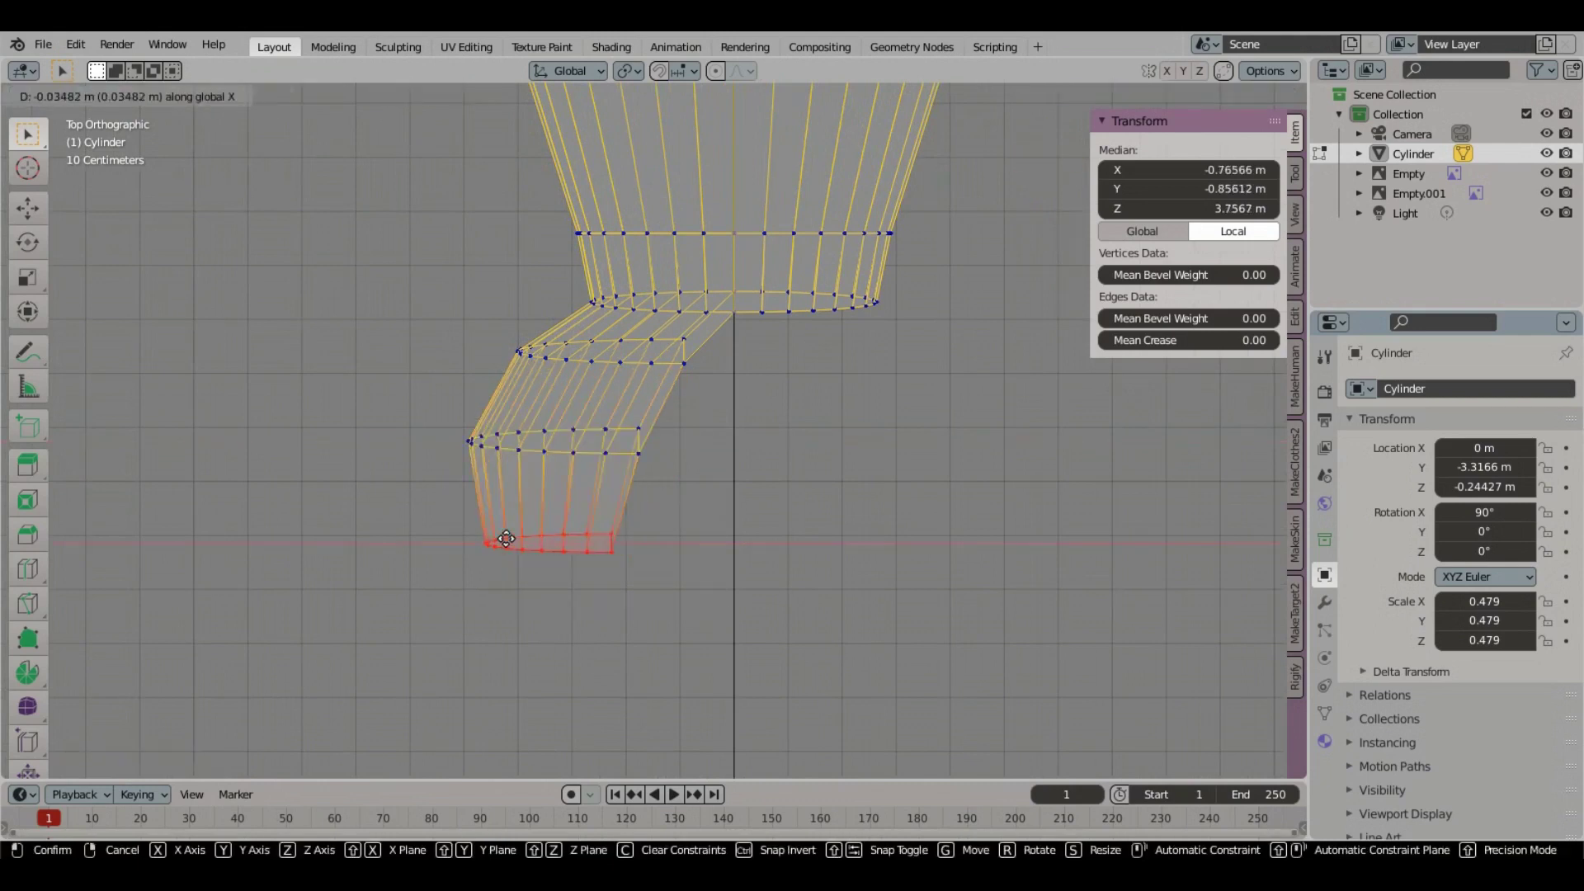
pyautogui.click(593, 578)
# Step: Extrude the flipper's end ring about 0.05 m and merge the new vertices with Collapse to form a pointed tip
pyautogui.press('e')
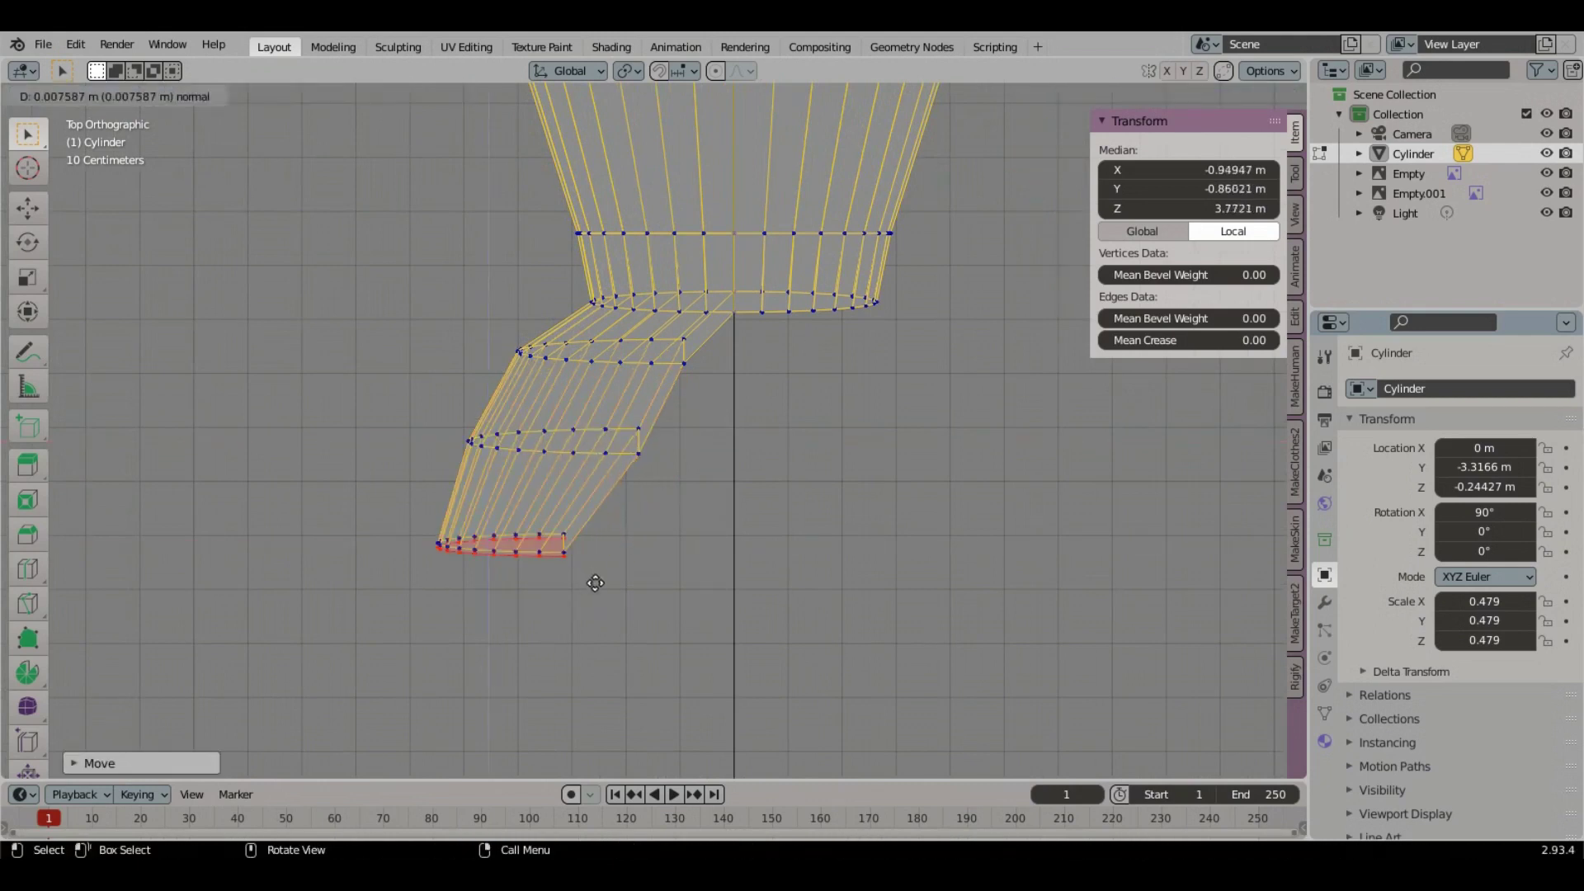
pyautogui.click(579, 603)
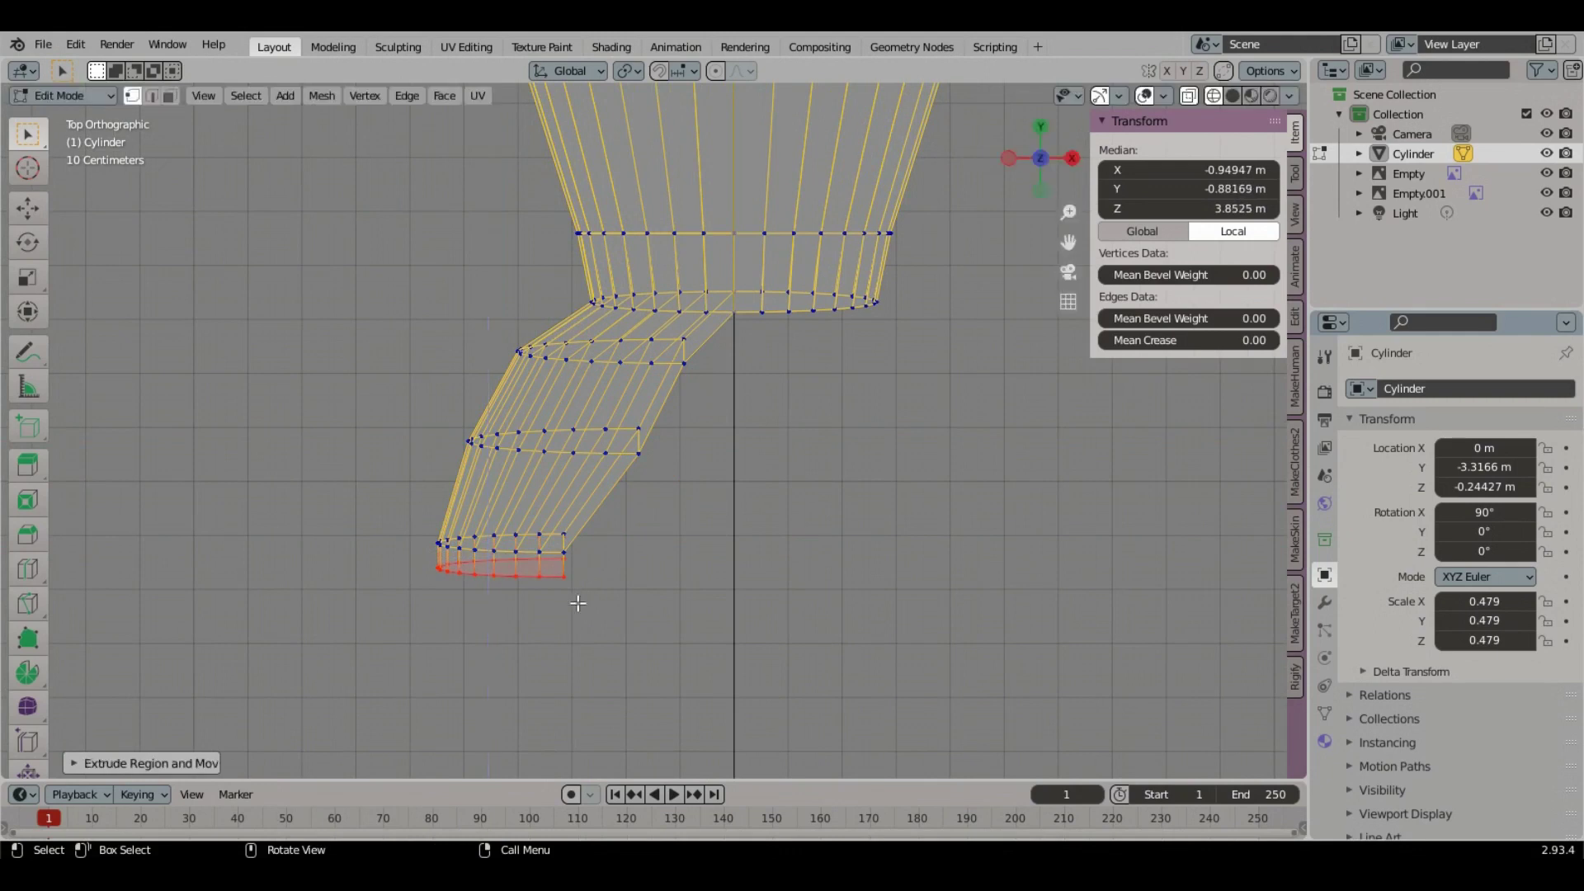
pyautogui.rightClick(560, 581)
pyautogui.moveTo(525, 573)
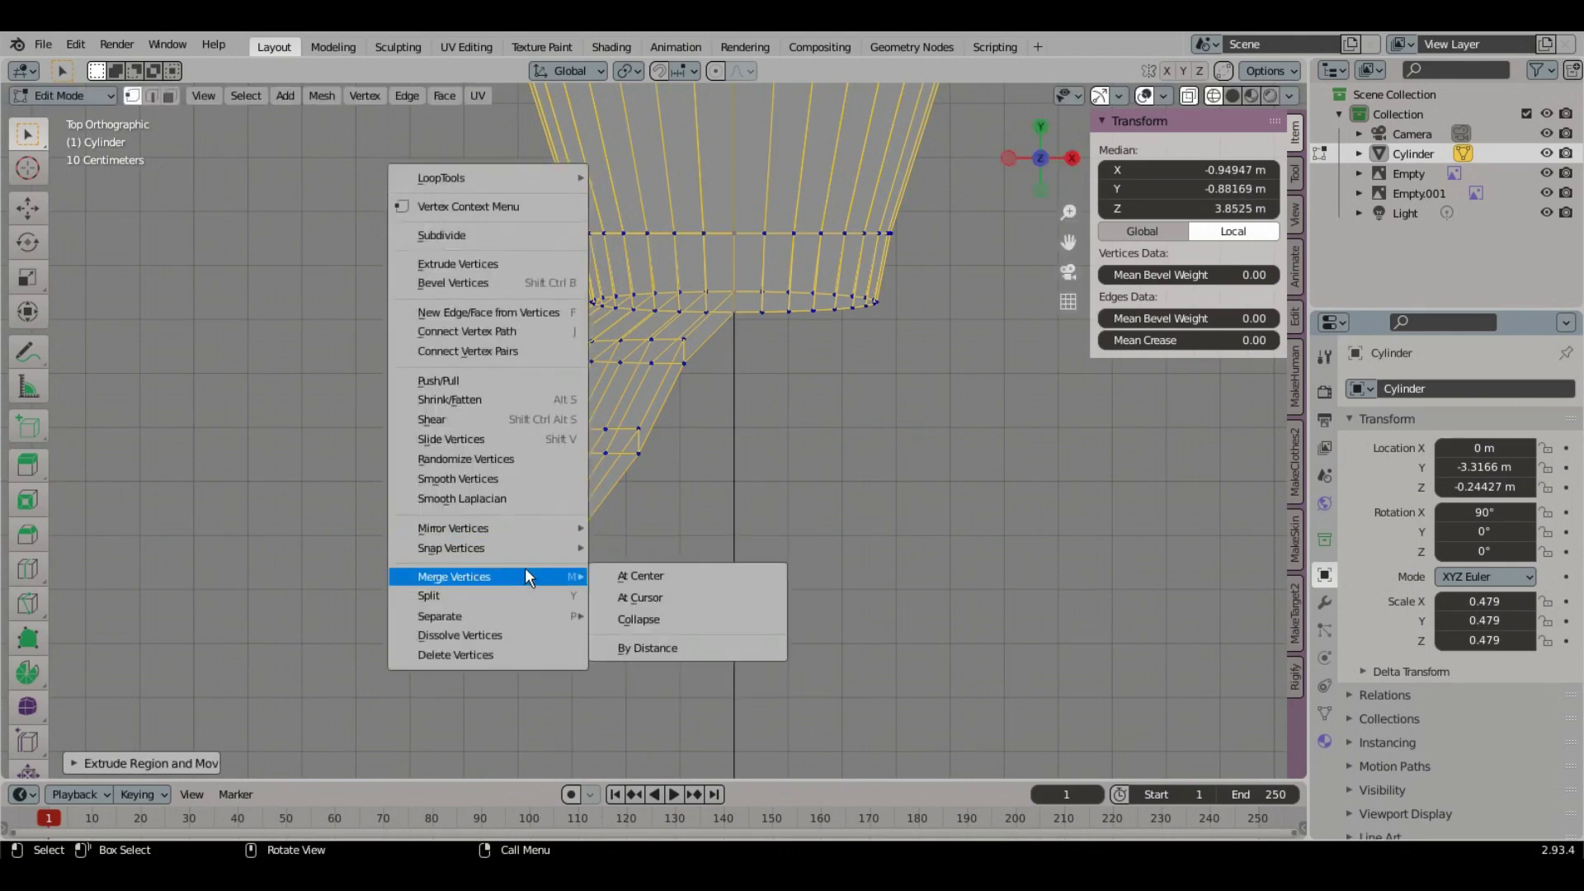
pyautogui.click(630, 617)
# Step: In side view, select the flipper's middle ring and enlarge it slightly to fill the reference flipper's outline
pyautogui.moveTo(630, 617); pyautogui.dragTo(784, 342, button='middle')
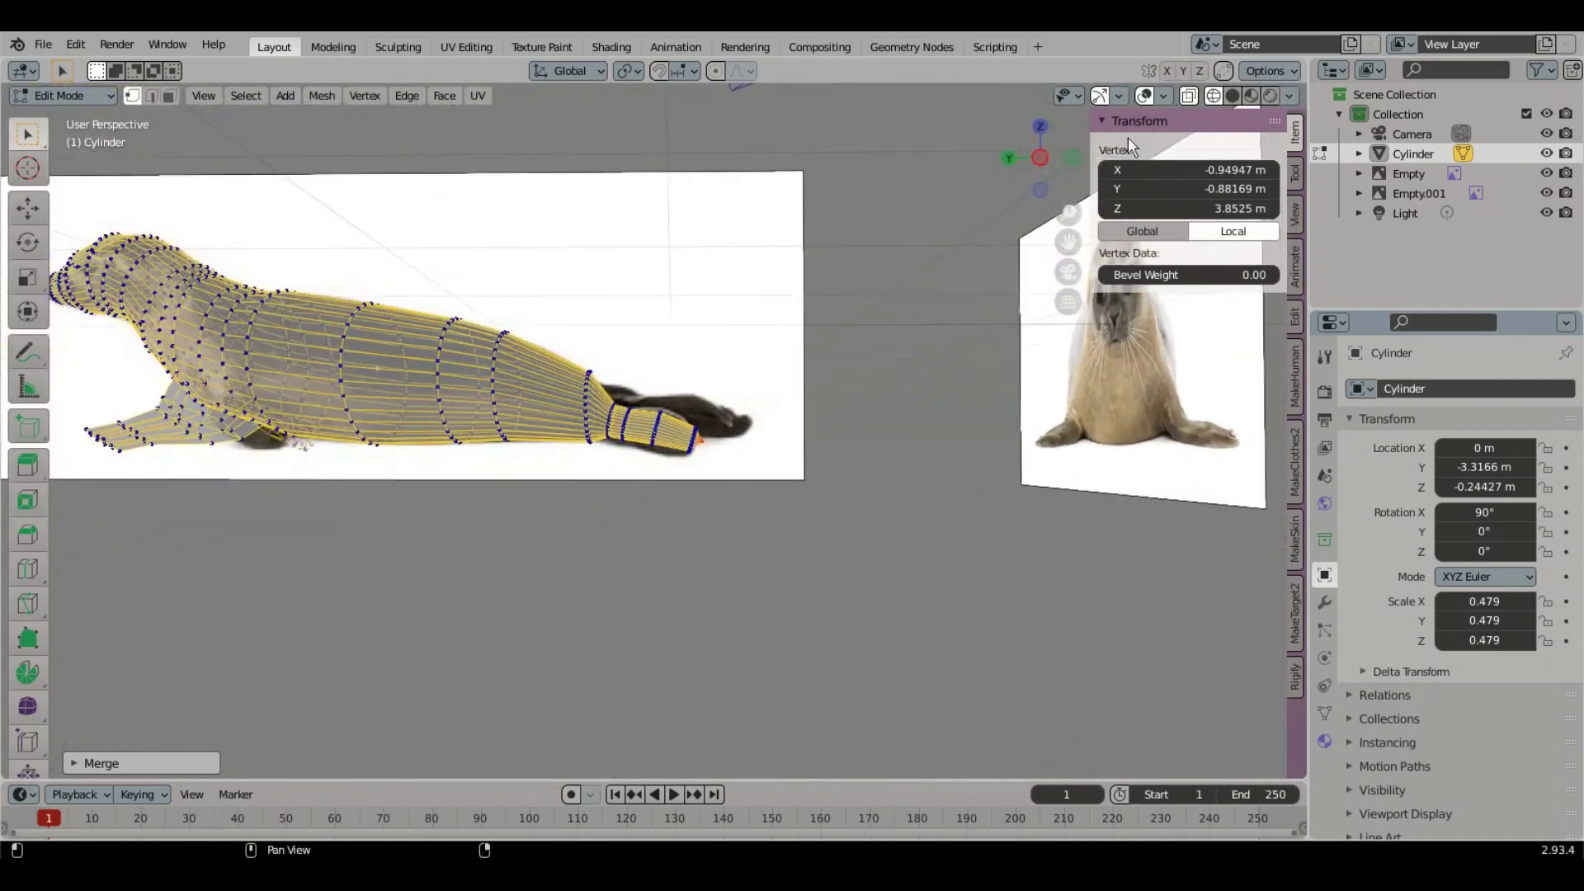
pyautogui.click(1040, 157)
pyautogui.scroll(4, 634, 317)
pyautogui.press('b')
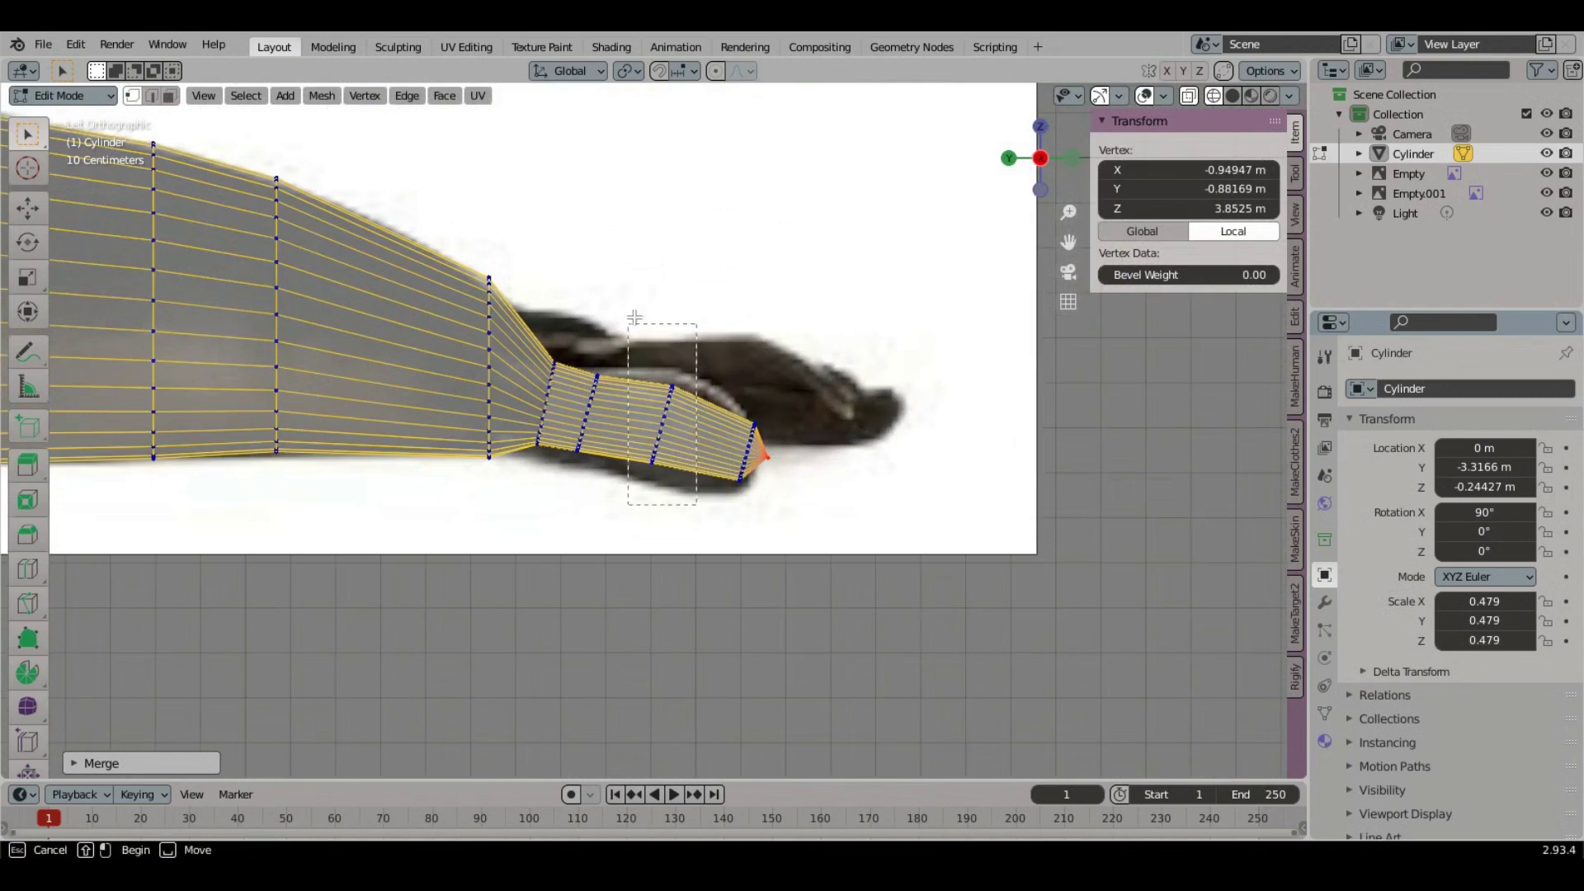
pyautogui.moveTo(698, 505); pyautogui.dragTo(634, 319)
pyautogui.press('s')
pyautogui.click(700, 386)
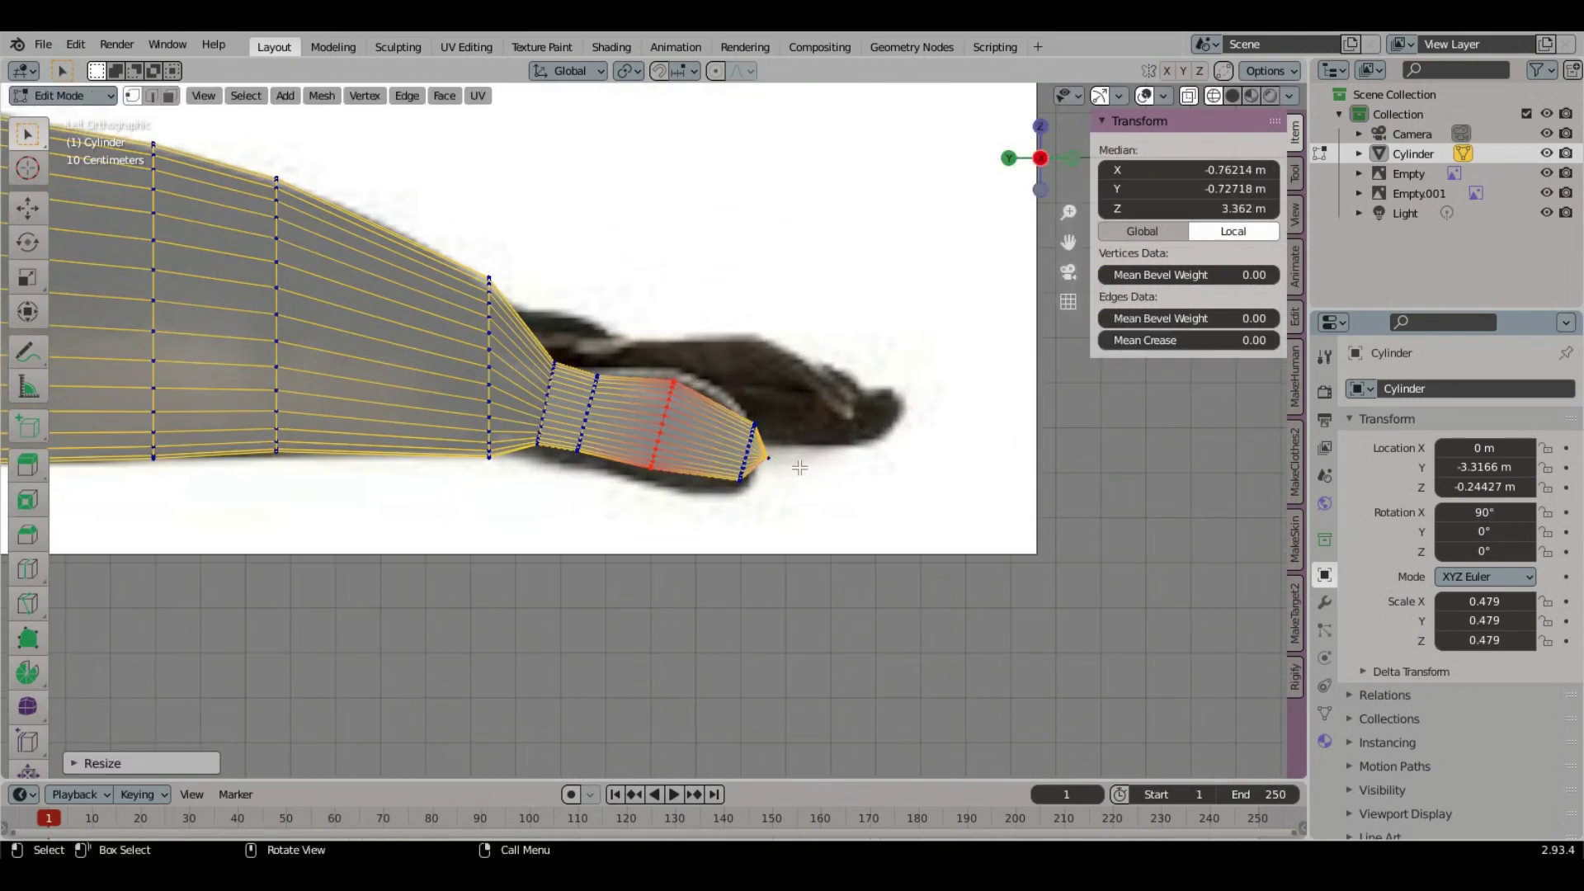
# Step: Scale the flipper's middle ring along the global Z axis in side view to fit the reference
pyautogui.moveTo(700, 386); pyautogui.dragTo(665, 536, button='middle')
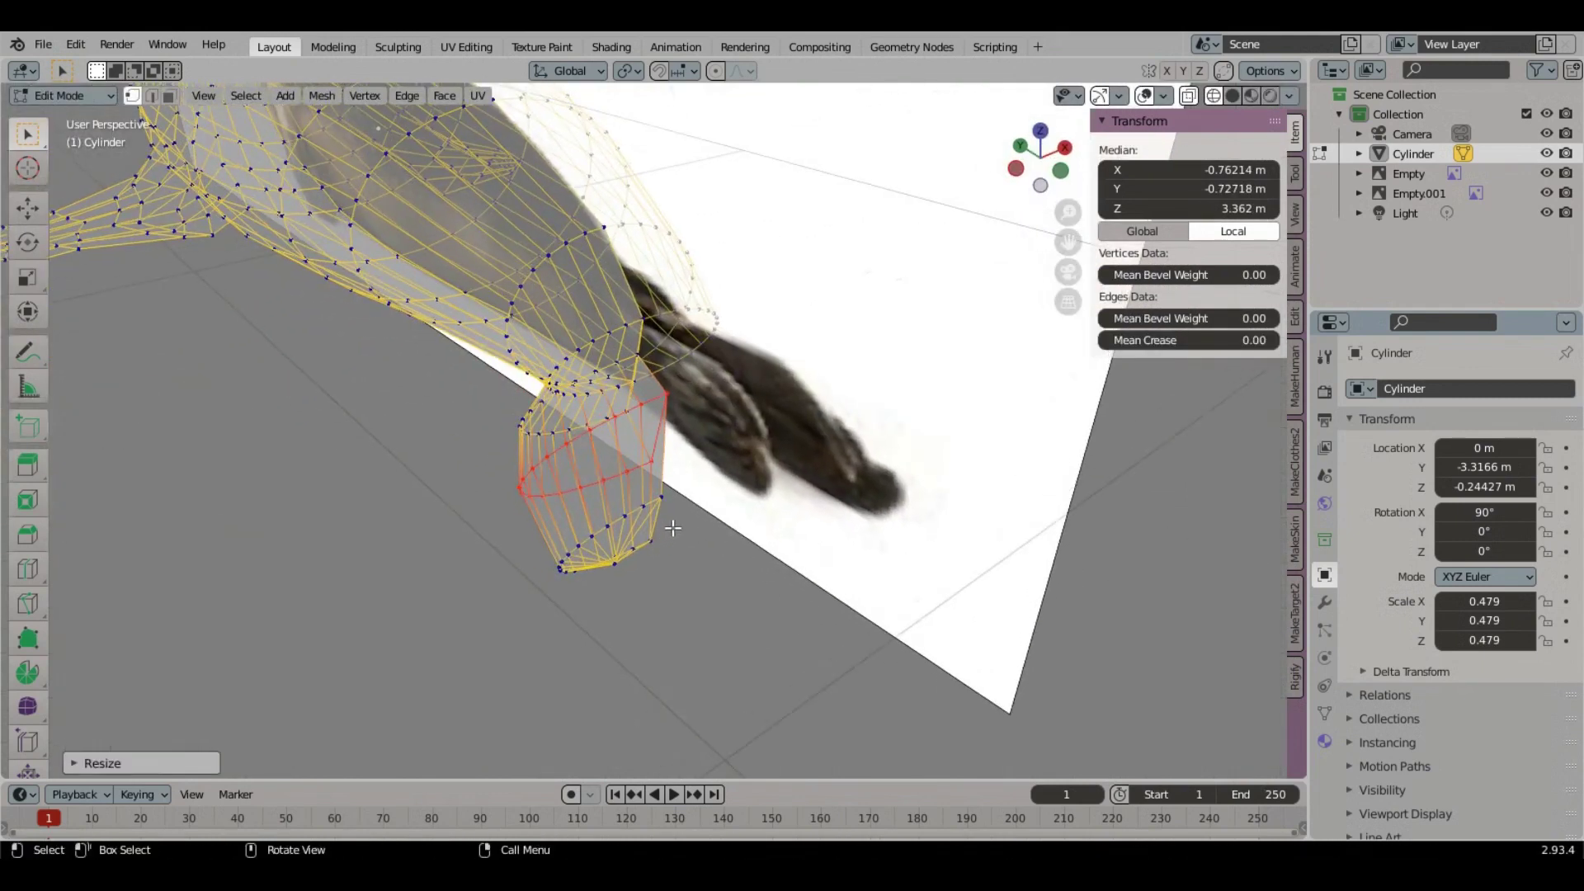
pyautogui.click(1016, 172)
pyautogui.press('s')
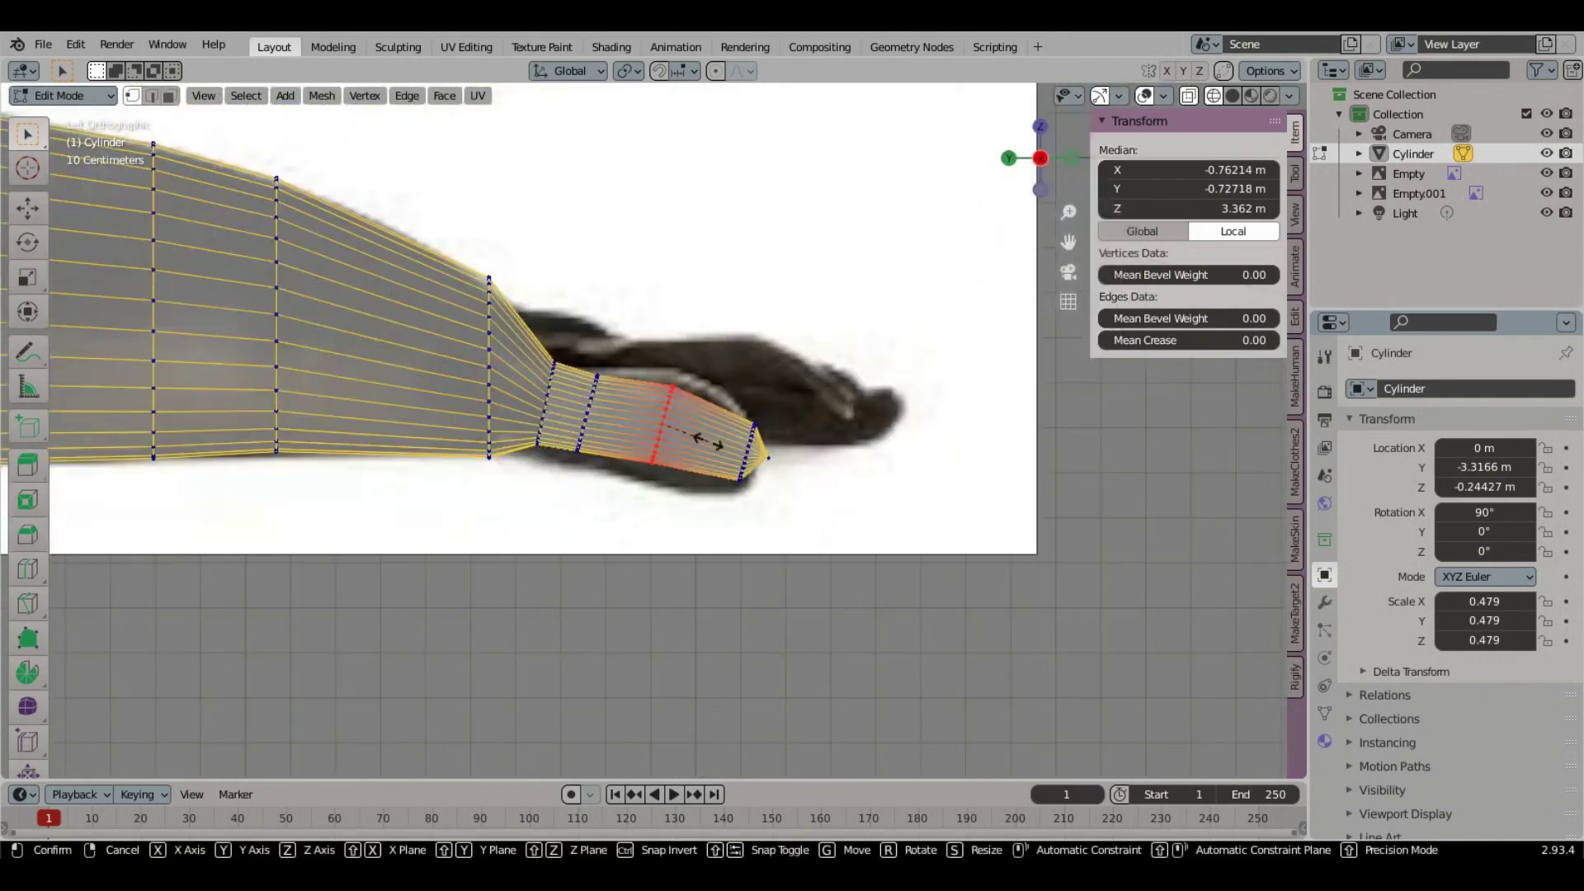
pyautogui.press('z')
pyautogui.click(718, 445)
# Step: Switch to face selection and solid shading, and select the remaining half of the split tail cap
pyautogui.moveTo(718, 445); pyautogui.dragTo(555, 566, button='middle')
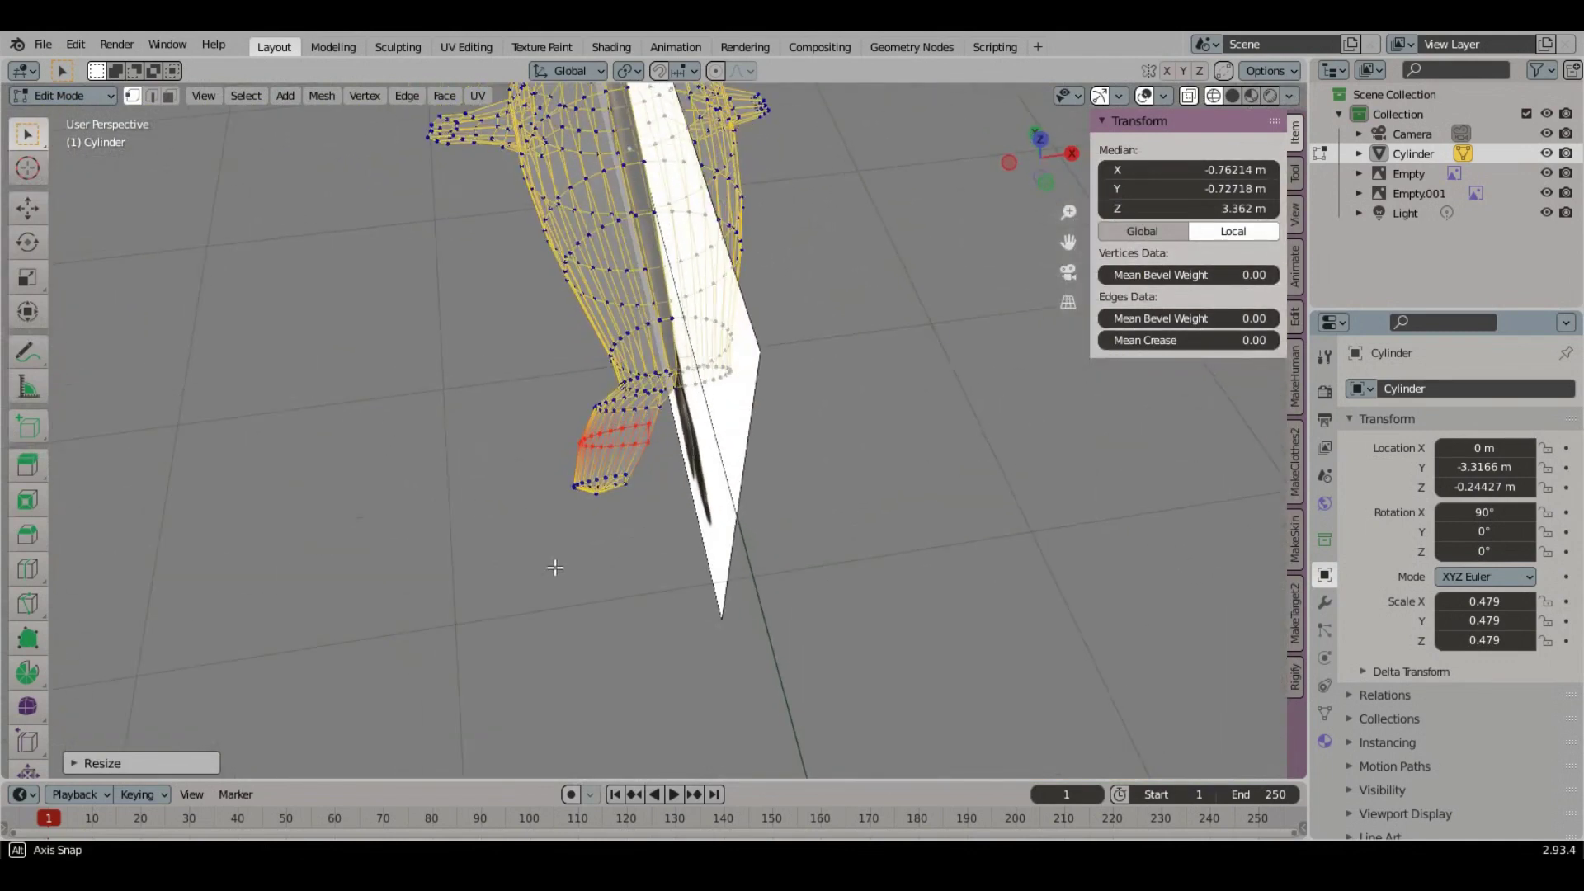
pyautogui.click(1046, 183)
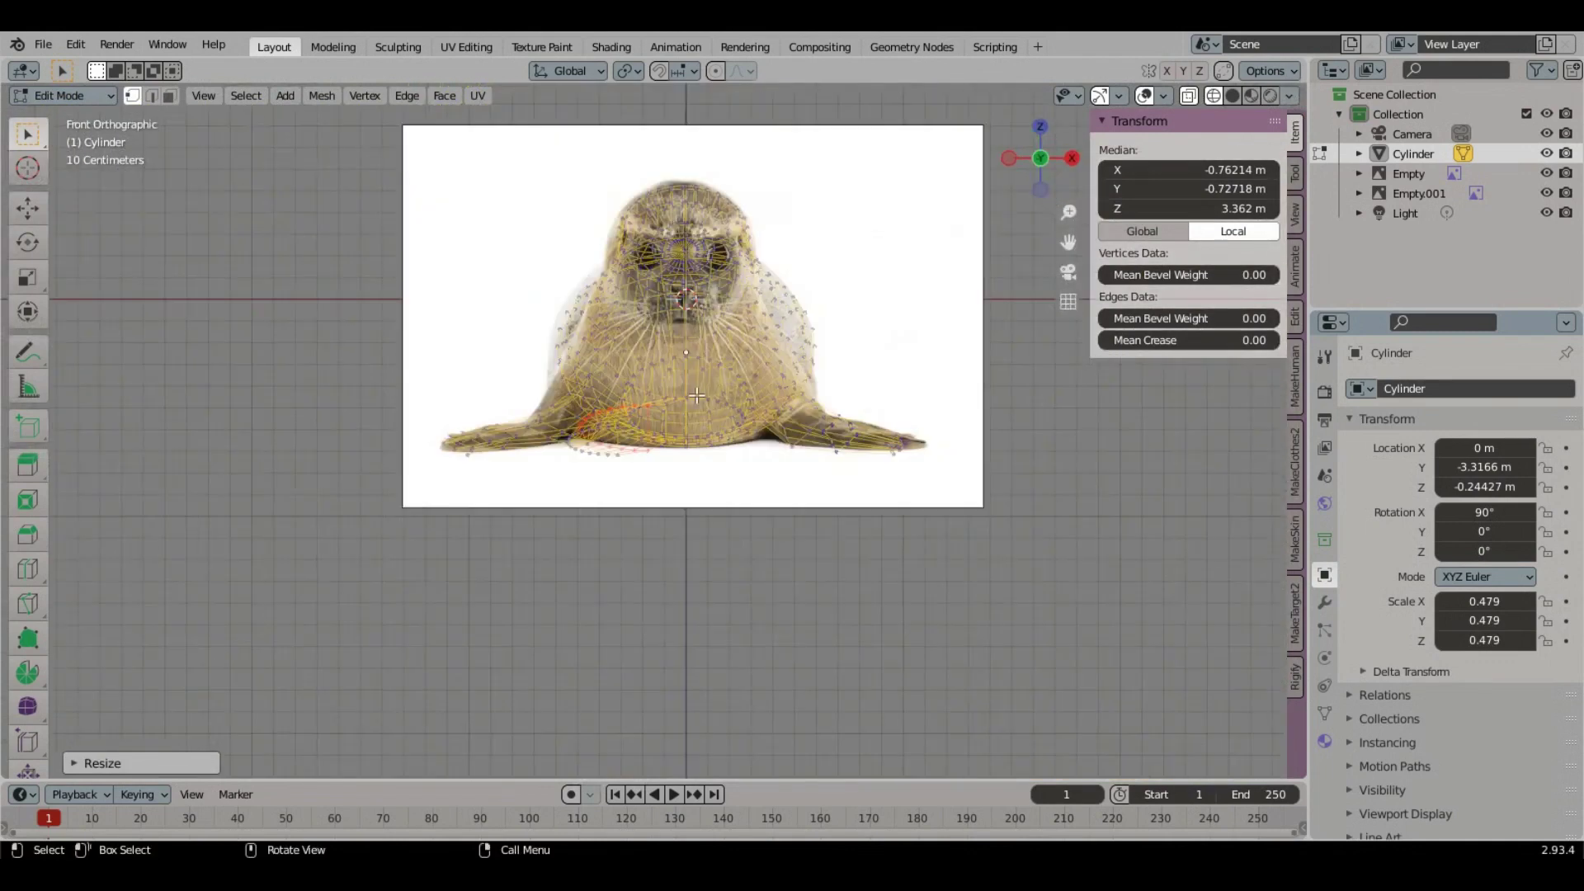
pyautogui.moveTo(625, 376); pyautogui.dragTo(364, 421, button='middle')
pyautogui.click(170, 96)
pyautogui.scroll(3, 825, 456)
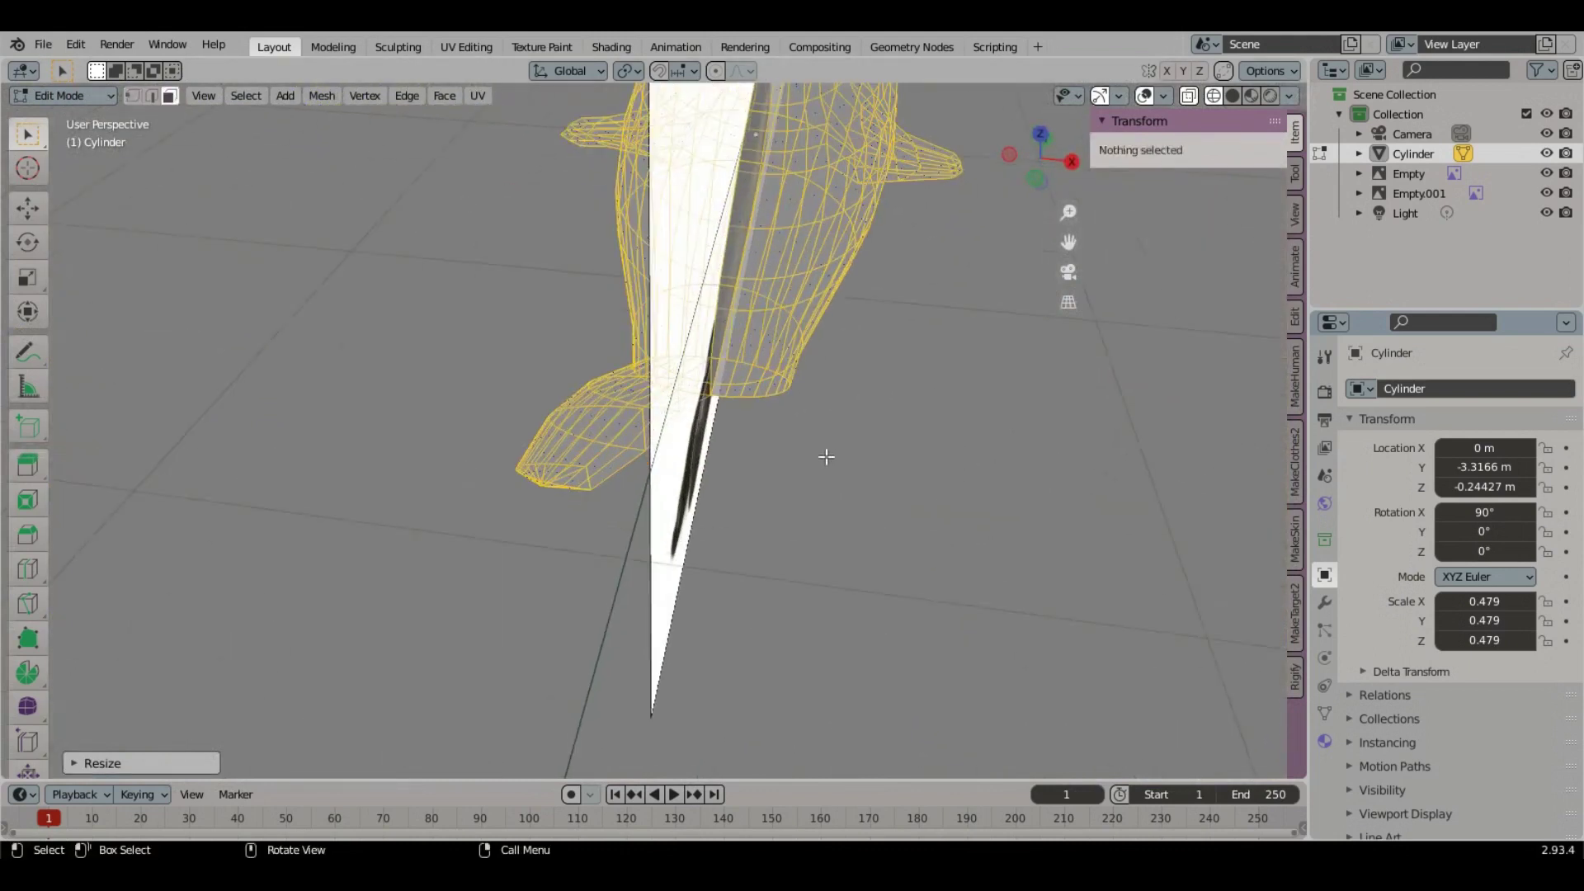
pyautogui.moveTo(824, 456); pyautogui.dragTo(781, 384, button='middle')
pyautogui.click(775, 404)
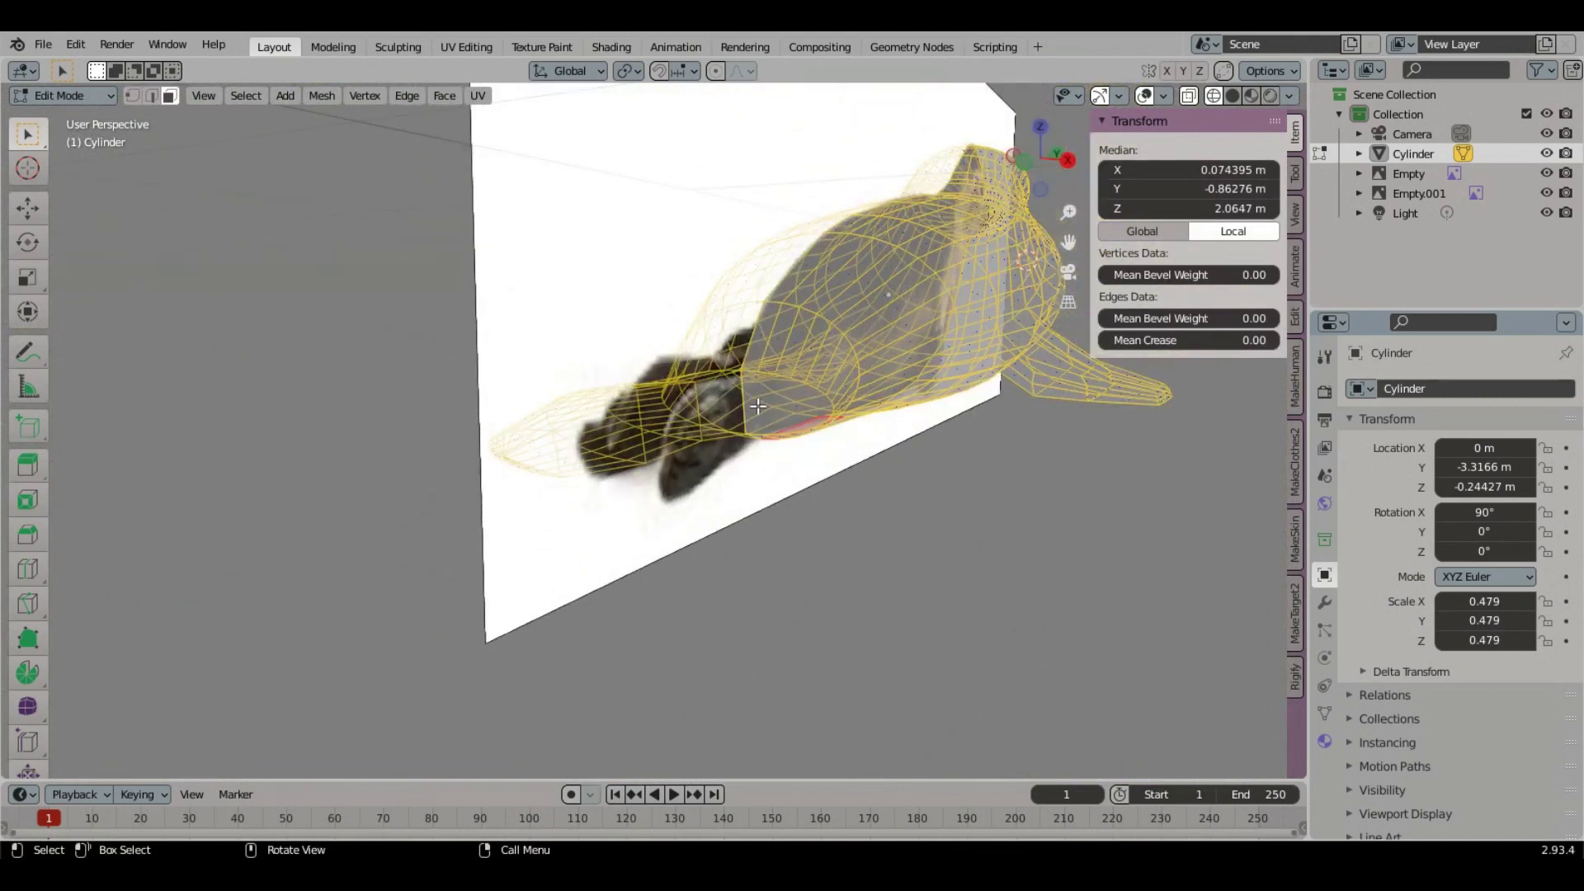
pyautogui.click(757, 406)
pyautogui.scroll(5, 809, 409)
pyautogui.scroll(-4, 806, 424)
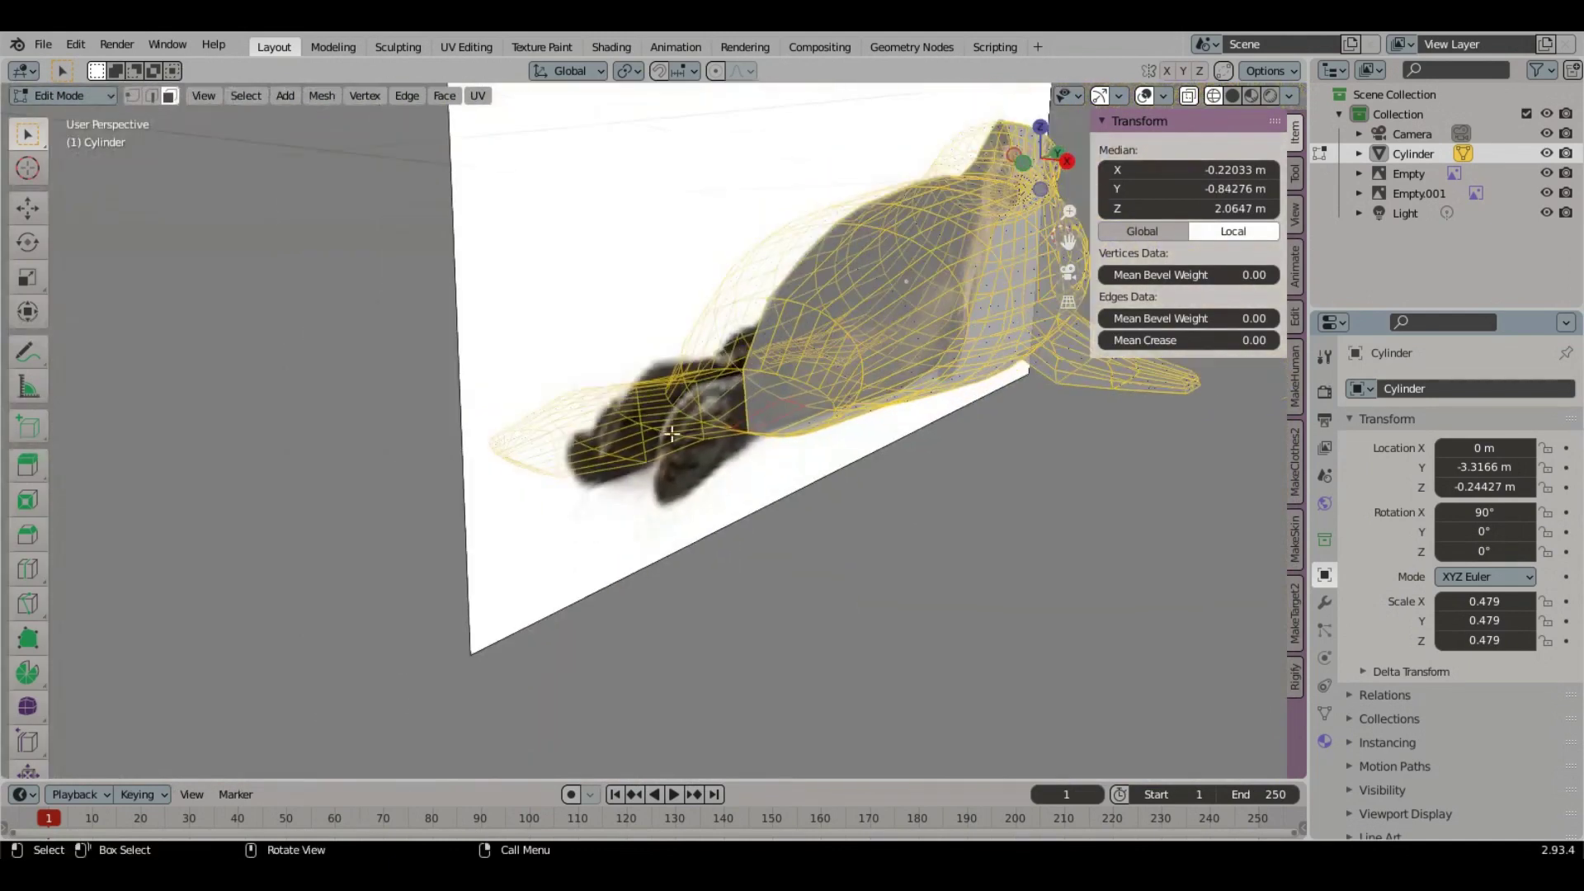
pyautogui.moveTo(673, 433); pyautogui.dragTo(715, 414, button='middle')
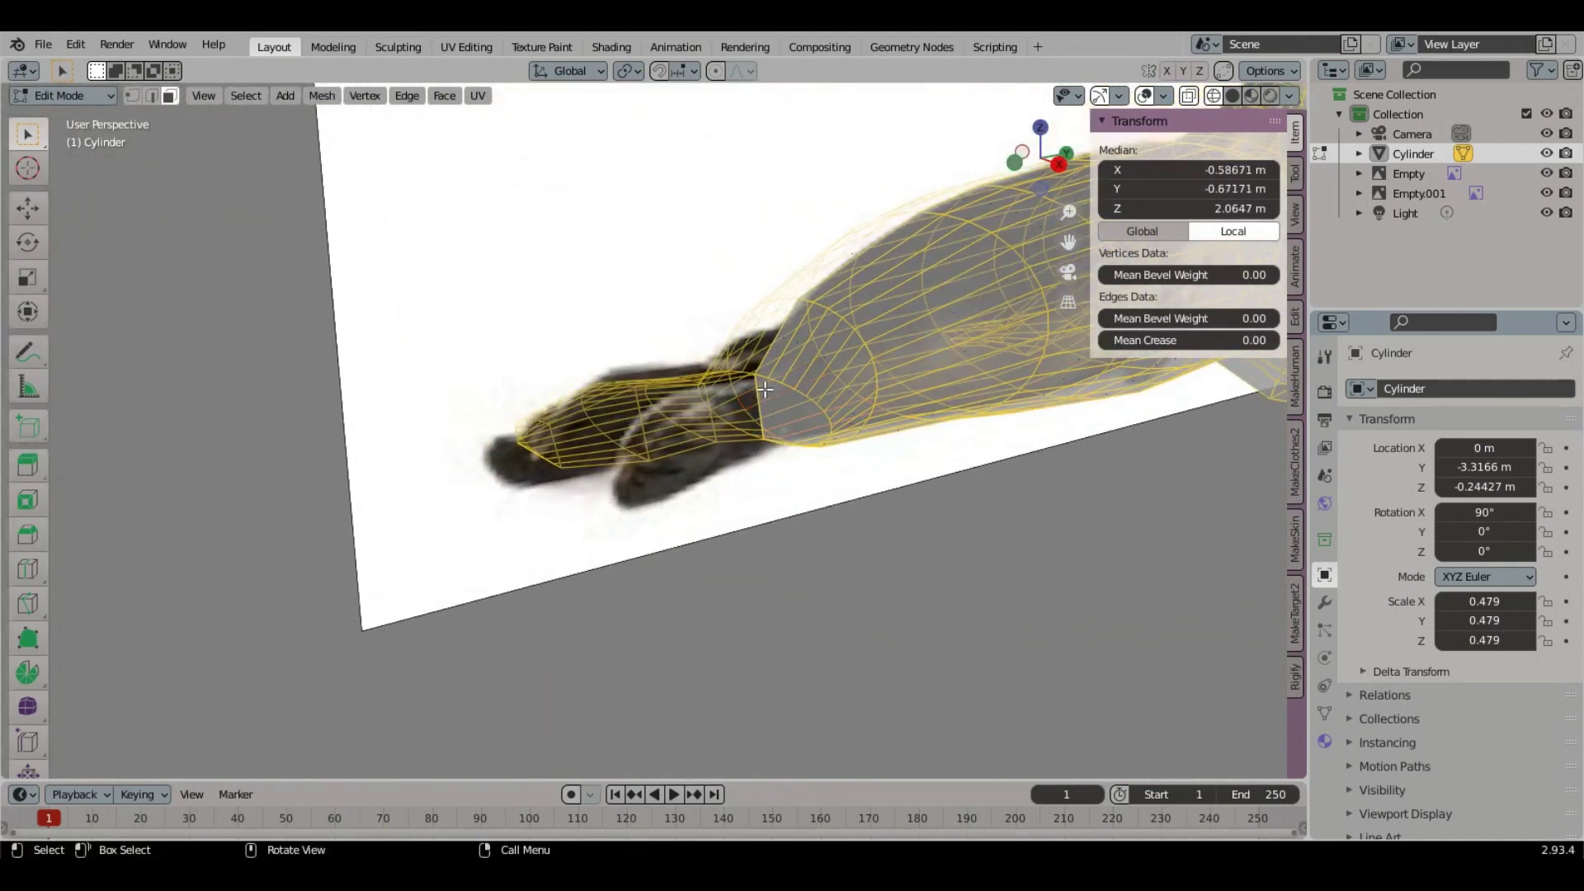
pyautogui.click(1231, 101)
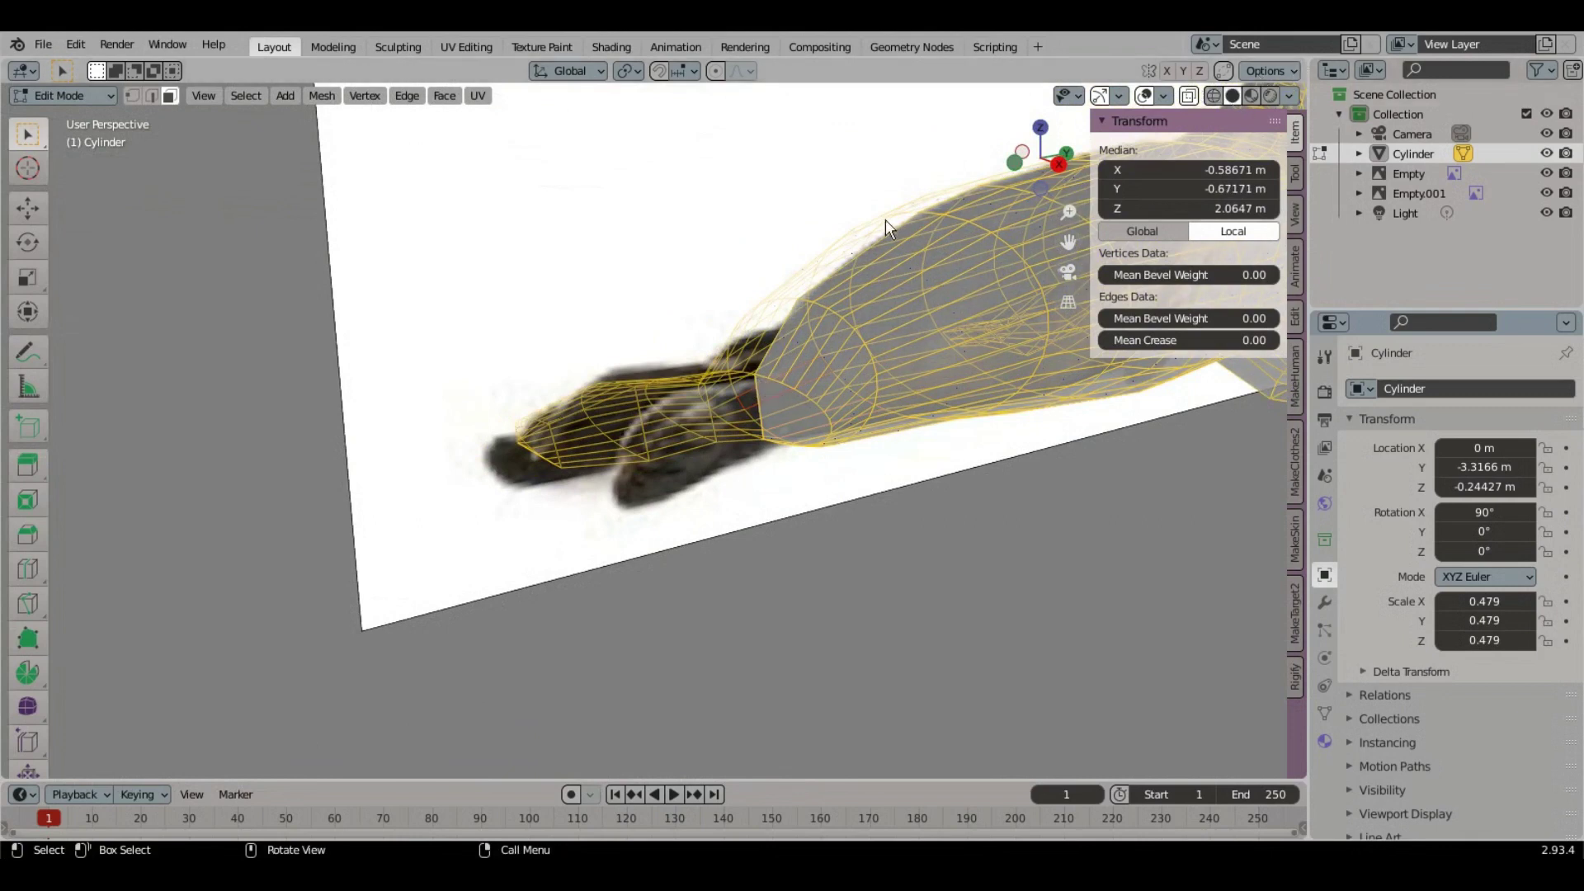
pyautogui.click(1193, 97)
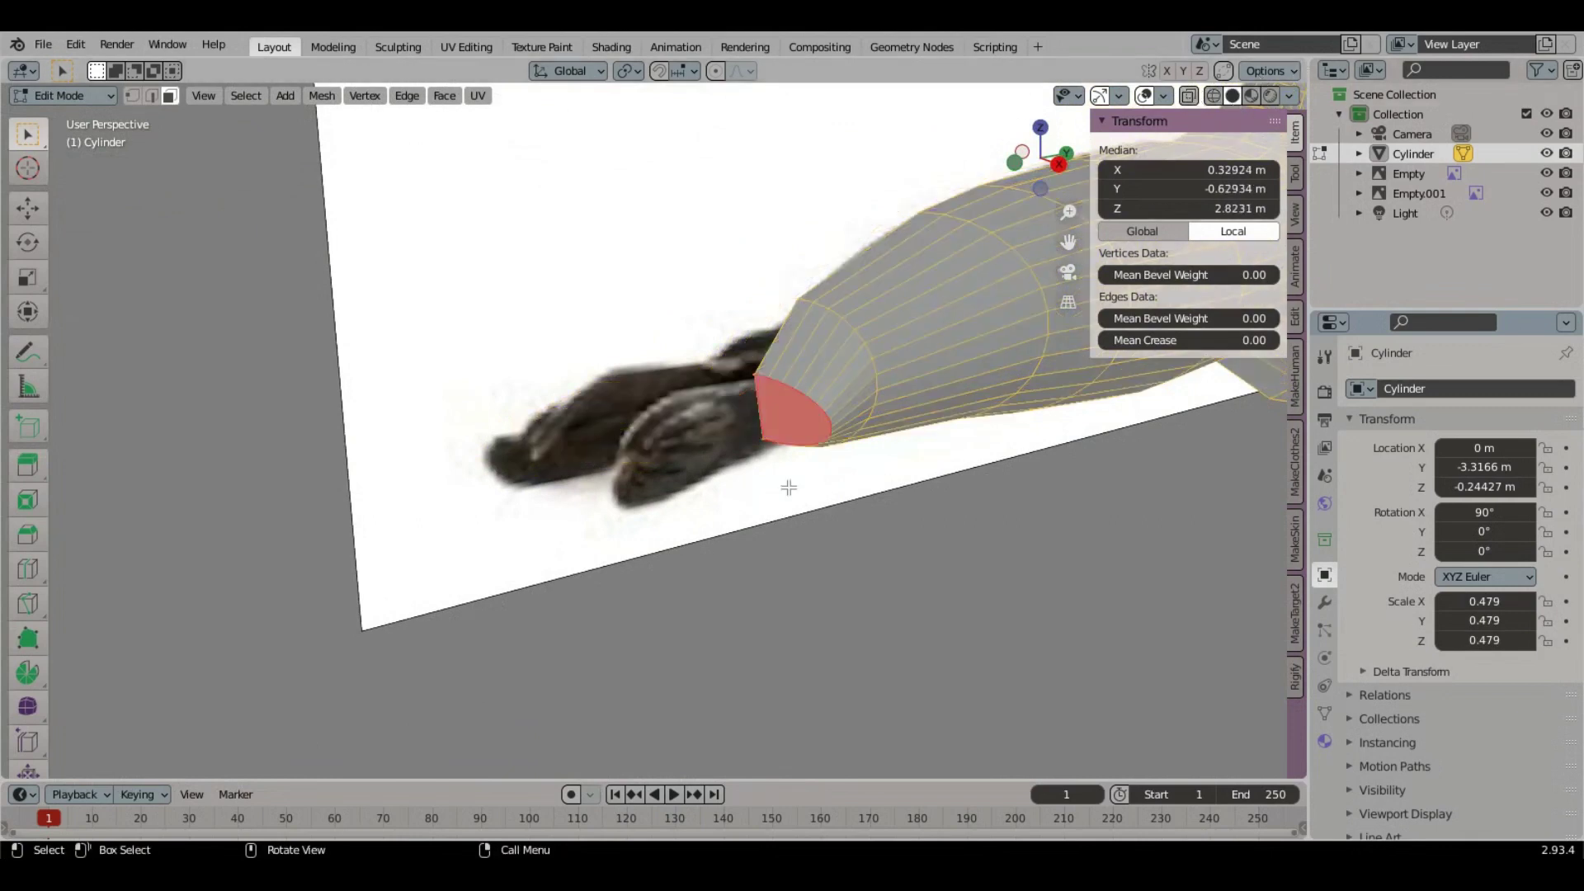
# Step: Return to wireframe shading and extrude the selected tail cap half about 0.09 m backward to start the second rear flipper
pyautogui.moveTo(789, 488); pyautogui.dragTo(895, 477, button='middle')
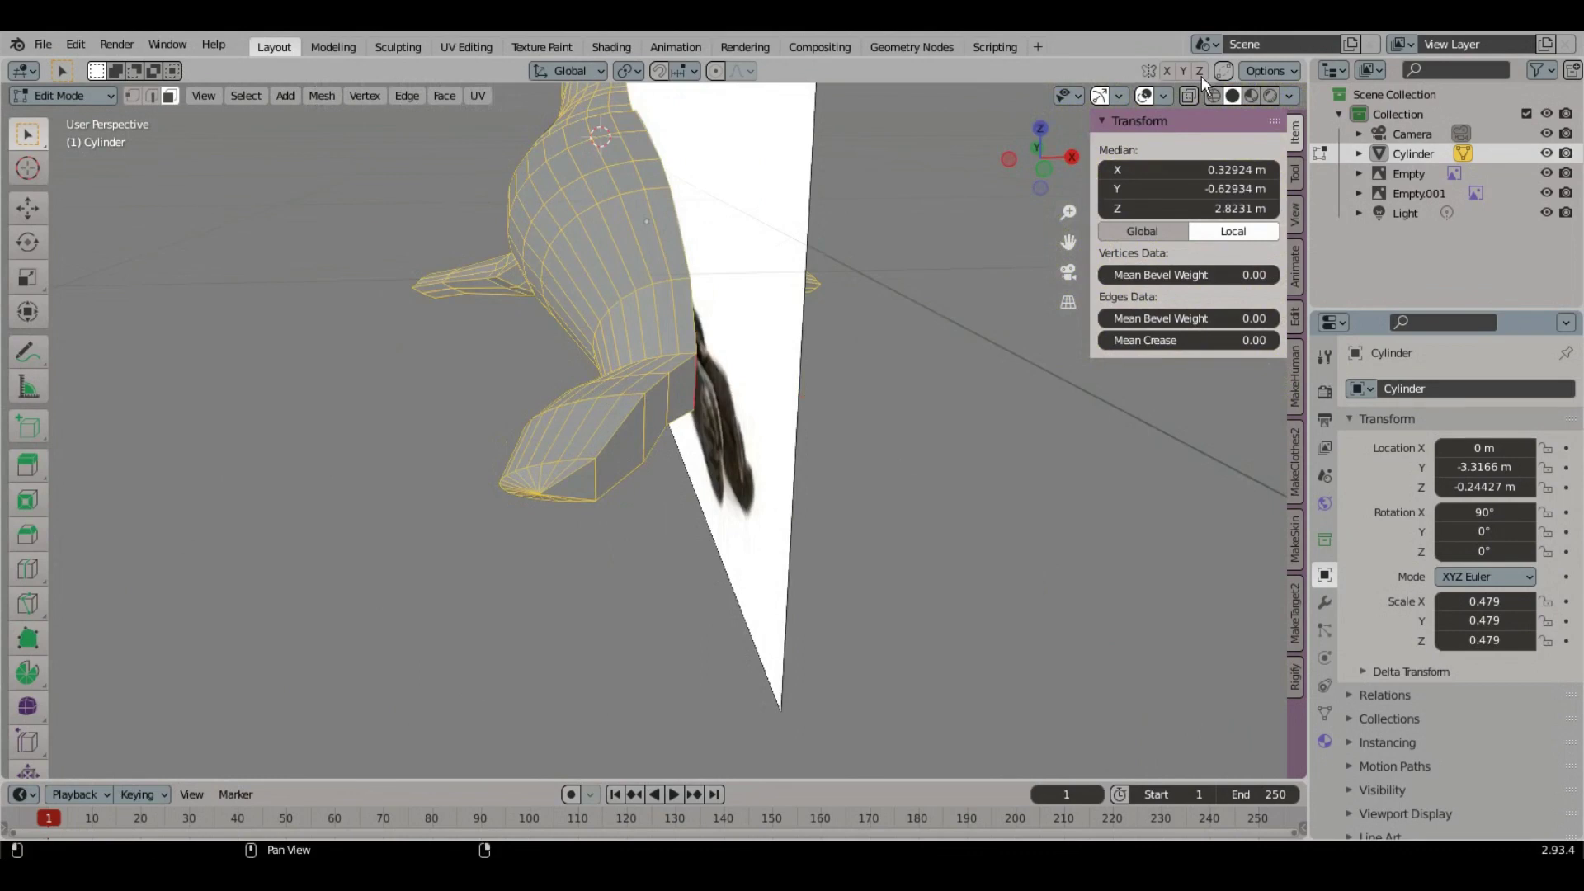
pyautogui.click(1217, 93)
pyautogui.moveTo(814, 340); pyautogui.dragTo(762, 378, button='middle')
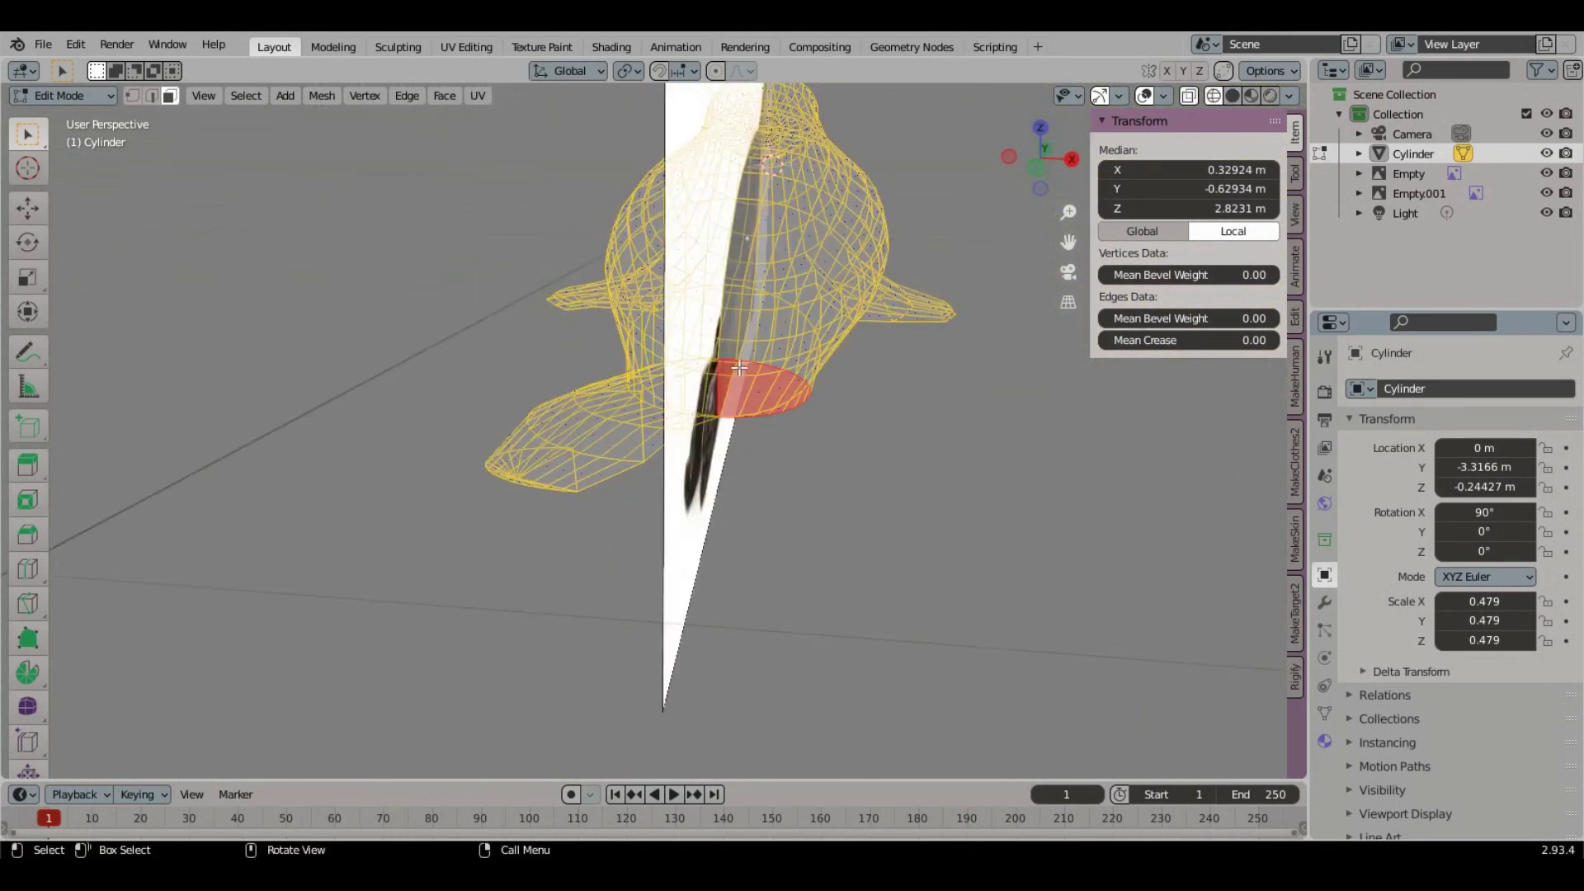
pyautogui.press('e')
pyautogui.click(806, 473)
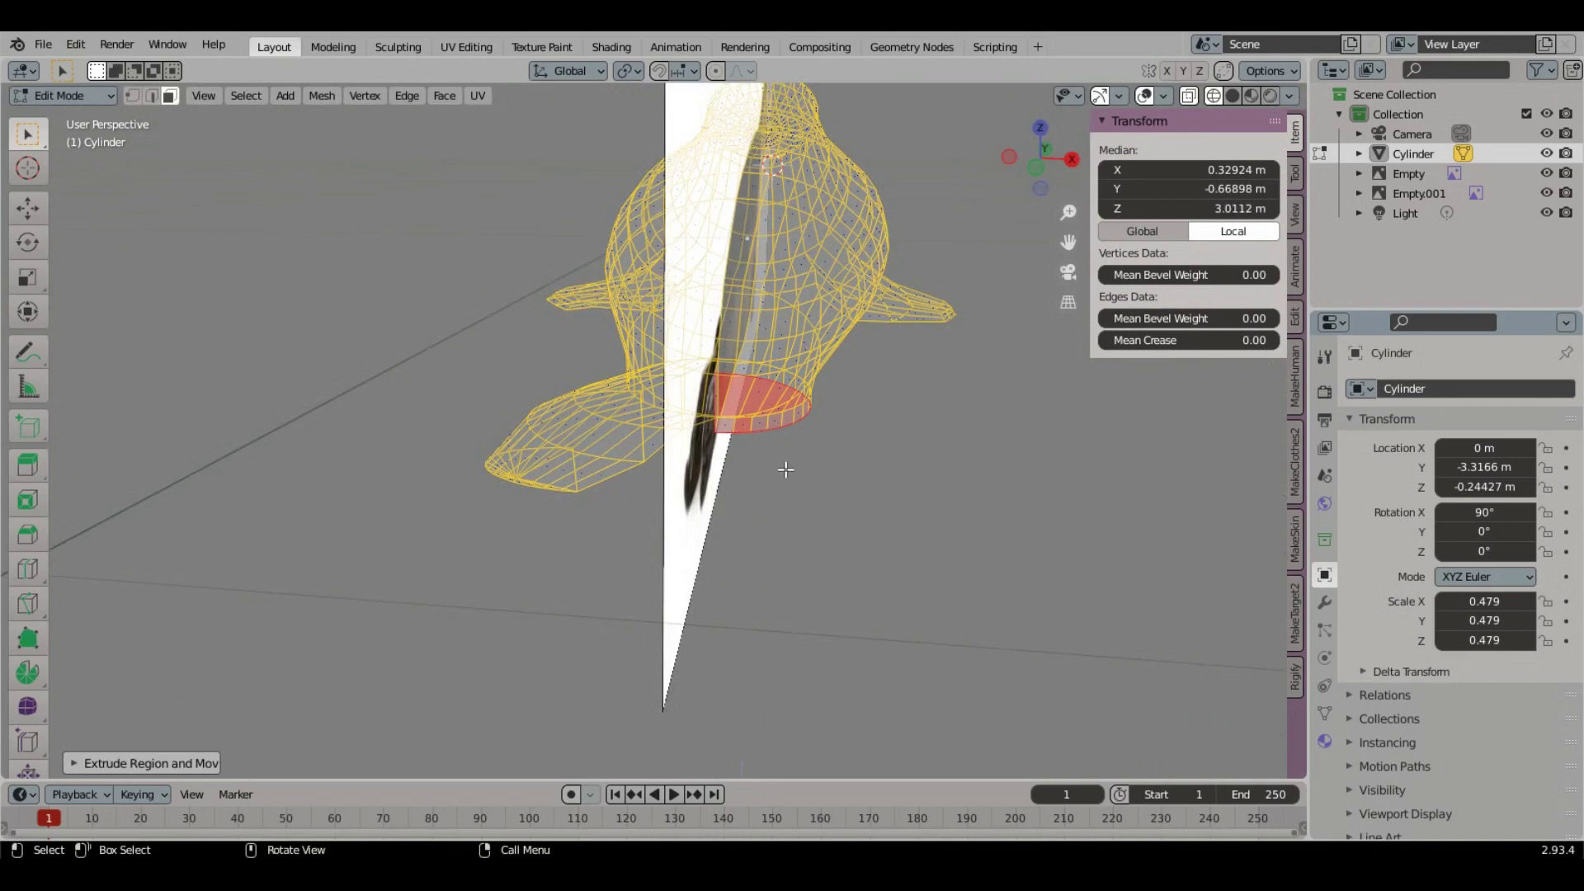
# Step: In top view, move the extruded tail cap half about 0.09 m outward along the global X axis
pyautogui.click(1042, 127)
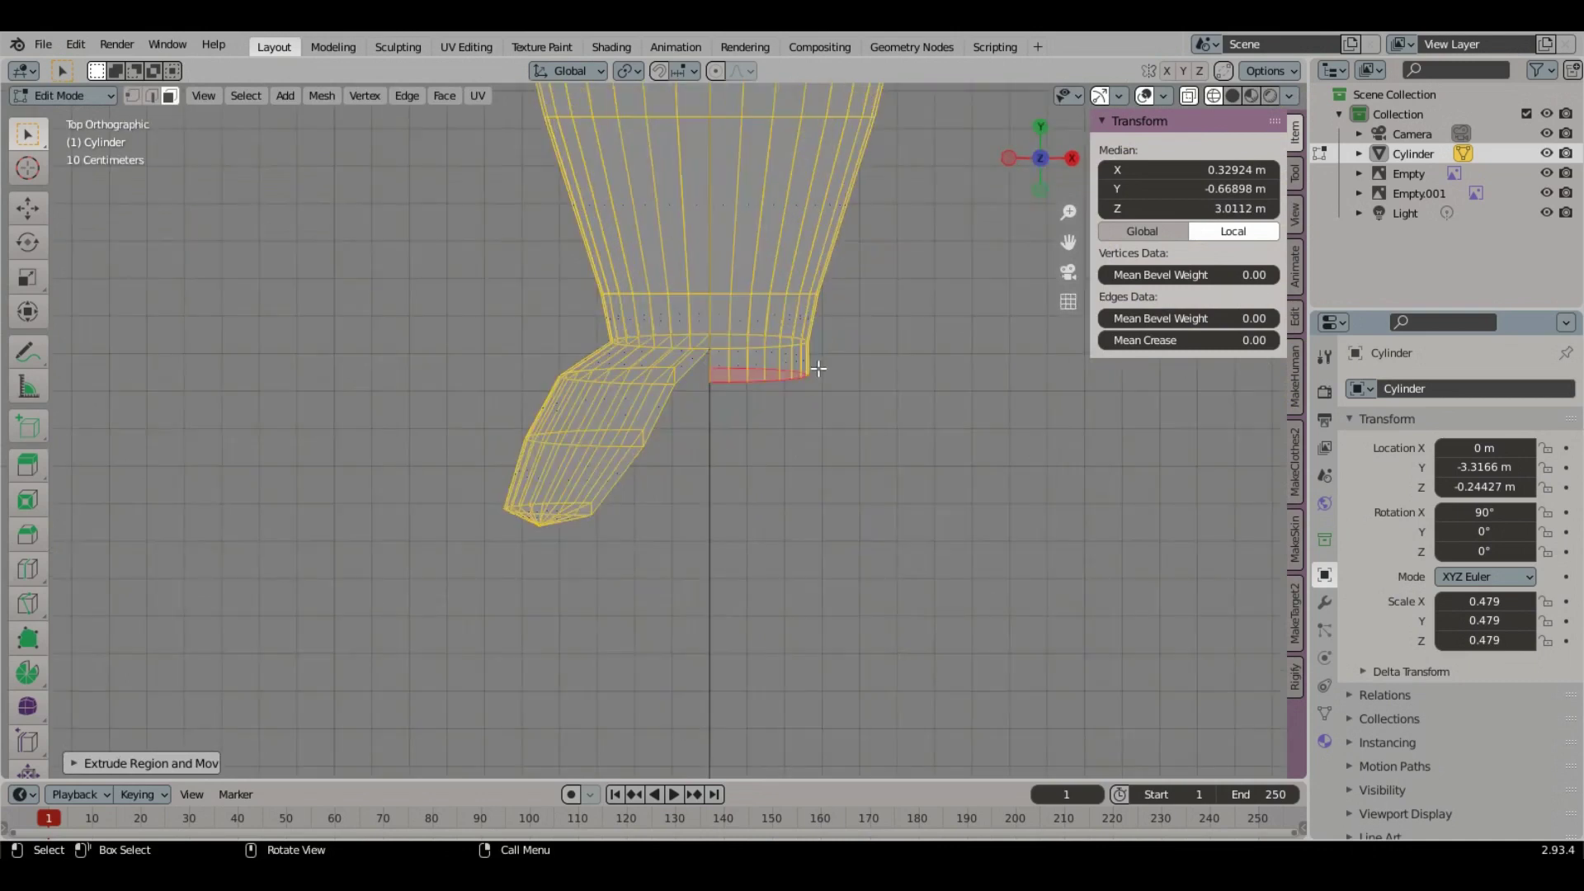
pyautogui.press('g')
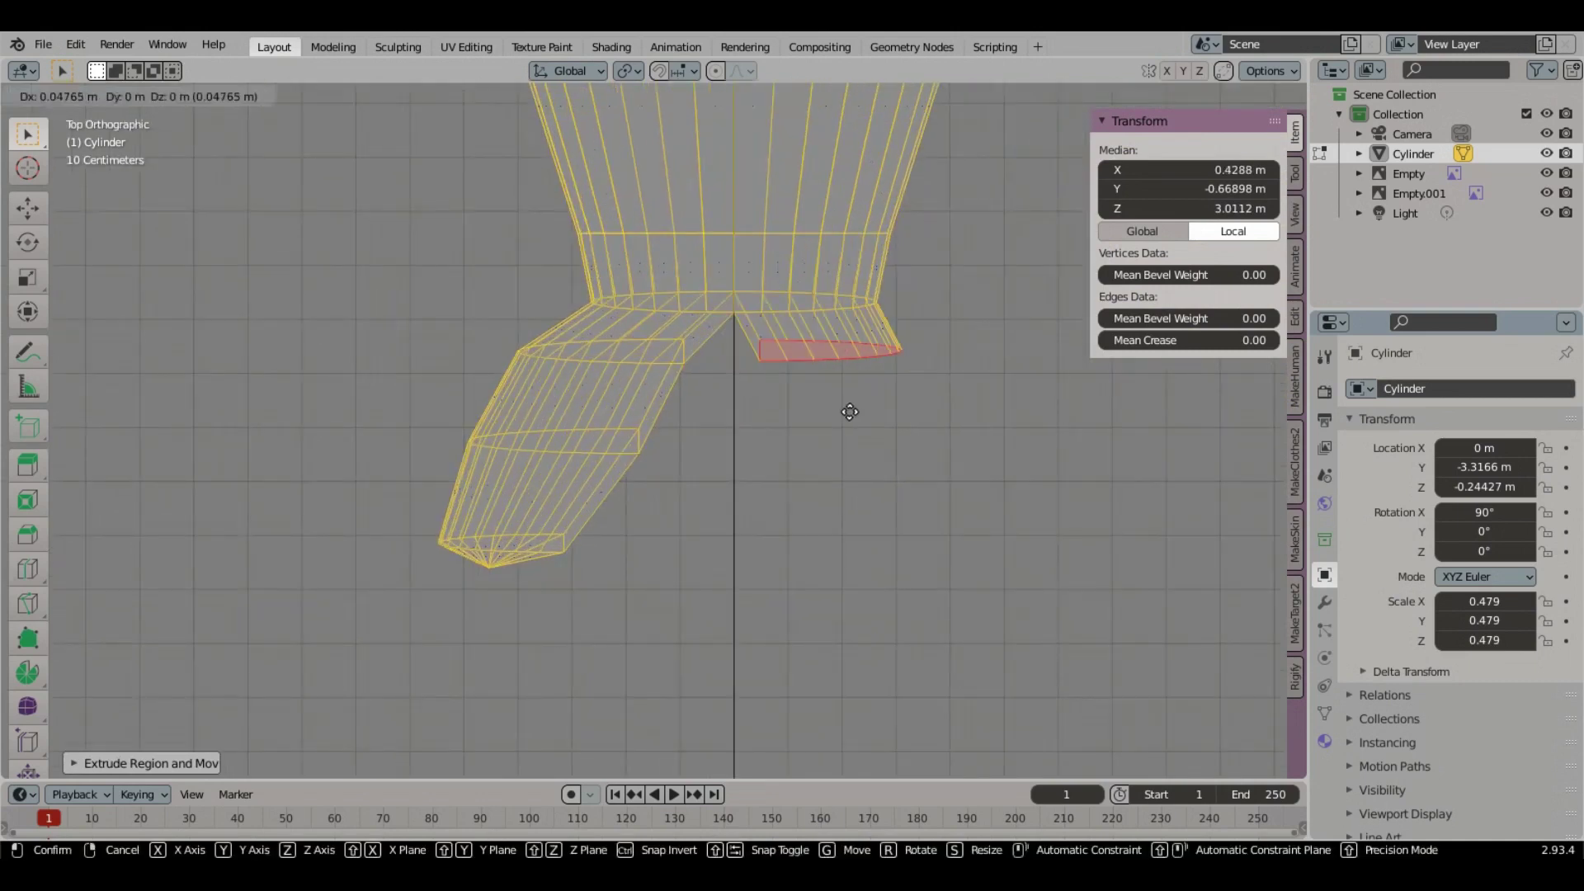
pyautogui.press('x')
pyautogui.click(875, 412)
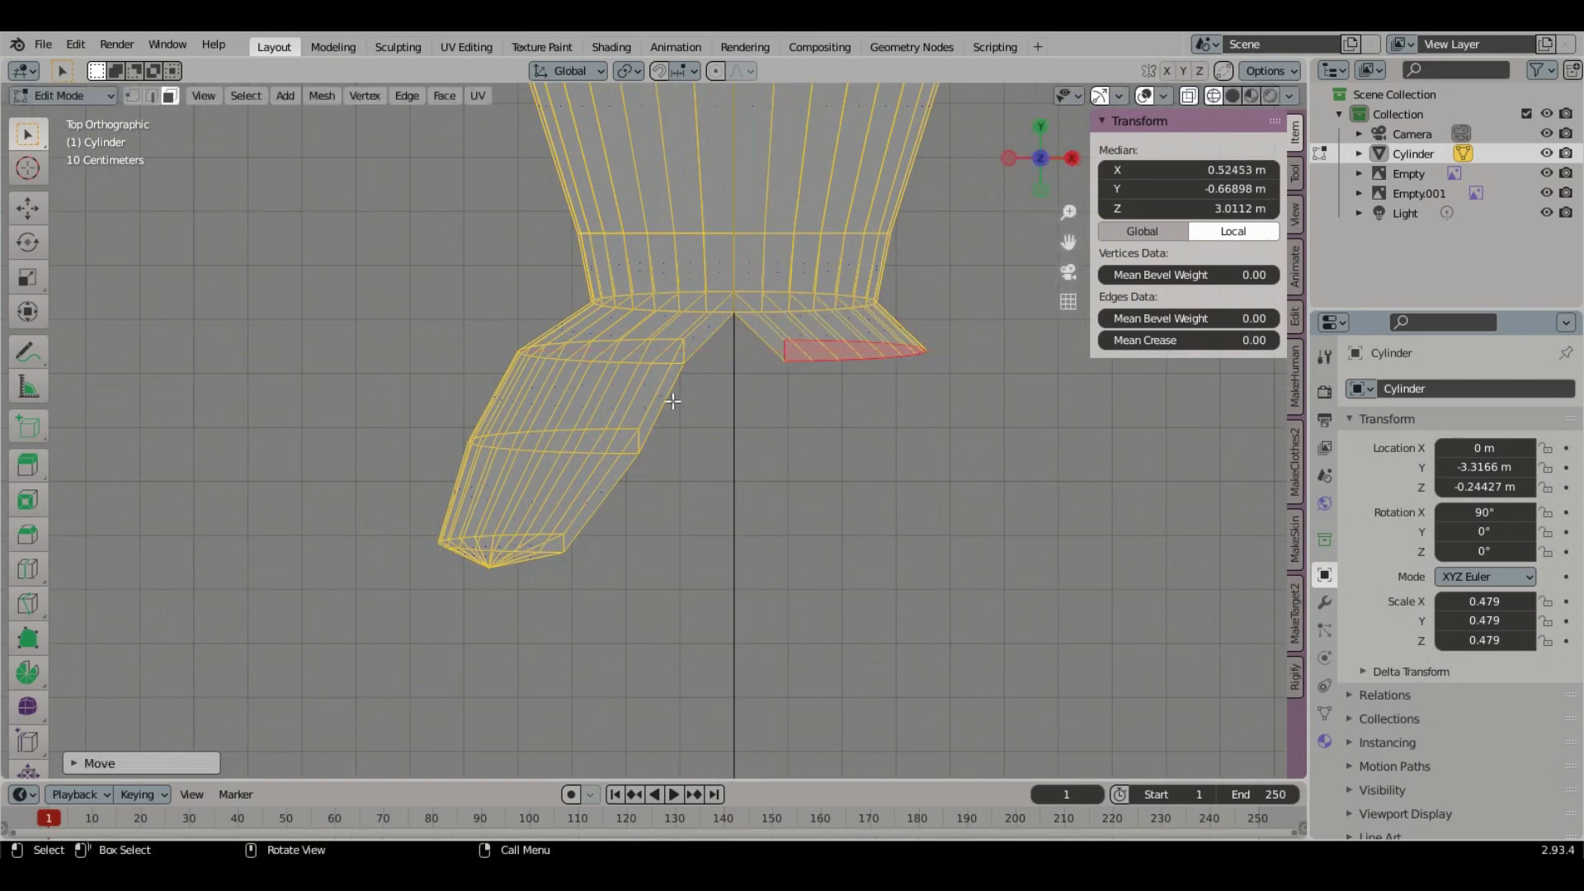
# Step: Extrude the second flipper's end face about 0.19 m backward, level with the first flipper's middle ring
pyautogui.scroll(-2, 908, 462)
pyautogui.press('e')
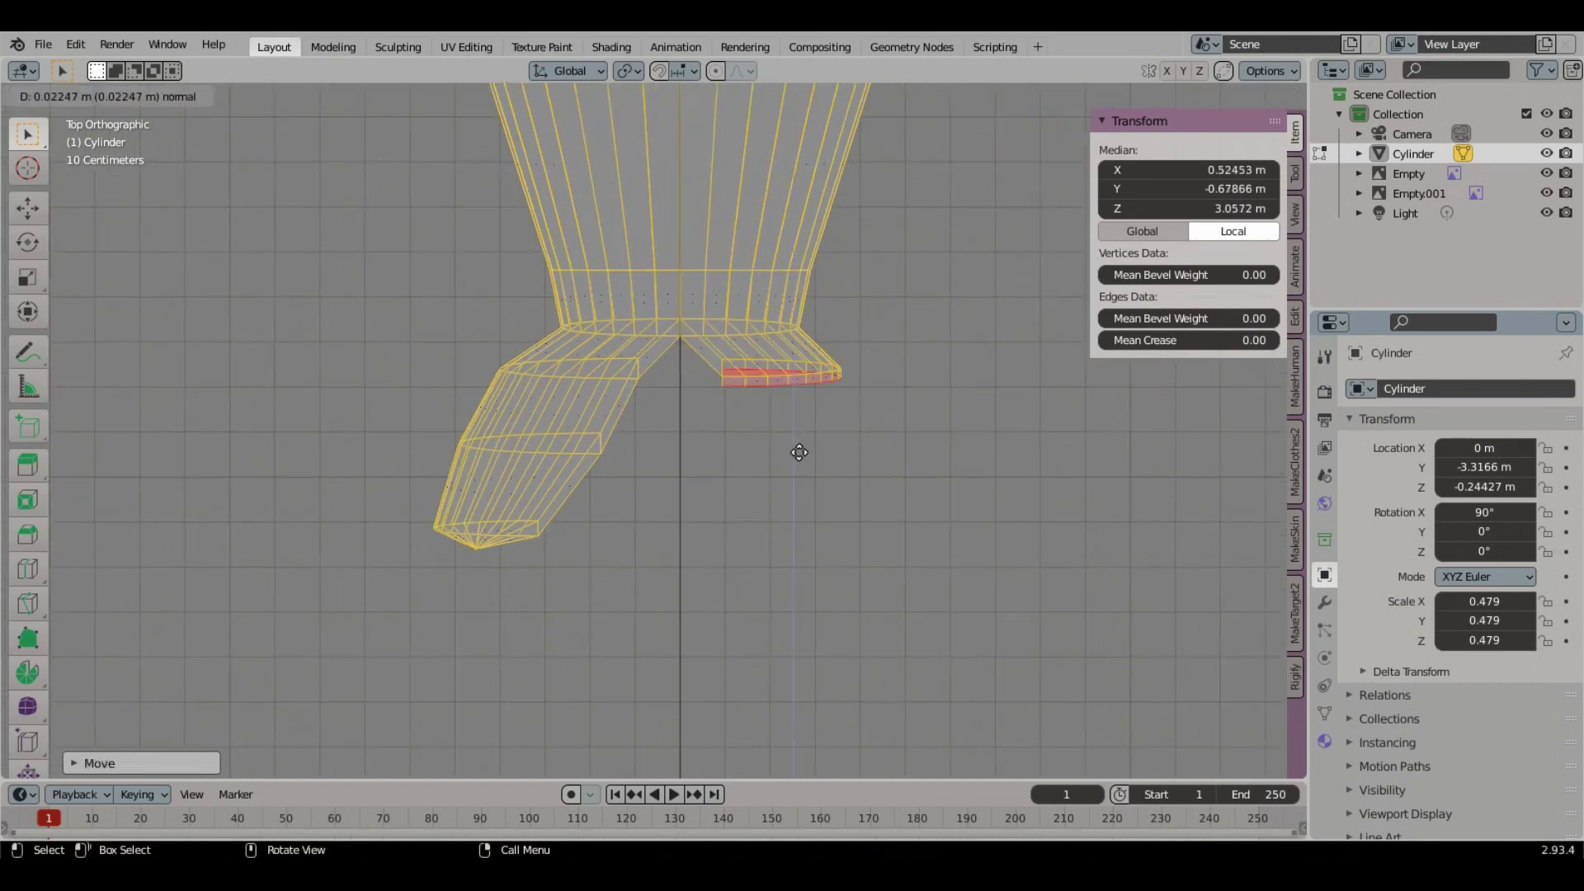
pyautogui.click(815, 518)
pyautogui.press('s')
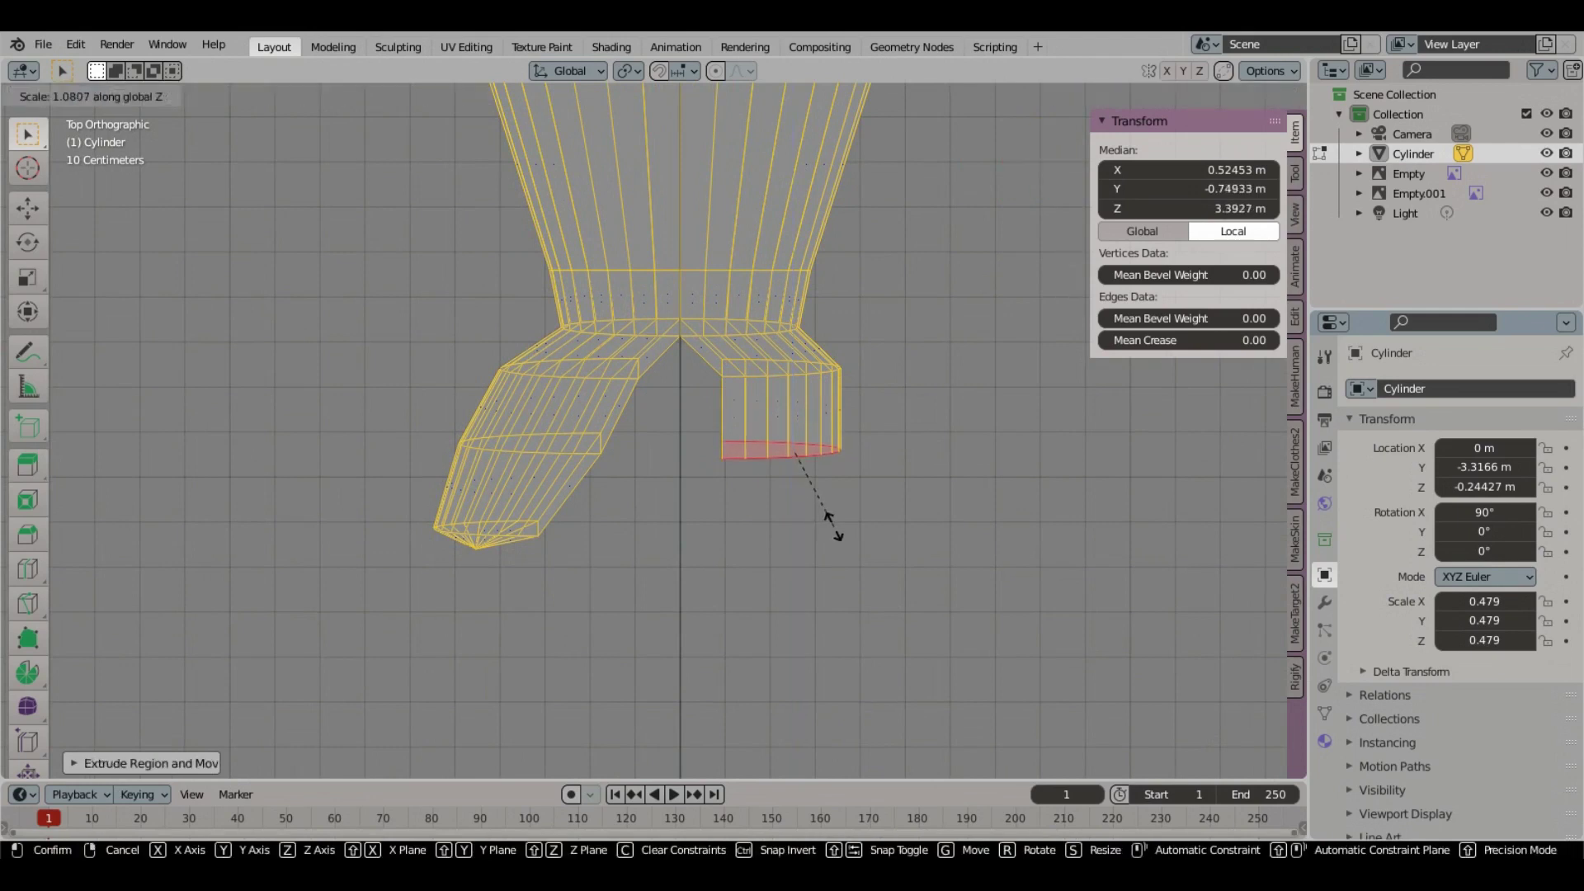
pyautogui.rightClick(850, 527)
pyautogui.press('s')
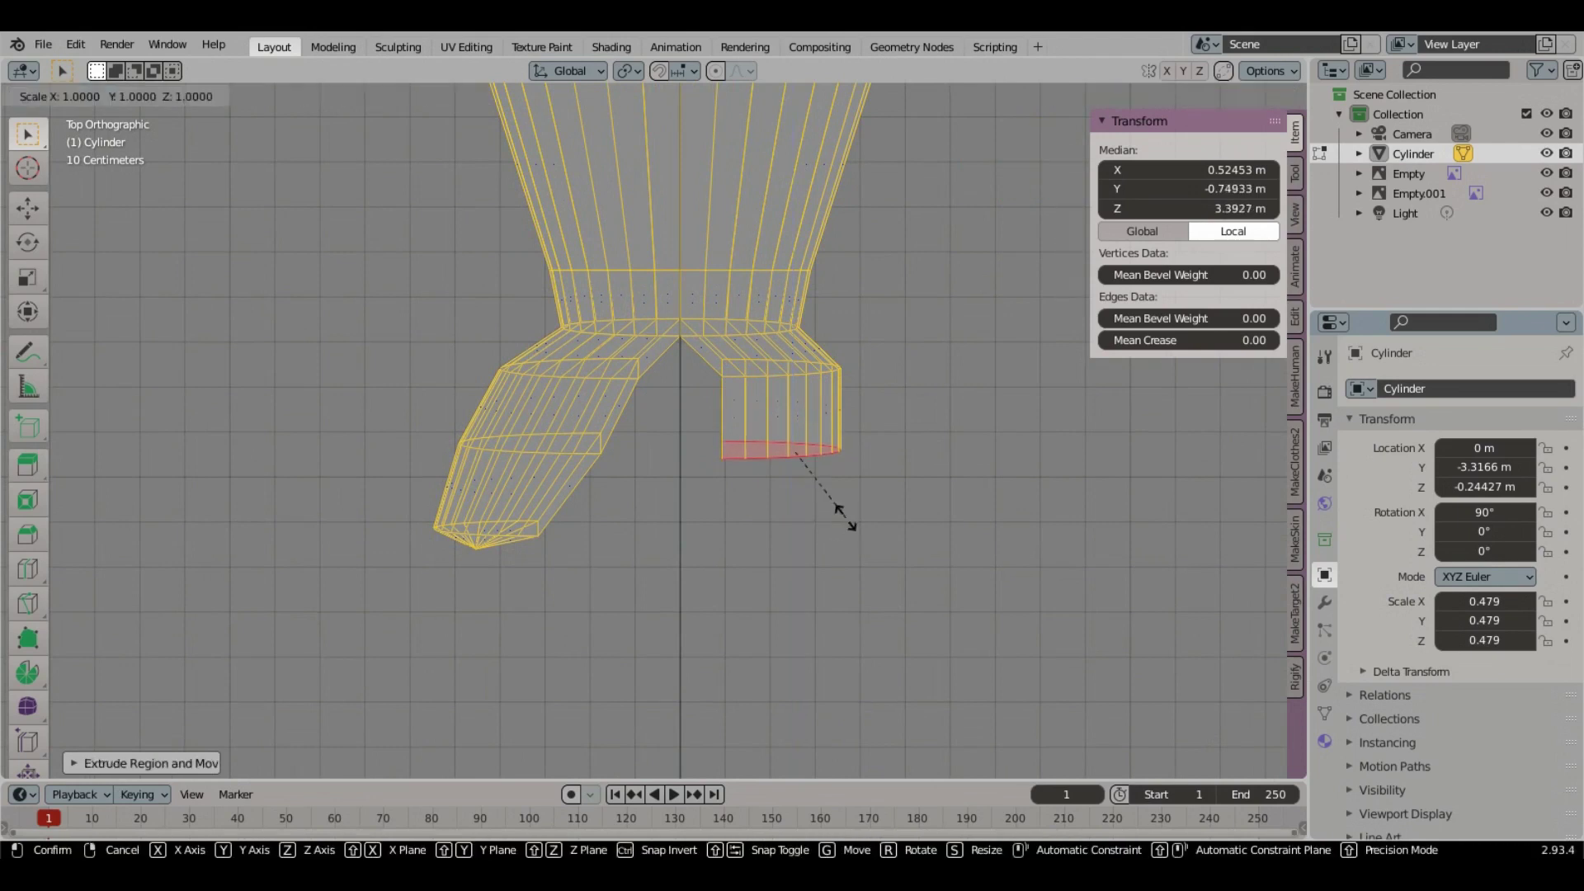
pyautogui.press('x')
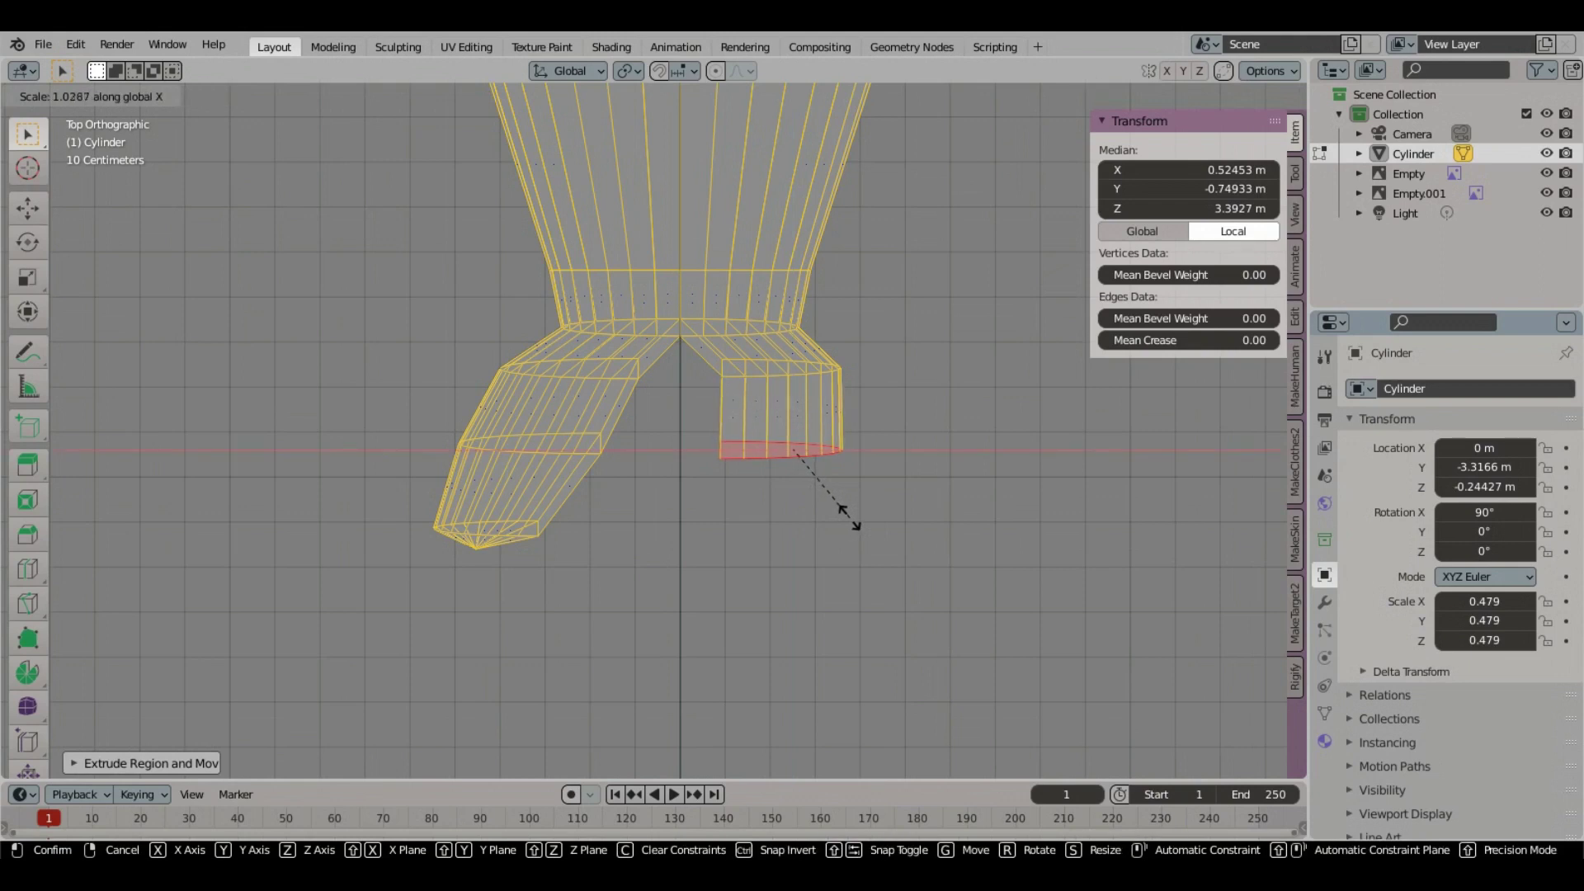
pyautogui.rightClick(850, 518)
# Step: Scale the second flipper's end face slightly and move it about 0.055 m outward along global X
pyautogui.press('s')
pyautogui.click(859, 520)
pyautogui.press('g')
pyautogui.press('x')
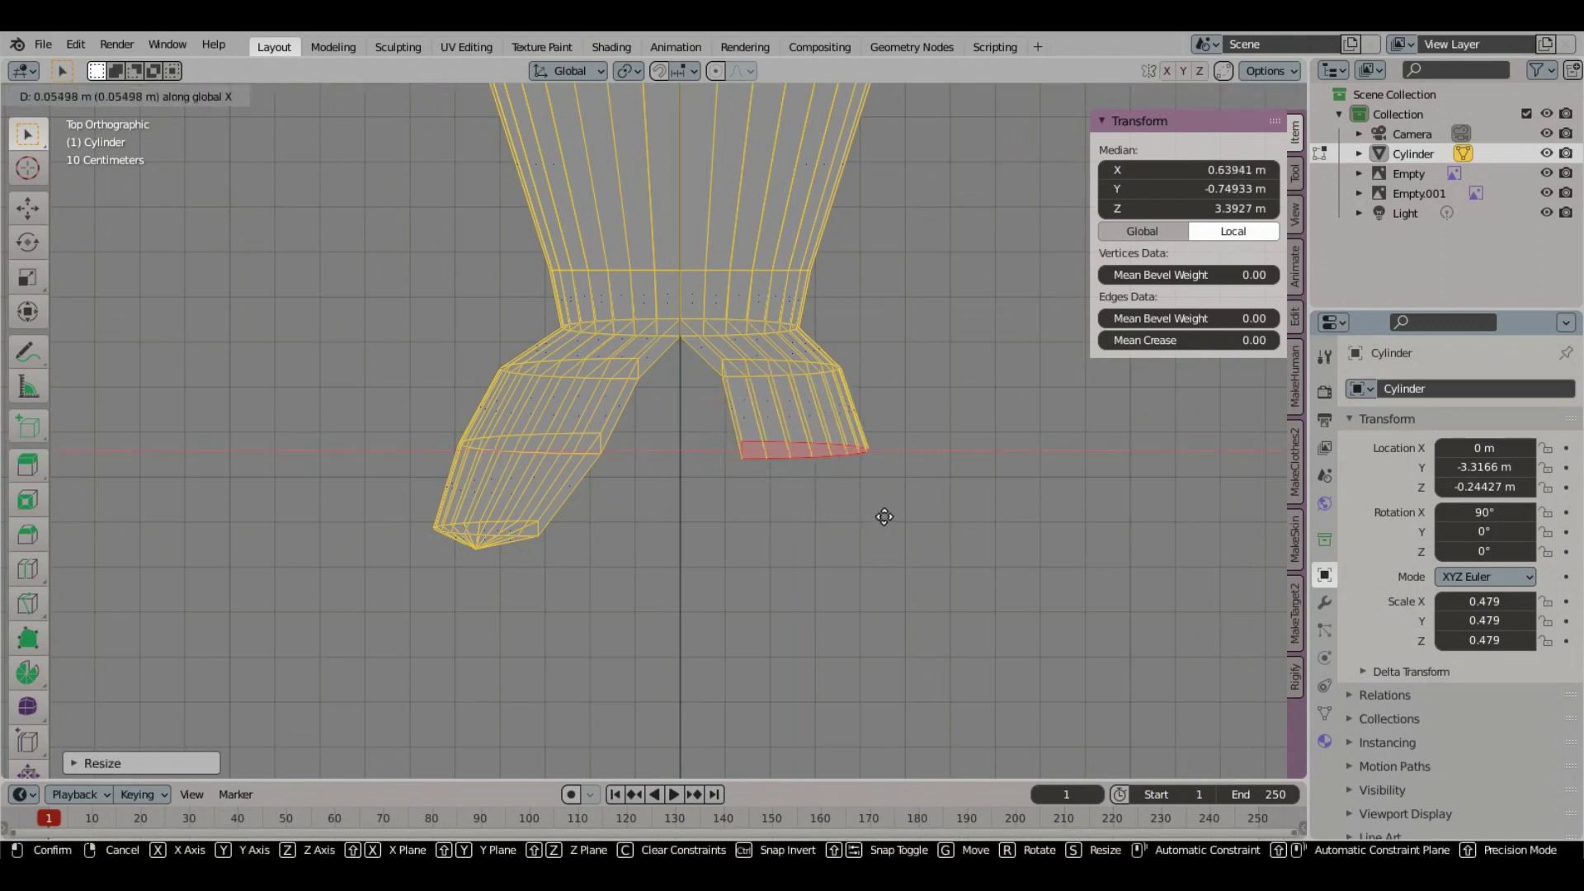
pyautogui.click(884, 519)
# Step: Scale the second flipper's end face along the global Y axis
pyautogui.press('s')
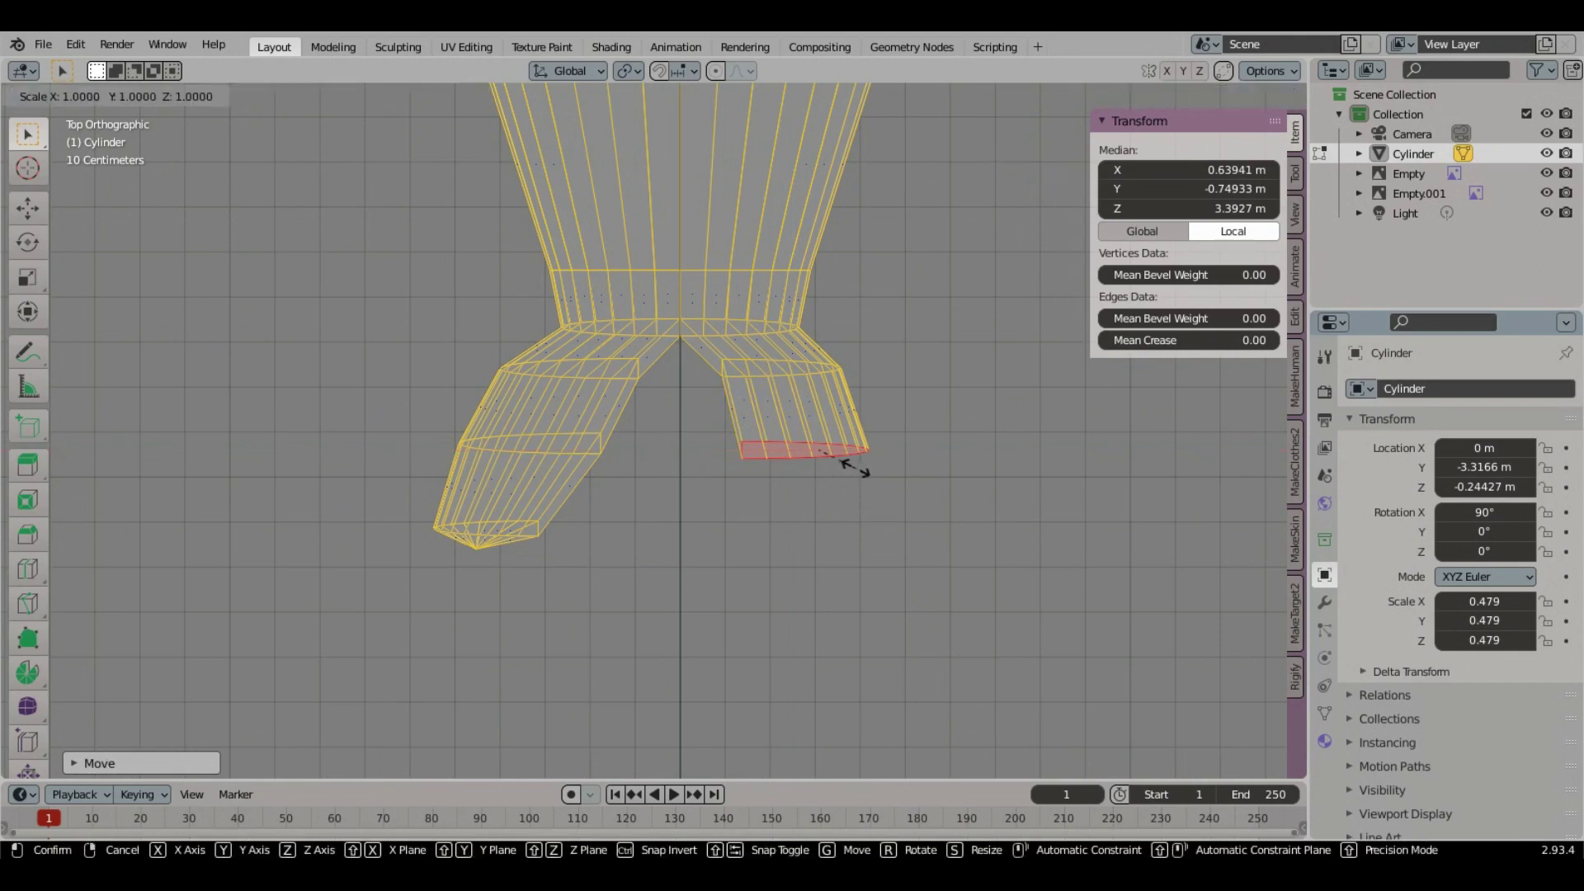
pyautogui.press('y')
pyautogui.click(853, 481)
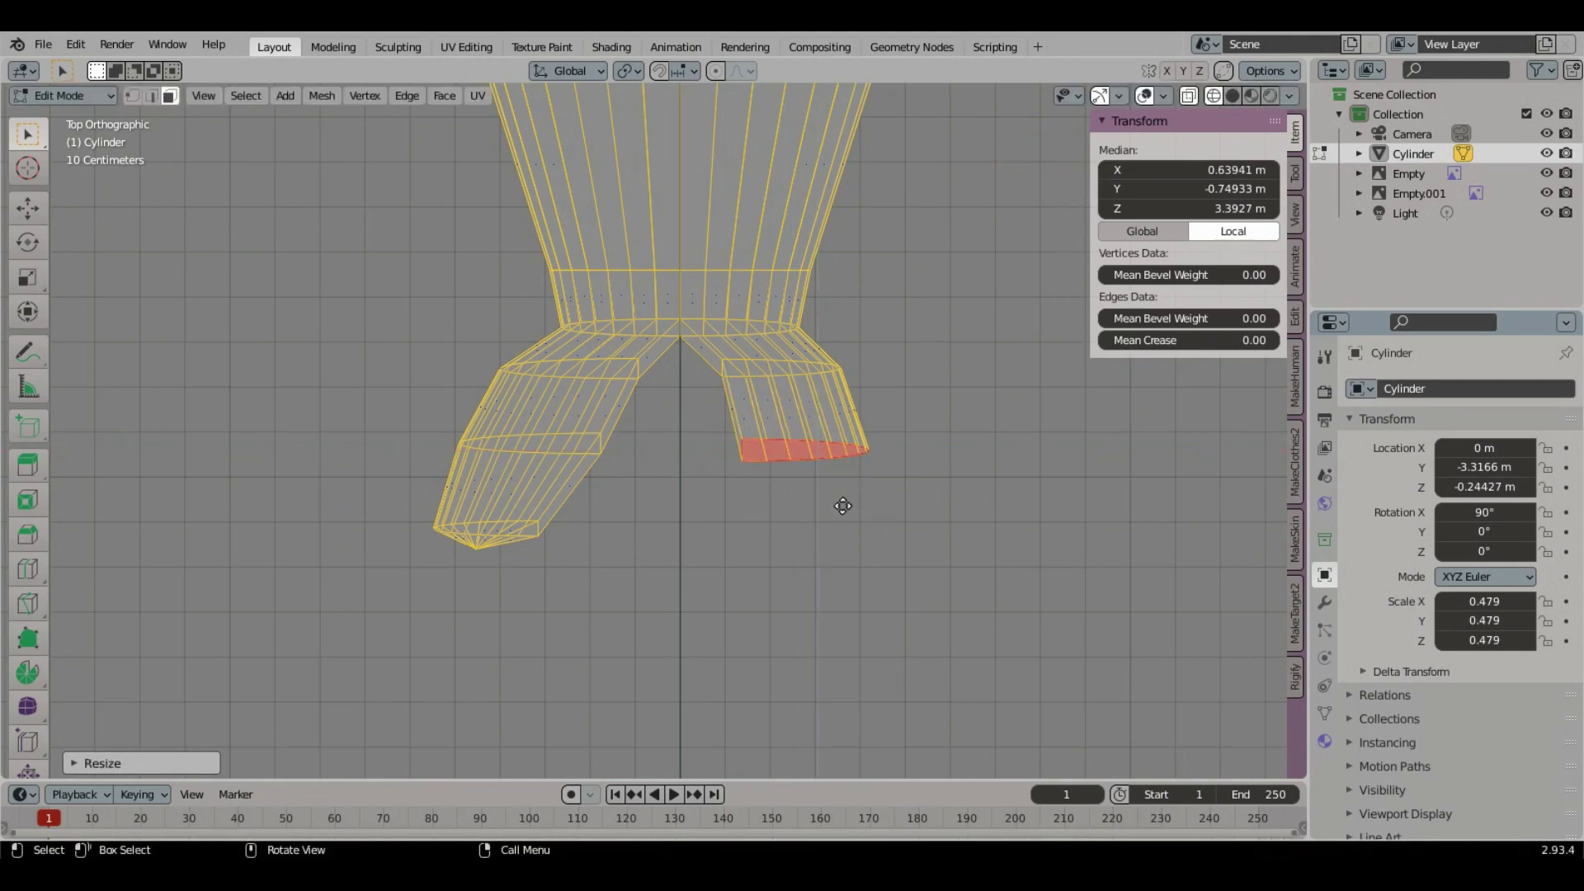
# Step: Extrude the second flipper about 0.18 m further backward and shift the new end about 0.06 m outward along global X
pyautogui.press('e')
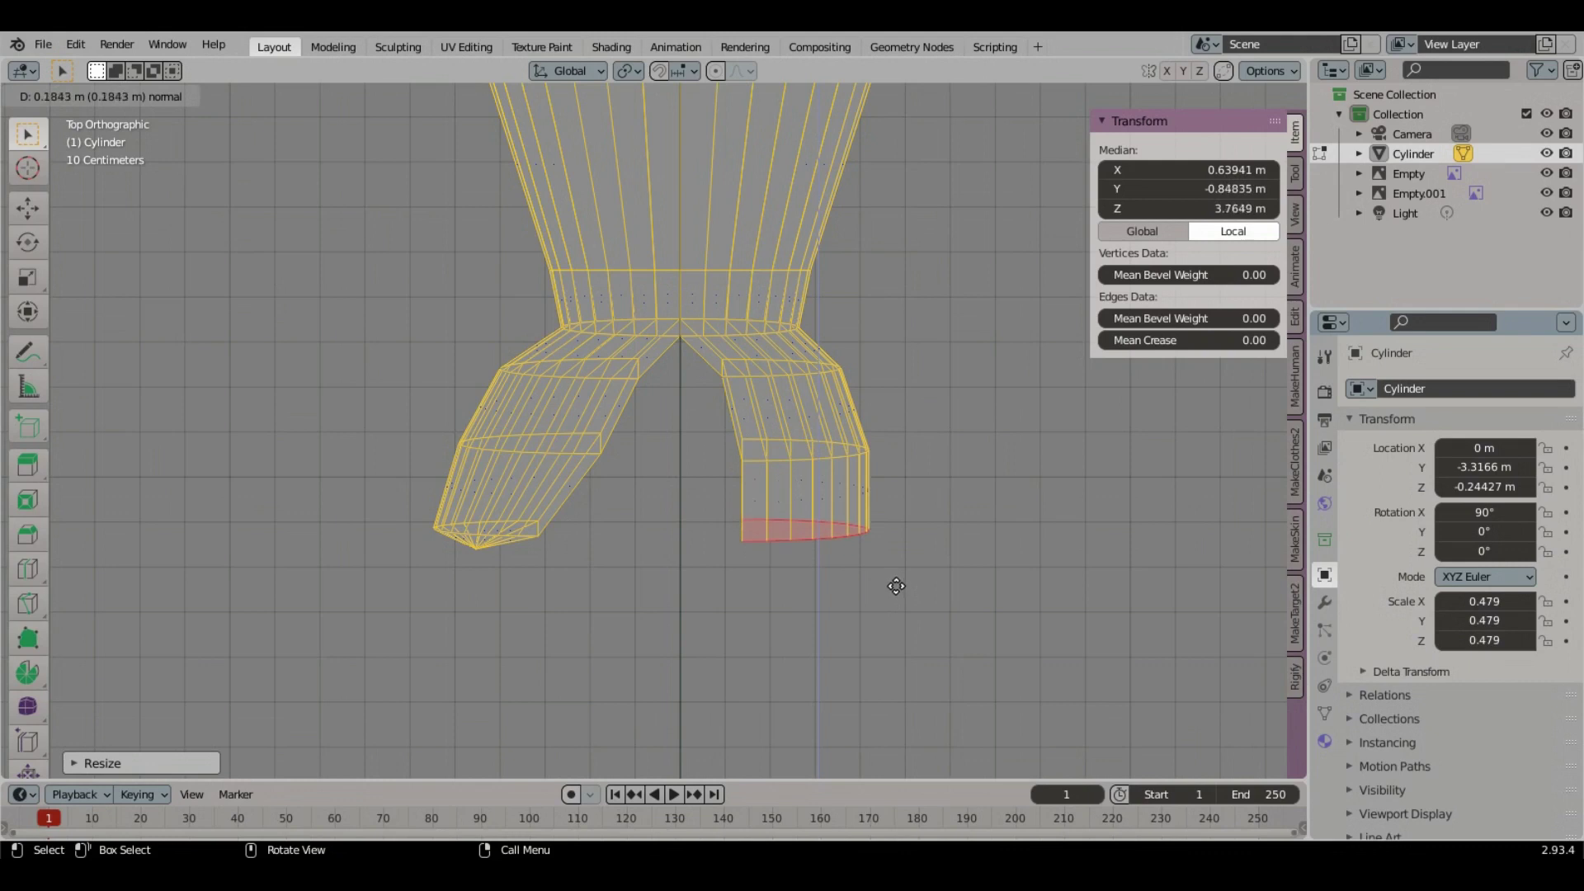
pyautogui.click(894, 586)
pyautogui.press('e')
pyautogui.press('y')
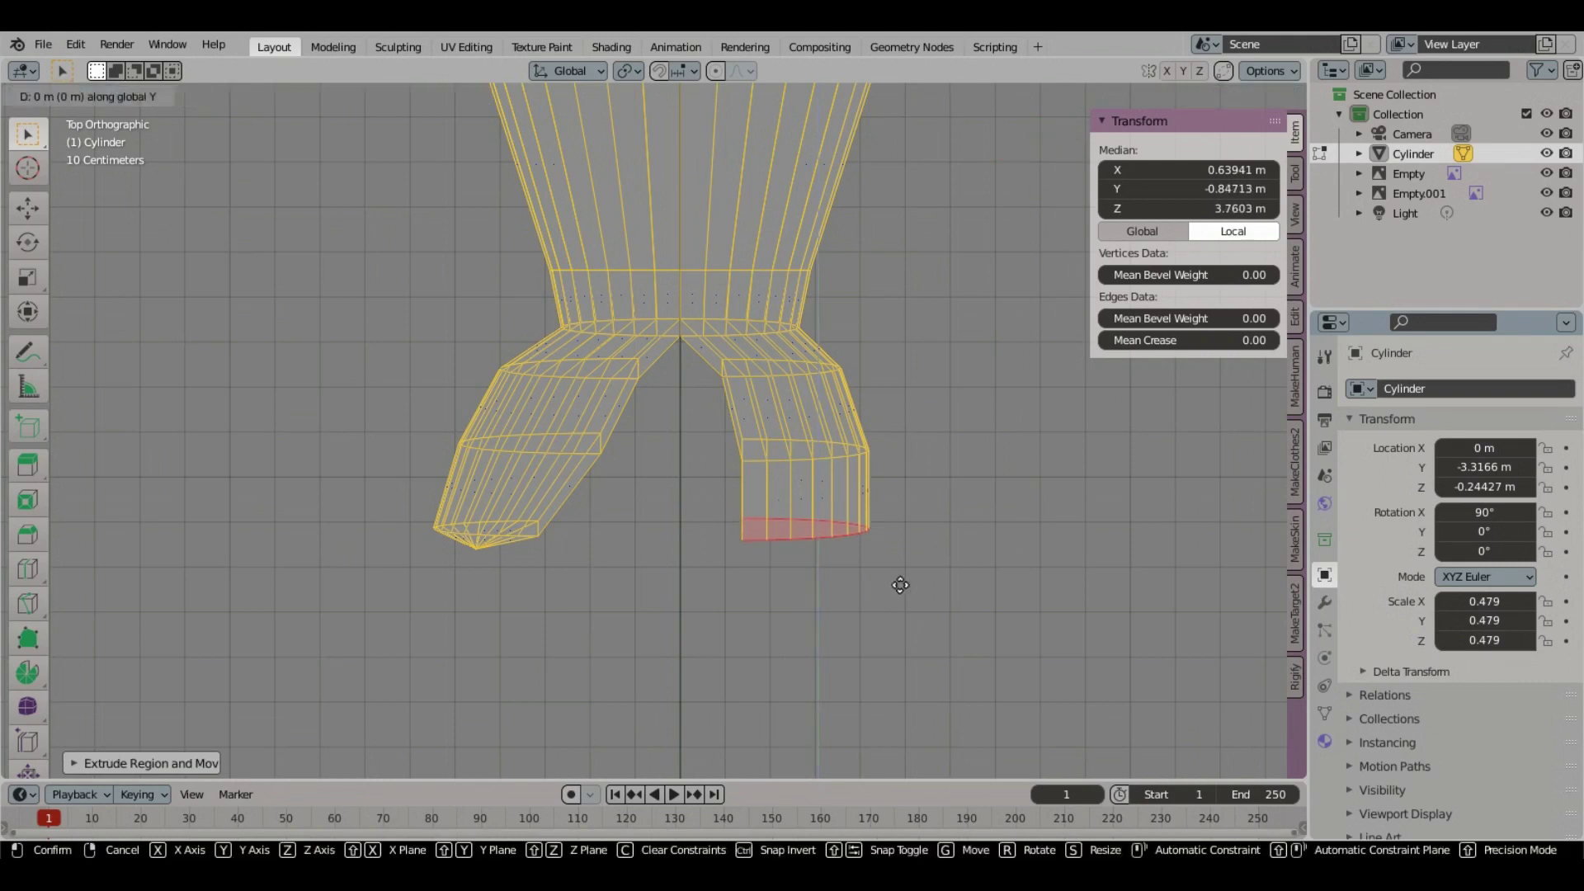
pyautogui.press('x')
pyautogui.click(919, 584)
# Step: Shrink the second flipper's end face to taper the tip and nudge it slightly inward
pyautogui.press('s')
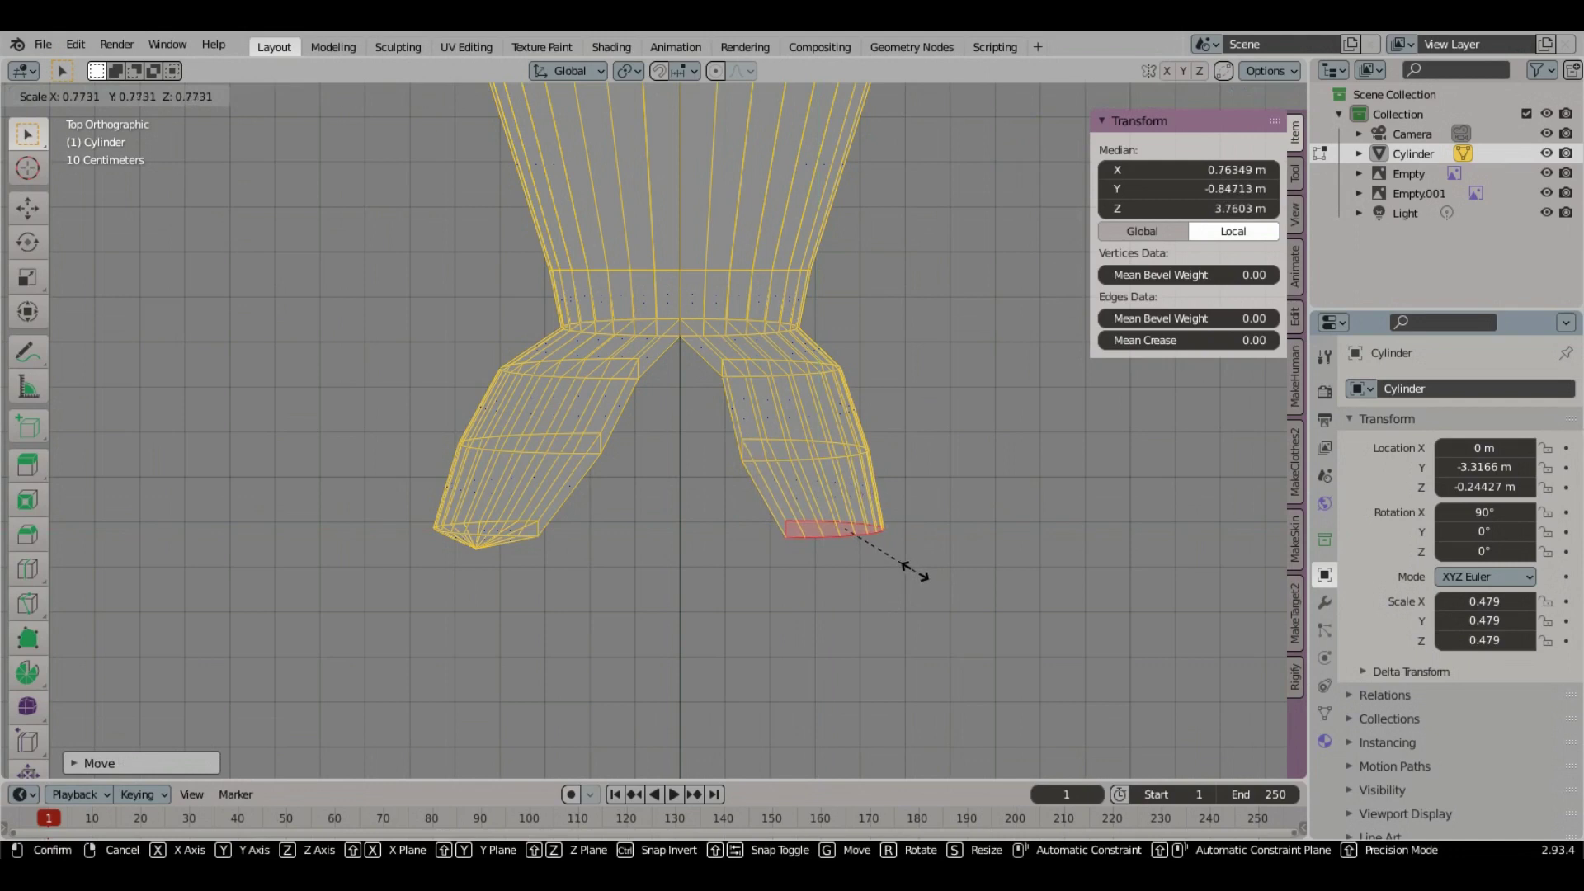
pyautogui.click(908, 566)
pyautogui.press('g')
pyautogui.click(896, 561)
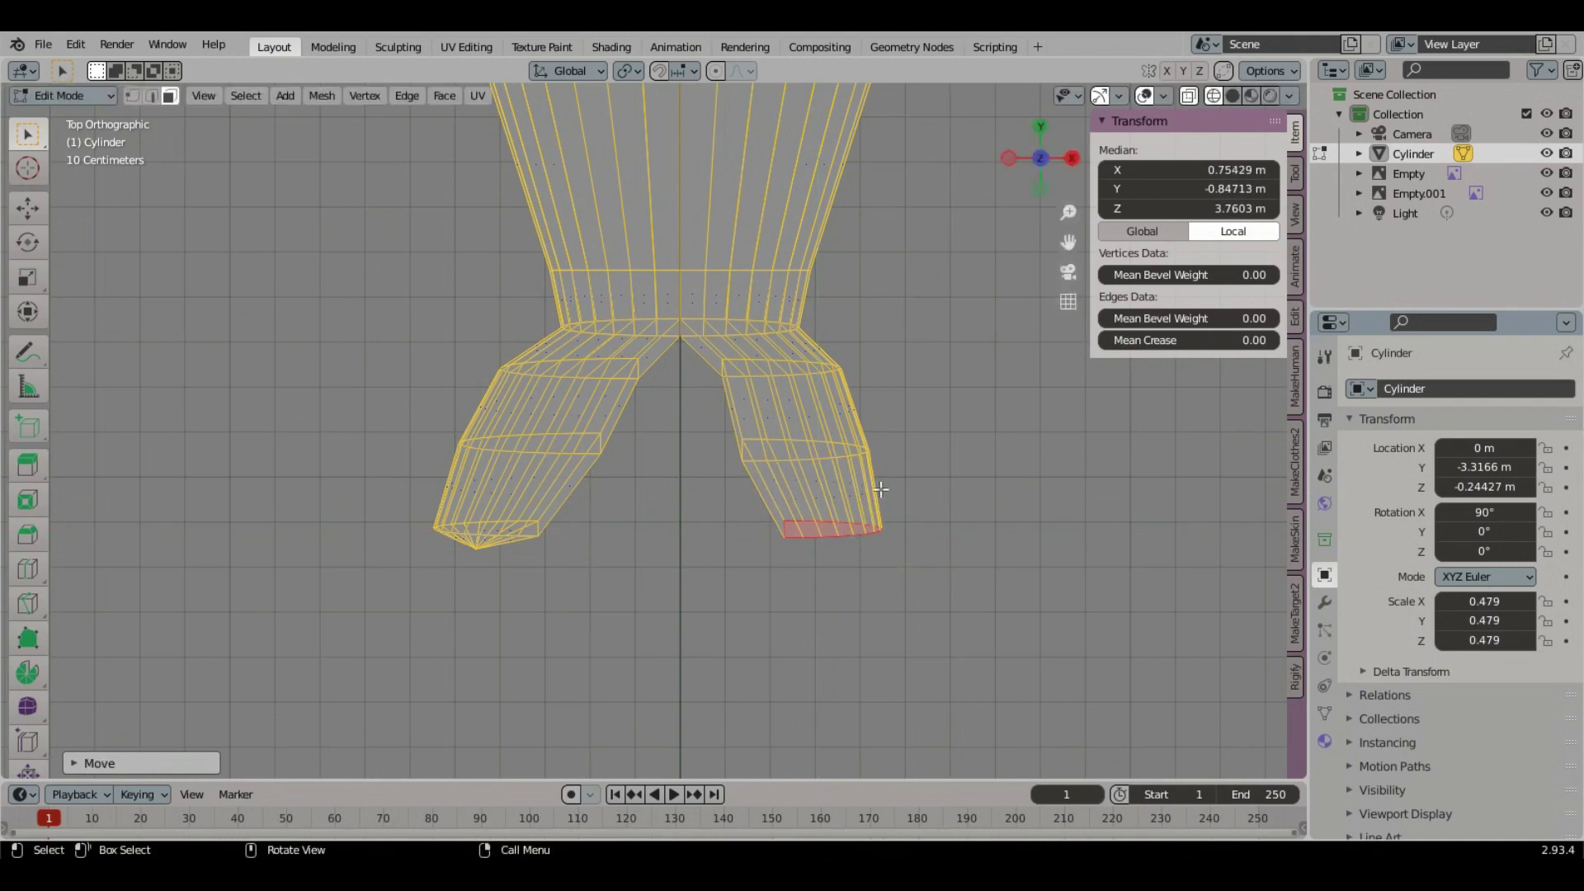
# Step: Switch to vertex selection, select the second flipper's middle ring and move it about 0.035 m outward along global X
pyautogui.keyDown('alt'); pyautogui.click(799, 449); pyautogui.keyUp('alt')
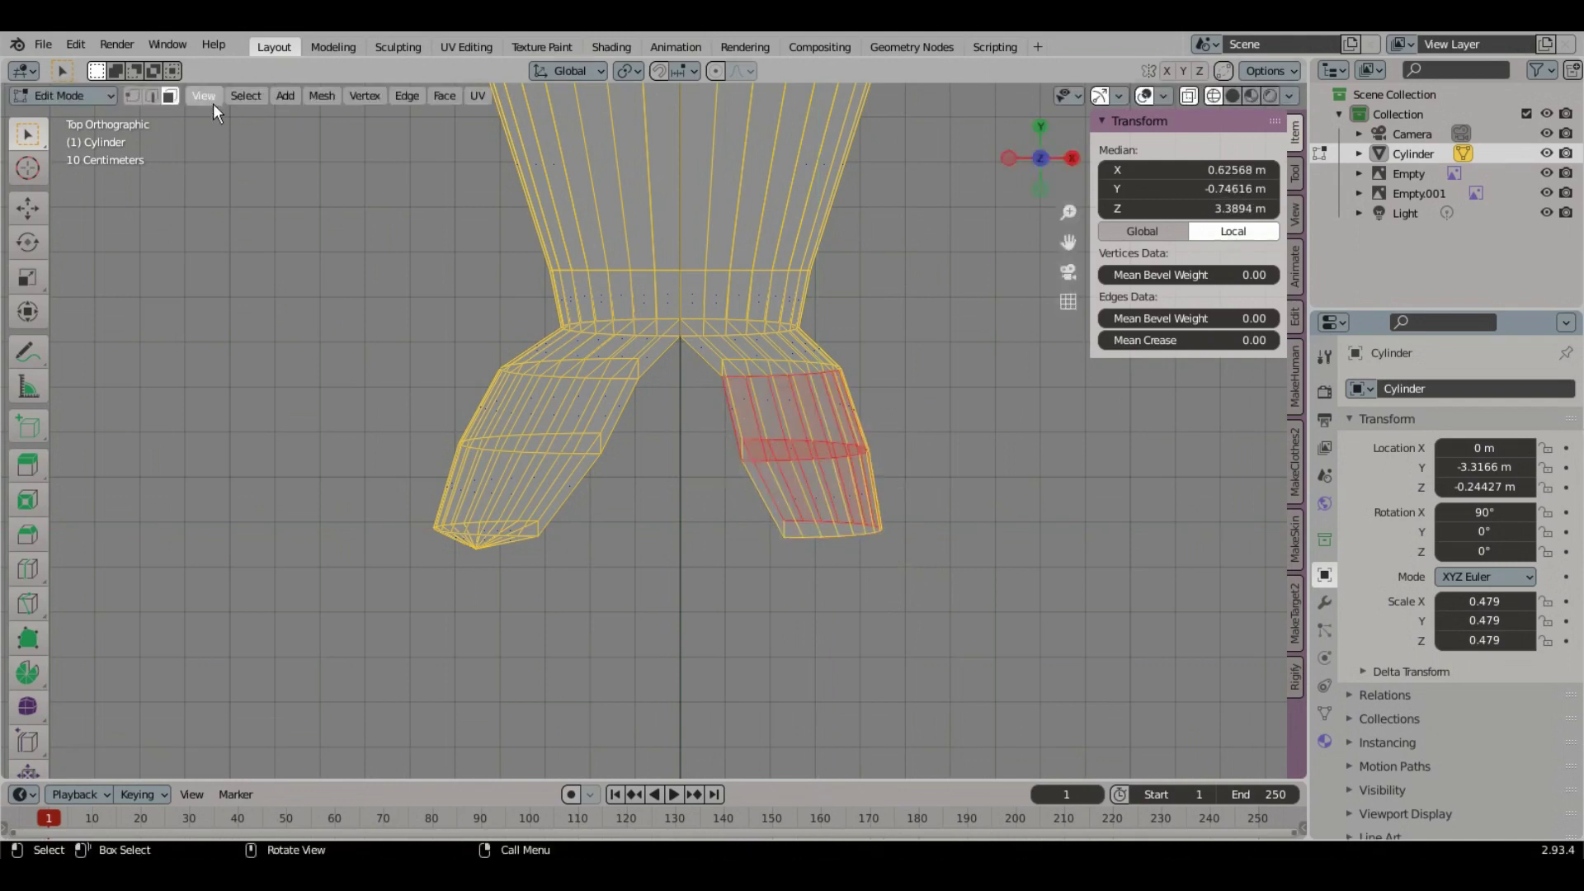
pyautogui.click(131, 96)
pyautogui.click(868, 450)
pyautogui.moveTo(914, 467); pyautogui.dragTo(690, 415)
pyautogui.press('g')
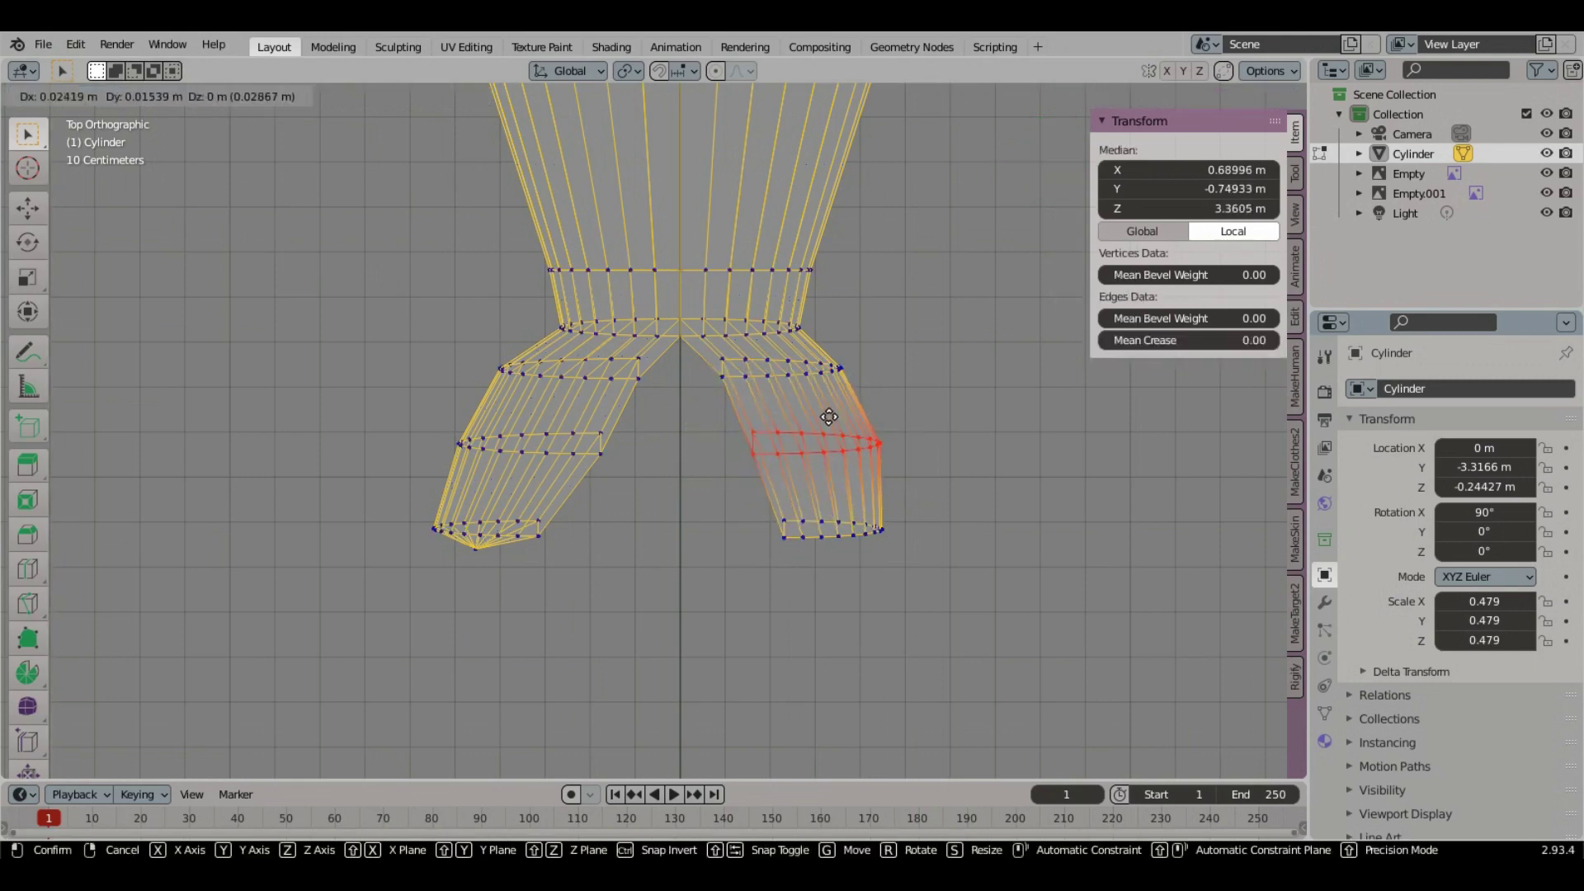
pyautogui.press('y')
pyautogui.press('x')
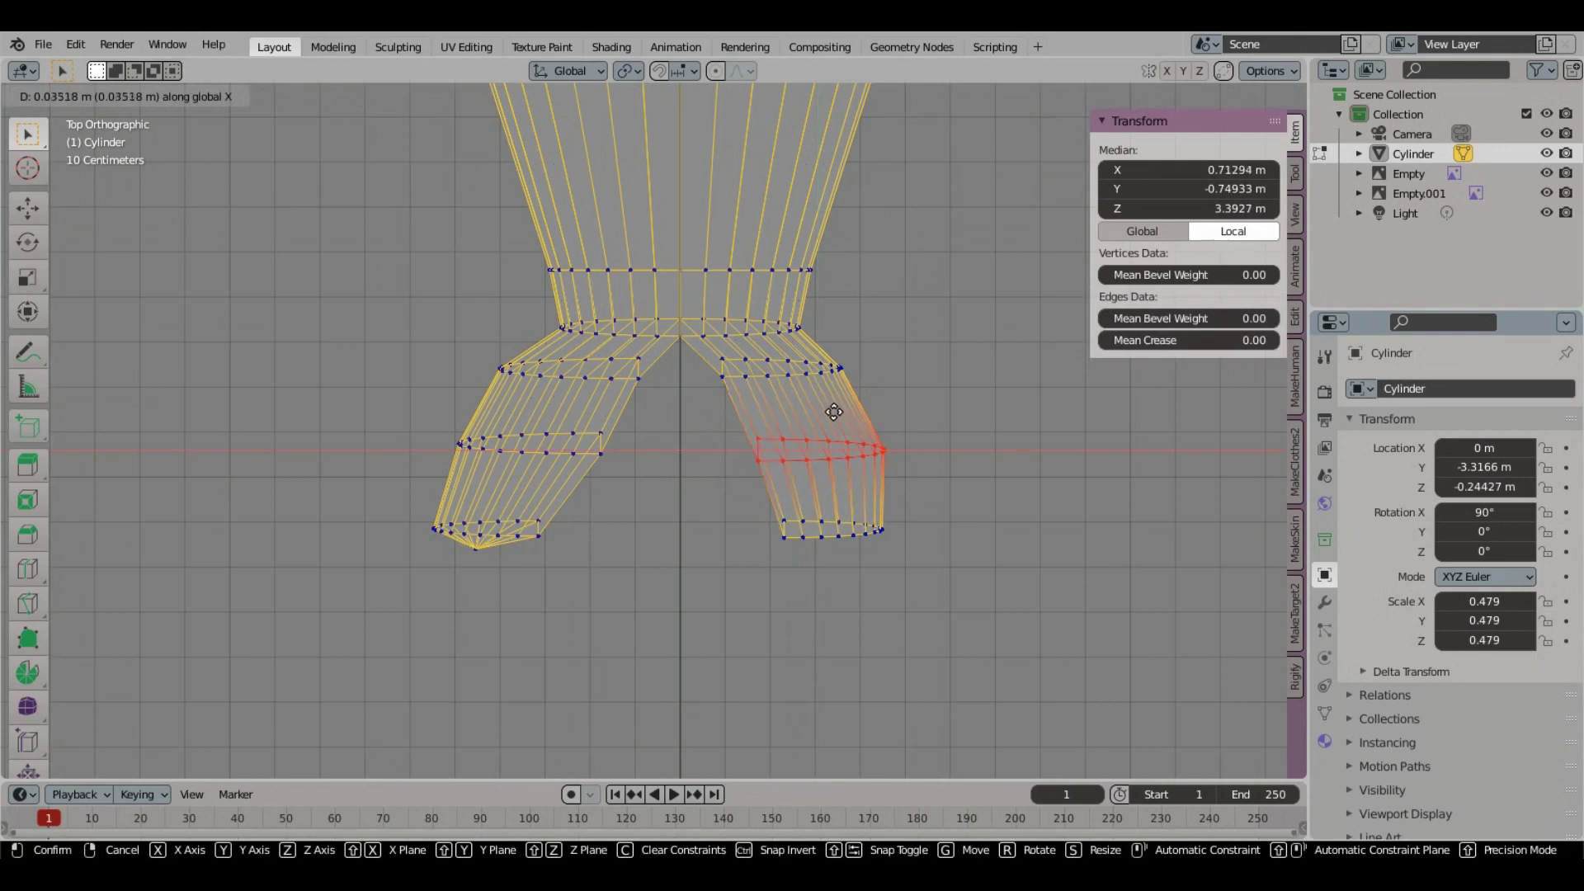
pyautogui.click(834, 411)
# Step: Select the second flipper's end ring and move it about 0.03 m outward to mirror the first flipper
pyautogui.moveTo(949, 582); pyautogui.dragTo(769, 507)
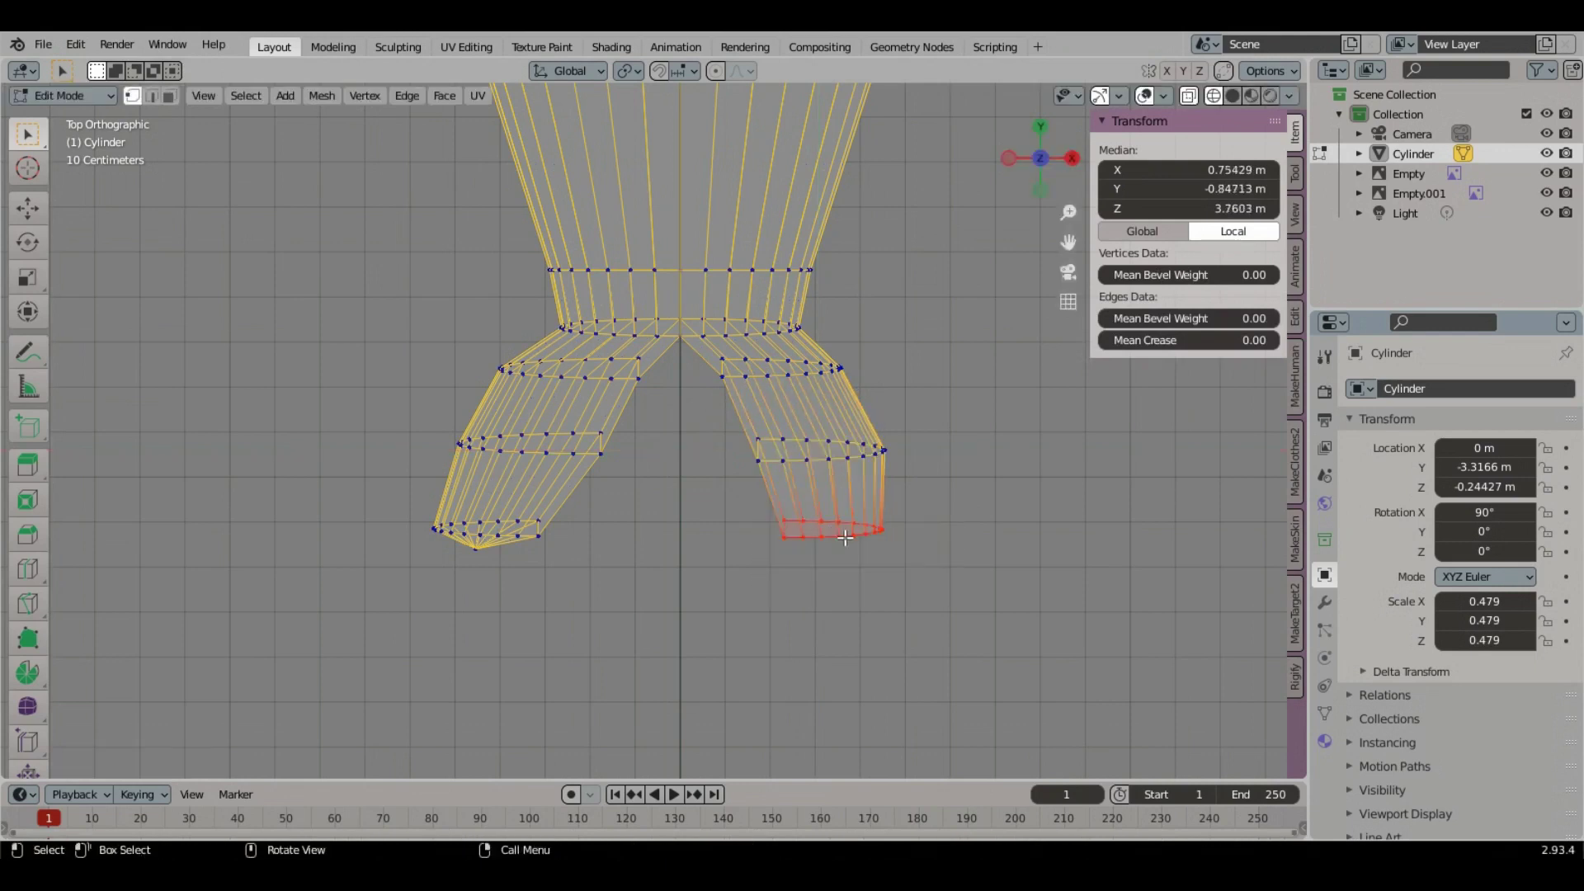
pyautogui.press('g')
pyautogui.click(853, 558)
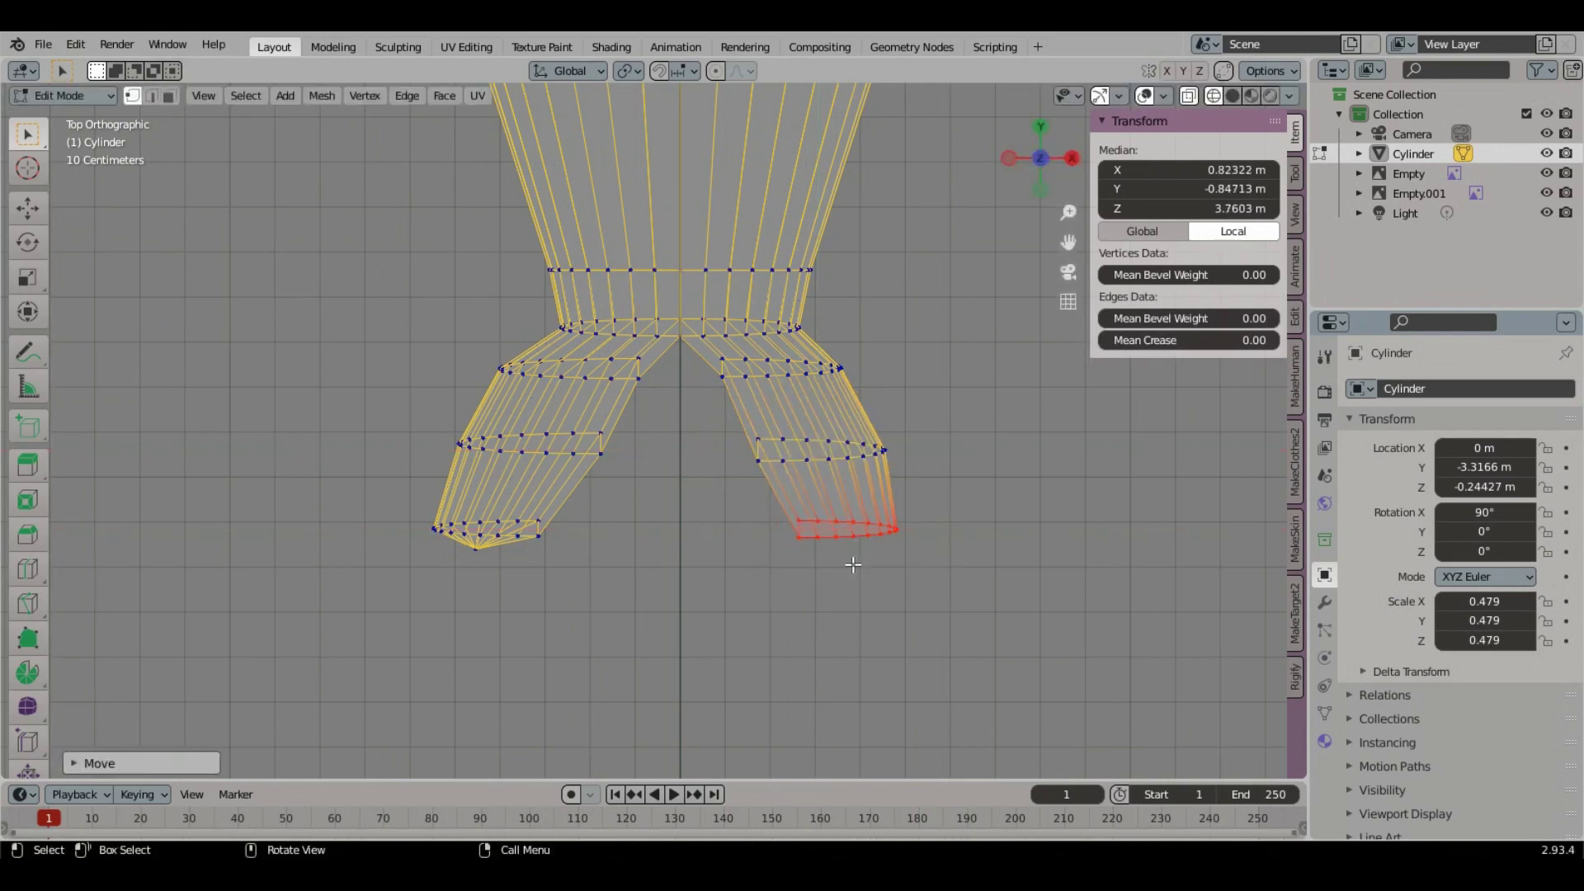
# Step: Scale the second flipper's end ring along the global Z axis
pyautogui.moveTo(852, 558); pyautogui.dragTo(825, 387, button='middle')
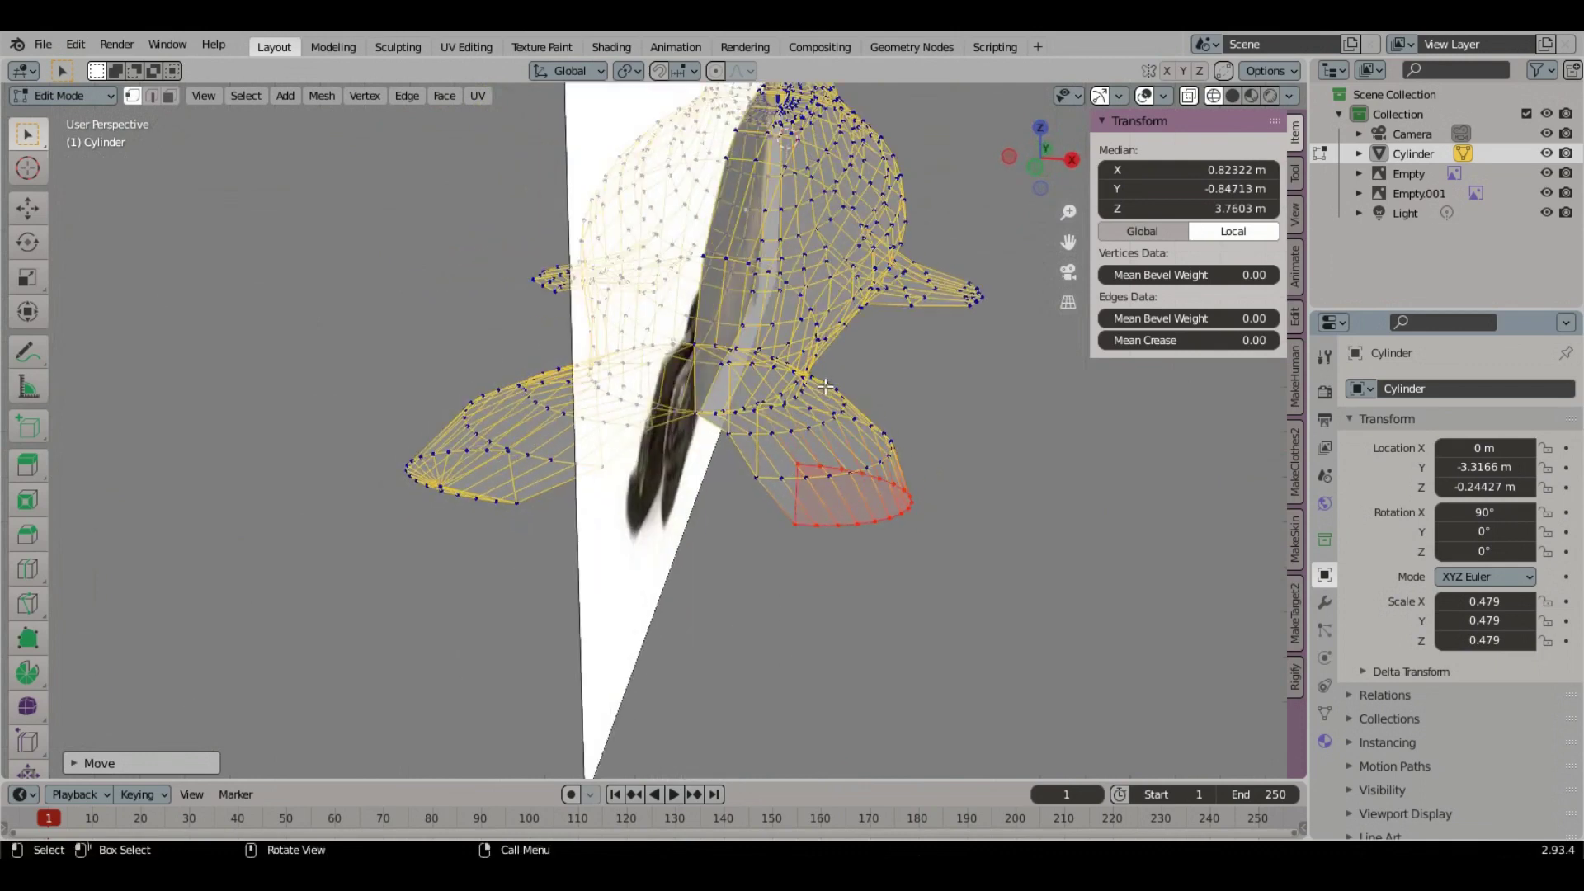
pyautogui.press('s')
pyautogui.press('z')
pyautogui.click(821, 397)
pyautogui.moveTo(703, 460); pyautogui.dragTo(755, 553, button='middle')
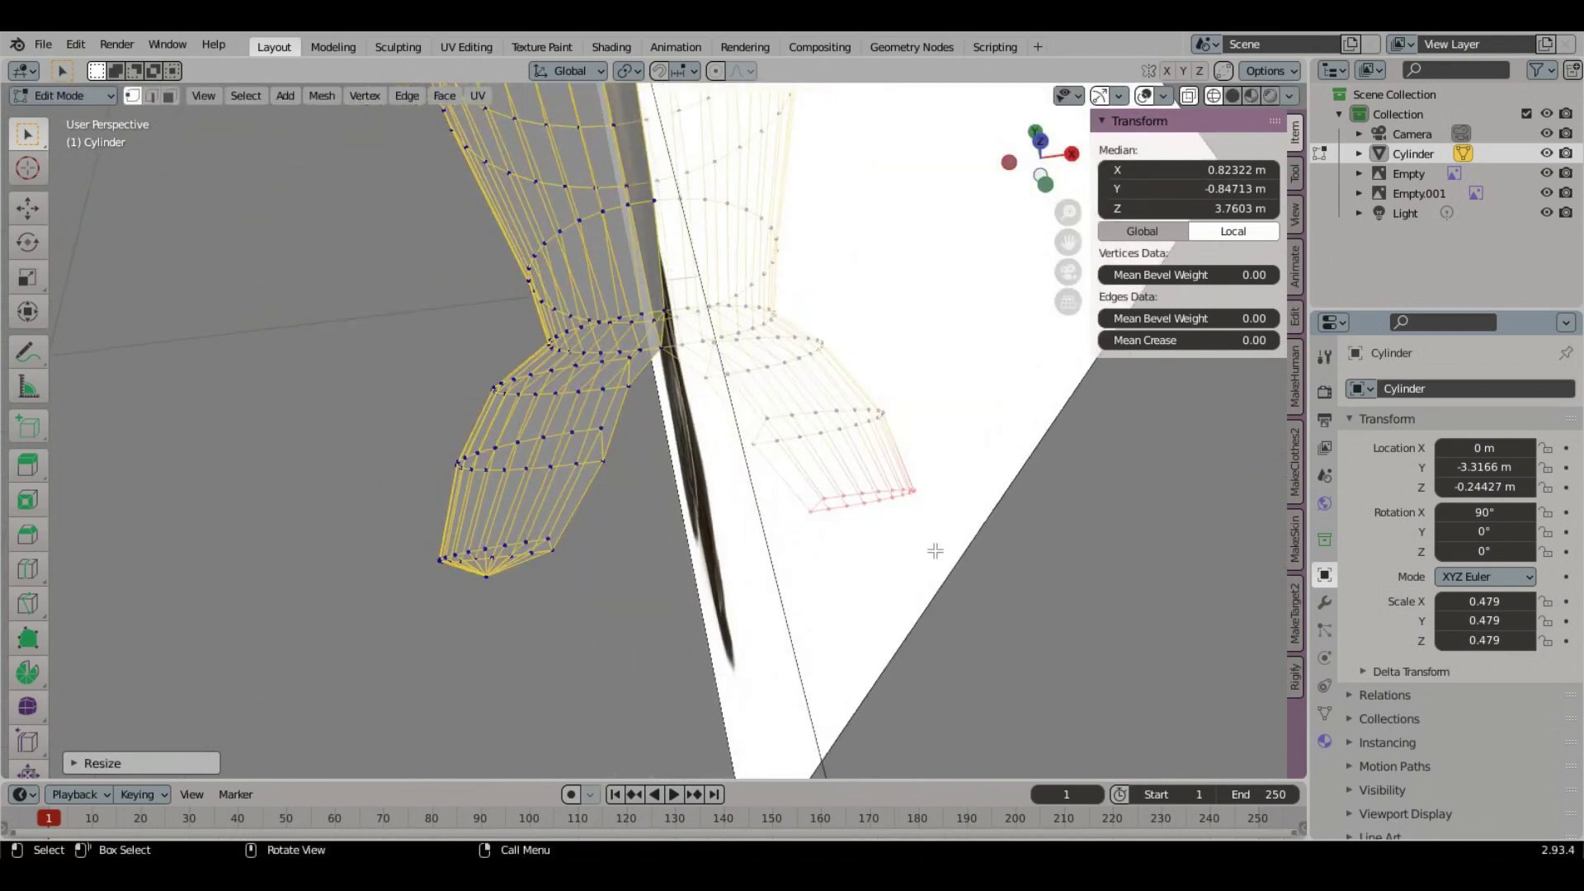
# Step: In top view, extrude the end ring about 0.02 m backward and shrink the new ring
pyautogui.click(1041, 142)
pyautogui.press('e')
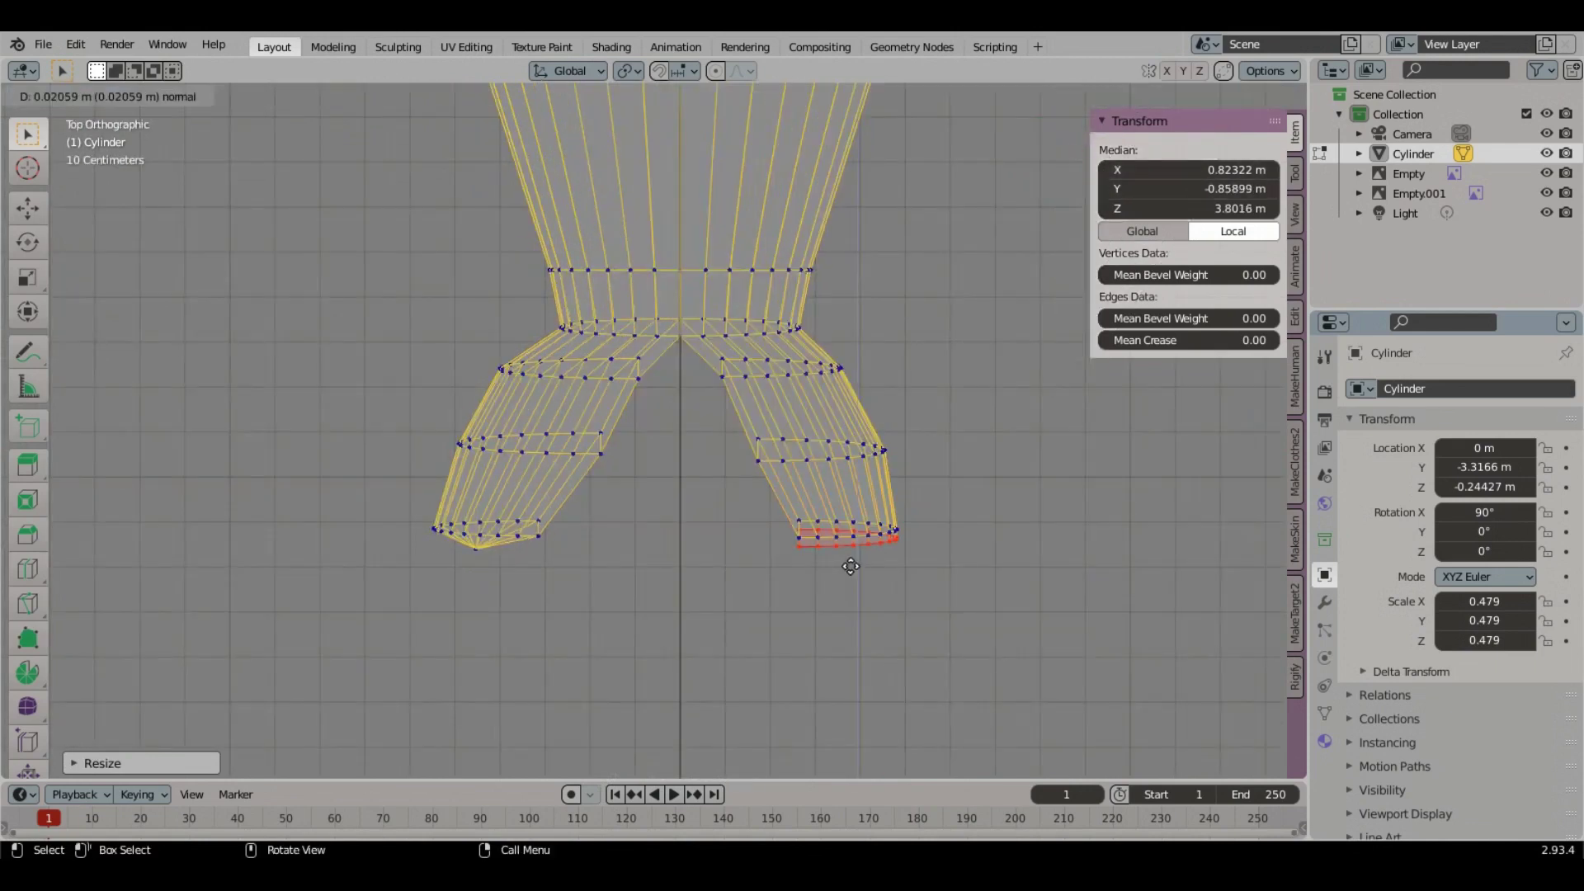
pyautogui.click(851, 567)
pyautogui.press('s')
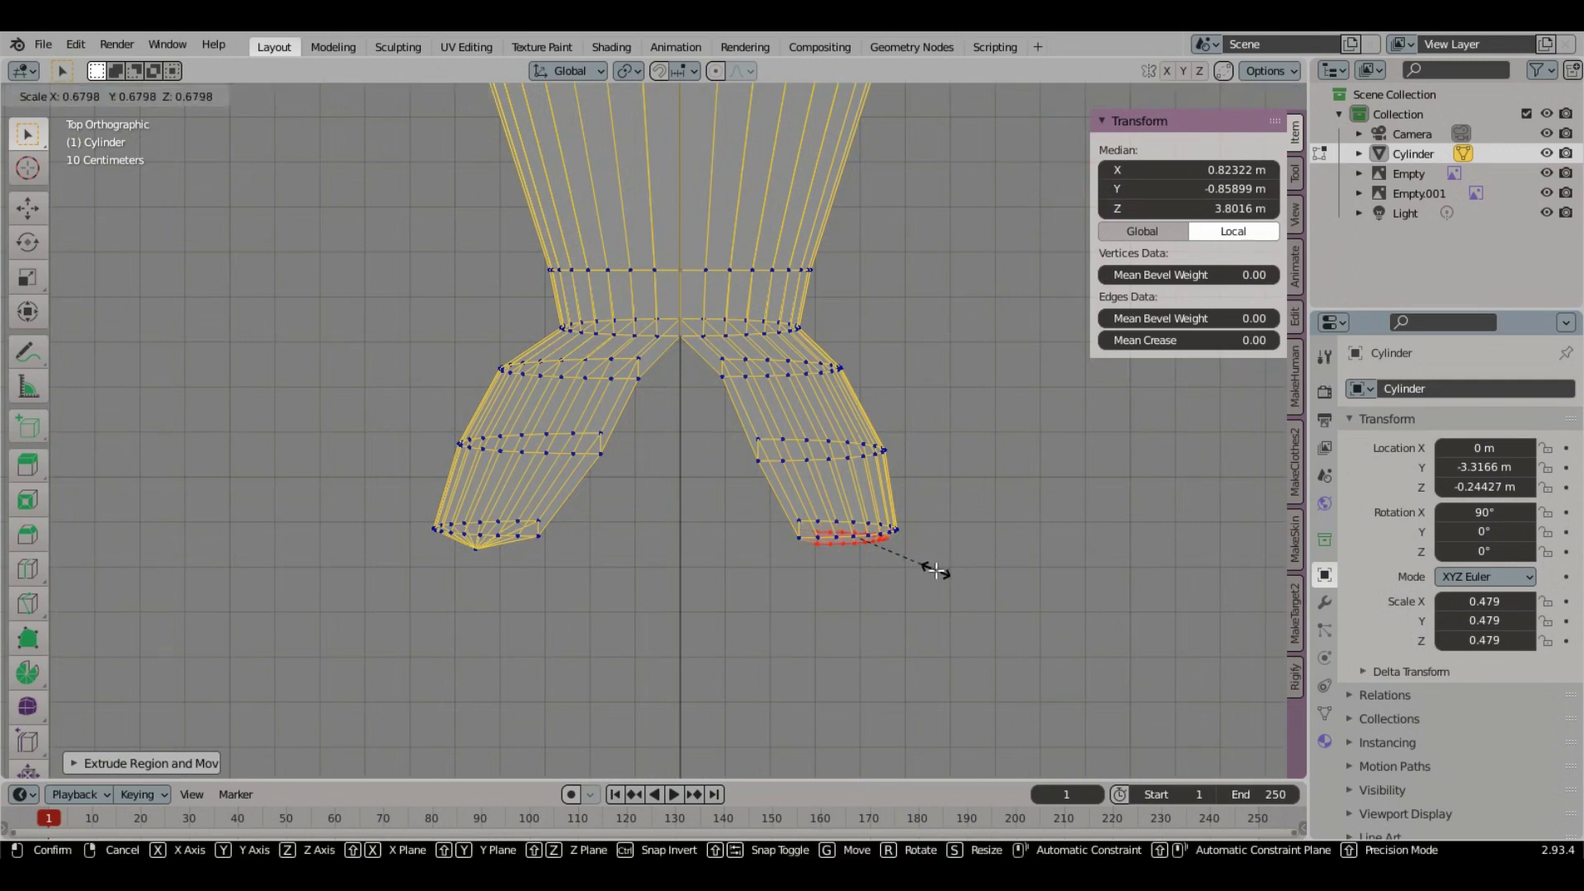
pyautogui.click(938, 575)
# Step: Merge the tip ring's vertices with Collapse and move the merged vertex about 0.03 m backward along global Y
pyautogui.rightClick(848, 547)
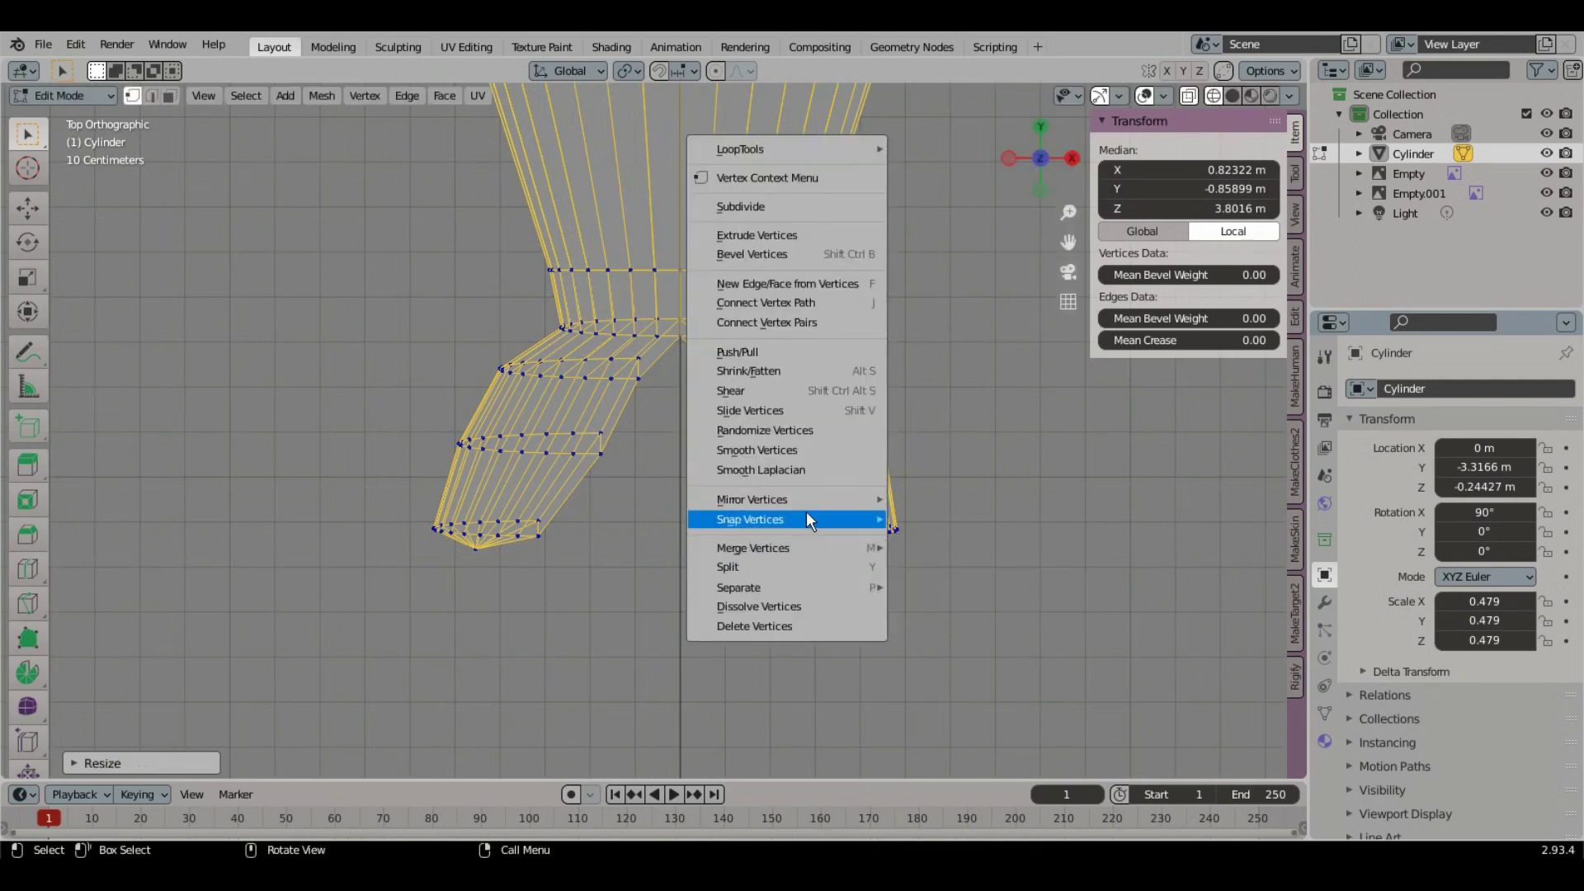
pyautogui.moveTo(802, 551)
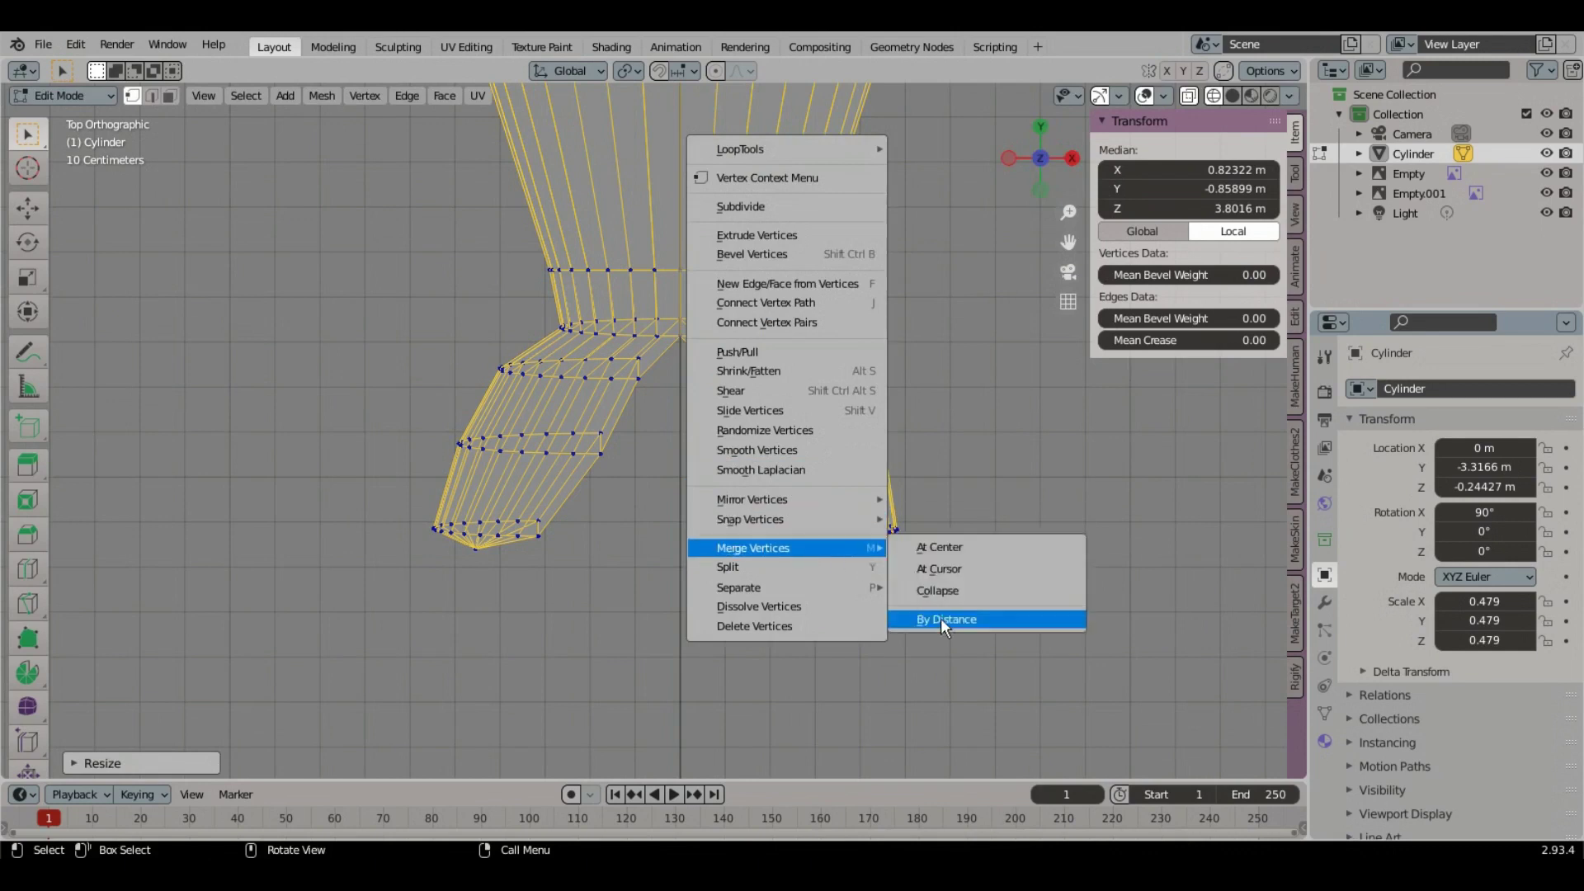
pyautogui.click(934, 598)
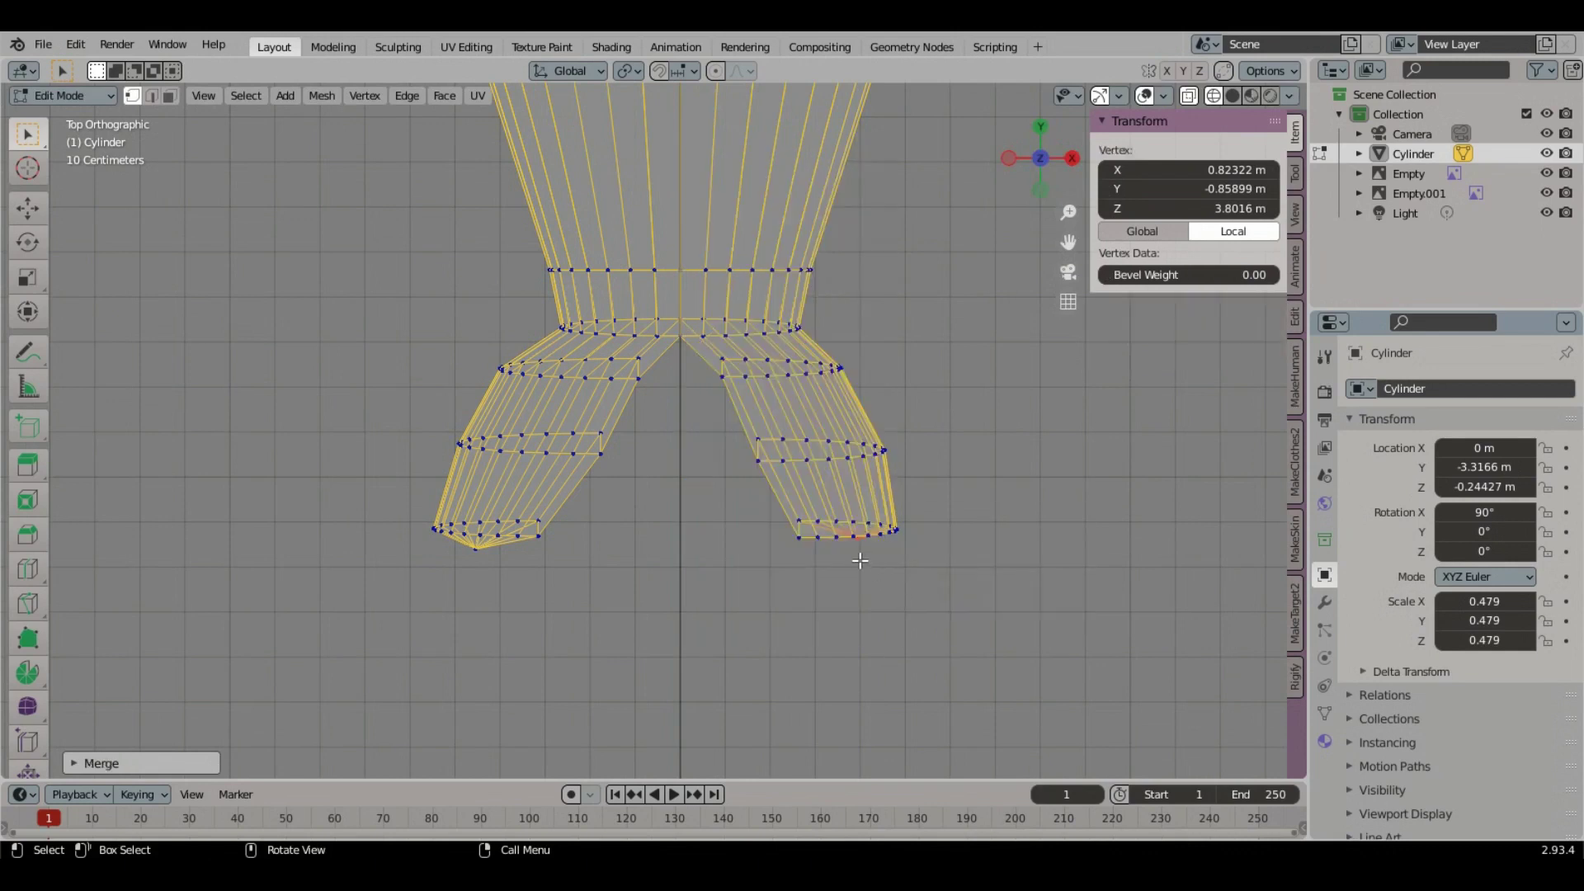
pyautogui.press('g')
pyautogui.press('y')
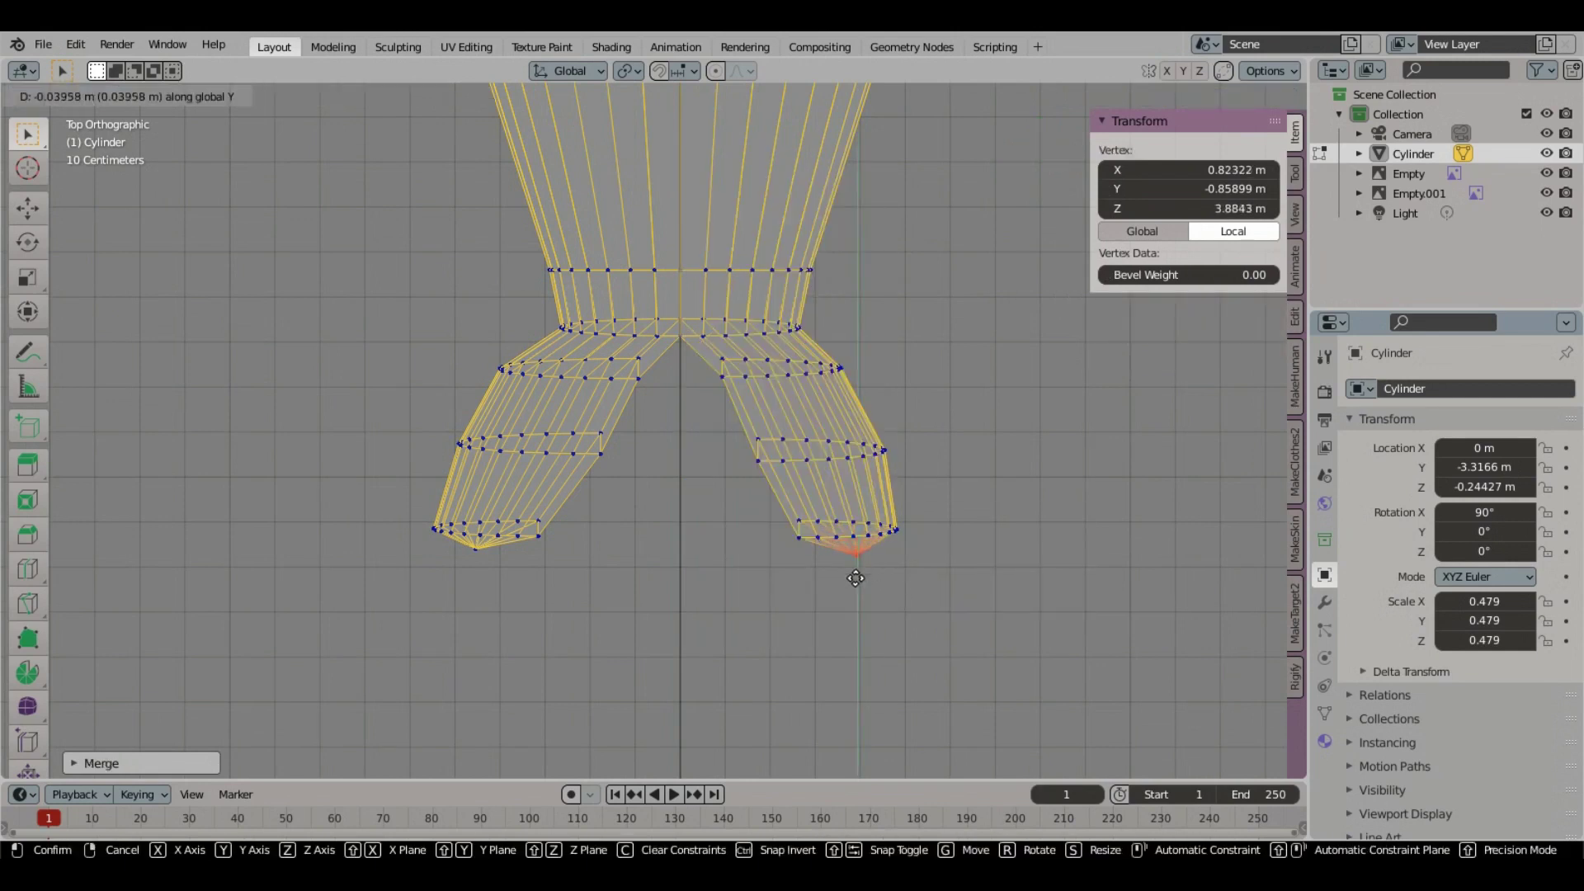
pyautogui.click(851, 575)
# Step: Return to Object Mode and hide both reference images, Empty and Empty.001
pyautogui.moveTo(851, 575); pyautogui.dragTo(1062, 379, button='middle')
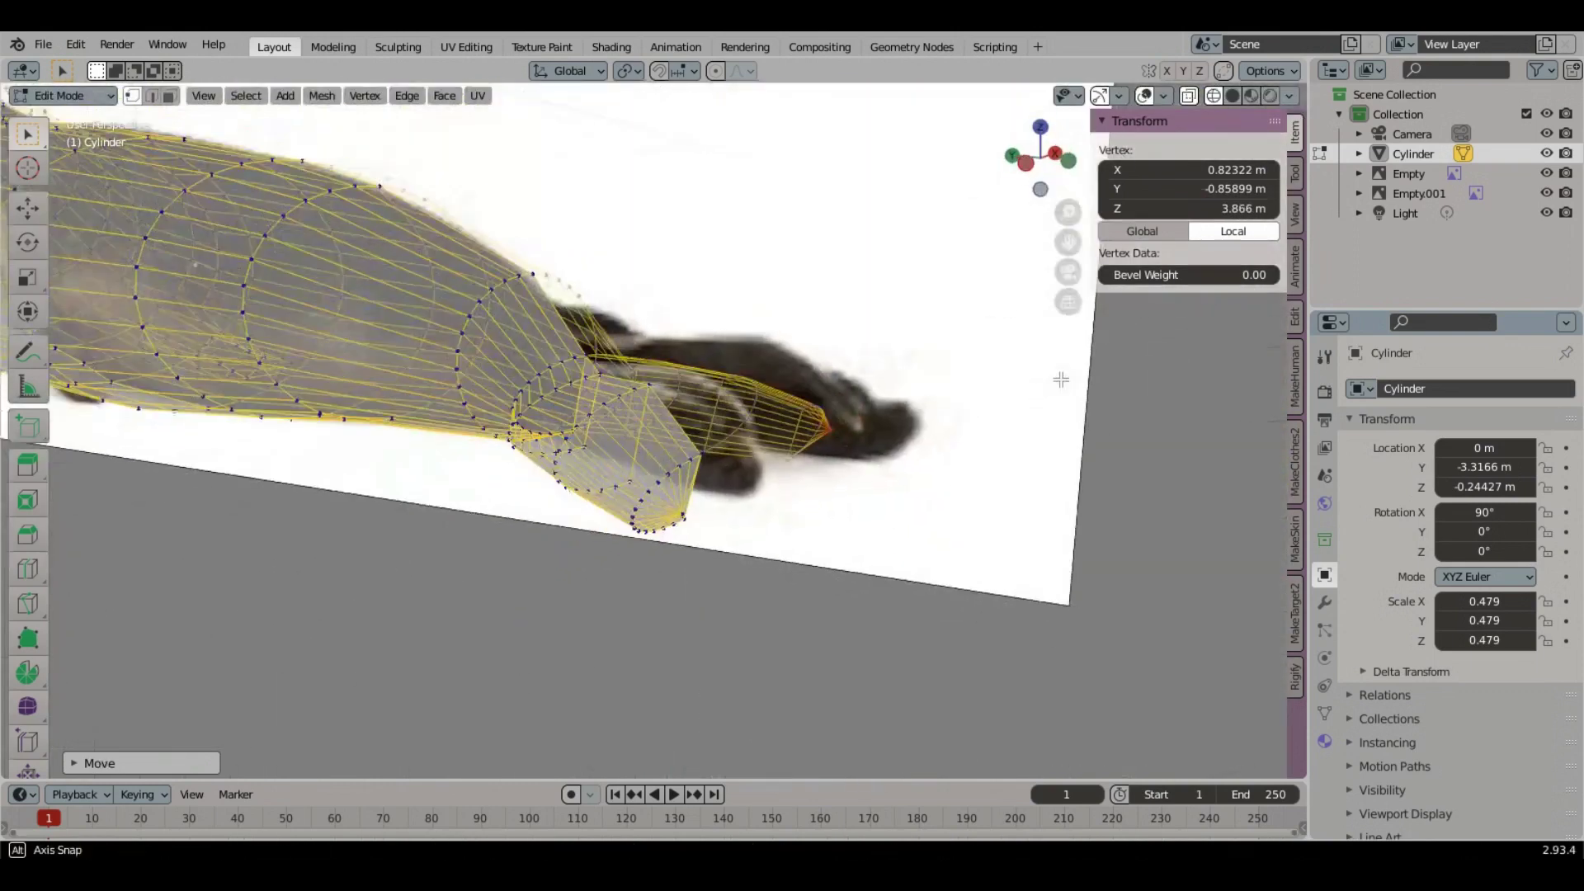
pyautogui.scroll(-6, 1057, 389)
pyautogui.moveTo(594, 396); pyautogui.dragTo(502, 275, button='middle')
pyautogui.click(81, 97)
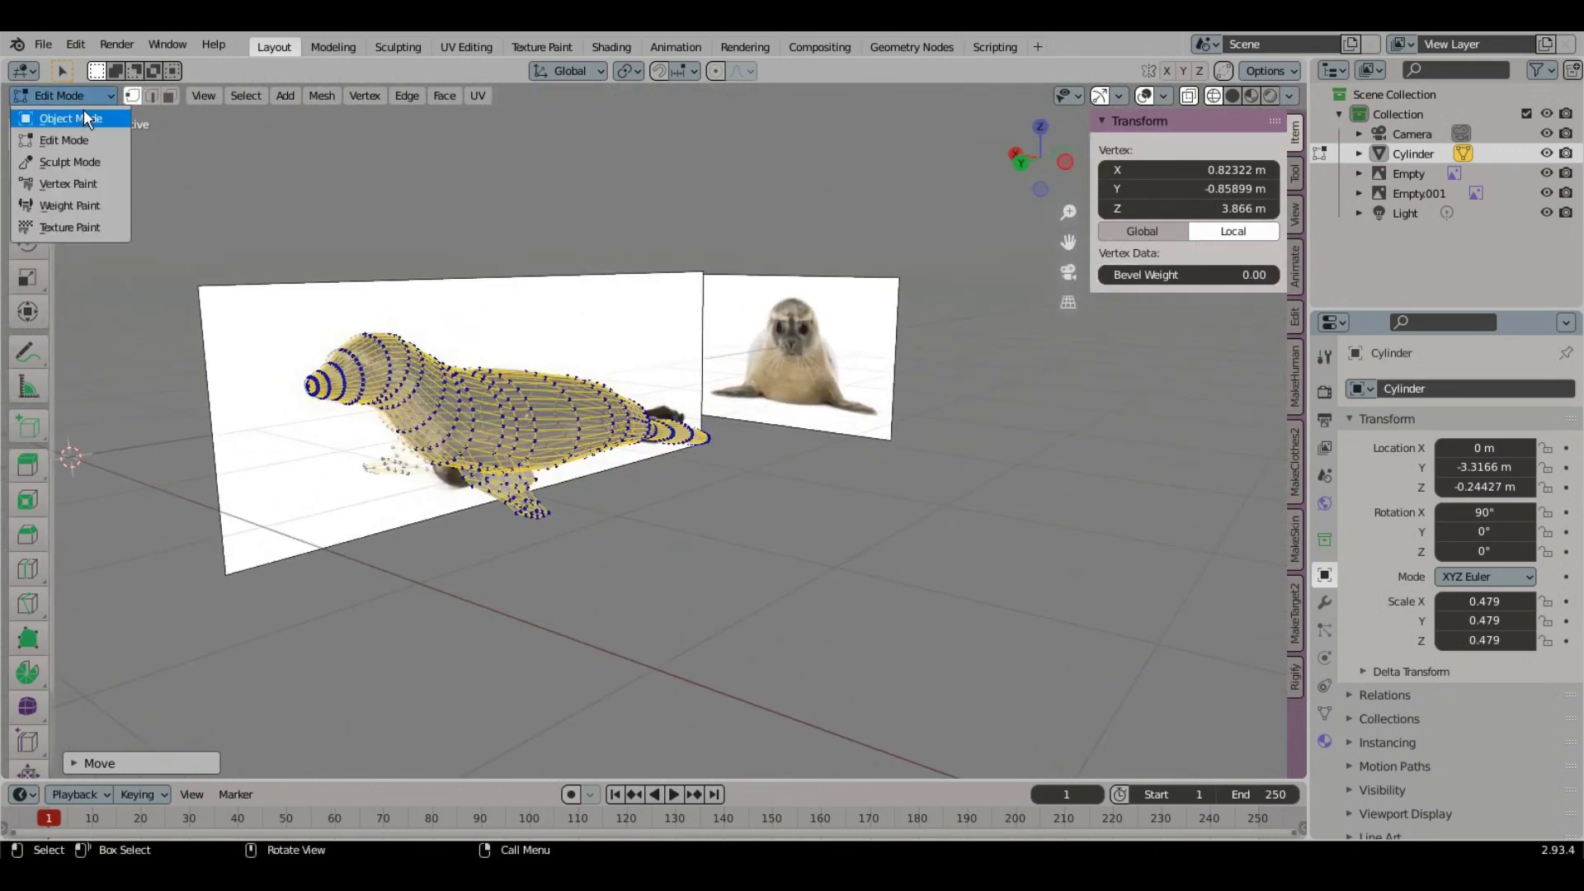
pyautogui.click(82, 109)
pyautogui.moveTo(588, 383); pyautogui.dragTo(870, 388, button='middle')
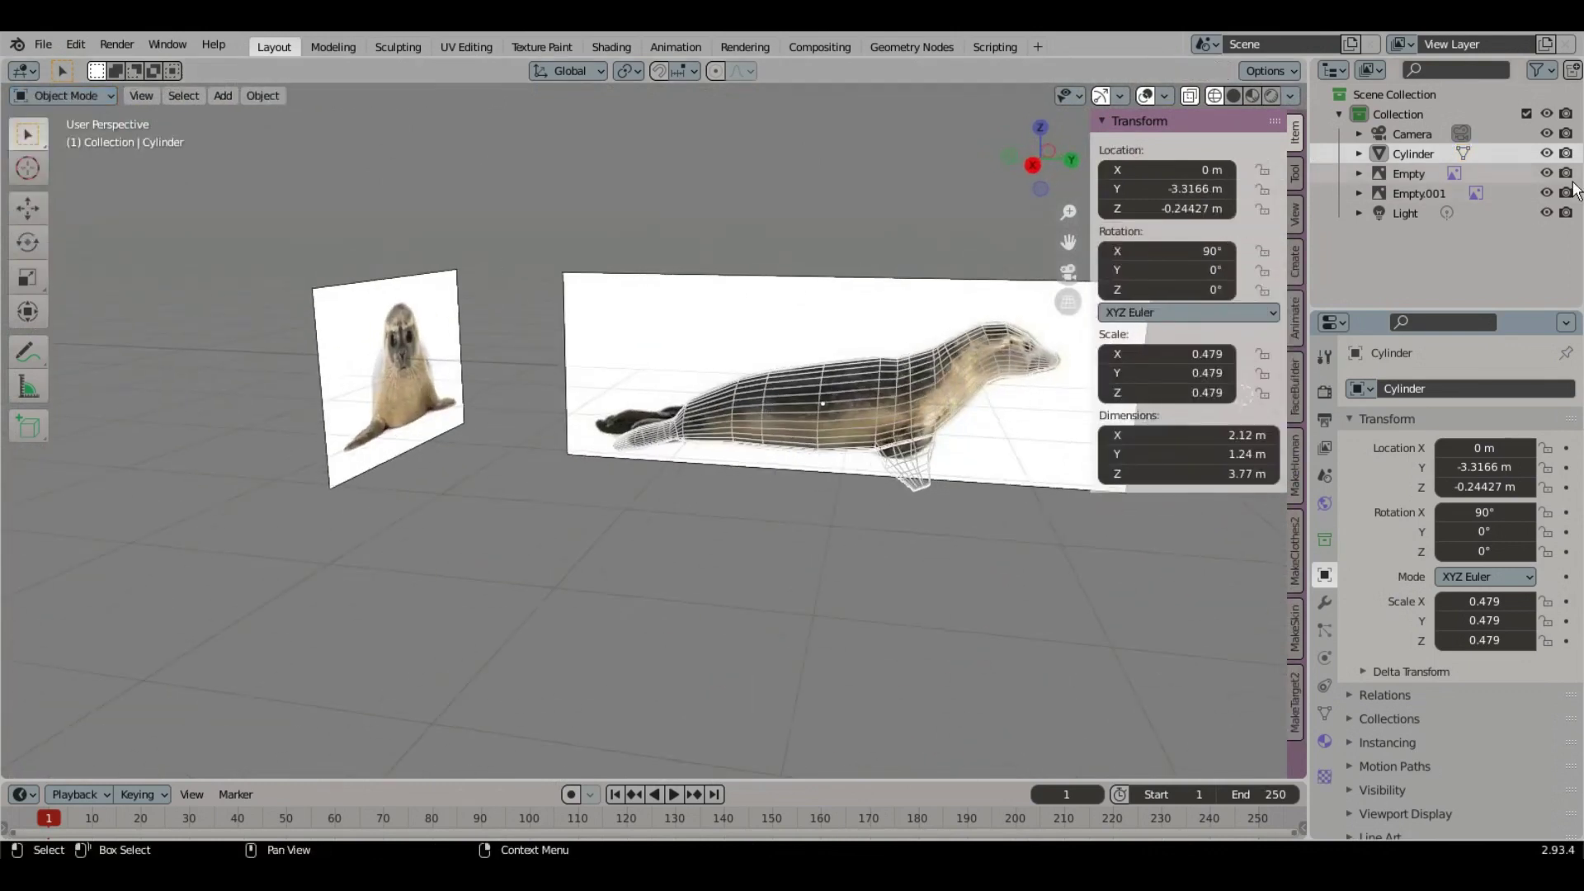
pyautogui.click(1547, 173)
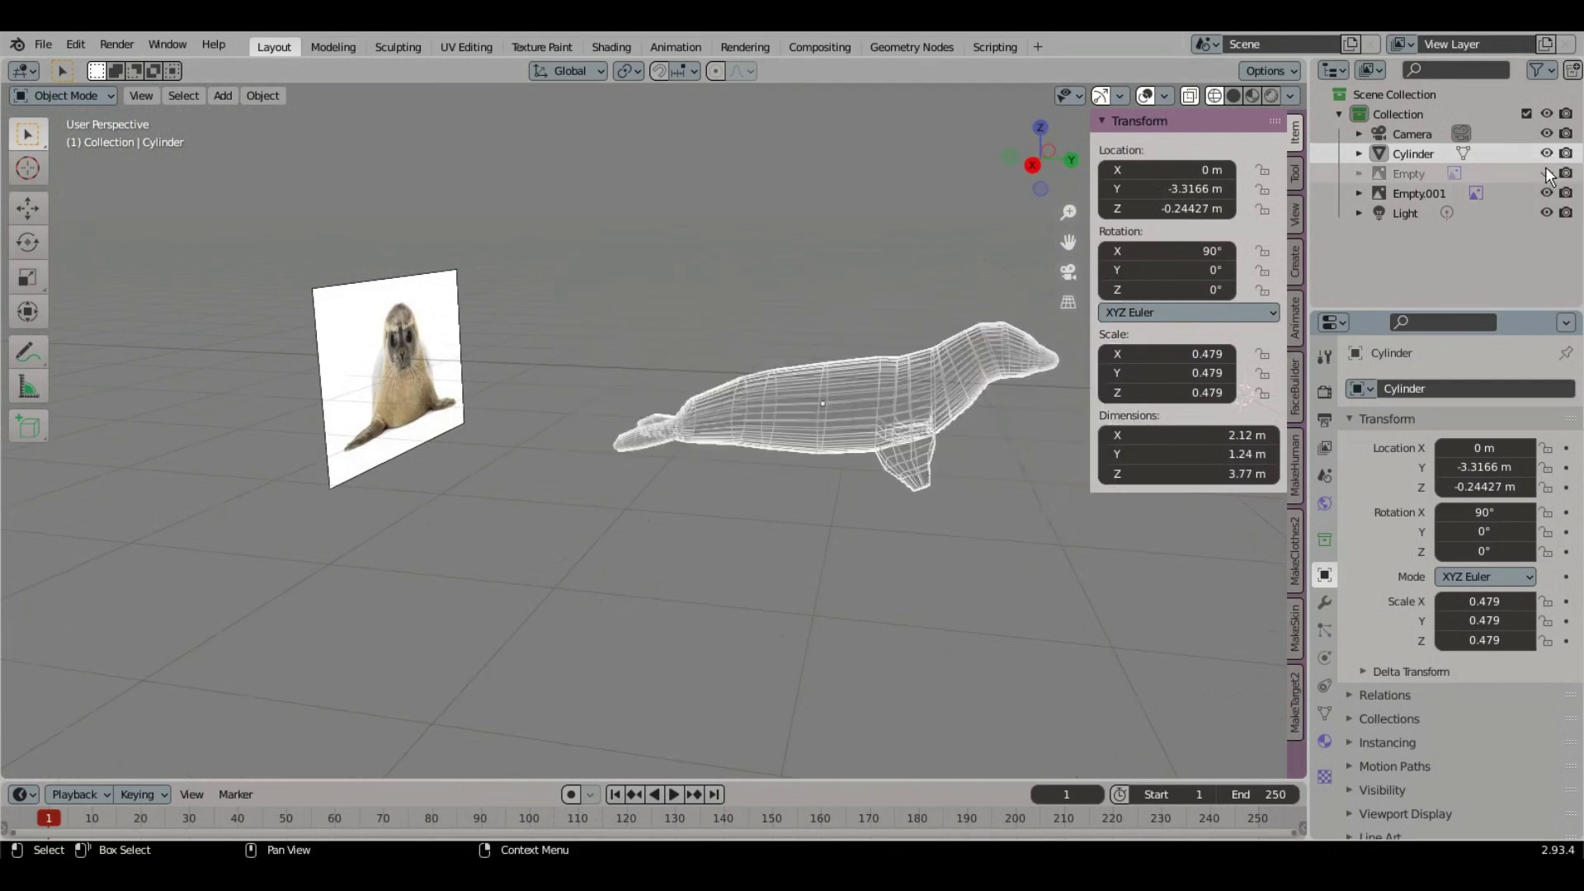
pyautogui.click(1547, 193)
pyautogui.moveTo(603, 380); pyautogui.dragTo(557, 382, button='middle')
pyautogui.moveTo(498, 398); pyautogui.dragTo(829, 434, button='middle')
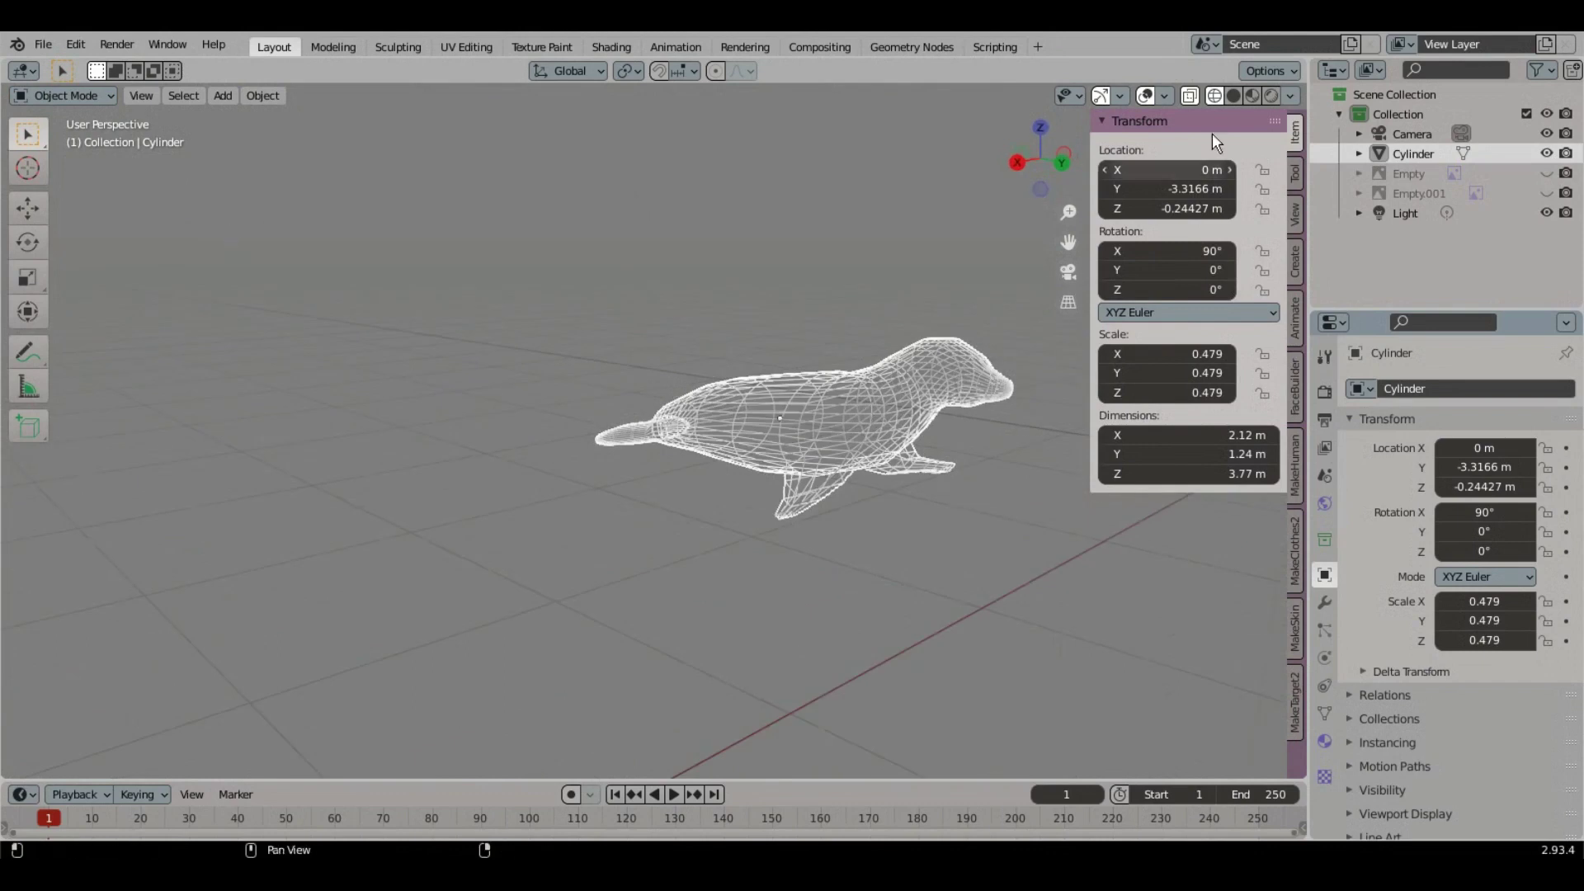
# Step: Inspect the seal model in solid shading
pyautogui.click(1234, 95)
pyautogui.moveTo(1001, 344)
pyautogui.mouseDown(button='middle')
pyautogui.moveTo(896, 410)
pyautogui.moveTo(850, 412)
pyautogui.moveTo(859, 452)
pyautogui.moveTo(677, 483)
pyautogui.mouseUp(button='middle')
pyautogui.rightClick(849, 412)
pyautogui.click(850, 410)
# Step: In Edit Mode with wireframe shading, select all of the seal's vertices and subdivide the mesh
pyautogui.press('Tab')
pyautogui.click(581, 501)
pyautogui.press('a')
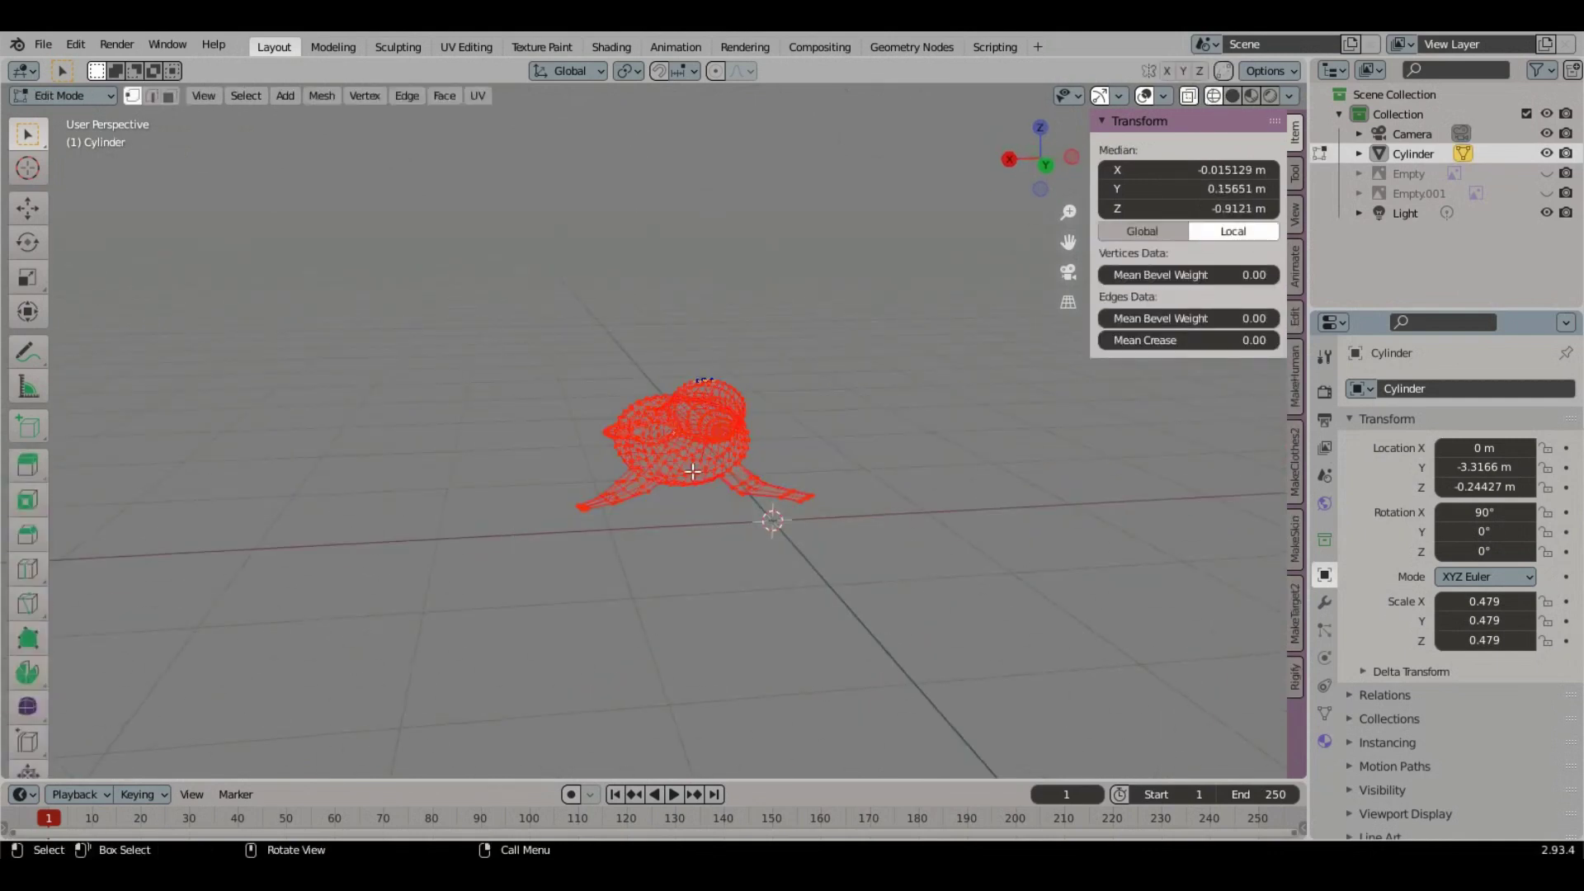
pyautogui.moveTo(515, 409); pyautogui.dragTo(825, 577, button='middle')
pyautogui.moveTo(831, 629); pyautogui.dragTo(288, 322)
pyautogui.rightClick(455, 422)
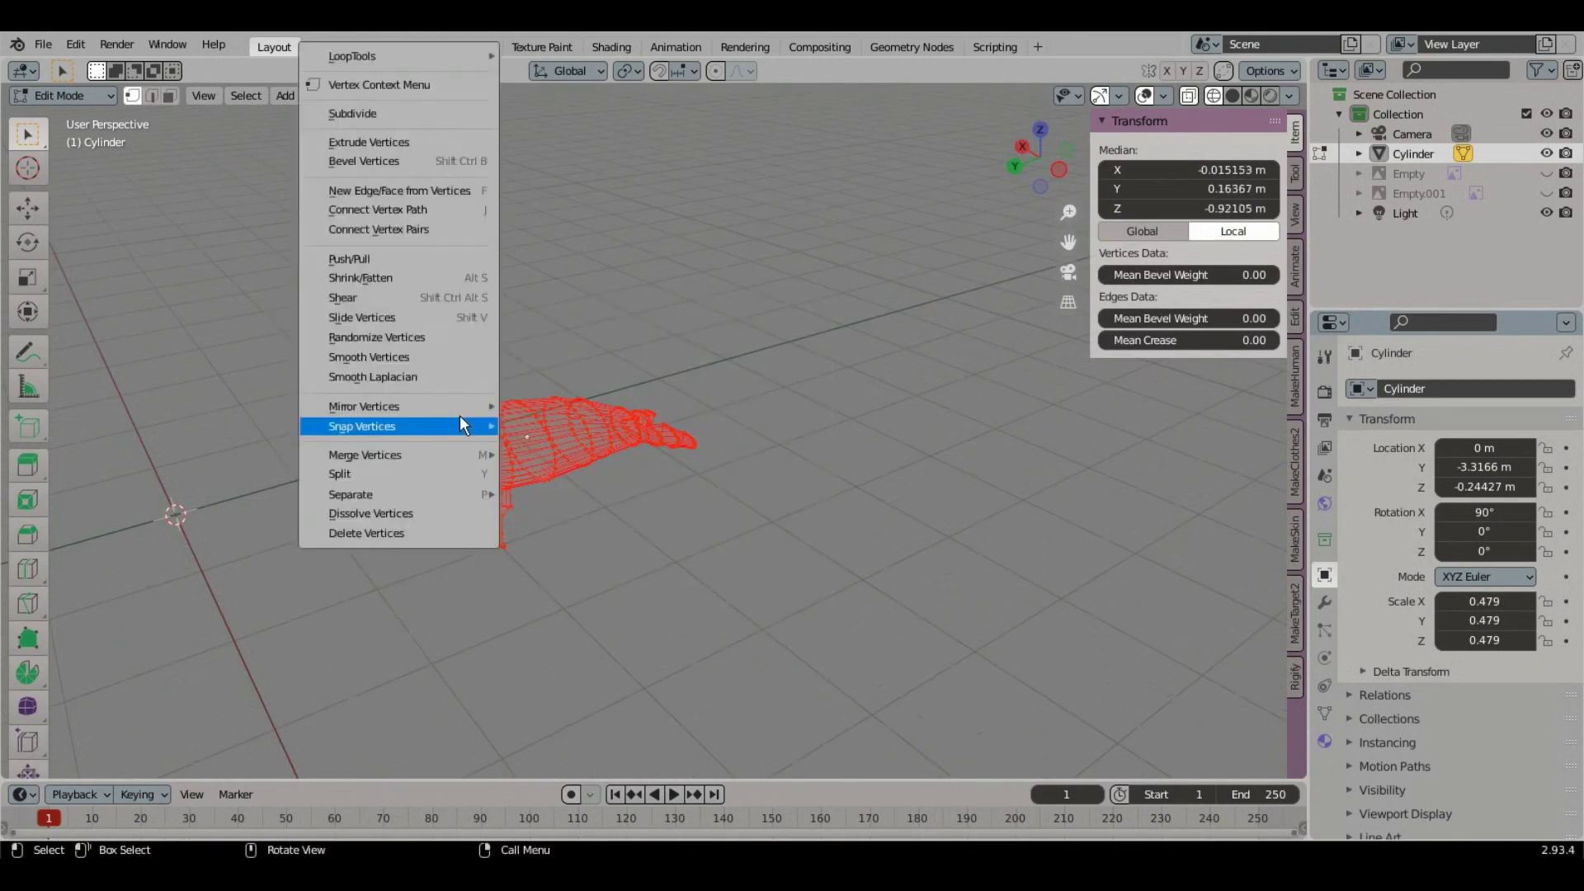
pyautogui.click(377, 120)
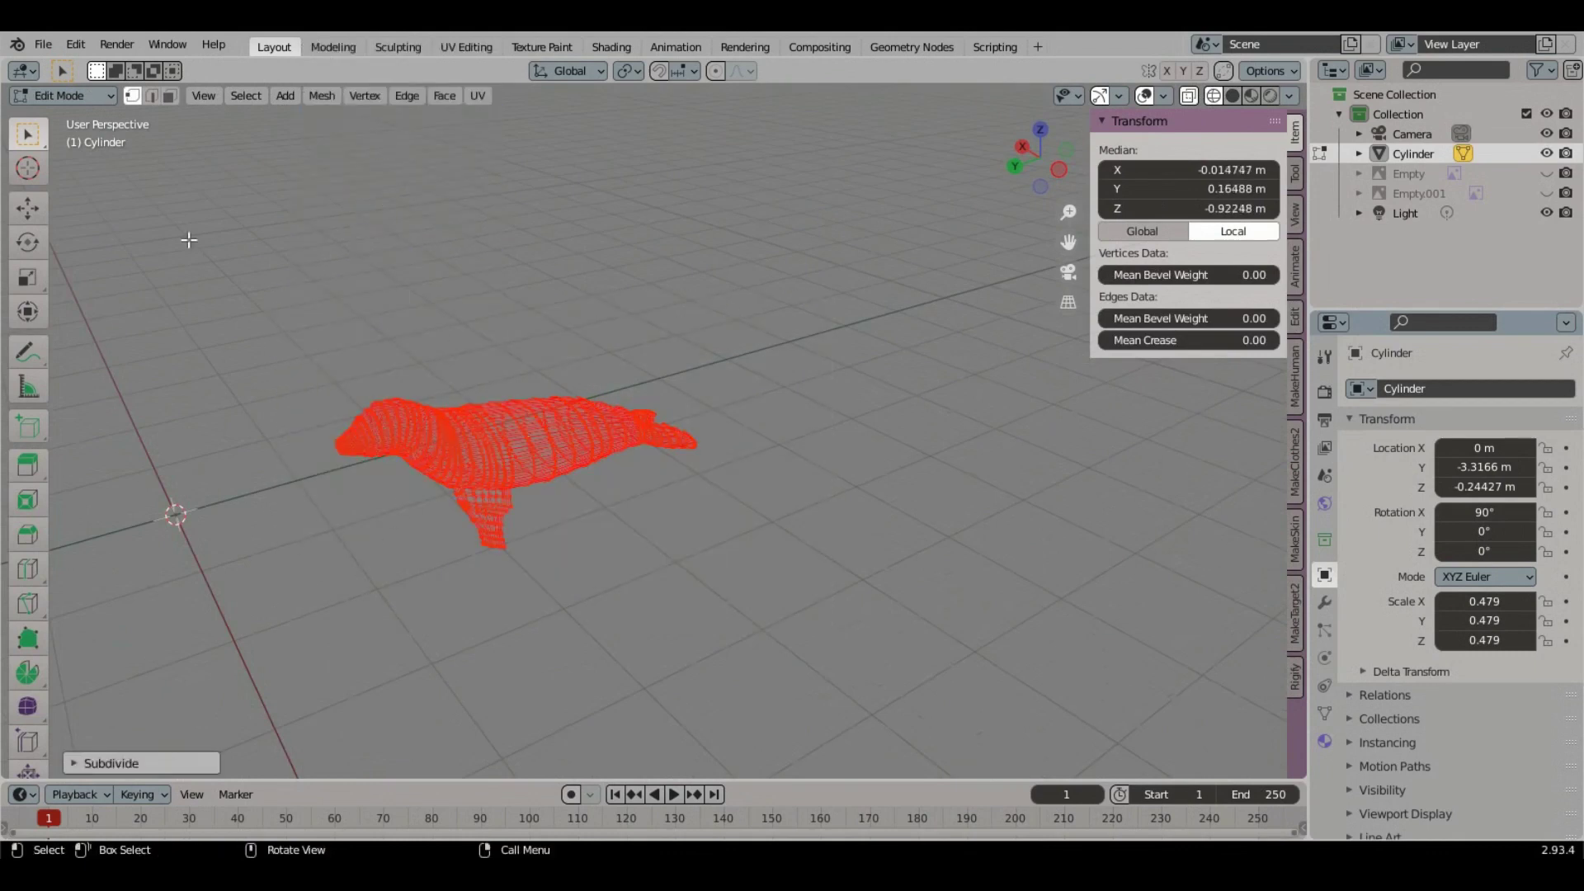
# Step: Return to Object Mode and switch to solid shading to inspect the subdivided seal from its side and front
pyautogui.click(73, 97)
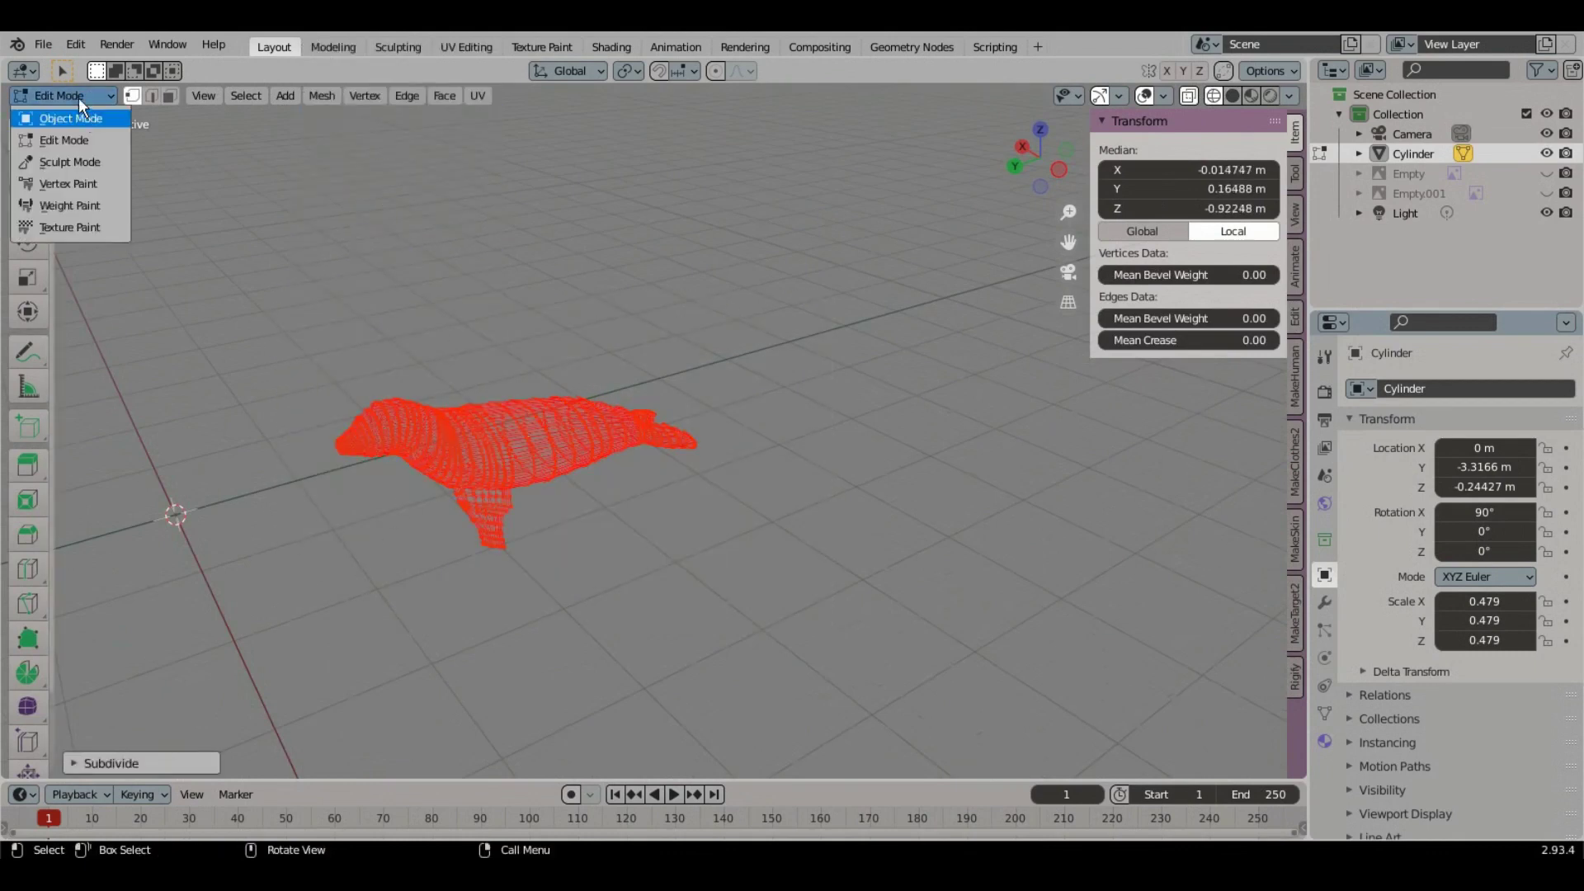
pyautogui.click(79, 117)
pyautogui.moveTo(495, 491); pyautogui.dragTo(788, 479, button='middle')
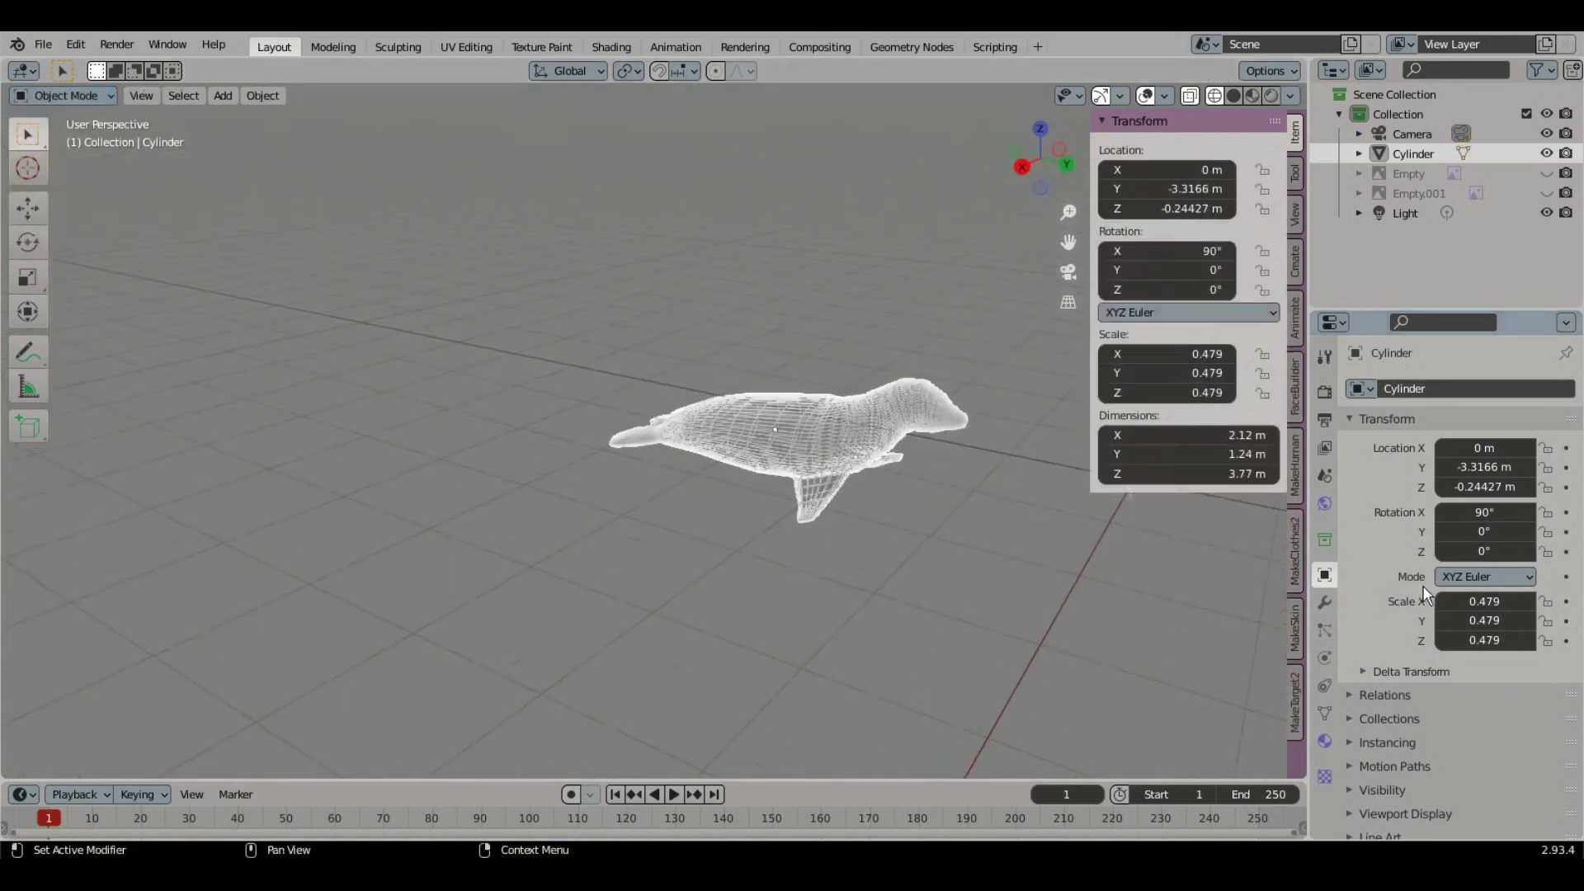
pyautogui.scroll(3, 673, 563)
pyautogui.click(1233, 96)
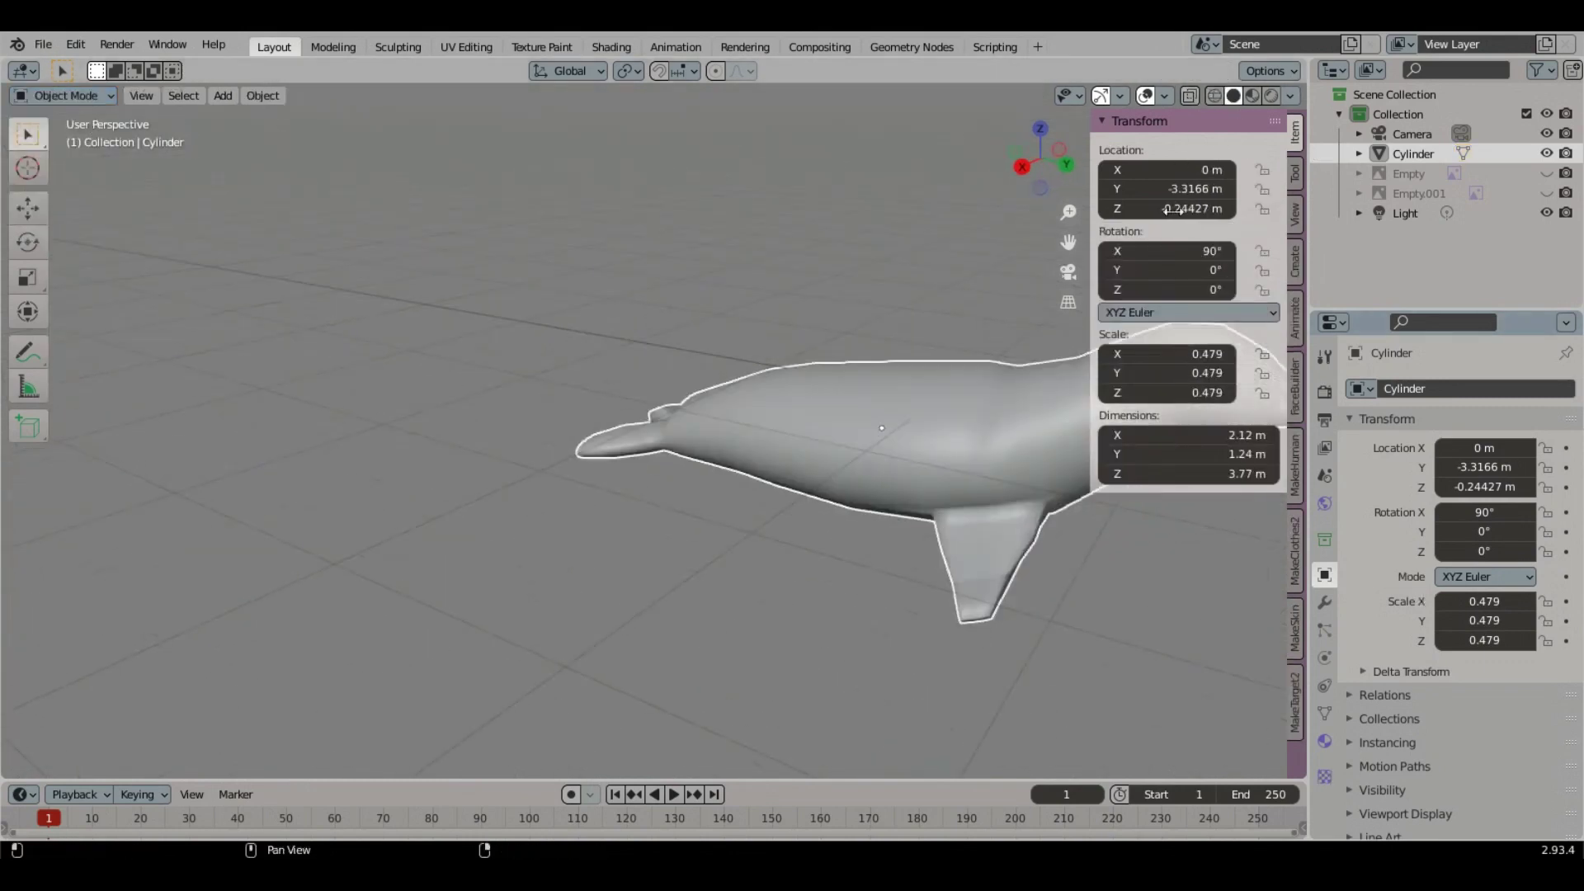
pyautogui.moveTo(1031, 314)
pyautogui.mouseDown(button='middle')
pyautogui.moveTo(853, 323)
pyautogui.moveTo(929, 330)
pyautogui.mouseUp(button='middle')
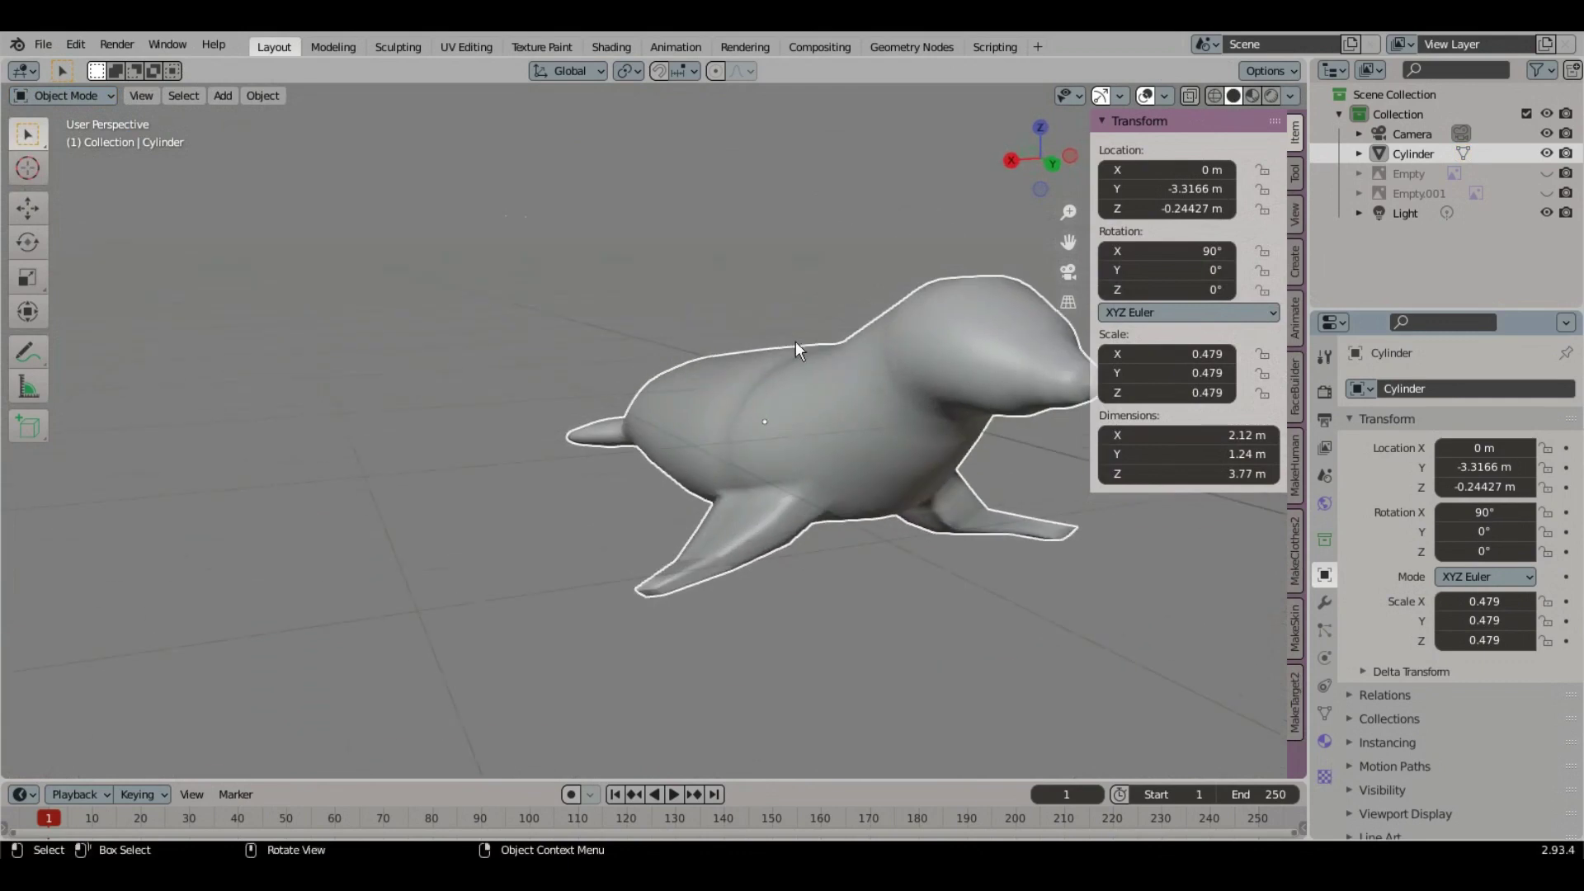
pyautogui.scroll(-4, 799, 347)
pyautogui.moveTo(771, 435); pyautogui.dragTo(825, 420, button='middle')
# Step: Add a new material to the seal with the model shown in the right orthographic view
pyautogui.click(1022, 162)
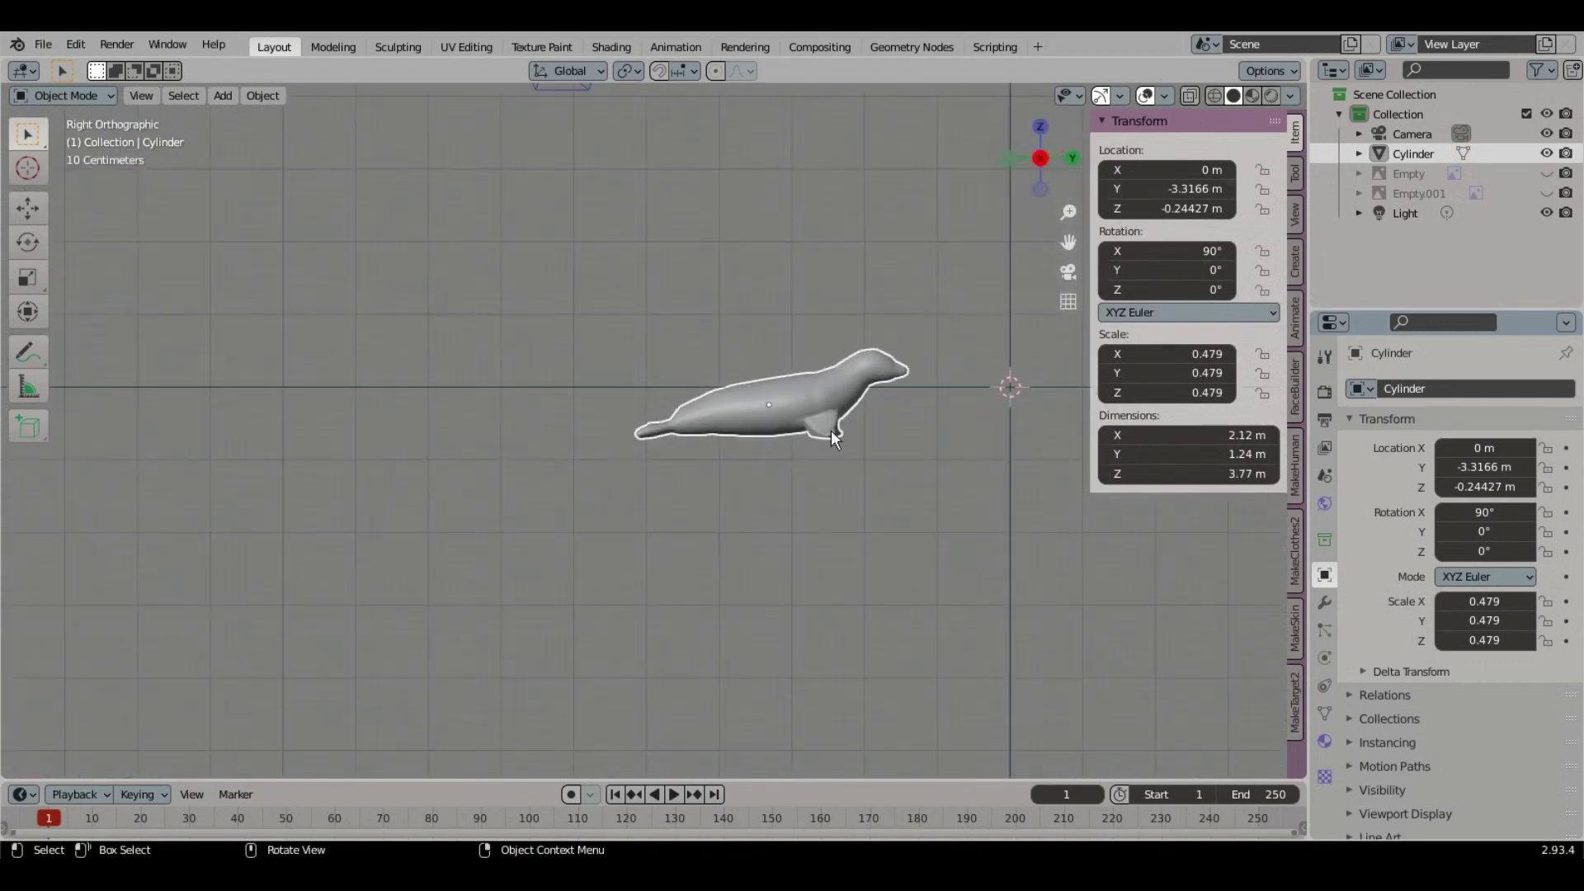
pyautogui.scroll(2, 909, 506)
pyautogui.keyDown('shift'); pyautogui.moveTo(928, 505); pyautogui.dragTo(767, 533, button='middle'); pyautogui.keyUp('shift')
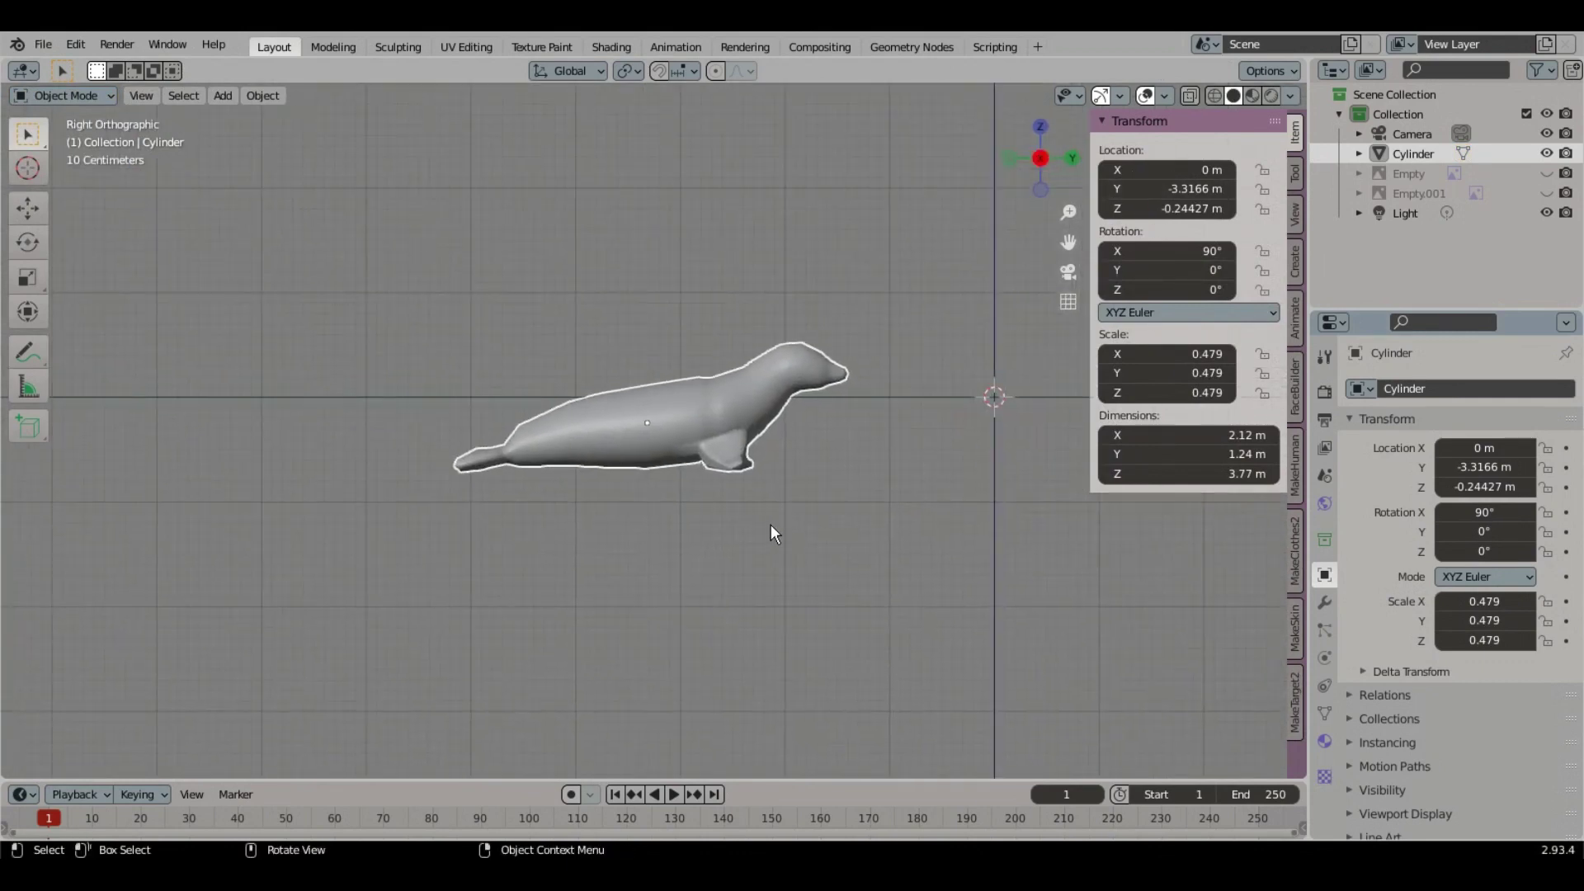
pyautogui.click(1324, 741)
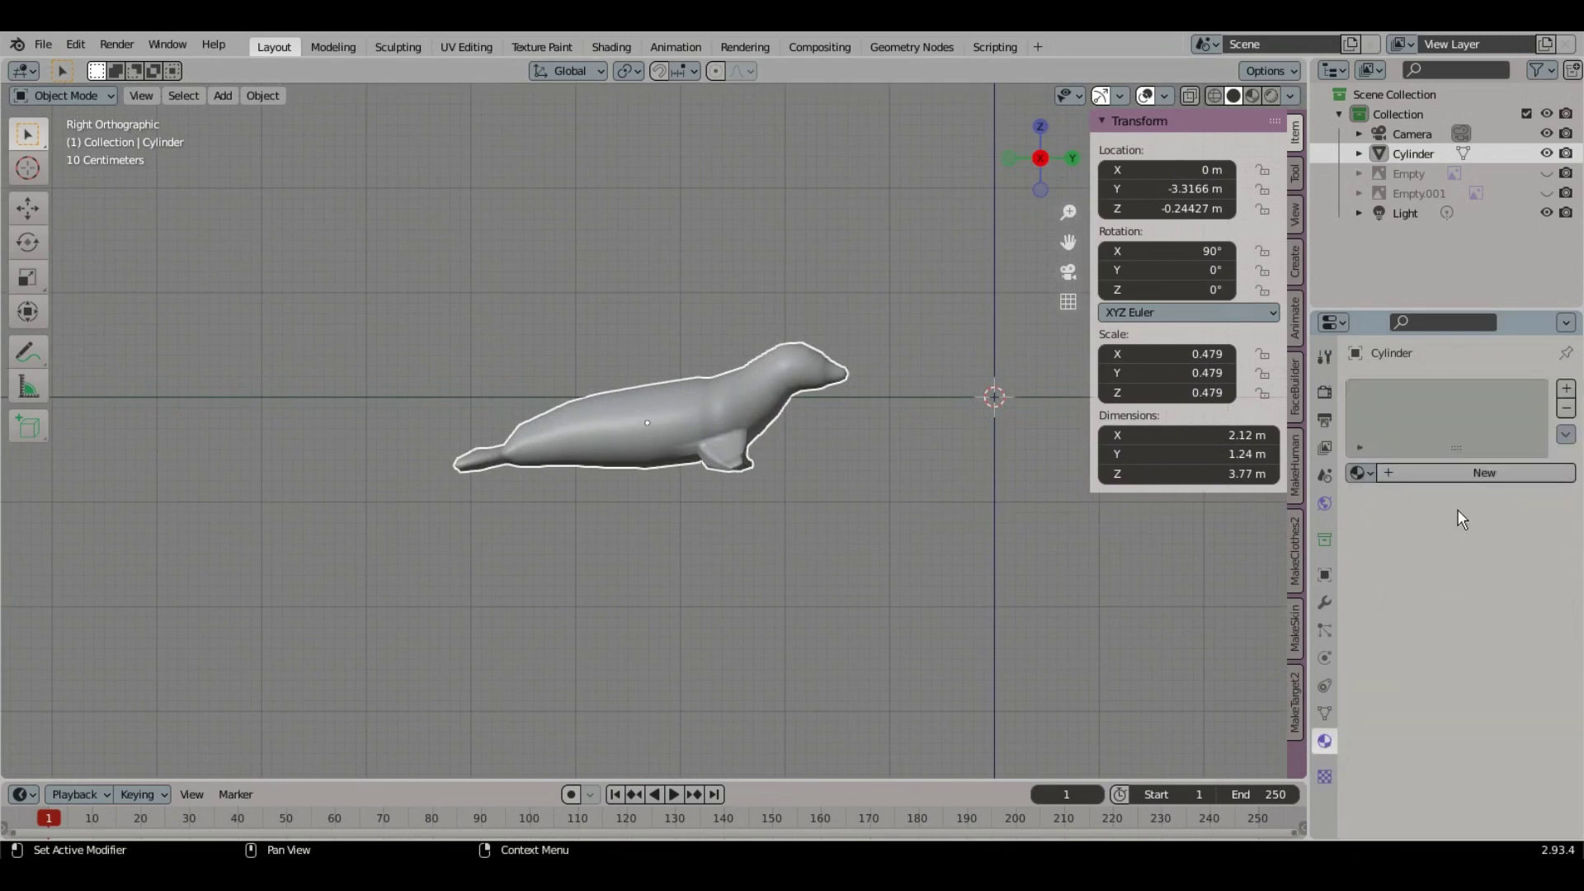
pyautogui.click(1459, 482)
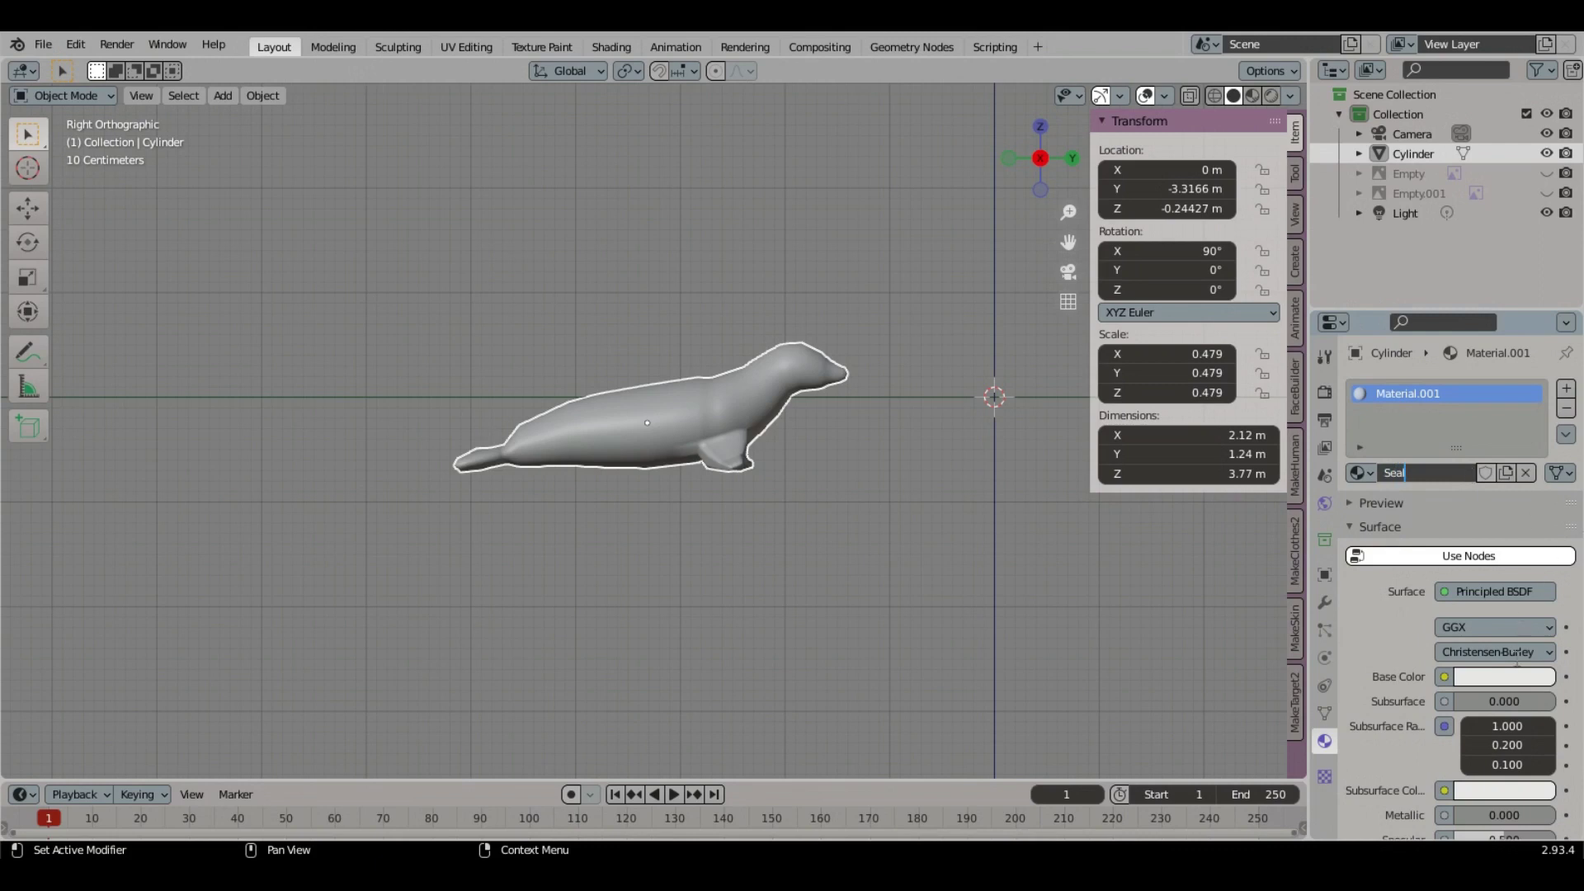
# Step: Assign side view.jpg from the seal folder as an image texture for the seal material's base color
pyautogui.click(1446, 678)
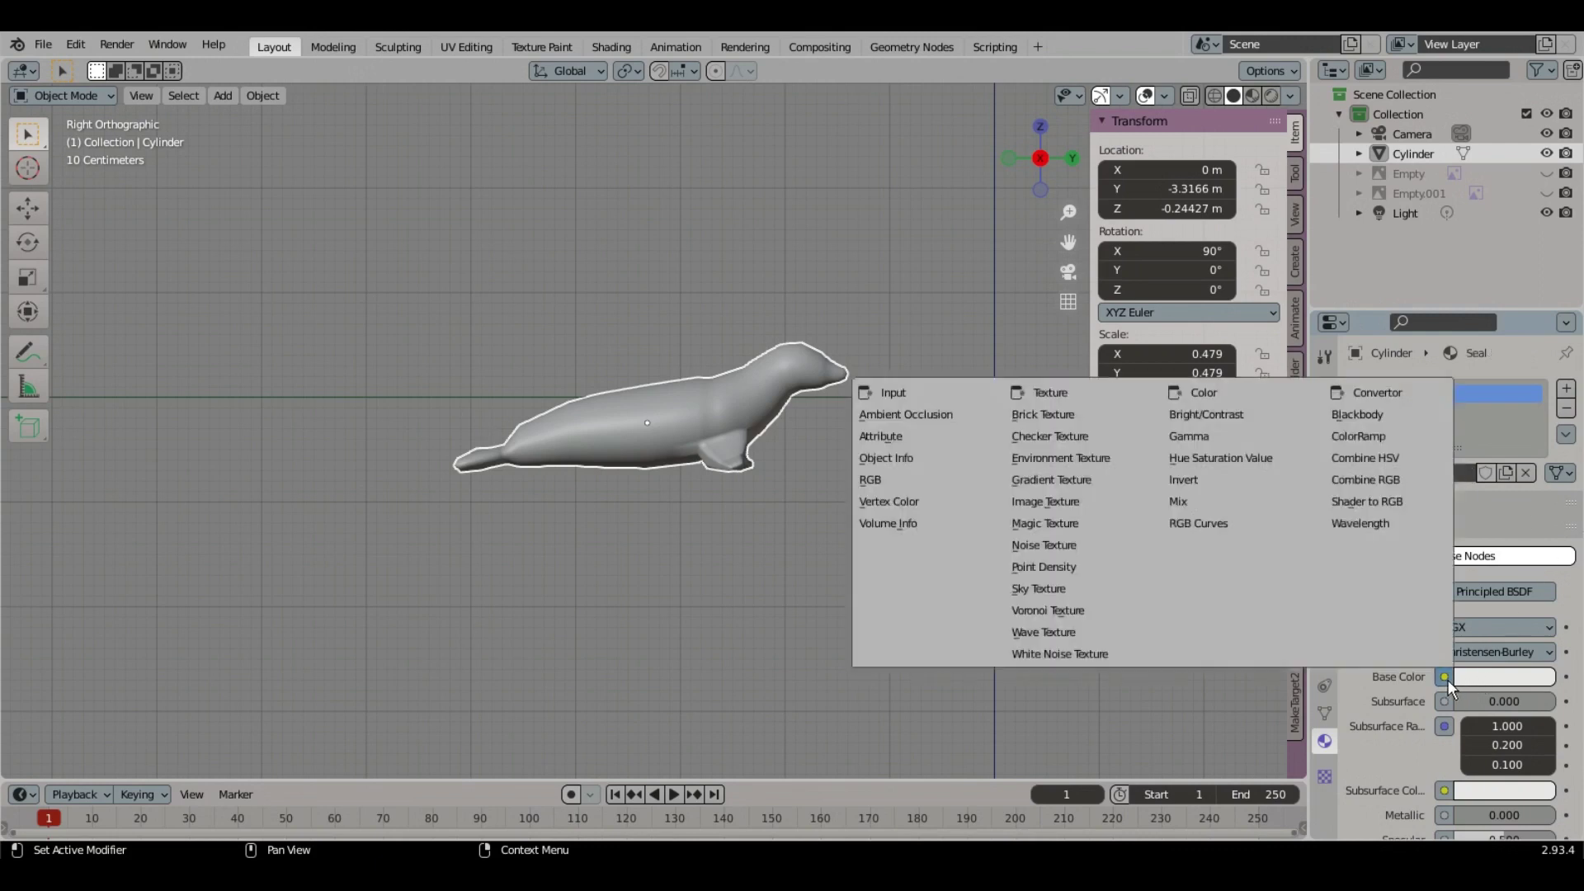
pyautogui.click(1088, 503)
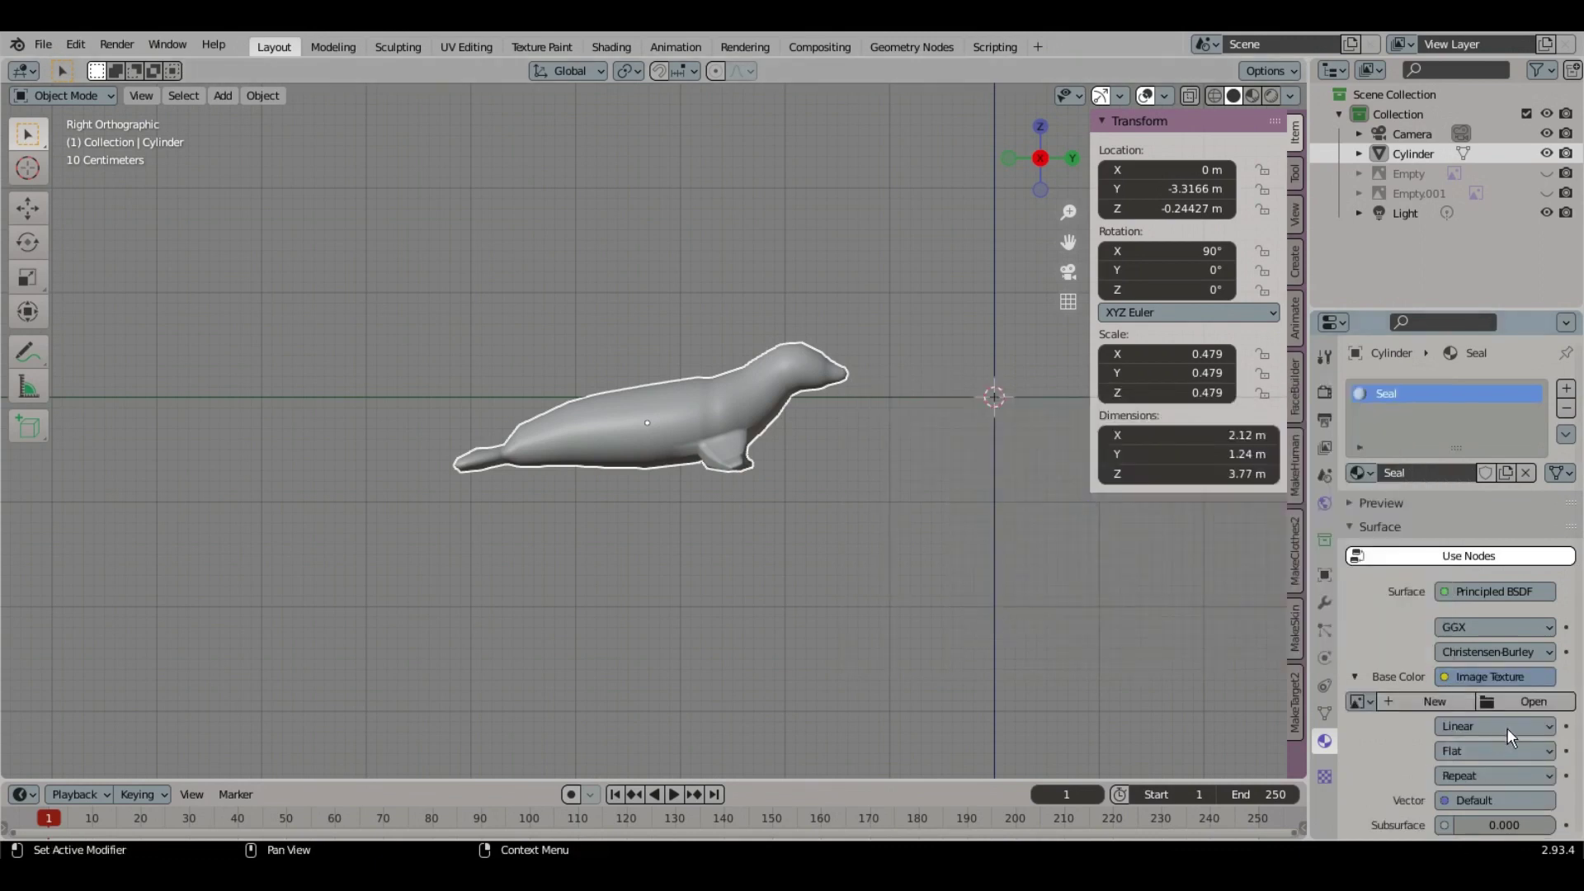
pyautogui.click(1528, 701)
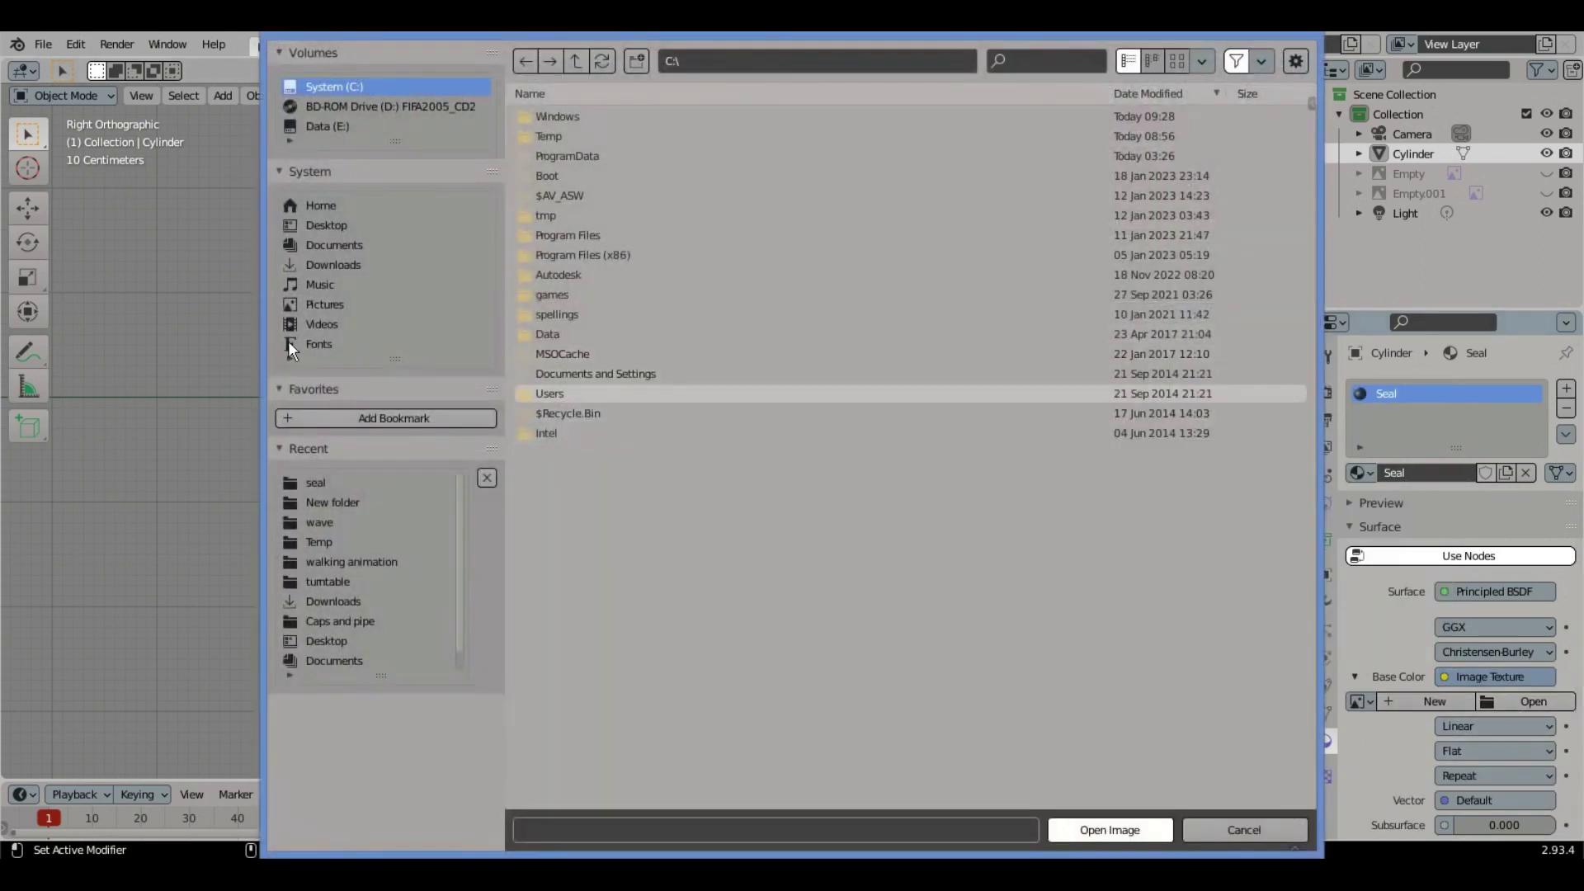
pyautogui.click(330, 247)
pyautogui.doubleClick(551, 177)
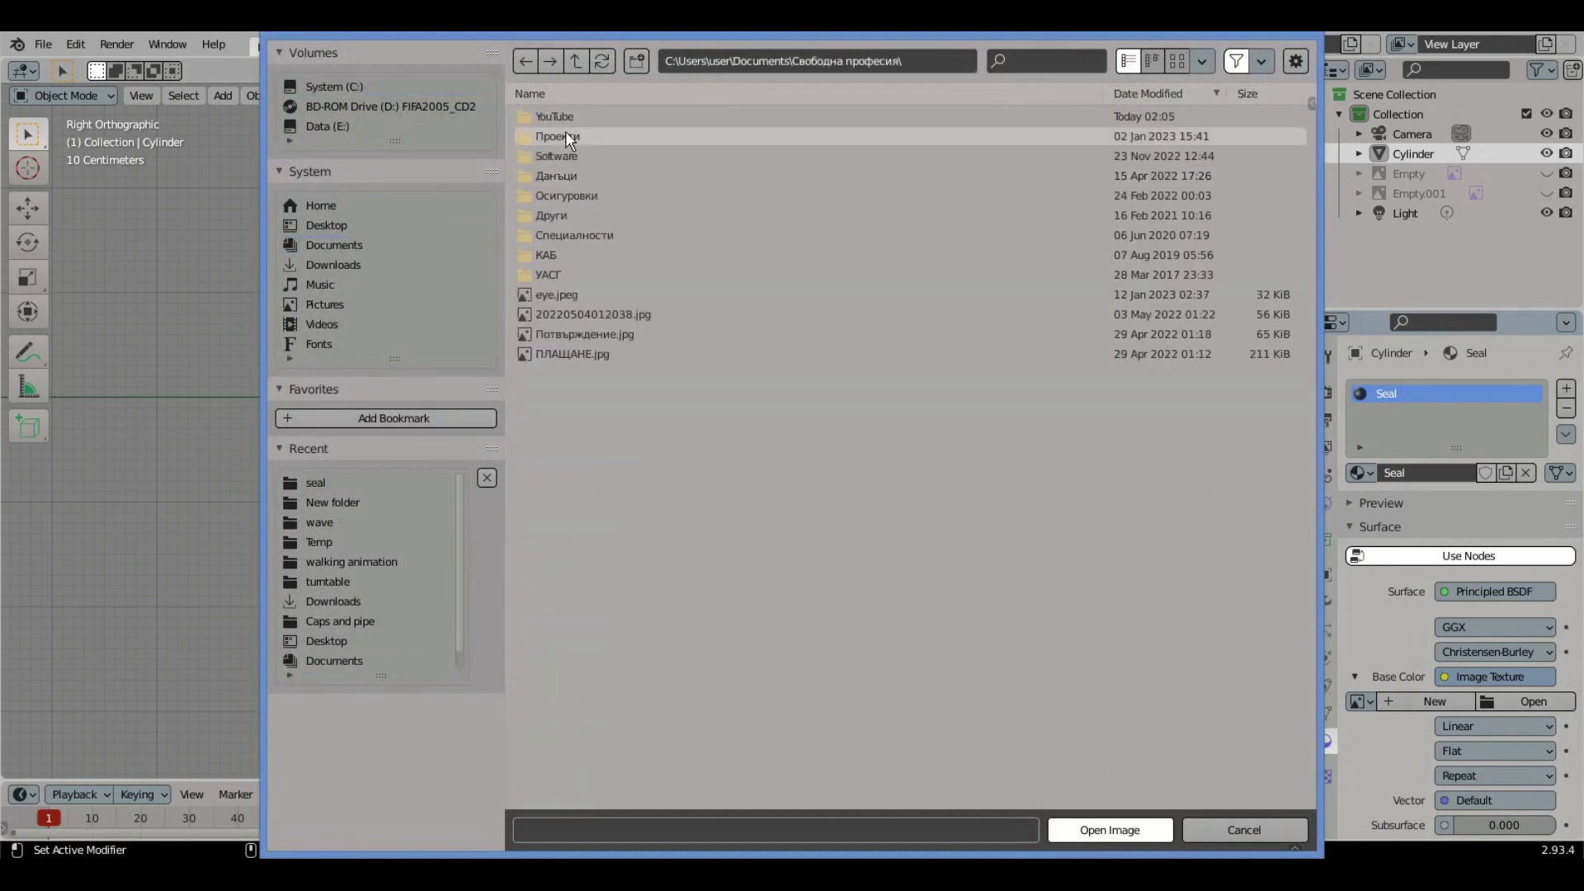
pyautogui.doubleClick(573, 156)
pyautogui.doubleClick(576, 139)
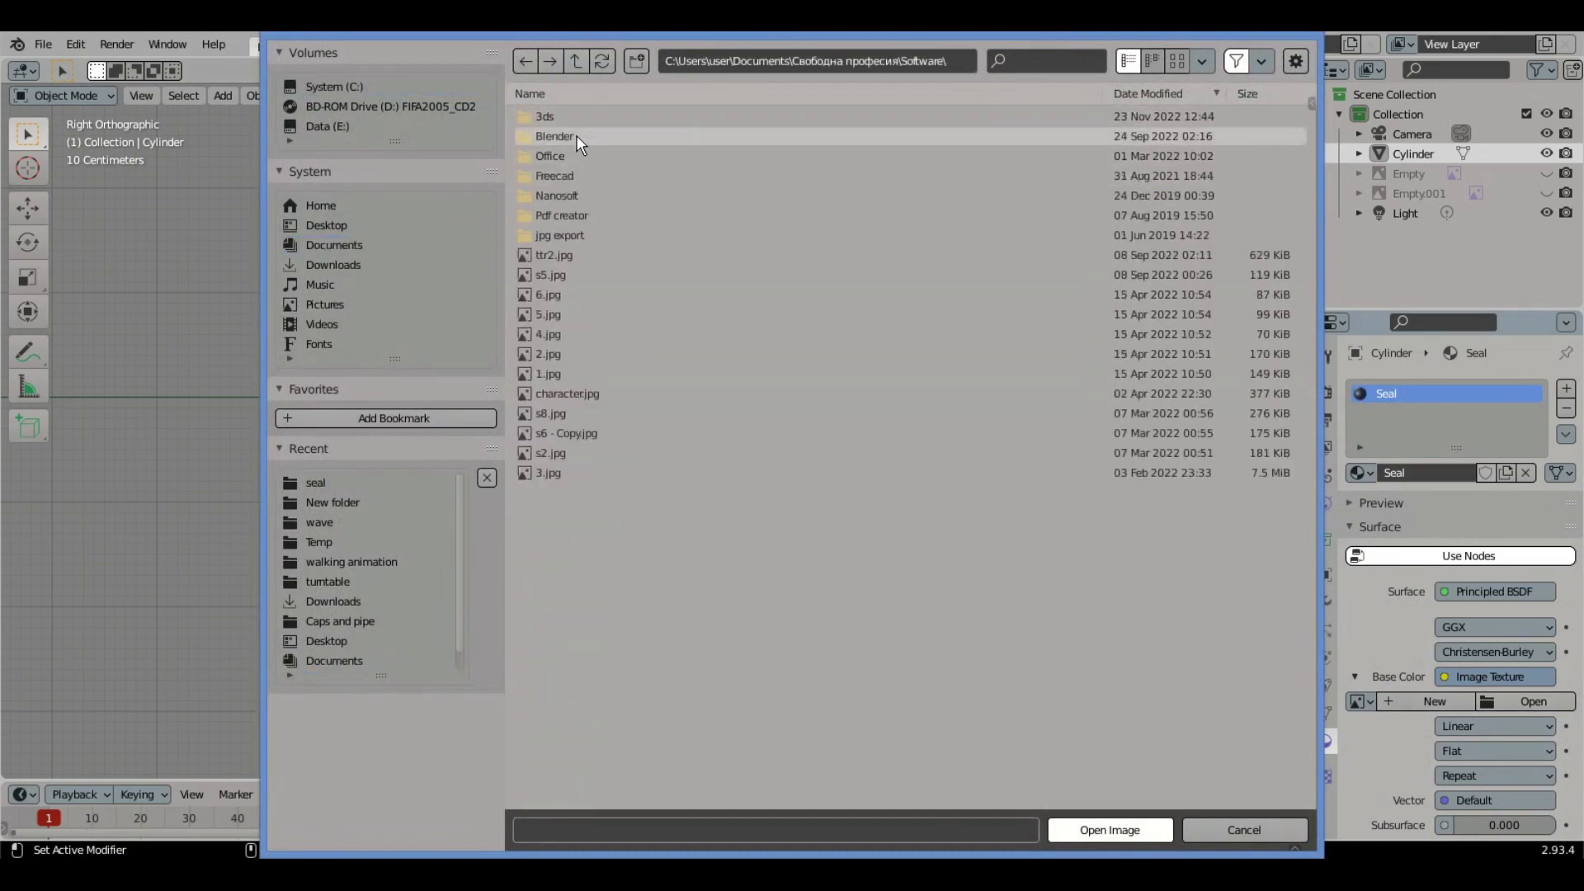
pyautogui.doubleClick(591, 118)
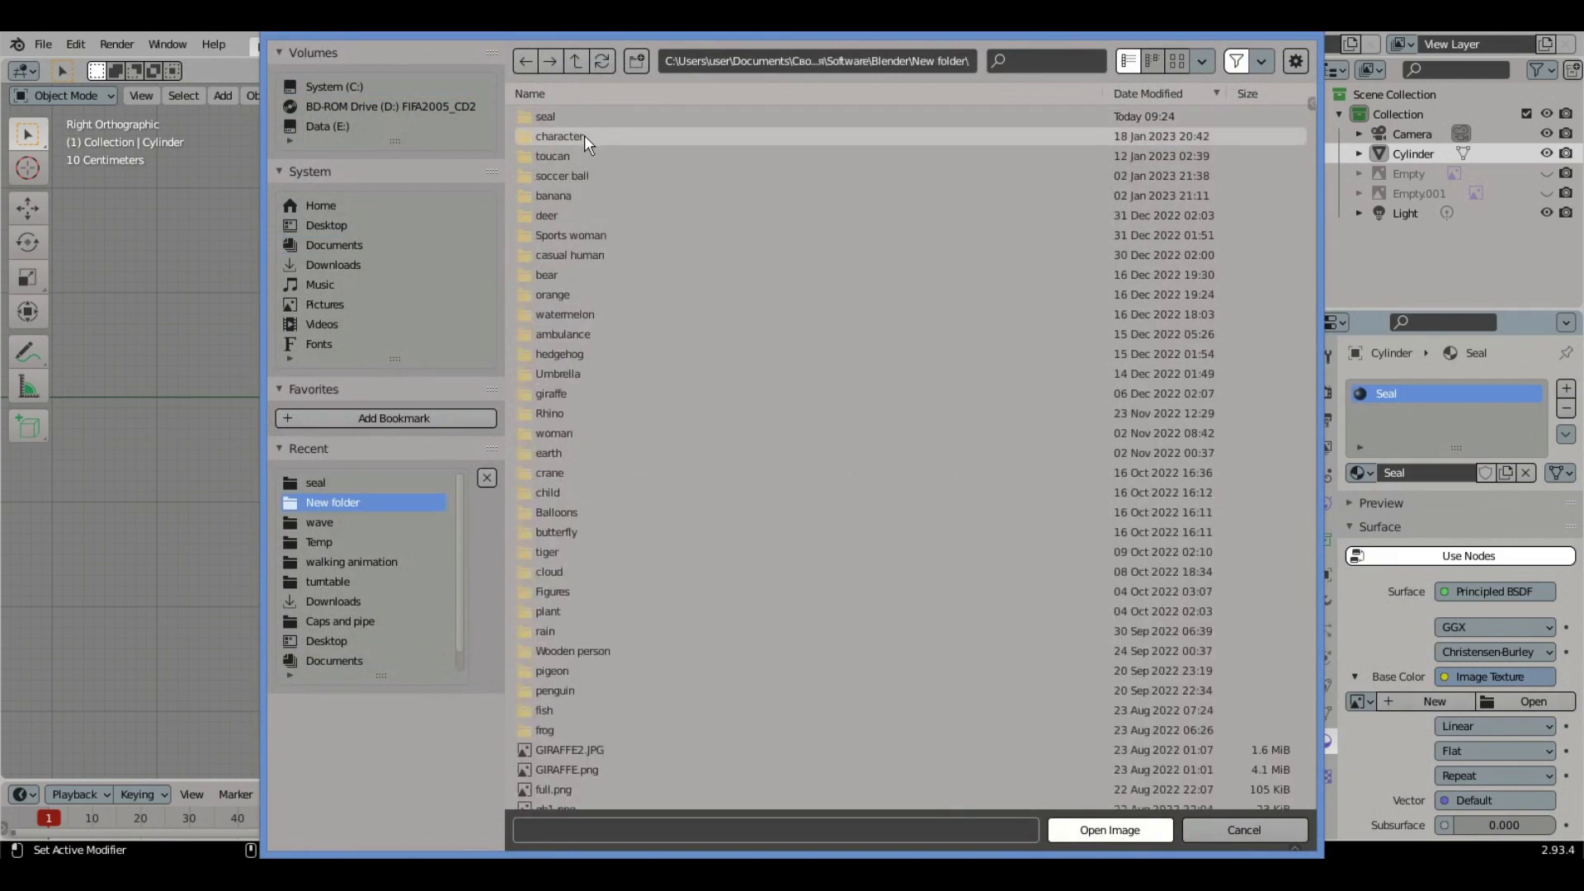
pyautogui.doubleClick(578, 118)
pyautogui.click(582, 136)
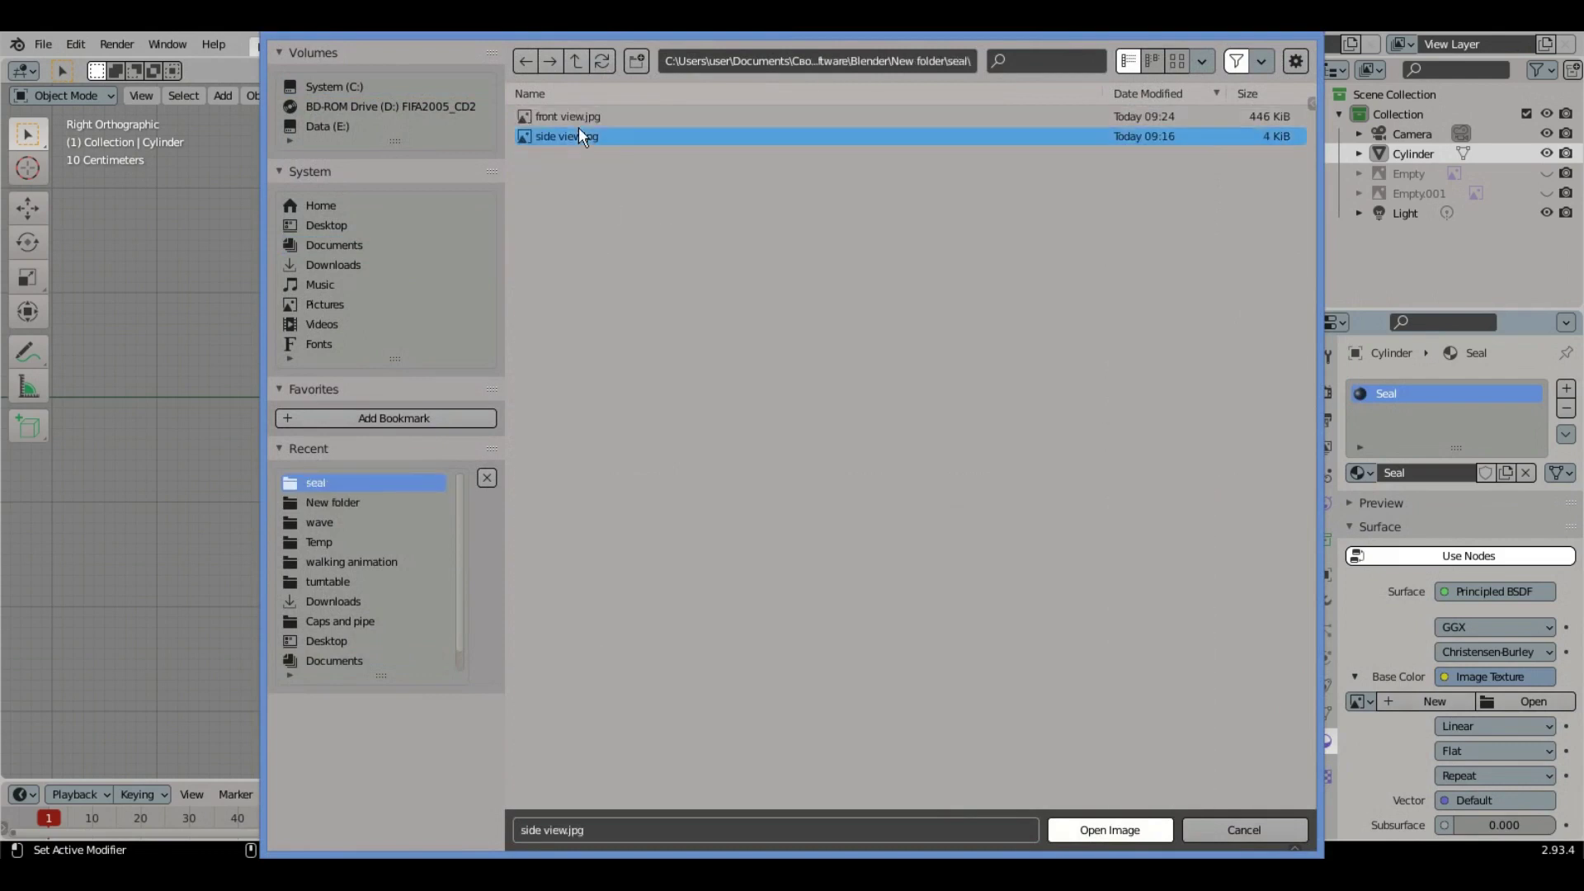
pyautogui.click(1095, 831)
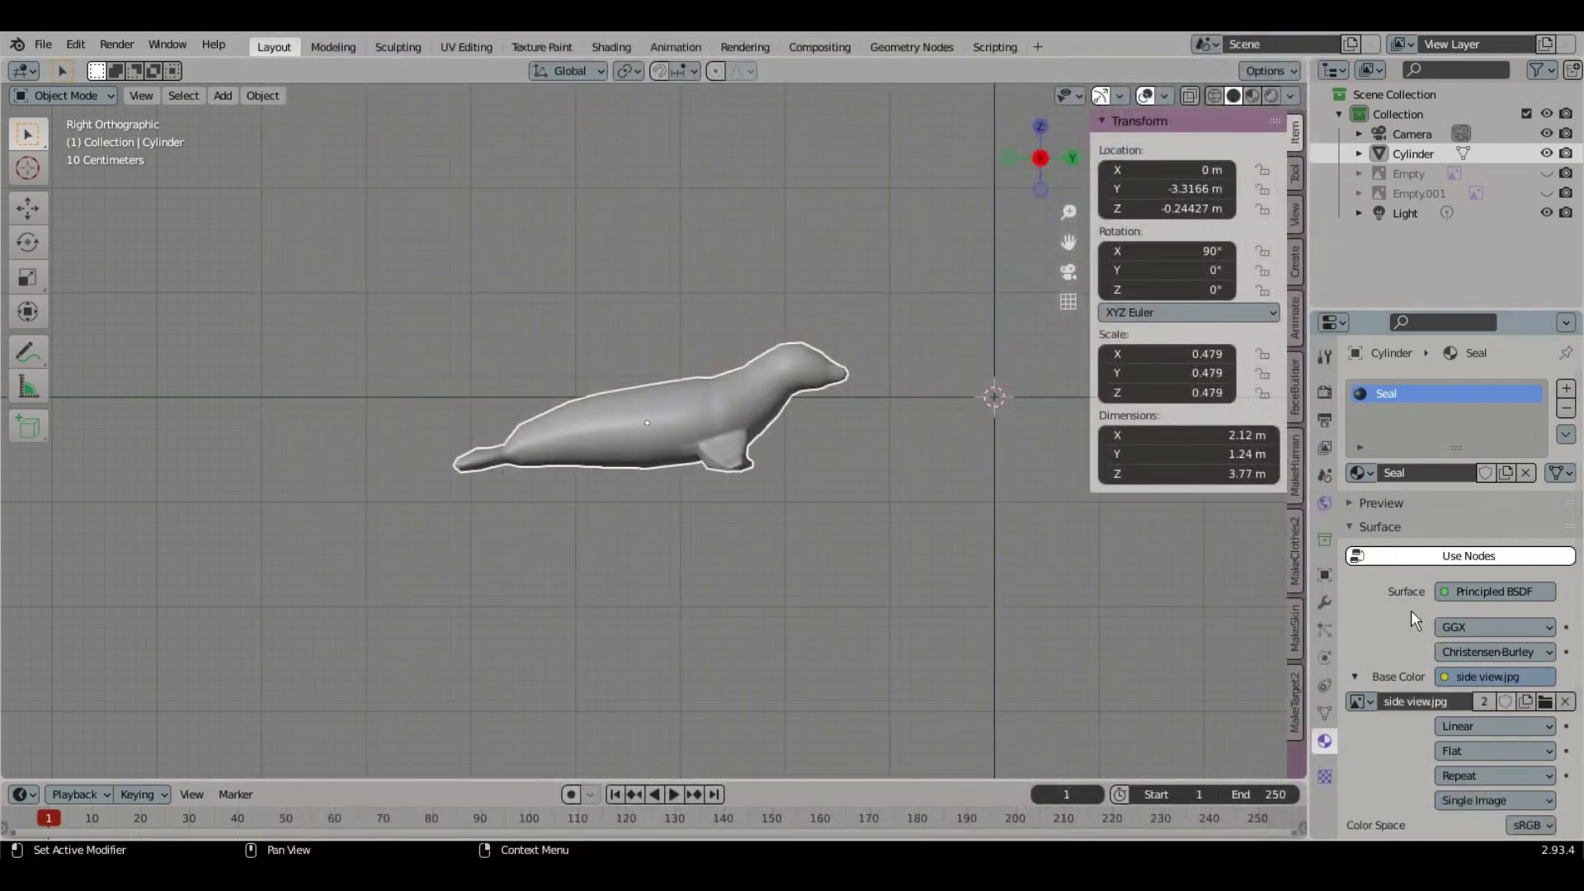
pyautogui.scroll(-6, 1477, 578)
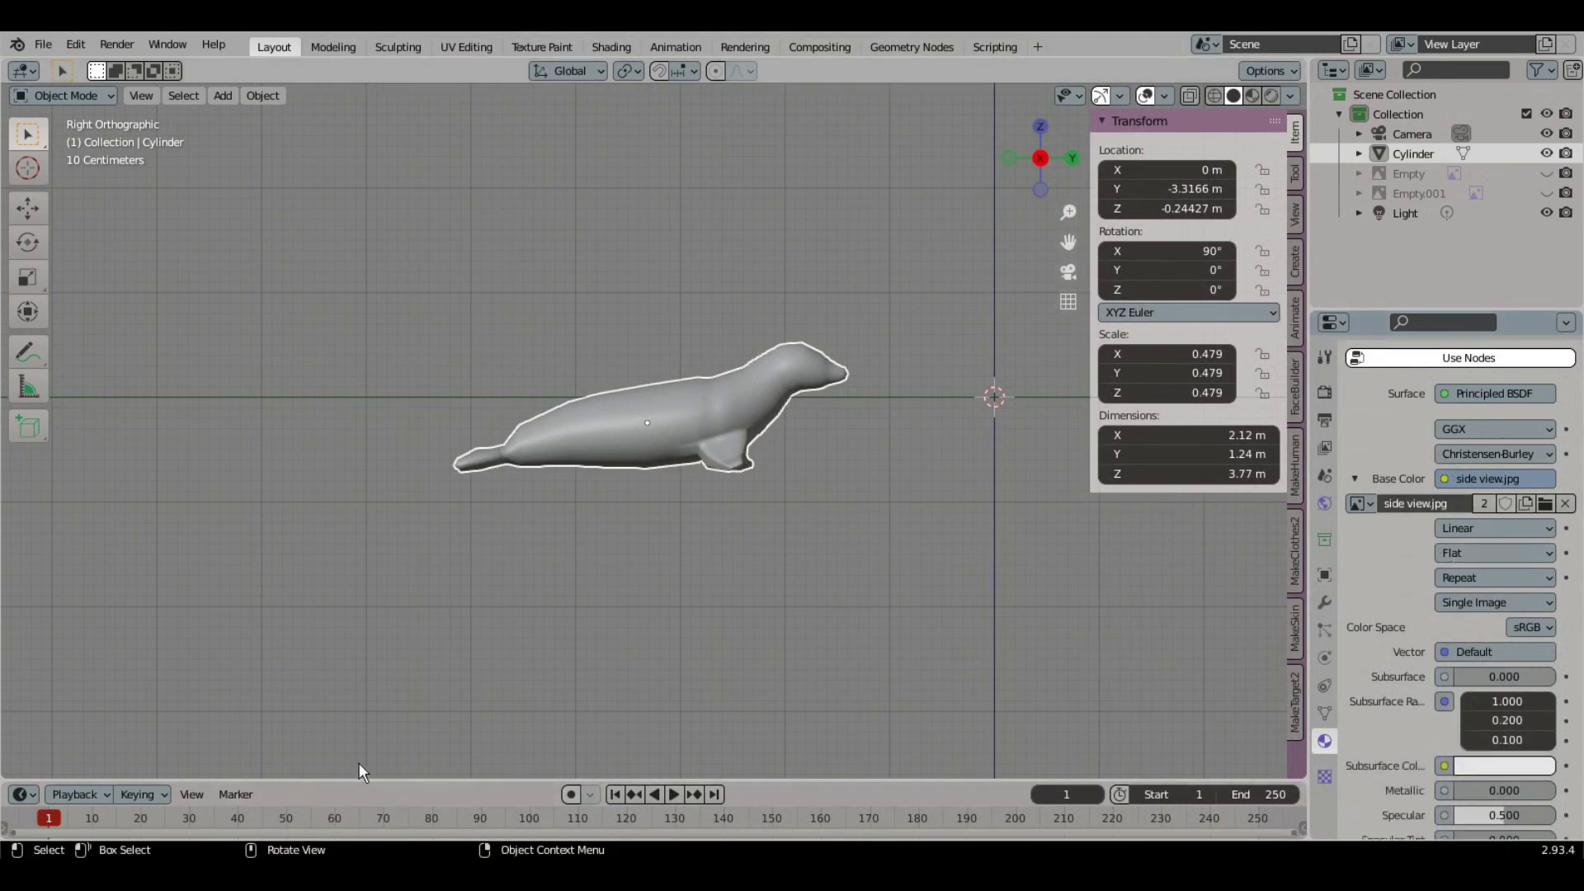
# Step: Enlarge the timeline area to about a third of the window's height and turn it into a UV Editor
pyautogui.moveTo(359, 779); pyautogui.dragTo(367, 549)
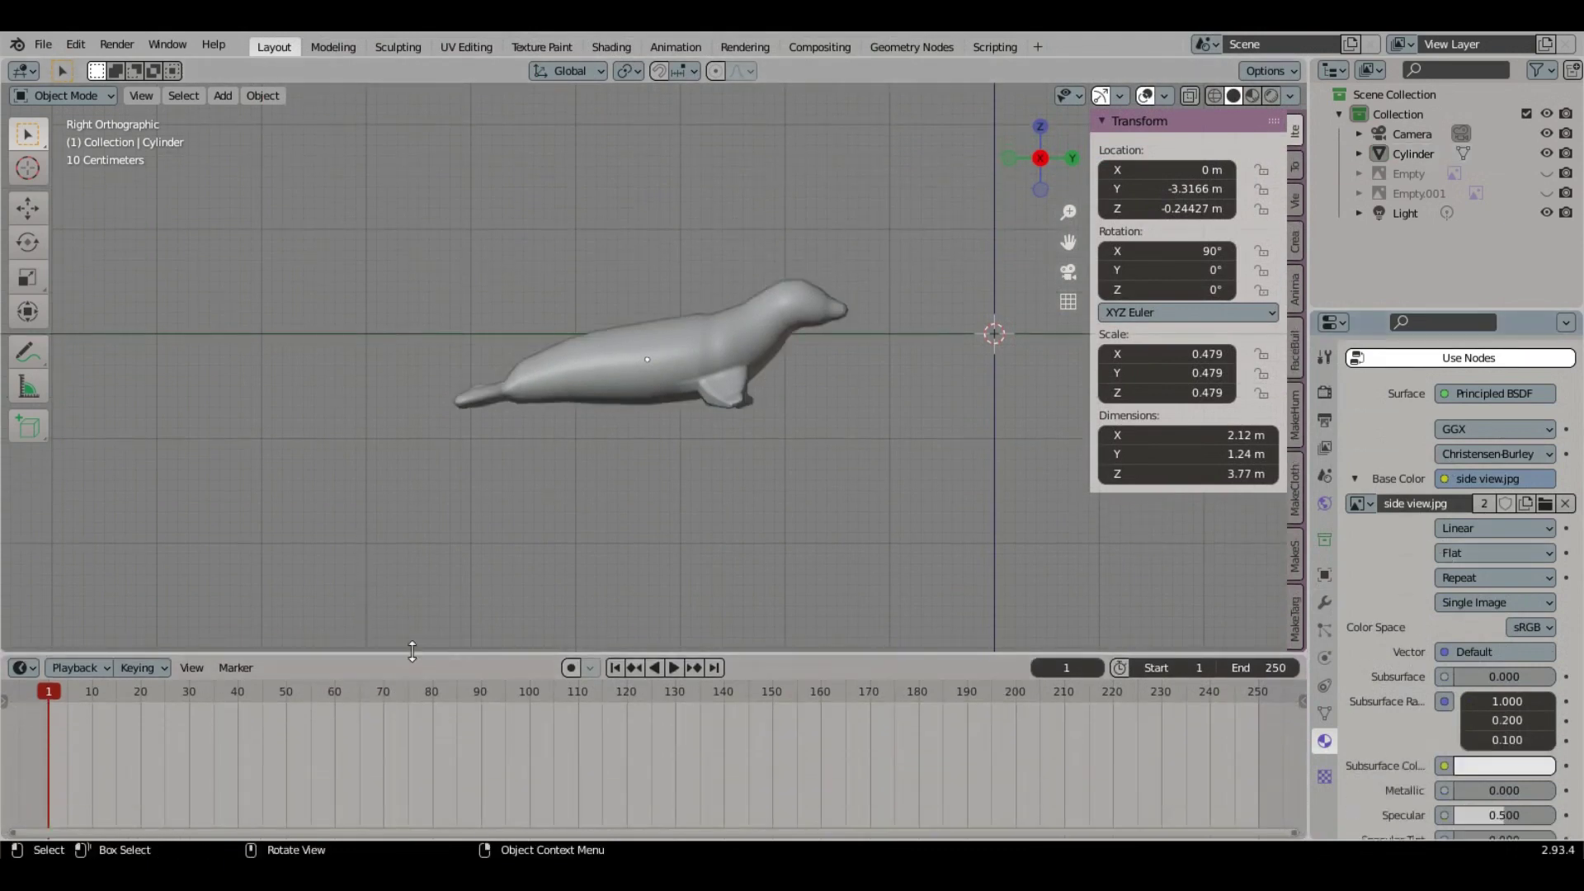
pyautogui.moveTo(412, 654); pyautogui.dragTo(396, 541)
pyautogui.click(22, 553)
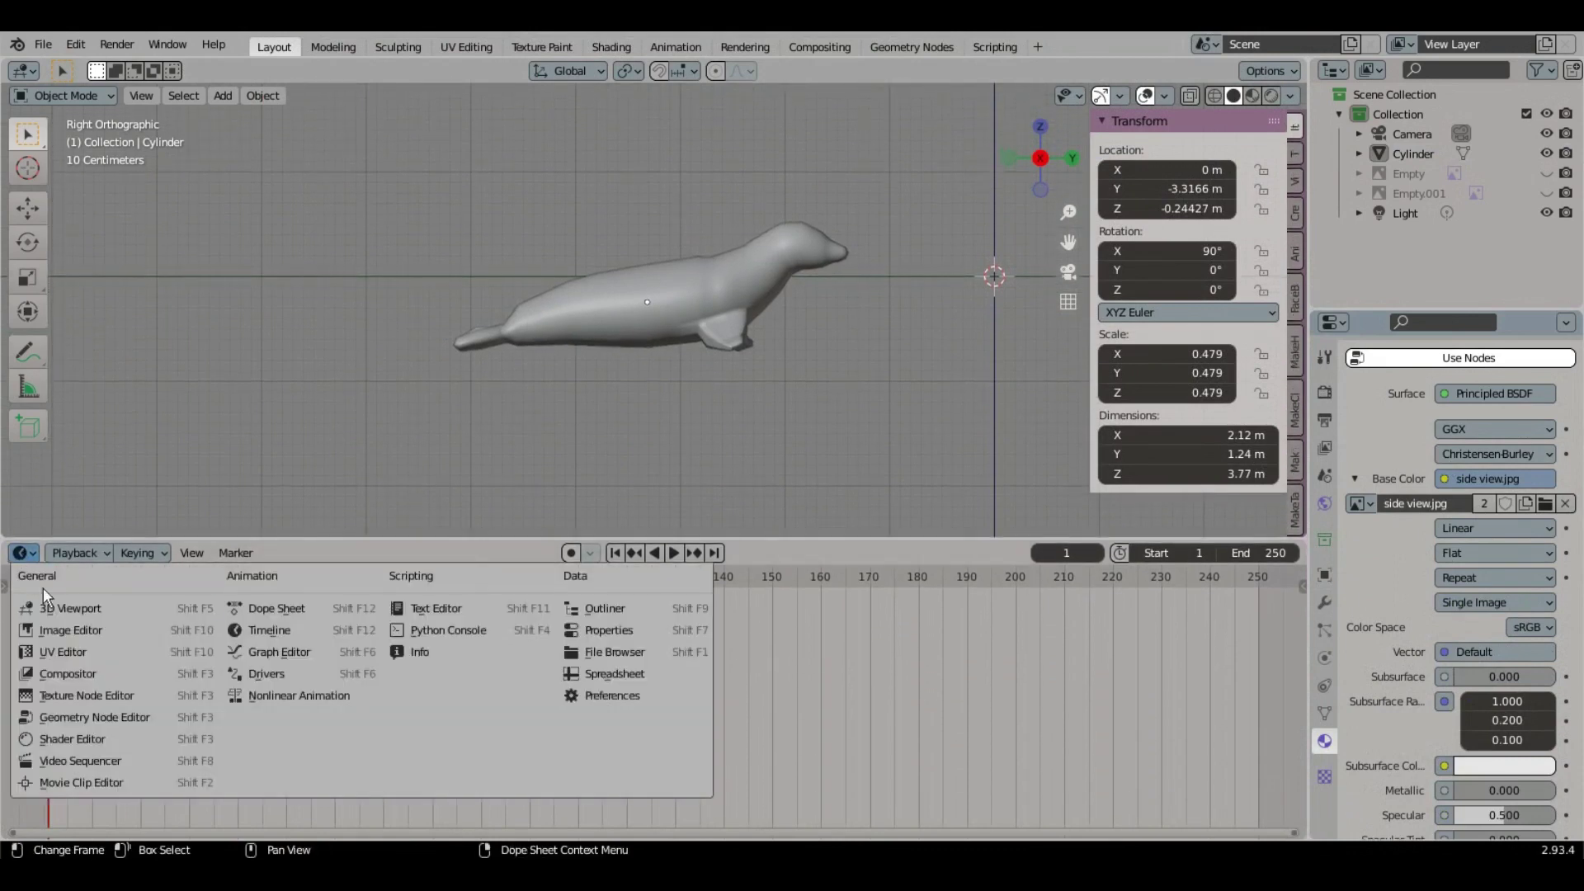
pyautogui.click(62, 657)
# Step: In Edit Mode with wireframe shading, project the seal's UVs from the right orthographic view
pyautogui.scroll(2, 751, 315)
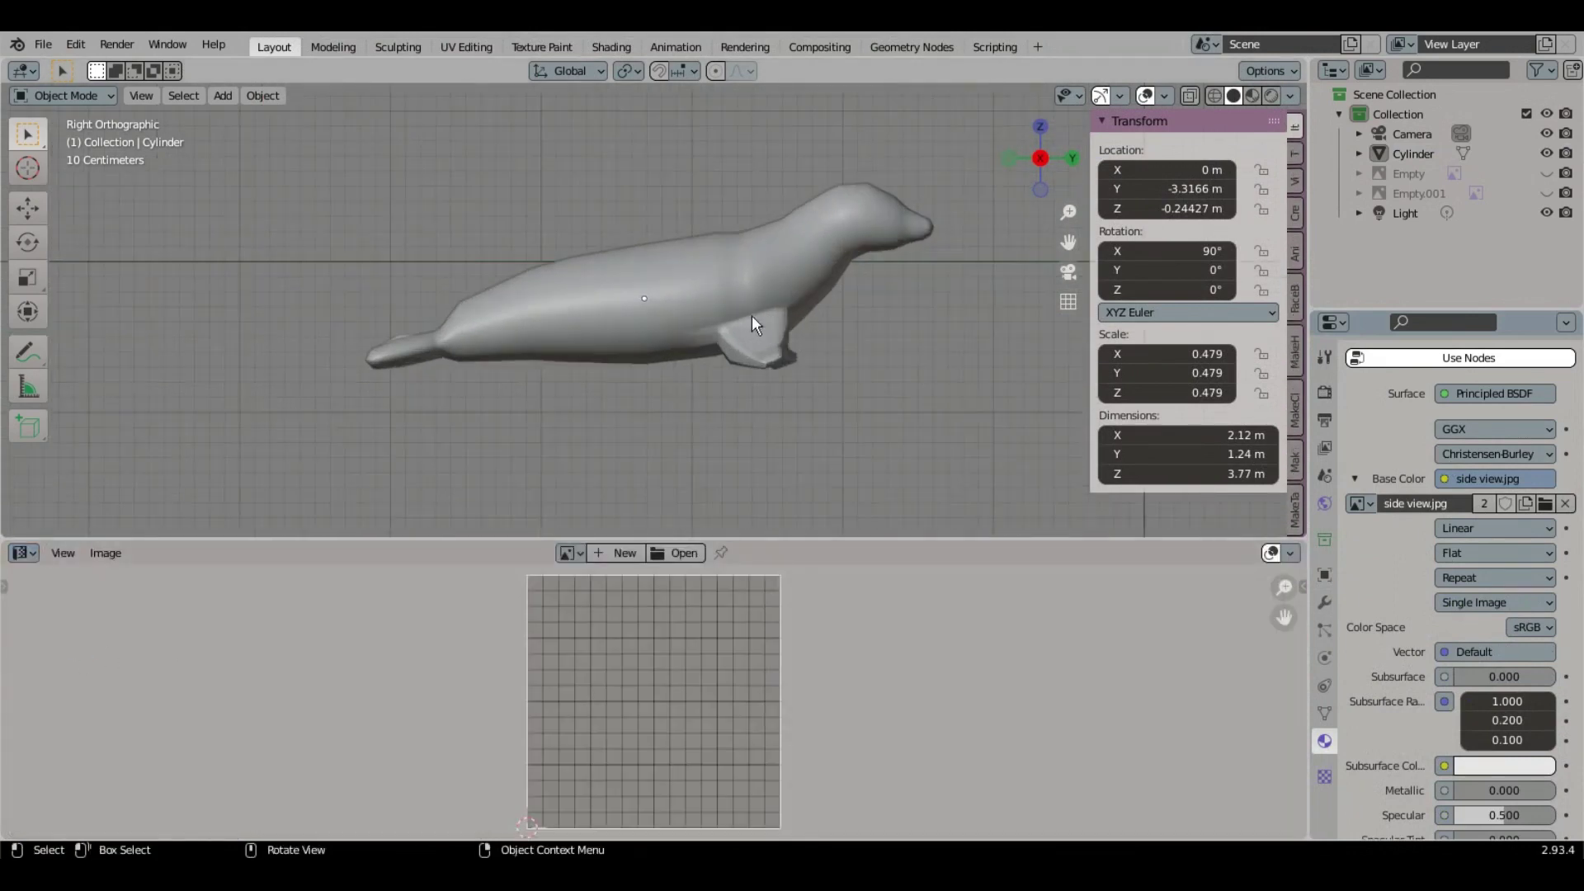
pyautogui.press('Tab')
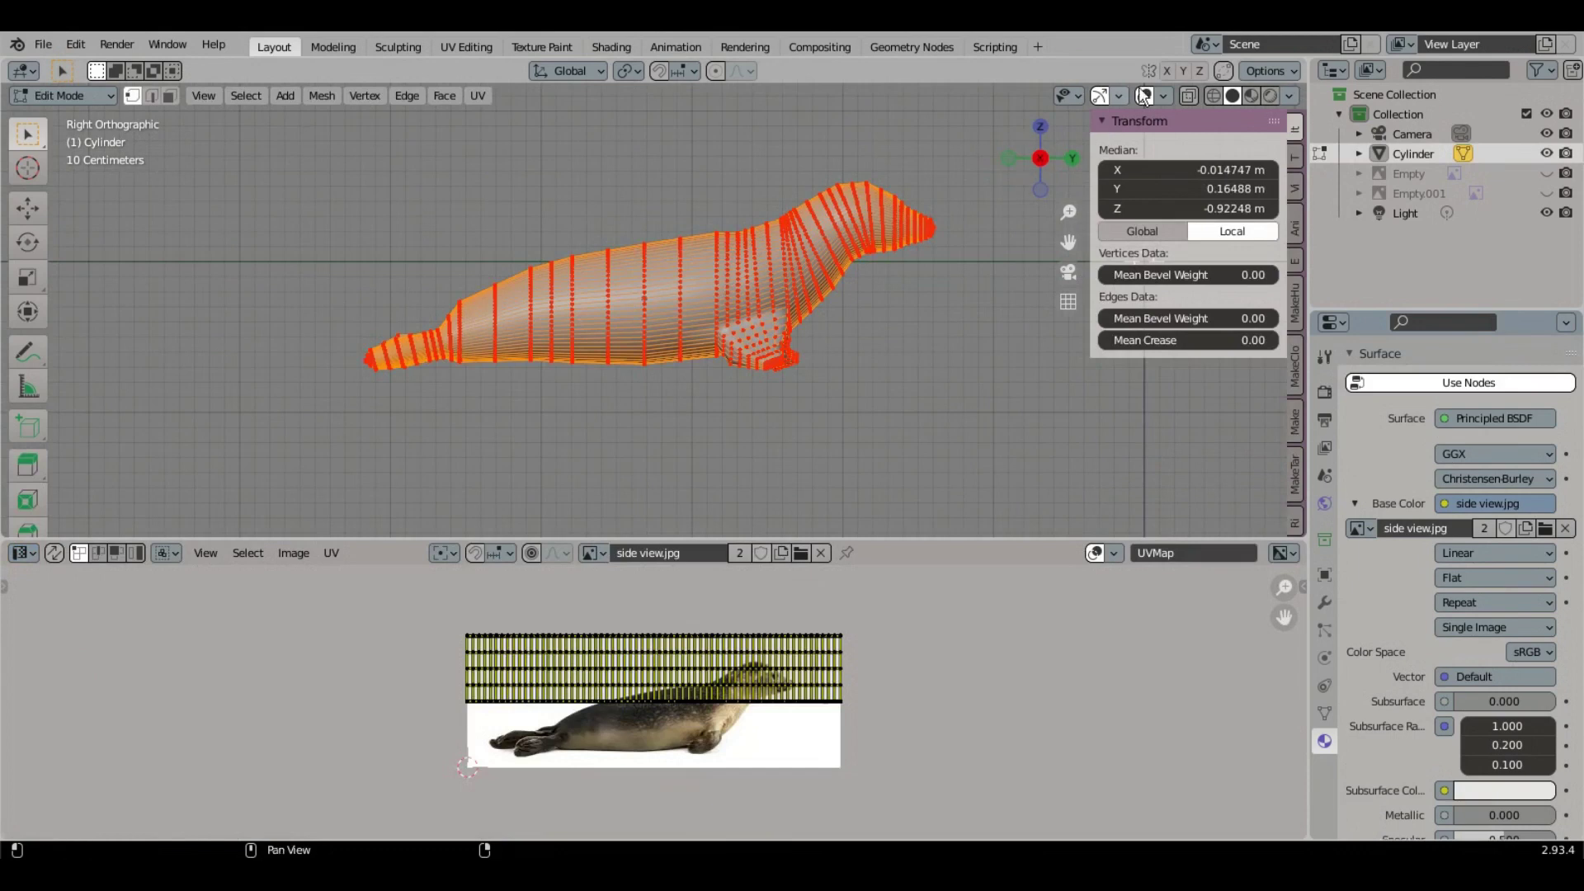
pyautogui.click(1209, 95)
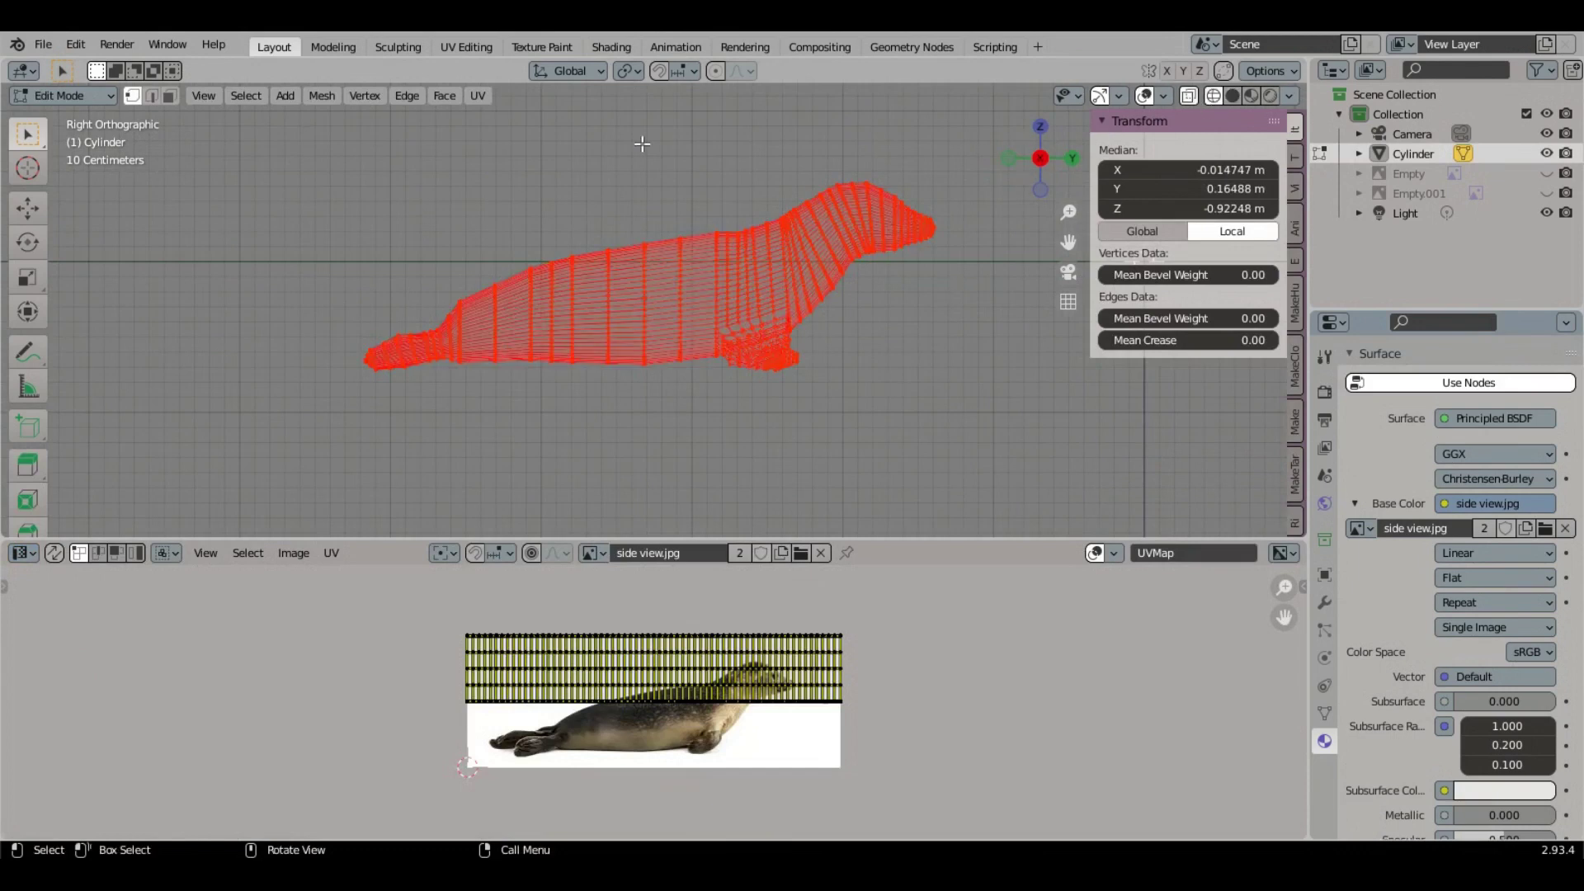
pyautogui.click(479, 97)
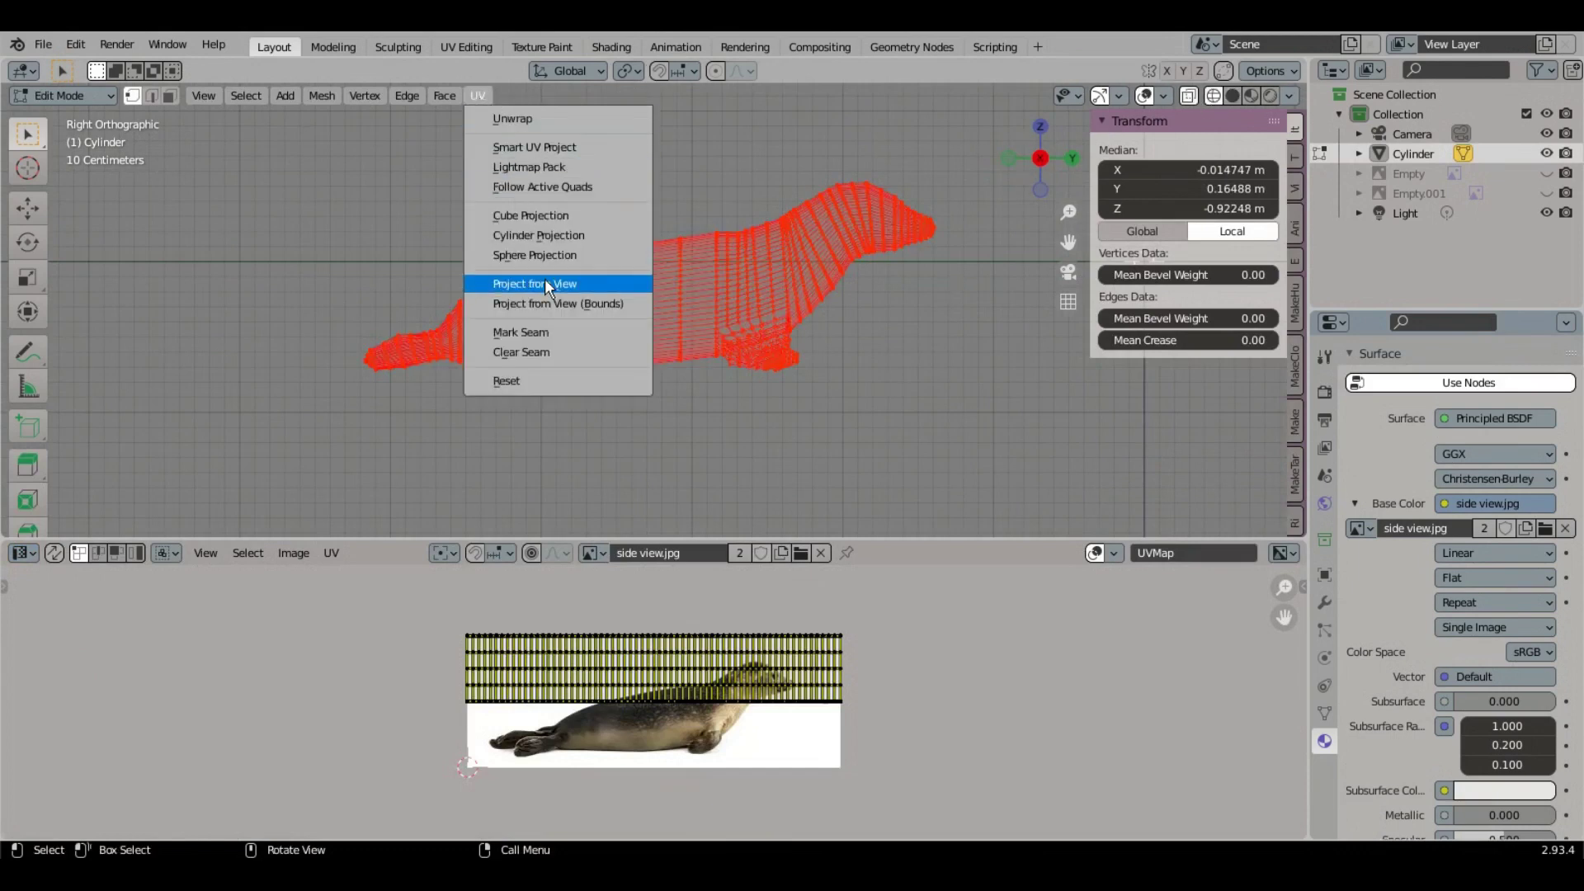
pyautogui.click(568, 283)
# Step: Enlarge the UV Editor area and scale the projected UV layout up to roughly the size of the photographed seal
pyautogui.scroll(4, 692, 740)
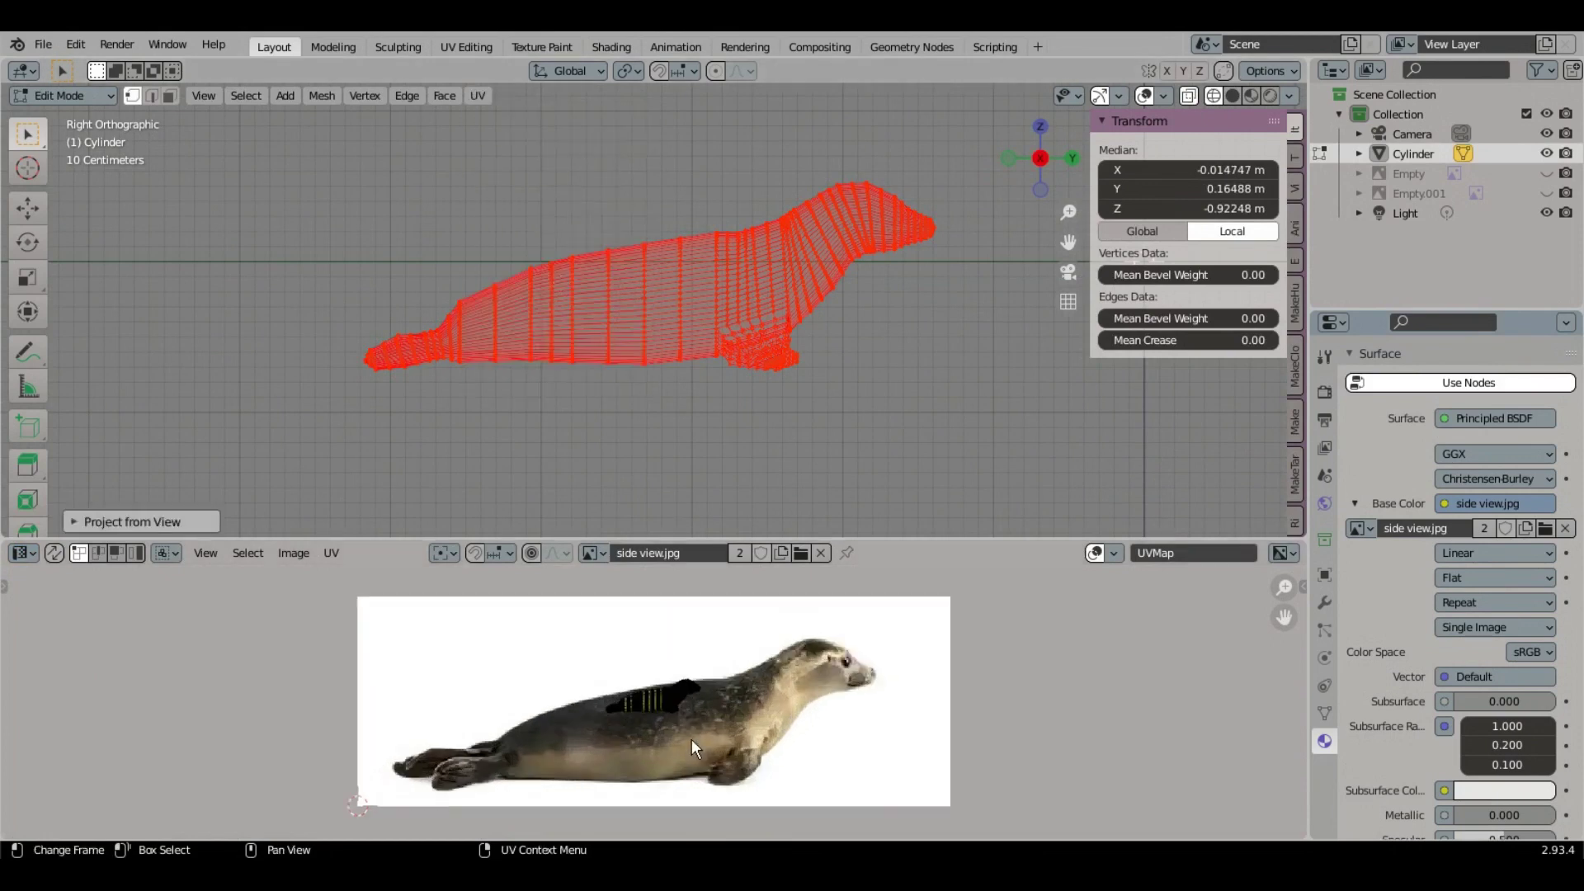
pyautogui.scroll(1, 800, 726)
pyautogui.keyDown('shift'); pyautogui.moveTo(882, 724); pyautogui.dragTo(859, 656, button='middle'); pyautogui.keyUp('shift')
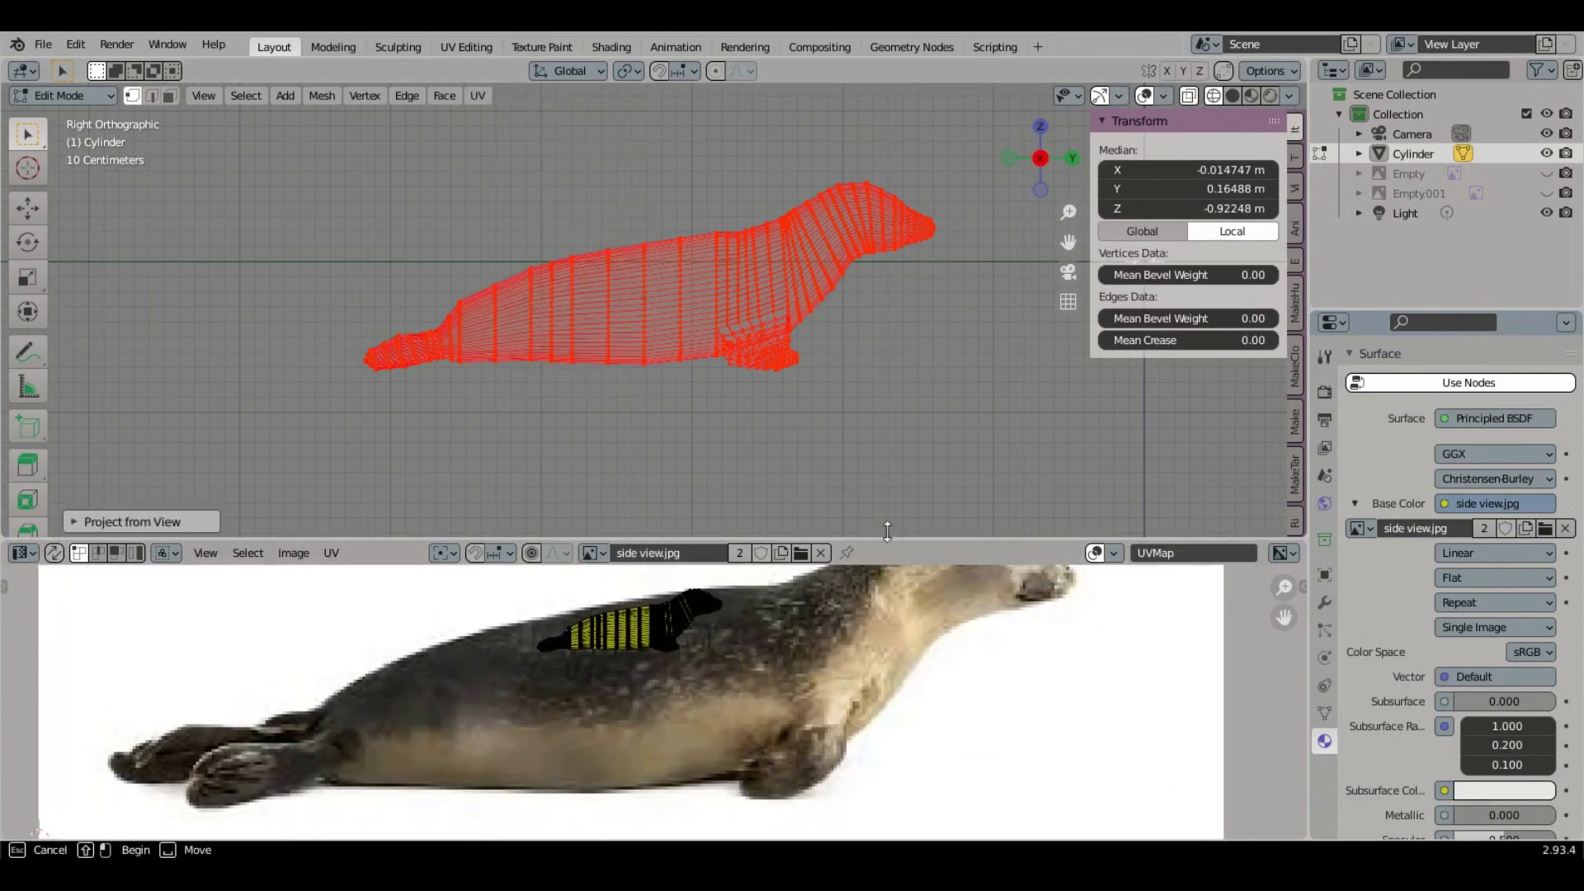
pyautogui.moveTo(849, 374); pyautogui.dragTo(886, 304)
pyautogui.scroll(-2, 640, 555)
pyautogui.scroll(2, 705, 576)
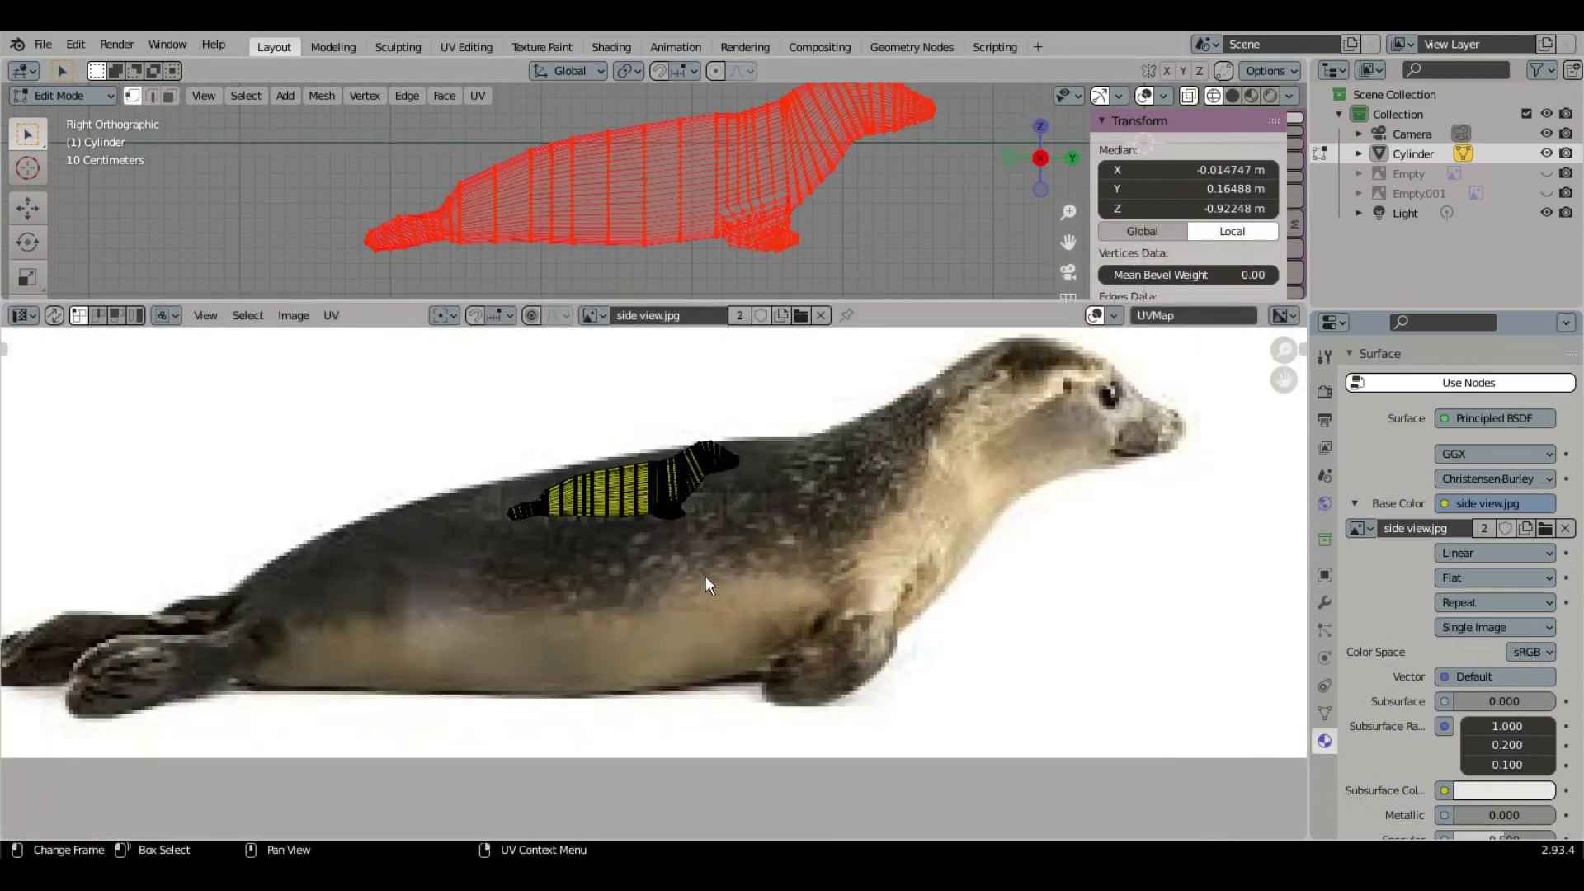
pyautogui.moveTo(821, 574); pyautogui.dragTo(465, 443)
pyautogui.scroll(-3, 696, 534)
pyautogui.press('s')
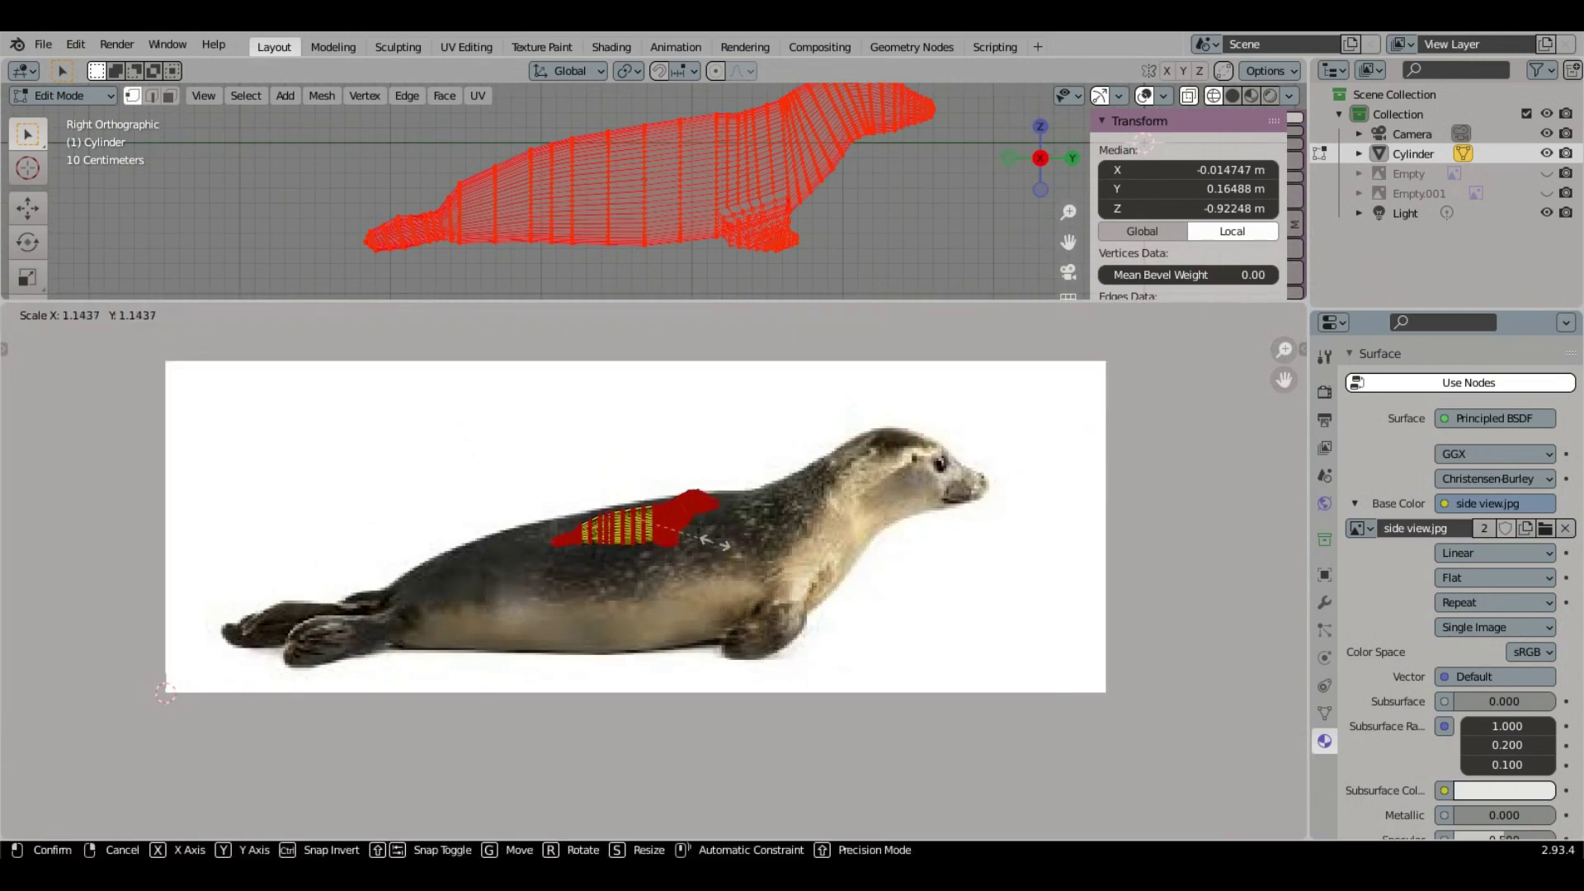
pyautogui.click(928, 582)
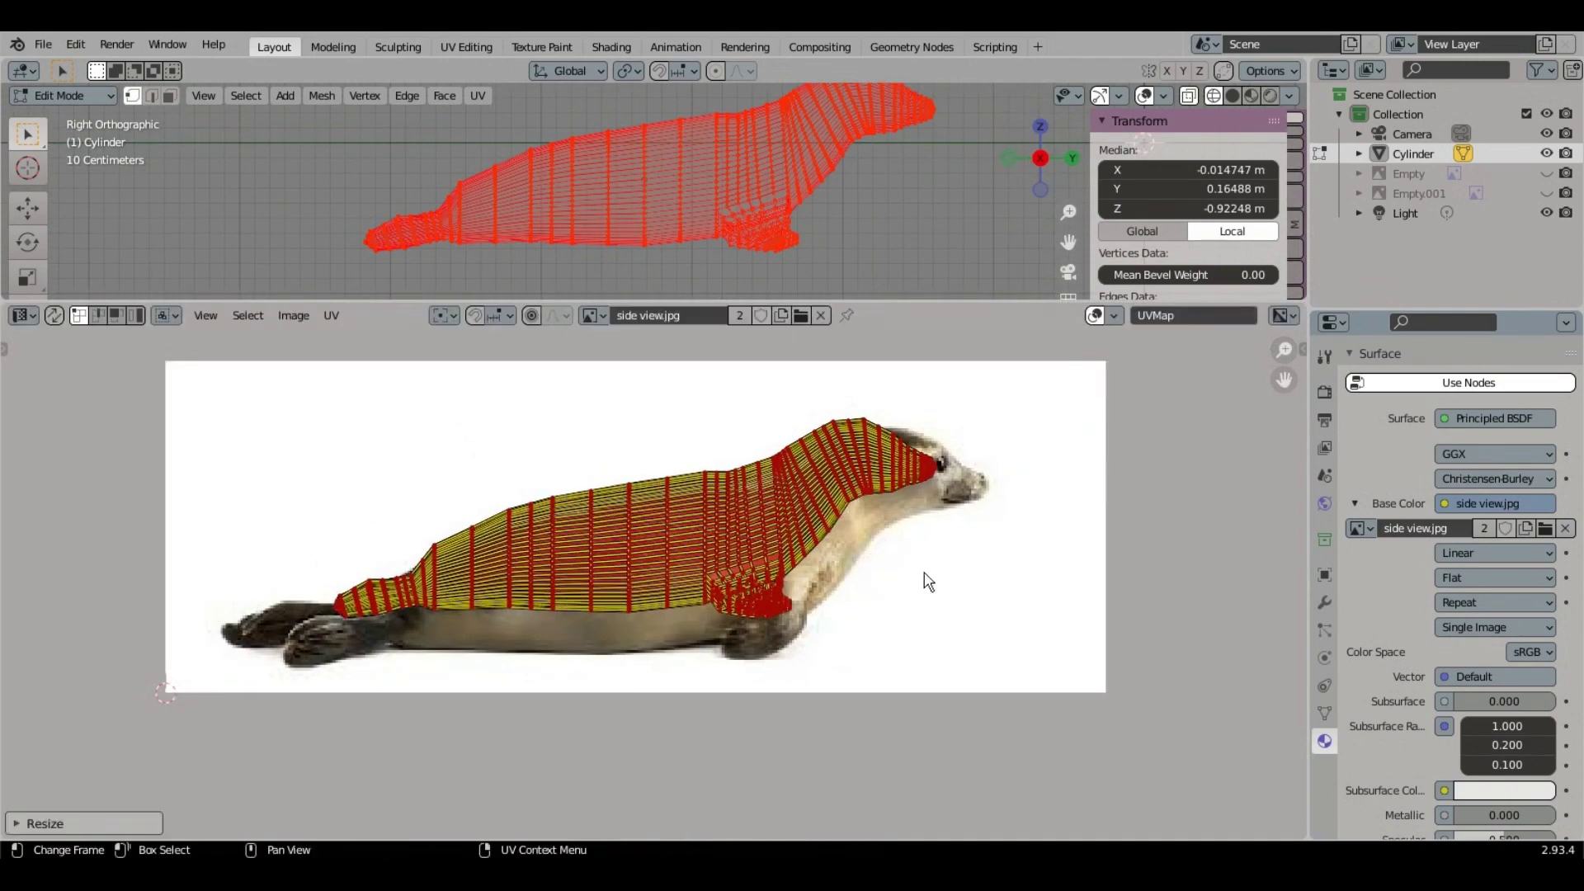
# Step: Move and scale the whole UV layout so that its back and belly outlines follow the photographed seal's body
pyautogui.press('g')
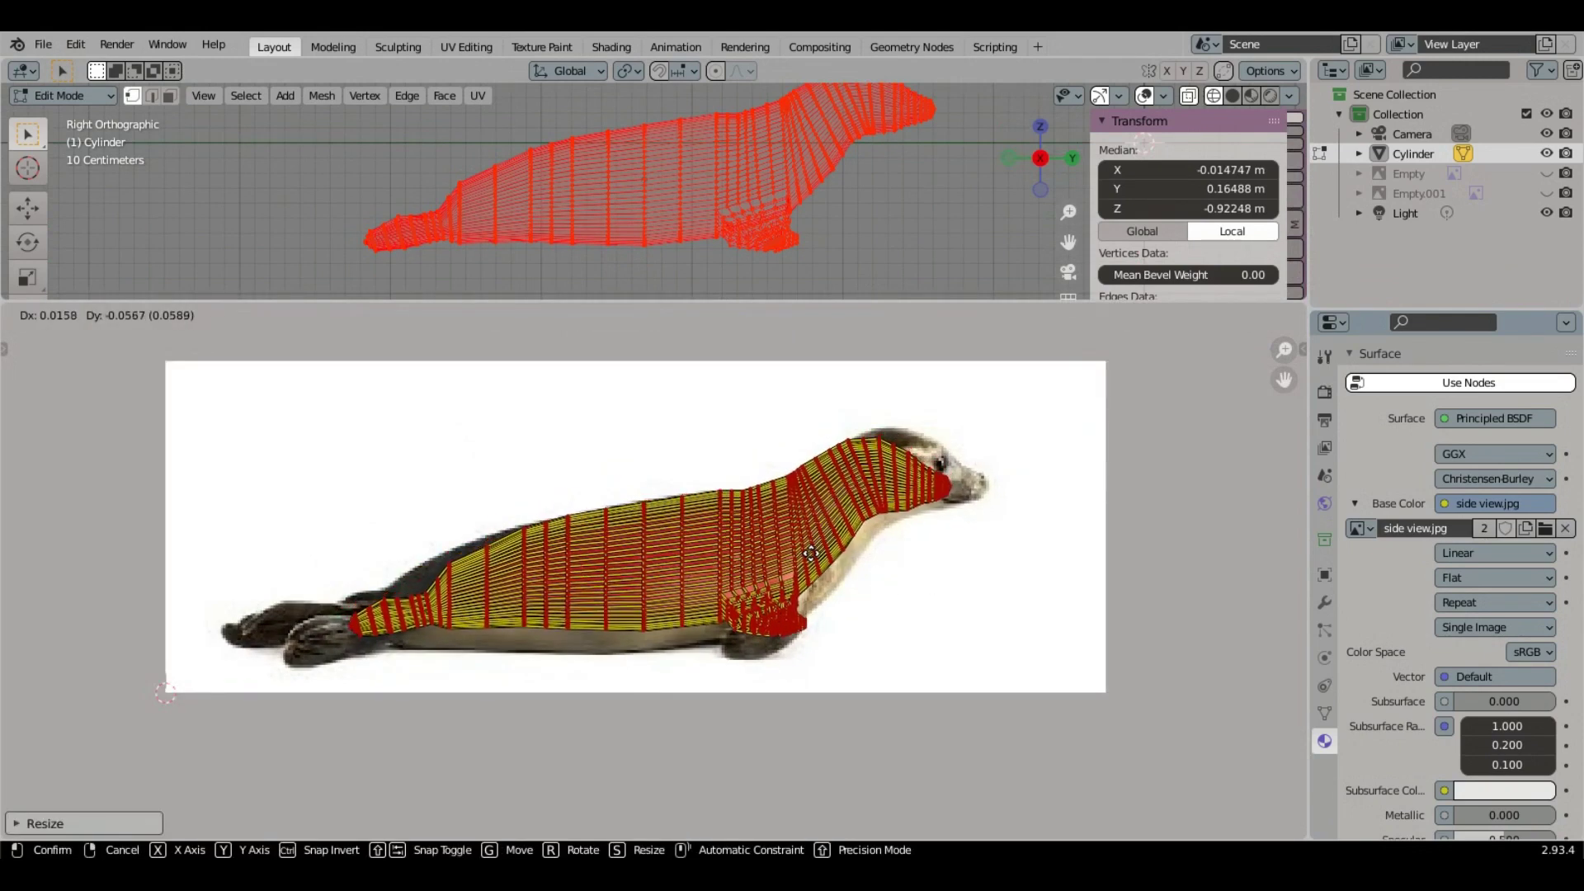
pyautogui.click(830, 560)
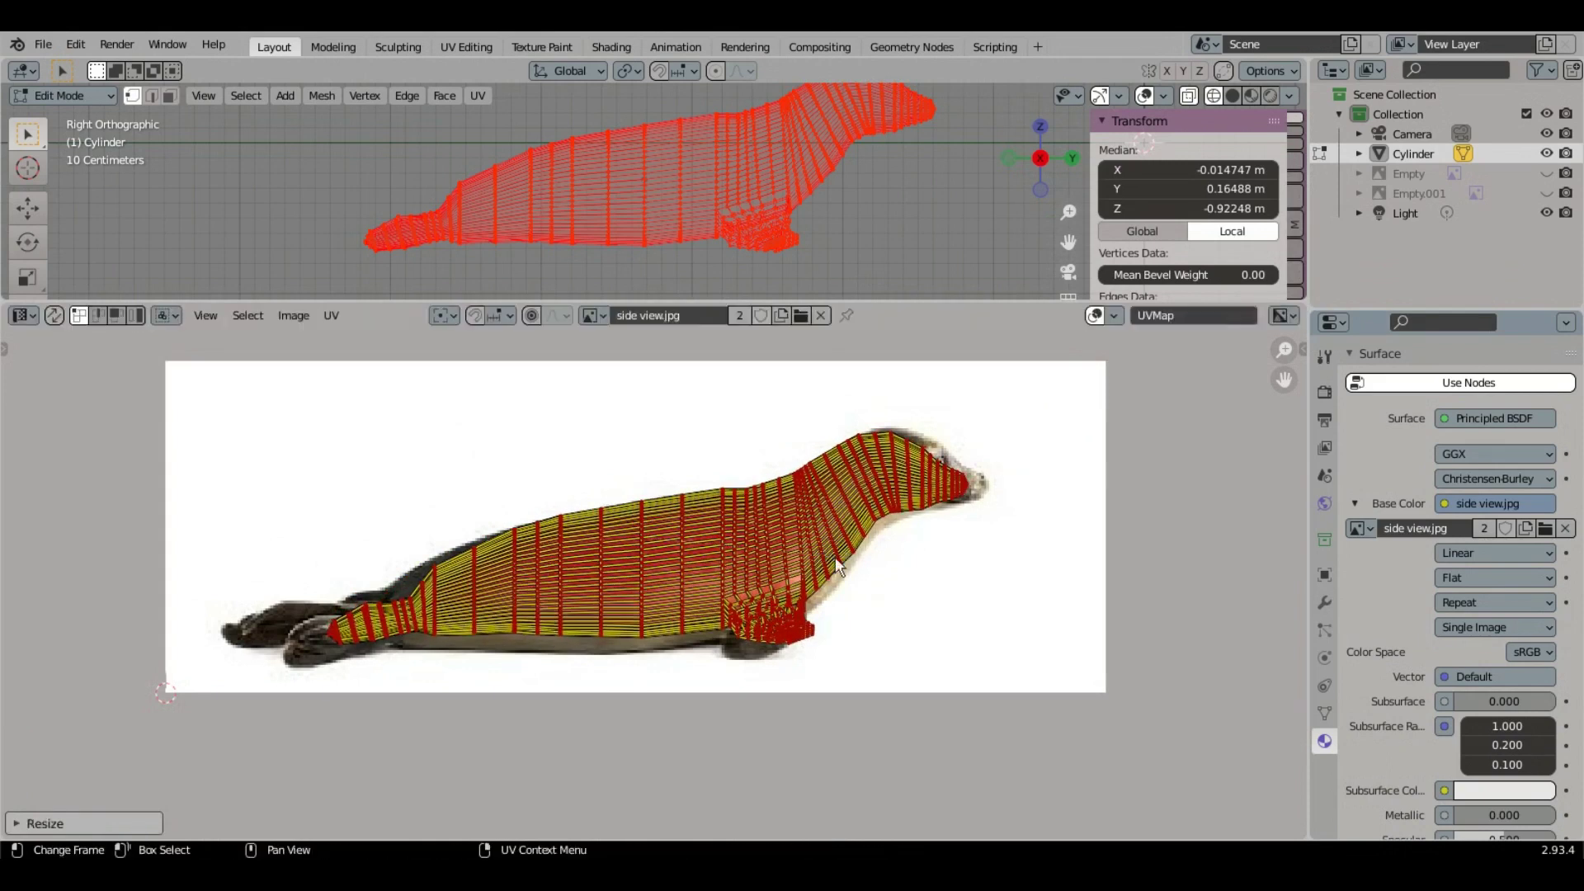
pyautogui.press('g')
pyautogui.click(816, 578)
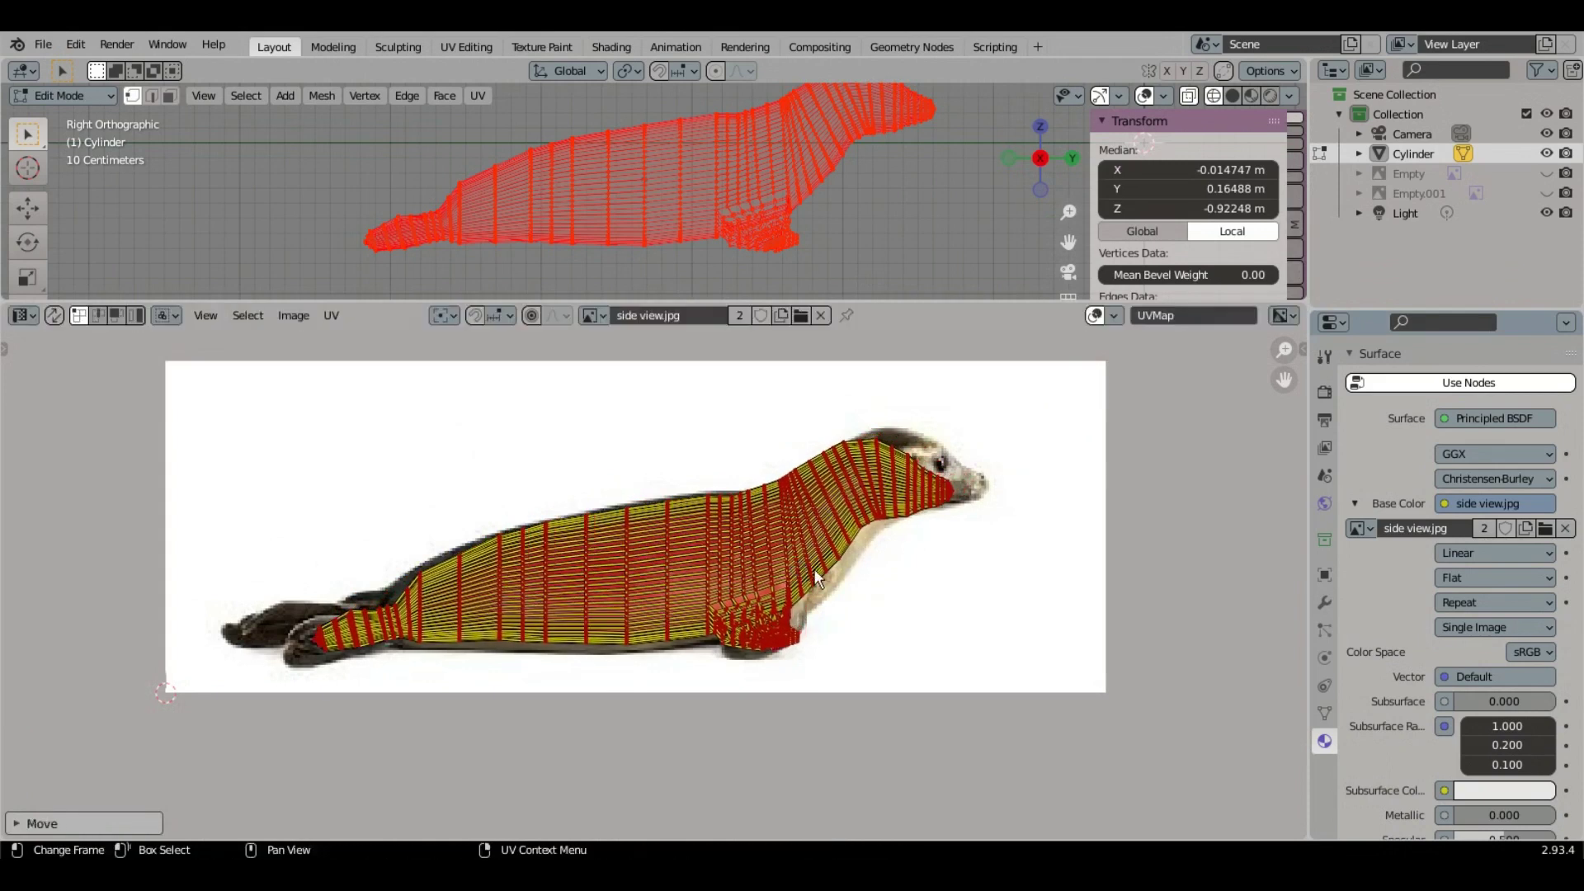
pyautogui.press('s')
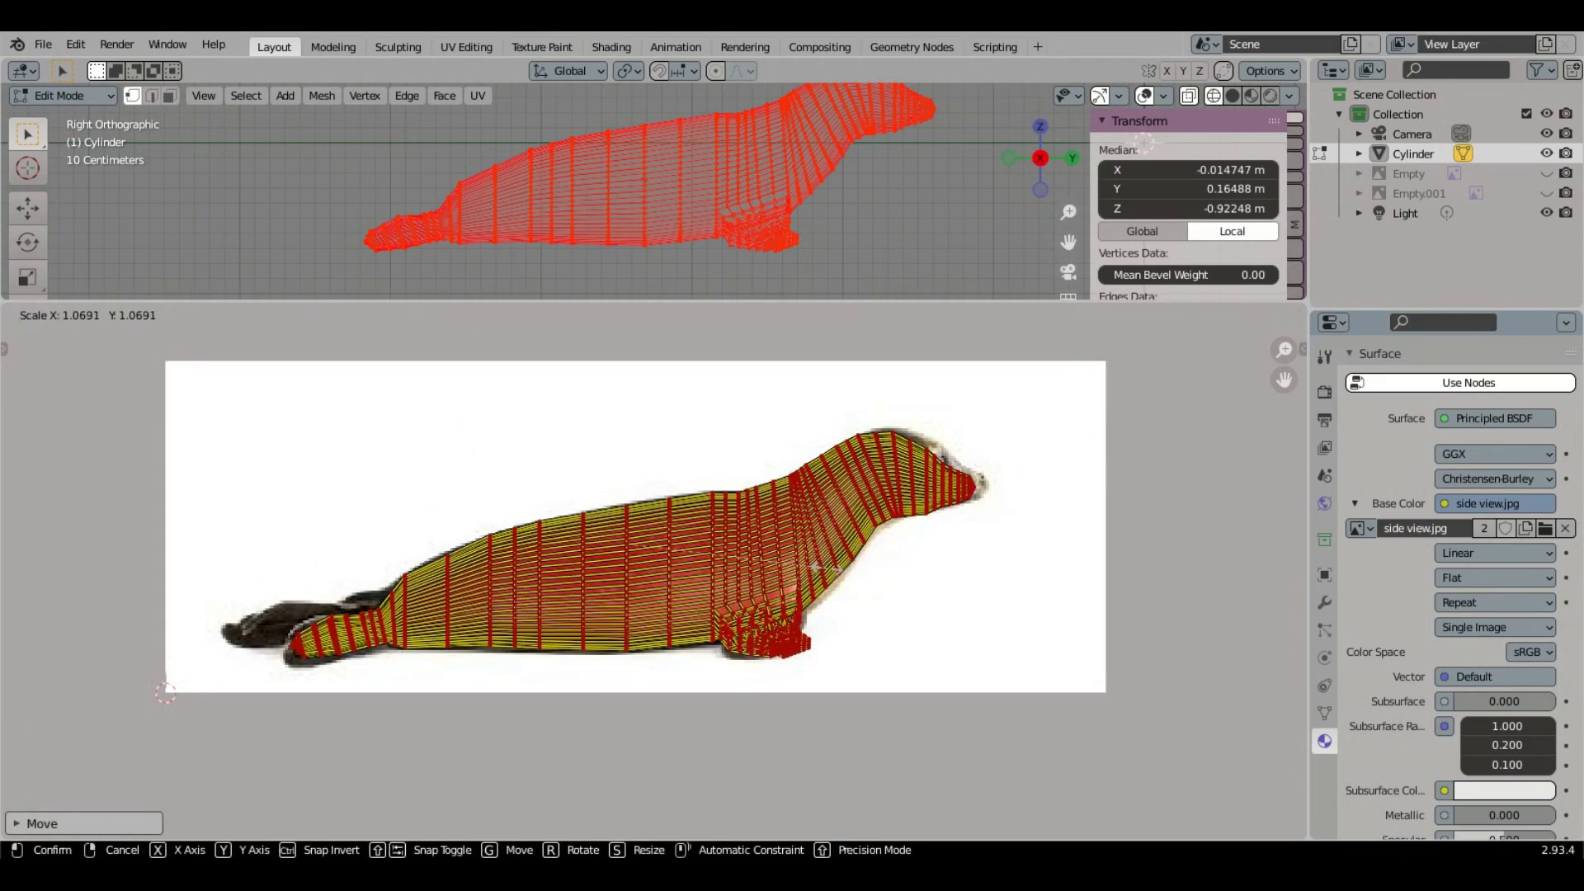
pyautogui.click(817, 571)
# Step: Shift the whole UV layout slightly so that its head and snout line up with those in the photo
pyautogui.scroll(3, 817, 571)
pyautogui.moveTo(1043, 470); pyautogui.dragTo(674, 587, button='middle')
pyautogui.press('g')
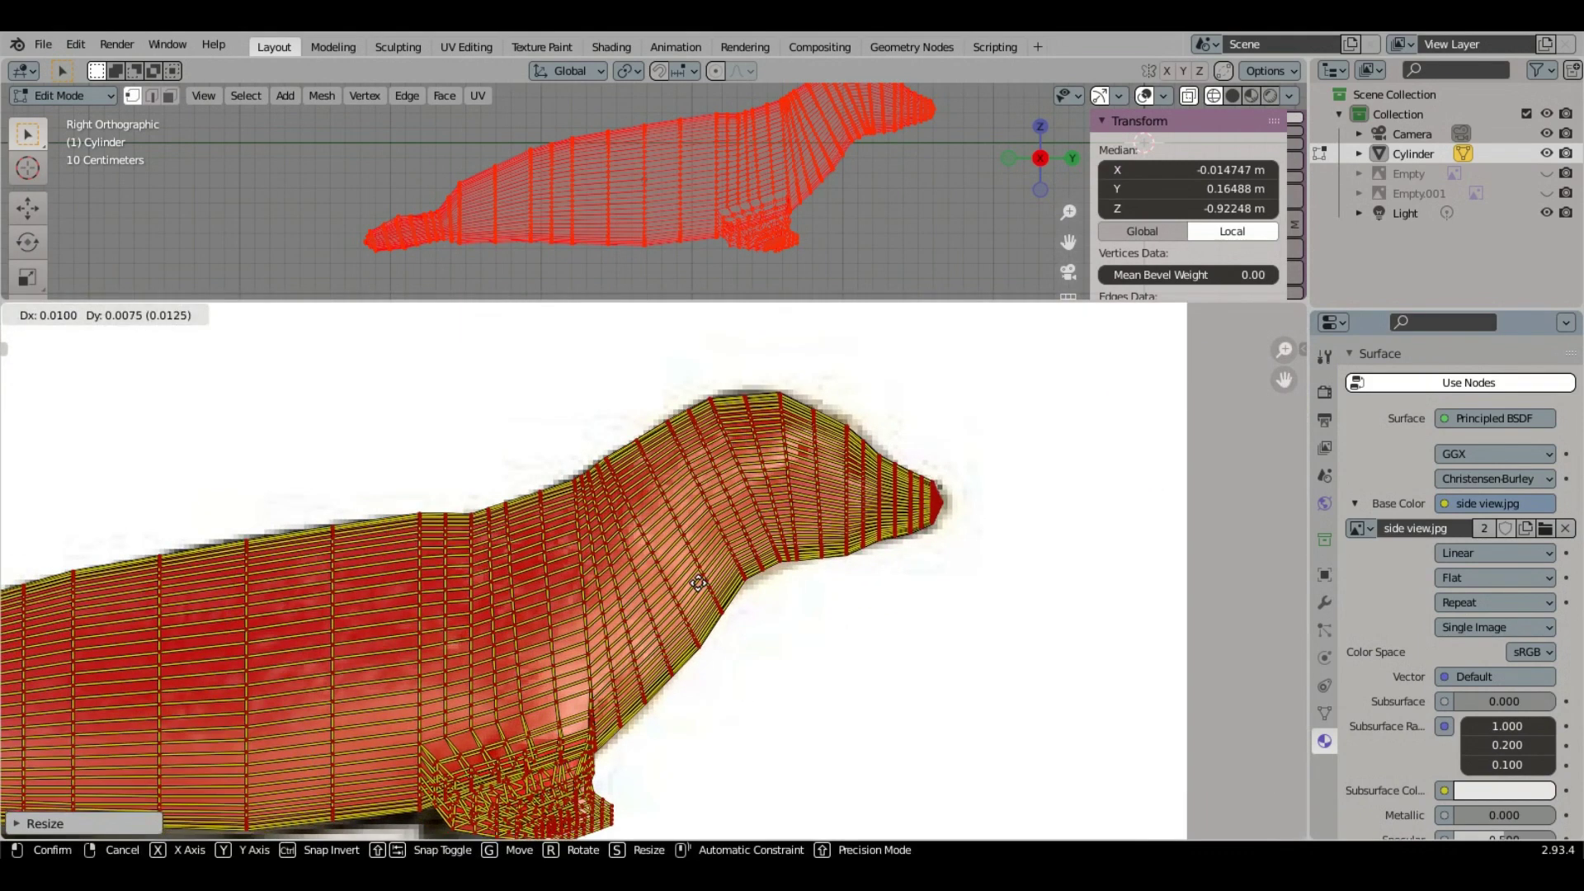
pyautogui.click(916, 540)
# Step: Select the UV loops at the tail end and move them down and outward onto the photographed rear flipper
pyautogui.scroll(-3, 916, 541)
pyautogui.keyDown('shift'); pyautogui.moveTo(398, 641); pyautogui.dragTo(797, 517, button='middle'); pyautogui.keyUp('shift')
pyautogui.scroll(3, 657, 582)
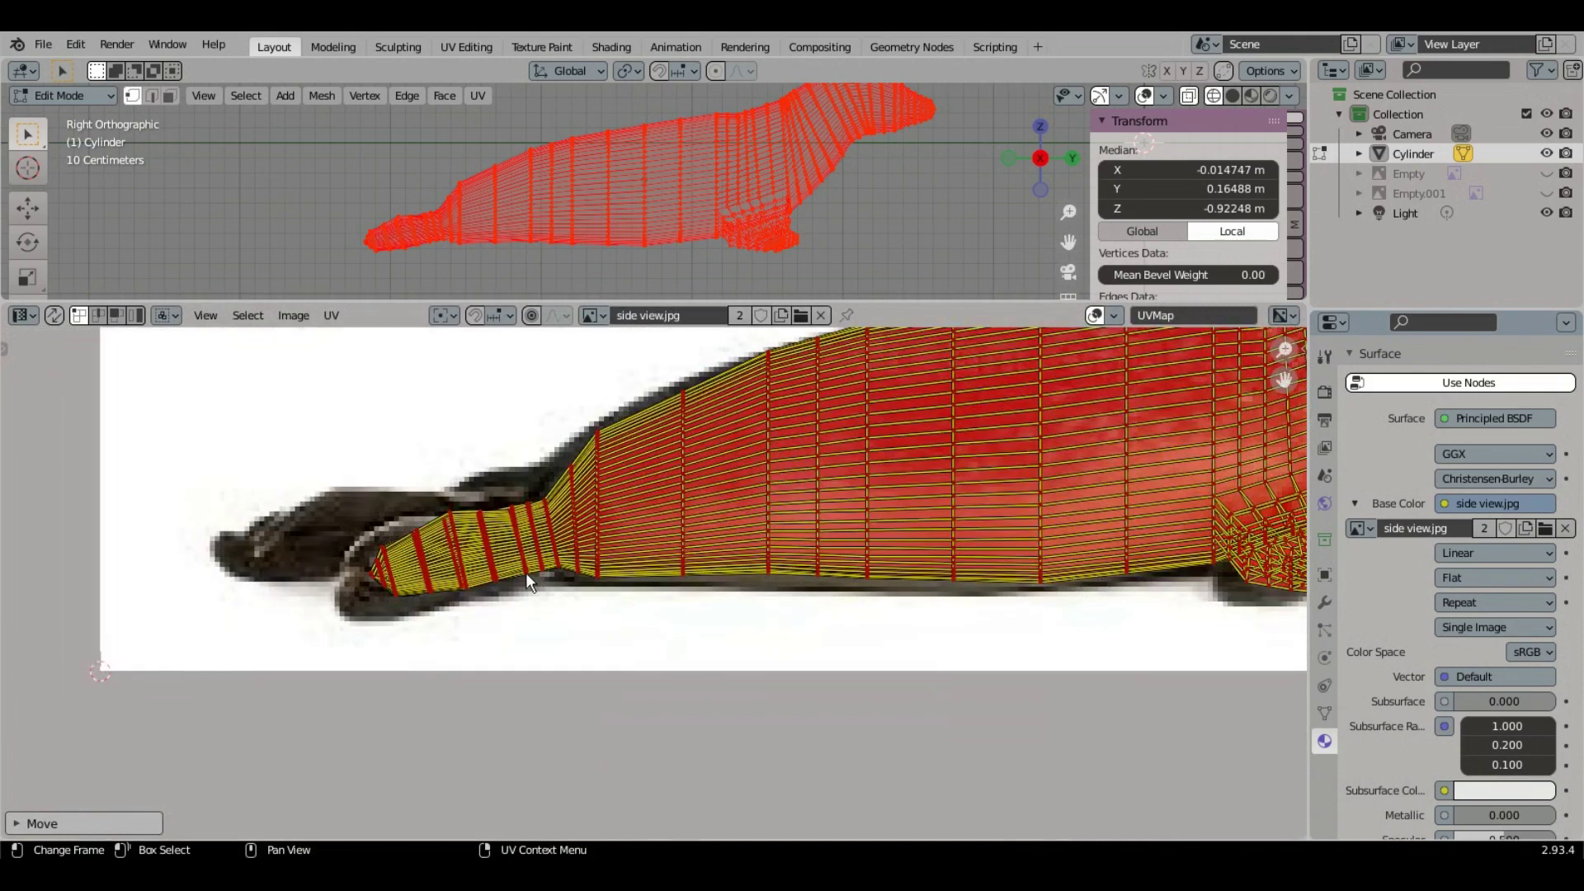
pyautogui.scroll(2, 489, 610)
pyautogui.moveTo(422, 631); pyautogui.dragTo(167, 474)
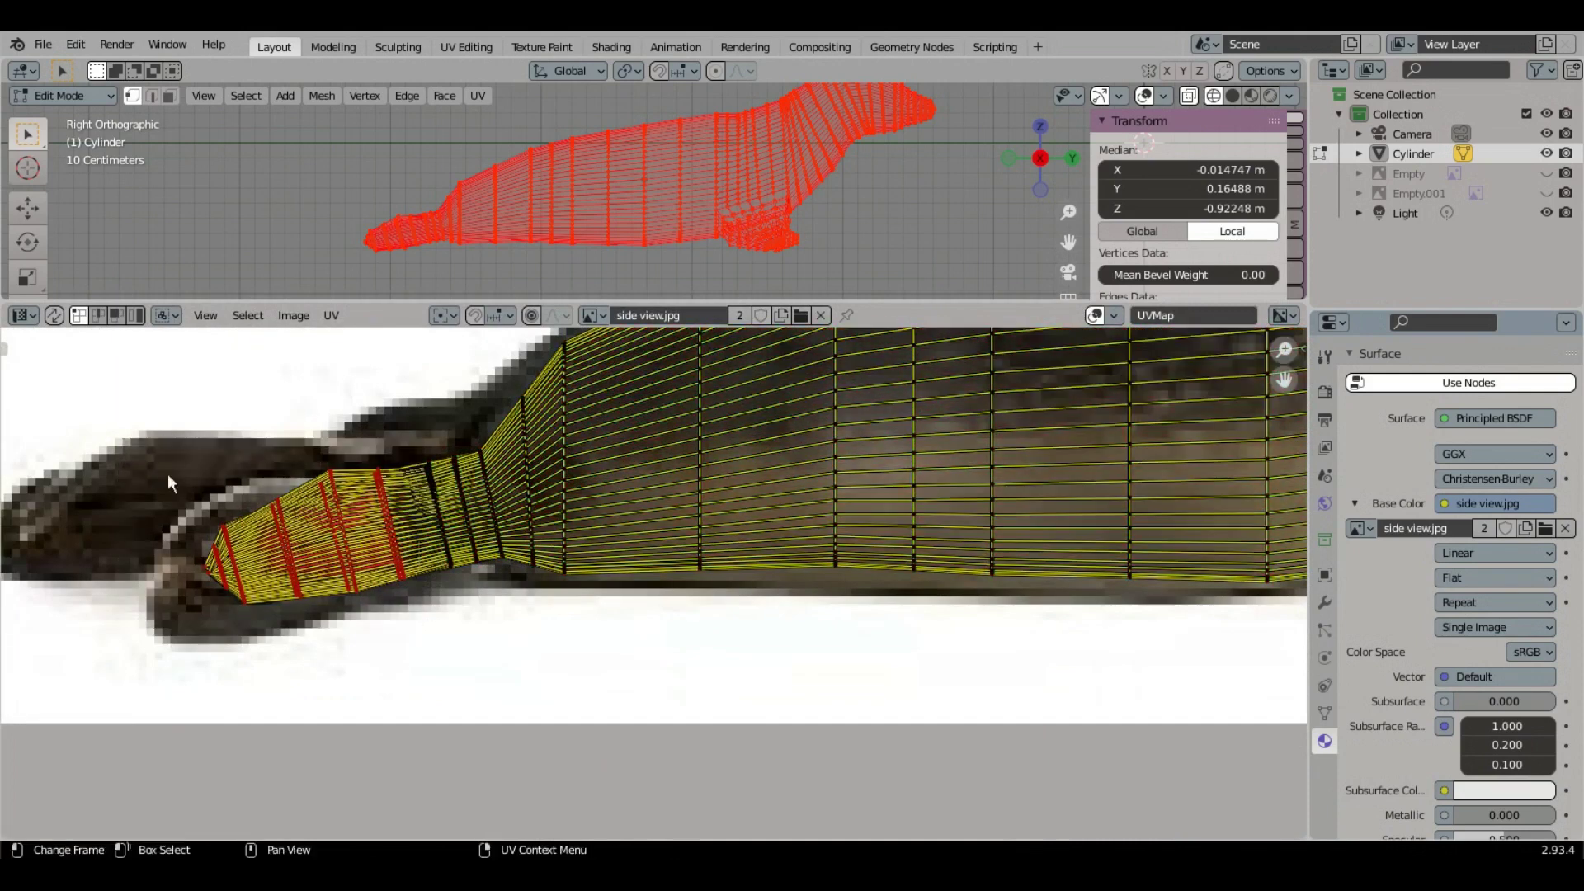
pyautogui.press('g')
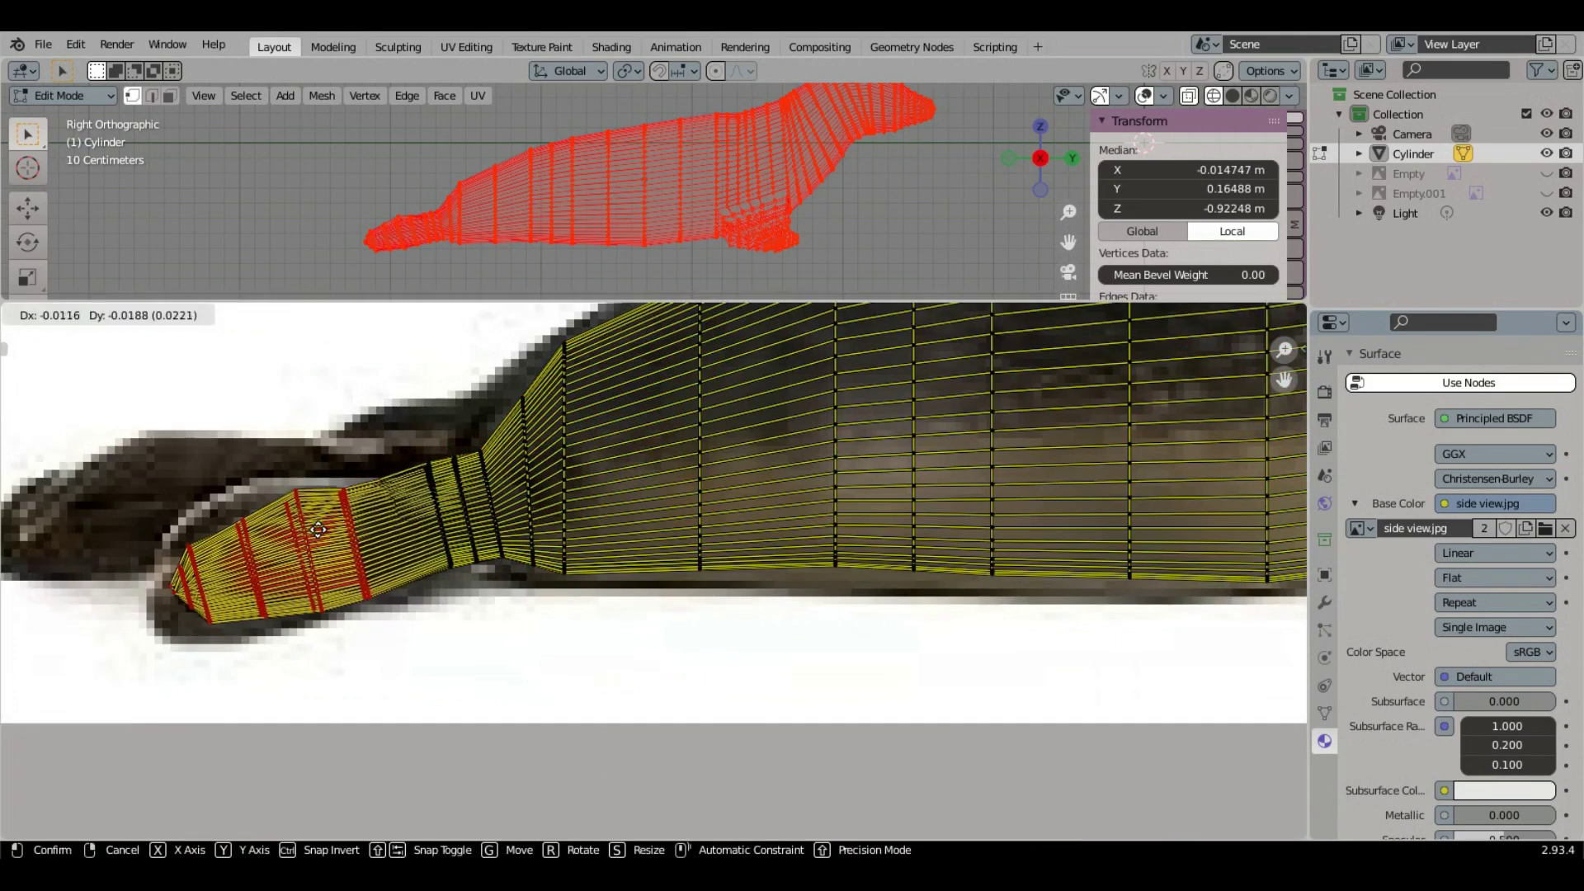
pyautogui.click(375, 566)
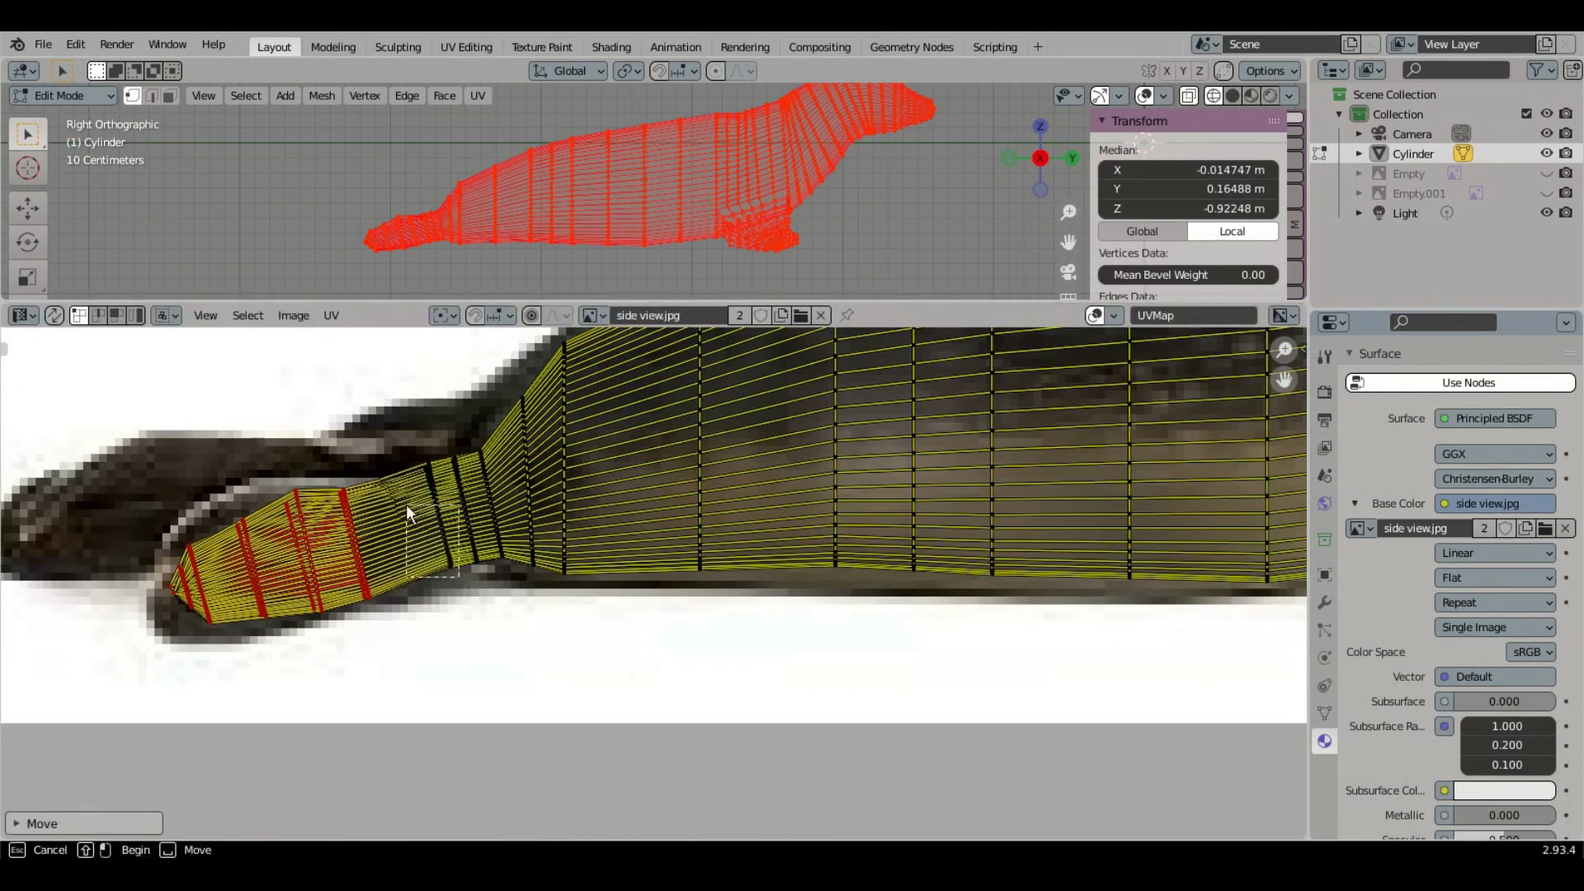
# Step: Move the next two UV loops at the base of the tail slightly down to follow the flipper's outline
pyautogui.keyDown('alt'); pyautogui.click(428, 495); pyautogui.keyUp('alt')
pyautogui.press('g')
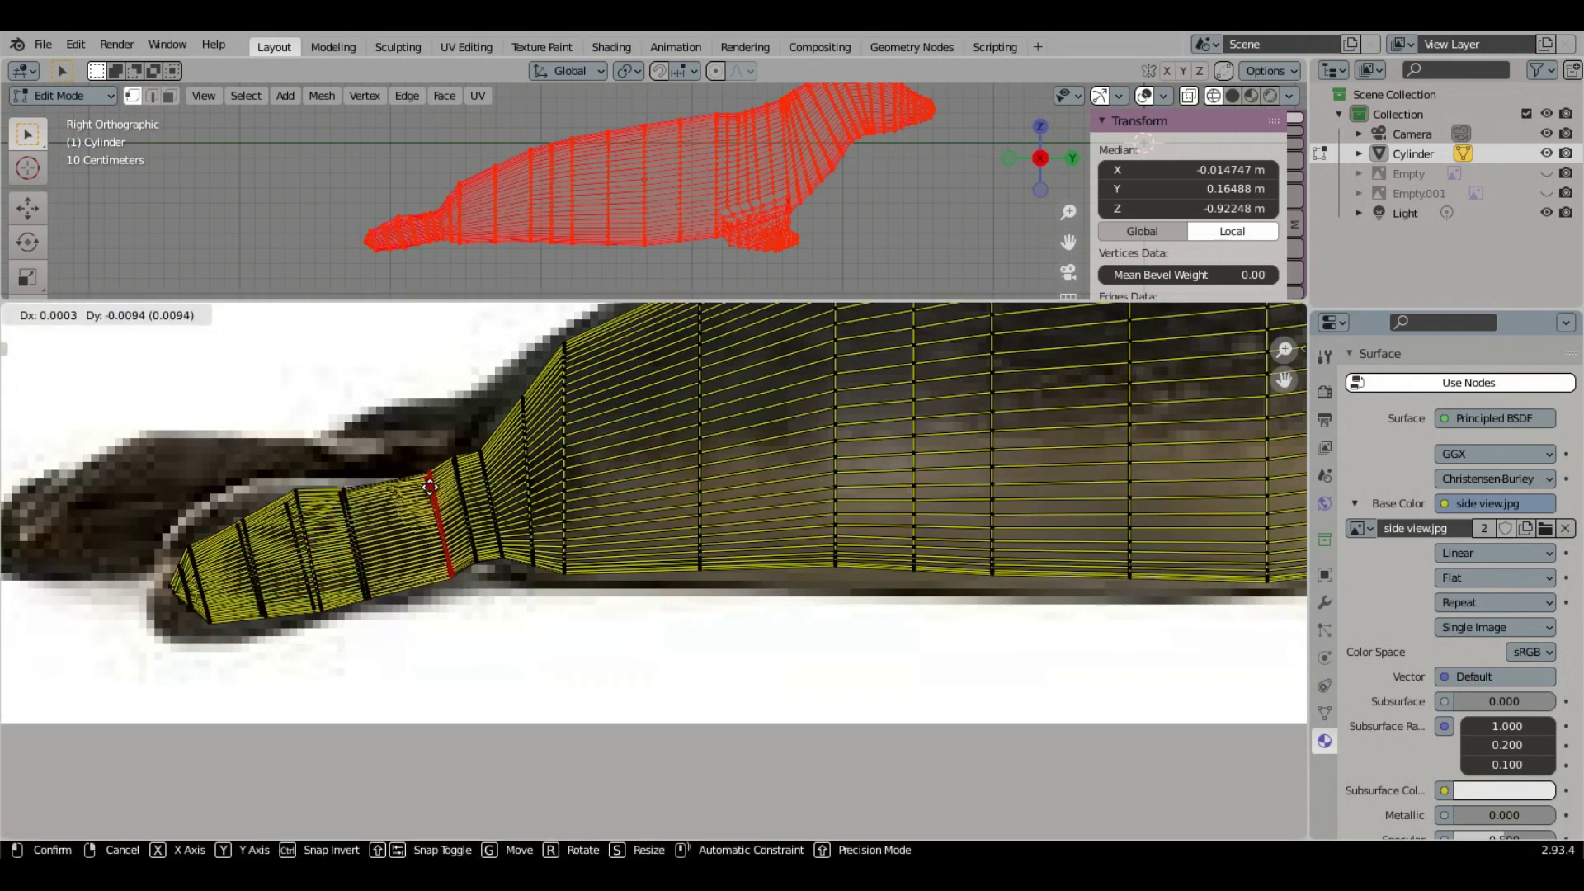
pyautogui.click(456, 538)
pyautogui.keyDown('alt'); pyautogui.click(456, 495); pyautogui.keyUp('alt')
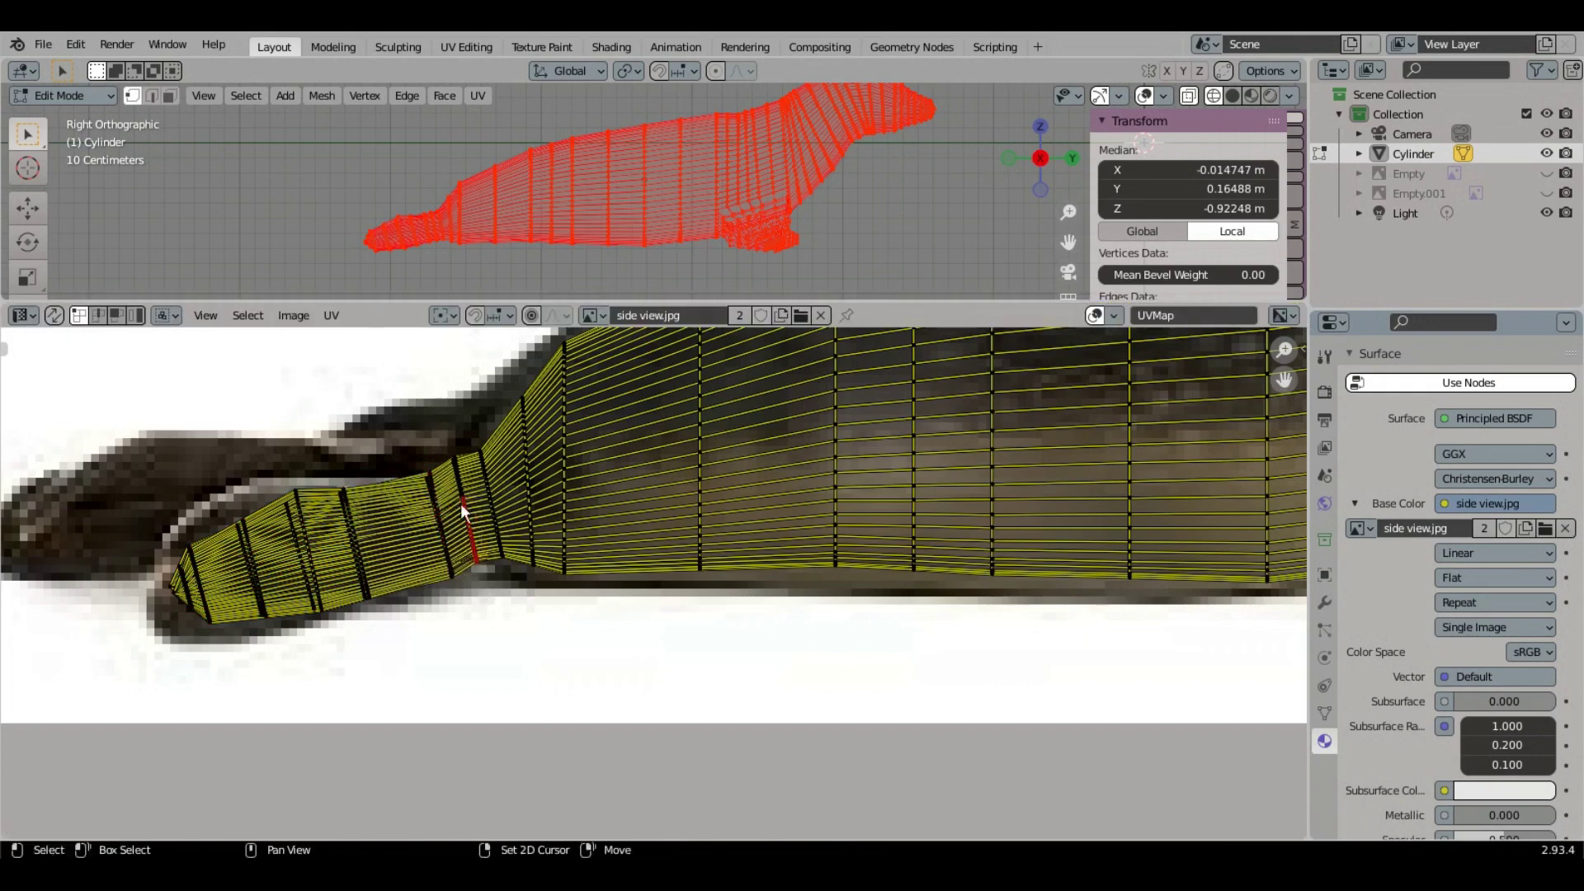
pyautogui.press('g')
pyautogui.click(455, 444)
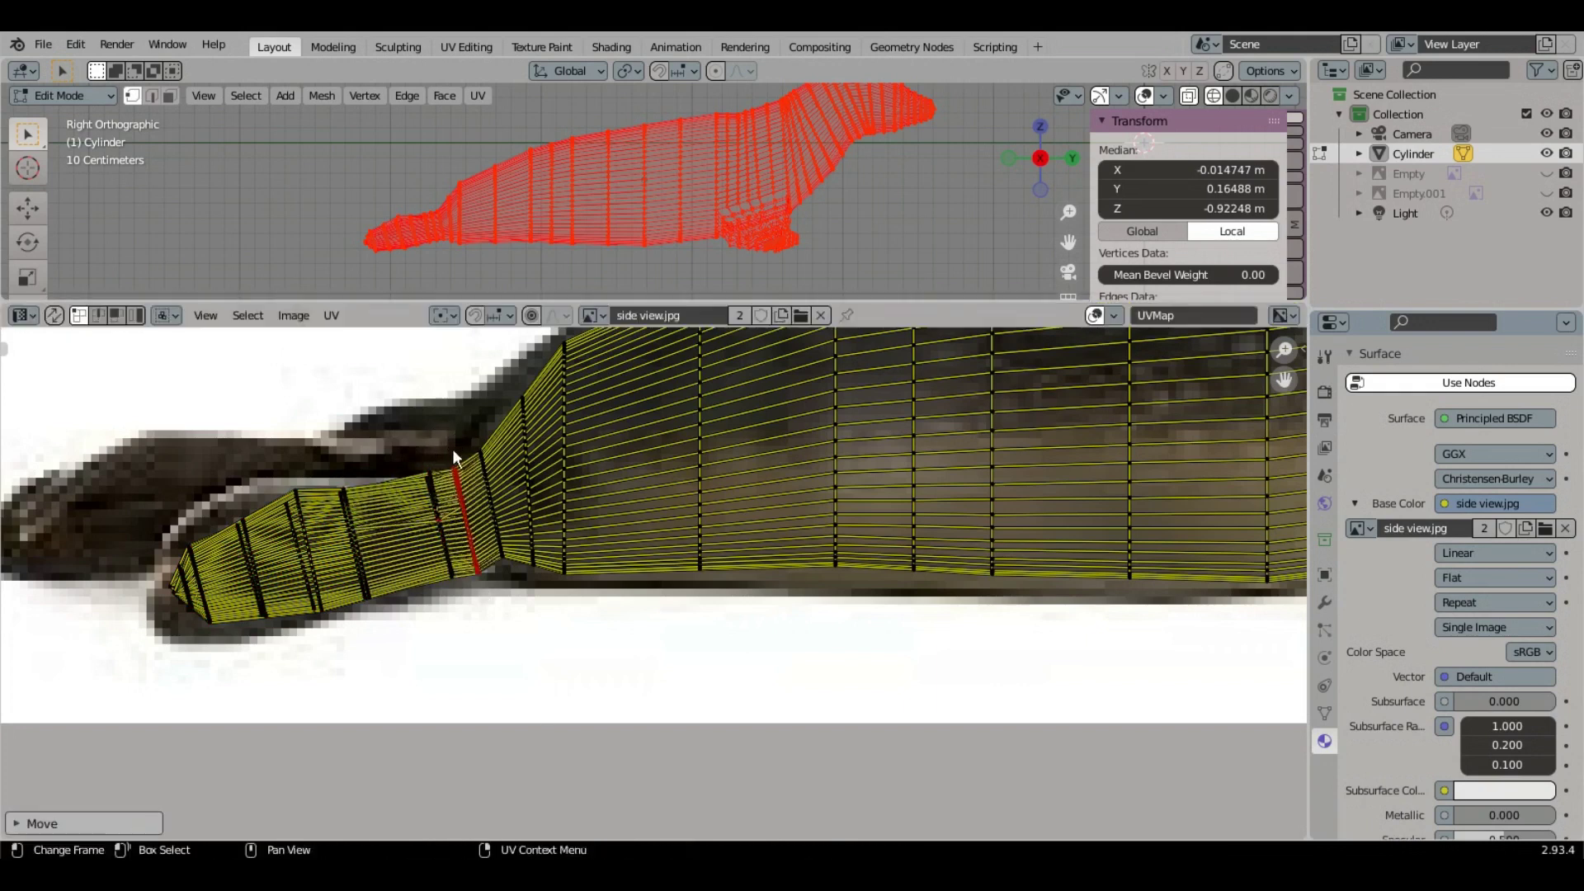
# Step: Select the UVs of the front flipper below the chest and scale them down to about 0.77
pyautogui.scroll(-5, 1014, 452)
pyautogui.scroll(3, 1139, 601)
pyautogui.moveTo(1139, 602); pyautogui.dragTo(571, 608, button='middle')
pyautogui.scroll(2, 663, 581)
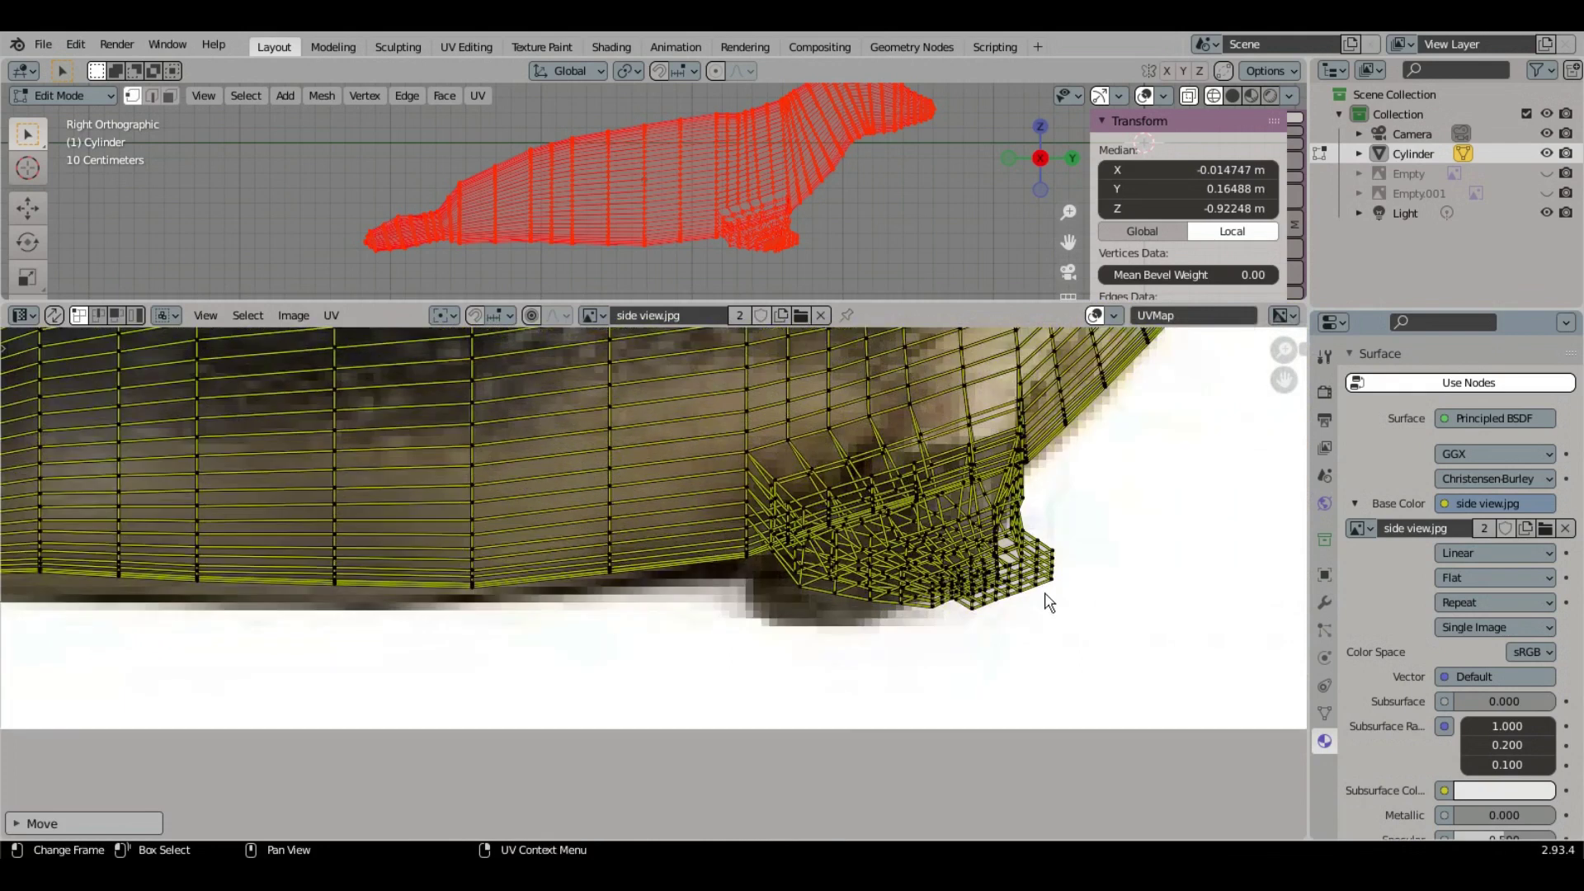
pyautogui.moveTo(1119, 643); pyautogui.dragTo(1001, 690, button='middle')
pyautogui.moveTo(1012, 672); pyautogui.dragTo(677, 604)
pyautogui.moveTo(1032, 641); pyautogui.dragTo(761, 581)
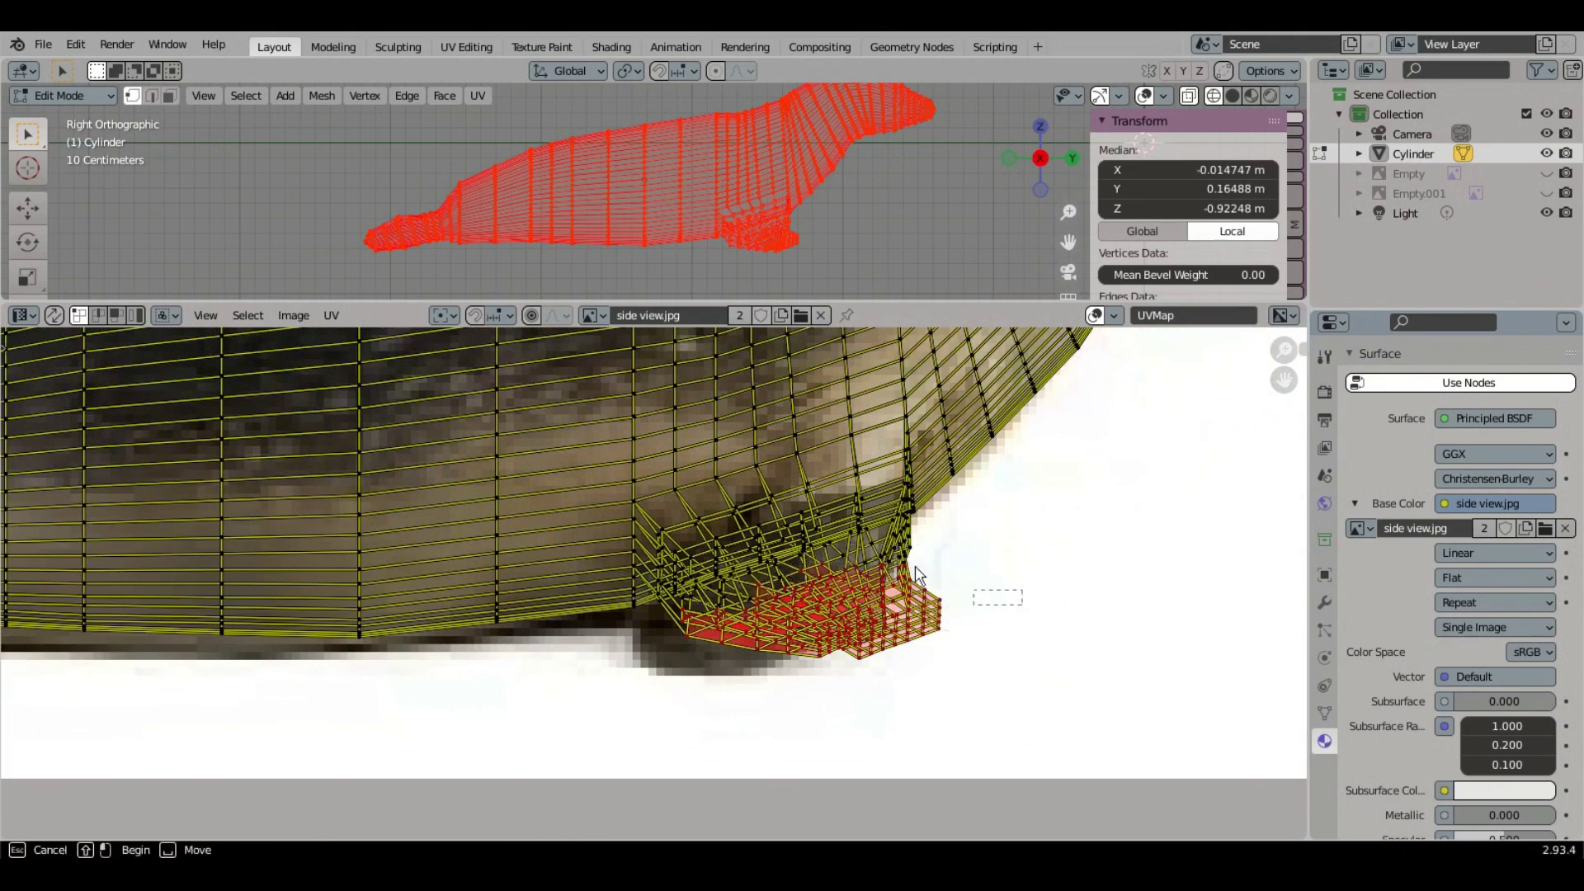
pyautogui.moveTo(916, 568); pyautogui.dragTo(840, 547)
pyautogui.moveTo(1003, 571); pyautogui.dragTo(878, 533)
pyautogui.scroll(1, 930, 542)
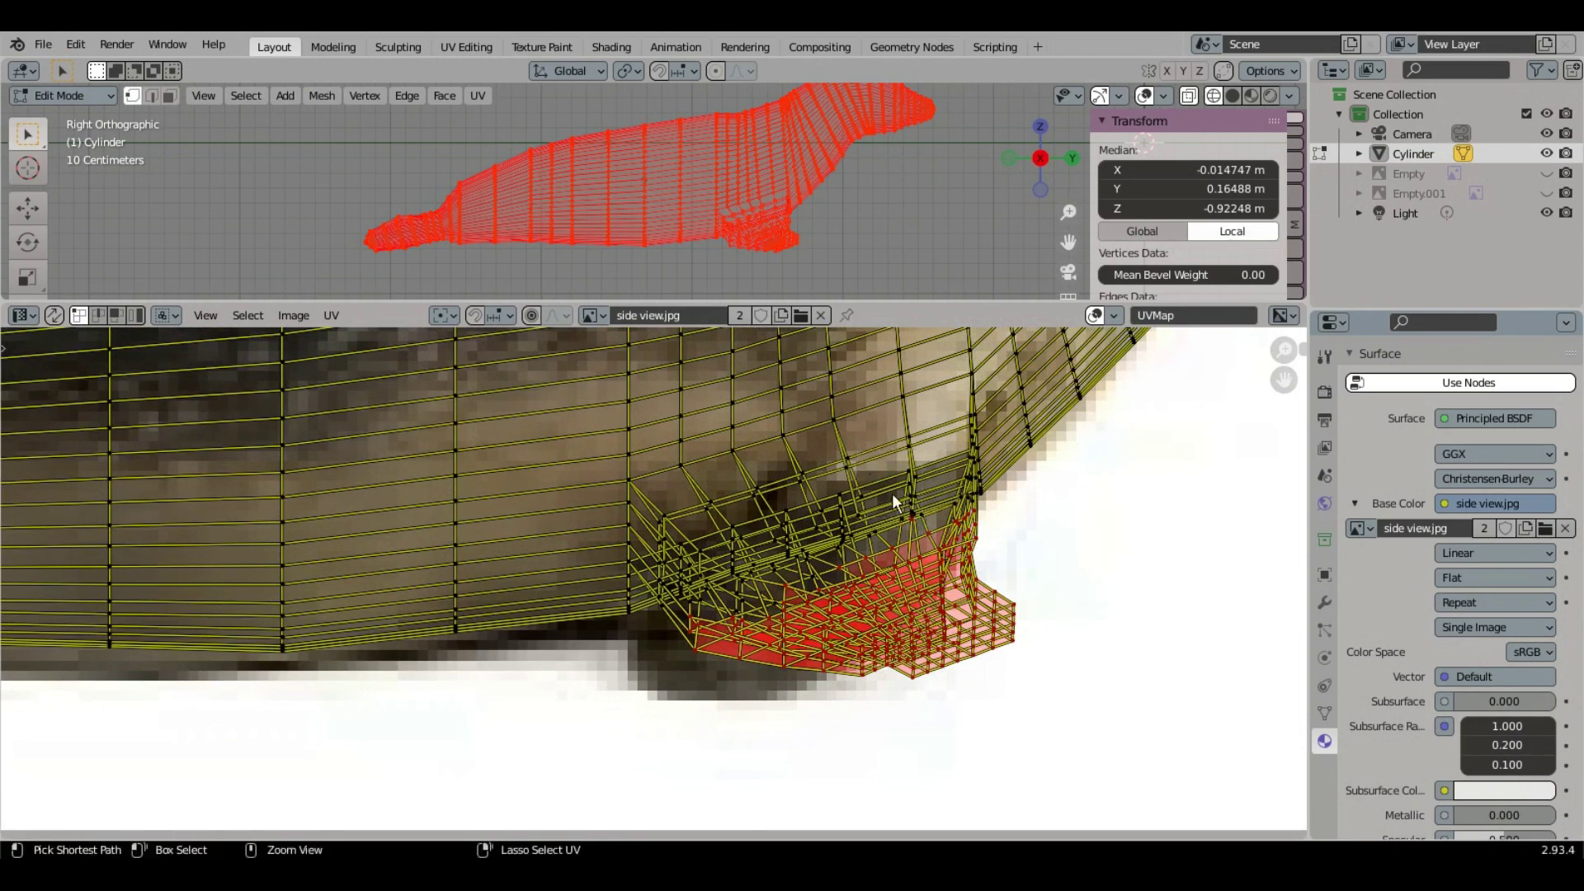
pyautogui.press('s')
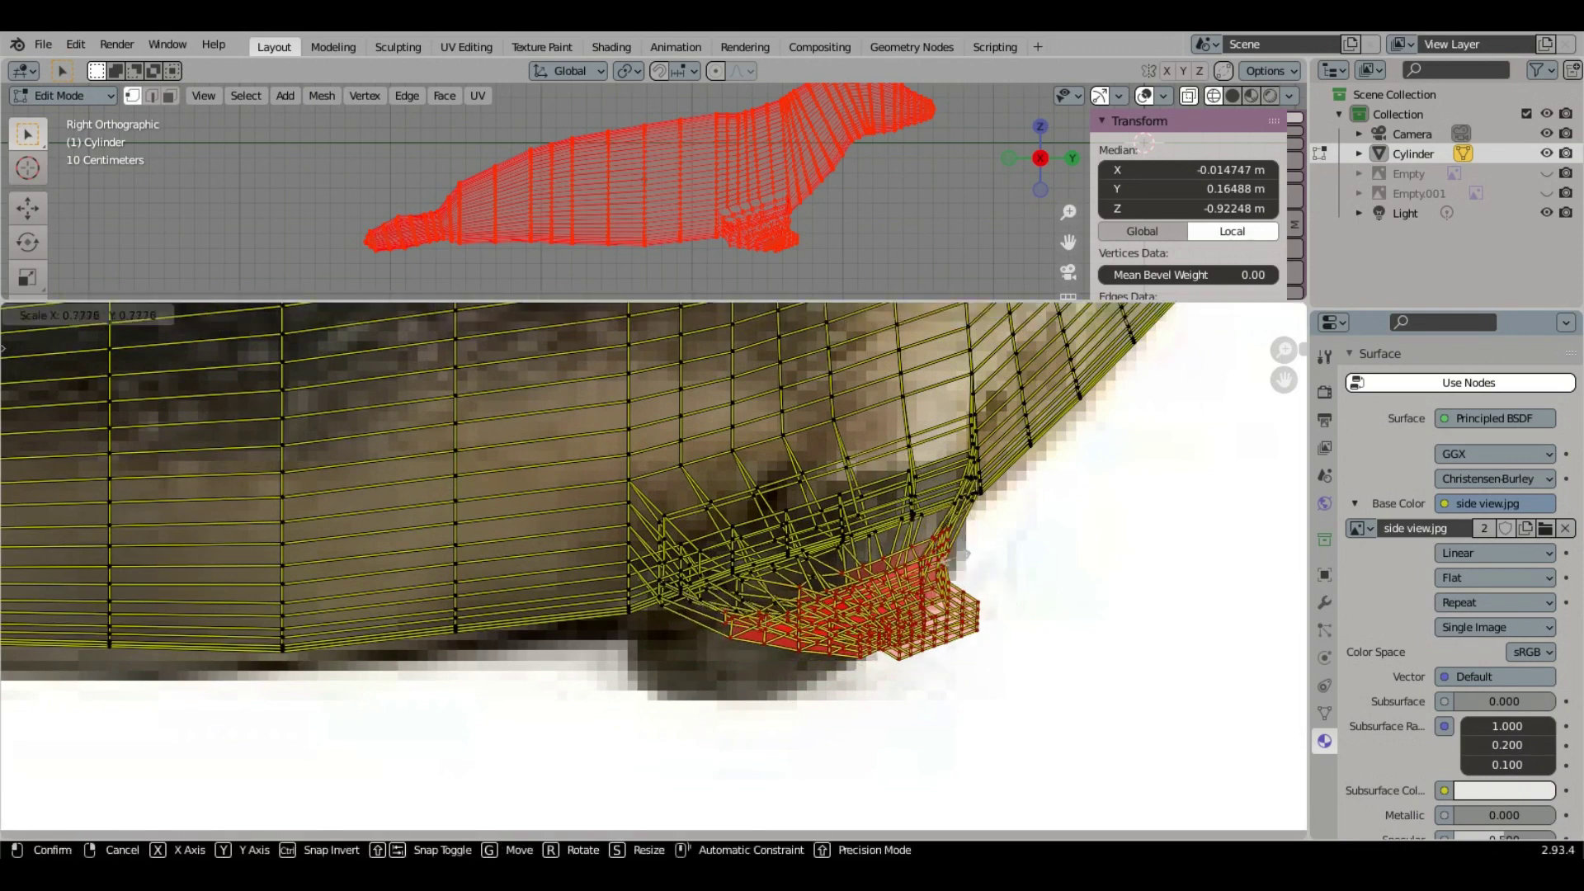
pyautogui.click(963, 566)
# Step: Move the front flipper's UVs back and slightly down toward the photographed flipper, and shrink them a little more
pyautogui.press('h')
pyautogui.hotkey('alt', 'h')
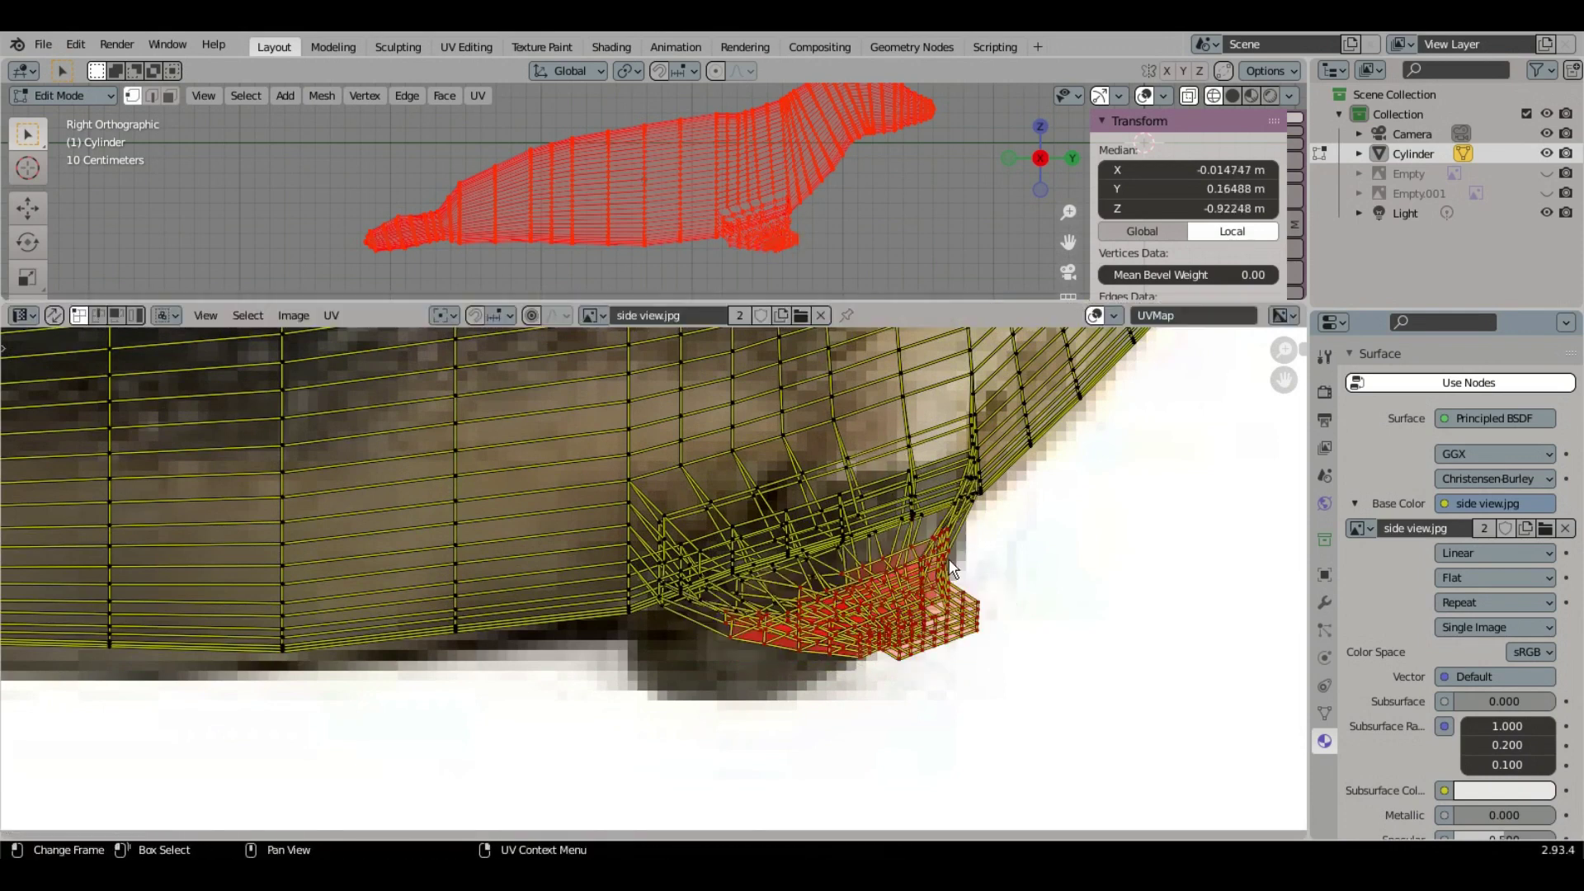
pyautogui.press('g')
pyautogui.click(958, 654)
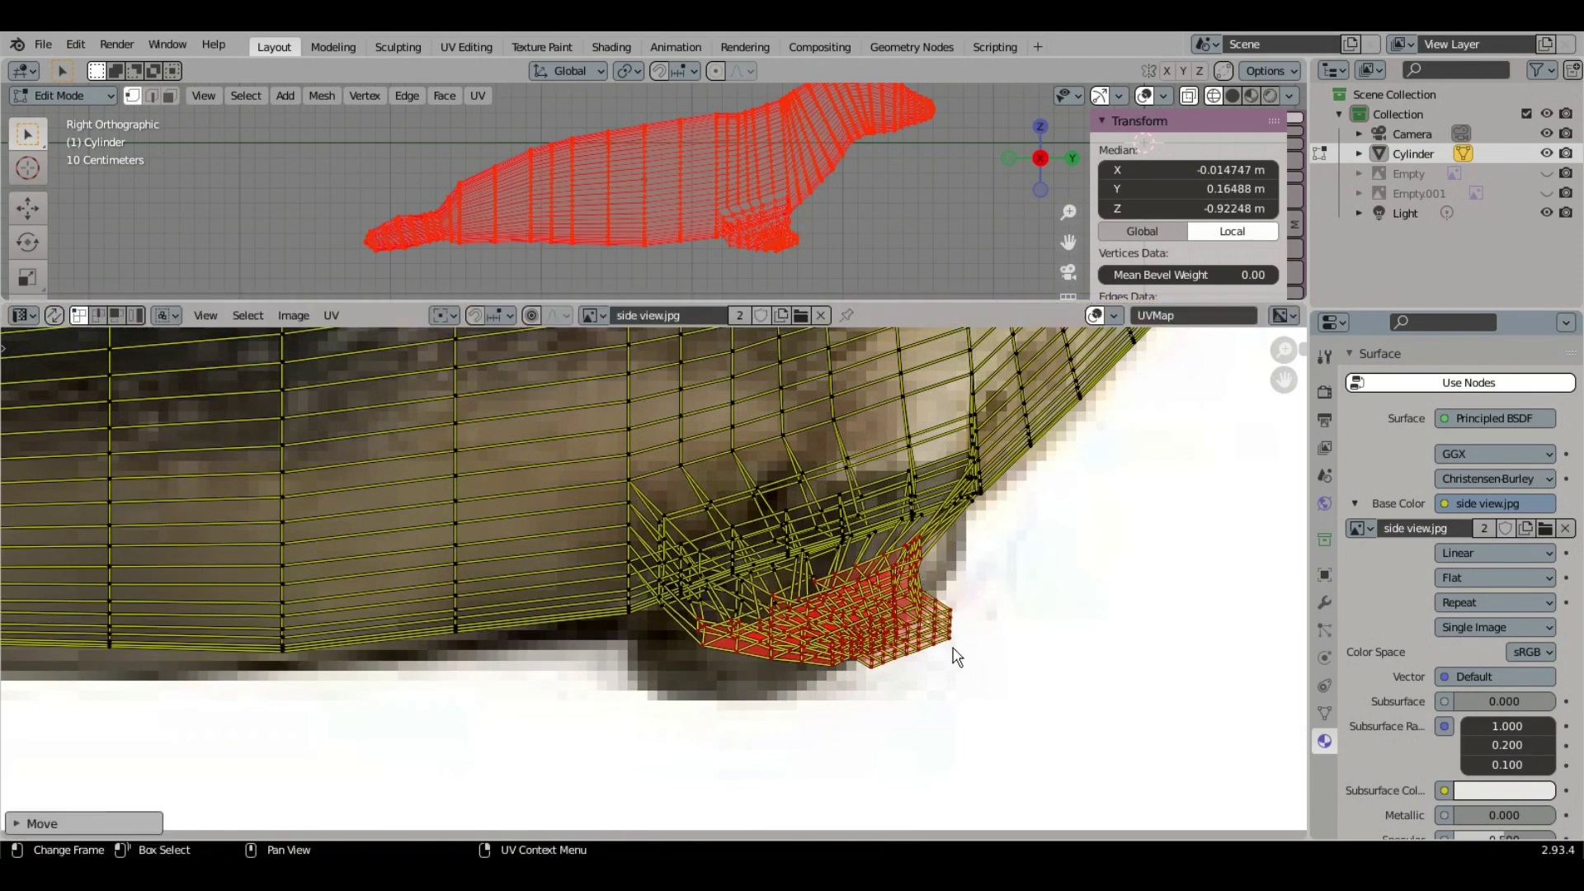
pyautogui.press('s')
pyautogui.click(951, 642)
# Step: Select the front flipper's tip UVs, grow the selection twice, then move and shrink them to fit inside the photographed flipper
pyautogui.moveTo(968, 711); pyautogui.dragTo(846, 604)
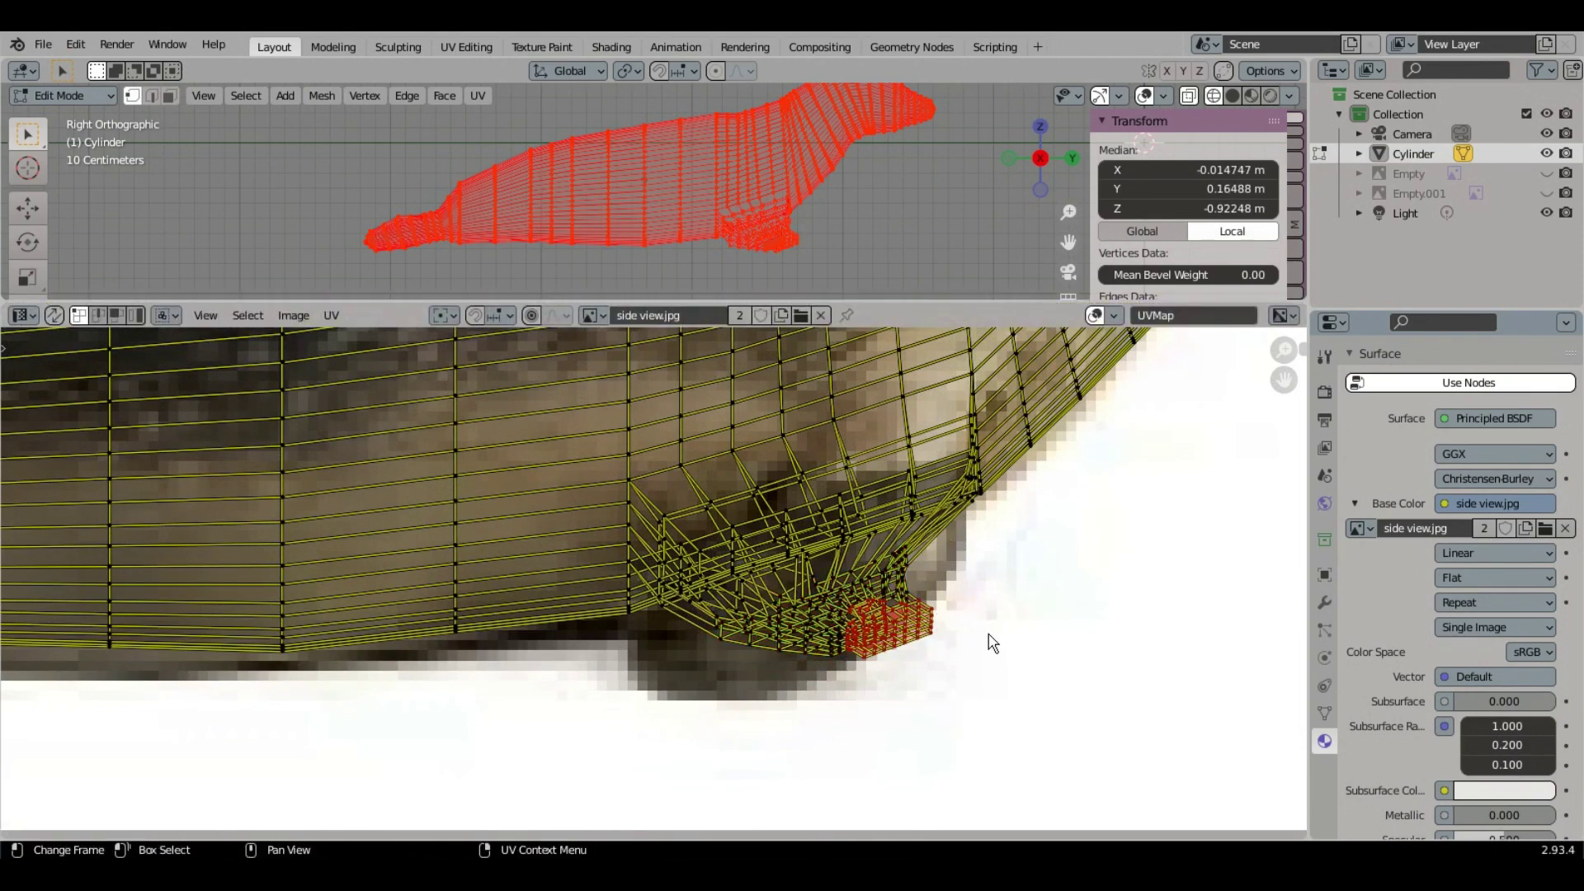
pyautogui.press('ctrl+KP_Add')
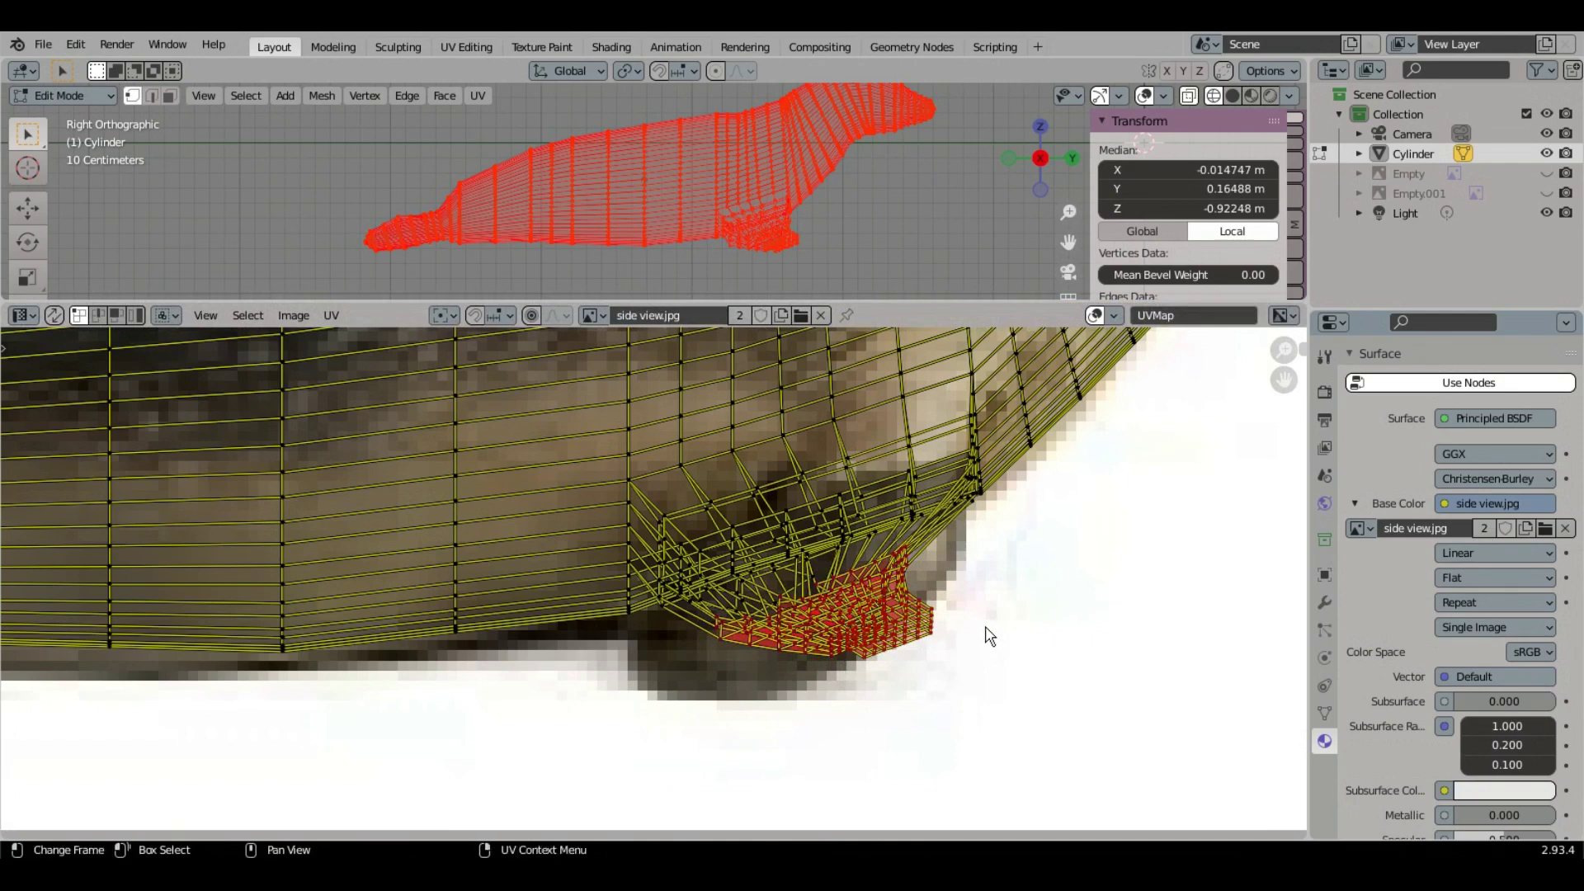
pyautogui.press('ctrl+KP_Add')
pyautogui.press('h')
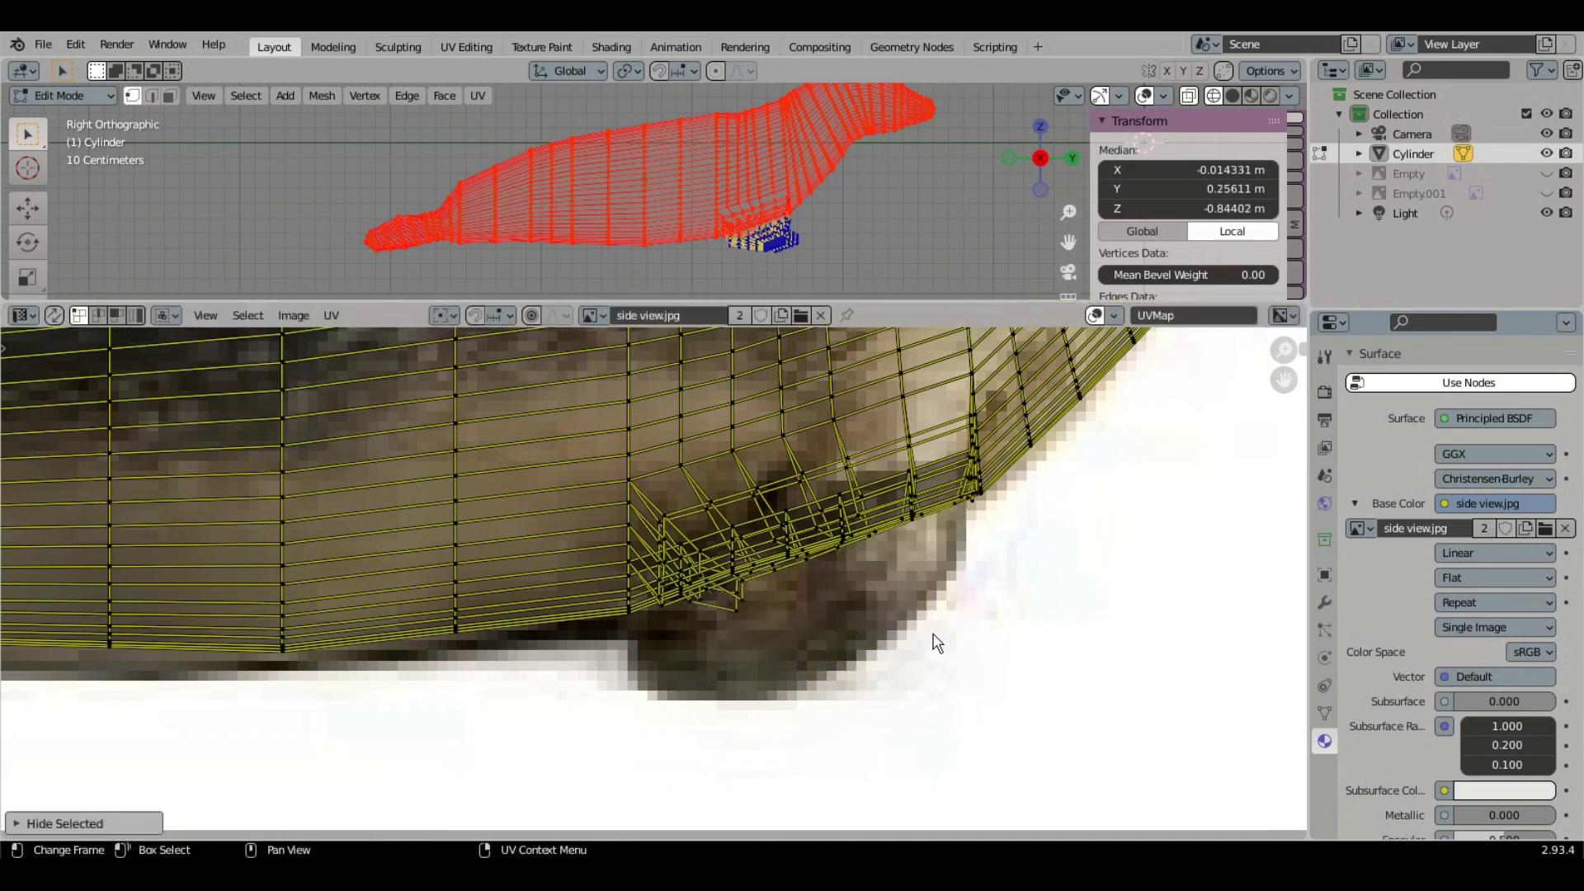
pyautogui.hotkey('alt', 'h')
pyautogui.press('g')
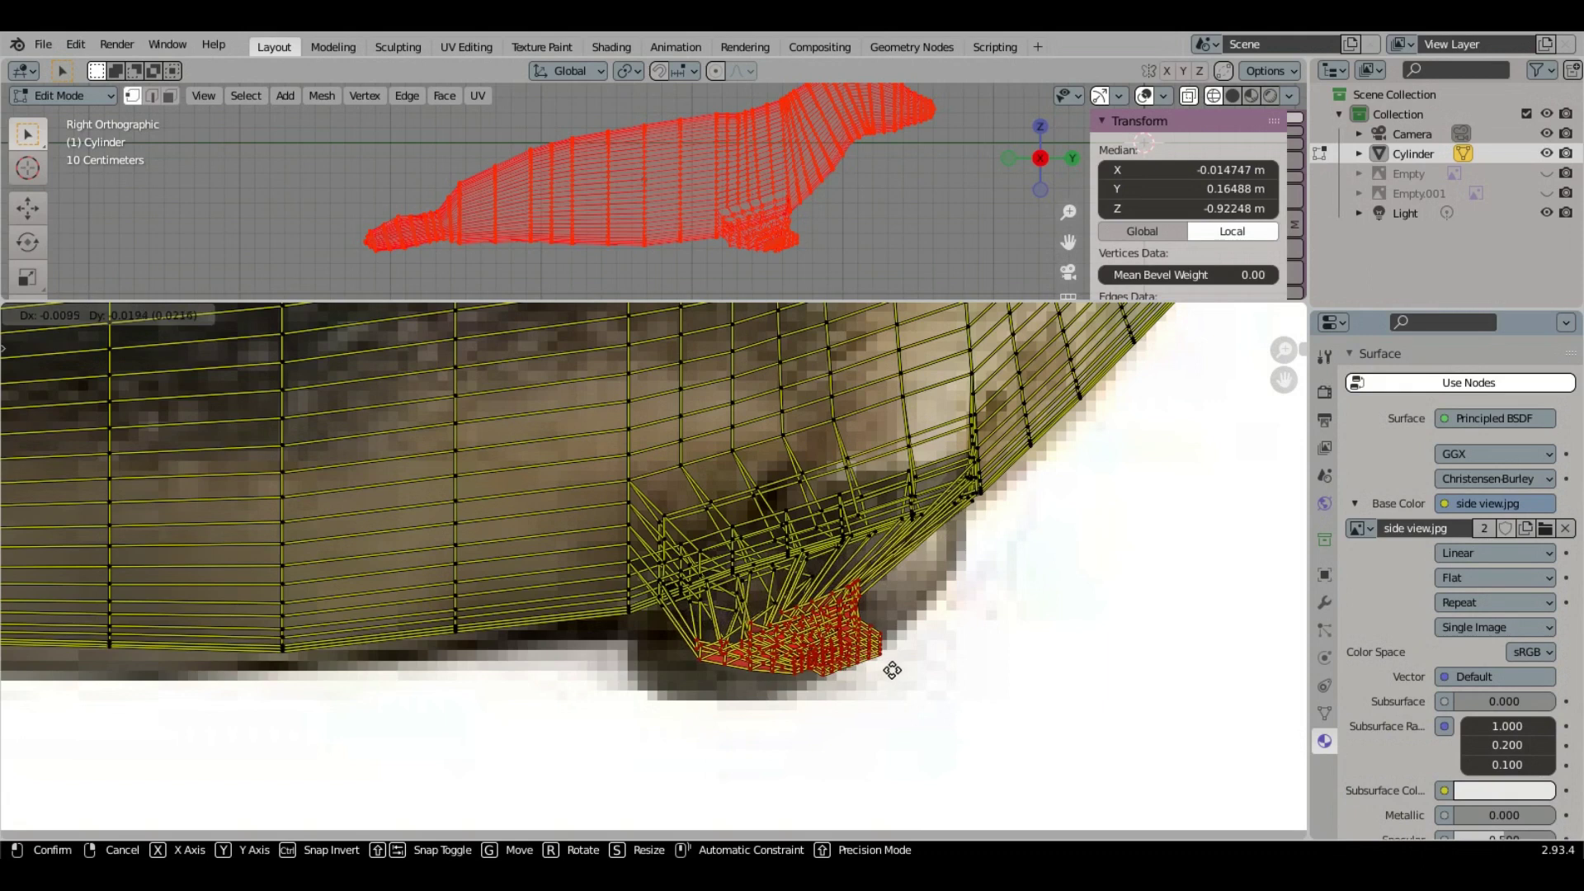
pyautogui.click(900, 669)
pyautogui.press('s')
pyautogui.click(930, 681)
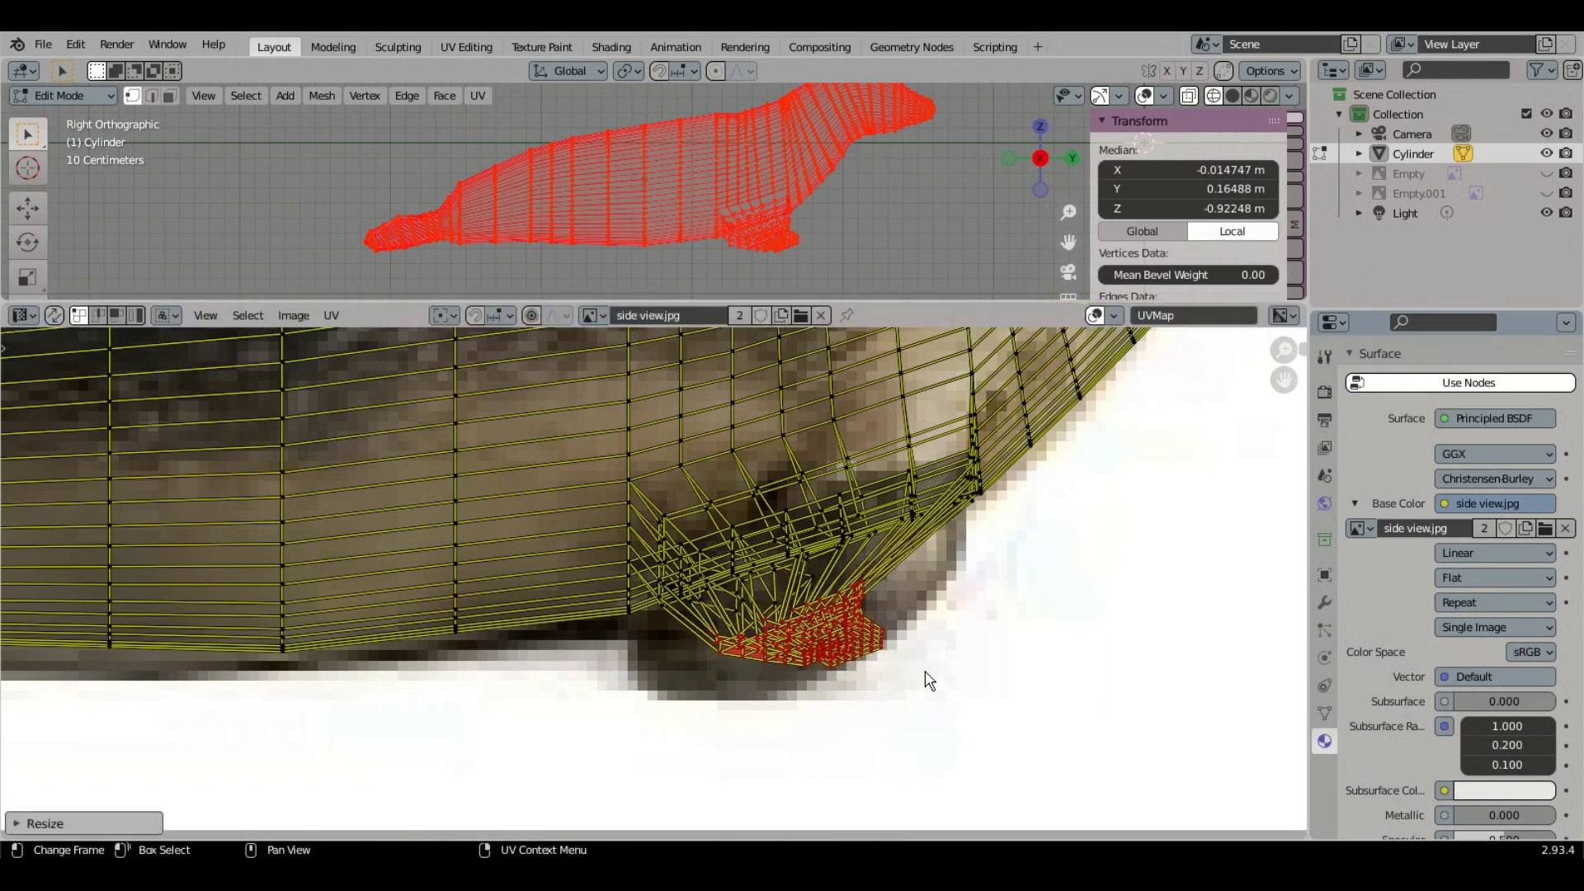
pyautogui.press('g')
pyautogui.click(924, 665)
# Step: Select the whole UV layout and scale it down slightly twice so that it lies inside the photographed seal's outline
pyautogui.scroll(-7, 909, 594)
pyautogui.scroll(2, 906, 494)
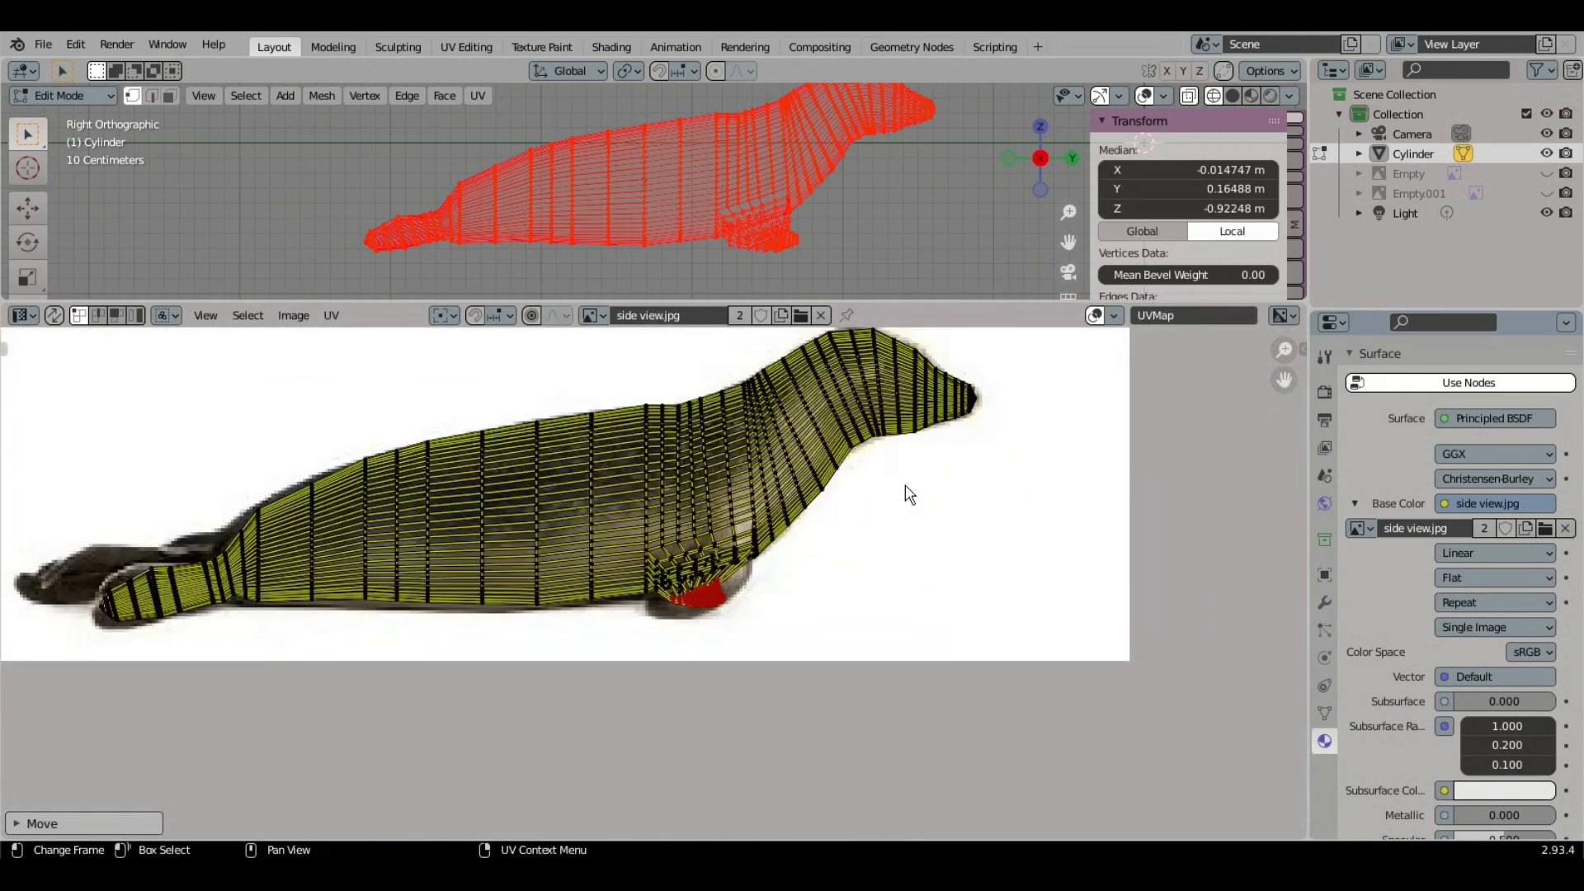
pyautogui.scroll(4, 905, 494)
pyautogui.keyDown('shift'); pyautogui.moveTo(1062, 410); pyautogui.dragTo(754, 661, button='middle'); pyautogui.keyUp('shift')
pyautogui.scroll(-2, 793, 628)
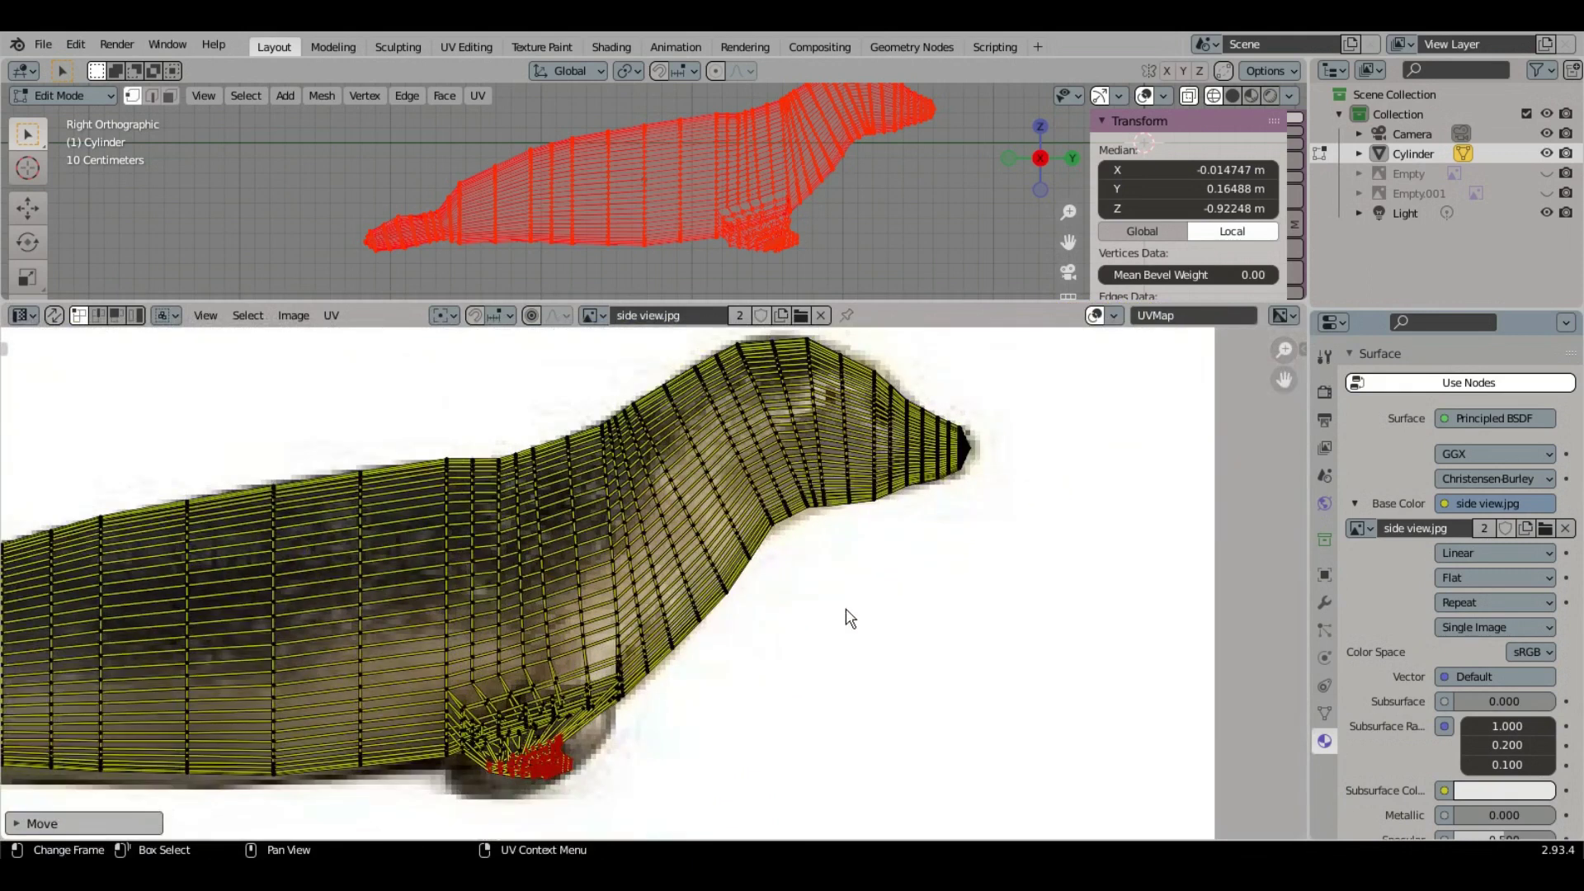
pyautogui.scroll(-3, 850, 618)
pyautogui.moveTo(895, 727); pyautogui.dragTo(98, 462)
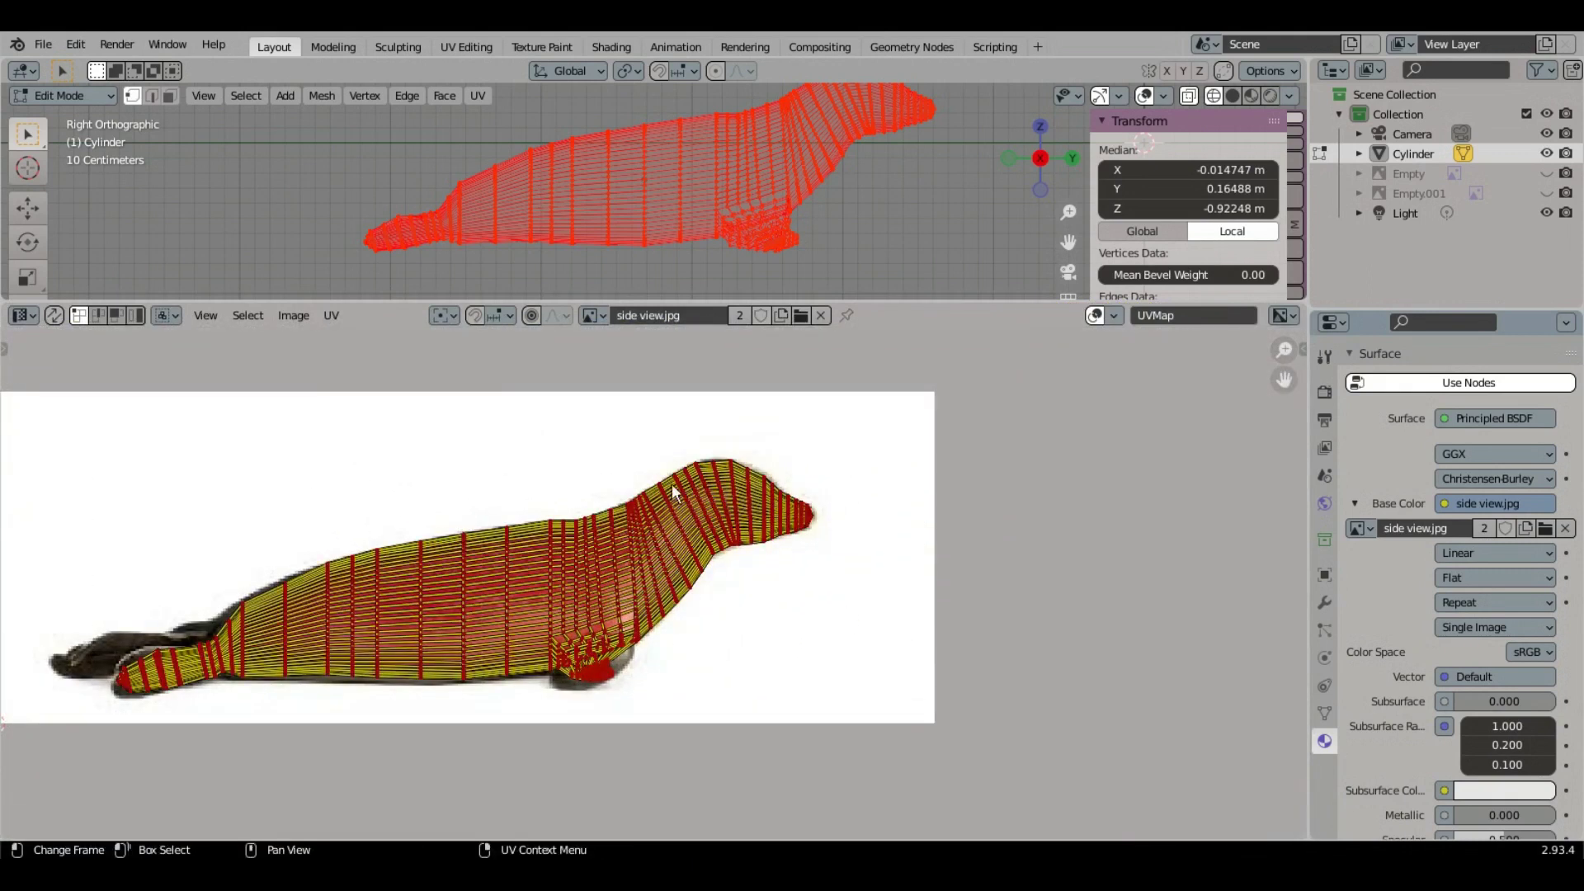
pyautogui.press('s')
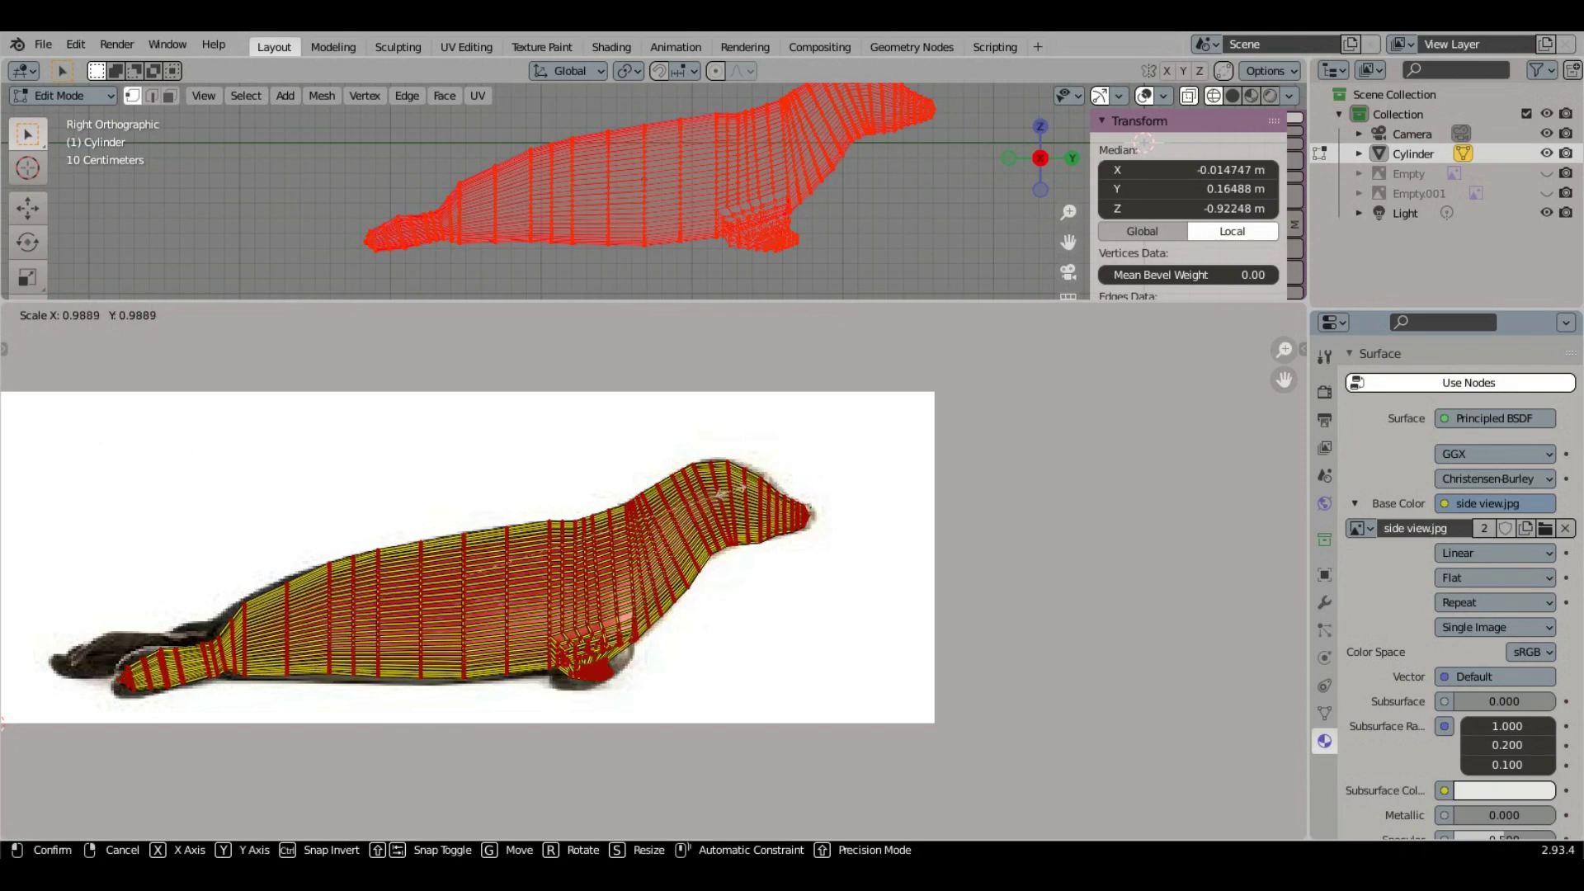
pyautogui.click(723, 495)
pyautogui.scroll(4, 866, 517)
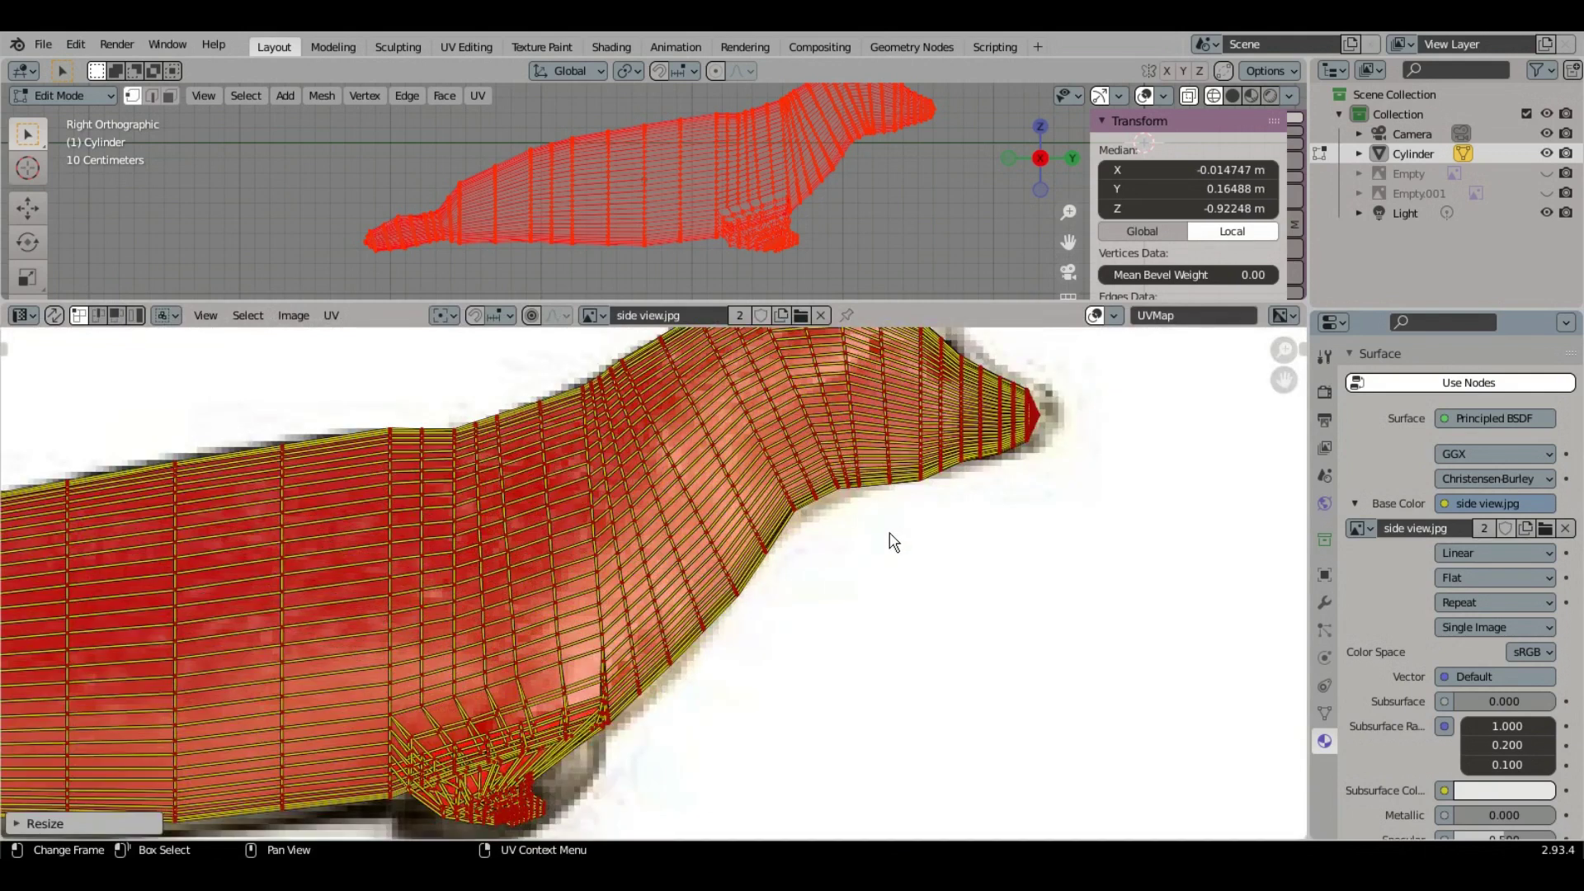
pyautogui.scroll(-2, 890, 533)
pyautogui.press('s')
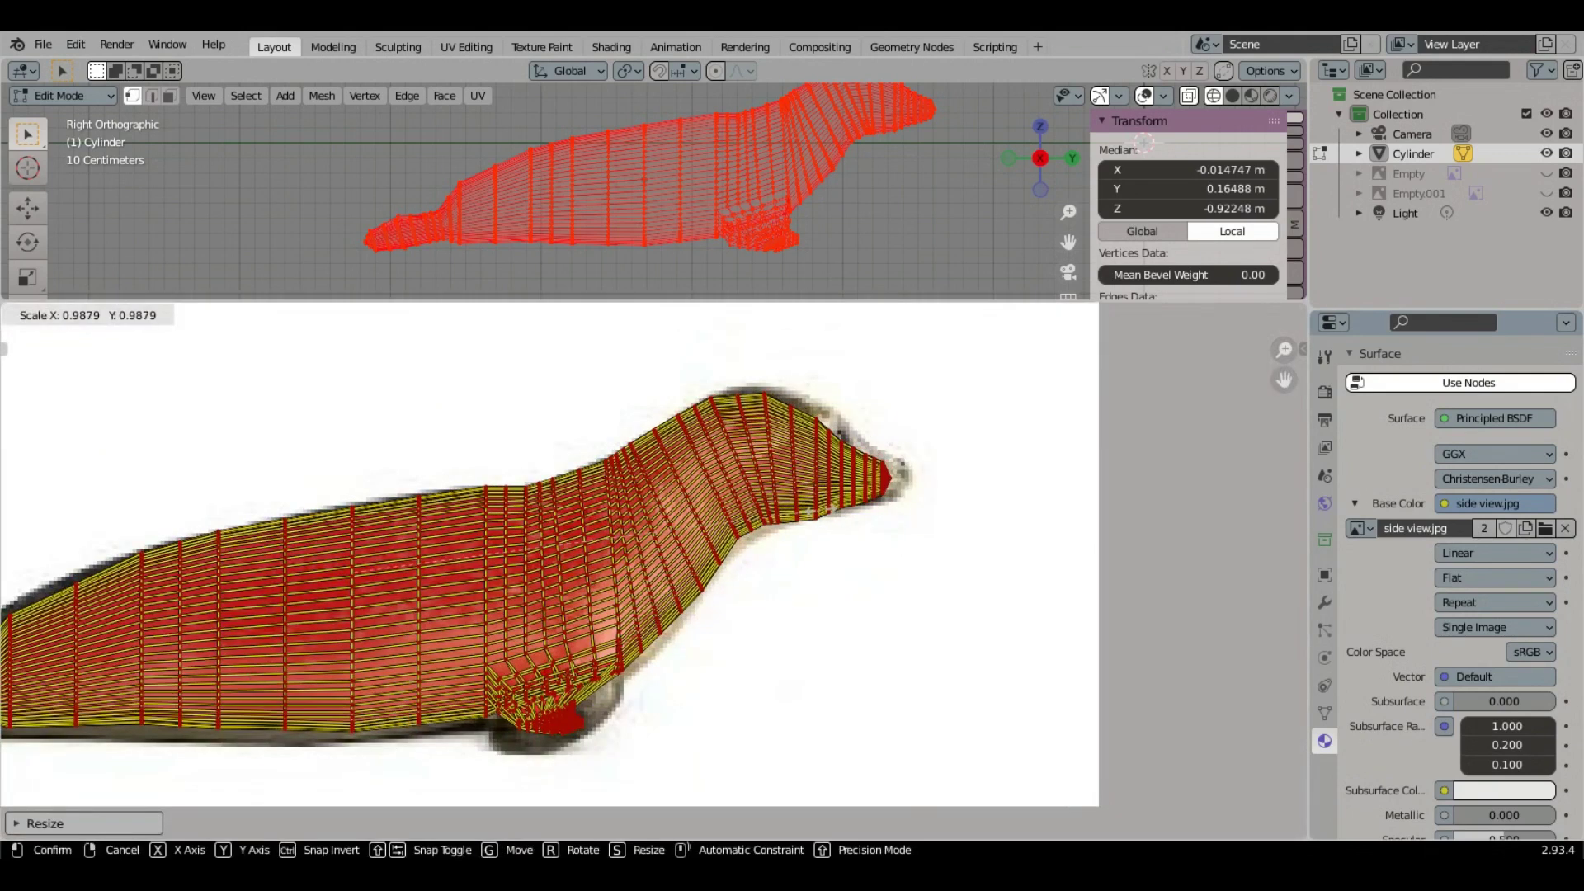
pyautogui.press('Return')
# Step: Select all UV loops of the head and snout and move them slightly forward and up onto the photographed head
pyautogui.scroll(2, 806, 482)
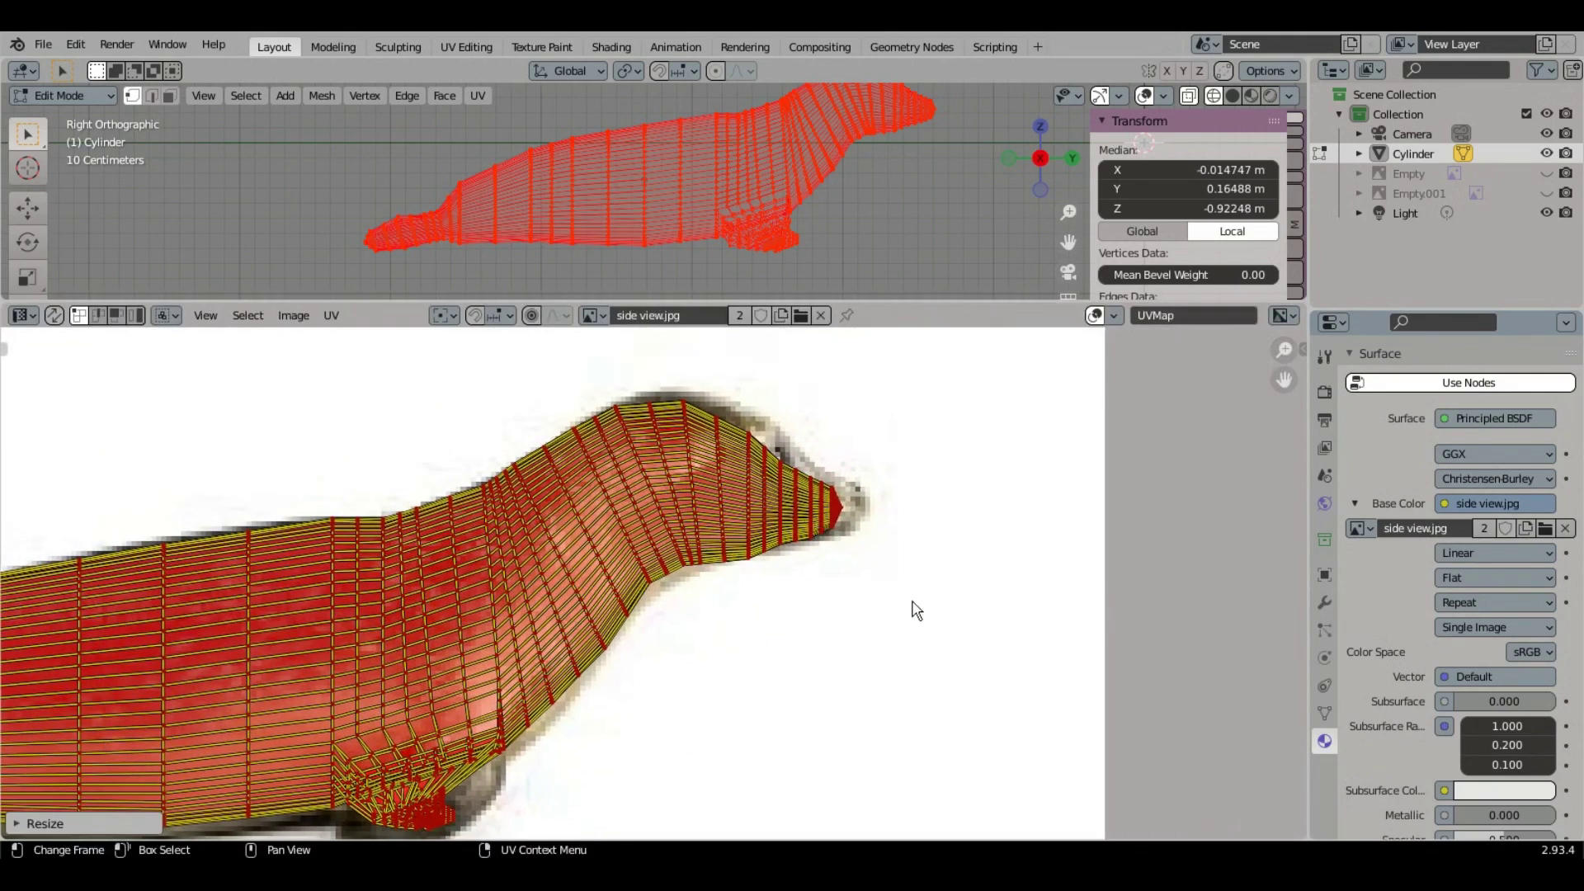
pyautogui.moveTo(912, 601); pyautogui.dragTo(677, 377)
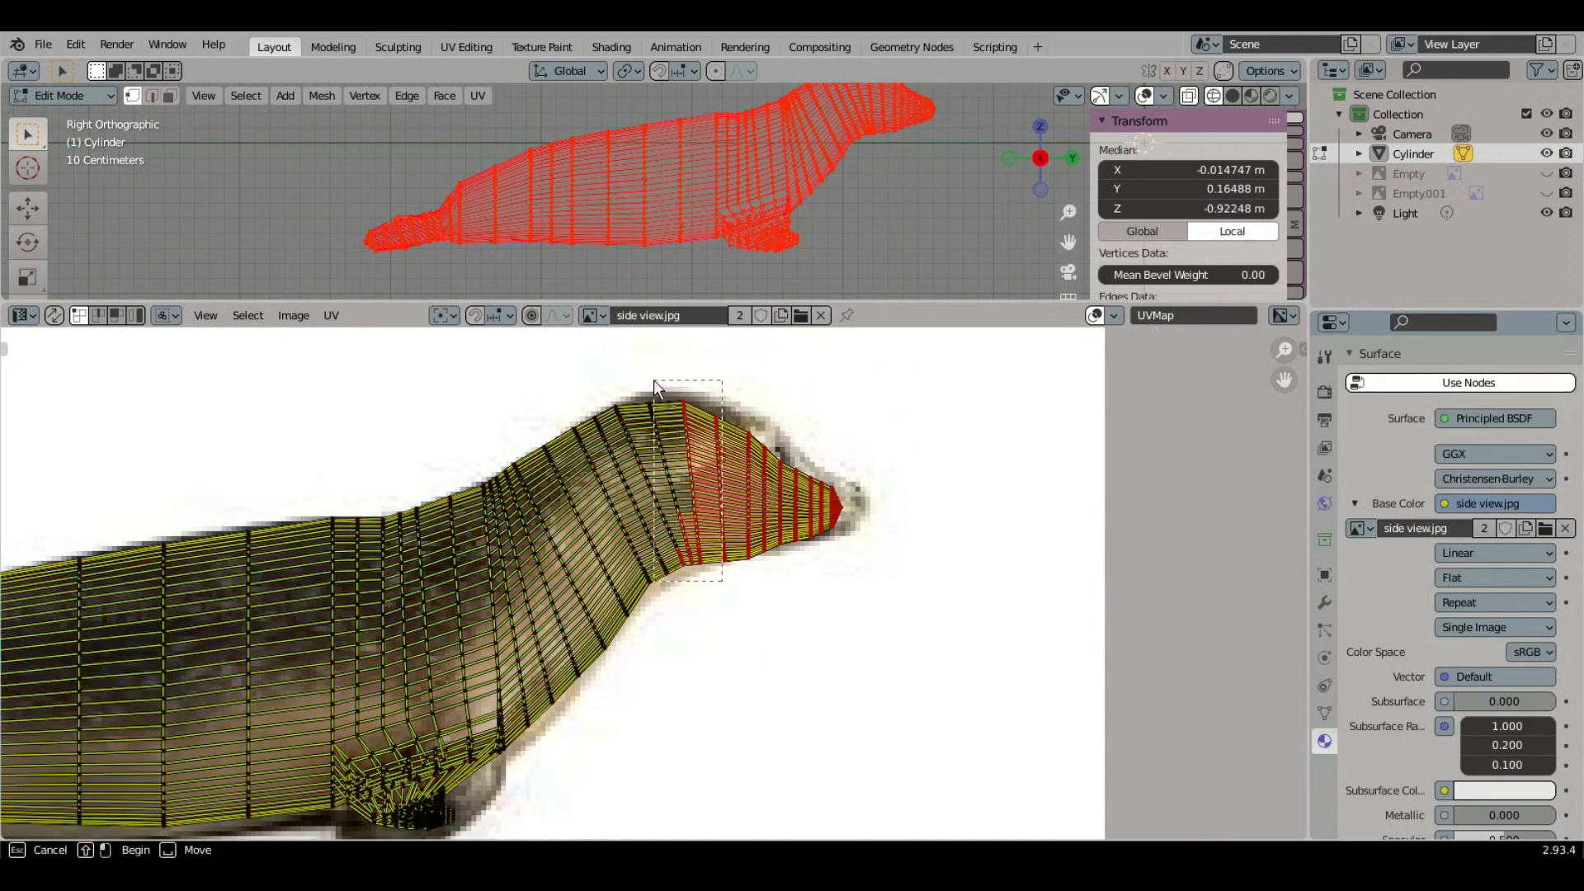
pyautogui.keyDown('shift'); pyautogui.moveTo(687, 538); pyautogui.dragTo(644, 403); pyautogui.keyUp('shift')
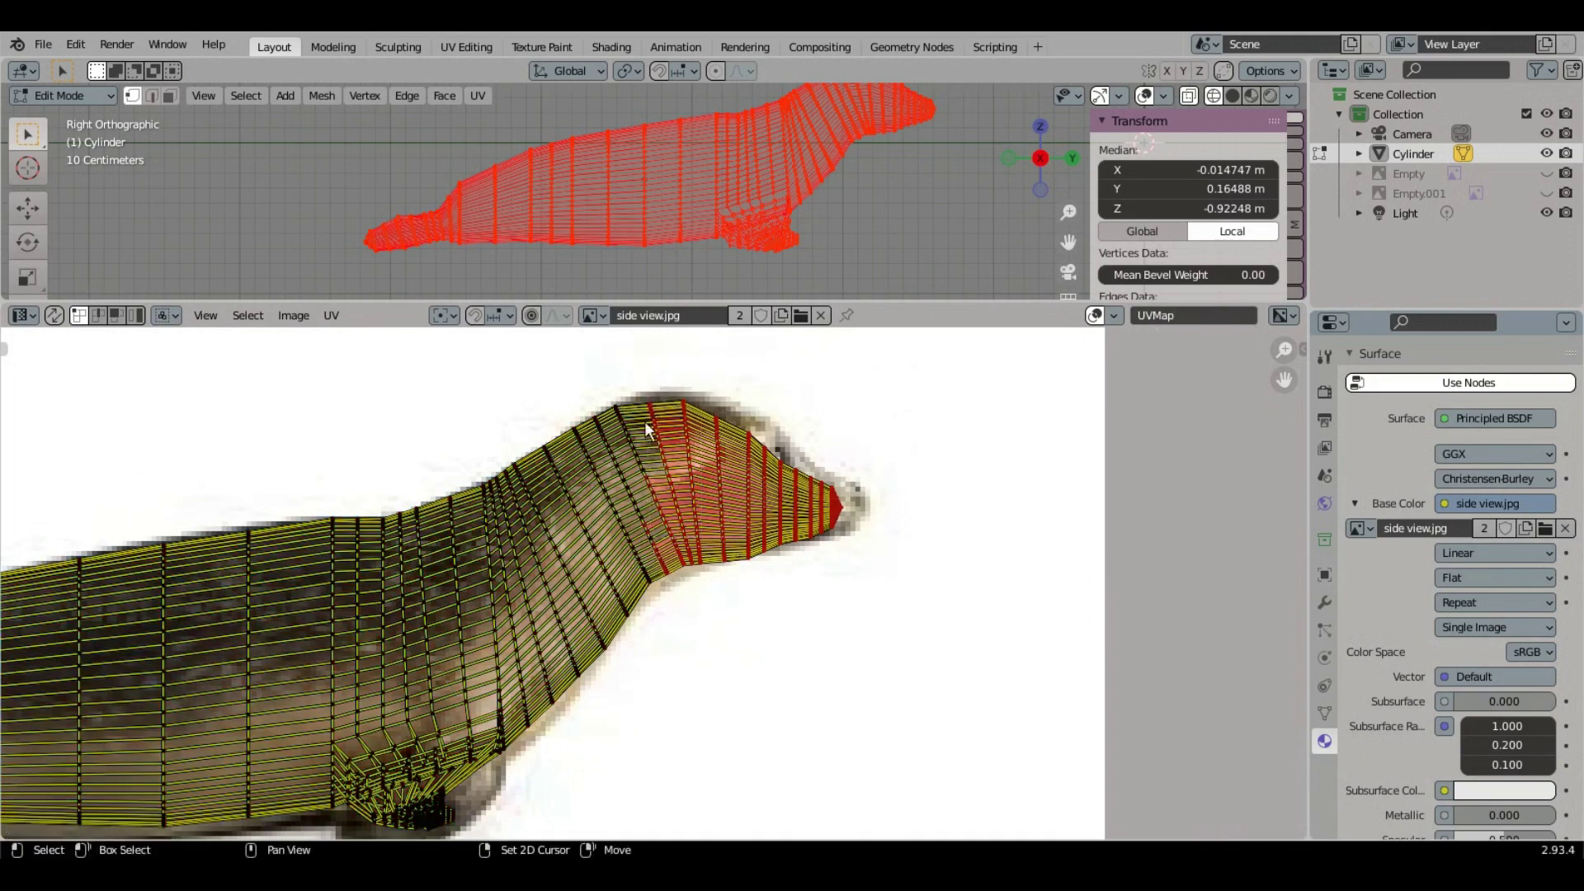
pyautogui.keyDown('shift'); pyautogui.moveTo(735, 525); pyautogui.dragTo(686, 485); pyautogui.keyUp('shift')
pyautogui.keyDown('shift'); pyautogui.moveTo(631, 401); pyautogui.dragTo(627, 400); pyautogui.keyUp('shift')
pyautogui.keyDown('shift'); pyautogui.moveTo(664, 457); pyautogui.dragTo(593, 383); pyautogui.keyUp('shift')
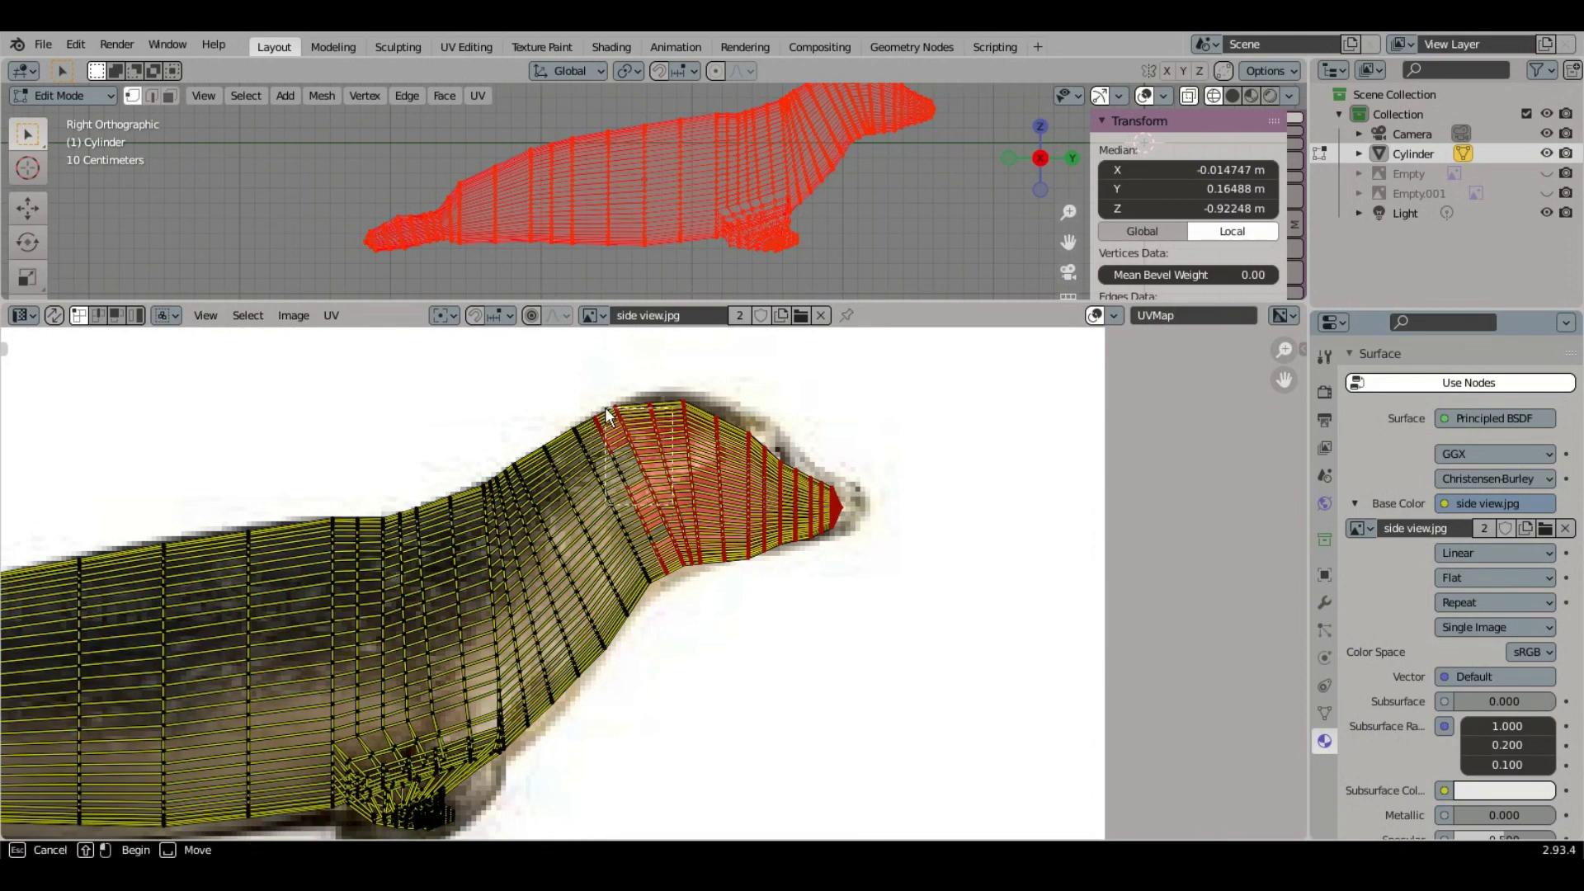
pyautogui.scroll(3, 647, 528)
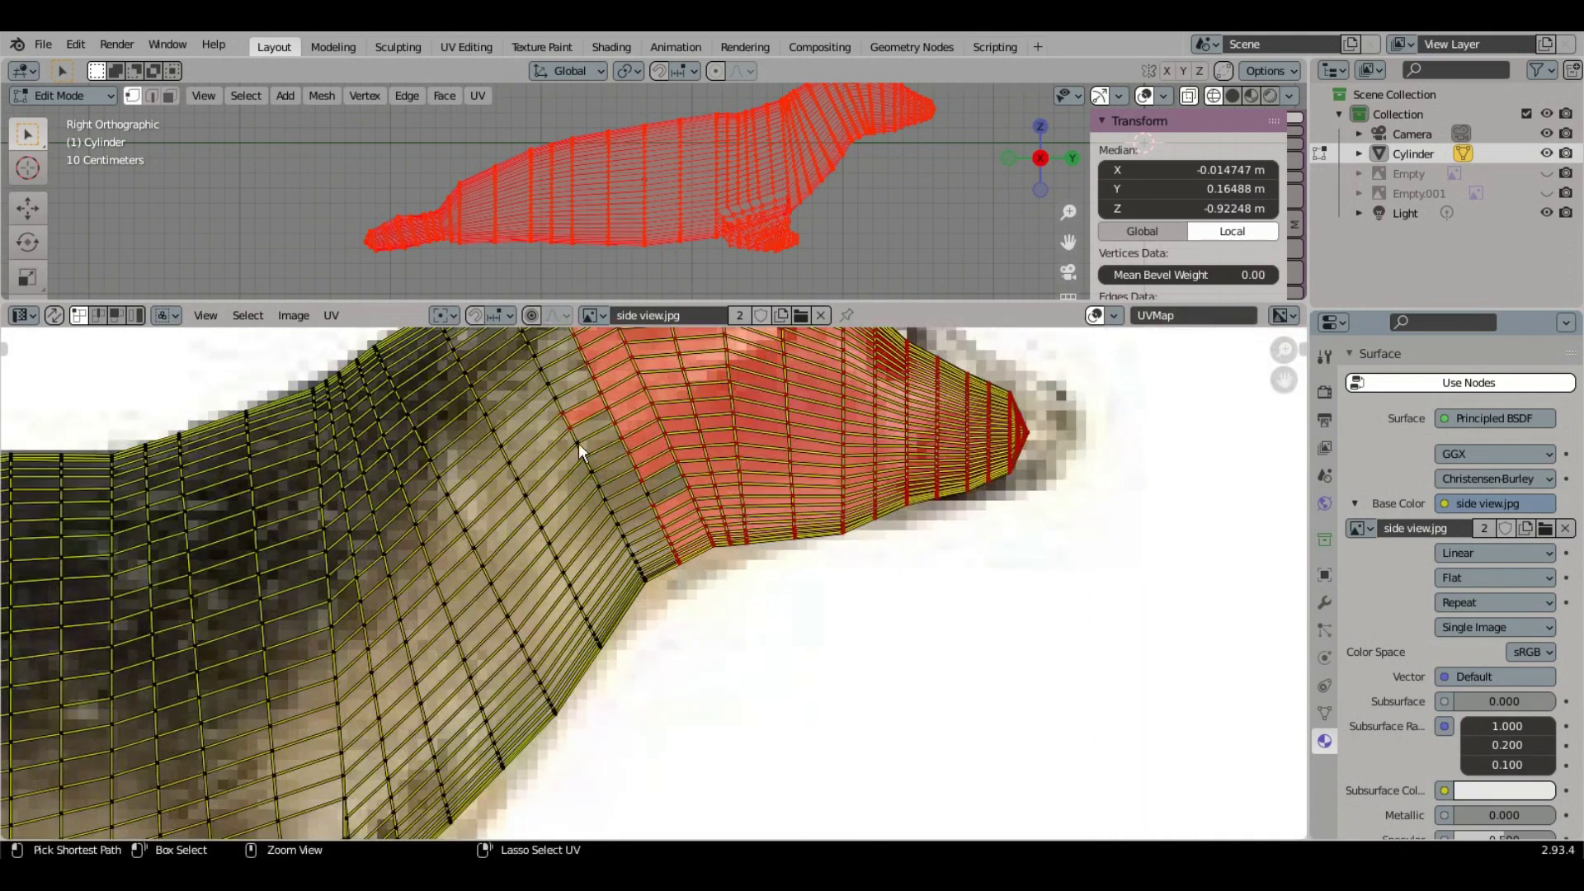
pyautogui.scroll(-2, 693, 511)
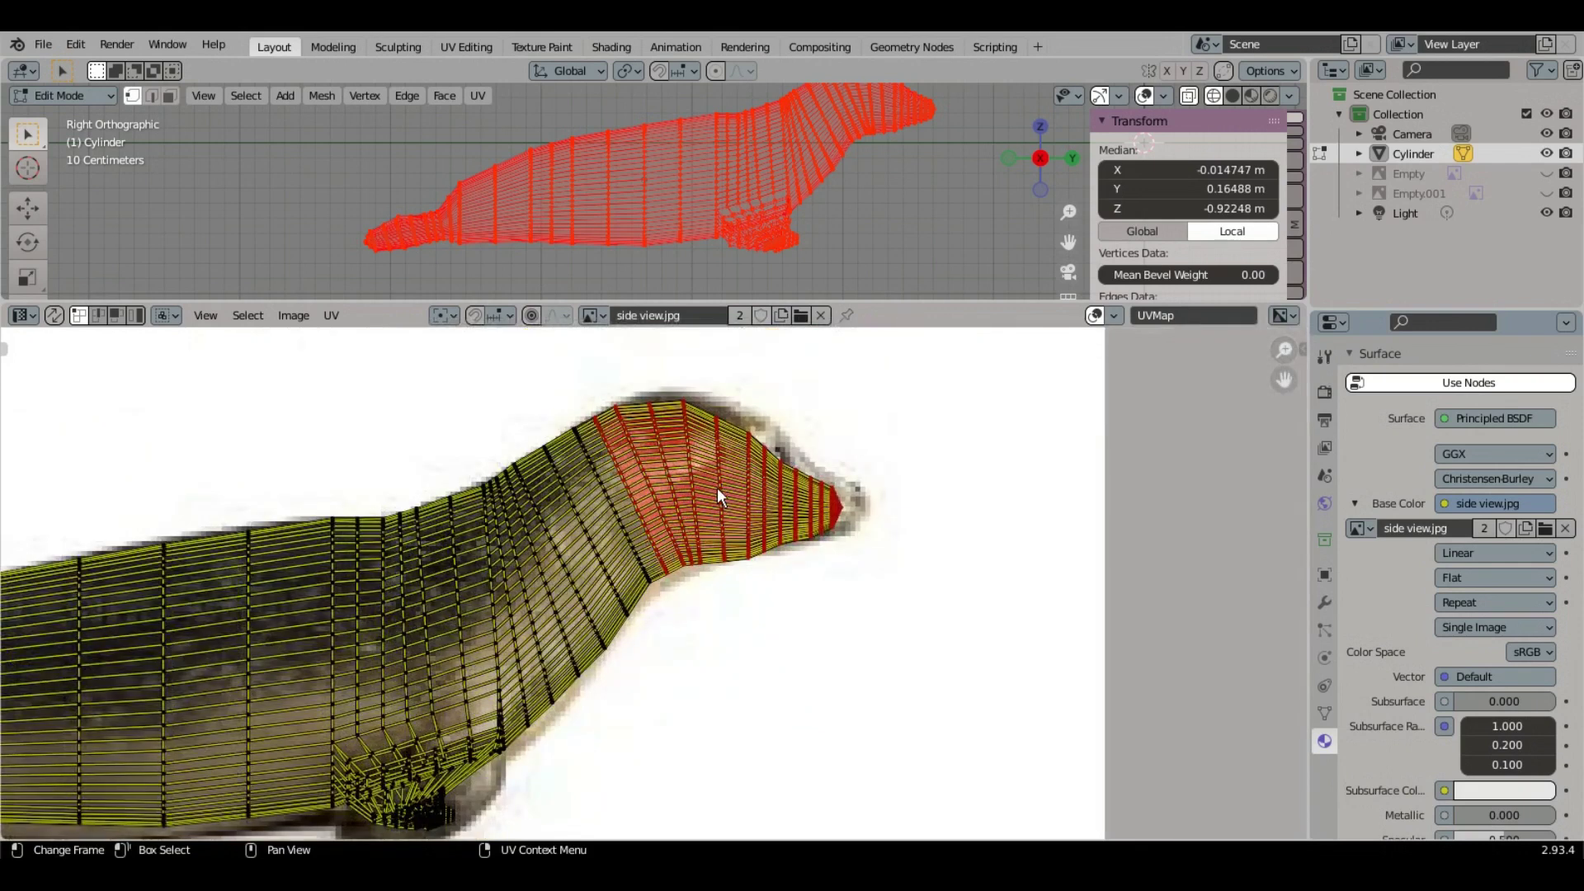
pyautogui.press('g')
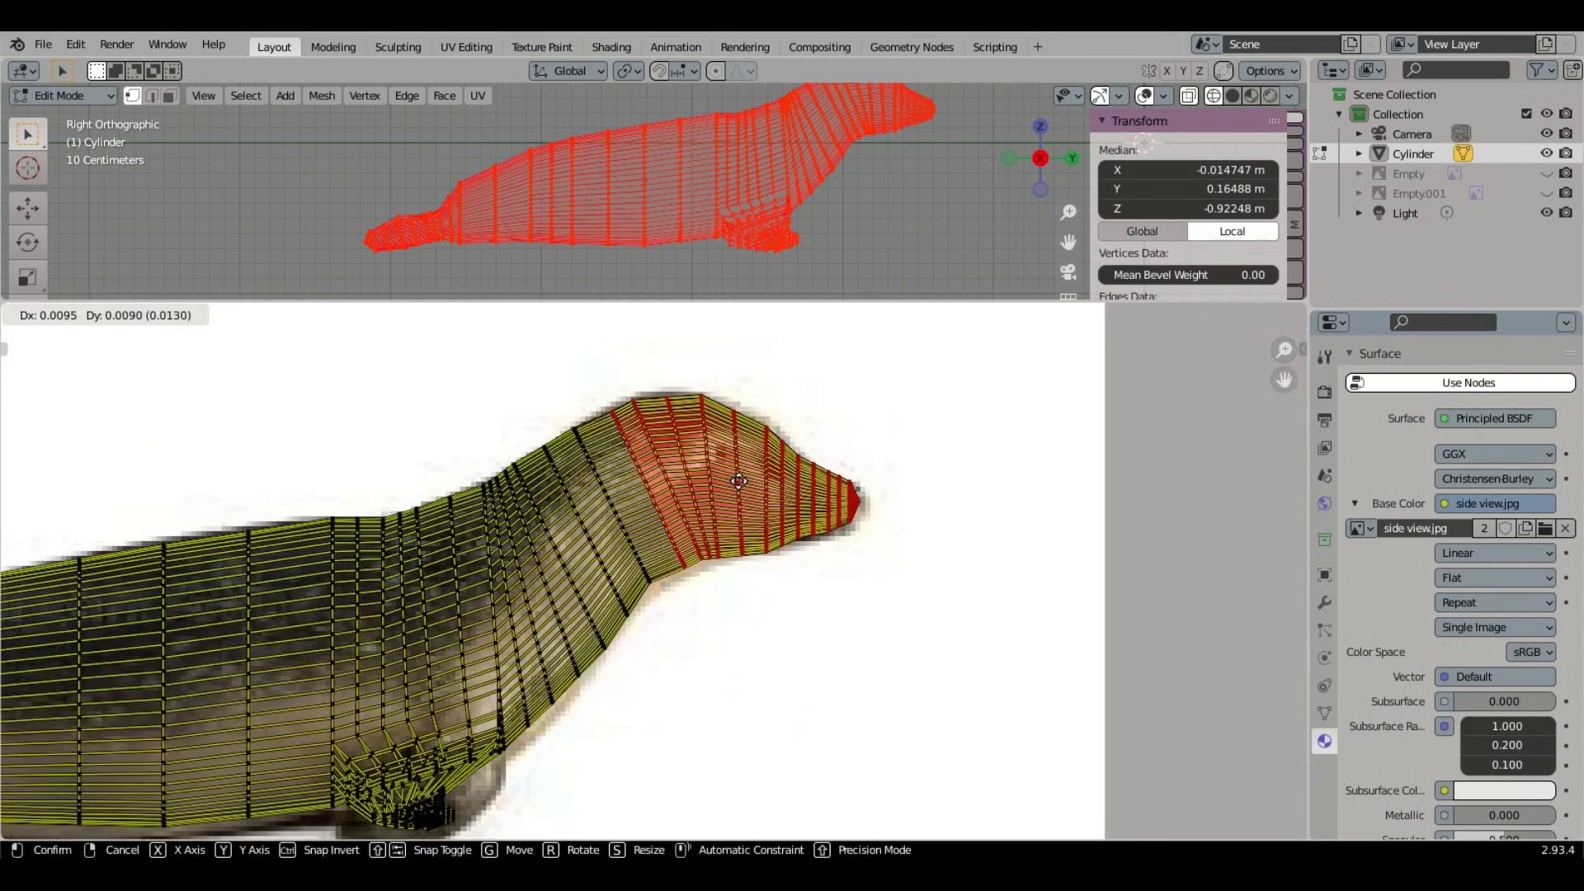
pyautogui.click(739, 482)
# Step: Scale the head's UVs down to about 0.92 and nudge them to stay within the photographed head
pyautogui.press('s')
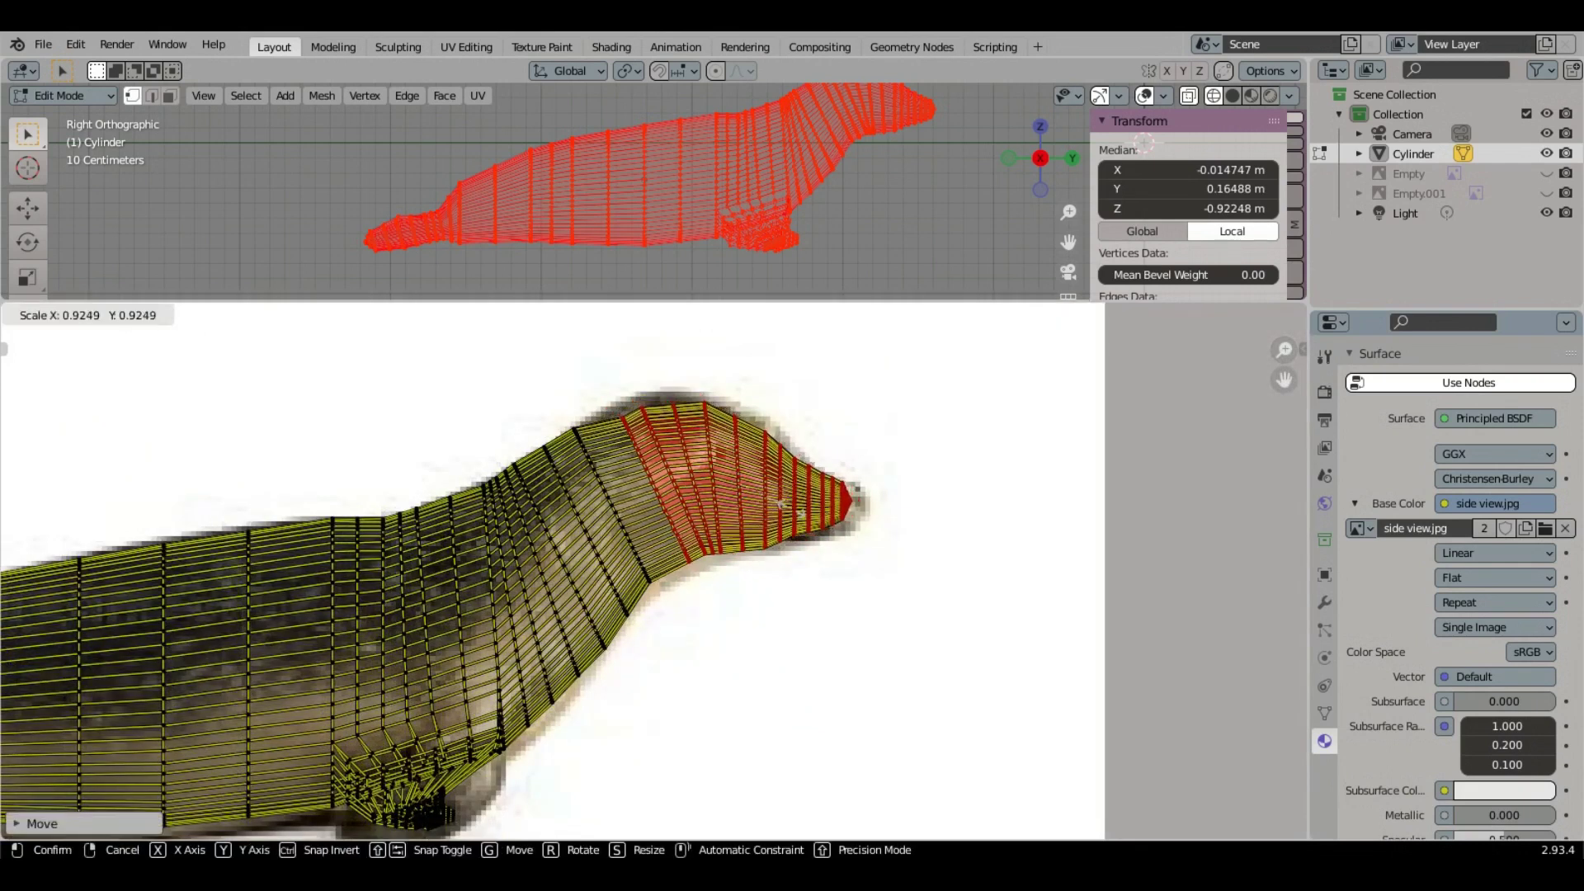
pyautogui.click(789, 508)
pyautogui.press('g')
pyautogui.click(788, 506)
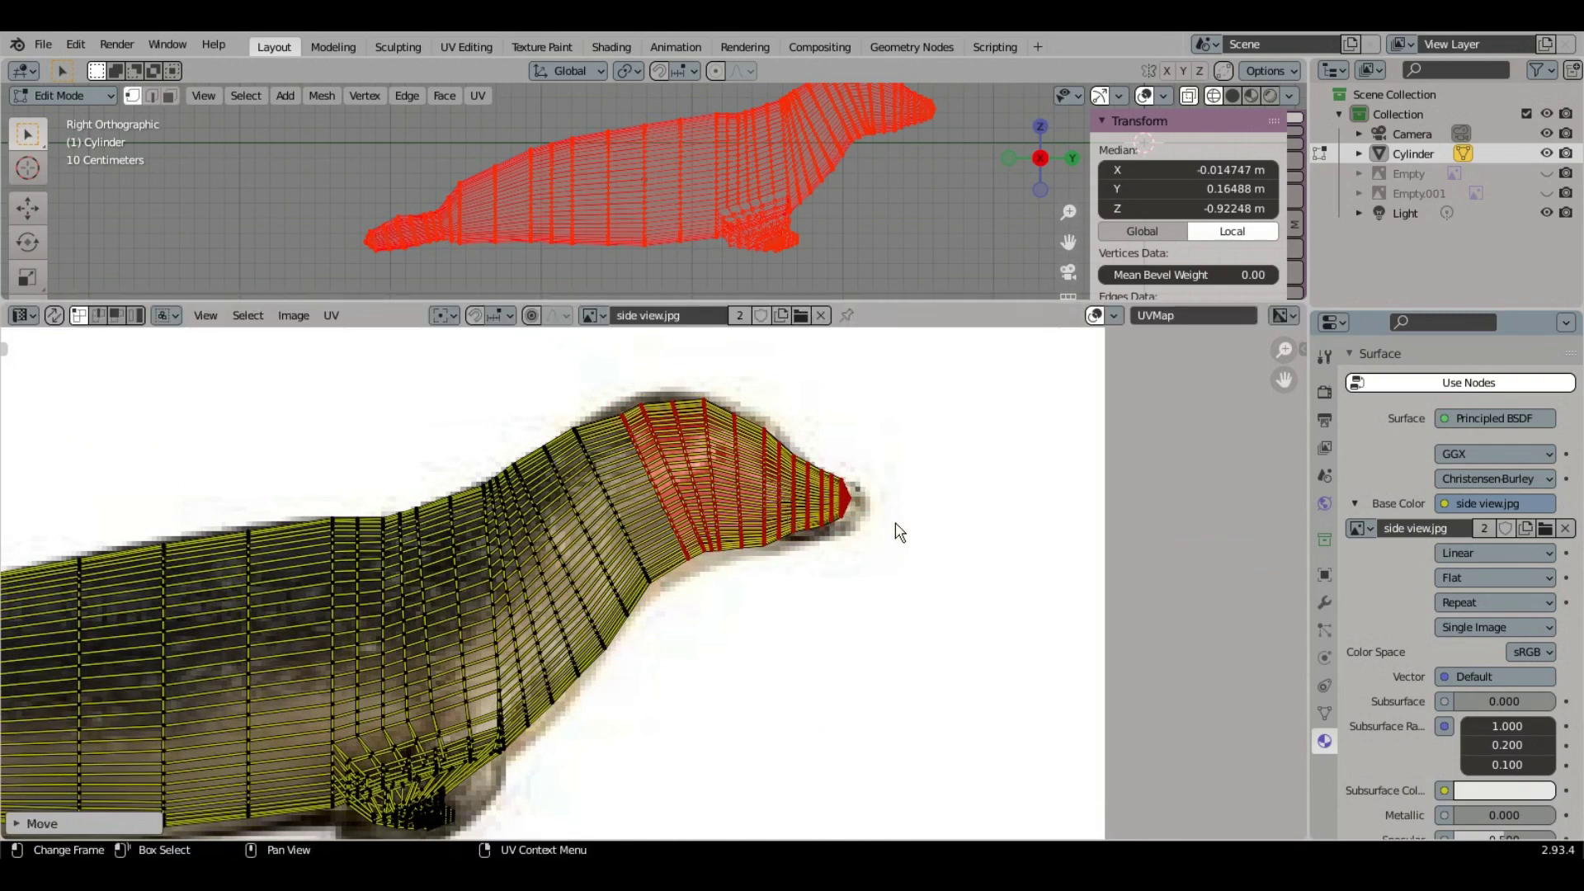
# Step: Select only the UV loops of the snout and move them slightly down and forward onto the photographed snout
pyautogui.scroll(2, 894, 531)
pyautogui.moveTo(937, 495); pyautogui.dragTo(816, 547, button='middle')
pyautogui.press('b')
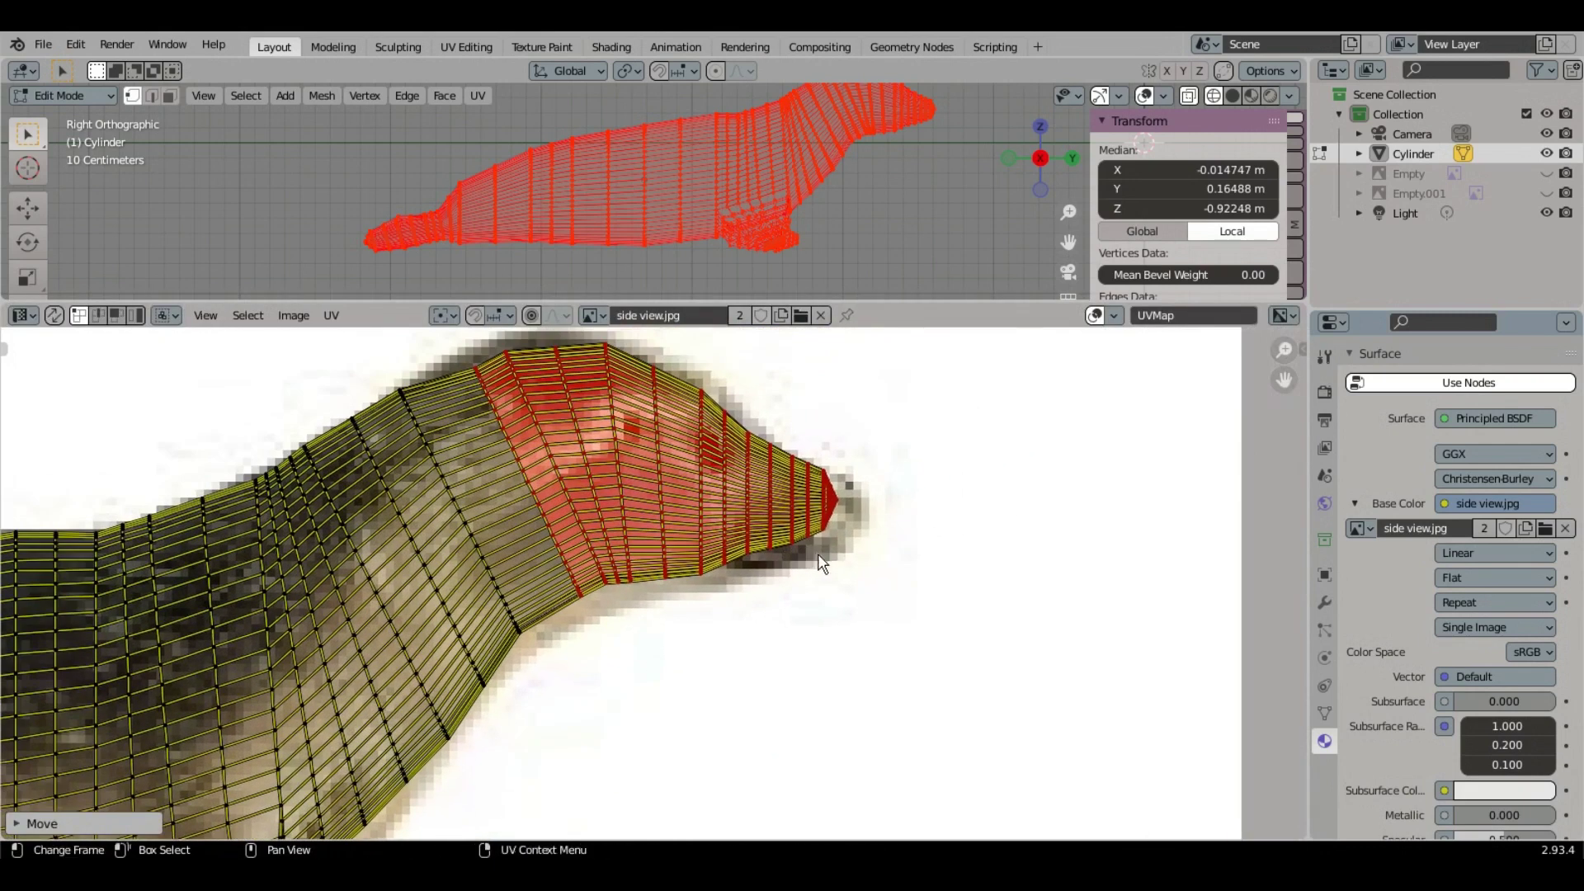
pyautogui.moveTo(760, 428); pyautogui.dragTo(741, 406)
pyautogui.press('g')
pyautogui.click(832, 536)
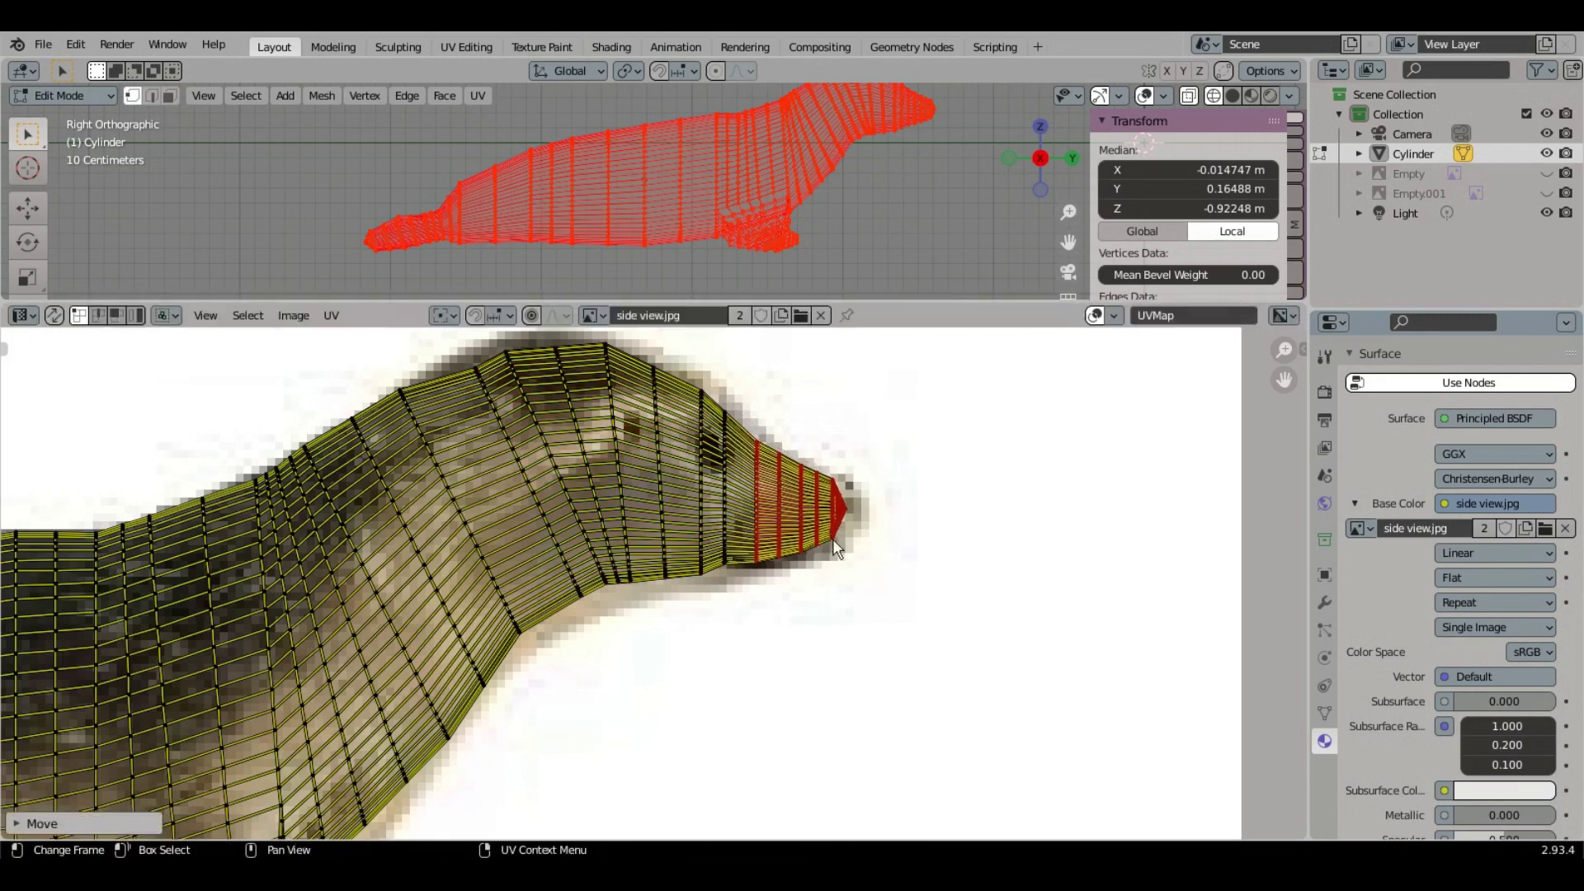
# Step: Select the whole UV layout again and scale it down to about 0.98 to keep its edges off the white background
pyautogui.scroll(-4, 885, 468)
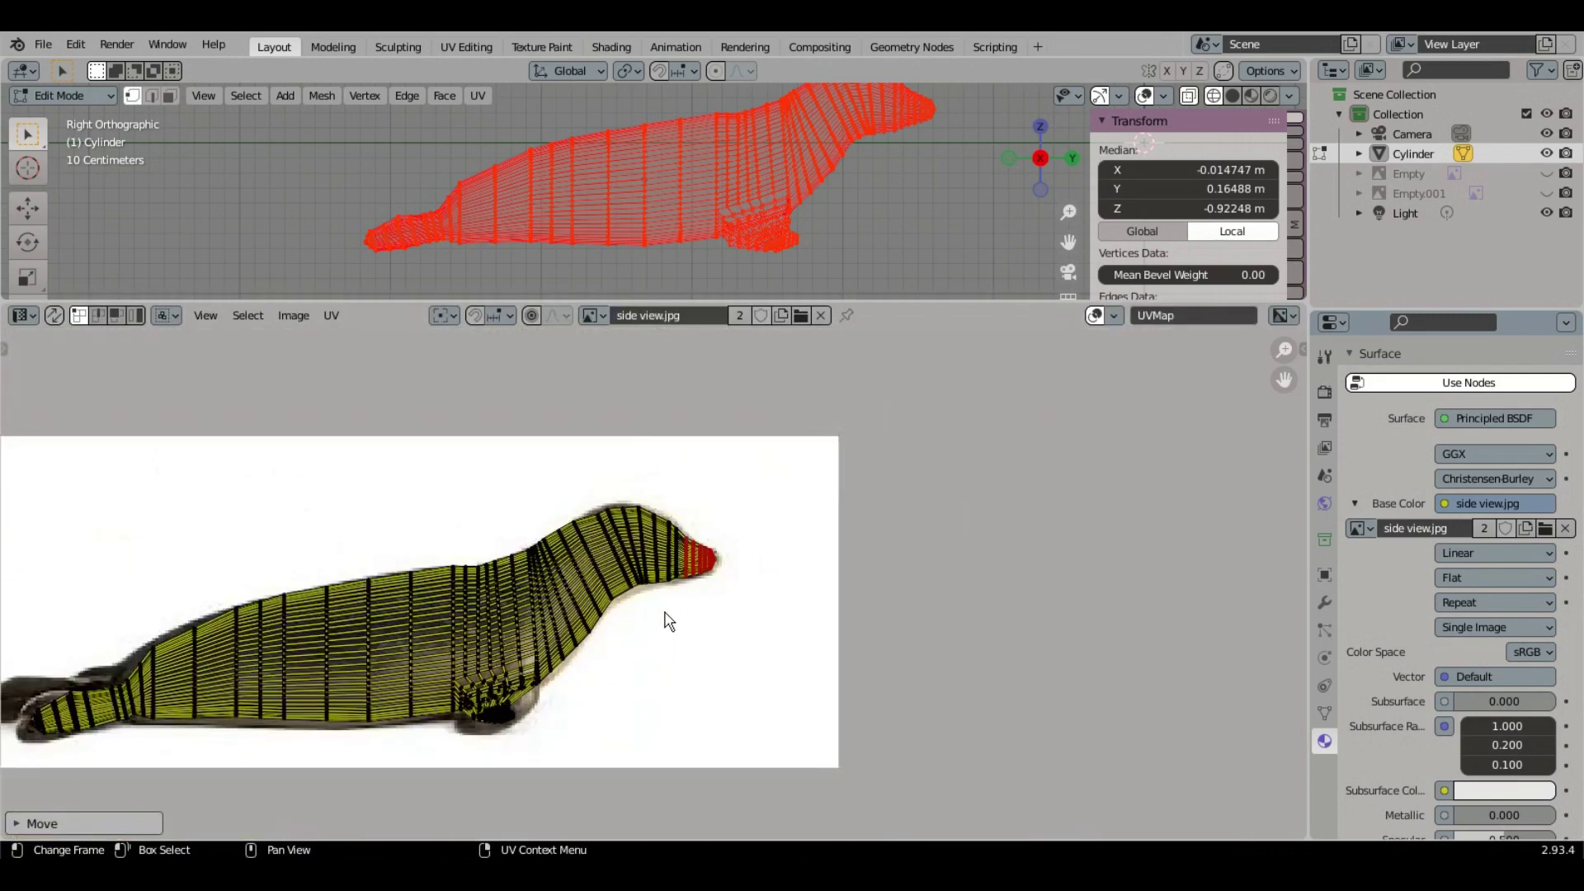
pyautogui.scroll(-3, 455, 577)
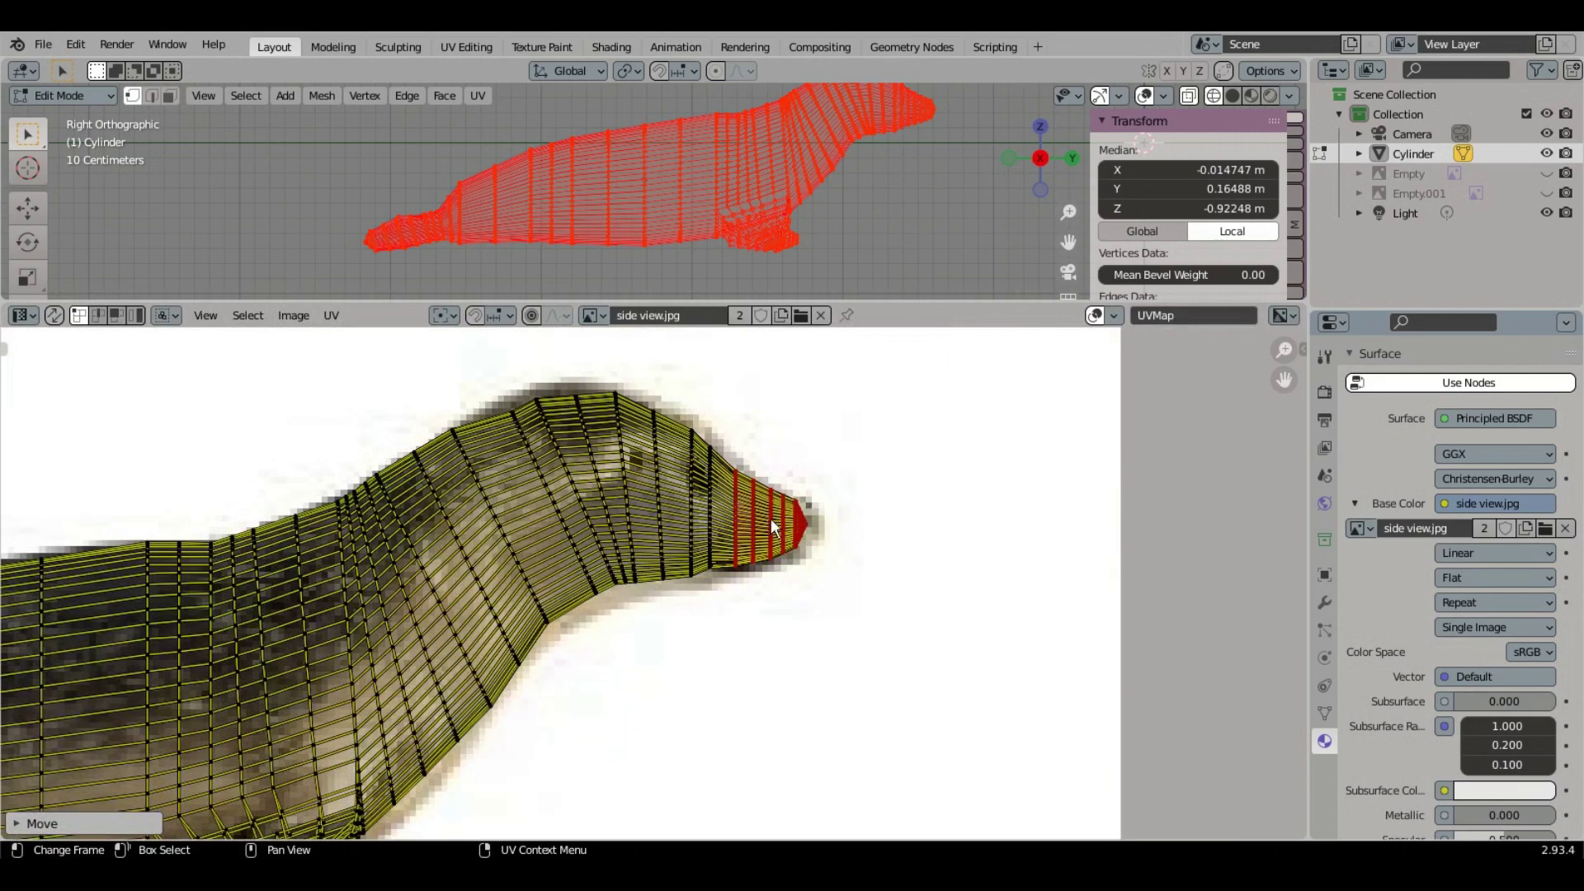
pyautogui.scroll(5, 364, 518)
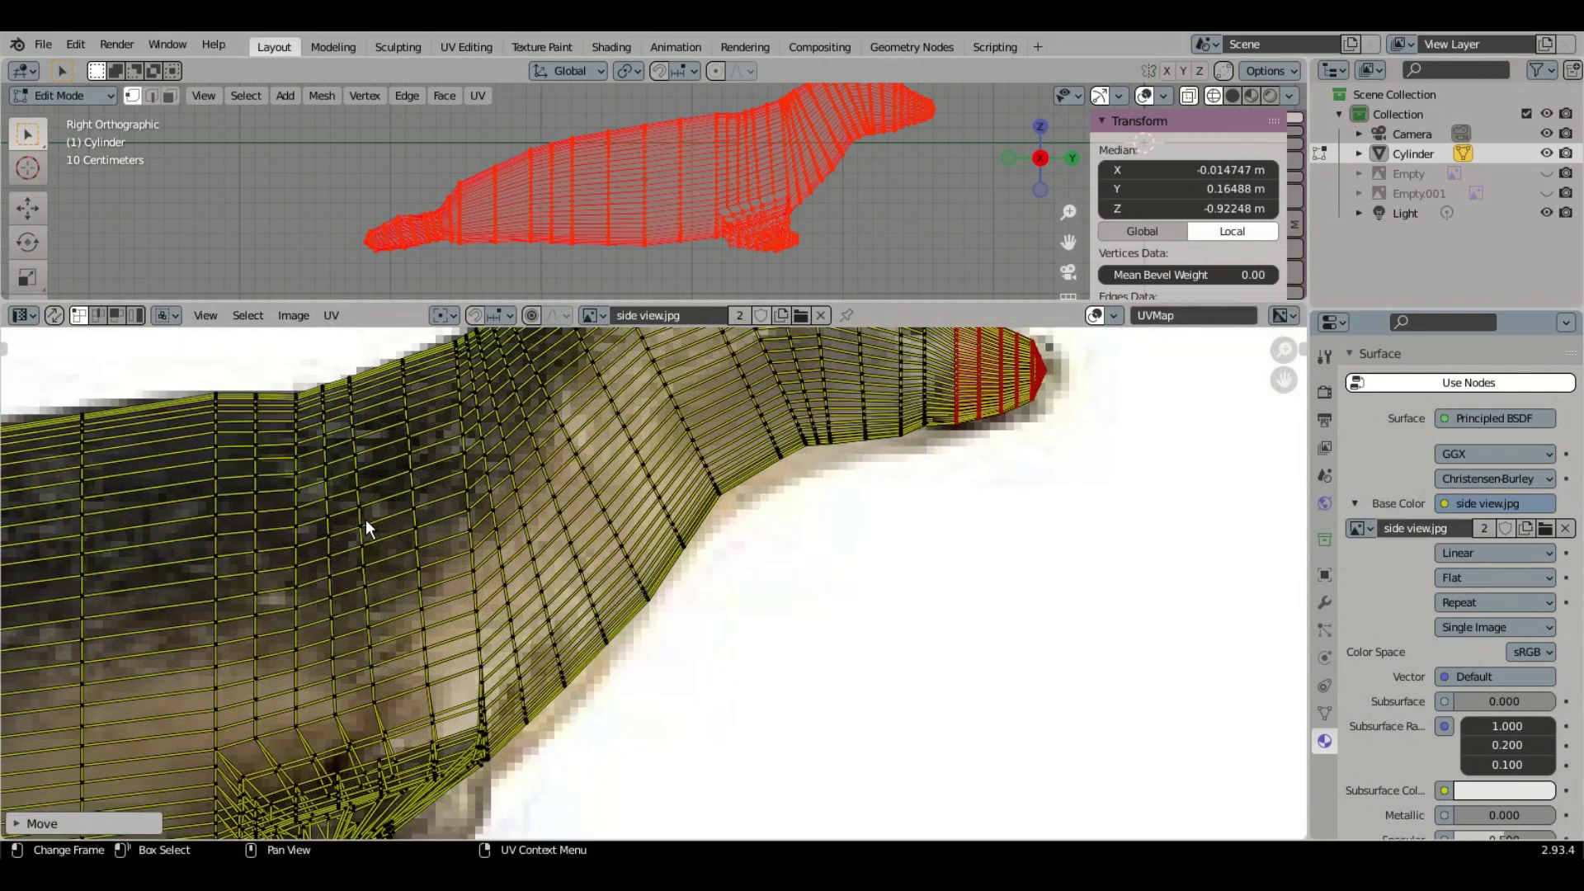
pyautogui.scroll(-5, 444, 448)
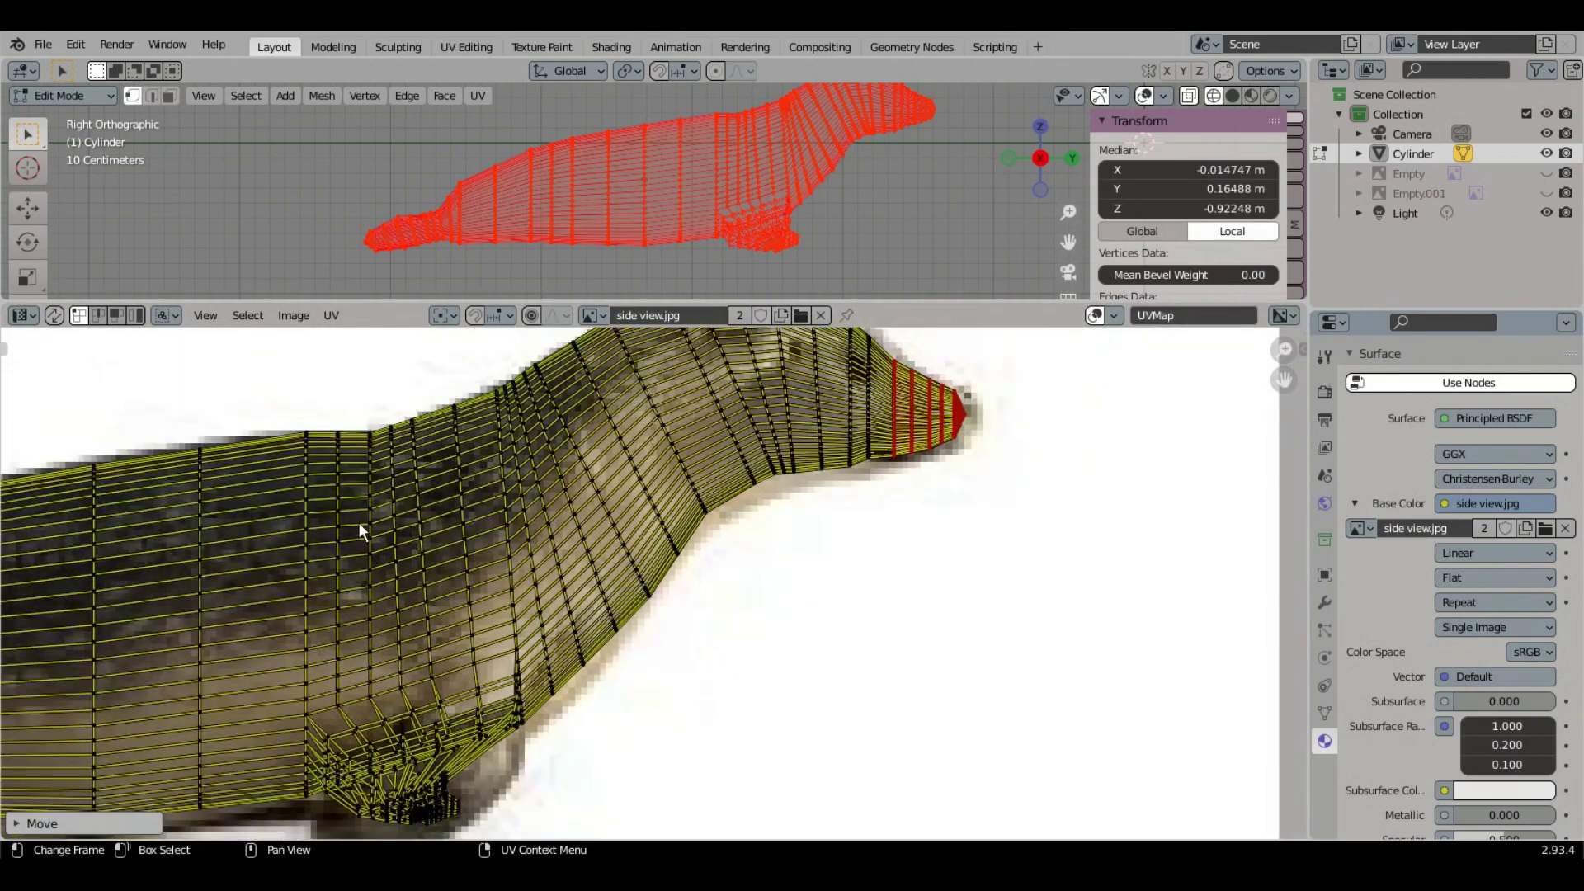
pyautogui.press('b')
pyautogui.moveTo(216, 528); pyautogui.dragTo(71, 453)
pyautogui.scroll(1, 317, 501)
pyautogui.press('s')
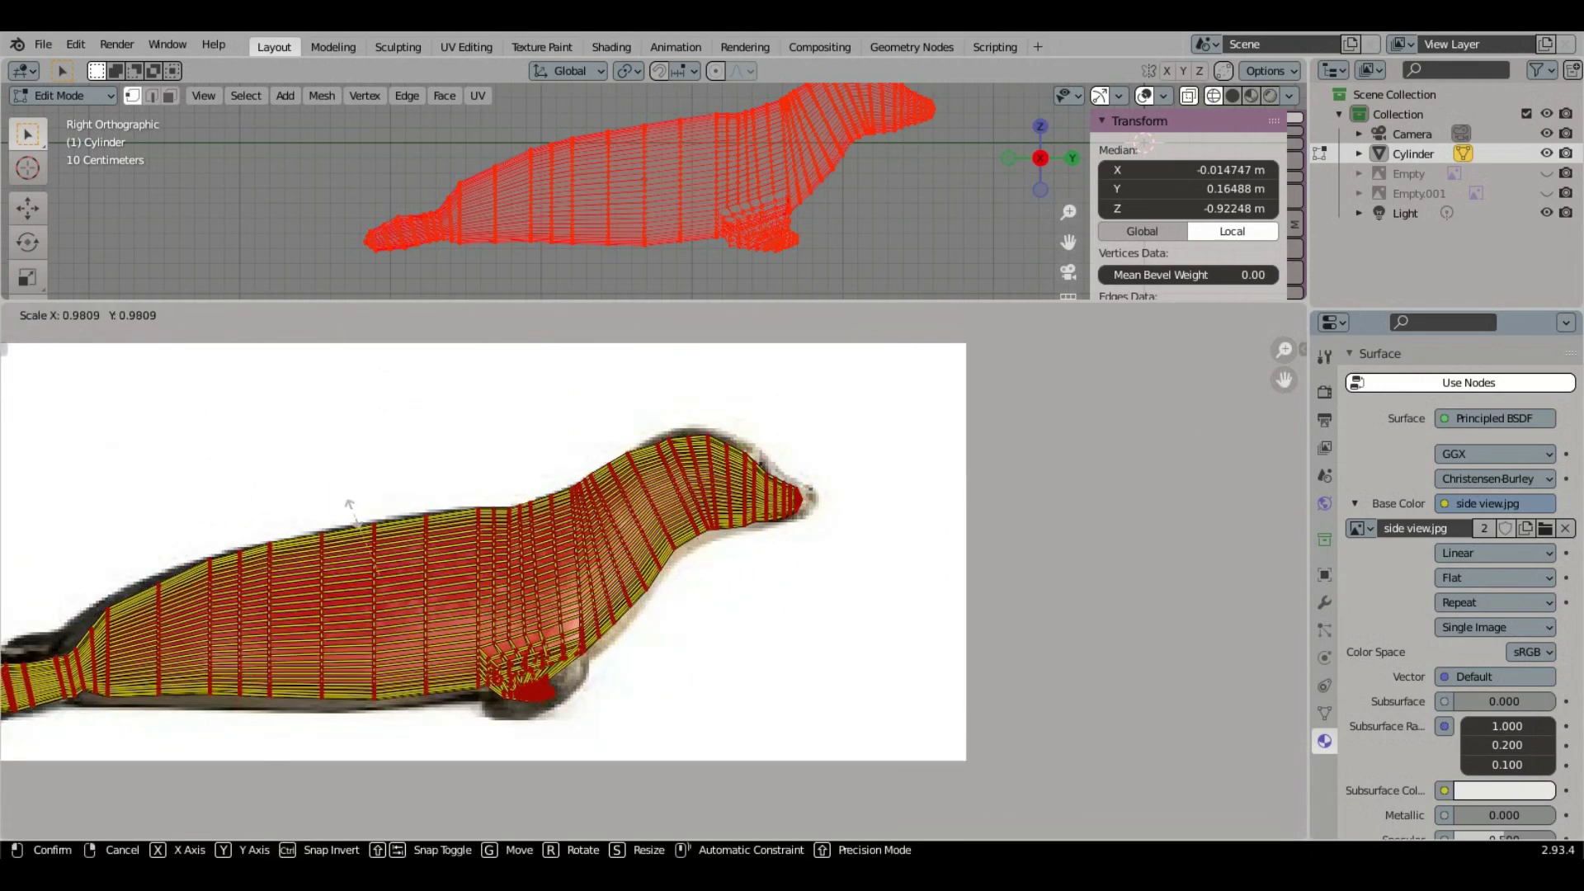
pyautogui.click(354, 521)
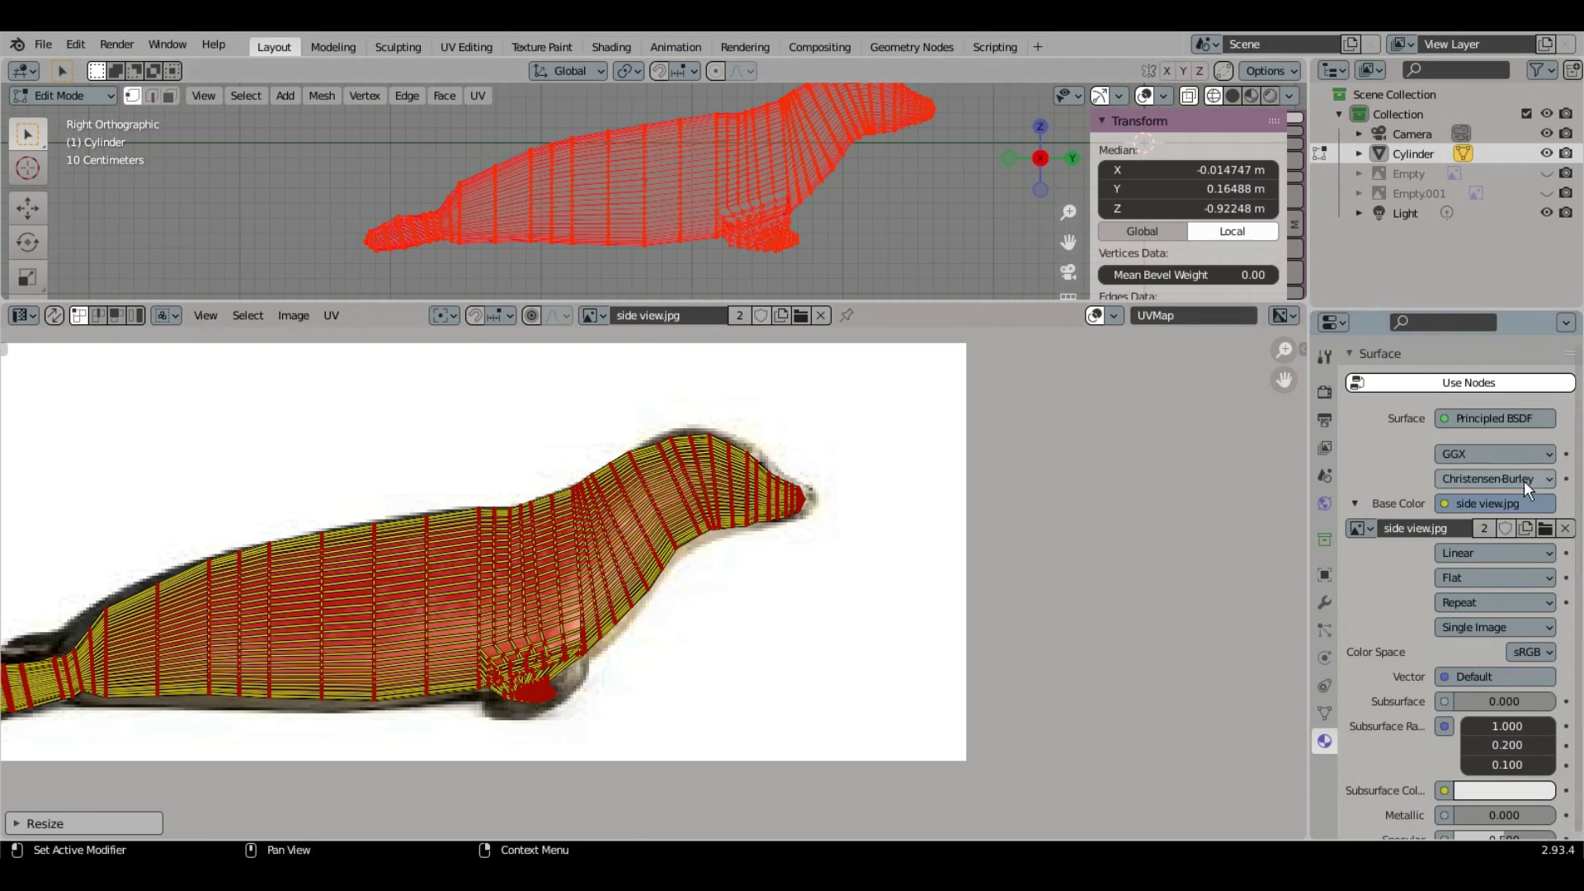
# Step: Assign the Seal material to the selected faces of the mesh
pyautogui.scroll(5, 1419, 569)
pyautogui.click(1396, 502)
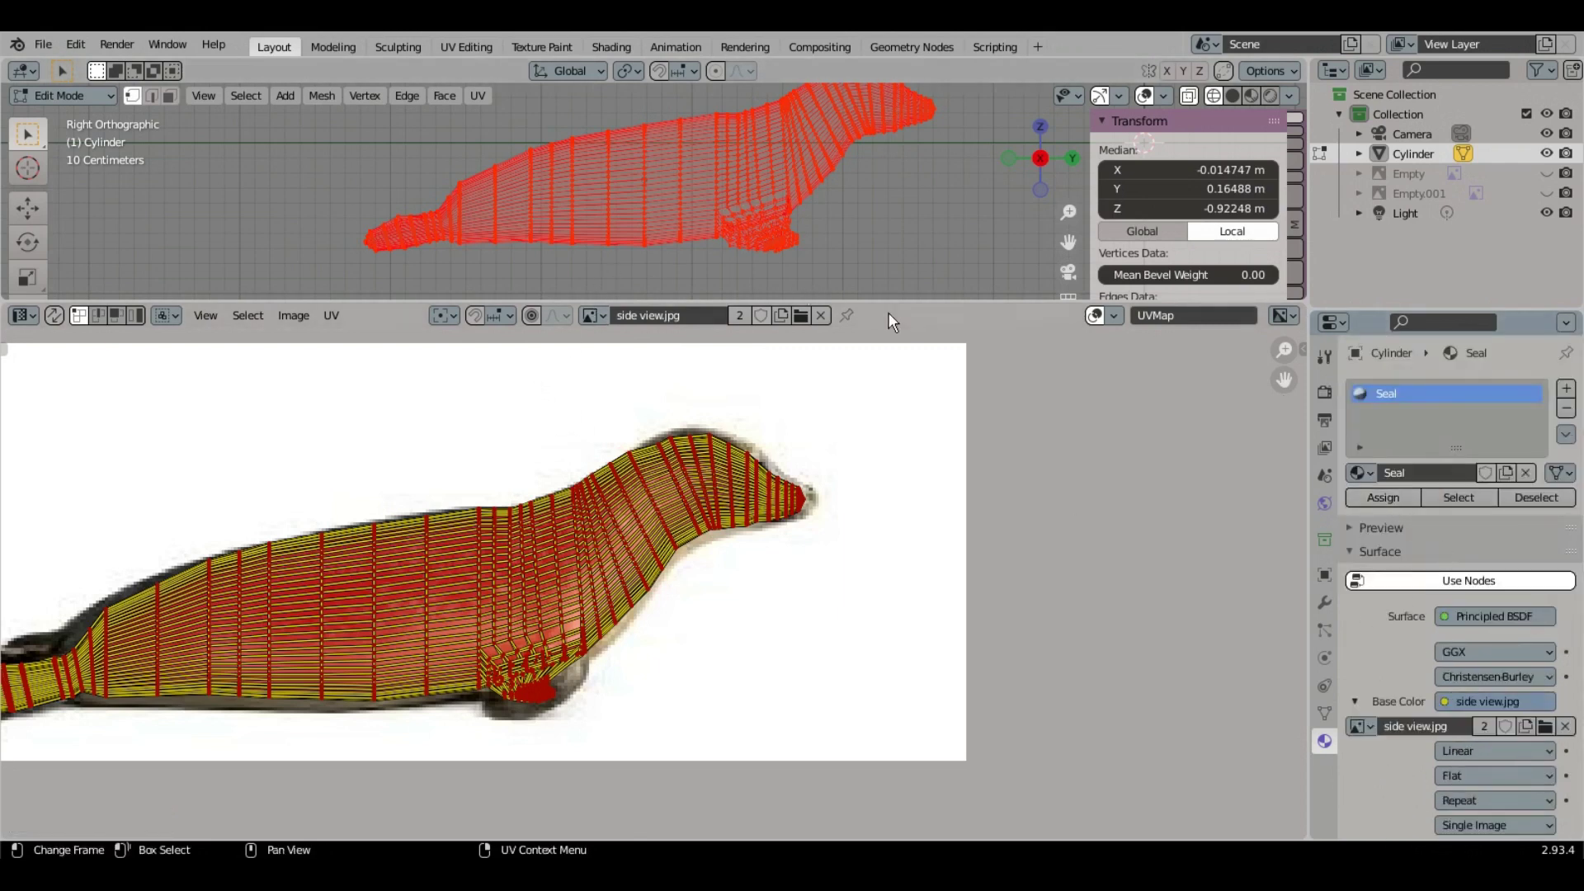
# Step: Enlarge the 3D viewport, switch the seal to Object Mode and show its texture with Material Preview shading
pyautogui.moveTo(889, 299); pyautogui.dragTo(890, 510)
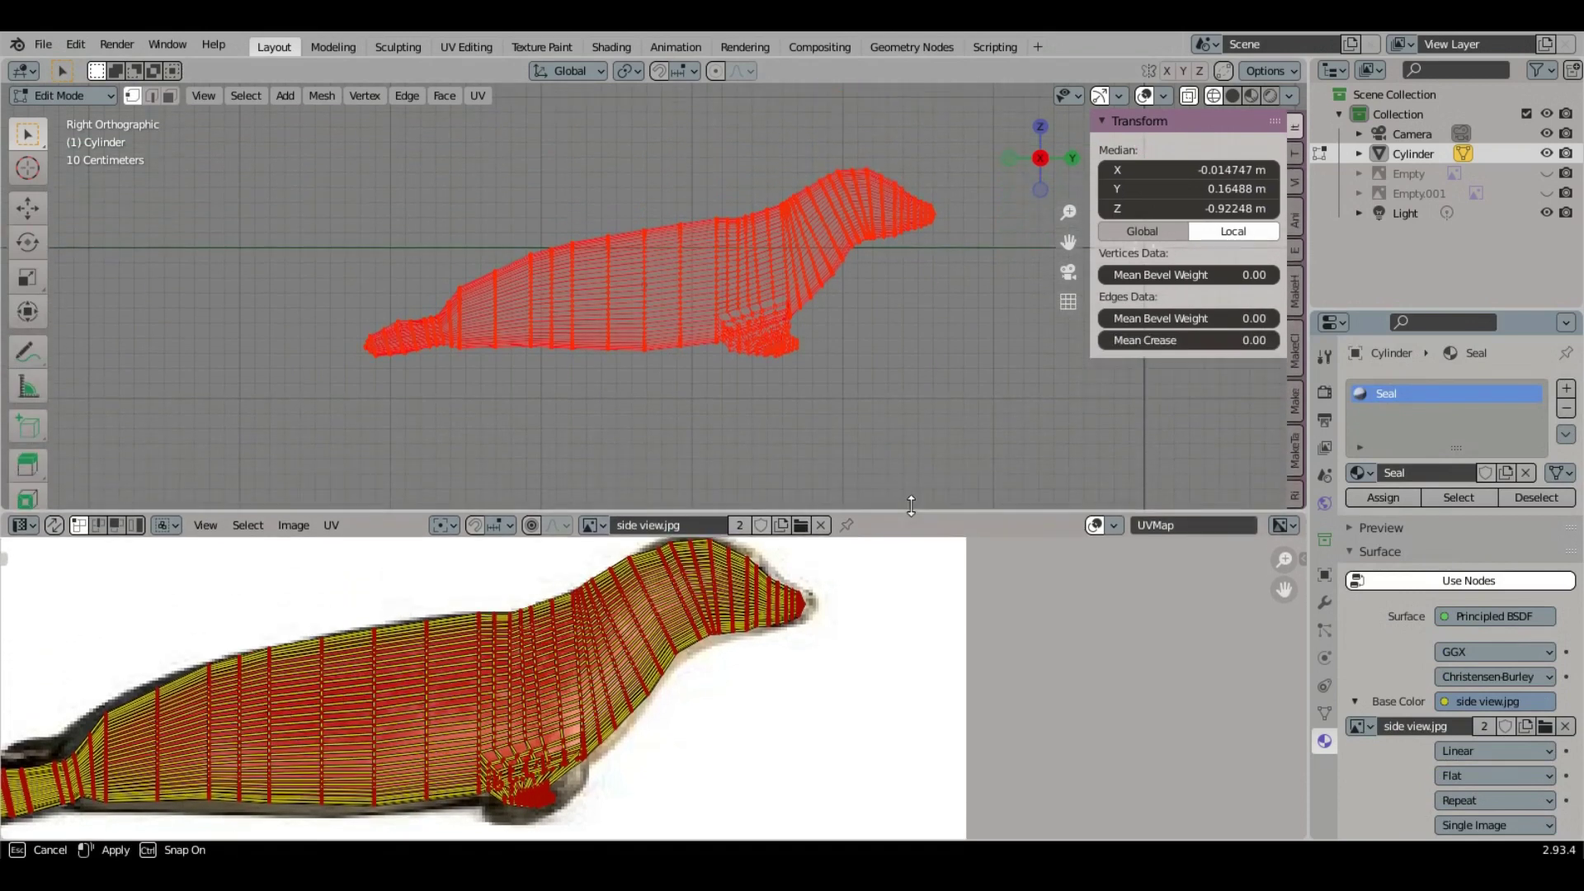
pyautogui.click(87, 92)
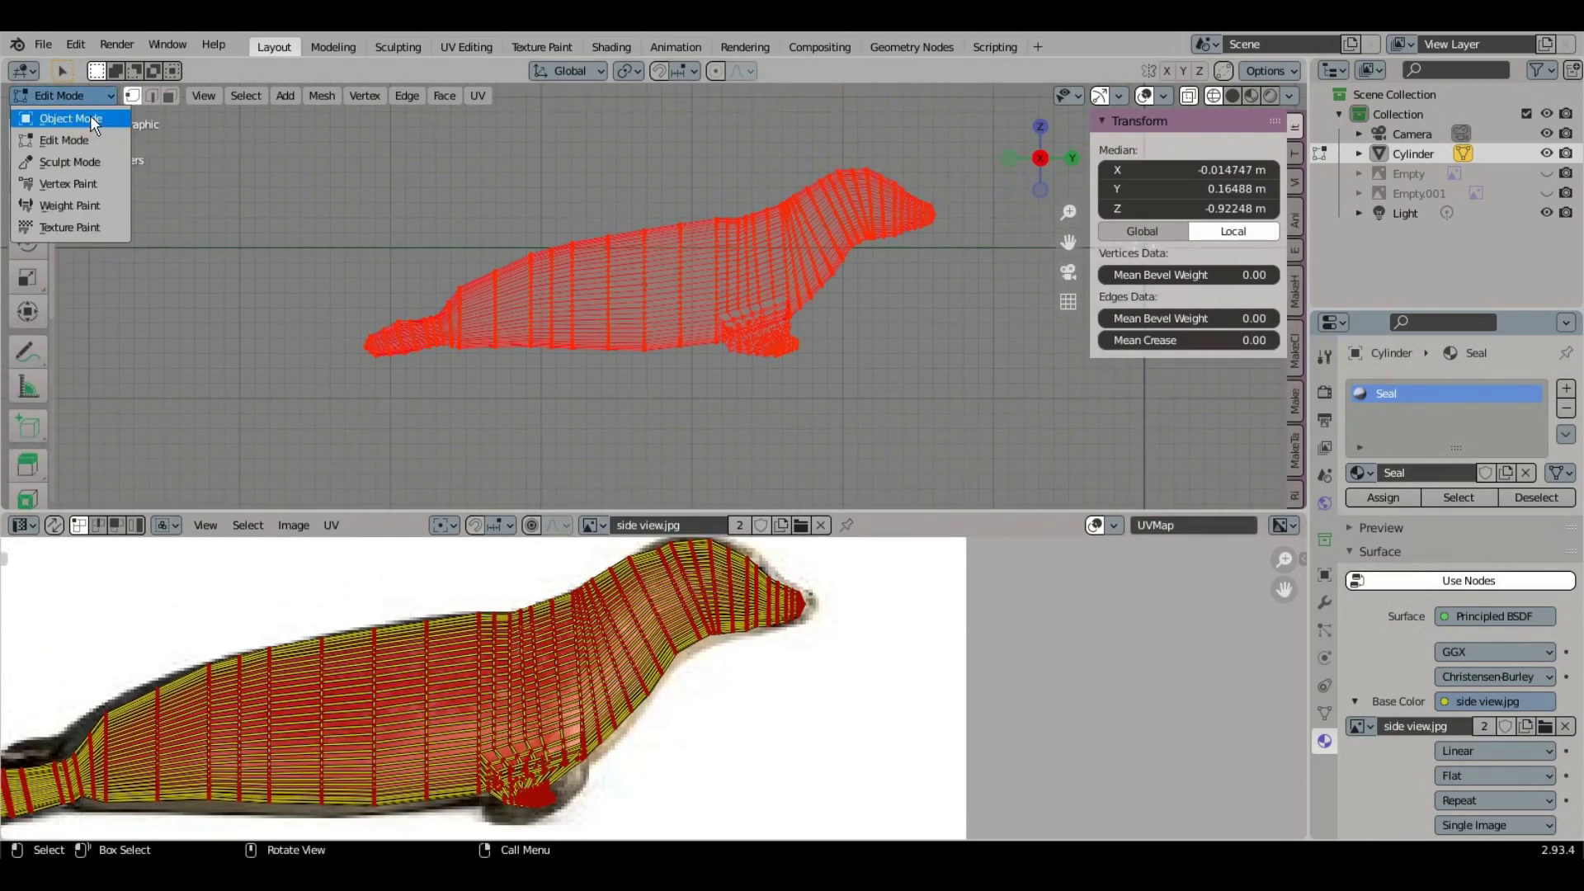
pyautogui.click(91, 116)
pyautogui.moveTo(832, 245); pyautogui.dragTo(724, 262, button='middle')
pyautogui.click(1234, 95)
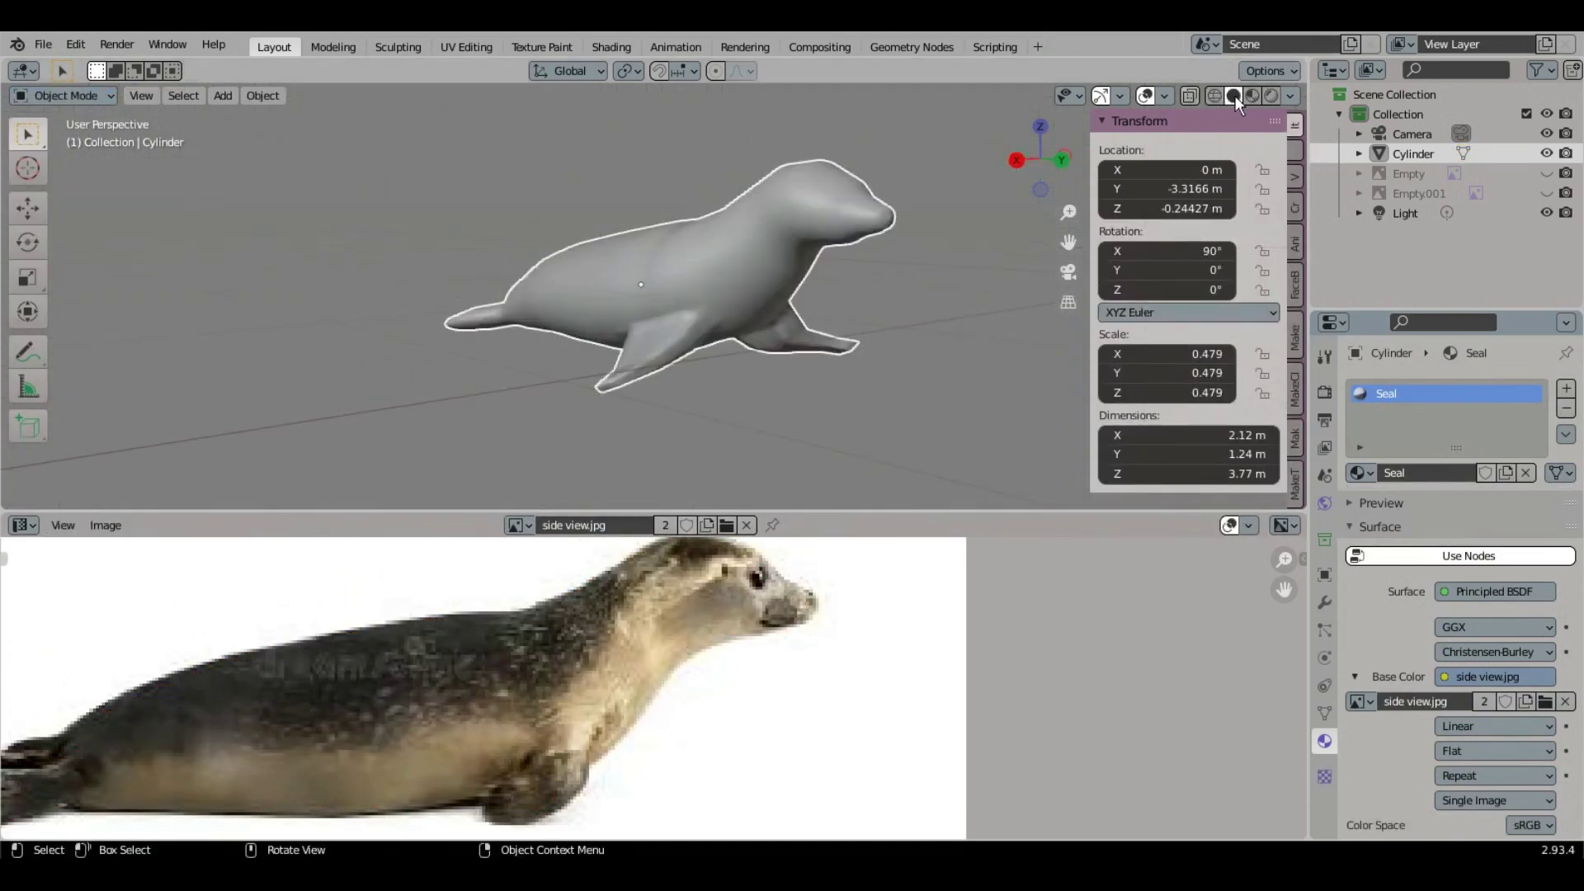
pyautogui.click(1252, 95)
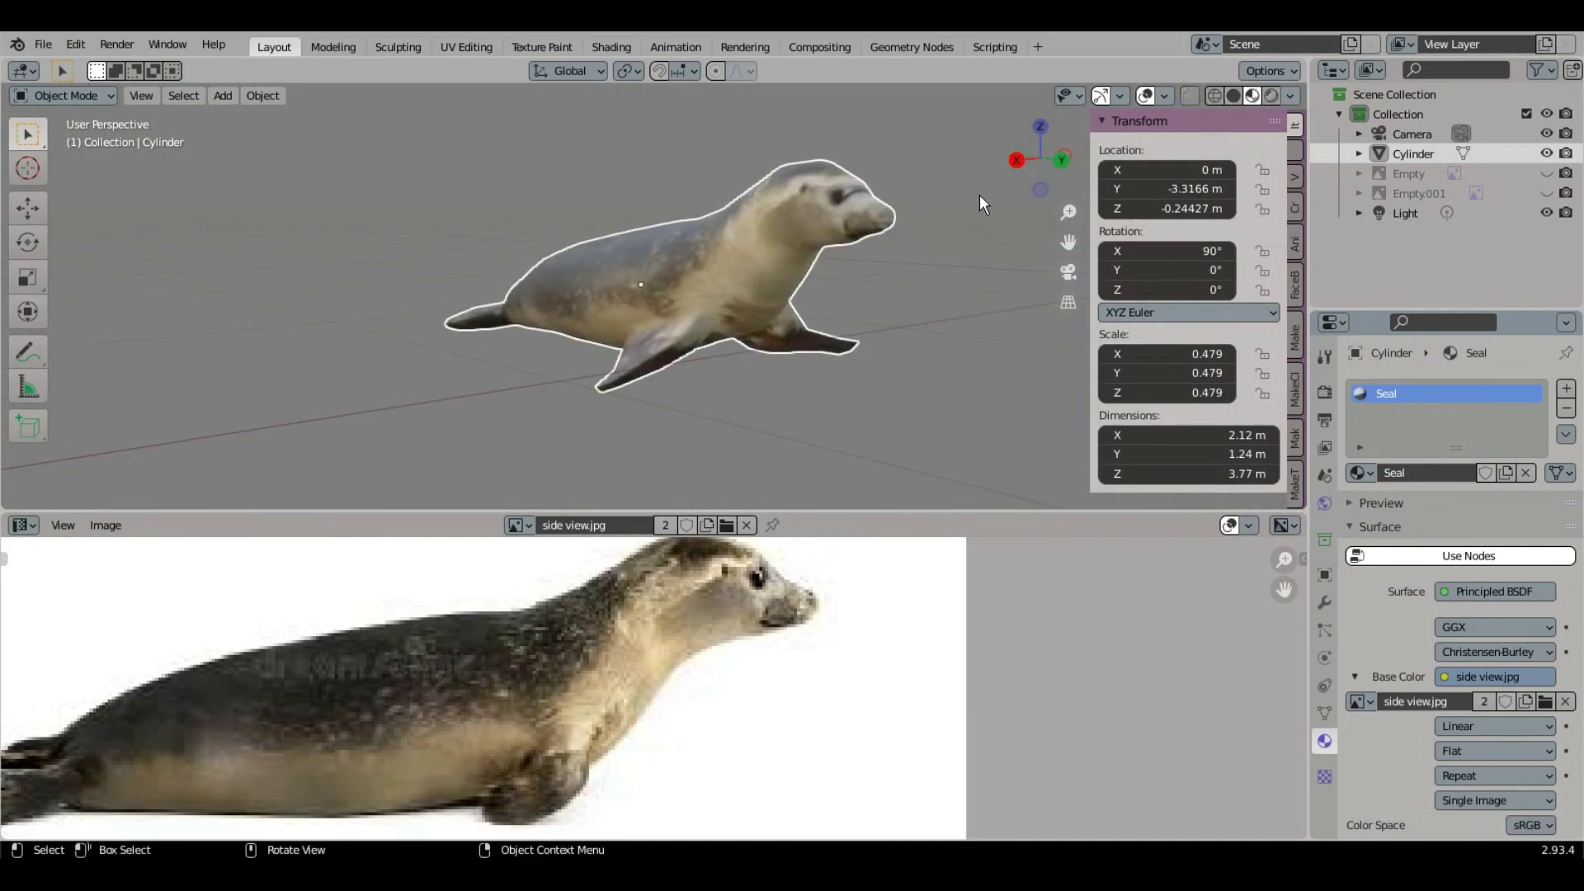
pyautogui.moveTo(979, 195)
pyautogui.mouseDown(button='middle')
pyautogui.moveTo(780, 265)
pyautogui.moveTo(835, 269)
pyautogui.moveTo(701, 304)
pyautogui.moveTo(581, 305)
pyautogui.moveTo(873, 295)
pyautogui.mouseUp(button='middle')
# Step: Return to Edit Mode and show the seal's head close up in the right side view with wireframe shading
pyautogui.press('Tab')
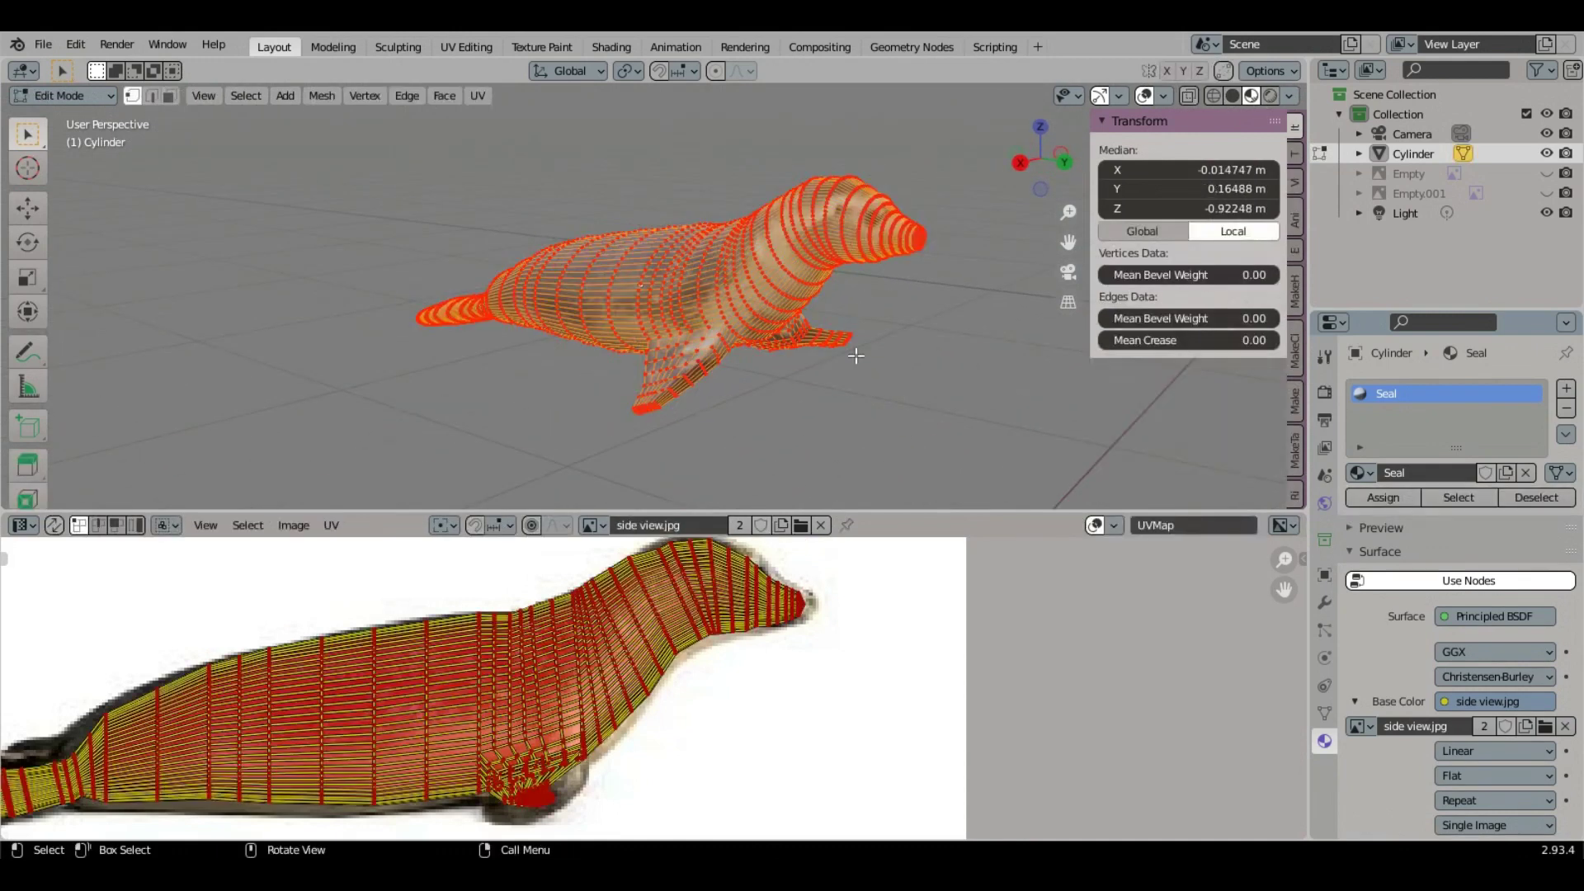
pyautogui.scroll(6, 817, 631)
pyautogui.moveTo(825, 639); pyautogui.dragTo(783, 689, button='middle')
pyautogui.scroll(1, 893, 227)
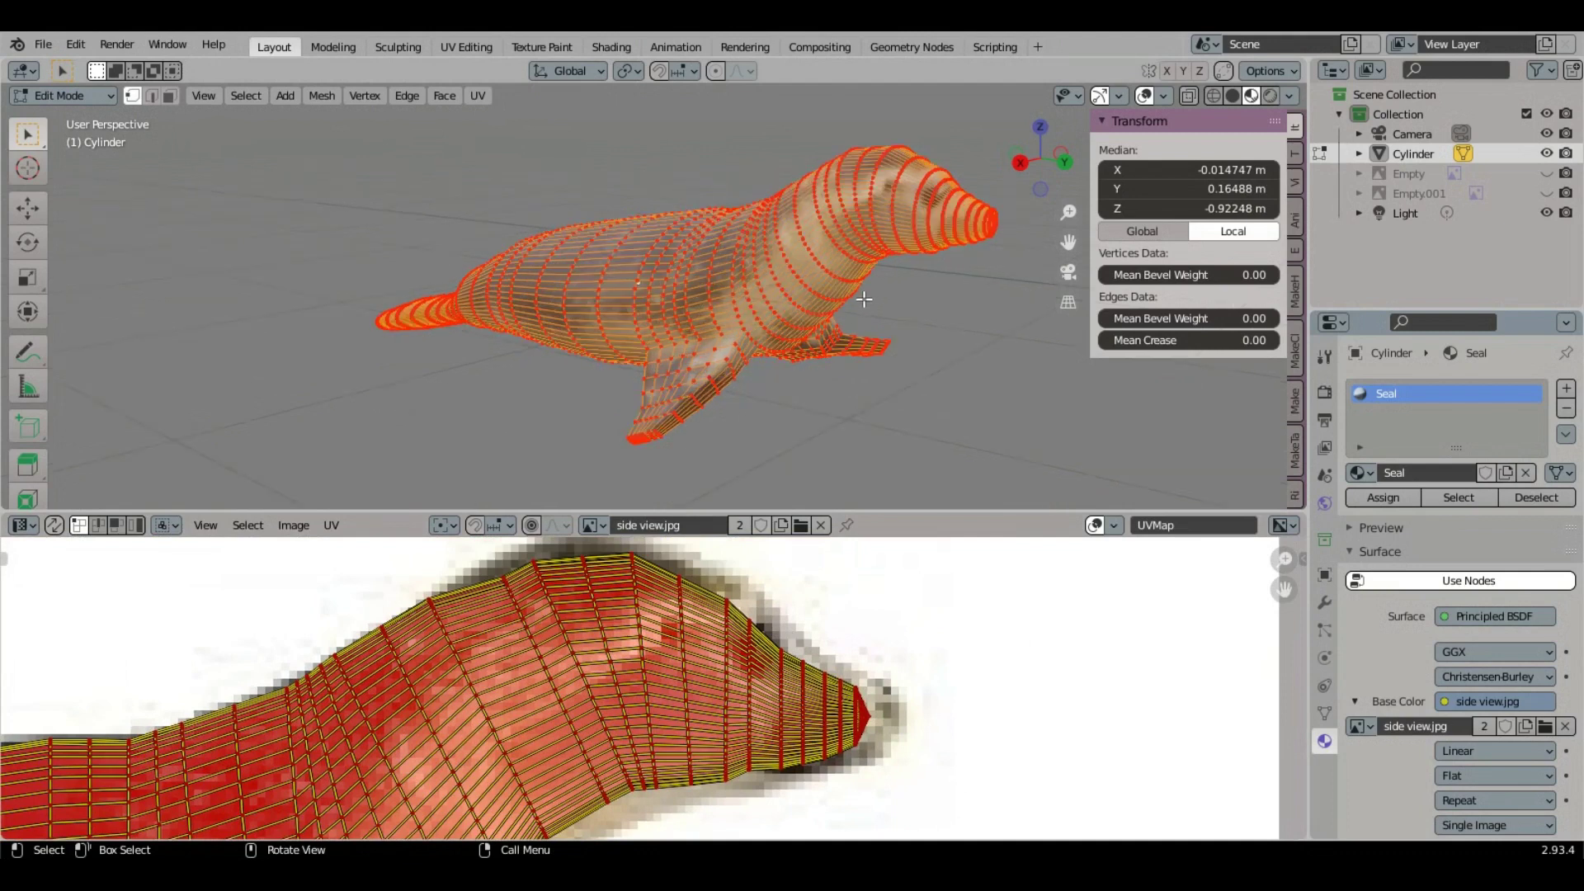
pyautogui.click(1022, 160)
pyautogui.scroll(3, 903, 201)
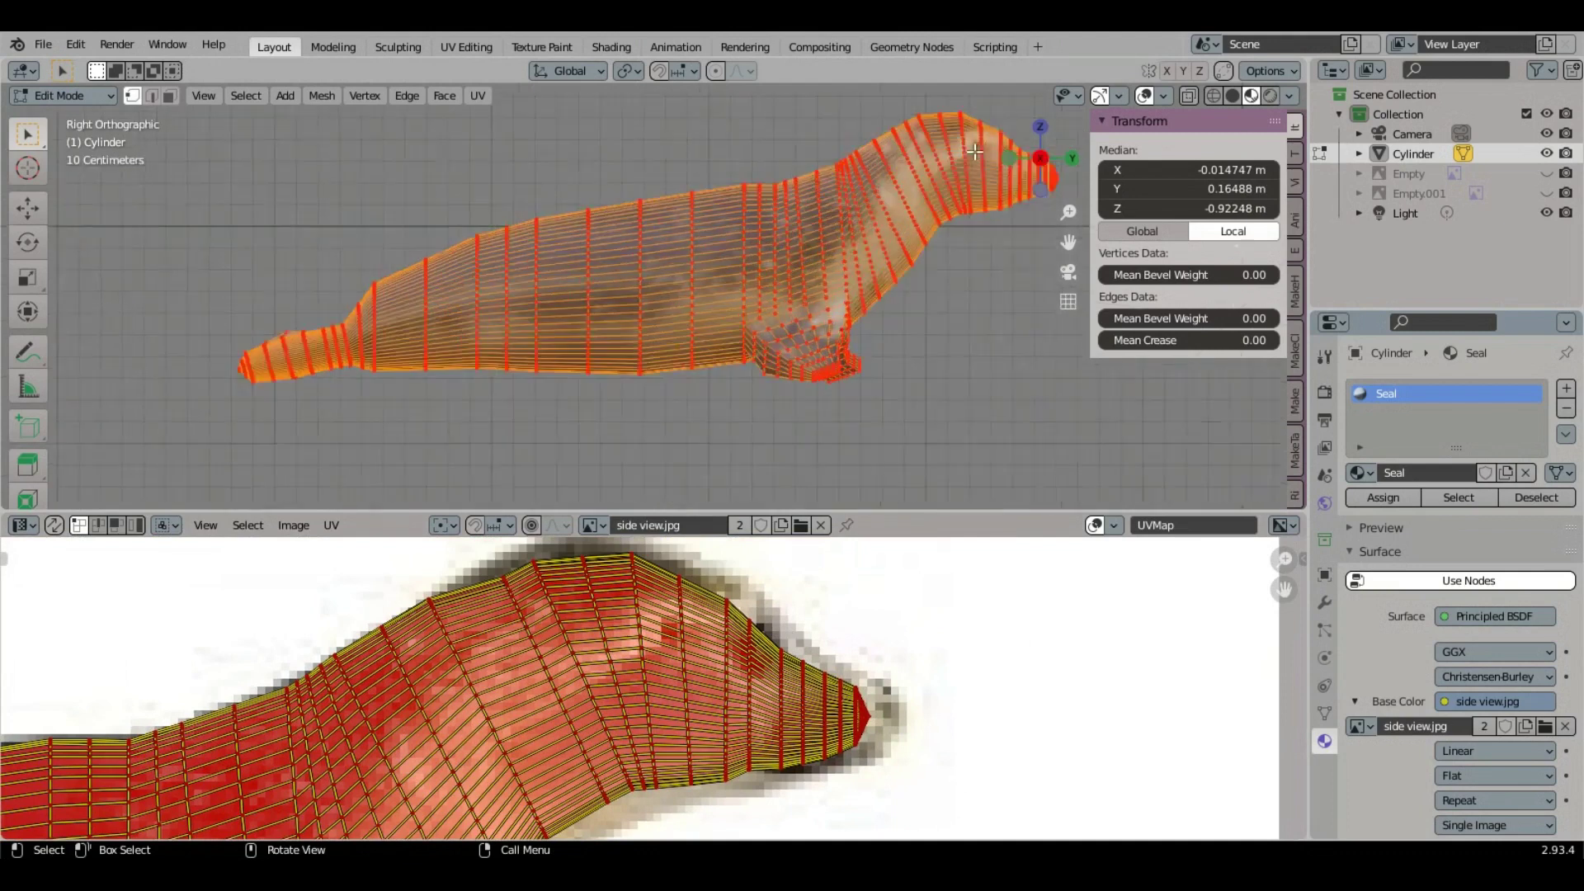
pyautogui.keyDown('shift'); pyautogui.moveTo(903, 201); pyautogui.dragTo(503, 397, button='middle'); pyautogui.keyUp('shift')
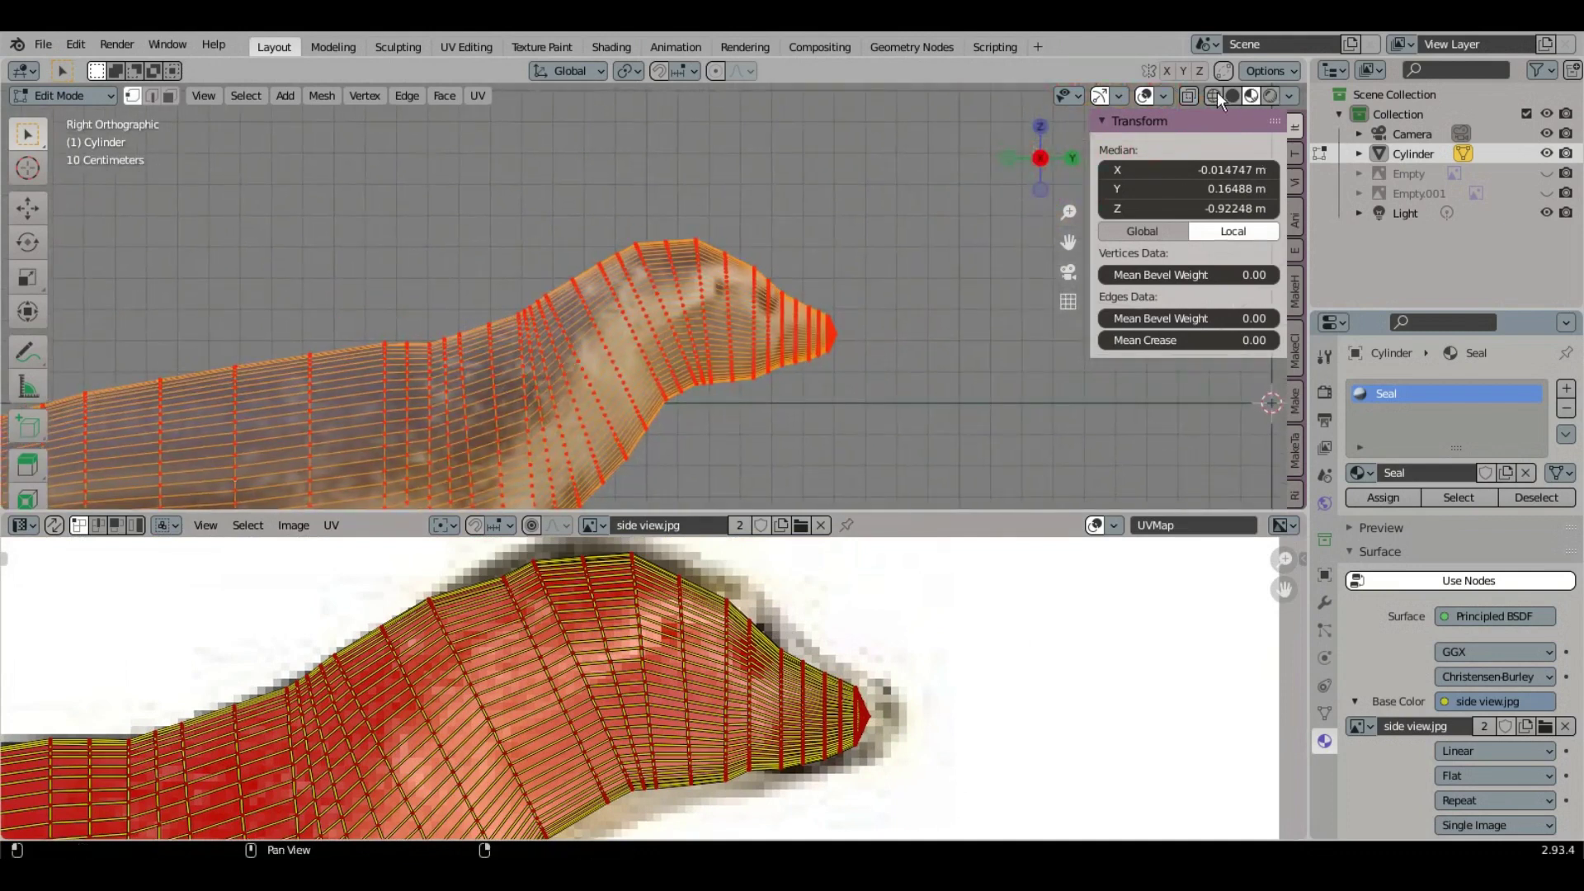
pyautogui.scroll(2, 799, 283)
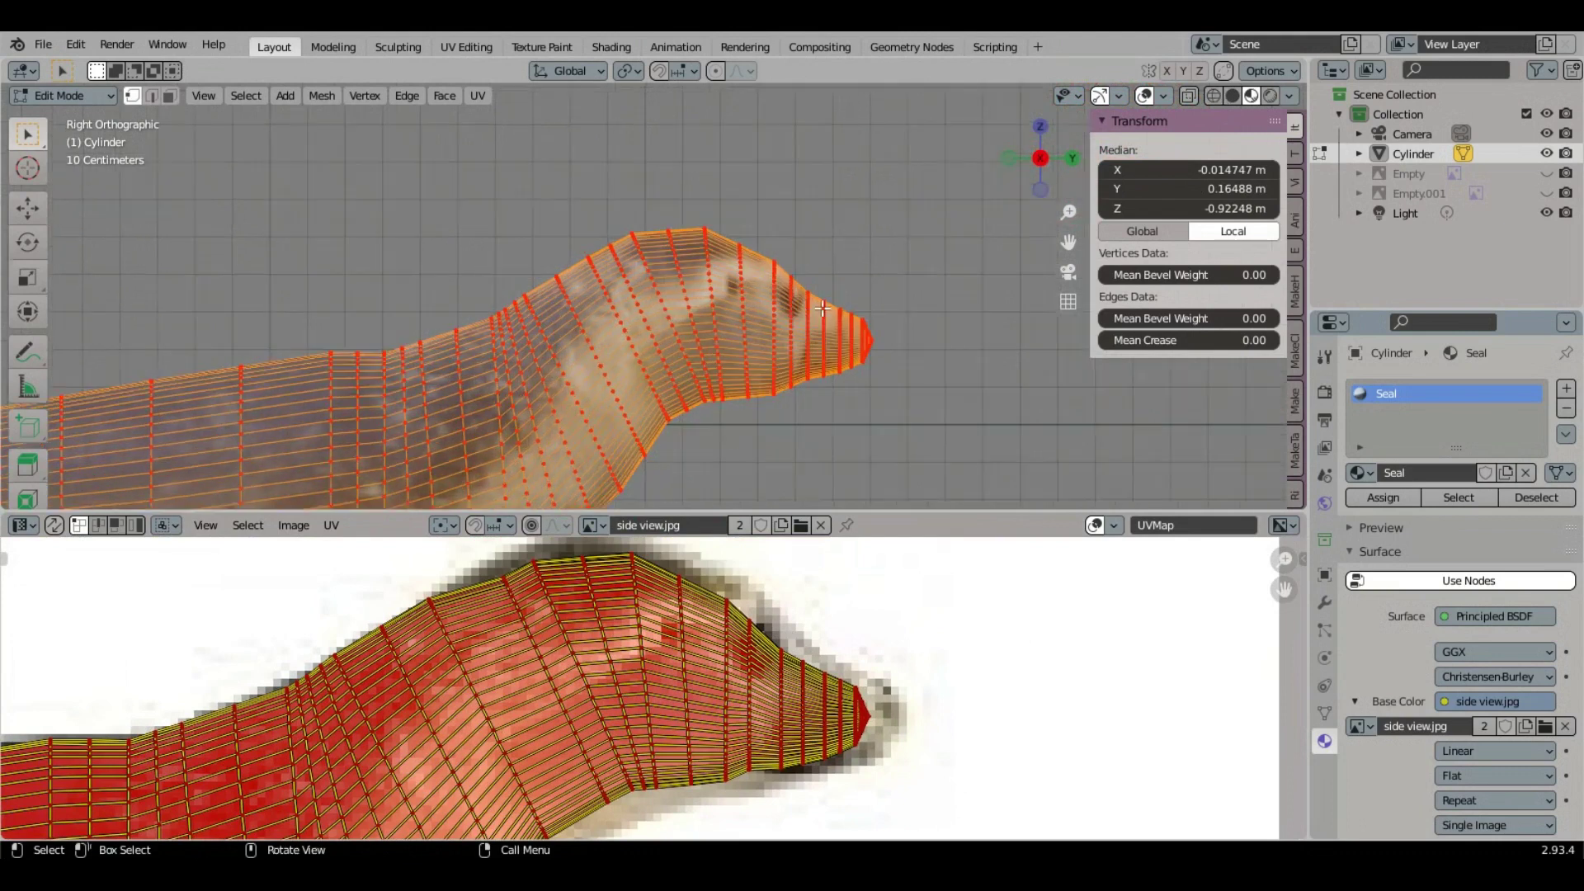
pyautogui.click(1213, 96)
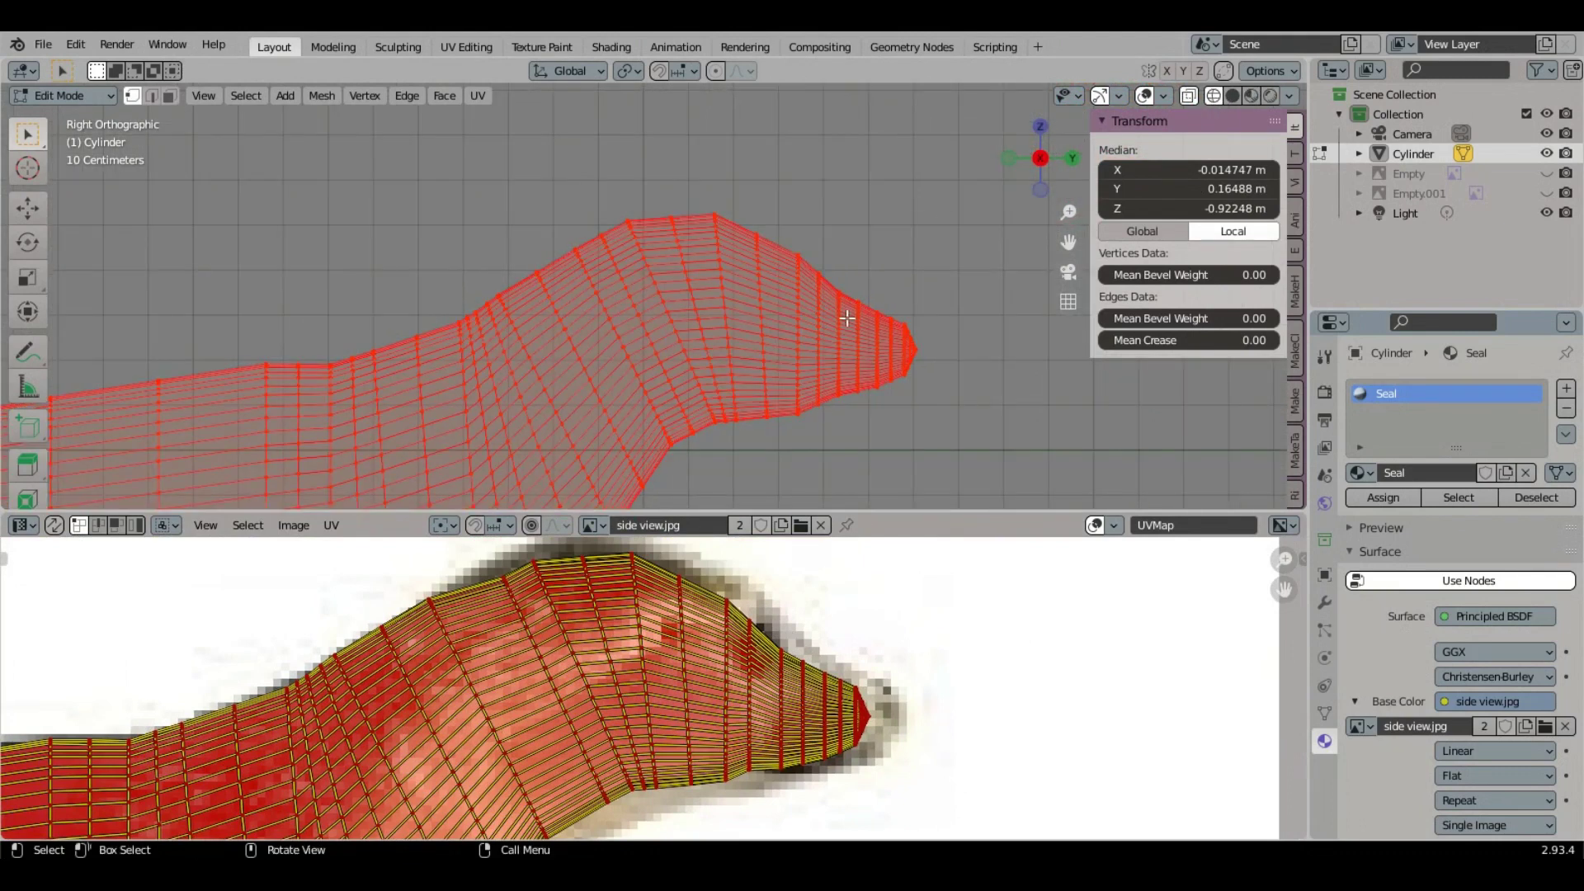
# Step: Select only the mesh vertices around the eye, move their UVs above the photographed eye and scale them down slightly
pyautogui.moveTo(848, 310); pyautogui.dragTo(807, 260)
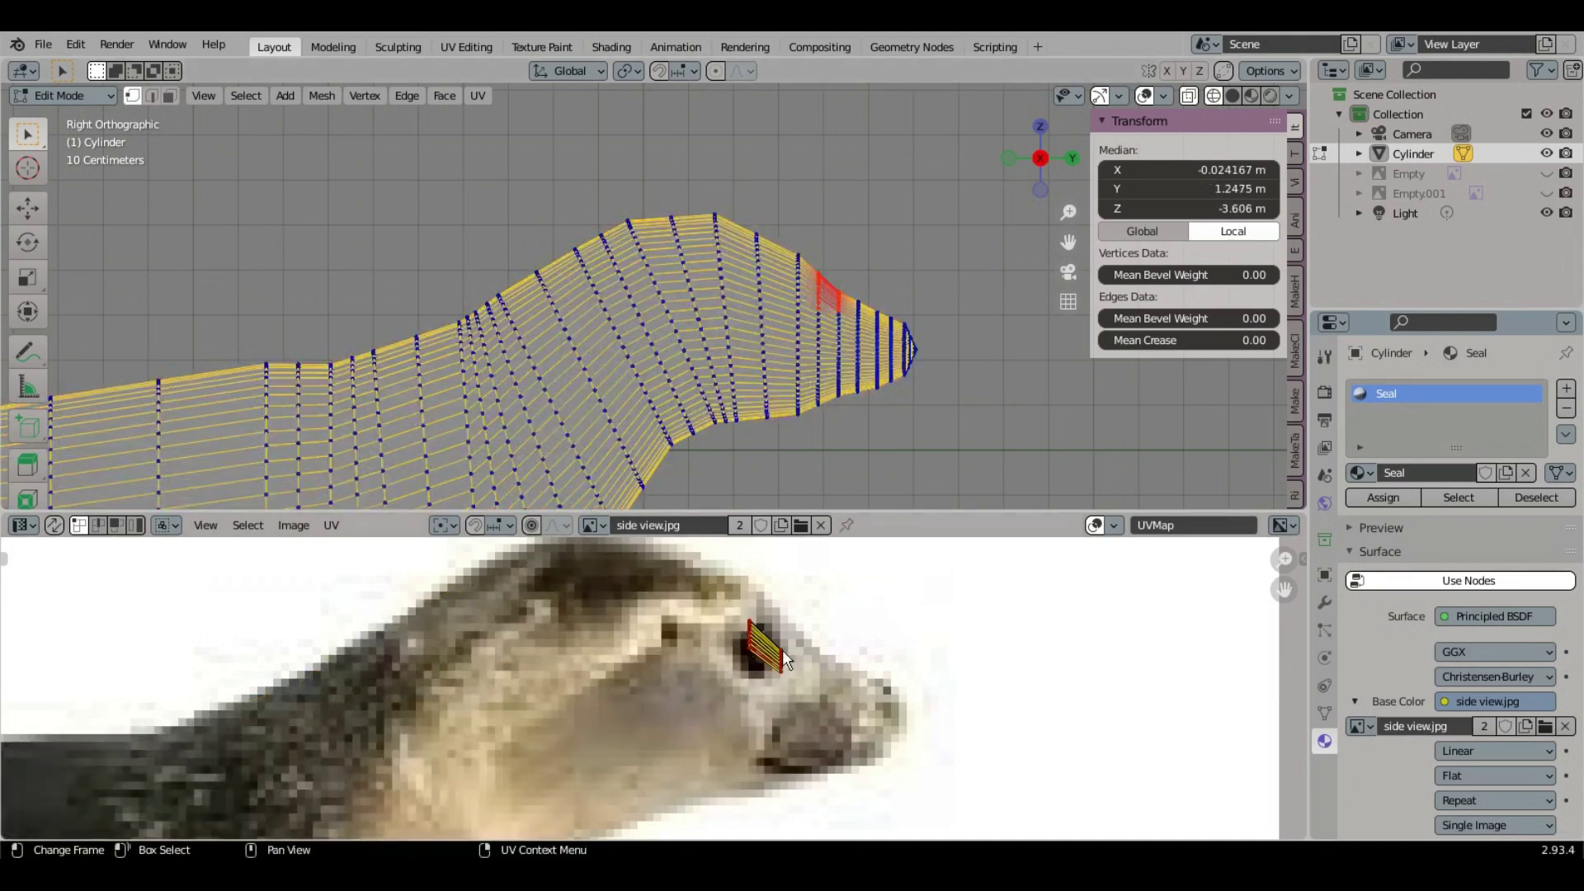
pyautogui.scroll(1, 775, 689)
pyautogui.press('g')
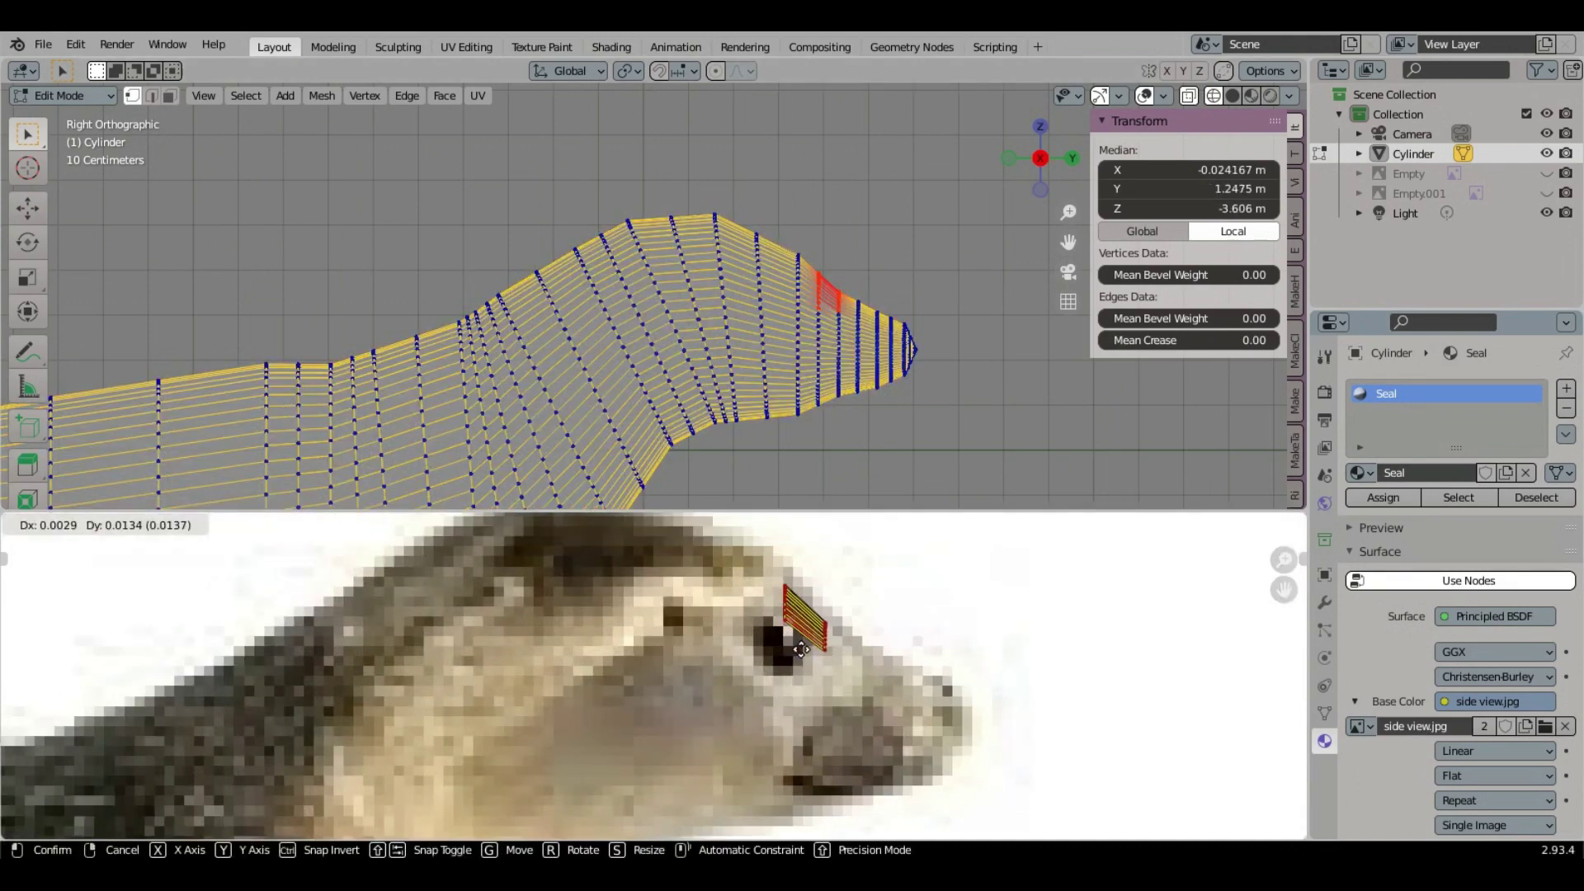
pyautogui.click(799, 632)
pyautogui.press('s')
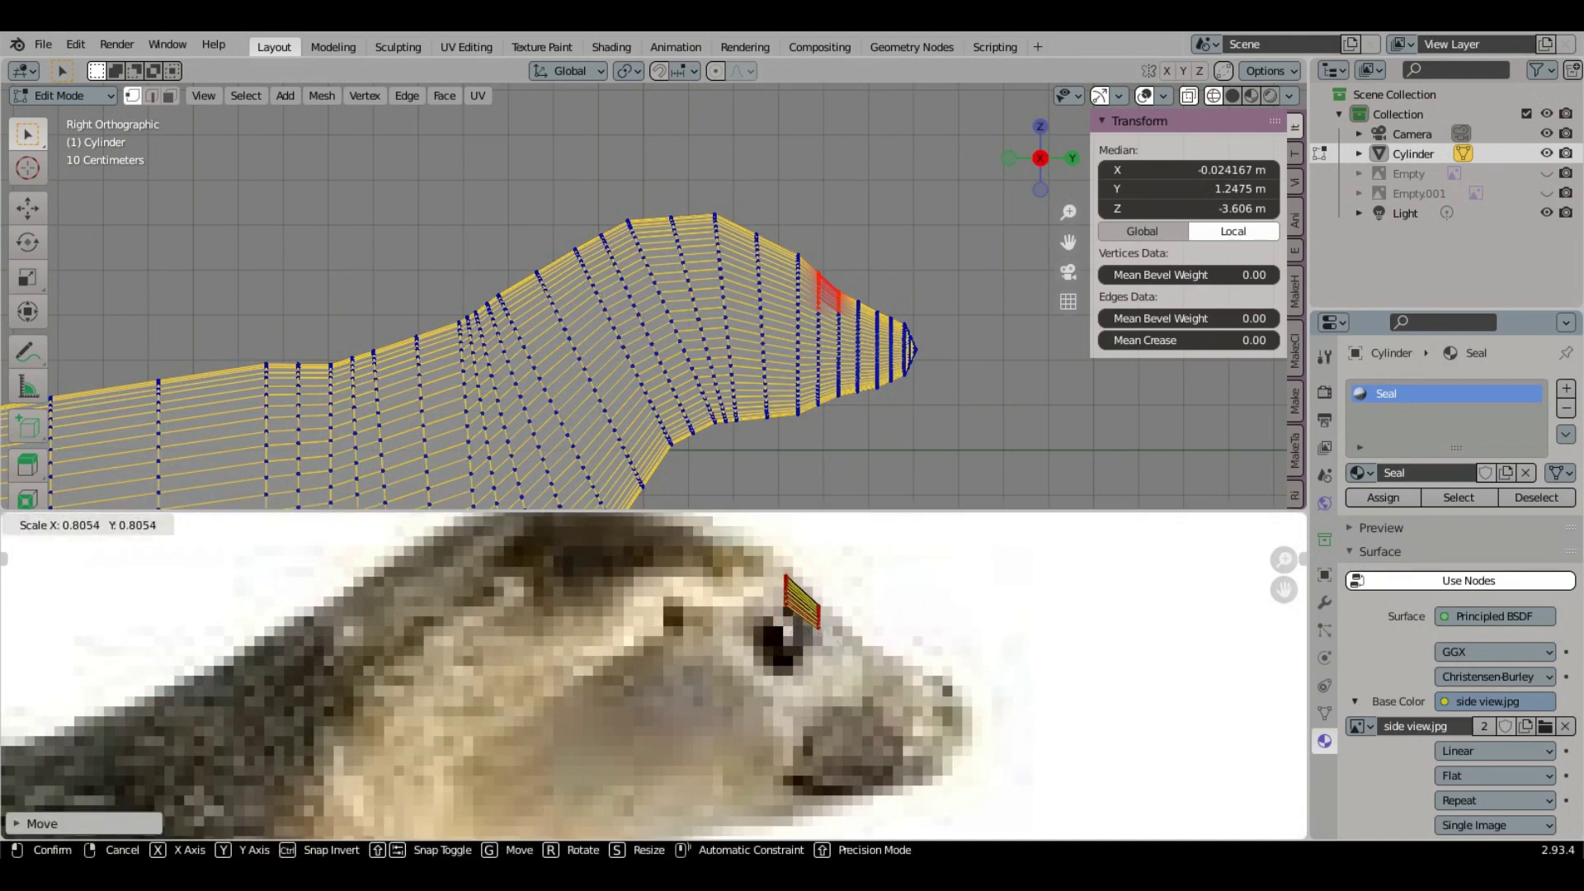
pyautogui.click(835, 646)
pyautogui.press('g')
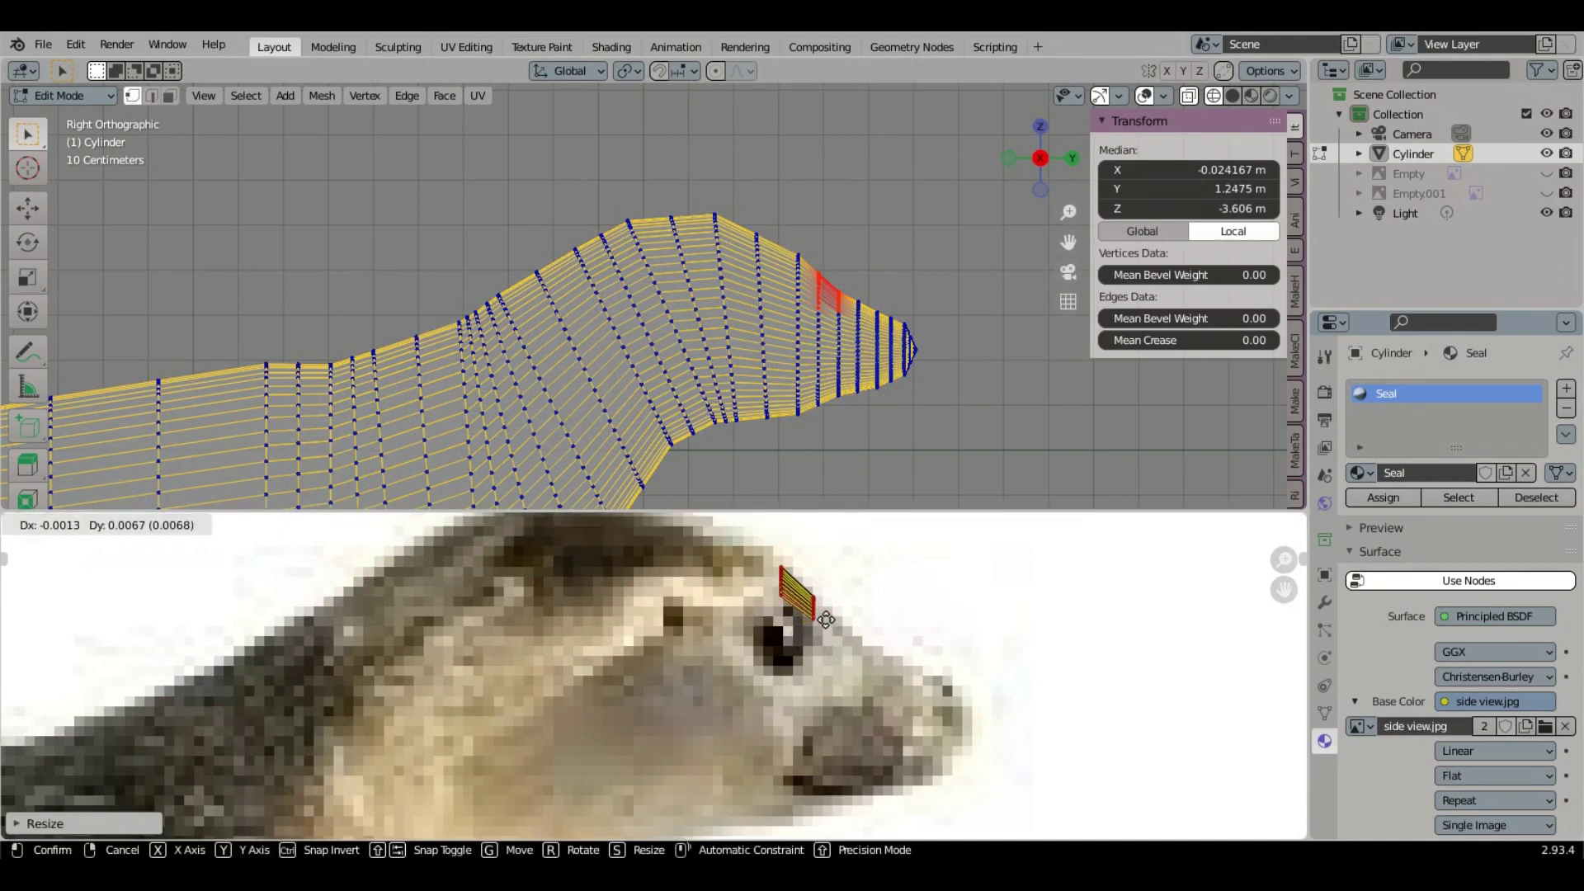
pyautogui.click(825, 619)
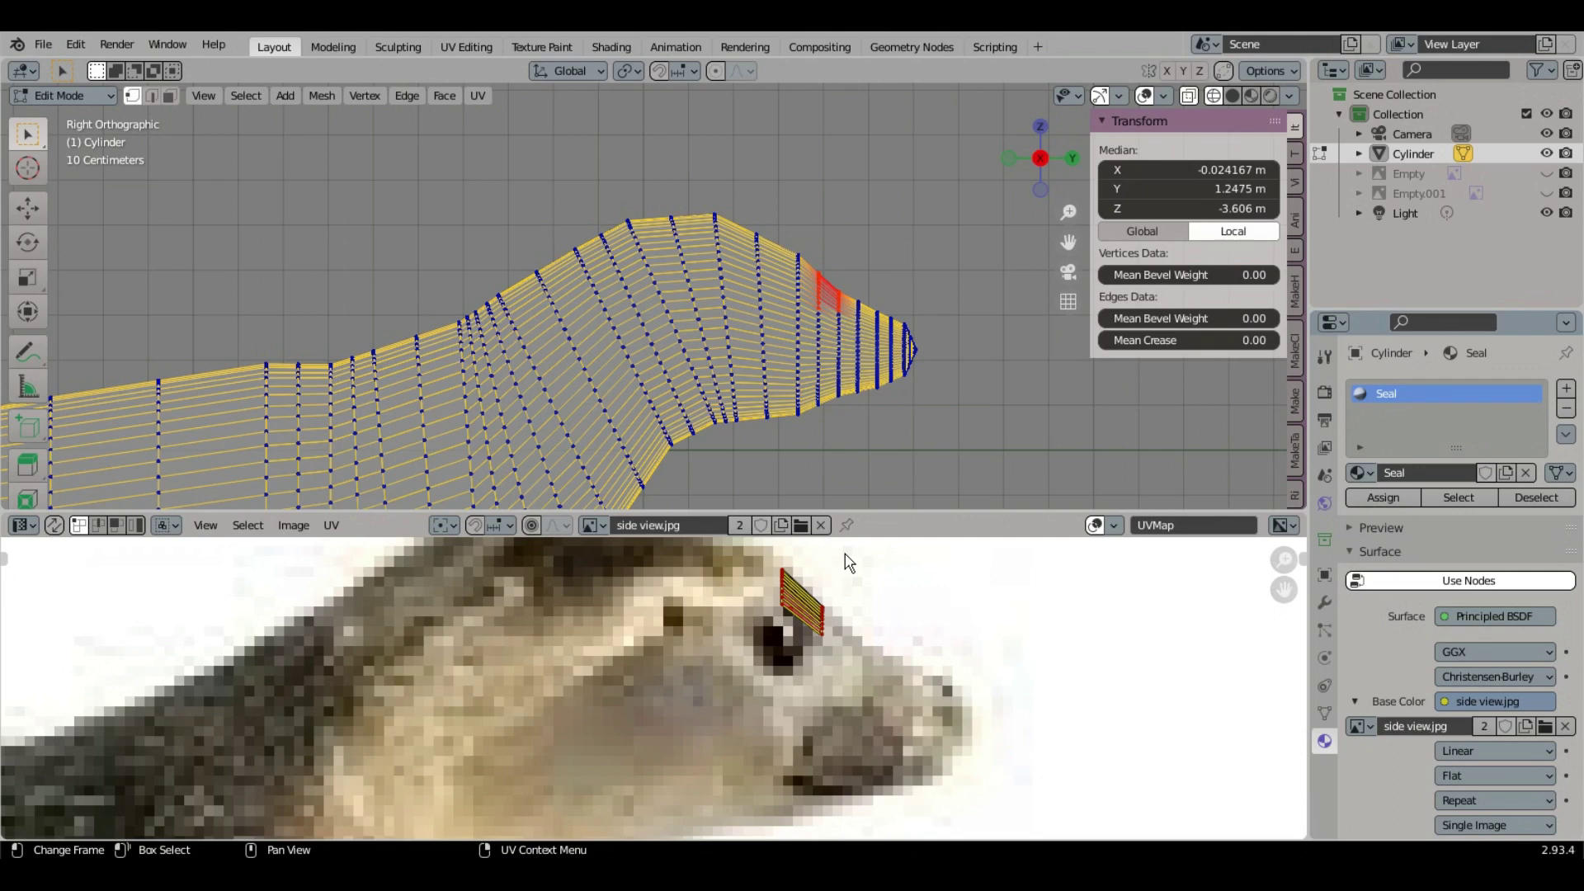
# Step: Select the whole mesh to inspect the eye patch in the UV layout, and undo the patch's UV changes
pyautogui.scroll(-3, 726, 341)
pyautogui.press('a')
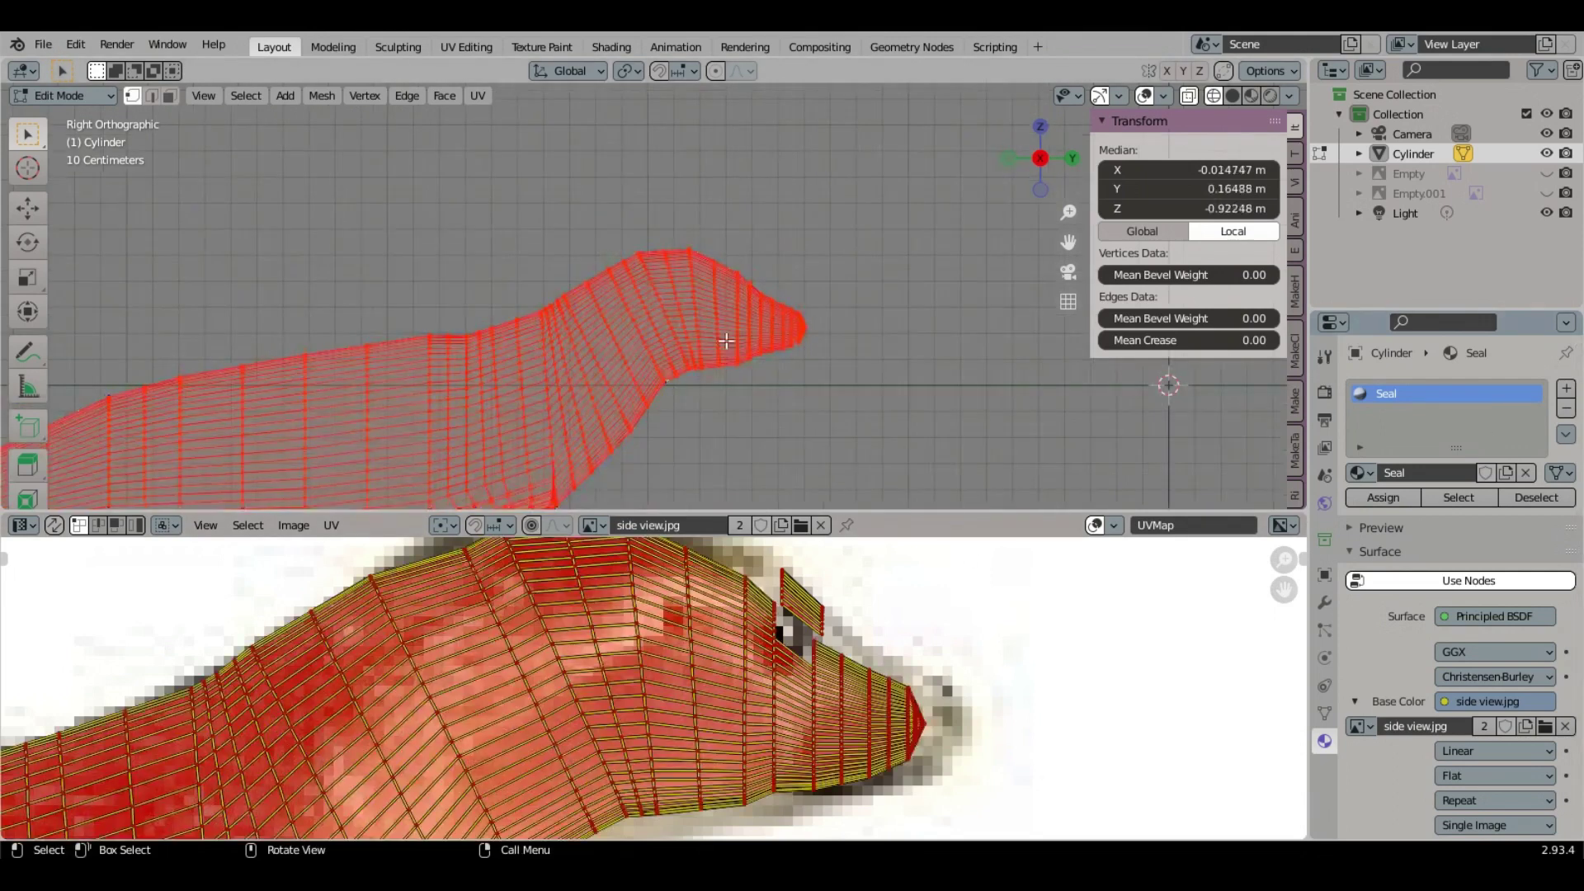
pyautogui.scroll(2, 806, 667)
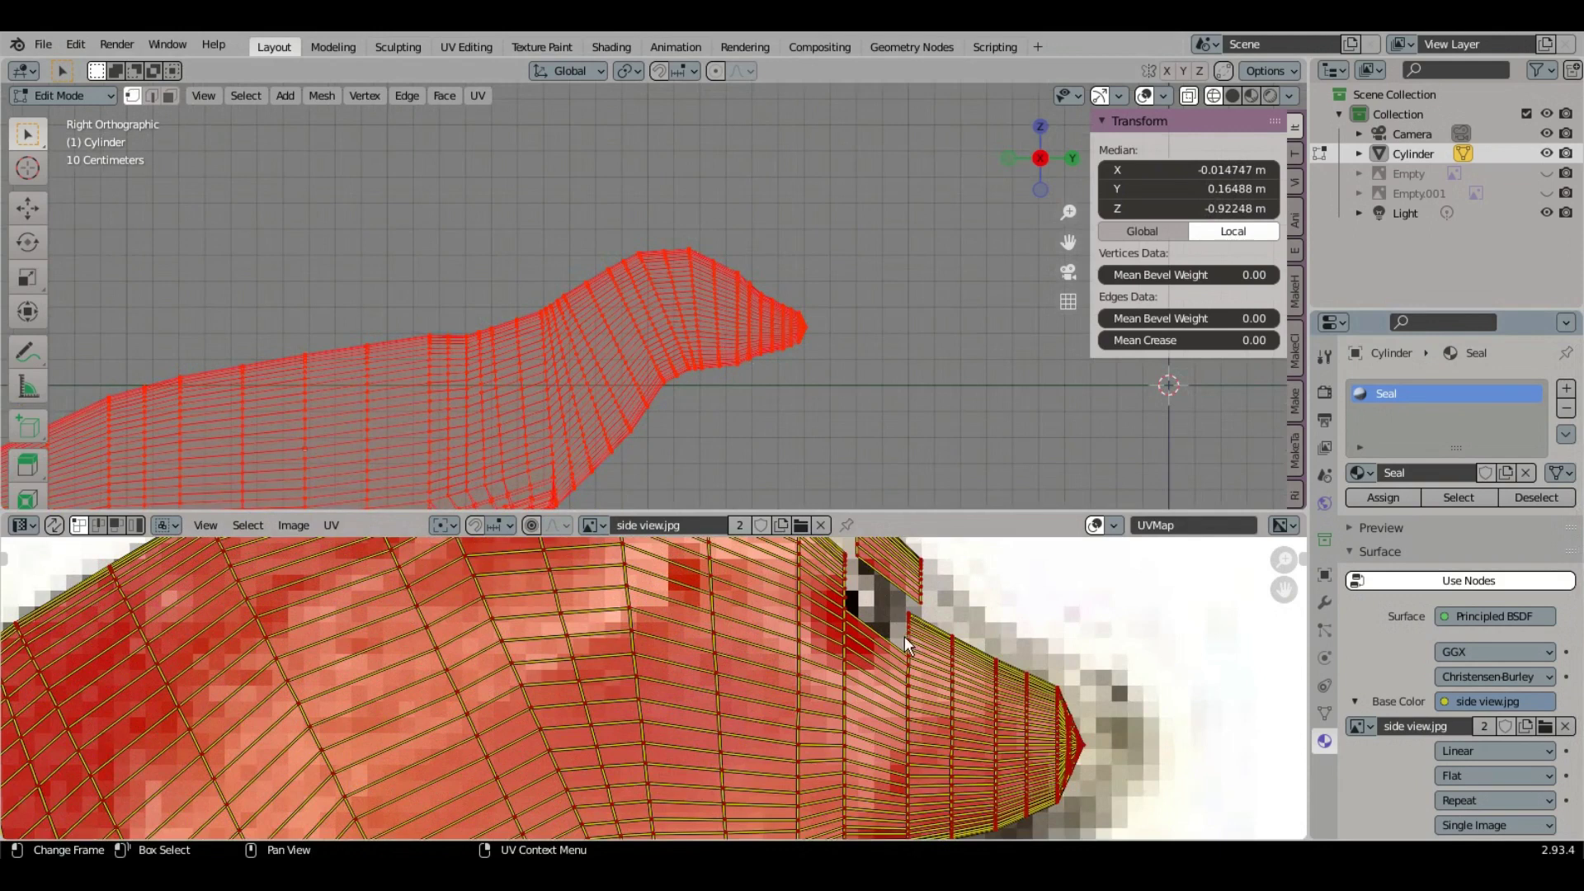
pyautogui.scroll(-3, 904, 636)
pyautogui.hotkey('ctrl', 'z')
pyautogui.hotkey('ctrl', 'z')
pyautogui.hotkey('ctrl', 'z')
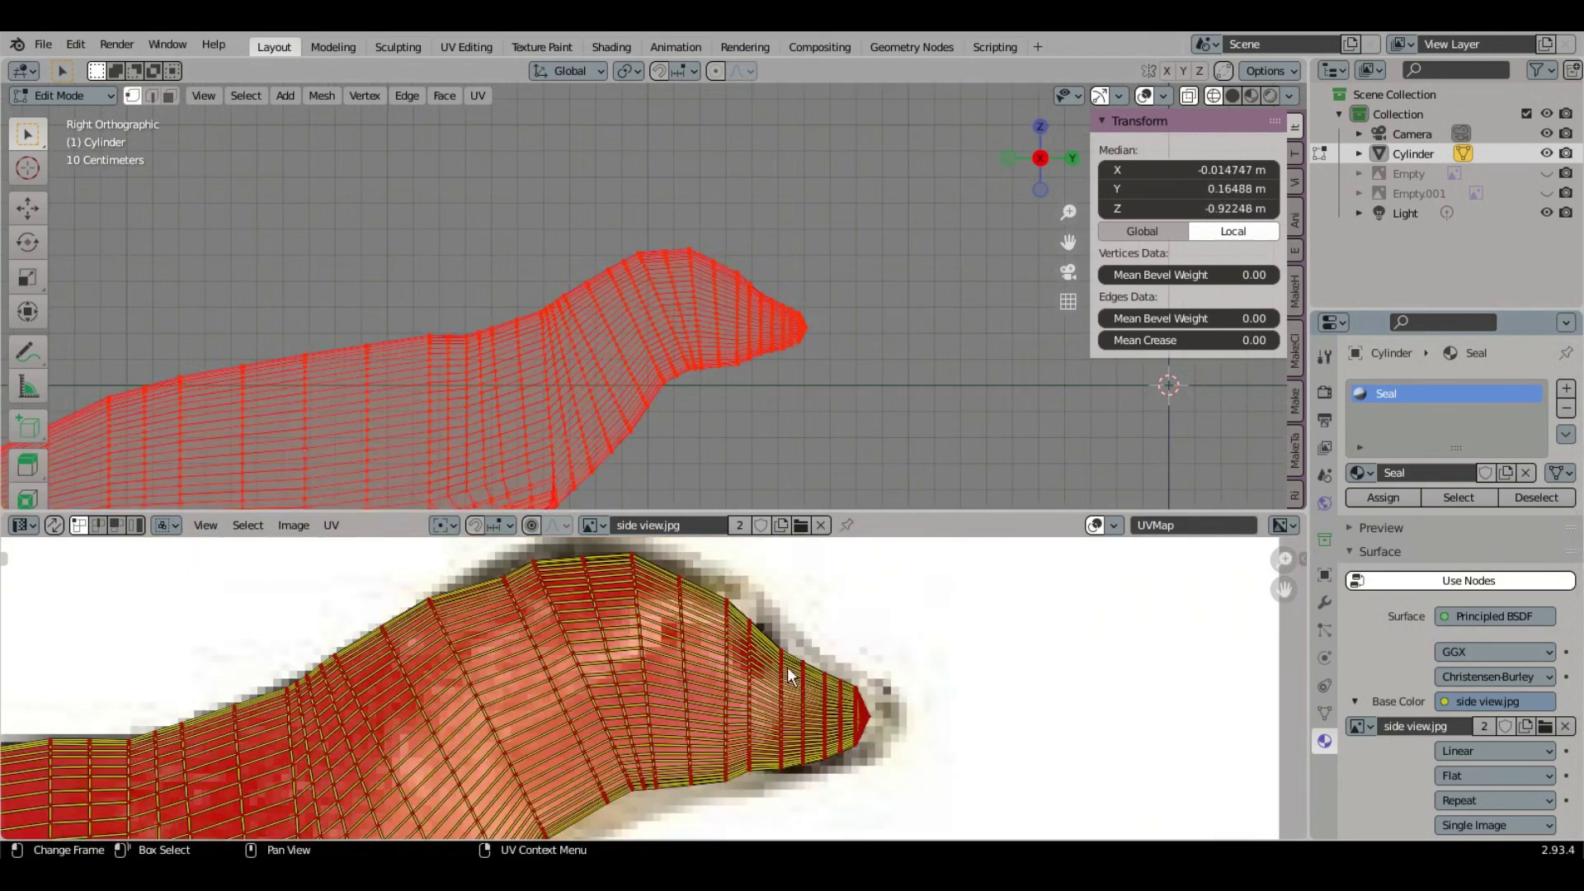
# Step: Select the outer UV points above and in front of the eye and move them up to the photographed head's outline
pyautogui.scroll(5, 790, 670)
pyautogui.scroll(-3, 870, 654)
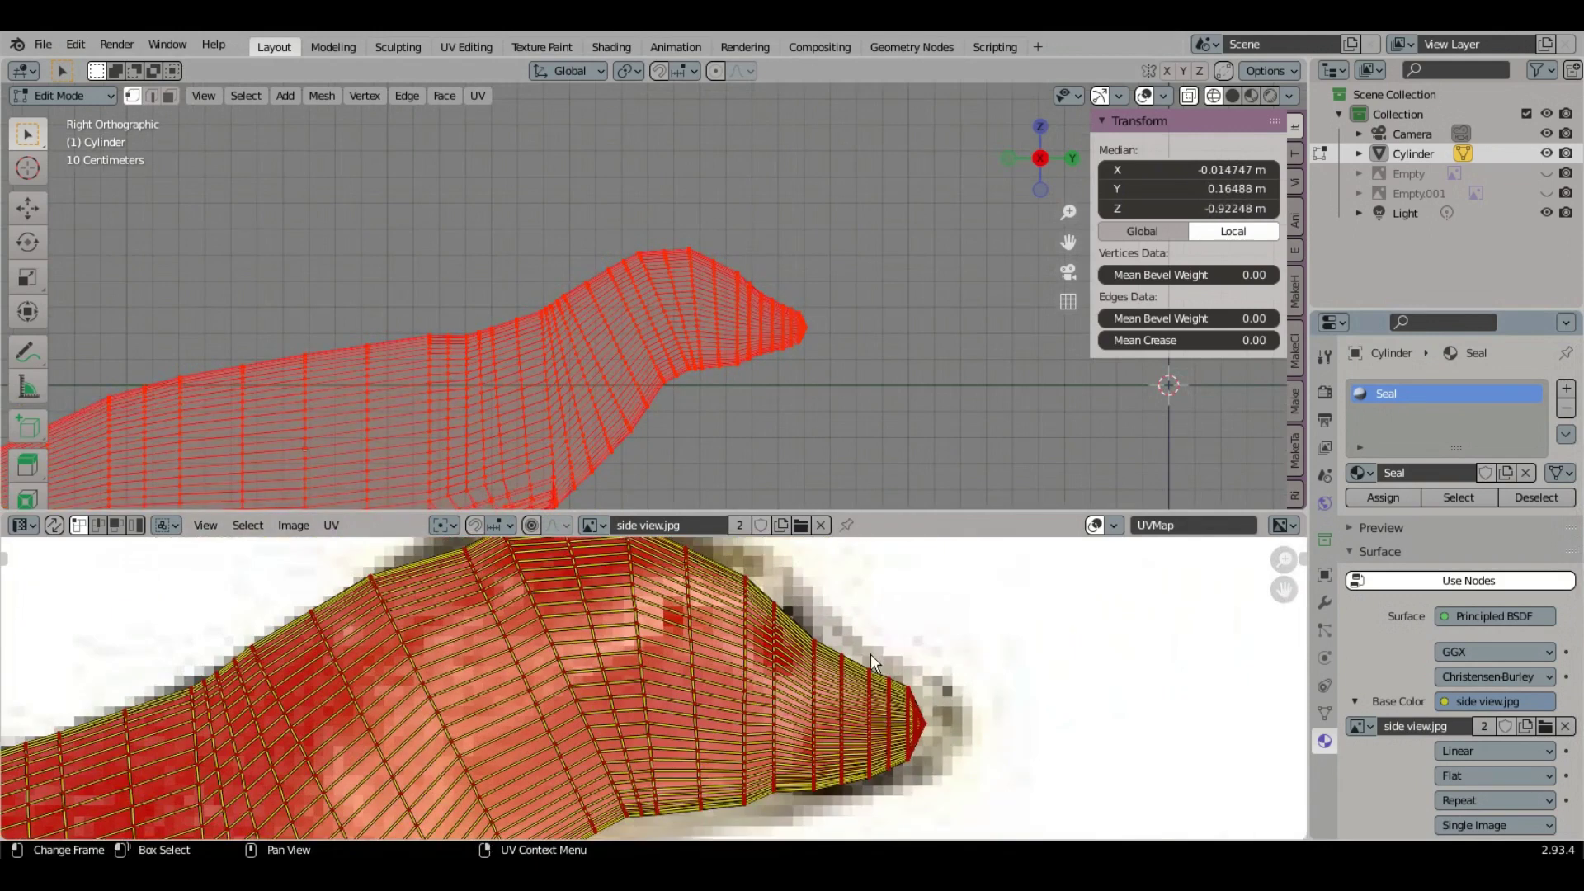
pyautogui.scroll(2, 830, 662)
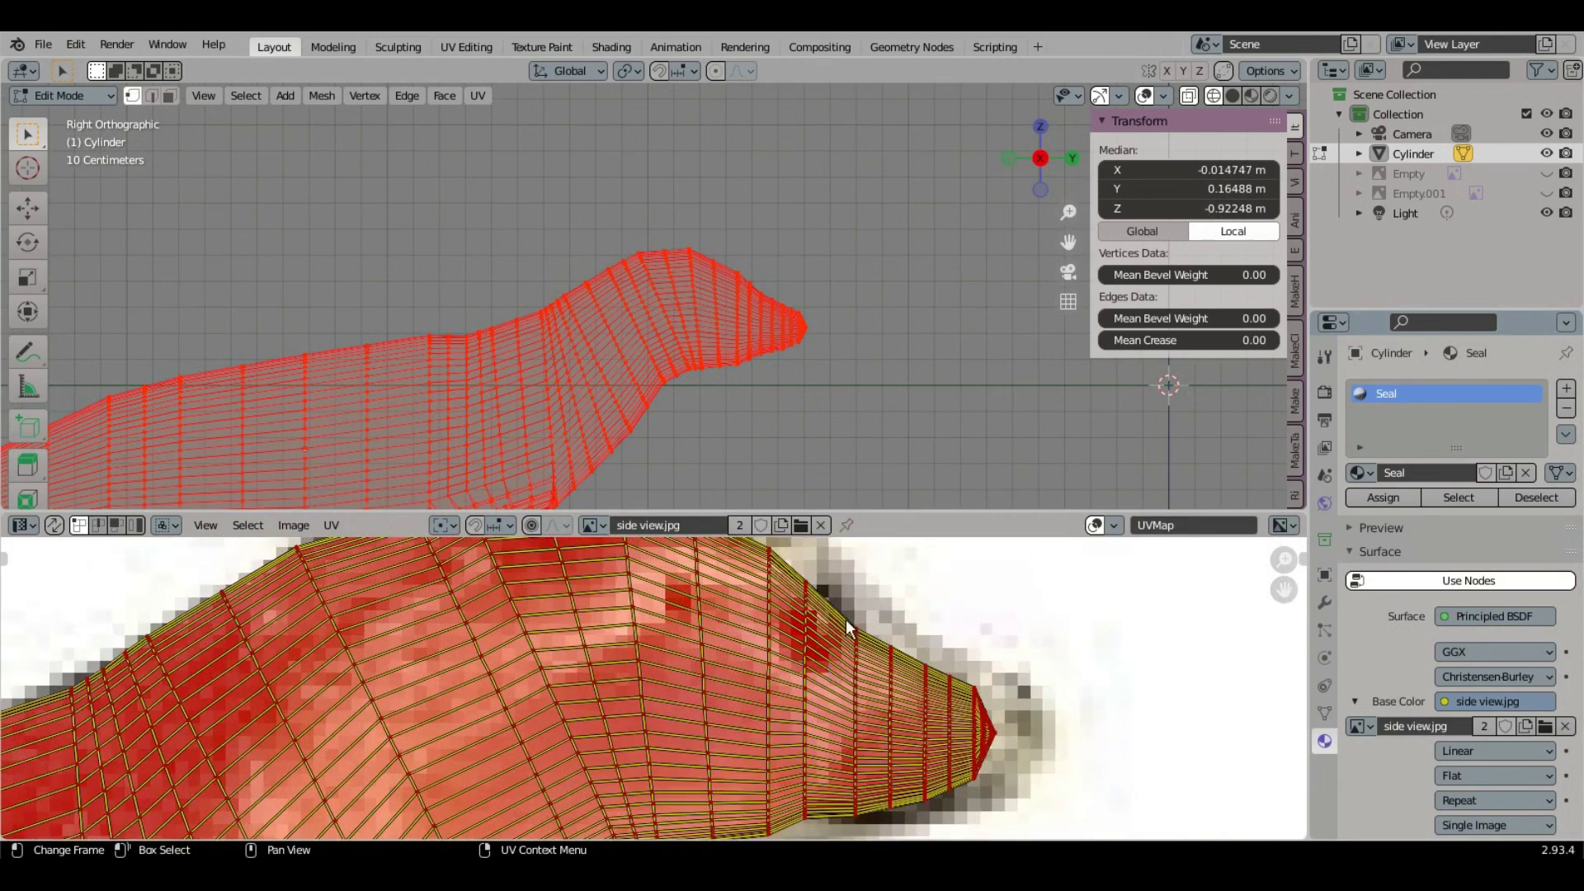
pyautogui.scroll(1, 899, 659)
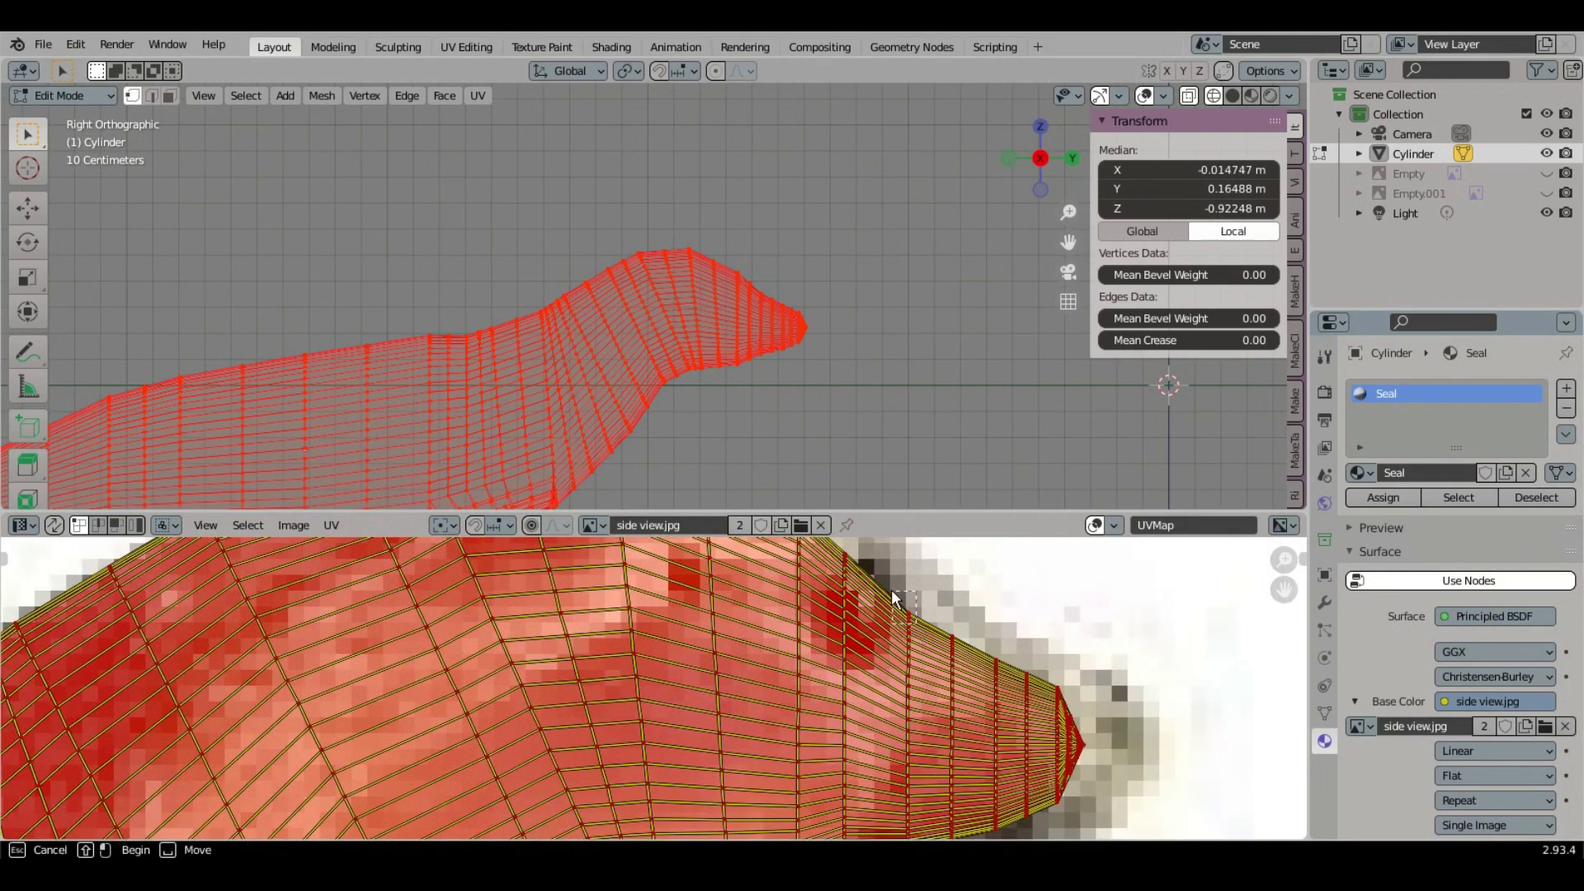
pyautogui.click(893, 592)
pyautogui.scroll(2, 893, 627)
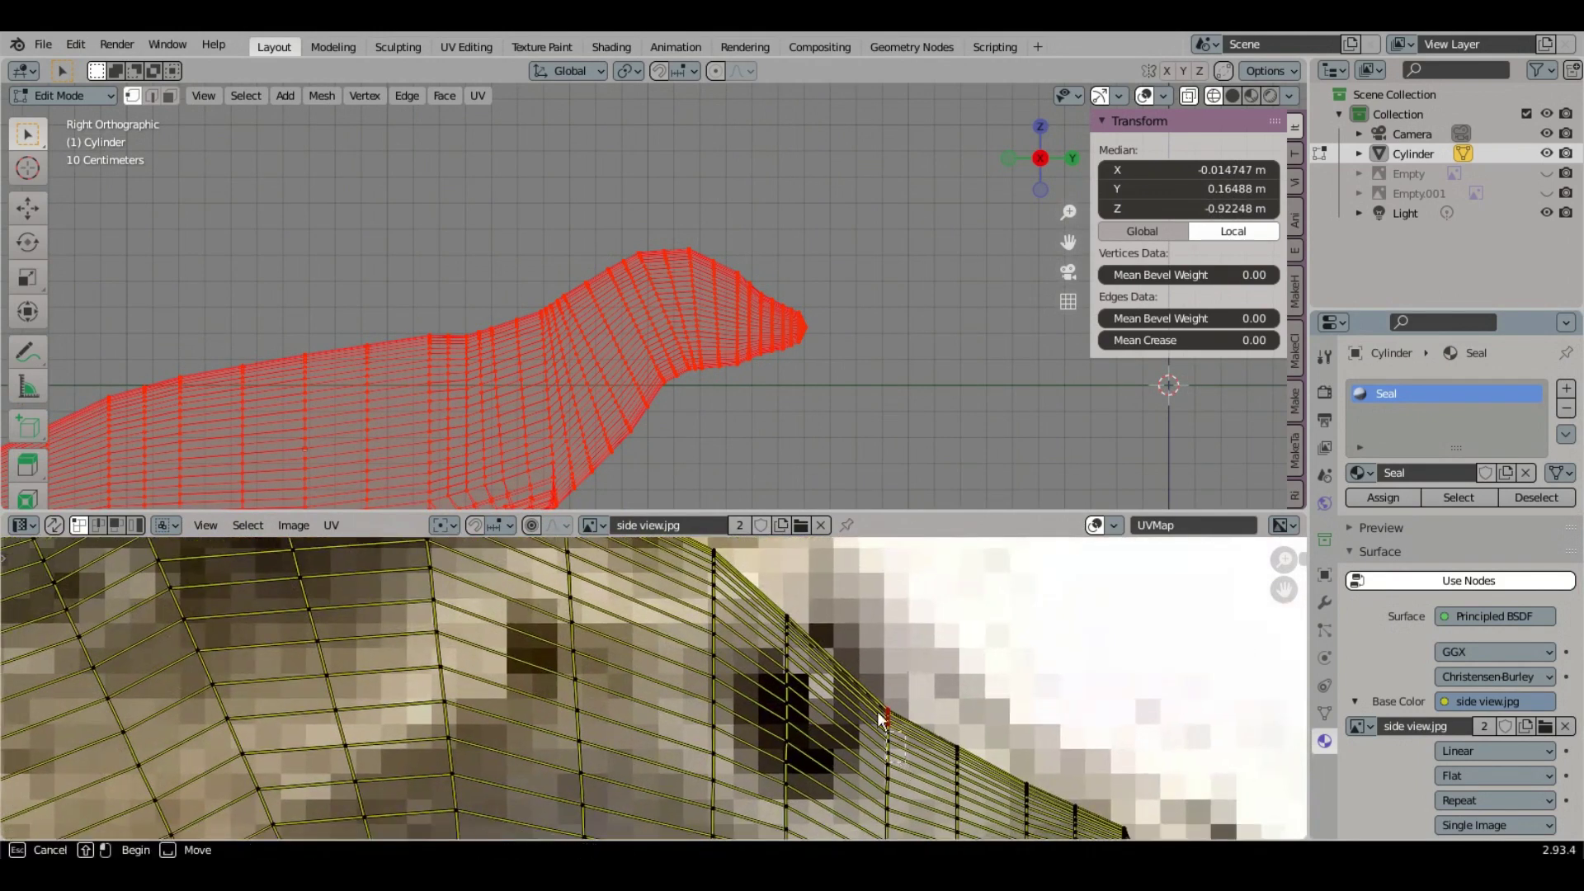
pyautogui.keyDown('shift'); pyautogui.moveTo(794, 677); pyautogui.dragTo(772, 582); pyautogui.keyUp('shift')
pyautogui.scroll(-1, 823, 662)
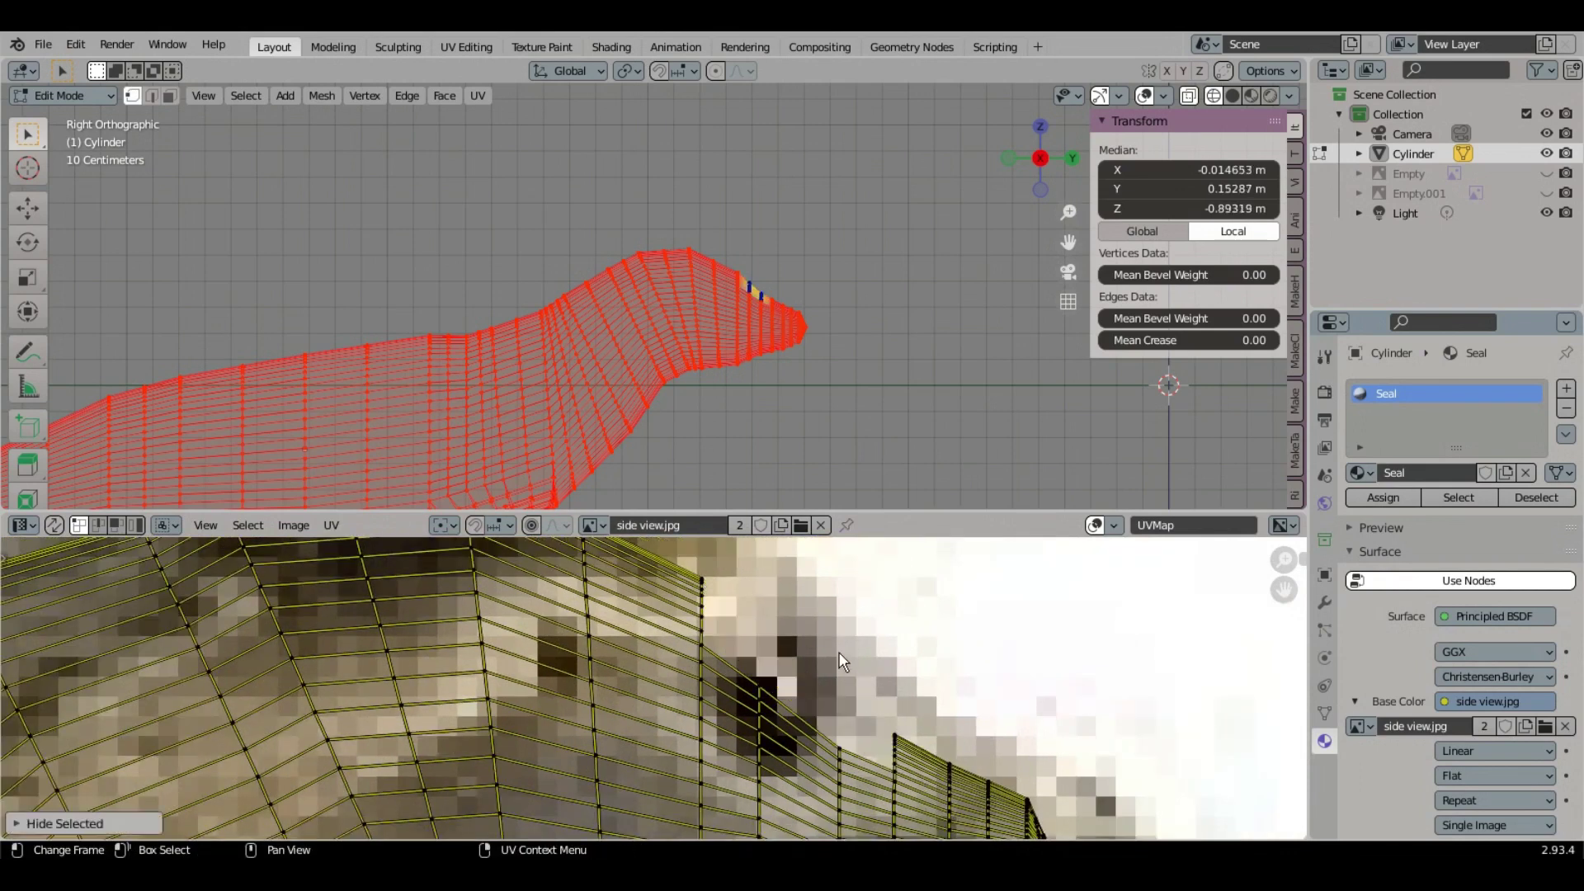
pyautogui.press('g')
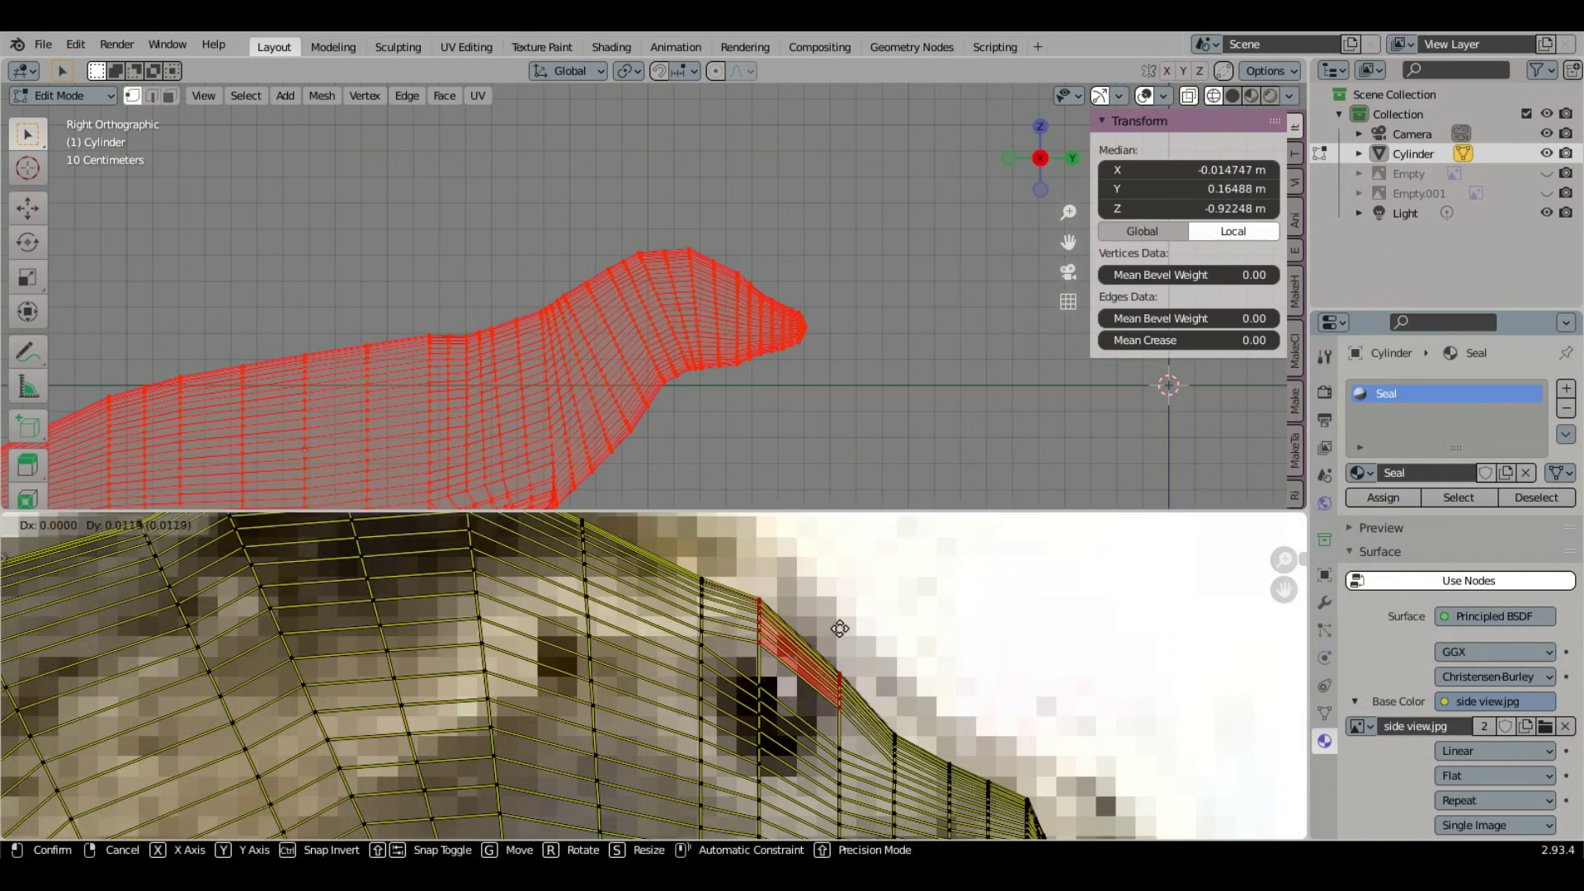
pyautogui.click(720, 661)
# Step: Move the top UV points of the column just behind the eye up and slightly back along the photographed forehead
pyautogui.keyDown('alt'); pyautogui.click(701, 615); pyautogui.keyUp('alt')
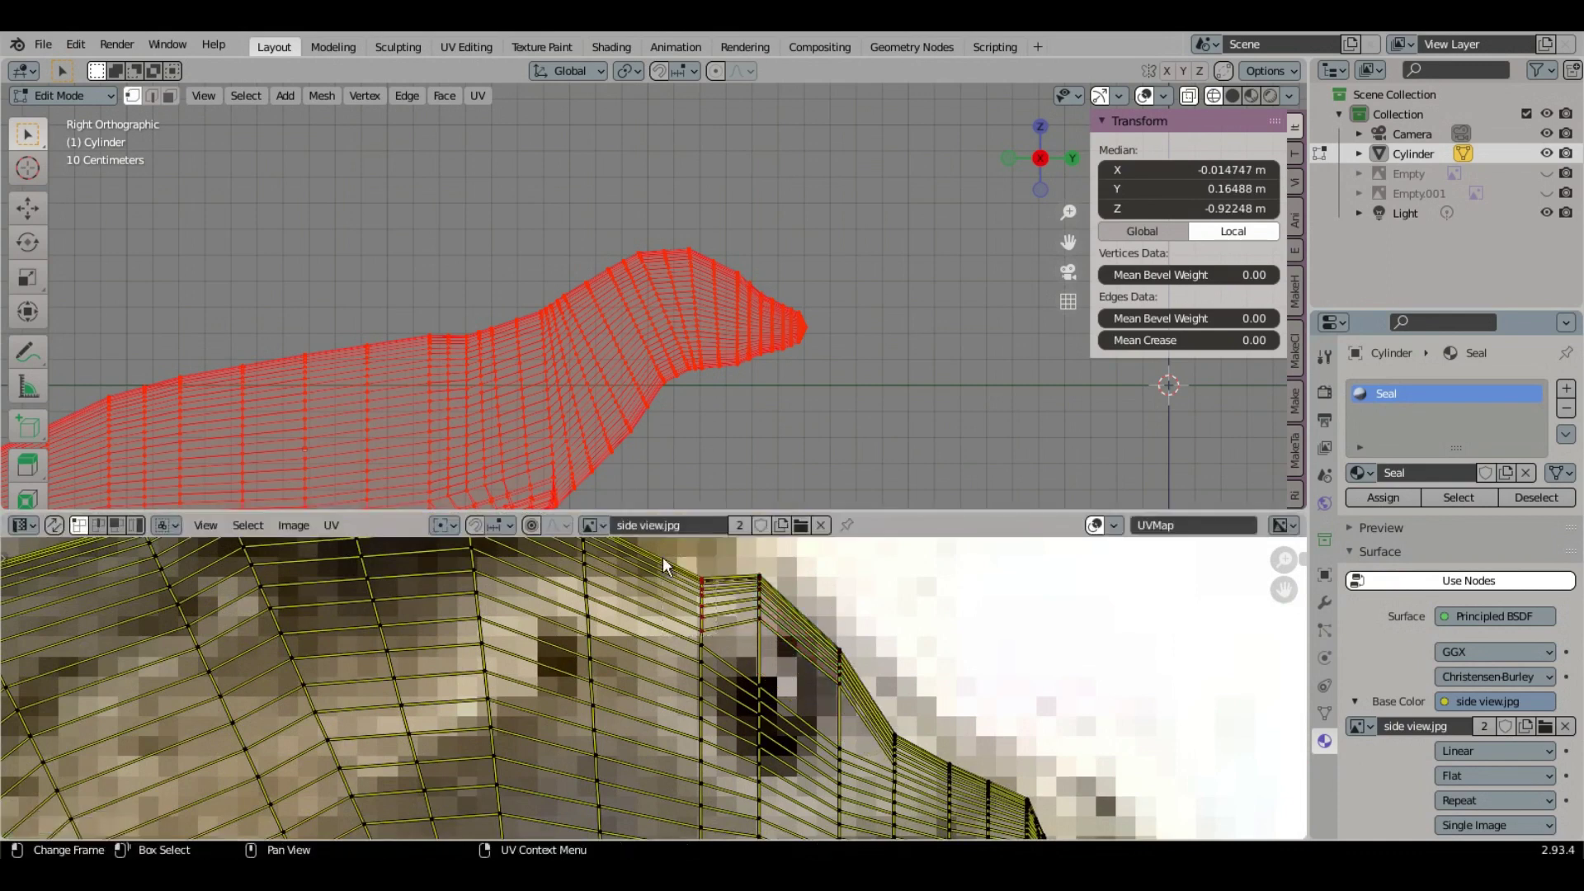
pyautogui.press('g')
pyautogui.click(703, 597)
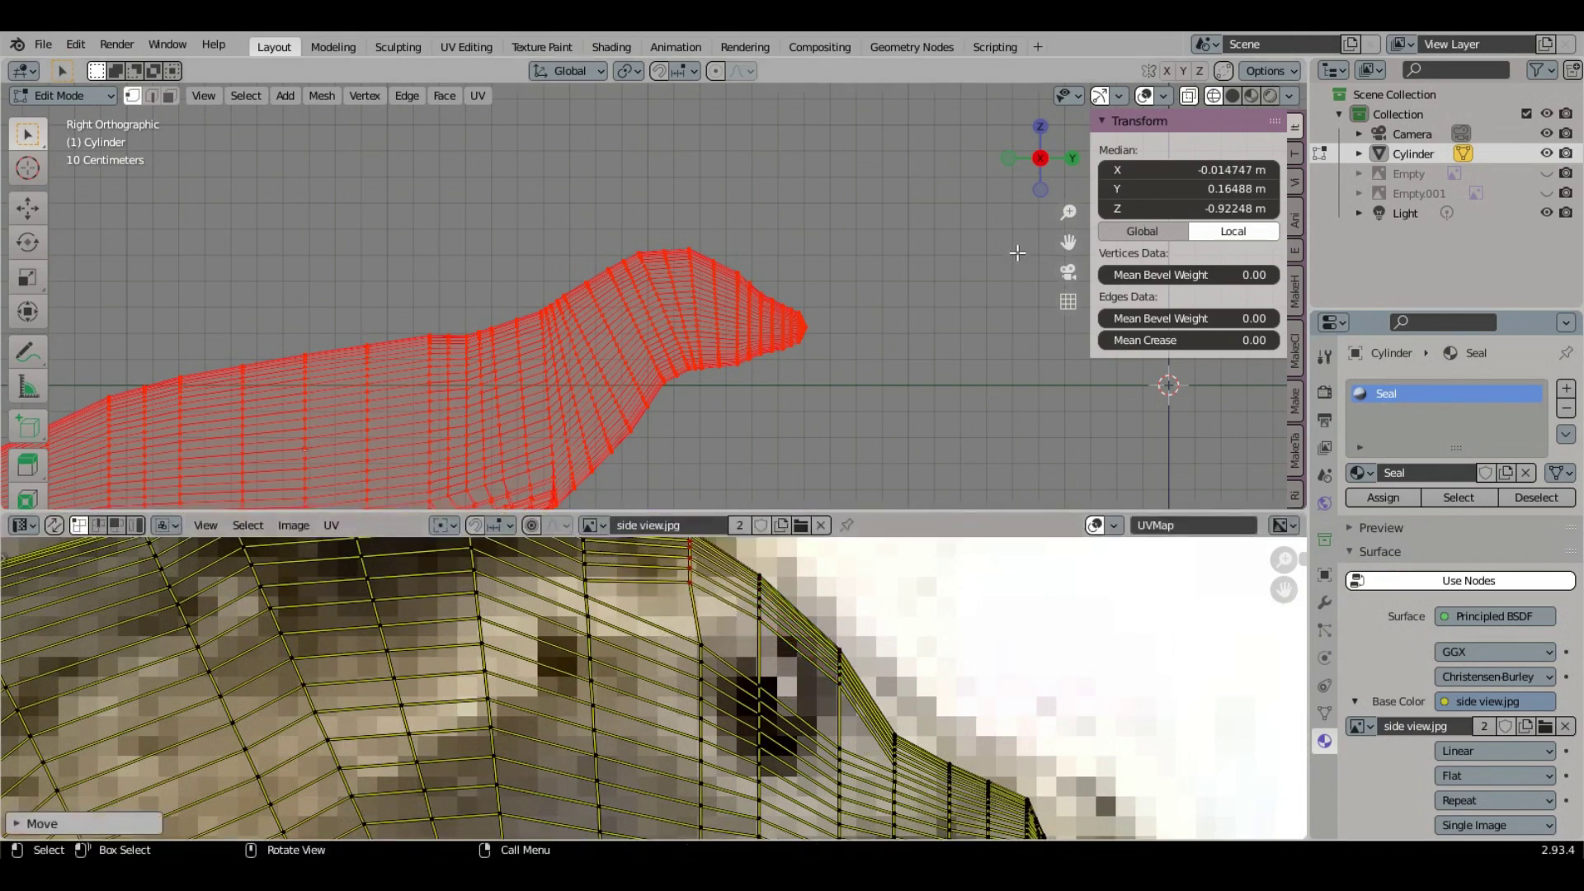
# Step: Examine the textured face from the front in Object Mode with Material Preview shading
pyautogui.click(1250, 95)
pyautogui.moveTo(749, 345); pyautogui.dragTo(541, 386, button='middle')
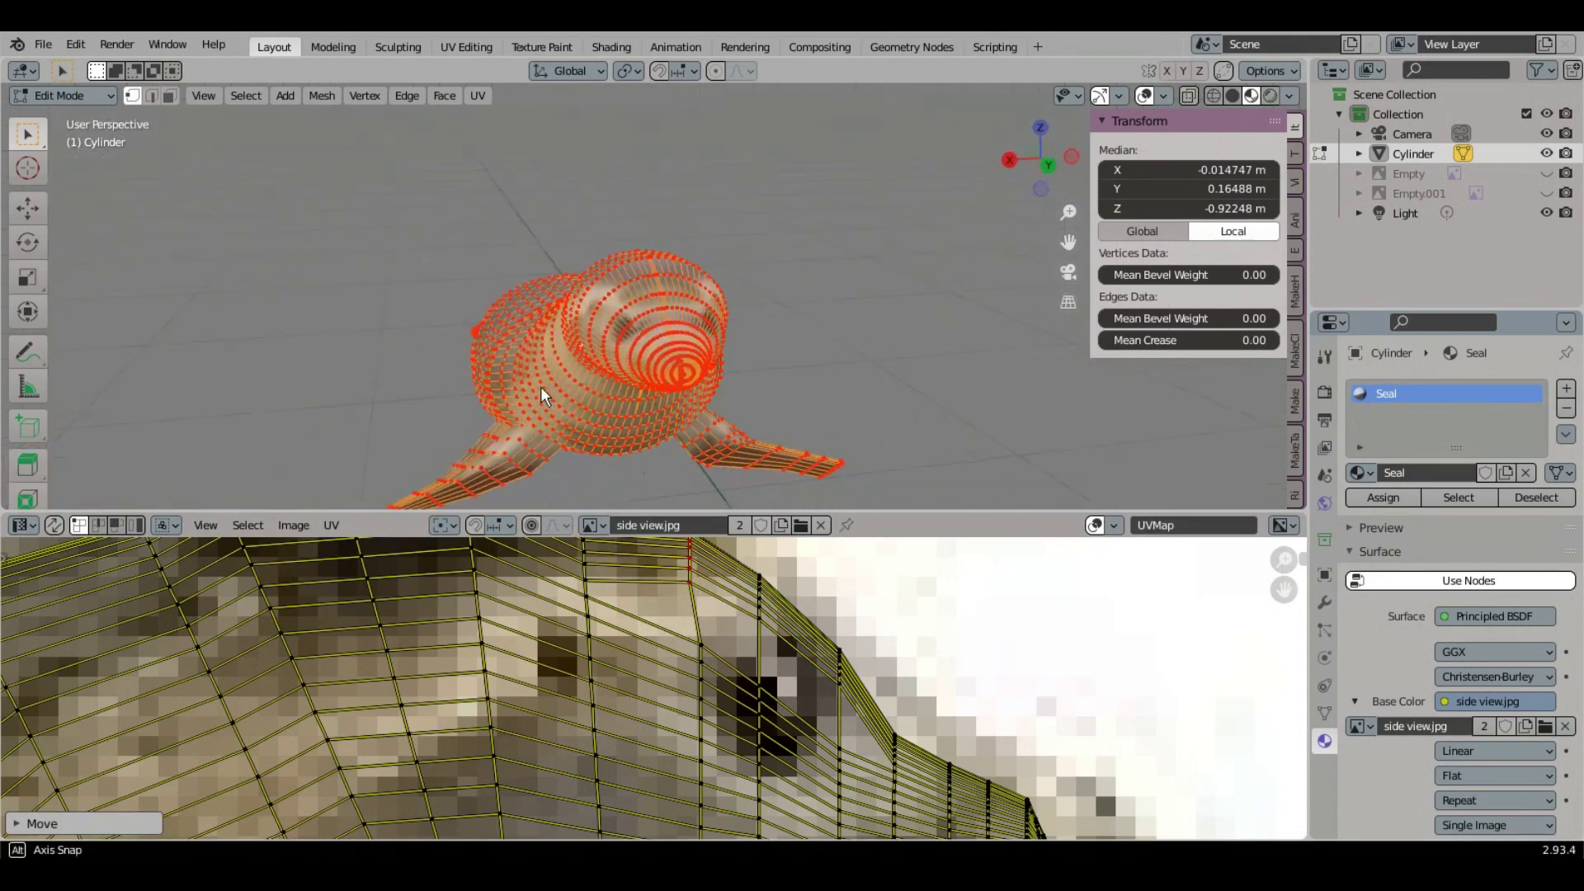
pyautogui.click(63, 97)
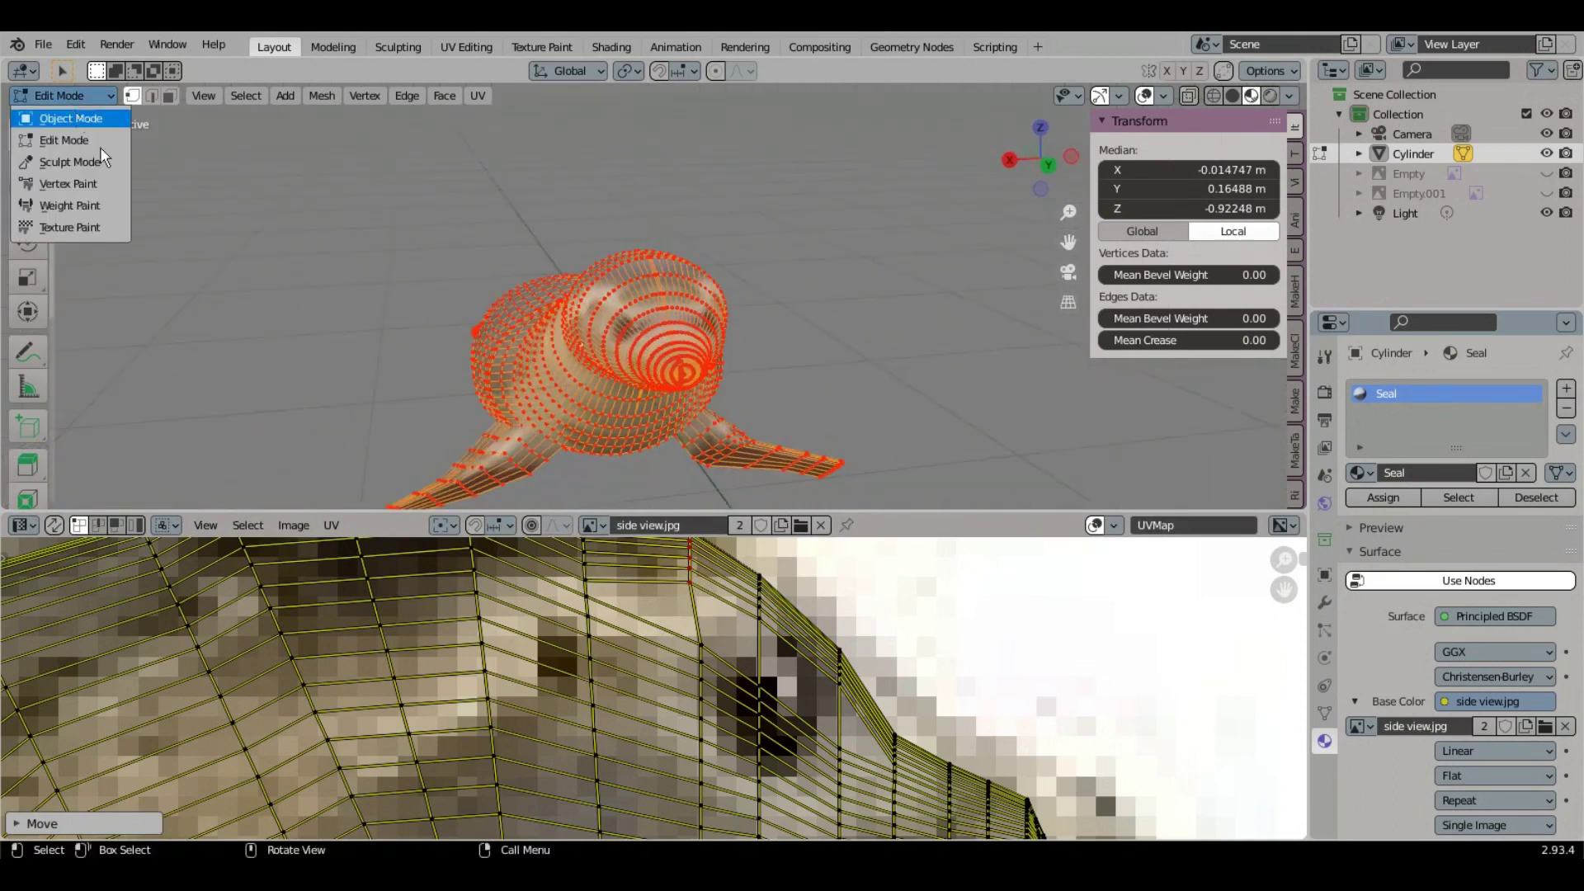
pyautogui.click(58, 114)
pyautogui.moveTo(629, 357); pyautogui.dragTo(696, 368, button='middle')
# Step: Return to Edit Mode and nudge the UV points within and just in front of the photographed eye slightly forward
pyautogui.press('Tab')
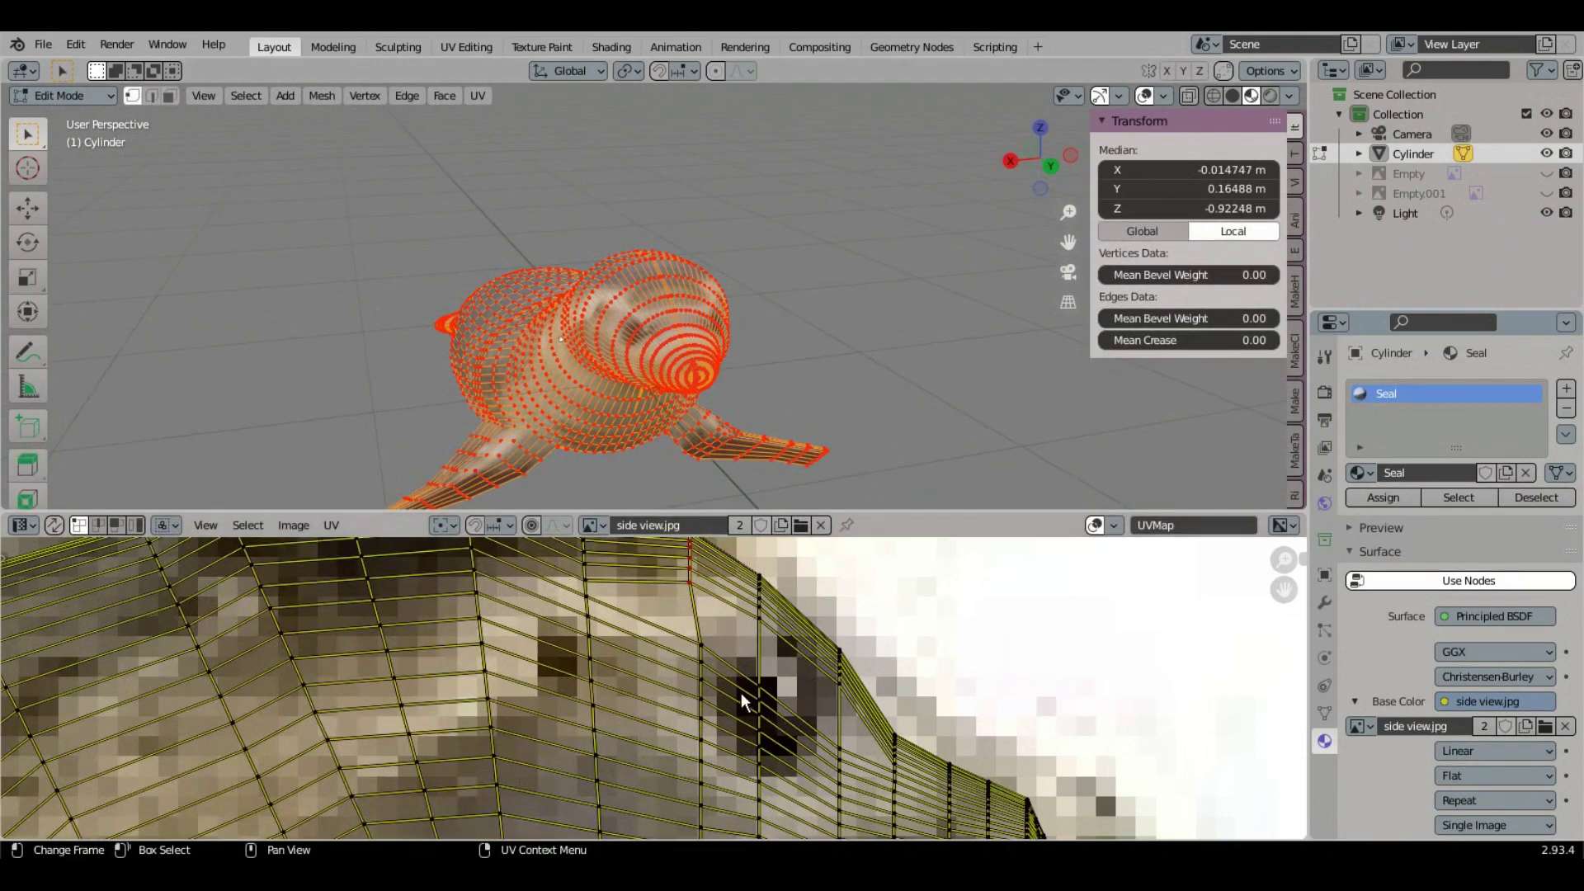
pyautogui.scroll(5, 660, 396)
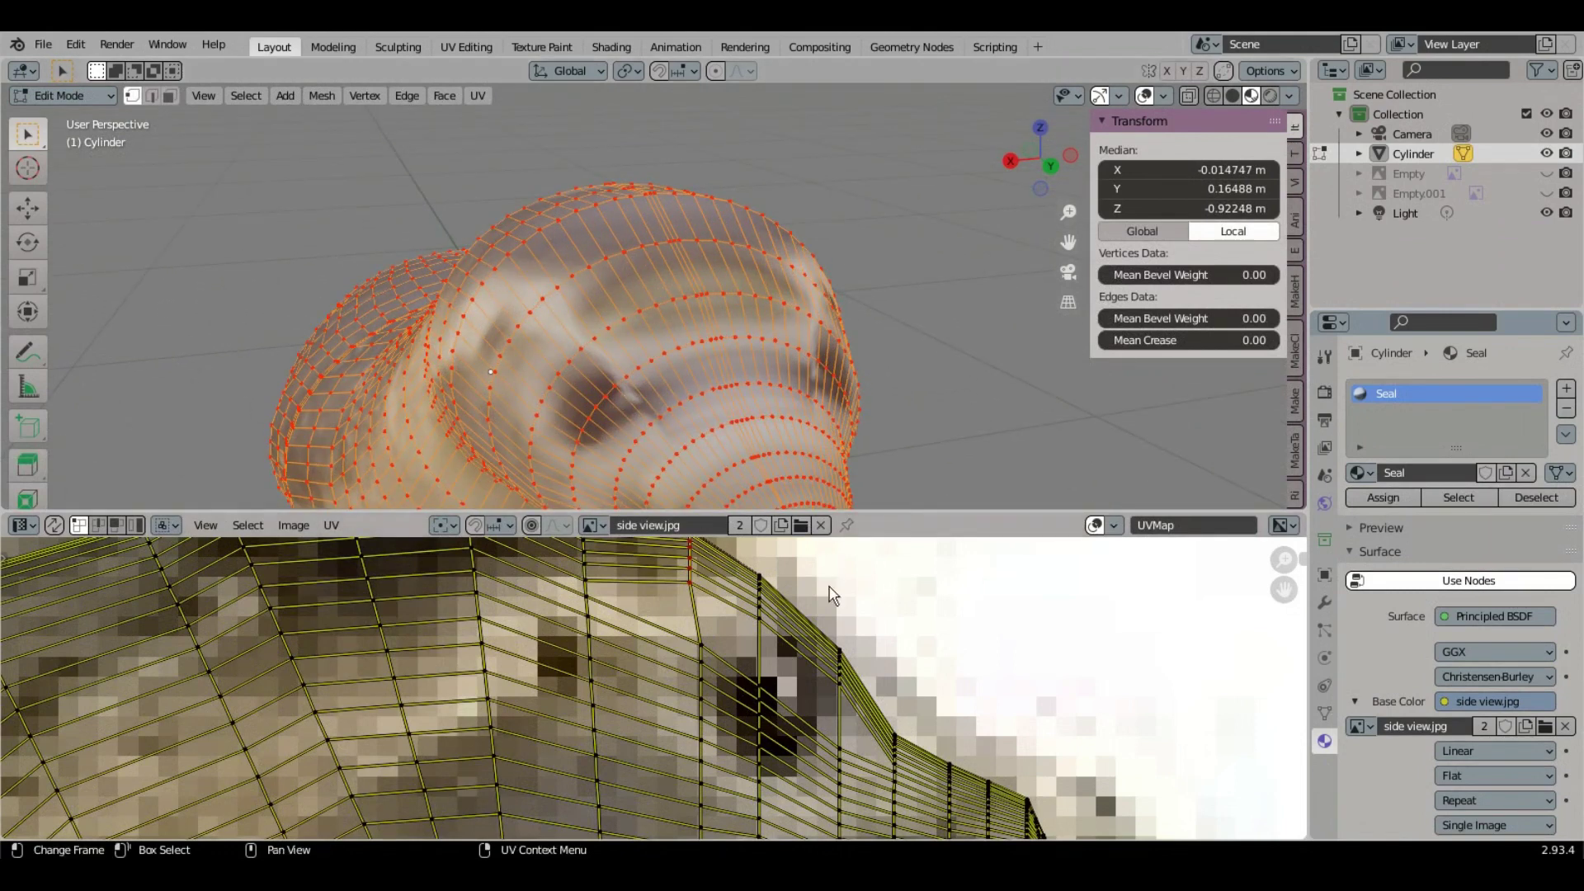
pyautogui.press('a')
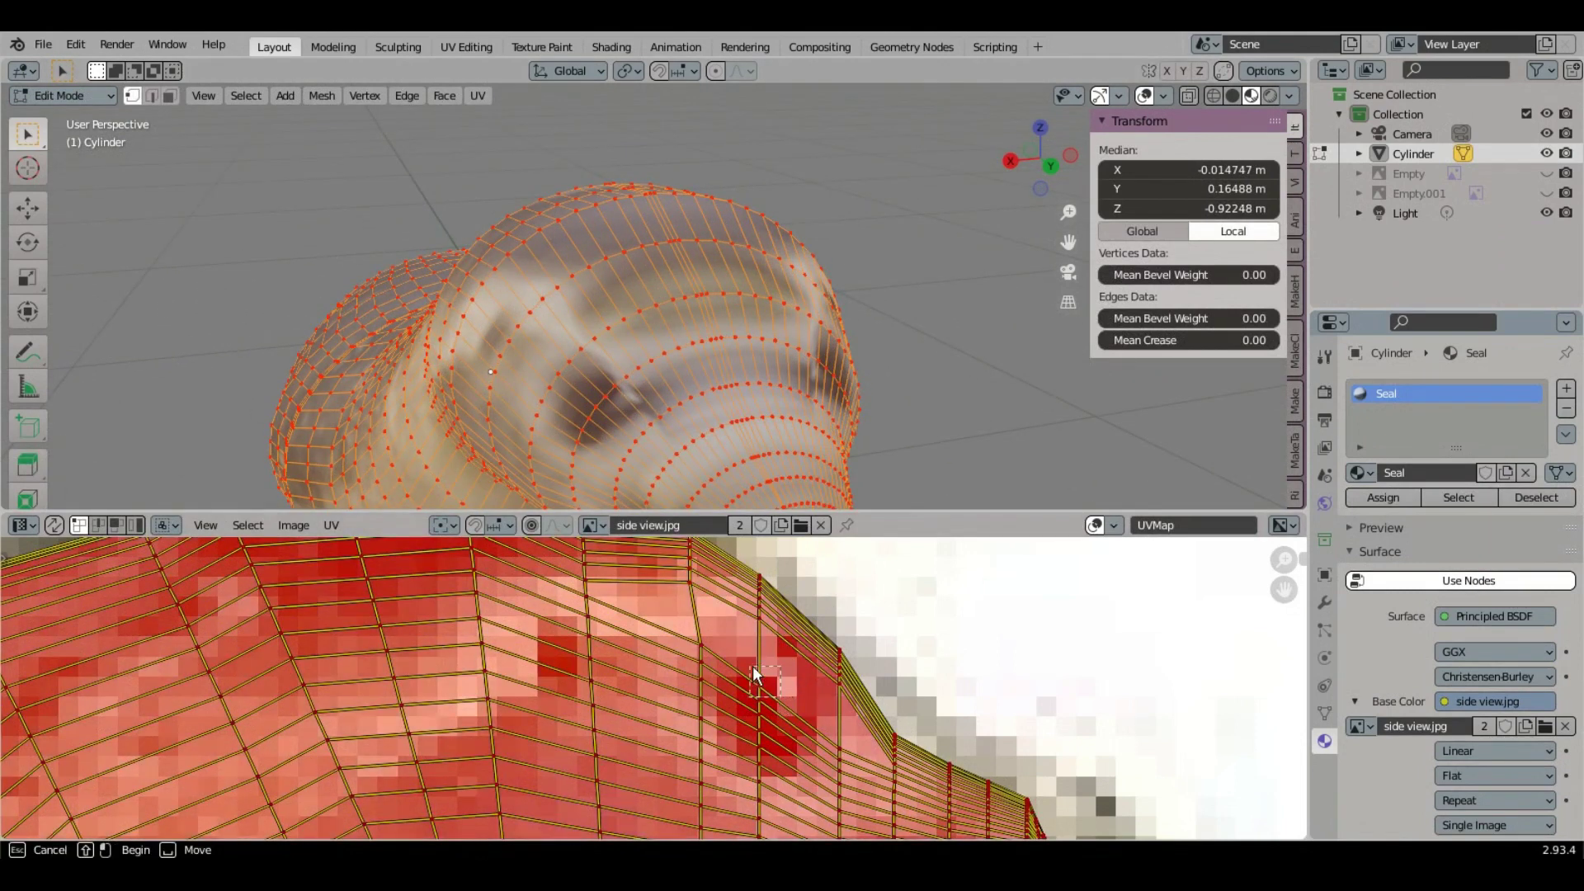
pyautogui.hotkey('alt', 'a')
pyautogui.moveTo(773, 690)
pyautogui.mouseDown()
pyautogui.moveTo(785, 684)
pyautogui.moveTo(761, 679)
pyautogui.mouseUp()
pyautogui.moveTo(854, 759)
pyautogui.mouseDown()
pyautogui.moveTo(832, 722)
pyautogui.moveTo(871, 741)
pyautogui.moveTo(860, 766)
pyautogui.mouseUp()
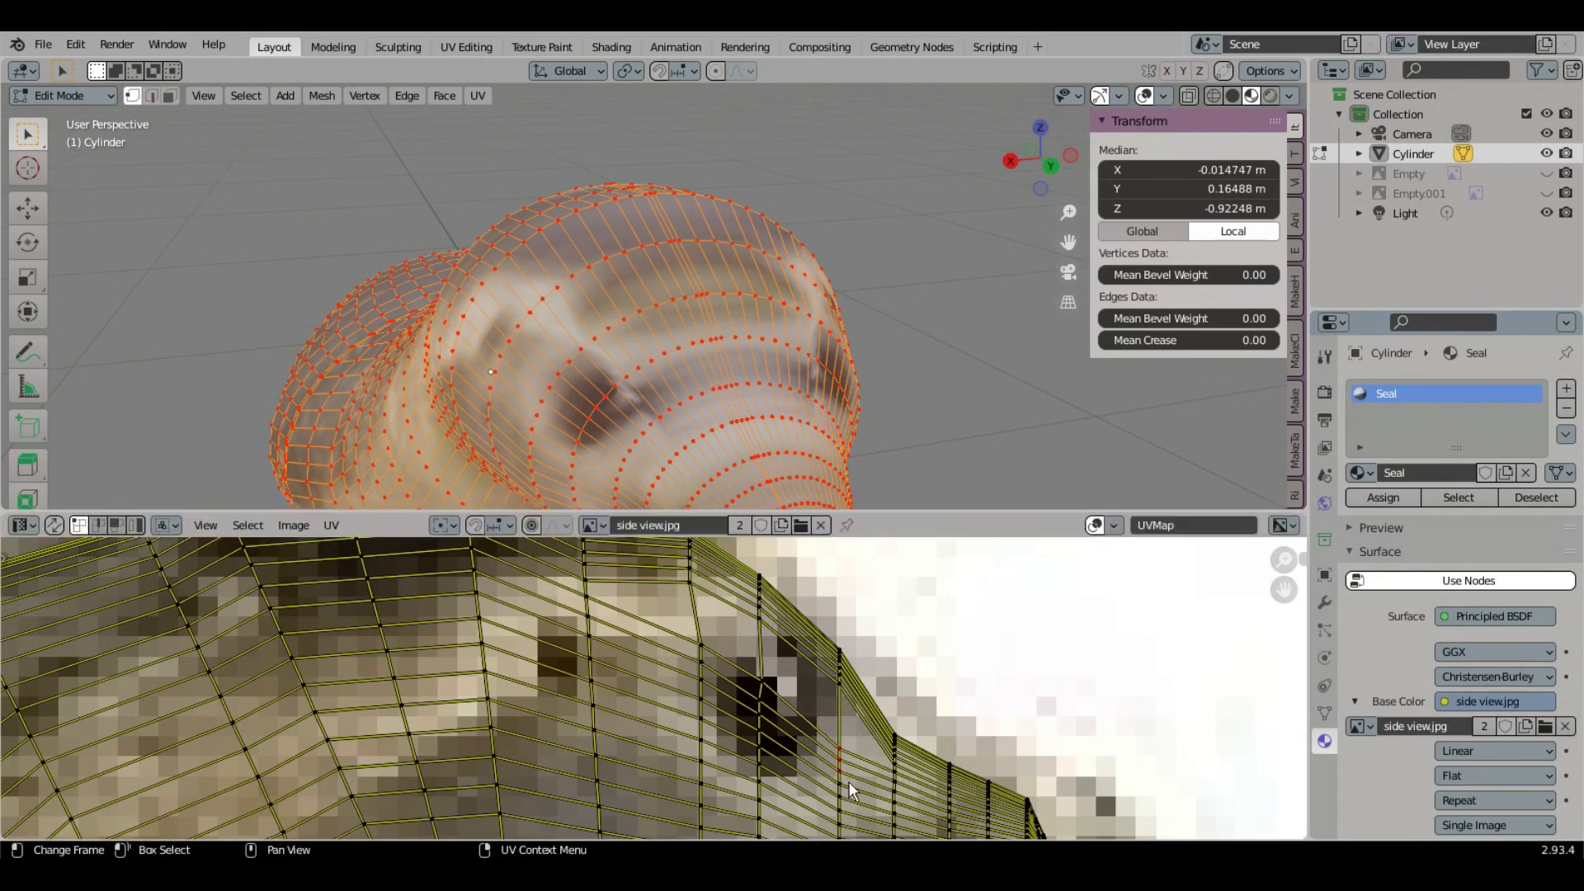
pyautogui.moveTo(852, 781)
pyautogui.mouseDown()
pyautogui.moveTo(832, 771)
pyautogui.moveTo(859, 772)
pyautogui.mouseUp()
pyautogui.scroll(-5, 769, 165)
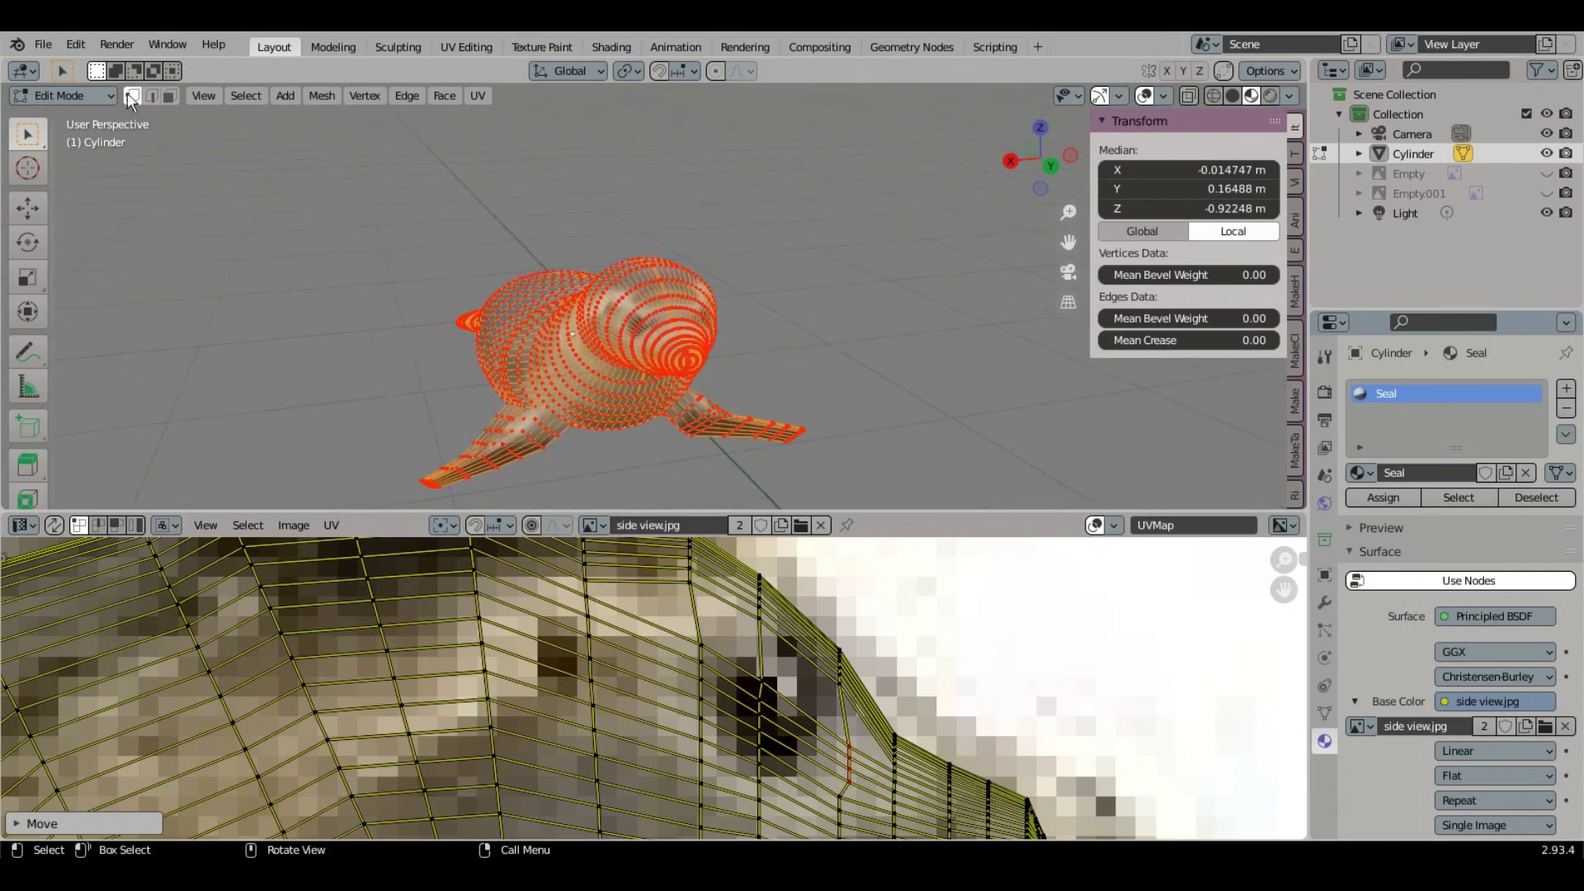
# Step: Switch the seal back to Object Mode, review its texture from the front side and enlarge the 3D viewport
pyautogui.click(74, 94)
pyautogui.click(113, 118)
pyautogui.moveTo(847, 304); pyautogui.dragTo(878, 275, button='middle')
pyautogui.scroll(-1, 680, 381)
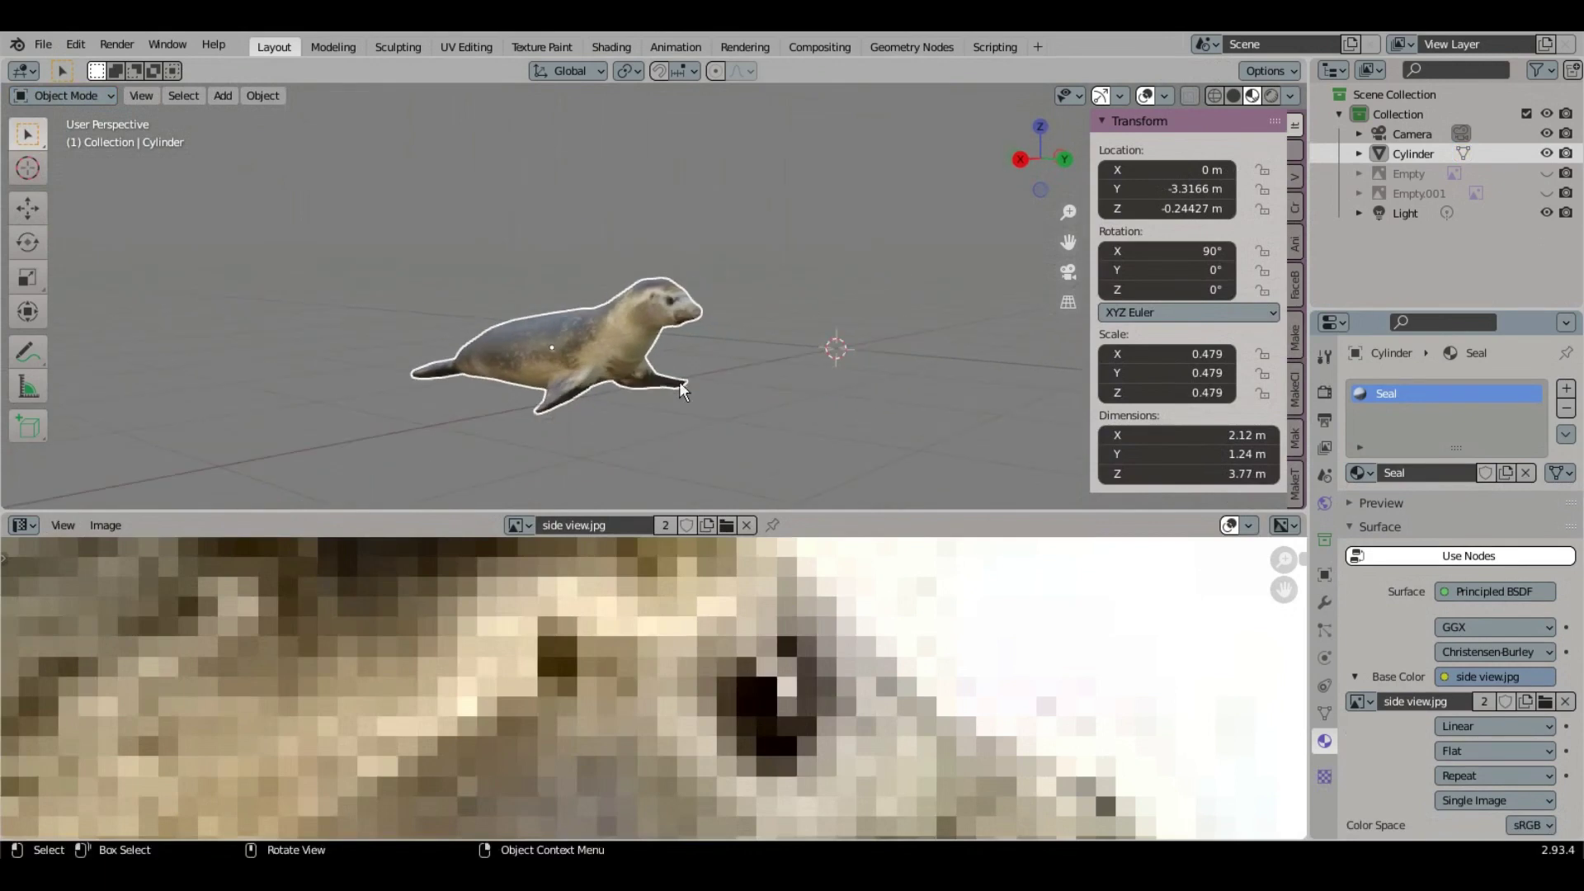
pyautogui.scroll(3, 612, 385)
pyautogui.moveTo(810, 516); pyautogui.dragTo(831, 615)
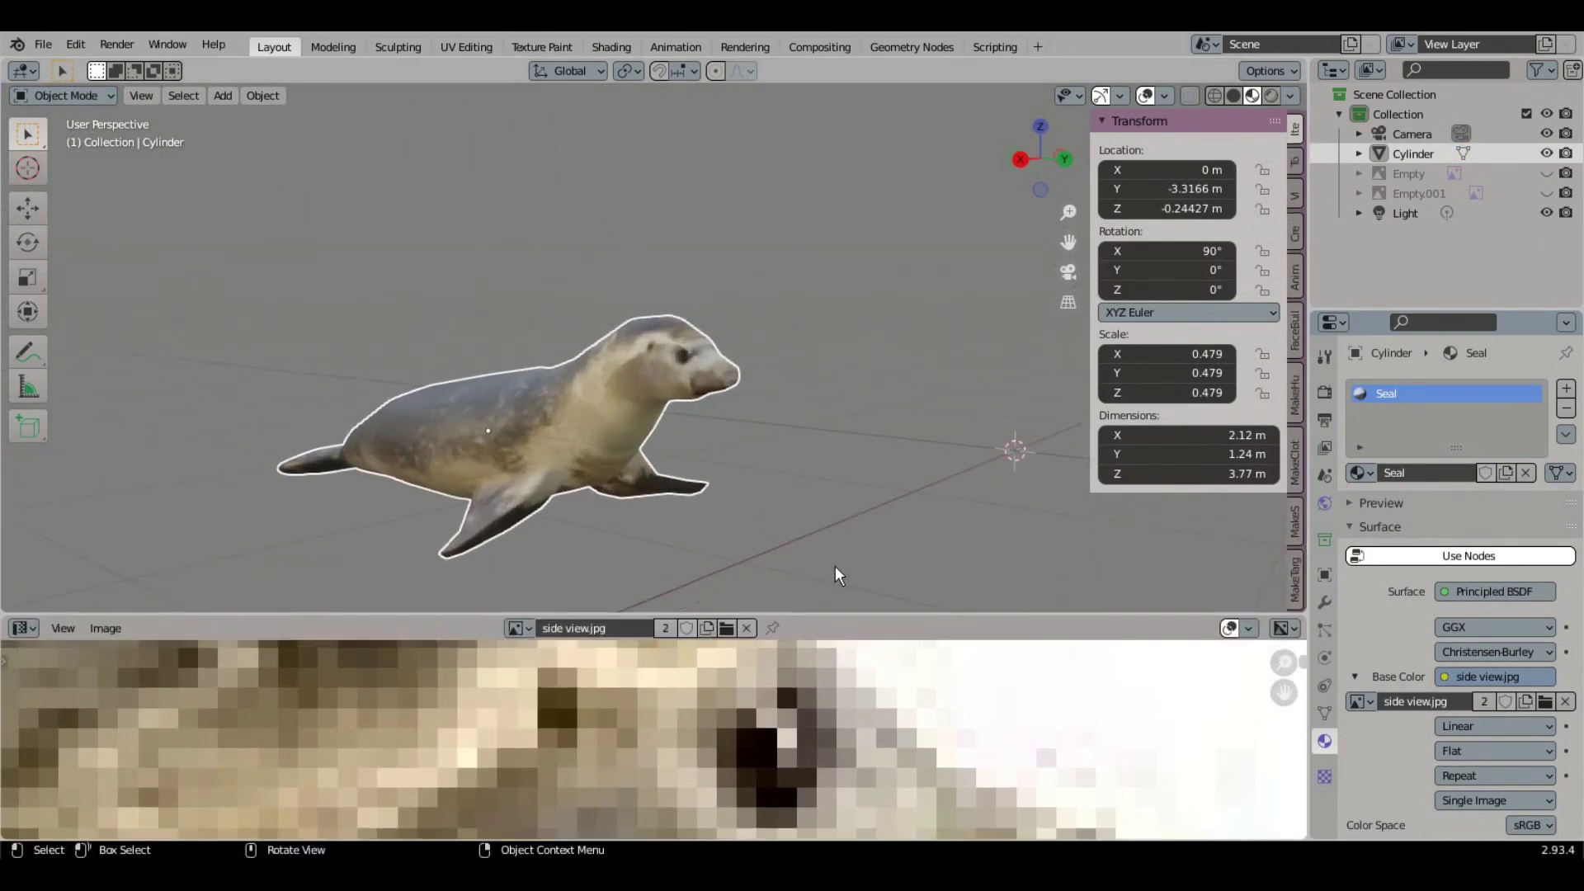
# Step: Move the camera in top view to about X 5.26 m, Y 0.41 m and turn it to about 130° around Z, facing the seal
pyautogui.press('KP_0')
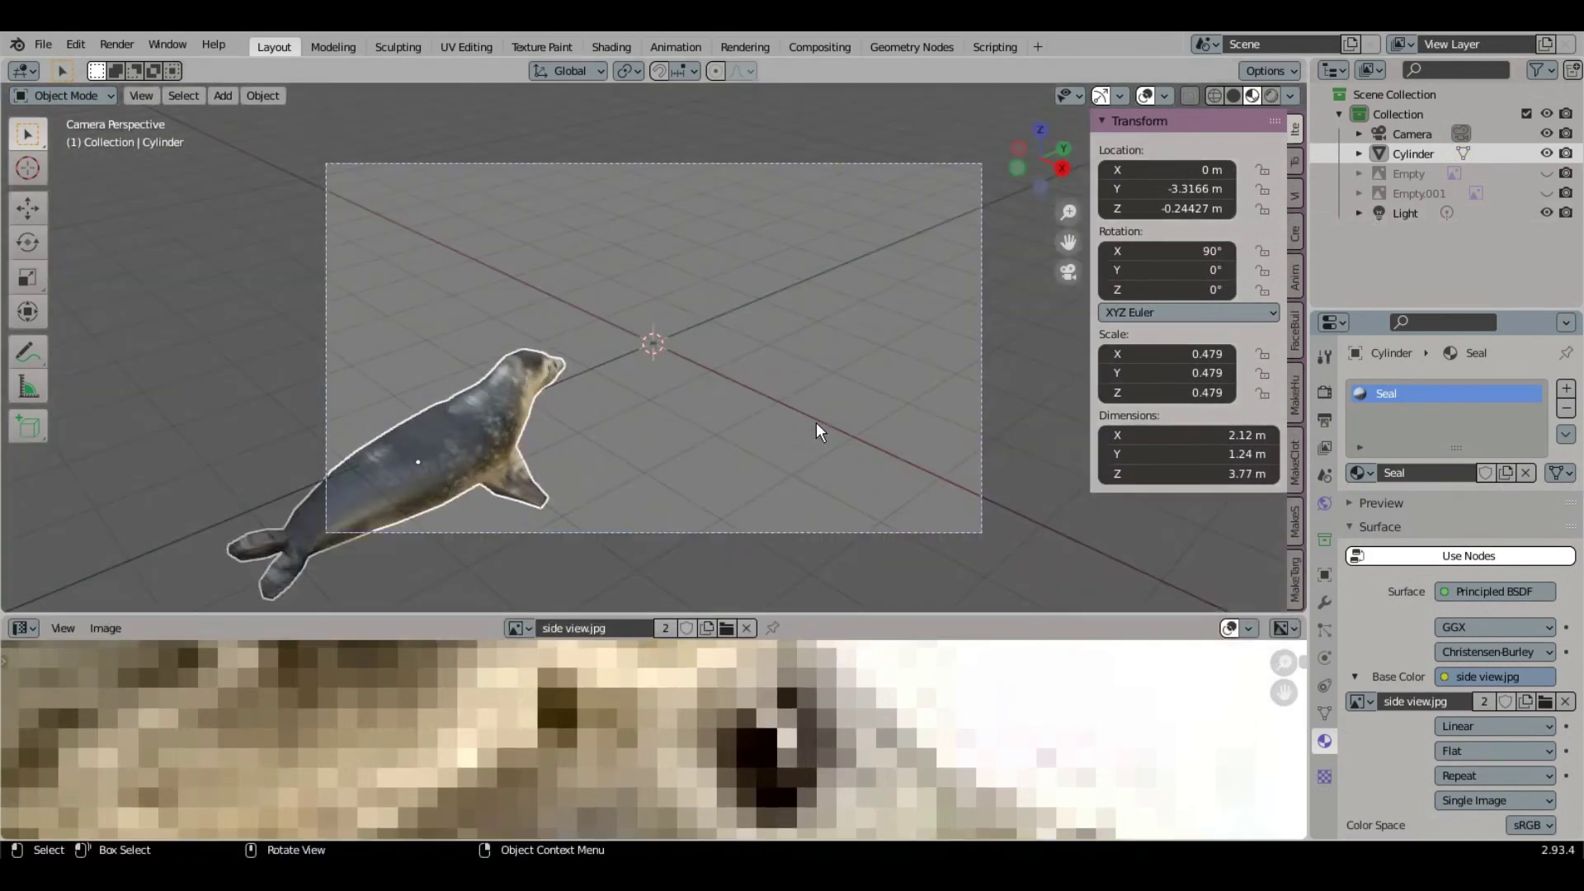
pyautogui.press('Home')
pyautogui.click(884, 263)
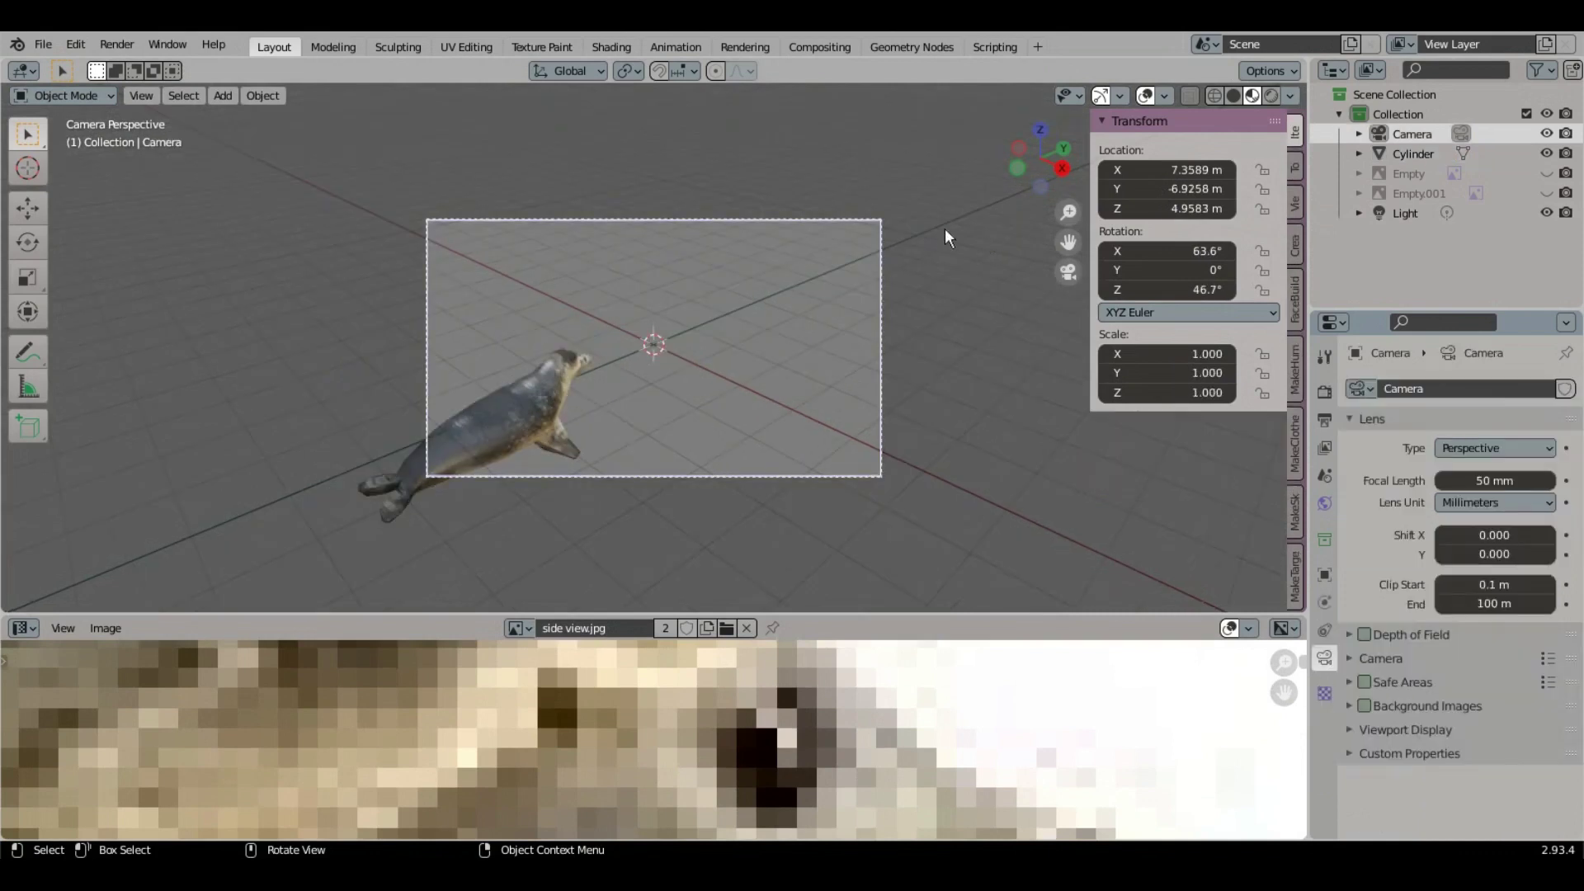
pyautogui.press('KP_7')
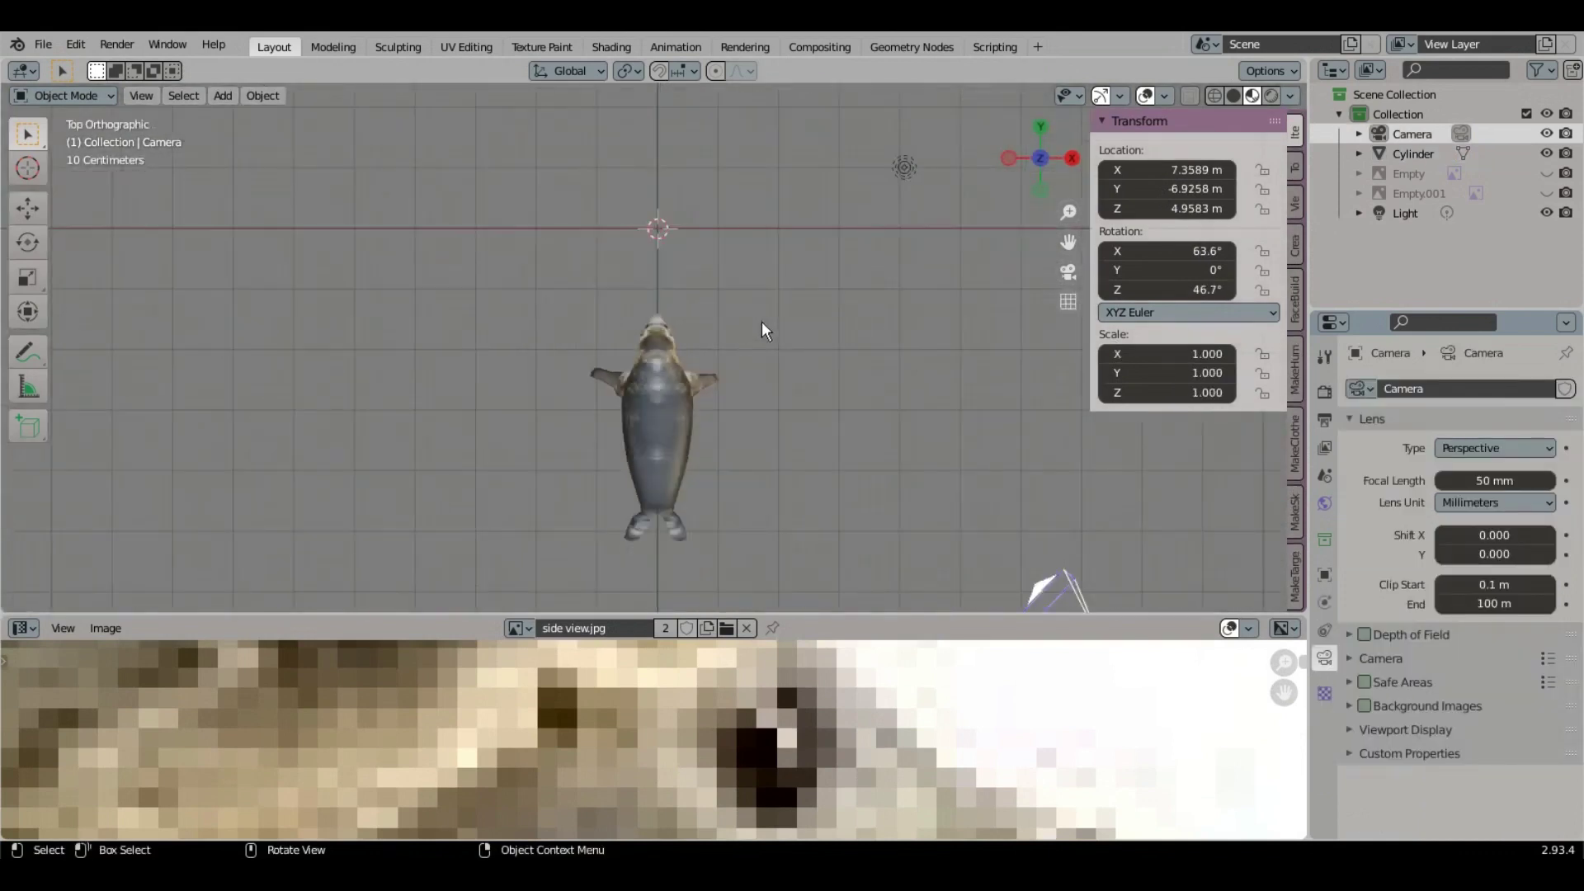
pyautogui.press('g')
pyautogui.click(941, 358)
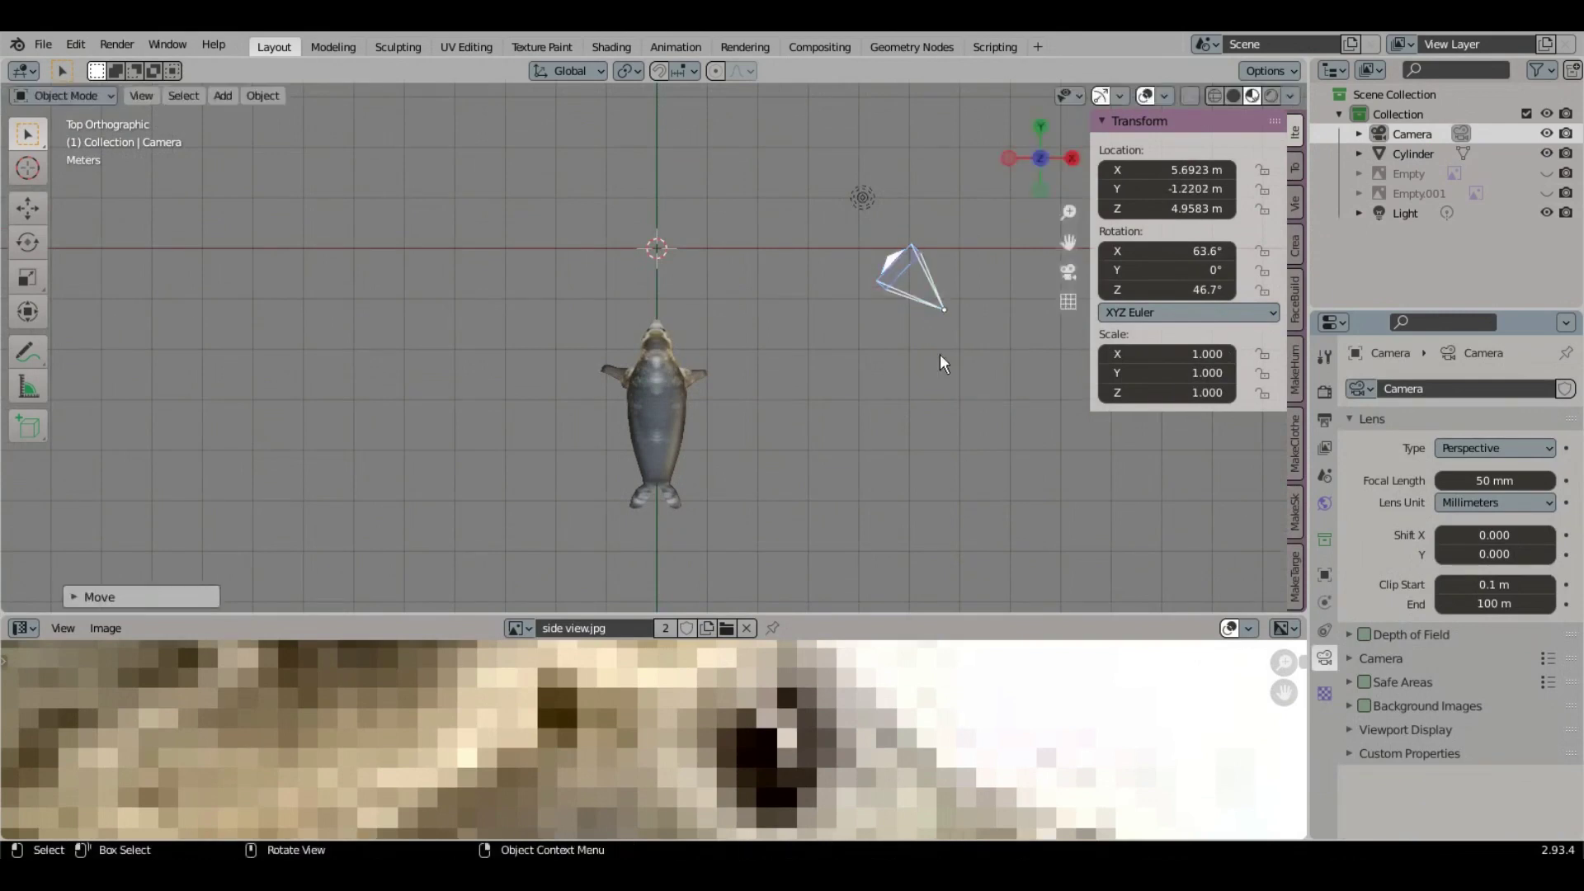
pyautogui.press('r')
pyautogui.click(1018, 302)
pyautogui.press('g')
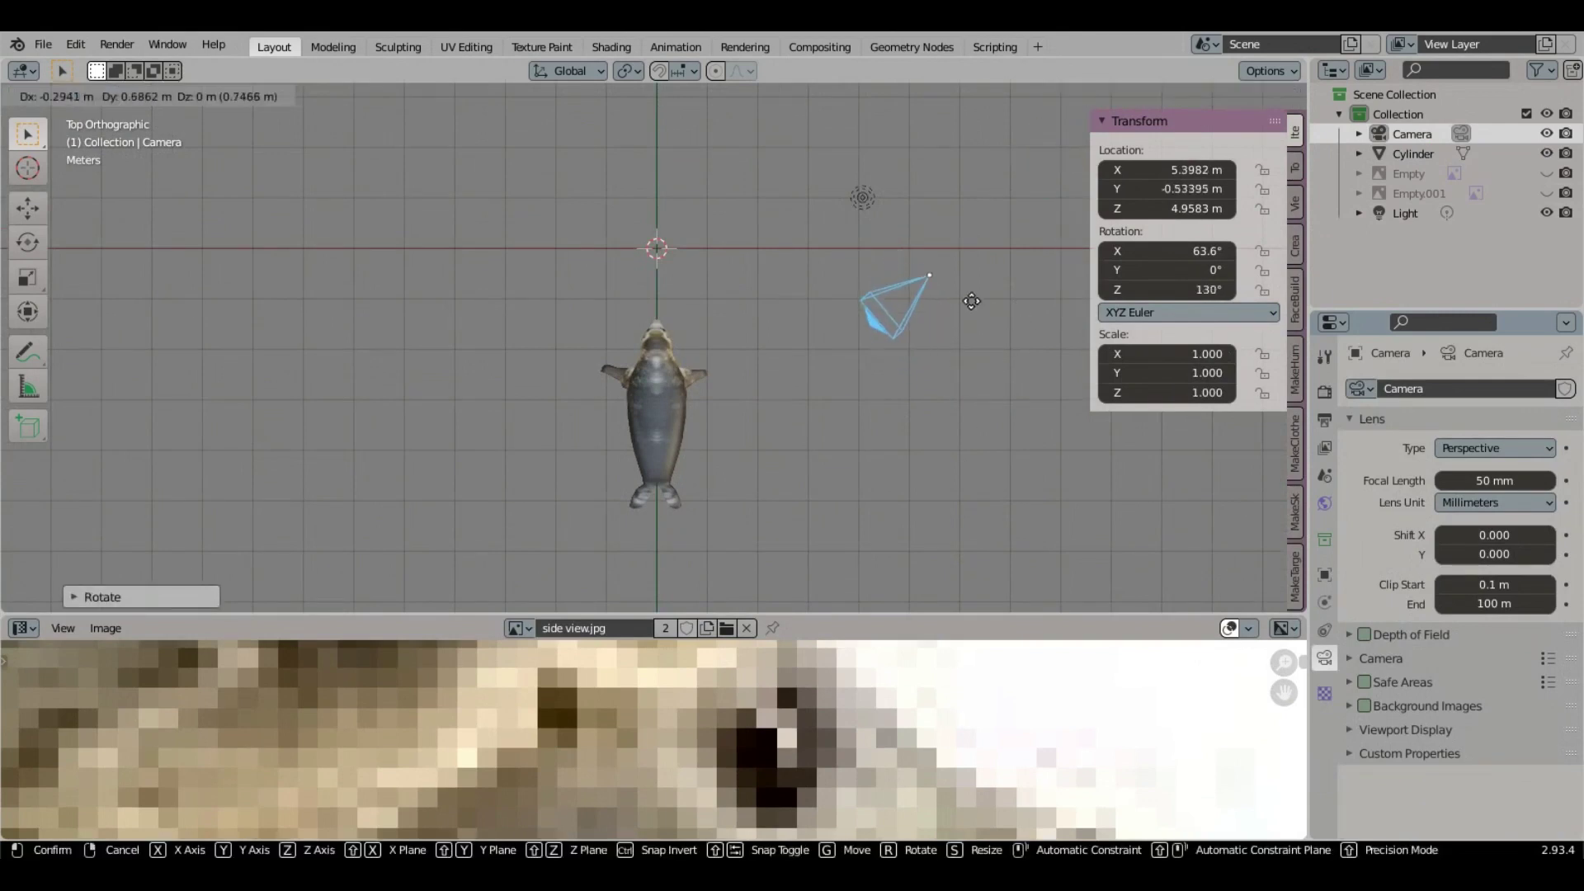
pyautogui.click(966, 266)
# Step: In camera view, lower the camera to about Z 2.99 m and rotate it around global Z to about 125° to frame the seal
pyautogui.press('KP_0')
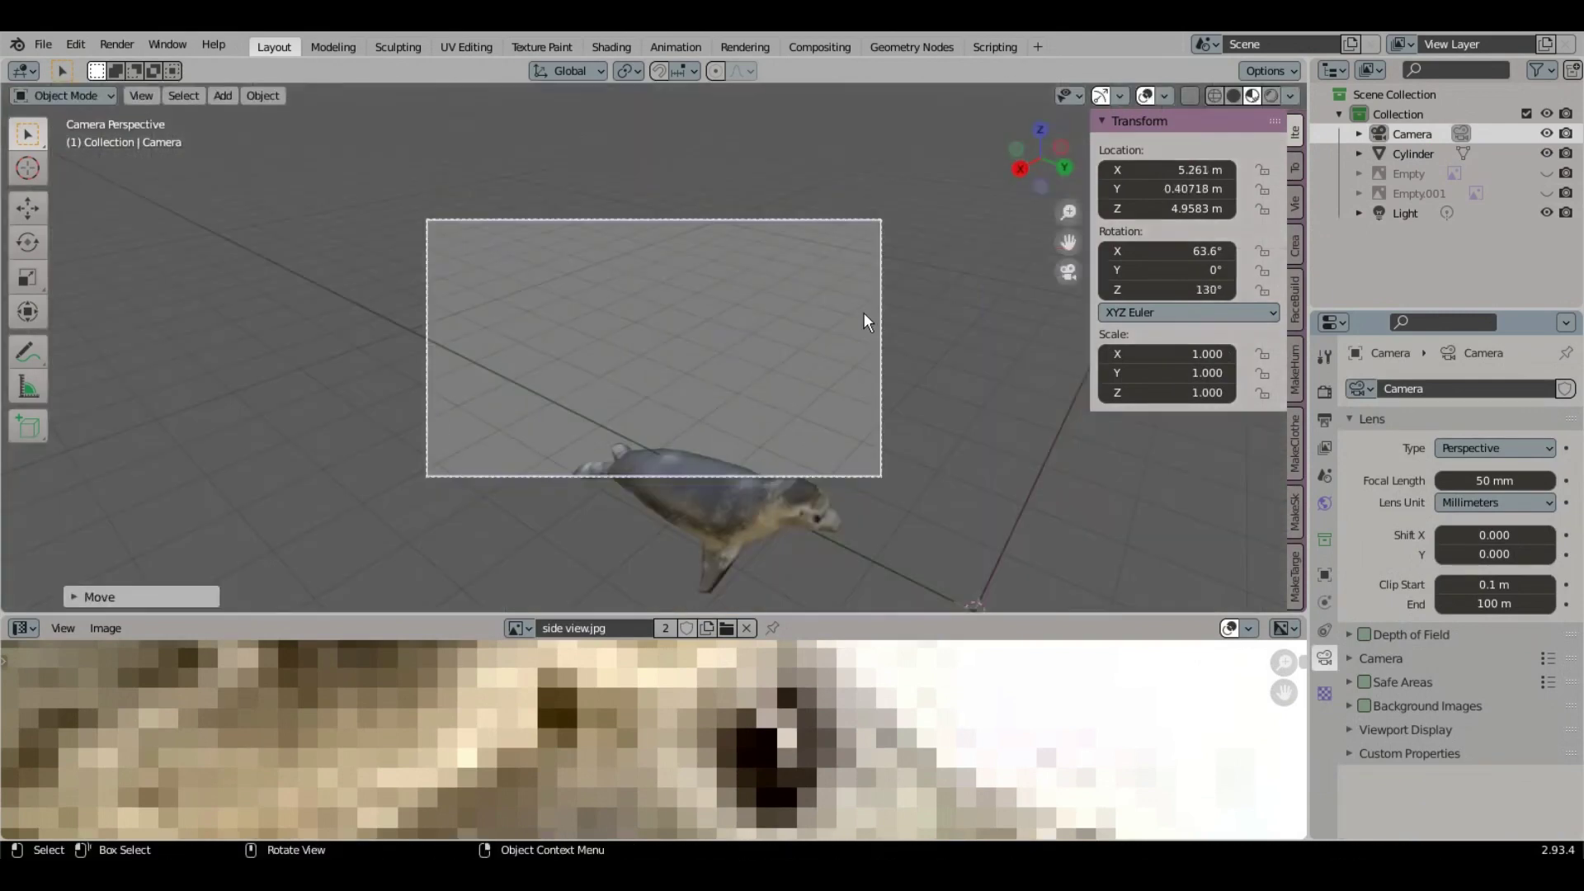
pyautogui.press('g')
pyautogui.press('z')
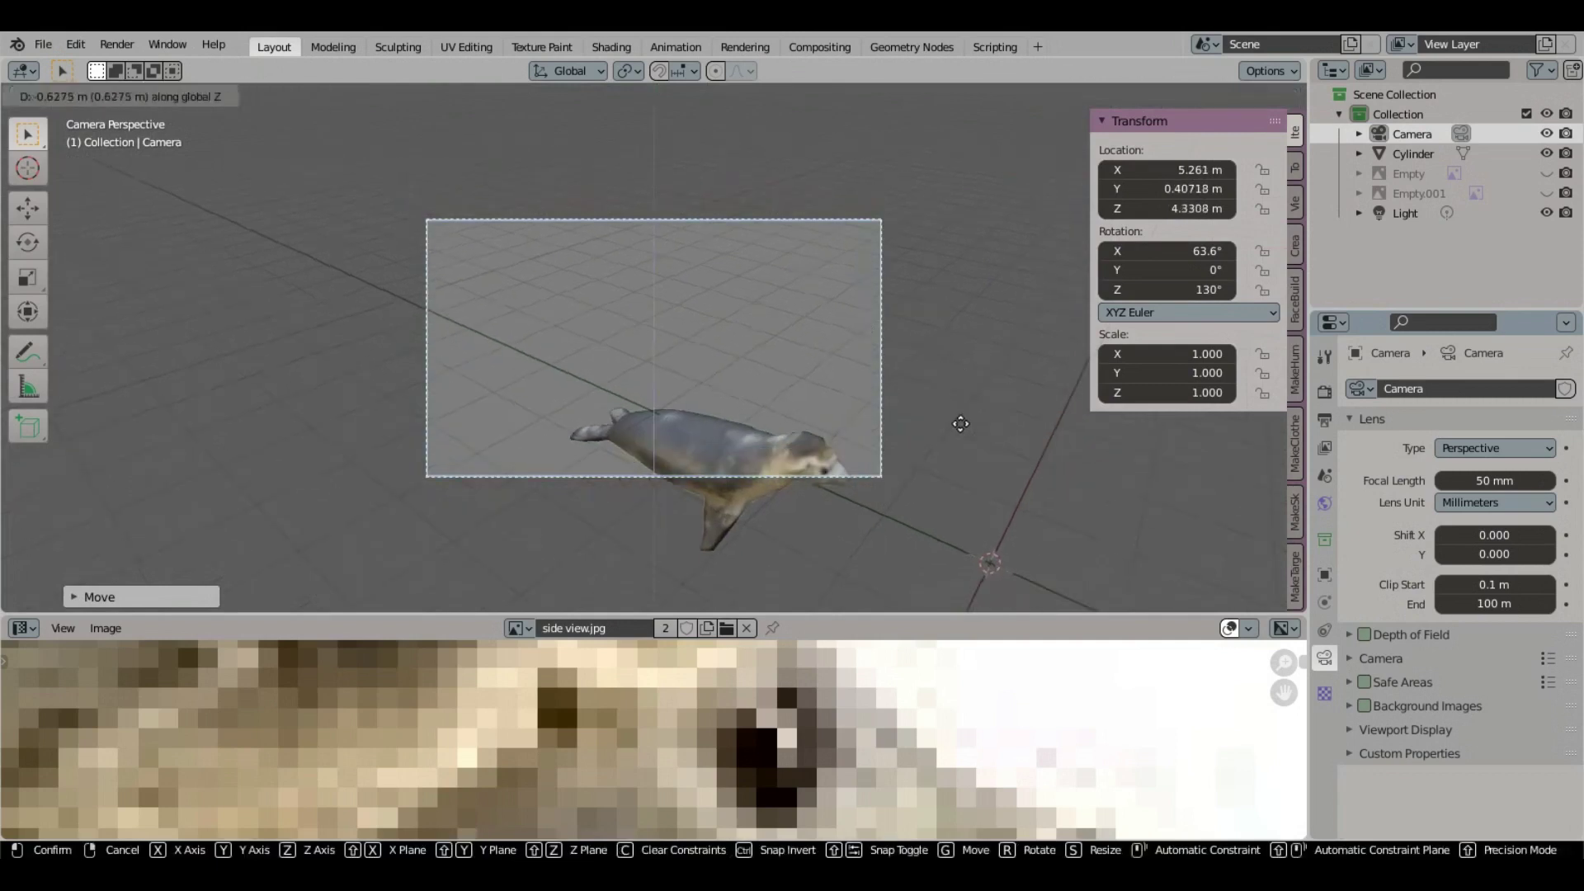
pyautogui.click(1000, 520)
pyautogui.press('g')
pyautogui.press('r')
pyautogui.press('z')
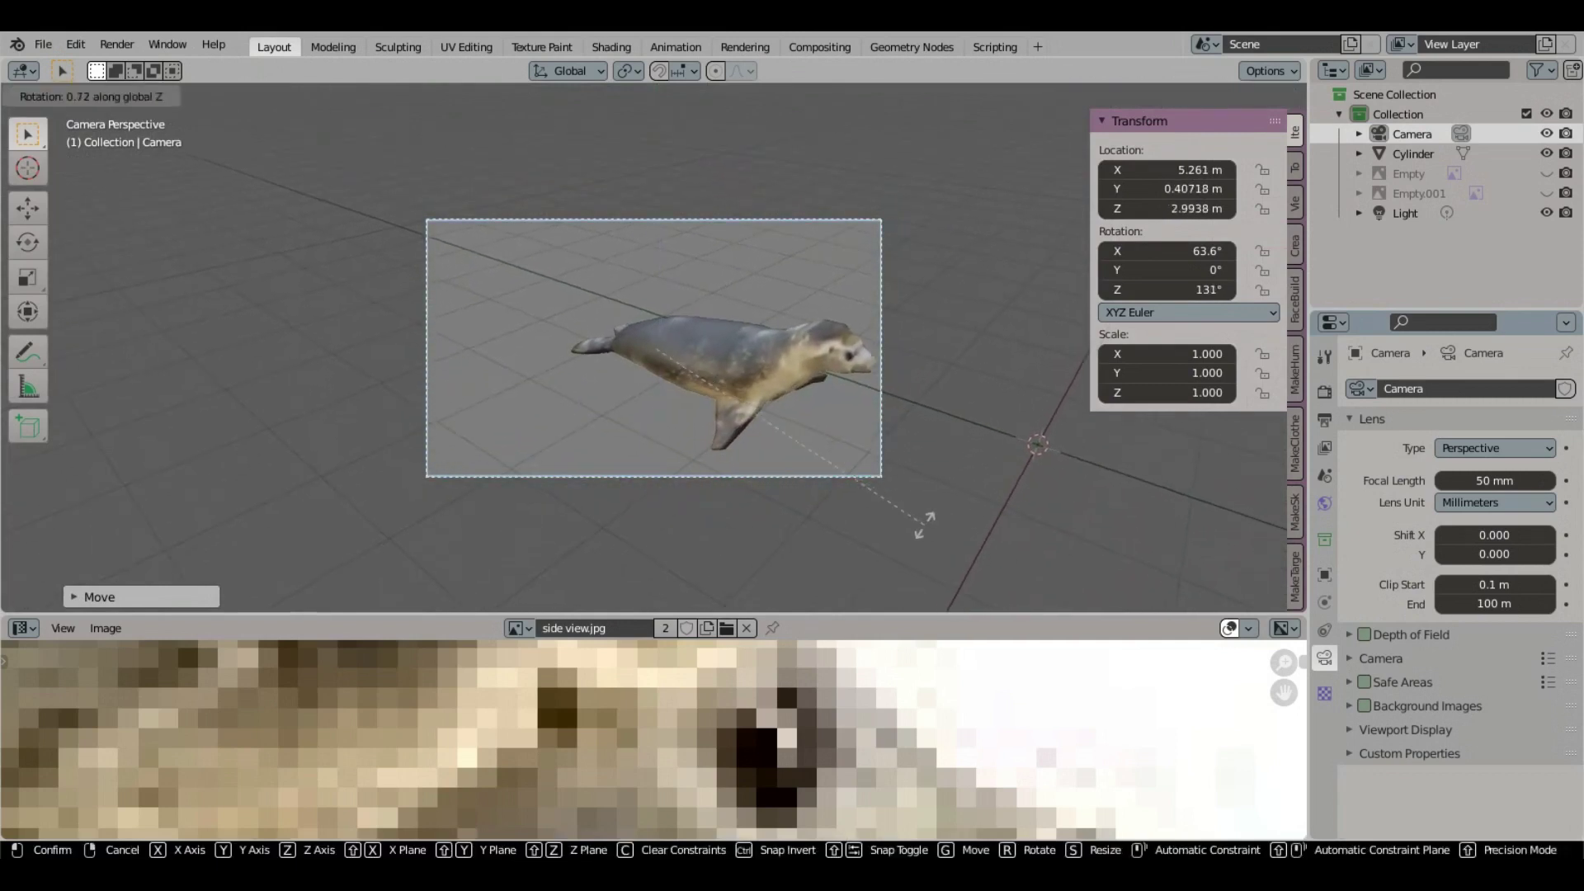
pyautogui.click(1044, 549)
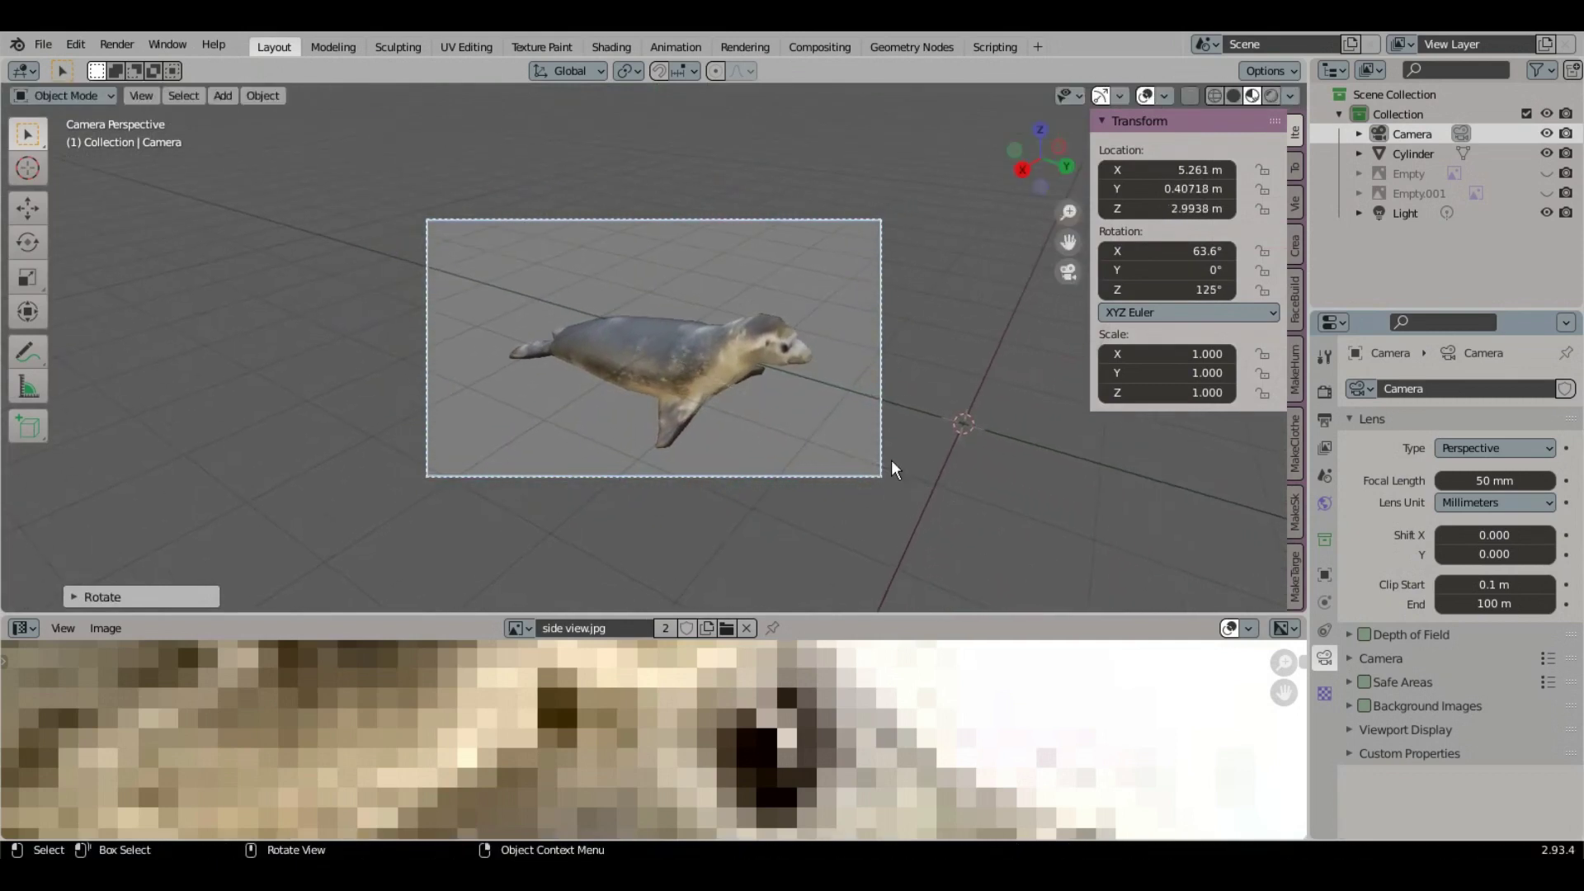
# Step: Add a plane, enlarge it to about 4.6 m square and move it to the seal at about X 1.39 m, Y -2.13 m
pyautogui.click(809, 519)
pyautogui.press('a')
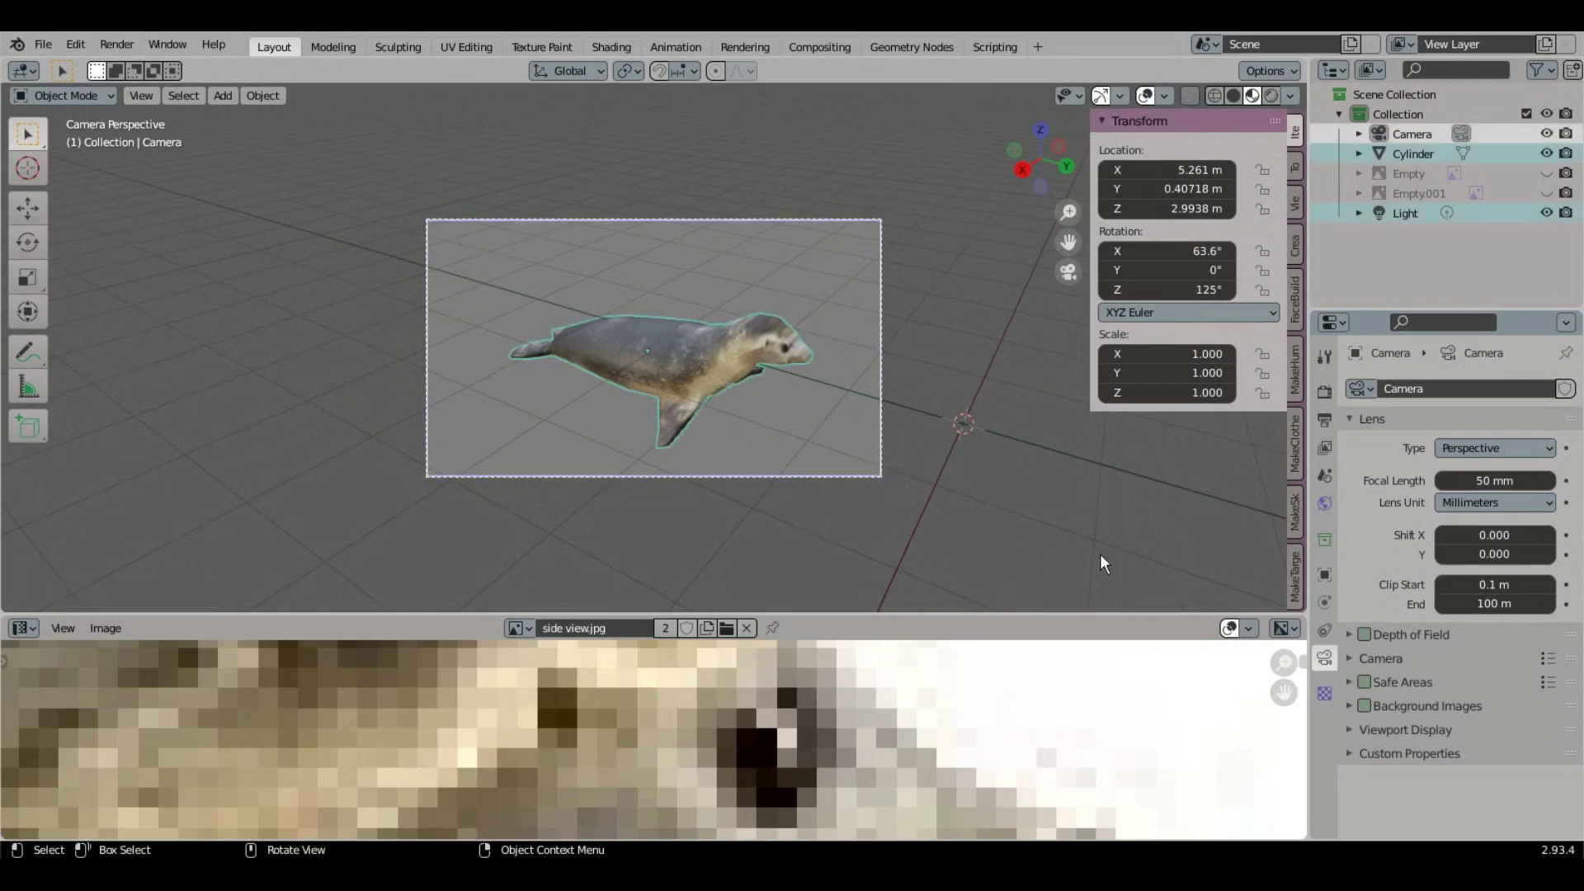
pyautogui.click(1098, 549)
pyautogui.hotkey('shift', 'a')
pyautogui.moveTo(1068, 449)
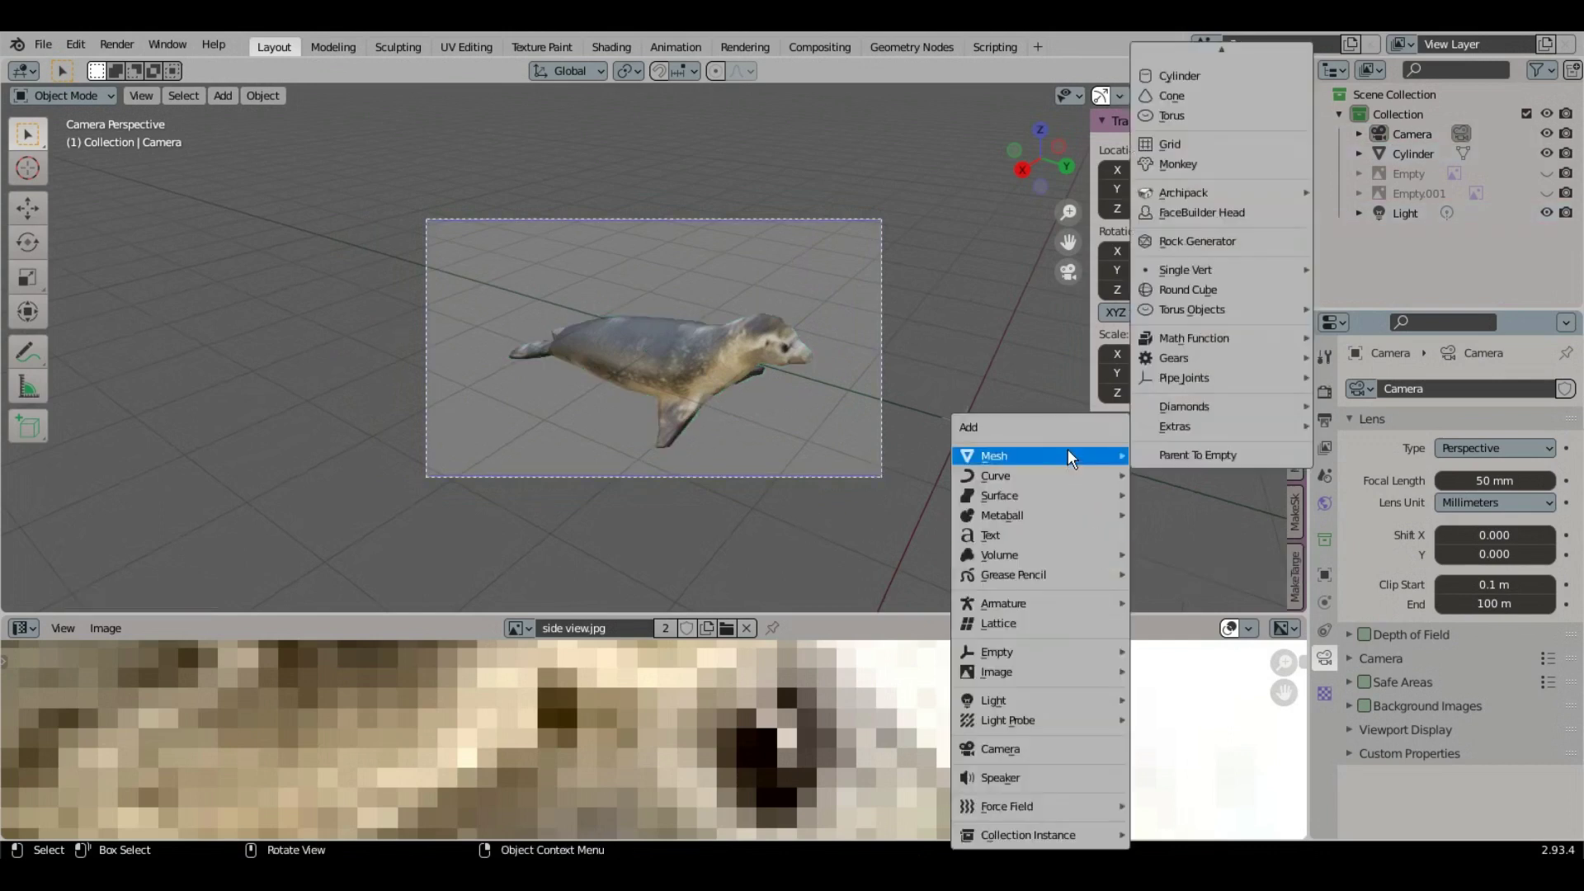
pyautogui.scroll(4, 1184, 81)
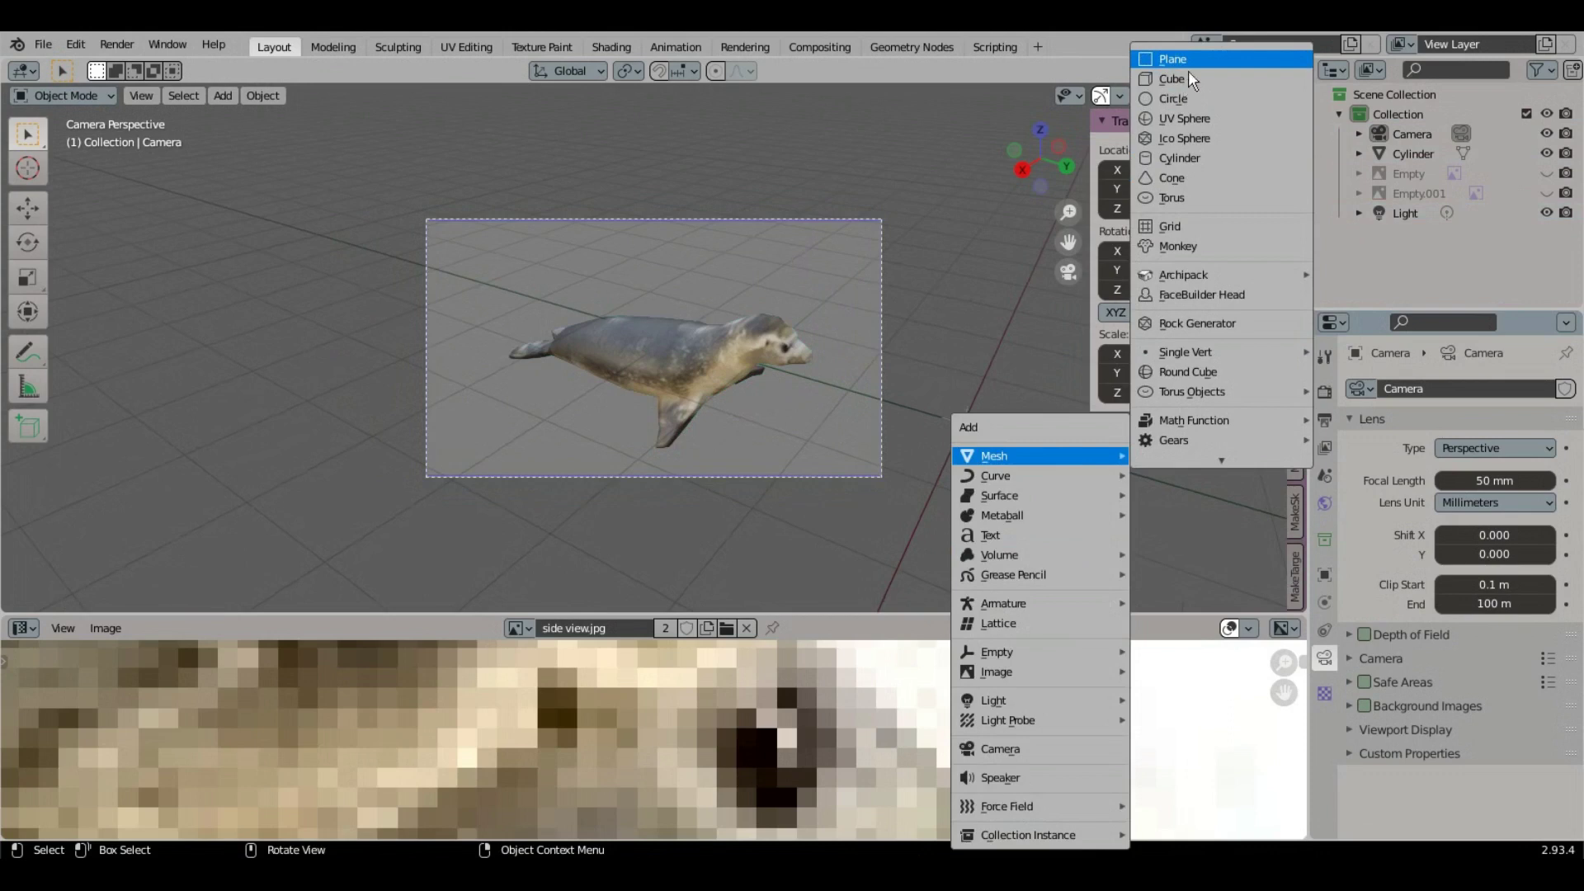
pyautogui.click(1189, 61)
pyautogui.press('s')
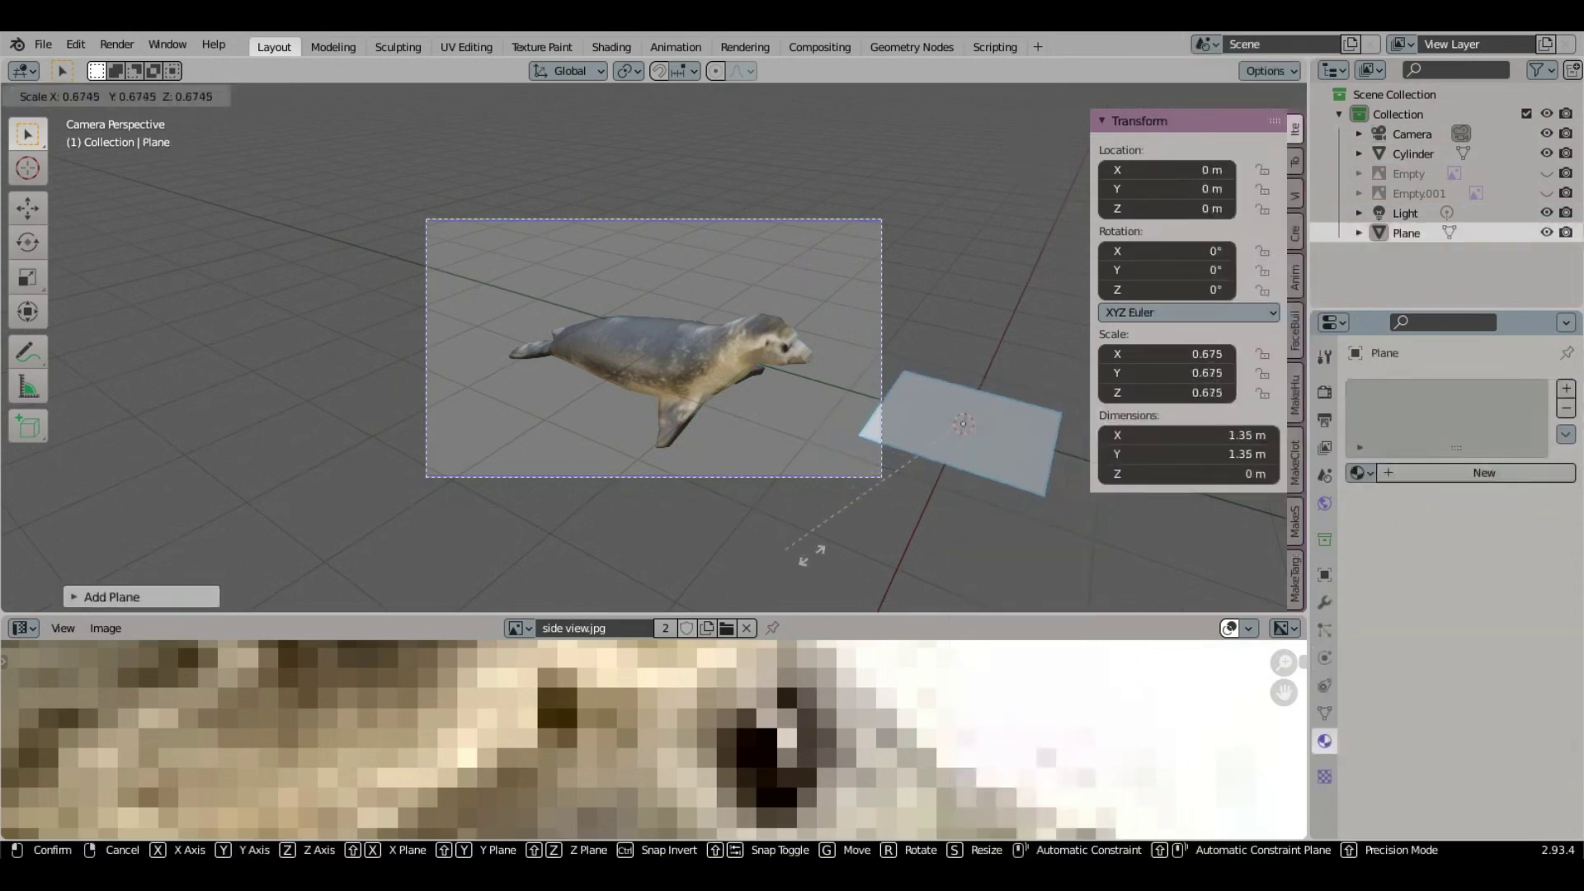
pyautogui.click(595, 417)
pyautogui.press('g')
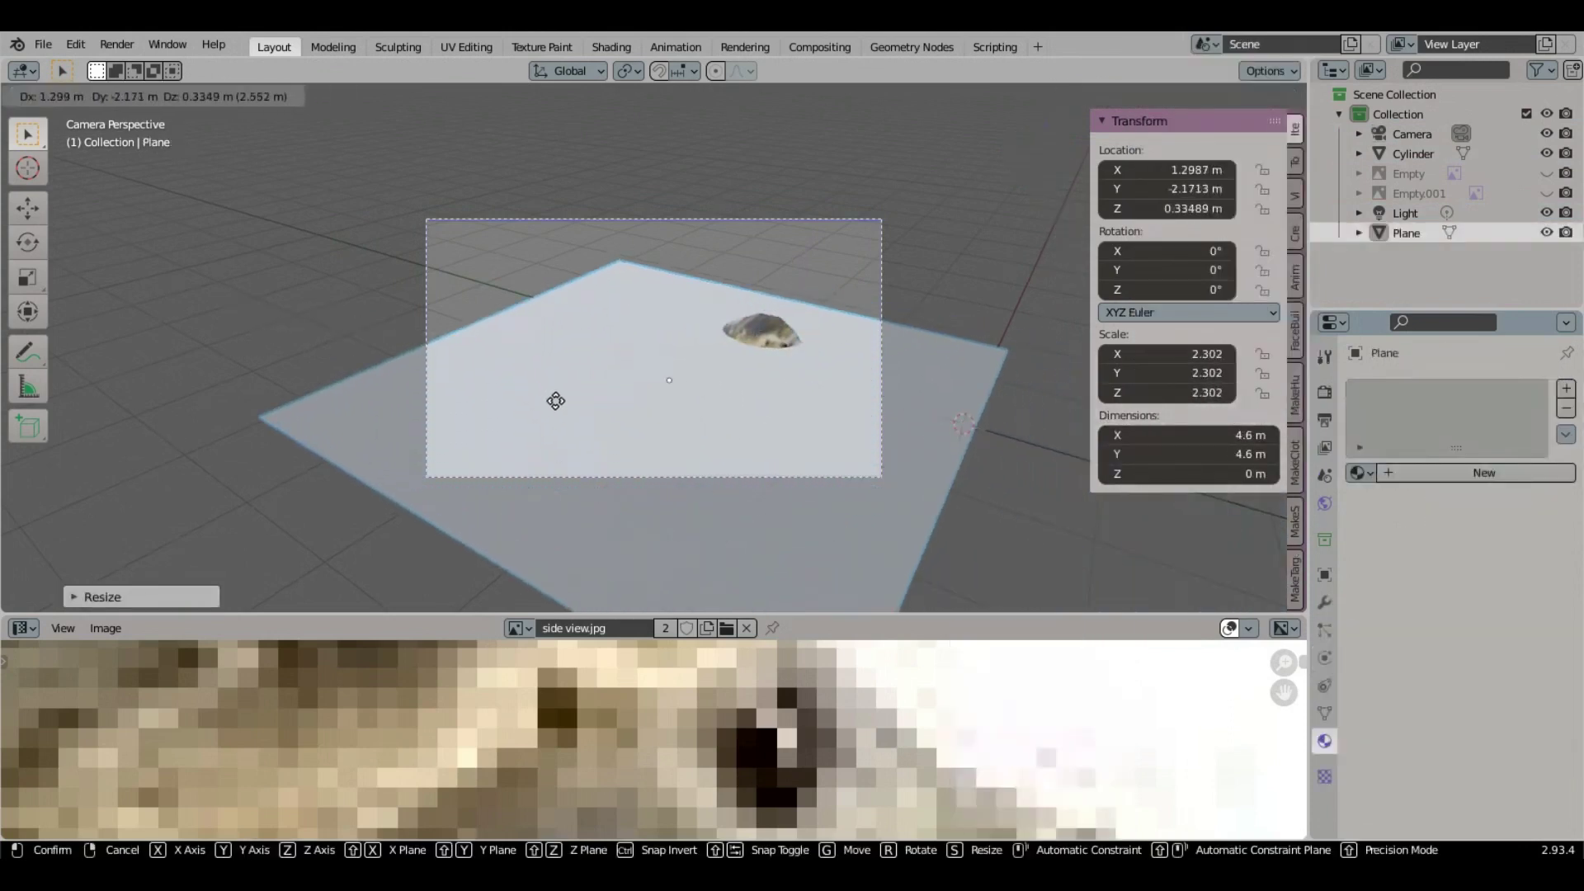
pyautogui.click(555, 418)
# Step: Set the plane's Z location to 0 m
pyautogui.click(1198, 211)
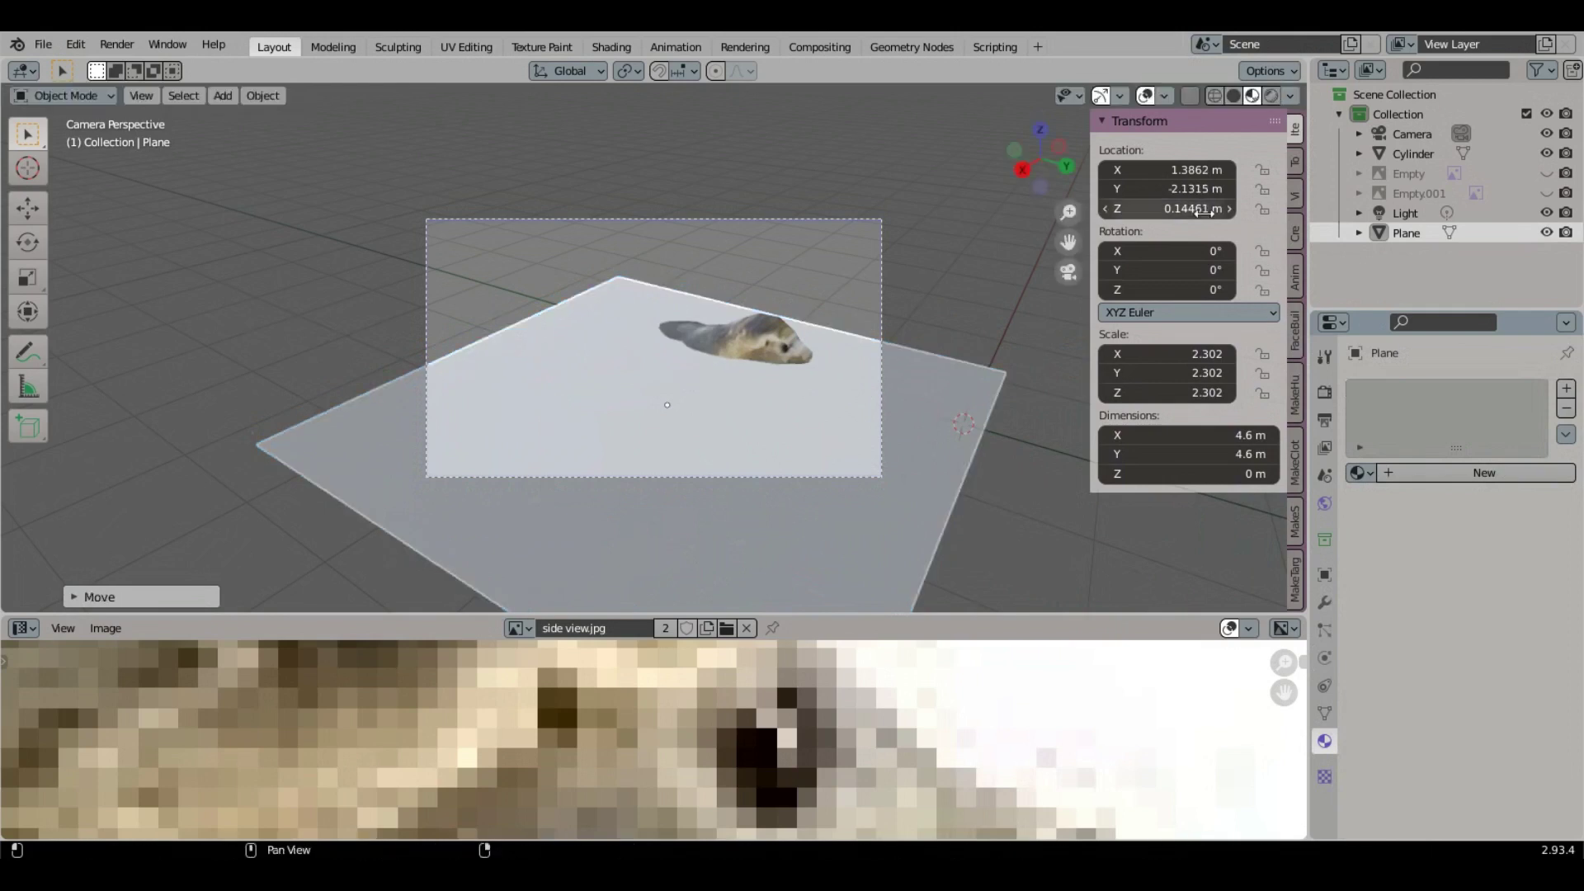
pyautogui.write('0')
pyautogui.press('Return')
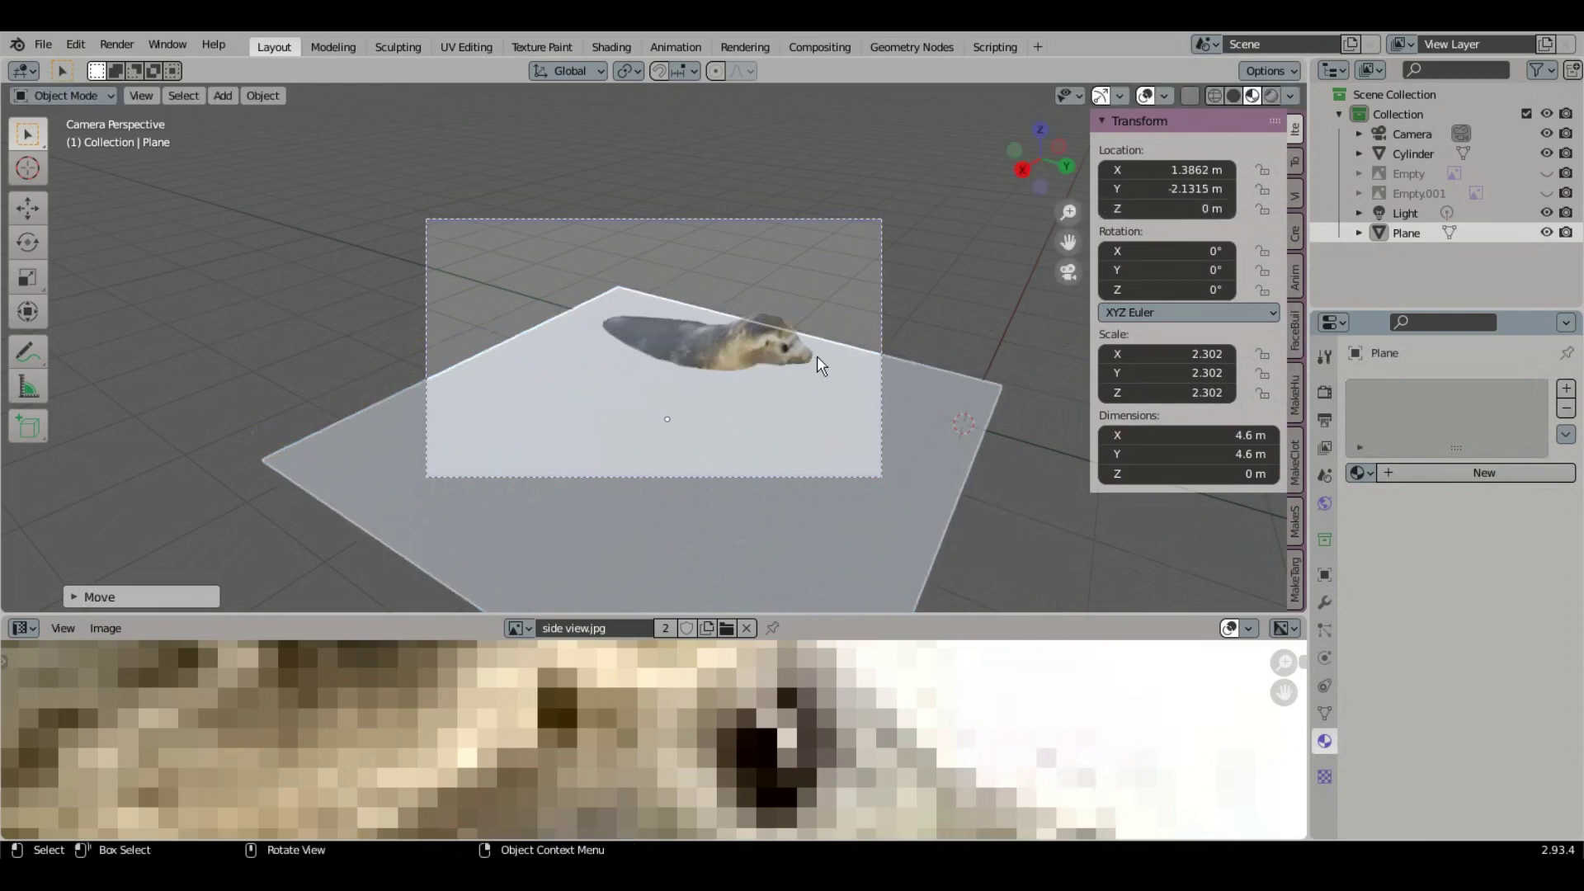
# Step: Lower the plane beneath the seal's flippers to about Z -0.71 m and scale it up to about 22.8 m square to fill the camera frame
pyautogui.click(791, 343)
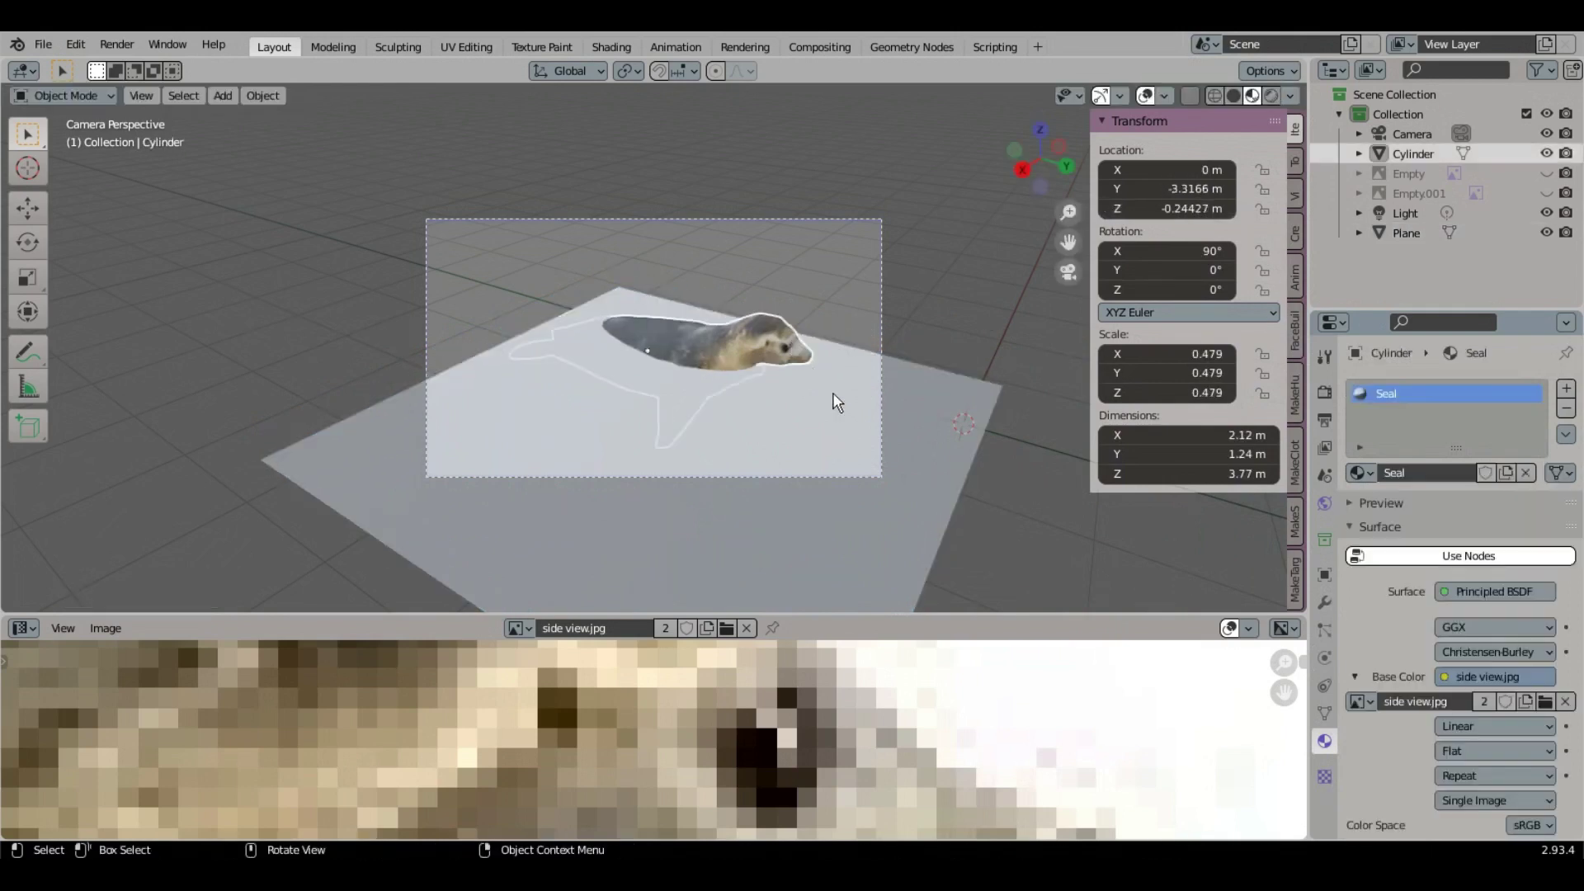
pyautogui.click(962, 390)
pyautogui.press('g')
pyautogui.press('z')
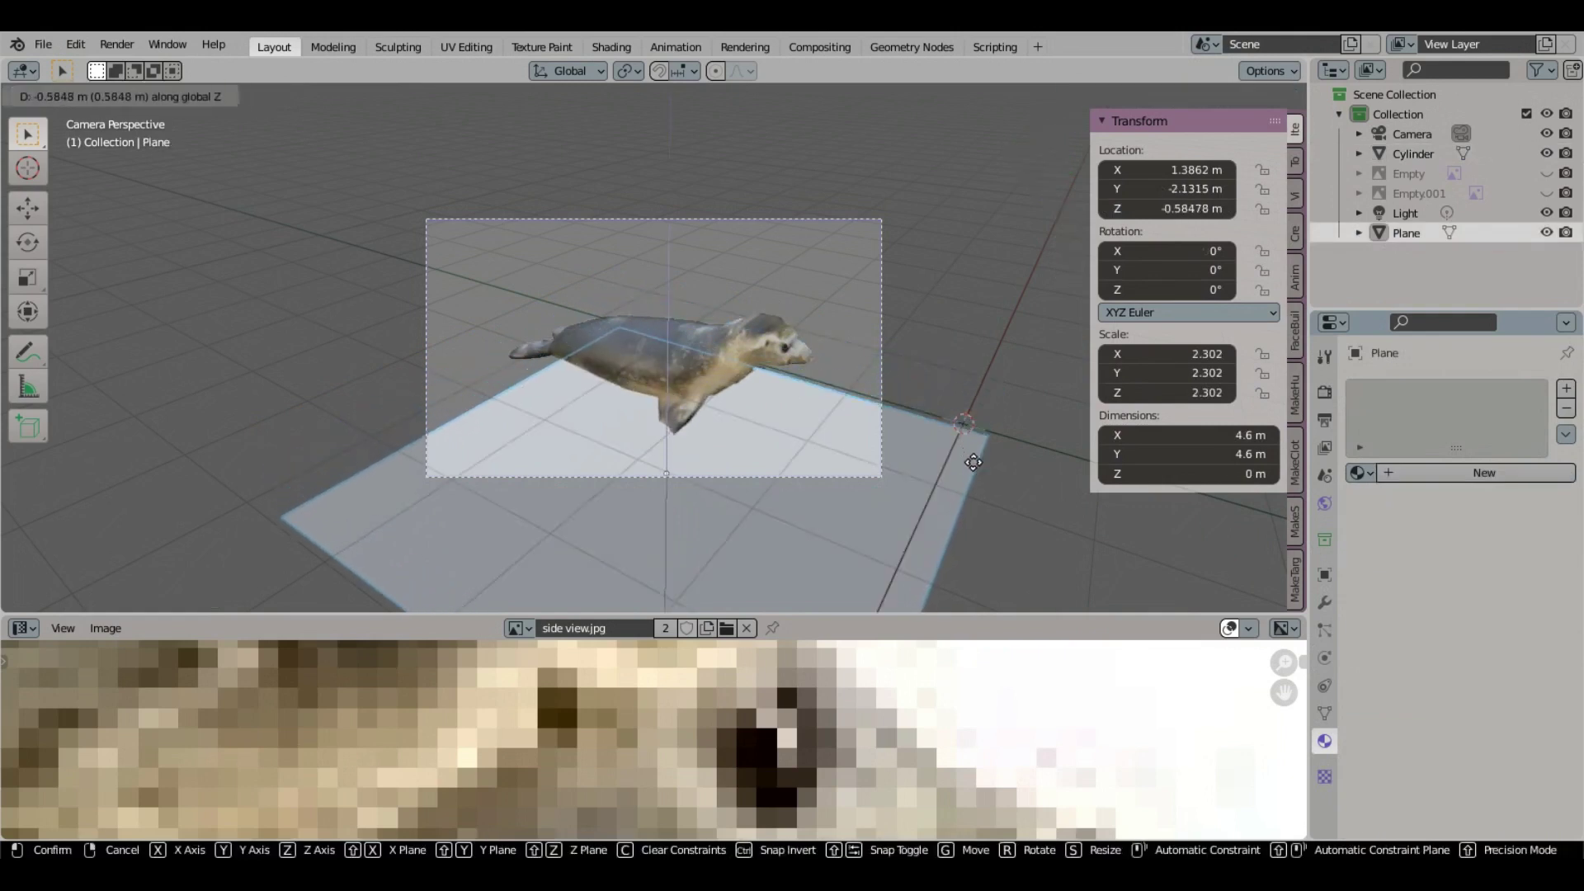
pyautogui.click(990, 567)
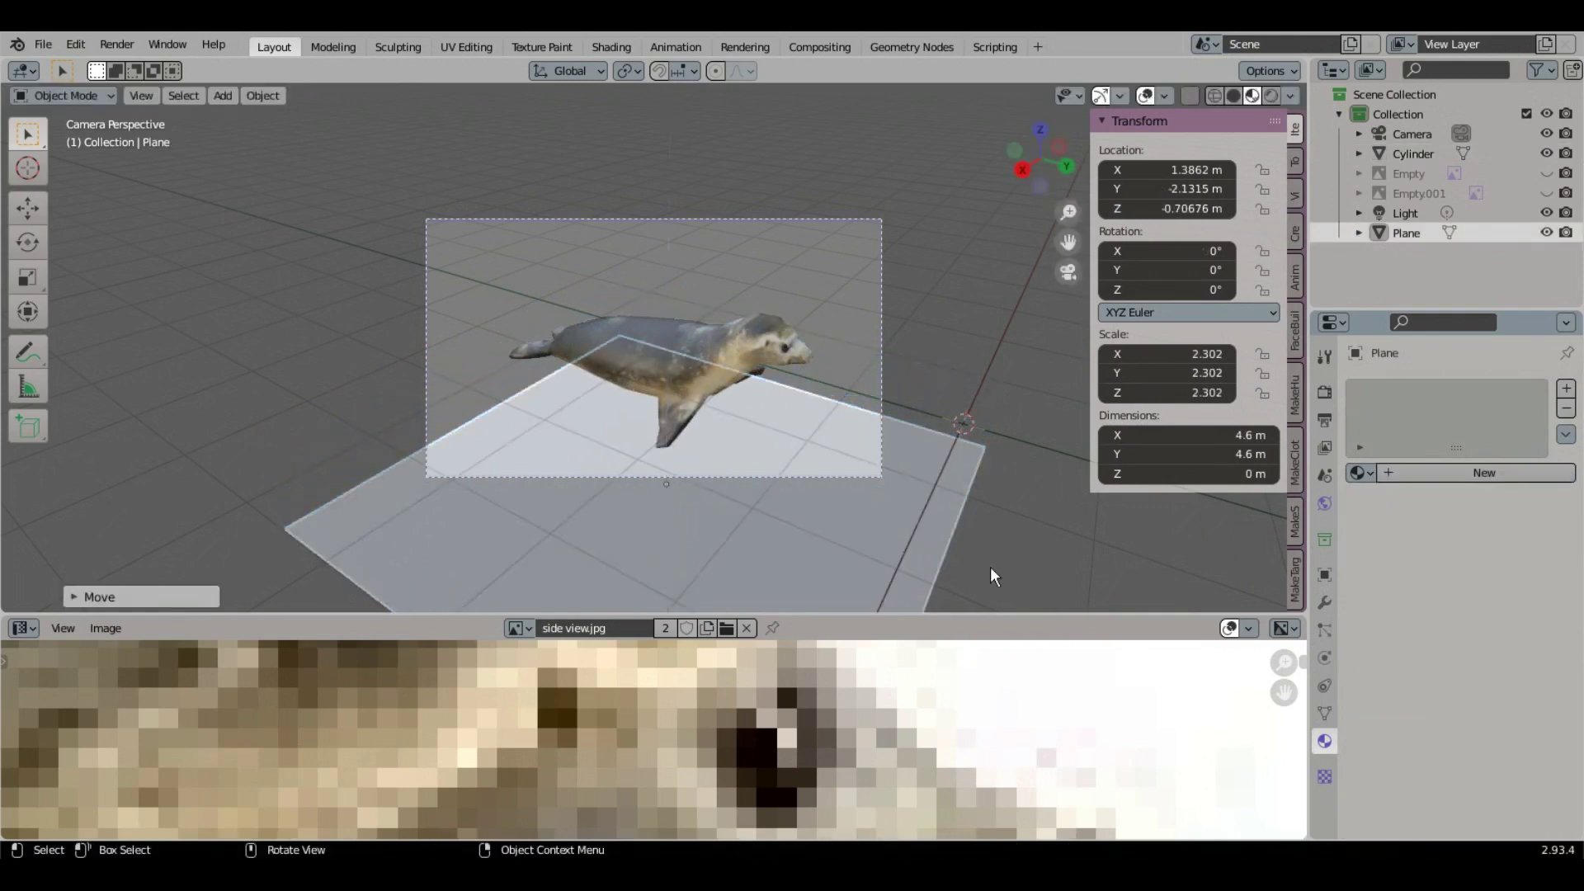
pyautogui.press('s')
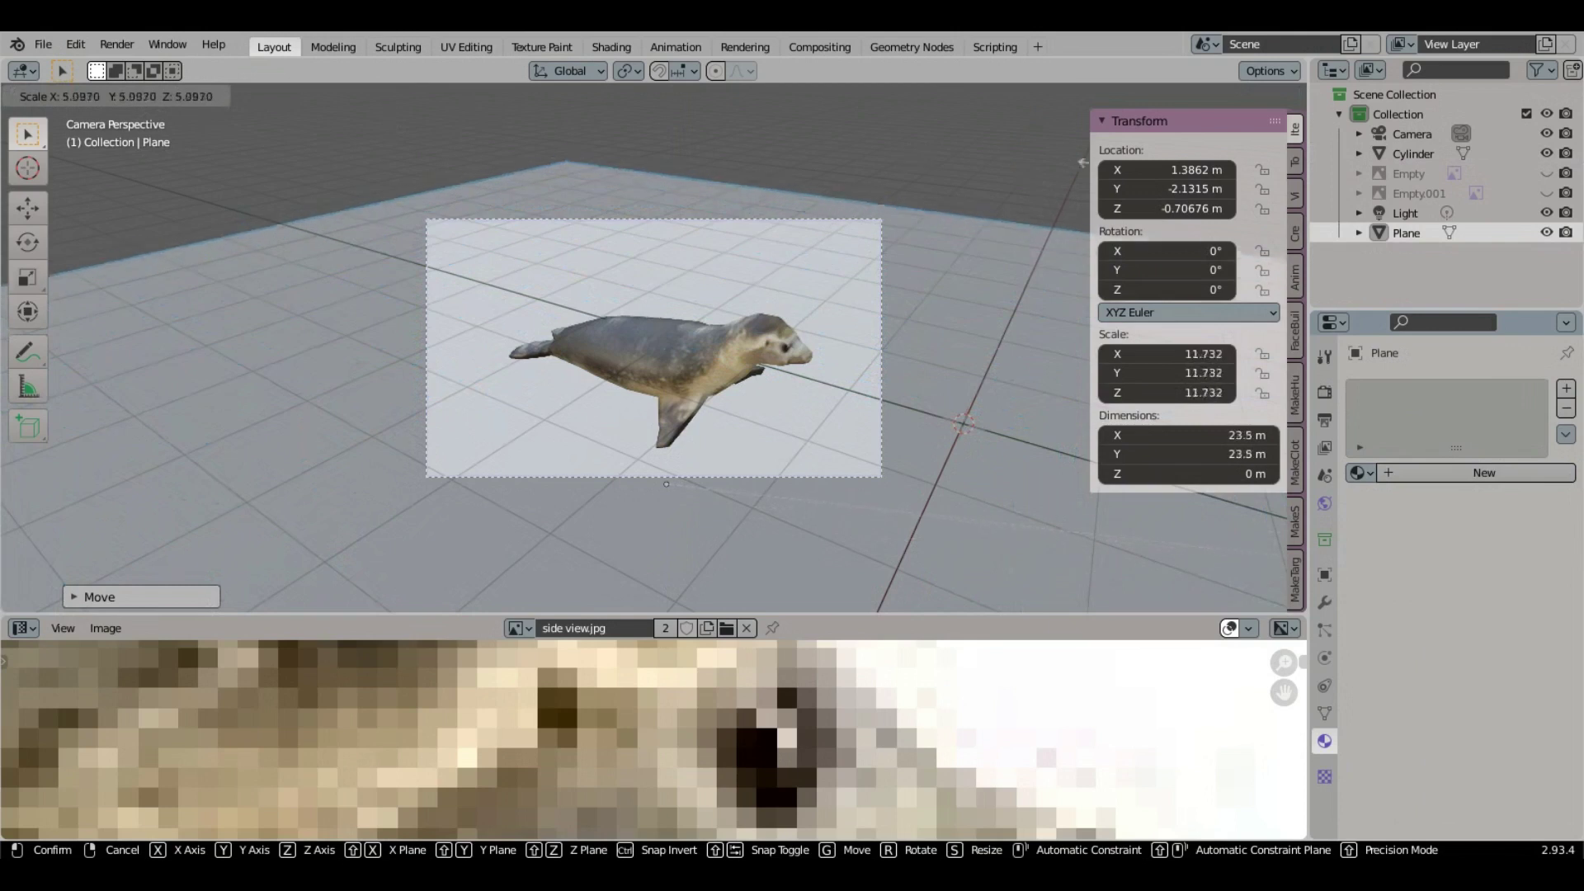
pyautogui.click(916, 156)
# Step: Set the Eevee render samples to 42
pyautogui.scroll(3, 686, 365)
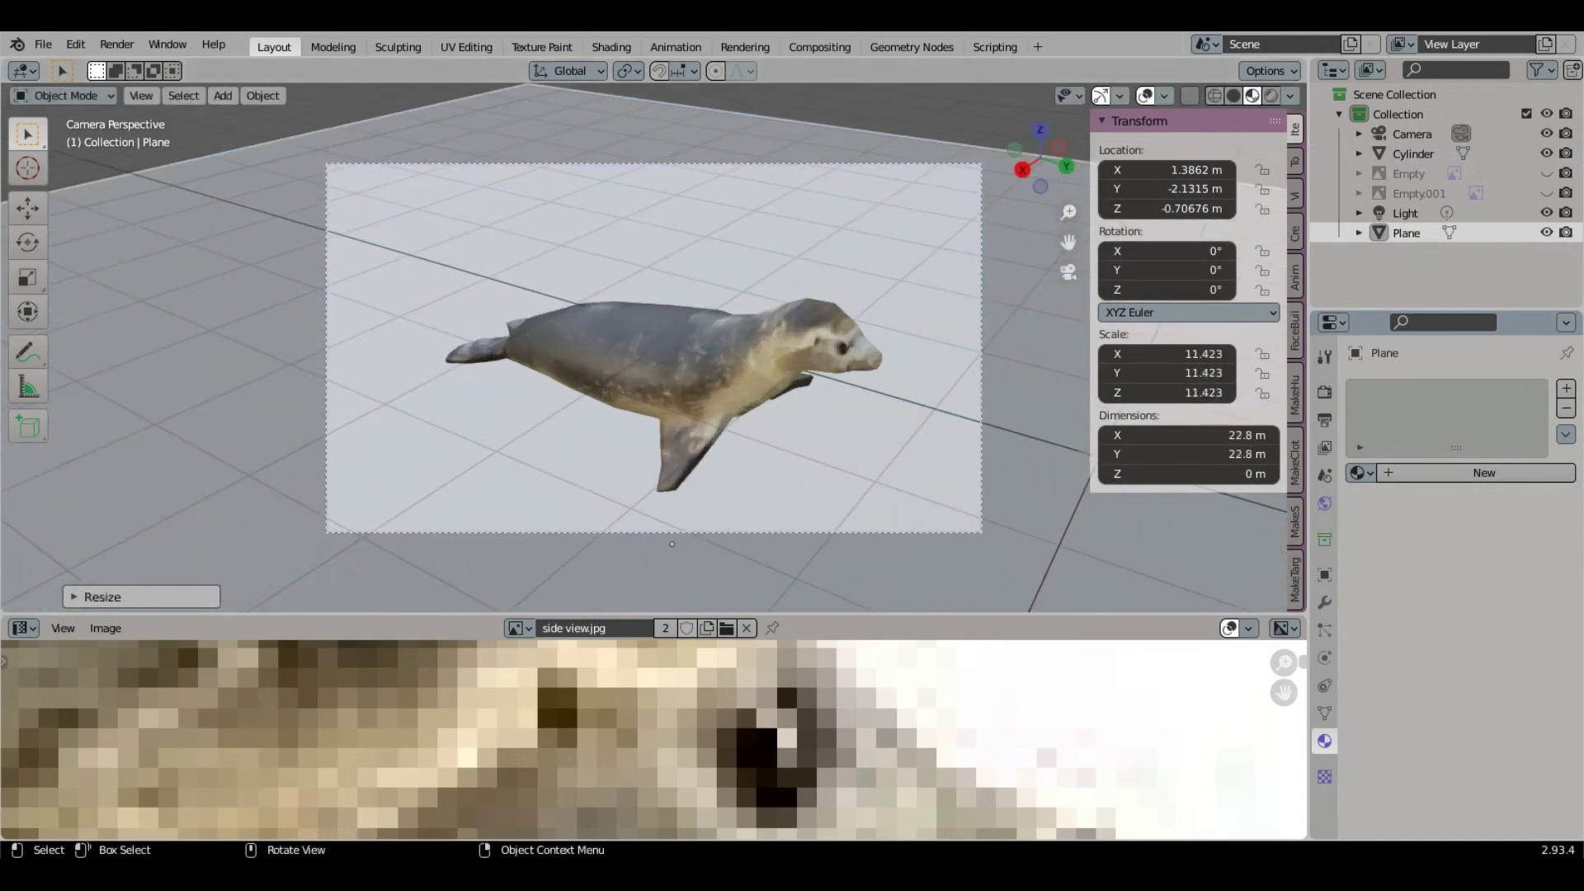
pyautogui.click(1325, 392)
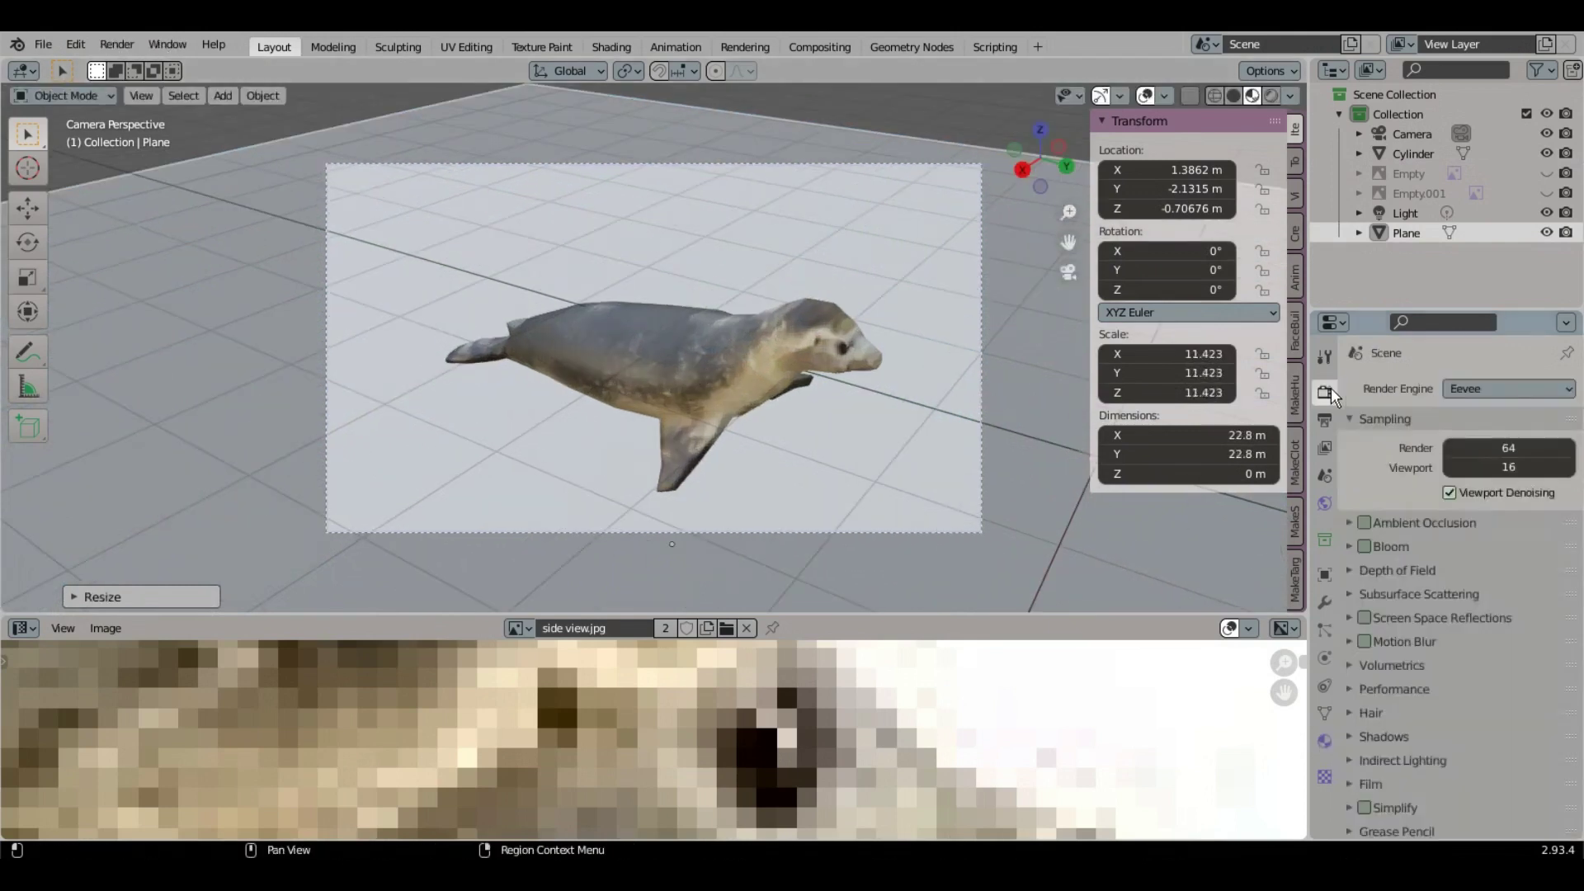
pyautogui.click(1527, 449)
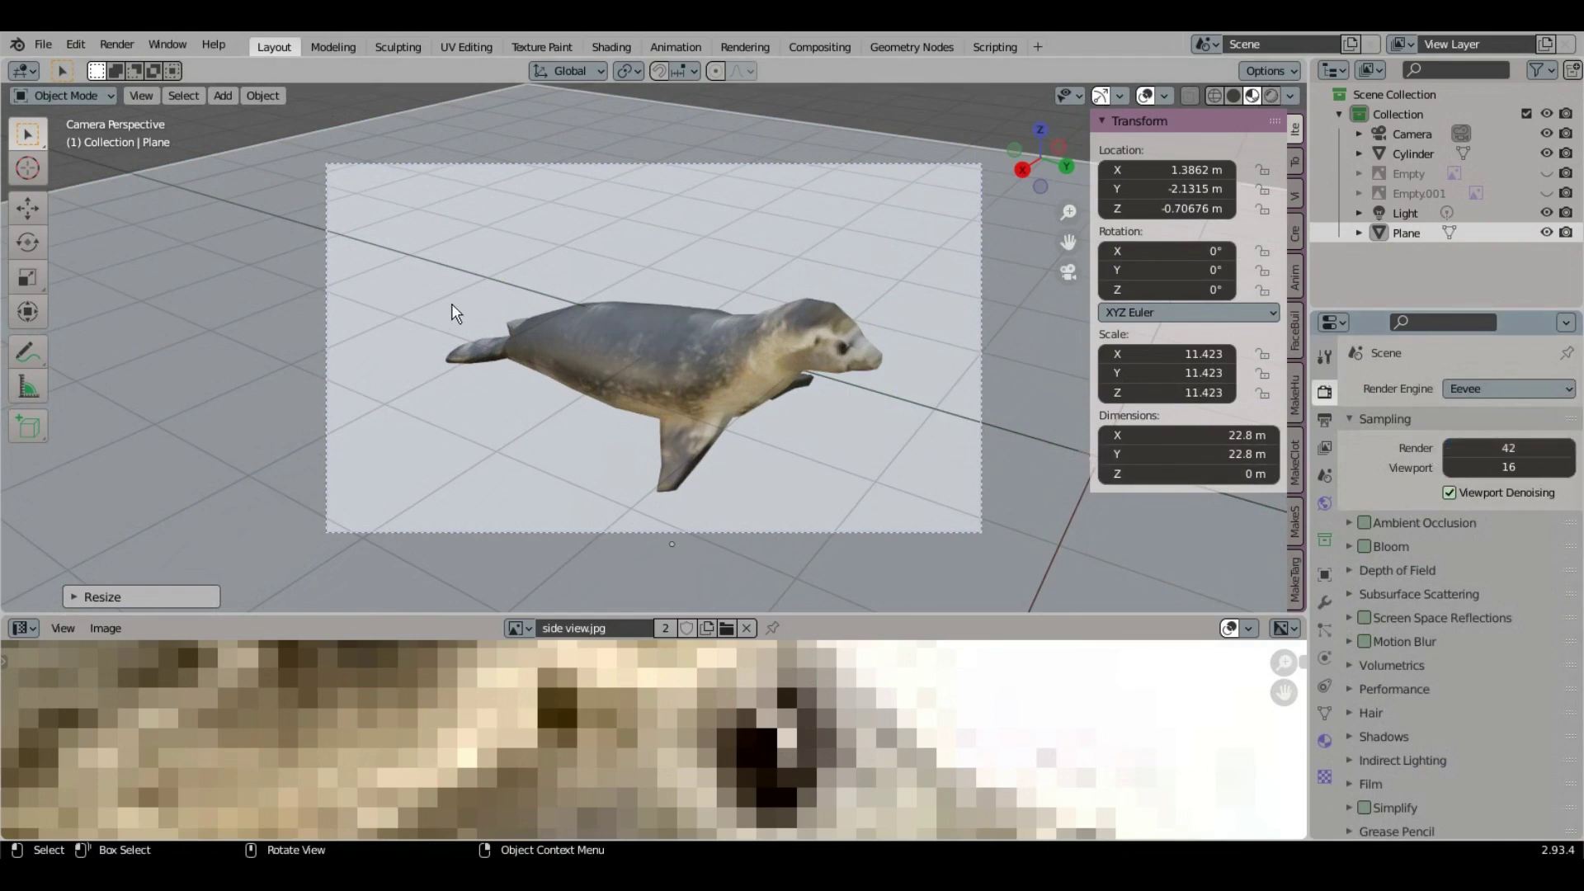
# Step: Render the current frame as a still image and examine the seal and its ground shadow in the result
pyautogui.click(117, 44)
pyautogui.click(136, 63)
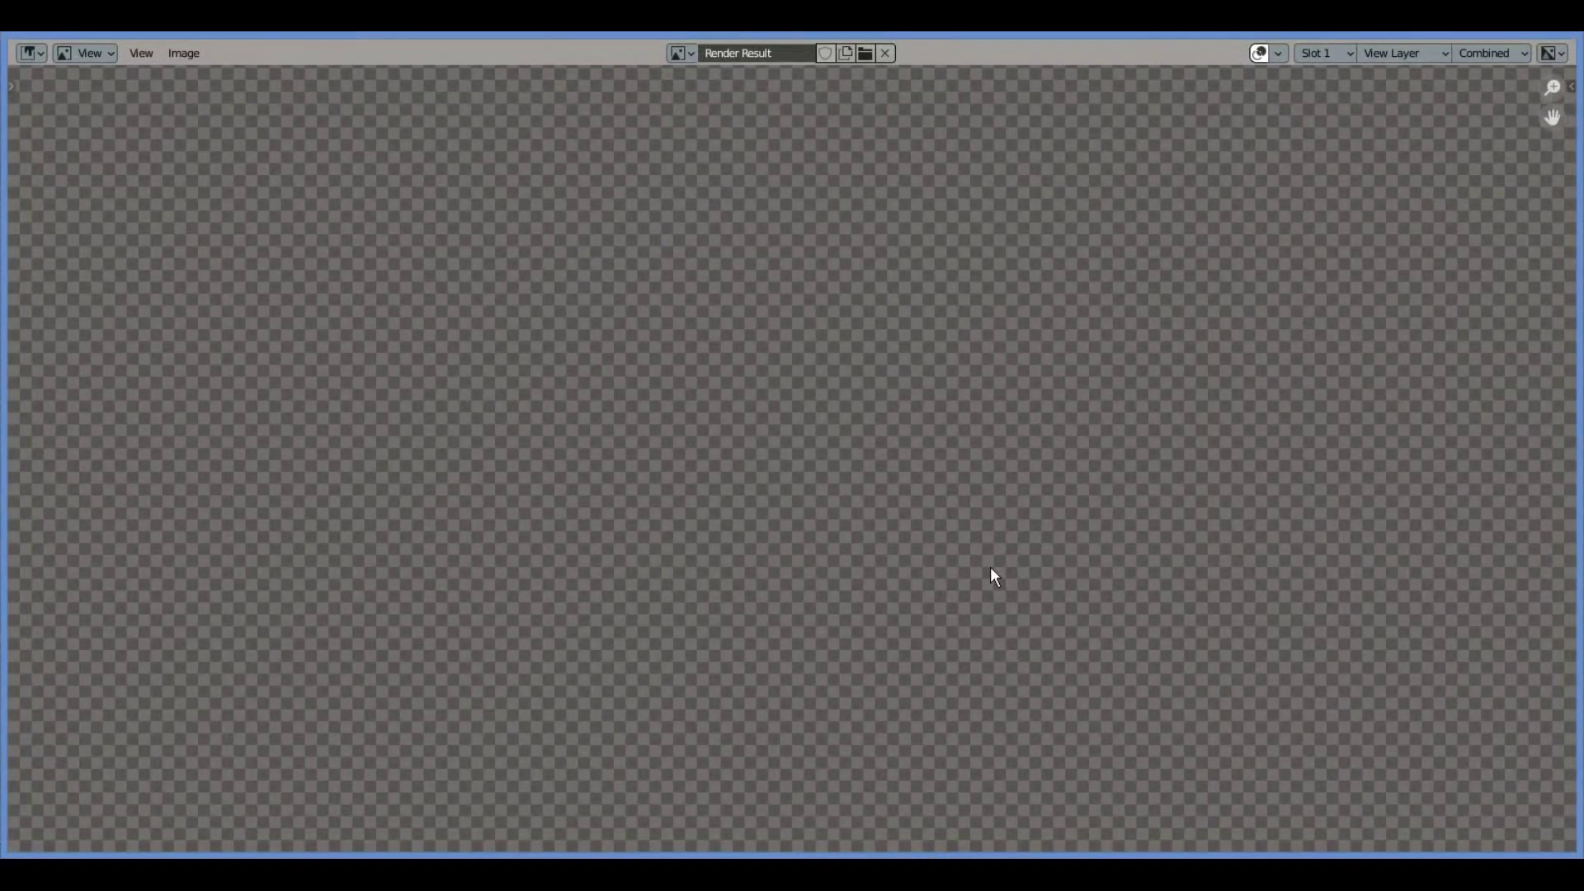
pyautogui.scroll(-4, 845, 478)
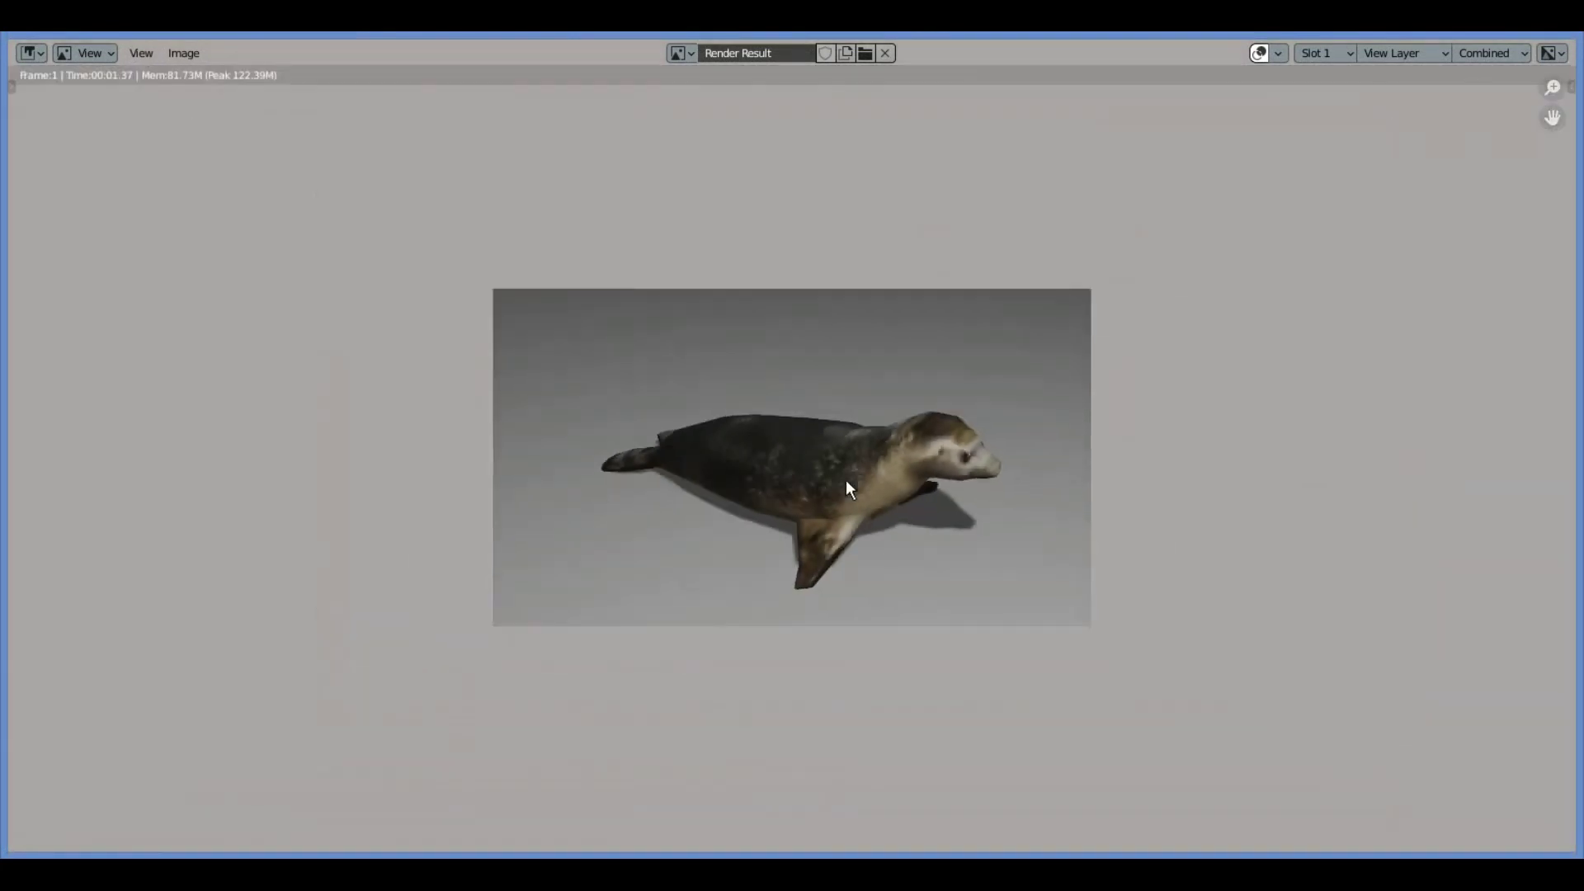
pyautogui.scroll(1, 894, 546)
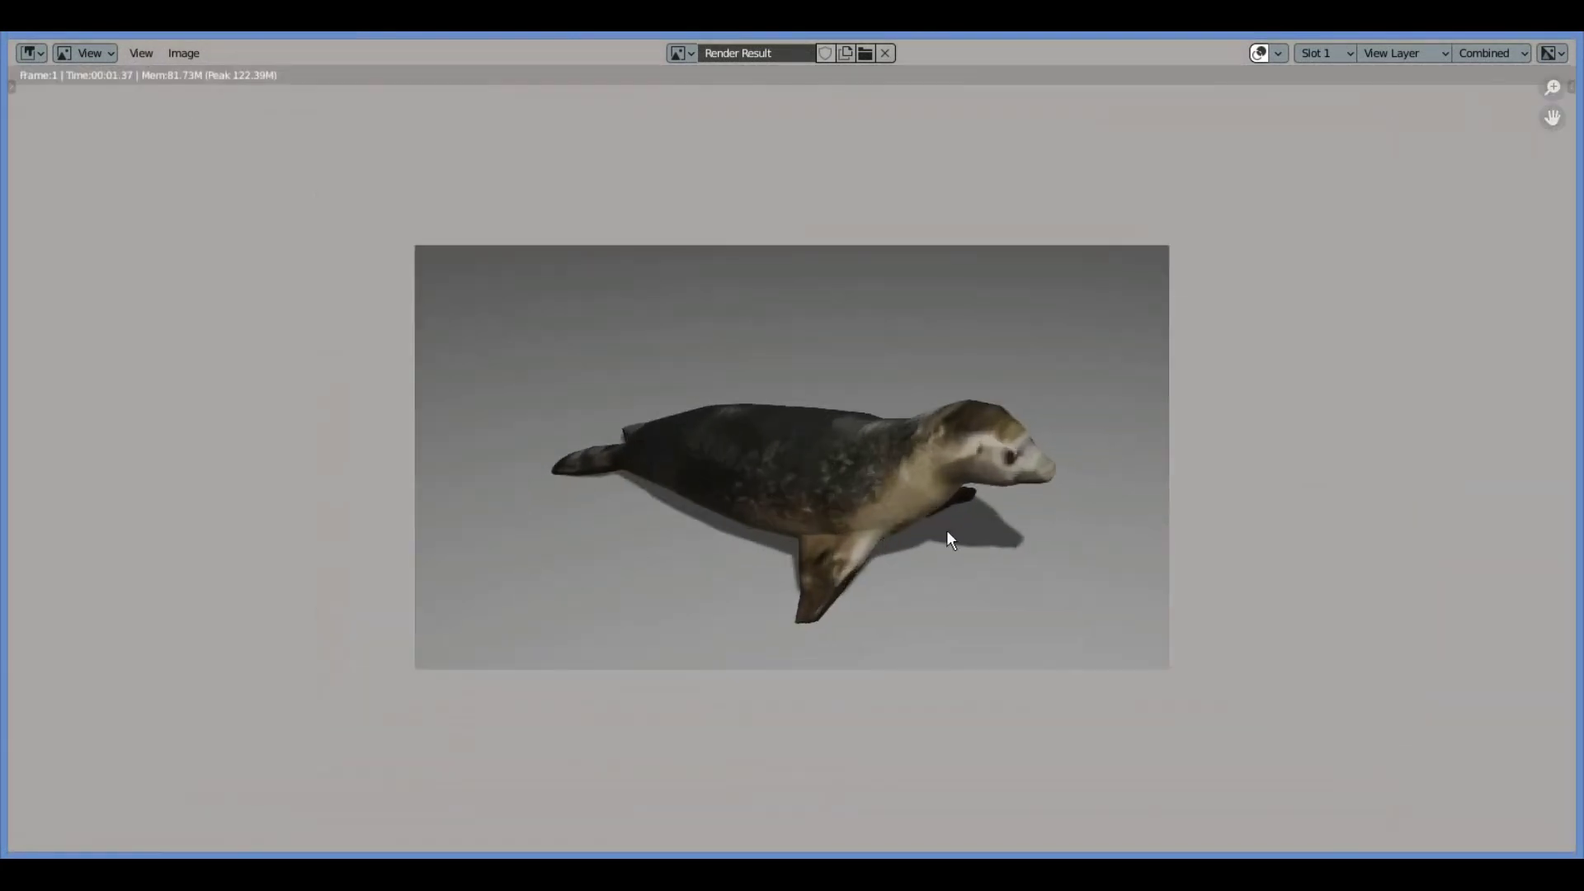
pyautogui.click(1372, 865)
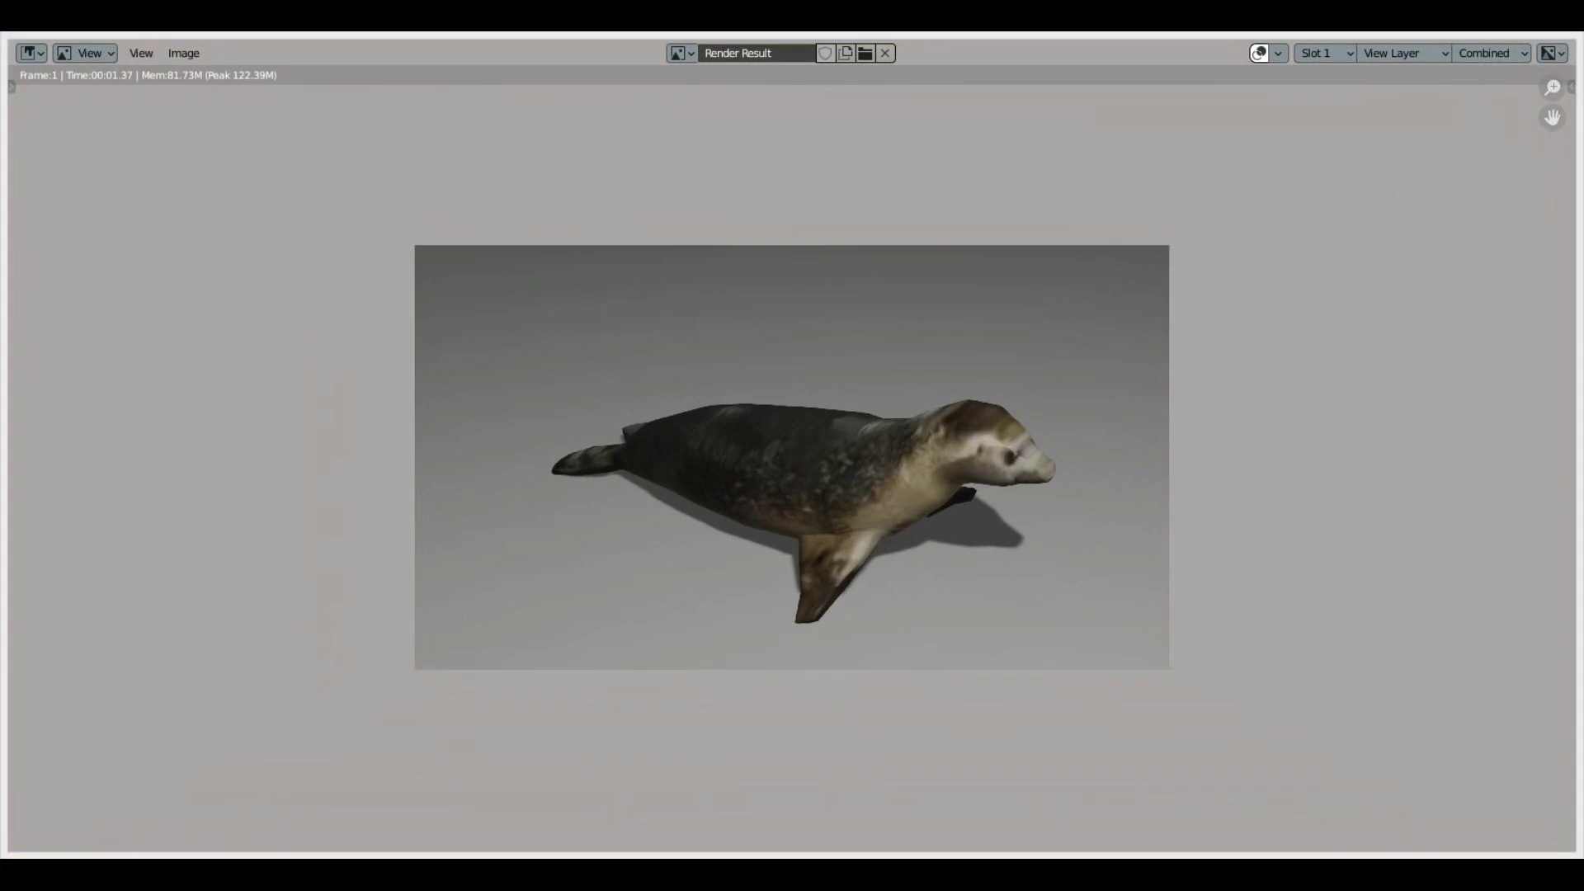